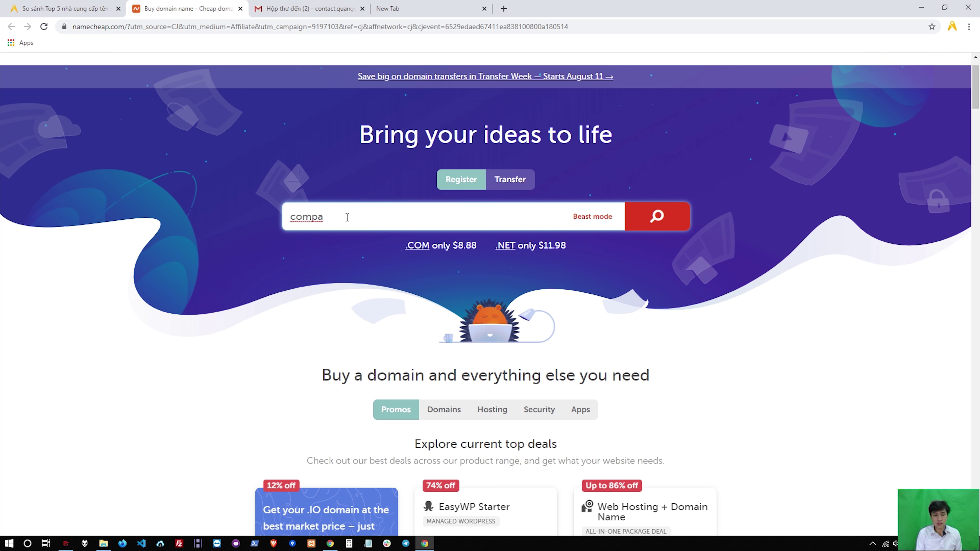
Complete the search term 'compaserver' and run the domain search.
text(server)
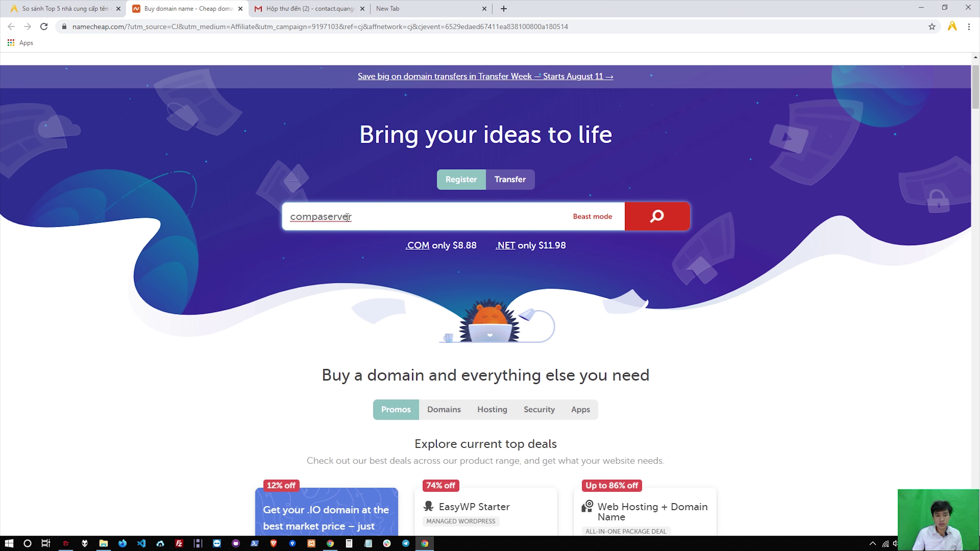
key(Return)
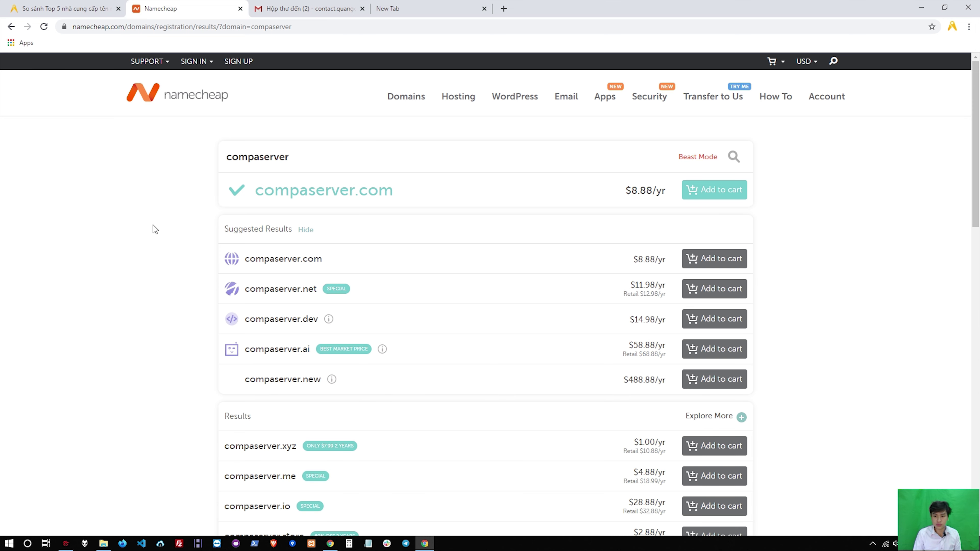
scroll(130, 230, down, 1)
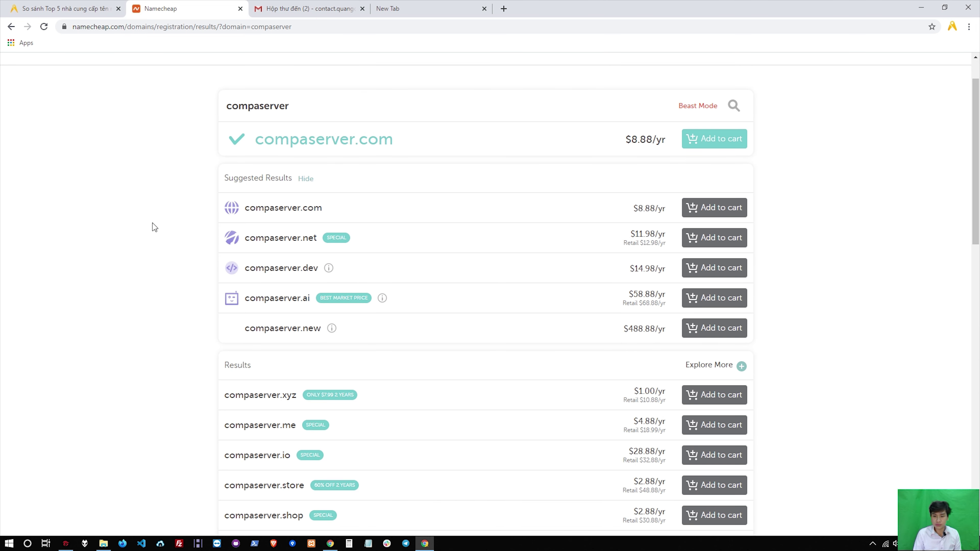
scroll(169, 221, down, 1)
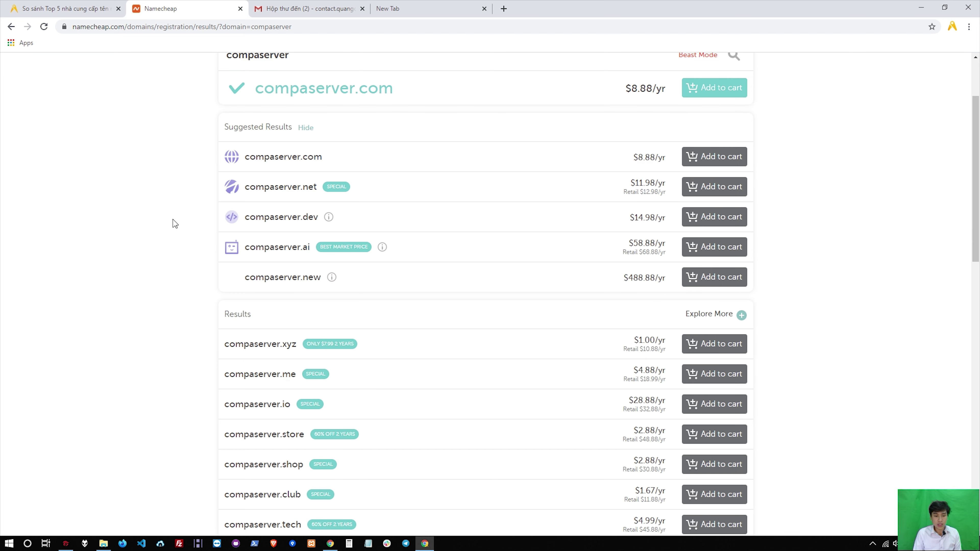
scroll(185, 211, up, 2)
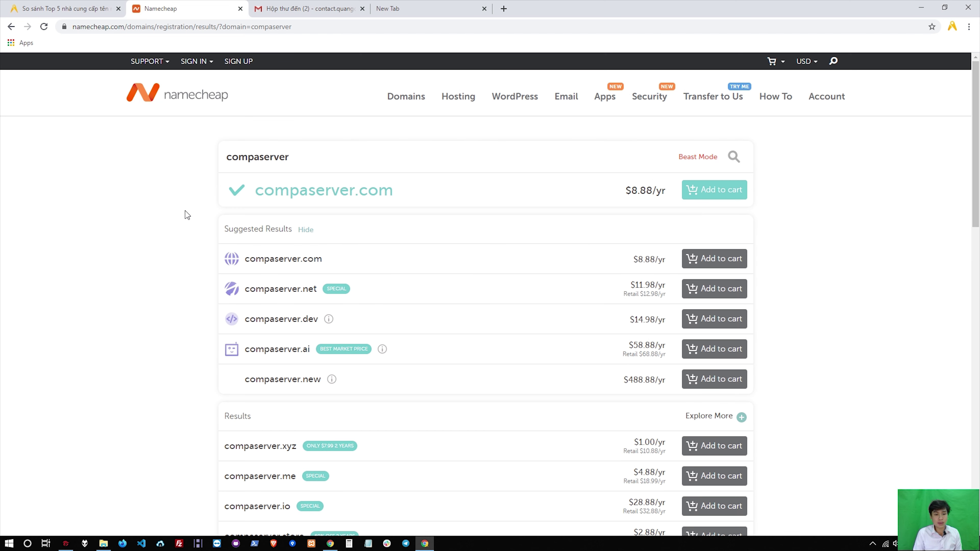
drag(225, 157, 291, 157)
click(297, 158)
drag(353, 191, 398, 251)
scroll(290, 242, down, 1)
drag(302, 236, 317, 237)
click(222, 245)
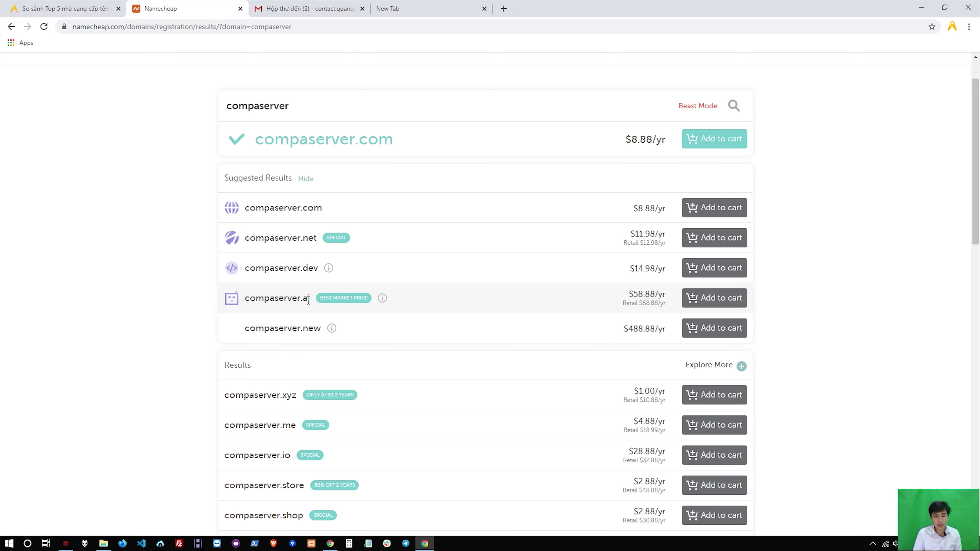
scroll(290, 357, down, 1)
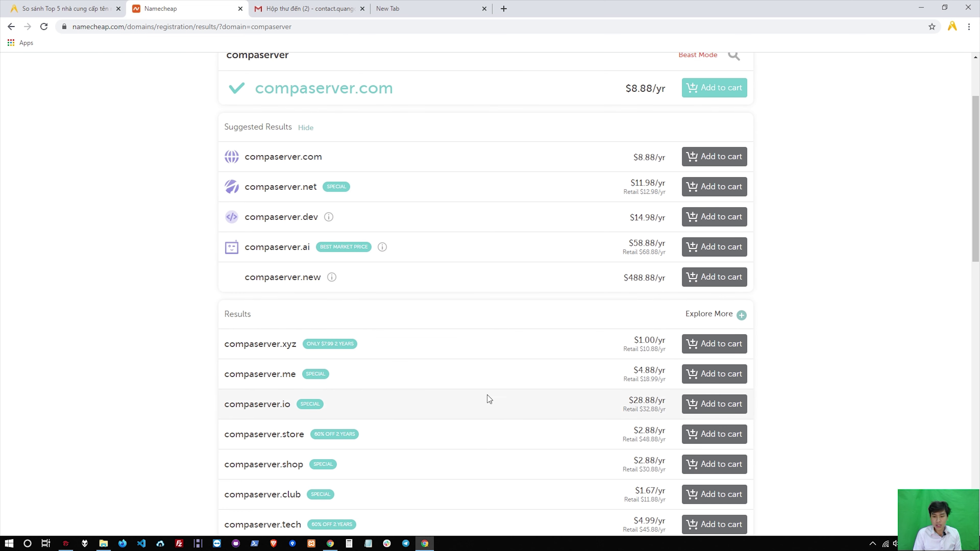
scroll(487, 395, up, 2)
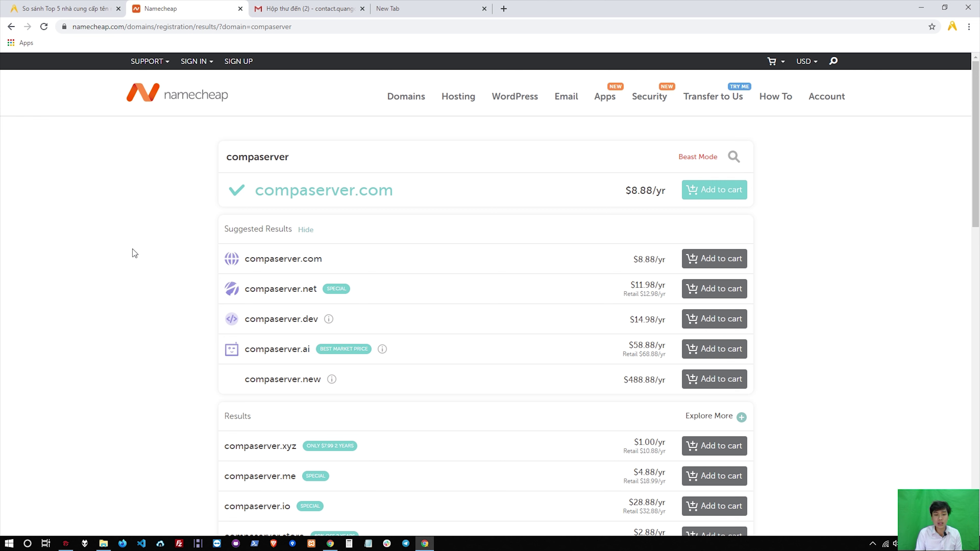
triple_click(373, 196)
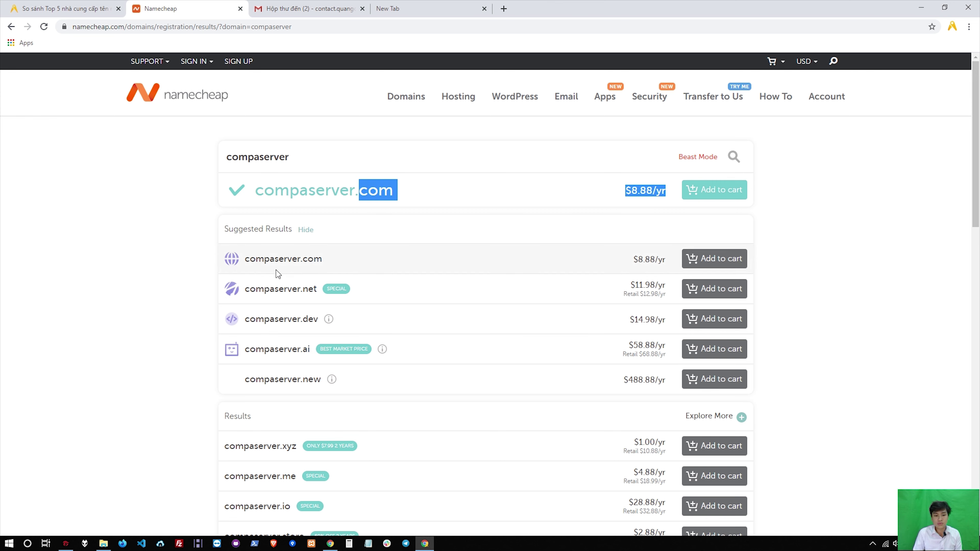
double_click(309, 289)
click(156, 297)
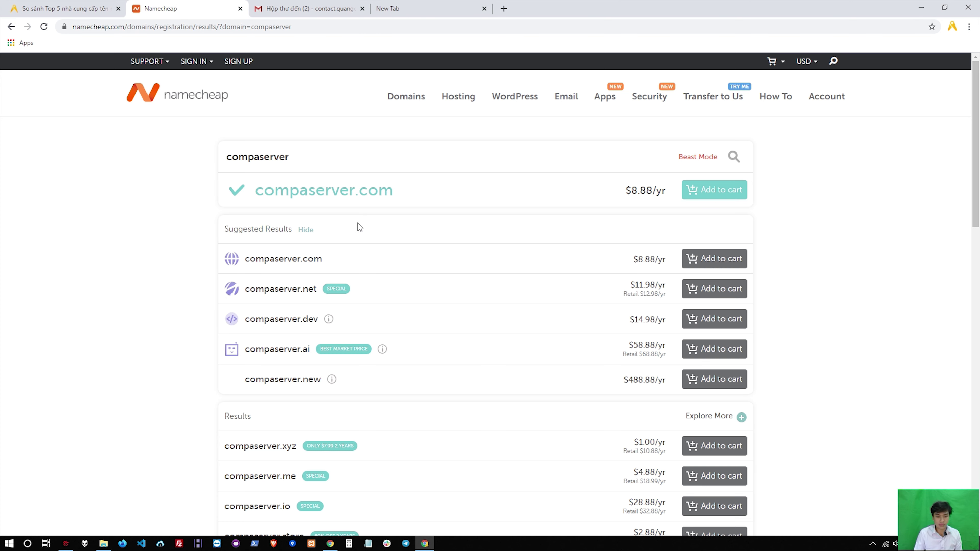
scroll(358, 223, down, 2)
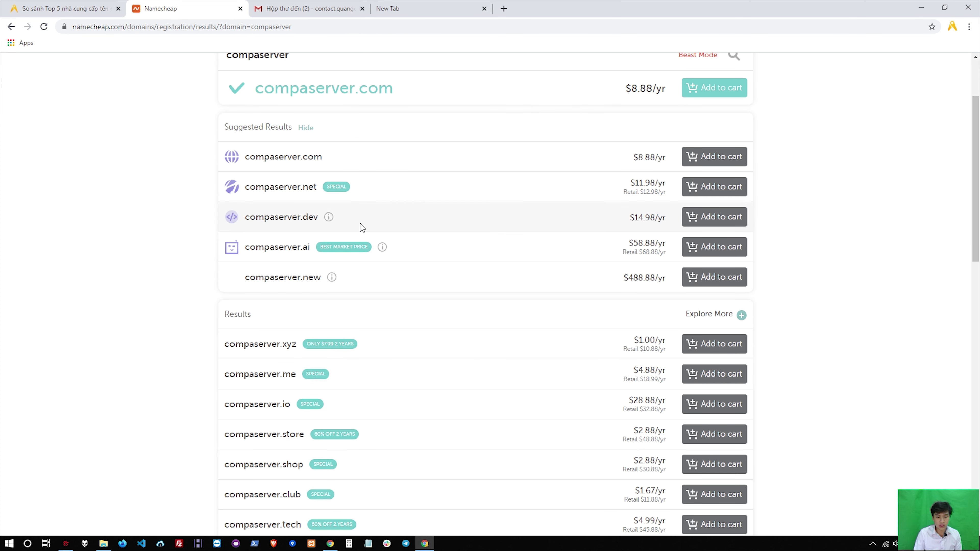
scroll(361, 223, up, 2)
scroll(361, 223, down, 4)
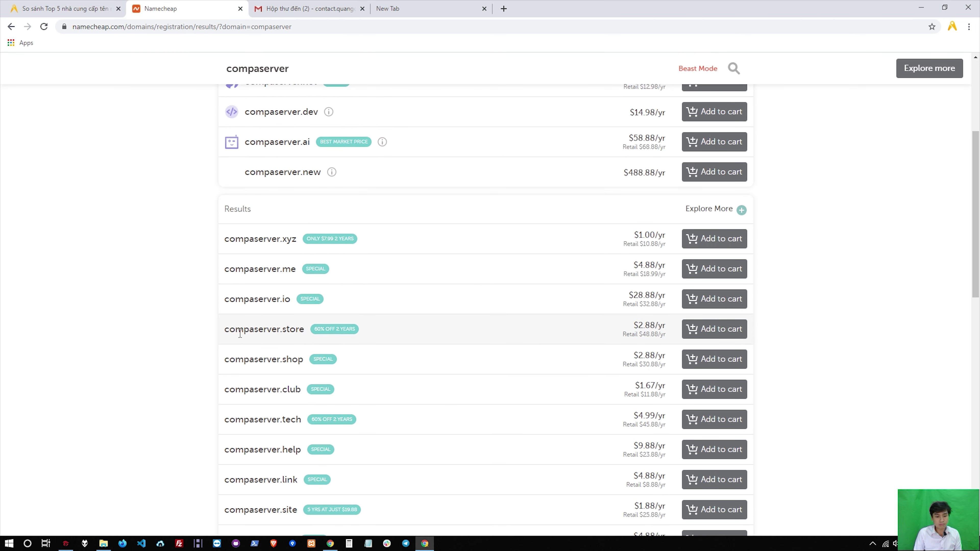
scroll(297, 316, down, 5)
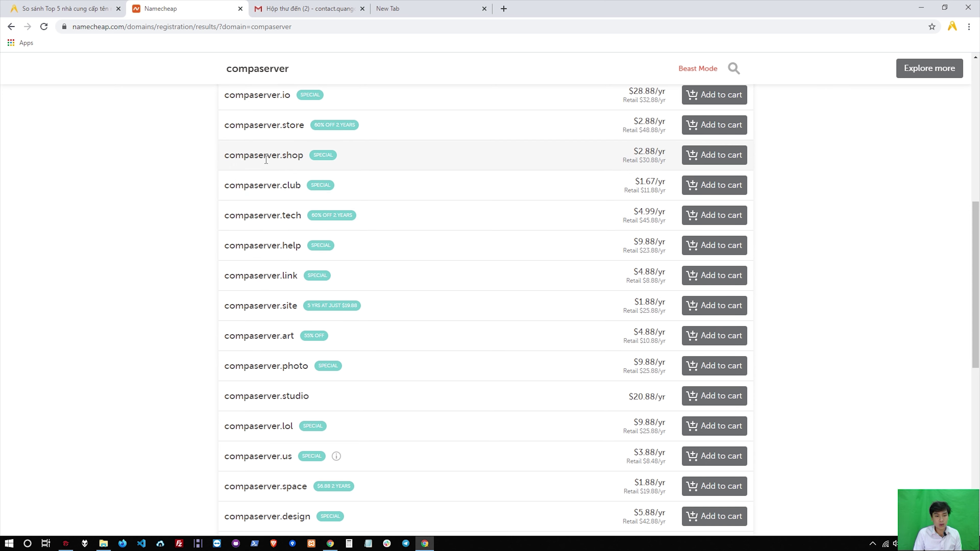
drag(281, 126, 304, 126)
click(290, 126)
scroll(298, 287, down, 1)
drag(289, 346, 249, 360)
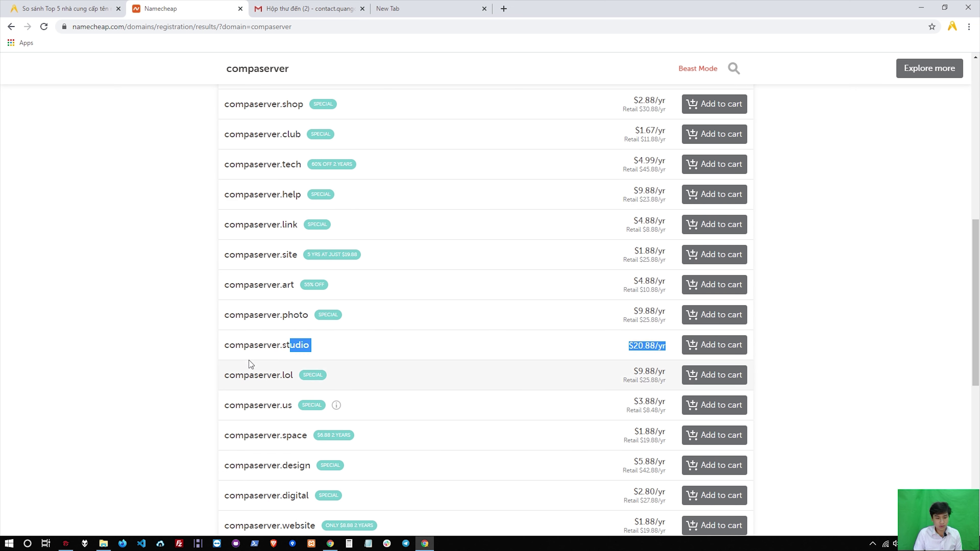
scroll(255, 359, down, 1)
scroll(263, 358, down, 4)
click(251, 327)
scroll(251, 327, up, 14)
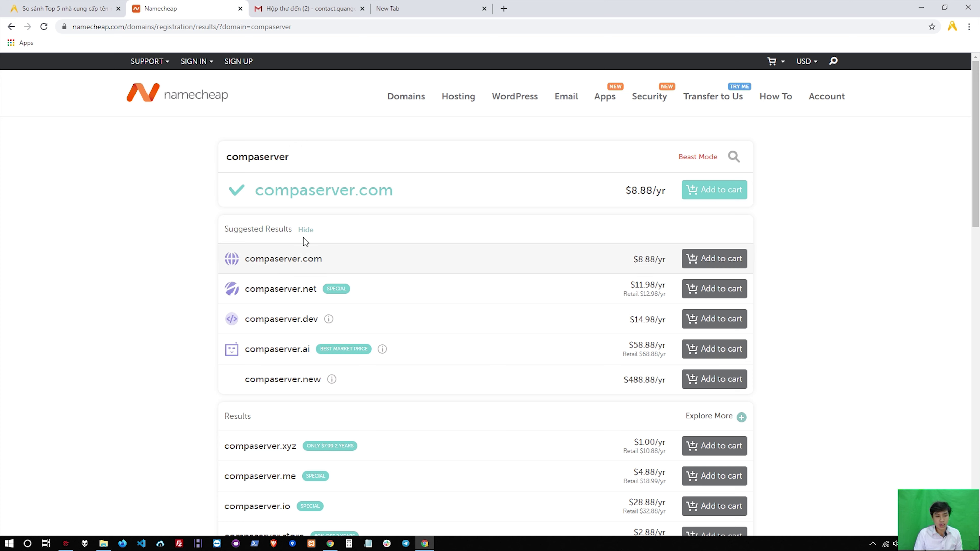
drag(257, 191, 420, 195)
click(371, 193)
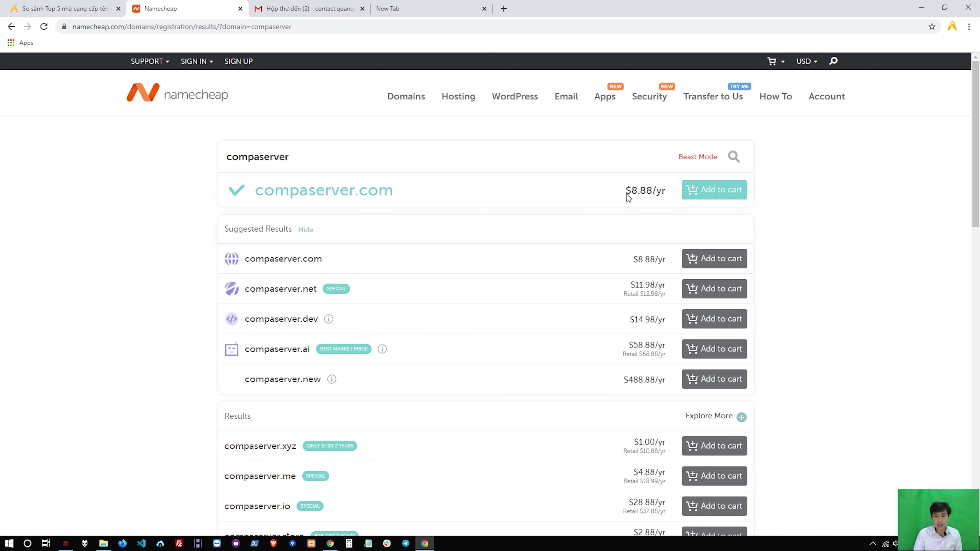
drag(640, 296, 666, 295)
click(641, 297)
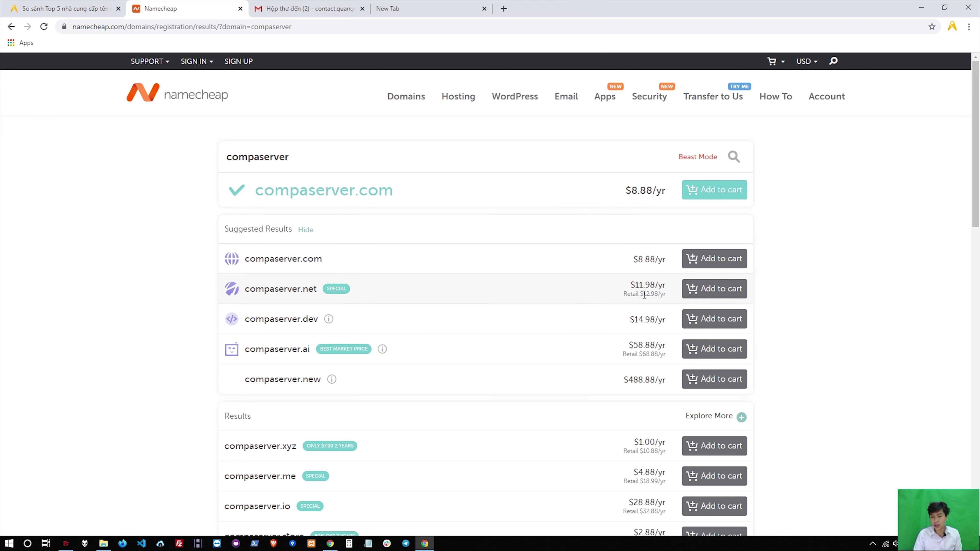
drag(644, 296, 667, 295)
click(661, 295)
click(654, 297)
drag(633, 288, 657, 285)
click(653, 285)
drag(643, 295, 667, 295)
click(655, 298)
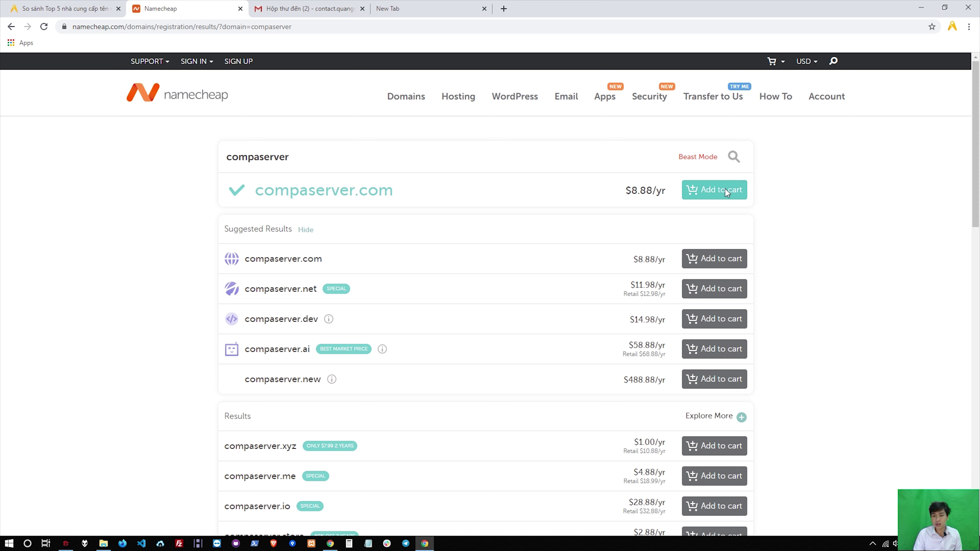
Add compaserver.com at $8.88/yr to the cart.
click(732, 190)
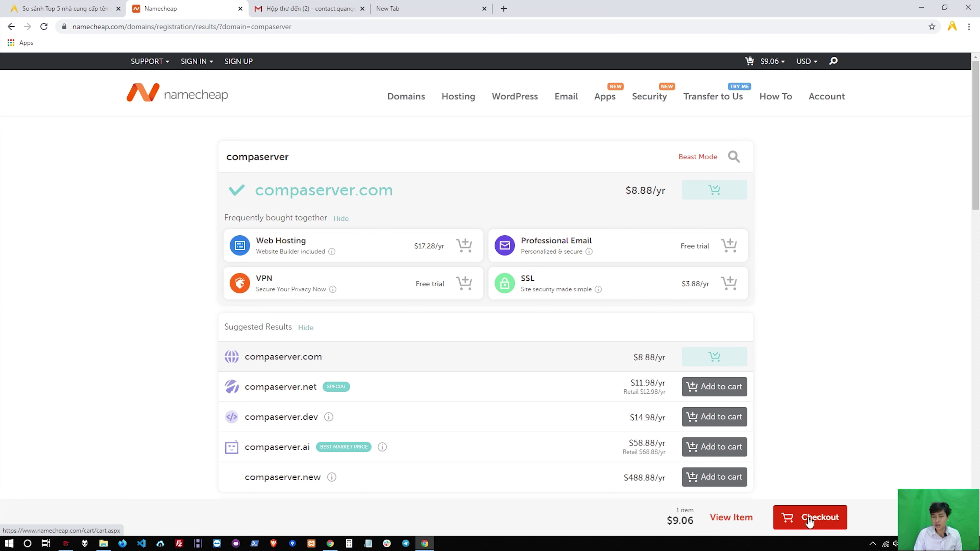
Proceed to the cart and look over its contents.
click(809, 521)
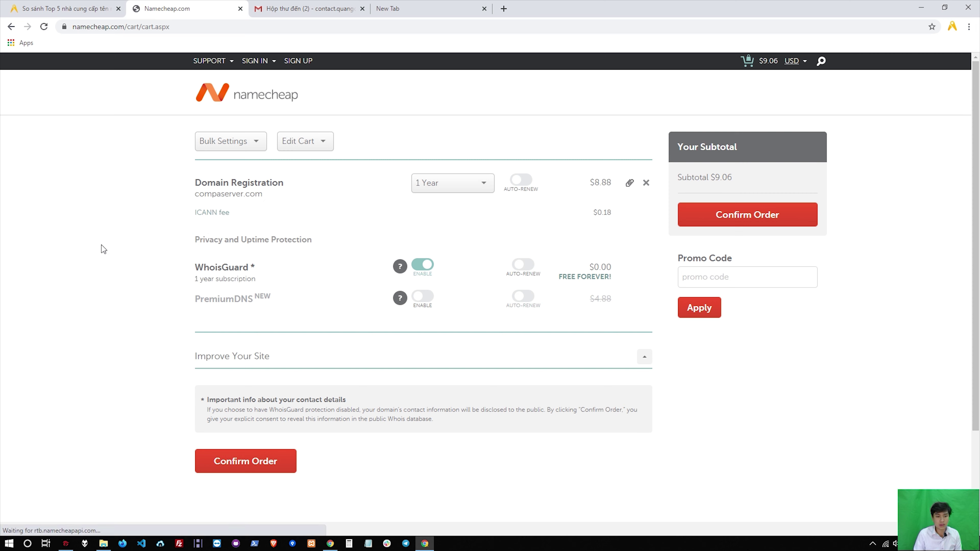
scroll(133, 262, down, 3)
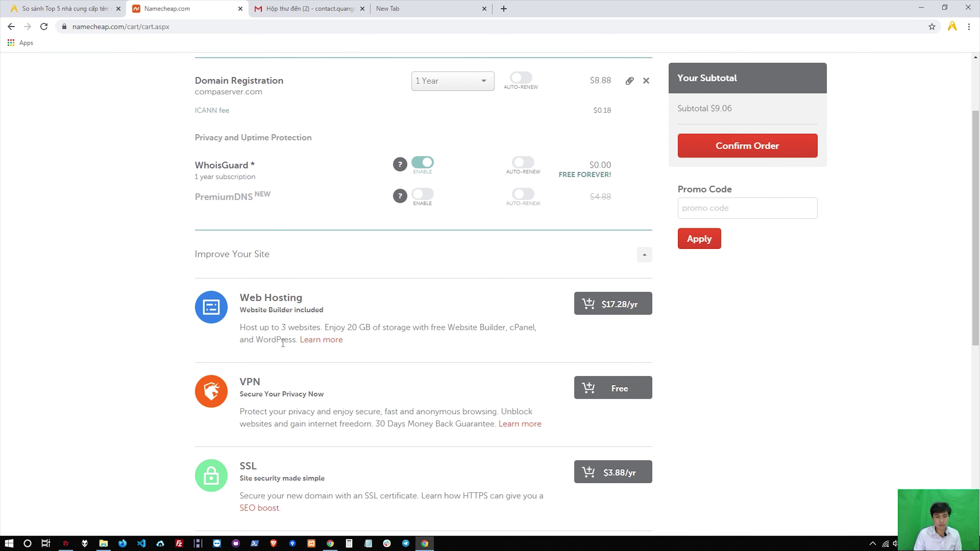
drag(393, 328, 461, 332)
click(370, 337)
scroll(369, 337, up, 3)
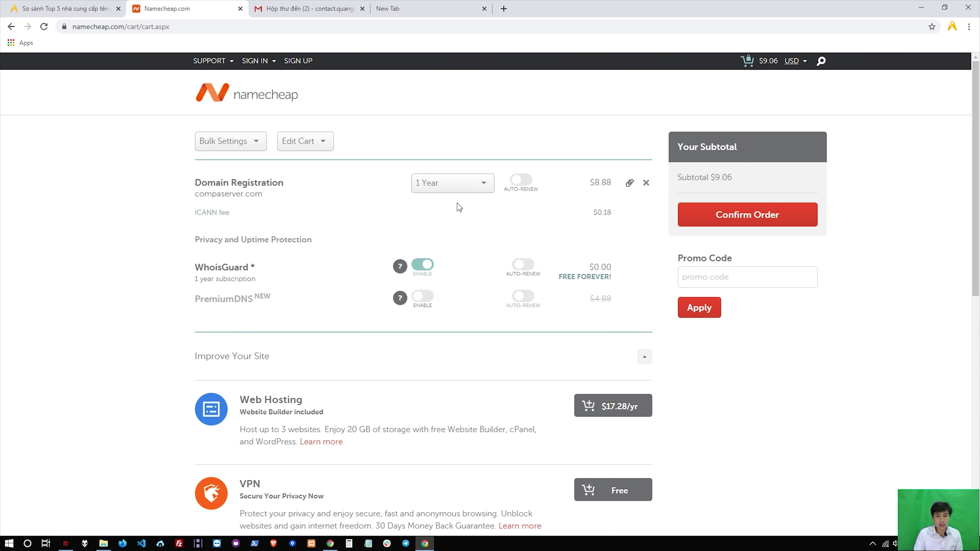
Change compaserver.com's registration period from 1 year to 2 years.
click(457, 188)
scroll(463, 240, down, 3)
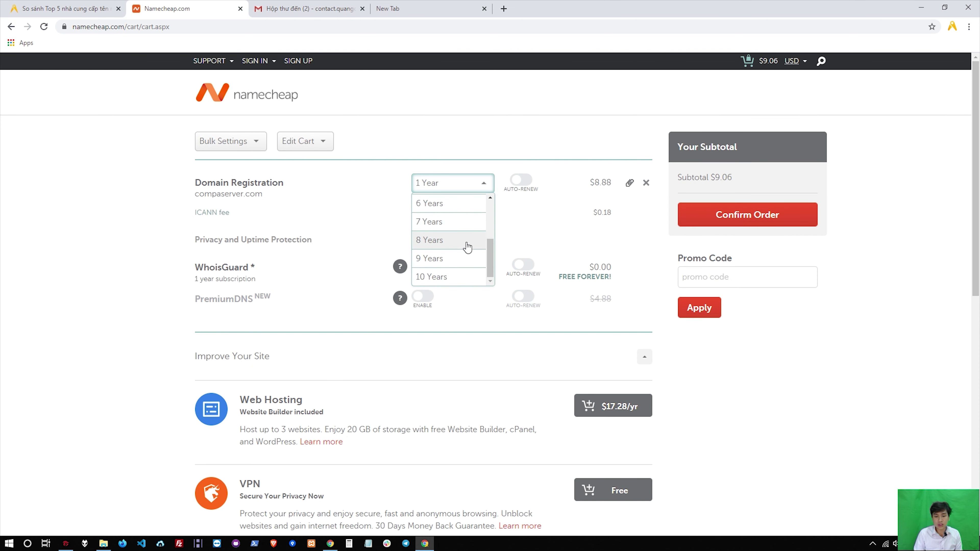
scroll(452, 246, up, 3)
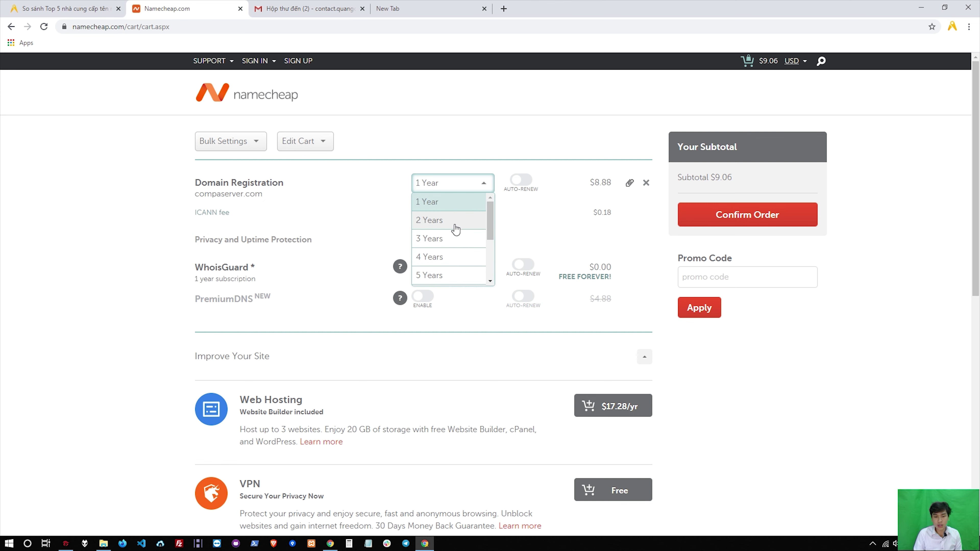
click(446, 208)
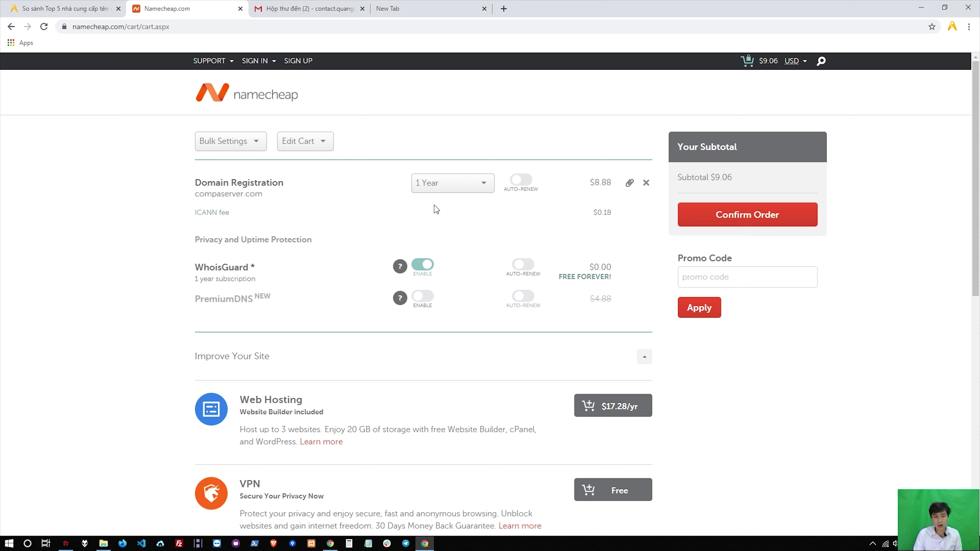
click(472, 187)
click(465, 224)
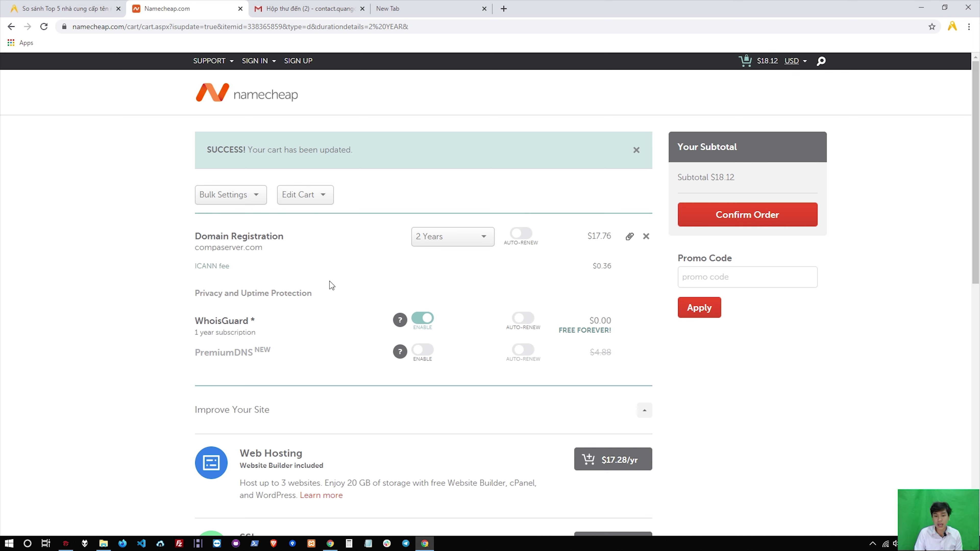
Set compaserver.com's registration back to 1 year, bringing the subtotal to $9.06.
click(436, 249)
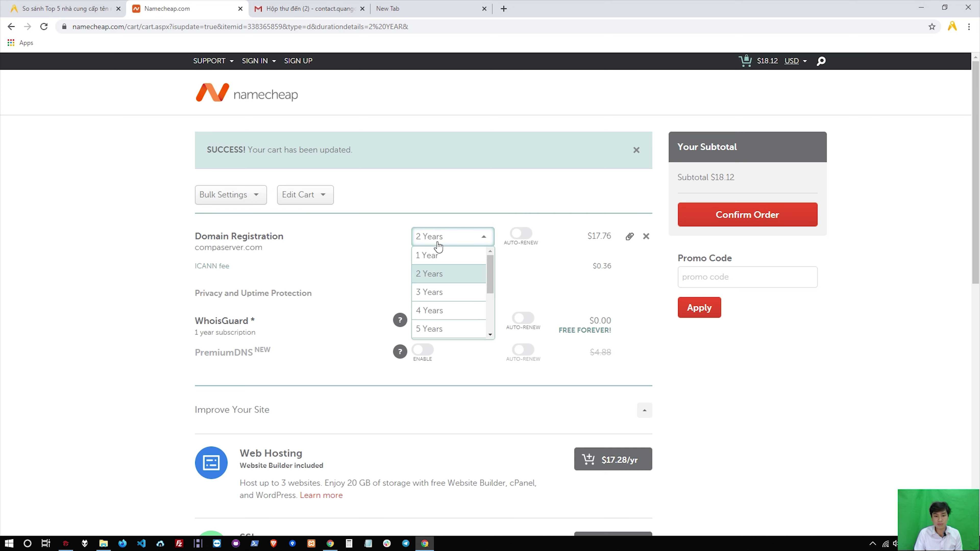
click(437, 257)
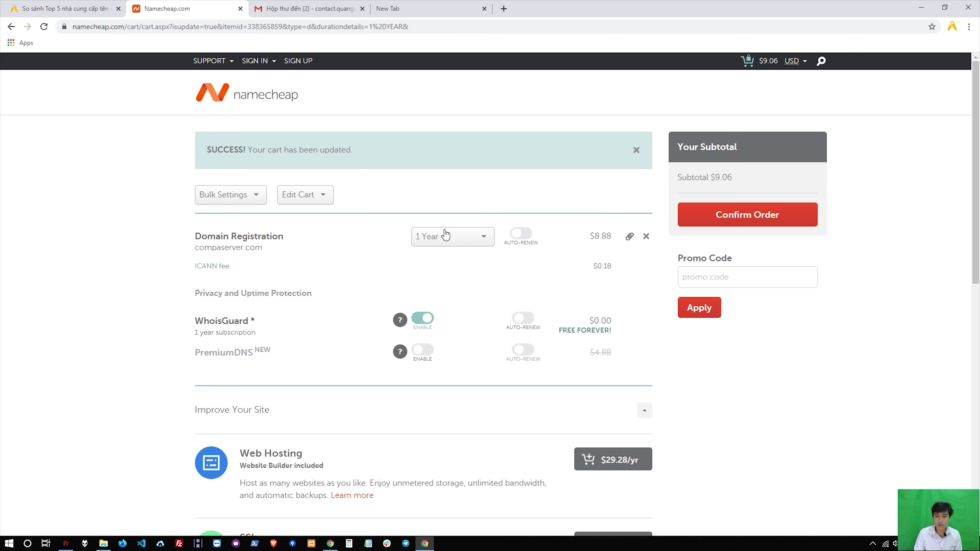
scroll(438, 291, down, 4)
scroll(479, 312, down, 8)
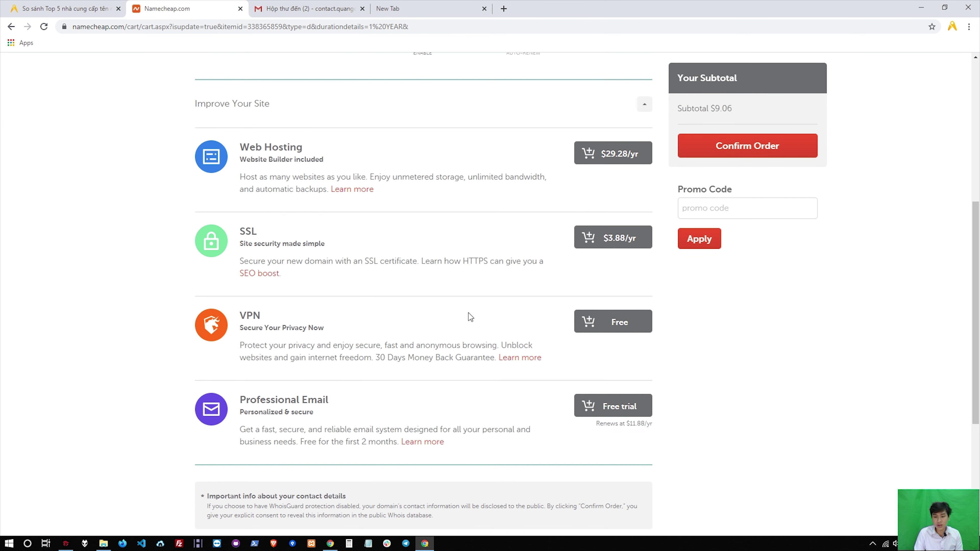
scroll(459, 320, up, 1)
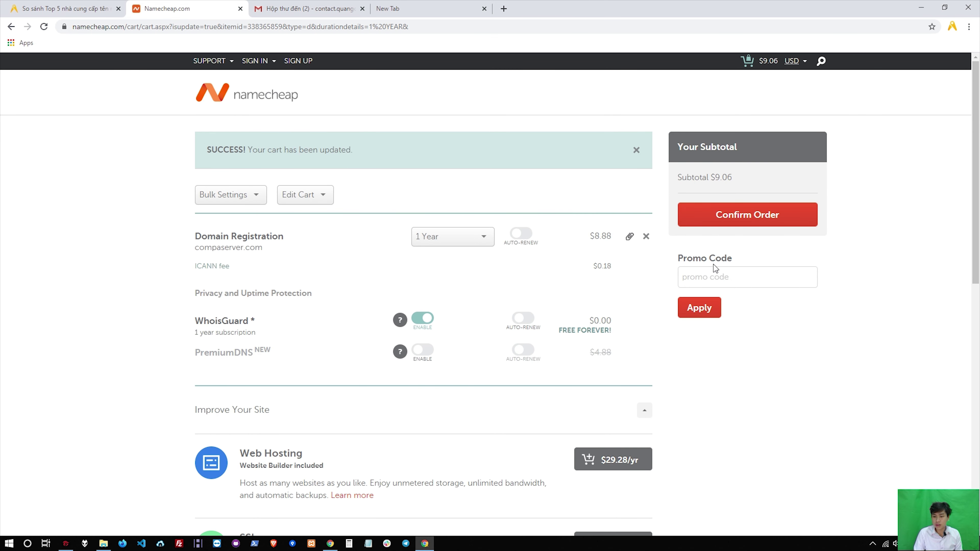
click(714, 277)
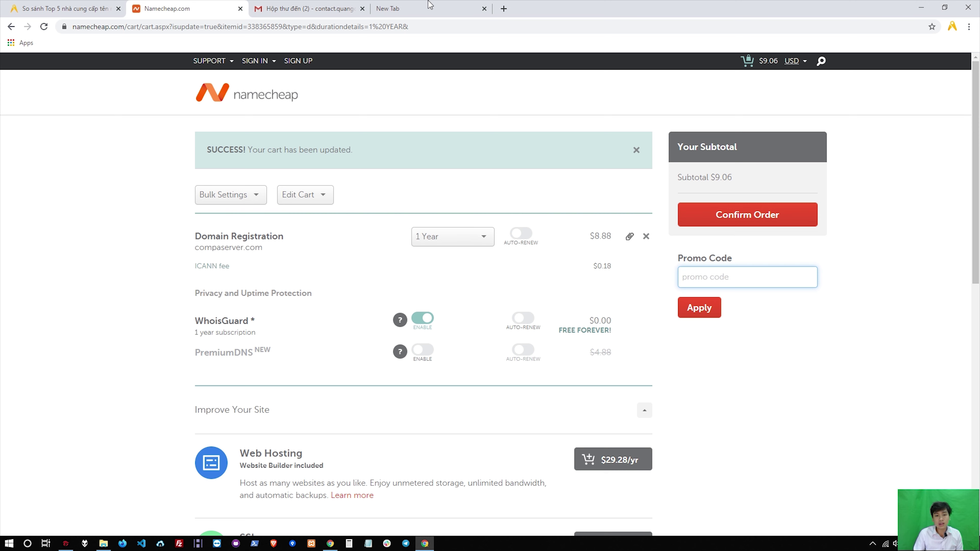
Paste TLDZZBUNCH as the promo code and apply it, getting the sign-in-required error.
click(428, 9)
key(ctrl+c)
click(186, 9)
key(ctrl+v)
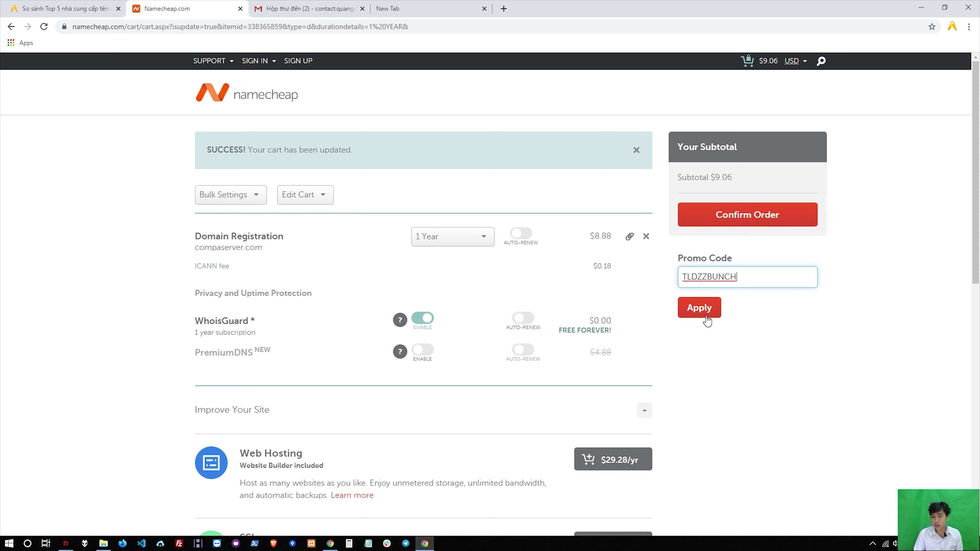
click(717, 315)
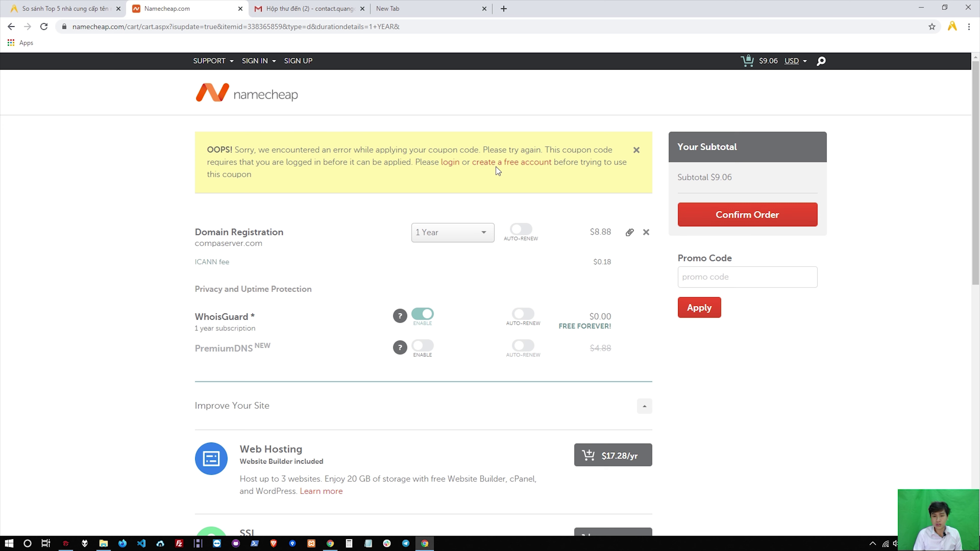
Confirm the order and enter a username for the new Namecheap account.
click(744, 216)
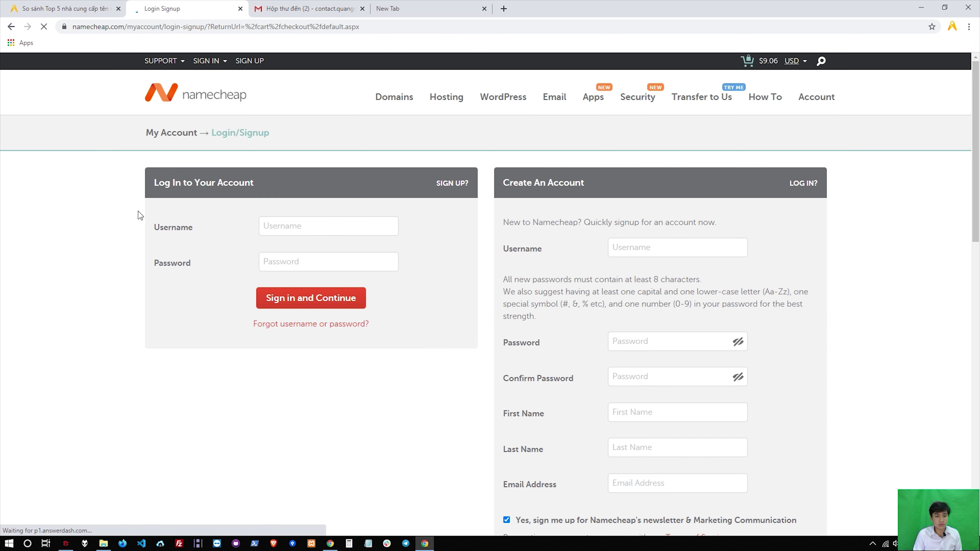
scroll(534, 379, down, 1)
scroll(429, 351, up, 1)
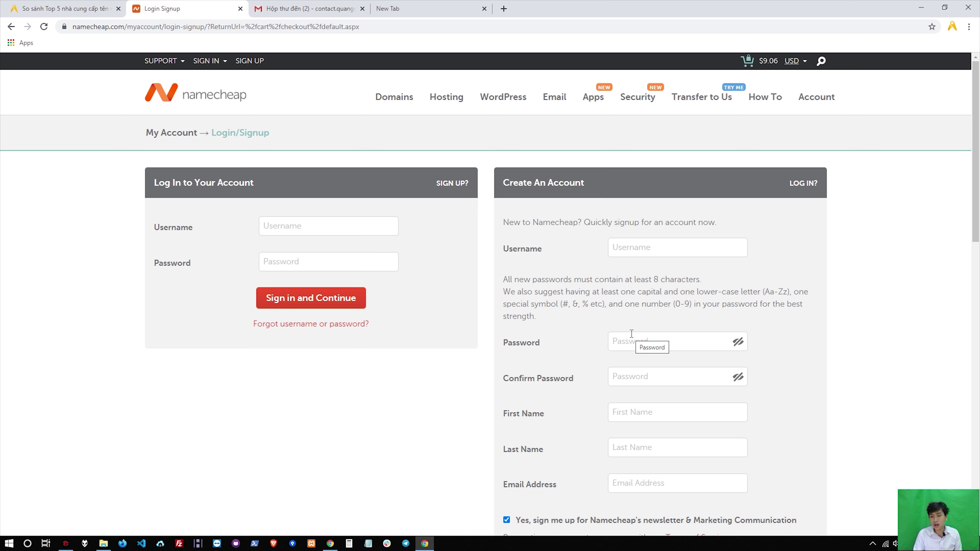
click(657, 249)
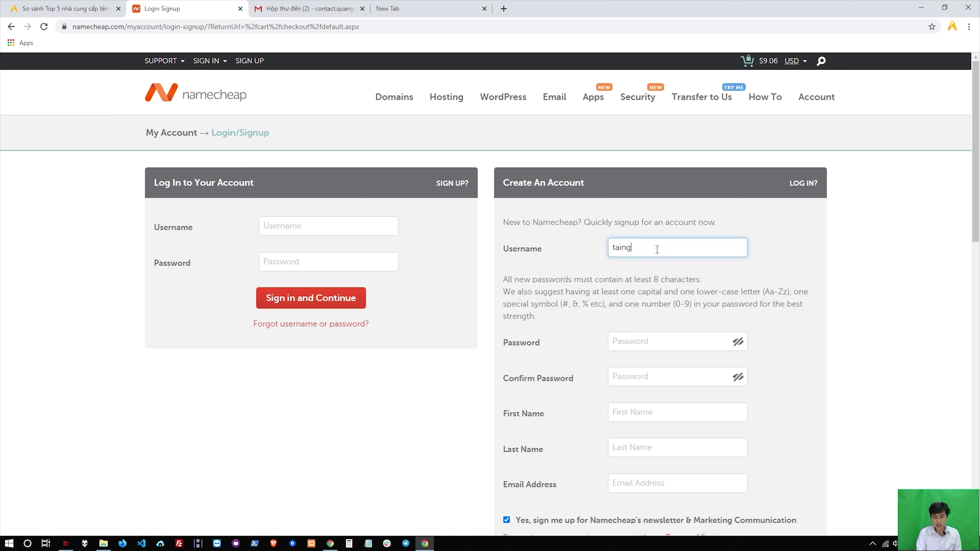
key(Tab)
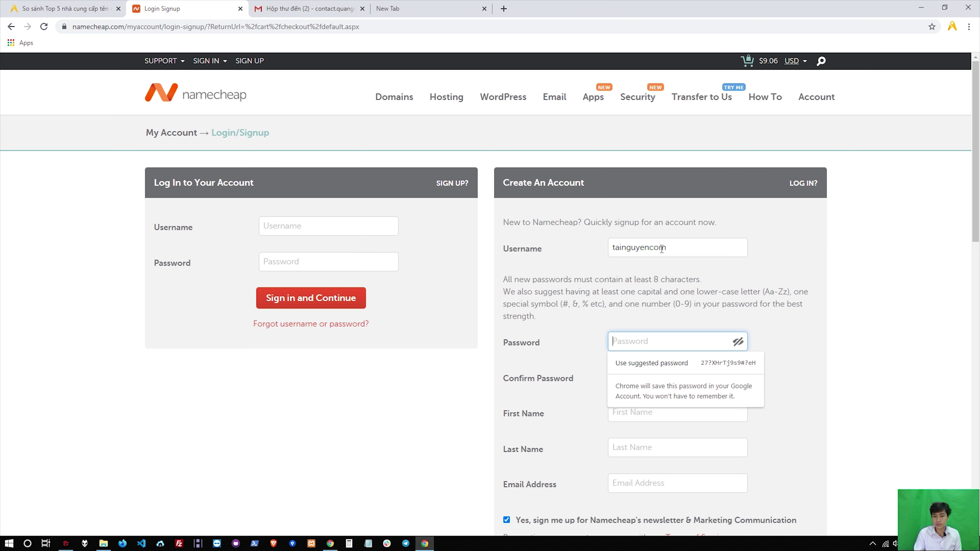
click(660, 249)
text(pa)
key(Tab)
Enter and confirm the account password, then fill in the first and last name.
text(••••••••••••••••••••)
key(Tab)
text(••••••••••••••)
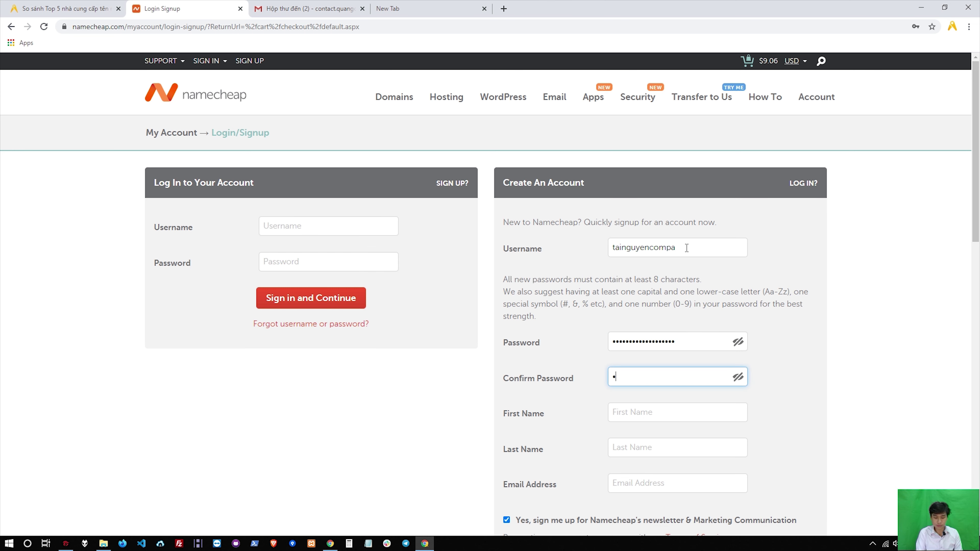
text(••••)
key(Tab)
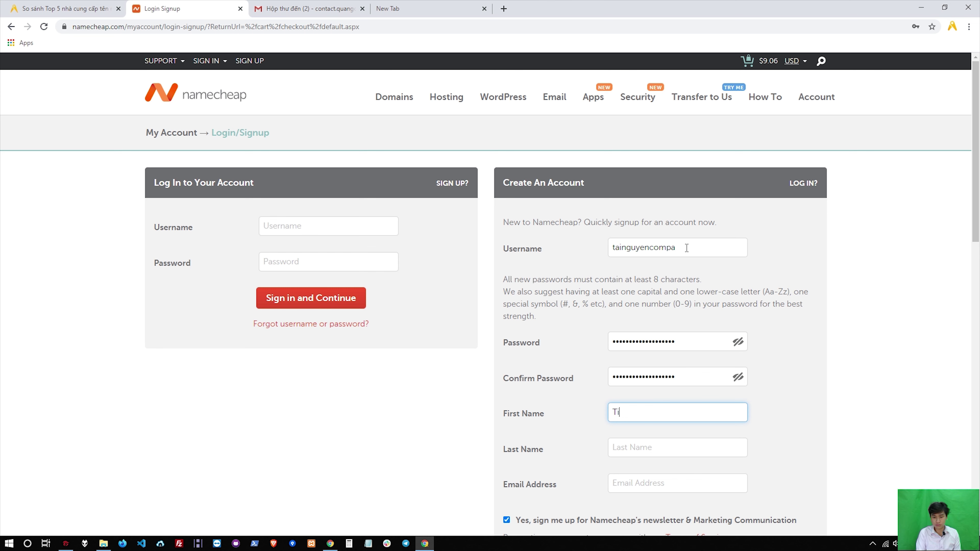
key(Tab)
text(Compa)
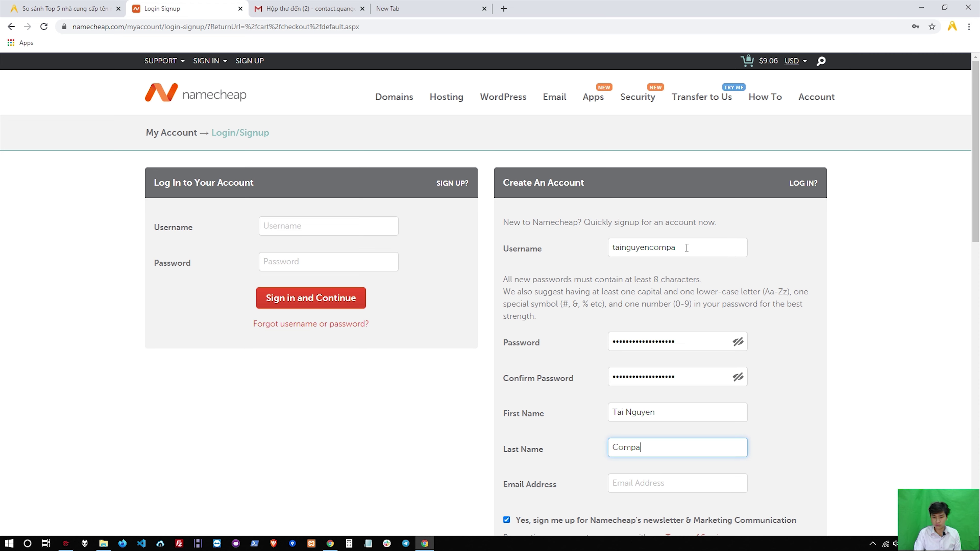
scroll(825, 258, down, 3)
Copy the Google account's e-mail address from the Gmail account details.
click(673, 329)
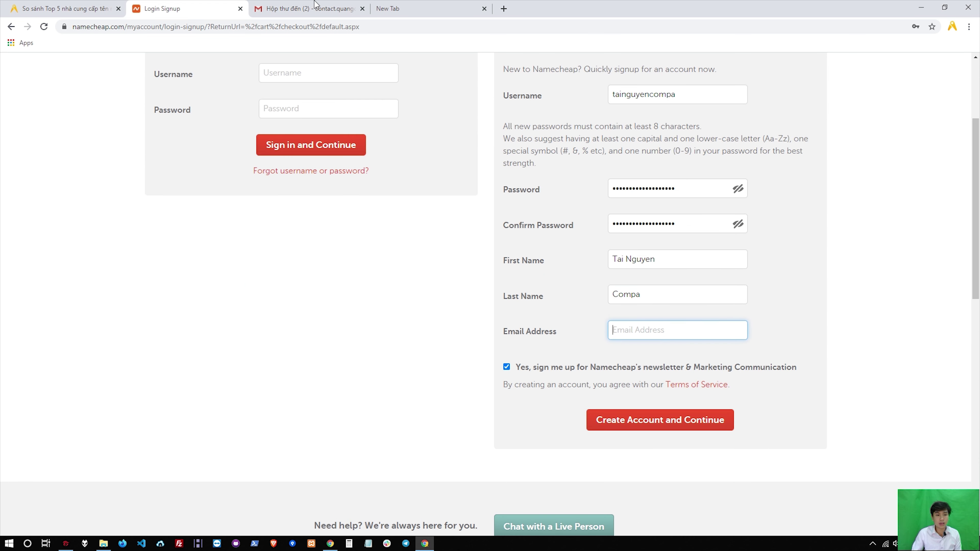
click(319, 4)
click(961, 68)
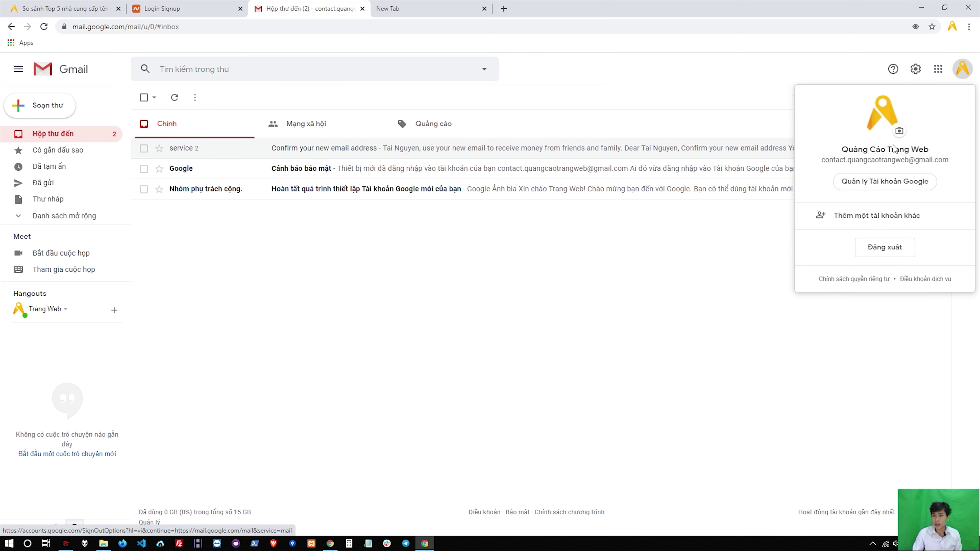
triple_click(890, 162)
right_click(890, 162)
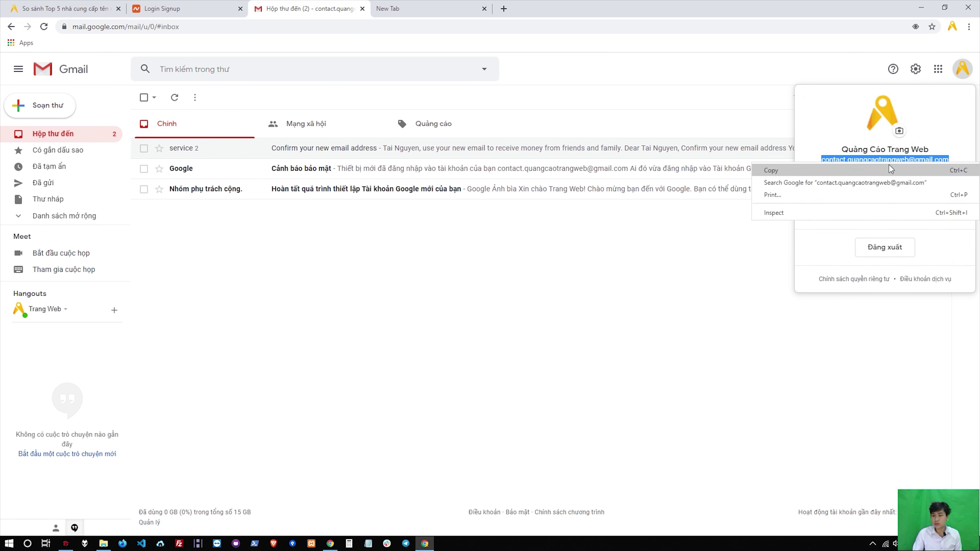
click(889, 165)
triple_click(887, 160)
right_click(893, 160)
click(894, 167)
Paste the copied e-mail address into the signup form and create the account.
click(231, 7)
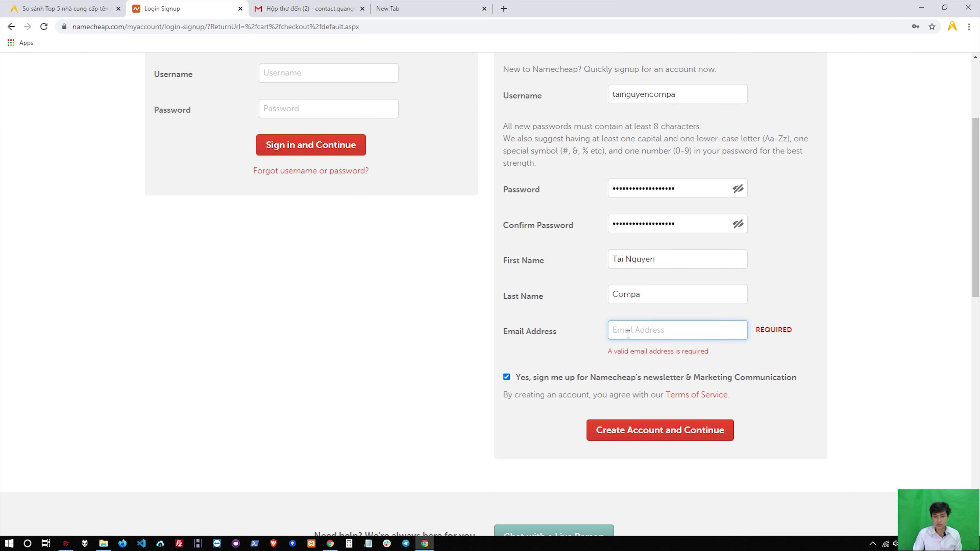
key(ctrl+v)
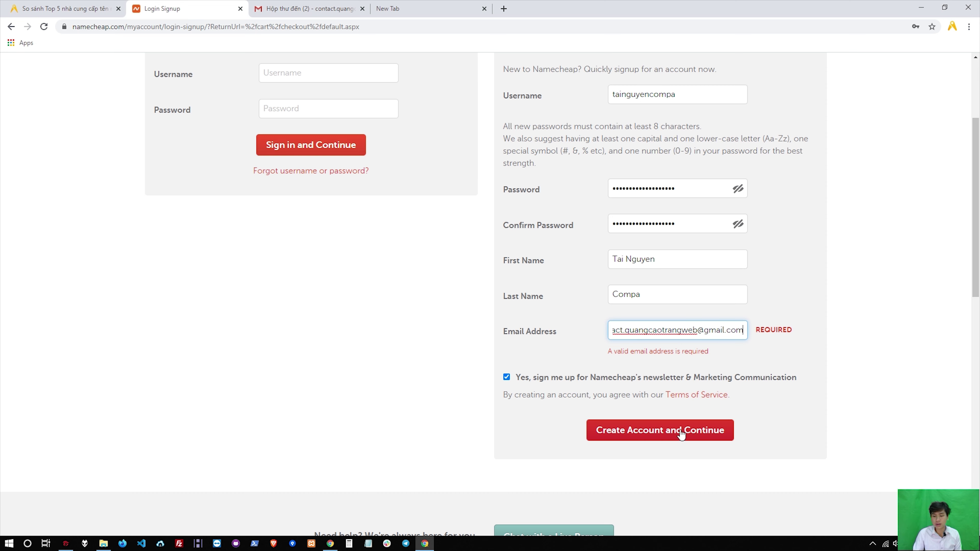
click(650, 440)
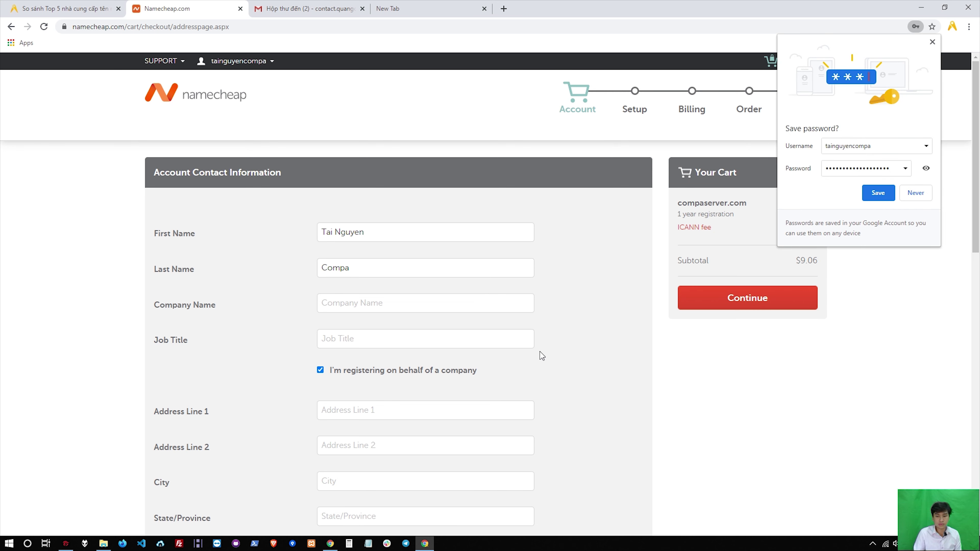
Save the new login in Chrome and untick 'I'm registering on behalf of a company'.
click(880, 193)
scroll(75, 268, down, 1)
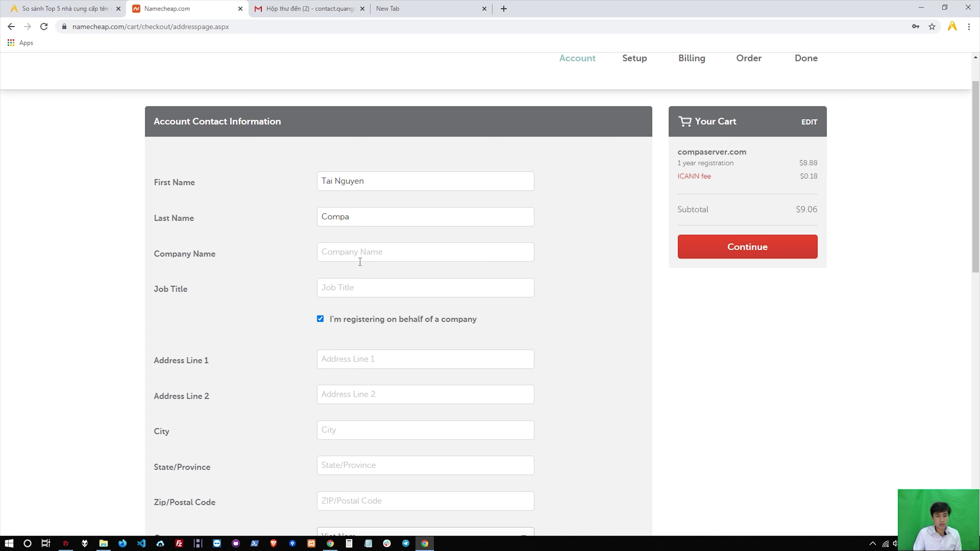
click(321, 319)
scroll(332, 316, up, 1)
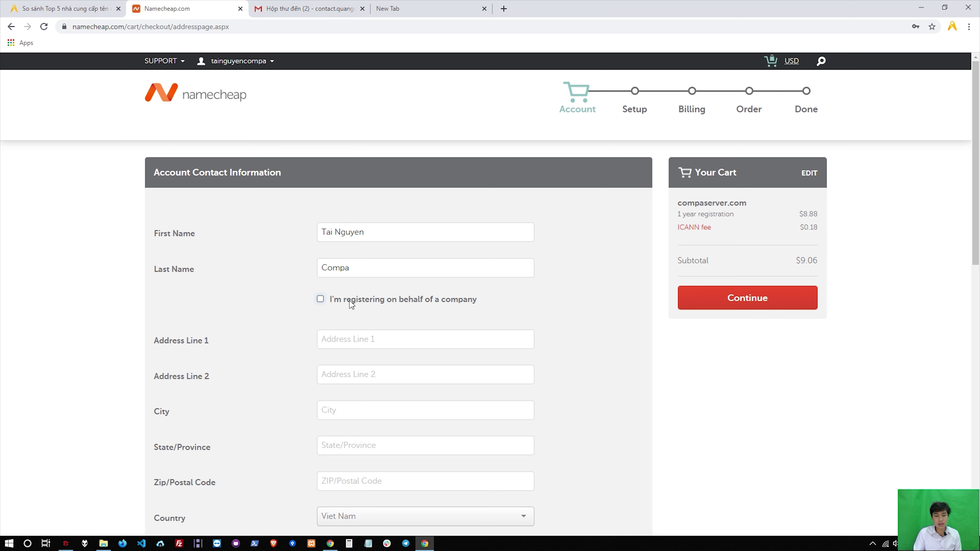
Enter the contact's street address and city in Address Line 1 and City.
scroll(134, 268, down, 1)
click(385, 292)
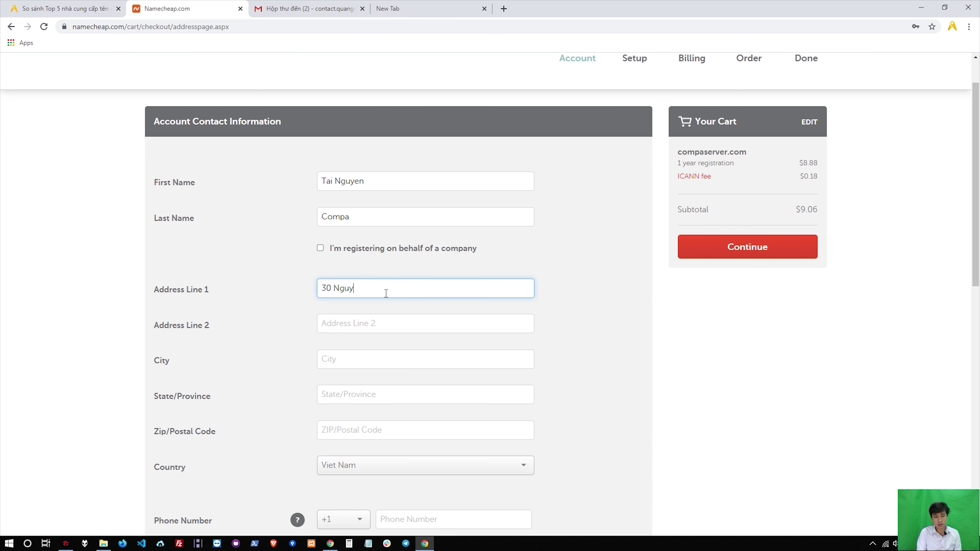
click(368, 364)
text(Ho Chi Mi)
key(BackSpace)
key(BackSpace)
key(BackSpace)
text(Minh)
scroll(366, 359, down, 1)
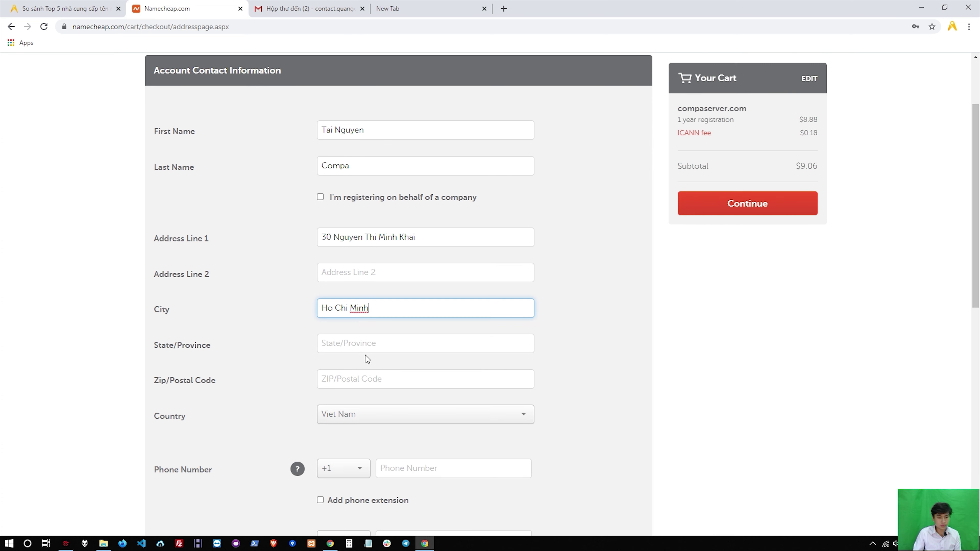
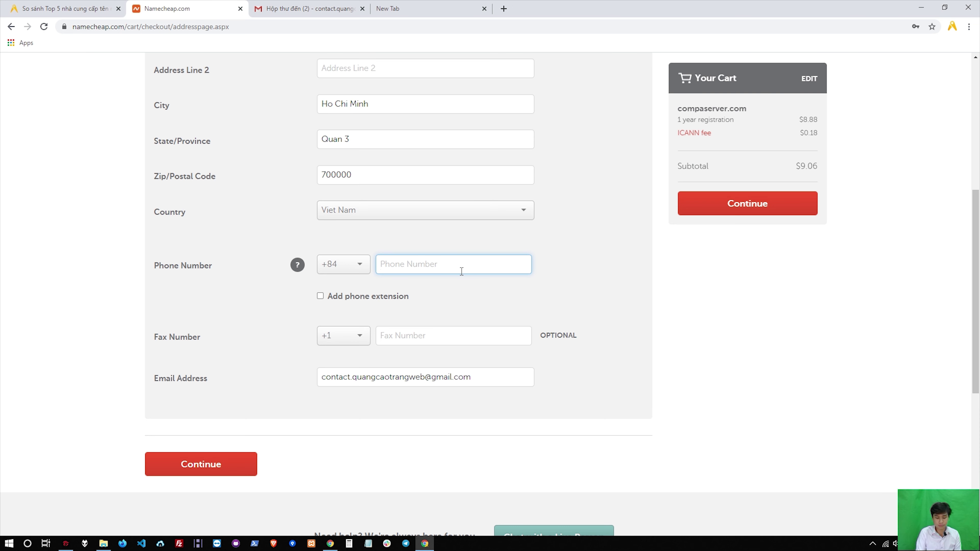
Submit the contact details (Ho Chi Minh, Quan 3, 700000, Viet Nam) and proceed to the next checkout step.
click(746, 203)
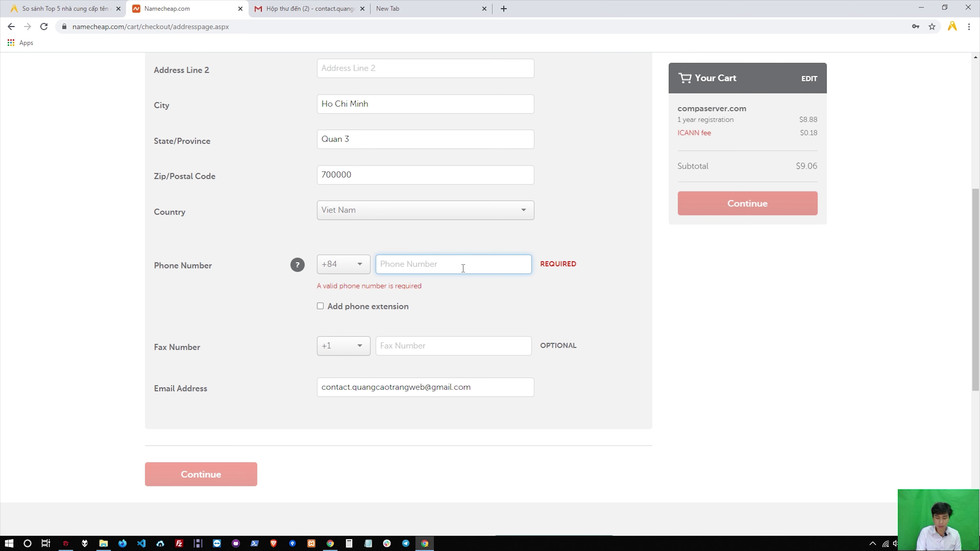
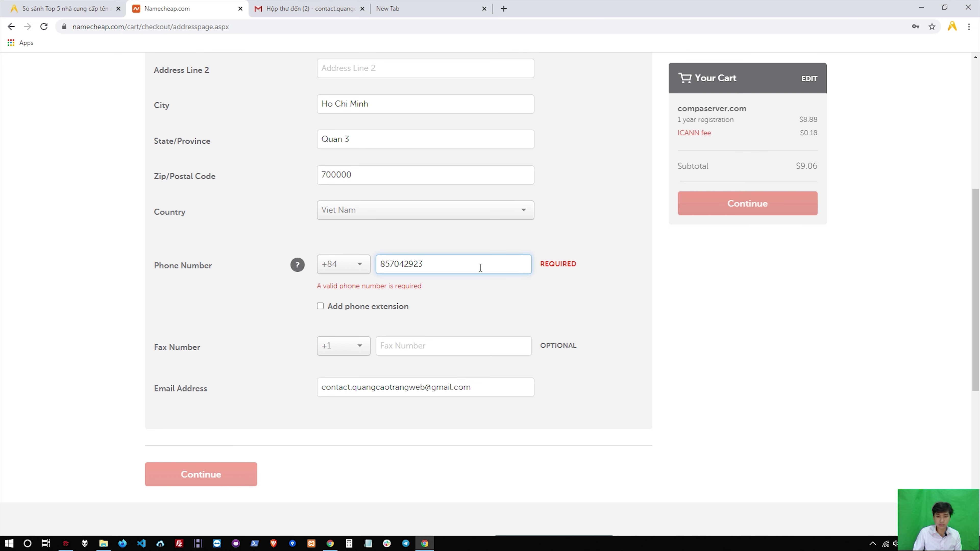
Enter the contact phone number, review the Whois contacts, and advance to the Billing step.
click(613, 289)
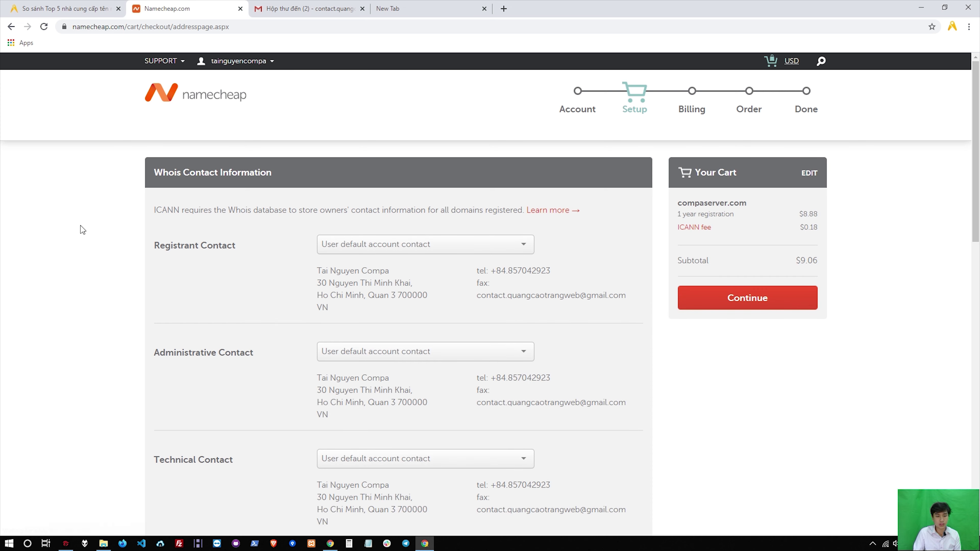
scroll(118, 222, down, 1)
scroll(118, 222, down, 3)
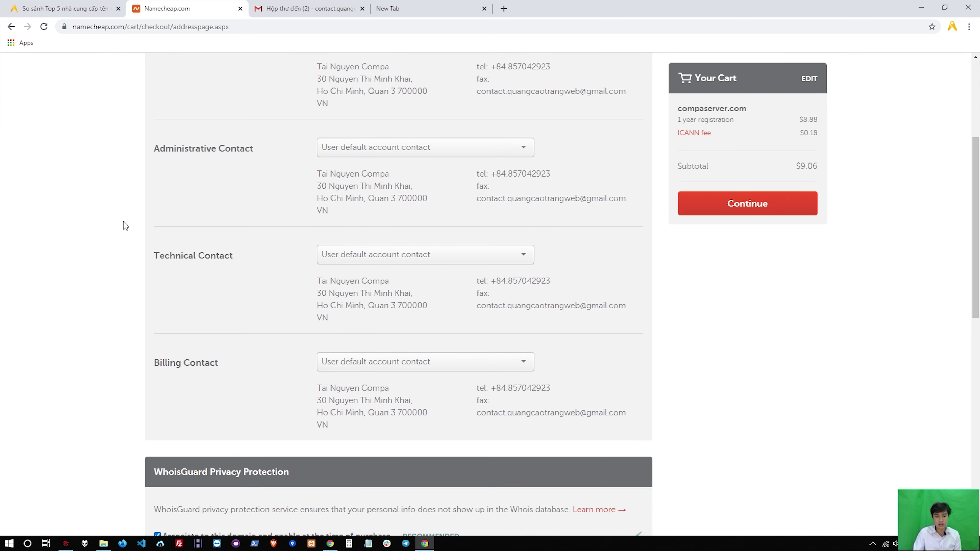
scroll(316, 326, down, 5)
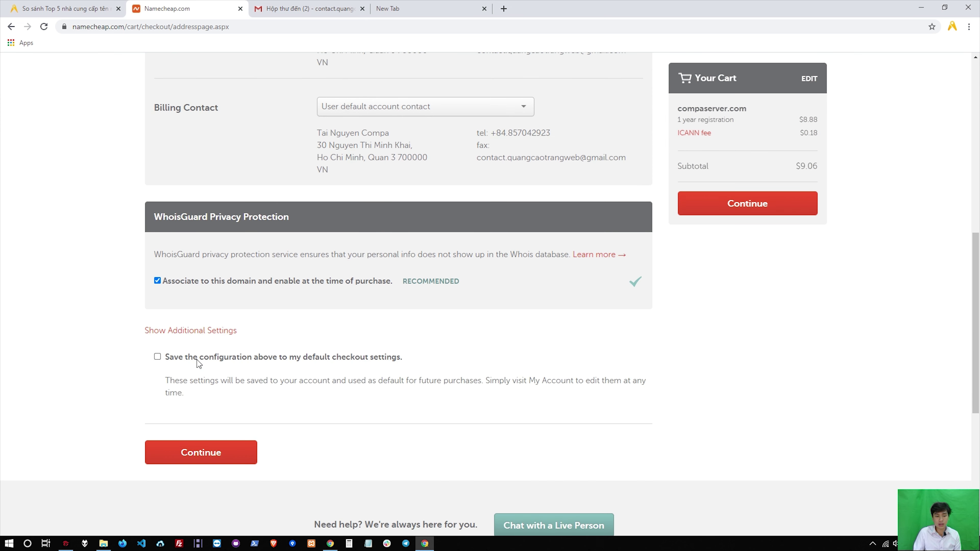
scroll(387, 363, up, 9)
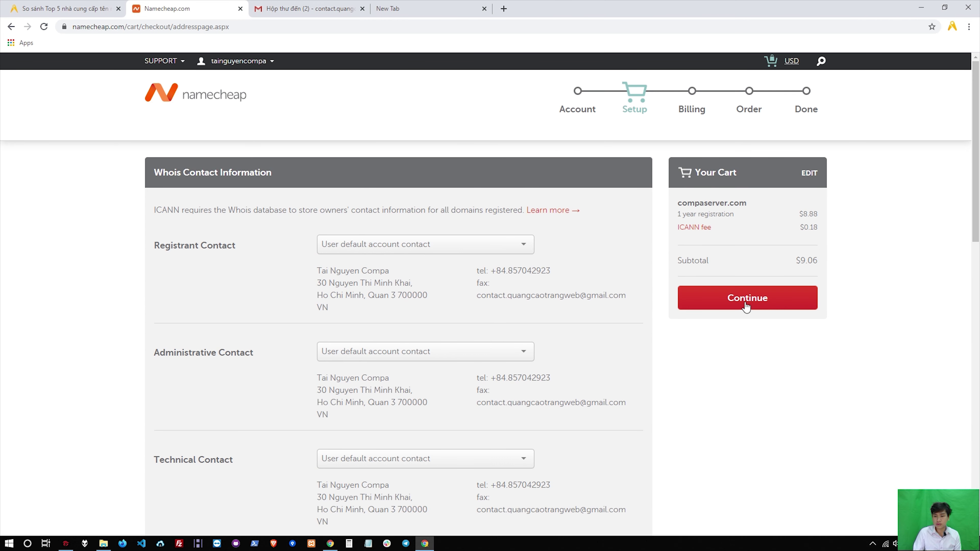
click(745, 304)
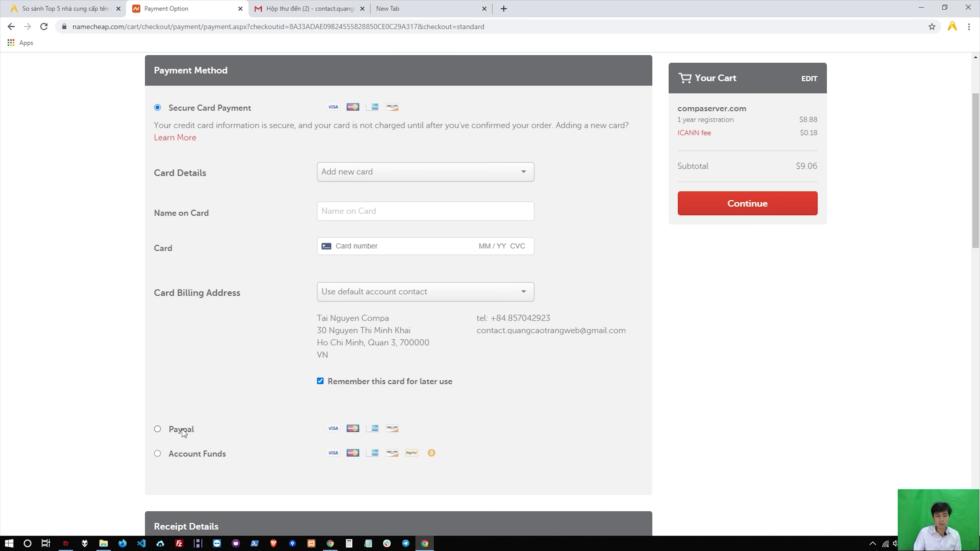
Select Paypal as the payment method and review Receipt Details and Renewal Settings.
click(181, 429)
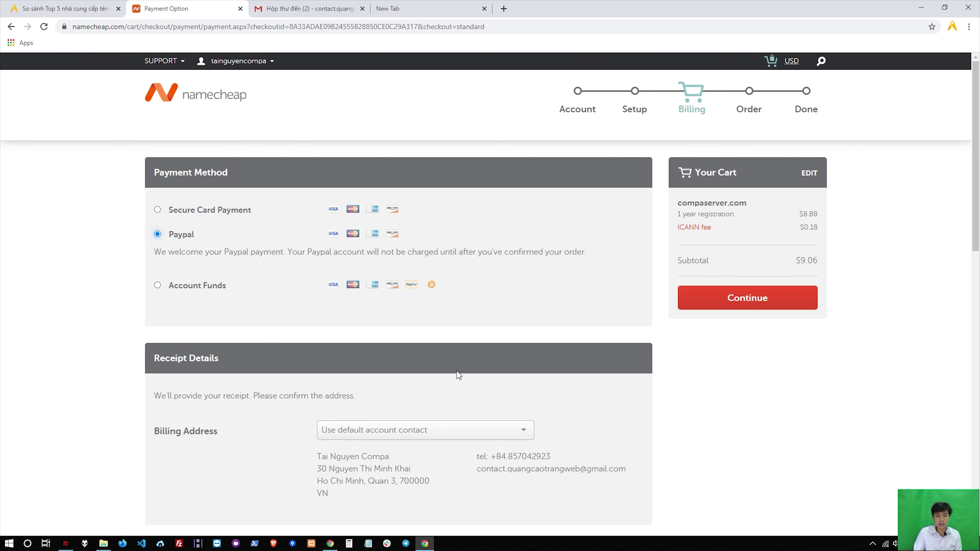
scroll(458, 371, down, 3)
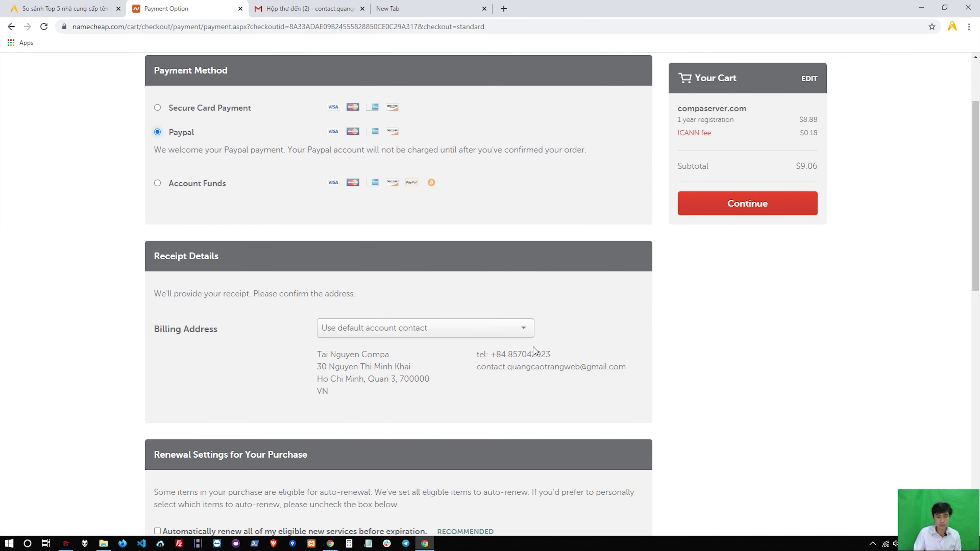
scroll(189, 309, down, 7)
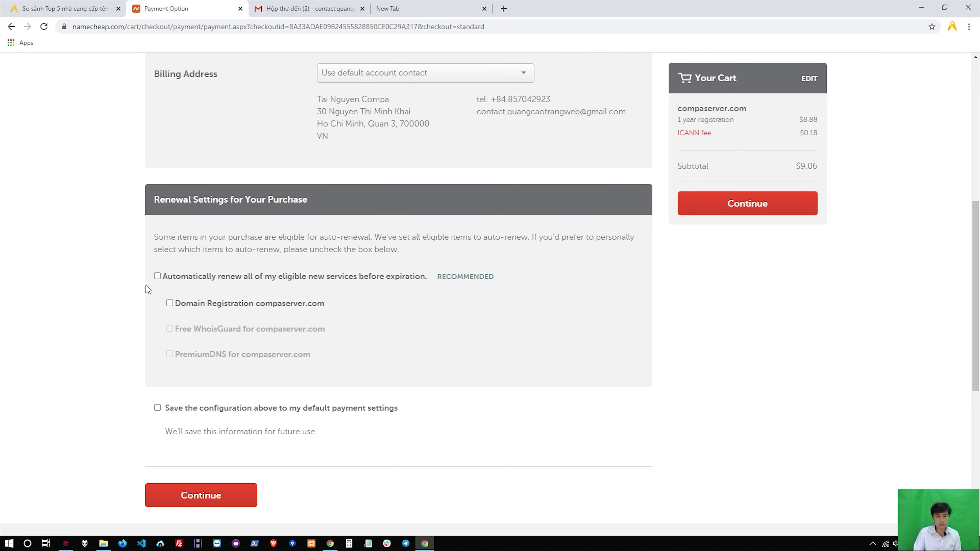
scroll(383, 289, up, 1)
scroll(390, 330, down, 1)
scroll(114, 311, up, 5)
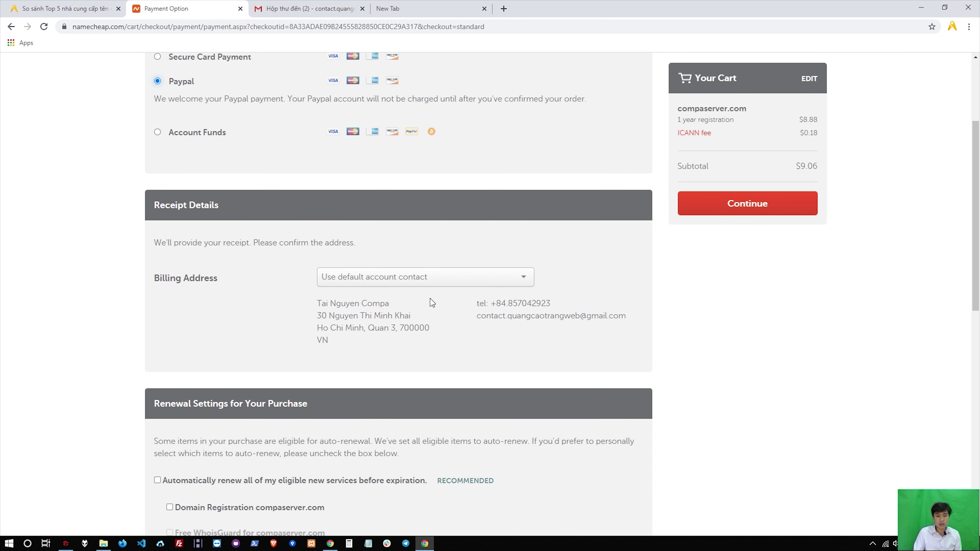
scroll(195, 284, up, 4)
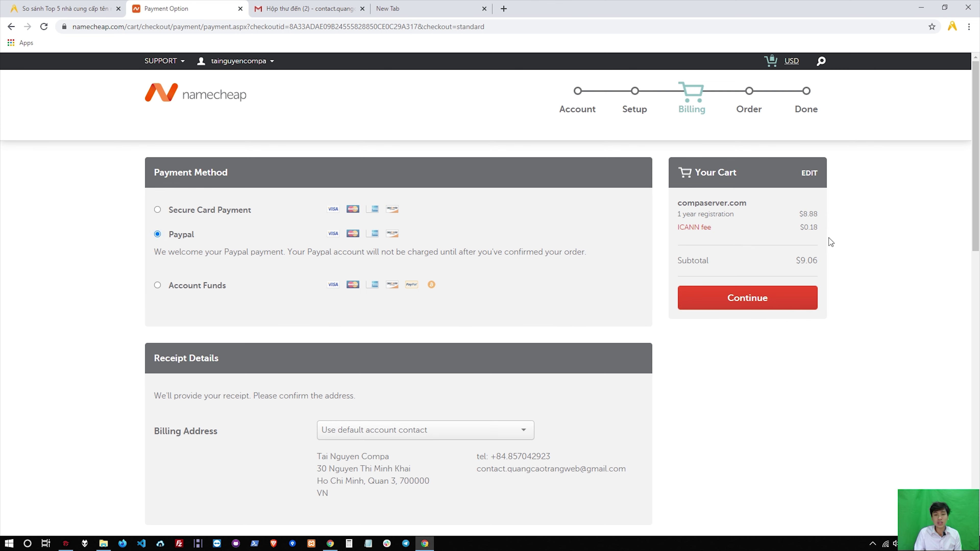
Review the order: compaserver.com $8.88 plus $0.18 ICANN fee, $9.06 paid by PayPal.
click(706, 302)
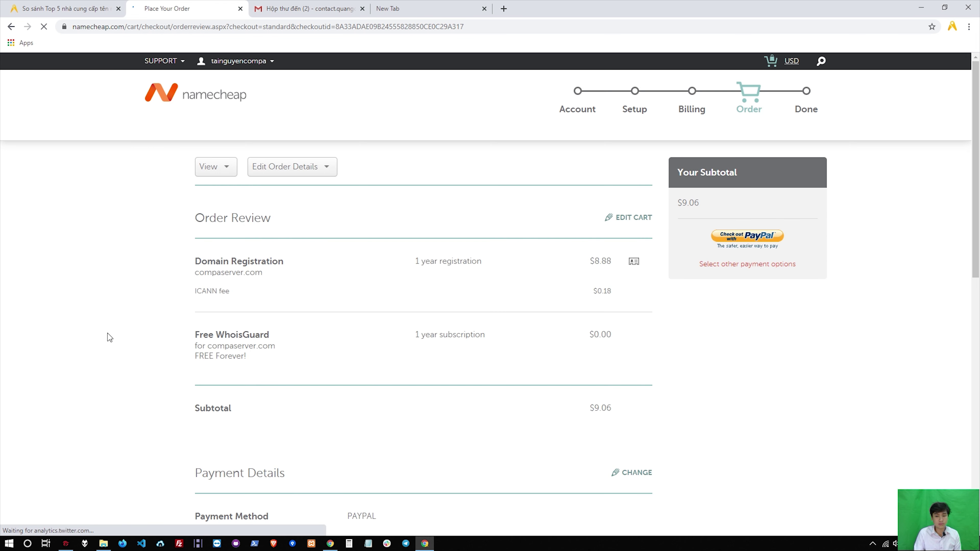
scroll(700, 382, down, 2)
scroll(713, 372, down, 3)
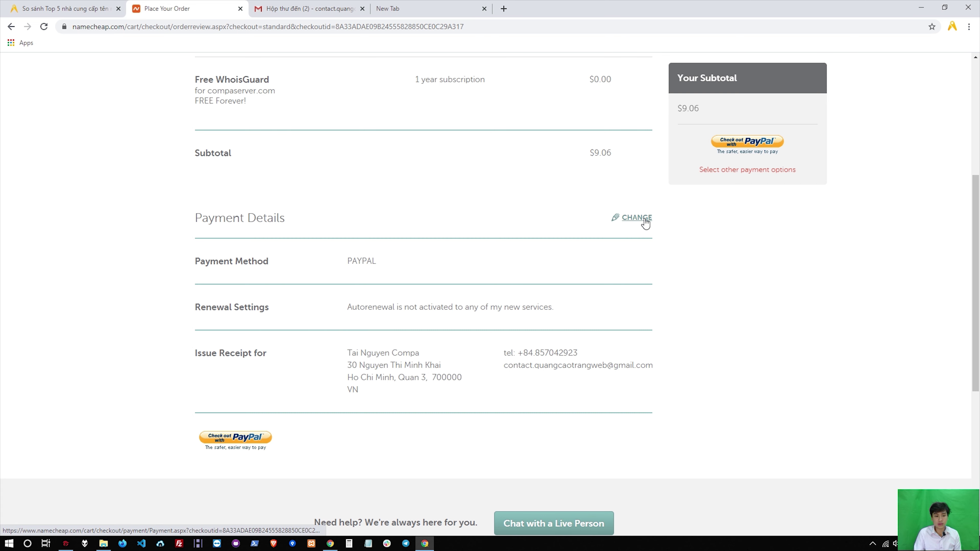
scroll(468, 340, up, 3)
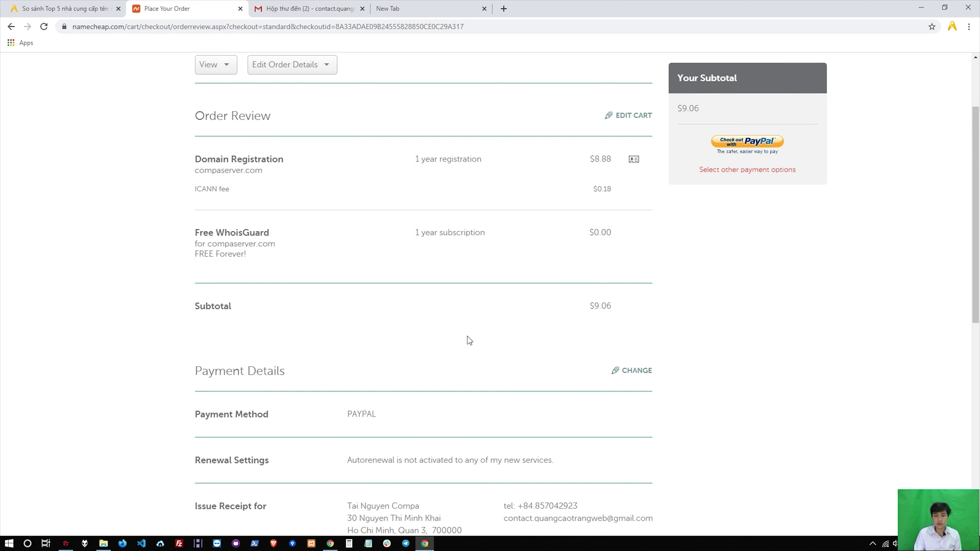
scroll(467, 339, up, 1)
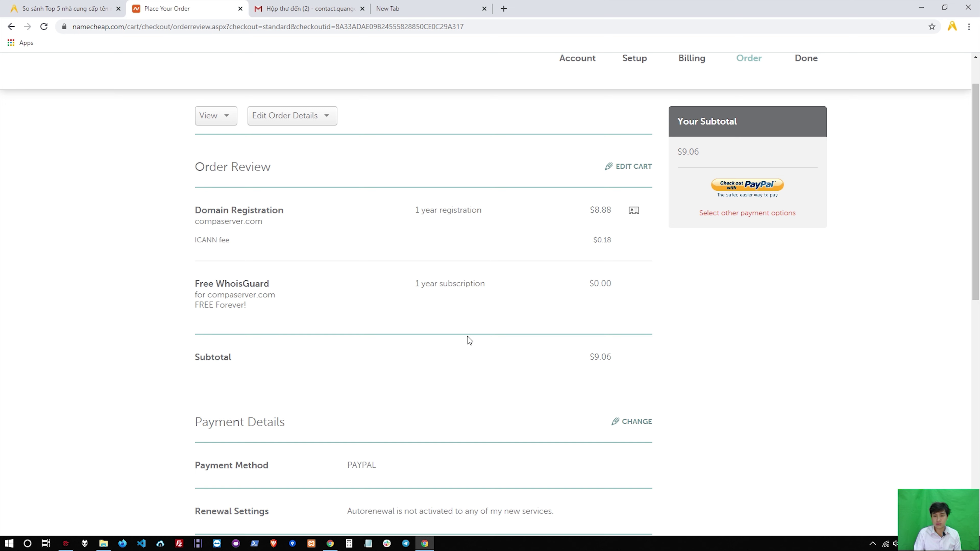
scroll(466, 336, up, 1)
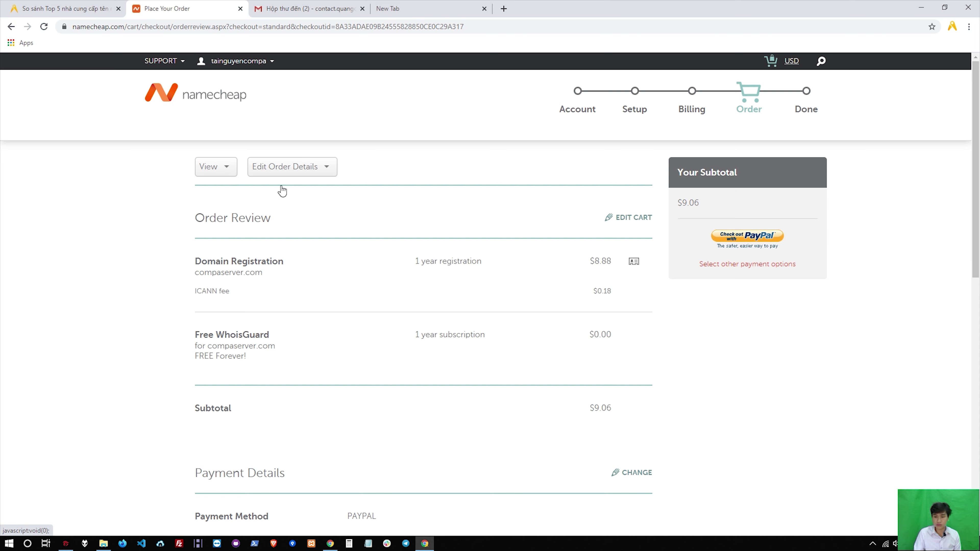
click(297, 9)
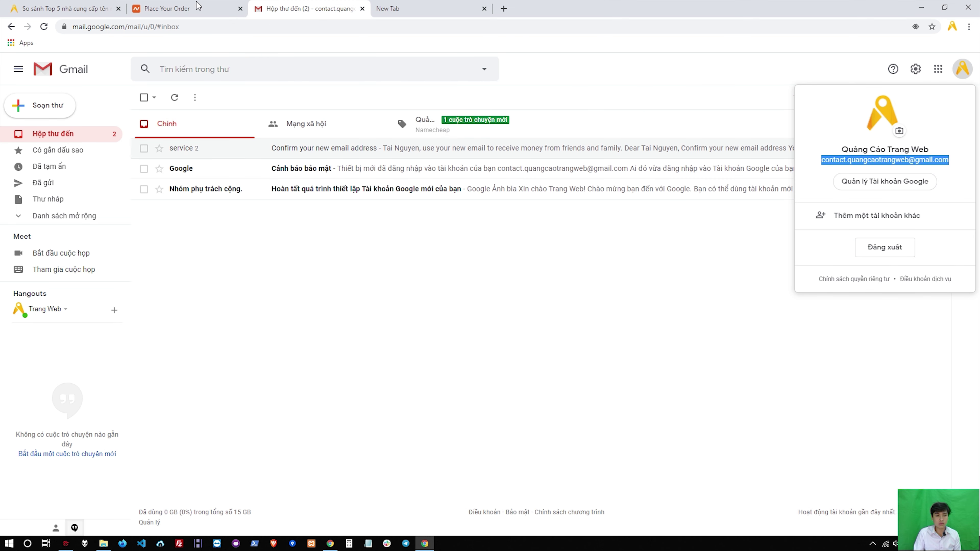
Read the Welcome to Namecheap email under Gmail's Promotions, then return to the order review.
click(181, 6)
click(297, 7)
click(486, 238)
click(426, 125)
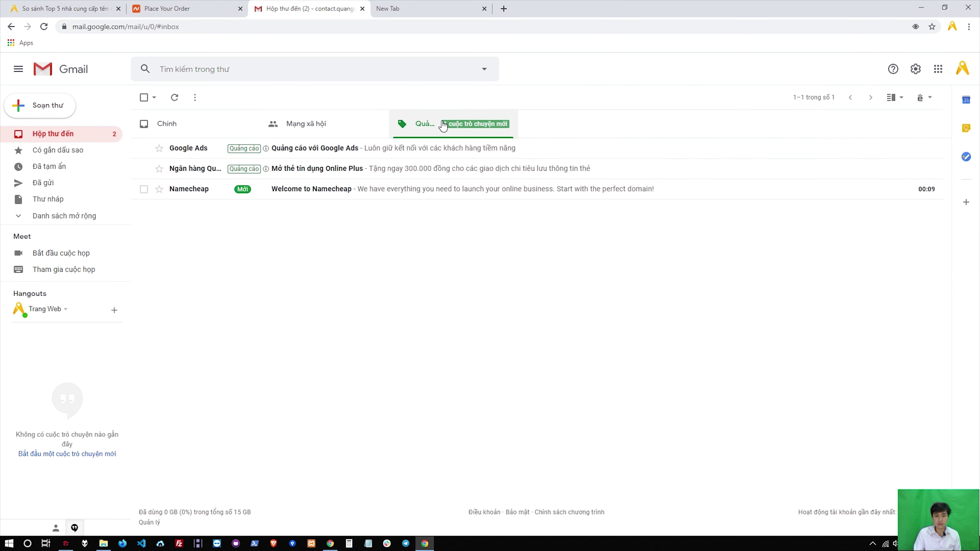
click(336, 192)
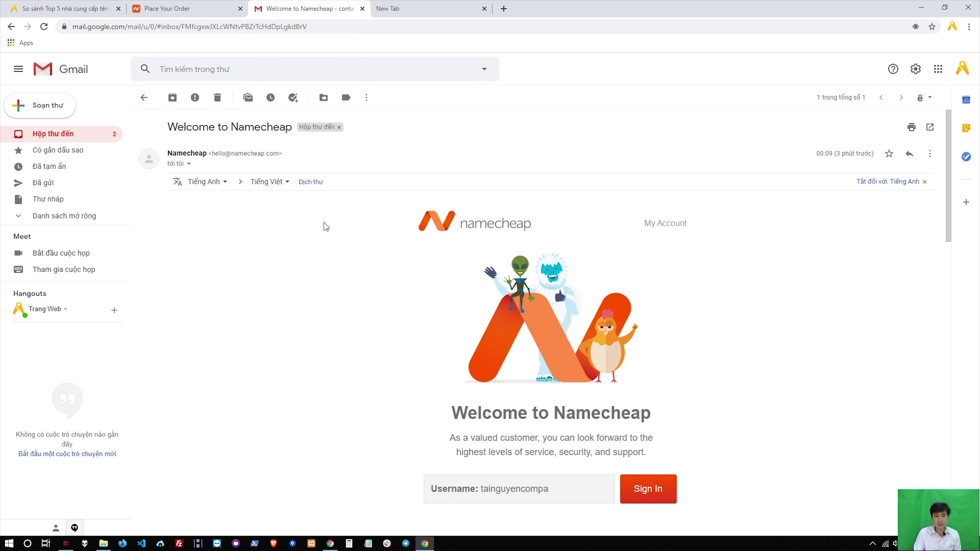
scroll(281, 278, down, 4)
scroll(280, 279, down, 15)
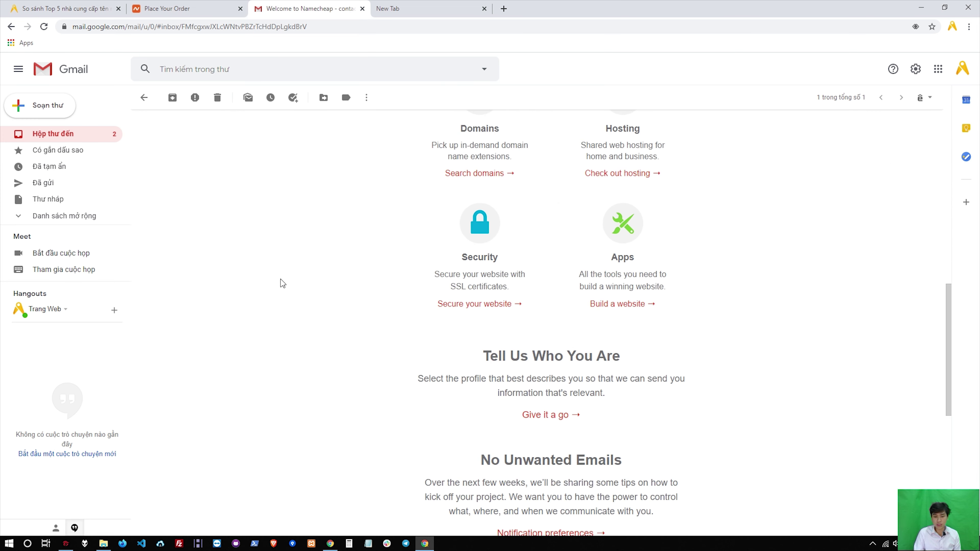
scroll(280, 278, up, 18)
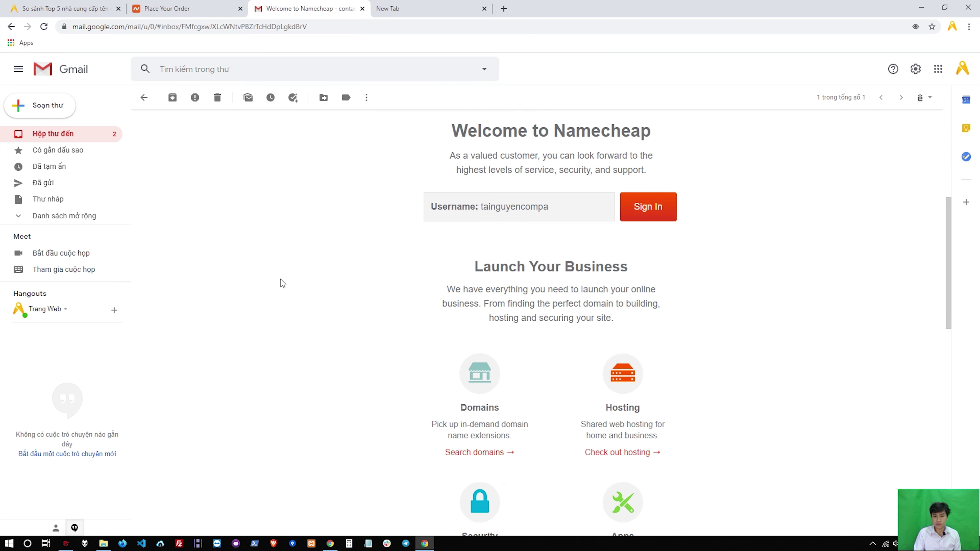
click(144, 97)
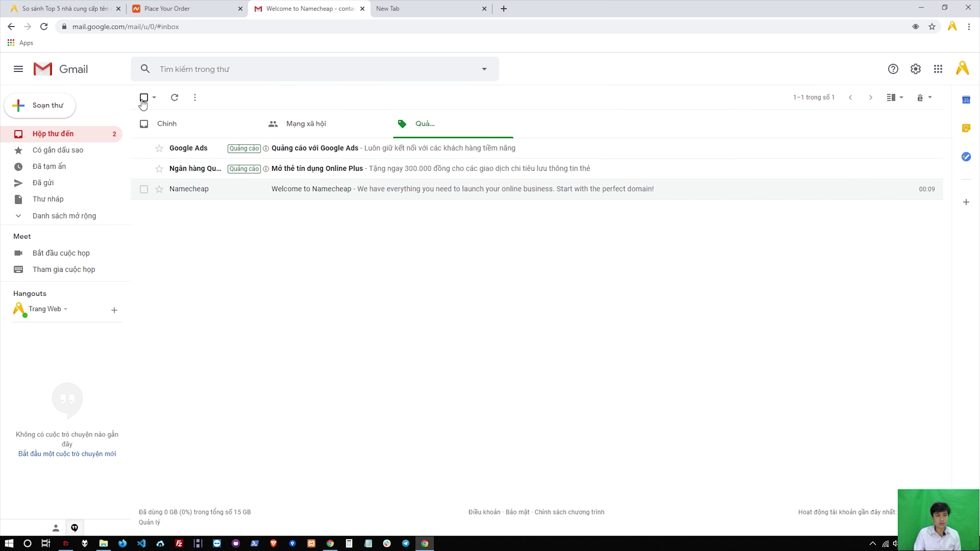
click(186, 4)
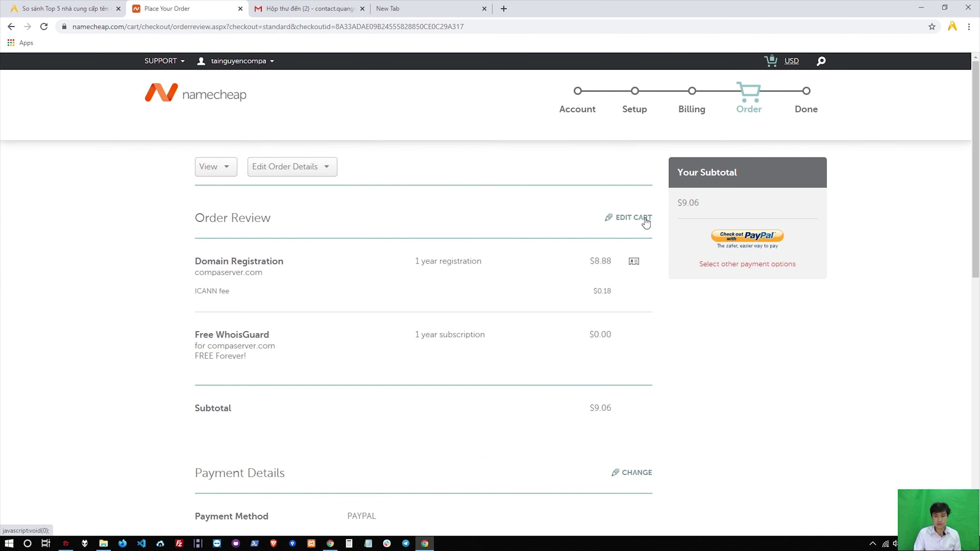
Log in to PayPal with the account password and pay $9.06 from the PayPal balance.
click(736, 237)
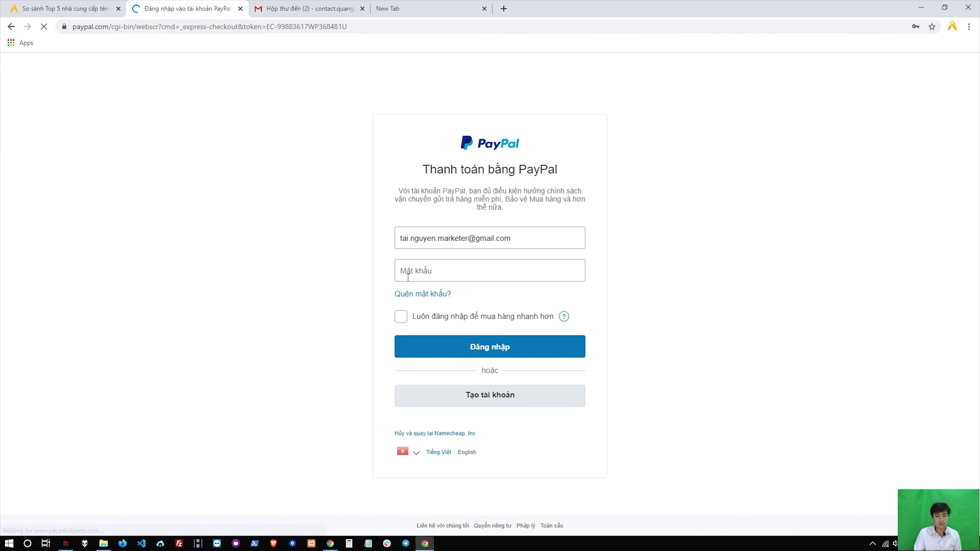
click(408, 277)
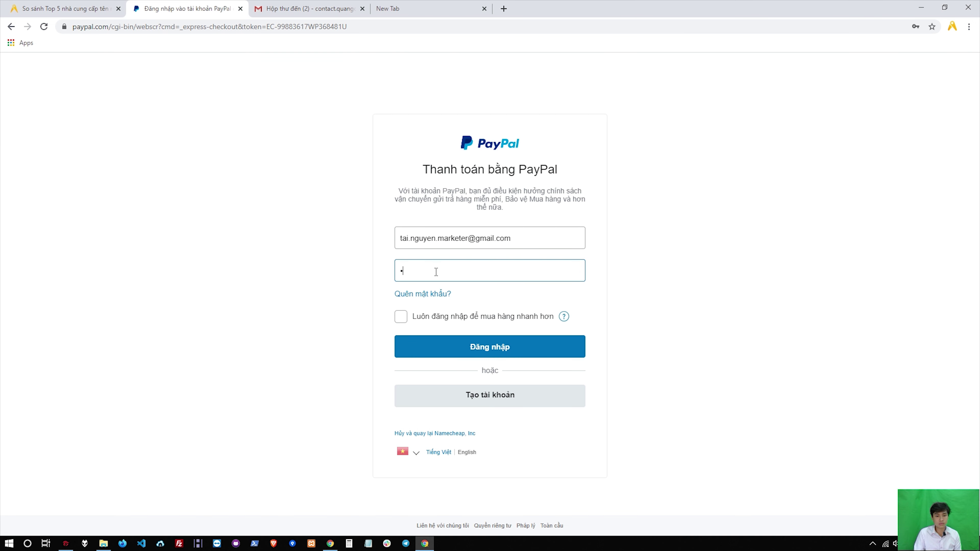
key(Return)
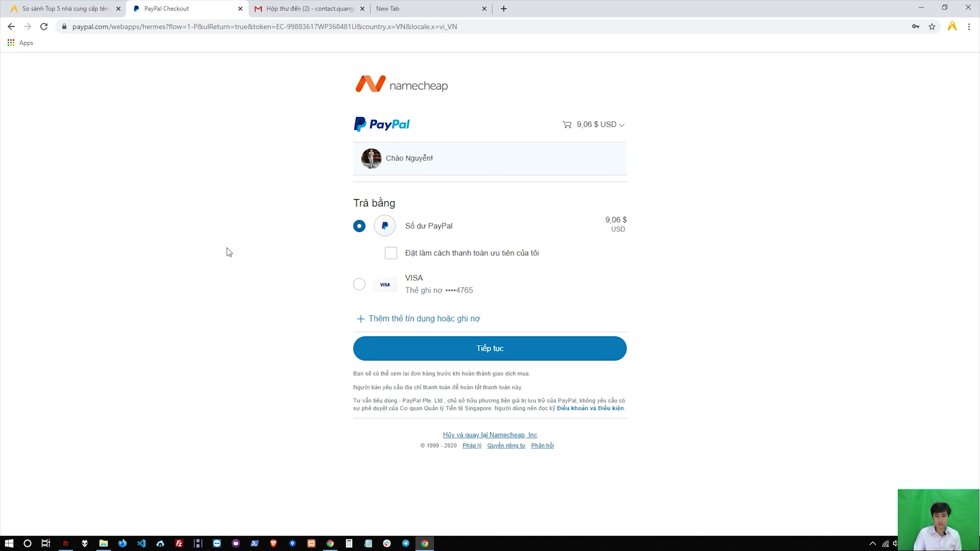
click(496, 356)
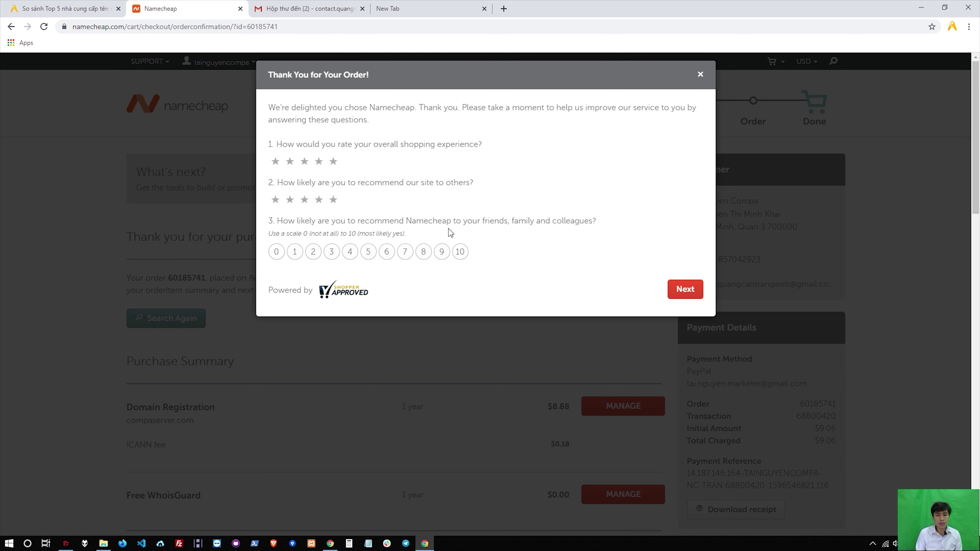
Dismiss the survey and review the confirmation: compaserver.com $8.88, ICANN $0.18, total $9.06.
click(700, 74)
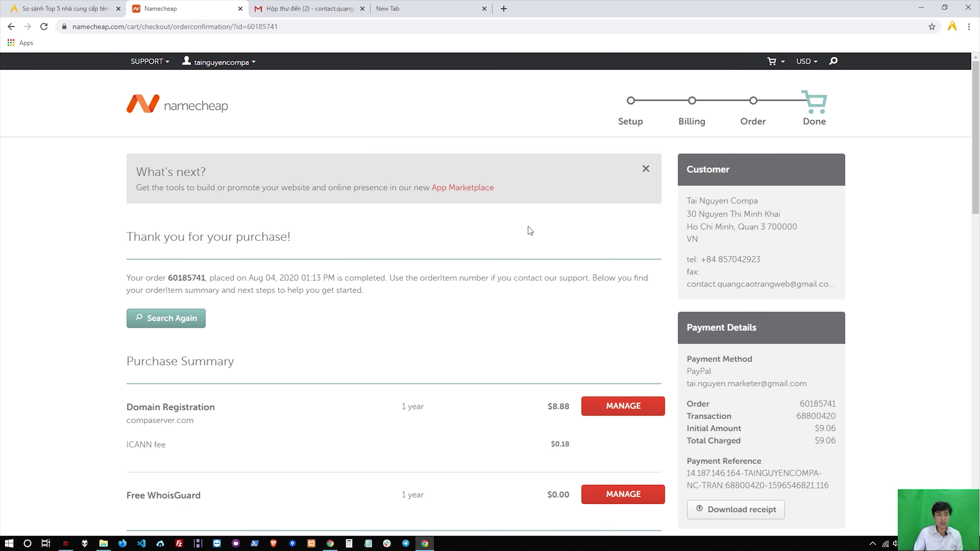
scroll(289, 293, down, 3)
scroll(313, 262, down, 3)
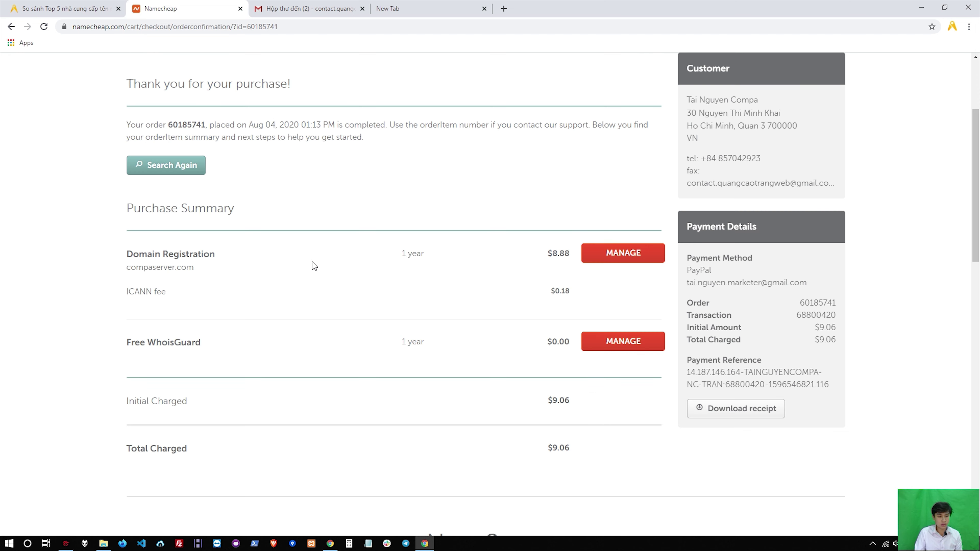
scroll(327, 263, up, 6)
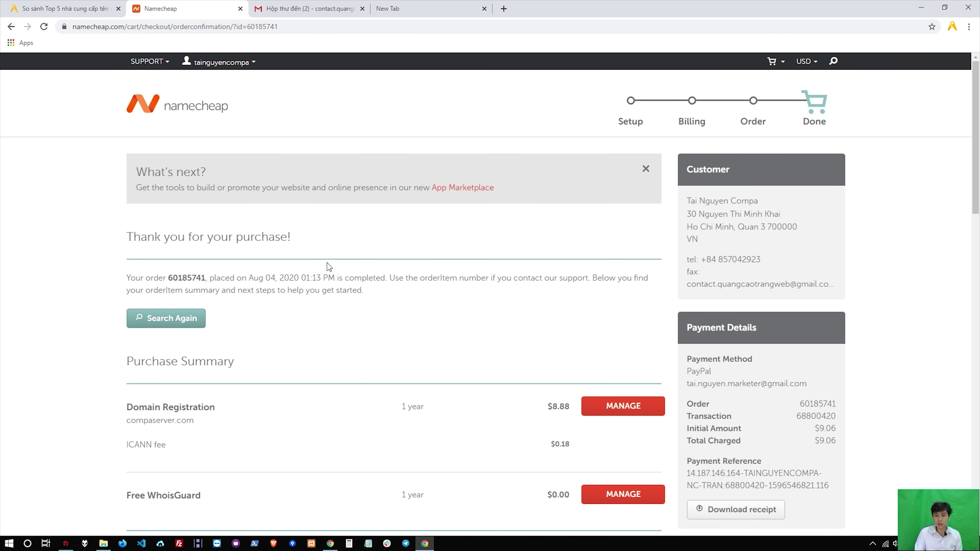
scroll(334, 262, down, 3)
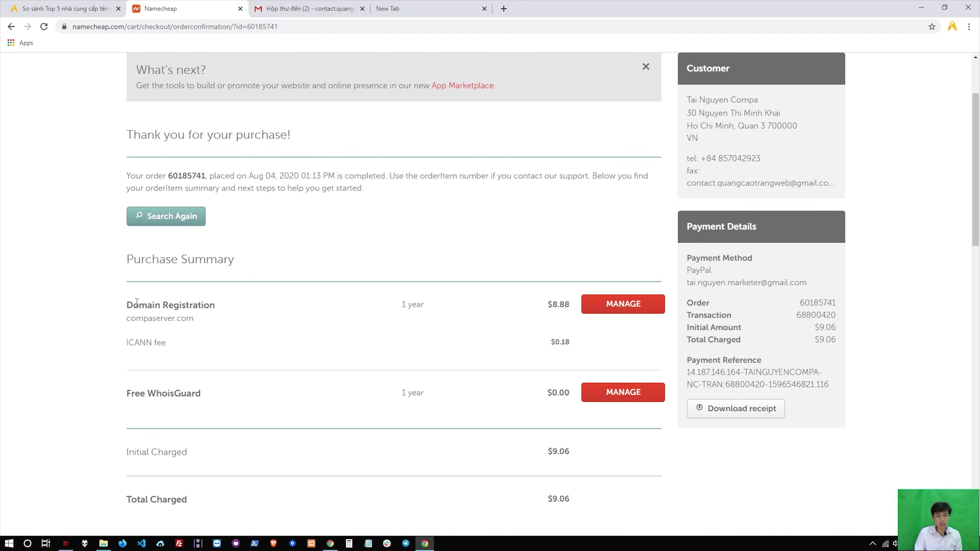
drag(160, 319, 211, 321)
click(280, 336)
Go to the Namecheap account Dashboard from the Your Account menu.
scroll(333, 327, up, 2)
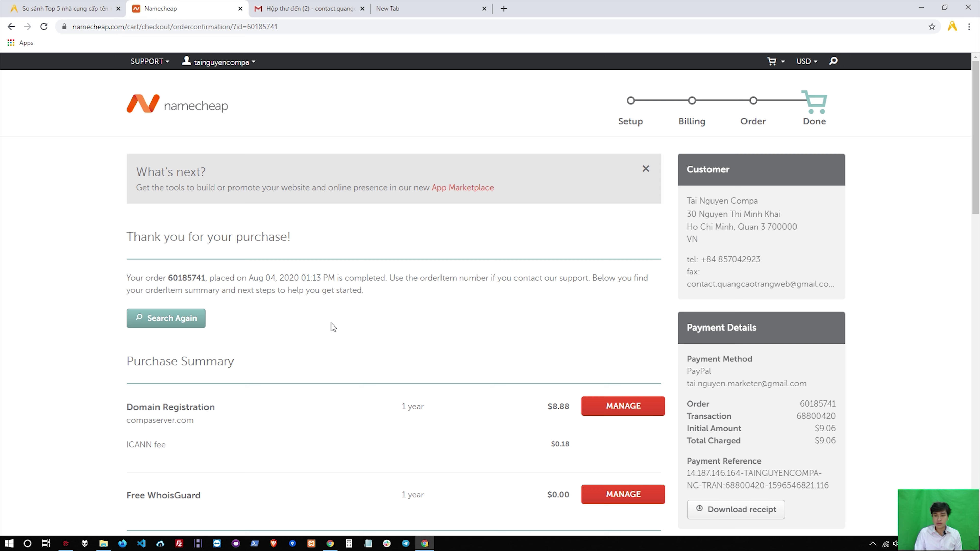
scroll(385, 268, down, 2)
scroll(384, 269, up, 2)
mouse_move(218, 61)
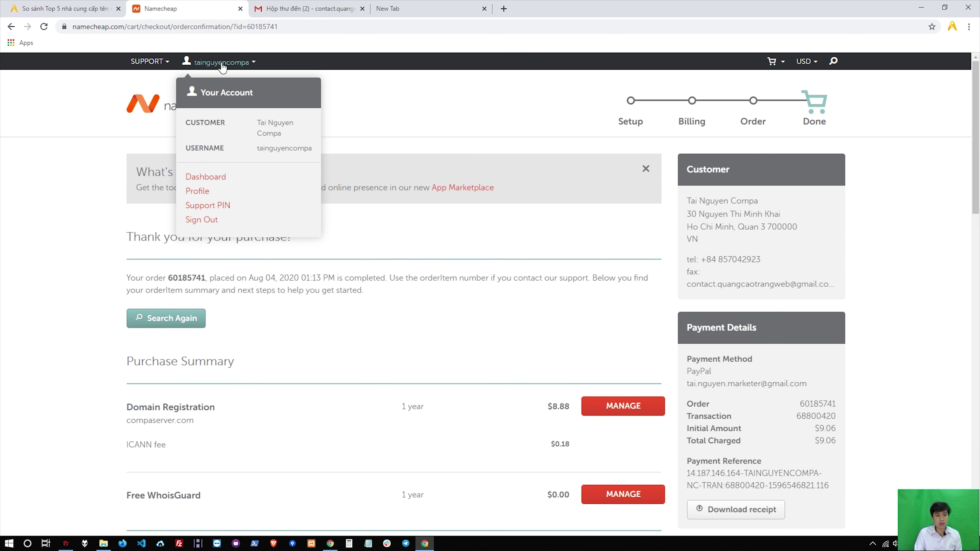
click(214, 183)
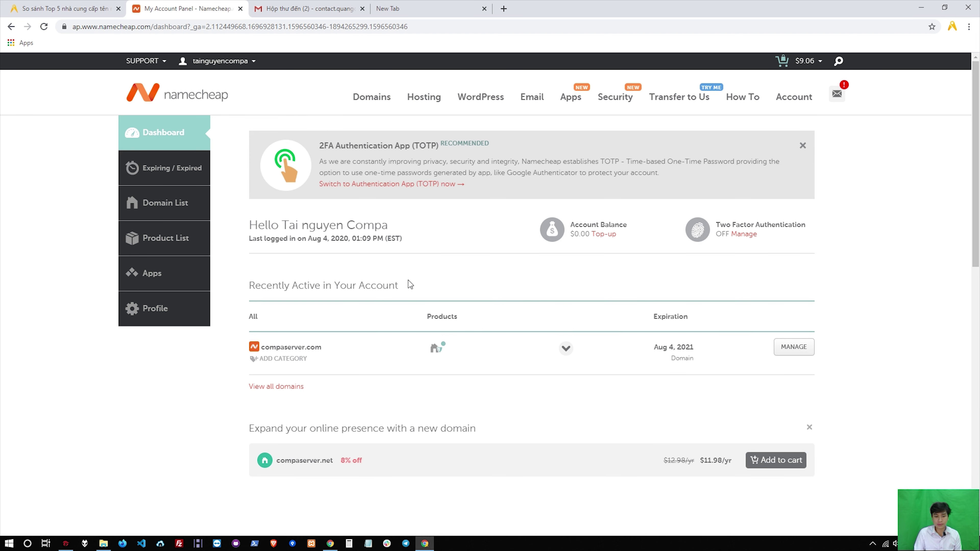
Close the 2FA notice and open MANAGE for compaserver.com to view its Domain settings.
click(802, 146)
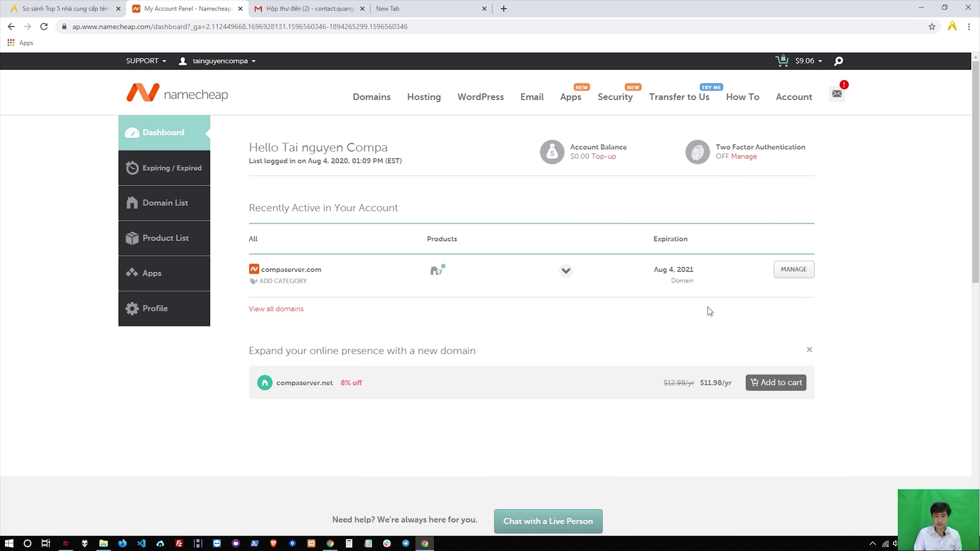
double_click(295, 269)
click(425, 276)
click(793, 269)
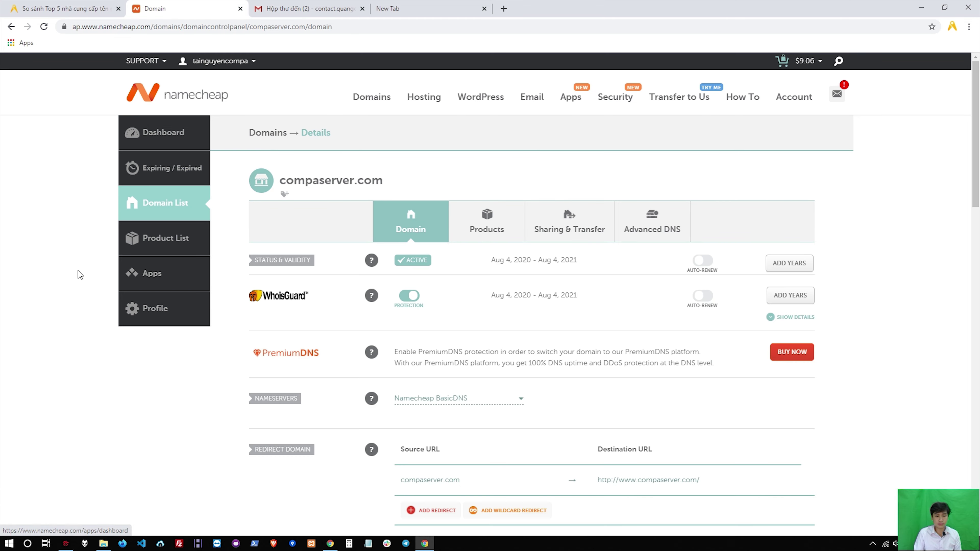
scroll(553, 311, down, 2)
scroll(613, 284, down, 6)
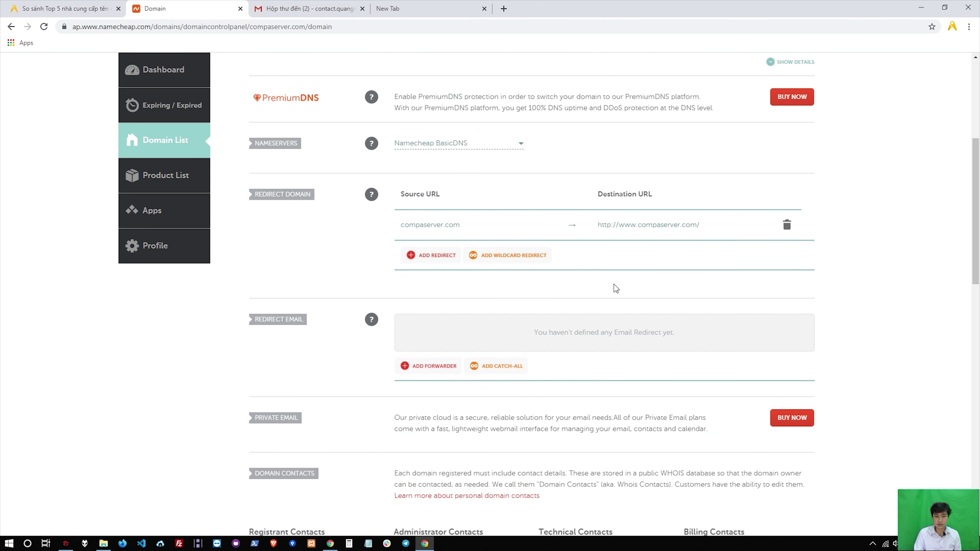
scroll(614, 284, up, 8)
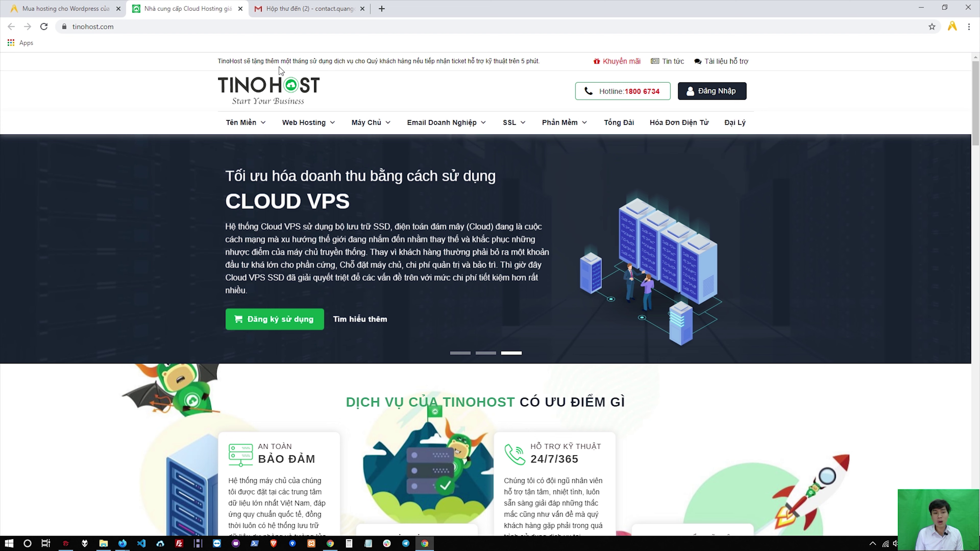
Browse the TinoHost homepage and bring up the Web Hosting menu with Cloud Hosting.
drag(255, 61, 388, 57)
click(382, 58)
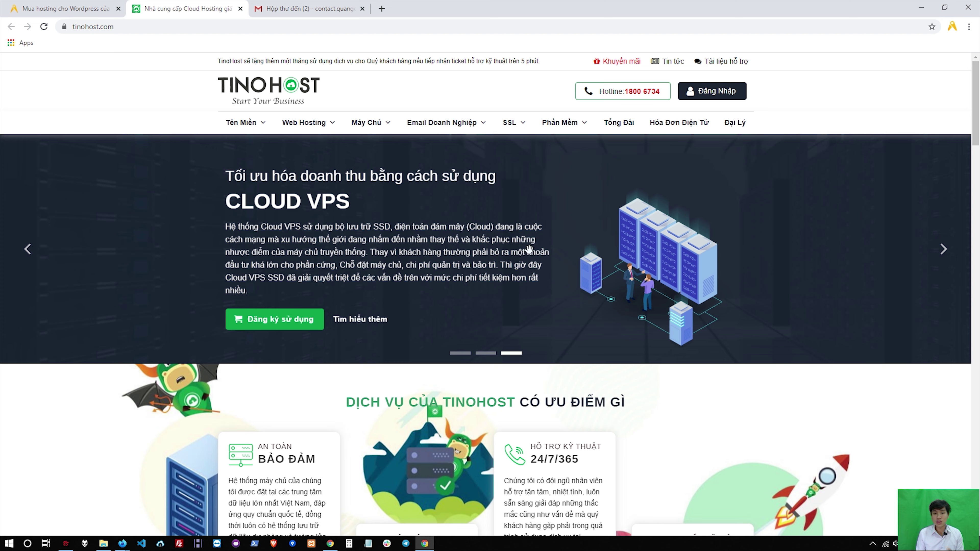
scroll(536, 244, down, 1)
scroll(537, 244, up, 1)
scroll(425, 240, down, 4)
scroll(436, 241, down, 2)
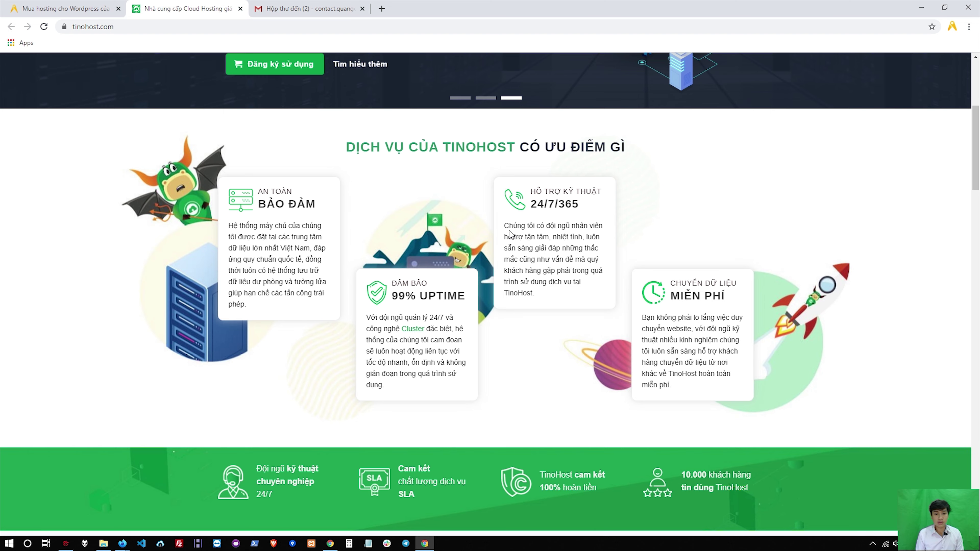
scroll(379, 243, up, 5)
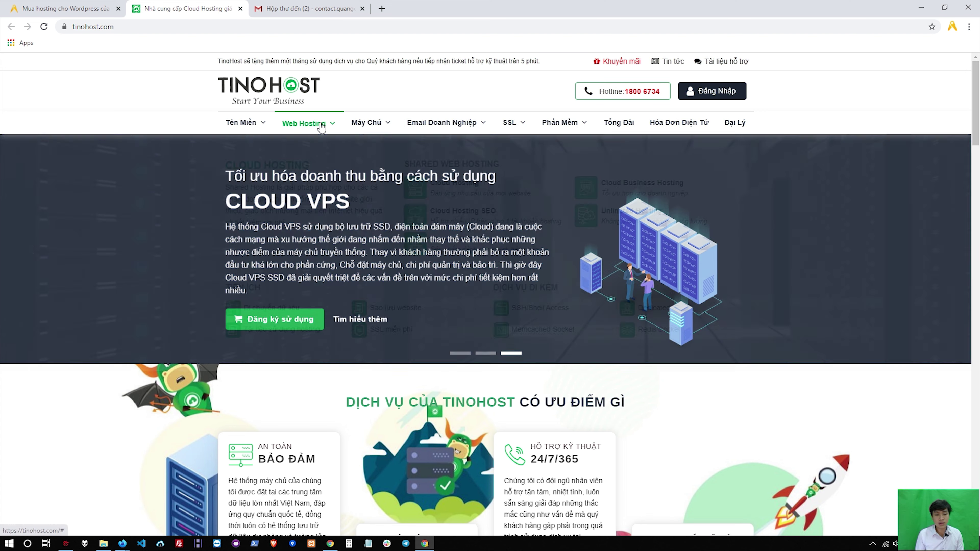
mouse_move(320, 126)
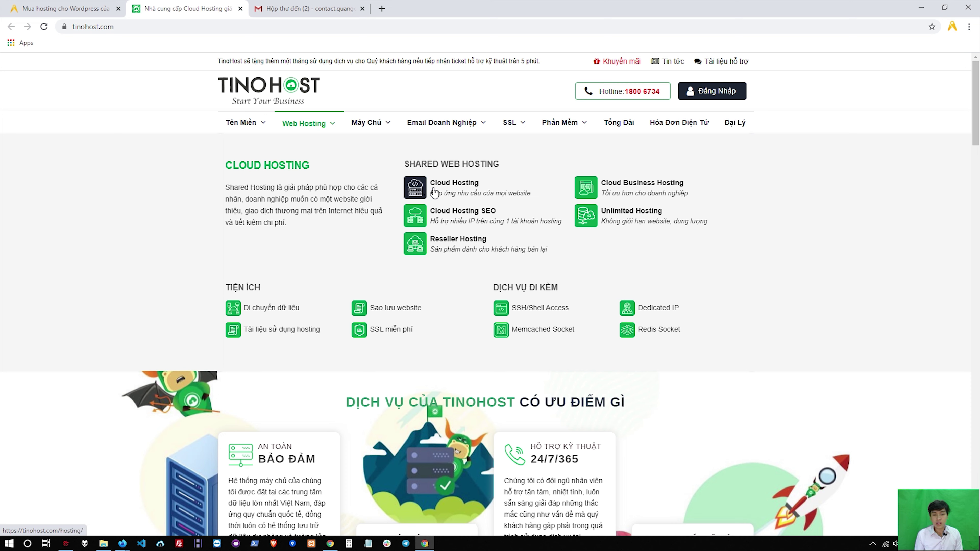
Open the Cloud Hosting page and look over the 100MB plan card.
click(425, 188)
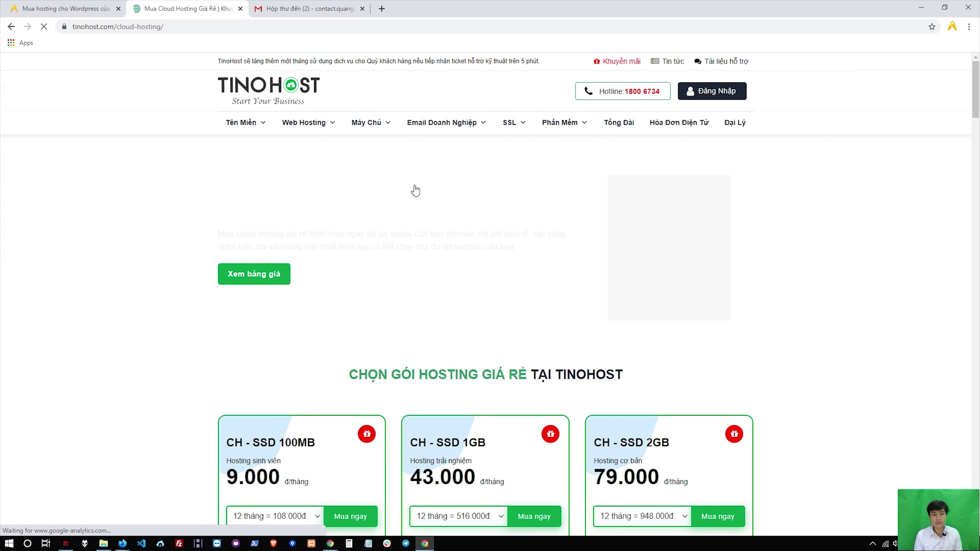
scroll(158, 204, down, 5)
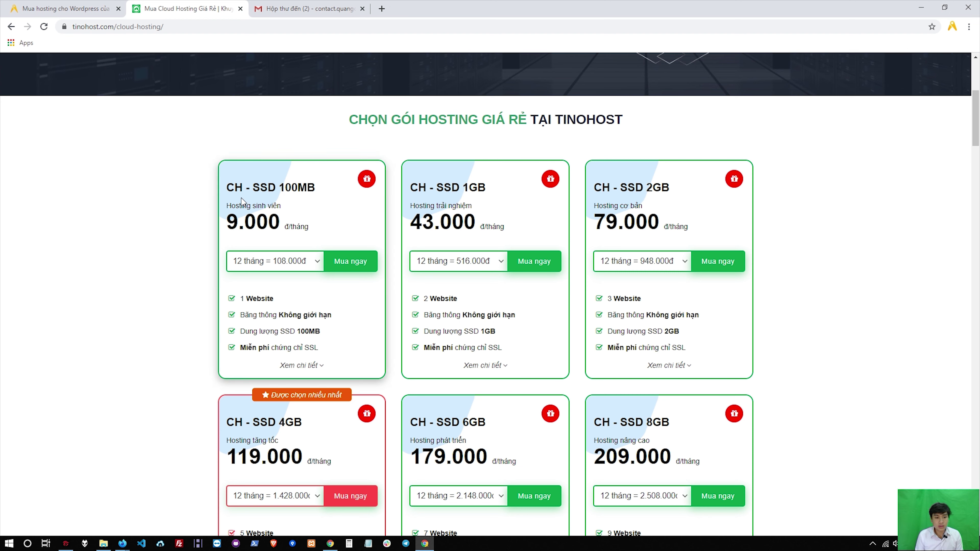
drag(223, 205, 315, 230)
click(269, 216)
scroll(150, 270, down, 1)
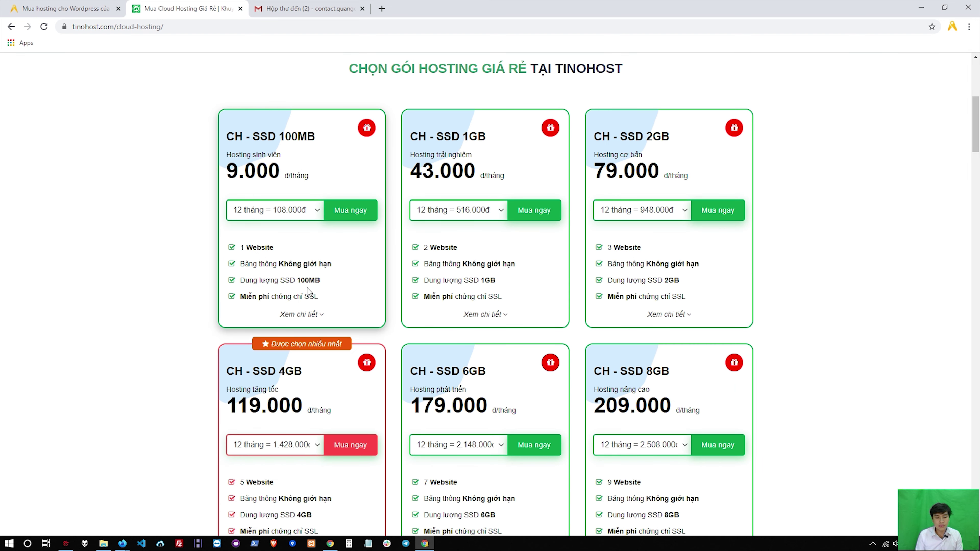
drag(273, 280, 320, 281)
click(308, 276)
Jump to the cloud hosting plan comparison table and scan through it.
click(313, 316)
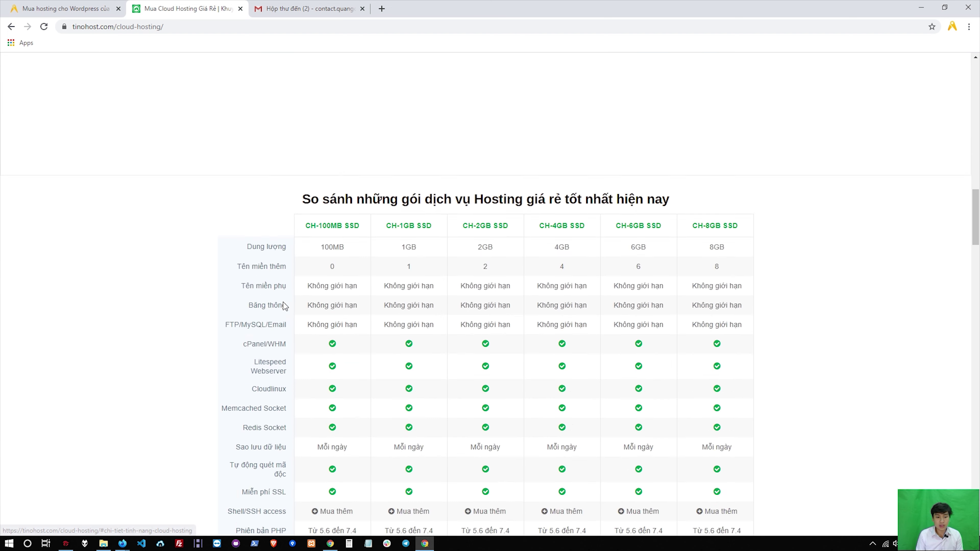
scroll(155, 235, up, 5)
scroll(155, 235, up, 10)
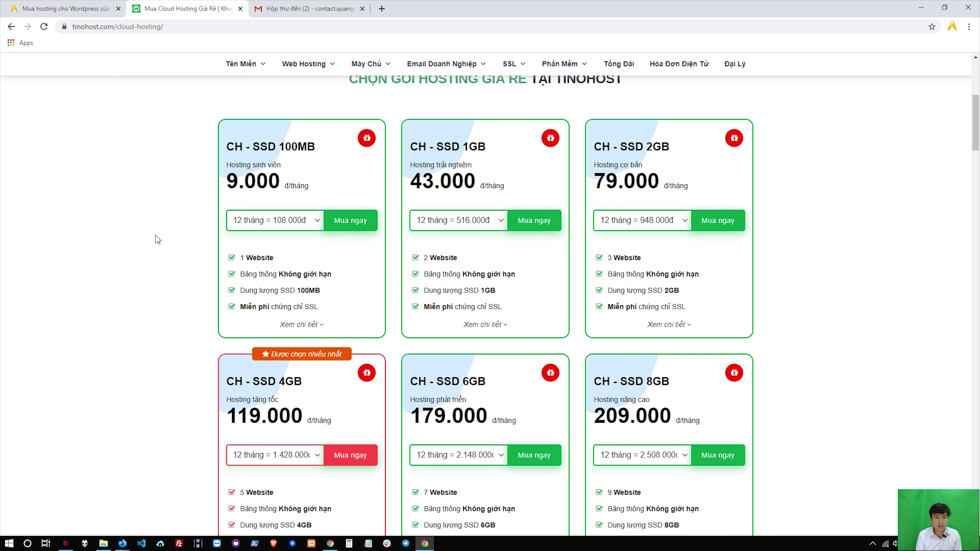
scroll(156, 234, down, 4)
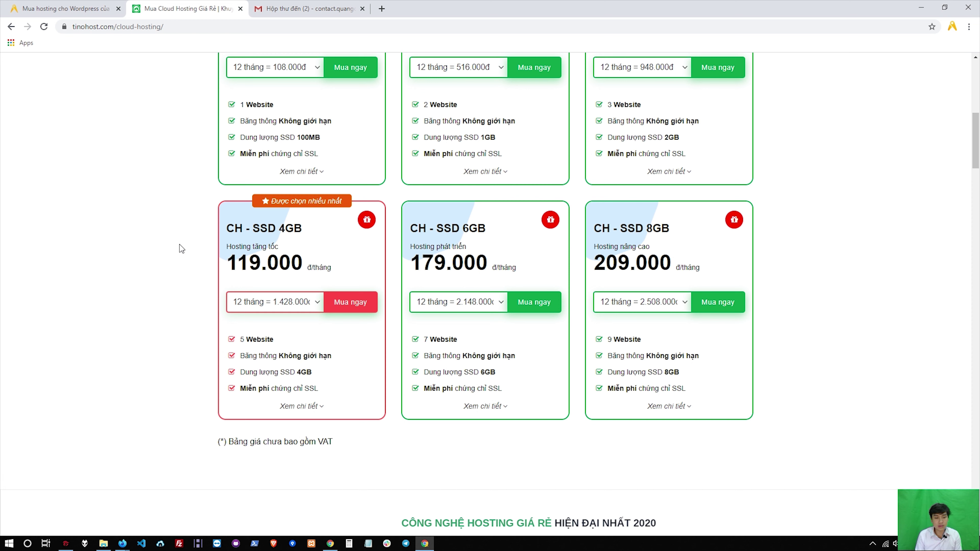
Check the CH - SSD 4GB plan (119.000đ/month, unlimited bandwidth) and list its billing periods.
drag(296, 200, 335, 201)
click(256, 263)
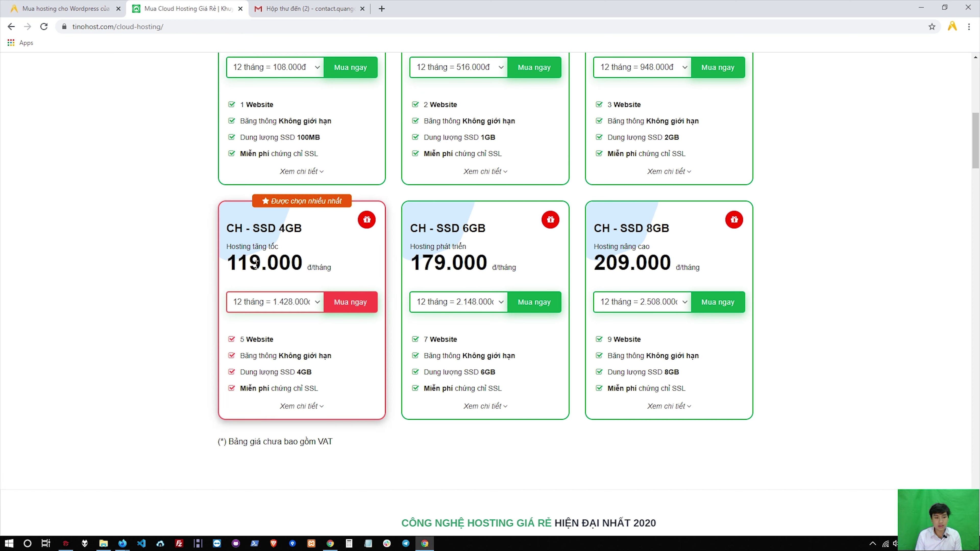
drag(229, 263, 306, 264)
click(274, 260)
double_click(298, 373)
click(296, 356)
drag(277, 355, 334, 356)
click(296, 355)
click(287, 305)
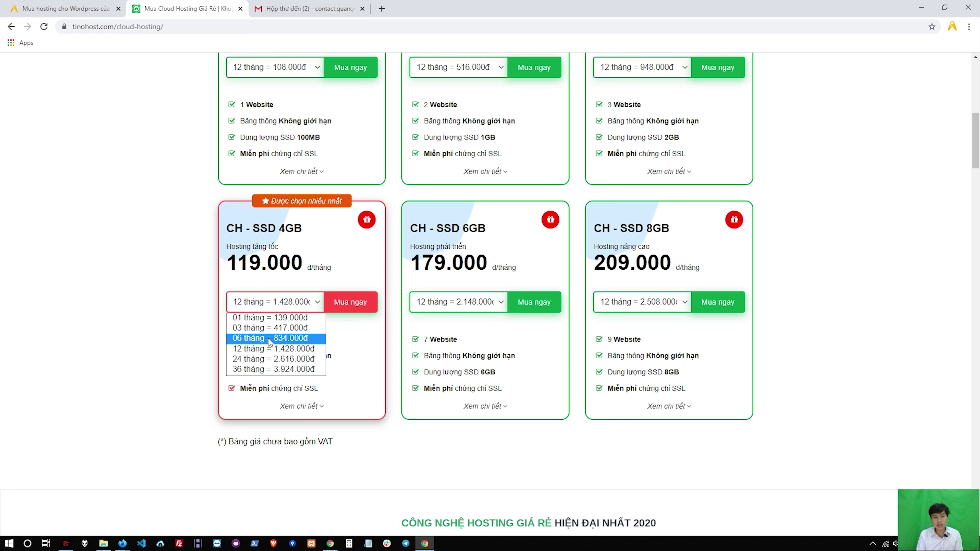
Pick the 06 tháng = 834.000đ term for the CH - SSD 4GB plan and buy it.
click(290, 339)
click(289, 309)
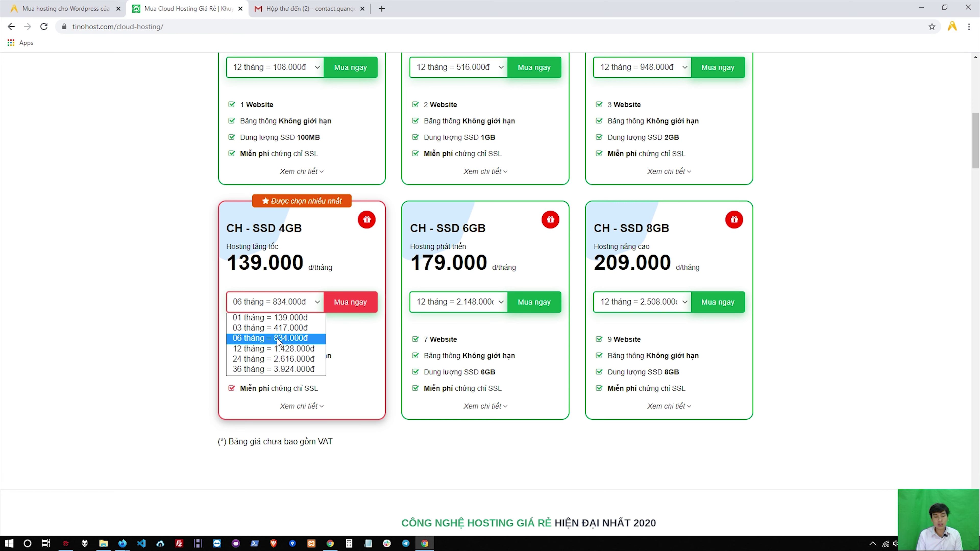
click(281, 339)
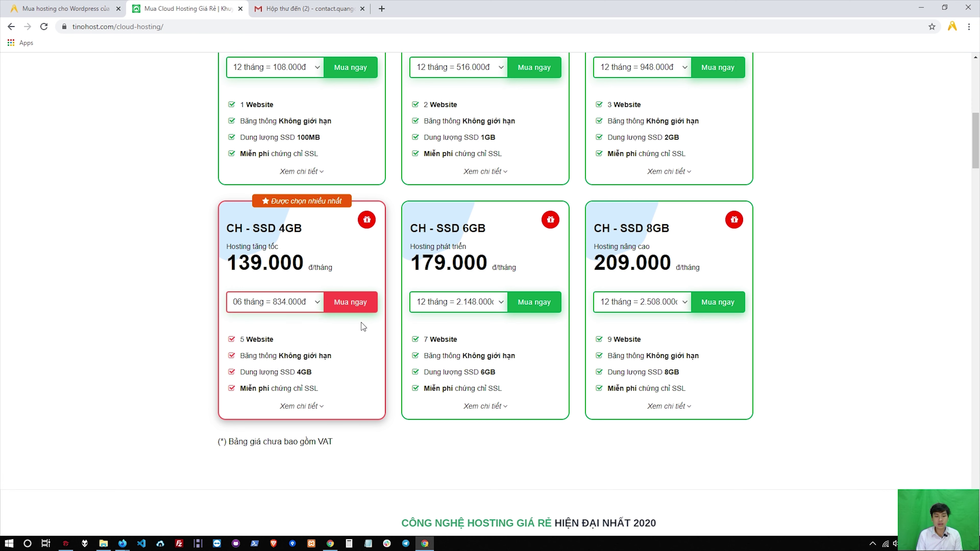
click(346, 305)
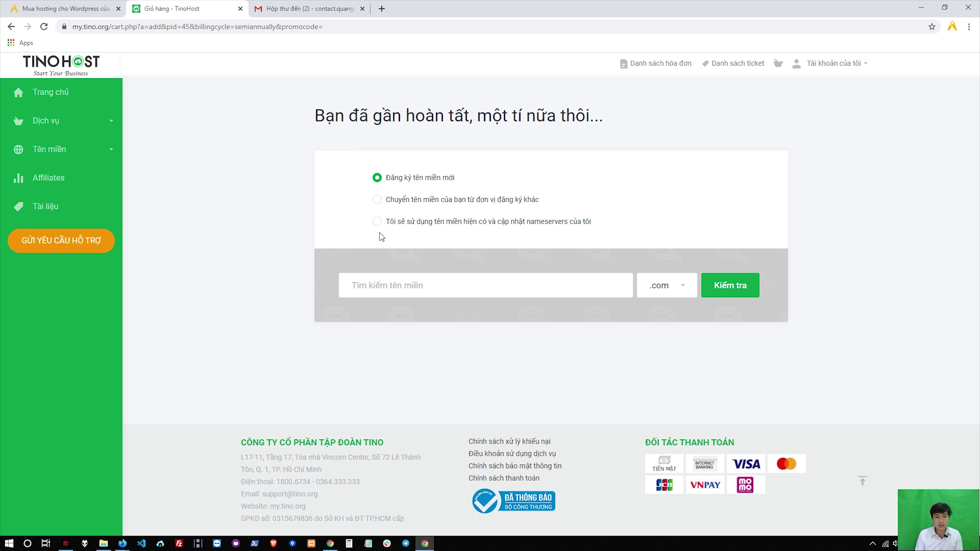
Use the already-owned domain compaserver with the com extension for the hosting order.
click(377, 223)
click(391, 281)
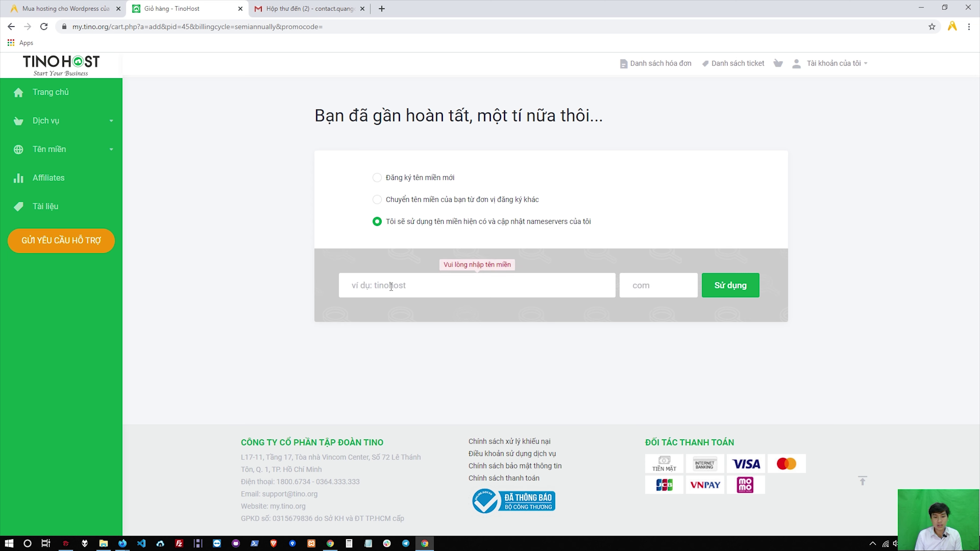
click(391, 286)
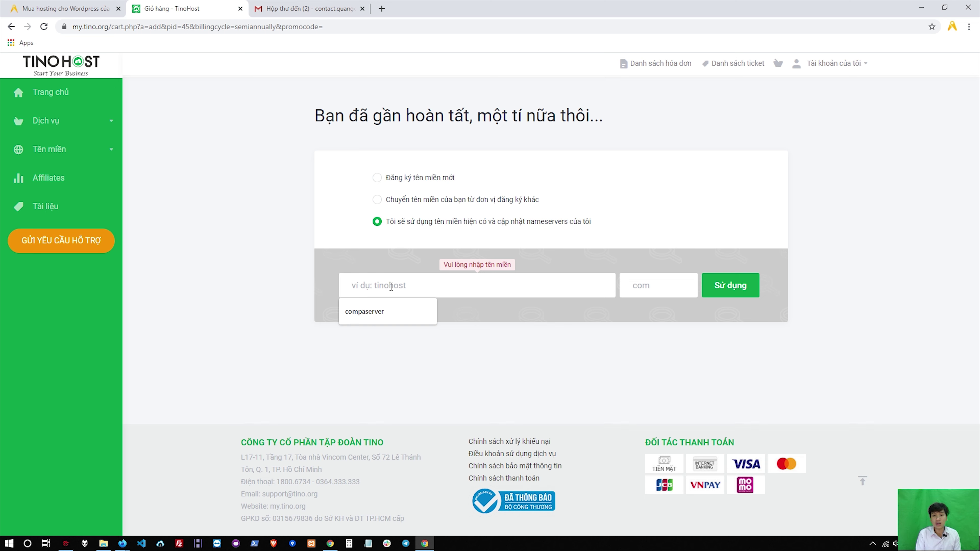
text(com)
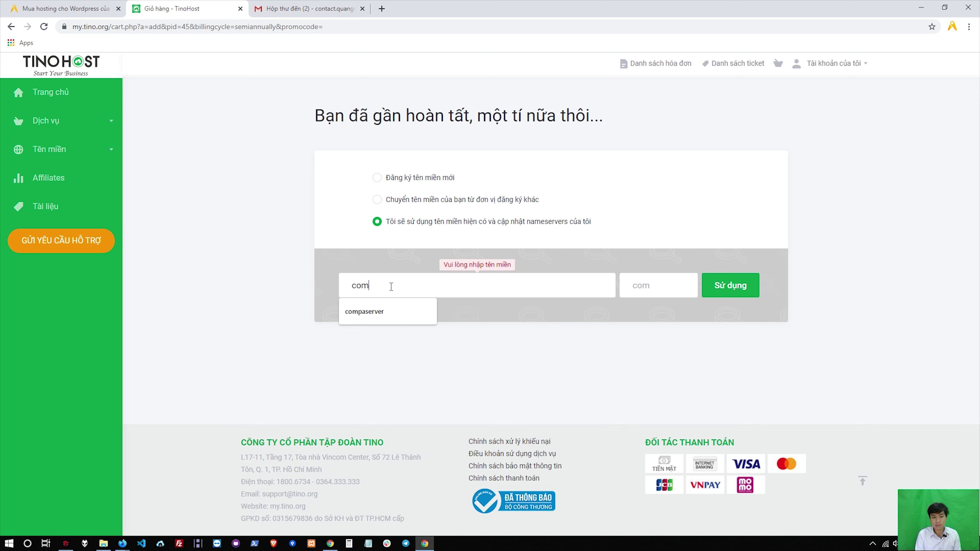
text(paserver)
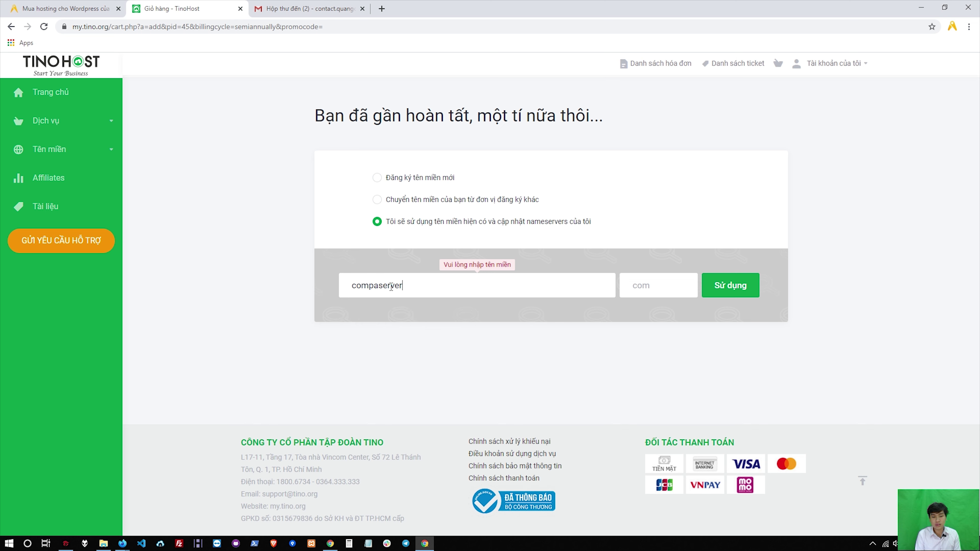
key(Tab)
text(com)
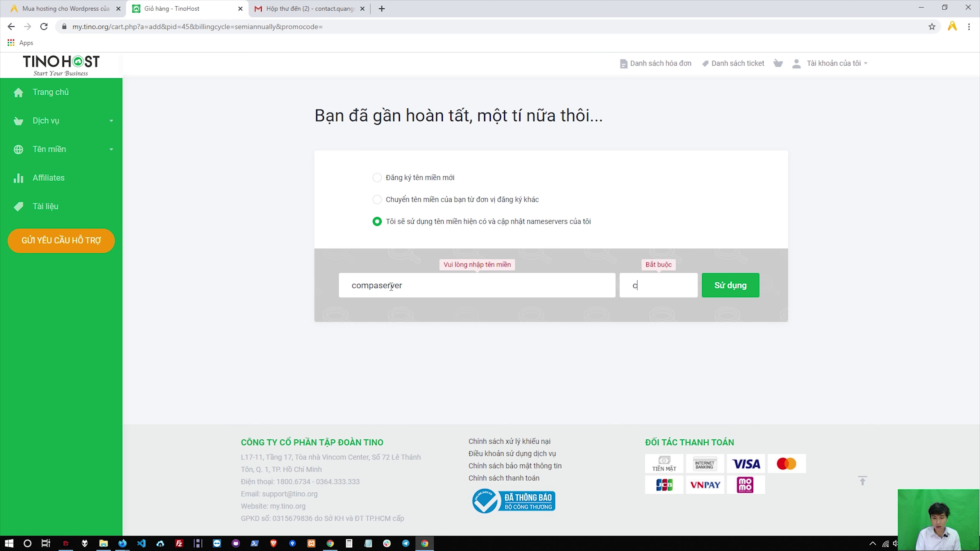
click(715, 287)
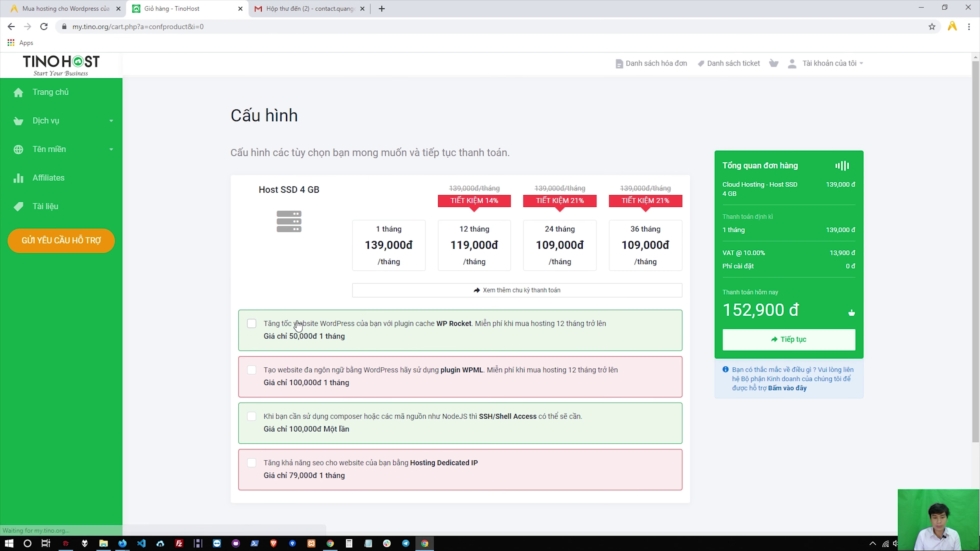
Switch the Host SSD 4 GB plan to the 12 tháng billing cycle and continue to checkout.
scroll(203, 307, down, 1)
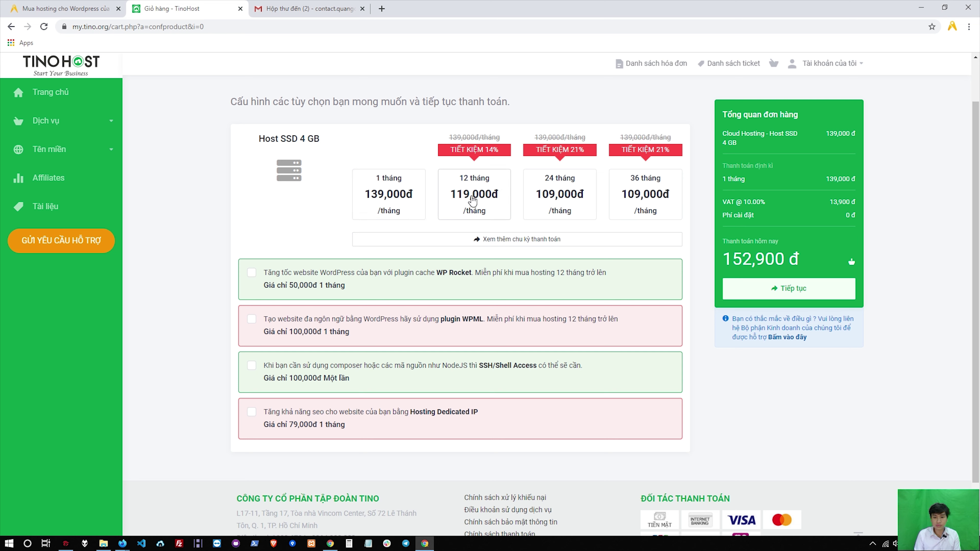
click(450, 196)
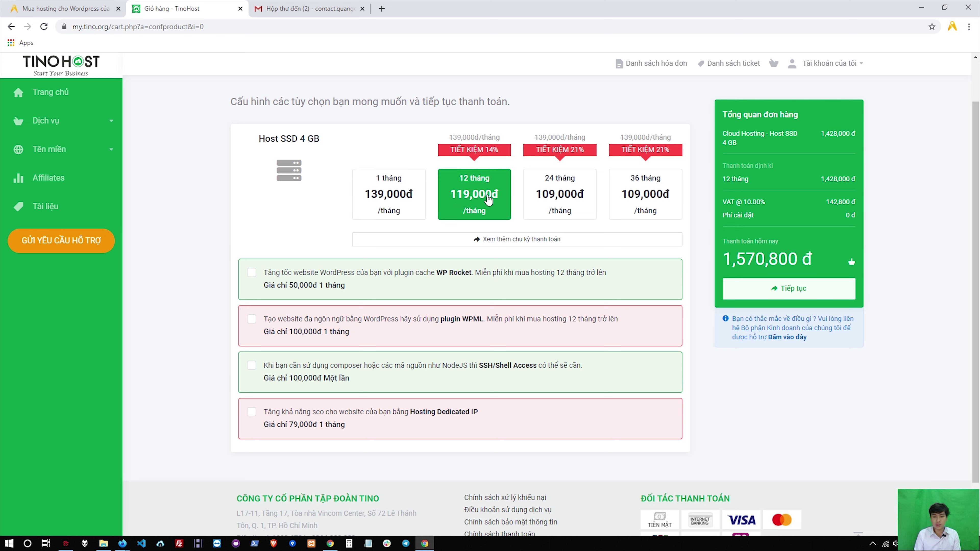
click(387, 201)
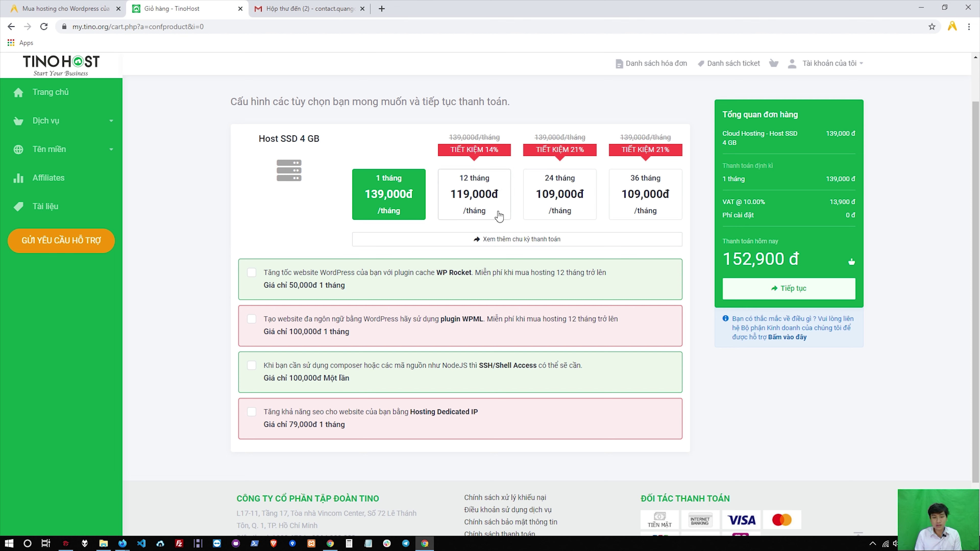
click(473, 200)
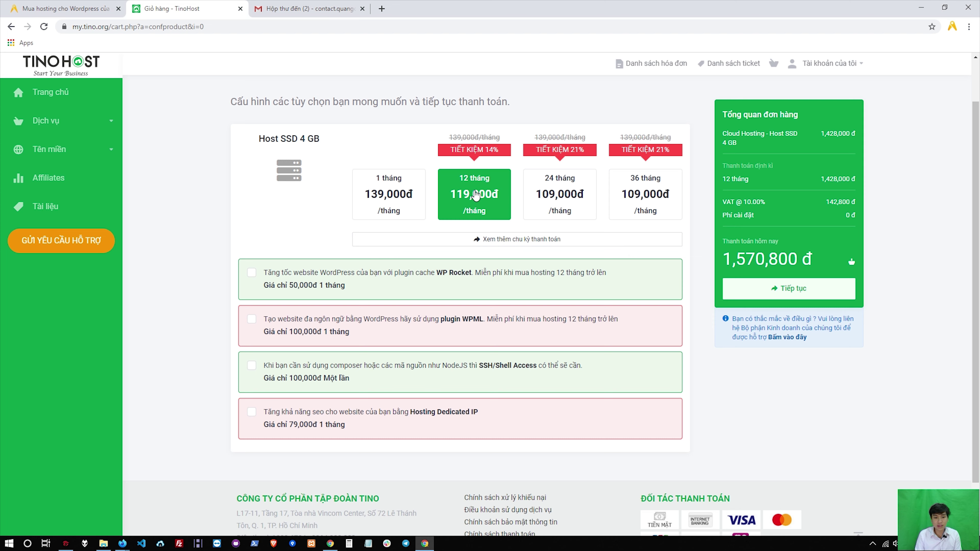
scroll(199, 253, down, 1)
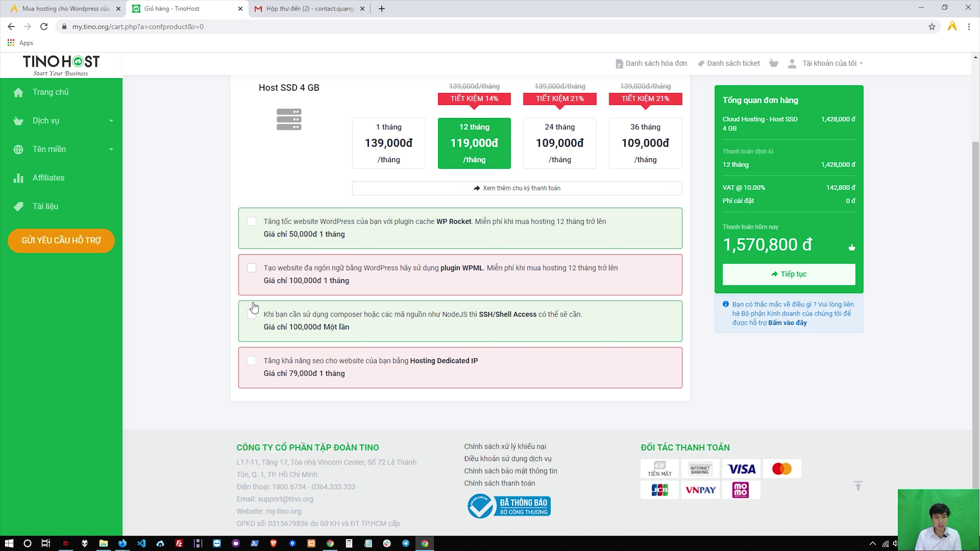
scroll(180, 274, up, 1)
scroll(180, 273, down, 1)
scroll(180, 273, up, 2)
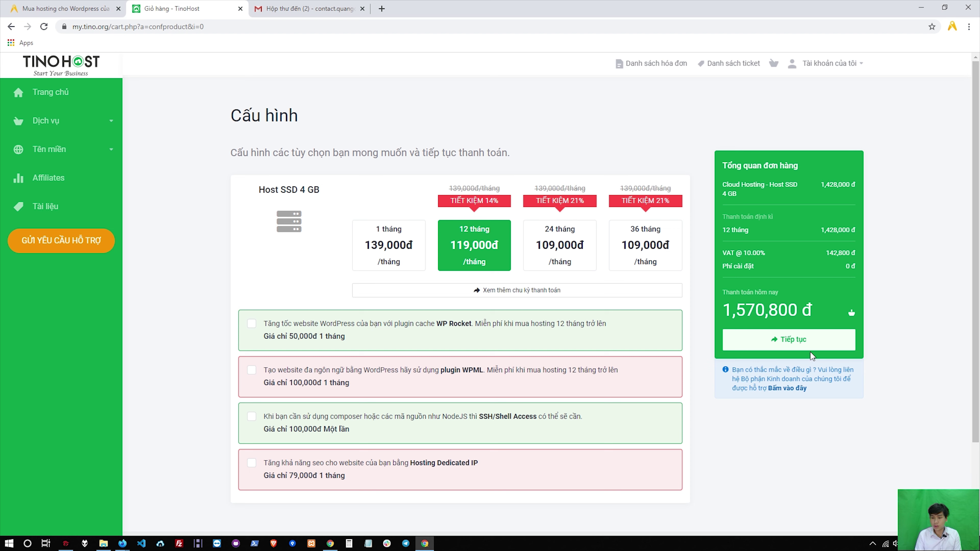
click(789, 340)
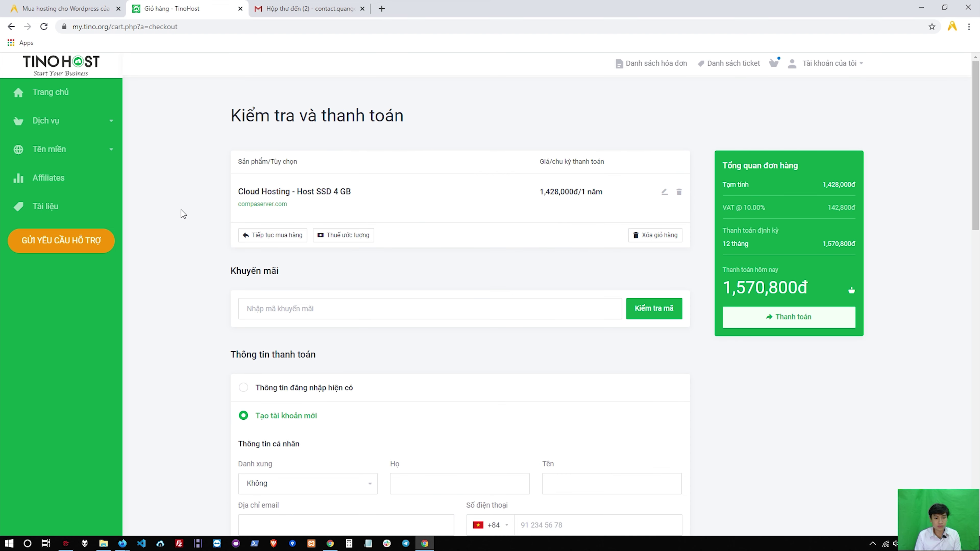
Set the salutation to Anh and enter the customer's last name and first name.
scroll(180, 210, down, 3)
click(342, 209)
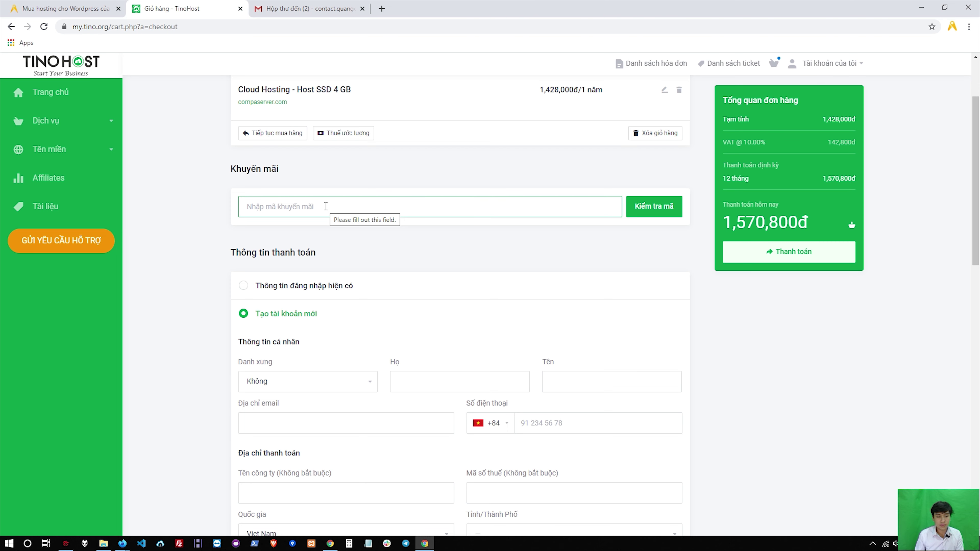
scroll(343, 203, down, 3)
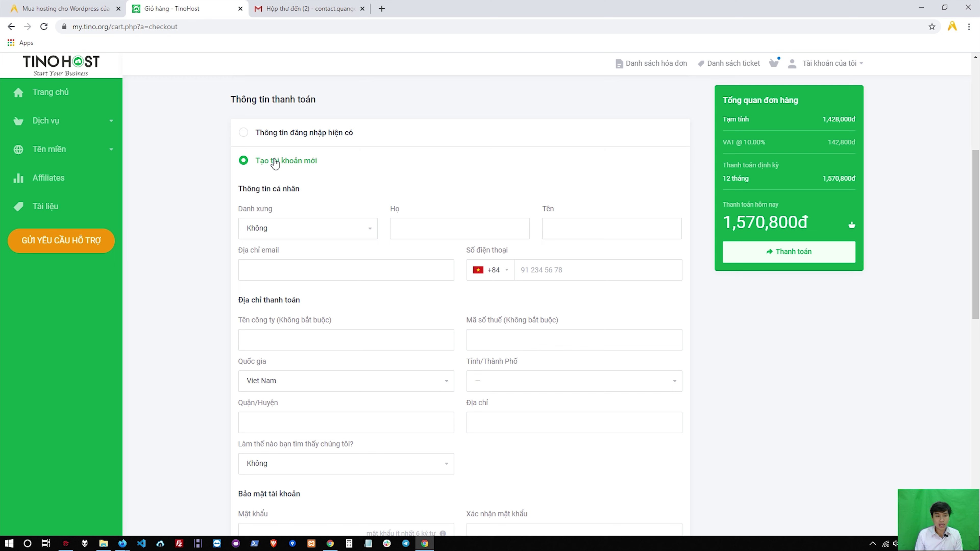
click(274, 234)
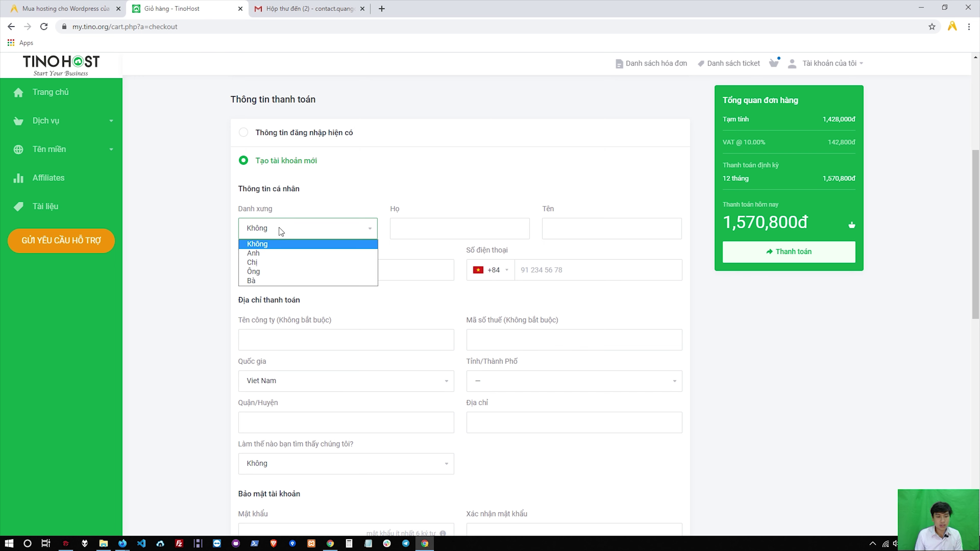
click(277, 250)
click(419, 229)
key(Tab)
Fill in the customer's suggested e-mail address and their phone number.
click(305, 269)
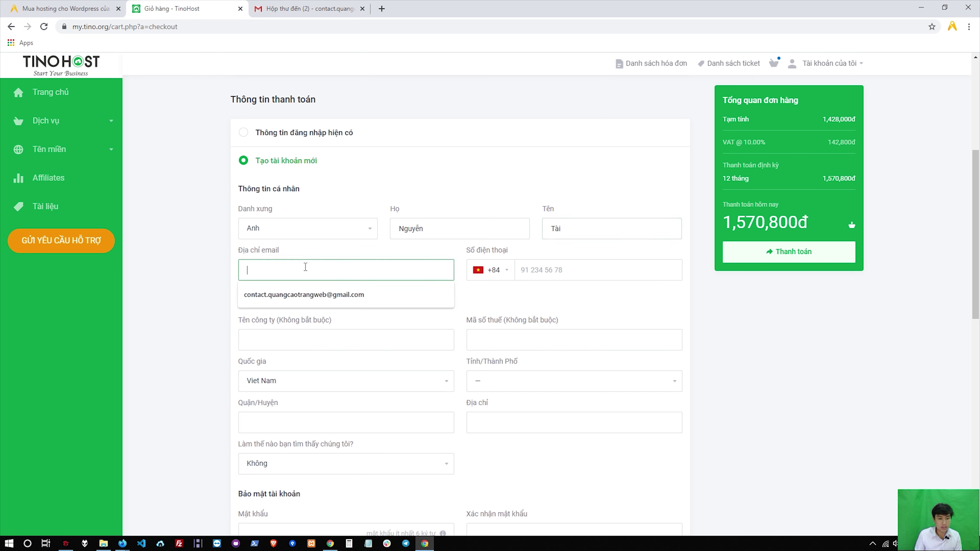
click(312, 294)
click(578, 271)
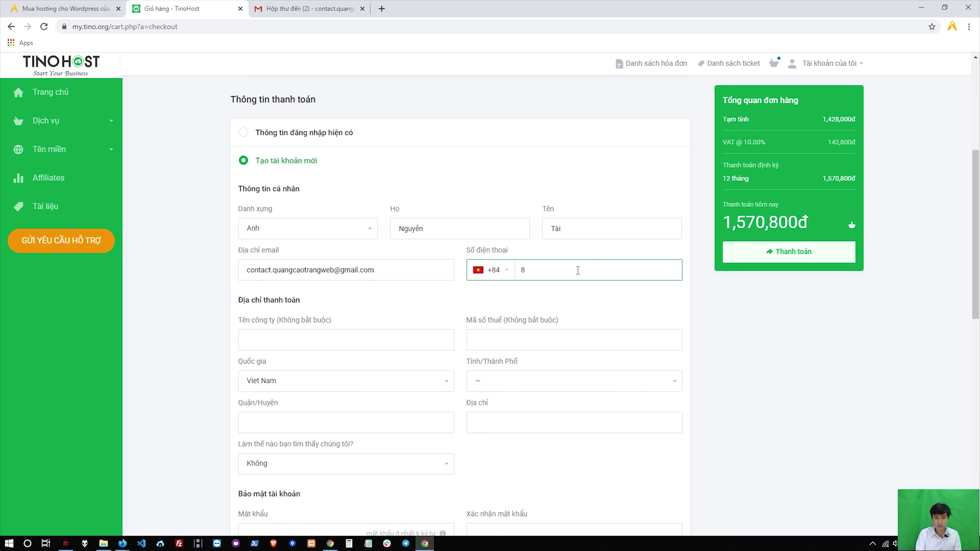
scroll(578, 270, down, 2)
click(388, 234)
Set the billing address to Hồ Chí Minh, Quận 3, and enter the customer's street address.
click(501, 241)
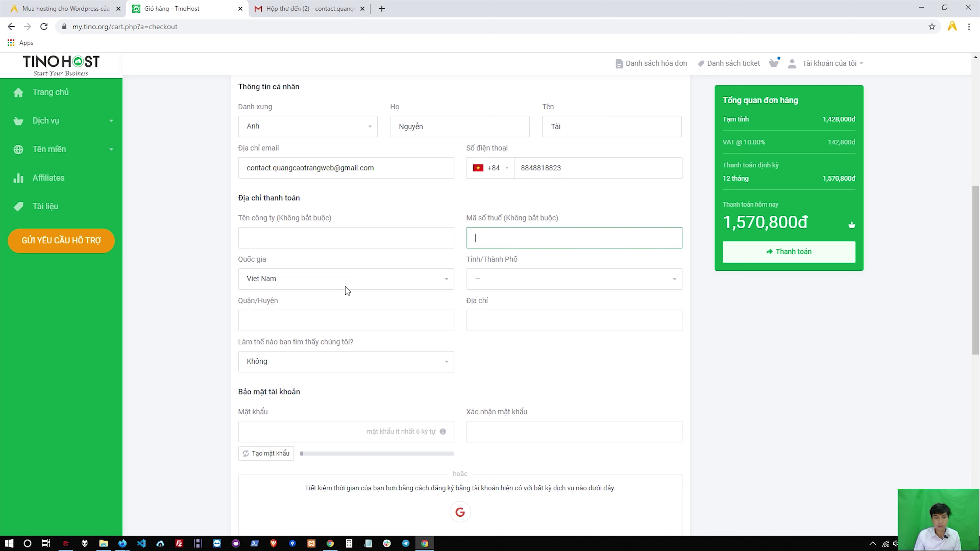
click(511, 278)
click(509, 306)
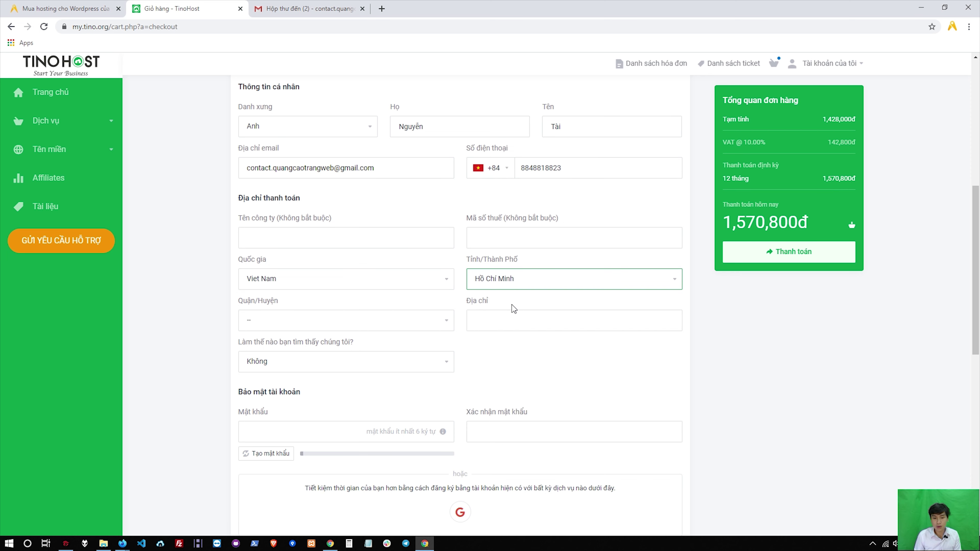
click(306, 327)
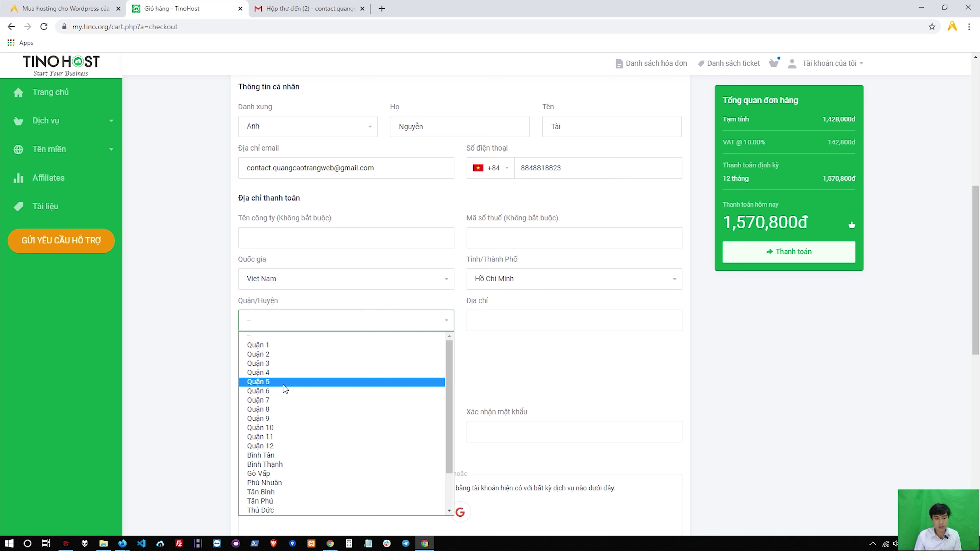
click(284, 363)
click(525, 320)
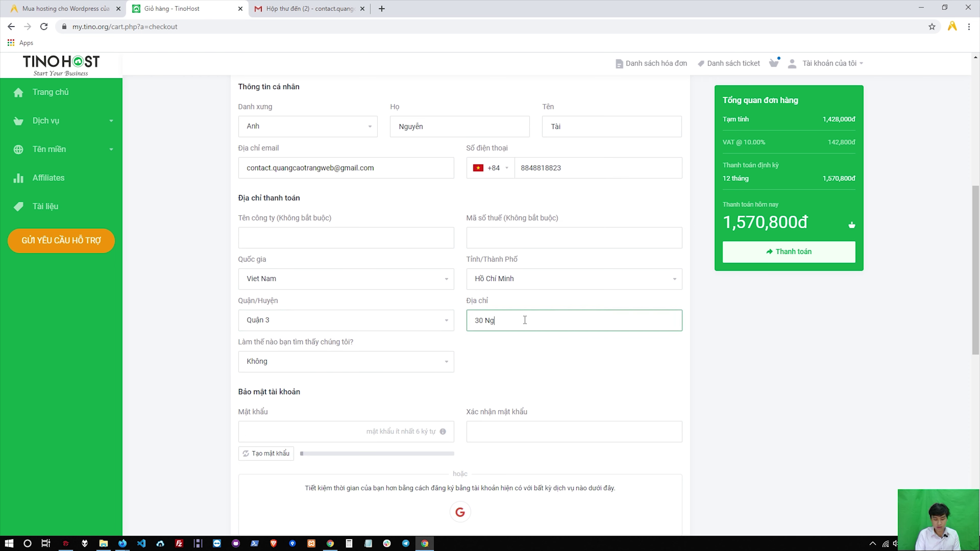
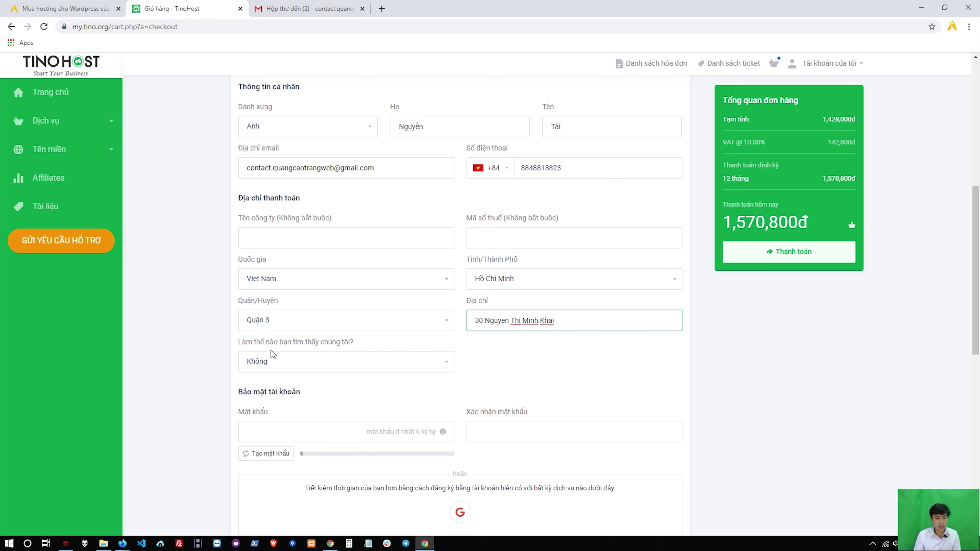
Choose Bạn bè giới thiệu as the referral source.
click(352, 363)
click(300, 415)
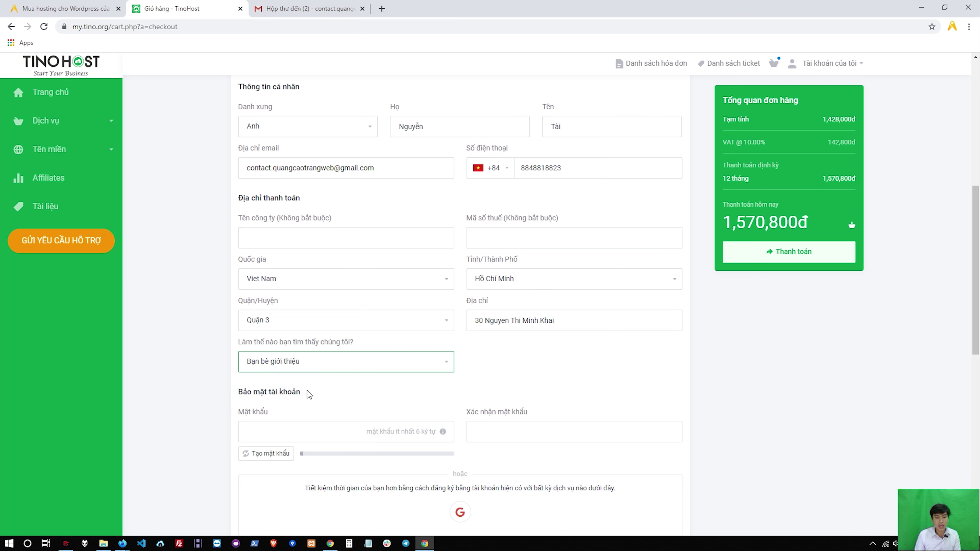
scroll(192, 334, down, 1)
click(304, 315)
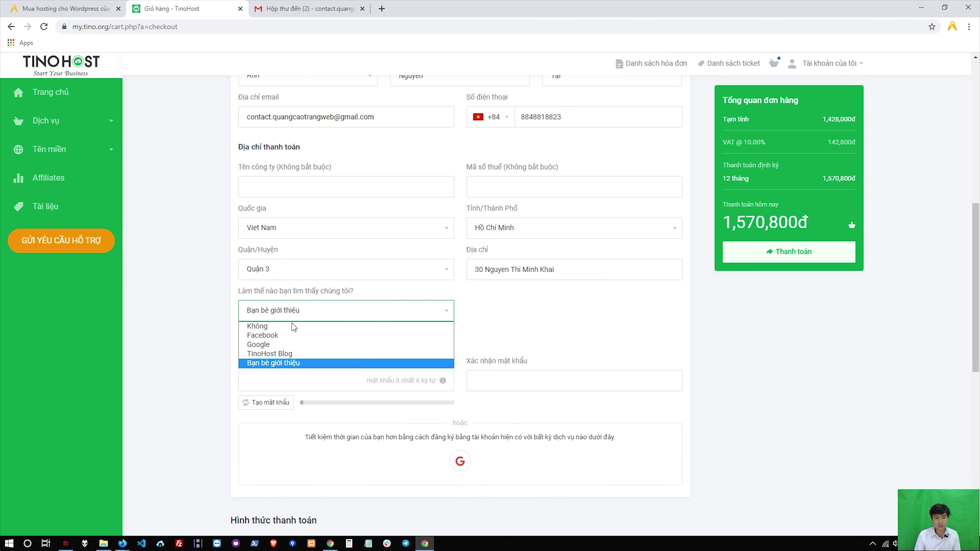
click(285, 366)
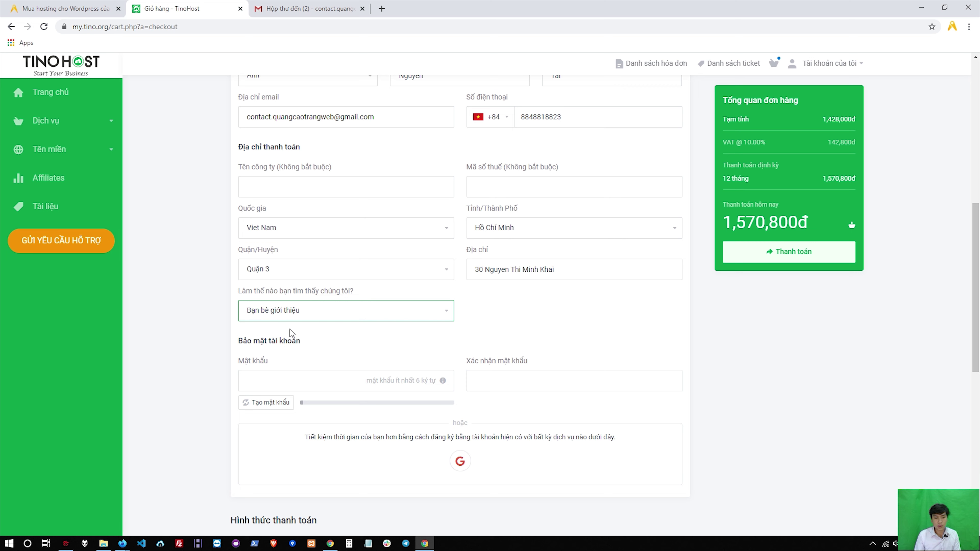
click(348, 319)
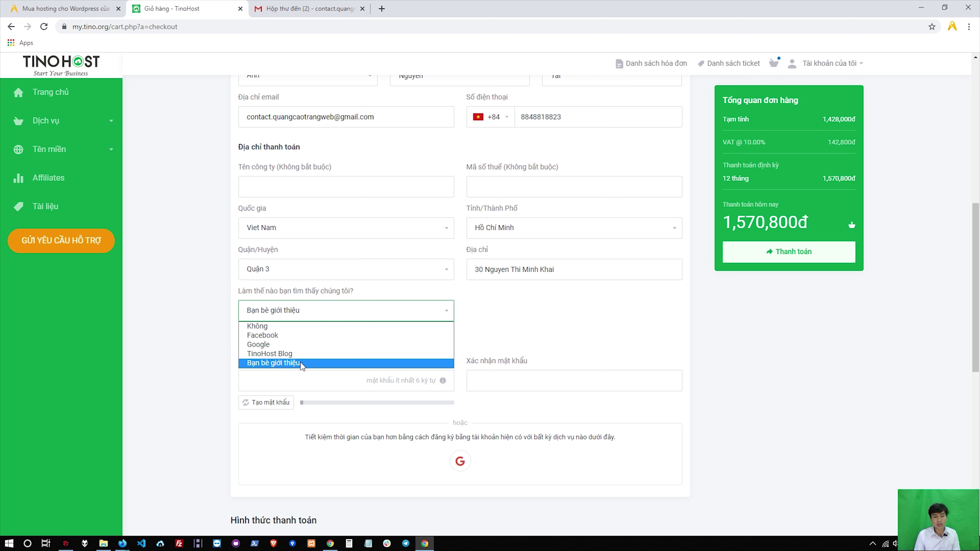
click(303, 363)
click(360, 377)
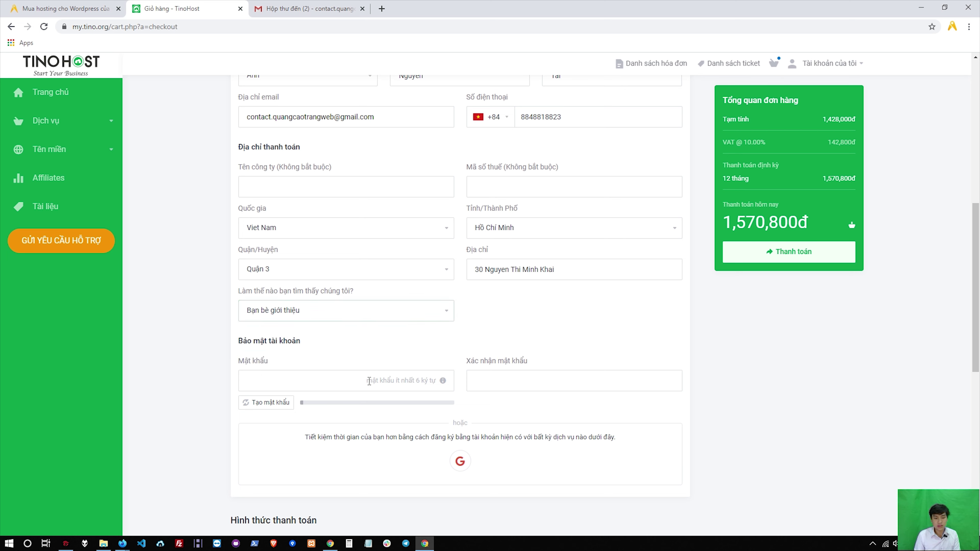
Enter the account password and confirm it.
scroll(405, 394, down, 3)
click(318, 282)
text(••••••••••••••••••)
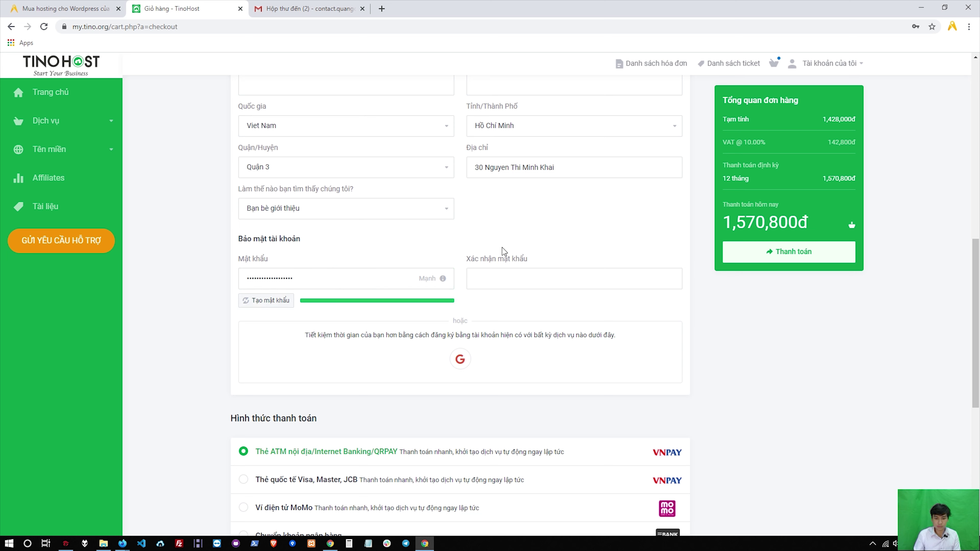
click(515, 287)
text(••)
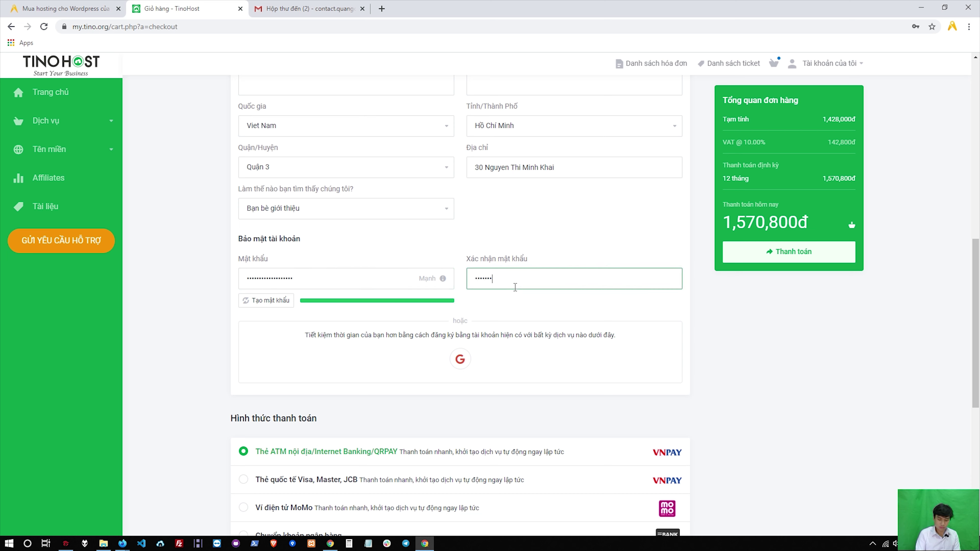
text(••••••••••••••)
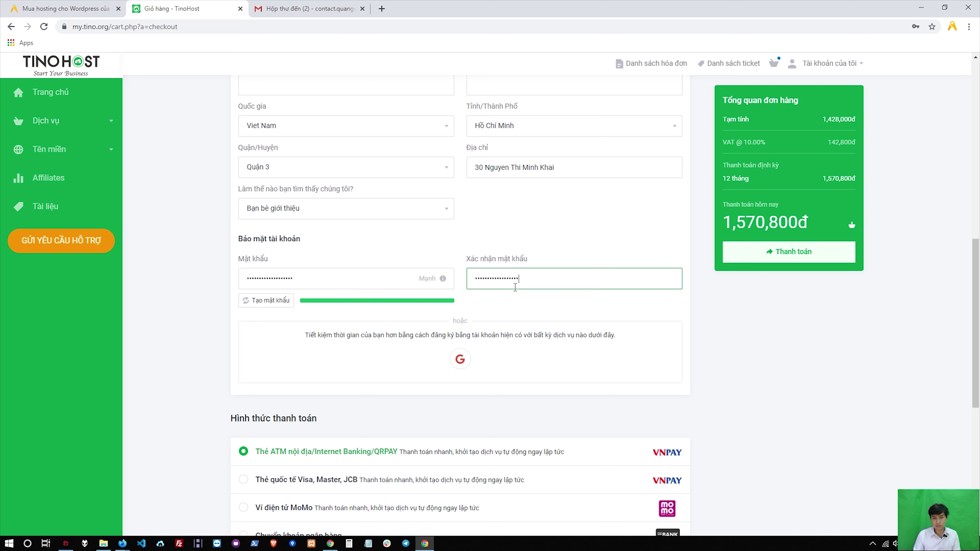
click(827, 360)
scroll(204, 311, down, 4)
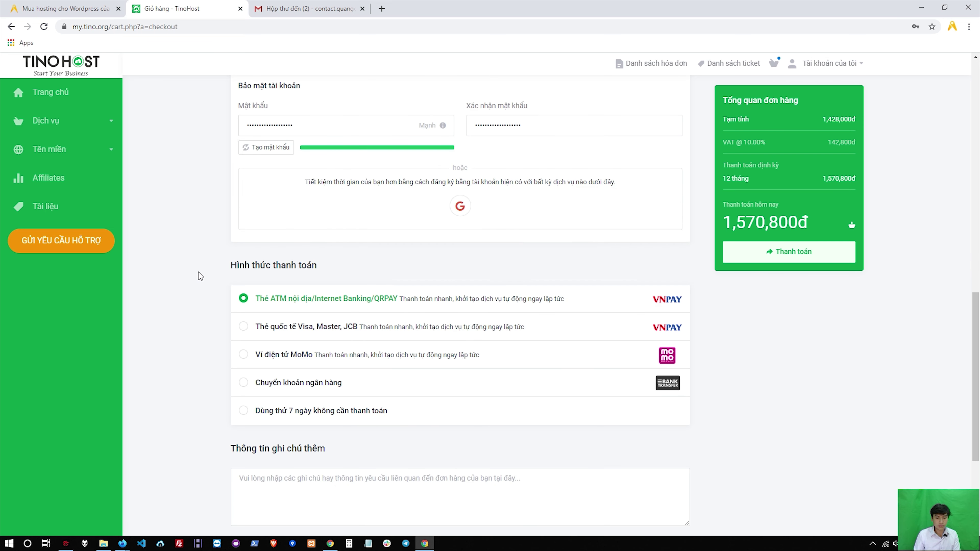
Select Chuyển khoản ngân hàng as payment method, revealing the Vietcombank transfer details.
scroll(197, 325, down, 3)
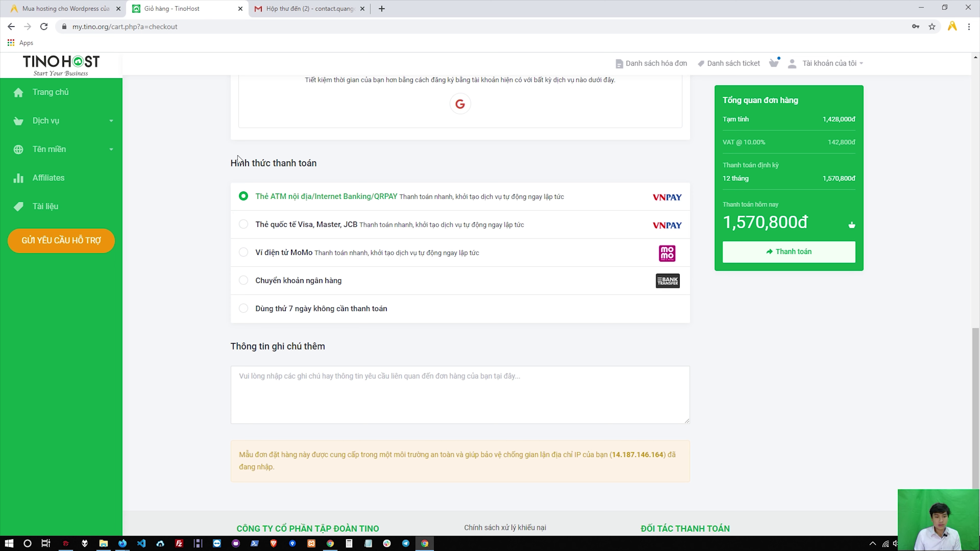
drag(234, 166, 325, 167)
click(300, 174)
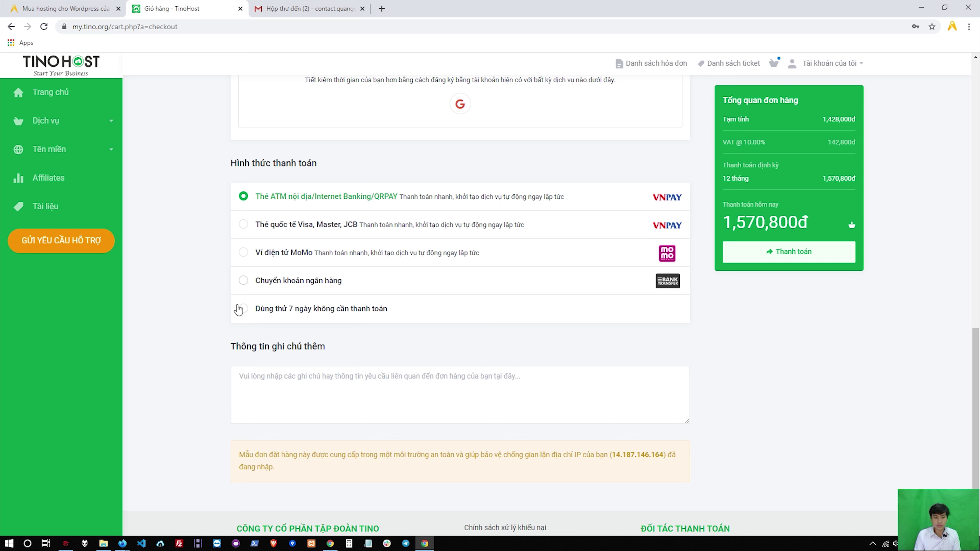
click(243, 280)
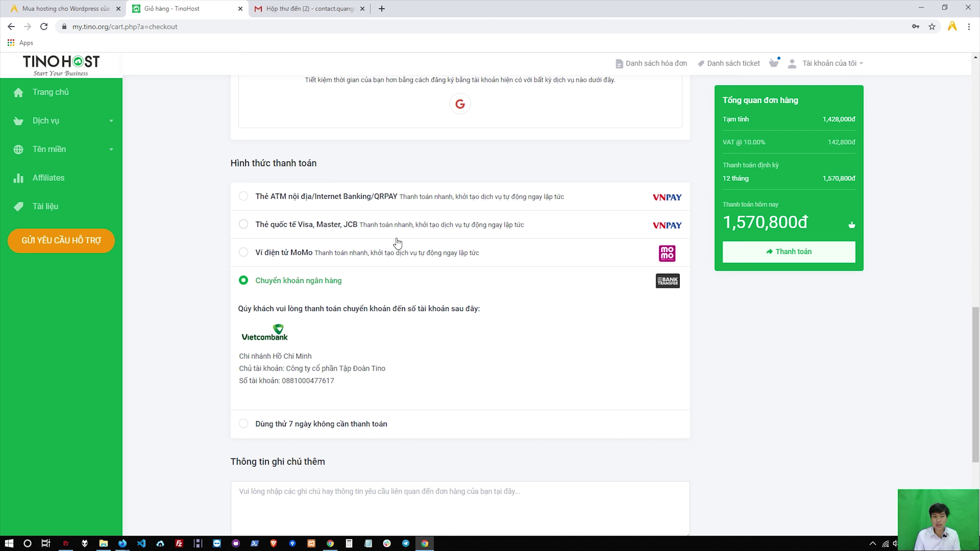
drag(250, 355, 355, 371)
click(324, 329)
scroll(417, 320, down, 5)
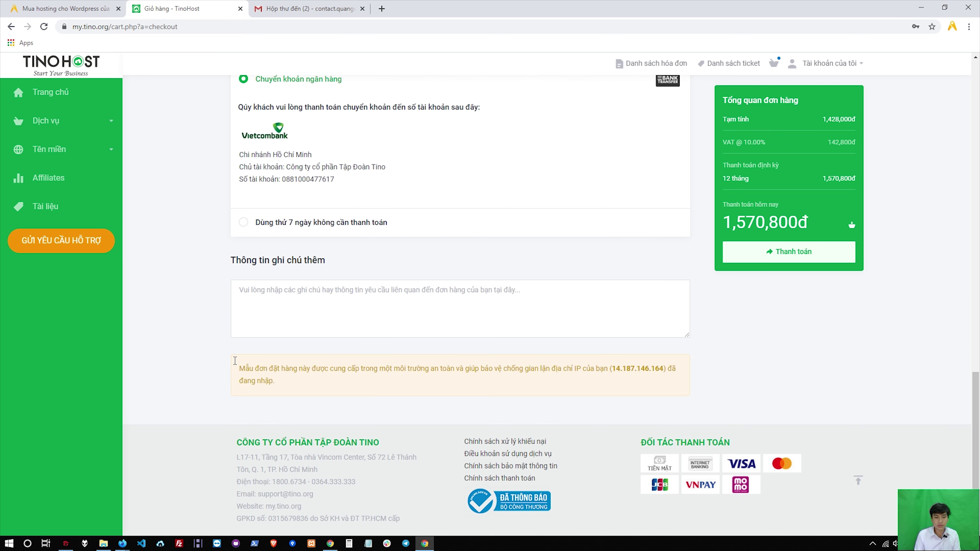
scroll(397, 276, up, 4)
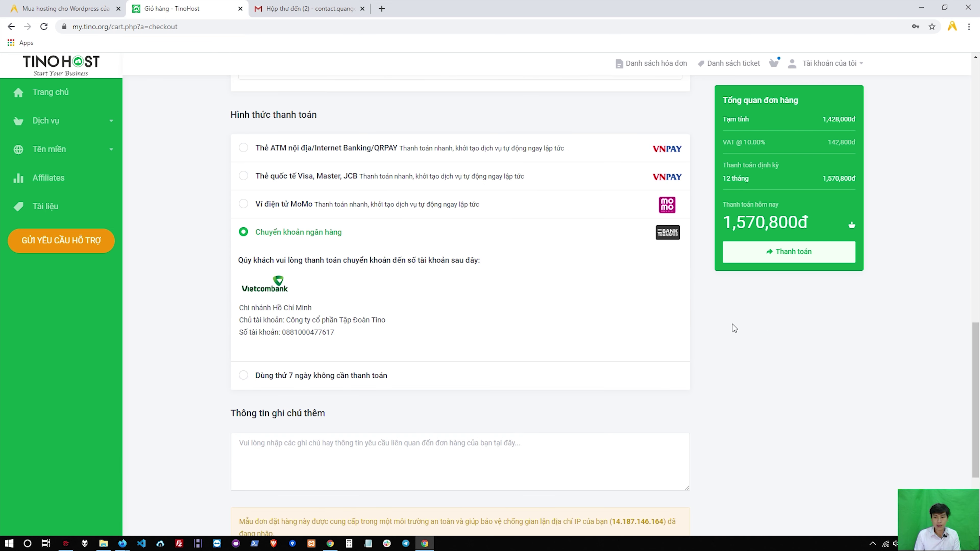
Submit the order and check the resulting unpaid compaserver.com hosting invoice.
click(771, 253)
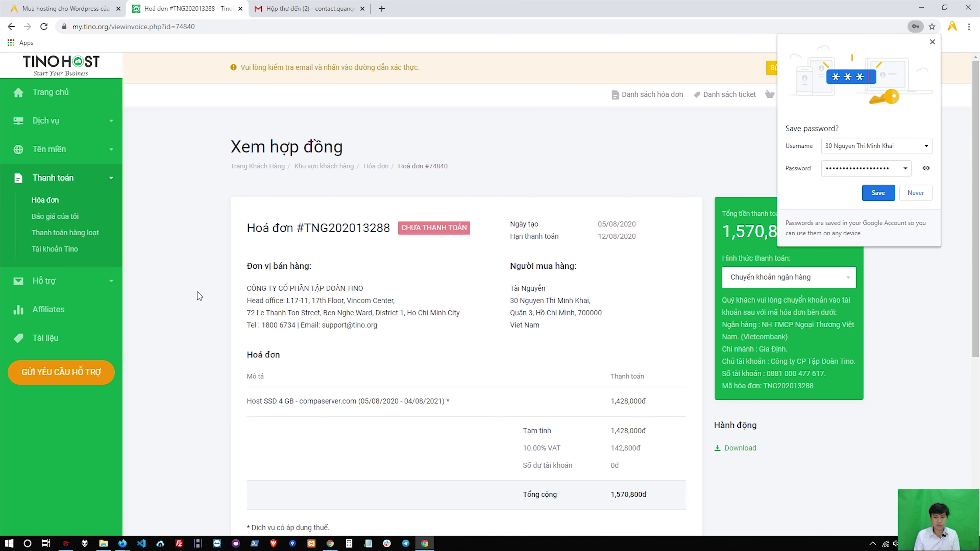
click(932, 45)
scroll(902, 332, down, 3)
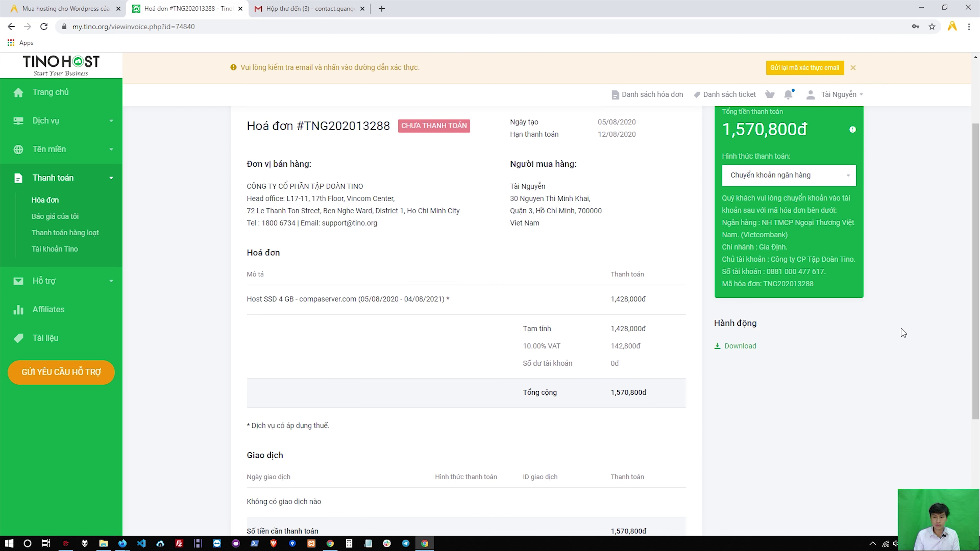
scroll(902, 315, down, 3)
scroll(378, 341, up, 3)
scroll(378, 341, up, 2)
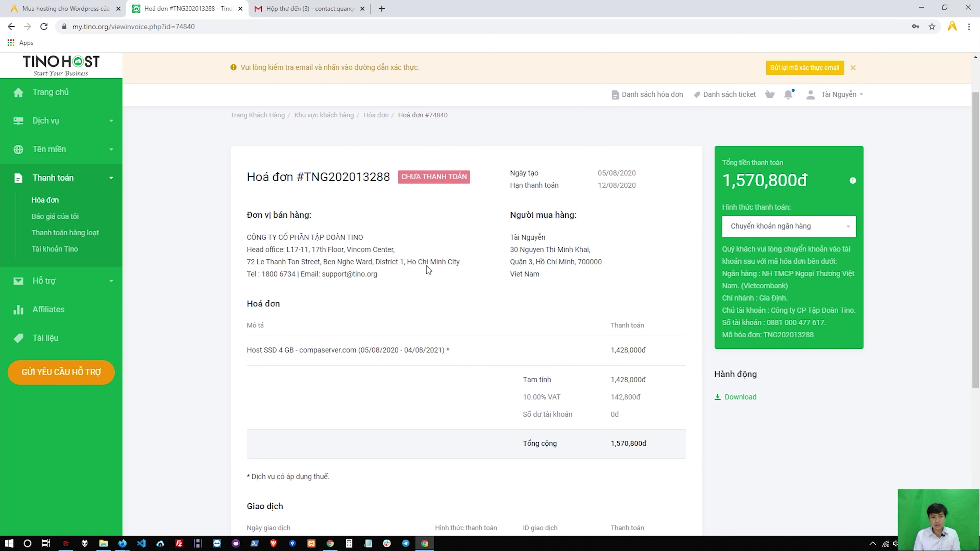
click(518, 270)
Review the invoice's VAT row and its total of 1,570,800đ.
scroll(616, 402, down, 1)
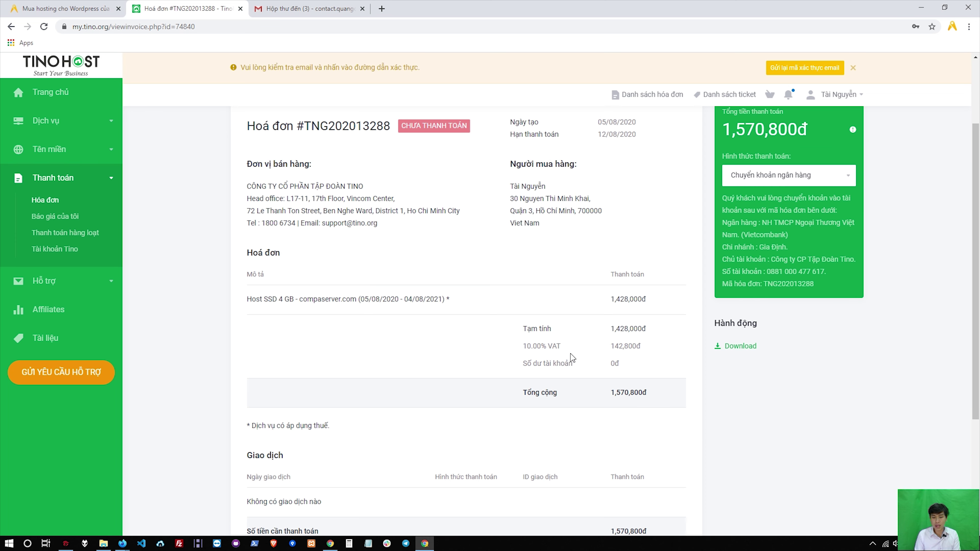
drag(554, 345, 623, 346)
click(619, 403)
scroll(619, 403, down, 2)
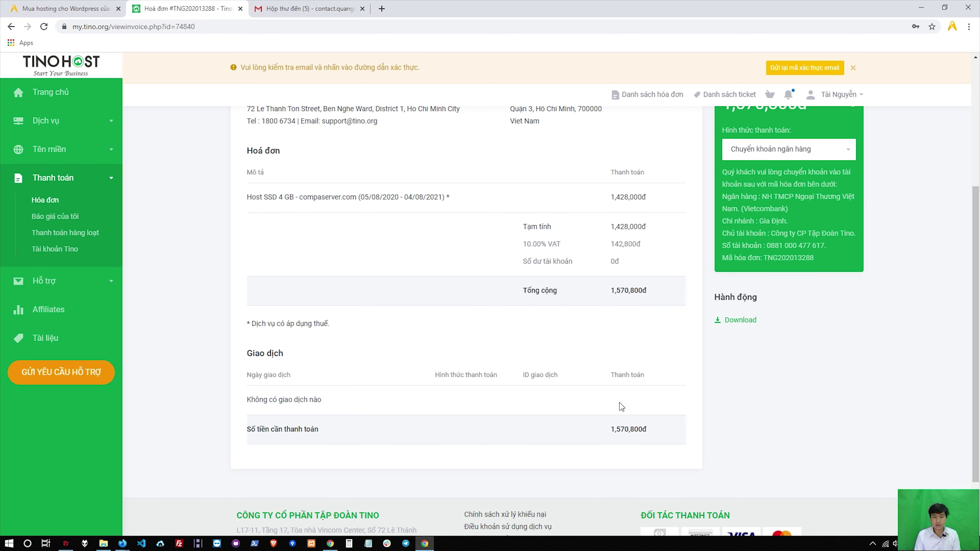
scroll(619, 403, down, 1)
scroll(619, 403, up, 6)
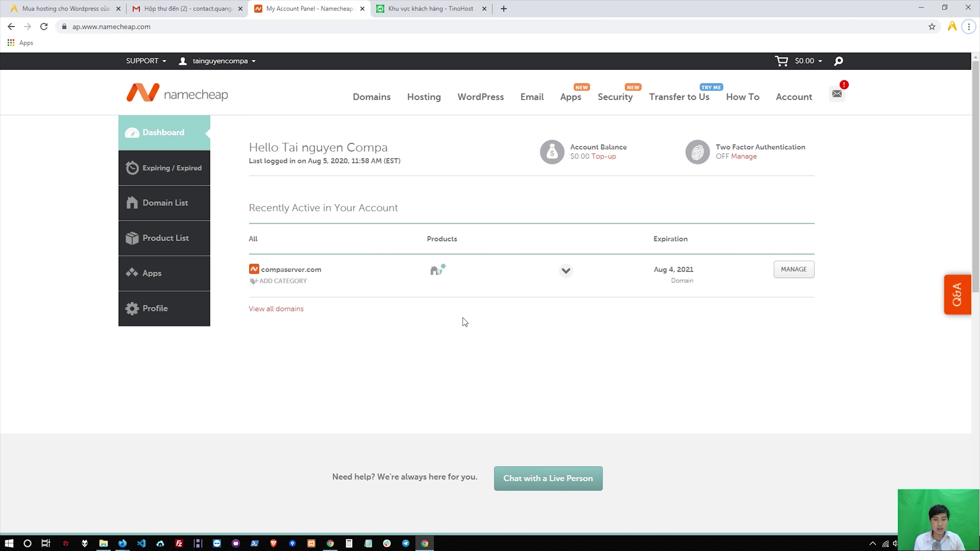
Open Advanced DNS for compaserver.com and note it has no host records.
click(793, 270)
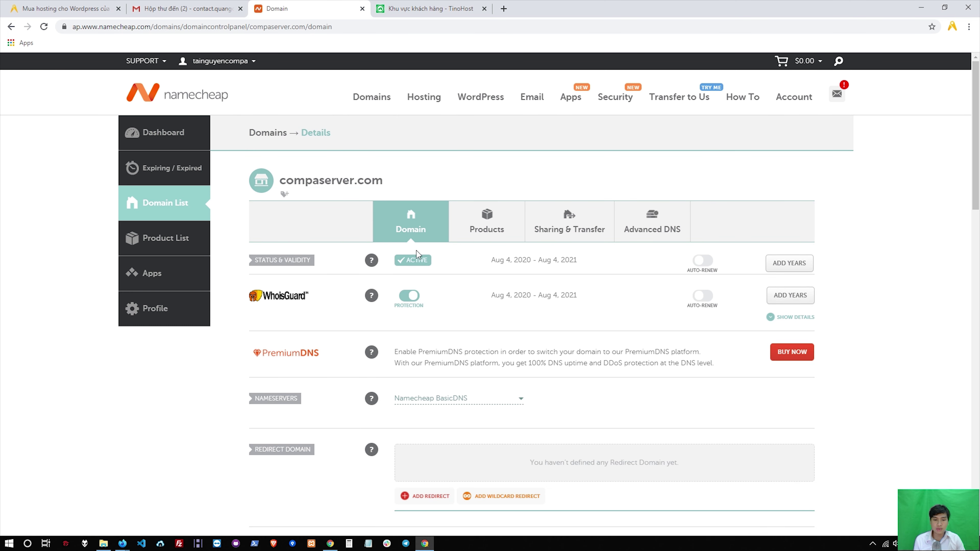
scroll(652, 232, down, 1)
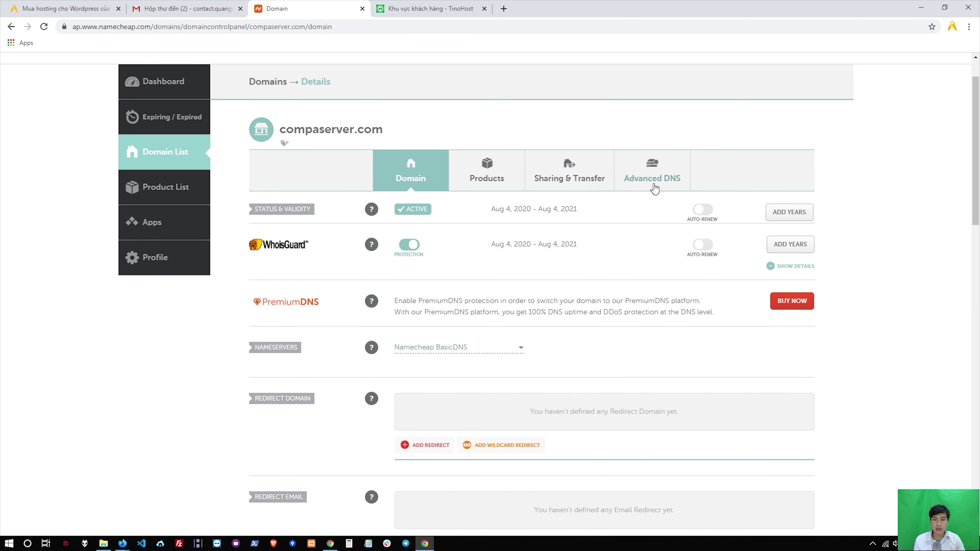
click(656, 187)
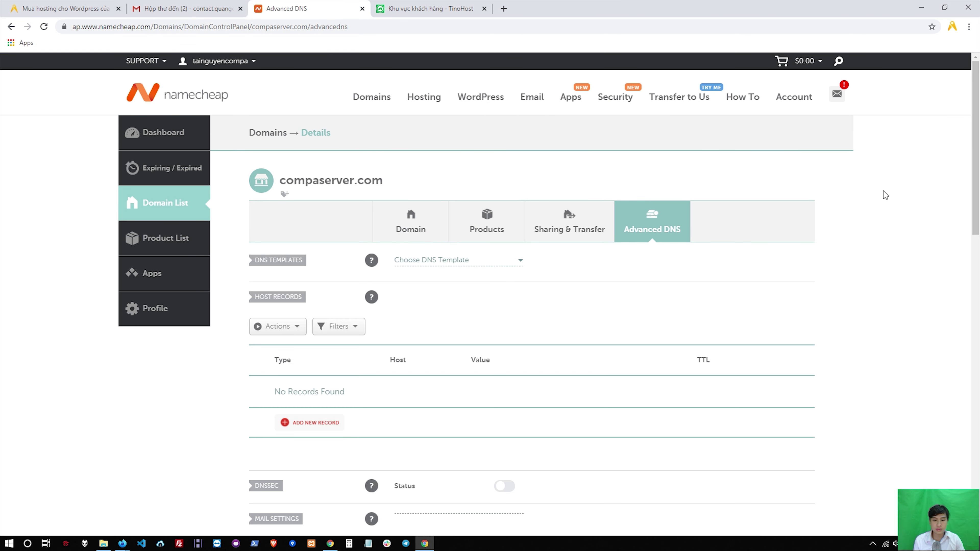
scroll(883, 194, down, 3)
drag(275, 242, 361, 243)
click(361, 242)
drag(283, 238, 363, 245)
click(363, 244)
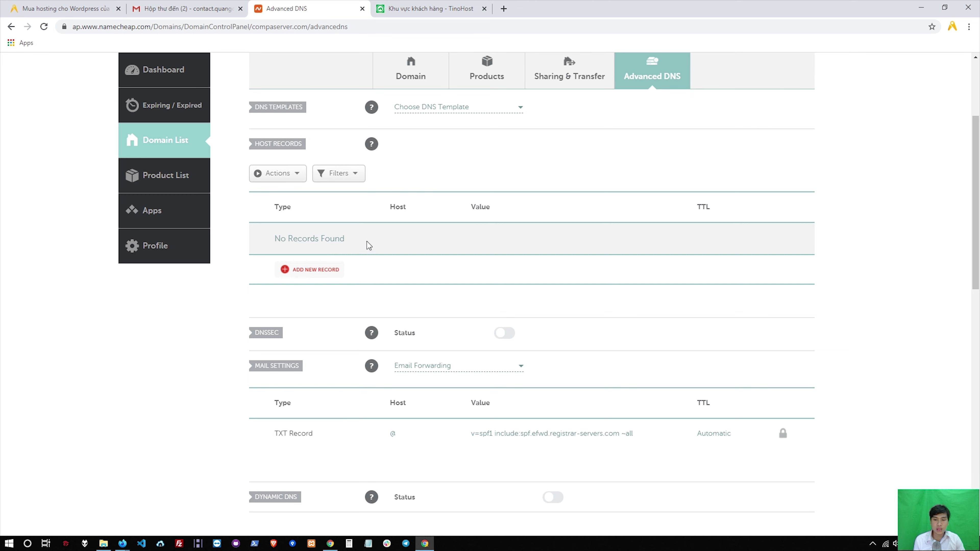
Start a new A Record with host @.
click(311, 269)
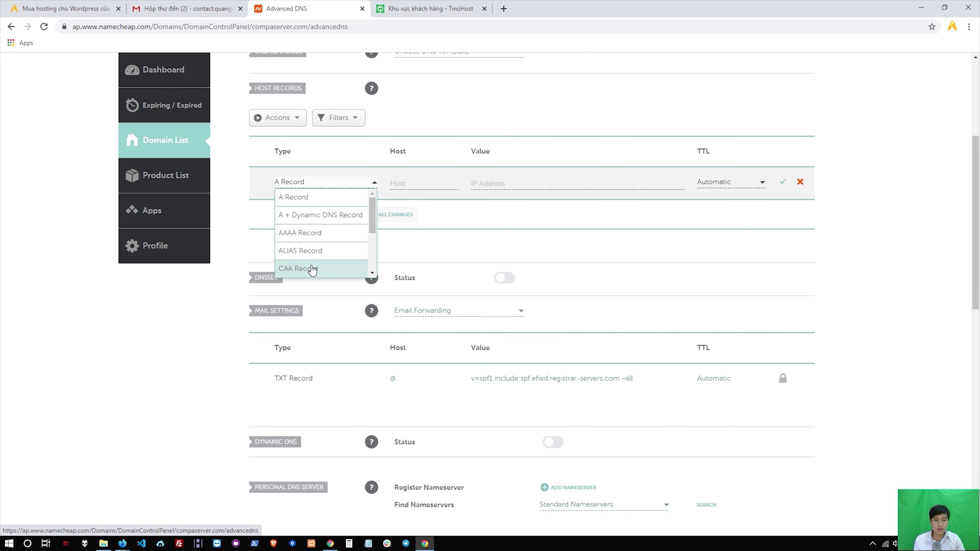
click(310, 197)
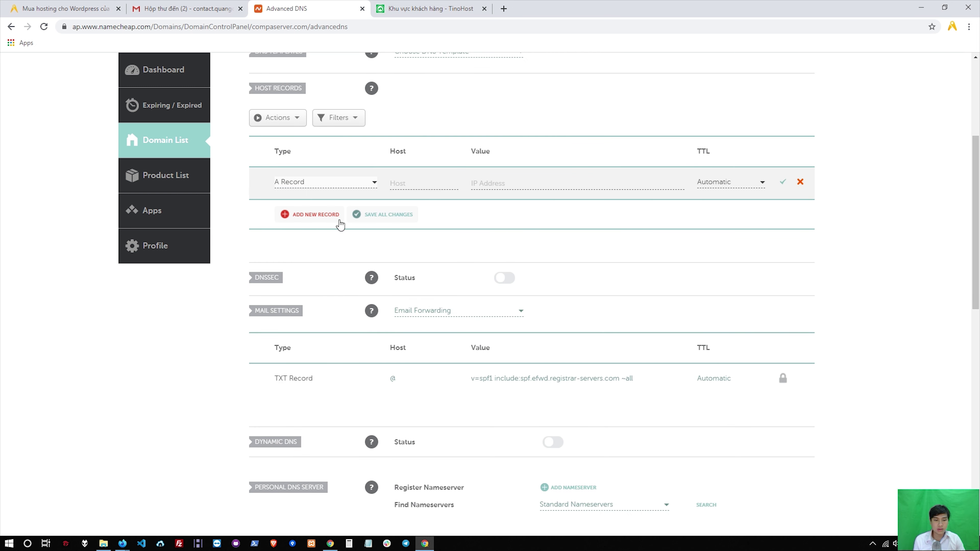
click(424, 184)
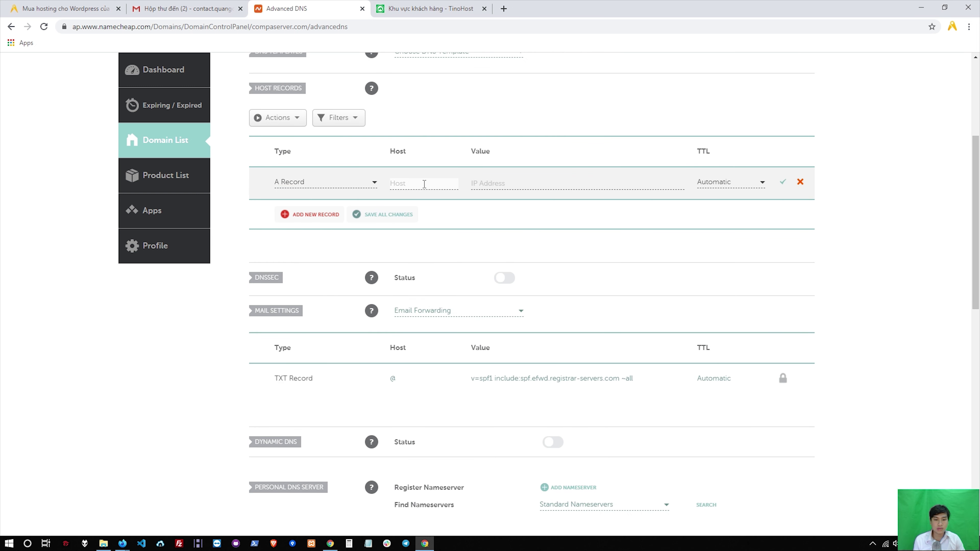
click(490, 186)
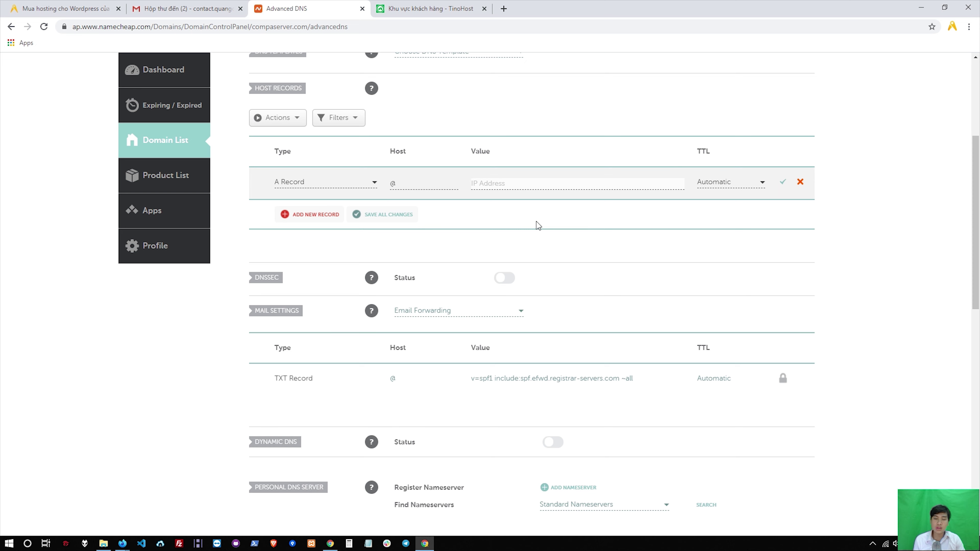
click(419, 5)
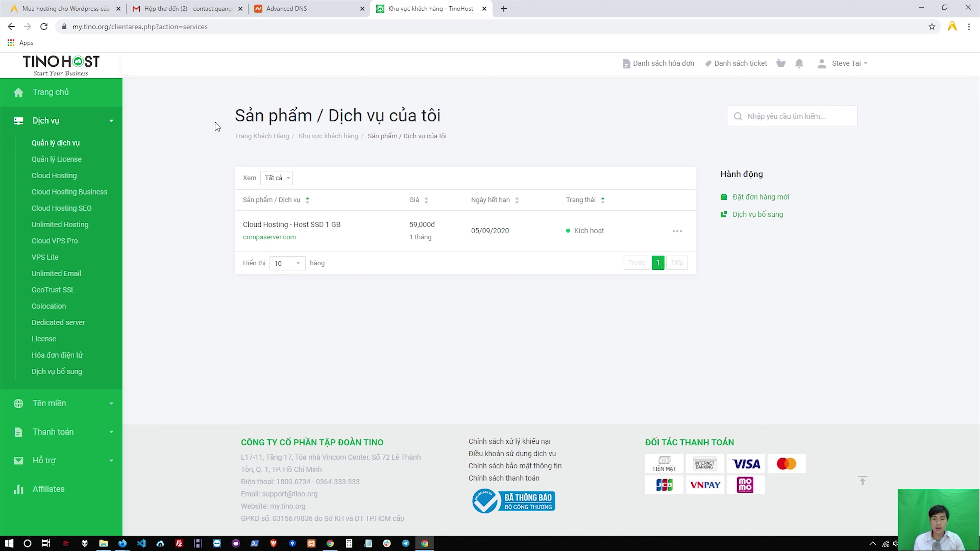
Open the Cloud Hosting - Host SSD 1 GB service and log into its cPanel.
click(112, 123)
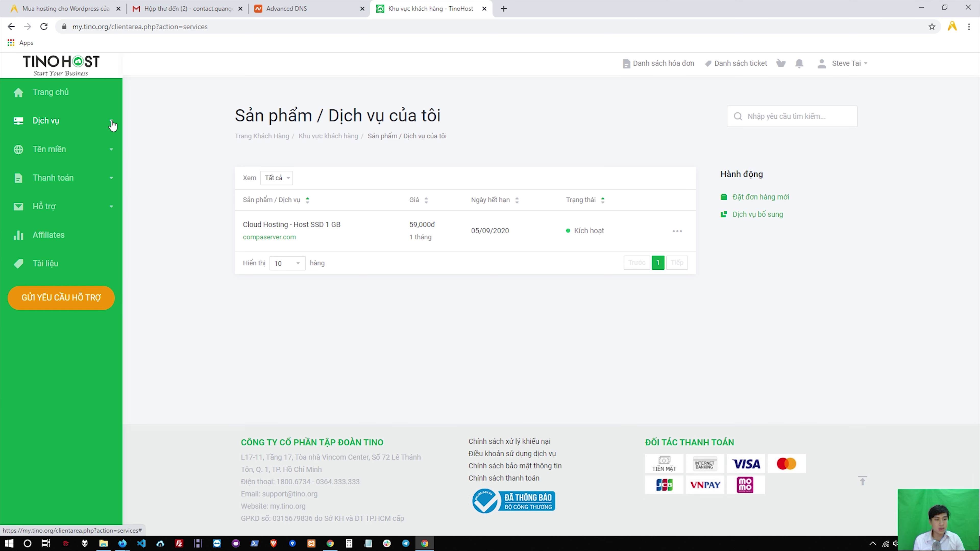
click(112, 123)
click(76, 143)
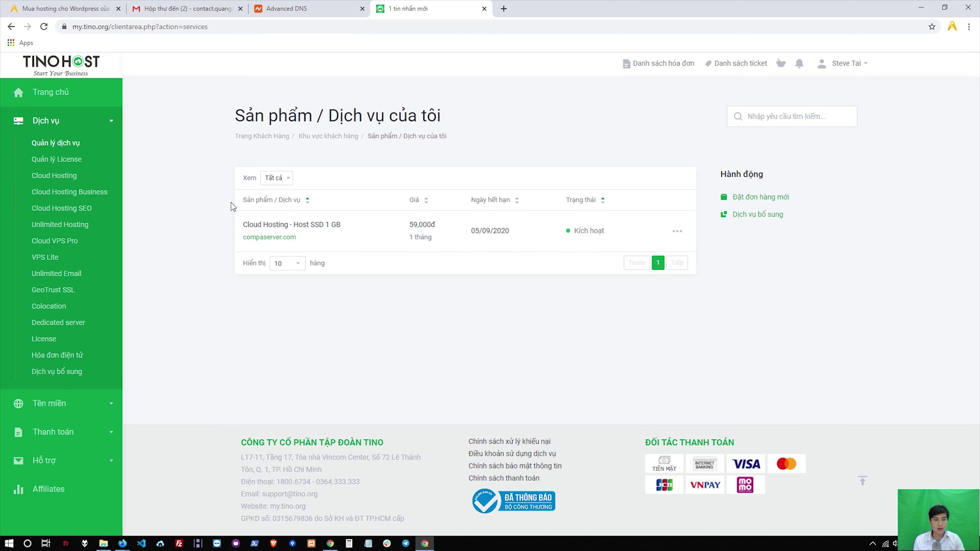
click(315, 224)
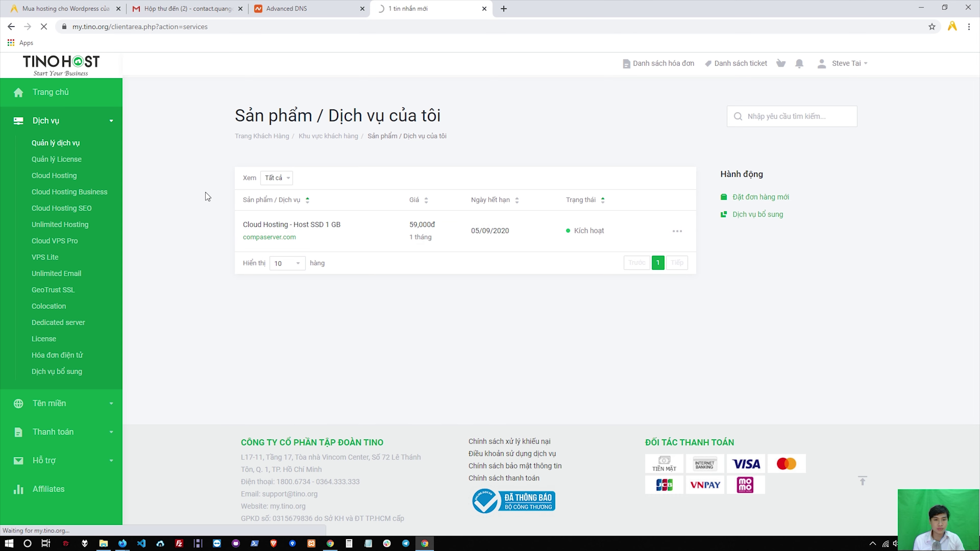
scroll(208, 171, down, 3)
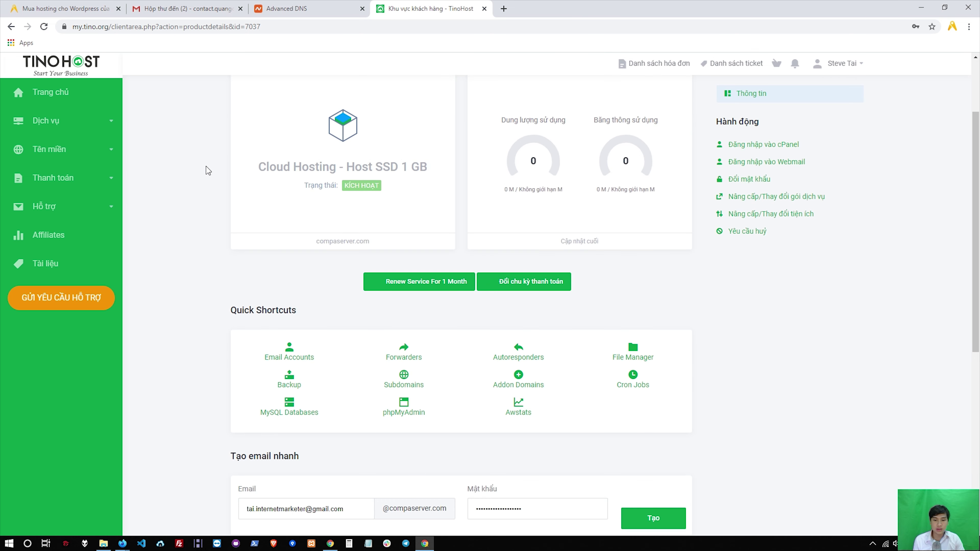
scroll(205, 167, down, 5)
scroll(206, 166, up, 7)
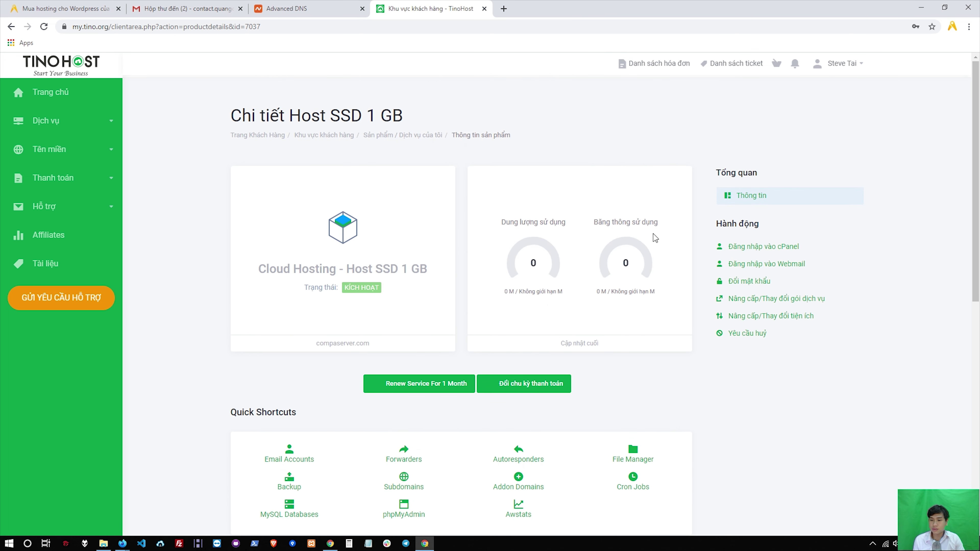
click(780, 249)
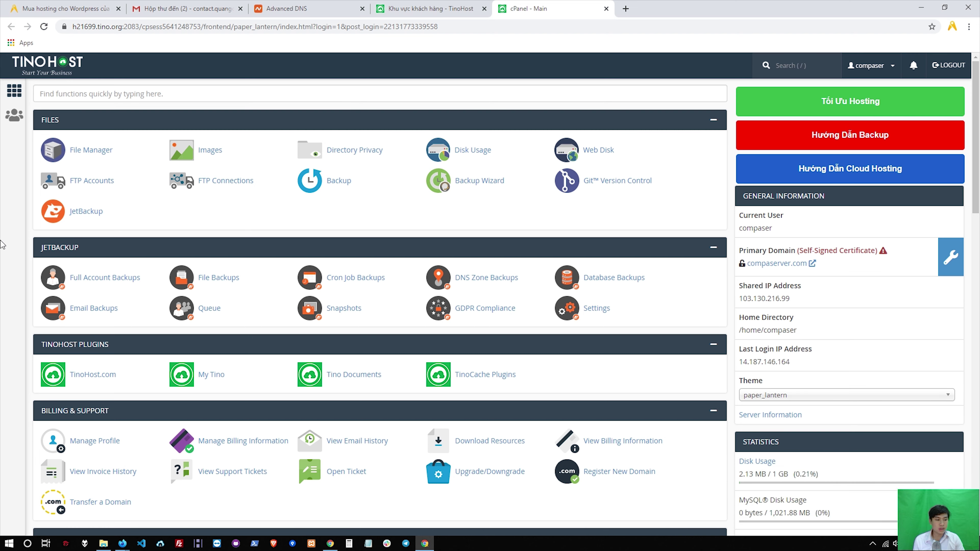
Copy the shared IP address 103.130.216.99 from cPanel.
scroll(2, 245, down, 15)
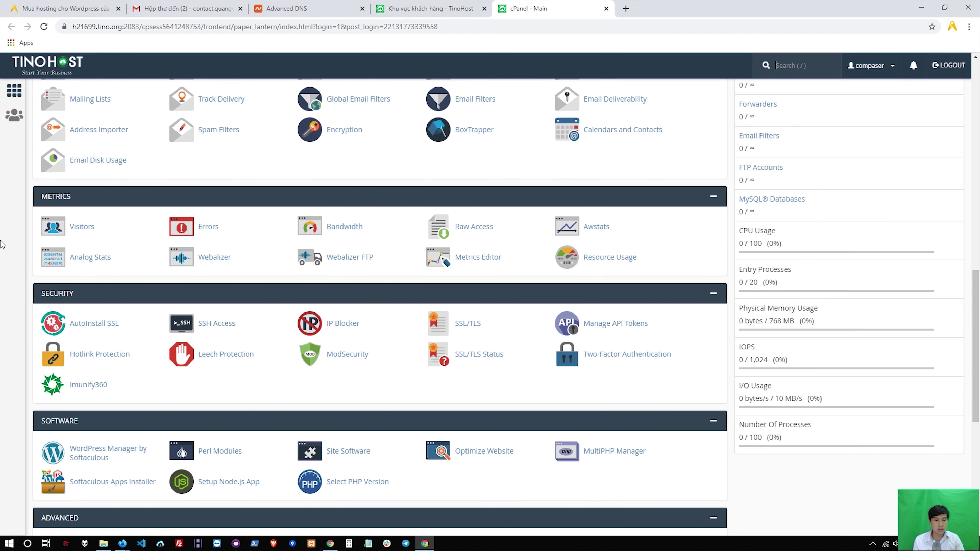
scroll(2, 244, up, 15)
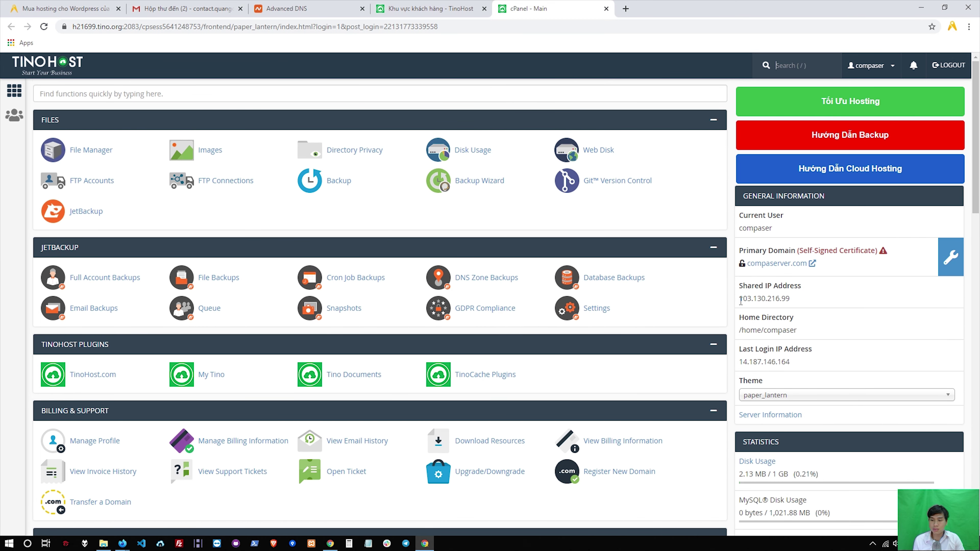
double_click(750, 299)
double_click(764, 300)
click(750, 300)
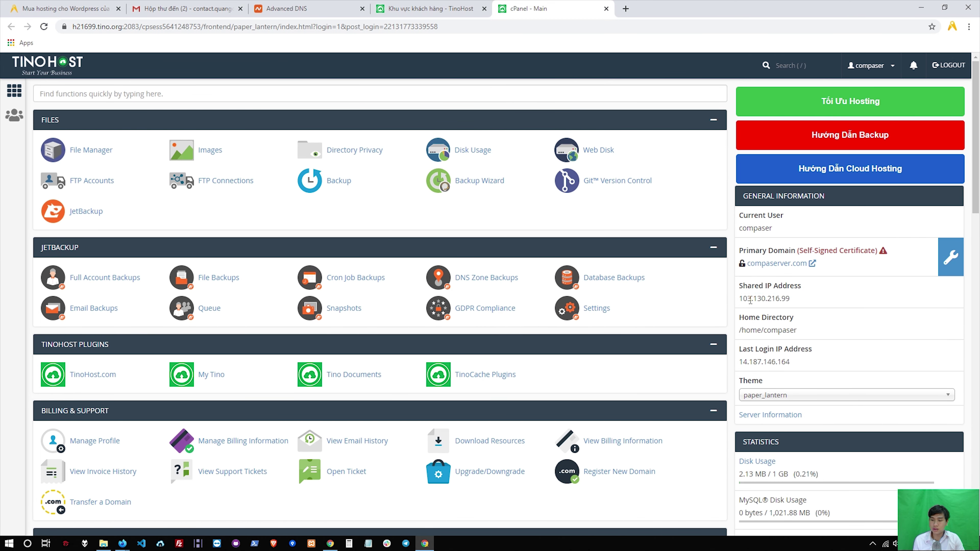
double_click(750, 300)
double_click(756, 300)
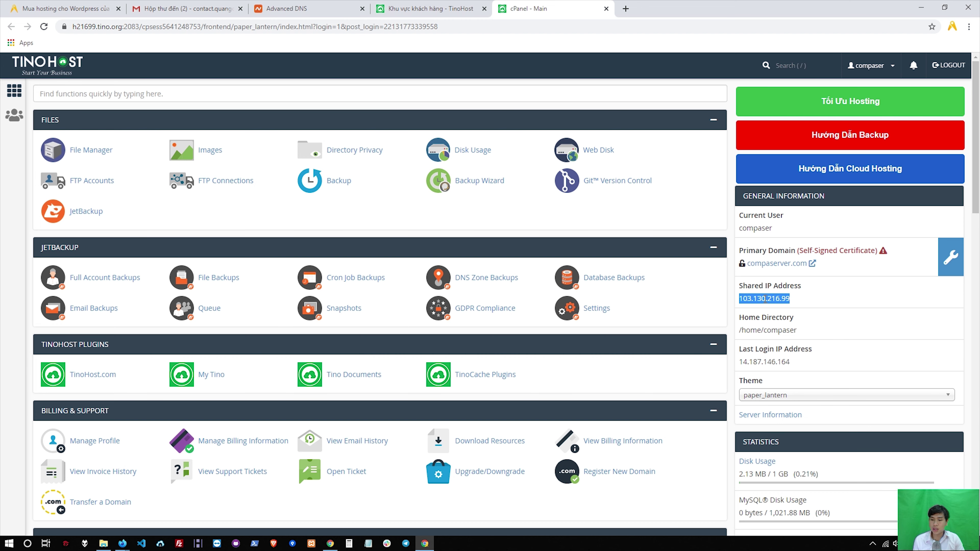
right_click(765, 301)
click(769, 307)
click(286, 8)
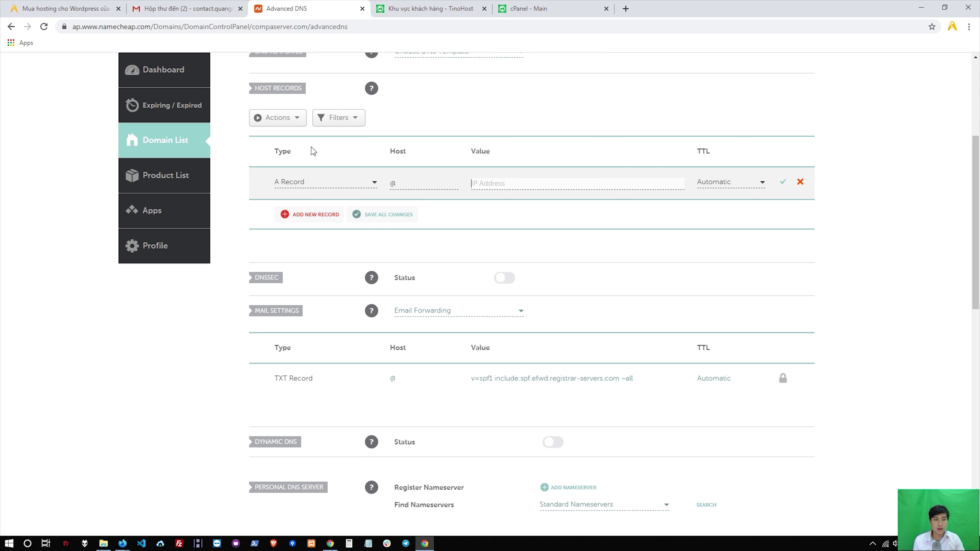
Paste 103.130.216.99 as the @ A record value and save it.
scroll(363, 220, up, 3)
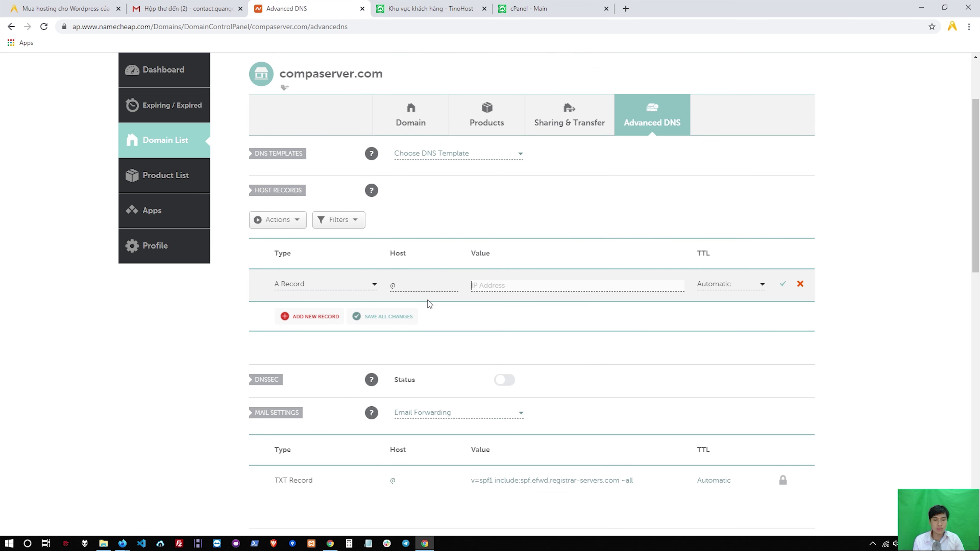
key(ctrl+v)
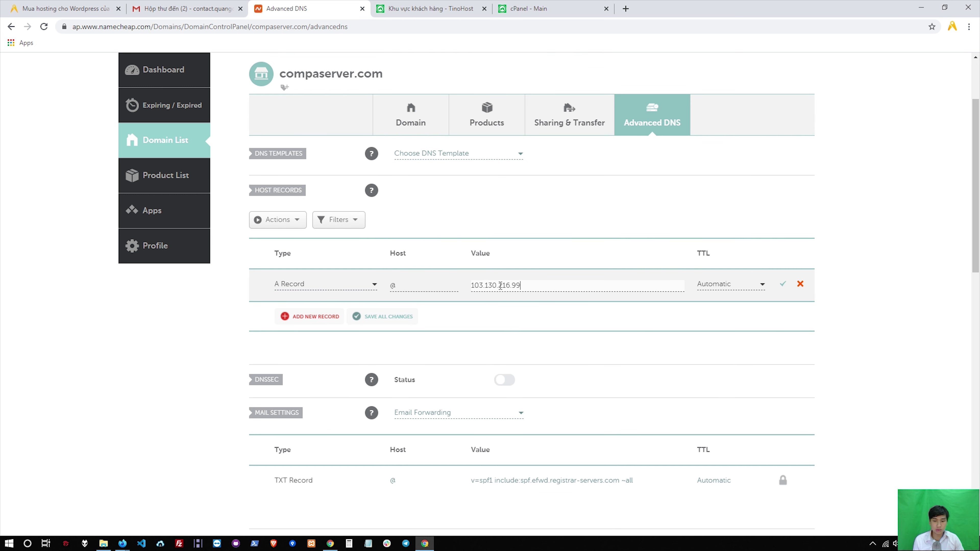
click(783, 286)
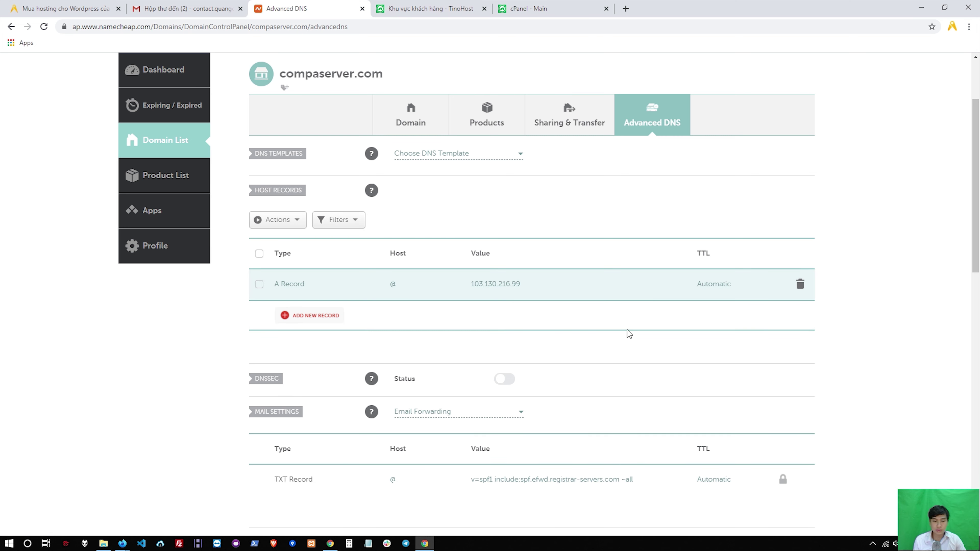
Add and save a CNAME Record with host www pointing to compaserver.com.
click(305, 320)
scroll(305, 320, down, 3)
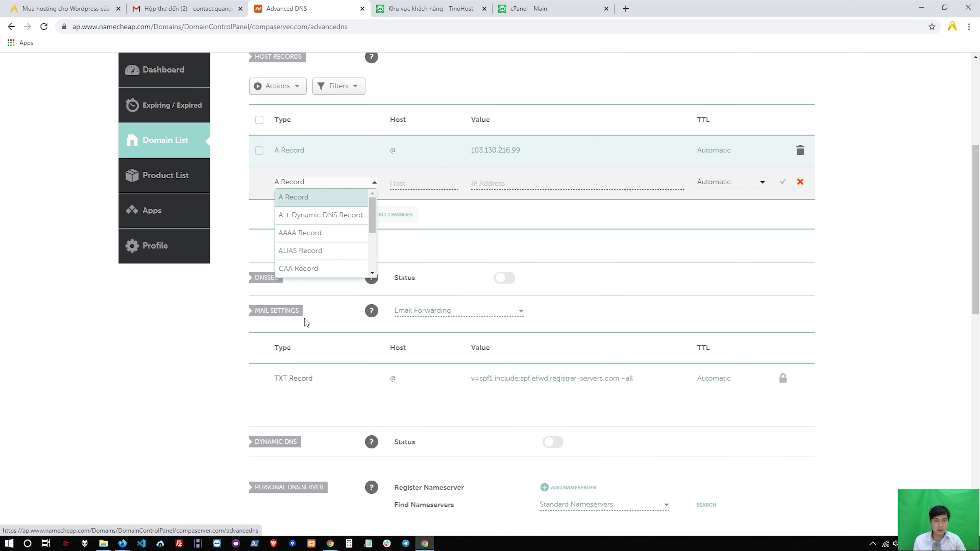
scroll(323, 231, down, 1)
click(324, 232)
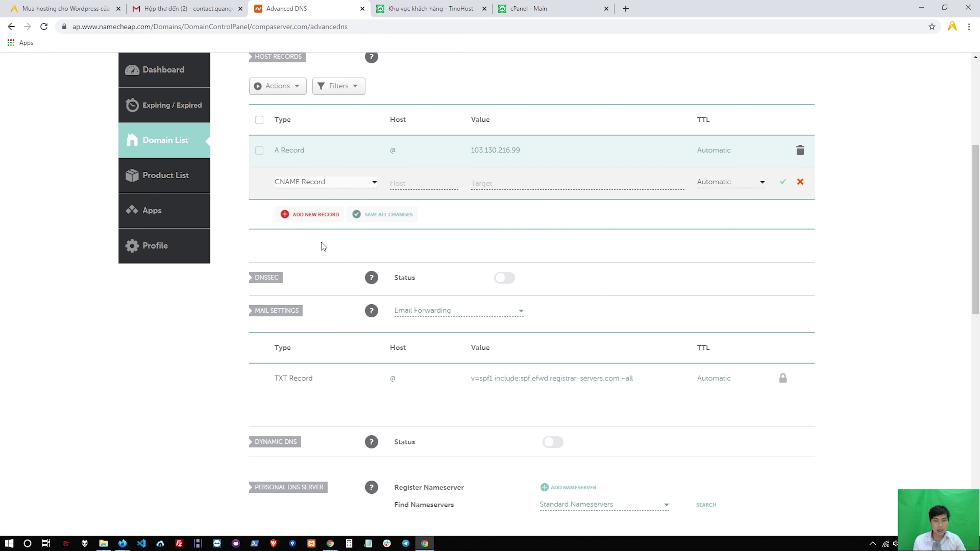
click(408, 184)
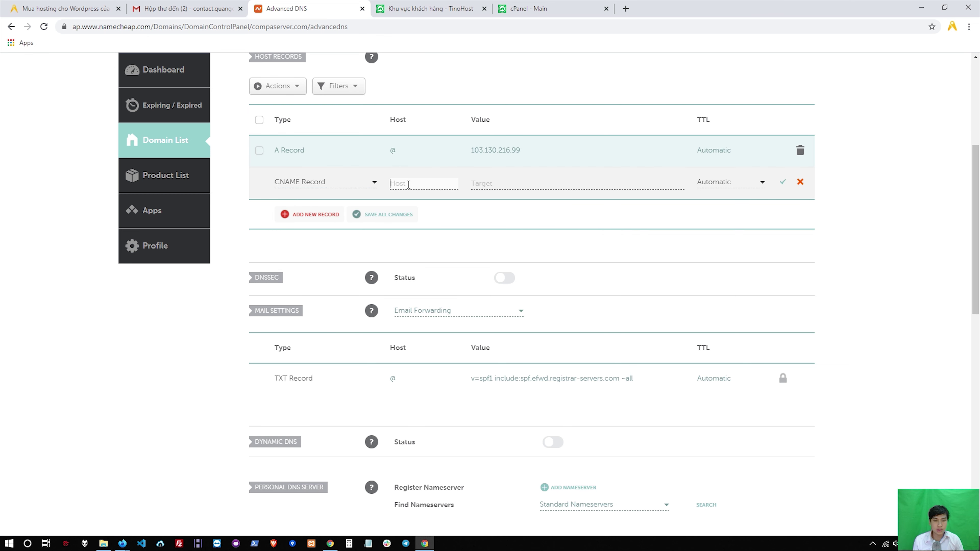
text(www)
click(509, 186)
scroll(507, 189, up, 4)
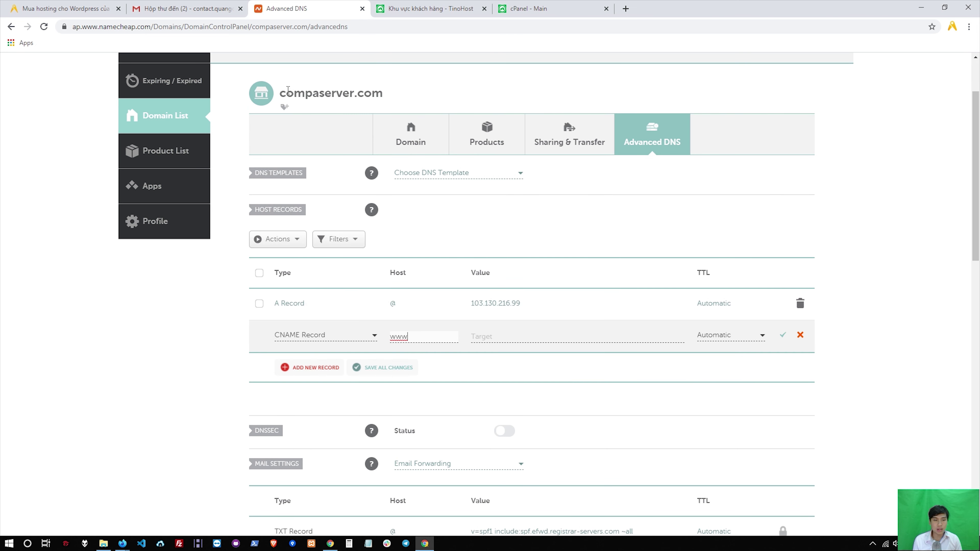
drag(279, 93, 415, 93)
click(478, 336)
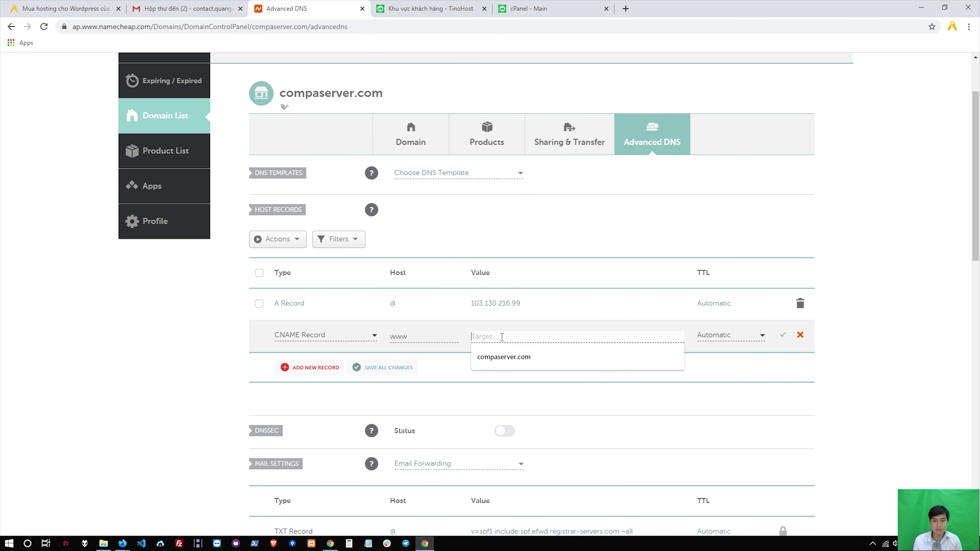
key(ctrl+v)
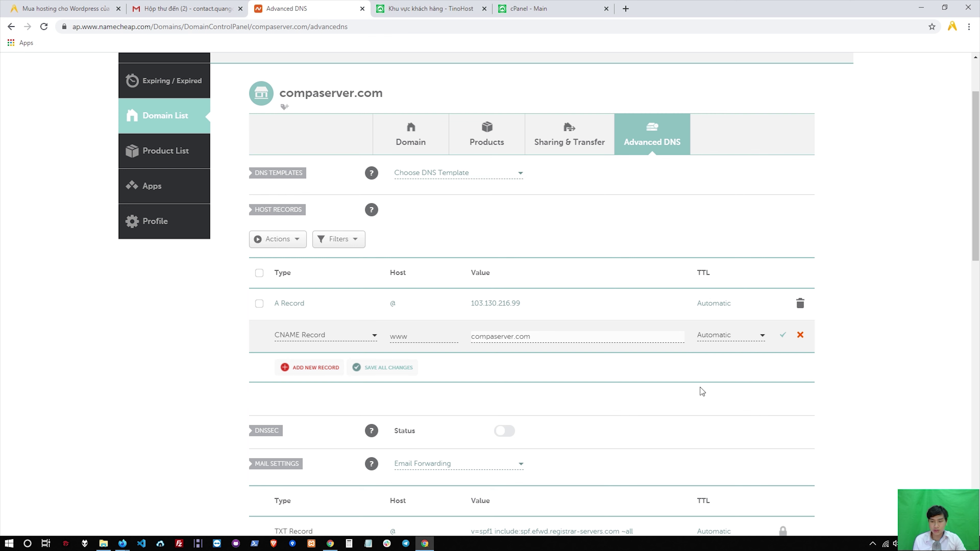
key(BackSpace)
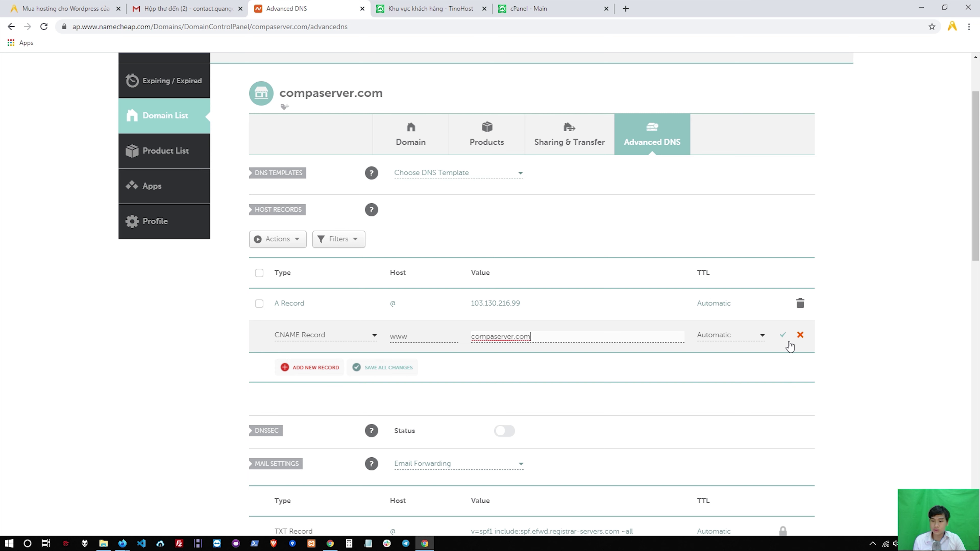
click(782, 335)
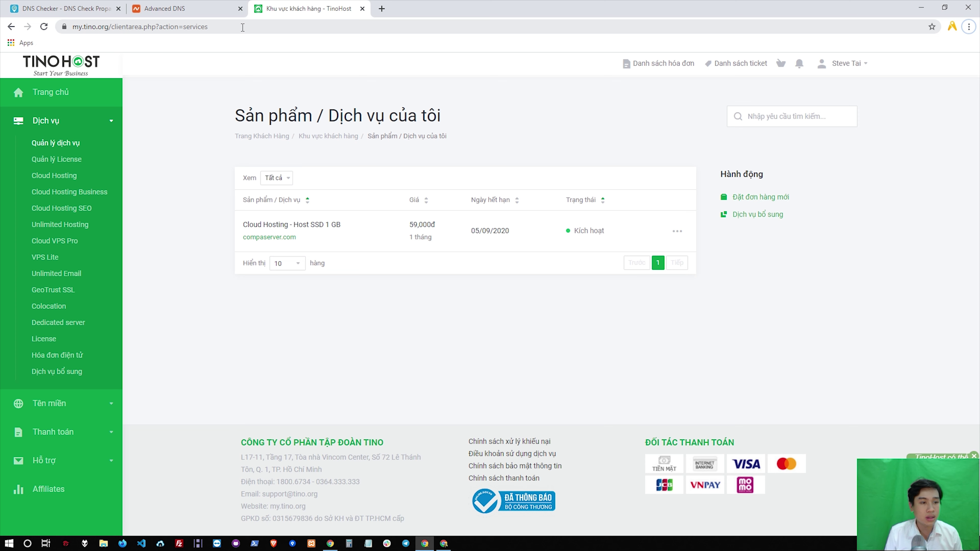
Log into cPanel for the hosting package listed under Quản lý dịch vụ.
click(72, 144)
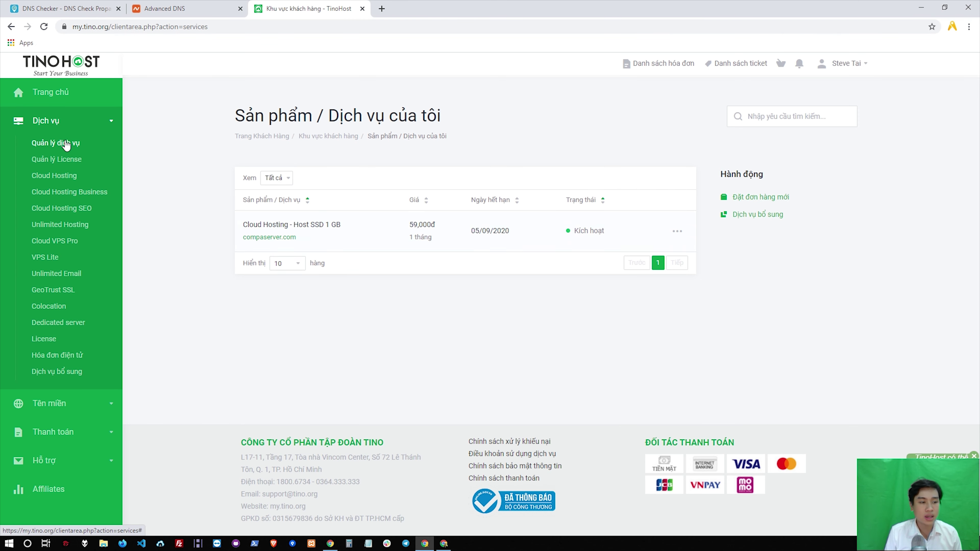
click(339, 229)
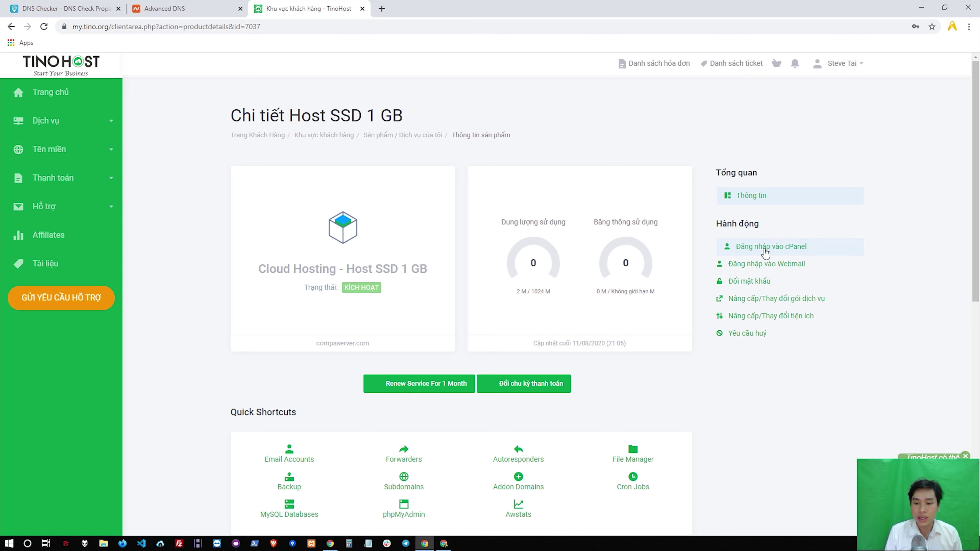
click(793, 249)
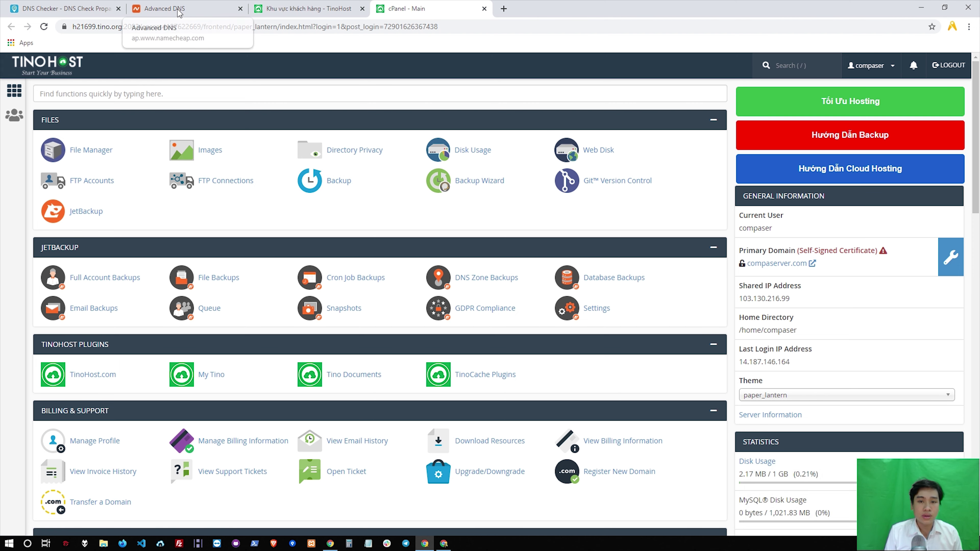
From the cPanel main page, open Softaculous's WordPress installer in a new tab.
click(327, 7)
click(413, 8)
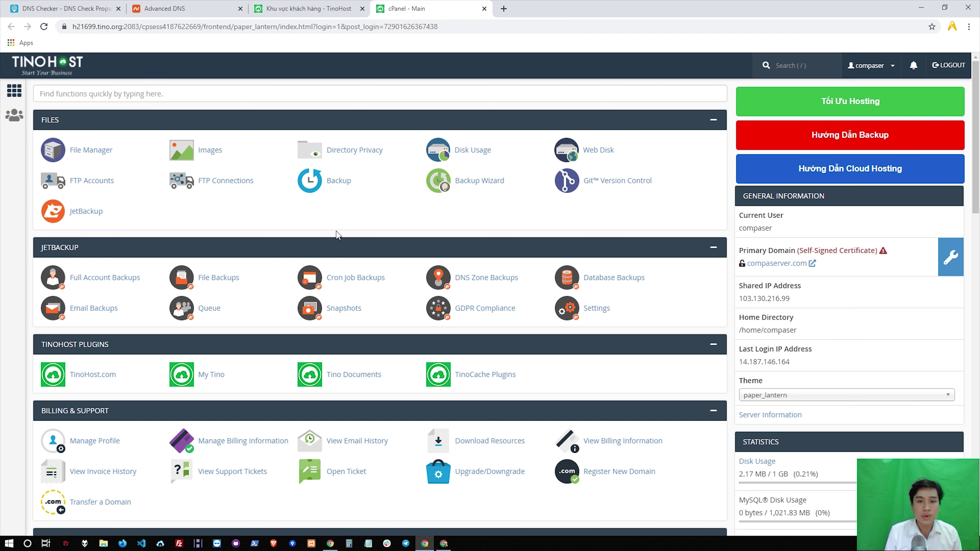
scroll(356, 252, down, 7)
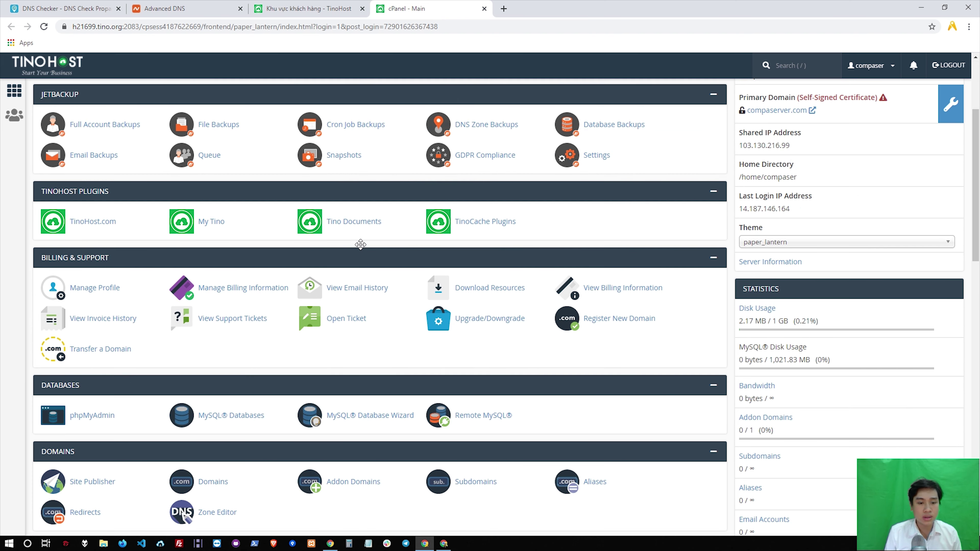
scroll(356, 235, up, 2)
scroll(356, 236, up, 5)
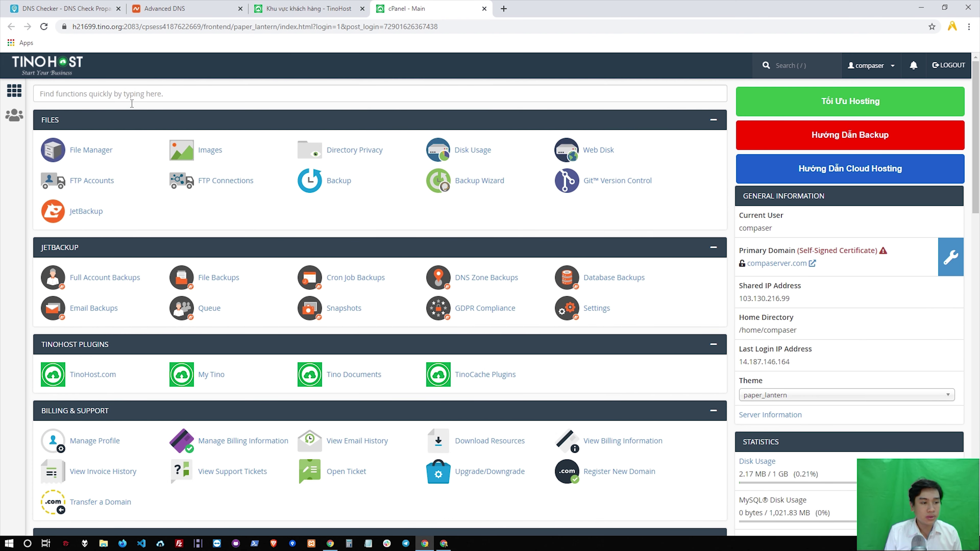
scroll(208, 216, down, 12)
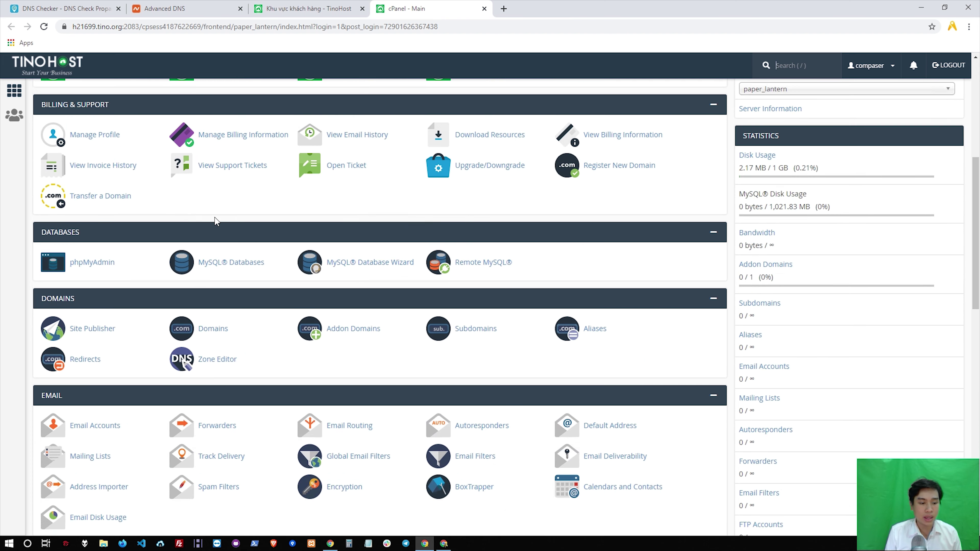
scroll(244, 256, down, 5)
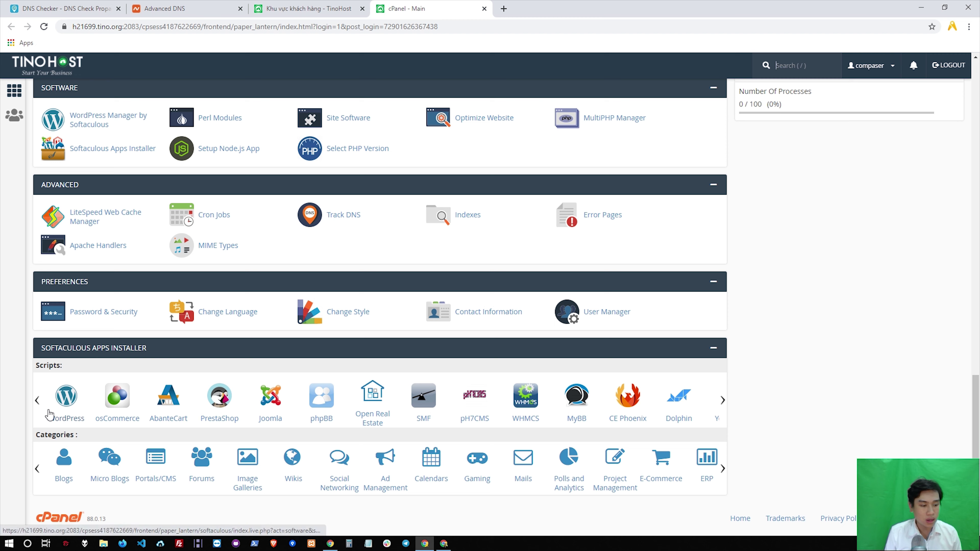
middle_click(60, 420)
Start a new WordPress installation, keeping version 5.4.2.
click(535, 5)
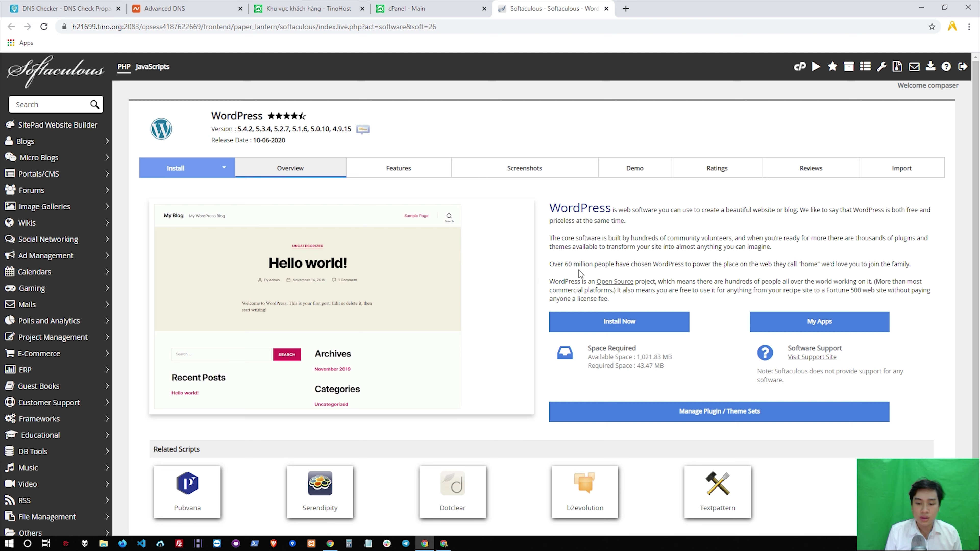
click(625, 326)
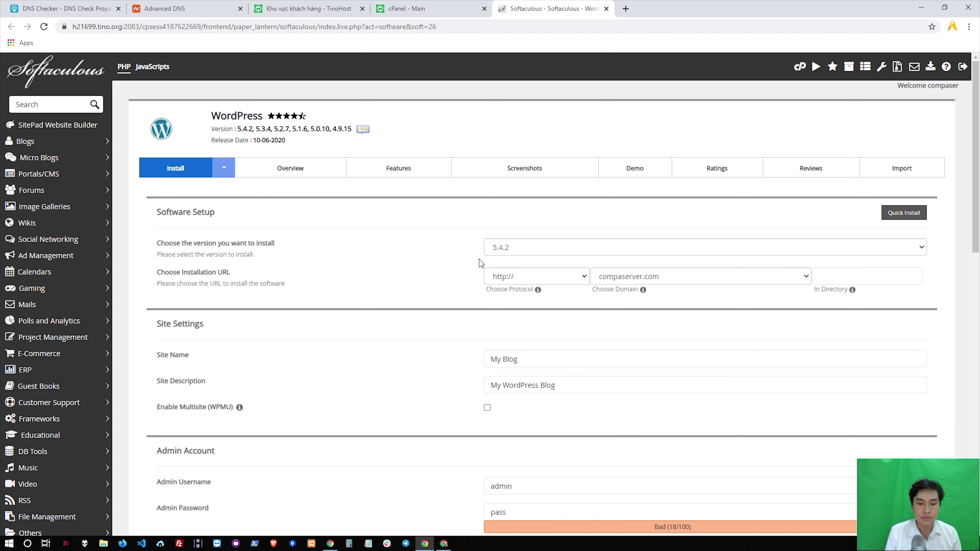
click(509, 247)
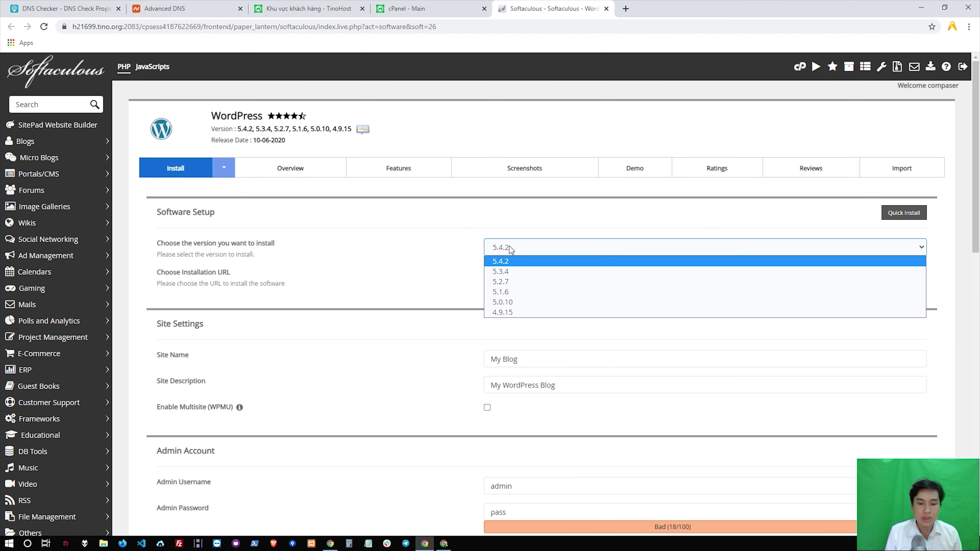
click(515, 261)
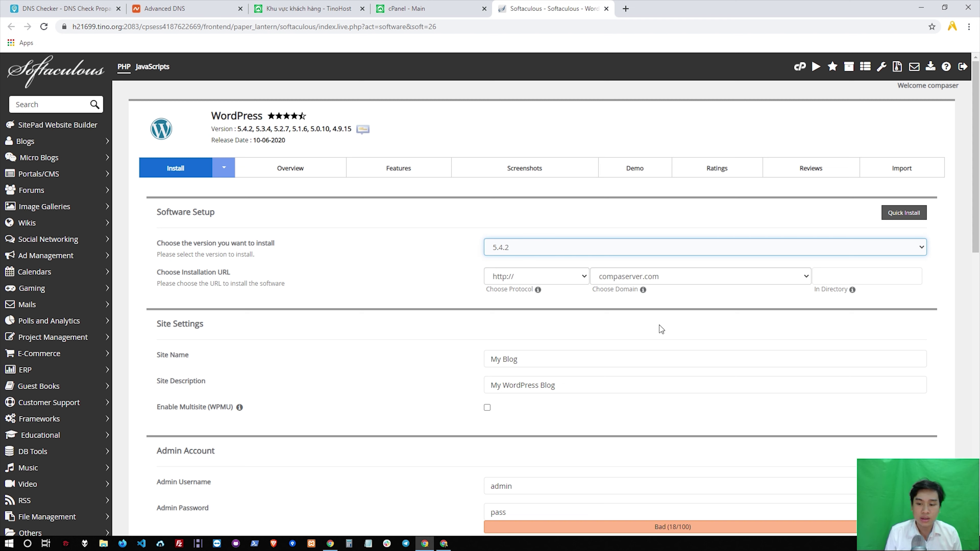
click(816, 277)
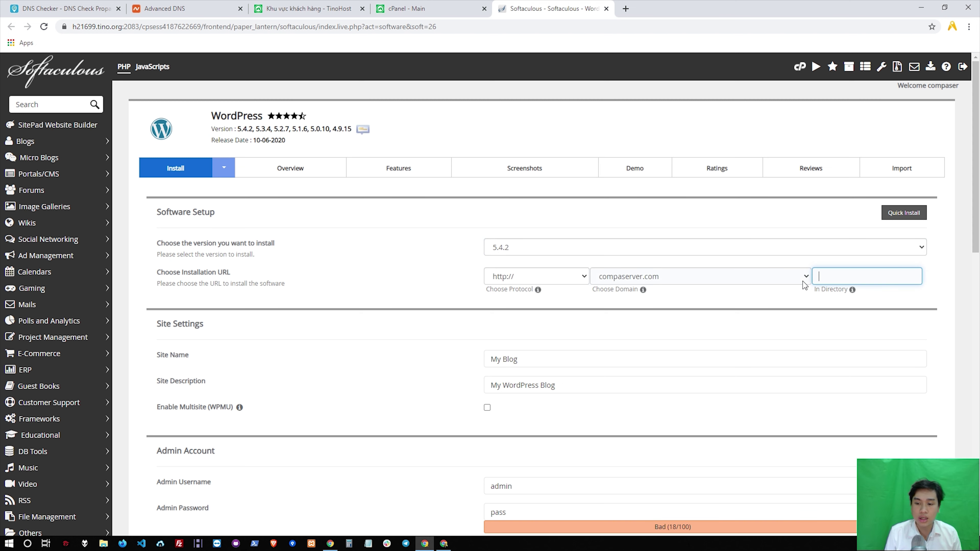
scroll(354, 275, down, 1)
Set both Site Name and Site Description to 'Day la Website Dau Tien'.
click(555, 308)
key(ctrl+a)
text(Day l)
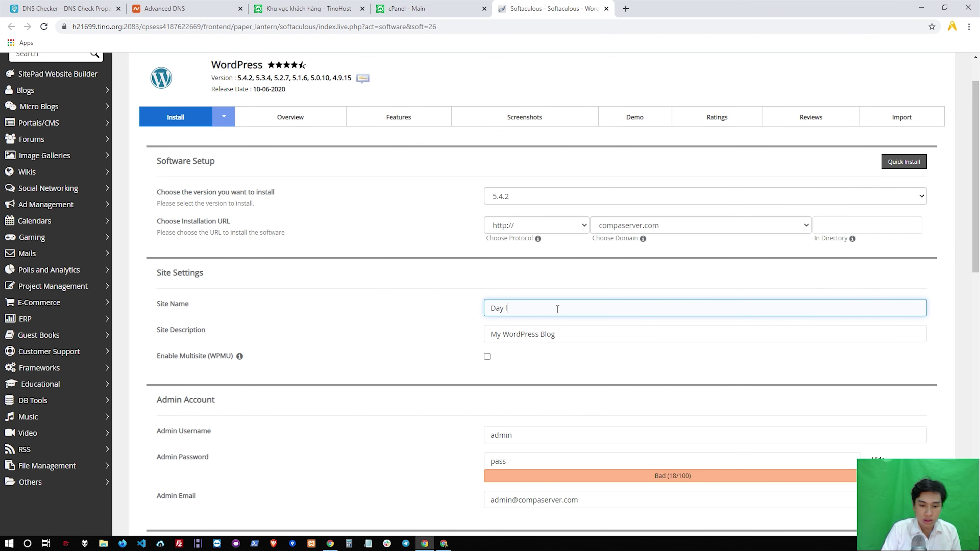
text(a WEbsite Dau Tien)
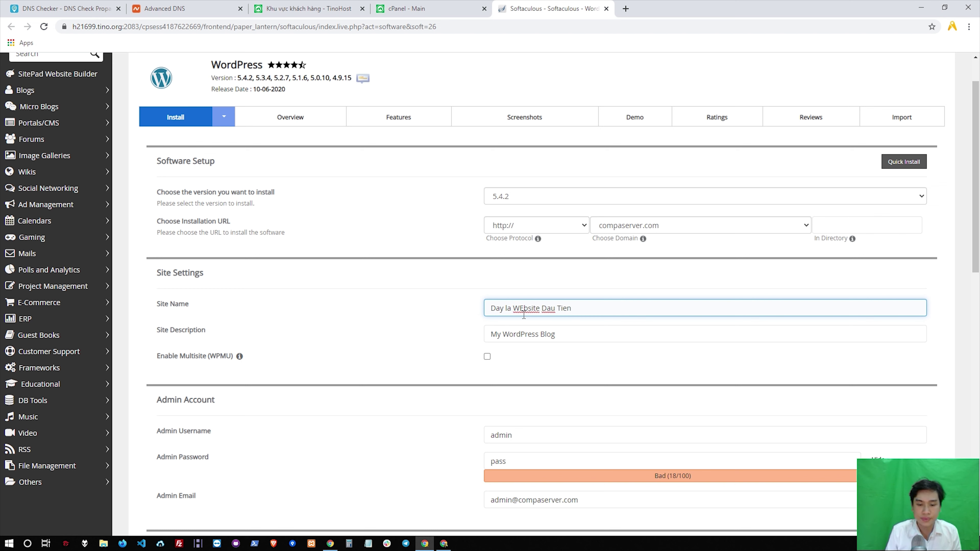
key(BackSpace)
text(e)
triple_click(509, 301)
right_click(525, 311)
click(548, 349)
triple_click(527, 333)
key(ctrl+v)
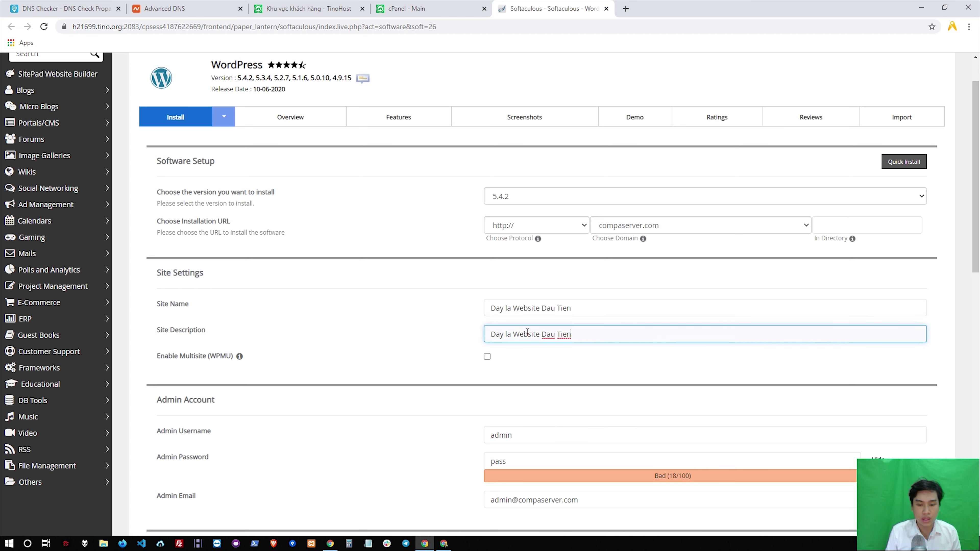
click(363, 322)
scroll(366, 286, down, 4)
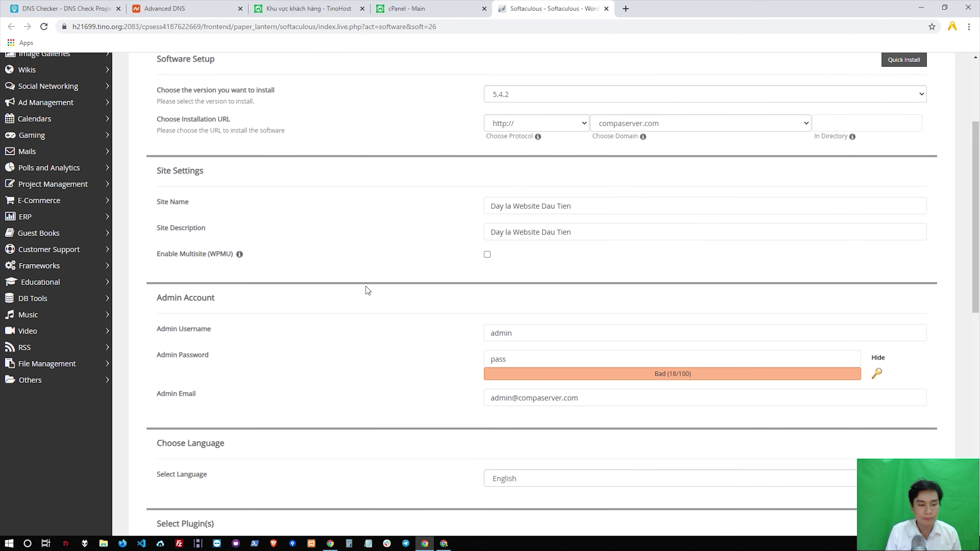
Select the default text in the admin username field of the install form.
click(529, 282)
drag(529, 282, 495, 282)
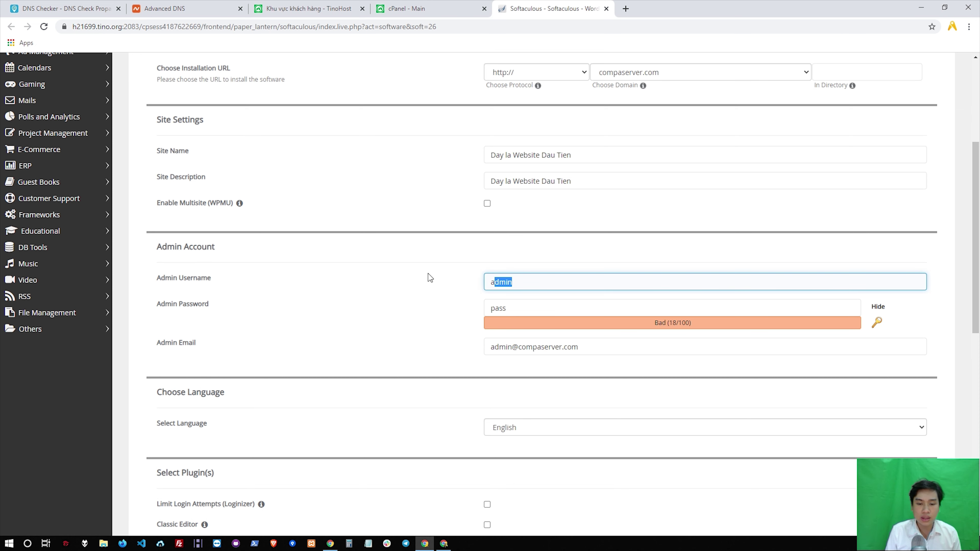
click(534, 280)
drag(532, 278, 441, 280)
click(532, 286)
Draft a new admin username in a Notepad note placed right of the form, then select it.
click(368, 544)
drag(549, 170, 925, 158)
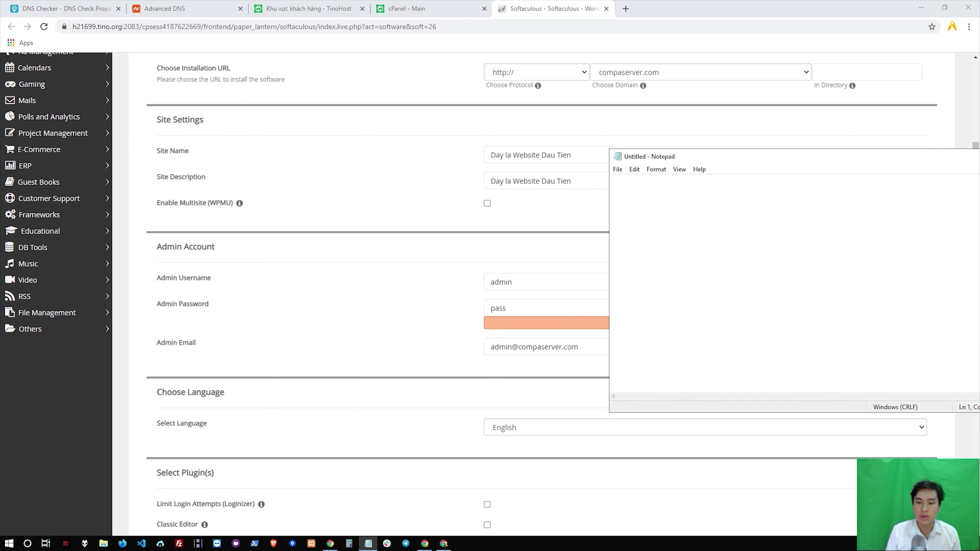
drag(763, 160, 878, 151)
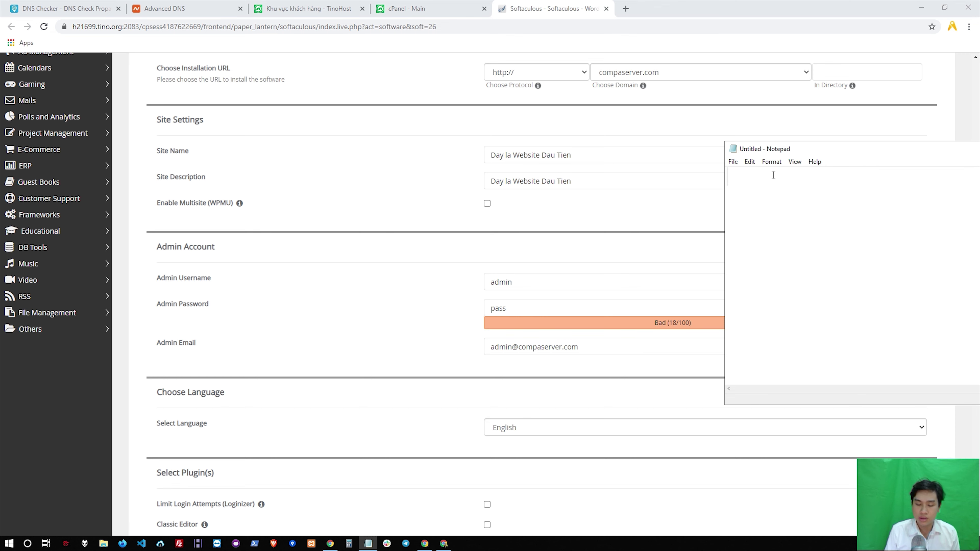
text(day)
key(BackSpace)
key(BackSpace)
key(BackSpace)
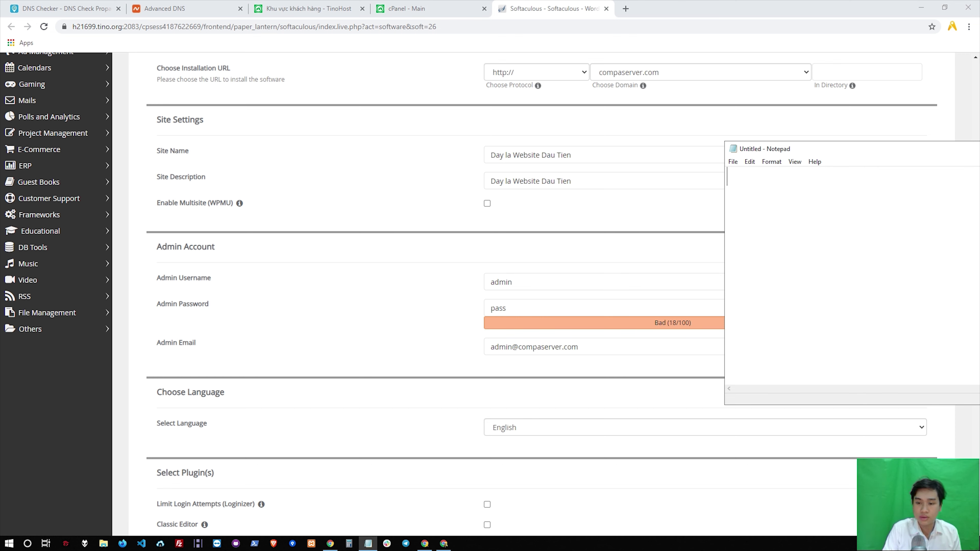
text(dayla)
text(adminwebs)
text(itene)
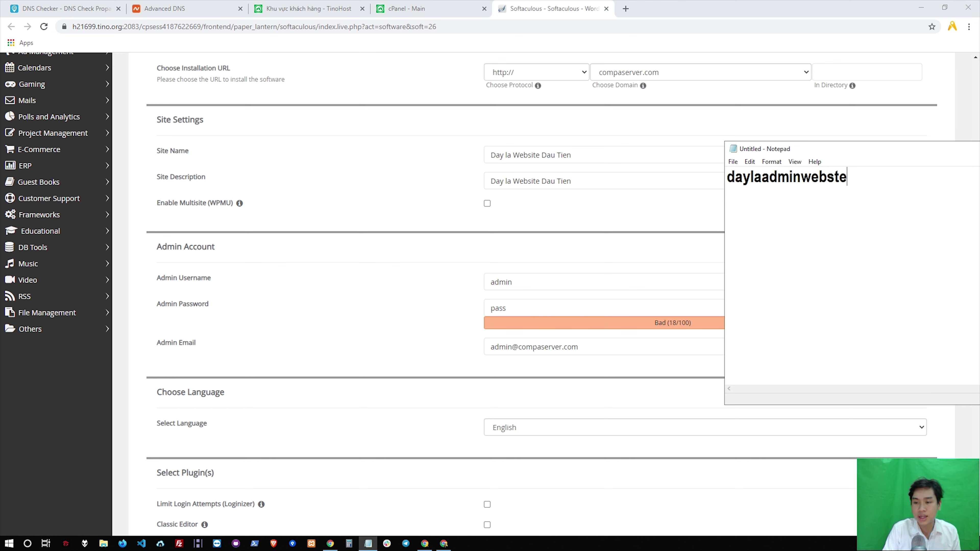
key(BackSpace)
key(BackSpace)
key(BackSpace)
key(BackSpace)
key(BackSpace)
text(itene)
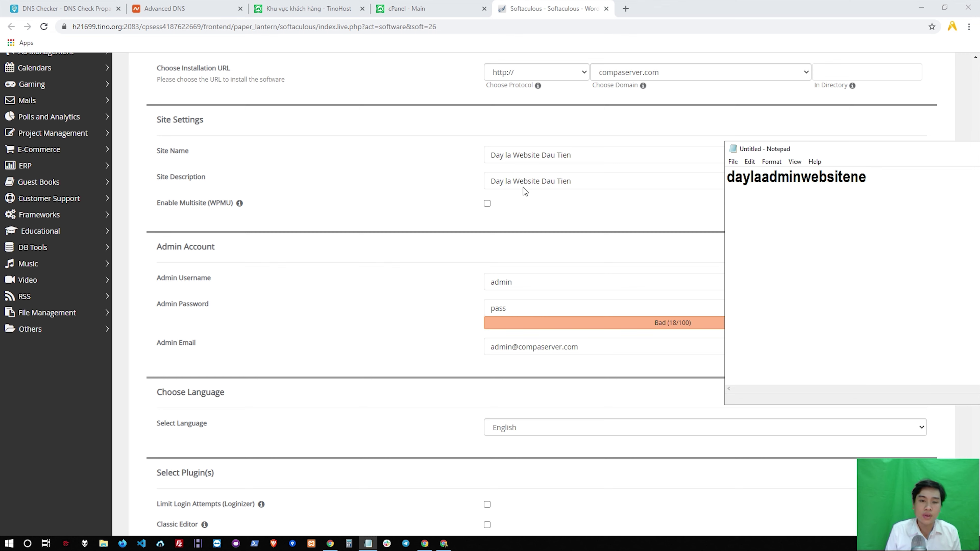
click(508, 282)
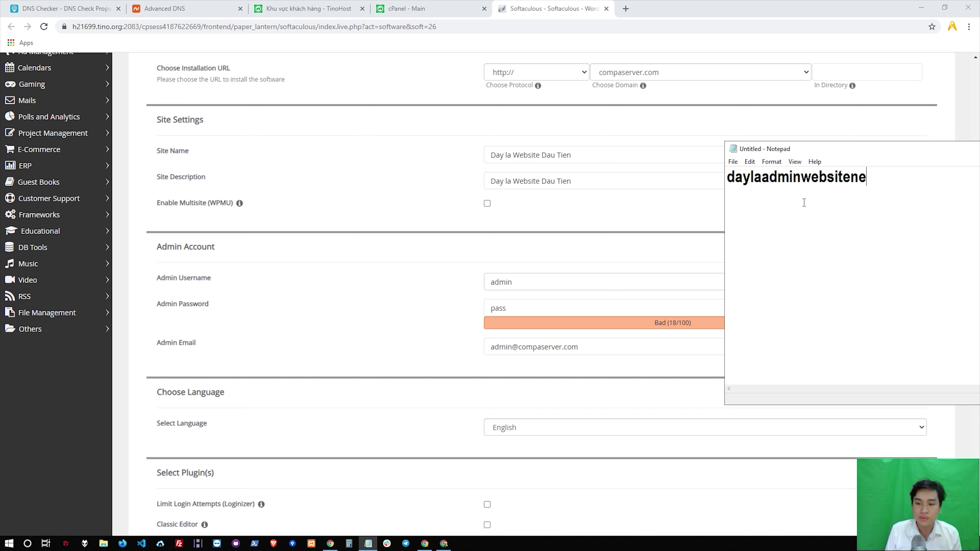
drag(875, 176, 727, 177)
Replace the default admin username in the form with the one drafted in Notepad.
right_click(766, 177)
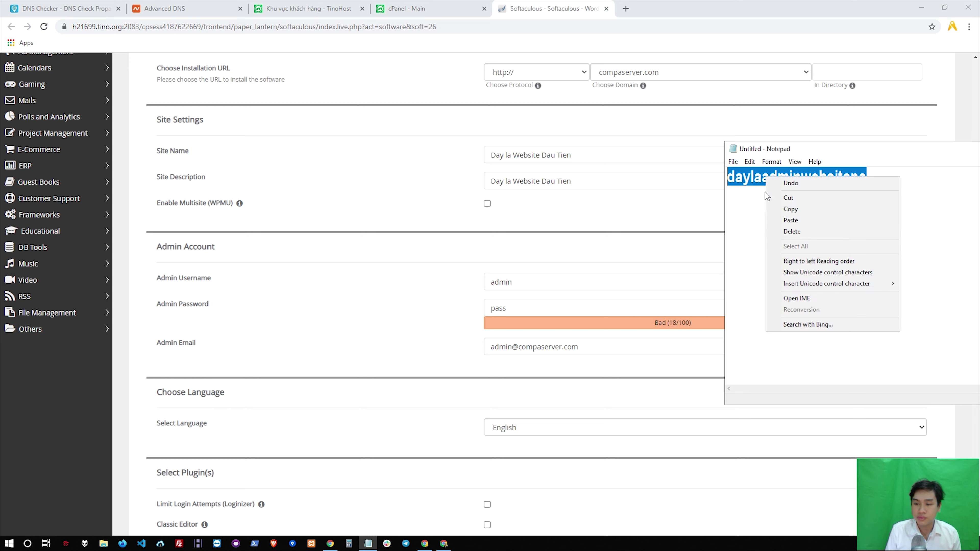
click(783, 209)
drag(526, 283, 456, 285)
key(ctrl+v)
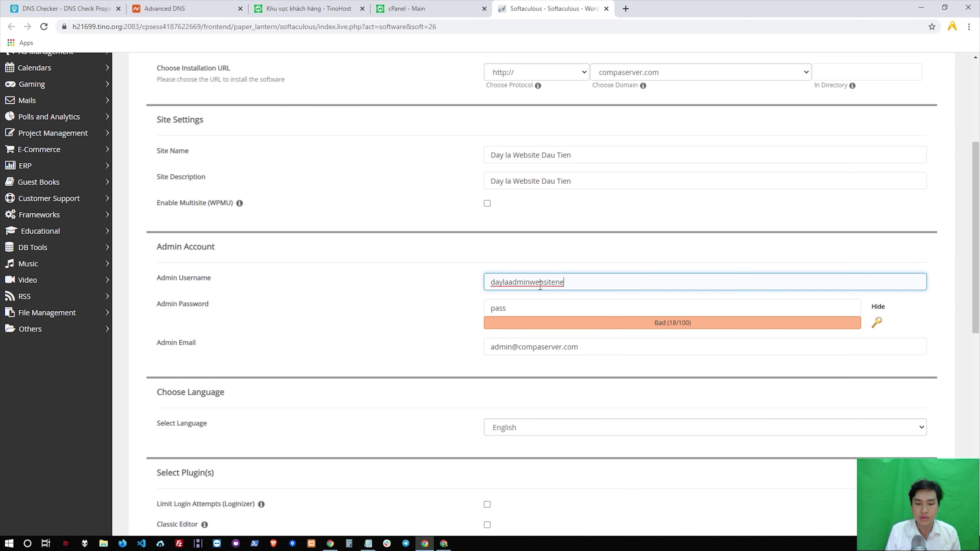
Enter a new admin password and paste it into the notes below the username.
click(522, 310)
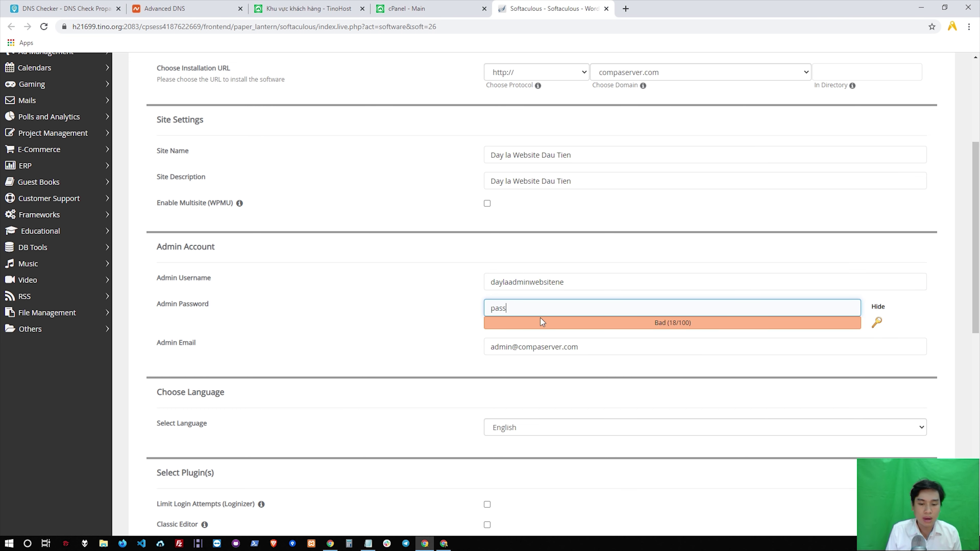
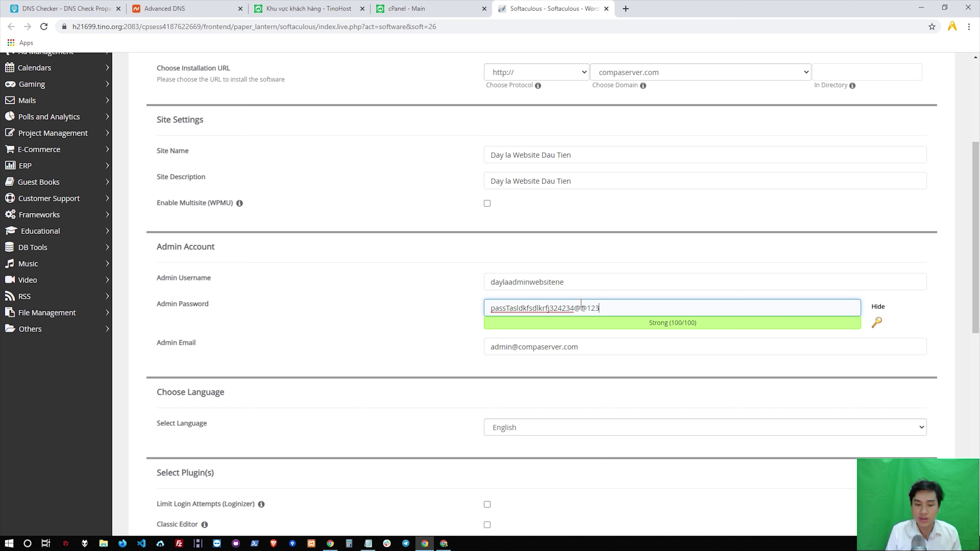
triple_click(588, 315)
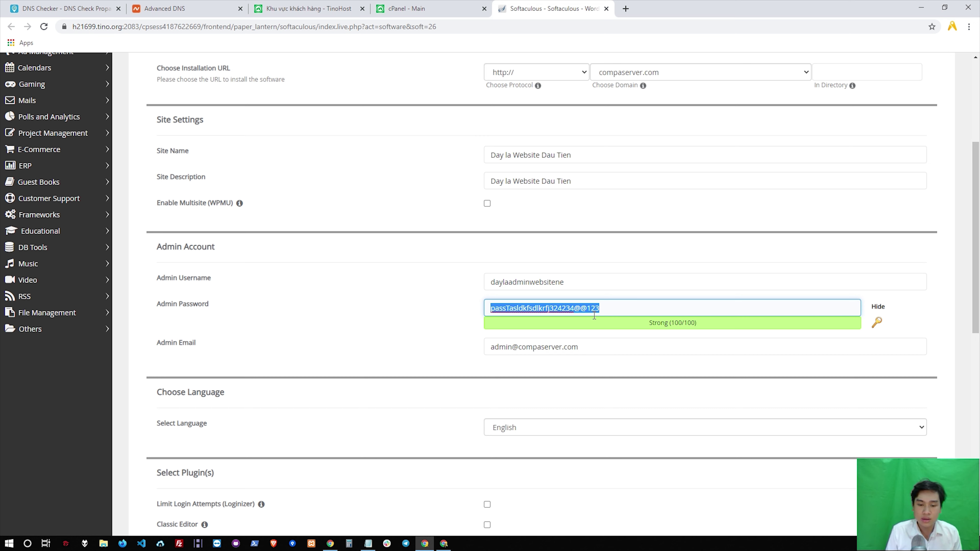
right_click(574, 307)
click(599, 343)
key(alt+Tab)
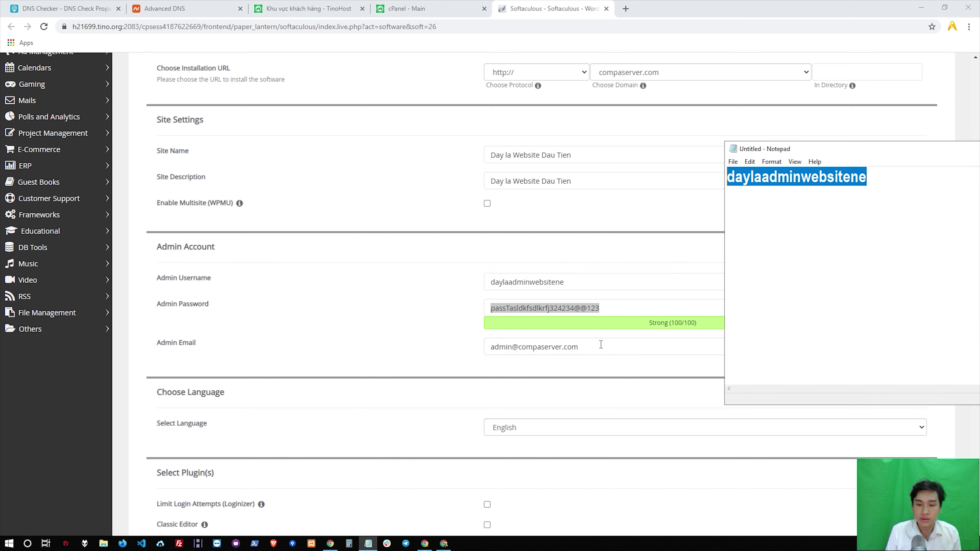
click(817, 200)
click(882, 176)
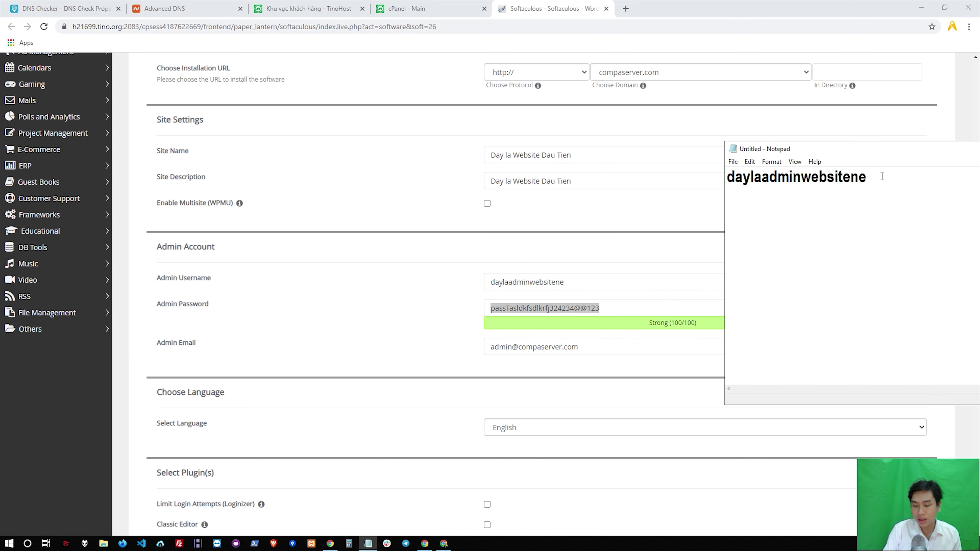
key(Return)
key(ctrl+v)
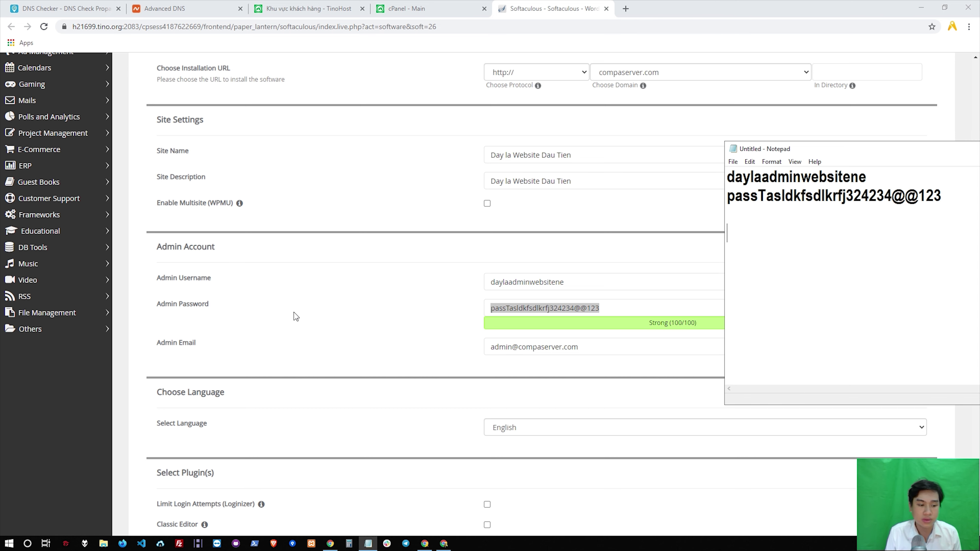
click(381, 317)
Set the WordPress site language to Vietnamese.
scroll(381, 317, down, 4)
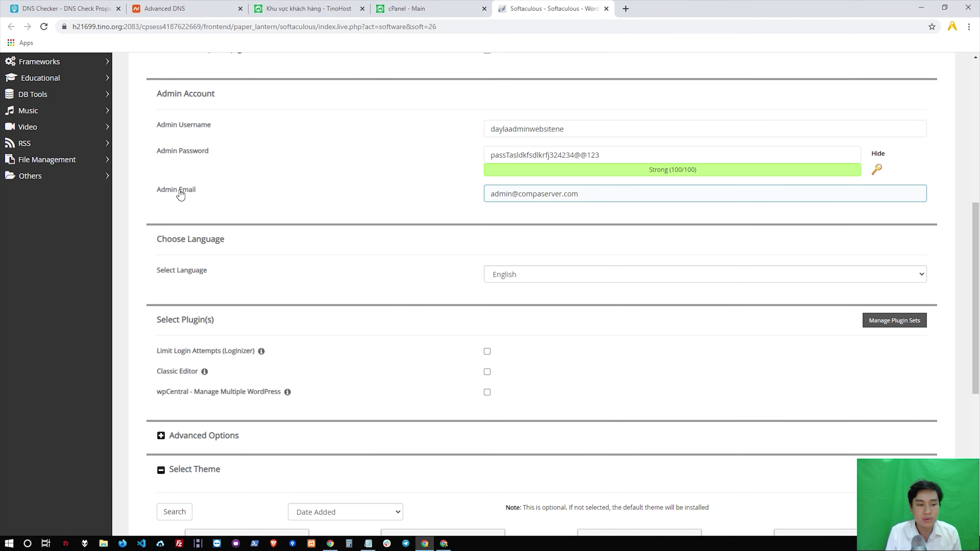
click(530, 197)
click(244, 224)
click(516, 273)
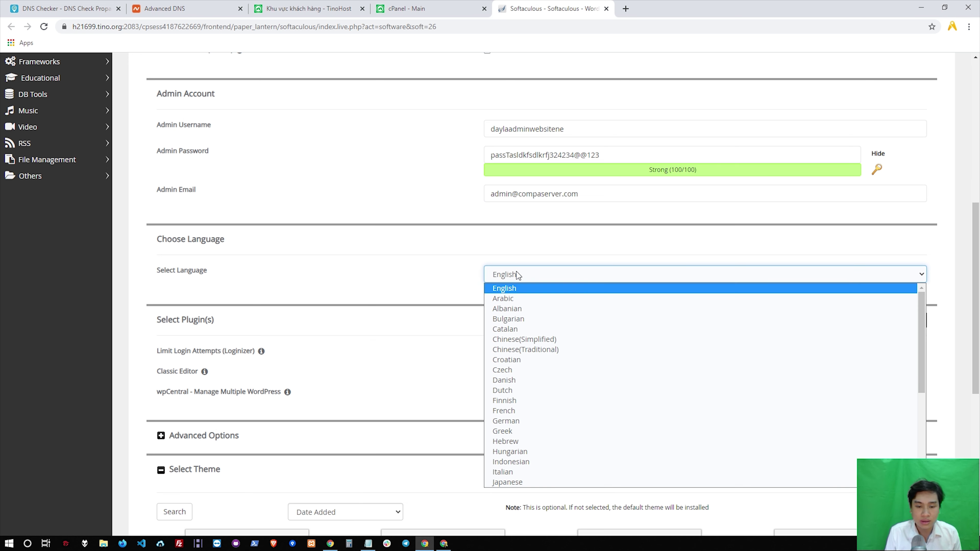
drag(920, 307, 585, 425)
scroll(589, 424, down, 5)
click(588, 471)
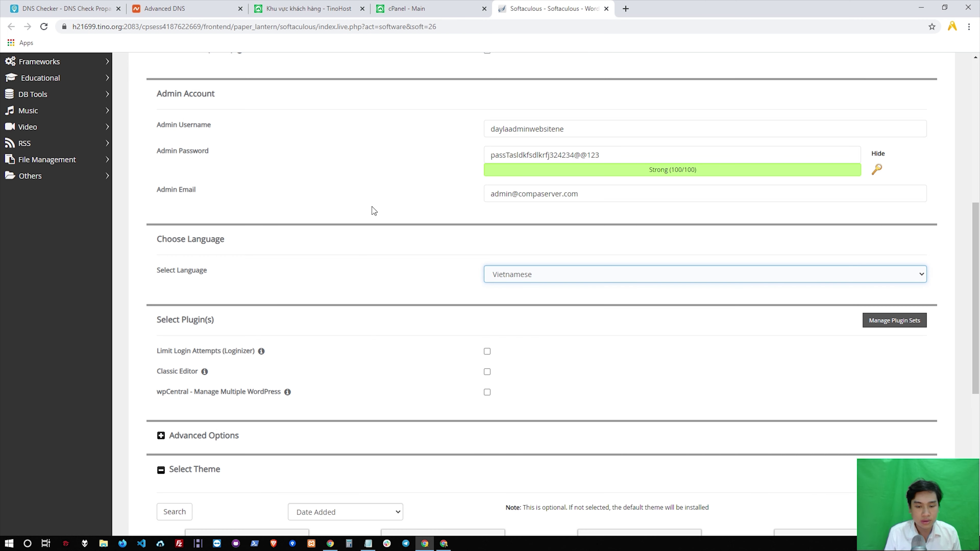
Tick the Limit Login Attempts (Loginizer) plugin under Select Plugin(s).
scroll(317, 284, down, 1)
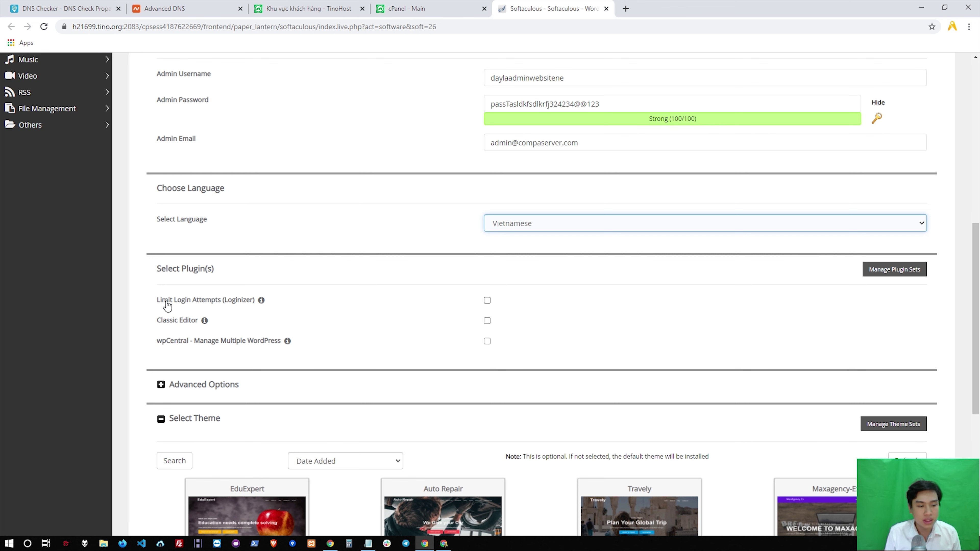
click(486, 300)
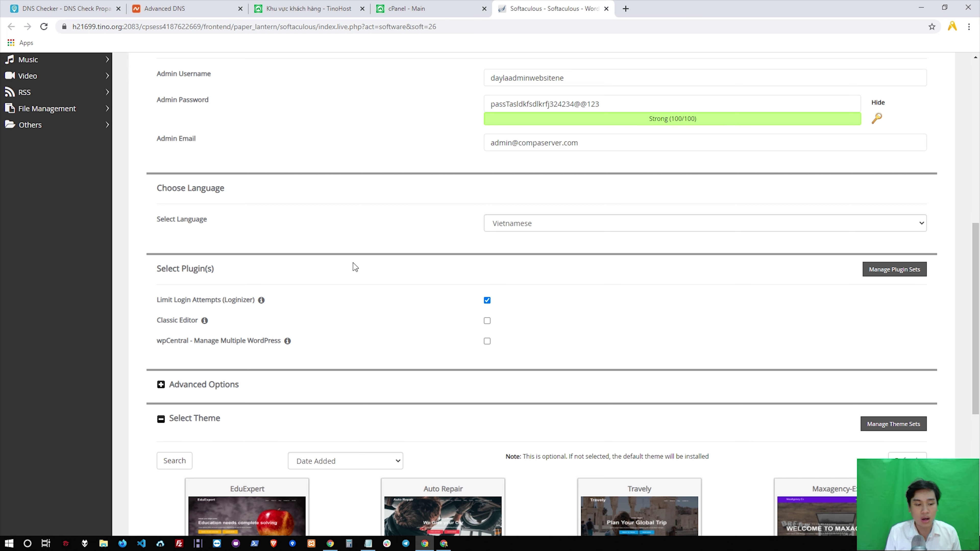
scroll(351, 262, down, 2)
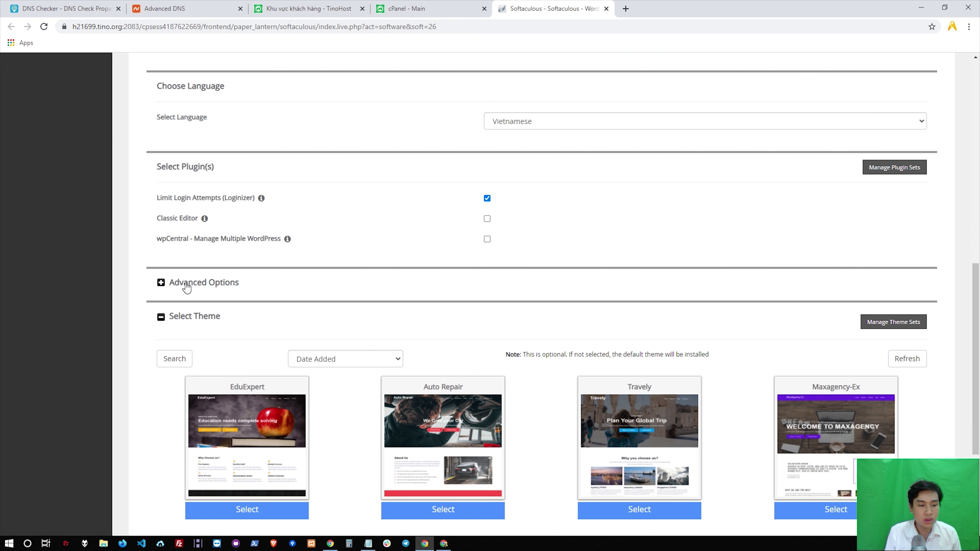
Expand Advanced Options and change the table prefix to 1213wpst_.
click(187, 283)
scroll(296, 310, down, 1)
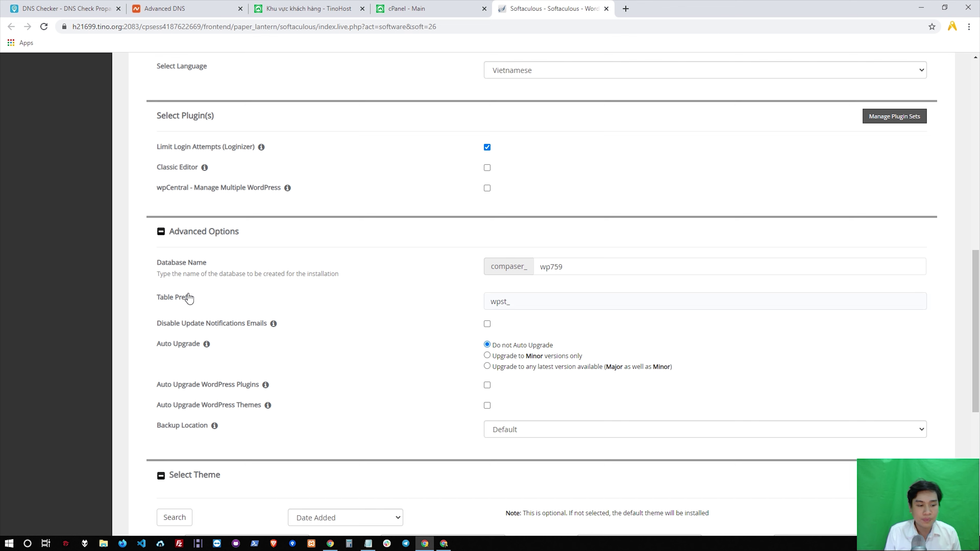
click(168, 301)
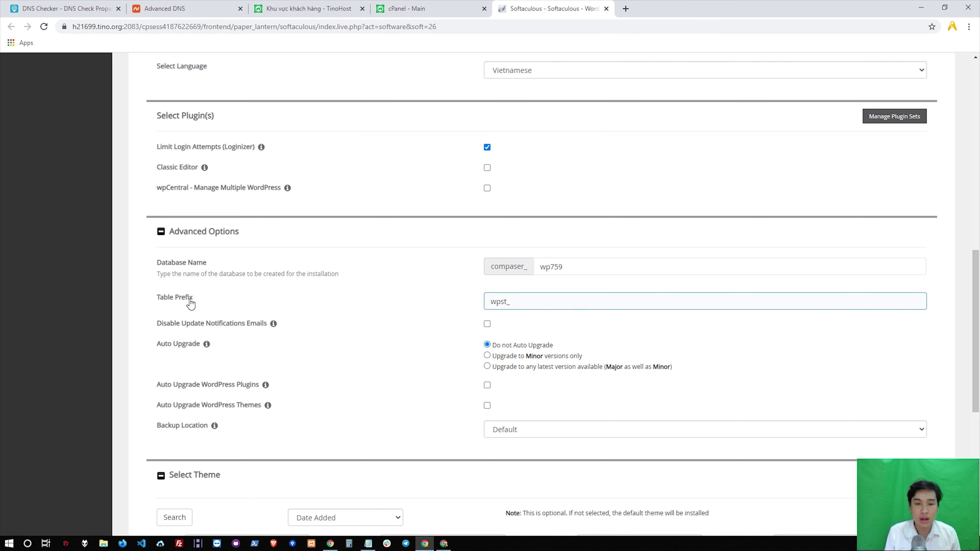
double_click(542, 308)
click(542, 306)
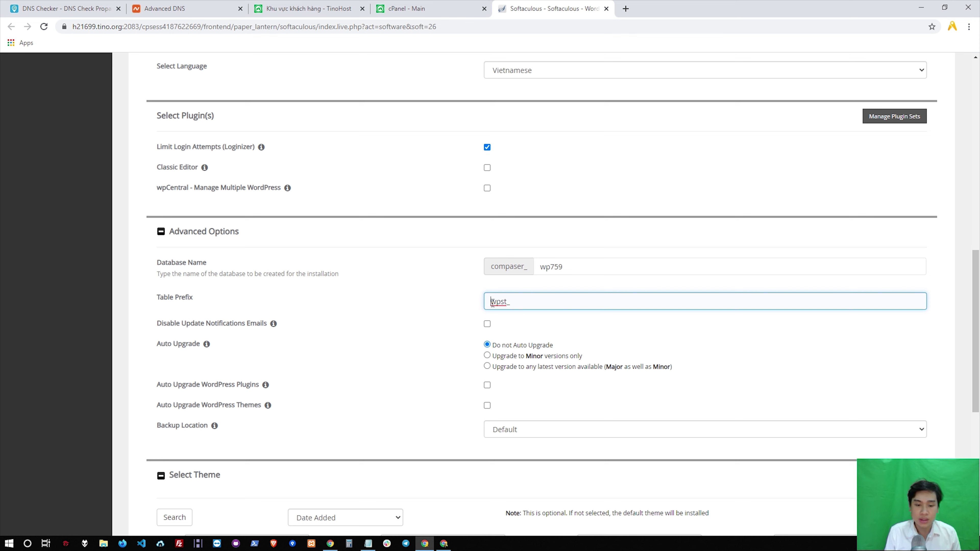
key(Home)
text(1213)
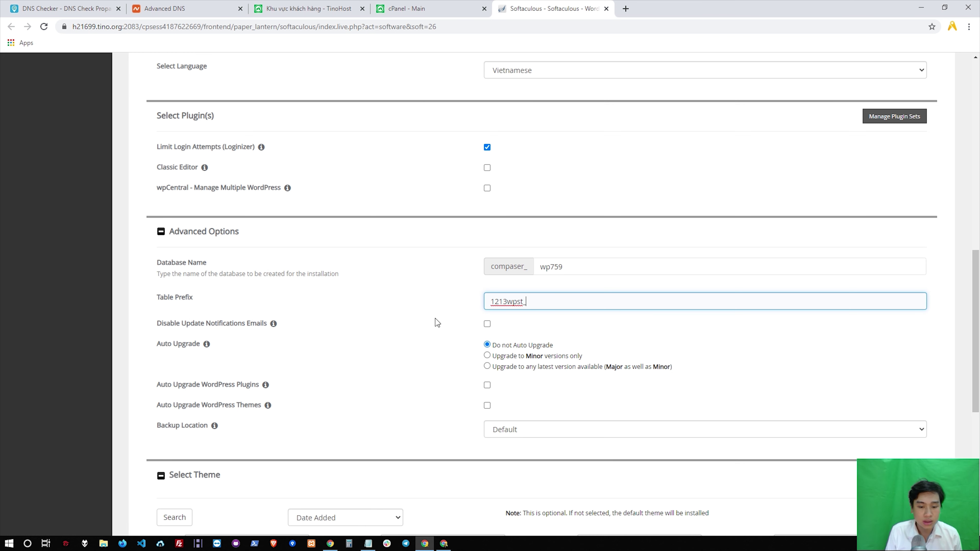
Enable plugin auto-upgrades, screenshot the auto-upgrade rows, and keep the backup location at Default.
scroll(436, 323, down, 1)
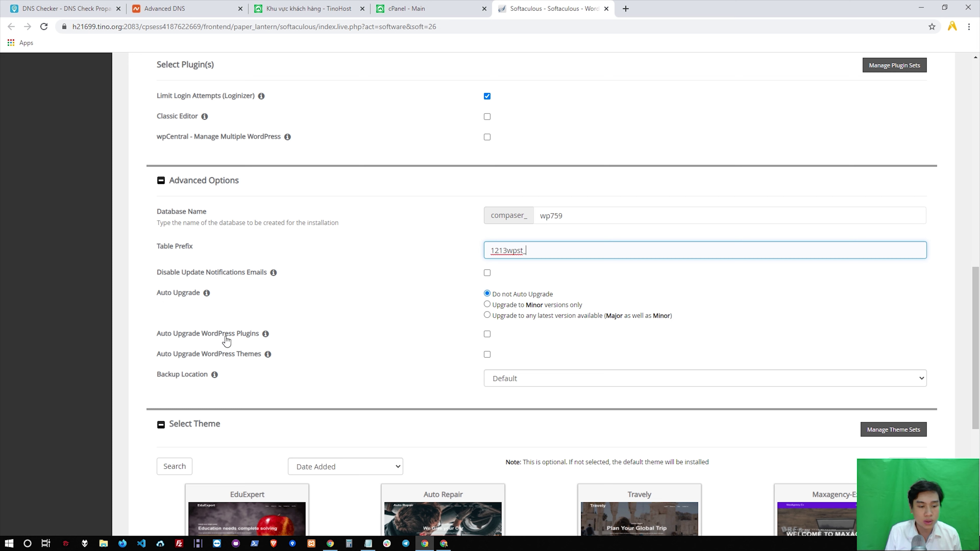
click(486, 334)
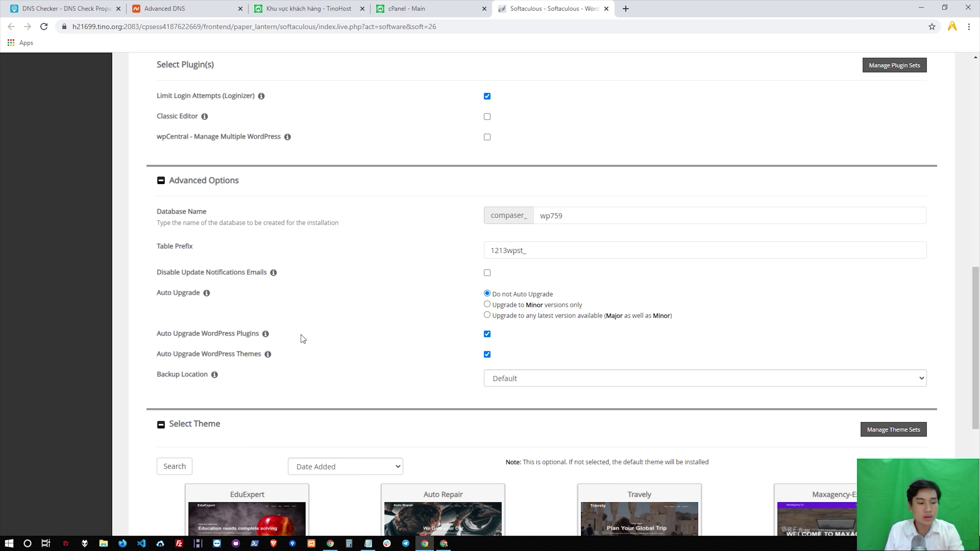
key(Print)
drag(135, 319, 518, 365)
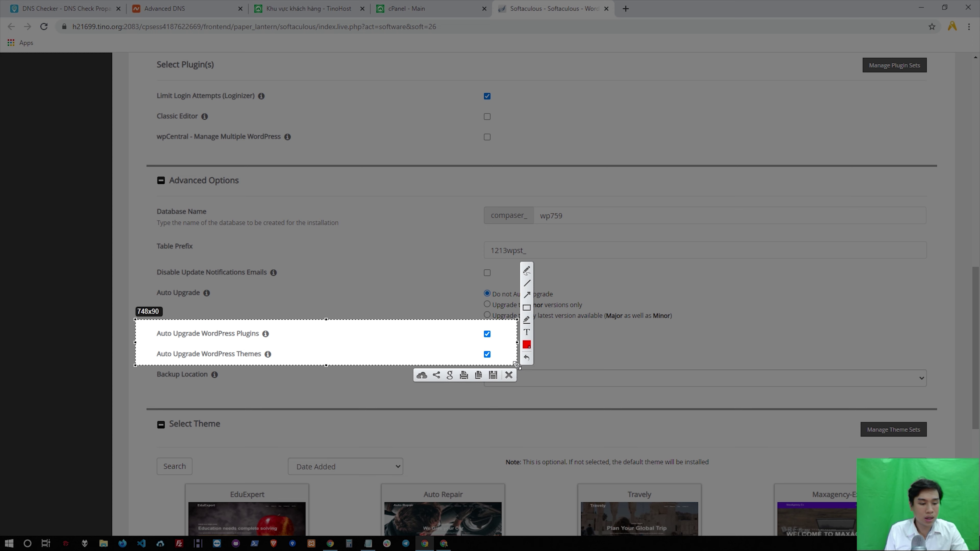
key(ctrl+c)
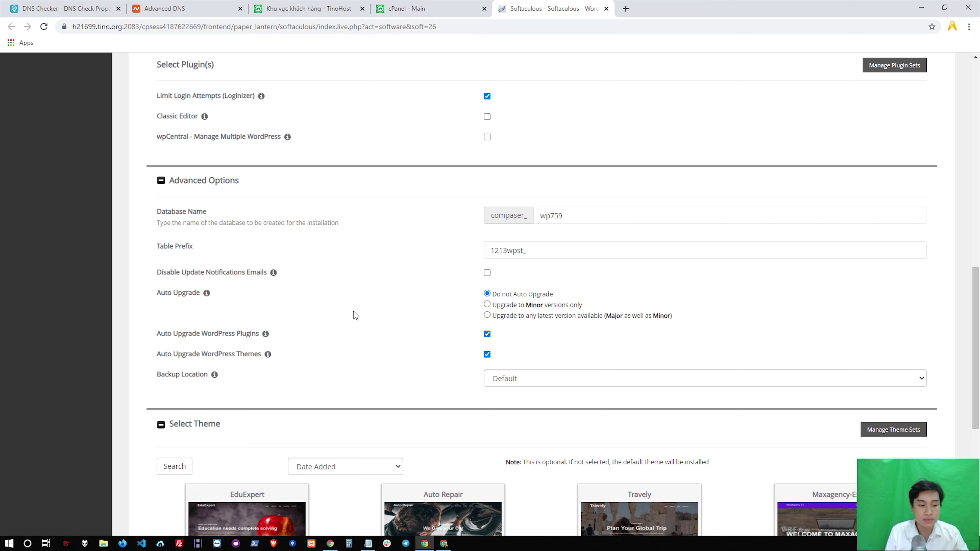
scroll(366, 272, down, 3)
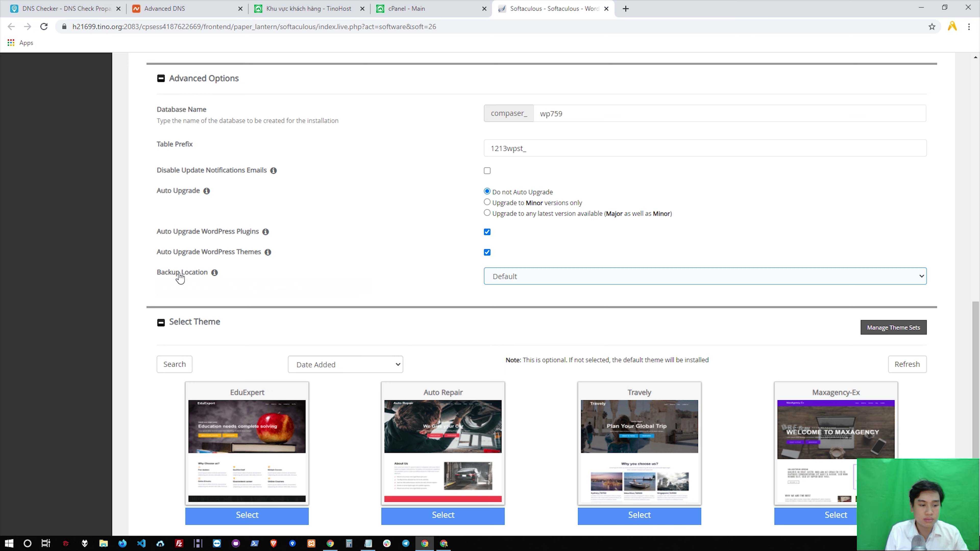
click(516, 277)
click(516, 278)
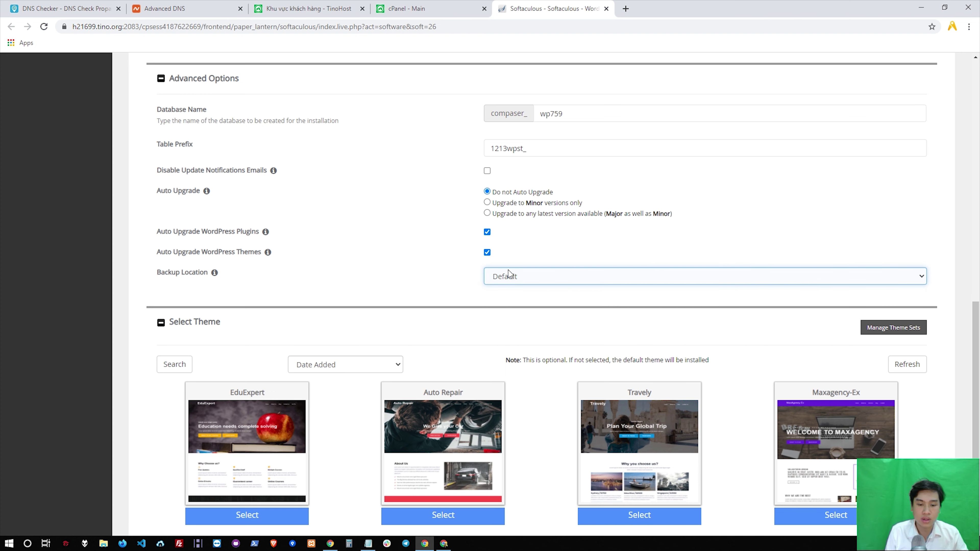
scroll(378, 202, down, 5)
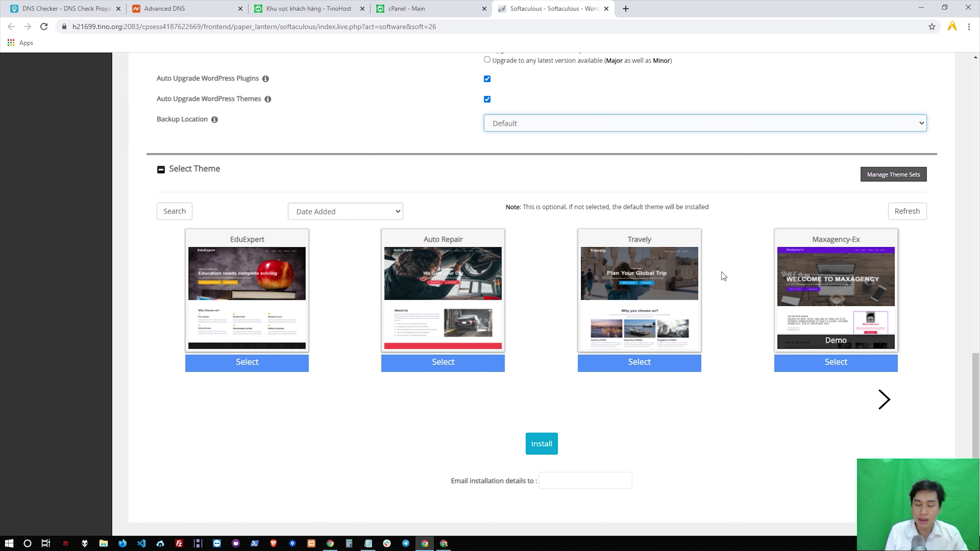
Page through the theme list and choose Superb Marketing instead of Dactor, then proceed to Install.
click(887, 400)
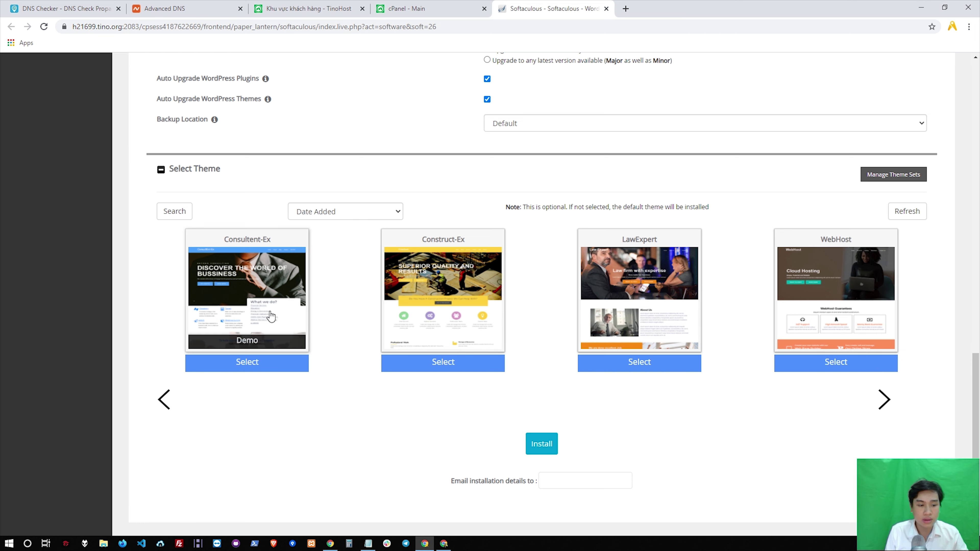
click(881, 400)
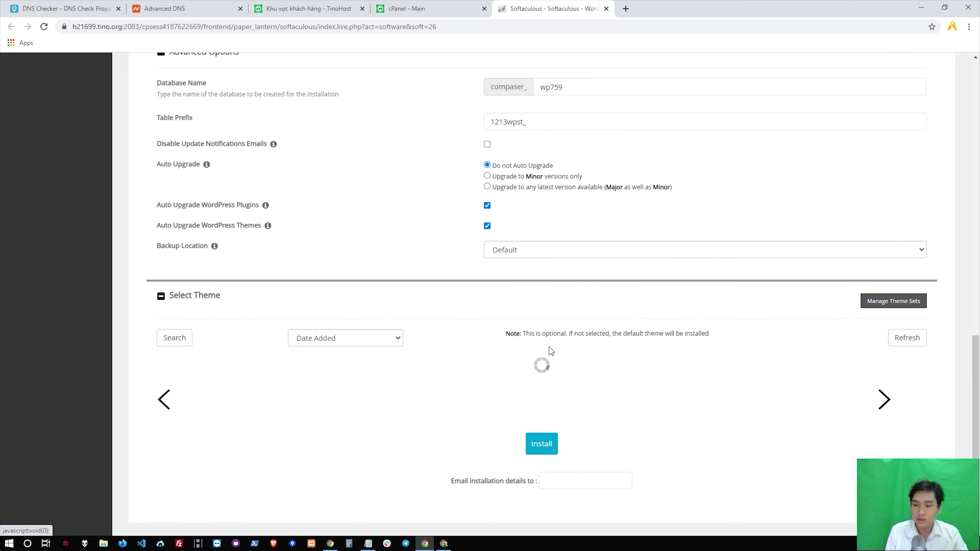
scroll(607, 334, down, 5)
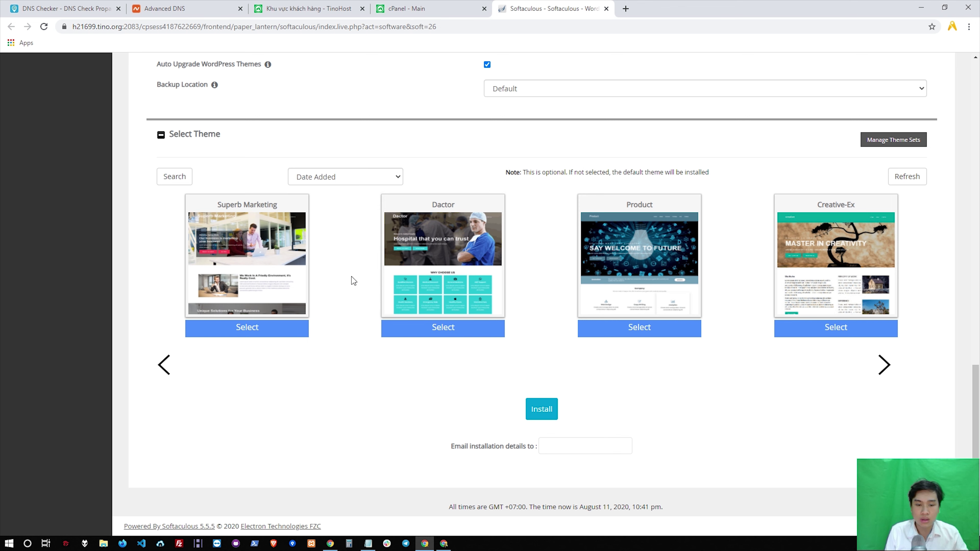
click(440, 263)
click(235, 257)
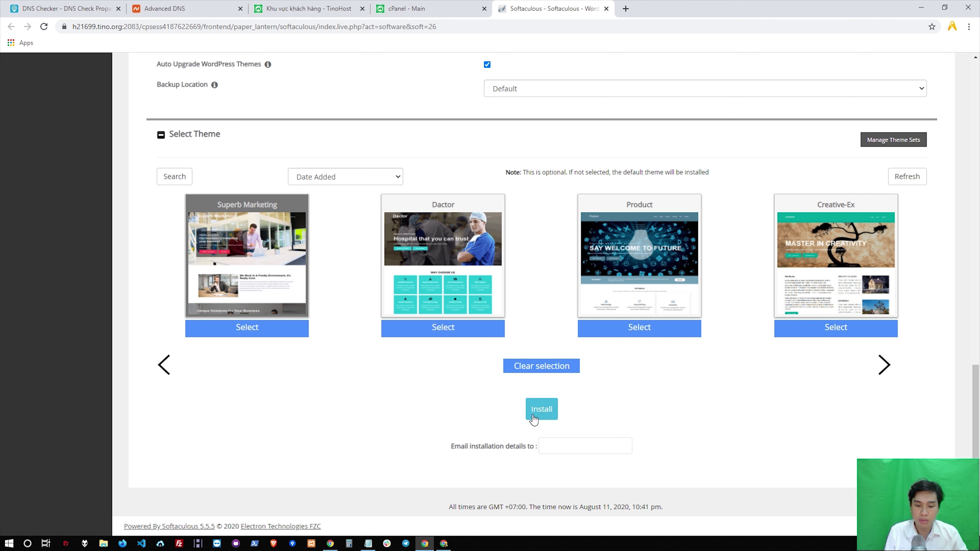
click(542, 417)
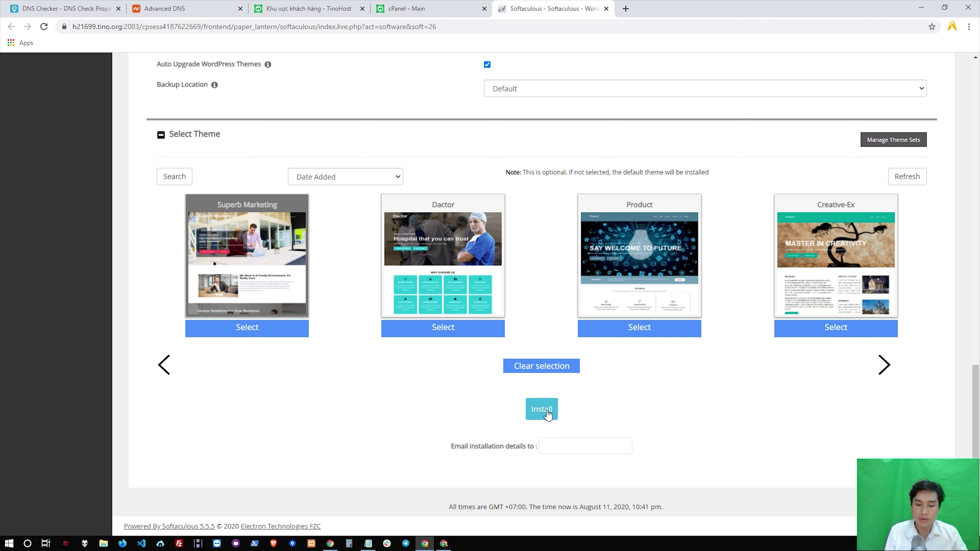
click(545, 414)
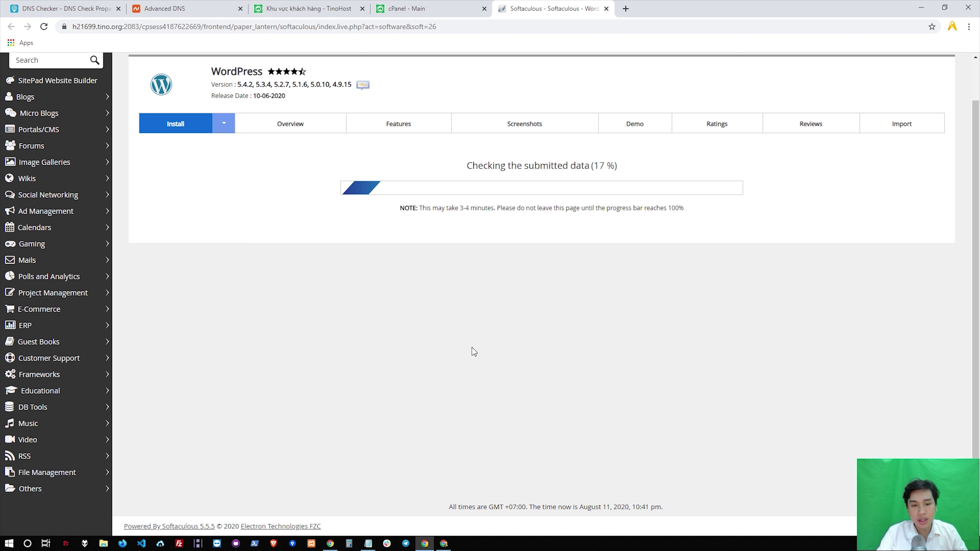
drag(466, 165, 626, 165)
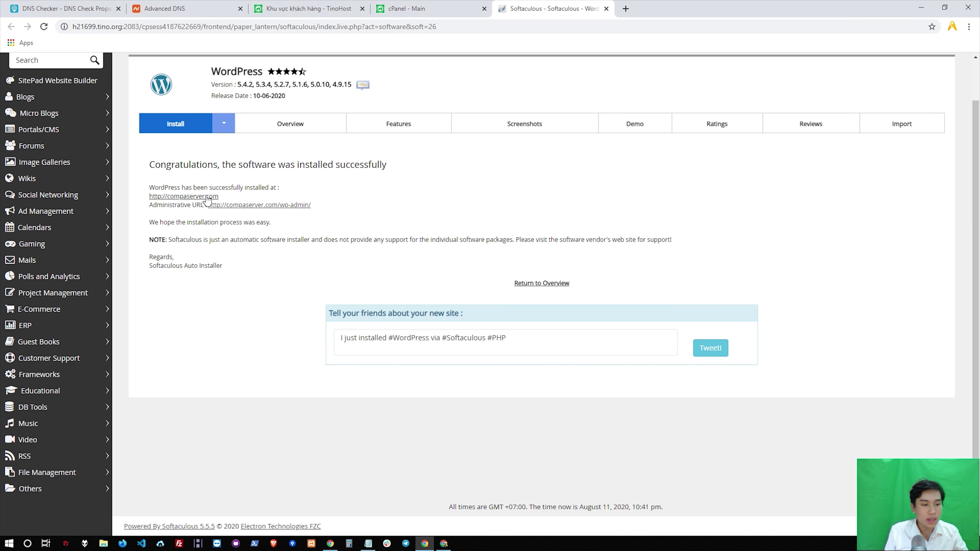
drag(220, 196, 170, 192)
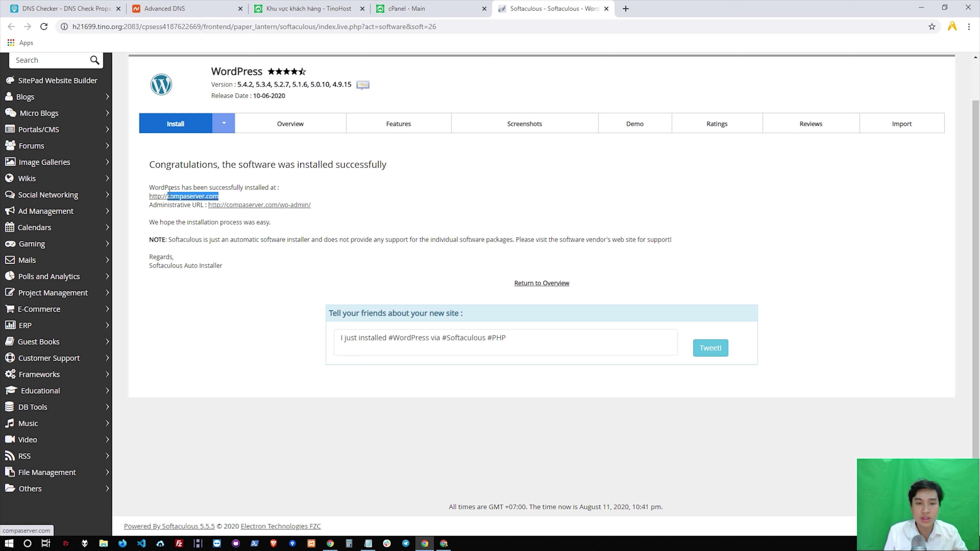
drag(169, 193, 148, 199)
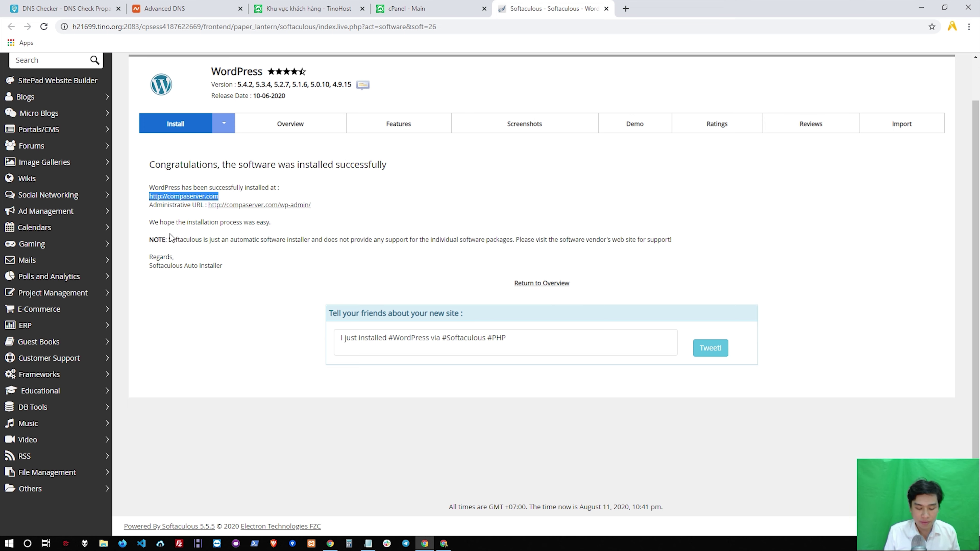
key(ctrl+c)
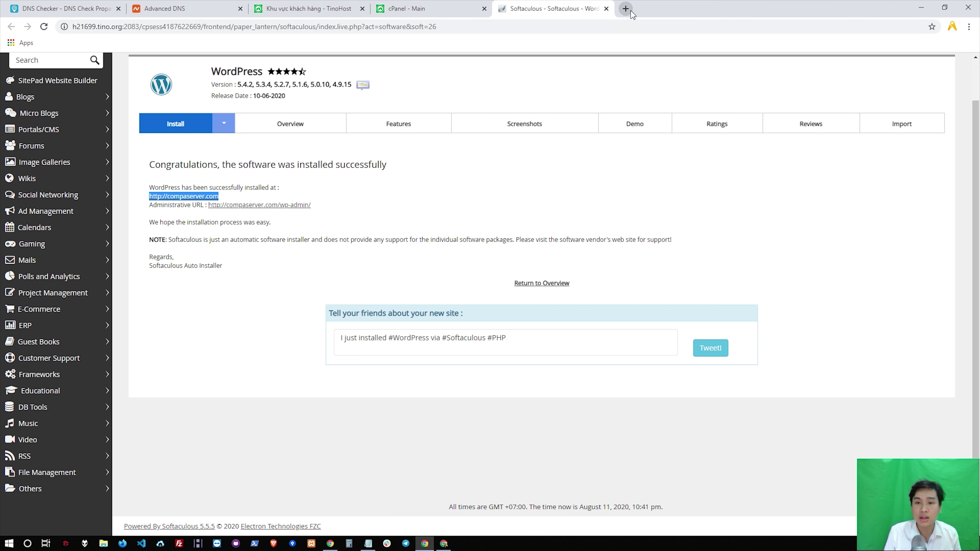
click(625, 9)
key(ctrl+v)
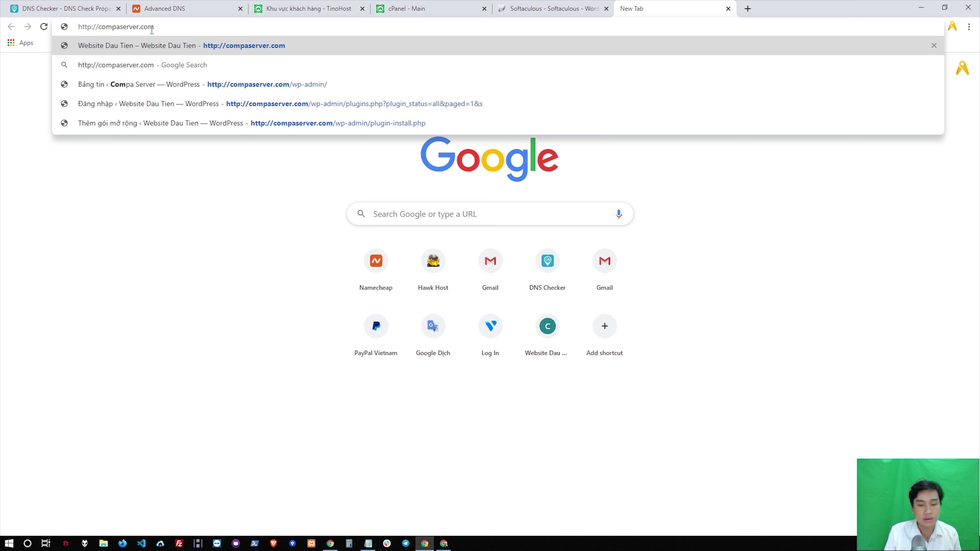
key(Return)
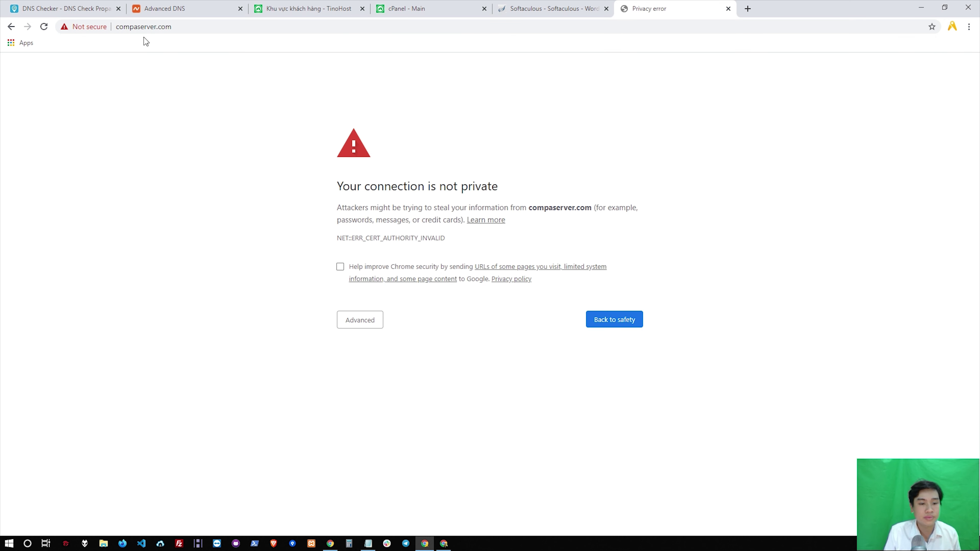
click(154, 27)
drag(139, 27, 82, 27)
key(BackSpace)
key(Return)
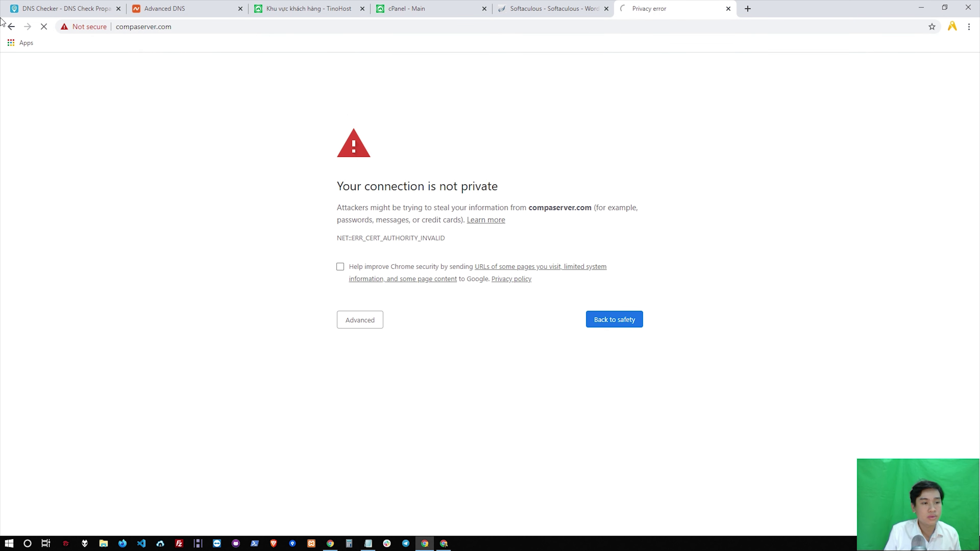
Close the privacy-error tab and reselect compaserver.com on the Softaculous success page.
click(182, 27)
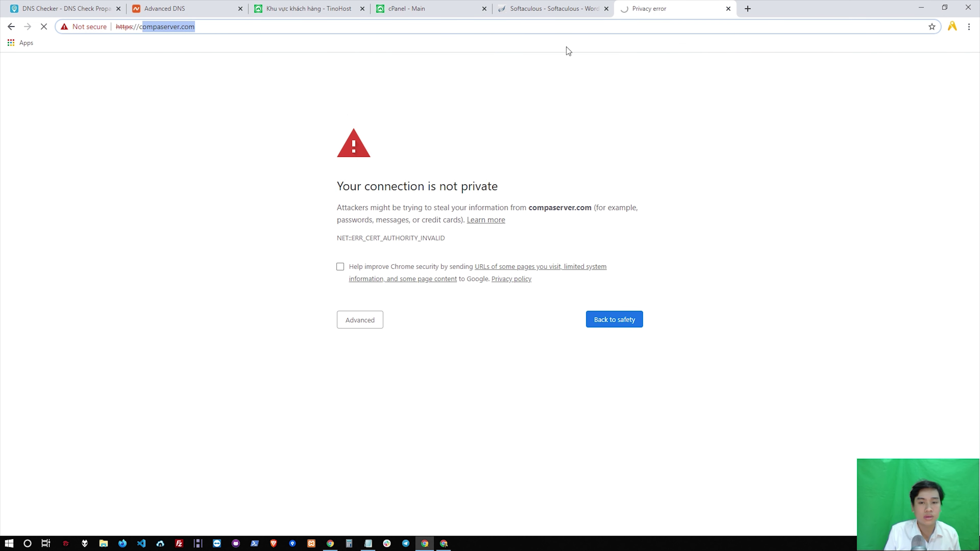
click(612, 7)
middle_click(618, 8)
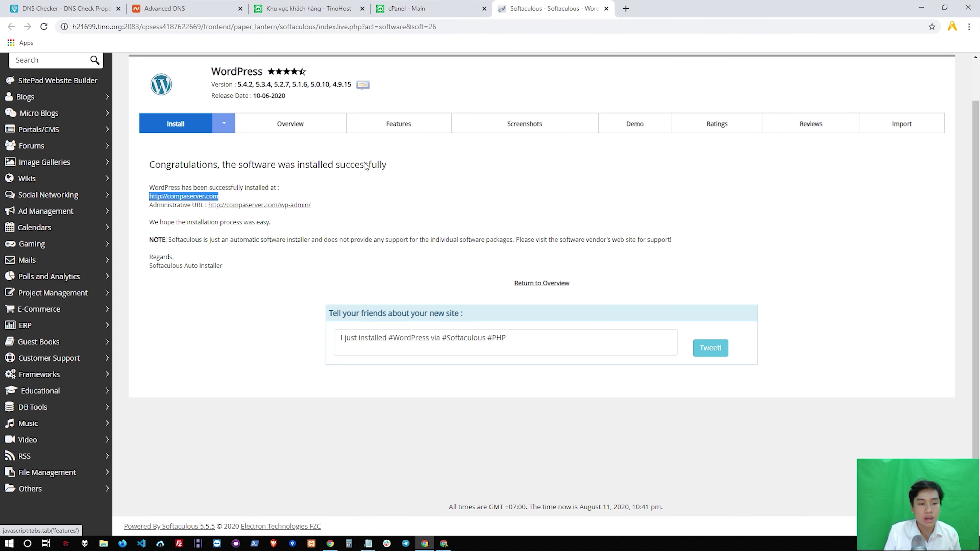
click(276, 182)
drag(218, 197, 167, 197)
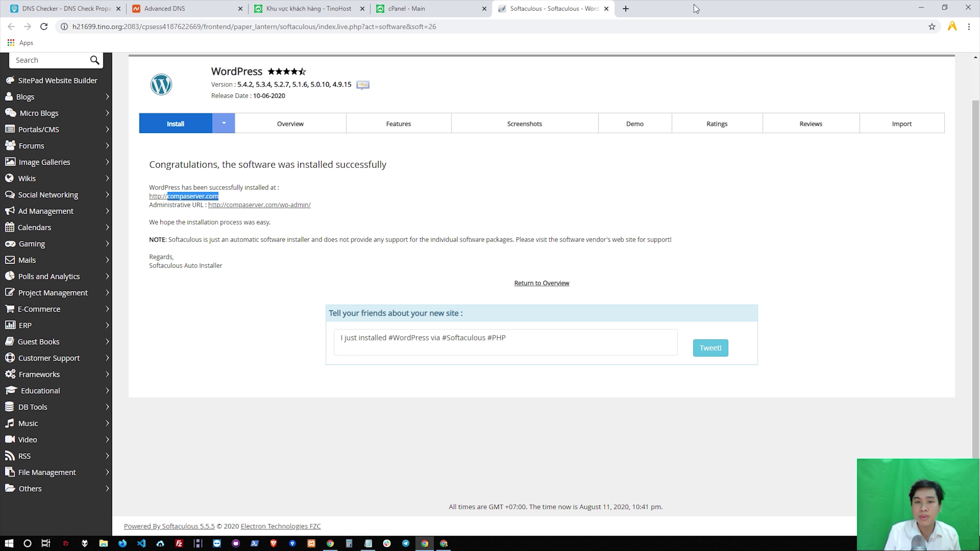
Add a 'Ctrl + Shift + N' line under the login notes, then open a Chrome incognito window.
click(367, 544)
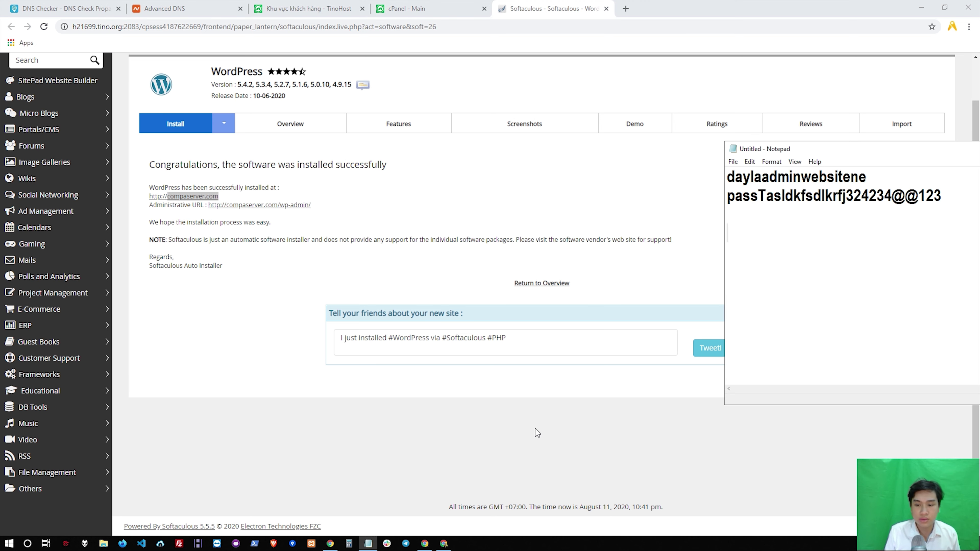
key(Return)
key(Return)
text(tr)
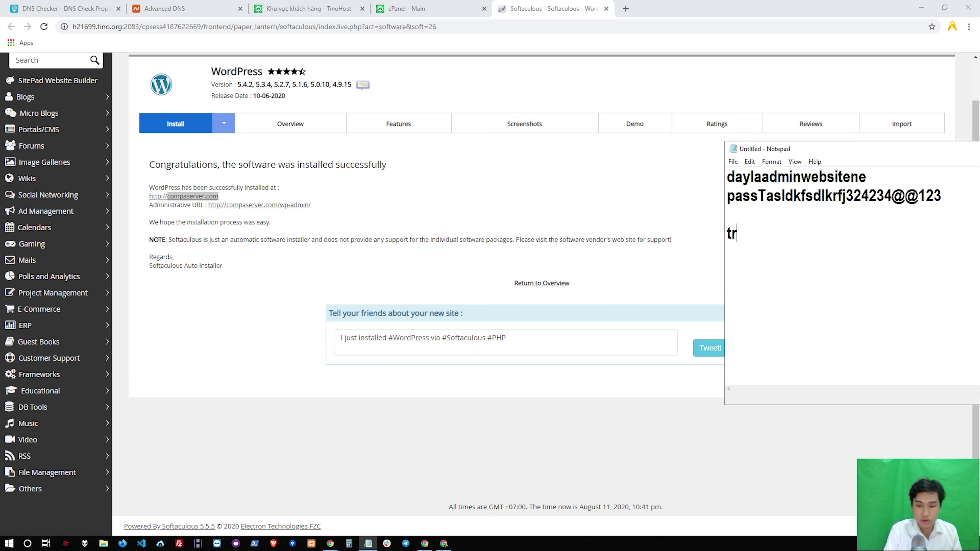
key(BackSpace)
key(BackSpace)
text(Ctr)
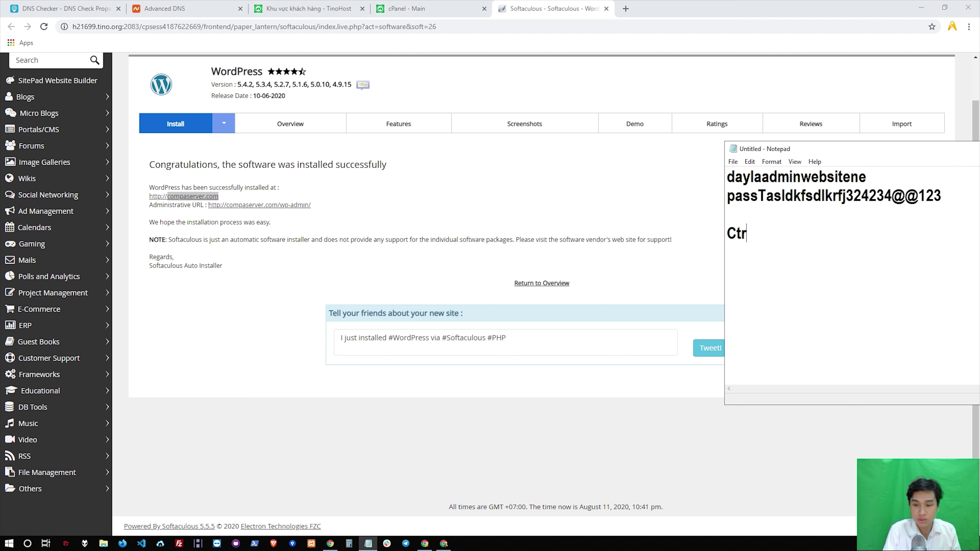
text(l + Shift + N)
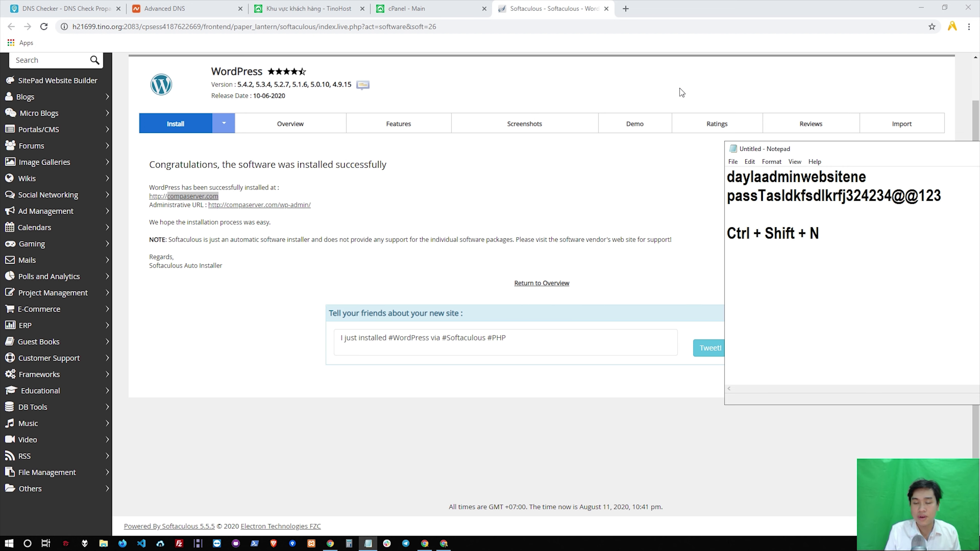
click(679, 88)
key(ctrl+shift+n)
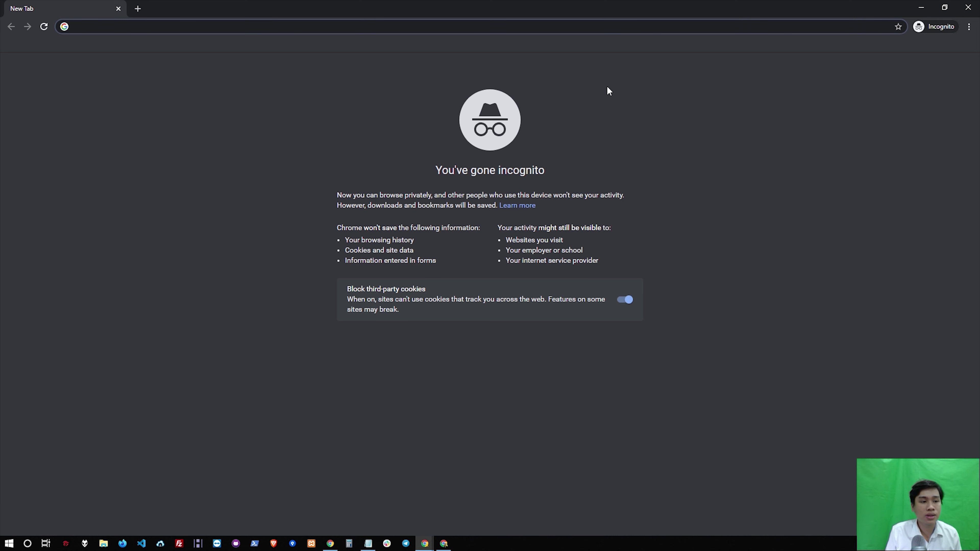
Load compaserver.com in the incognito window and scroll the 'Day la Website Dau Tien' homepage.
key(ctrl+v)
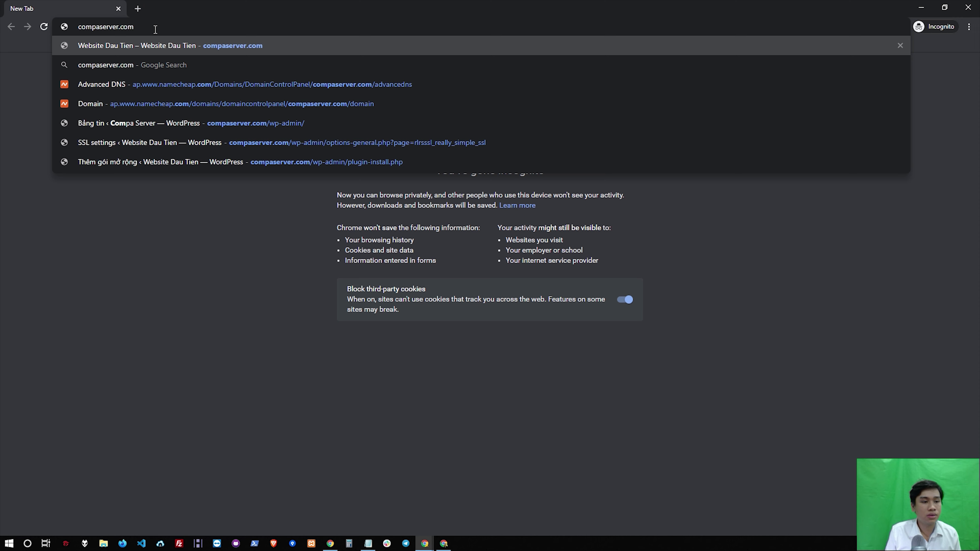
key(Return)
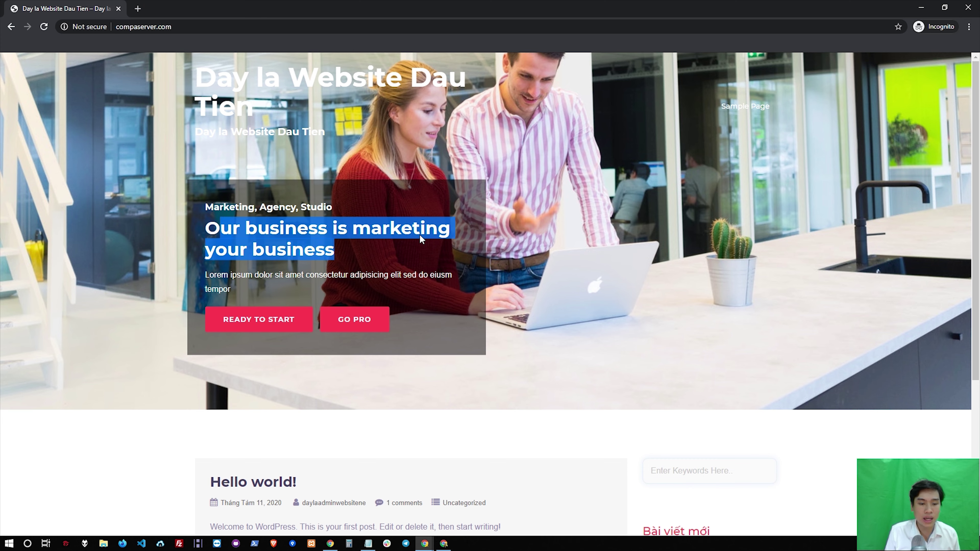
scroll(419, 233, down, 5)
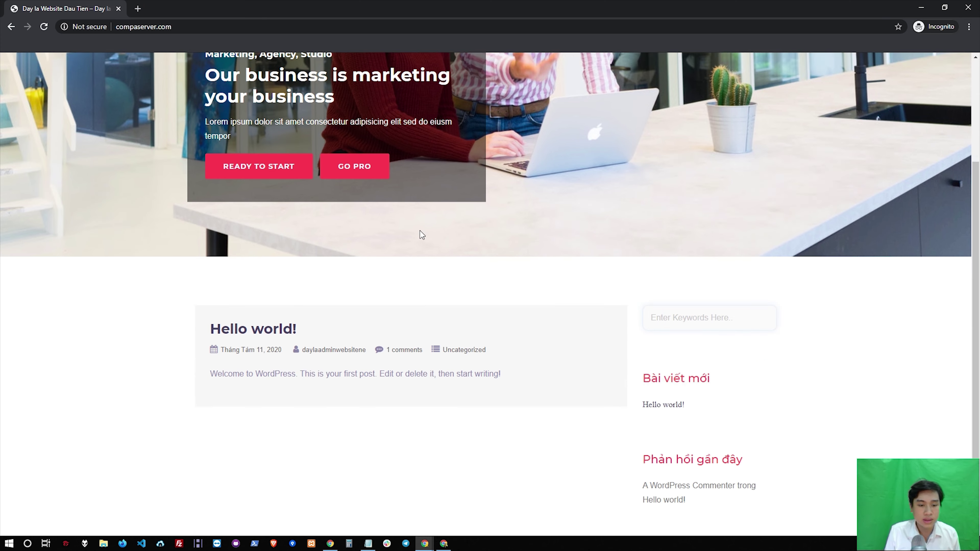
scroll(723, 334, up, 5)
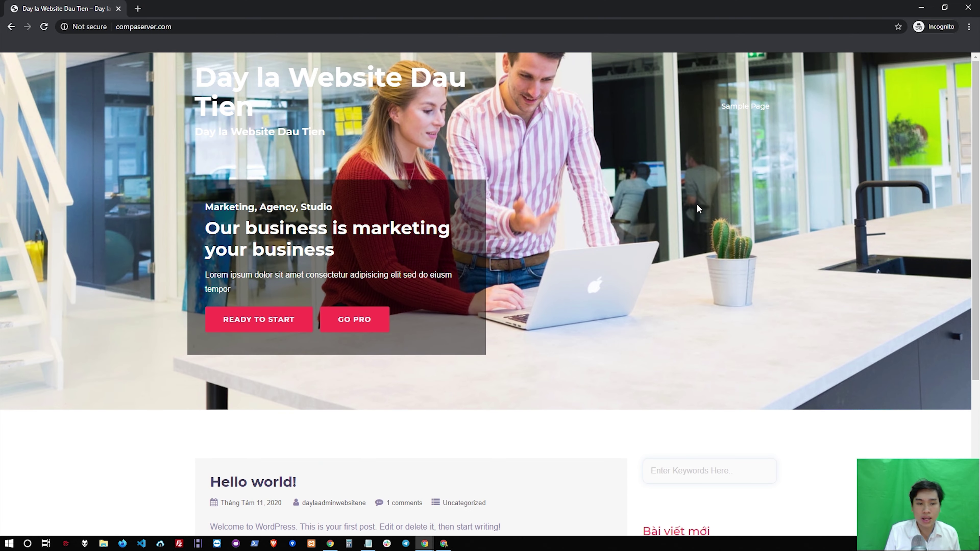
Inspect the site address, then switch to the Softaculous window and back.
click(115, 28)
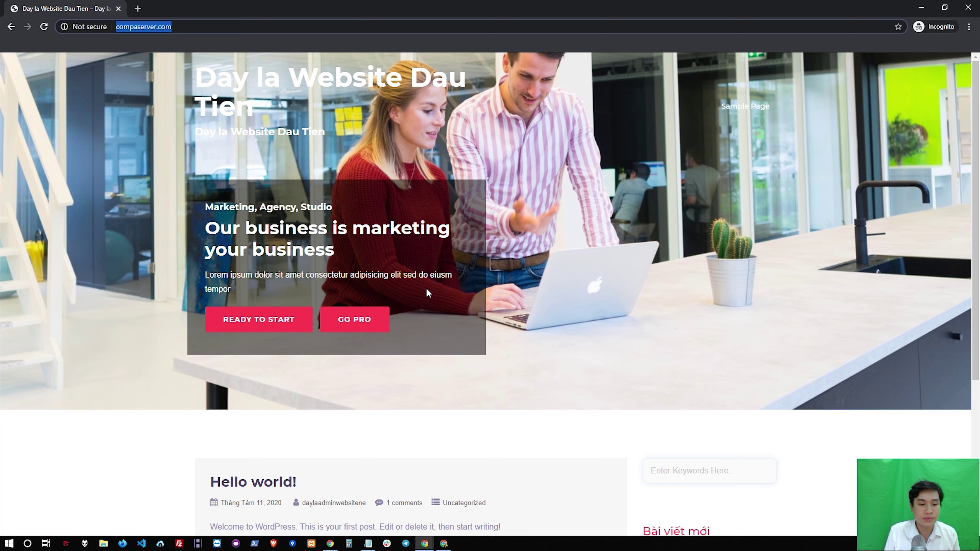
click(101, 170)
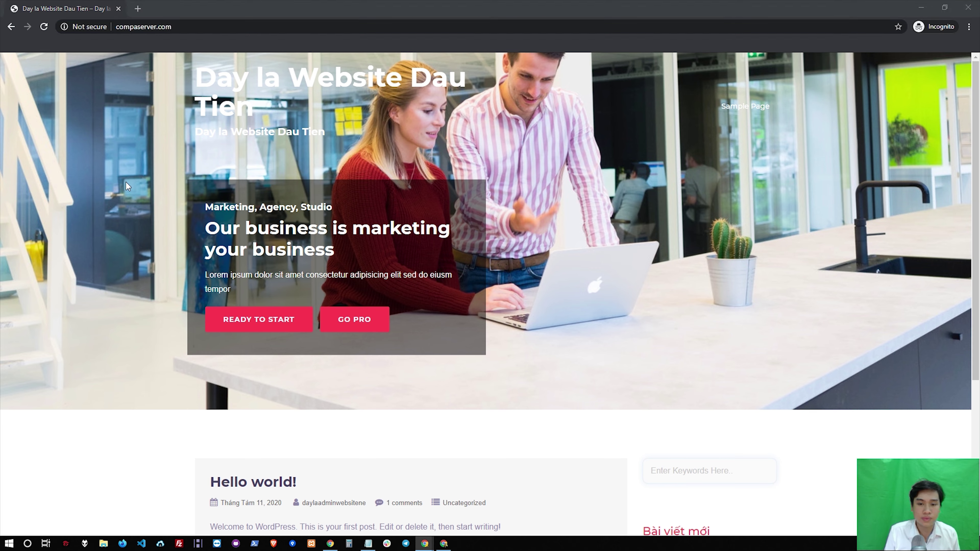
key(alt+Tab)
key(alt+Tab)
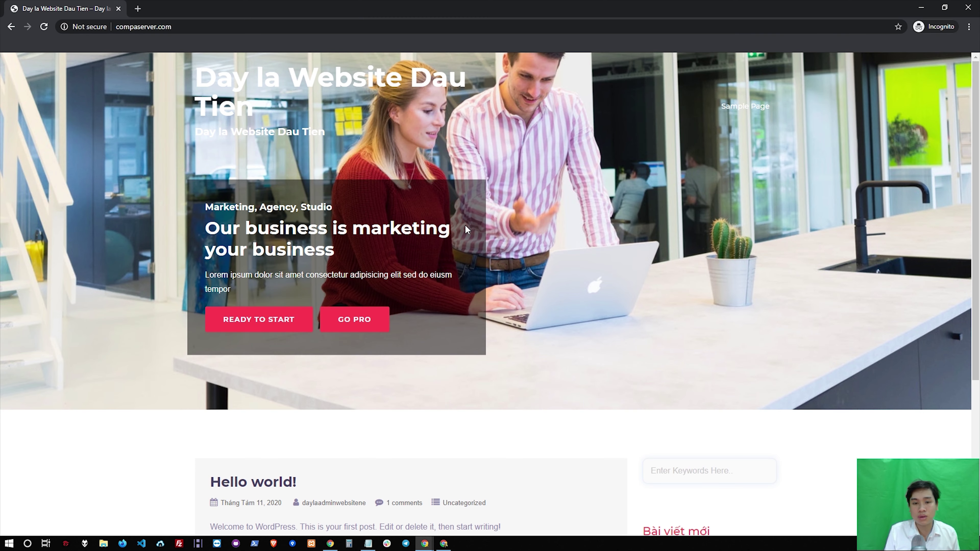
key(alt+Tab)
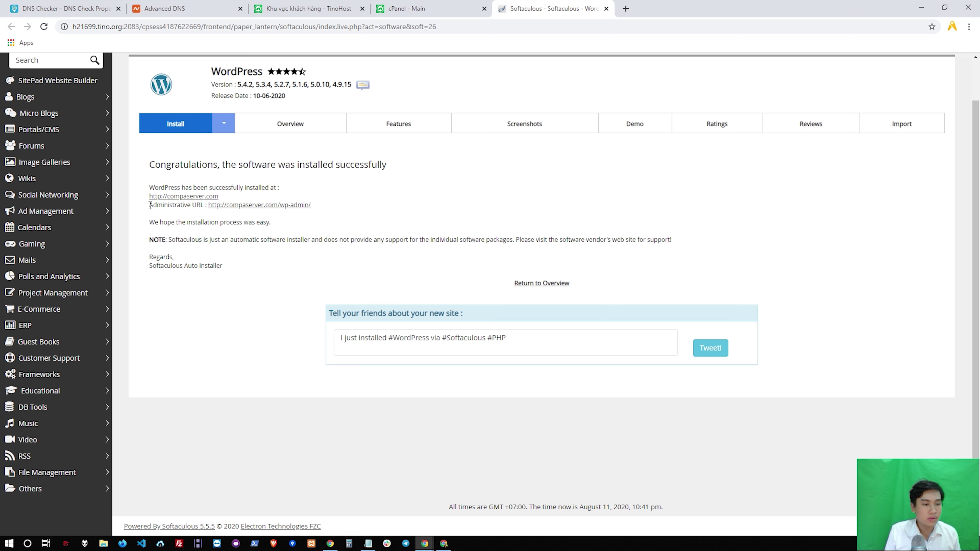
Copy the Administrative wp-admin URL and load it in a new incognito tab.
drag(150, 208, 202, 205)
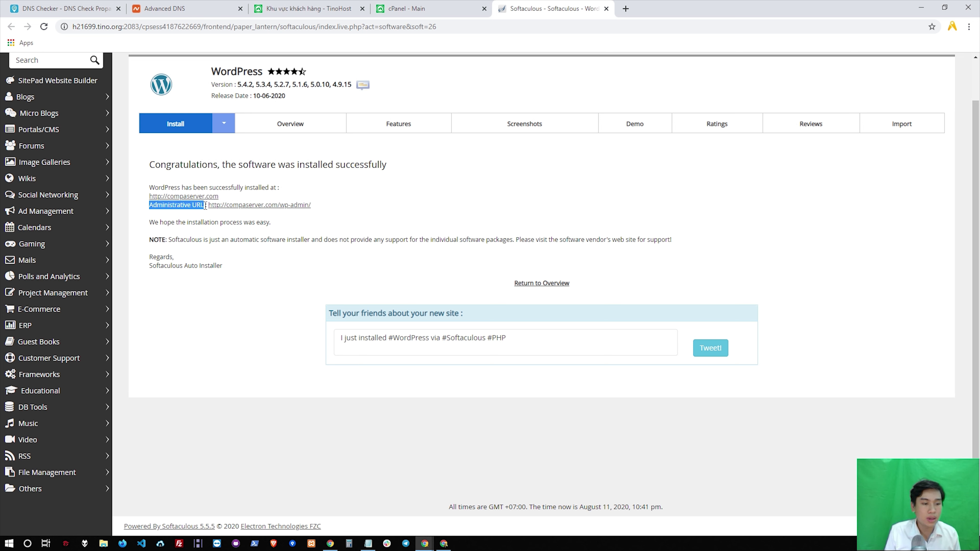
click(247, 221)
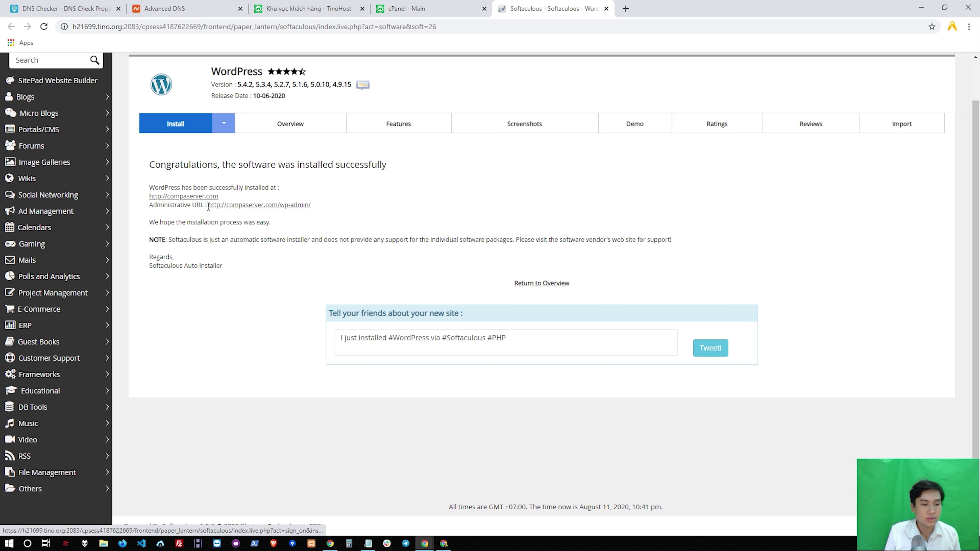
drag(313, 206, 209, 207)
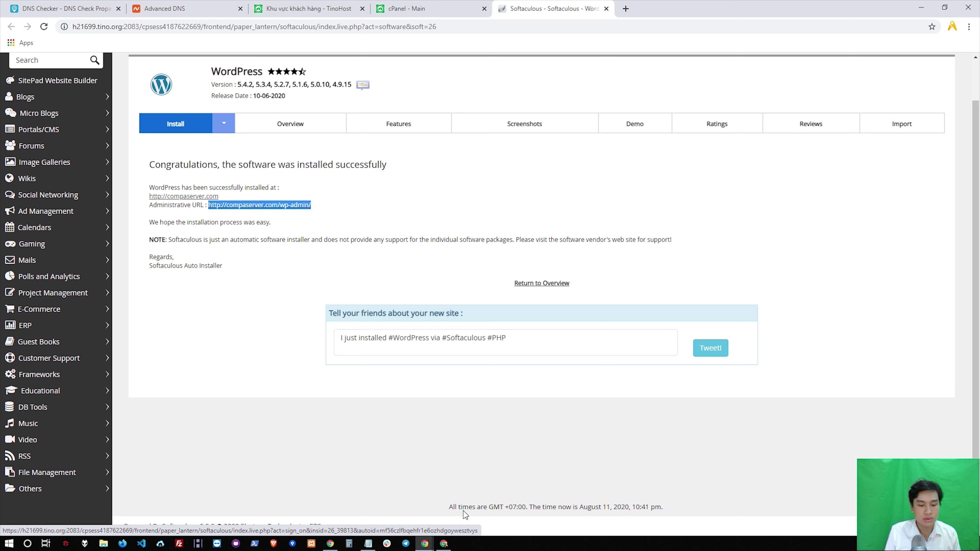
click(425, 543)
click(474, 515)
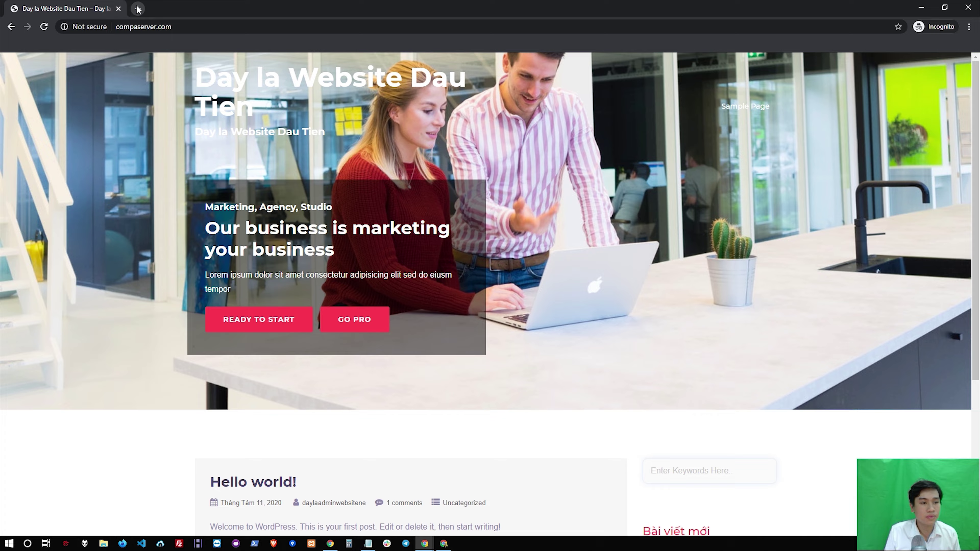
click(138, 8)
right_click(163, 26)
click(196, 112)
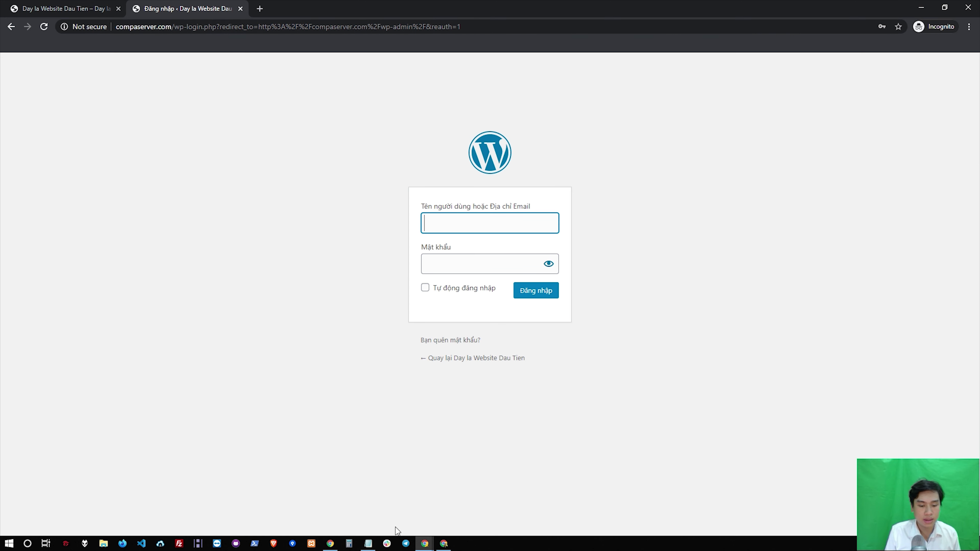
Copy the admin username from the notes into the login form's username field.
click(368, 544)
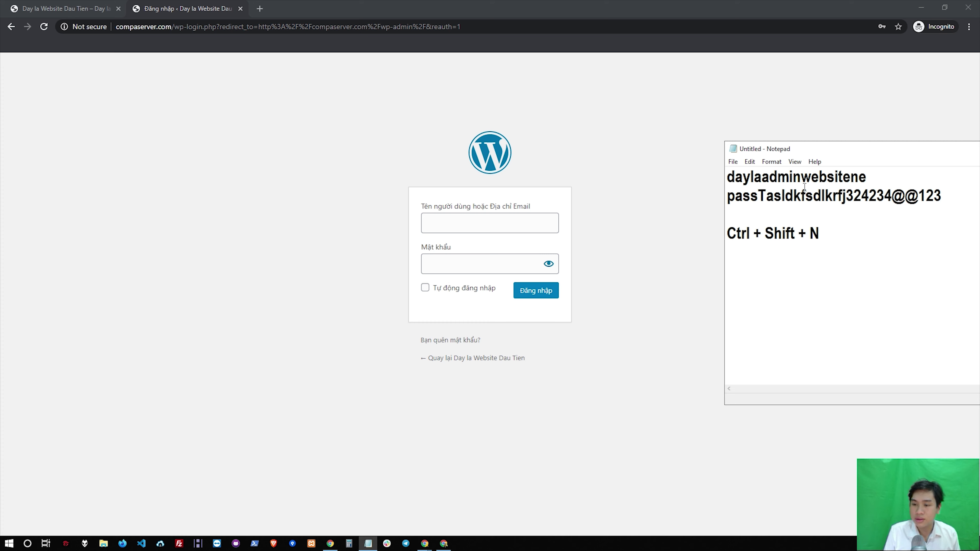
drag(725, 177, 869, 180)
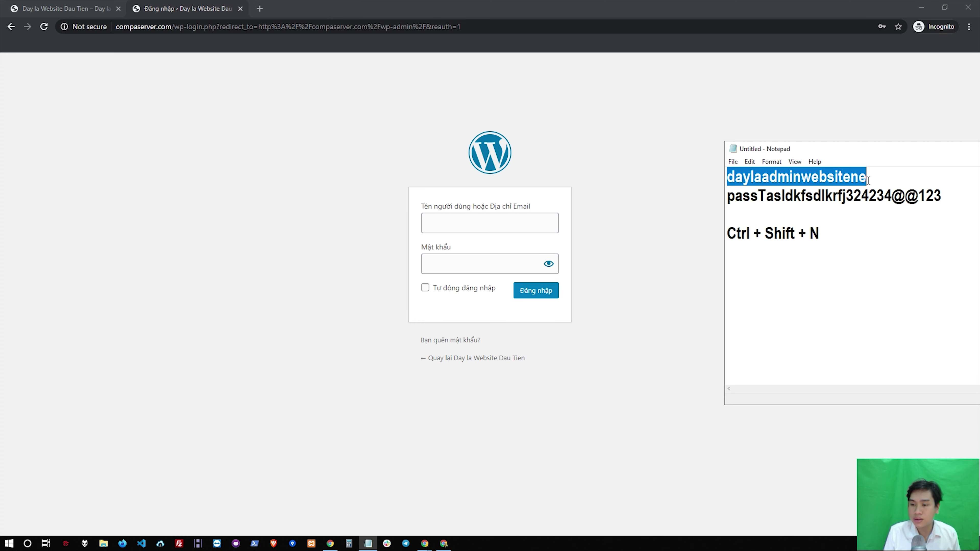
right_click(839, 176)
click(851, 208)
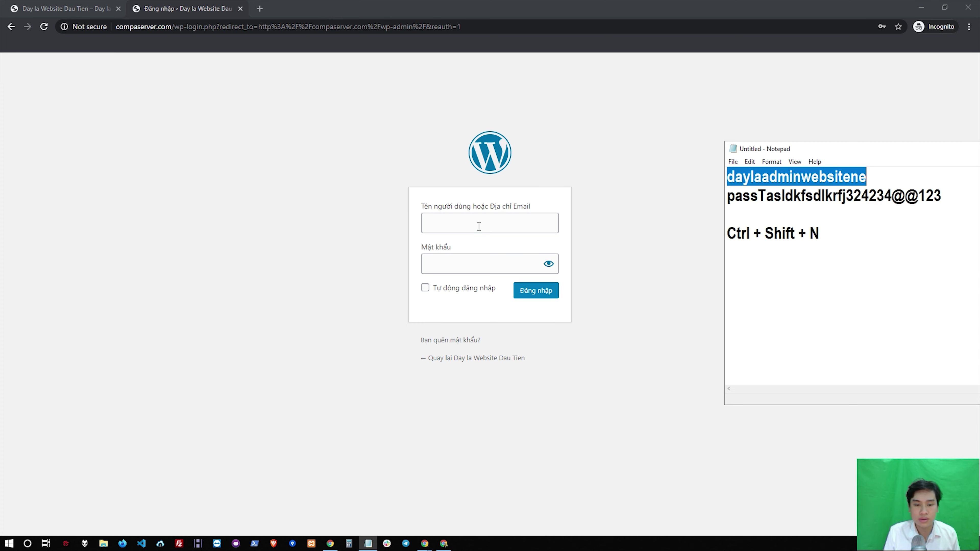
click(479, 227)
key(ctrl+v)
key(Tab)
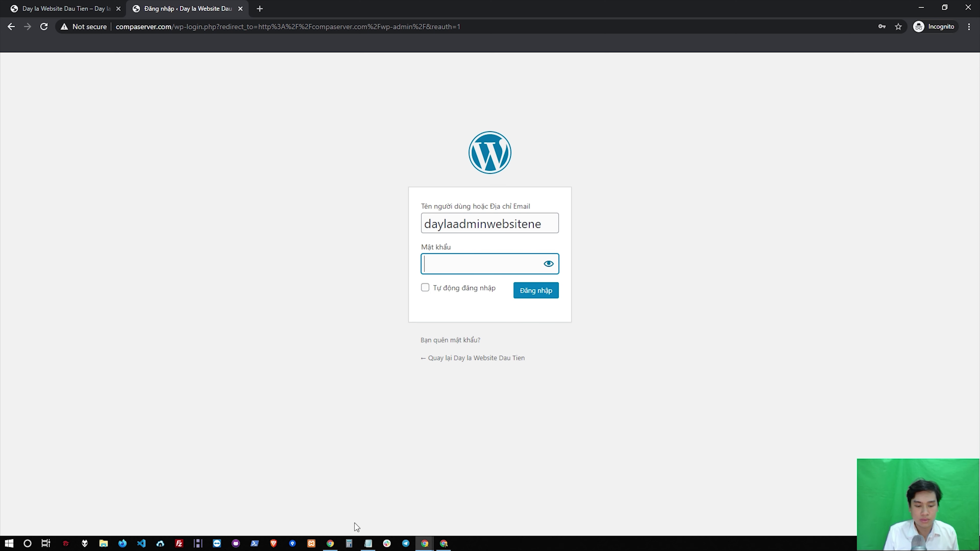
Copy the admin password from the notes into the password field and log in.
click(367, 544)
click(760, 198)
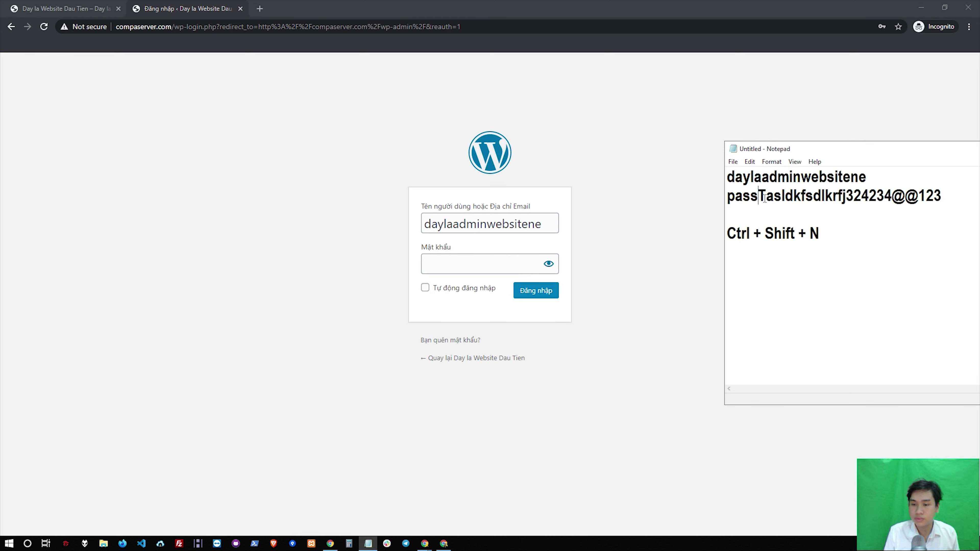
drag(727, 196, 941, 196)
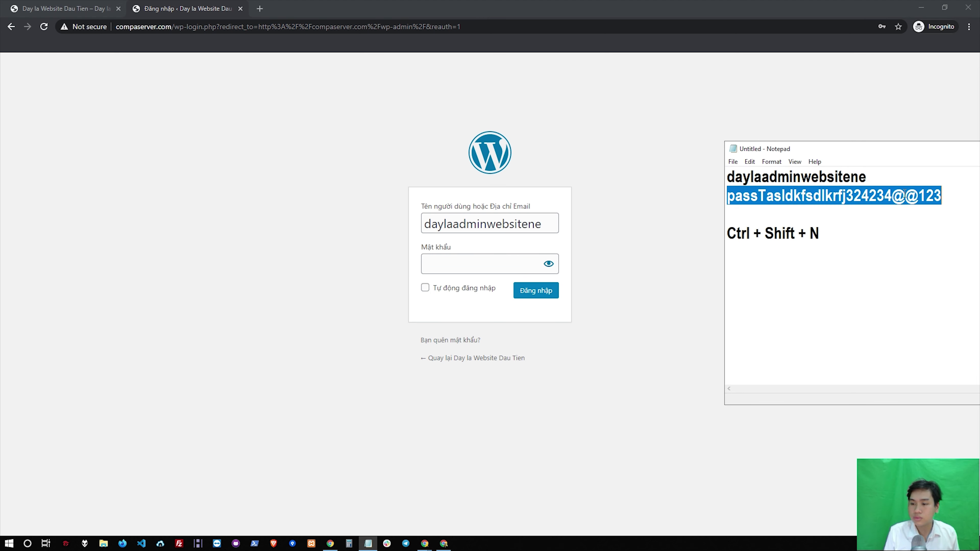
right_click(901, 194)
click(912, 226)
click(486, 264)
key(ctrl+v)
click(541, 298)
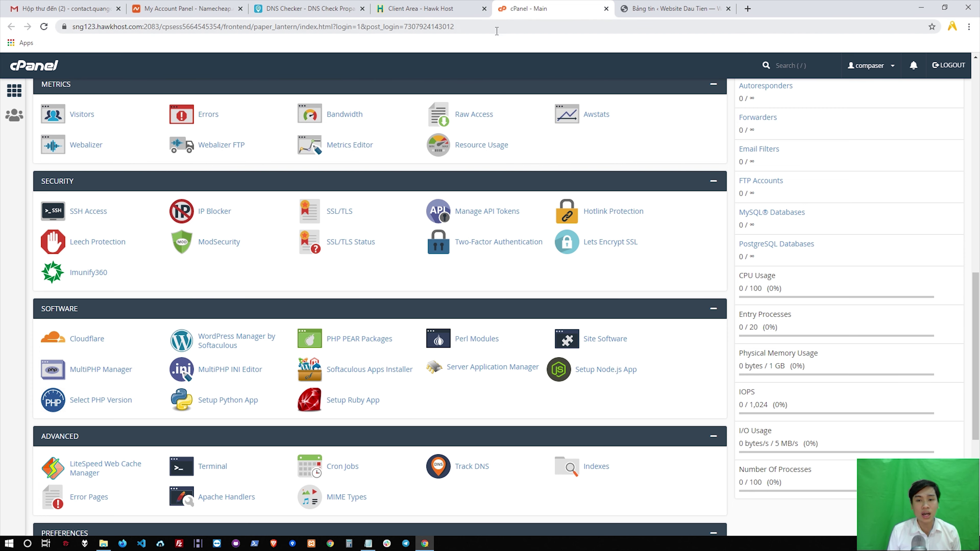
Check the connection security details of the WordPress dashboard page.
click(657, 6)
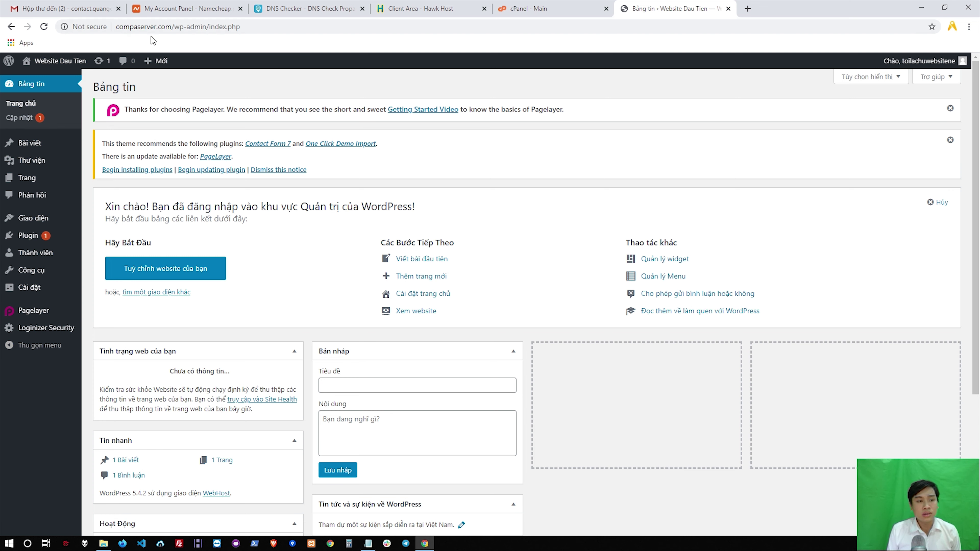
click(86, 29)
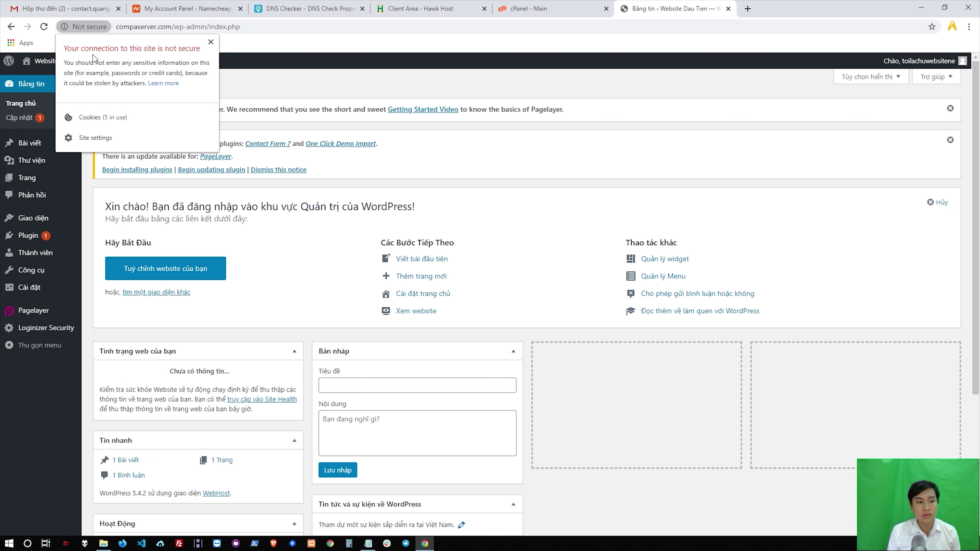
click(211, 42)
Check the cPanel page's connection security info and review its home page for compaserver.com.
click(443, 5)
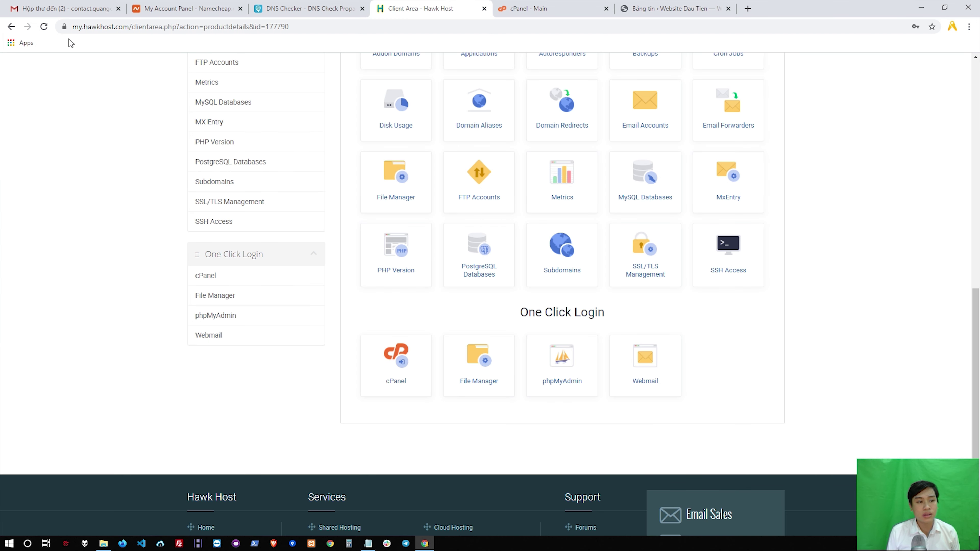
click(543, 8)
click(64, 26)
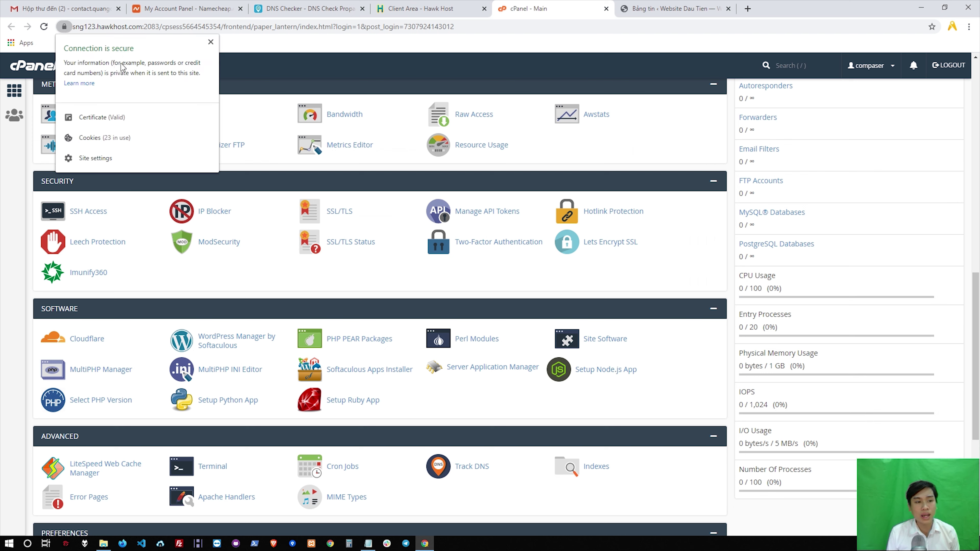
click(282, 68)
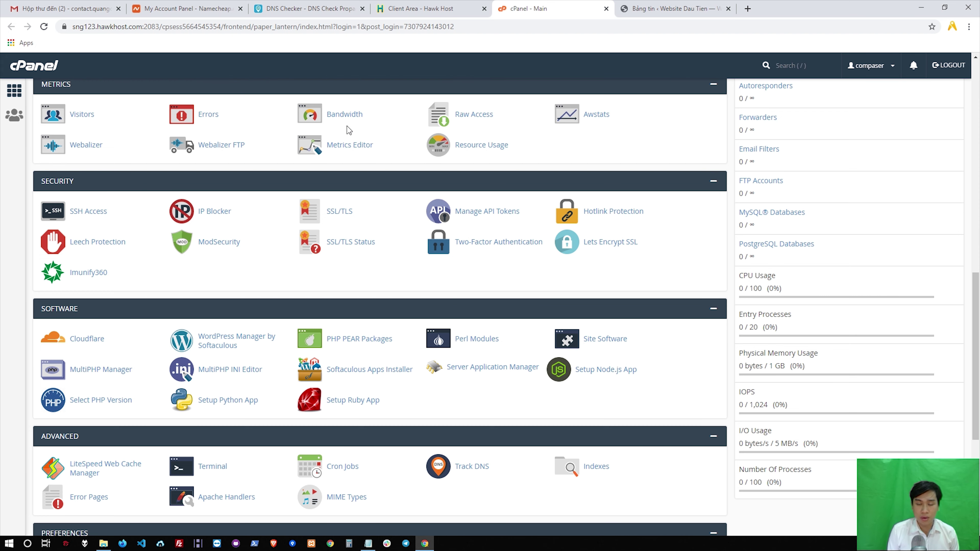
scroll(346, 147, down, 2)
scroll(348, 148, up, 9)
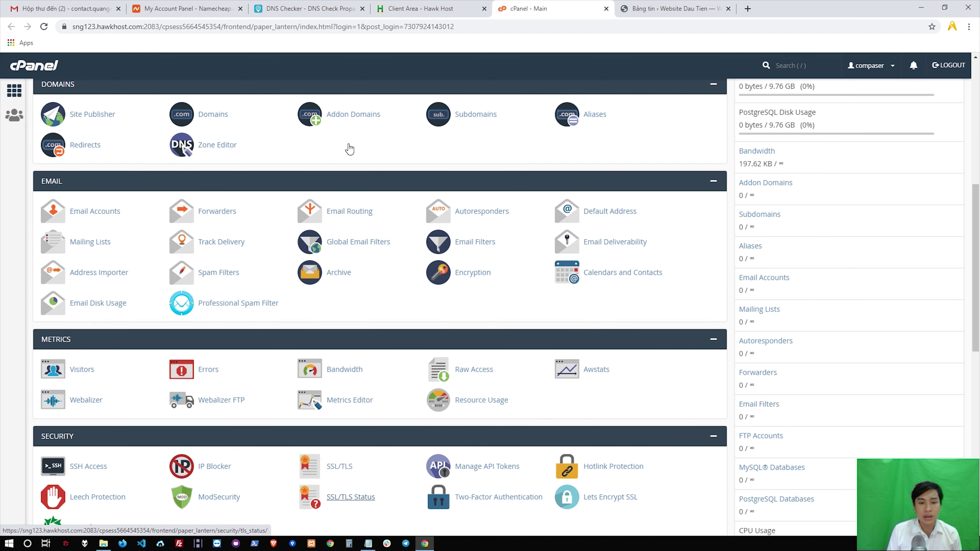
scroll(349, 148, up, 5)
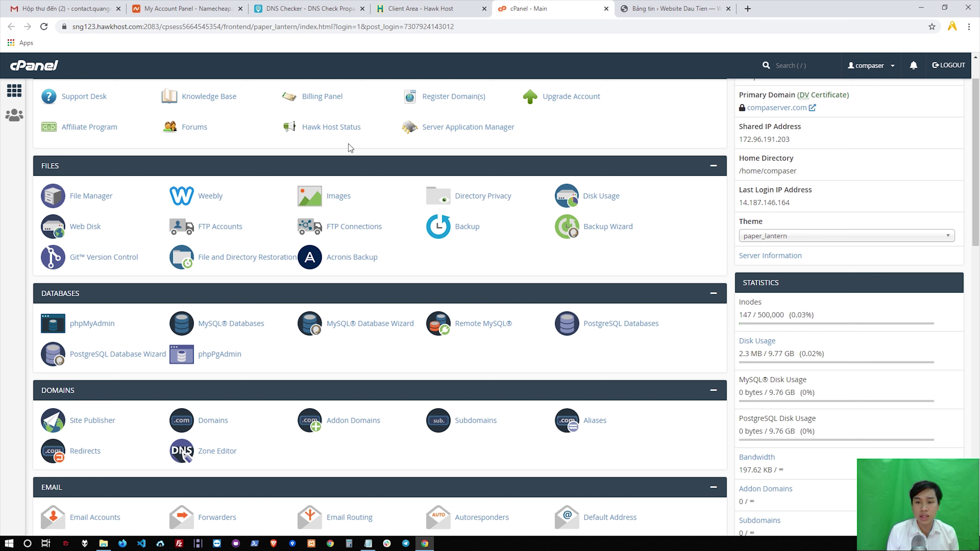
scroll(398, 147, up, 1)
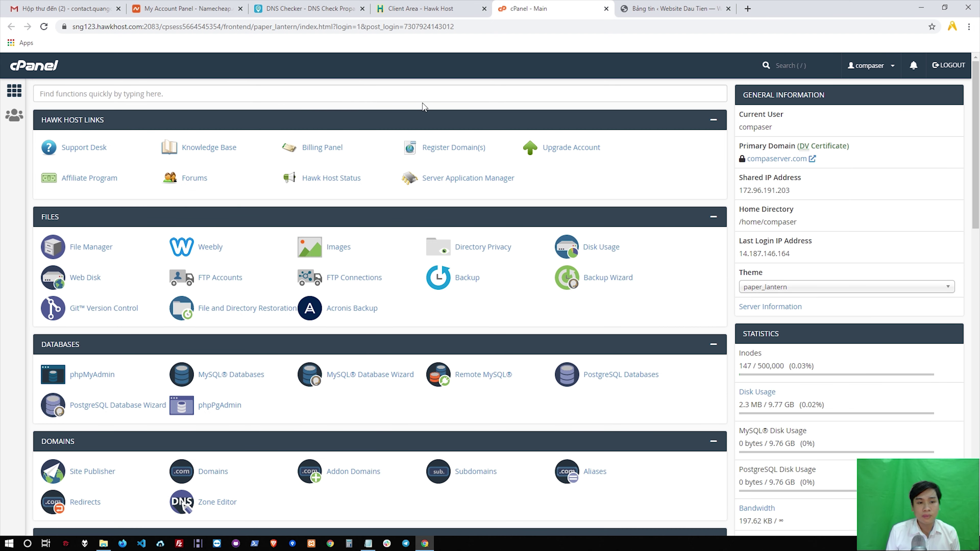
Run a DNS propagation check for compaserver.com and copy the resolved IP 172.96.191.203.
click(300, 8)
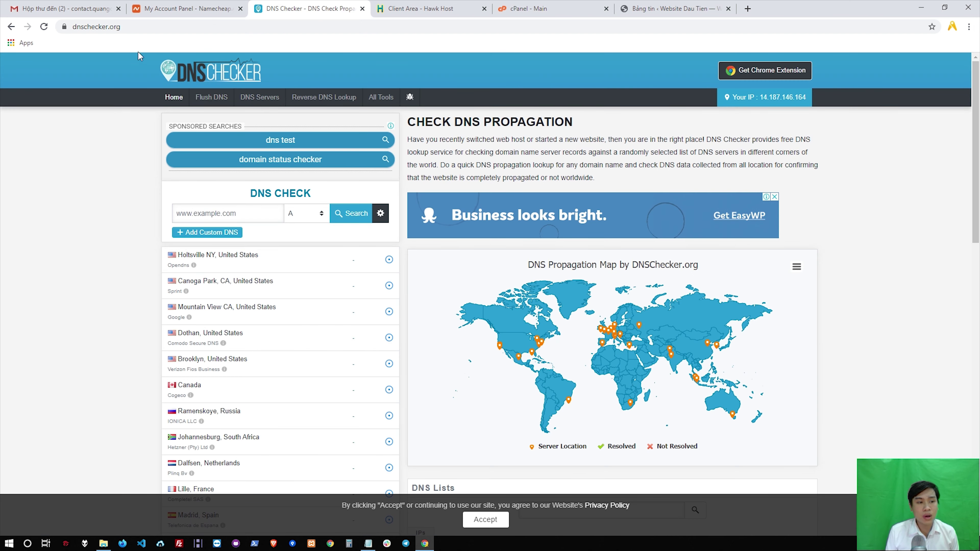
click(86, 32)
click(85, 32)
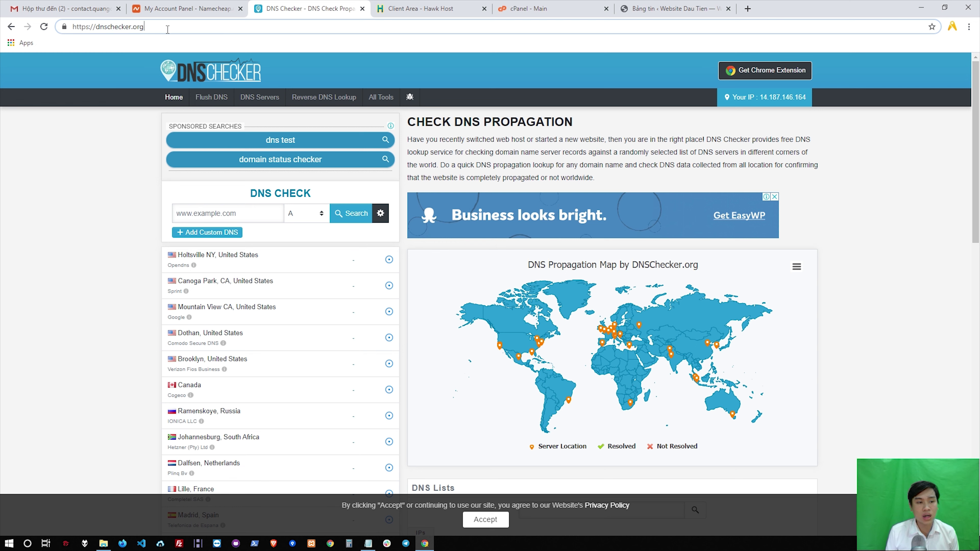
click(232, 213)
click(216, 234)
click(351, 213)
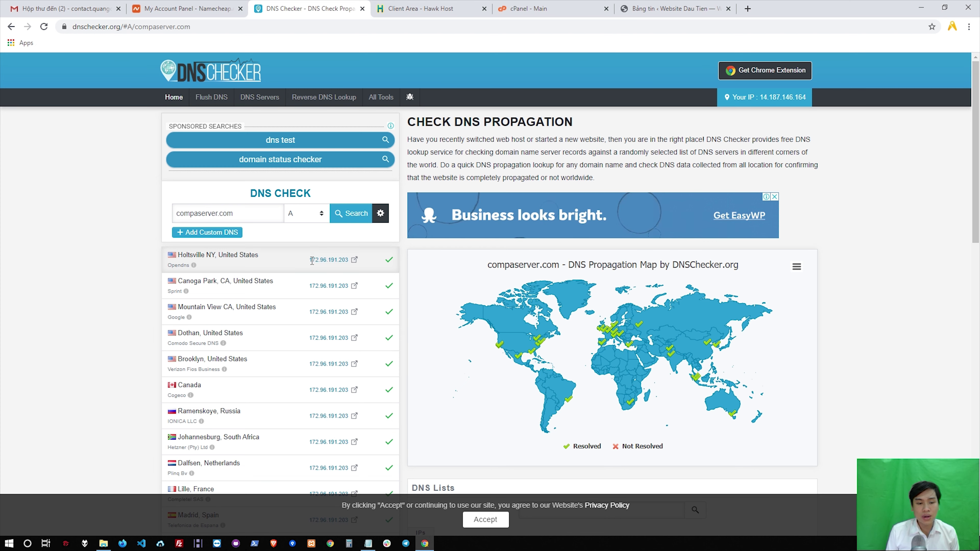
drag(310, 260, 351, 266)
Search cPanel's home page for 172.96.191.203 to confirm it matches the shared IP.
click(541, 8)
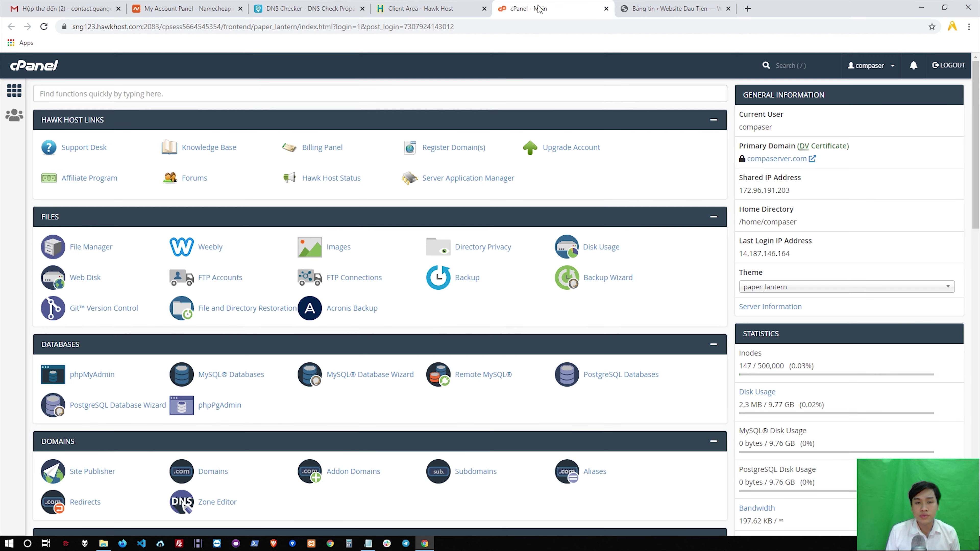
key(ctrl+f)
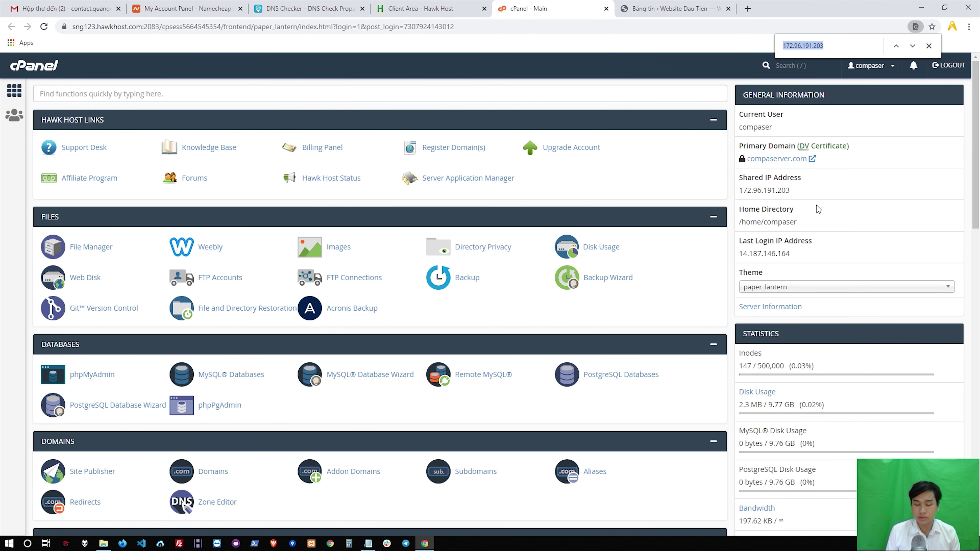
key(ctrl+v)
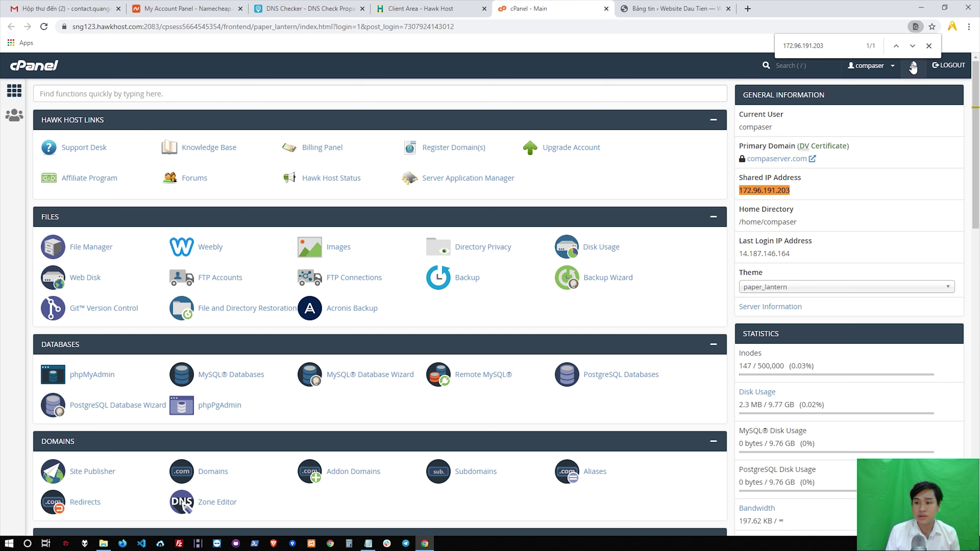
click(929, 47)
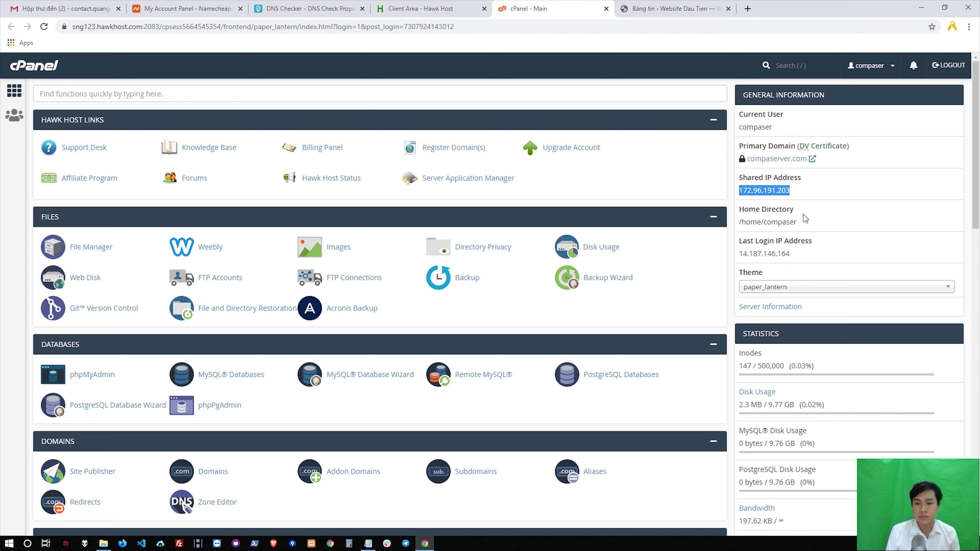
Open cPanel's SSL/TLS Status page in a new tab.
scroll(382, 214, down, 2)
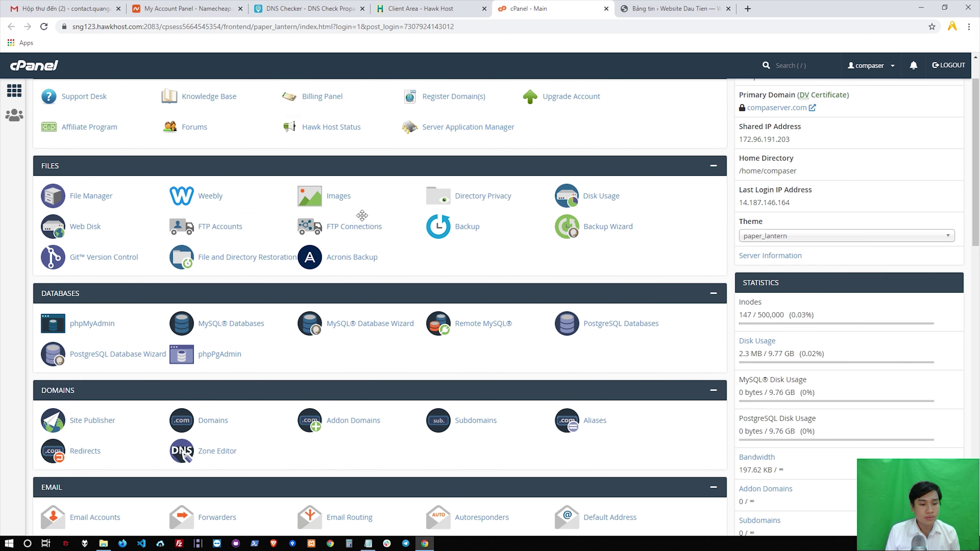
scroll(367, 212, down, 1)
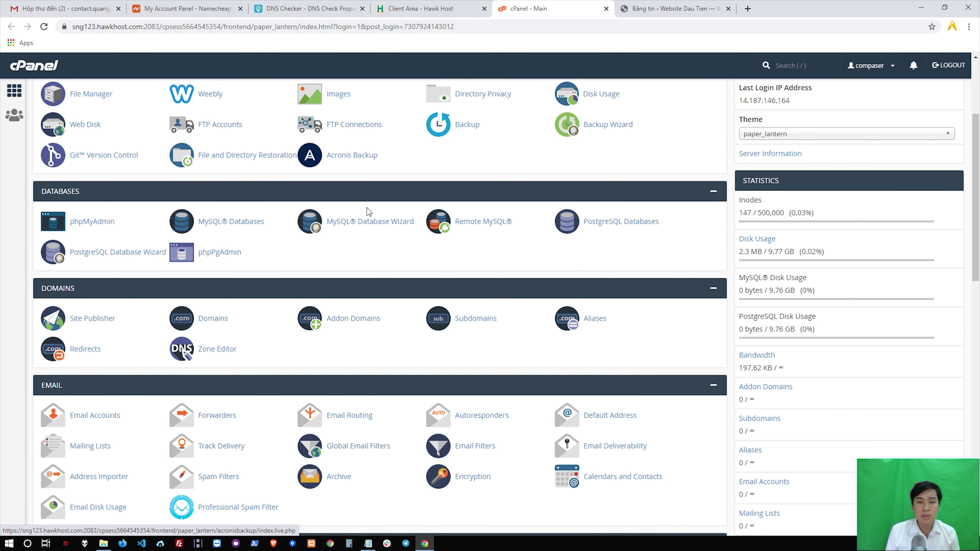
scroll(367, 206, down, 3)
scroll(367, 207, down, 4)
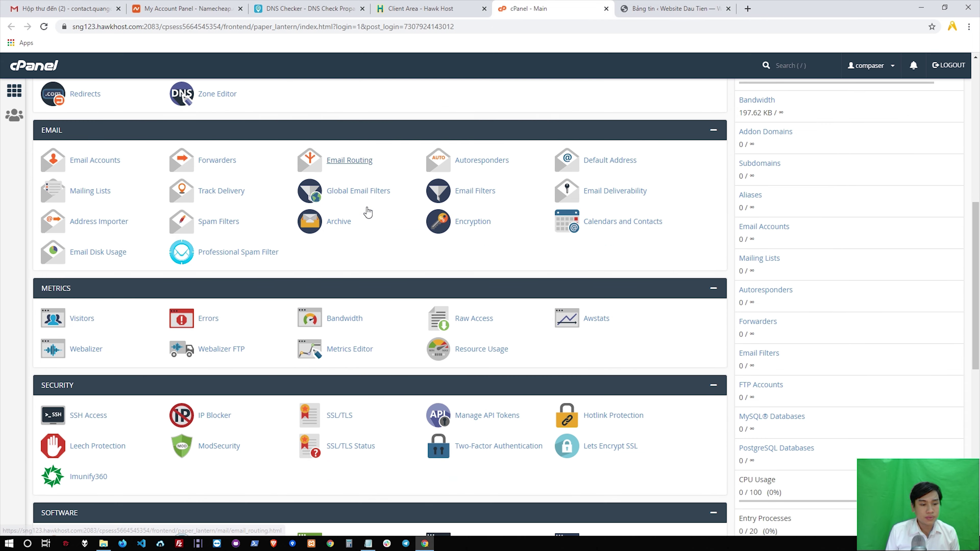
scroll(368, 211, down, 2)
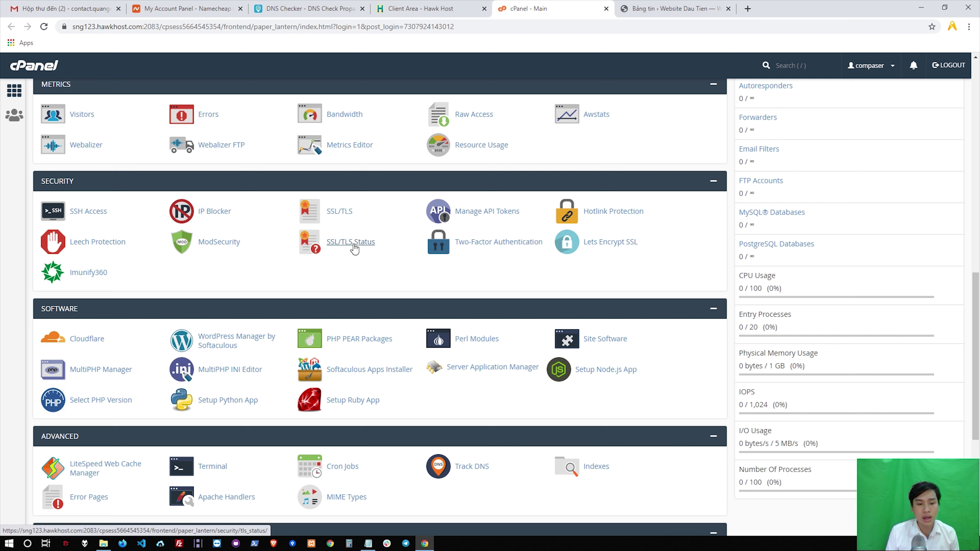
ctrl+click(355, 249)
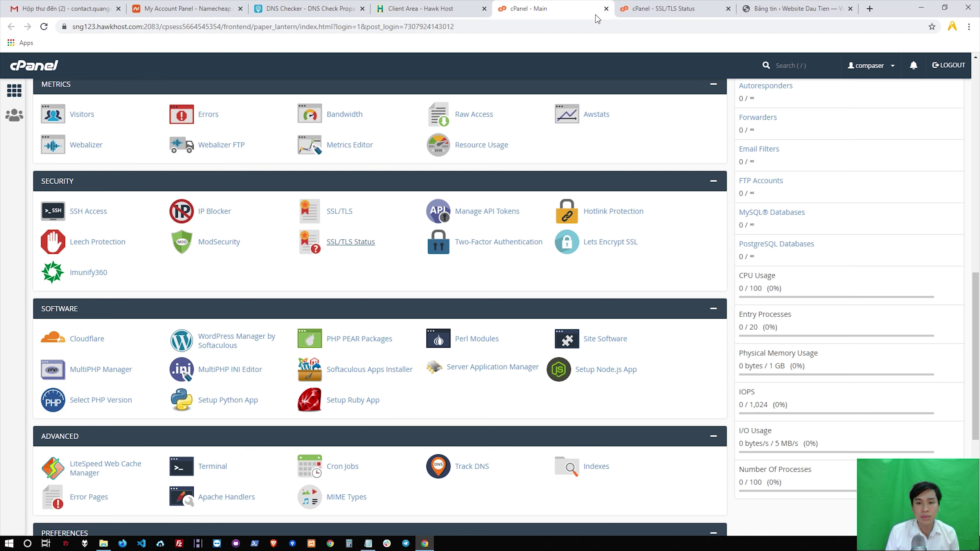
click(647, 6)
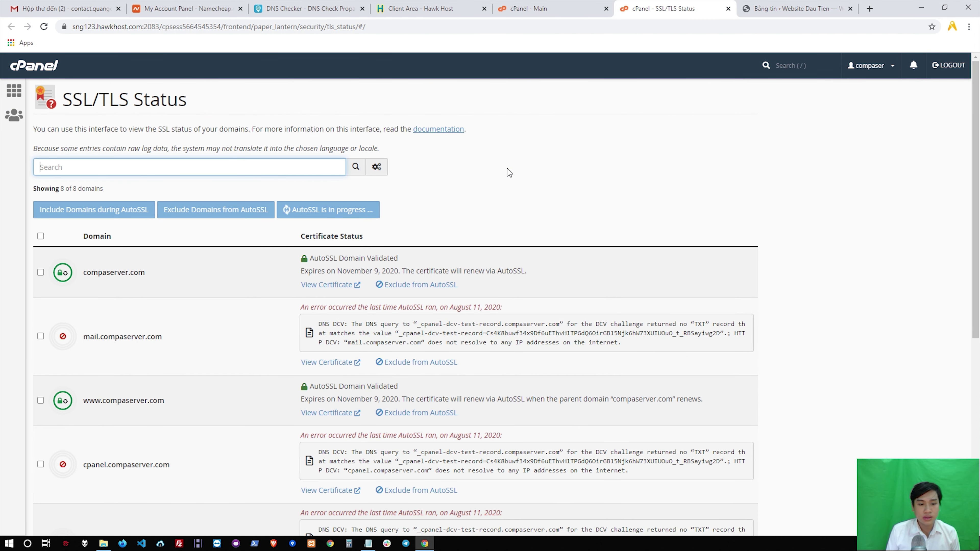
click(41, 272)
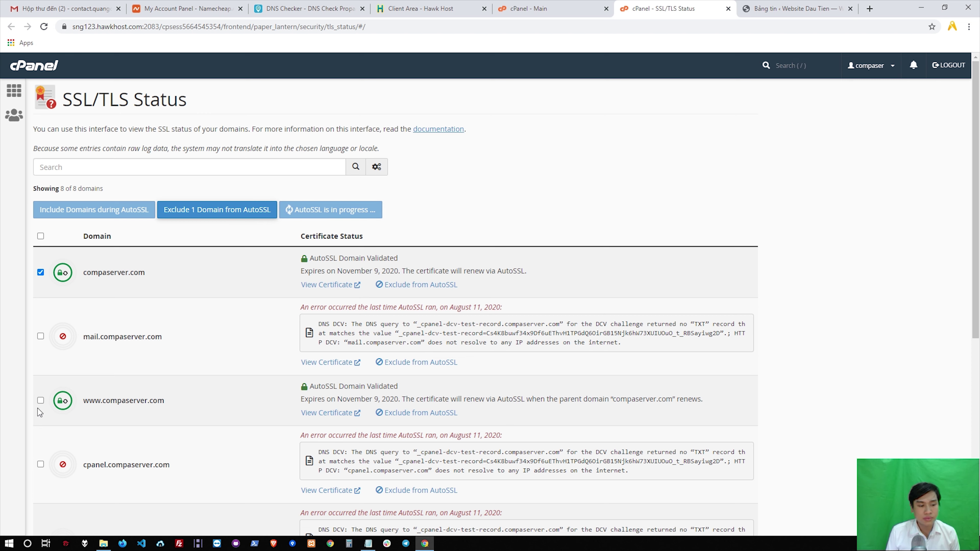
click(40, 400)
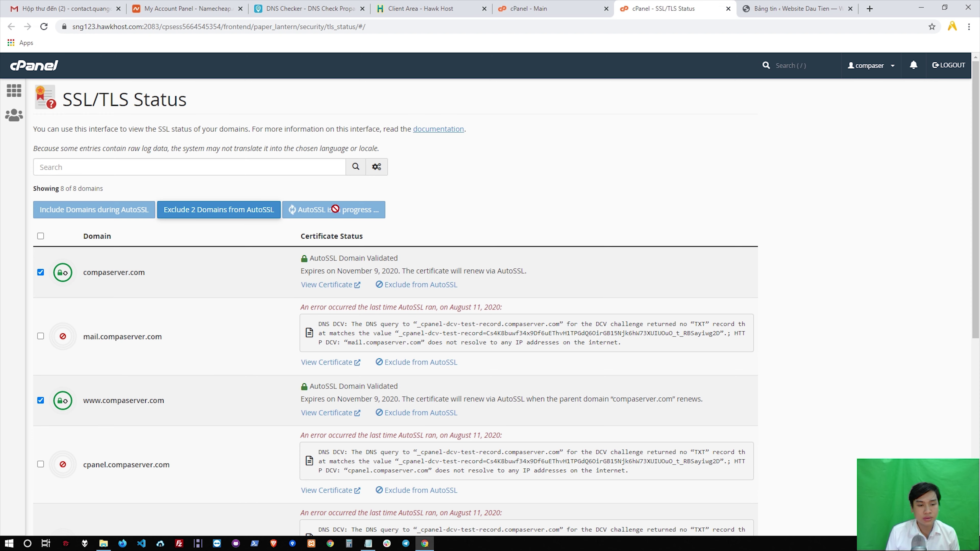
click(41, 402)
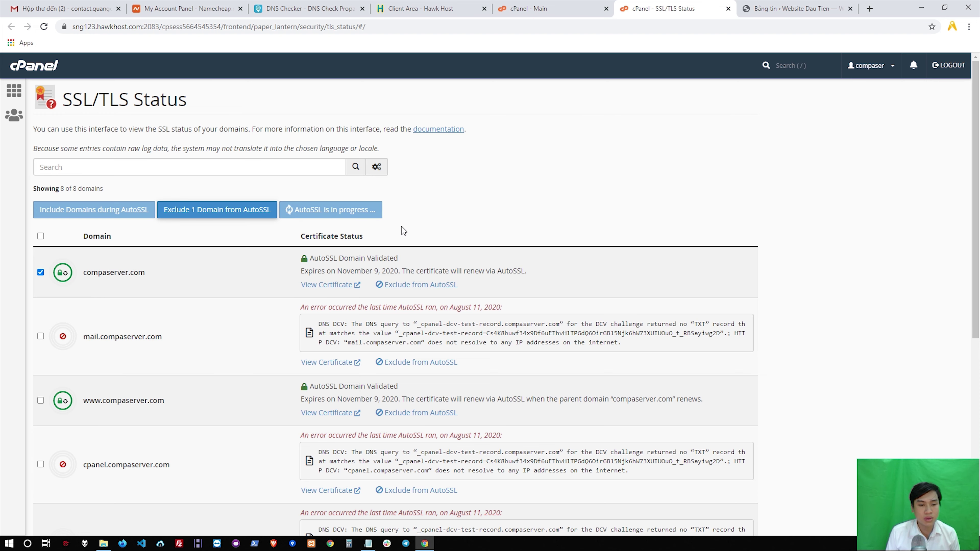
scroll(460, 196, down, 8)
scroll(460, 196, up, 8)
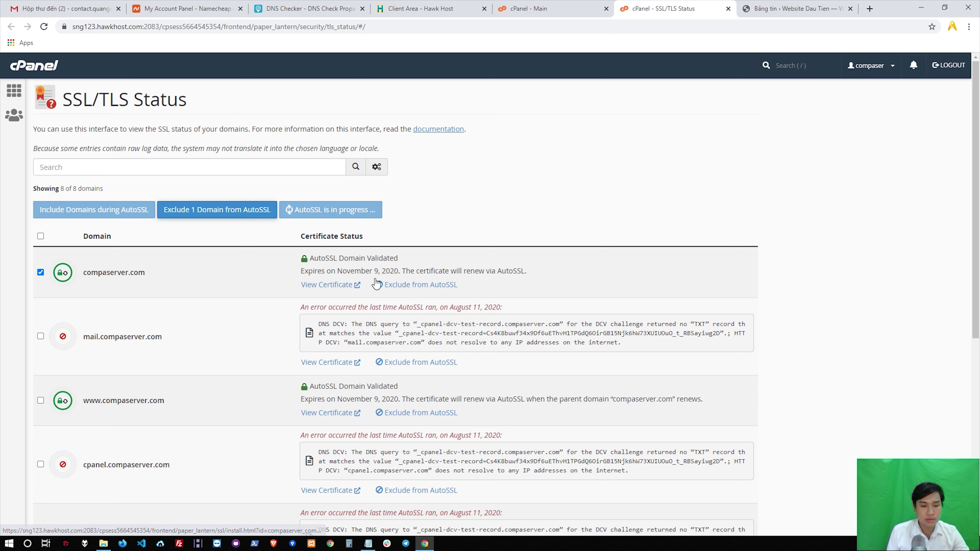
Open the certificate install page for compaserver.com from the SSL/TLS Status list.
ctrl+click(332, 285)
click(690, 8)
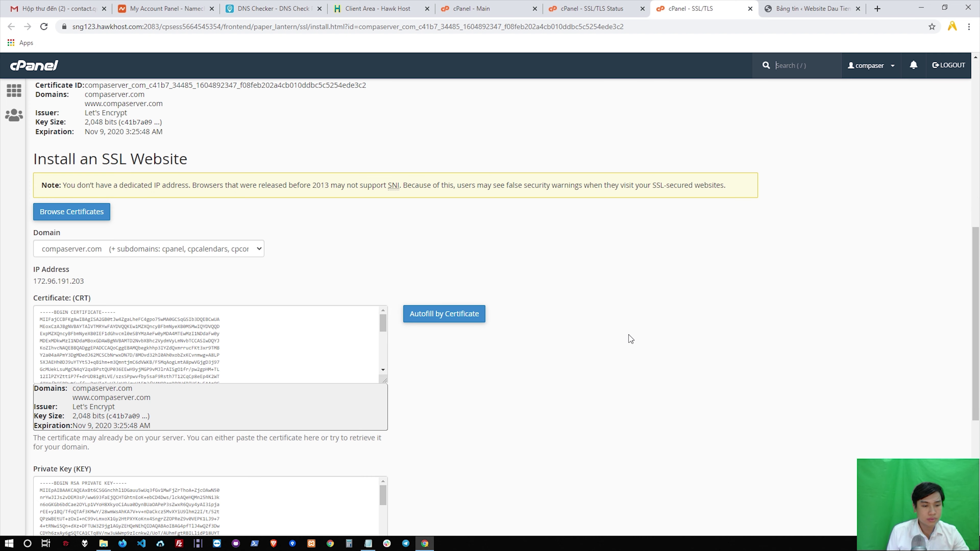
scroll(629, 338, down, 5)
scroll(628, 345, up, 4)
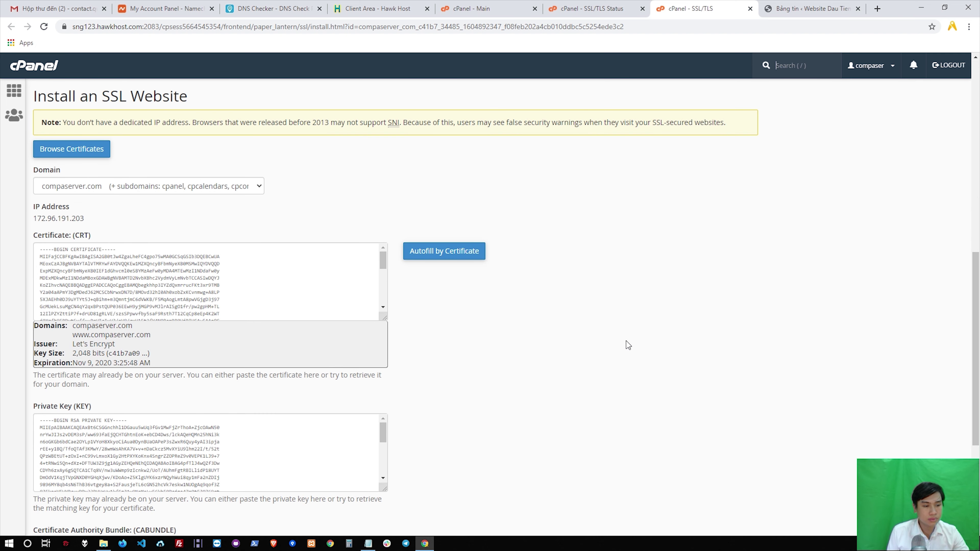
click(596, 7)
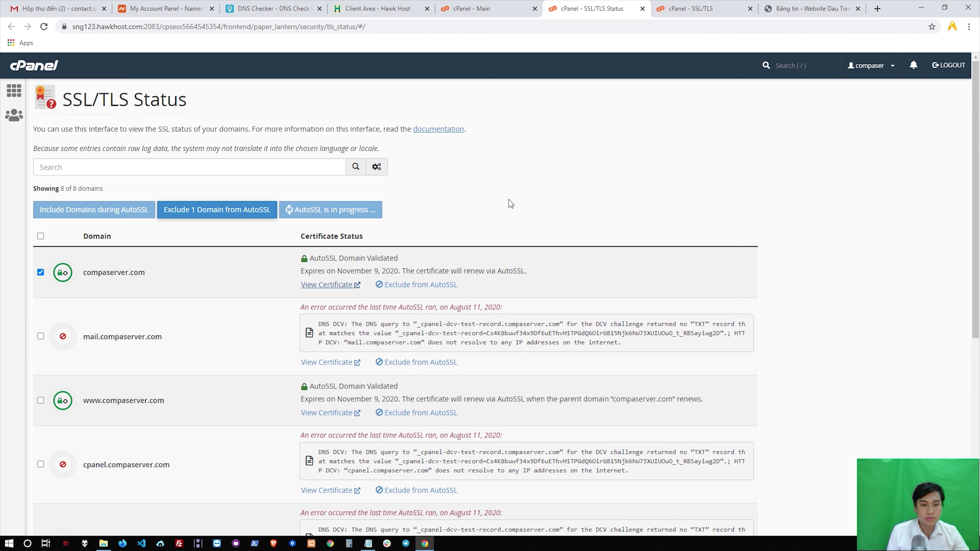
click(326, 285)
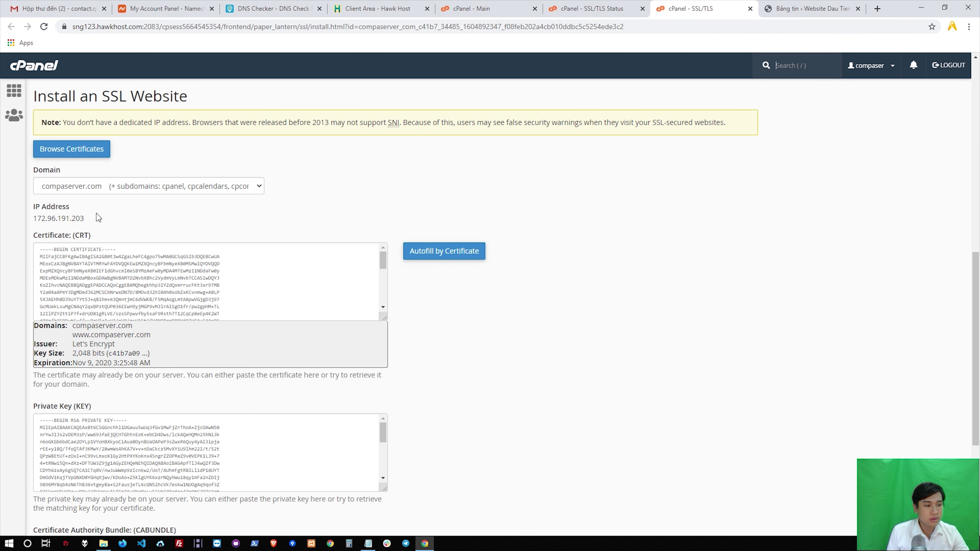
Install the Let's Encrypt certificate on compaserver.com using Autofill by Certificate.
click(195, 192)
click(139, 212)
scroll(139, 215, down, 1)
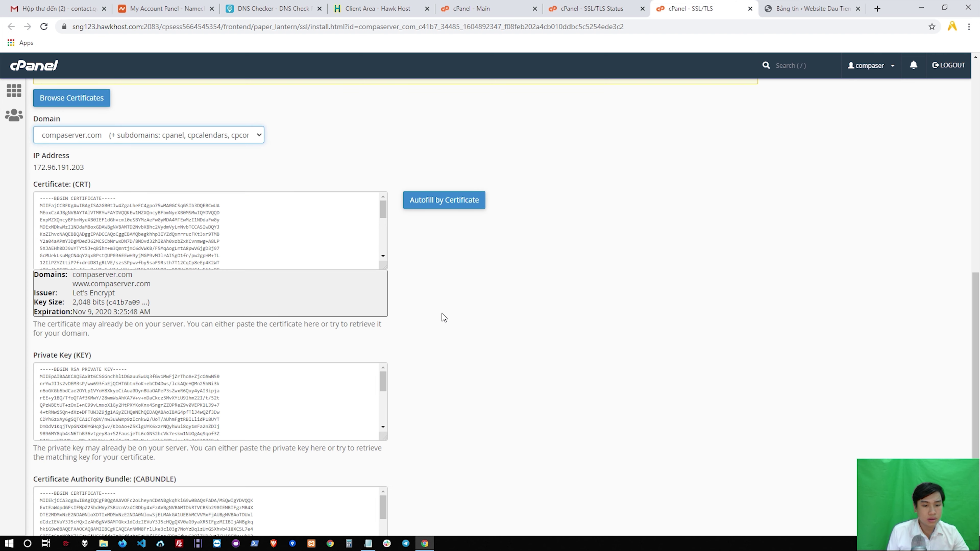
click(445, 200)
scroll(316, 311, down, 3)
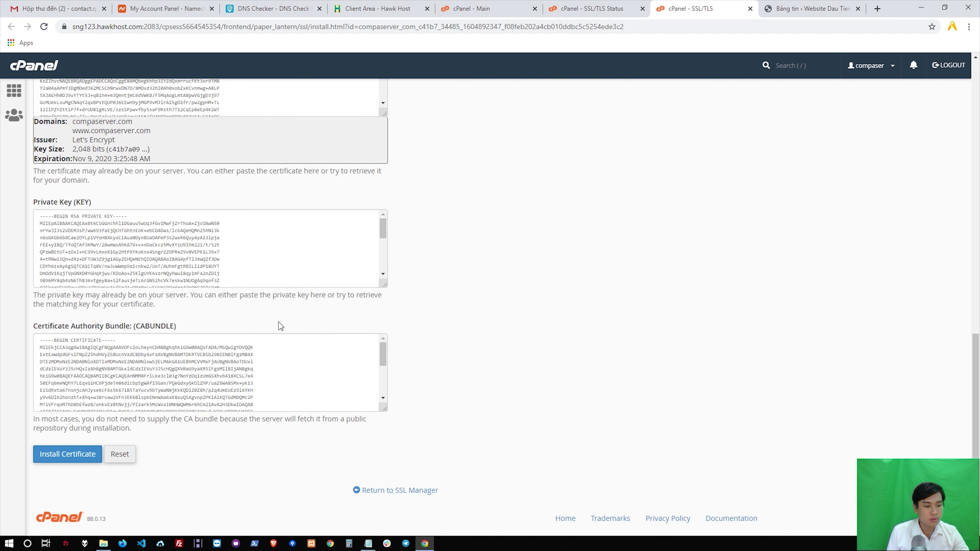
click(383, 394)
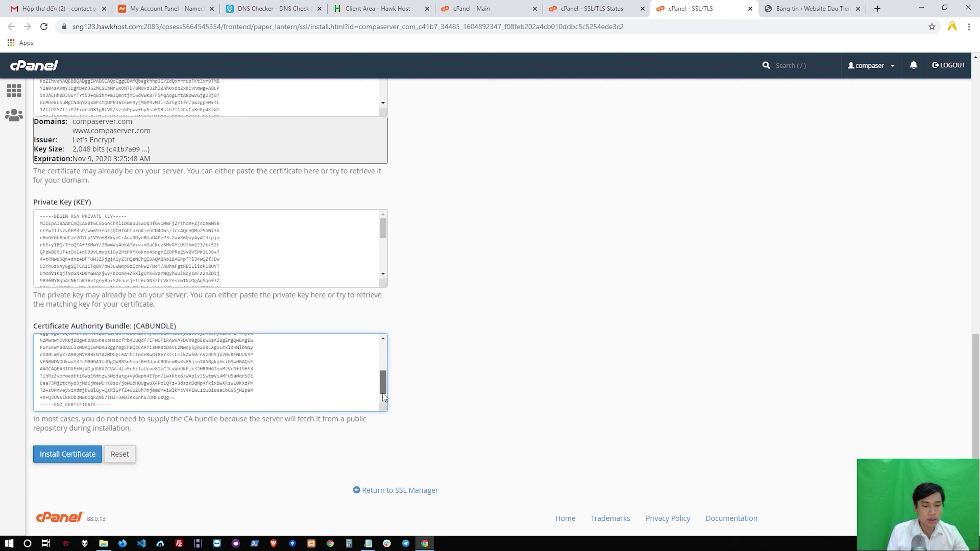
click(68, 455)
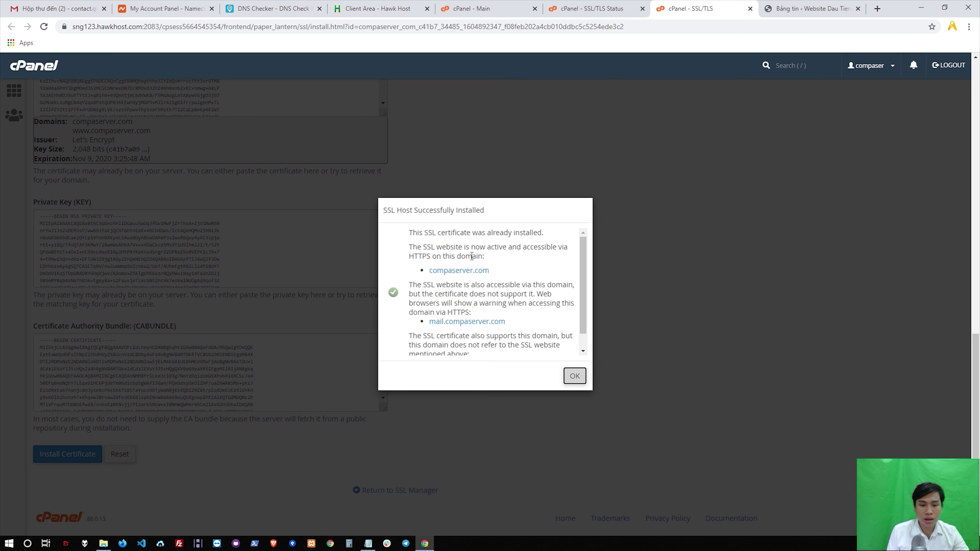
scroll(535, 307, down, 1)
click(574, 376)
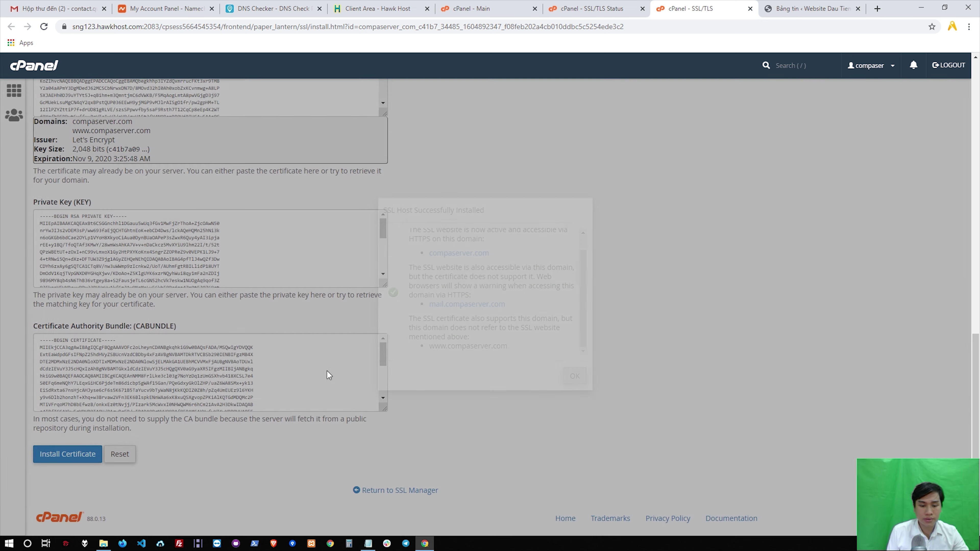
Return to the SSL hosts management page after checking the SSL/TLS status list.
scroll(169, 409, up, 8)
scroll(169, 408, up, 5)
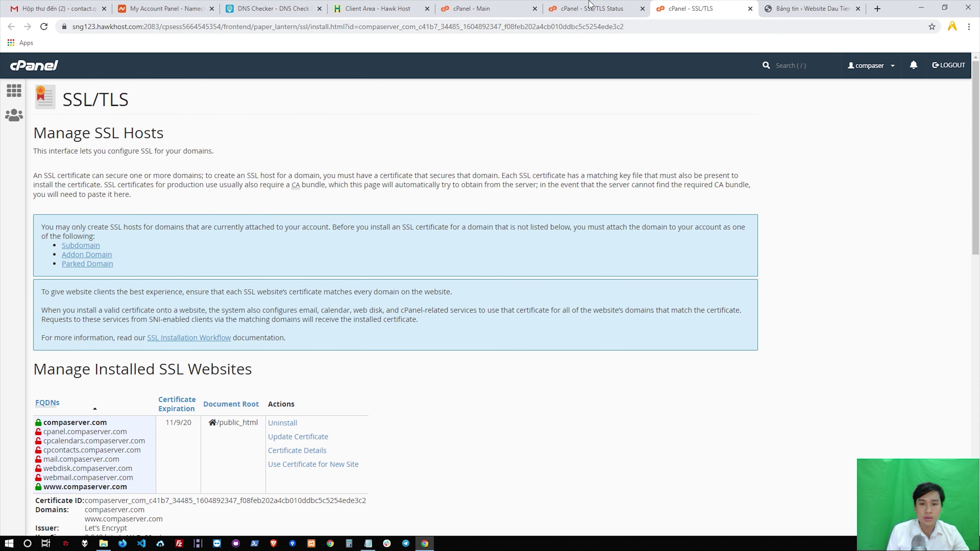
click(591, 5)
click(671, 5)
Check the WordPress dashboard's connection security status.
click(799, 11)
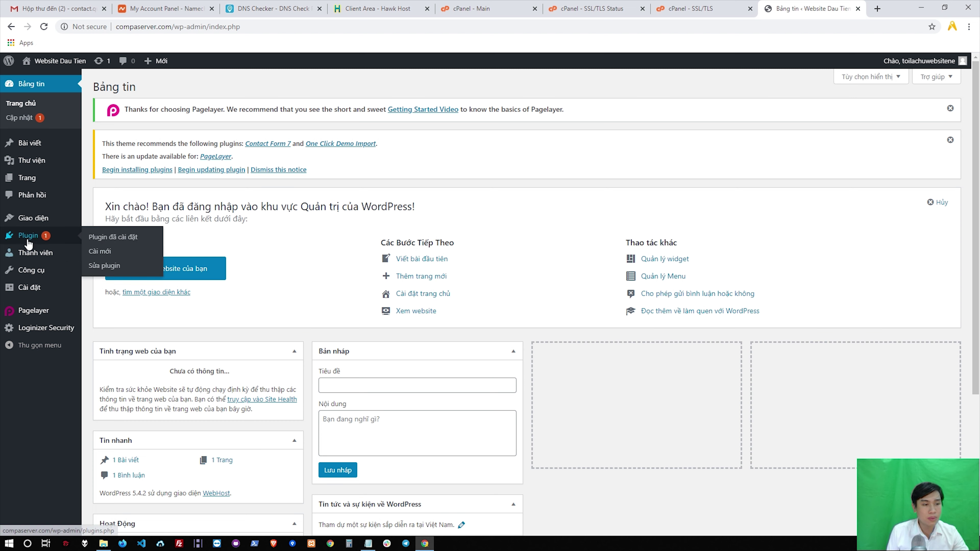
click(87, 27)
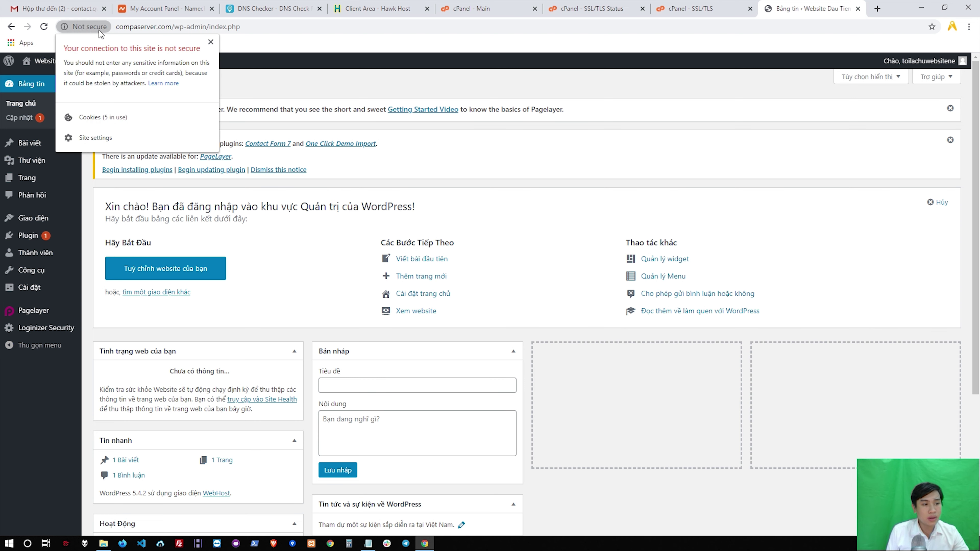
click(210, 42)
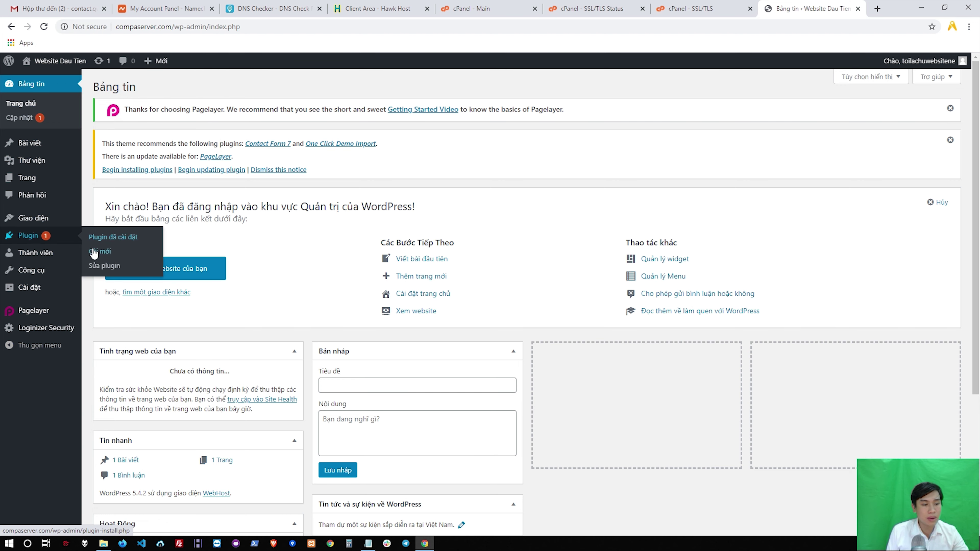
Go to Plugins > Add New and search for 'really simple ssl'.
click(56, 243)
click(98, 253)
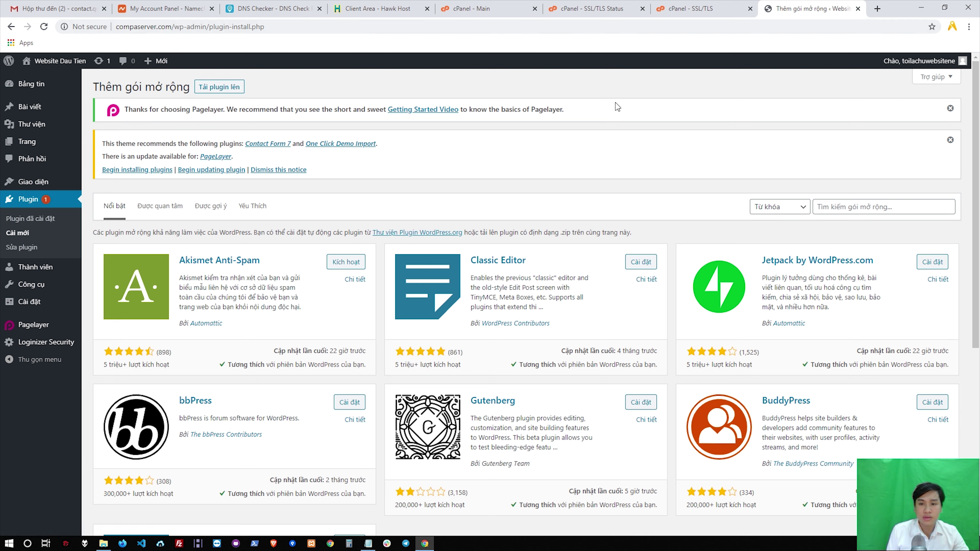
click(842, 206)
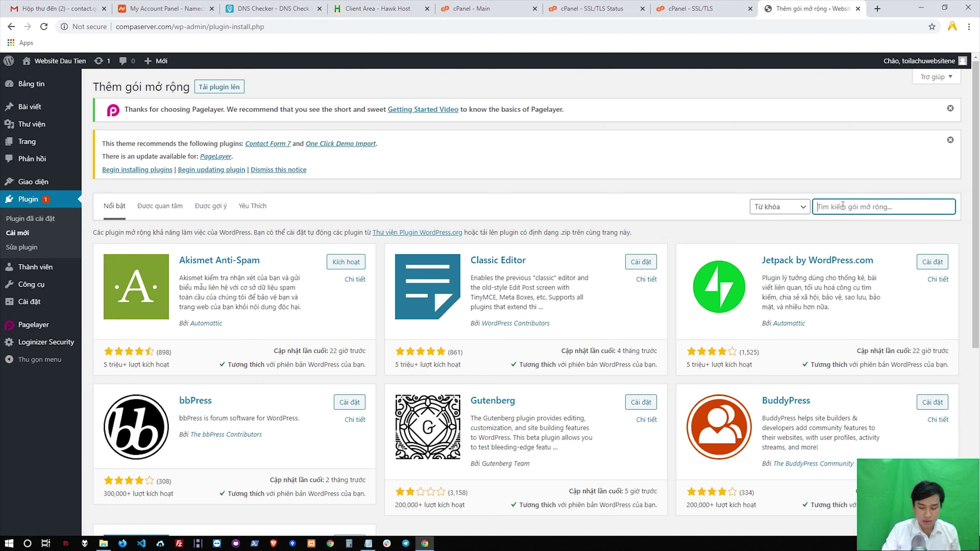
text(really simple ssl)
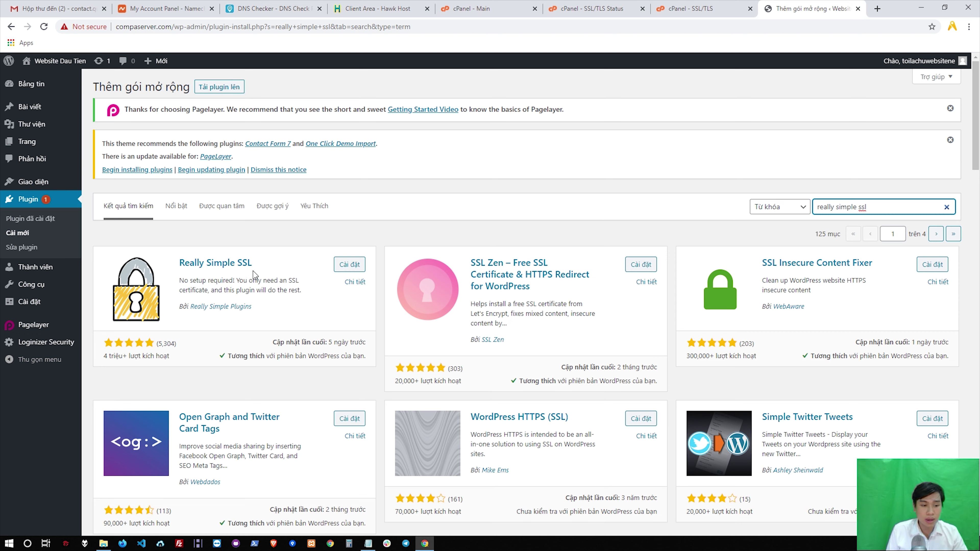
Install and activate the Really Simple SSL plugin.
click(346, 267)
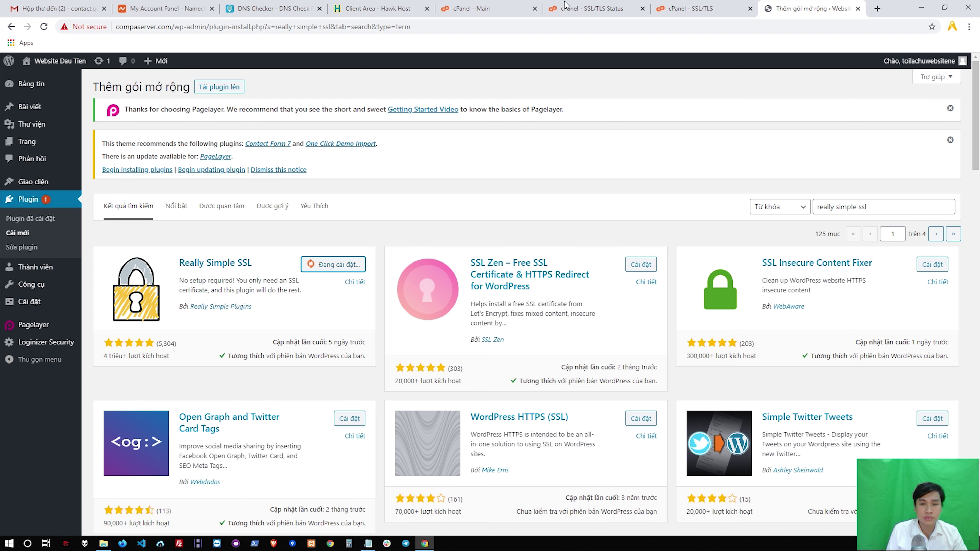
click(602, 7)
click(701, 5)
click(792, 5)
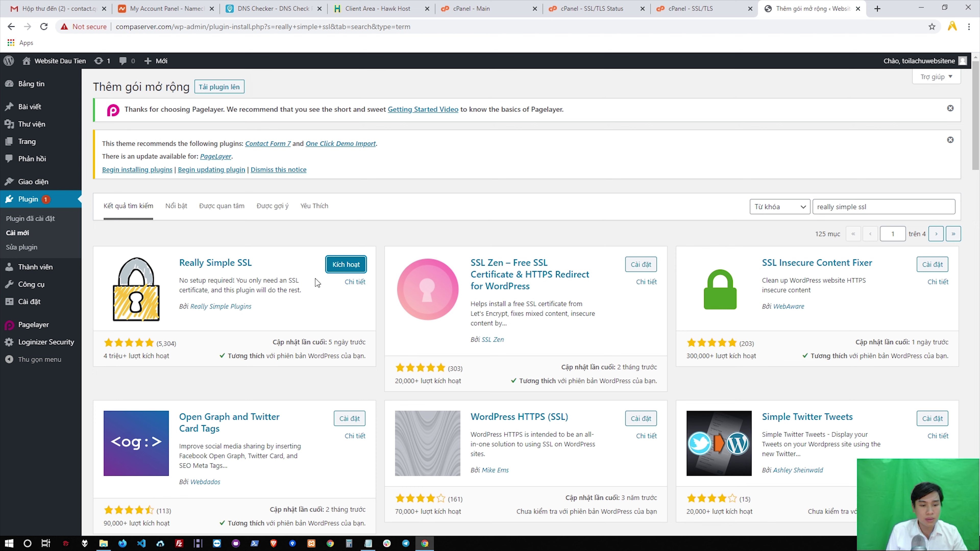
click(338, 270)
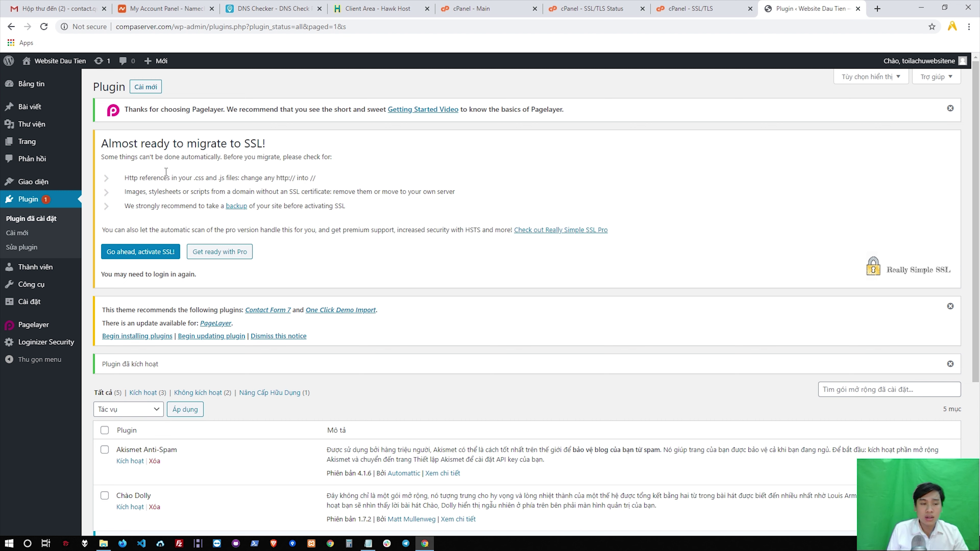
Copy the compaserver.com domain into a new tab, then return to the plugins page.
double_click(149, 27)
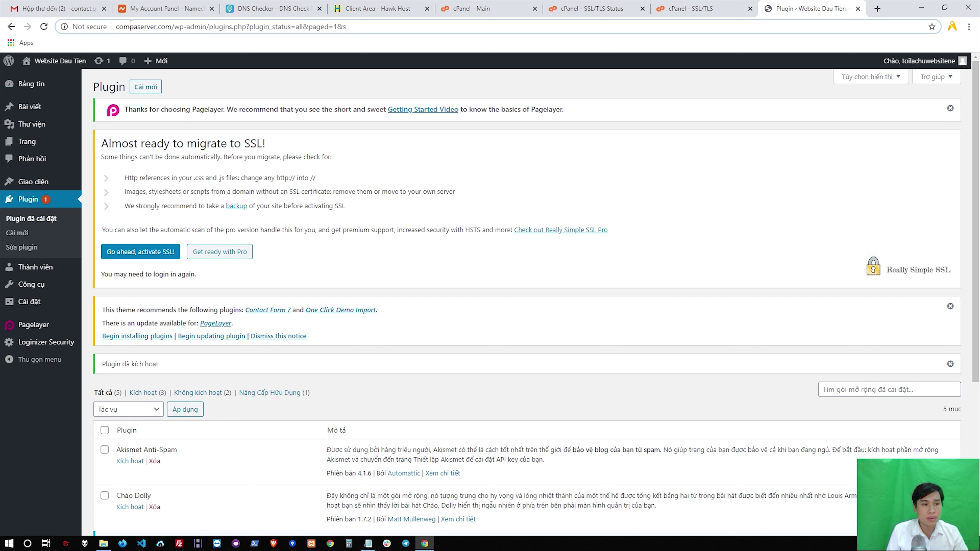
click(172, 28)
drag(172, 28, 86, 30)
key(ctrl+c)
key(ctrl+t)
key(ctrl+v)
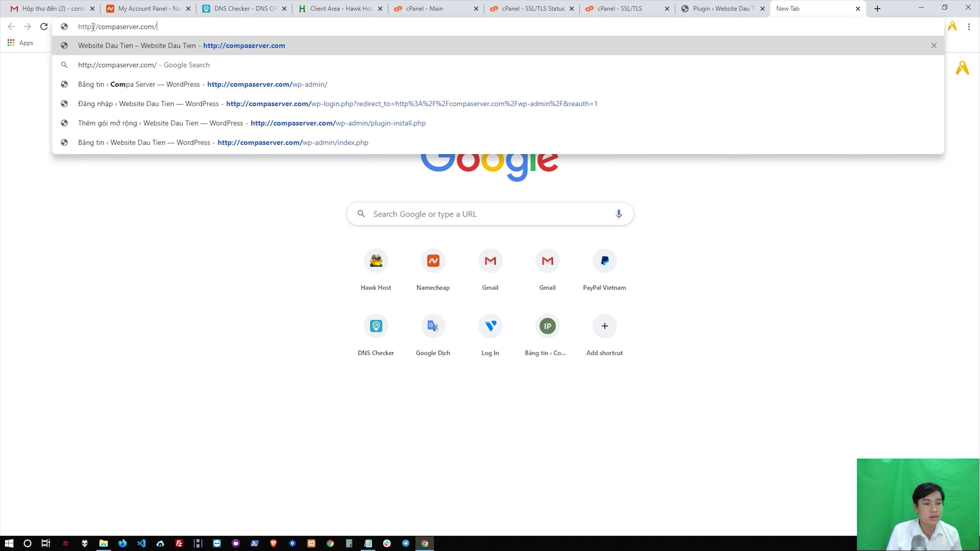
click(727, 7)
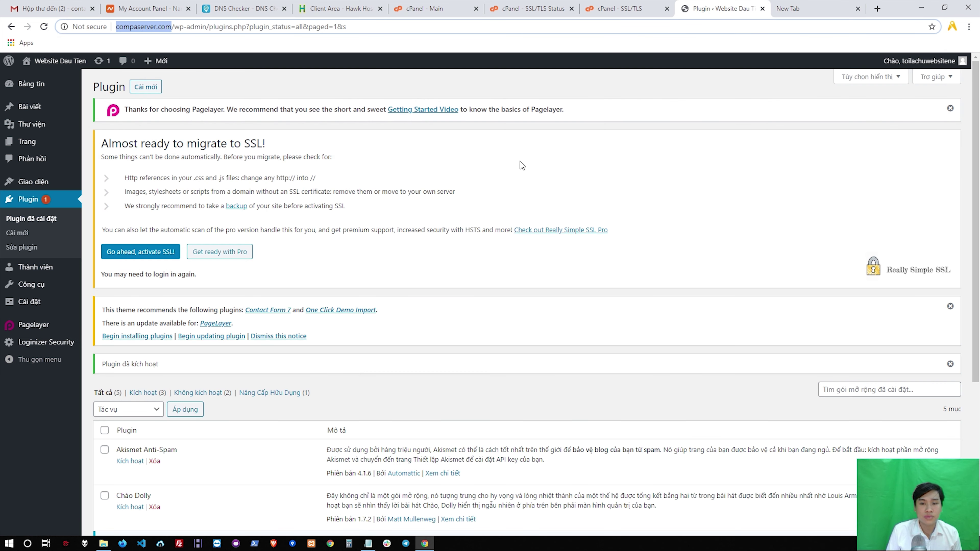
Activate SSL with Really Simple SSL, then copy the admin username from Notepad.
click(146, 255)
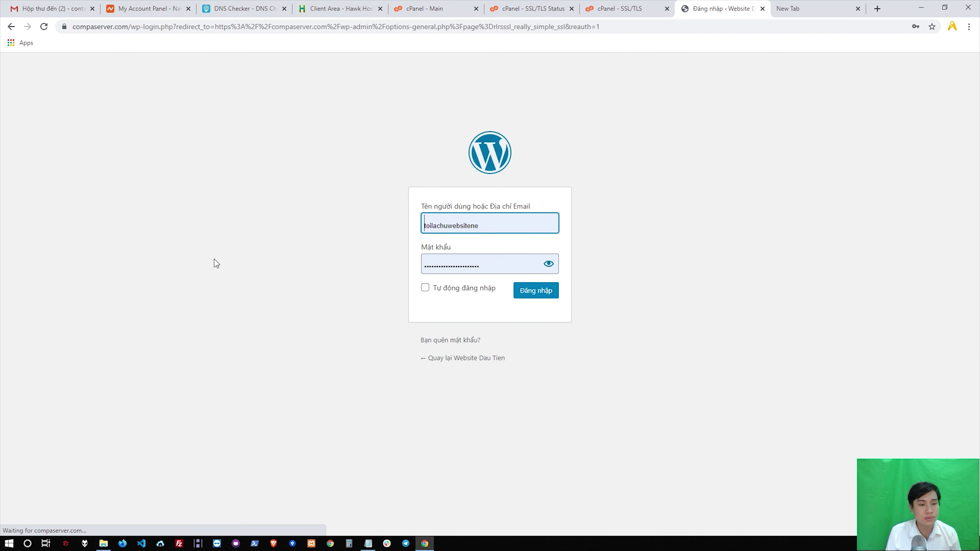
click(65, 28)
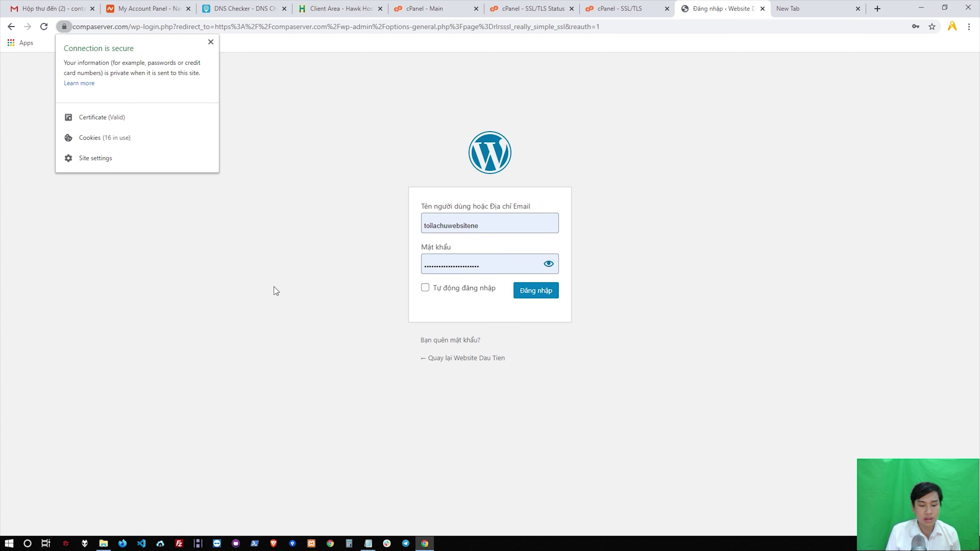
click(368, 543)
click(694, 223)
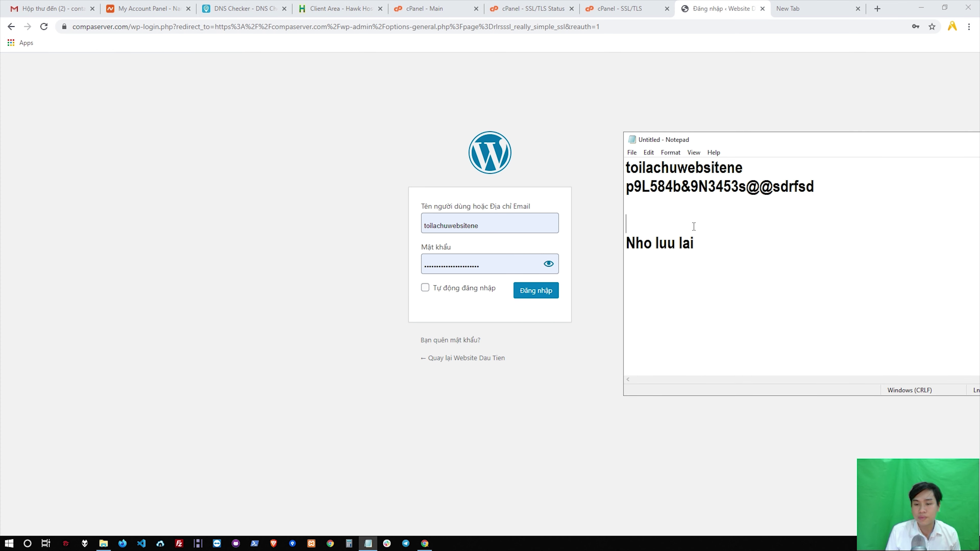
drag(742, 168, 625, 169)
right_click(693, 171)
click(715, 204)
Paste the admin username into the login form and tick remember me.
click(500, 228)
key(ctrl+a)
key(ctrl+v)
key(ctrl+a)
key(ctrl+v)
key(ctrl+a)
key(ctrl+v)
click(501, 252)
click(457, 289)
Copy the admin password from Notepad into the login form and sign in over HTTPS.
key(alt+Tab)
drag(763, 216, 627, 189)
right_click(662, 189)
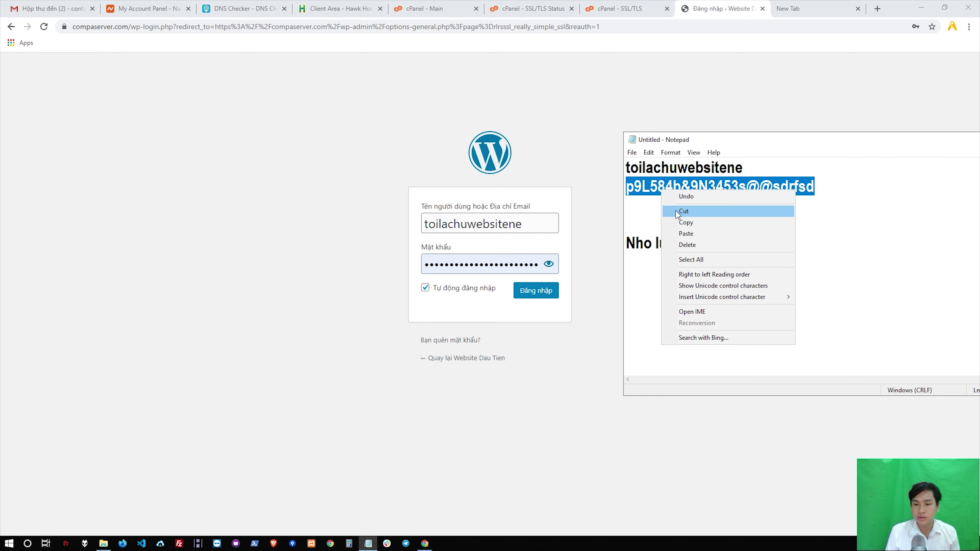
click(689, 221)
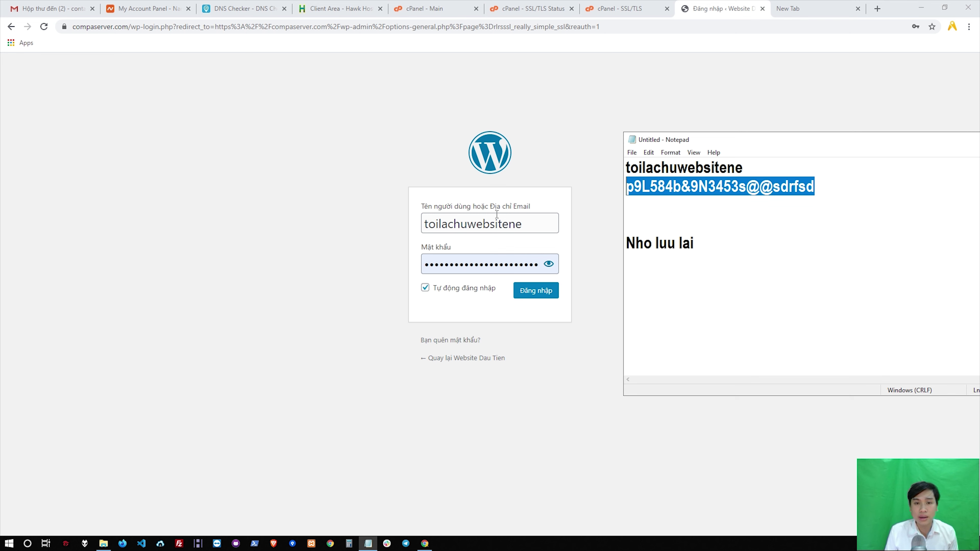
click(504, 266)
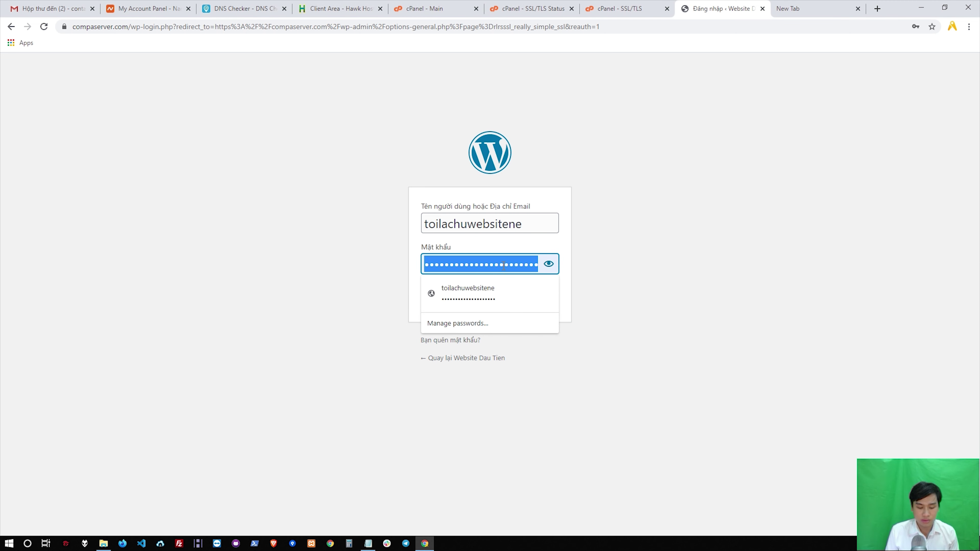
key(ctrl+v)
click(542, 292)
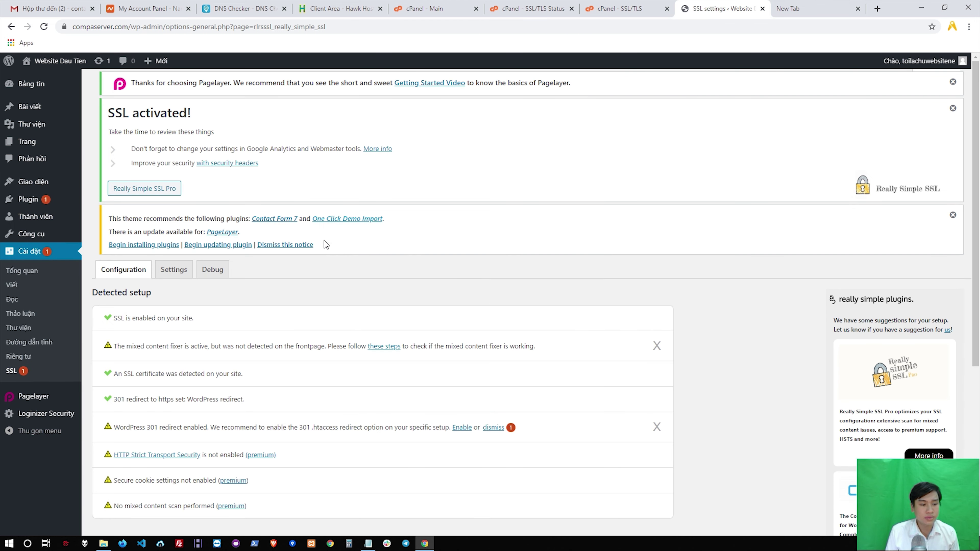
scroll(363, 224, down, 1)
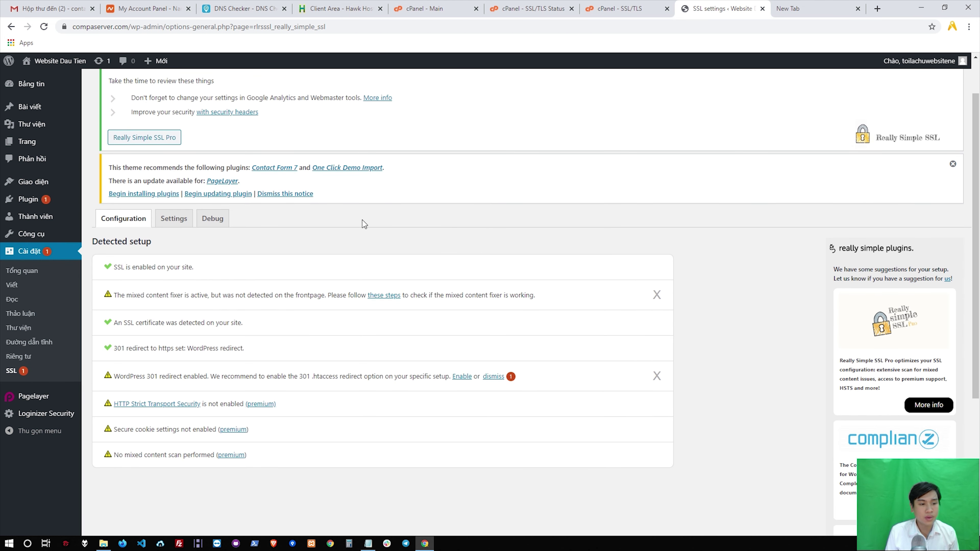
scroll(362, 220, up, 1)
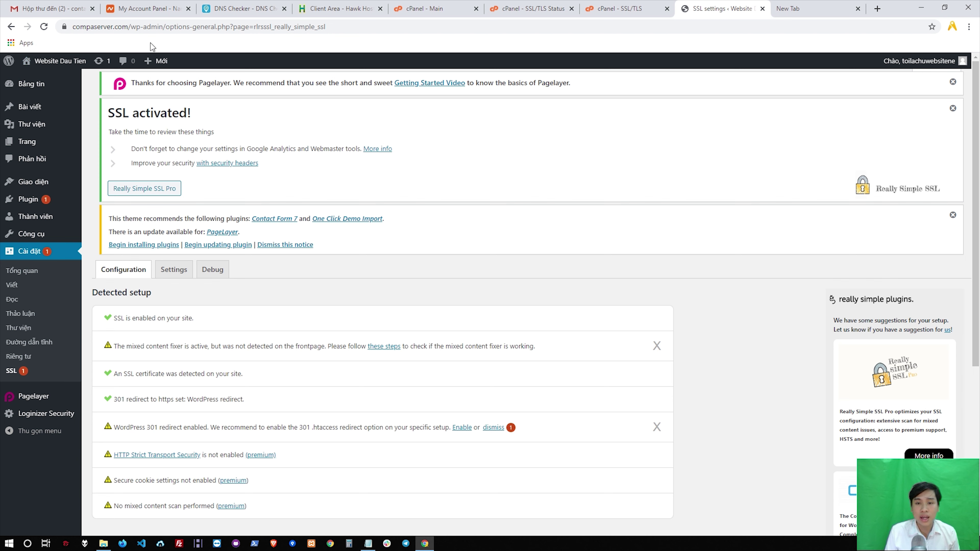
click(64, 26)
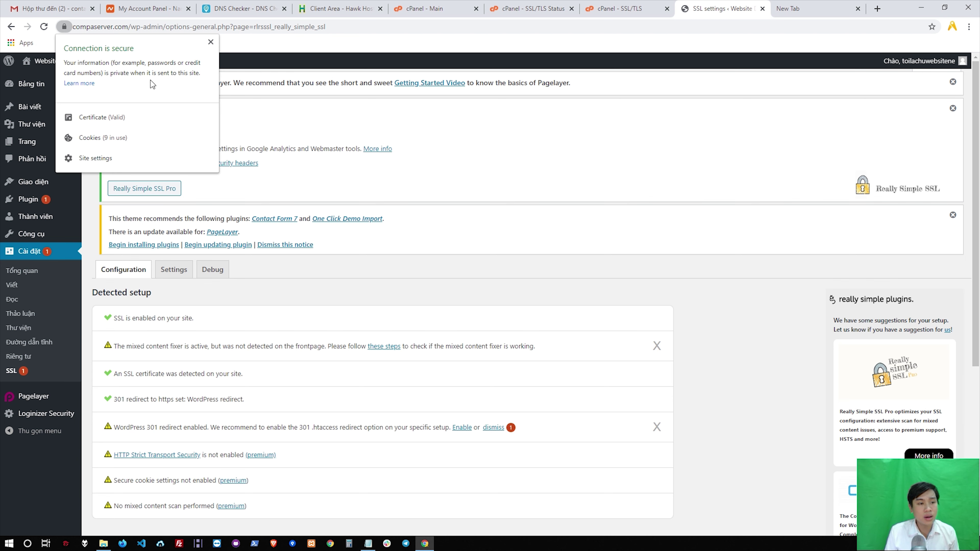
click(331, 94)
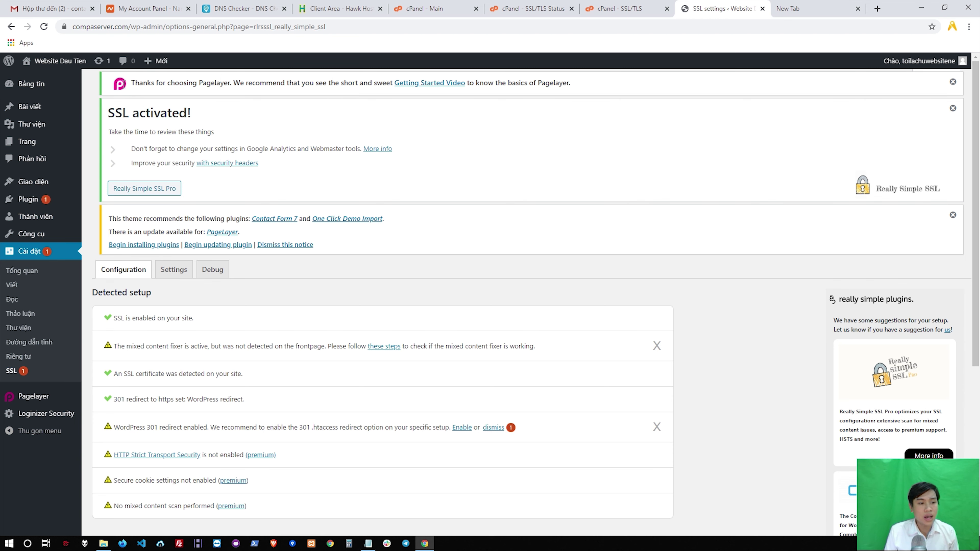
drag(130, 27, 24, 30)
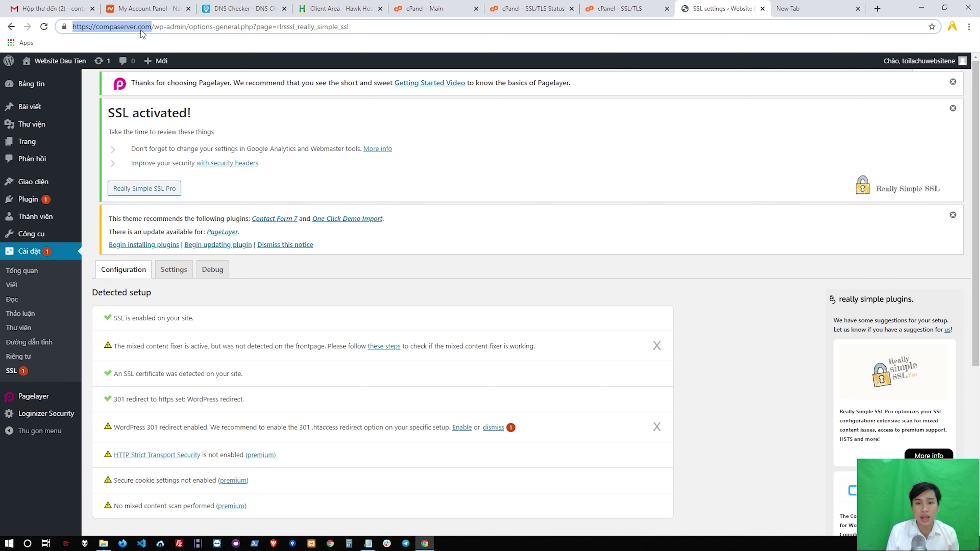
click(99, 27)
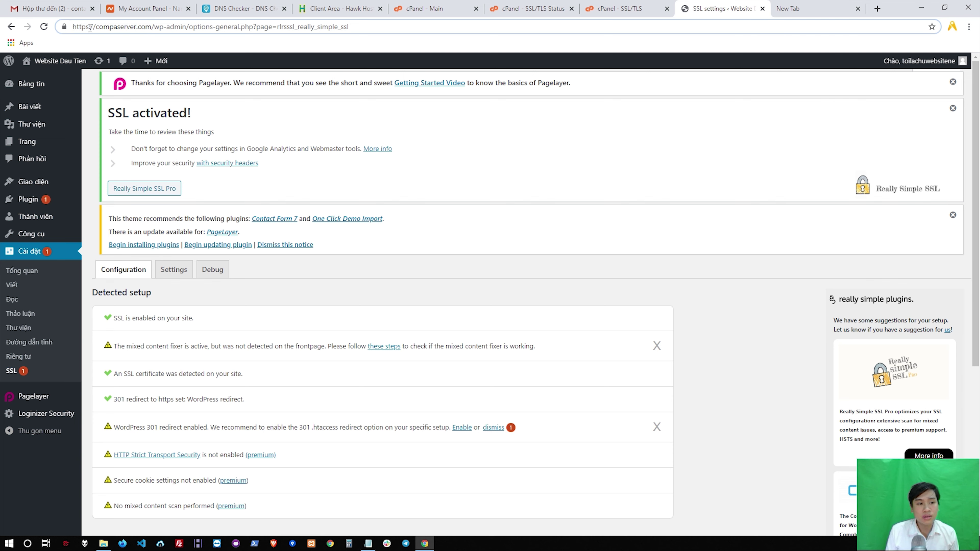
double_click(88, 27)
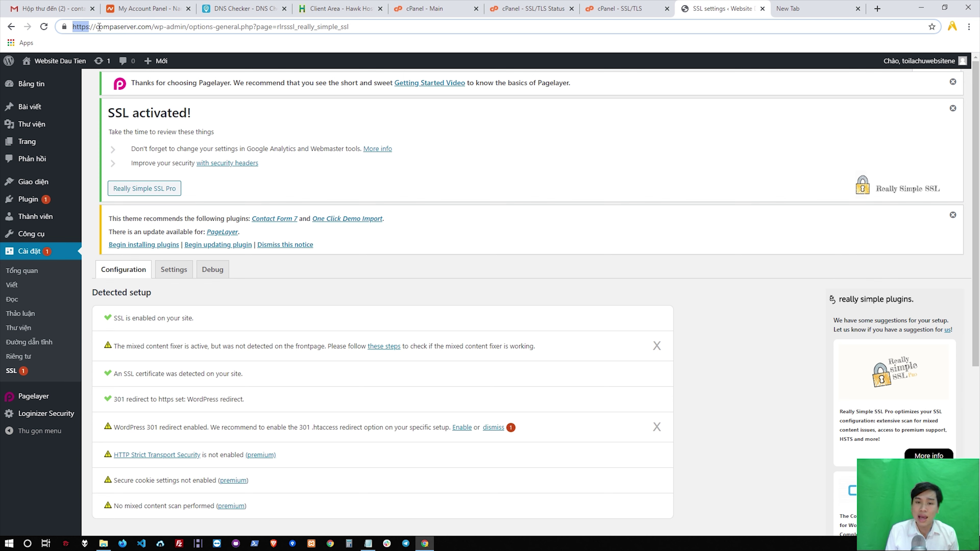
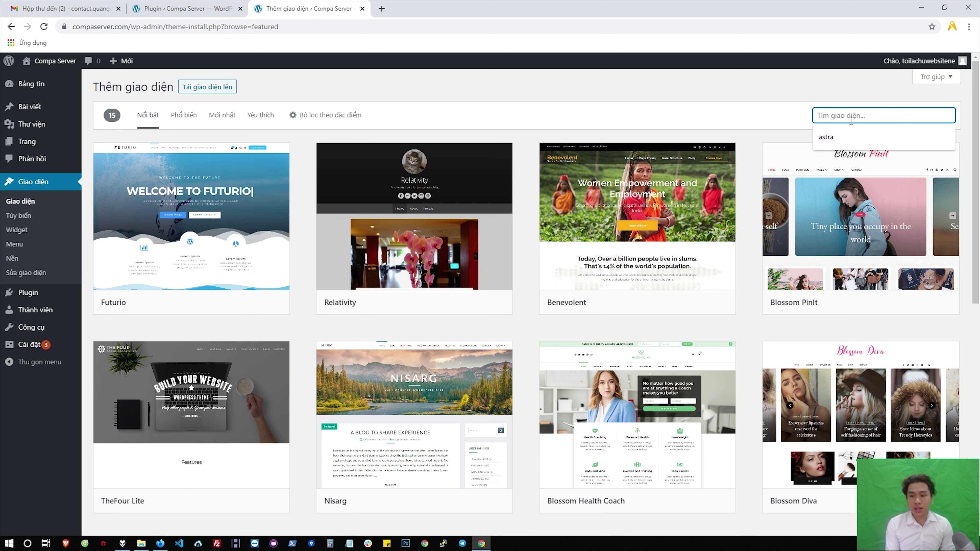
Search themes for 'ASTRA', preview Astra, then install and activate the Astra theme.
text(ASTRA)
key(Return)
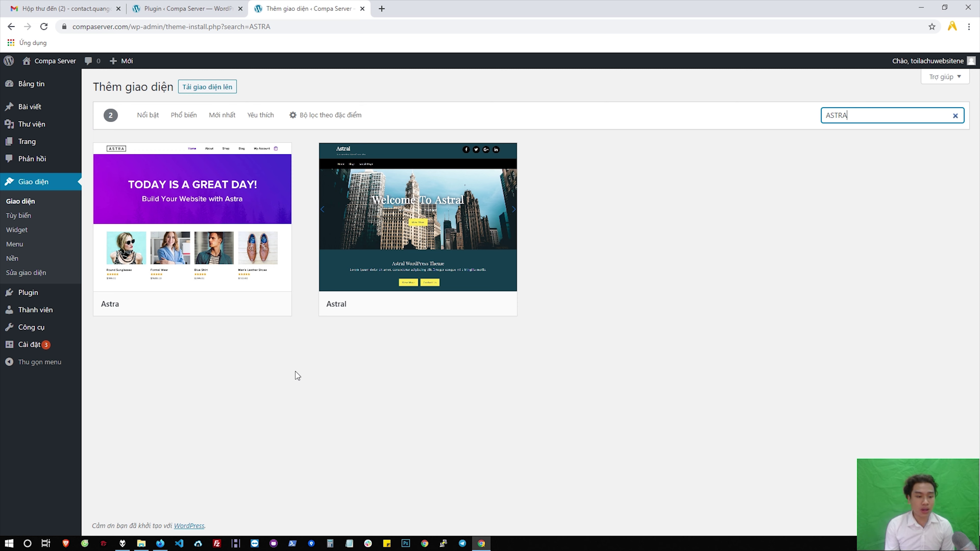
mouse_move(122, 172)
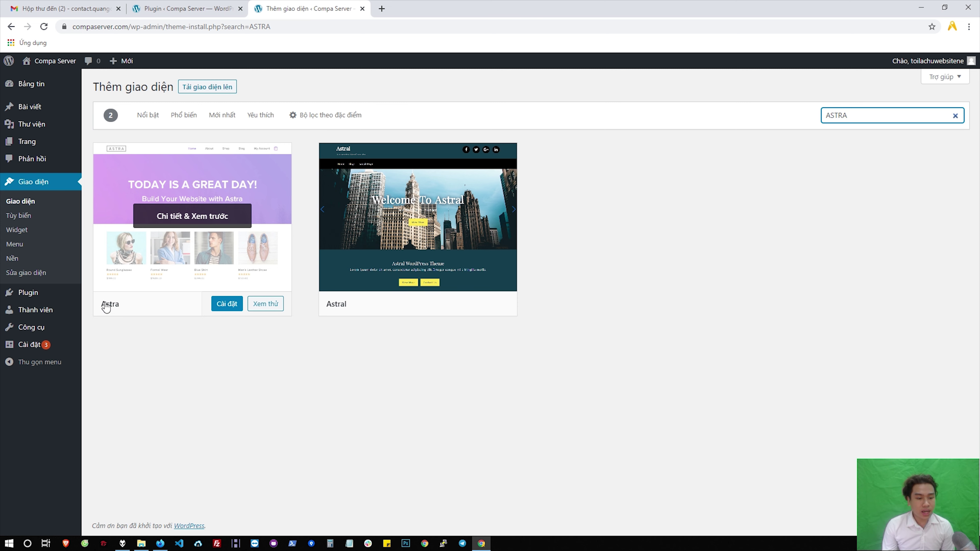
click(178, 255)
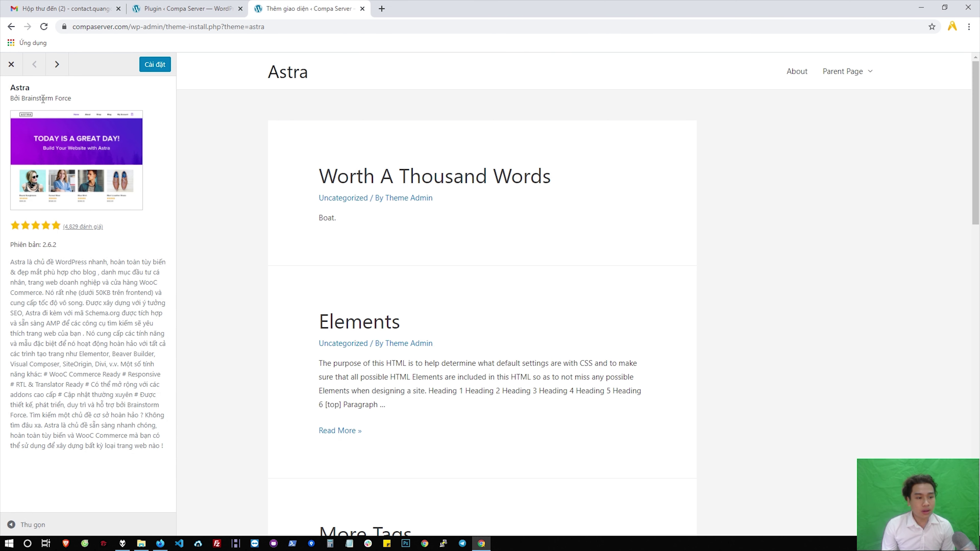
drag(27, 99, 66, 98)
click(11, 65)
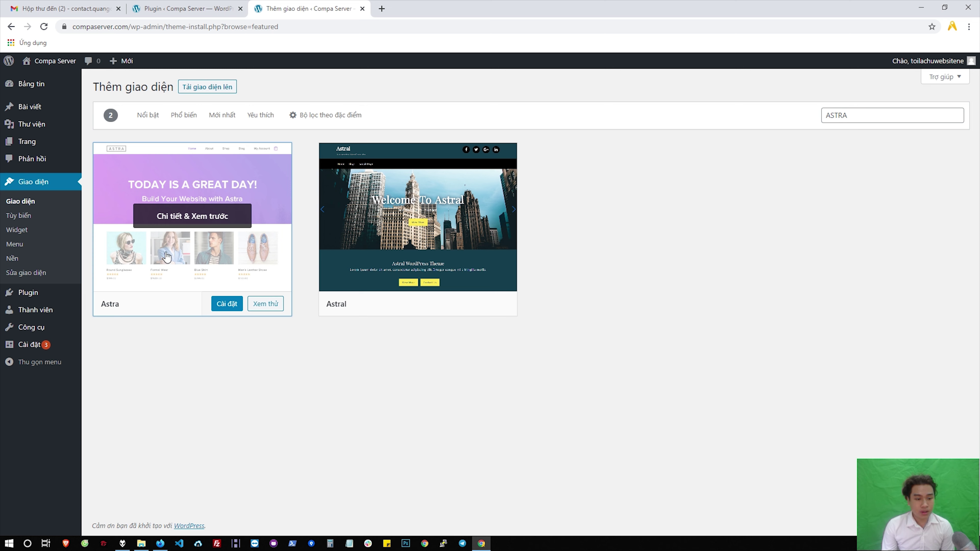
click(227, 303)
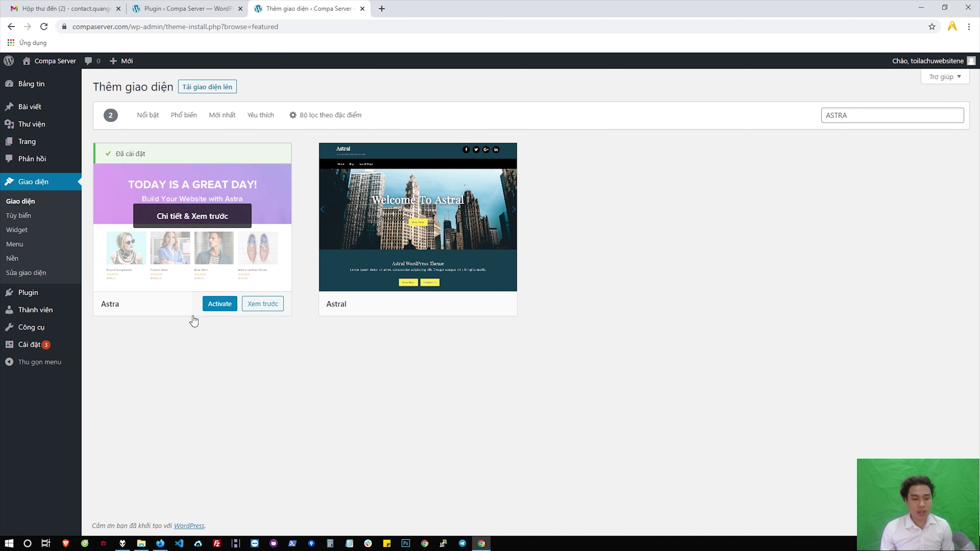
click(221, 305)
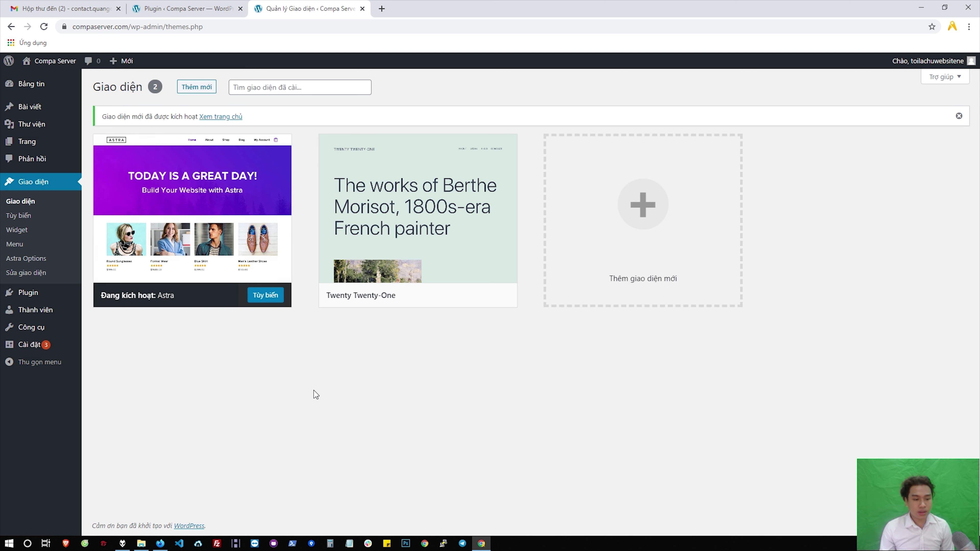
Search plugins for 'woo commerce', install WooCommerce, then clear the search box.
mouse_move(16, 295)
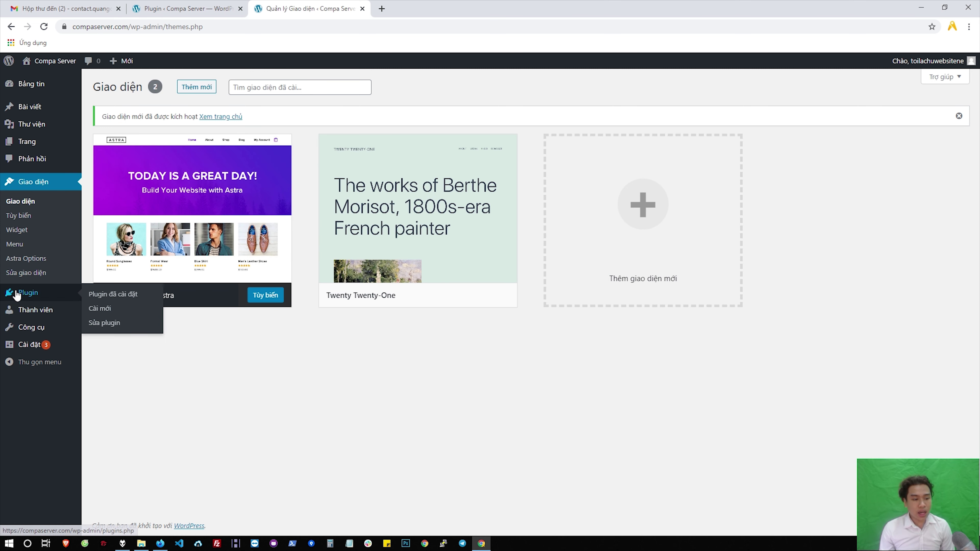
click(111, 295)
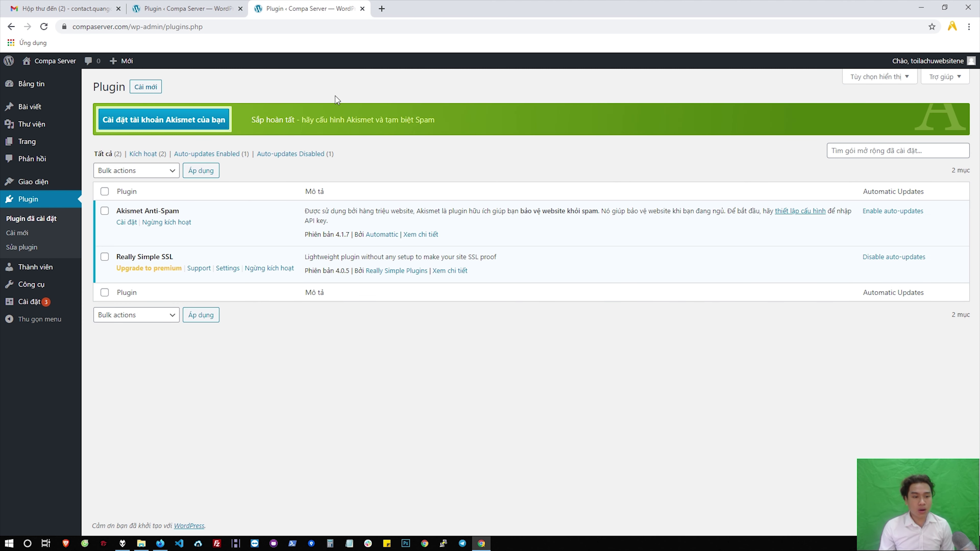
click(150, 87)
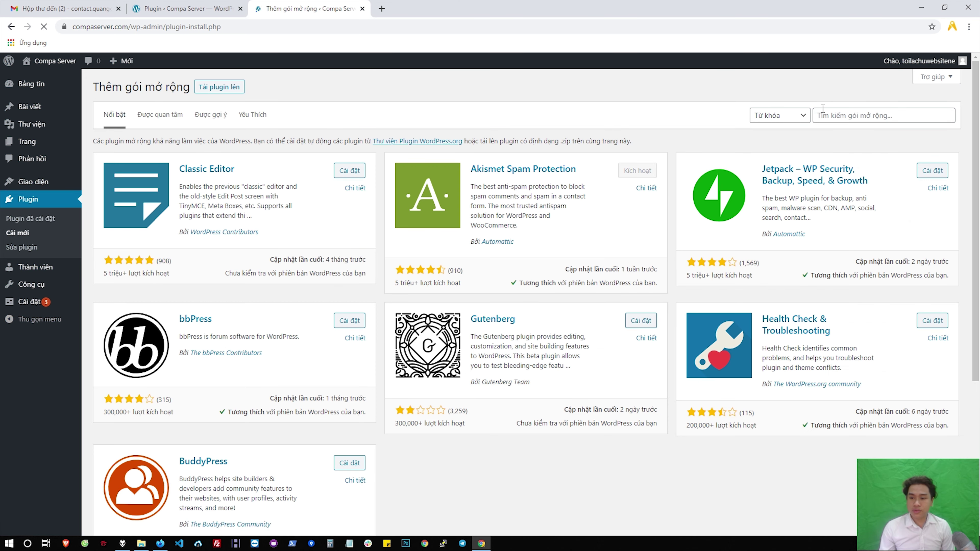
click(828, 112)
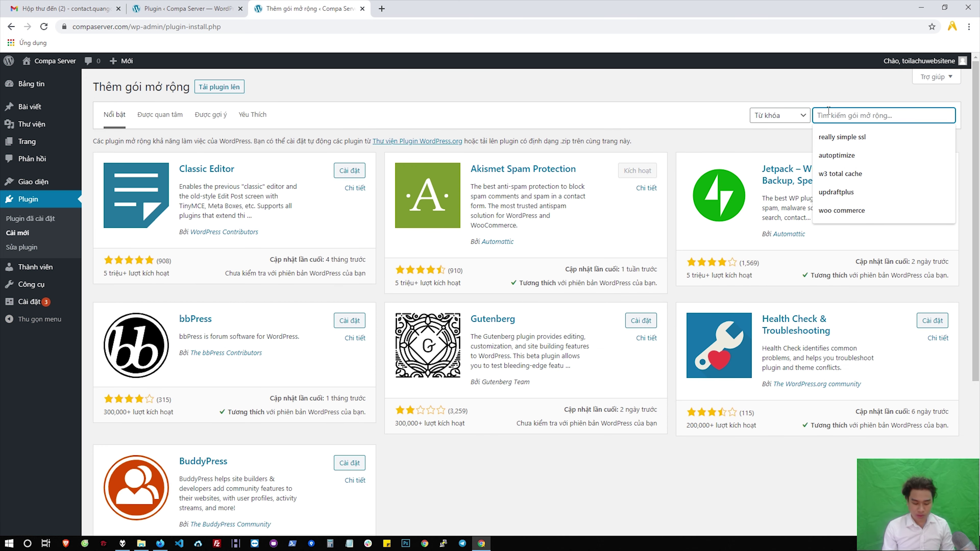
text(woo commerc)
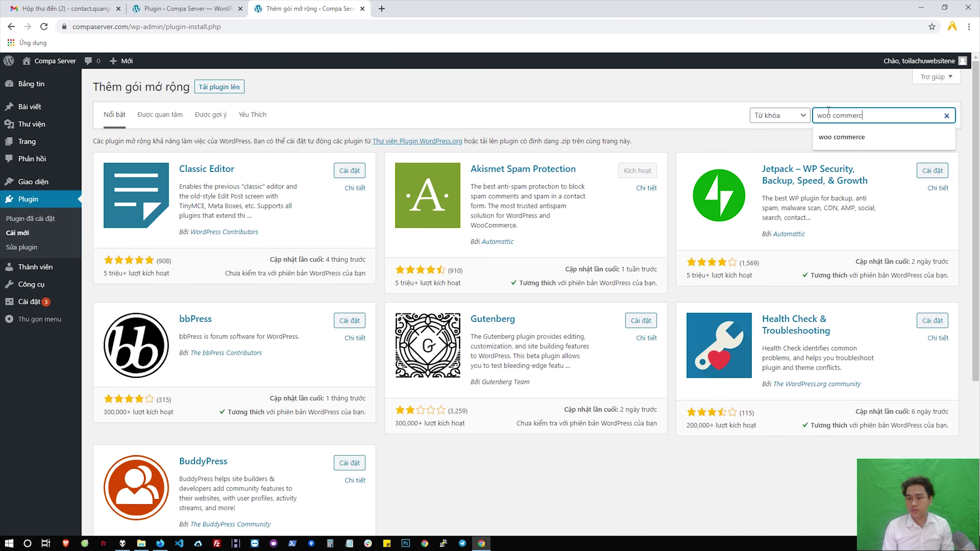
text(e)
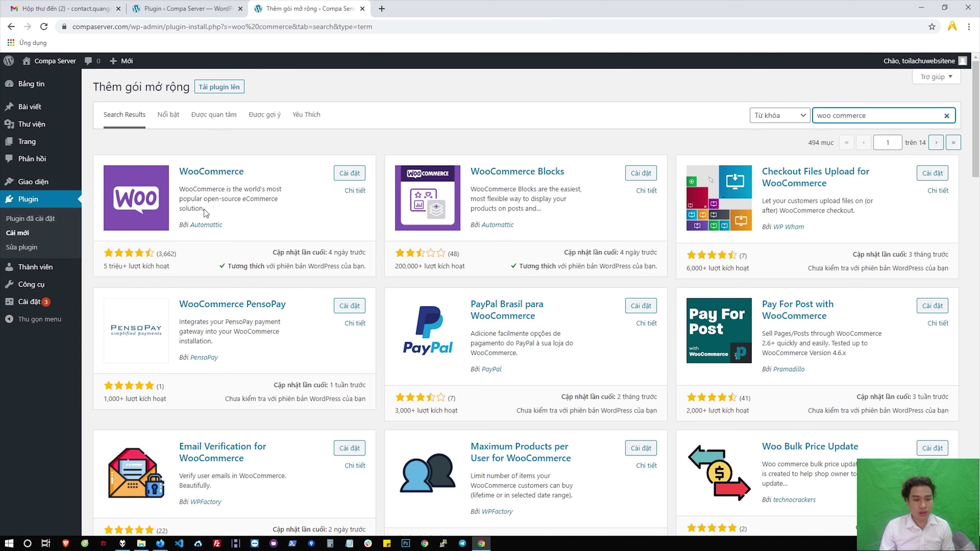
click(348, 173)
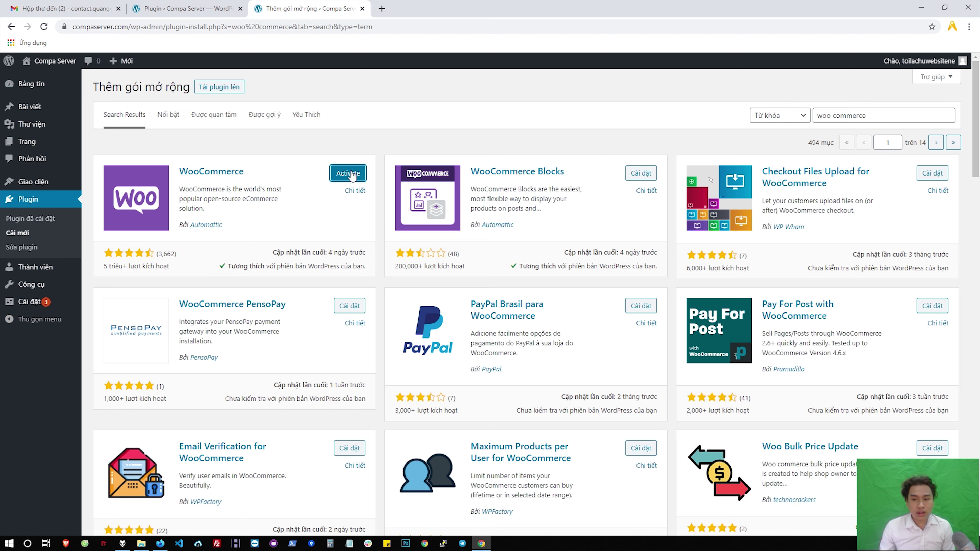
drag(866, 116, 794, 121)
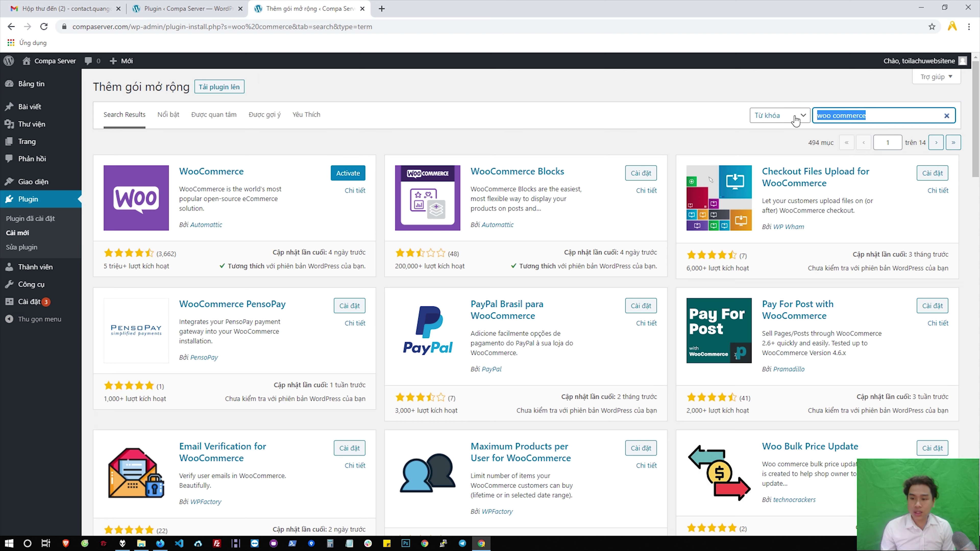
key(BackSpace)
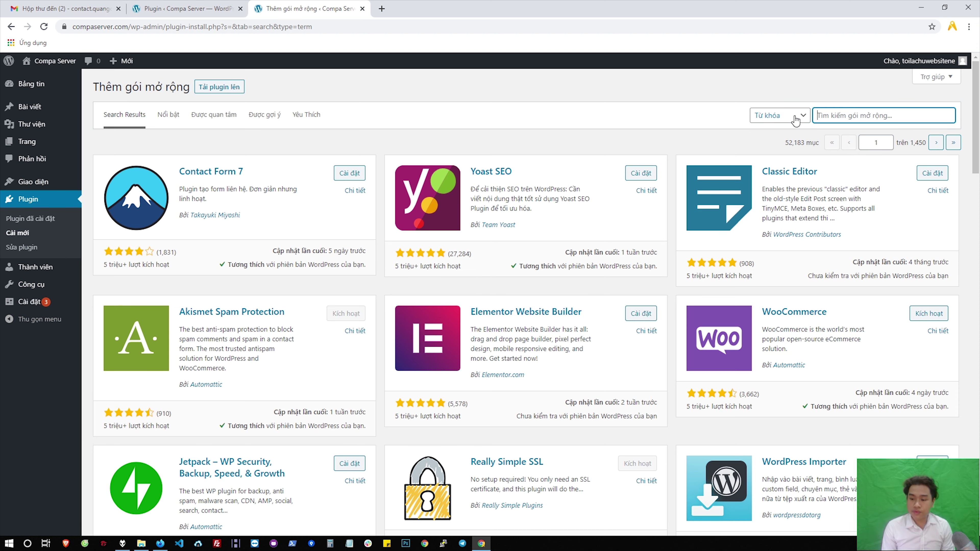
Search plugins for 'wp form' and install WPForms and WP Mail SMTP.
text(wp form)
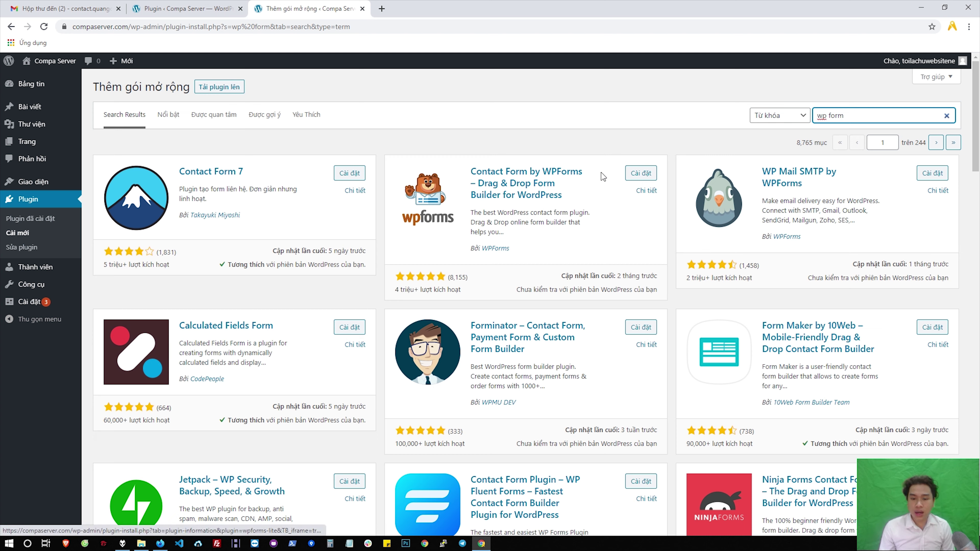
click(640, 173)
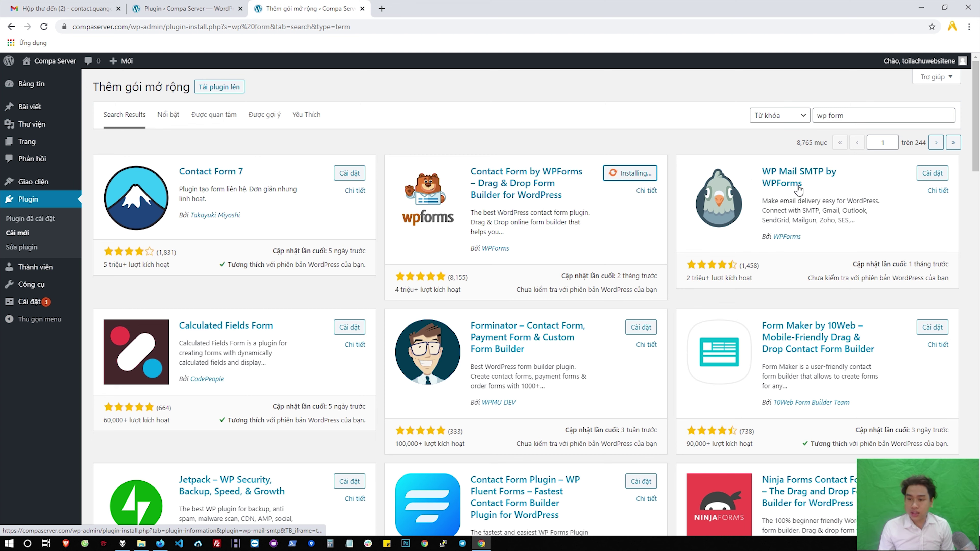
click(932, 173)
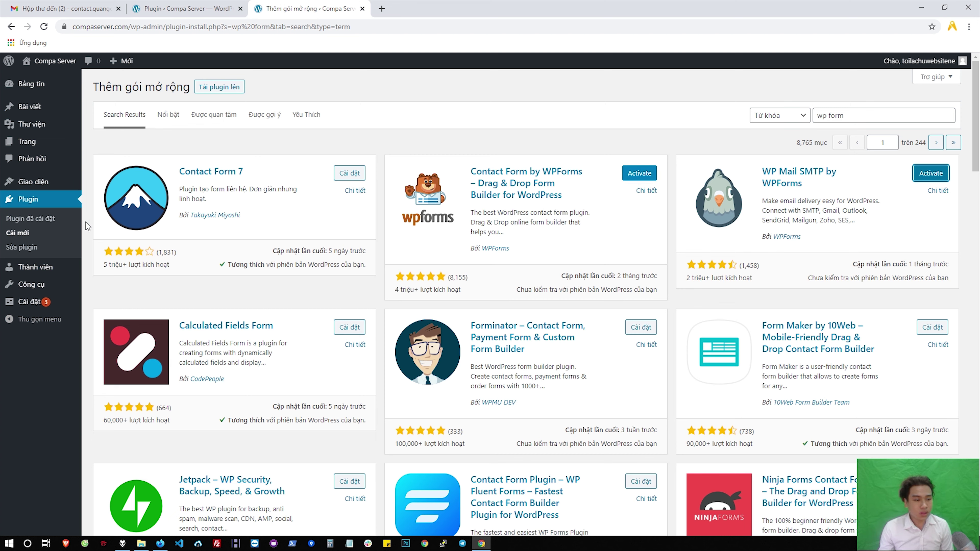
Bulk-activate WPForms Lite, WP Mail SMTP and WooCommerce from the installed plugins list.
click(30, 218)
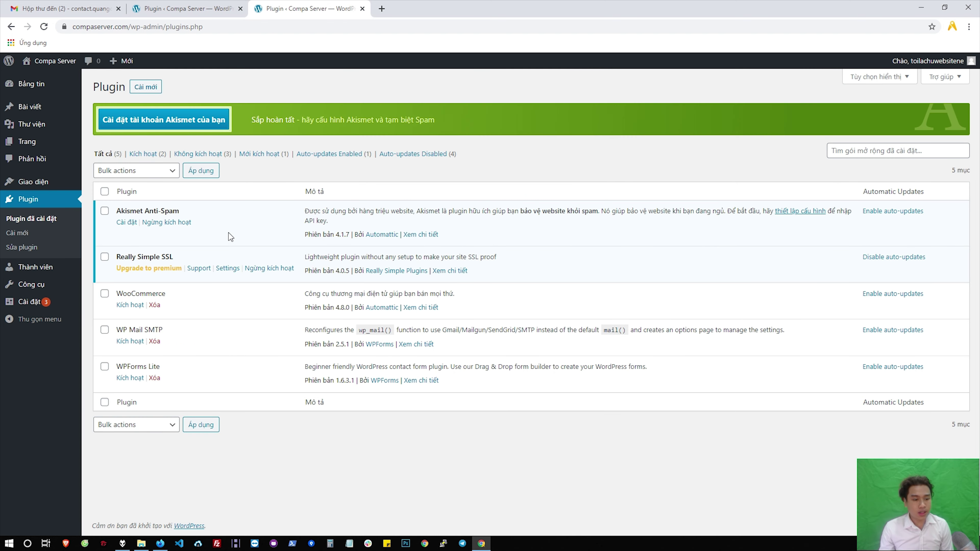
click(105, 367)
click(105, 330)
click(105, 293)
click(127, 175)
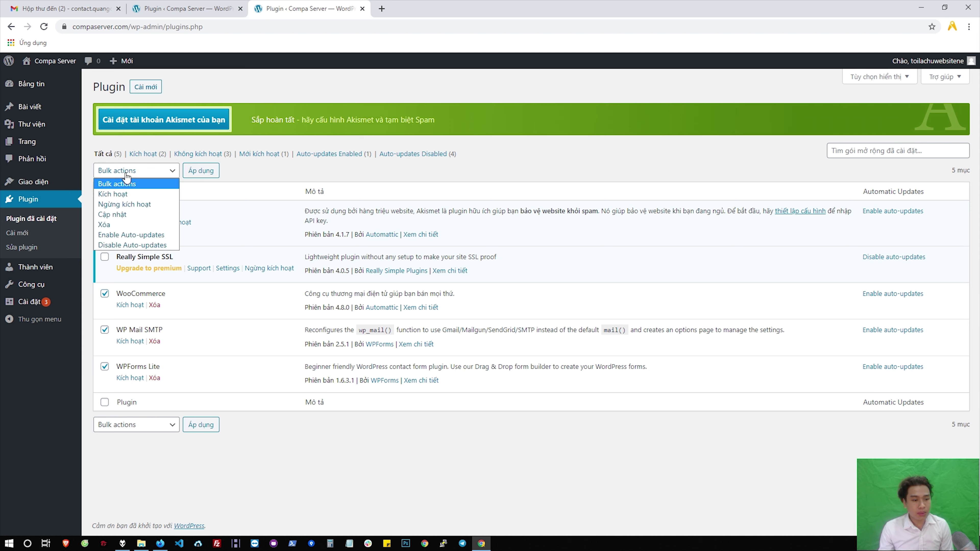
click(132, 194)
click(196, 178)
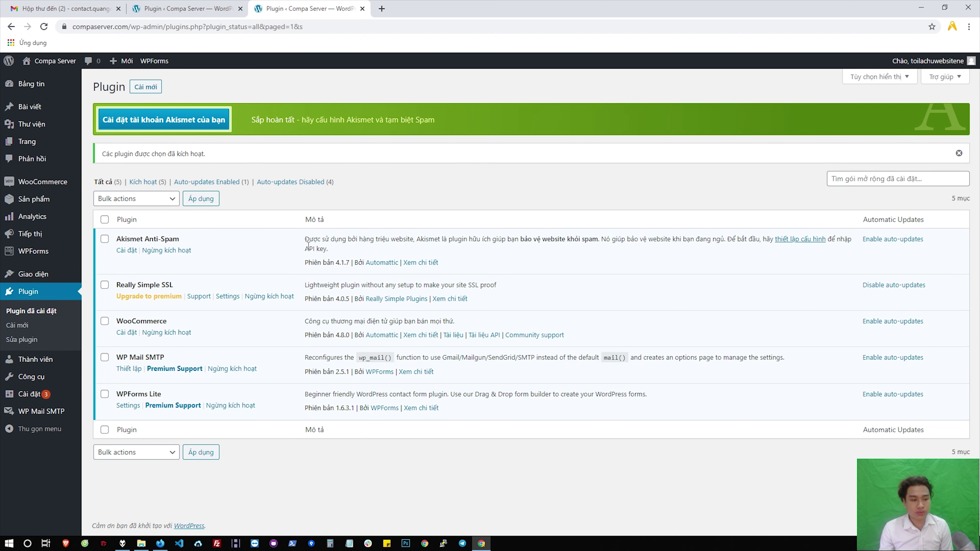
Open WooCommerce Home and scroll through its recent orders, setup tasks and sales stats.
mouse_move(66, 189)
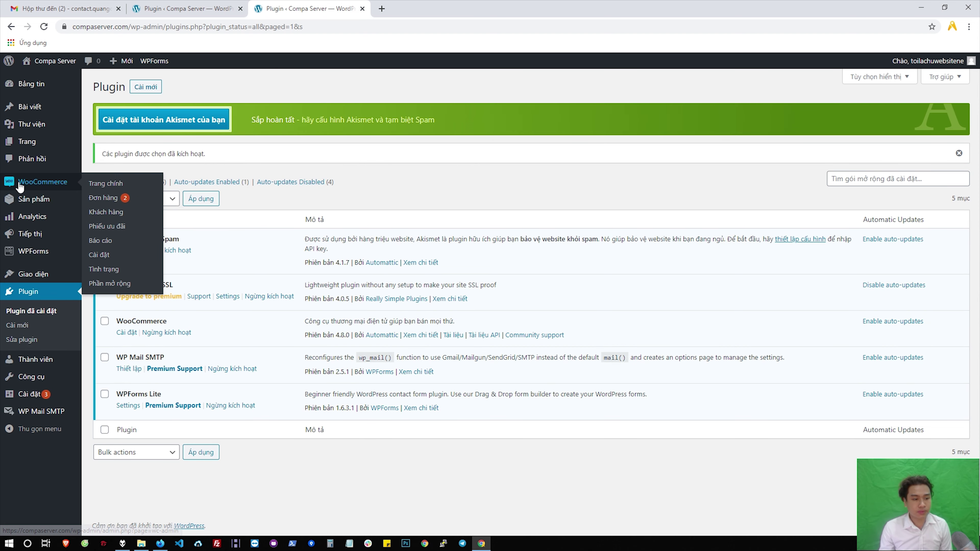
click(96, 188)
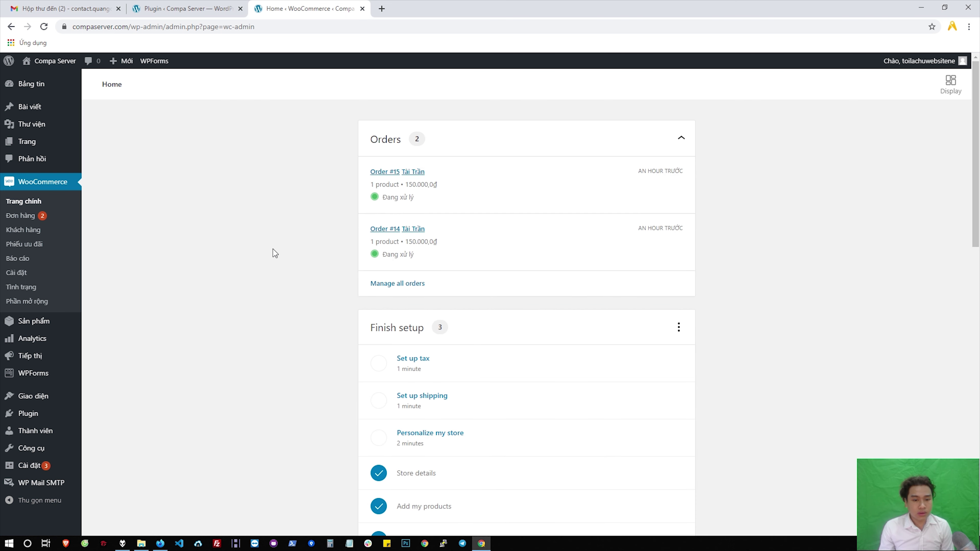
scroll(263, 194, down, 8)
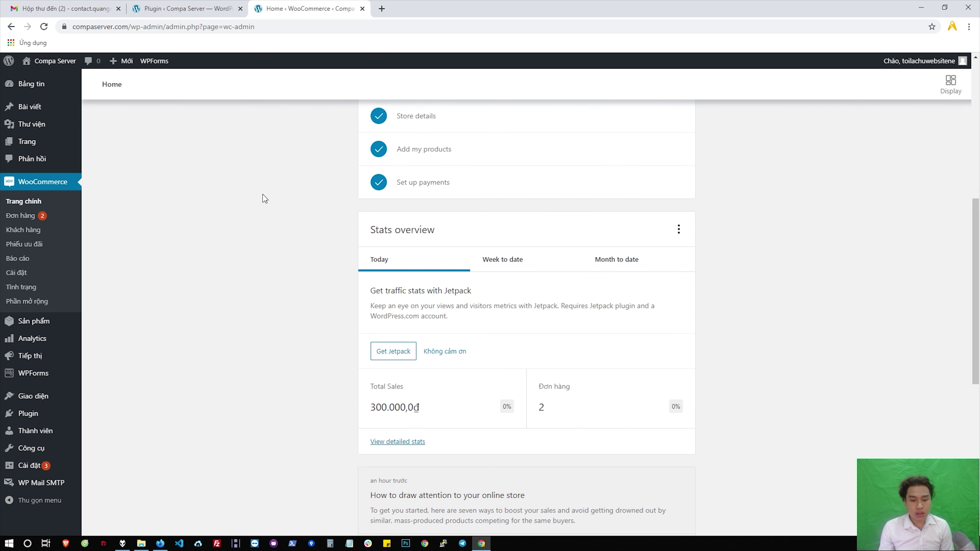
scroll(263, 194, down, 5)
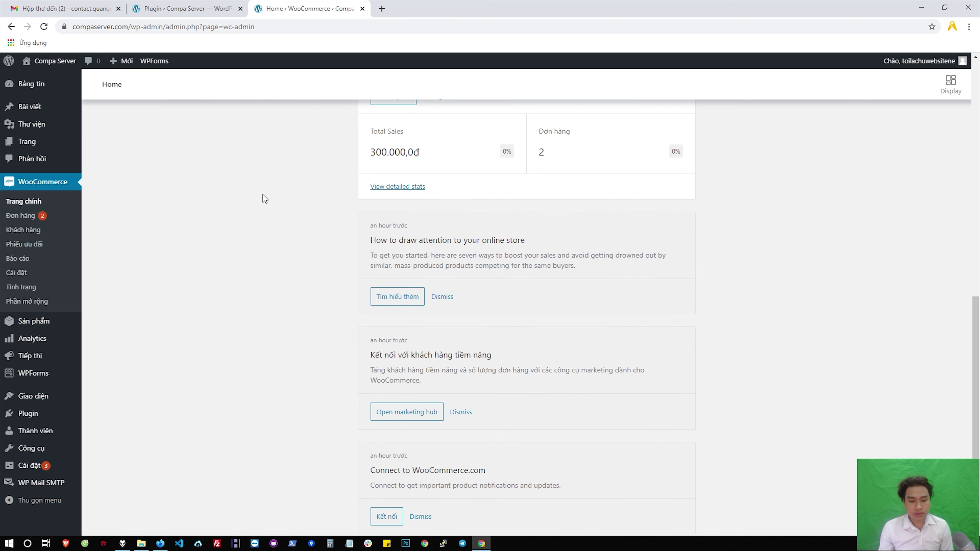
scroll(263, 194, up, 5)
scroll(128, 141, up, 8)
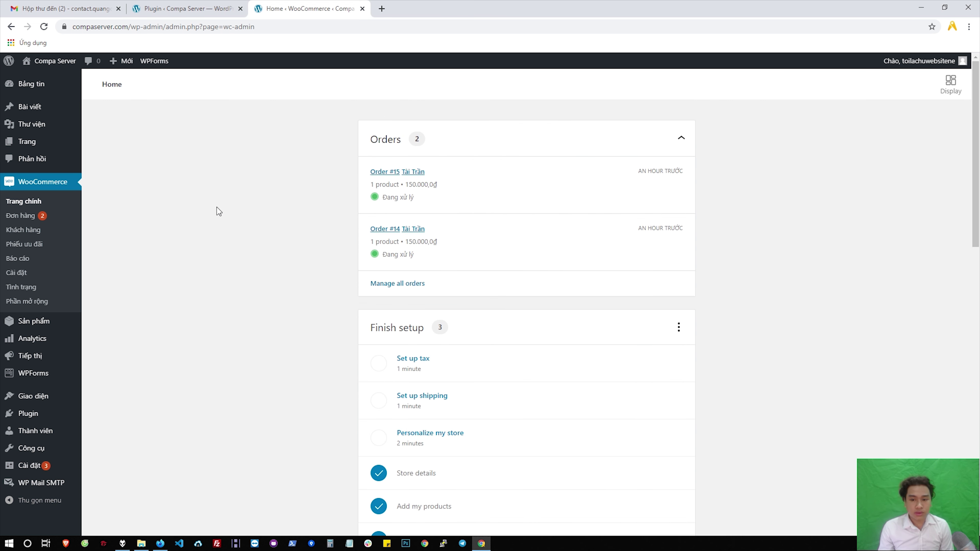
scroll(217, 207, down, 3)
scroll(217, 207, down, 12)
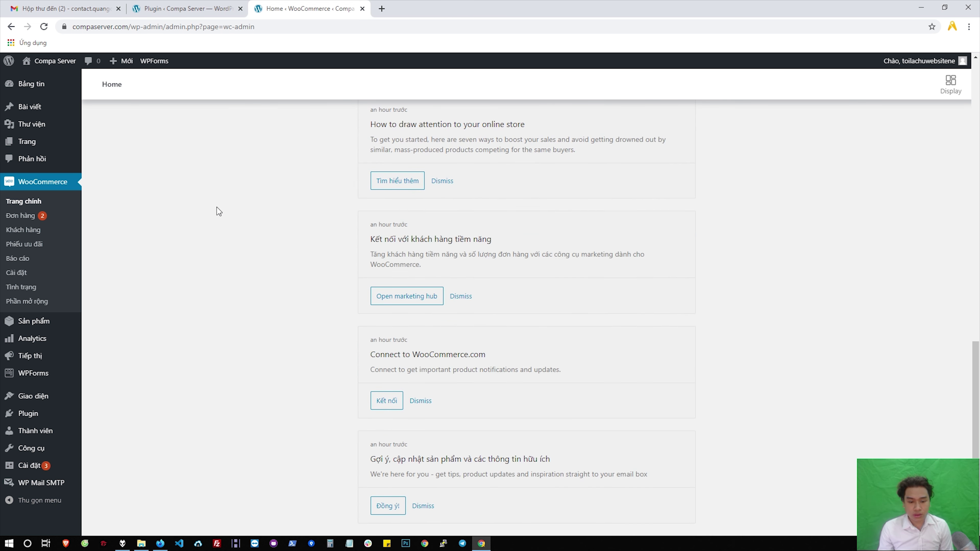
scroll(216, 207, up, 14)
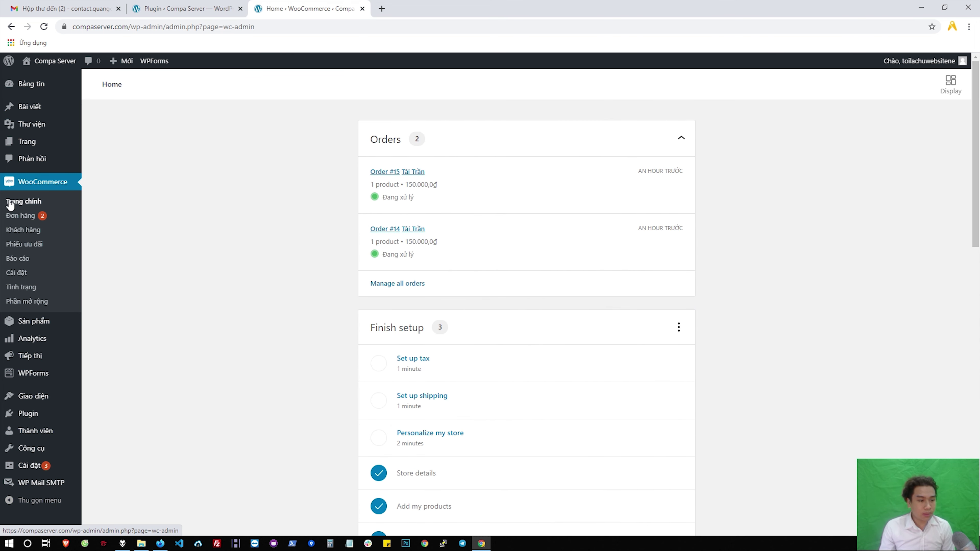
Open the WooCommerce General settings and scroll down to the currency options.
click(26, 276)
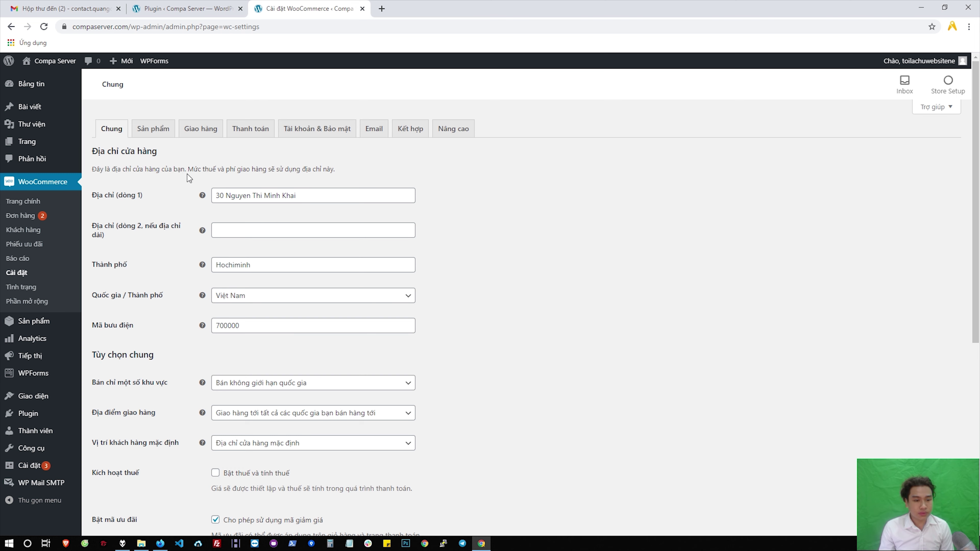
scroll(151, 190, down, 1)
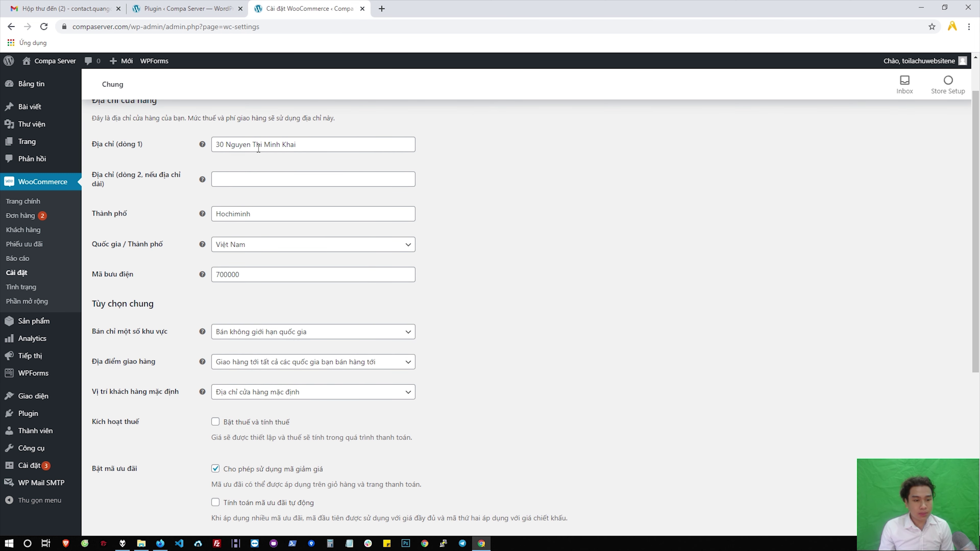
drag(259, 149, 296, 146)
click(290, 146)
click(185, 214)
scroll(302, 280, down, 5)
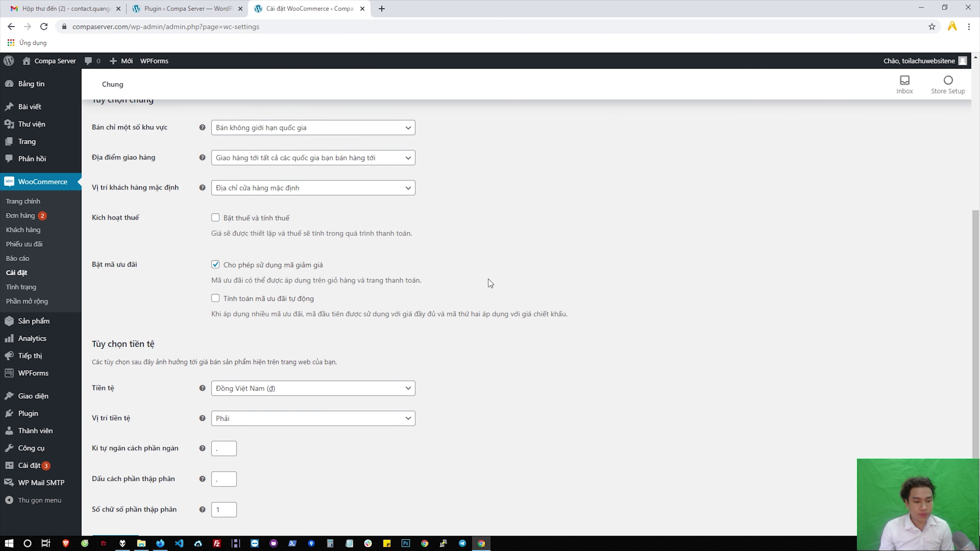
scroll(514, 231, down, 2)
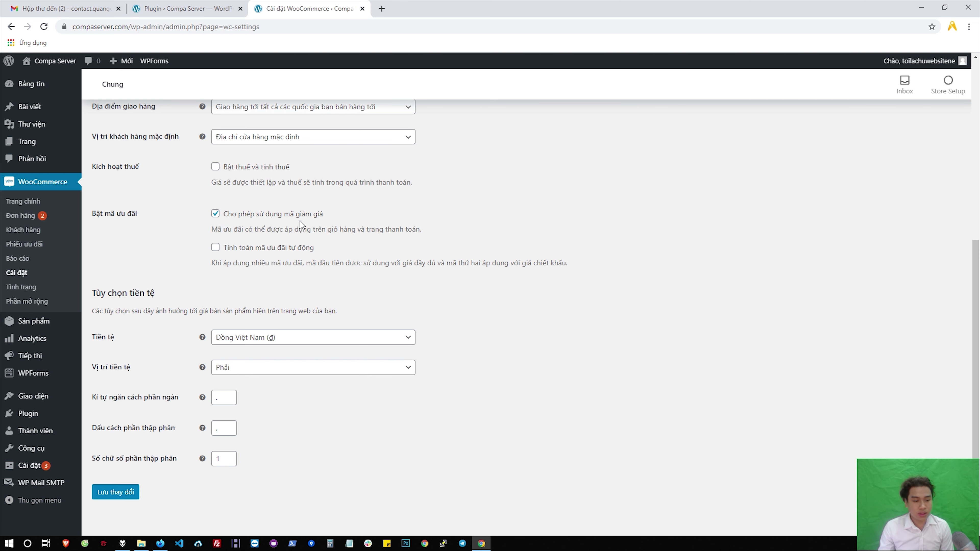
scroll(656, 366, down, 1)
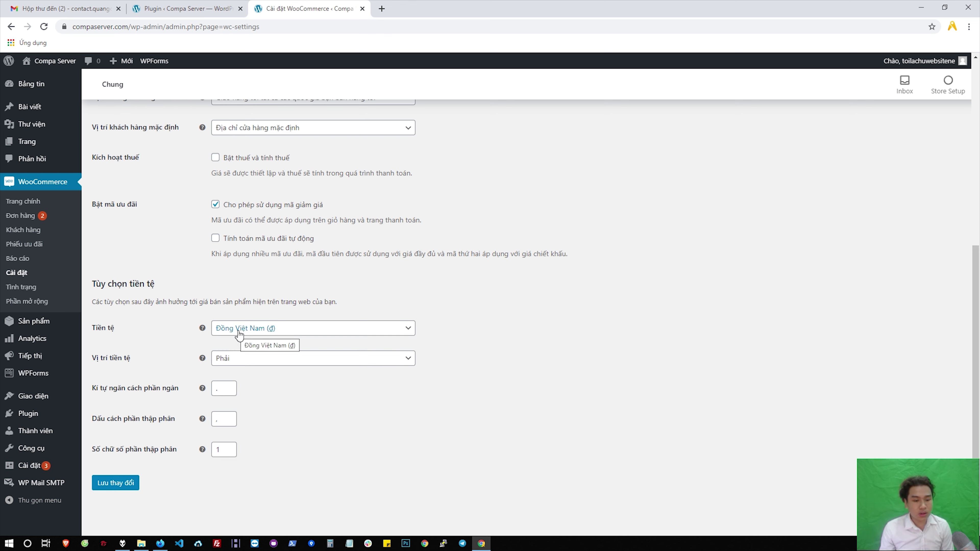
Keep Đồng Việt Nam (đ) as currency, set decimals to 0, and save.
click(249, 332)
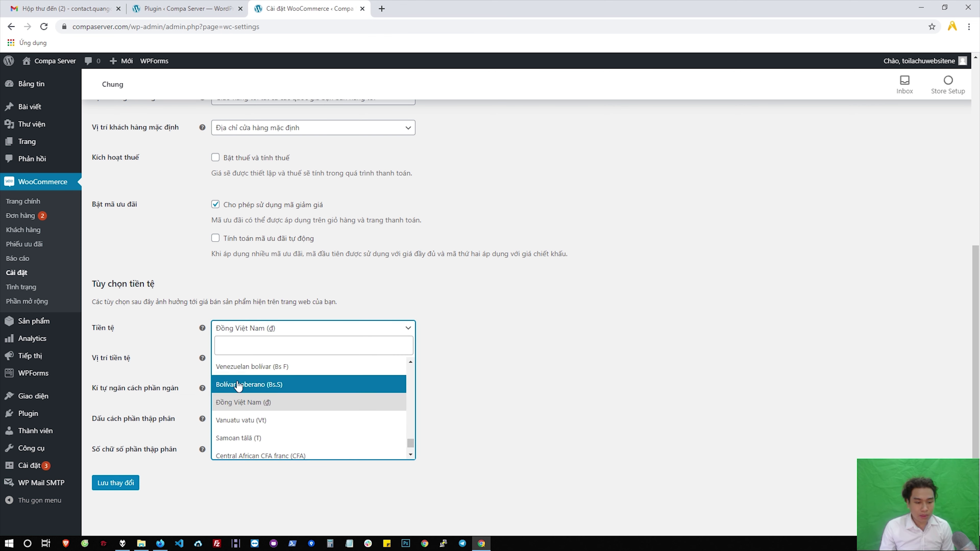
click(248, 403)
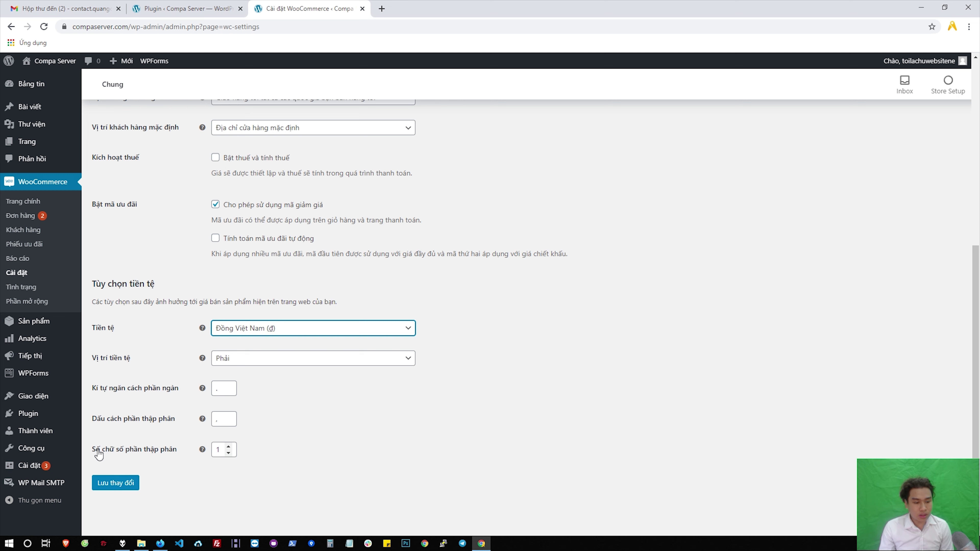
double_click(220, 452)
text(0)
click(131, 485)
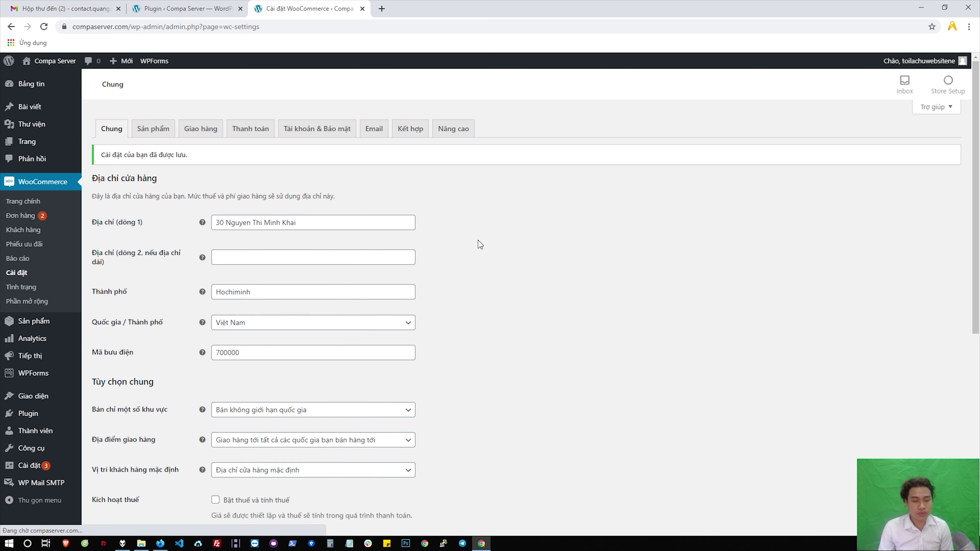
Review the recipient addresses on the Email notifications tab, then switch to the Gmail inbox.
click(376, 134)
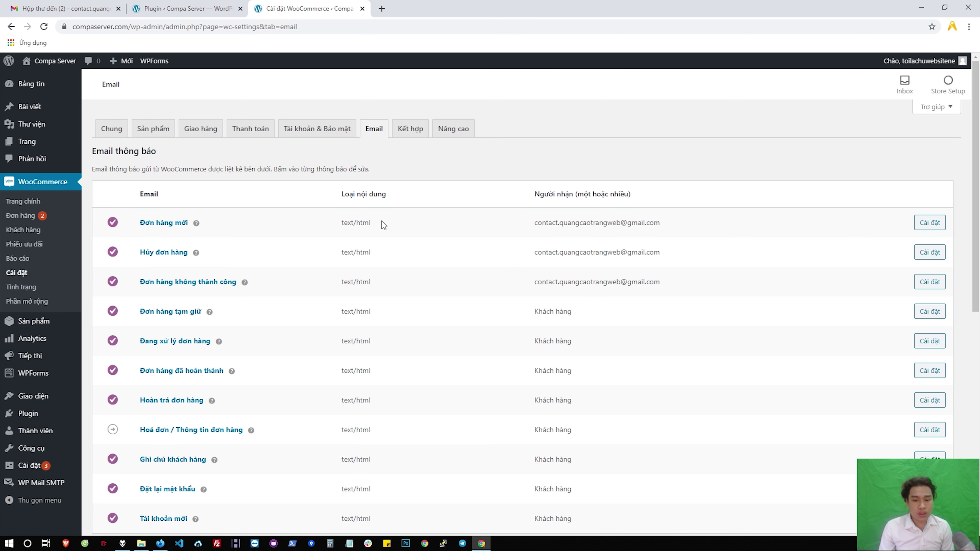
scroll(404, 218, down, 2)
scroll(419, 212, up, 1)
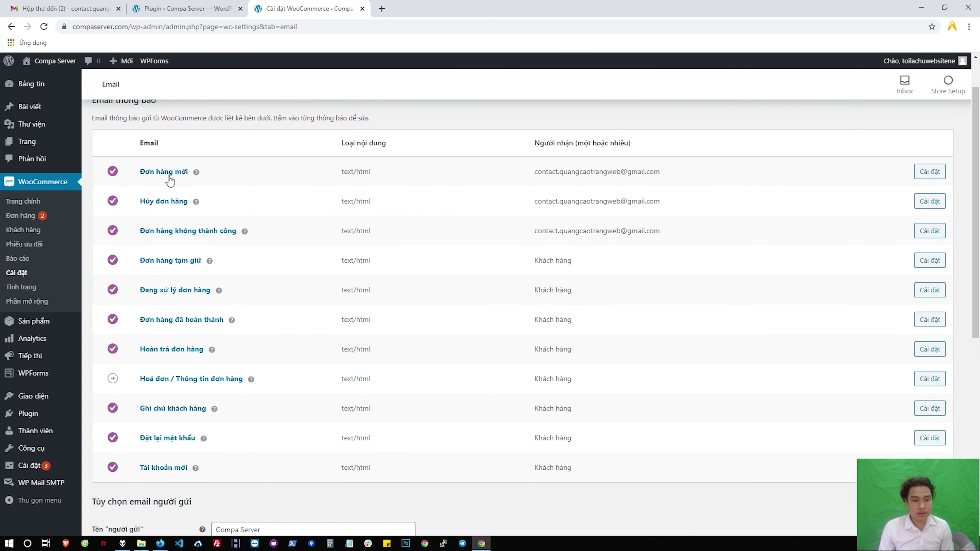
drag(536, 173, 671, 181)
click(634, 180)
drag(536, 174, 667, 173)
click(570, 176)
double_click(557, 172)
click(633, 170)
click(71, 5)
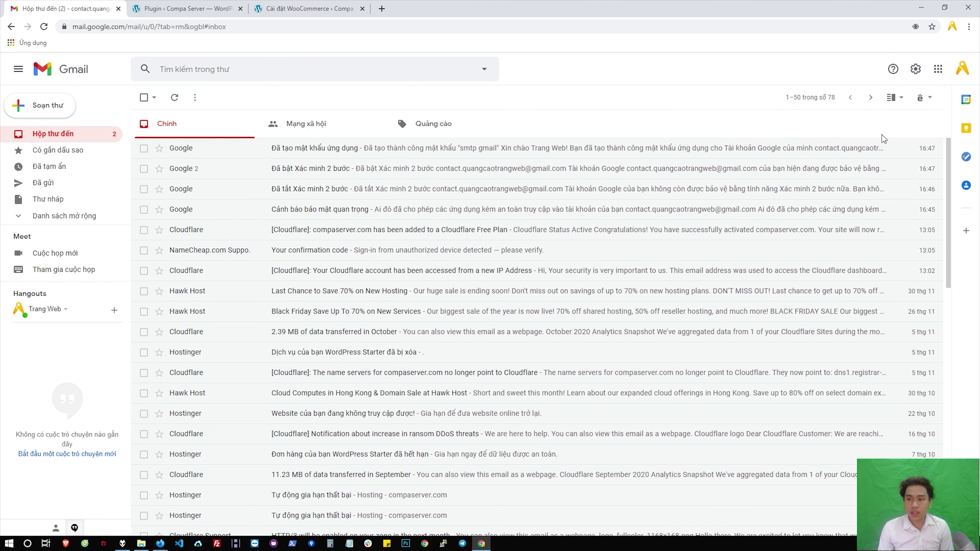
Check the signed-in Google account's address, then go back to WooCommerce email settings.
click(955, 72)
double_click(874, 165)
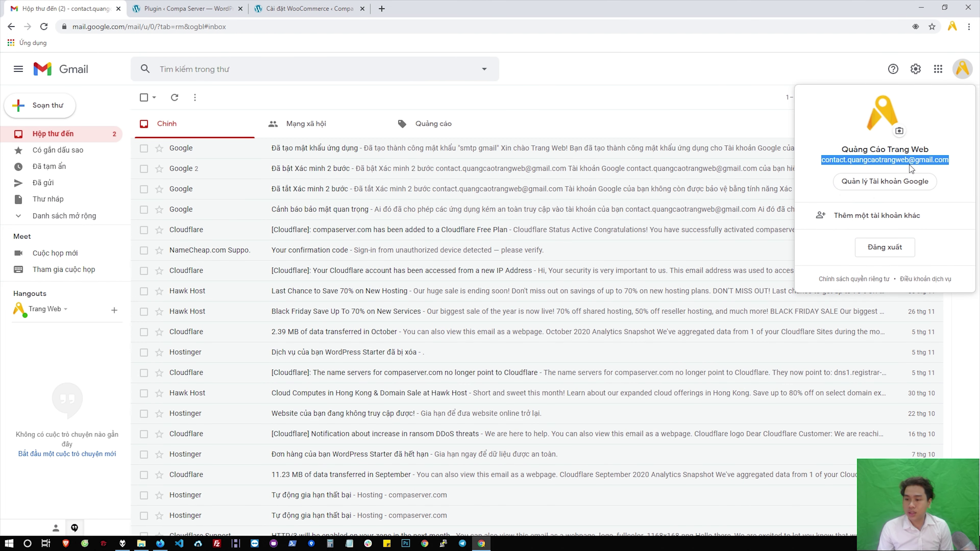
click(634, 100)
click(306, 8)
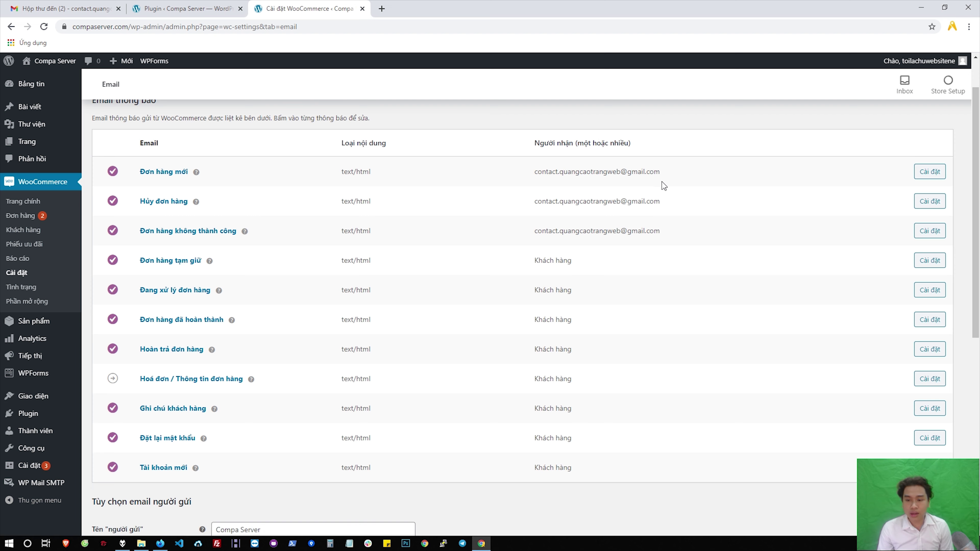
middle_click(927, 174)
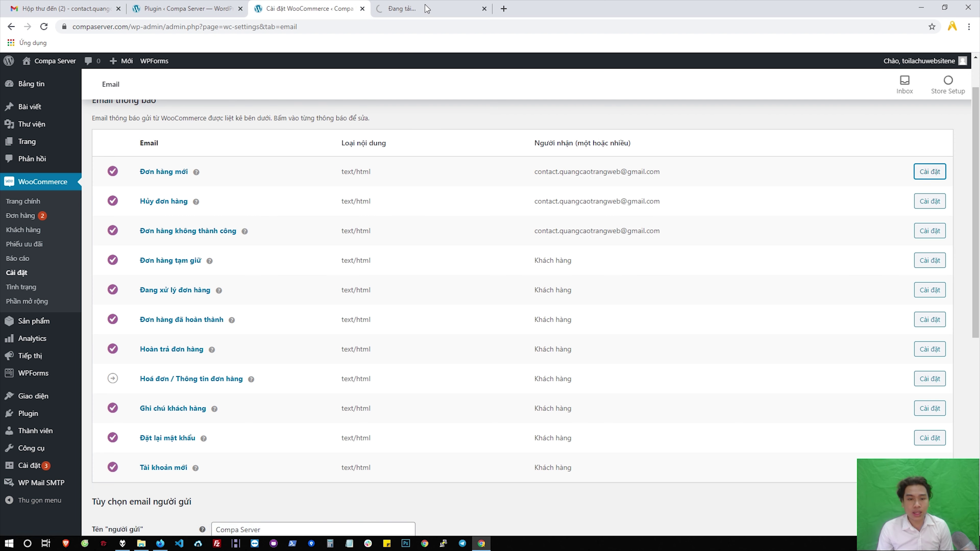
click(421, 9)
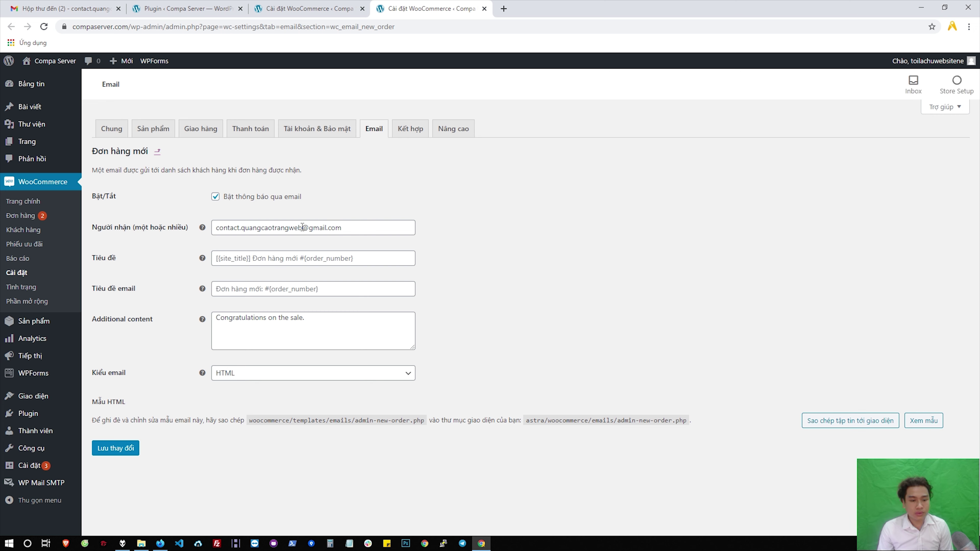
drag(302, 227, 213, 228)
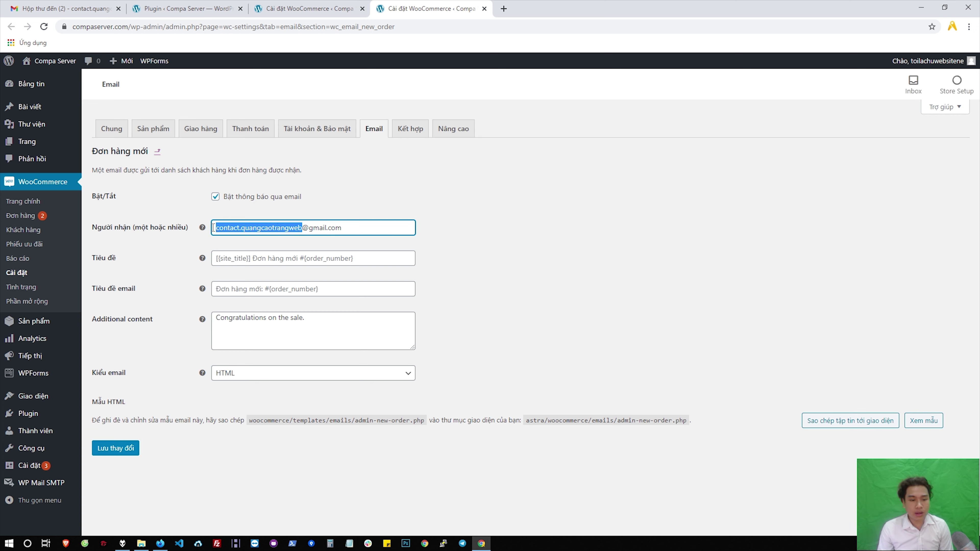
click(289, 227)
drag(301, 228, 218, 227)
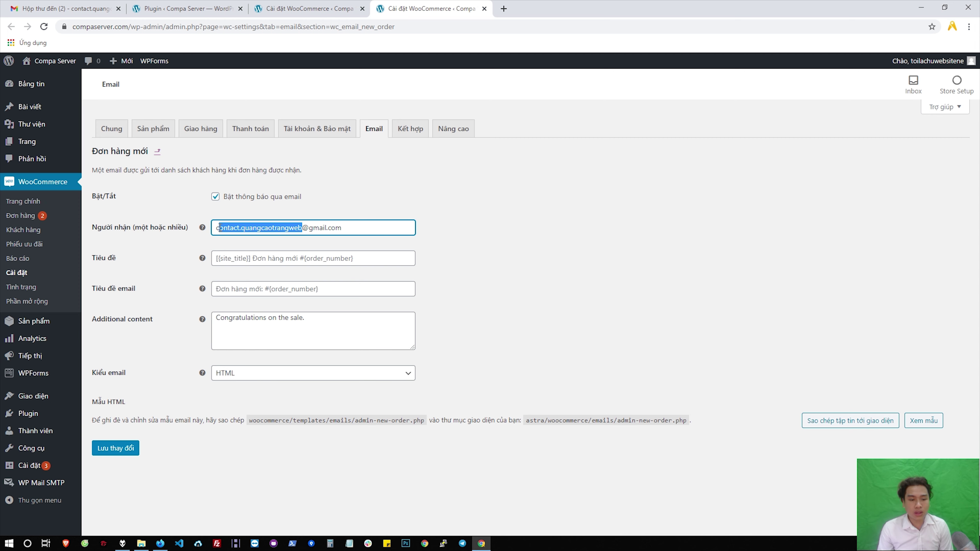
click(517, 239)
key(ctrl+w)
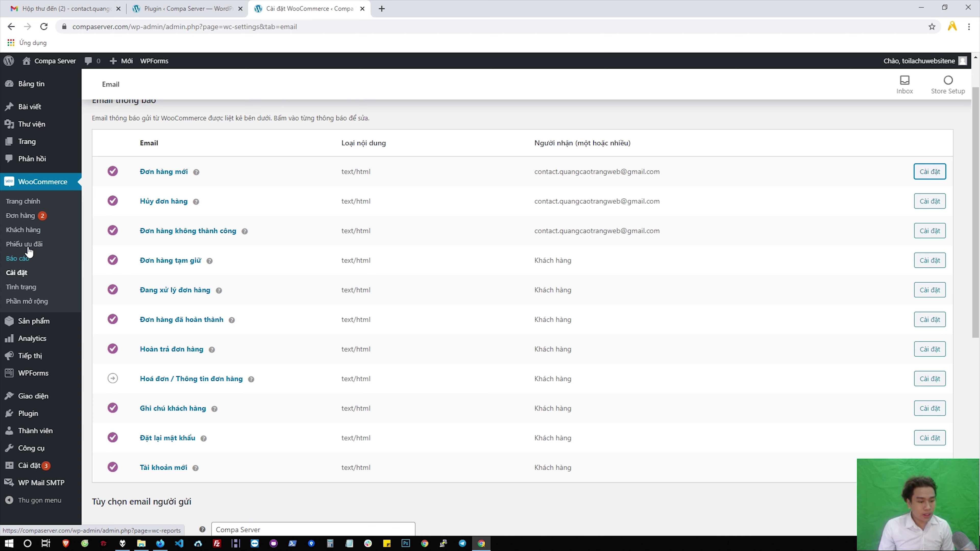
Open the permalink settings and review the post-name URL structure.
mouse_move(211, 264)
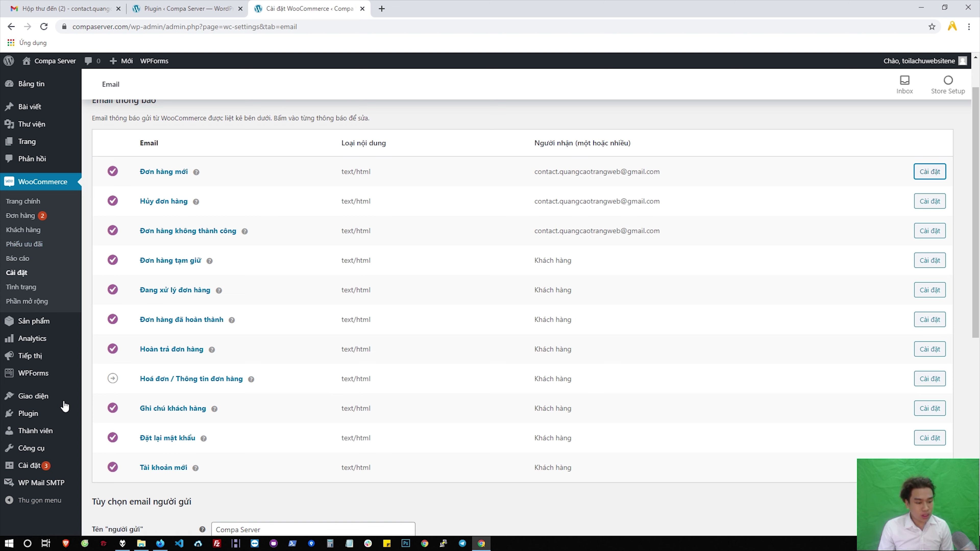
mouse_move(31, 466)
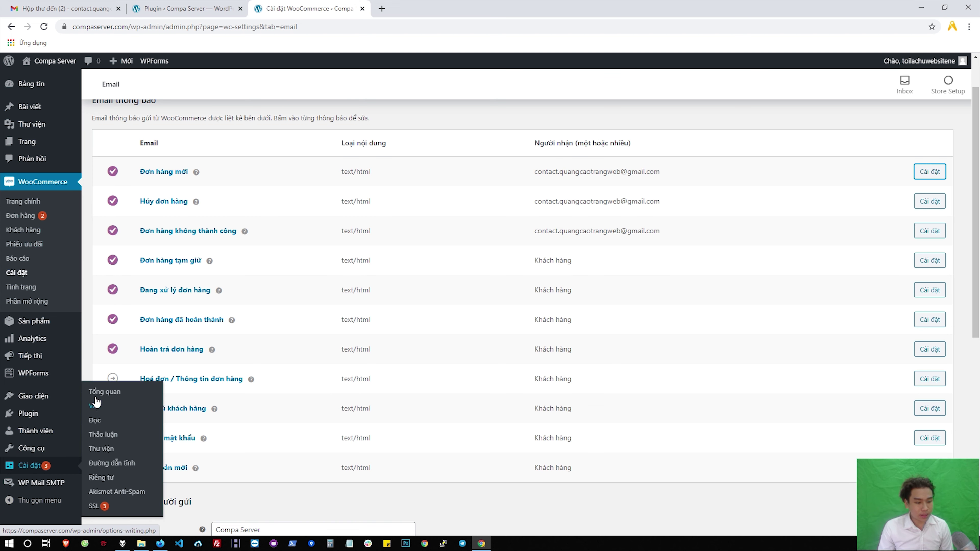
click(112, 463)
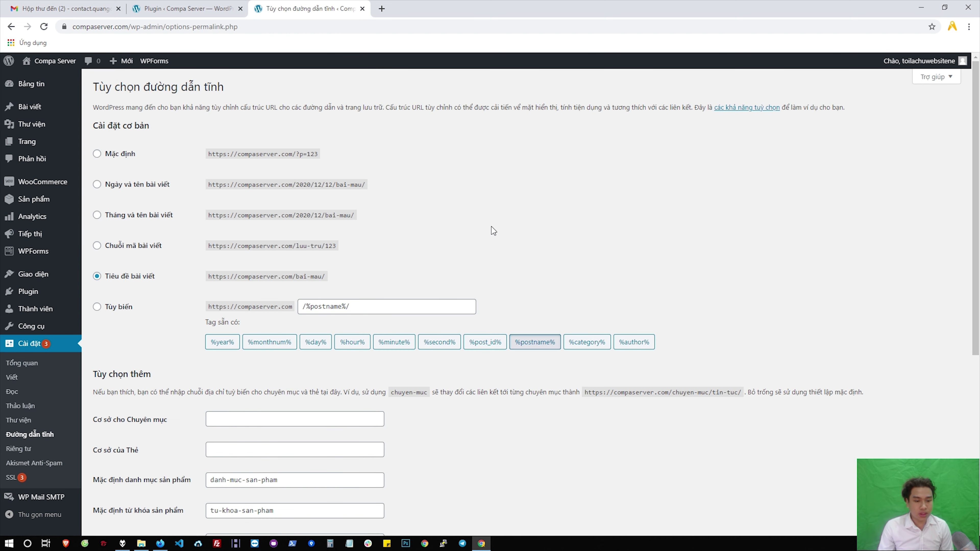
scroll(501, 208, down, 2)
scroll(138, 192, up, 2)
drag(227, 274, 325, 276)
click(417, 258)
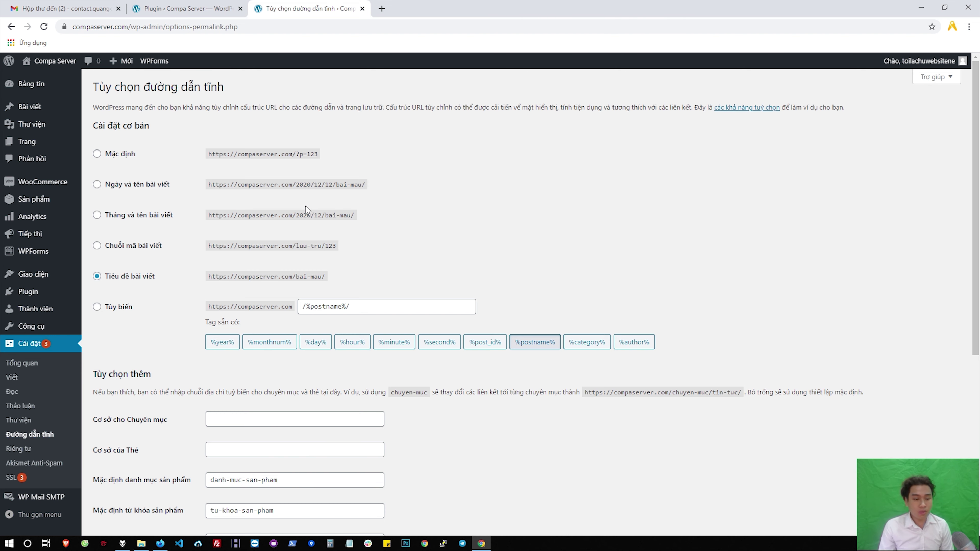
scroll(305, 206, down, 2)
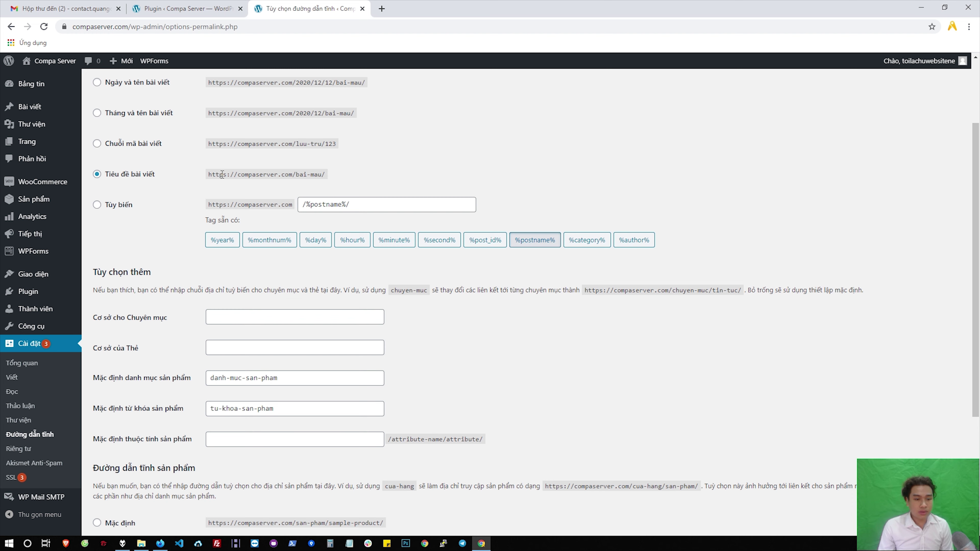
triple_click(223, 173)
click(289, 183)
scroll(254, 211, down, 4)
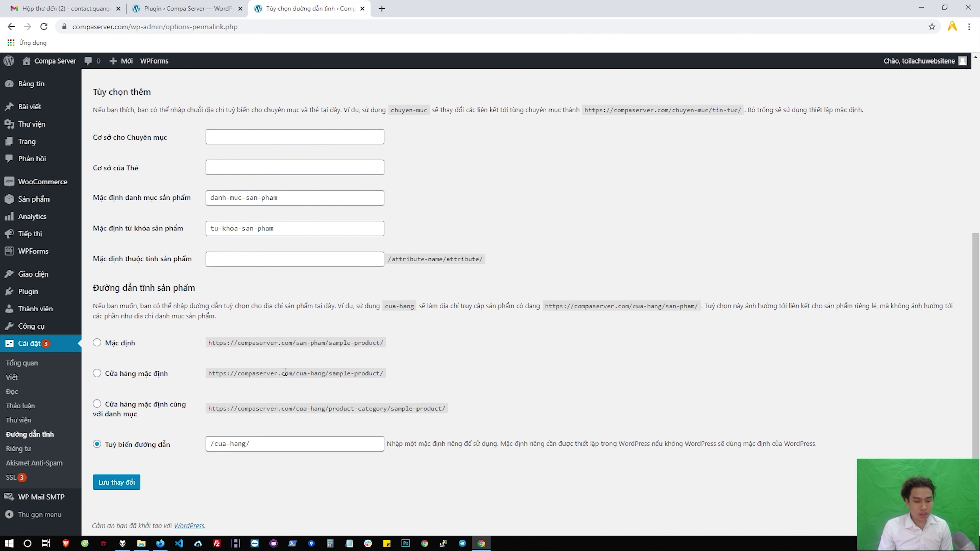
Set product permalinks to the shop base (/cua-hang/) and save the settings.
click(146, 377)
drag(257, 373, 360, 373)
click(360, 374)
click(126, 487)
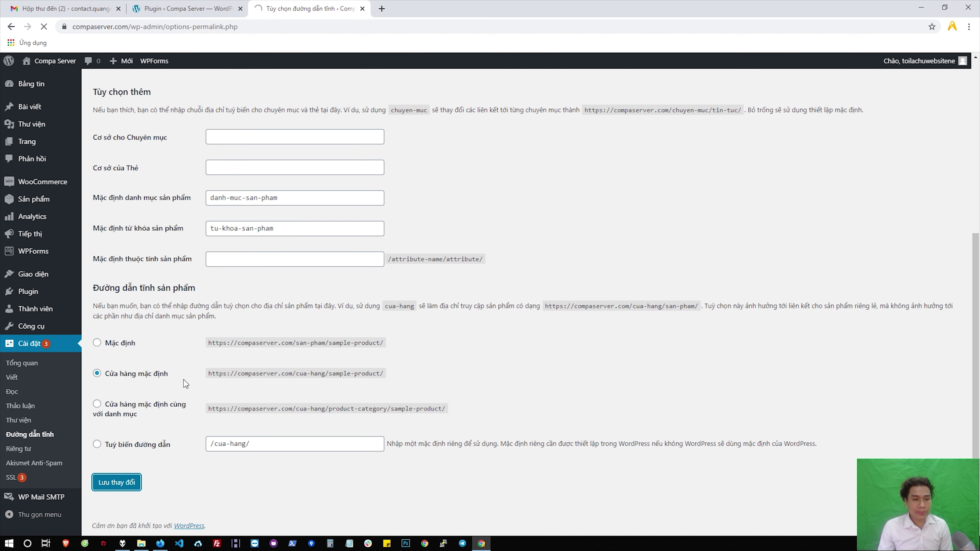
scroll(264, 331, down, 5)
scroll(255, 301, up, 3)
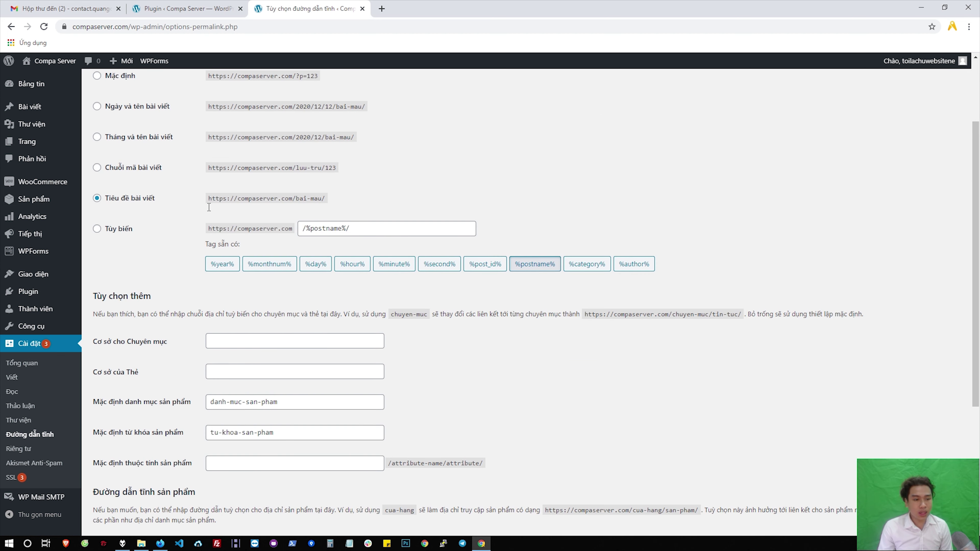
scroll(366, 226, down, 5)
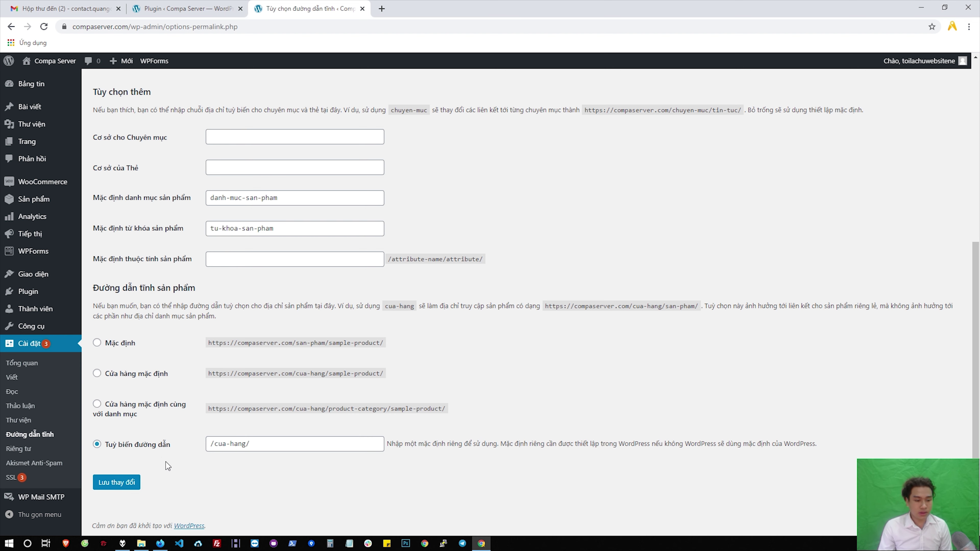
click(117, 482)
scroll(20, 315, up, 5)
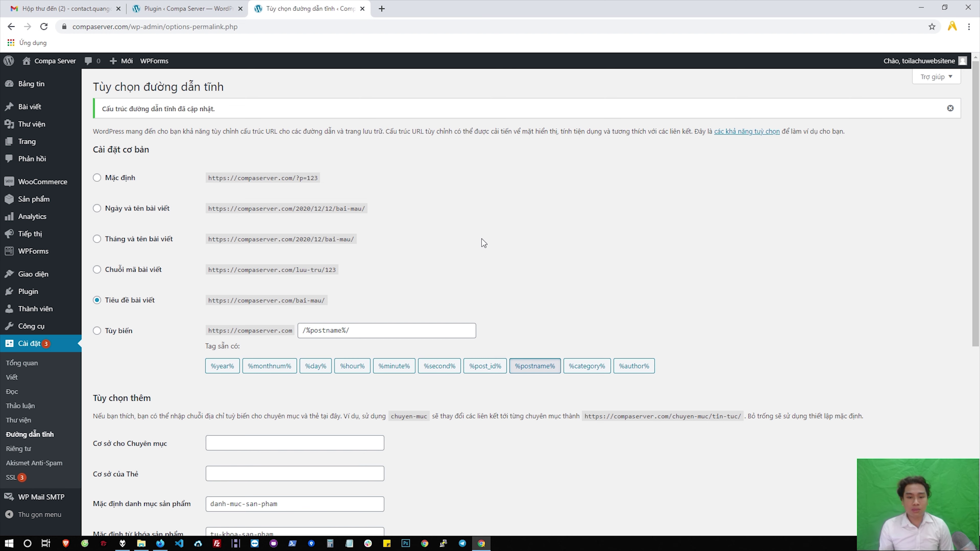
right_click(42, 74)
click(63, 81)
click(430, 8)
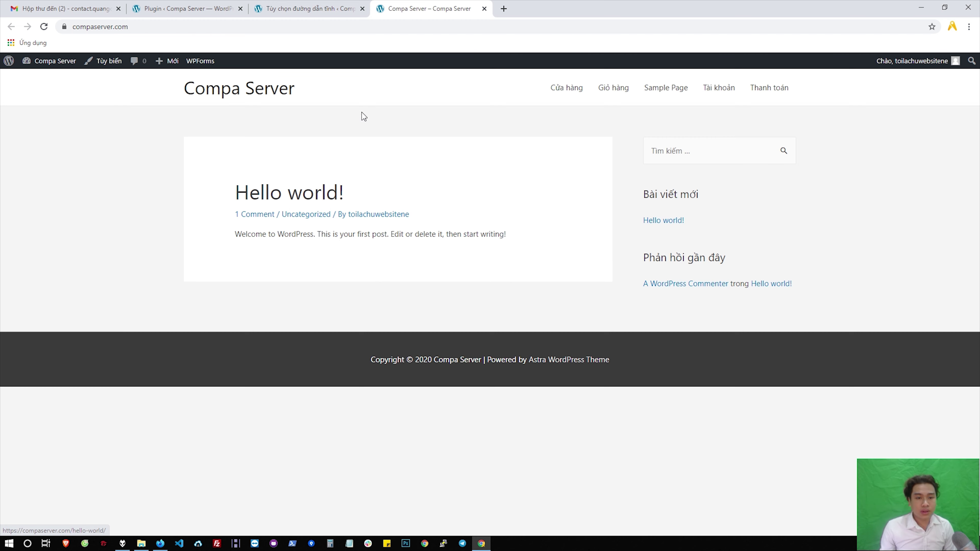
click(337, 5)
click(484, 9)
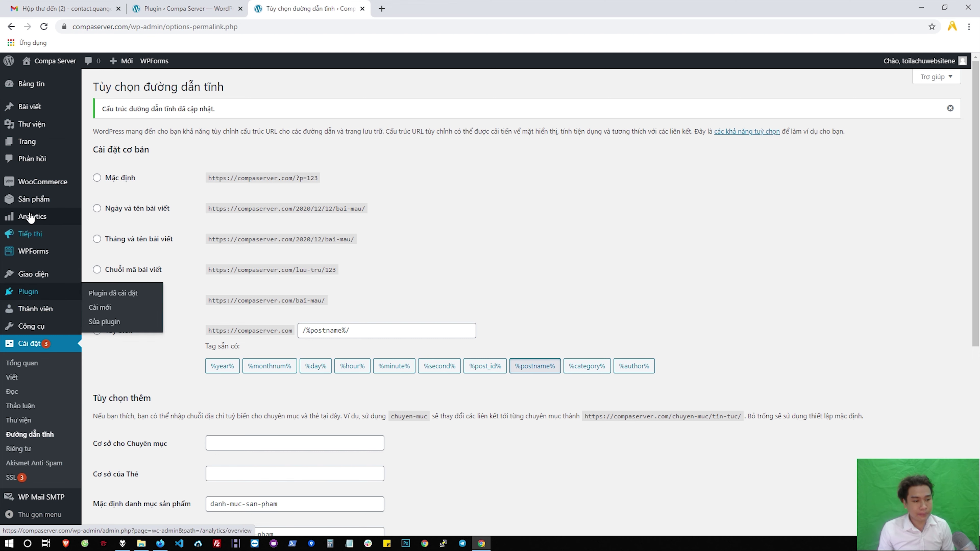
mouse_move(29, 205)
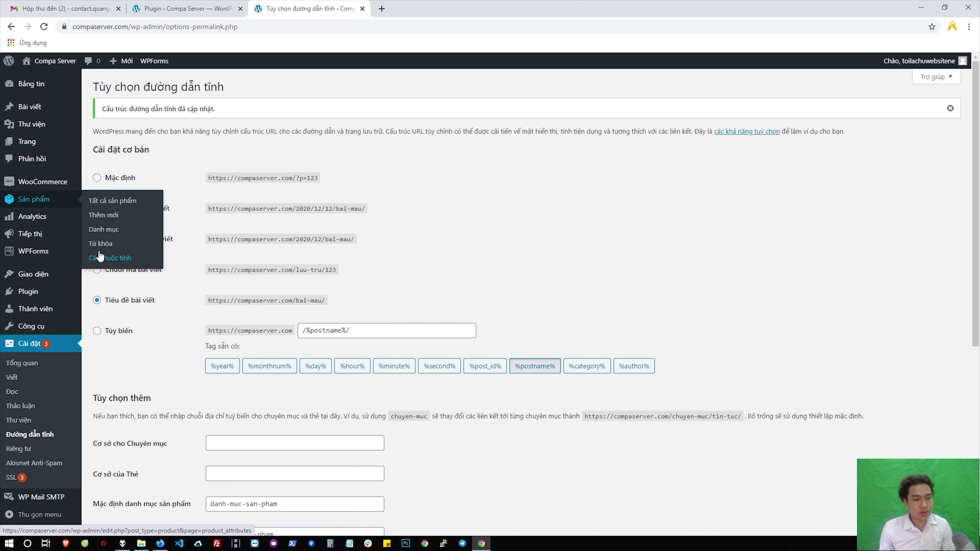
Open product categories in a new tab and add the category 'Vòng Tay Phong Thủy'.
right_click(97, 230)
click(116, 236)
key(ctrl+Tab)
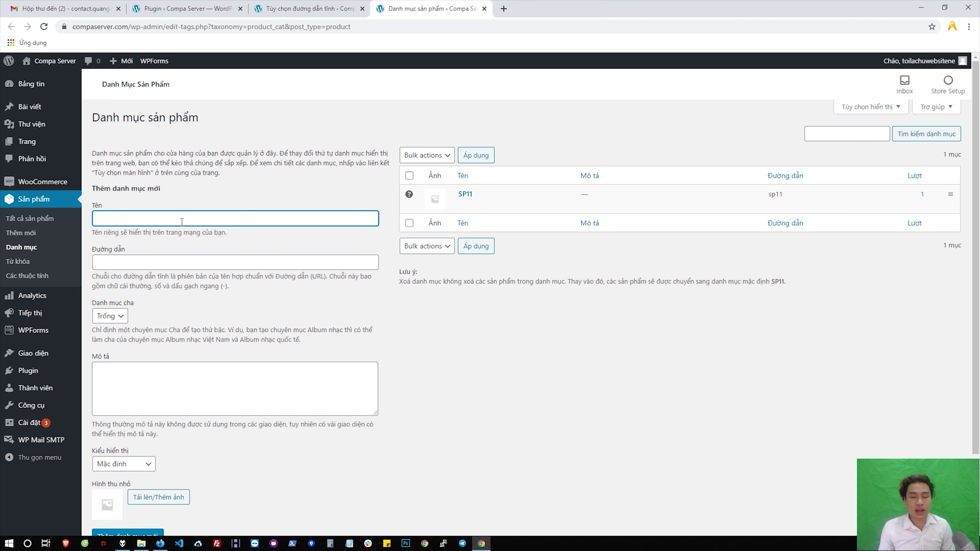
text(Vòng Tay Phong Thủ)
text(yr)
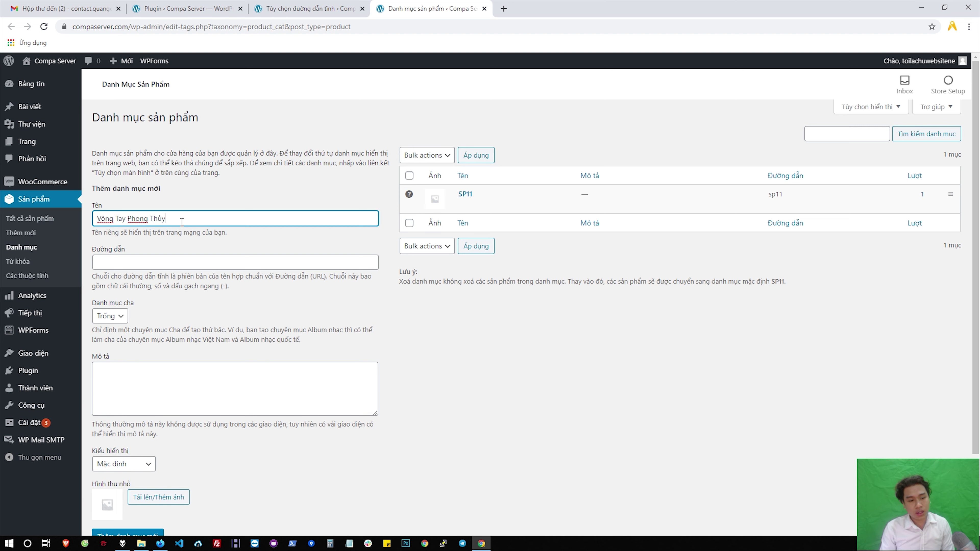
scroll(281, 325, down, 1)
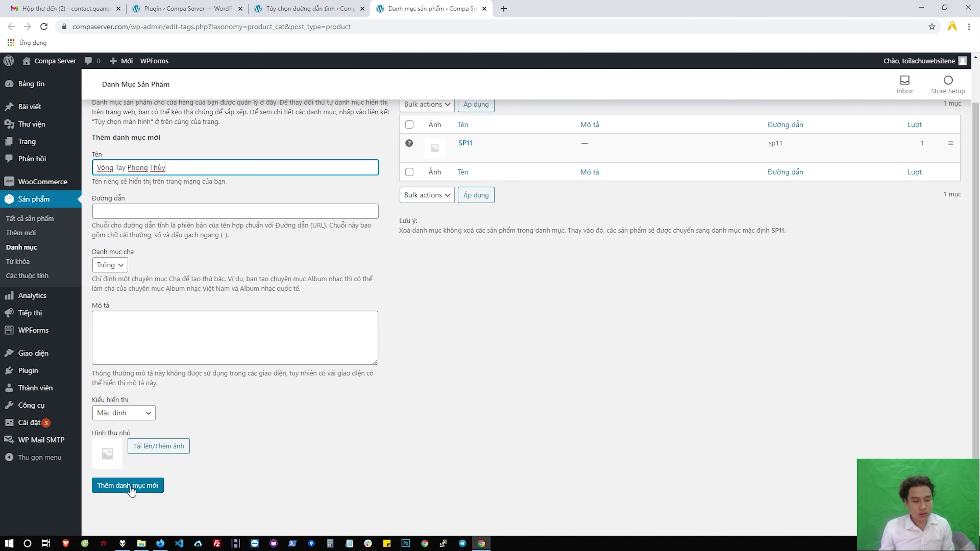
click(142, 490)
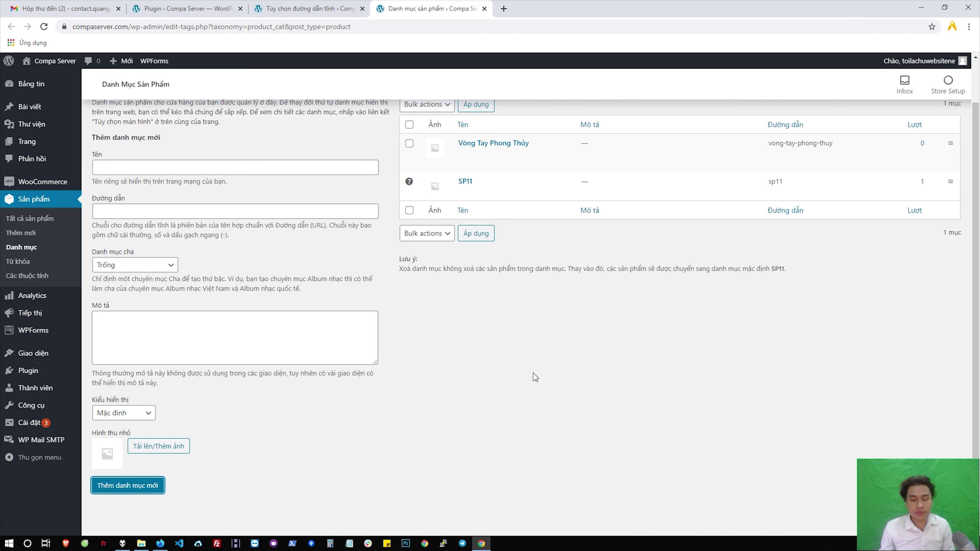
Add a second product category named 'Mặt Dây Chuyền'.
click(153, 167)
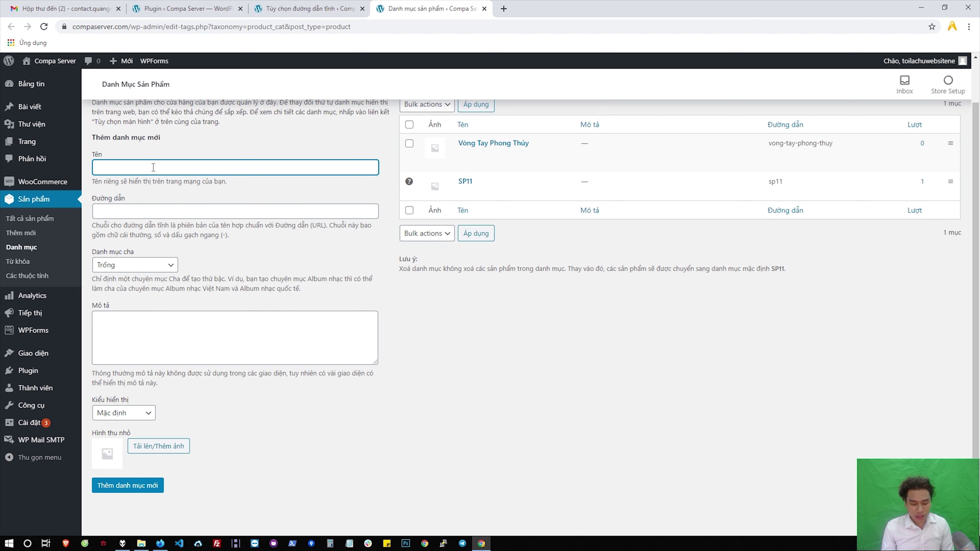
text(Mảt D)
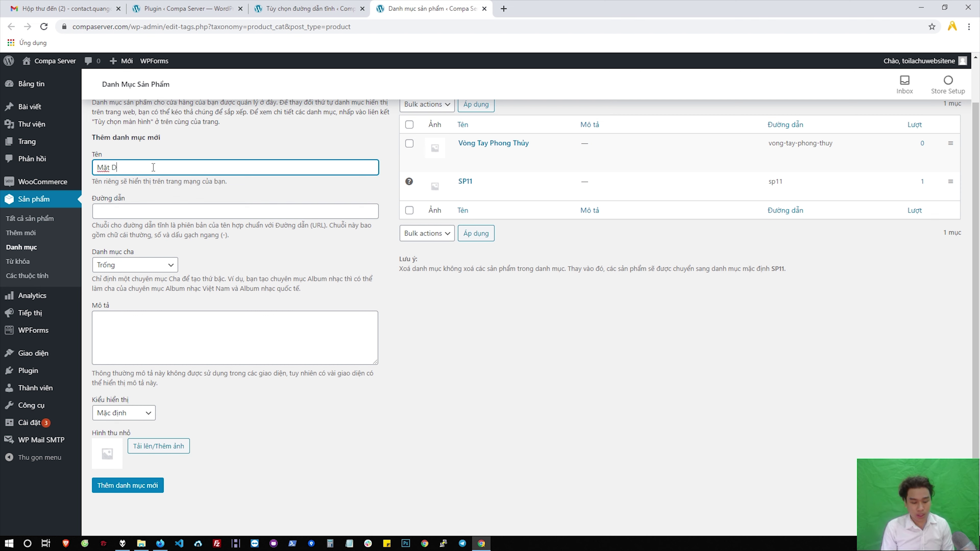
text(ây Chuyền)
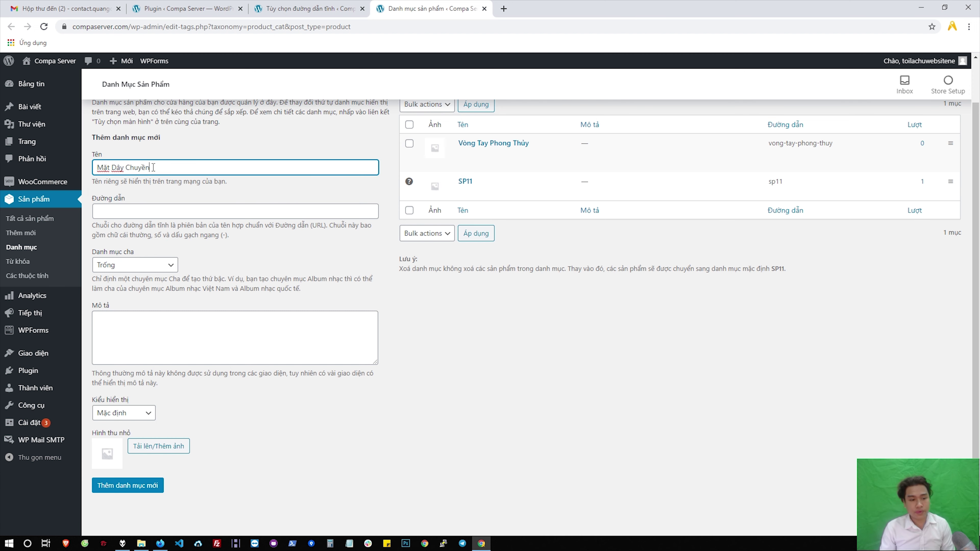
scroll(429, 304, up, 2)
scroll(429, 305, down, 2)
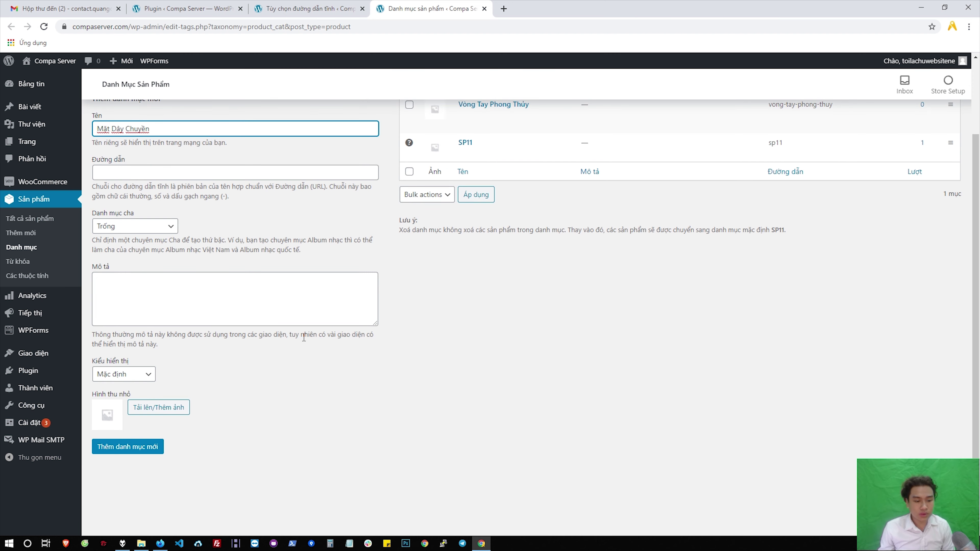
click(128, 448)
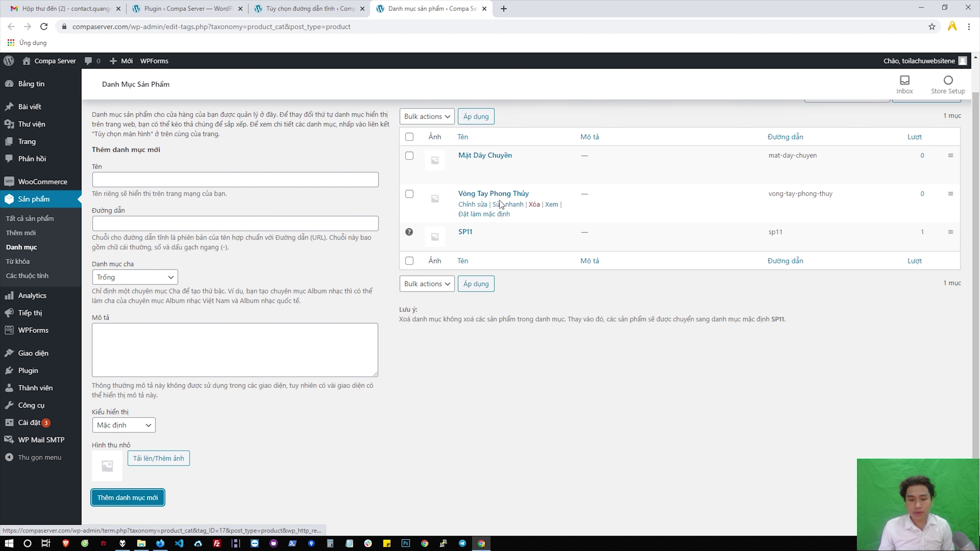
Make Vòng Tay Phong Thủy the default category and delete SP11.
click(479, 214)
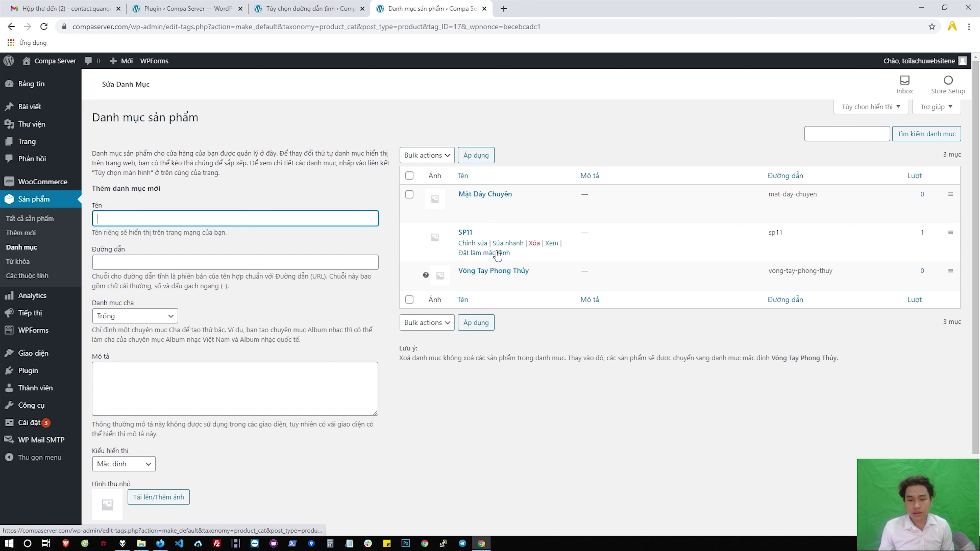
click(534, 244)
click(546, 108)
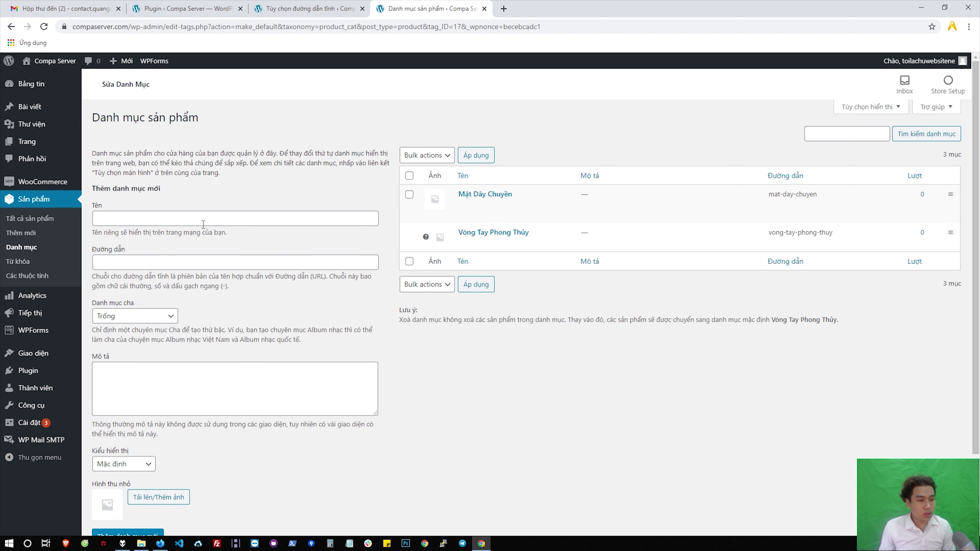
Open Add New Product in a new tab and open the product image media library.
right_click(16, 238)
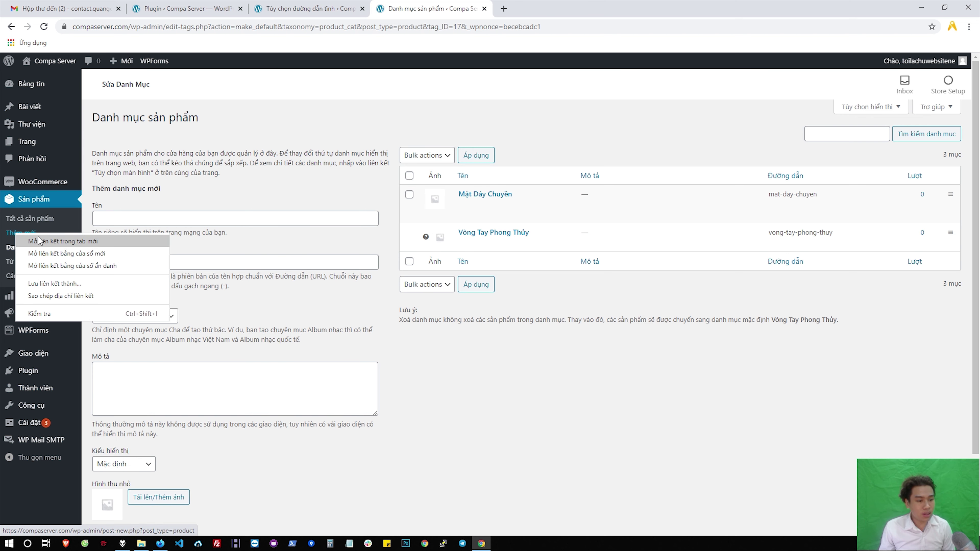
click(56, 242)
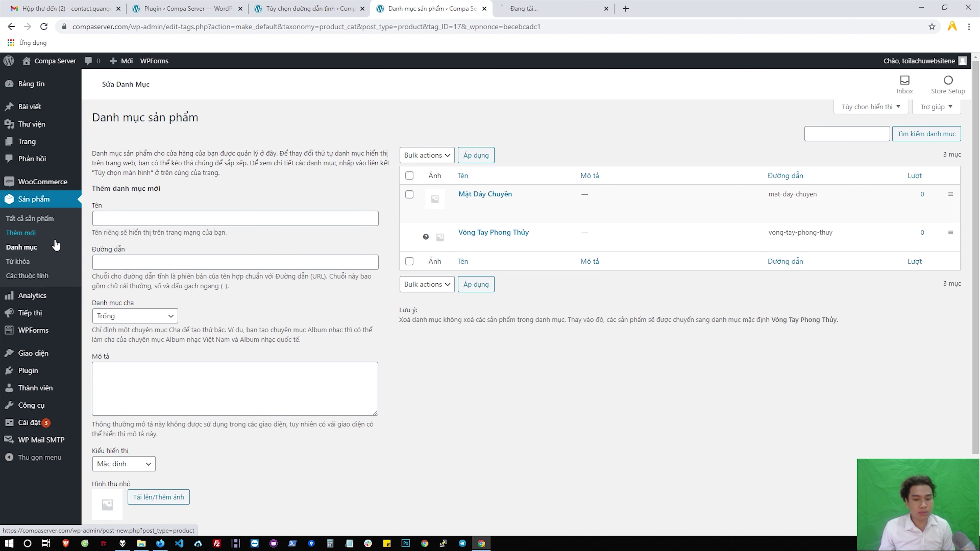
key(ctrl+Tab)
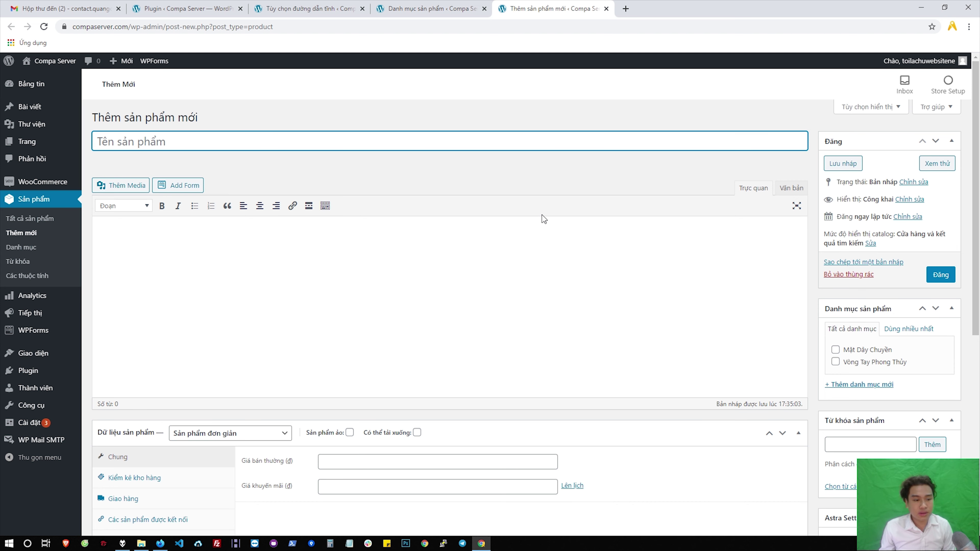
scroll(810, 298, down, 7)
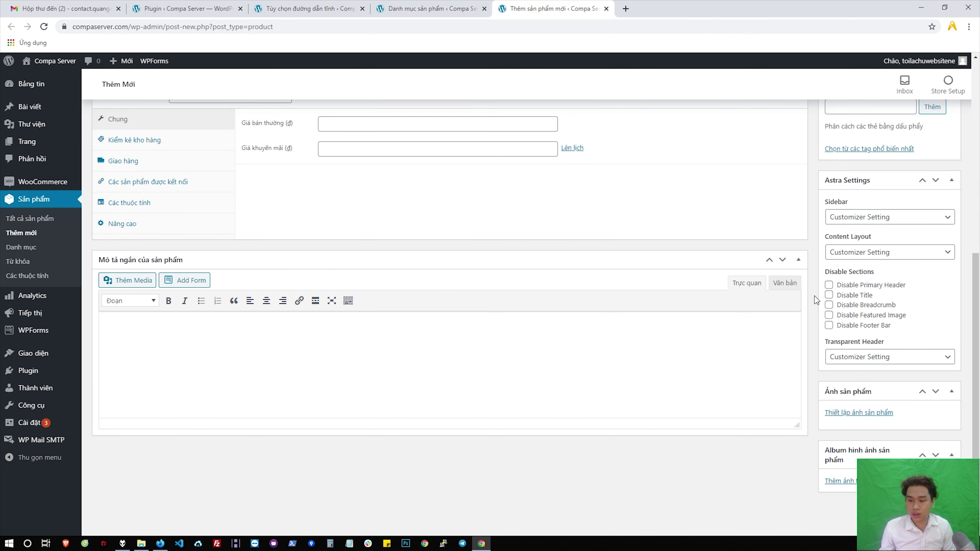
click(862, 412)
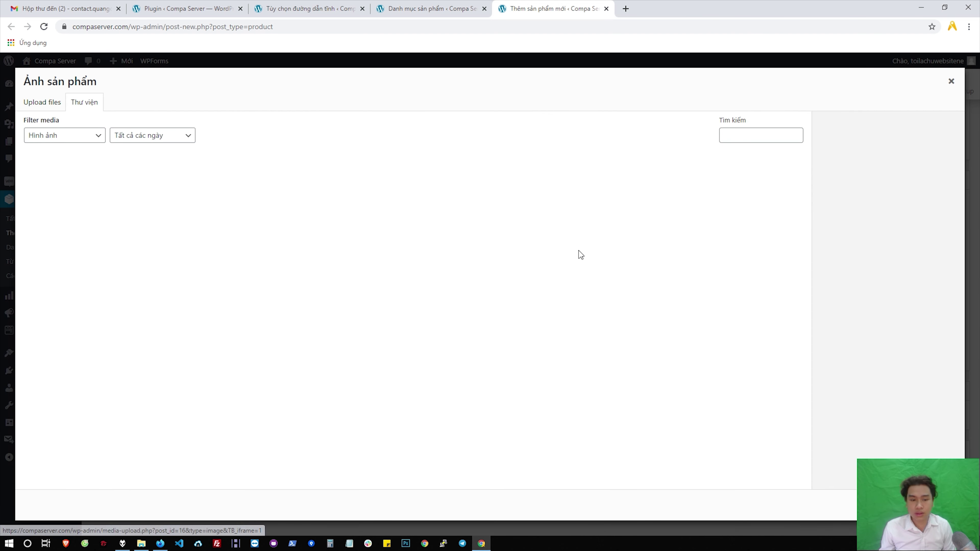
Browse to the Desktop > san pham > vòng tay bracelet folder to upload a file.
click(42, 101)
click(501, 281)
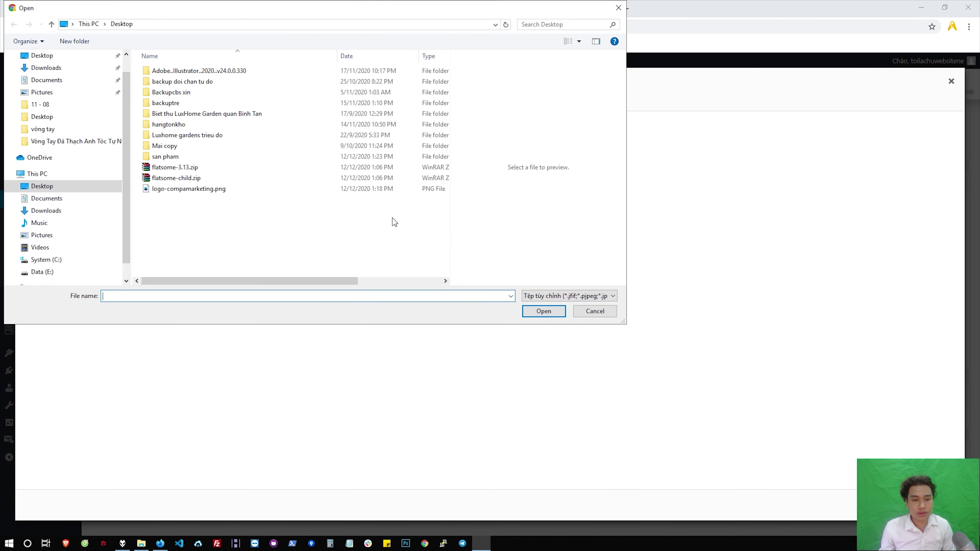
click(82, 186)
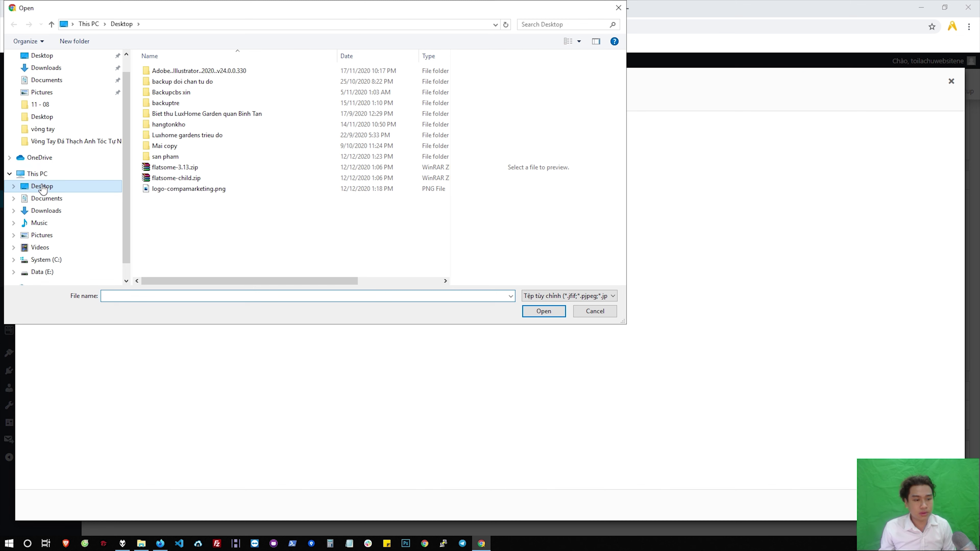
double_click(158, 157)
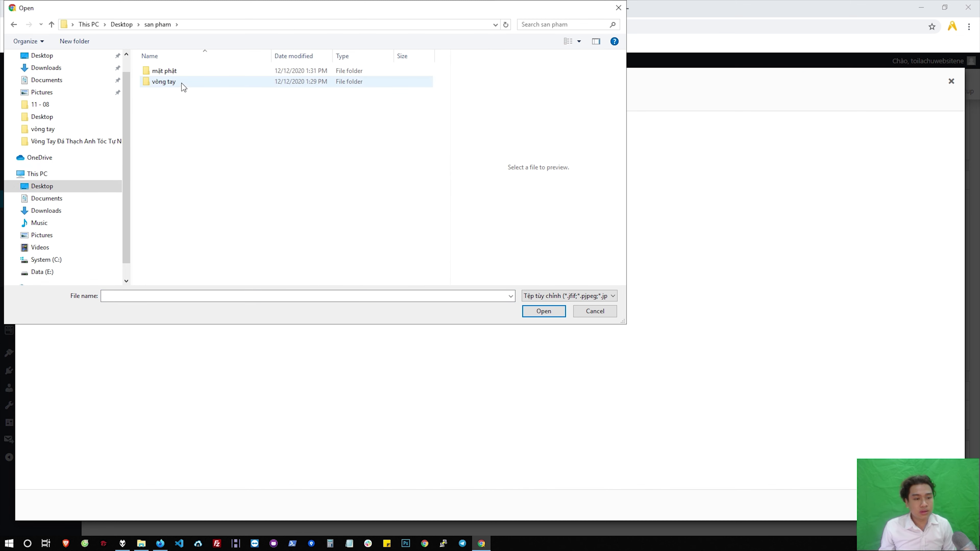
click(164, 72)
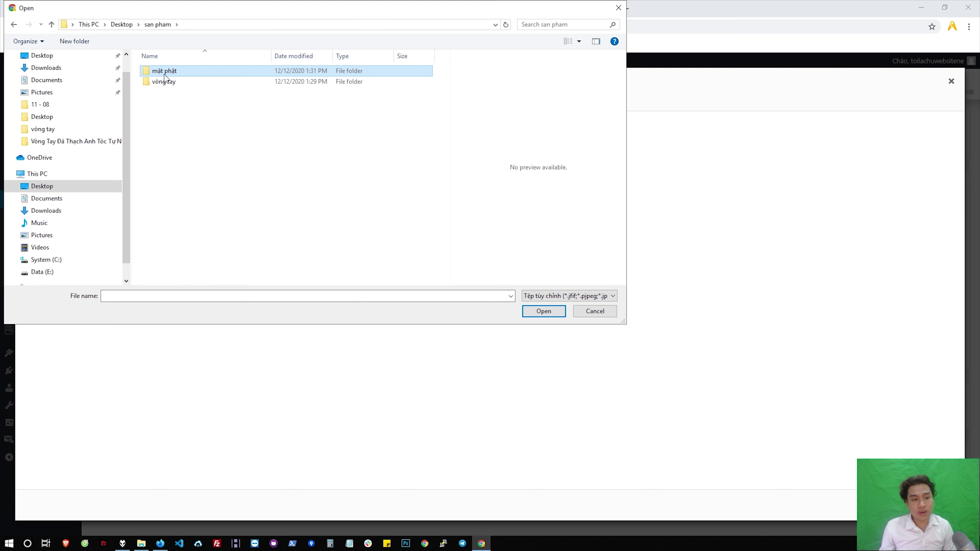
click(172, 104)
click(169, 81)
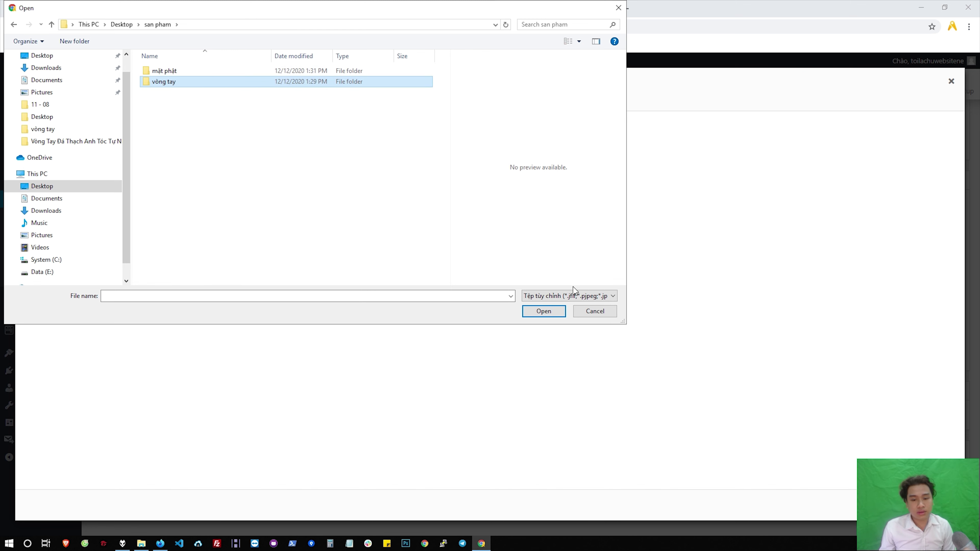
double_click(169, 81)
double_click(191, 82)
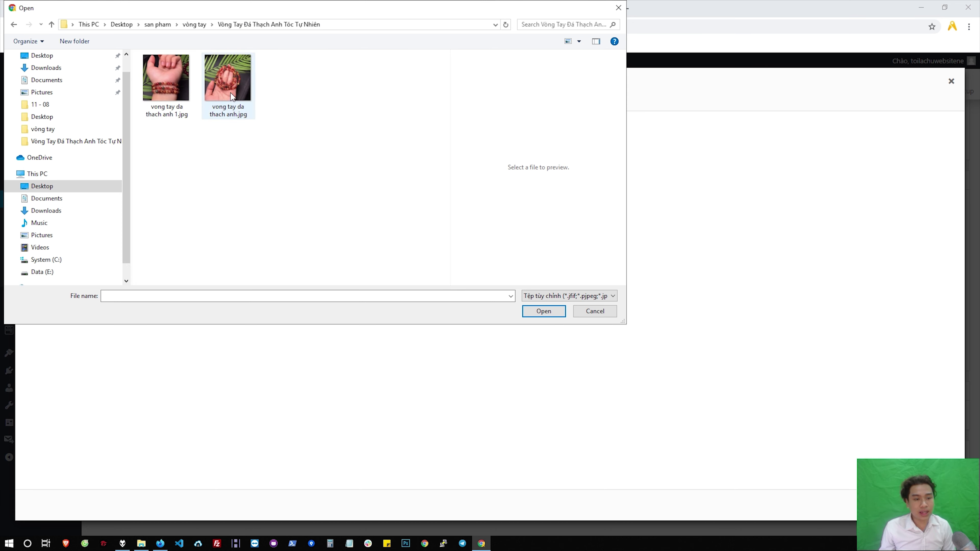
Upload vong tay da thach anh.jpg and set it as the product image.
click(230, 93)
click(189, 84)
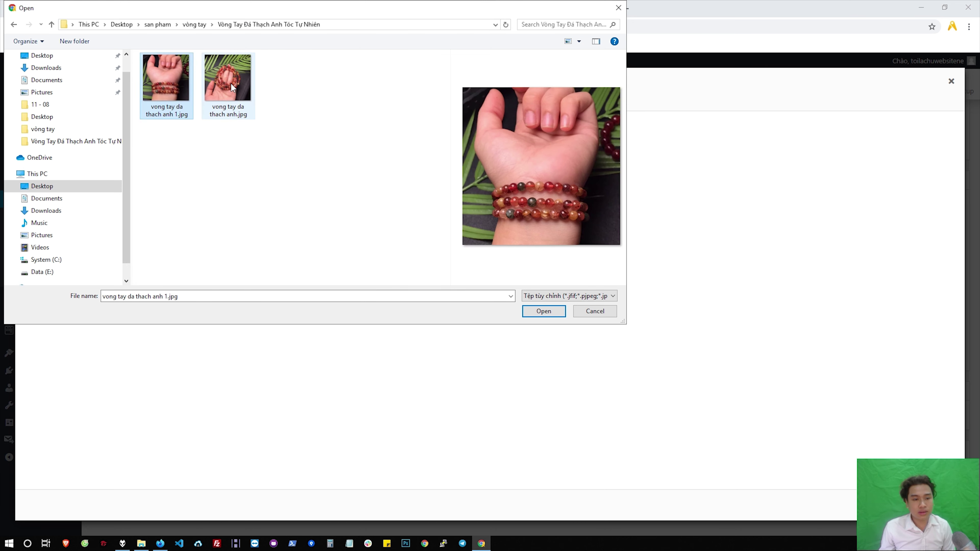
click(227, 88)
key(Left)
key(Right)
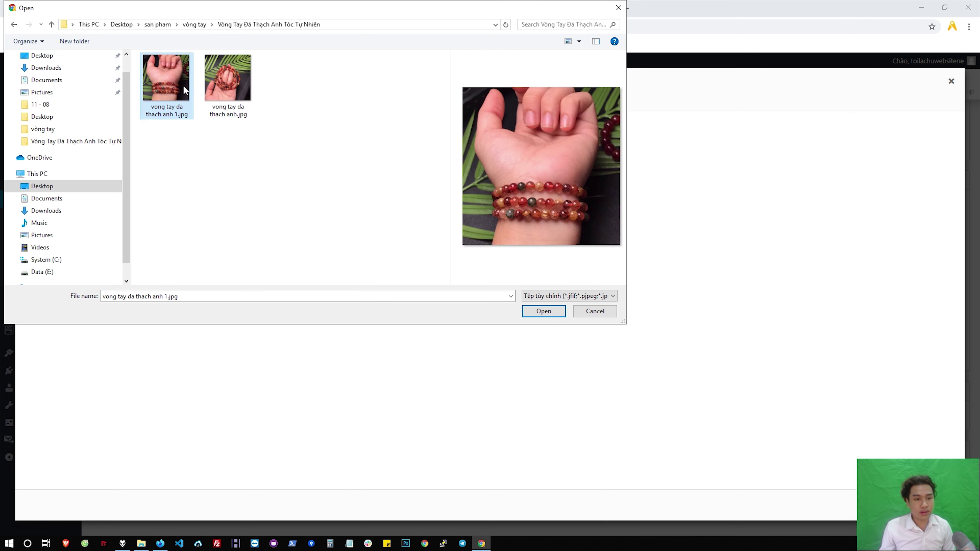
click(543, 311)
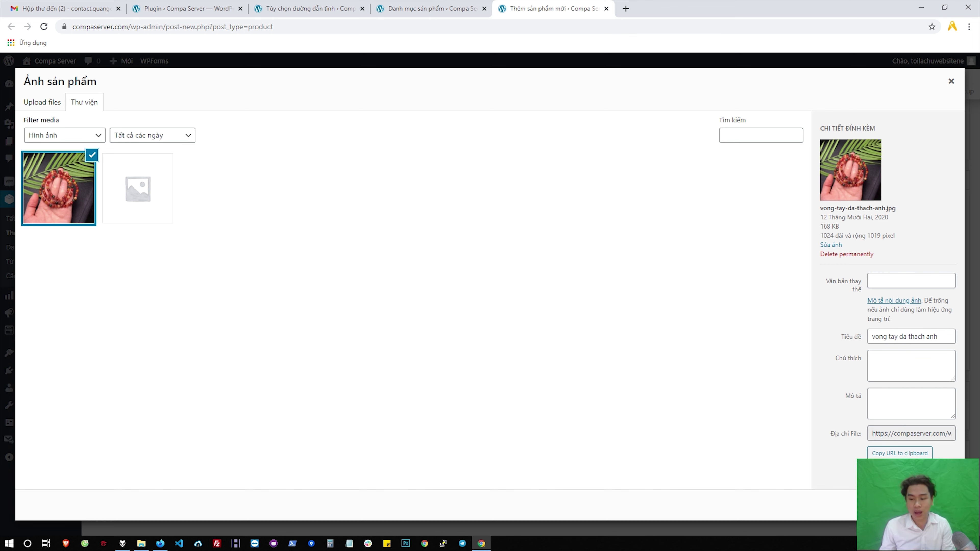
click(917, 505)
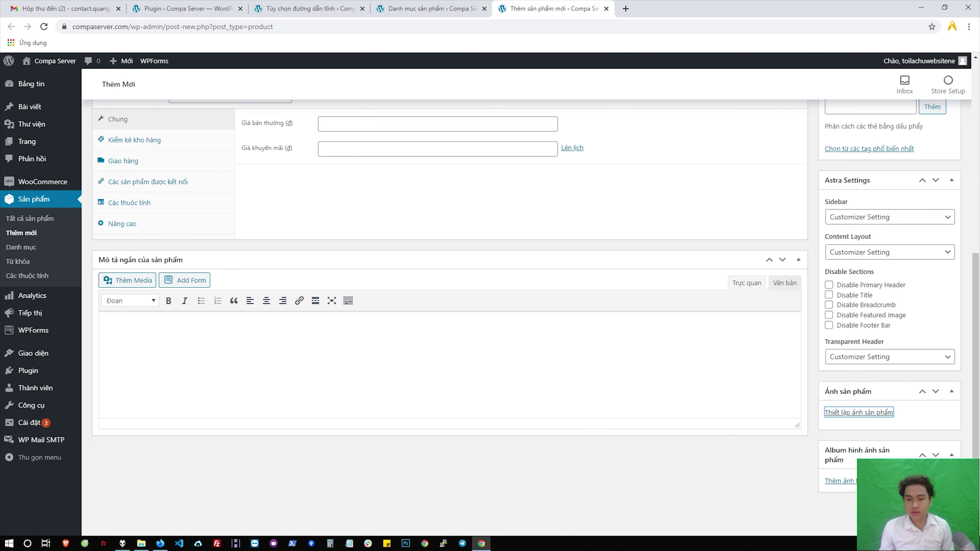
Title the new product 'Vòng Tay Thạch Anh'.
scroll(656, 313, down, 4)
scroll(491, 302, up, 3)
scroll(491, 302, up, 8)
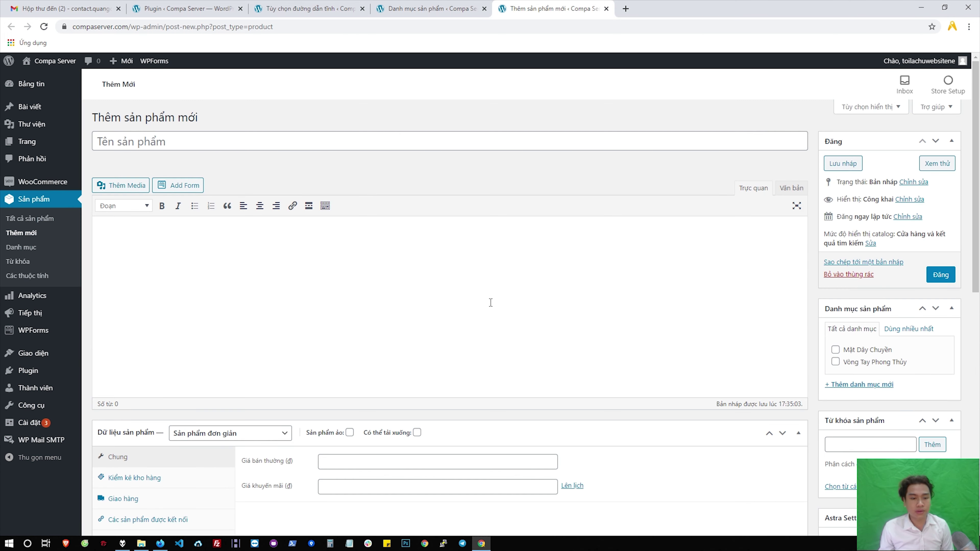
scroll(705, 322, down, 6)
scroll(705, 322, up, 8)
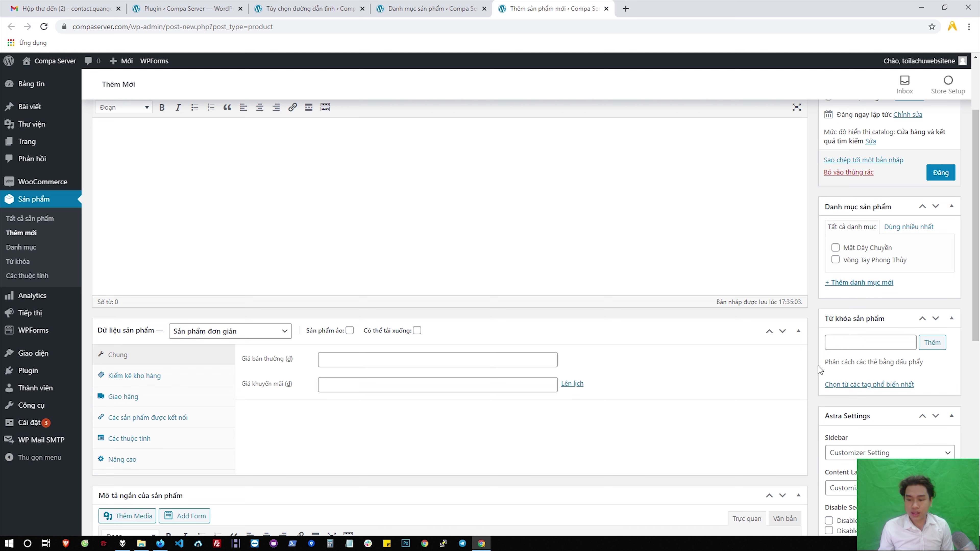
click(182, 144)
text(Vòn)
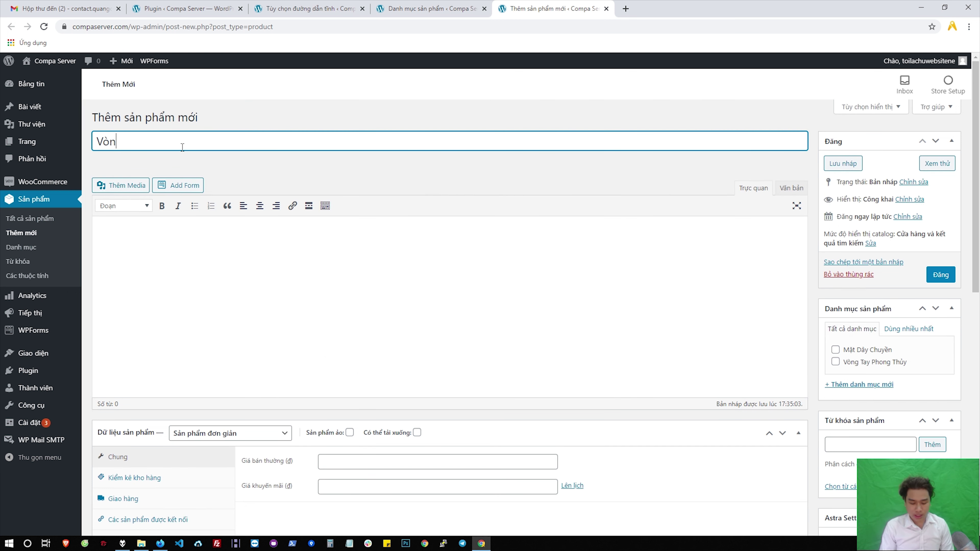
text(g Tay Thạch Anh)
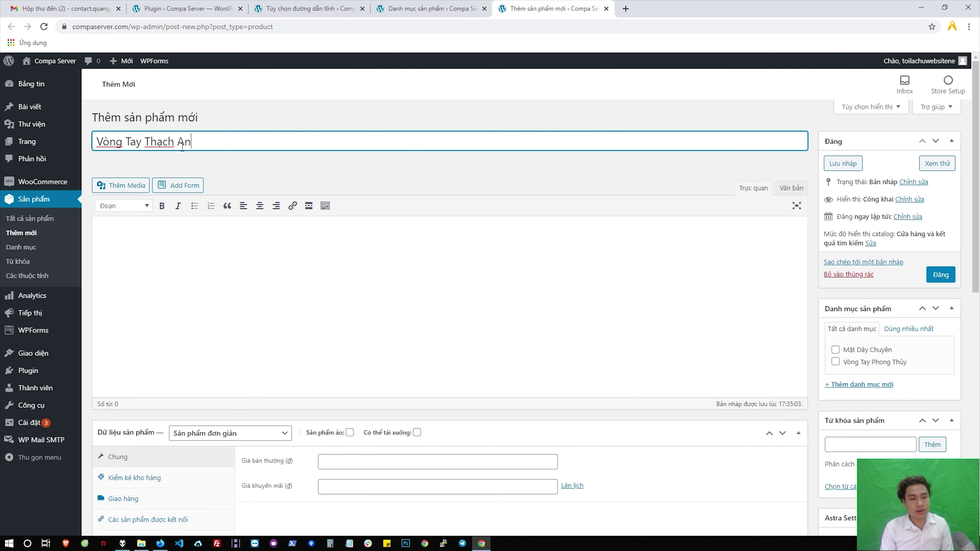
Enter 'Mô tả dài của sản phẩm' as the long description.
scroll(637, 212, down, 1)
scroll(637, 212, up, 1)
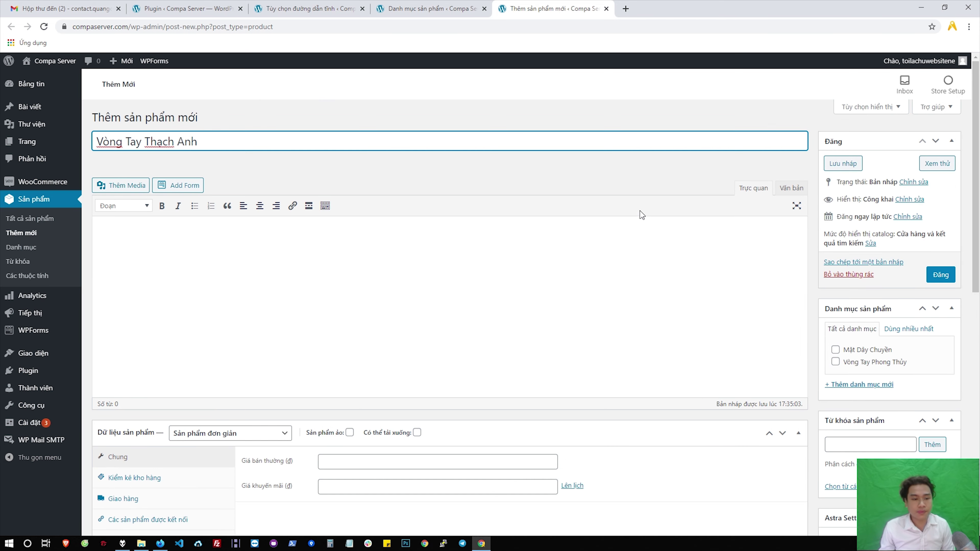
click(218, 260)
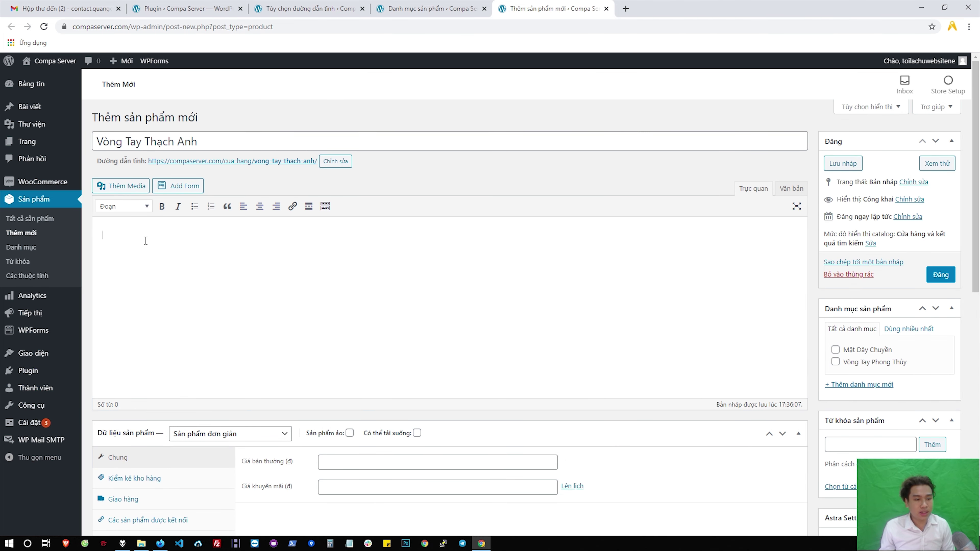
scroll(221, 240, down, 1)
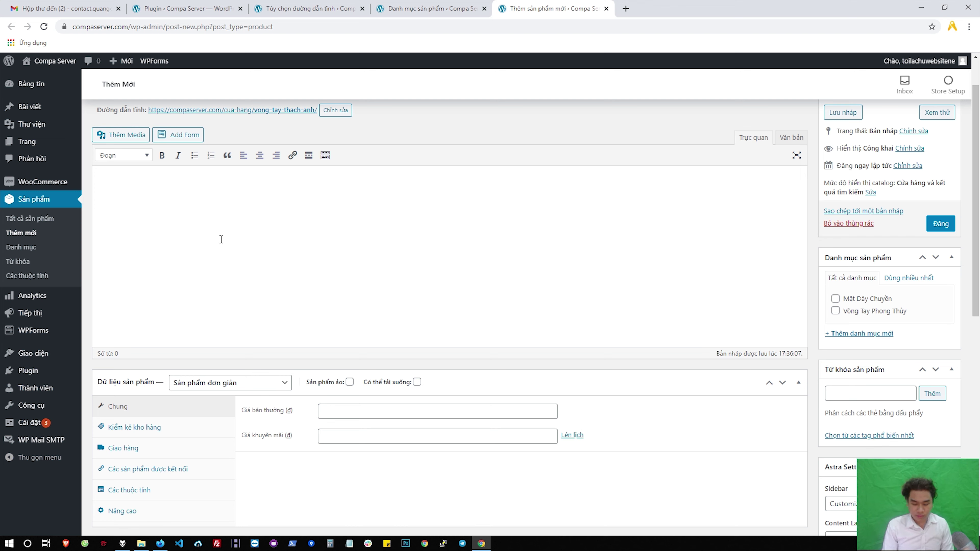
text(Mô tả dfa)
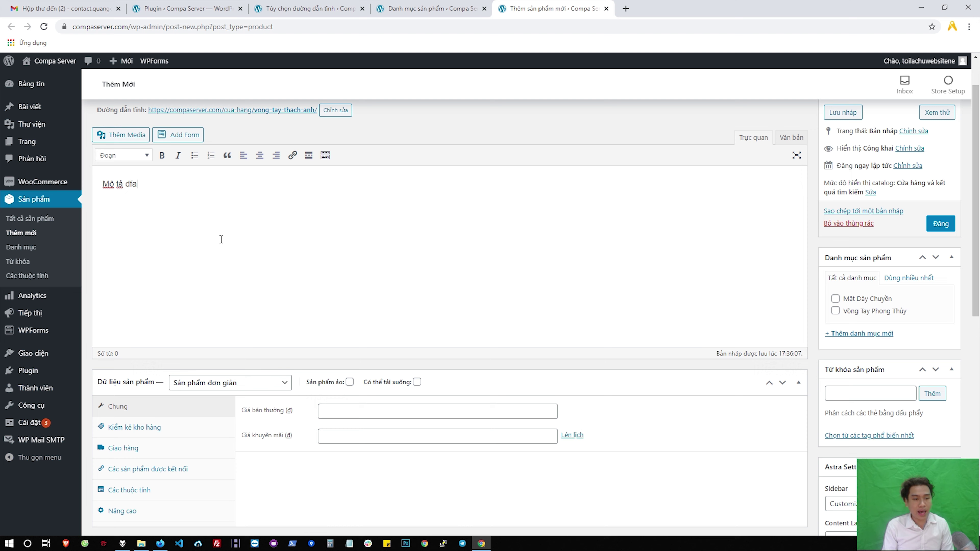
text(i của sản p)
text(hâm)
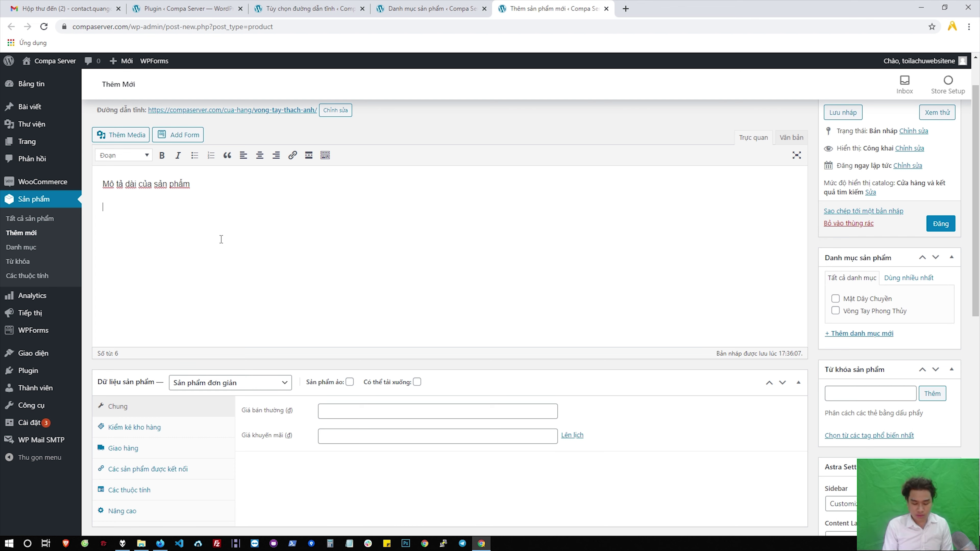
scroll(221, 239, down, 10)
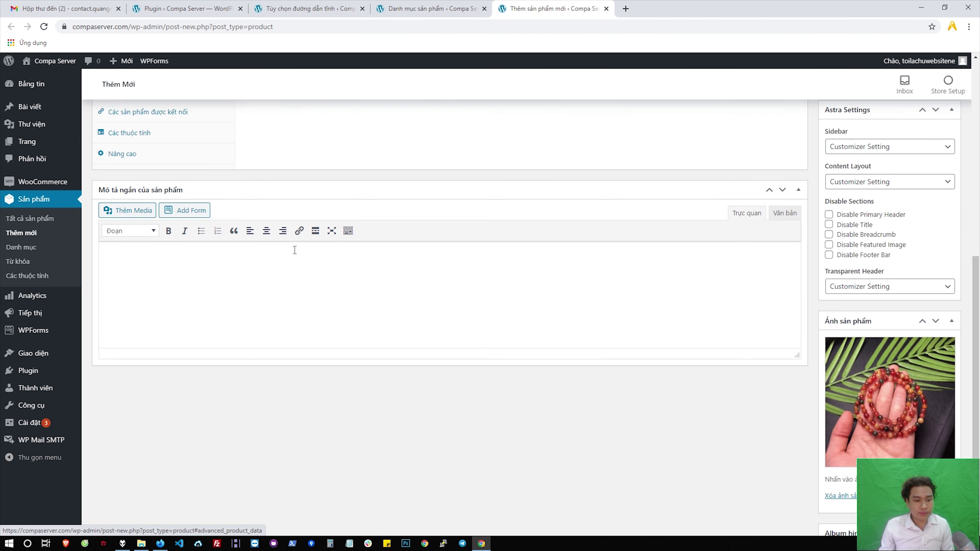
Add short-description bullets: 100% genuine with compensation, pay on delivery, calming when worn.
scroll(157, 244, up, 3)
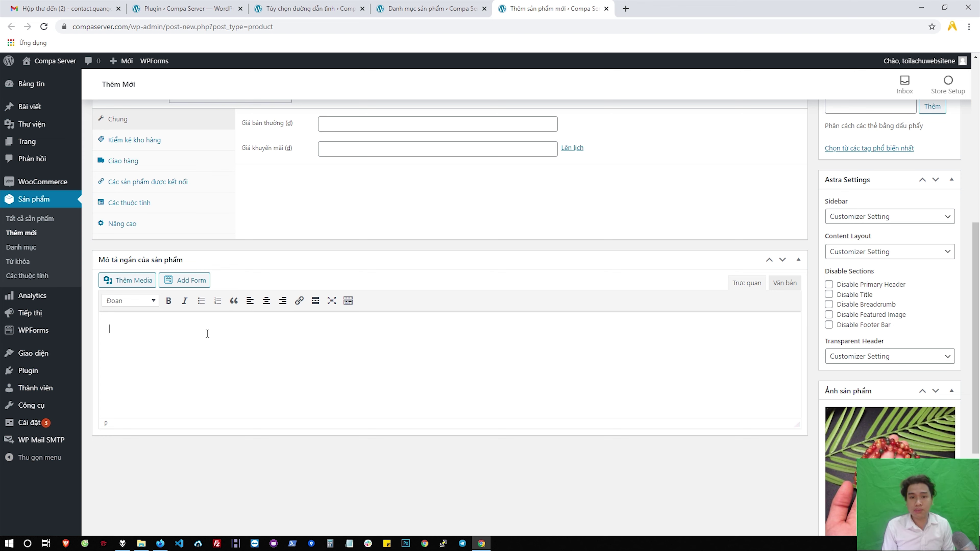
key(alt+shift+u)
text(Cam kêt hàng gia)
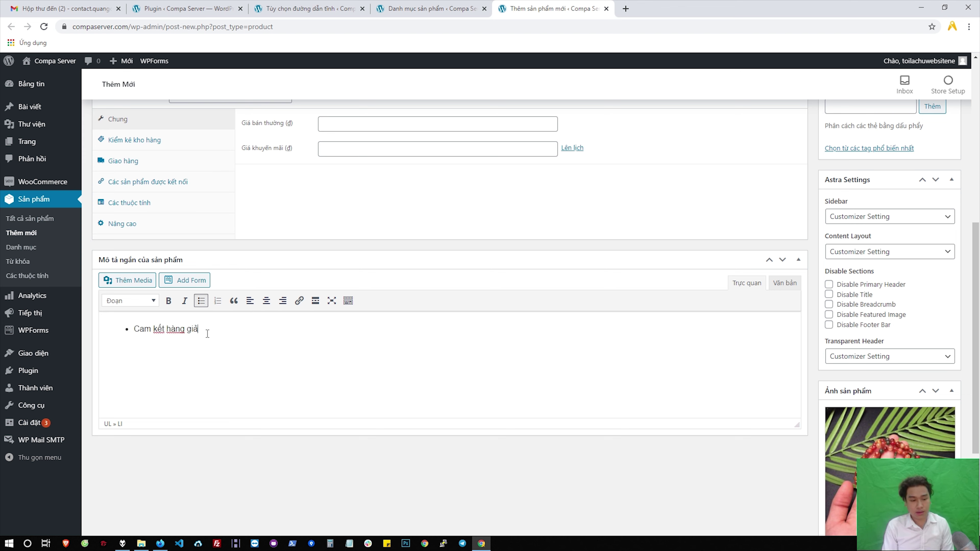
key(BackSpace)
key(BackSpace)
key(BackSpace)
text(thật 100%)
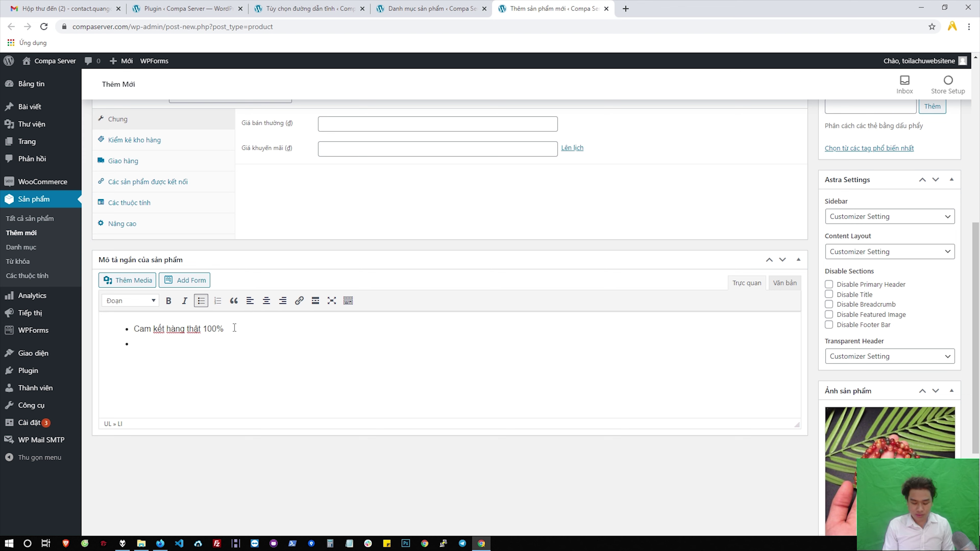
text(, đền bù nê)
text(u pha)
text(t hiện hàng giả)
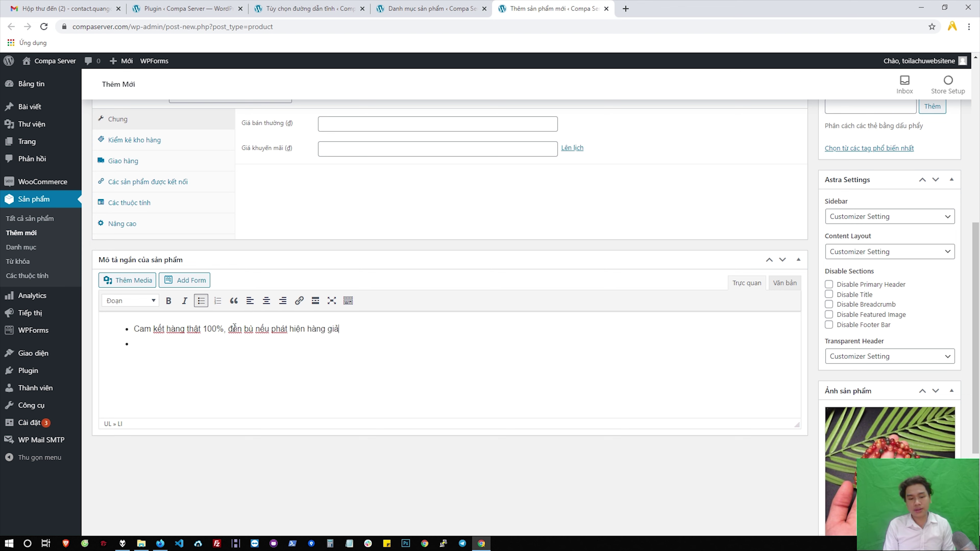
text(Nhân)
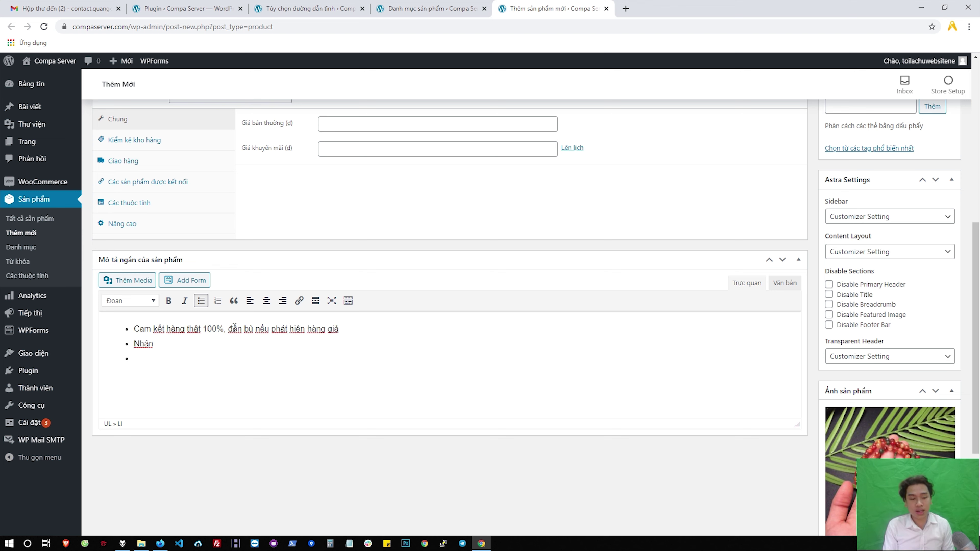
text( hàng khi thanh toán)
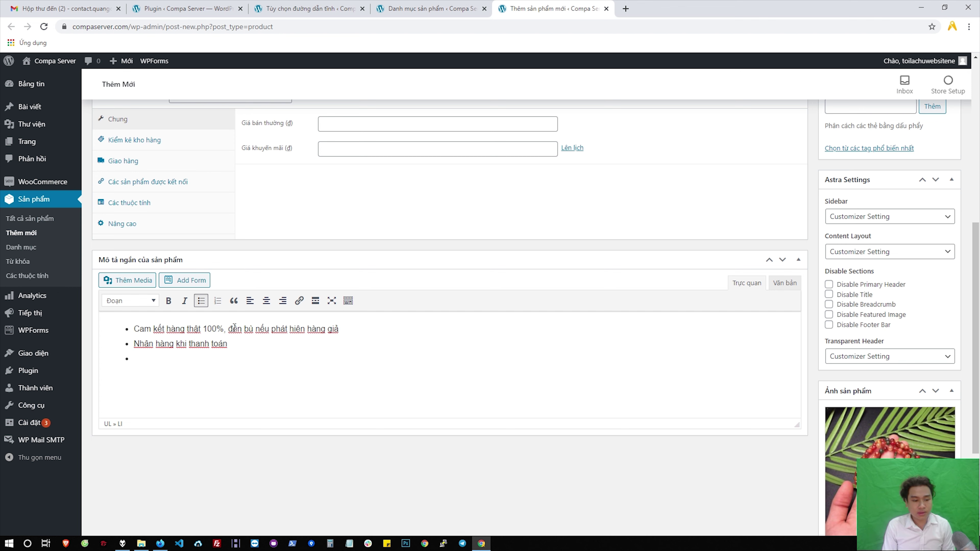
text(Giup ban an thẩ)
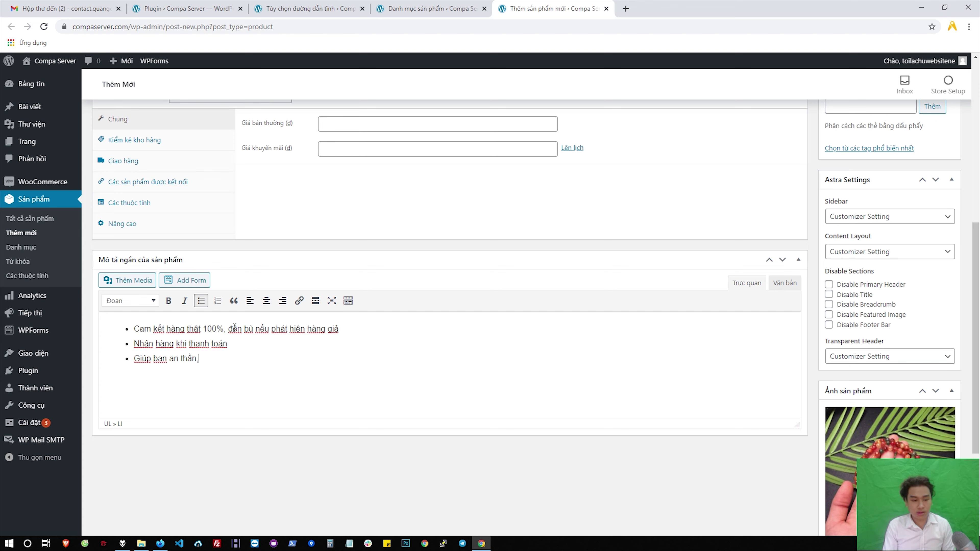
text(n, điều hóa kh)
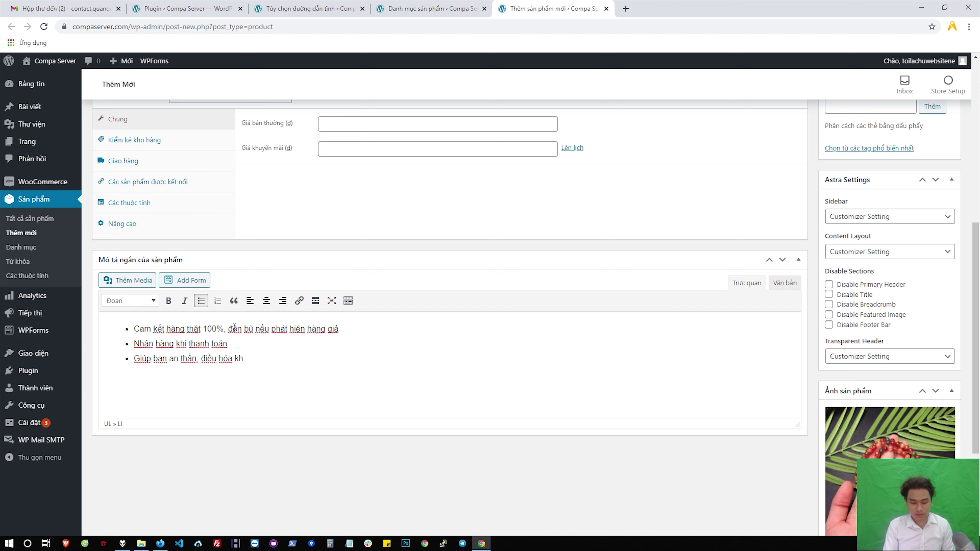
text(úi huyết )
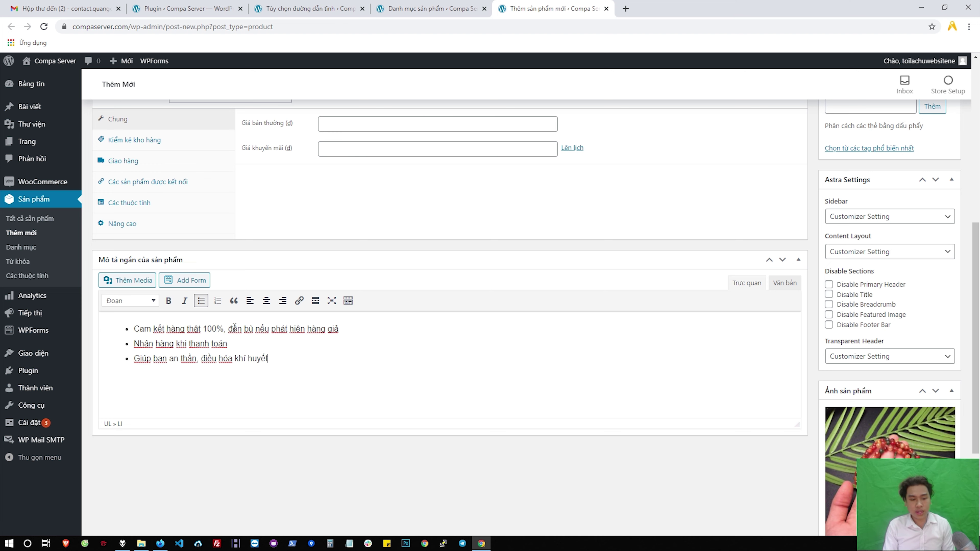
text(khi đeo)
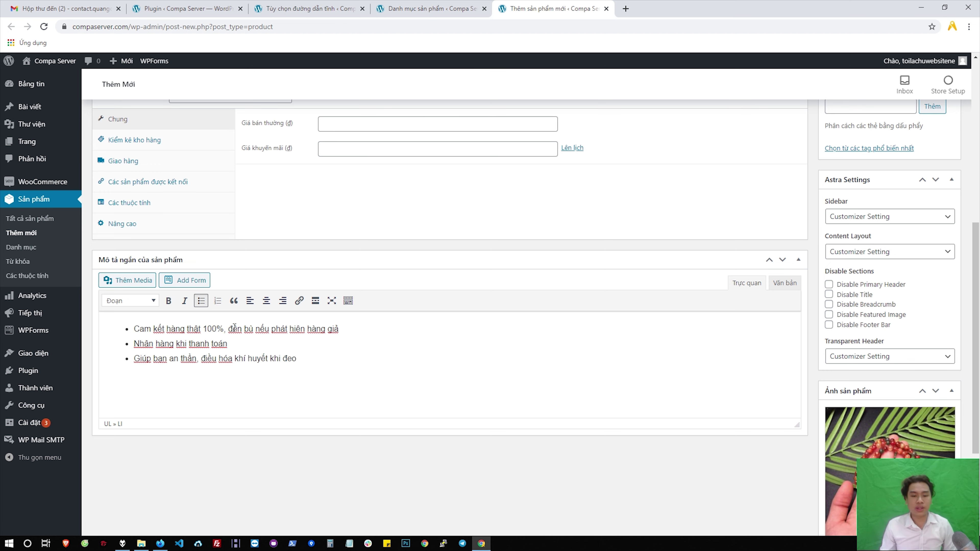
scroll(295, 318, up, 8)
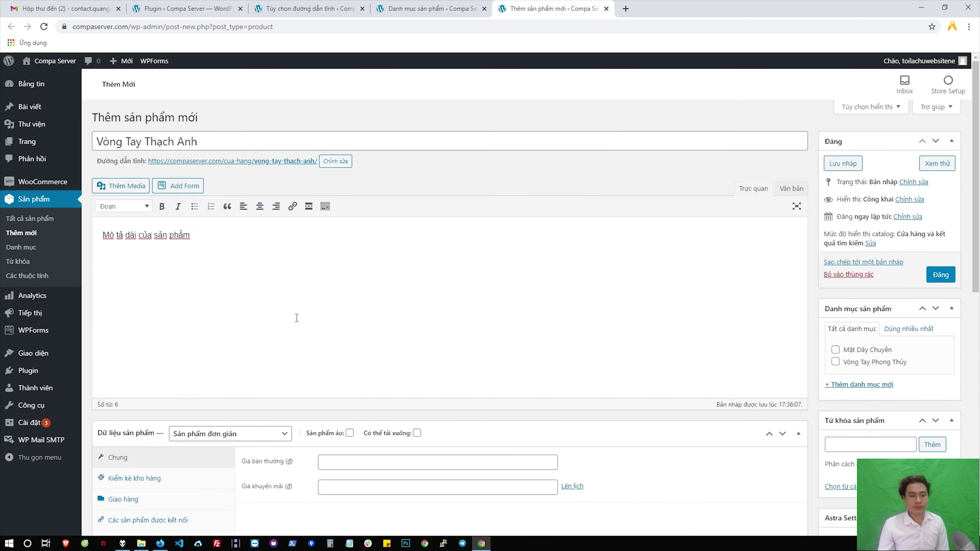
scroll(296, 318, down, 6)
scroll(298, 322, down, 6)
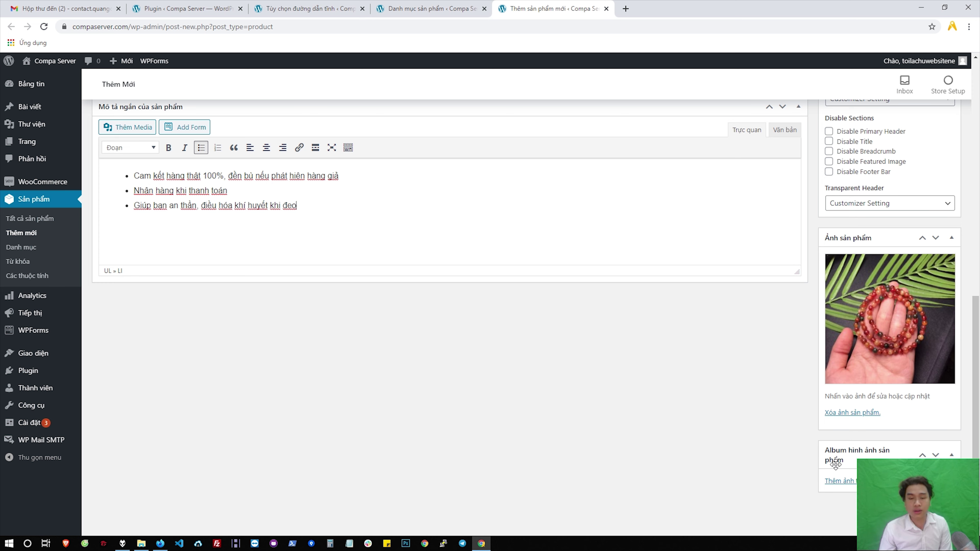
Upload the wrist photo vong tay da thach anh 1.jpg into the product gallery.
click(834, 485)
click(53, 104)
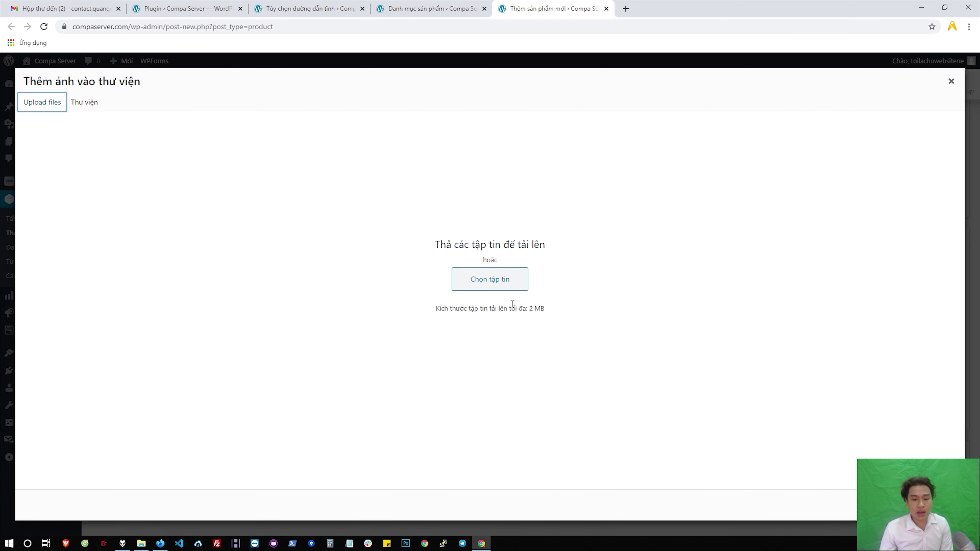
click(490, 278)
click(240, 92)
click(171, 94)
key(Right)
key(Left)
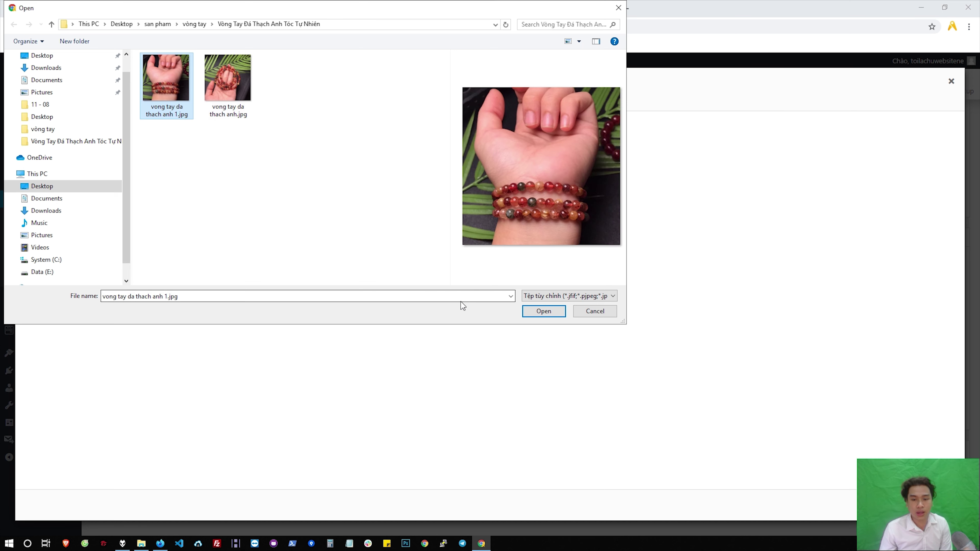
click(525, 311)
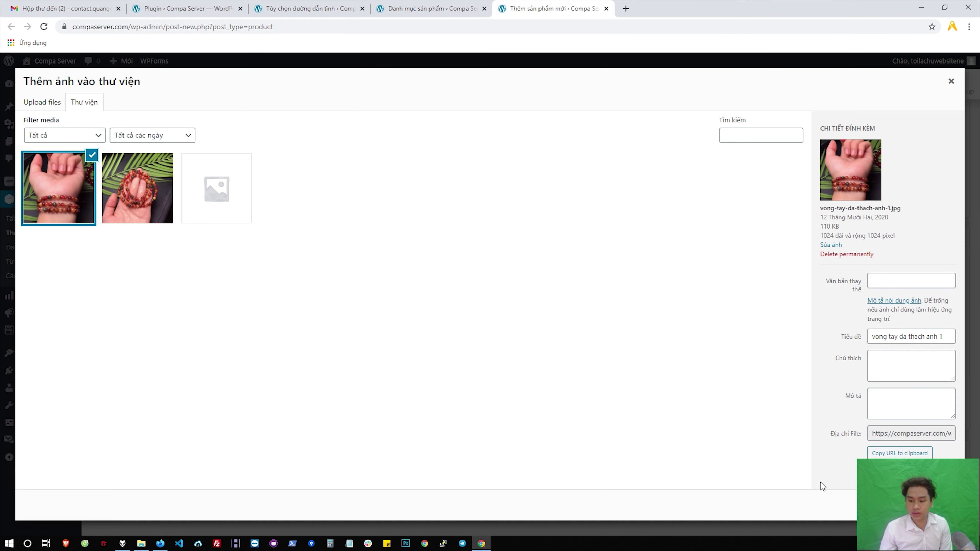
click(929, 505)
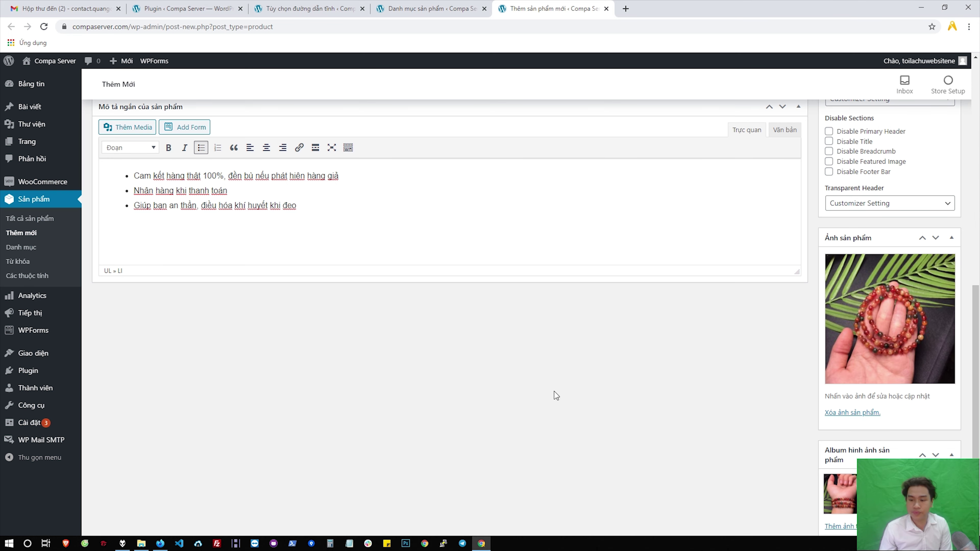
scroll(551, 391, up, 10)
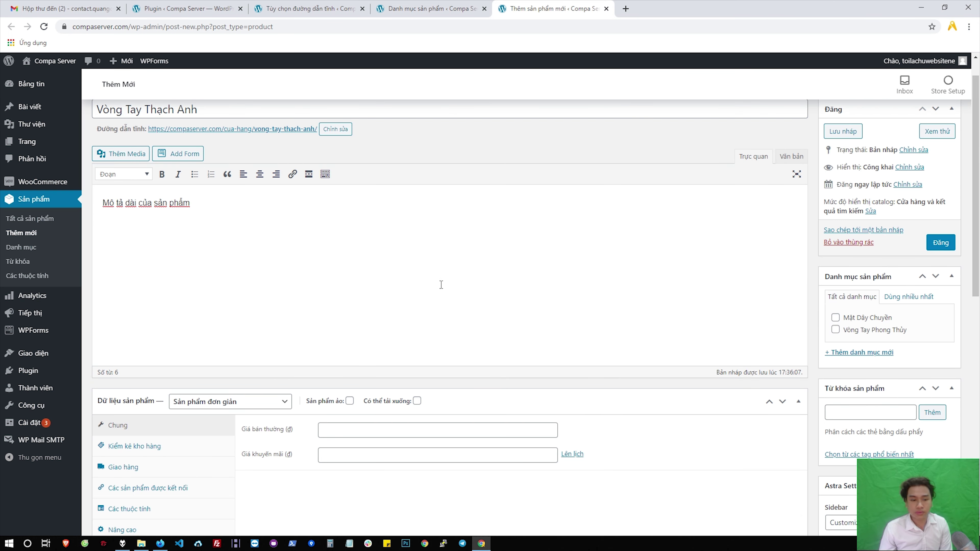
File the product under the Vòng Tay Phong Thủy category.
scroll(422, 287, down, 2)
scroll(423, 287, up, 3)
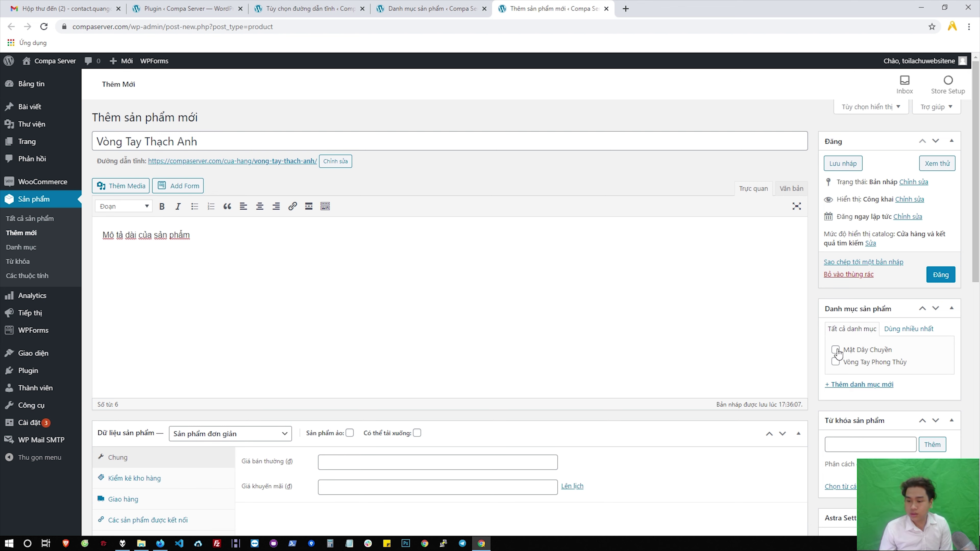
click(835, 362)
scroll(885, 340, down, 3)
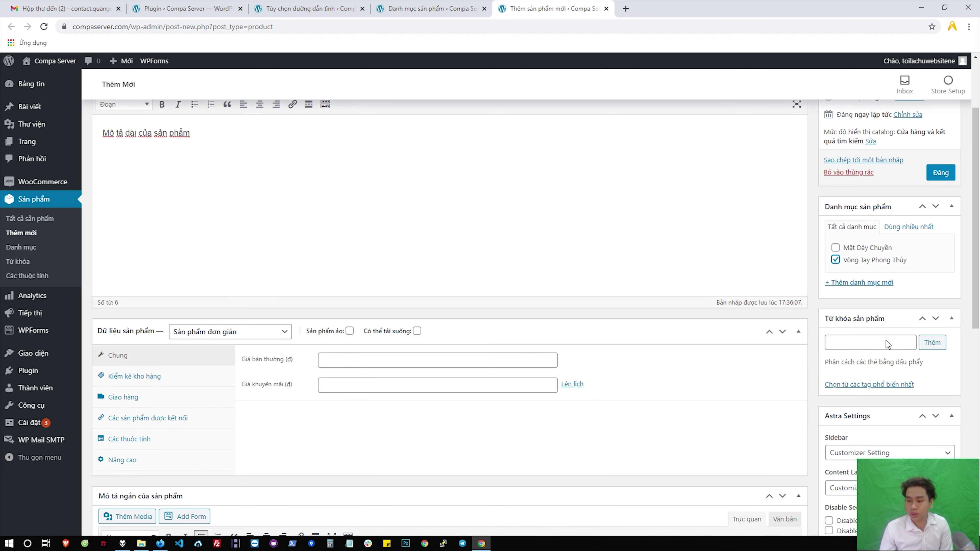
scroll(839, 271, down, 1)
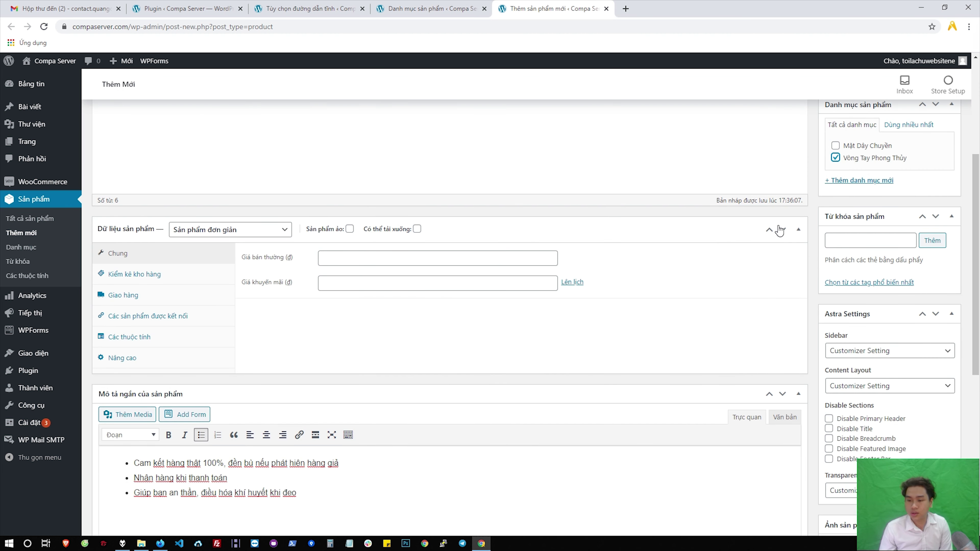
scroll(450, 333, up, 1)
Enter regular price 800000 and sale price 700000.
click(348, 310)
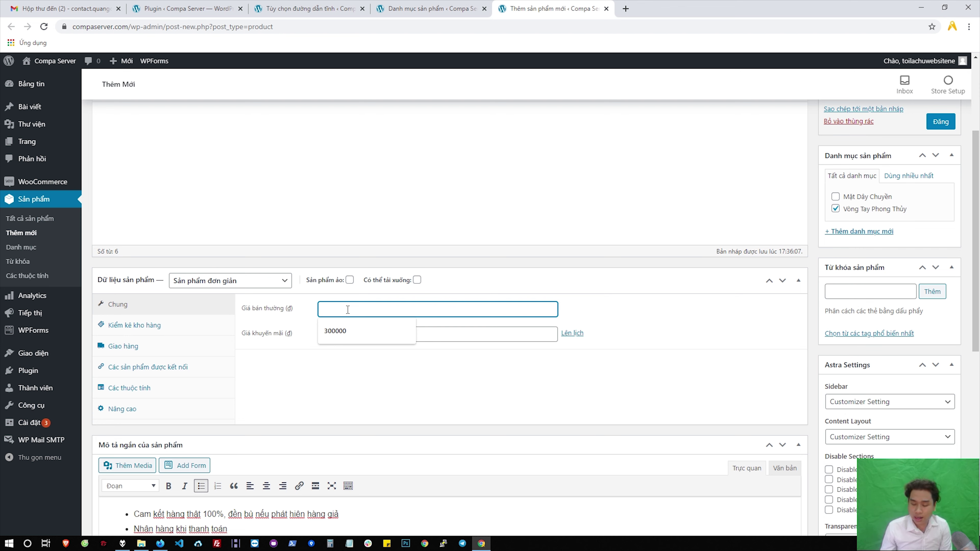
text(800000)
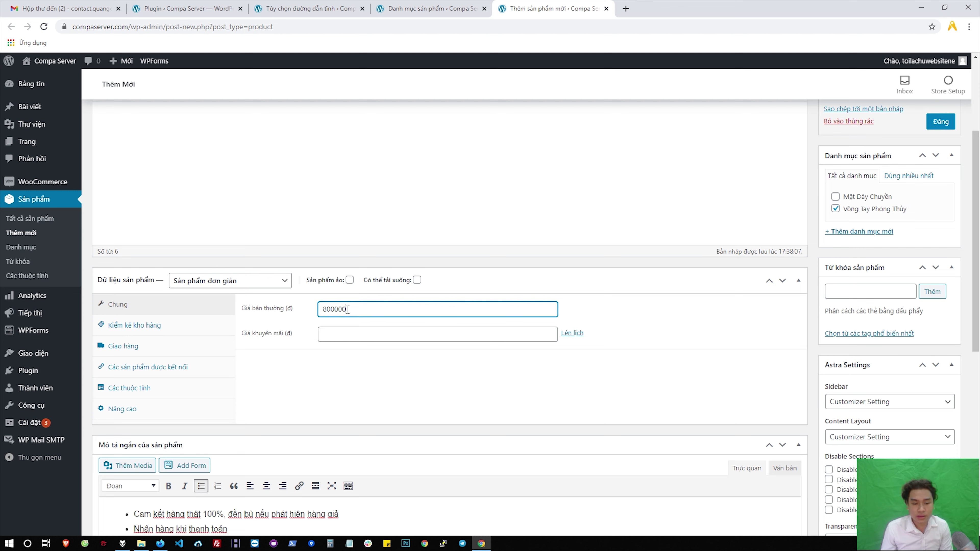
key(Tab)
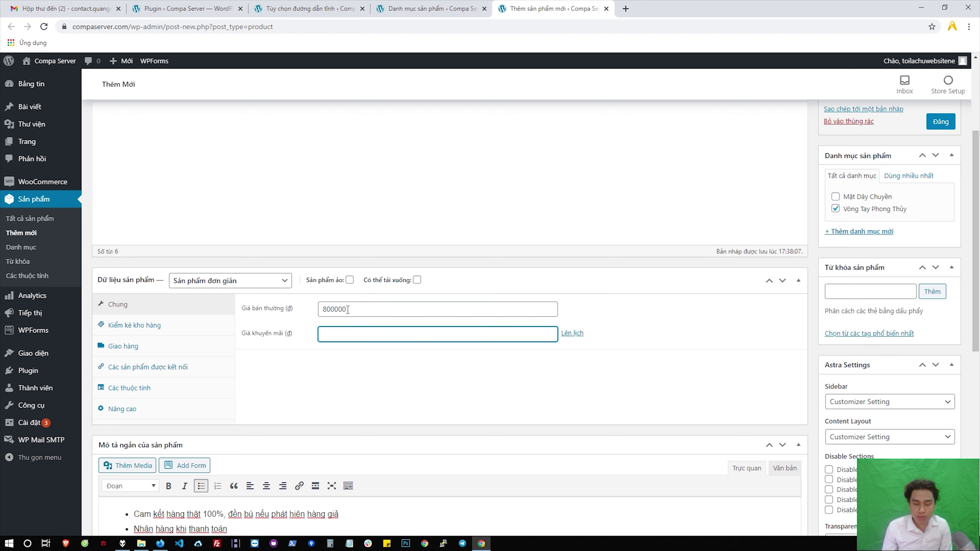
text(700000)
scroll(349, 308, up, 5)
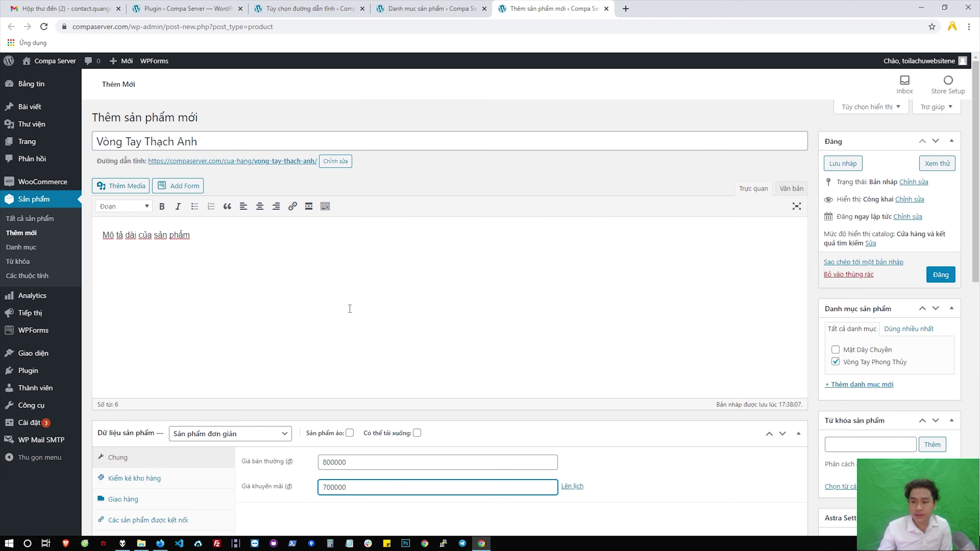
scroll(349, 309, down, 1)
click(272, 233)
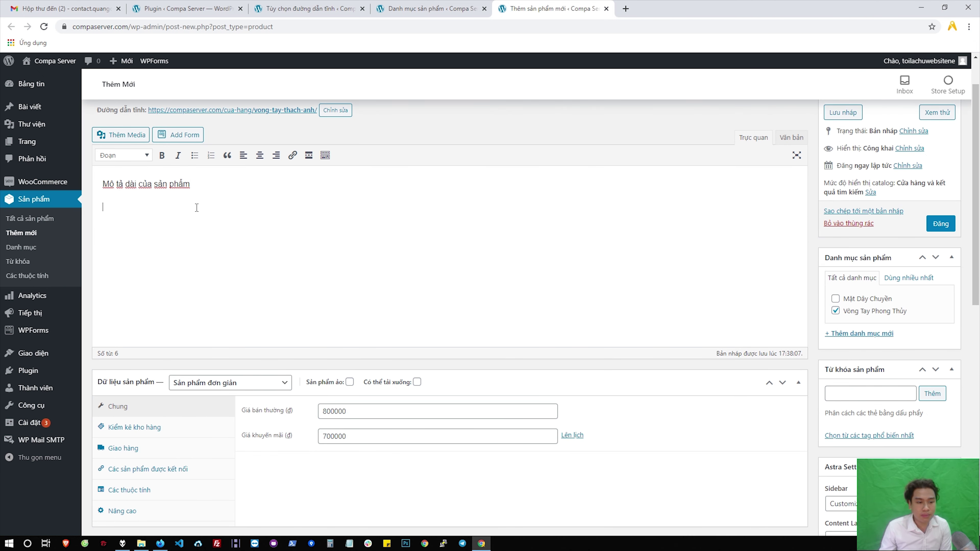
Add 'Video' and 'viết chi tiết hơn về sản phẩm tại trường này' to the description, then publish.
key(alt+shift+u)
text(vide)
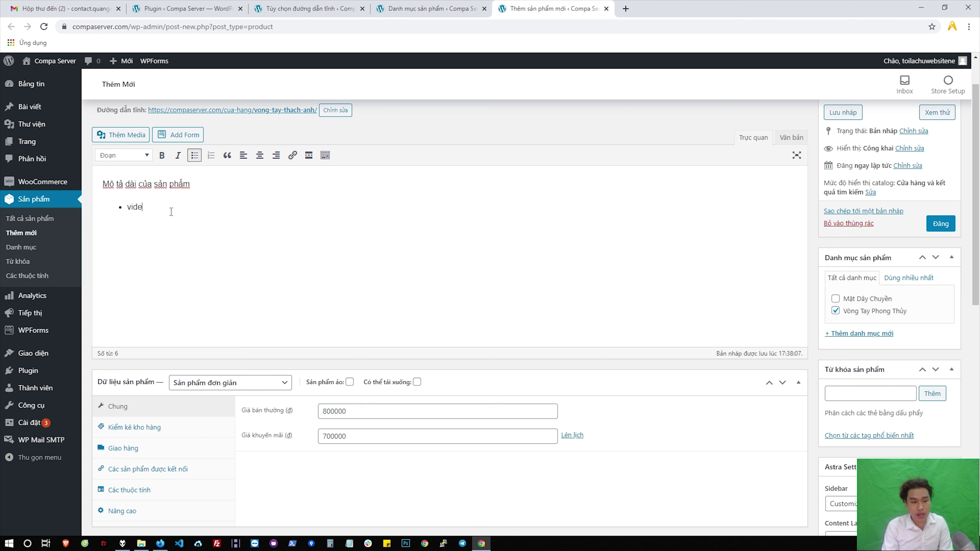
key(BackSpace)
key(BackSpace)
key(BackSpace)
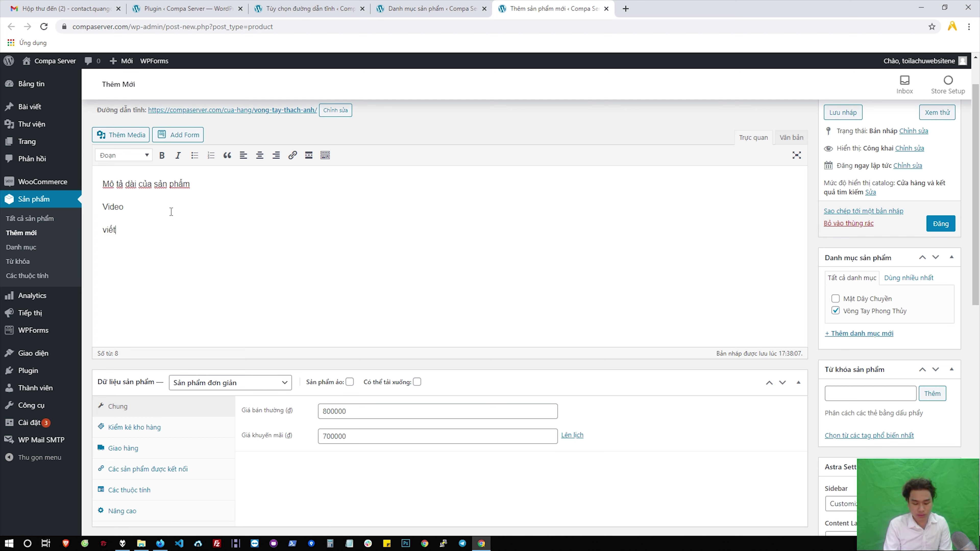
text(ơn về )
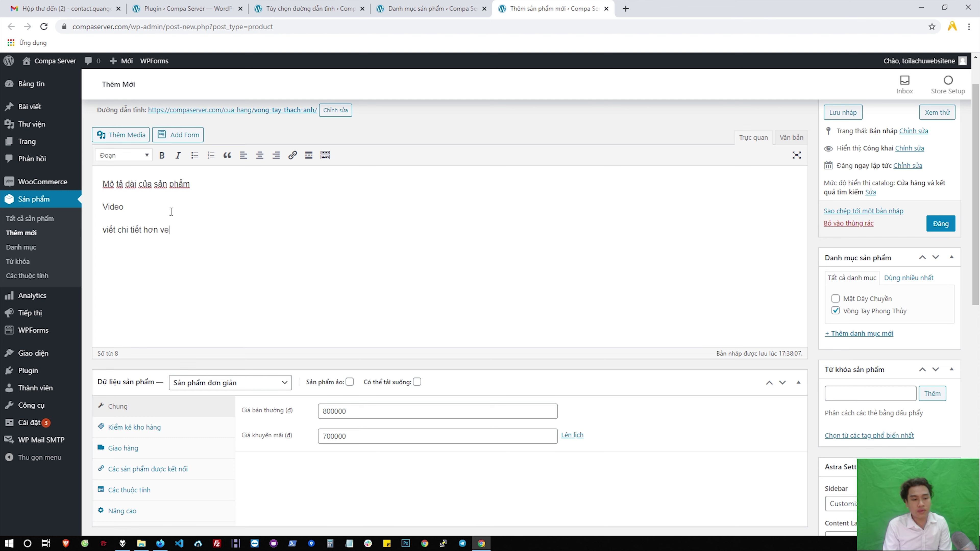
text(sản phả)
text(m tại trường này)
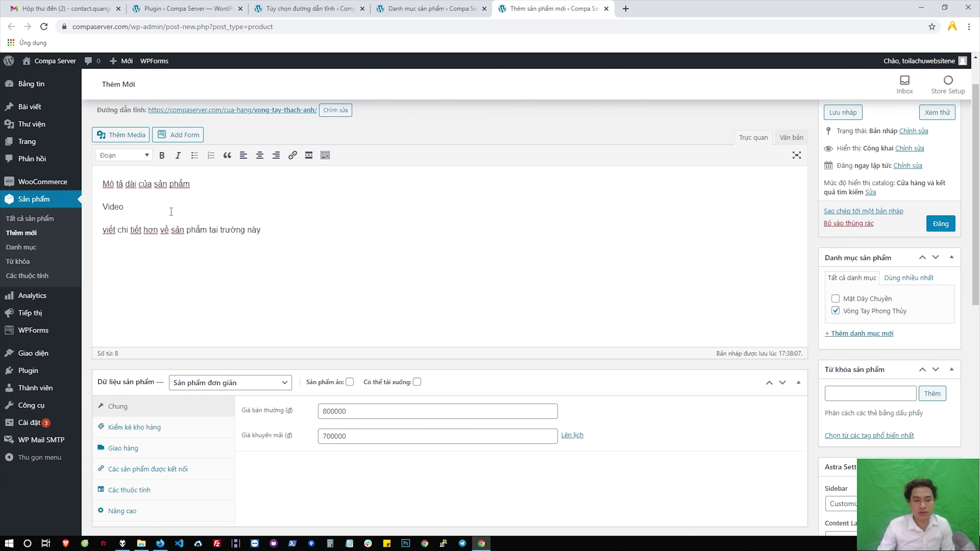
click(938, 231)
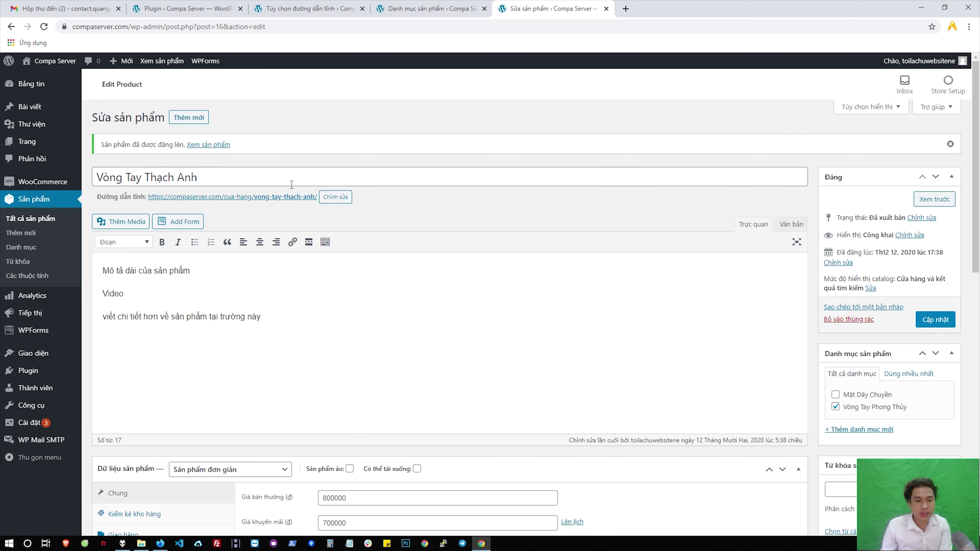
Open the published product page in a new tab and flip through its two photos.
right_click(204, 148)
click(222, 154)
click(655, 9)
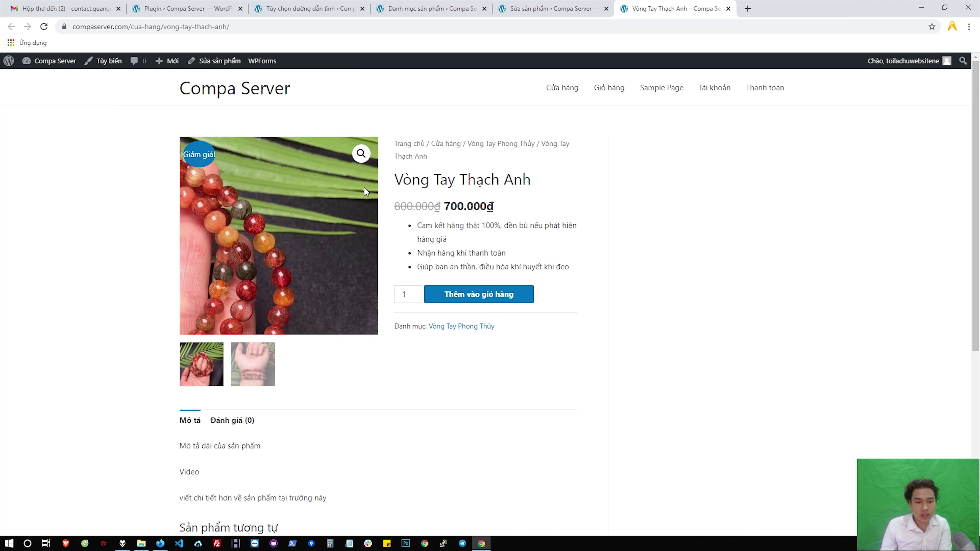
click(361, 153)
click(841, 190)
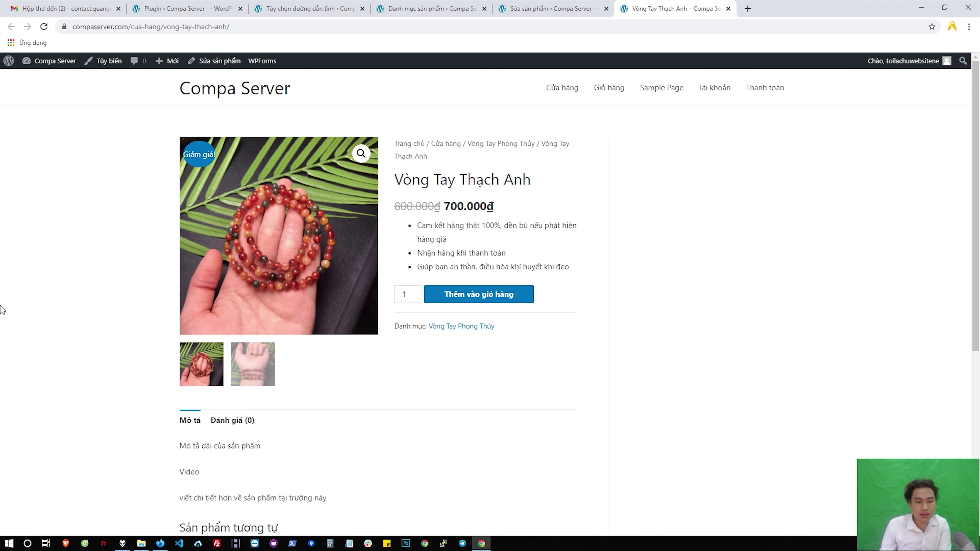
click(248, 373)
click(201, 365)
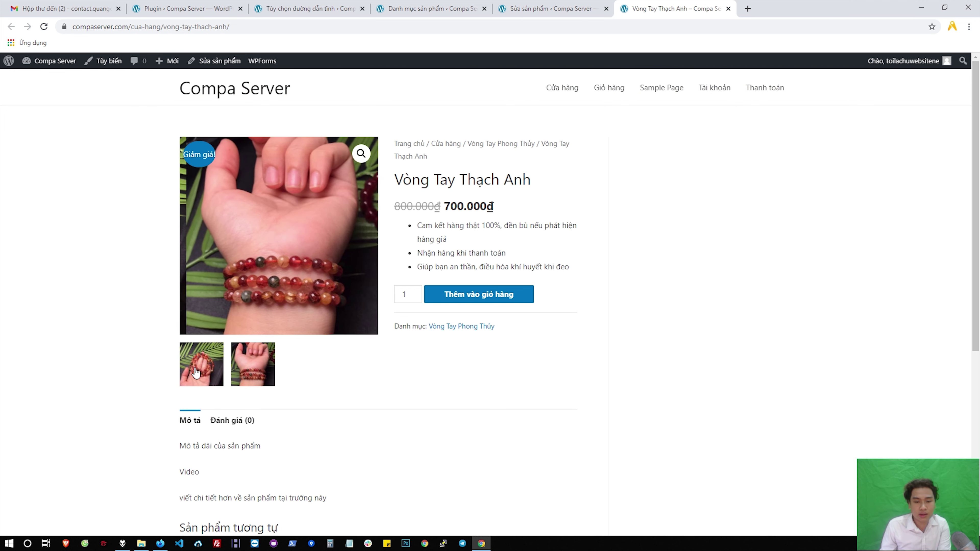
Check the storefront title, 700.000đ sale price and short-description bullets.
drag(401, 183, 514, 179)
click(417, 210)
drag(443, 207, 497, 211)
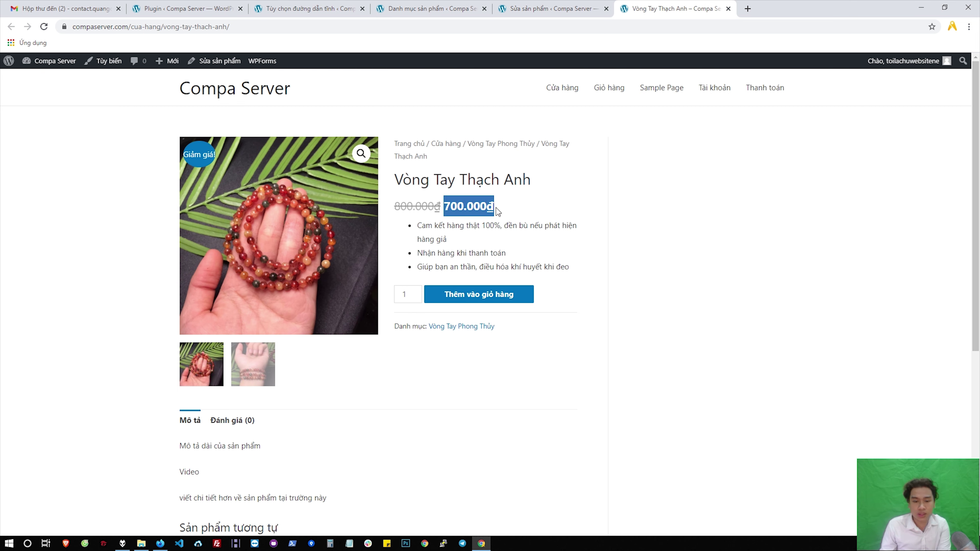
click(430, 224)
drag(419, 225, 492, 255)
click(492, 254)
click(551, 8)
scroll(306, 303, down, 12)
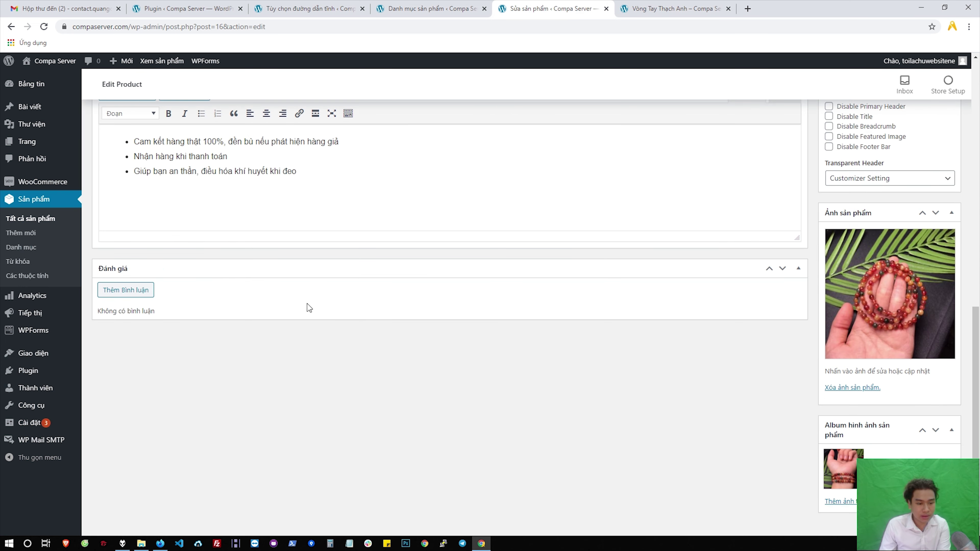
scroll(225, 312, up, 3)
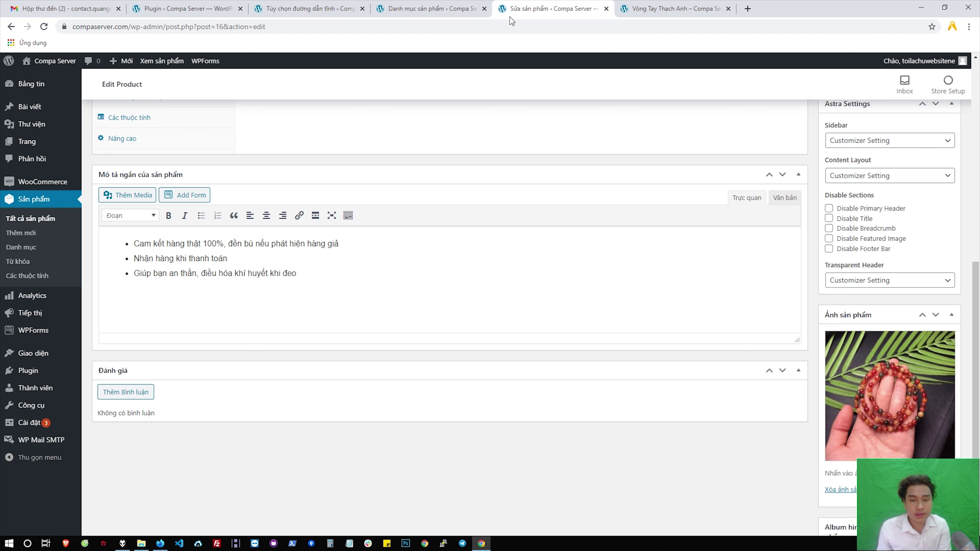
Review the three long-description lines on the storefront product page.
key(ctrl+Tab)
scroll(366, 232, down, 7)
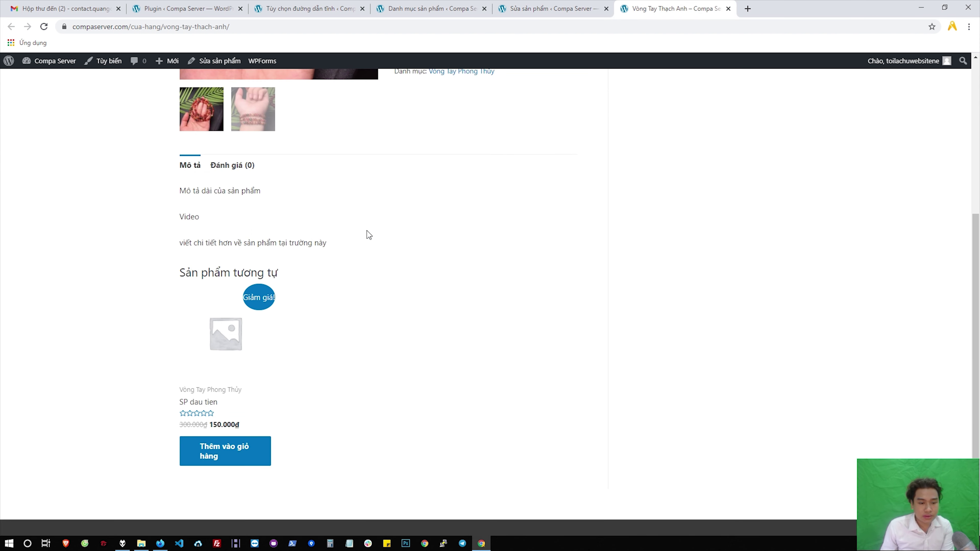
scroll(372, 229, up, 3)
scroll(410, 205, up, 1)
drag(189, 343, 284, 349)
click(203, 343)
drag(181, 342, 276, 390)
click(276, 390)
scroll(278, 393, down, 2)
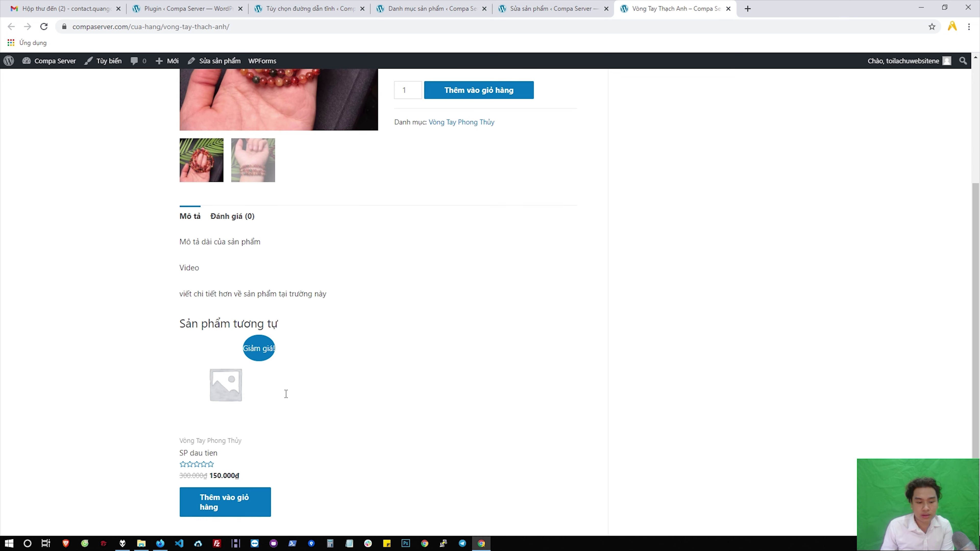
scroll(285, 394, up, 4)
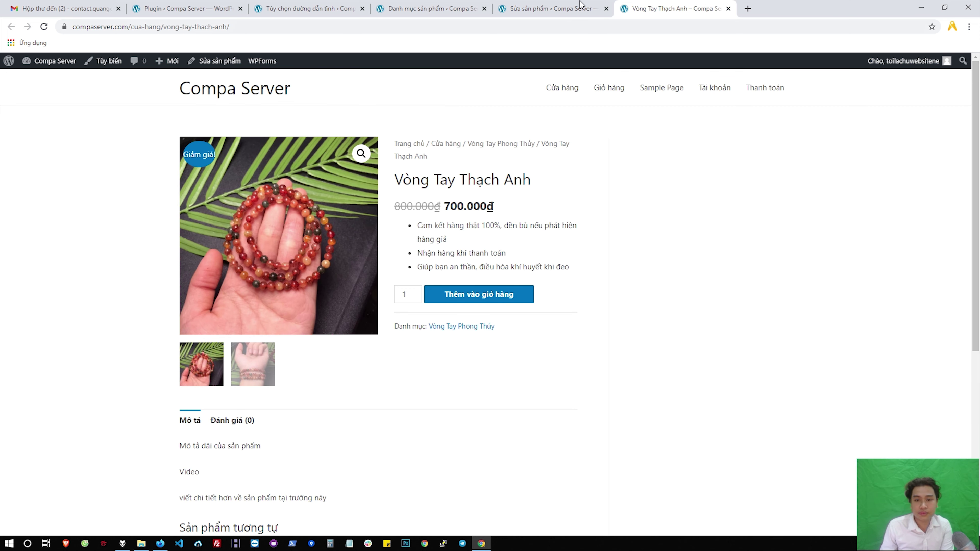
click(559, 8)
click(672, 4)
Close the storefront tab and save the product update with Cập nhật.
key(ctrl+shift+Tab)
middle_click(672, 5)
scroll(516, 319, up, 9)
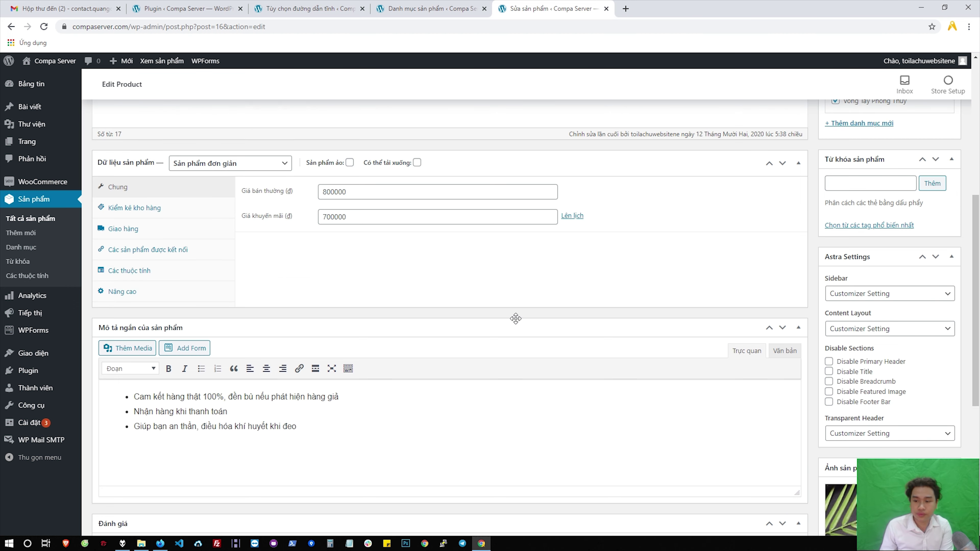
scroll(634, 282, up, 3)
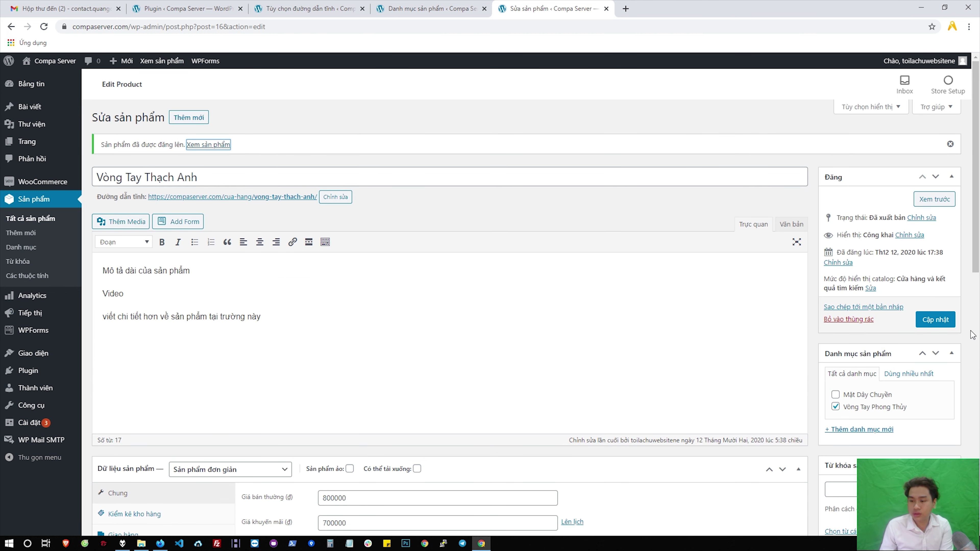
click(935, 320)
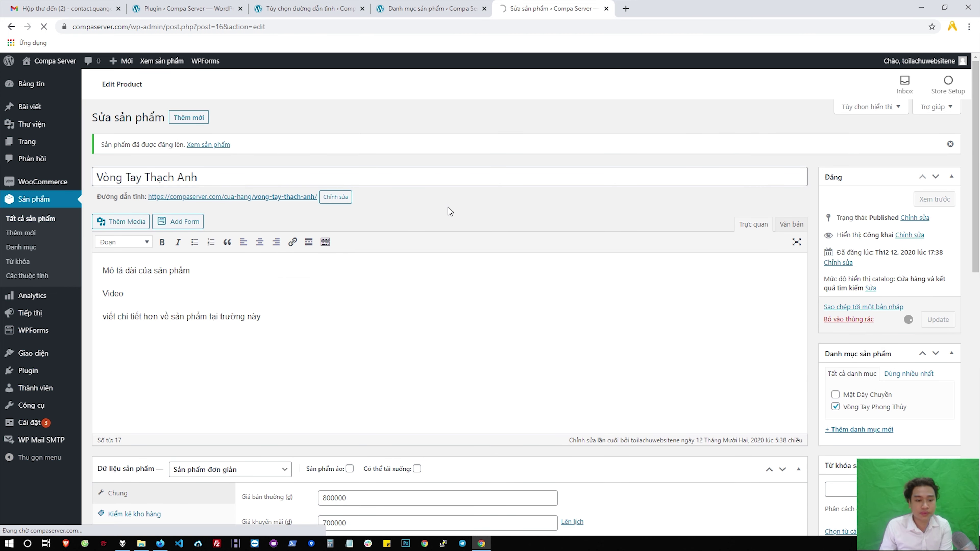
Reopen the live product page in a new tab, then go to WooCommerce > Cài đặt.
right_click(201, 146)
click(232, 152)
click(673, 9)
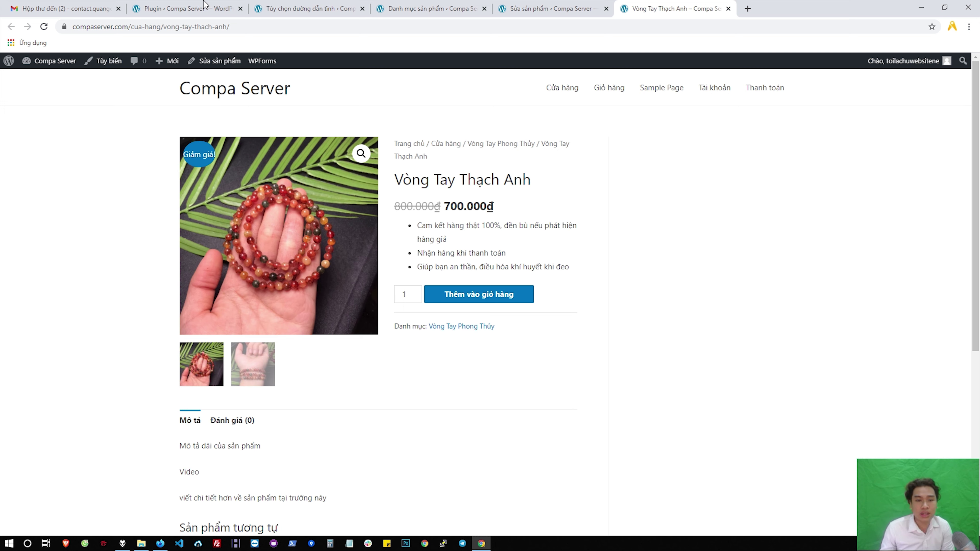
click(513, 10)
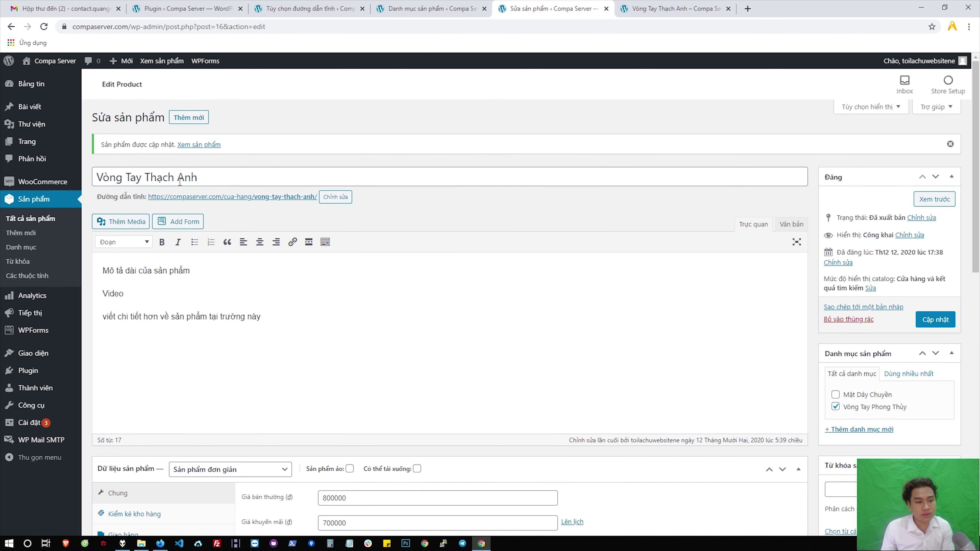
mouse_move(34, 185)
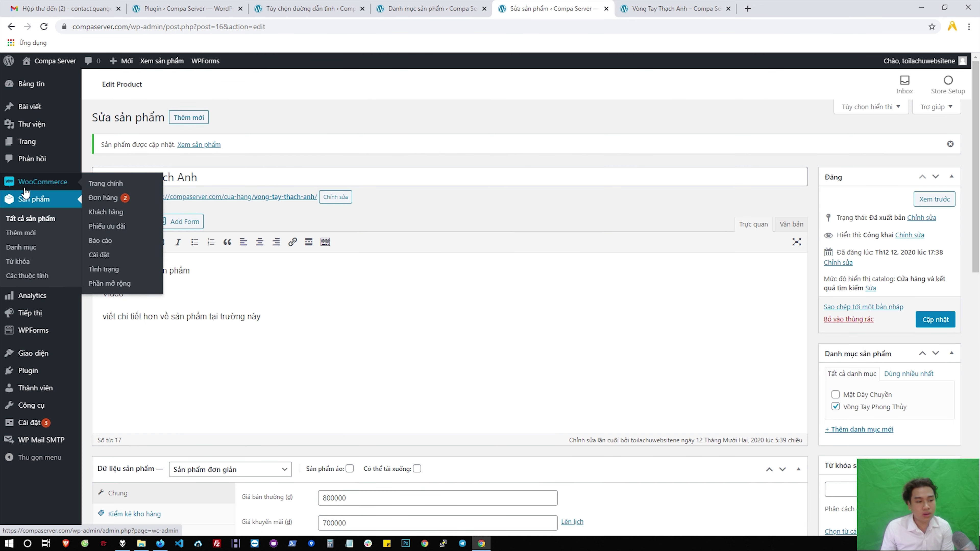
click(100, 257)
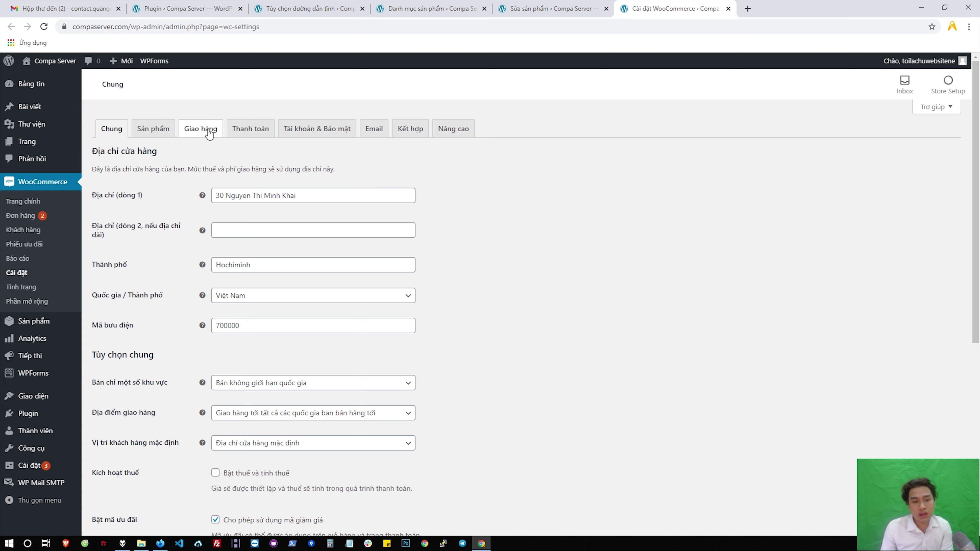
Enable Trả tiền mặt khi nhận hàng on the Thanh toán tab and save the changes.
click(202, 136)
click(235, 136)
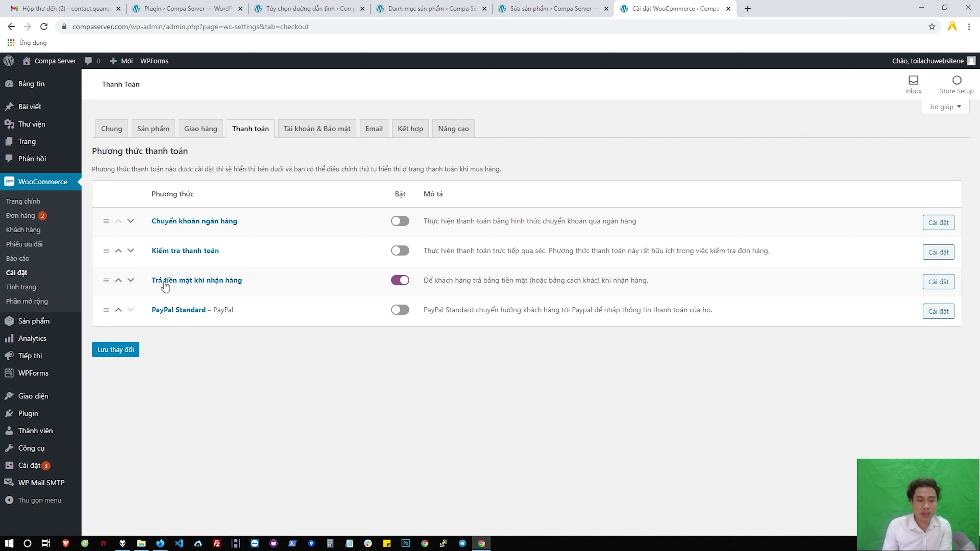
click(403, 284)
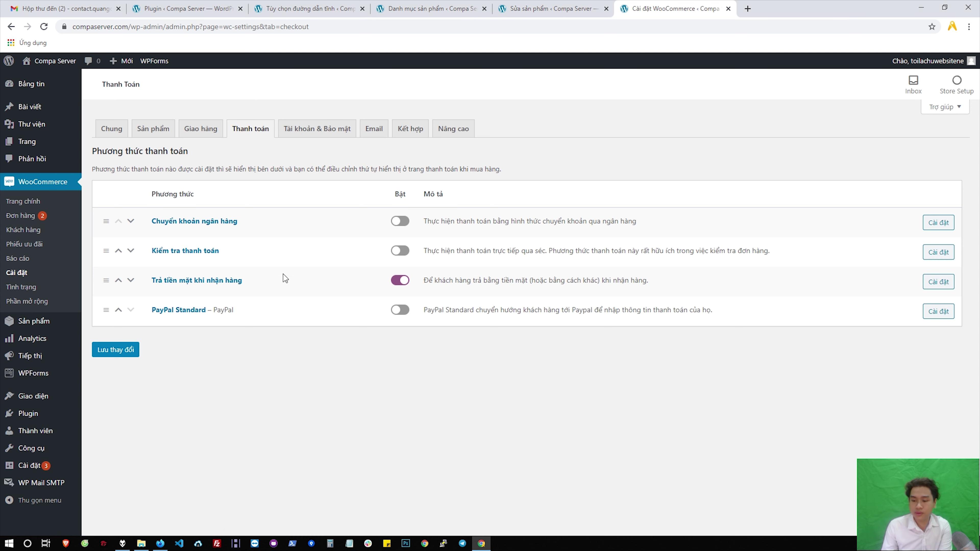
click(125, 353)
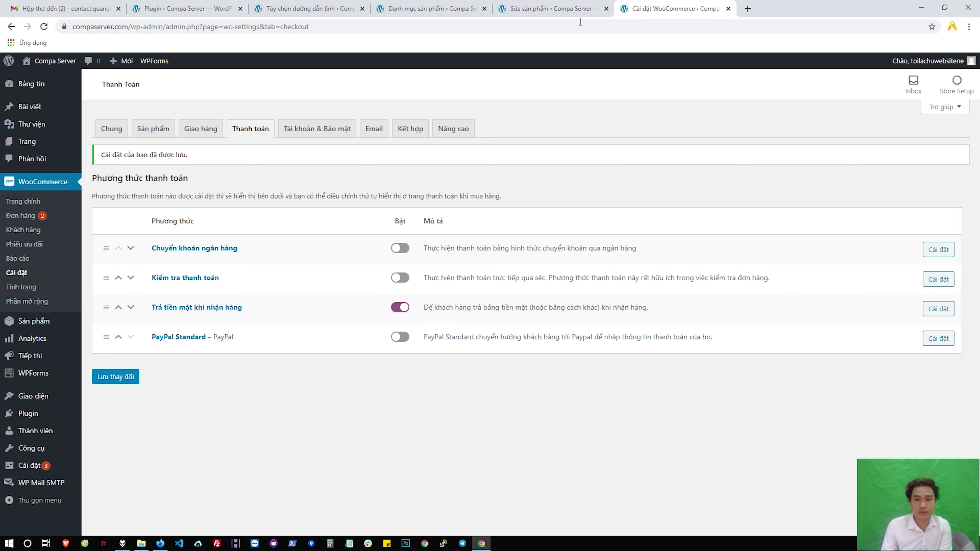
click(557, 7)
Reopen the Vòng Tay Thạch Anh storefront page in a new tab.
click(431, 8)
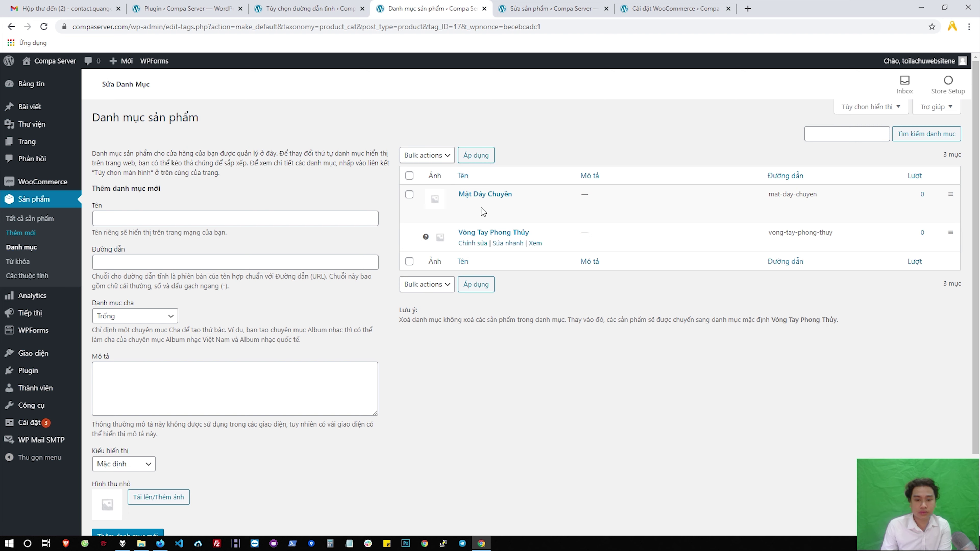
click(556, 8)
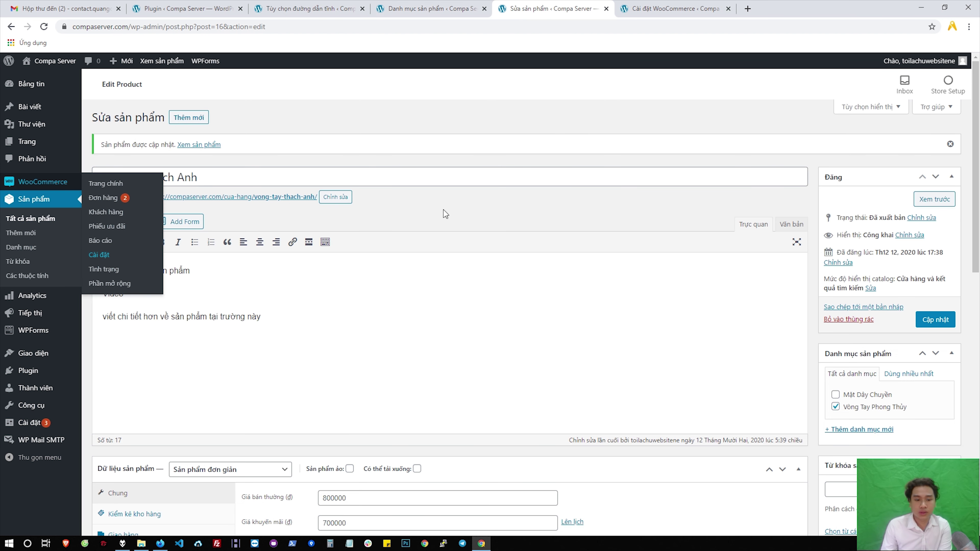
right_click(198, 146)
click(221, 154)
click(794, 8)
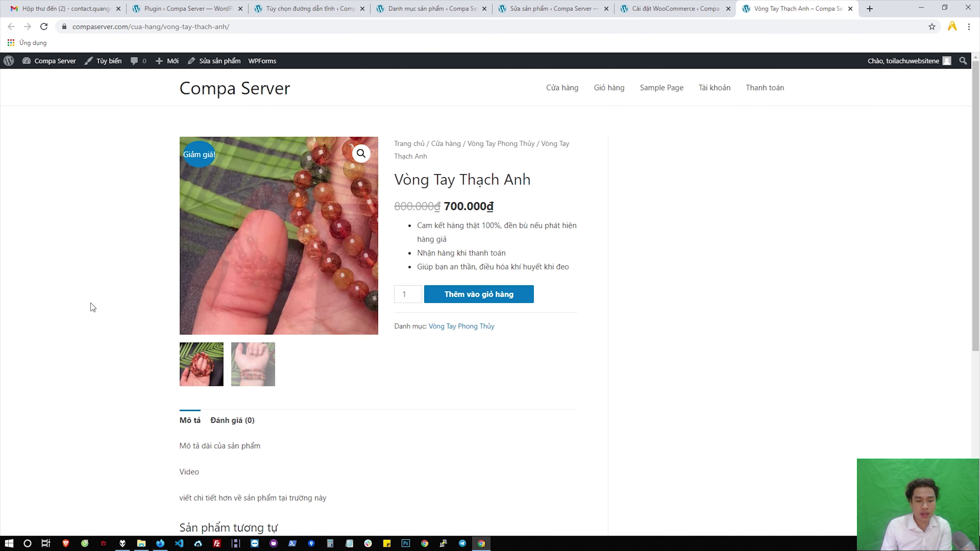
Check the short-description bullets and view the wrist photo full-screen.
drag(486, 248, 566, 266)
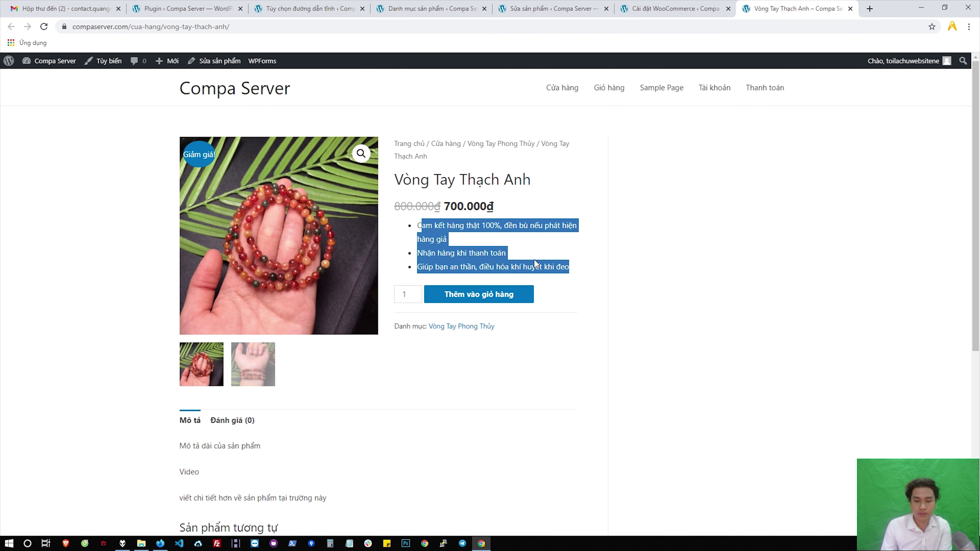
click(502, 264)
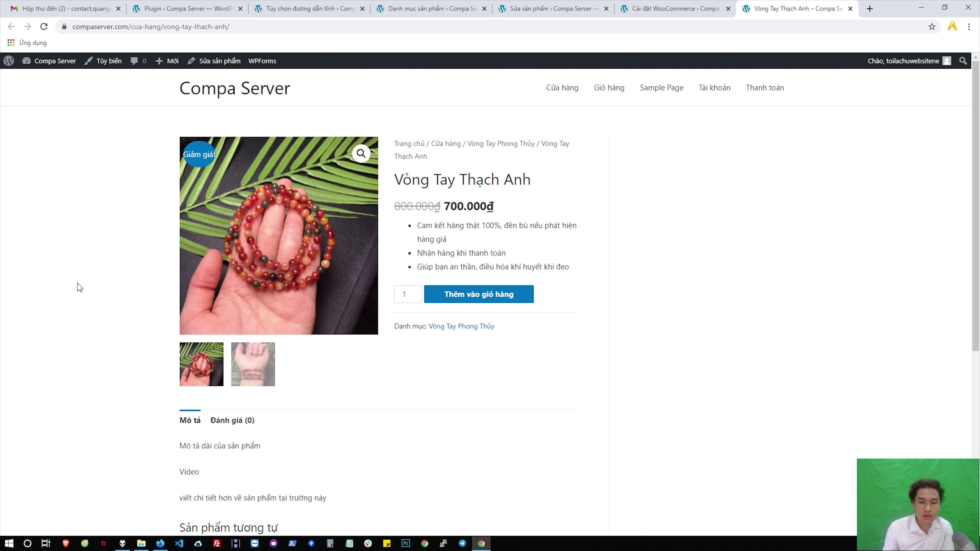
drag(419, 224, 575, 265)
click(423, 221)
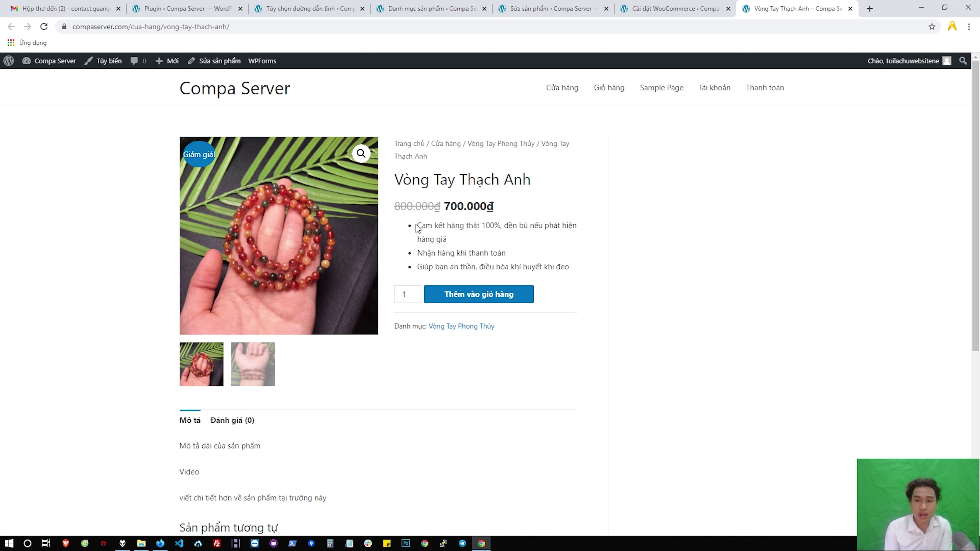
click(251, 371)
click(297, 221)
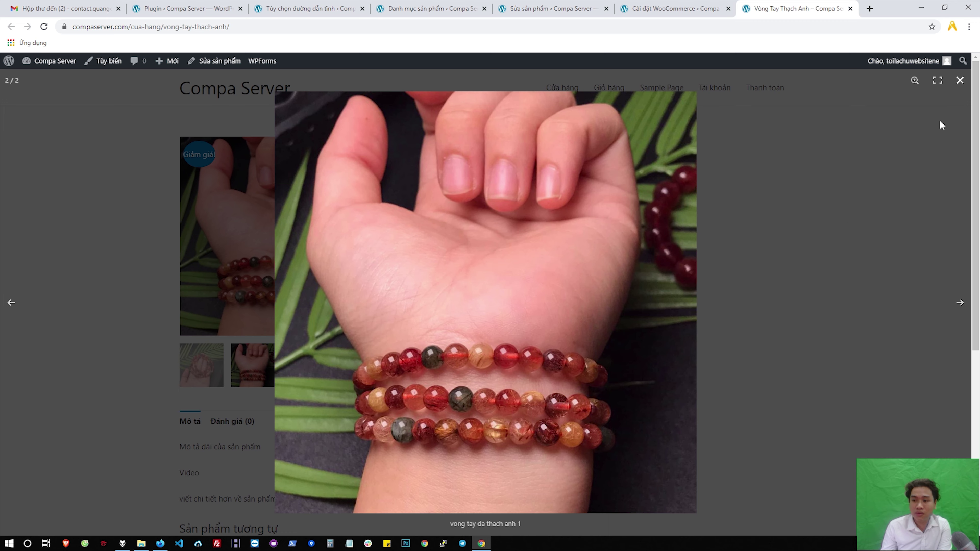
click(959, 81)
Recheck the 700.000đ price and bullets, then return to the Sửa sản phẩm tab.
drag(438, 210, 569, 268)
click(537, 238)
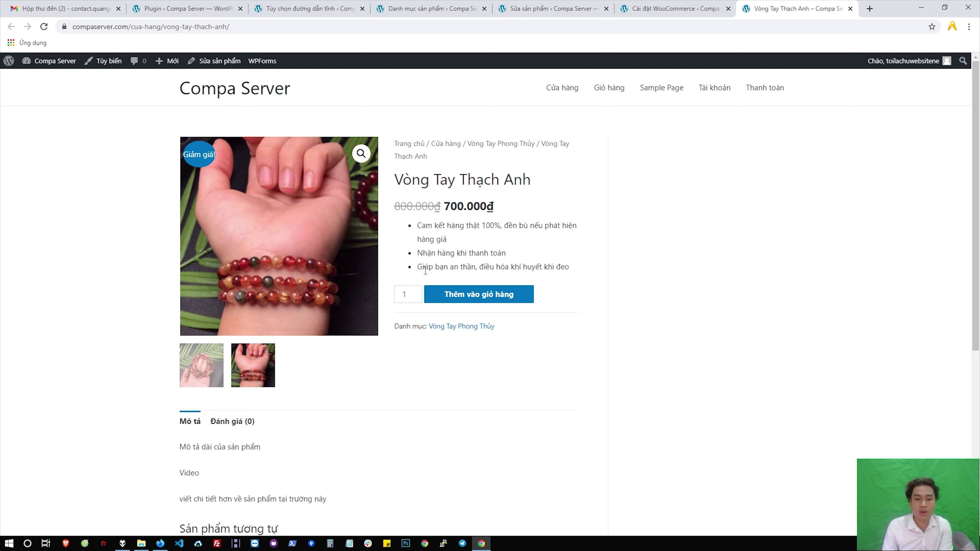
scroll(528, 216, down, 1)
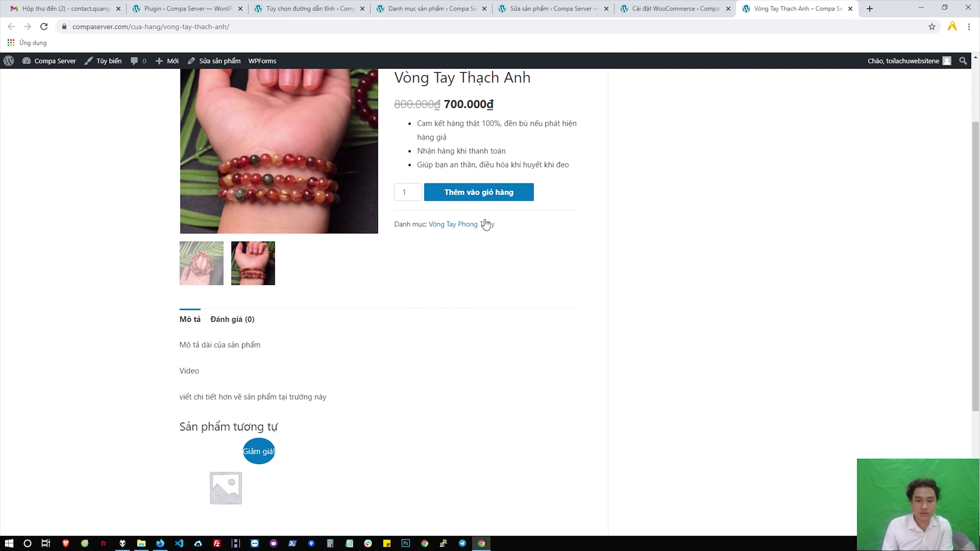
drag(437, 207, 513, 207)
click(432, 212)
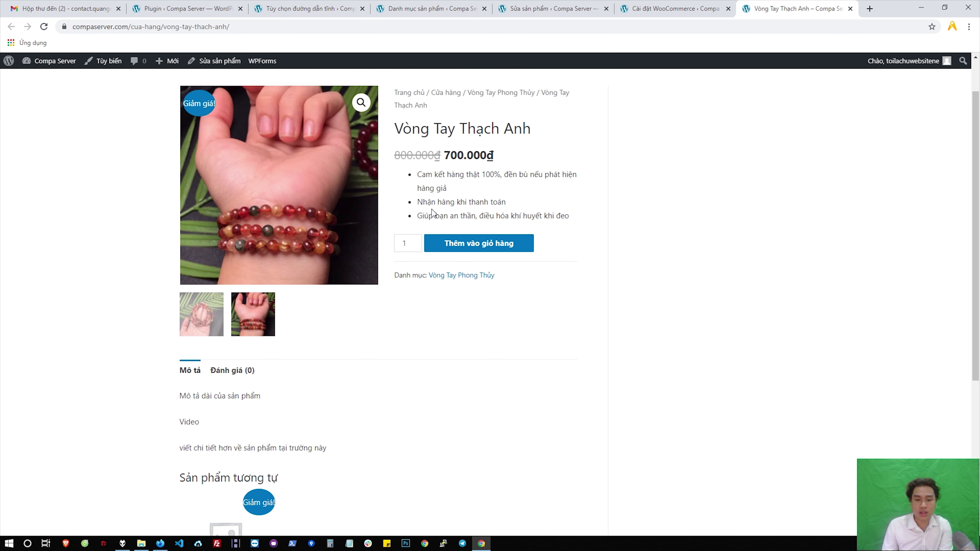
scroll(640, 244, up, 1)
click(238, 371)
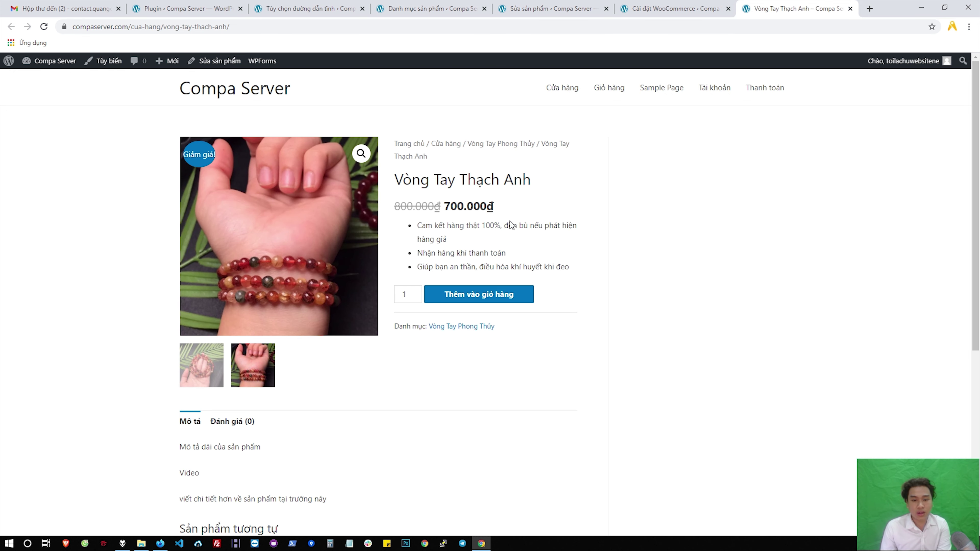
double_click(448, 206)
click(506, 204)
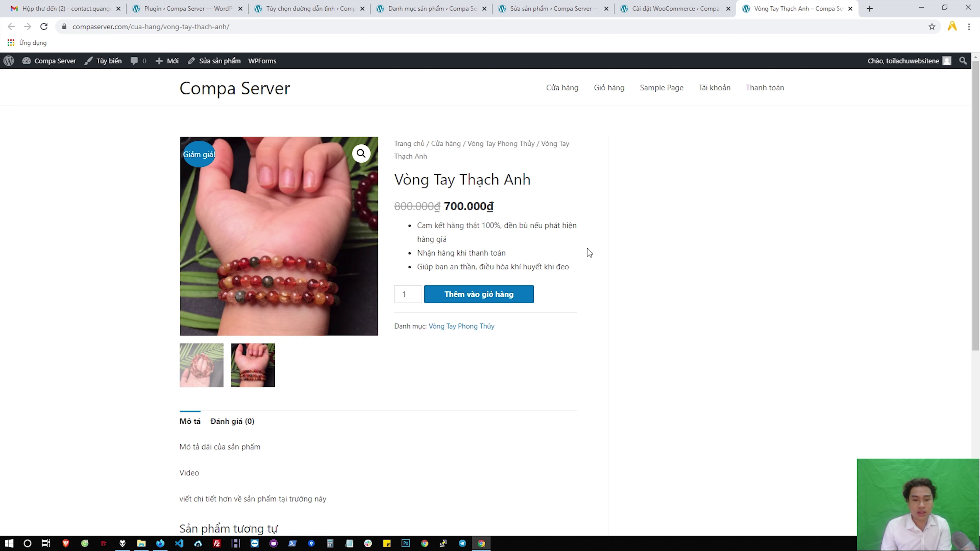
click(672, 6)
click(560, 6)
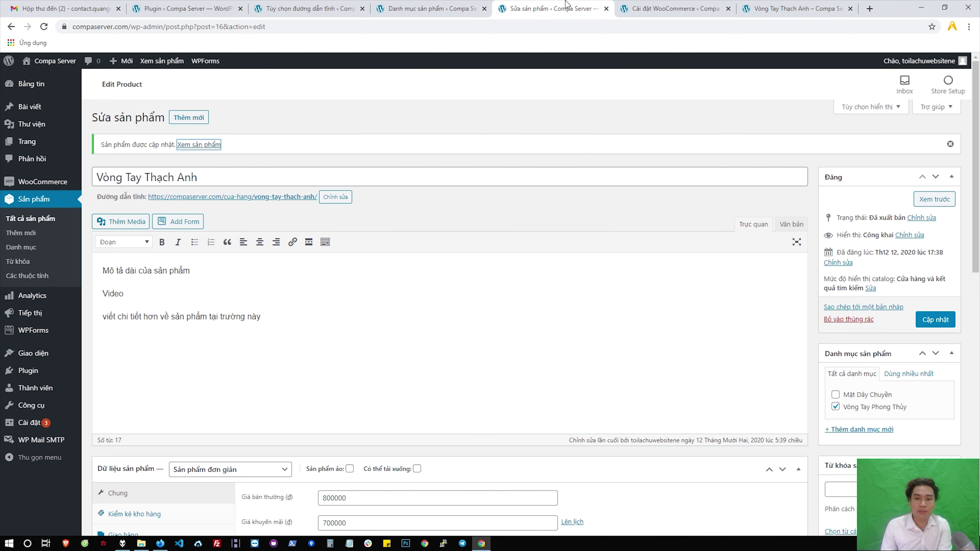
Close the extra settings and storefront tabs and open a new Add New Product page in its own tab.
middle_click(653, 6)
middle_click(653, 6)
click(424, 7)
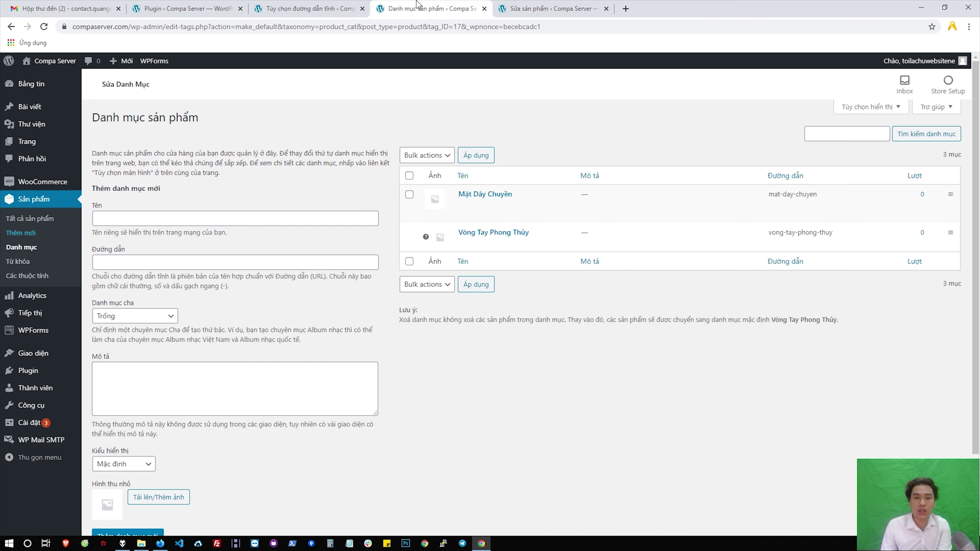
click(544, 7)
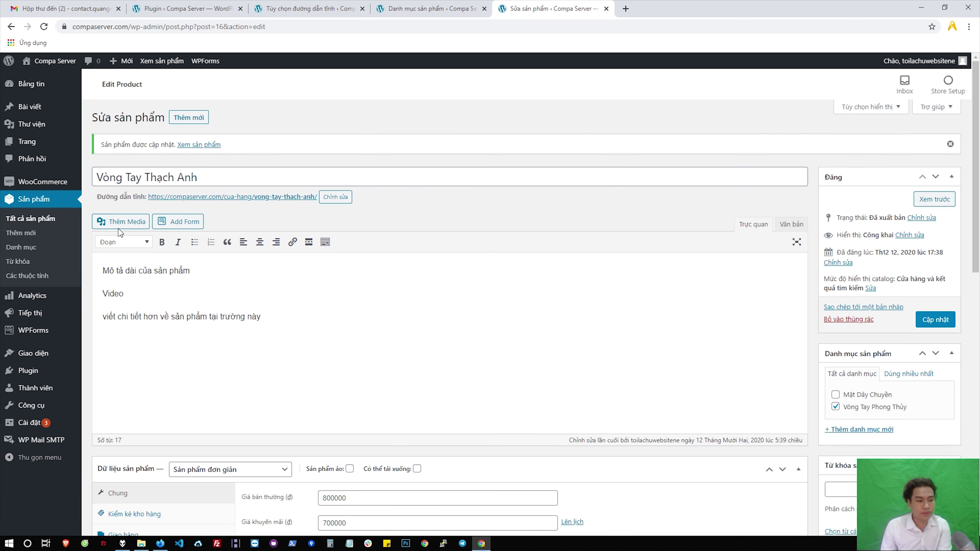
middle_click(21, 233)
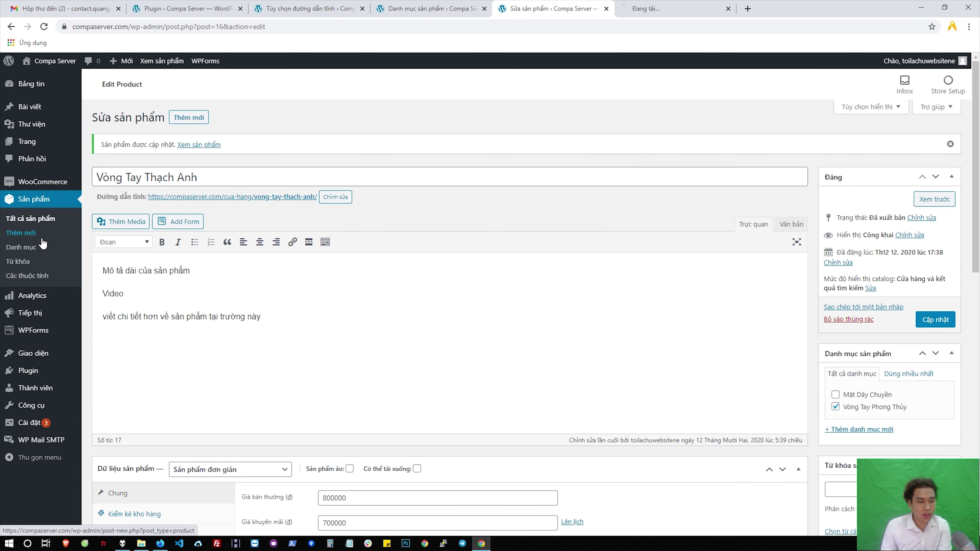
click(622, 6)
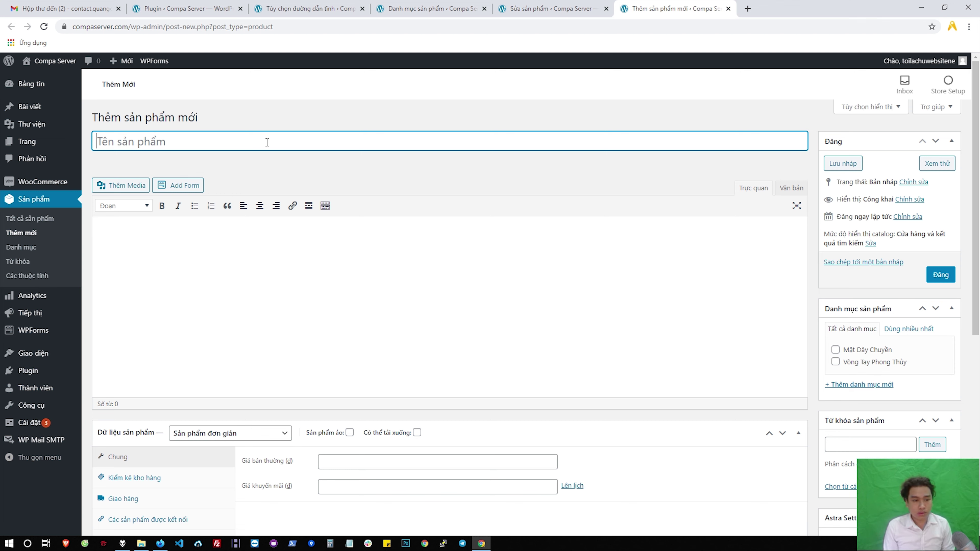
Title the product 'Vòng Tay Đá Phong Thủy Mắt Hổ', replacing the mistaken text and extra space.
text(Mặt )
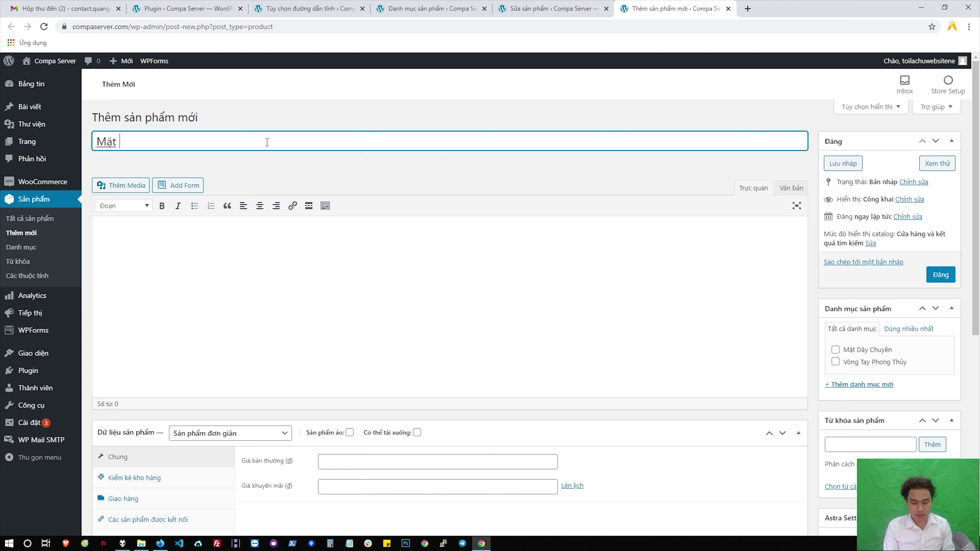
text(Dây Chu)
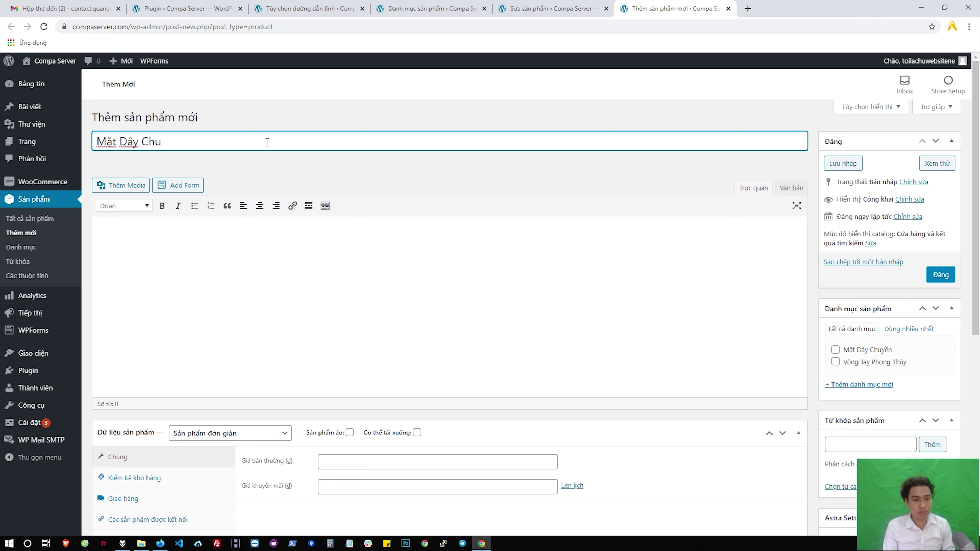
key(ctrl+a)
key(BackSpace)
text(Vòng Tay Đ)
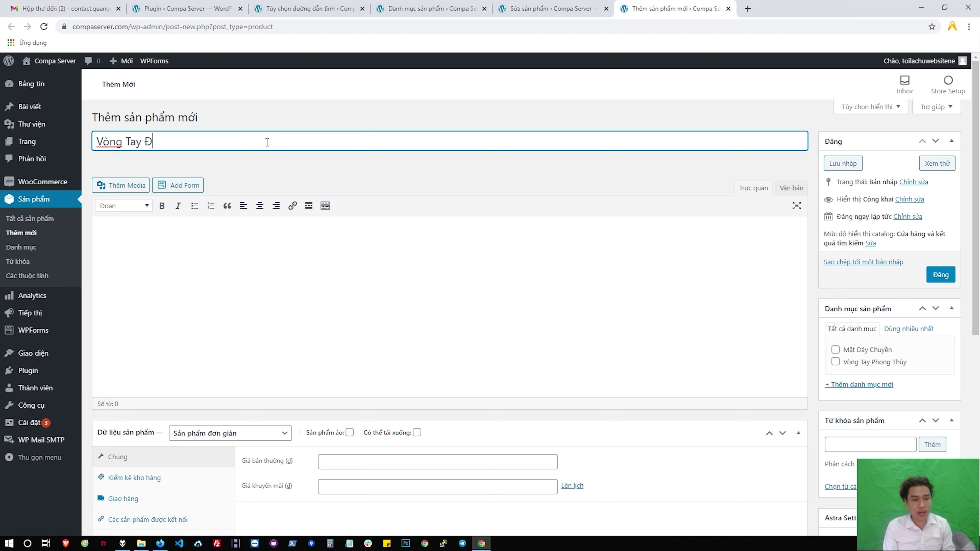
text(á Phong Thủy Mắt  Hổ)
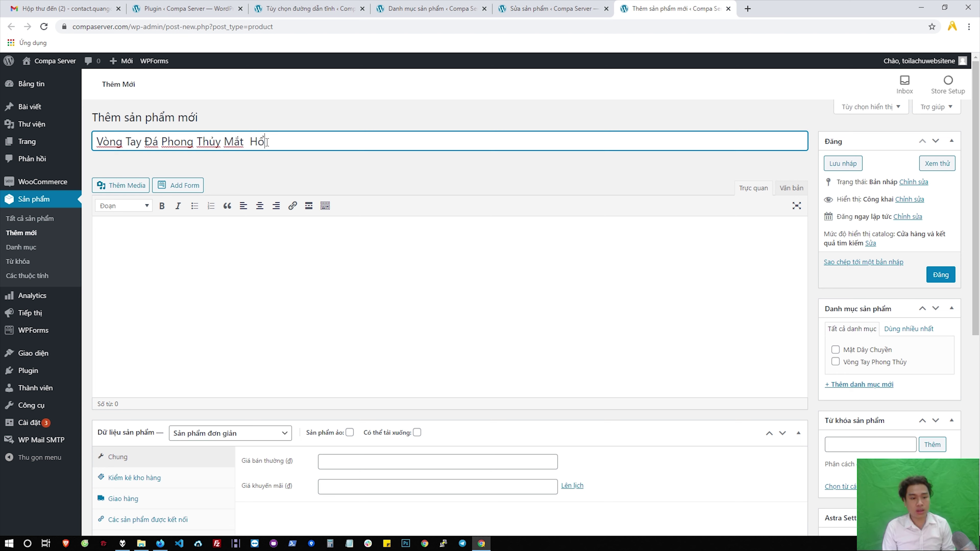
key(Left)
key(Left)
key(BackSpace)
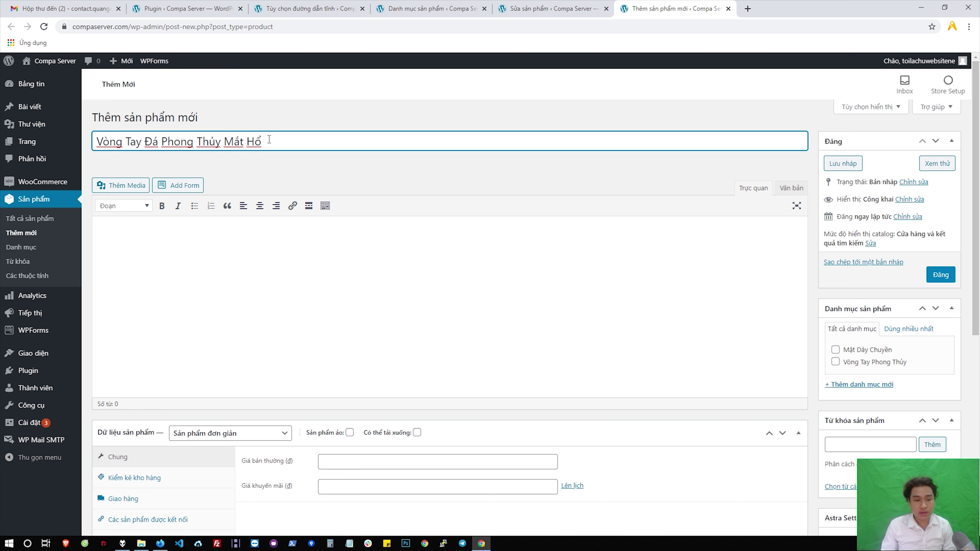
Copy the three short-description bullets from Vòng Tay Thạch Anh into the new product.
key(ctrl+a)
scroll(286, 139, down, 7)
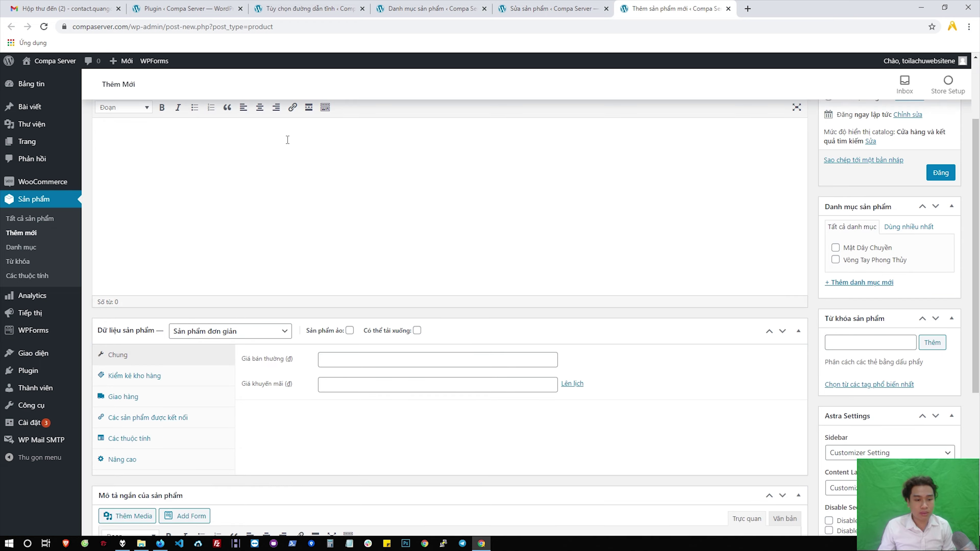
text(-)
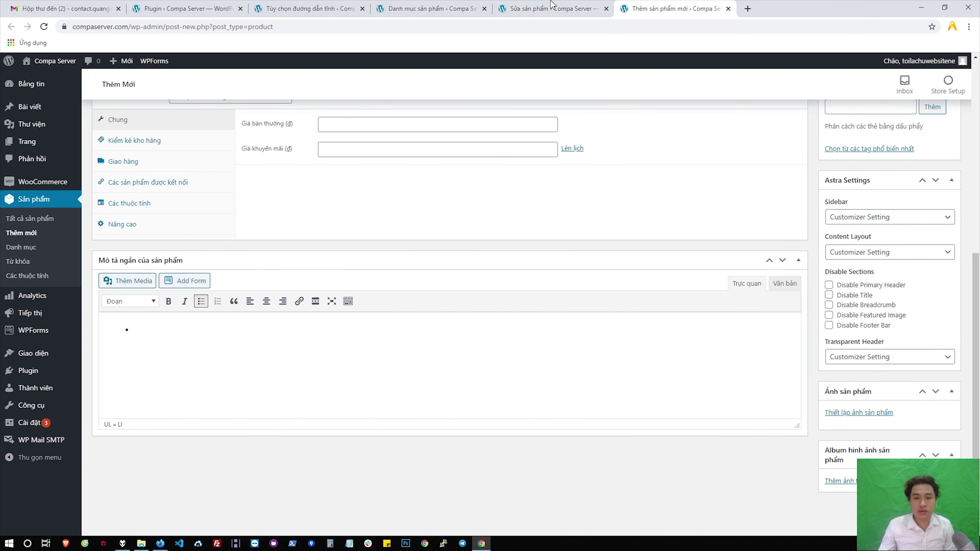
click(552, 8)
scroll(288, 279, down, 15)
scroll(299, 321, up, 3)
drag(299, 323, 128, 292)
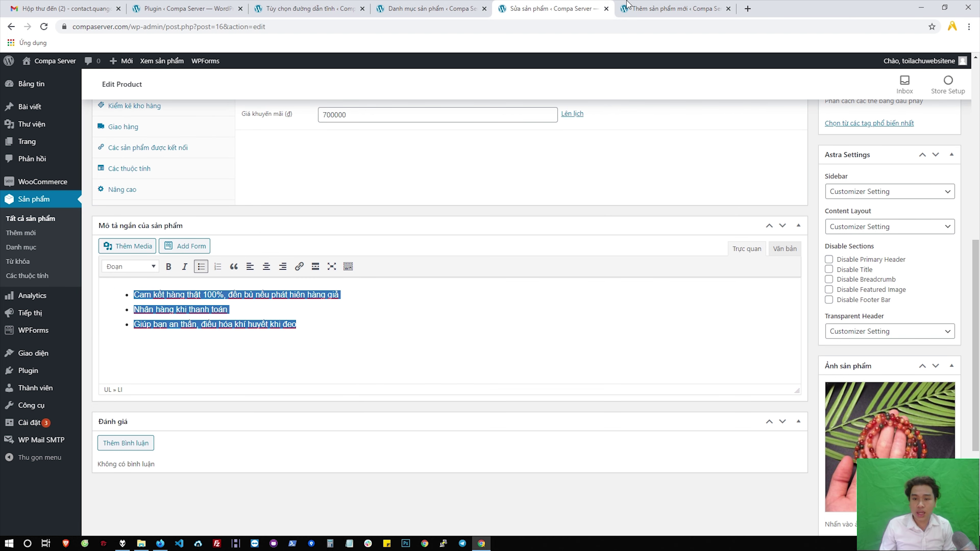
key(ctrl+Tab)
key(BackSpace)
text(Cam kết hàng thật 100%, đền bù nếu phát hiện hàng giả Nhận hàng khi thanh toán Giúp bạn an thần, điều hòa khí huyết khi đeo)
key(Up)
key(Up)
key(Up)
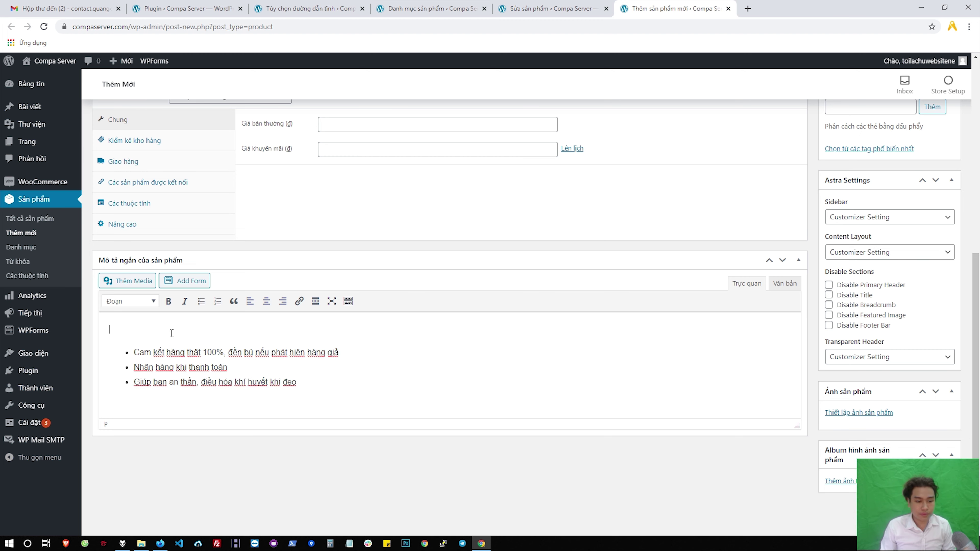
key(Delete)
Copy Vòng Tay Thạch Anh's long description into the new product's editor.
scroll(347, 284, up, 3)
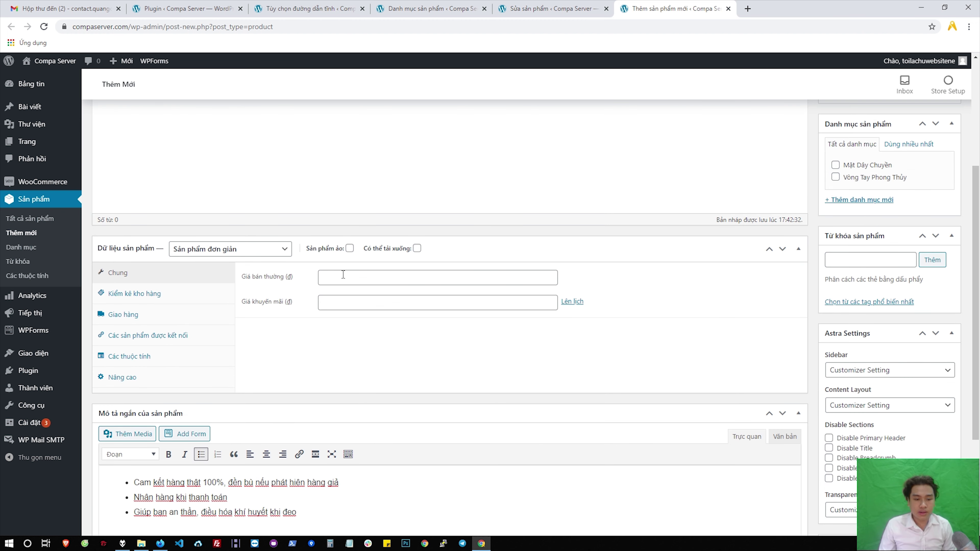
scroll(288, 316, up, 4)
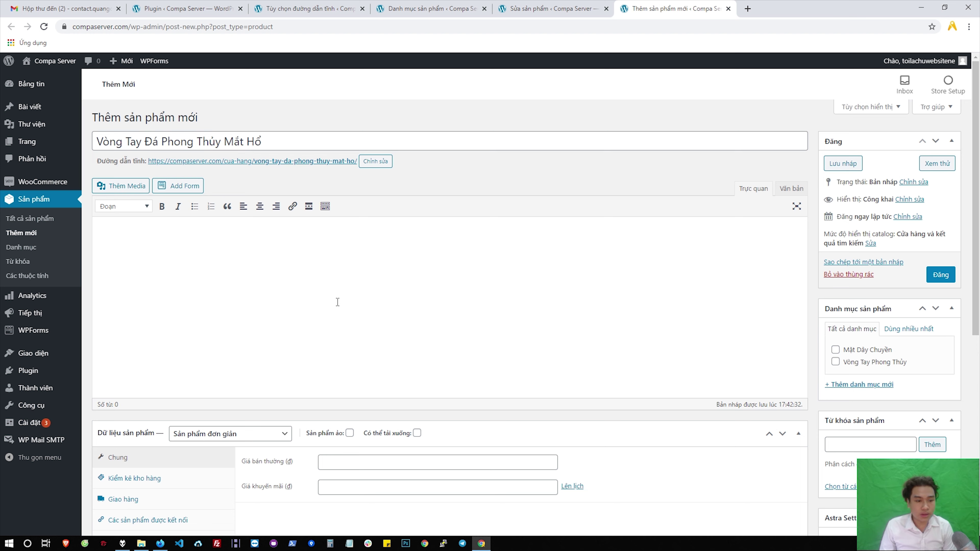
click(540, 7)
scroll(252, 244, up, 6)
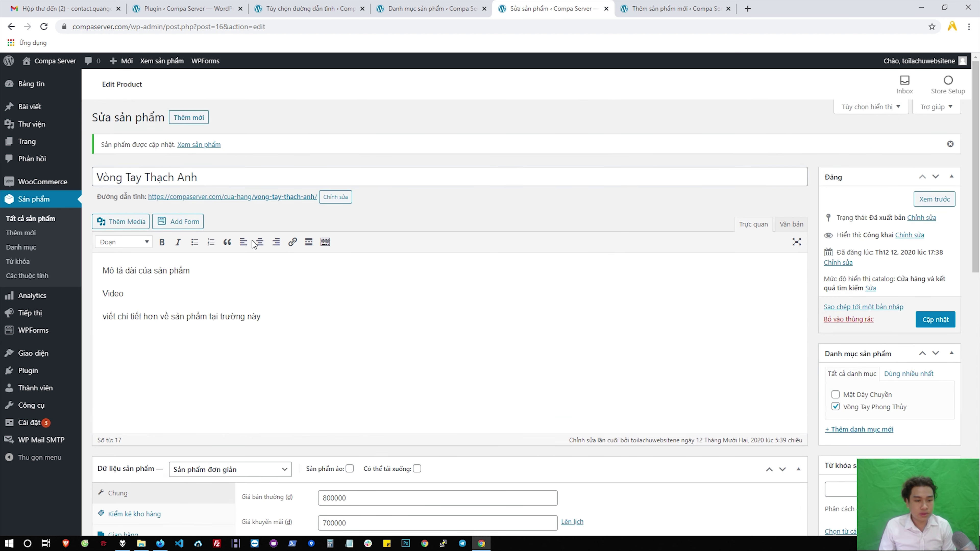
drag(262, 314, 101, 269)
key(ctrl+Tab)
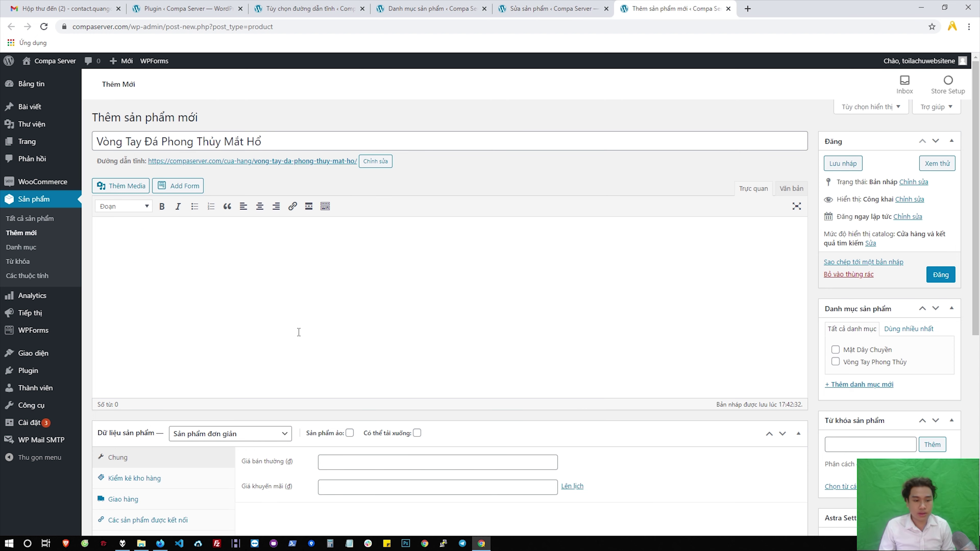
key(ctrl+v)
scroll(273, 278, down, 5)
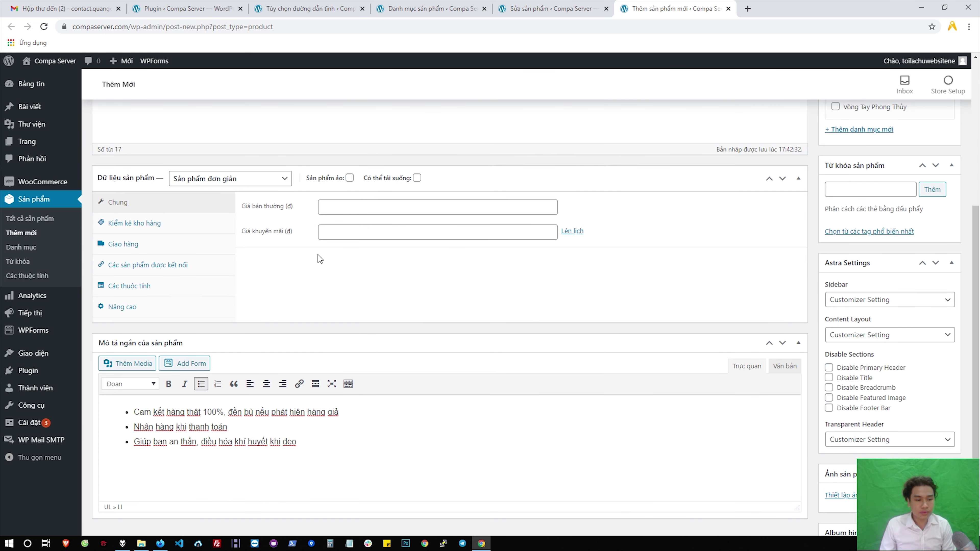
scroll(345, 291, down, 2)
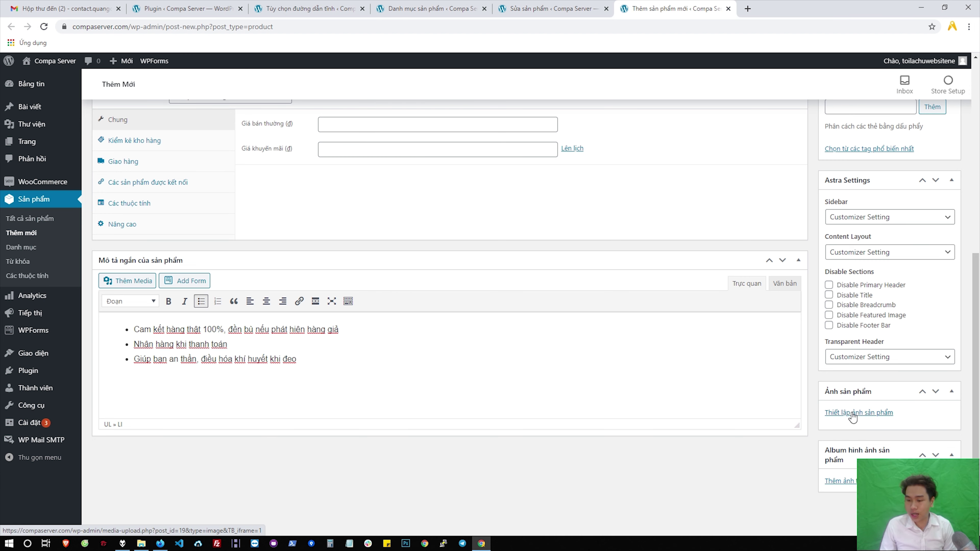
Upload vongtaydamathonaudo.jpg from the Vòng Tay Đá Mắt Hổ Nâu Đỏ folder and set it as product image.
click(845, 412)
click(44, 103)
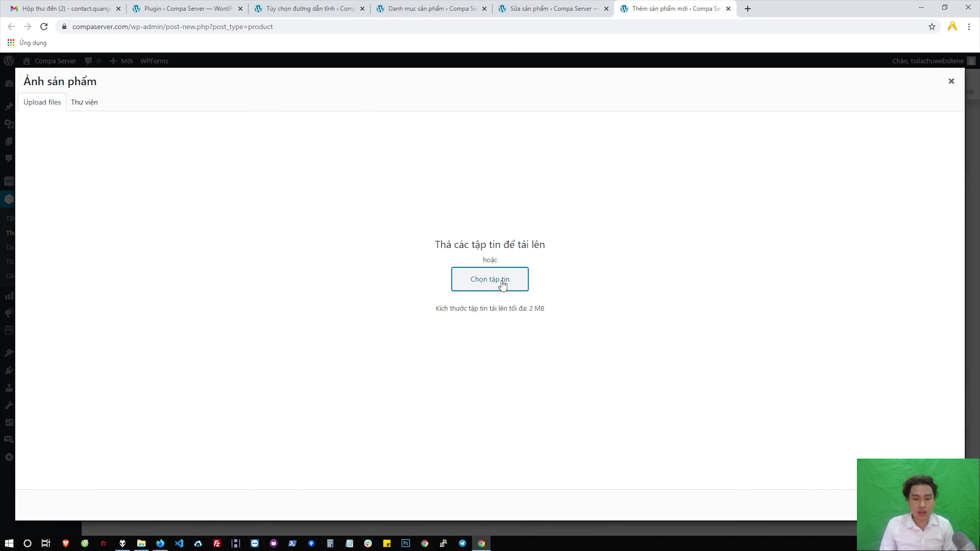
click(502, 281)
click(194, 24)
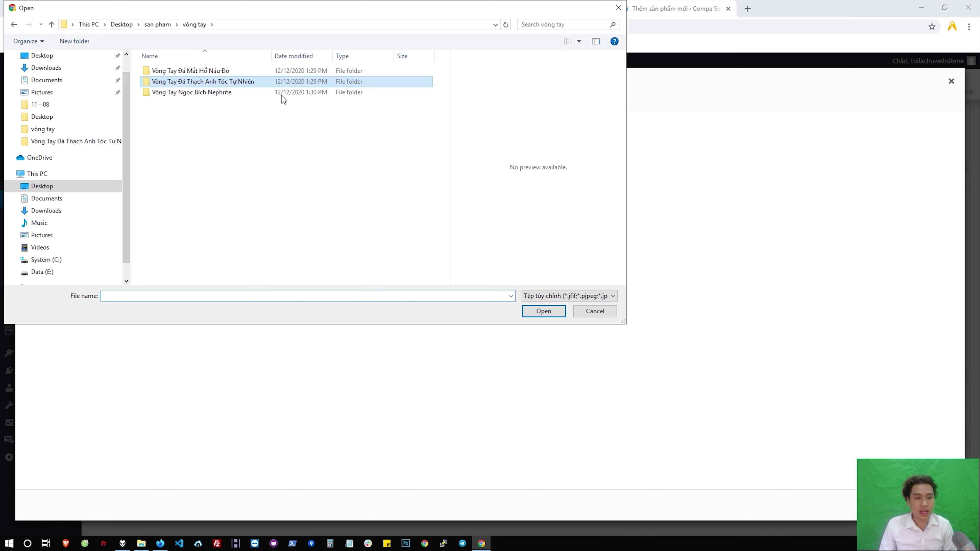
double_click(205, 73)
click(170, 82)
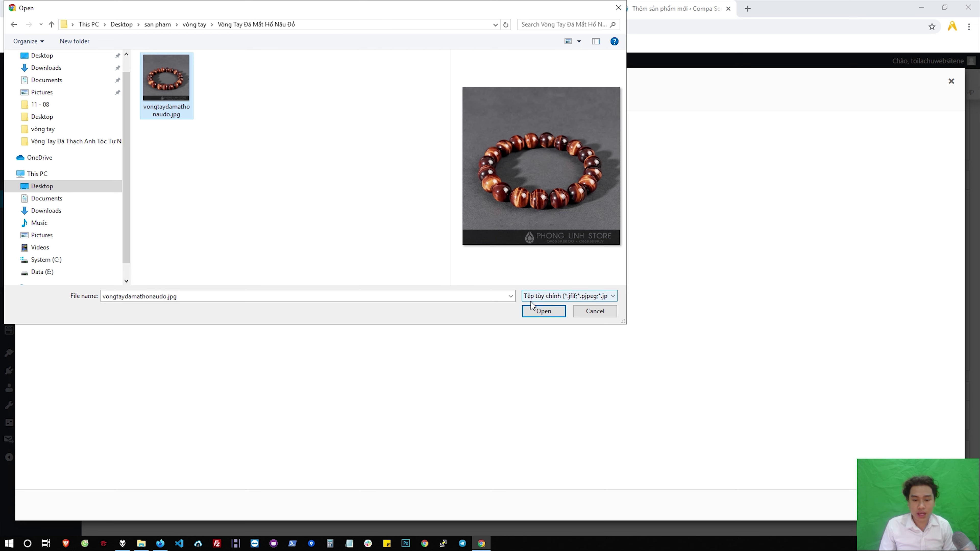
click(540, 314)
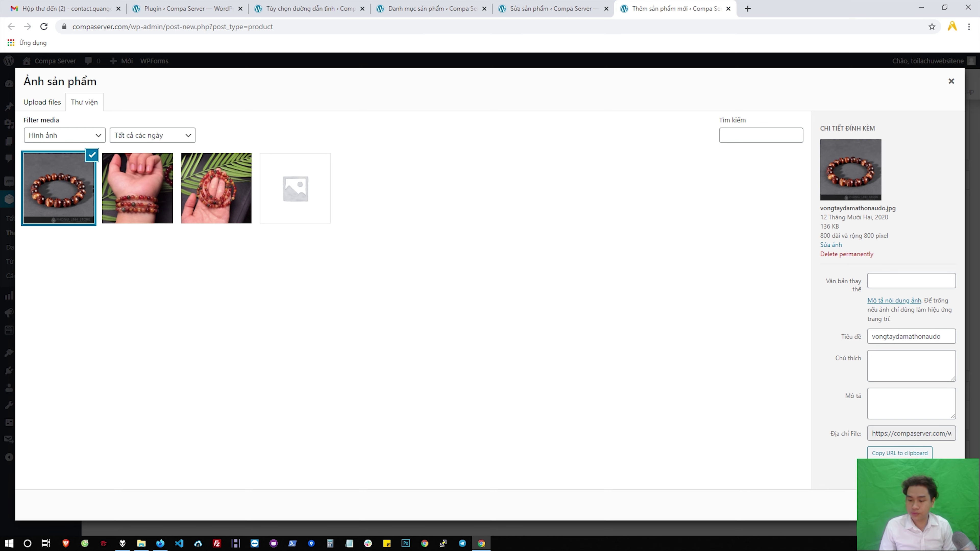
click(922, 504)
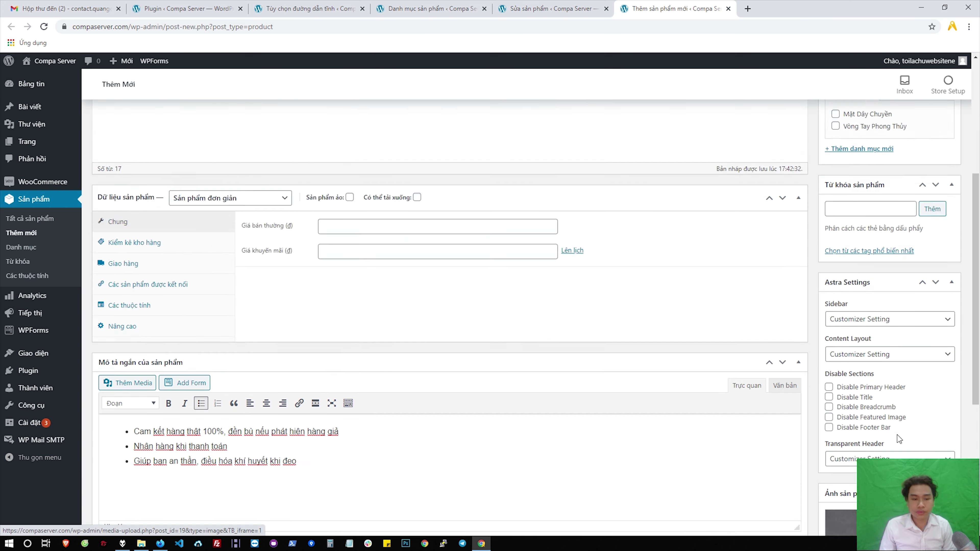
scroll(899, 435, up, 5)
Append 'Nâu Đỏ' to the title, making it Vòng Tay Đá Phong Thủy Mắt Hổ Nâu Đỏ.
click(300, 140)
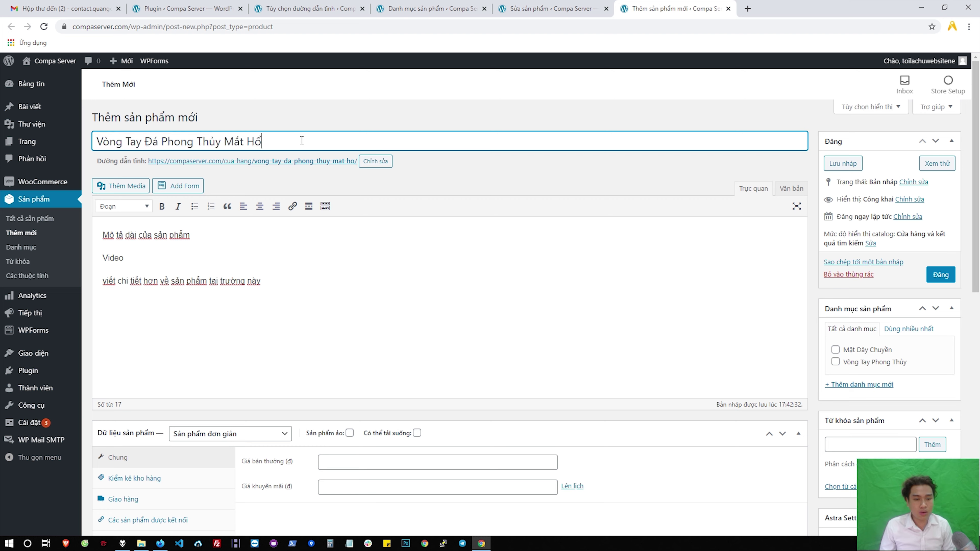
text(Nâu D)
text(dor)
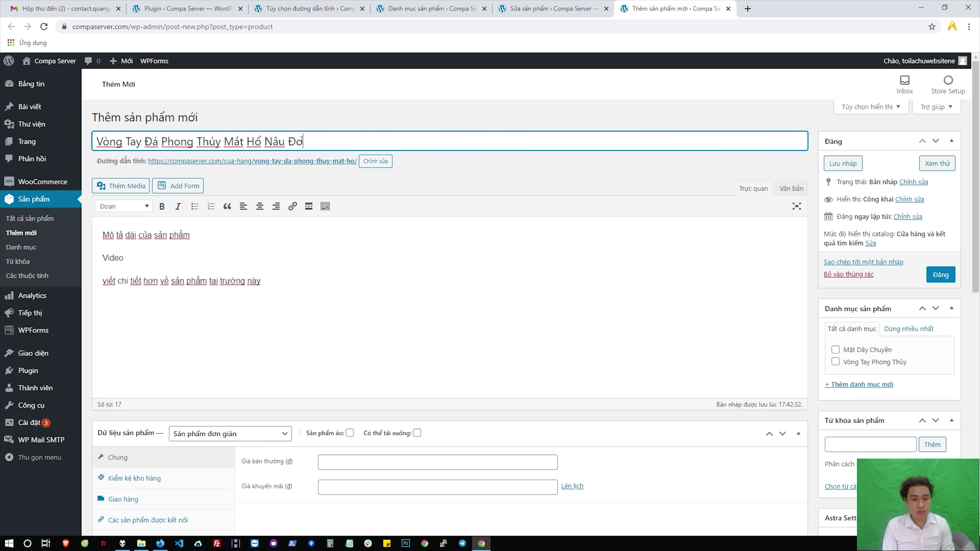
scroll(435, 237, down, 4)
scroll(435, 236, down, 6)
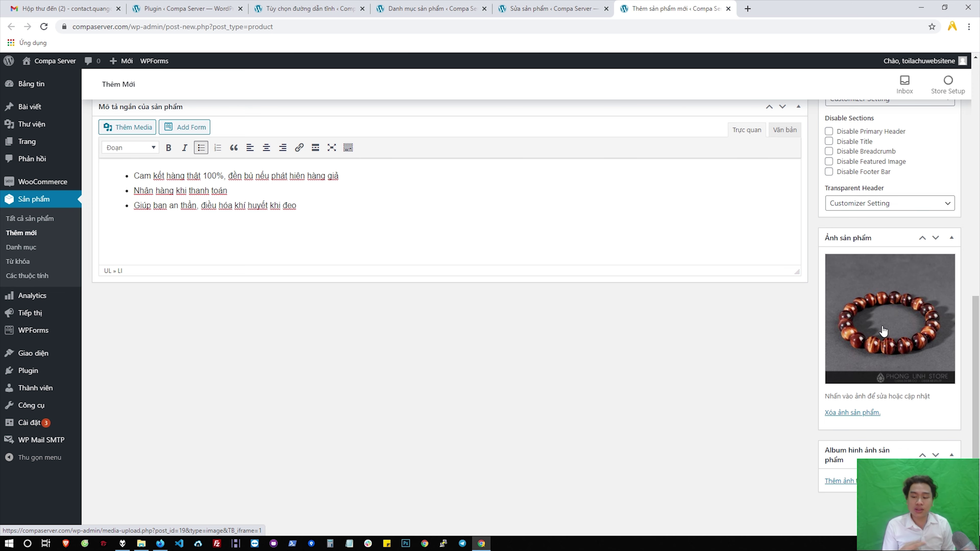
scroll(662, 298, up, 8)
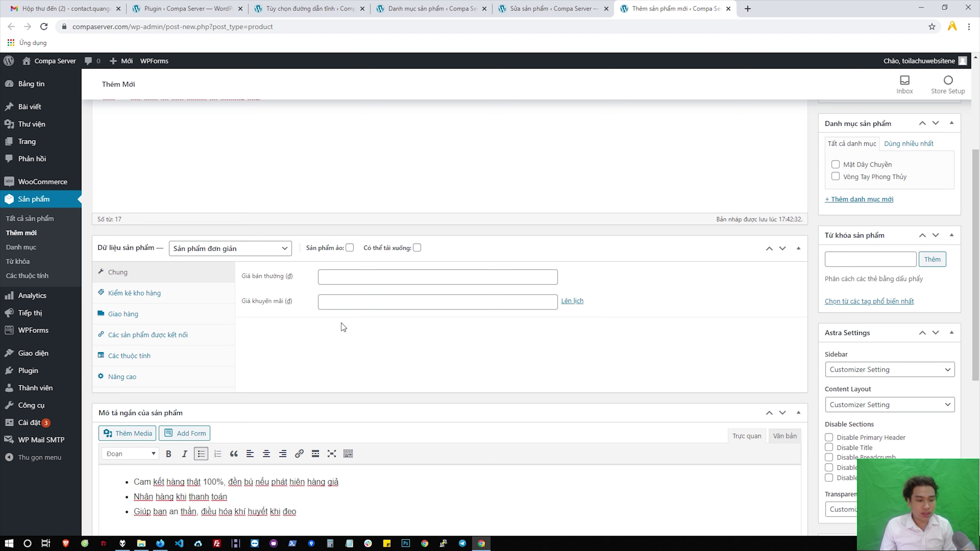
scroll(336, 284, down, 3)
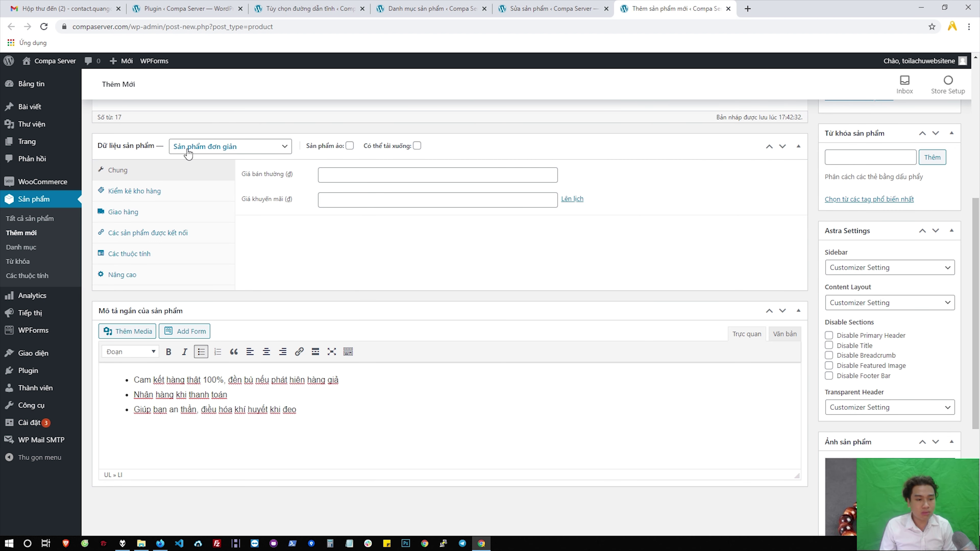
Set the product type to 'Sản phẩm có biến thể' (variable product).
click(225, 151)
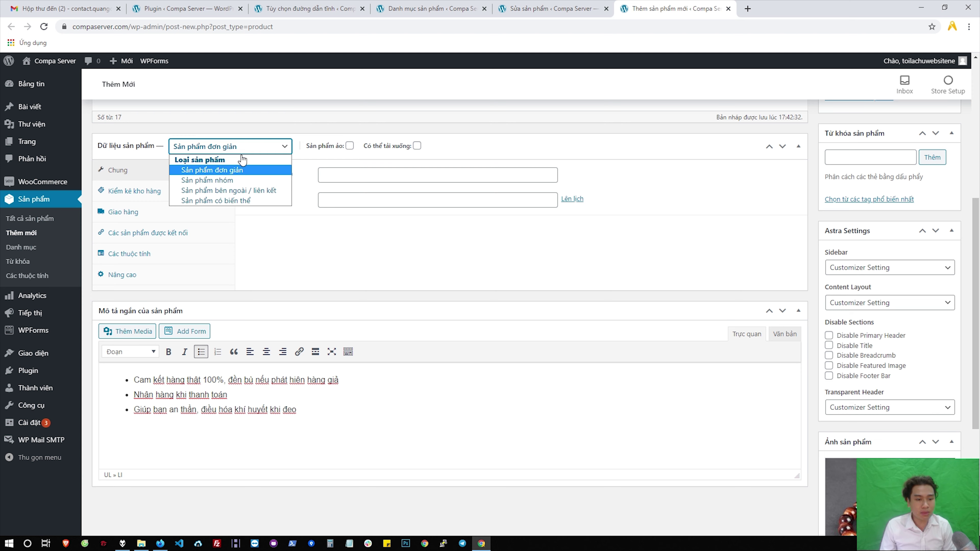
click(229, 201)
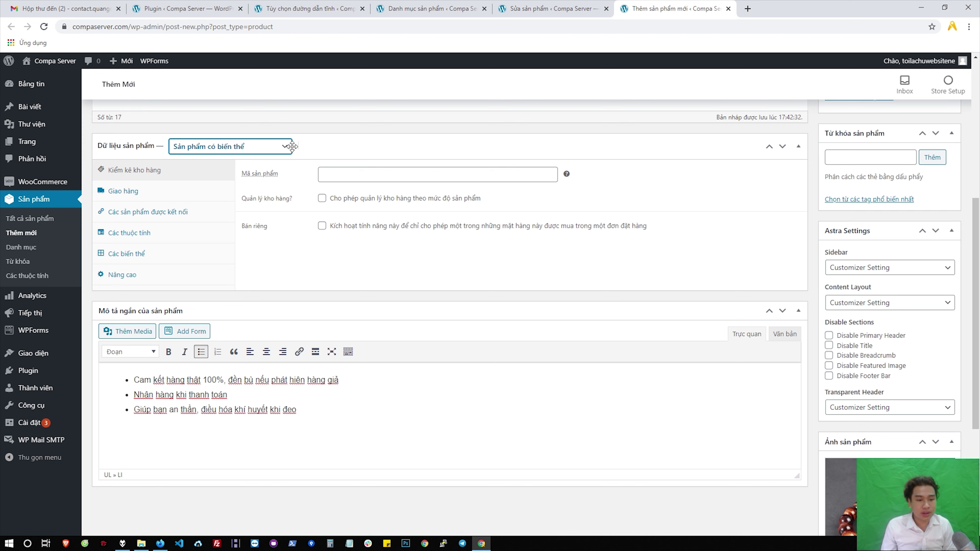
click(225, 150)
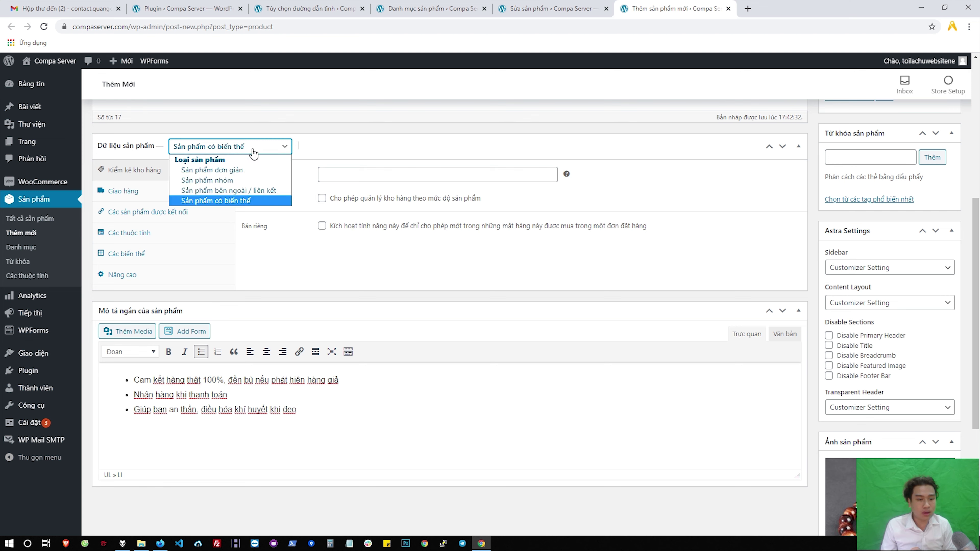
click(213, 200)
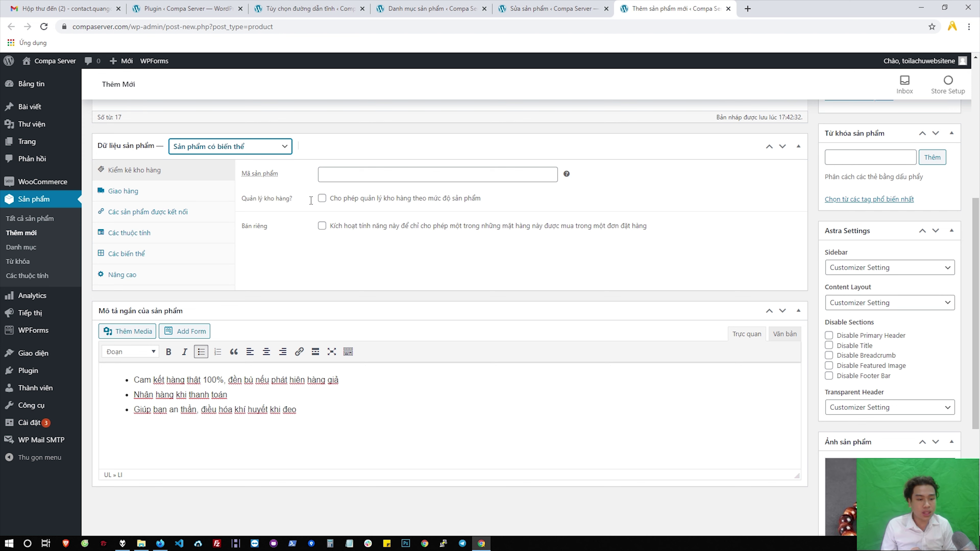
Add a custom Đường Kính attribute with values 13 cm | 15 cm | 17 cm, used for variations, and save it.
click(139, 237)
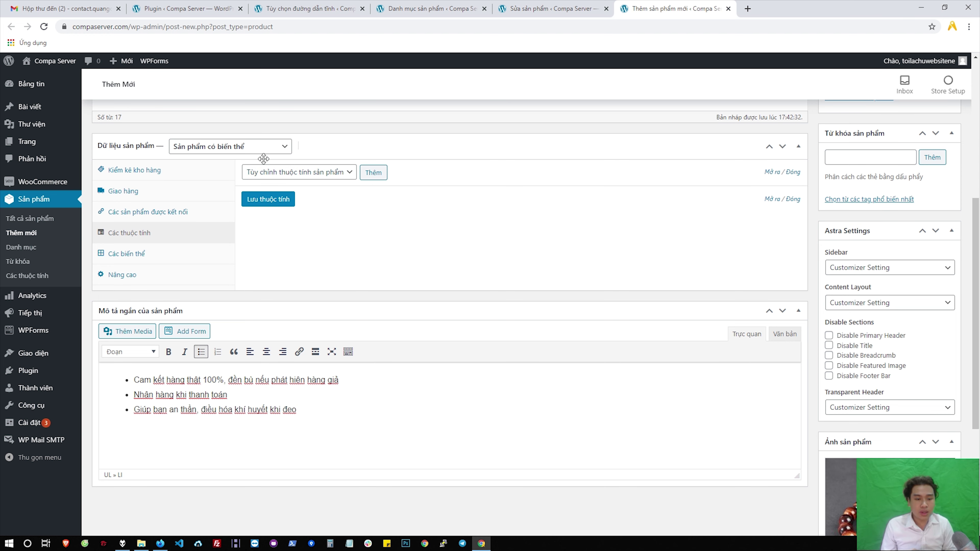
click(371, 171)
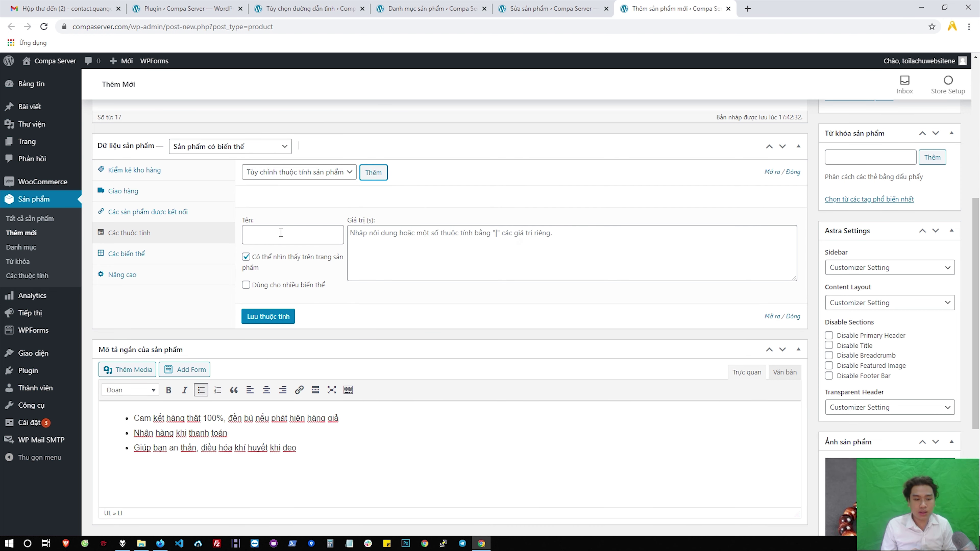
click(246, 285)
click(265, 229)
text(Đươờng Kính)
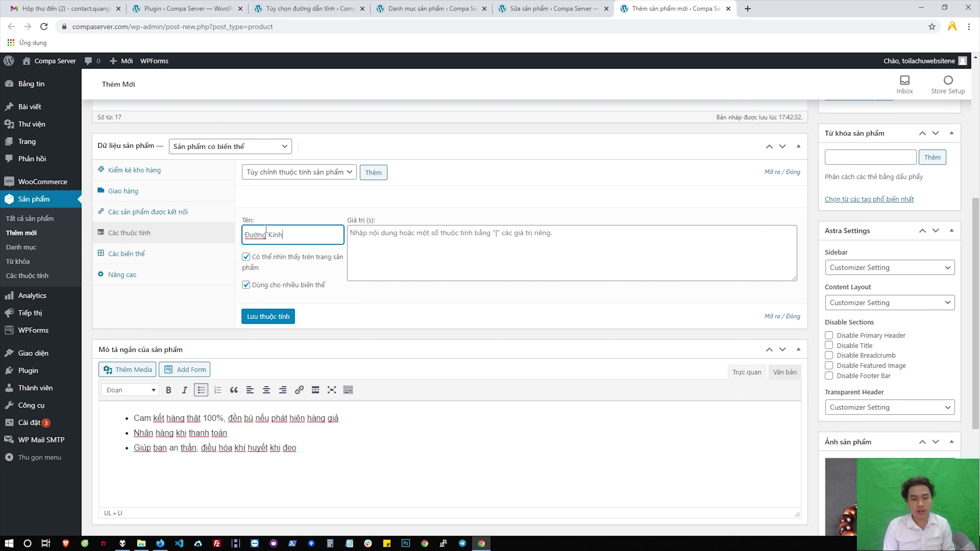
click(394, 249)
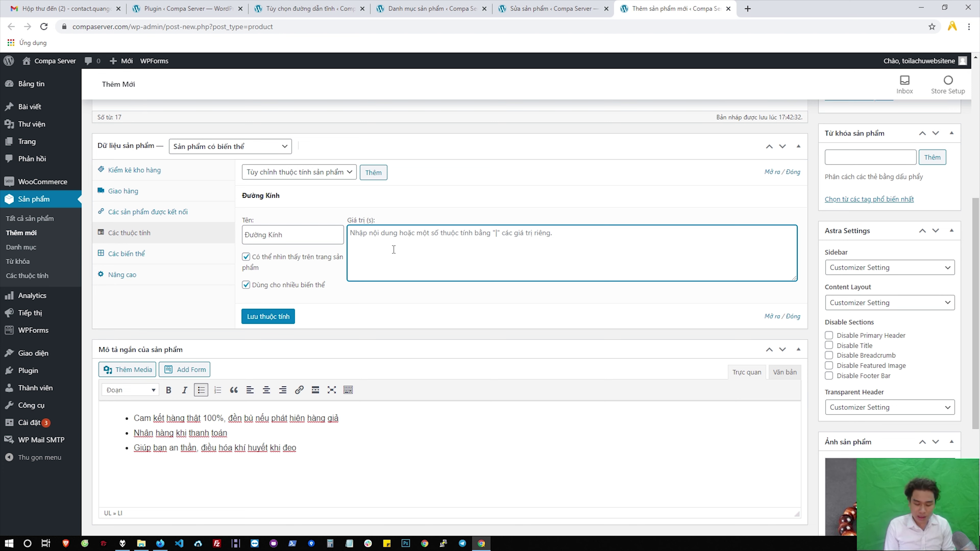
text(13)
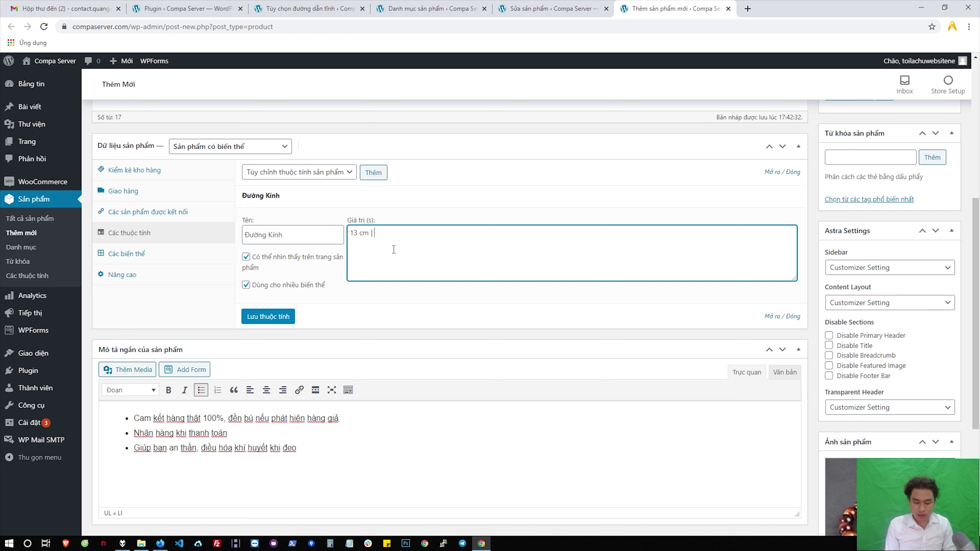
text(15 cm | 17 cm)
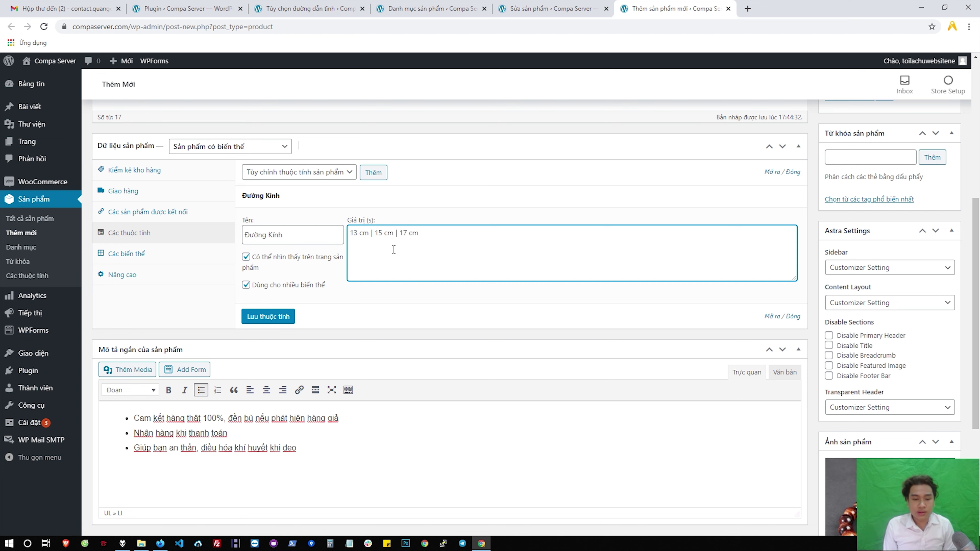
click(246, 286)
click(246, 285)
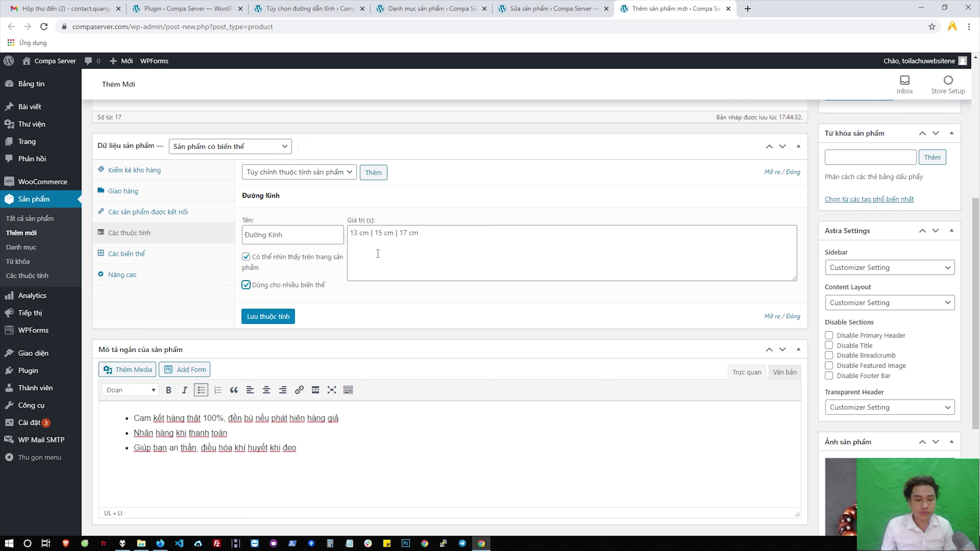
click(286, 324)
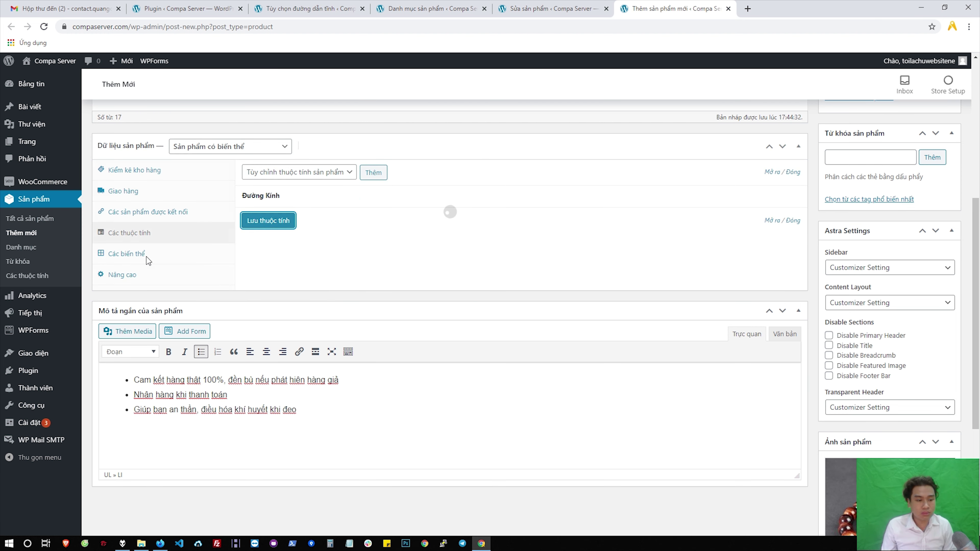
Add a new variation (#21) and expand it for editing.
click(125, 255)
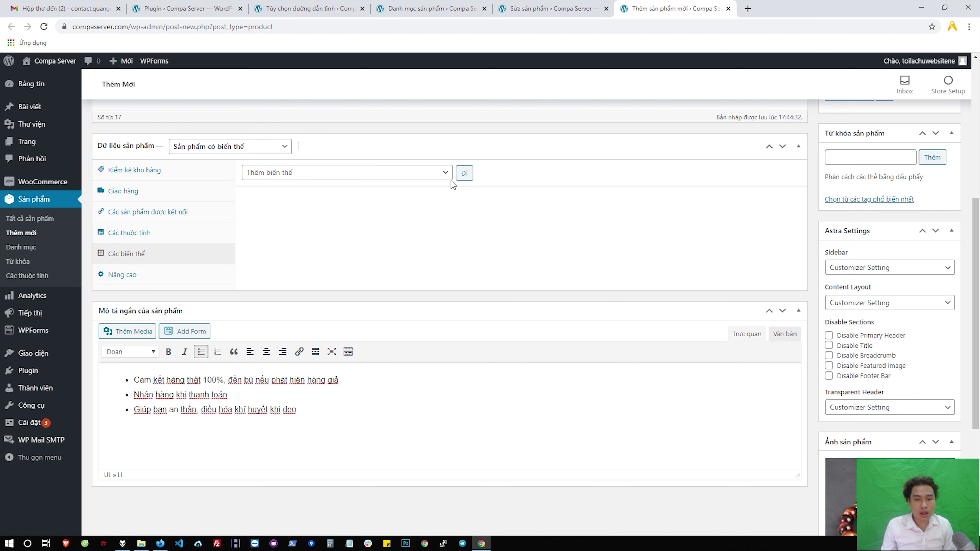
click(467, 174)
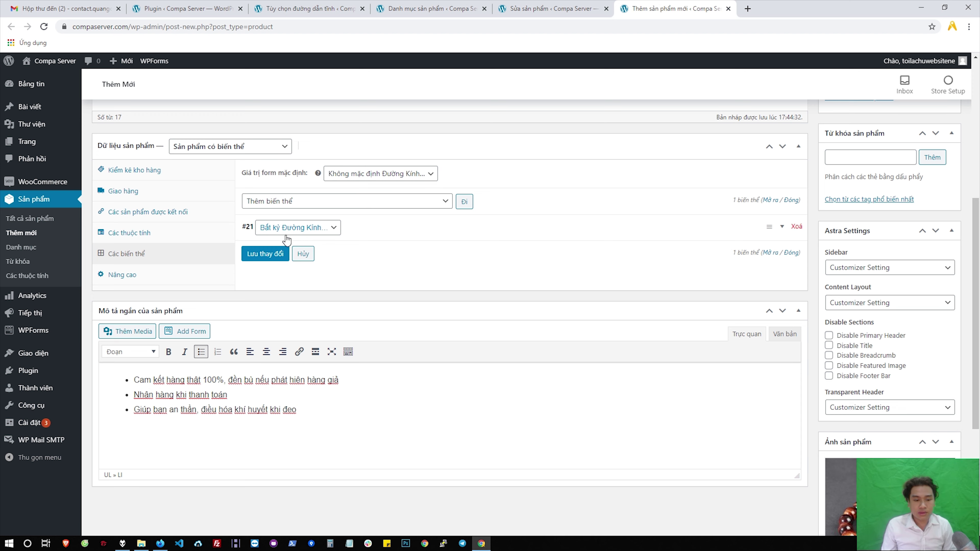
click(781, 227)
scroll(591, 235, down, 3)
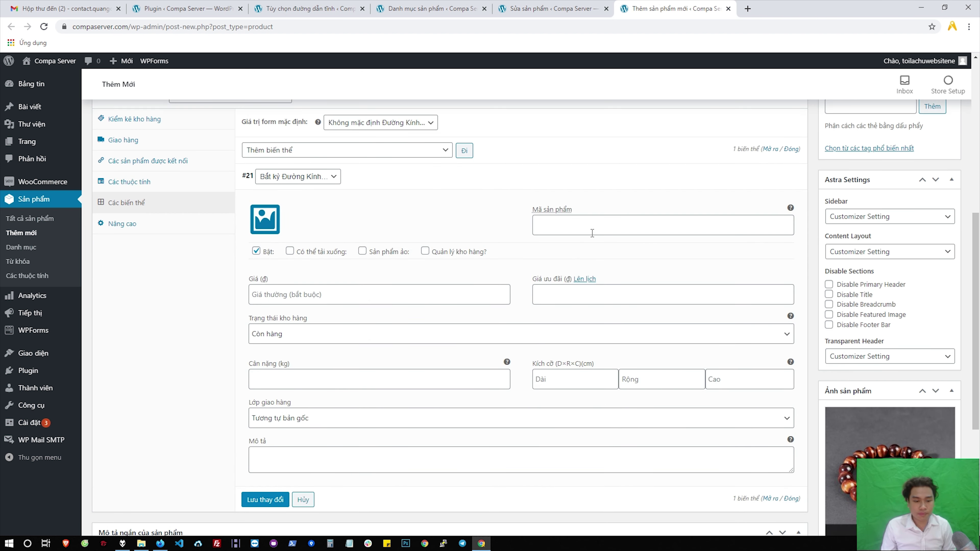
scroll(591, 235, up, 2)
scroll(591, 233, down, 1)
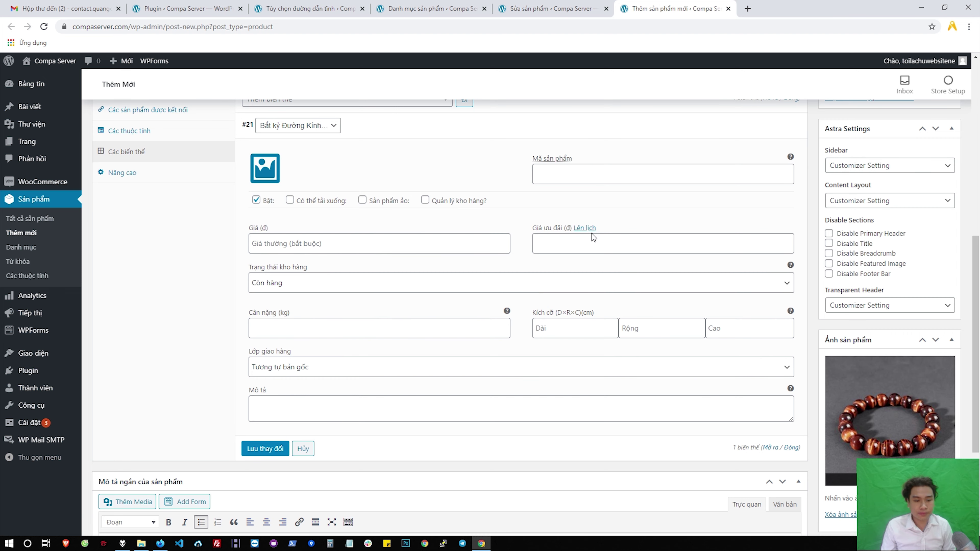
scroll(591, 233, up, 1)
scroll(302, 324, down, 1)
Give the variation regular price 1500000 and sale price 850000, kept in stock.
click(317, 243)
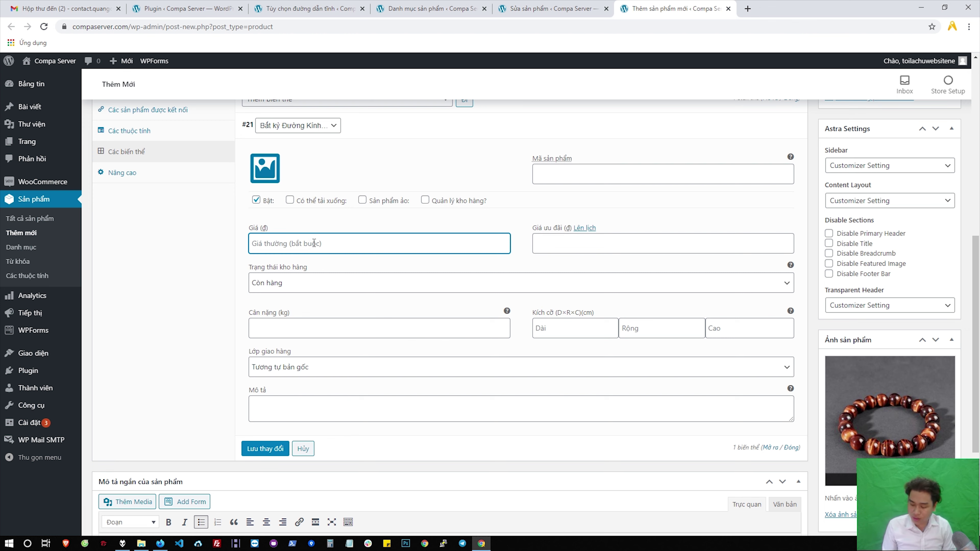
text(1500)
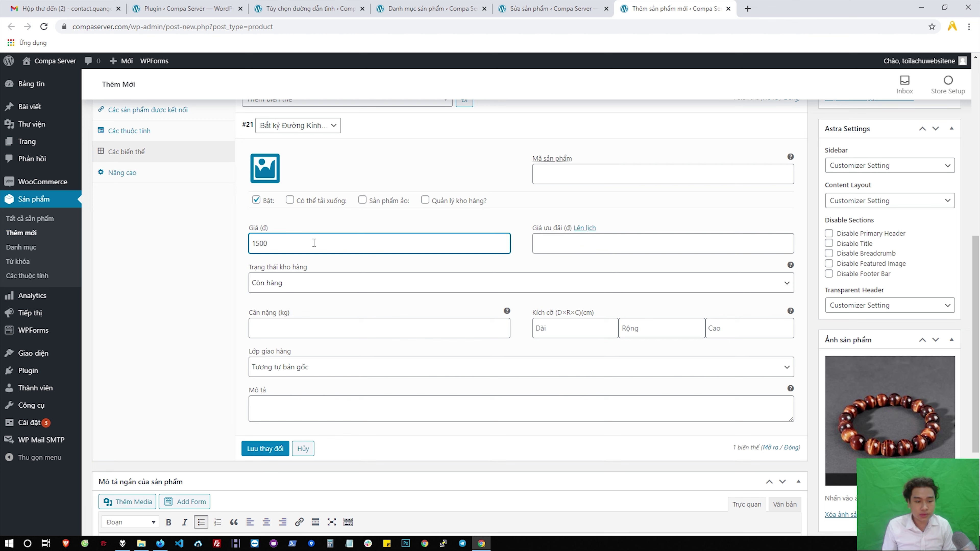
text(000)
click(569, 242)
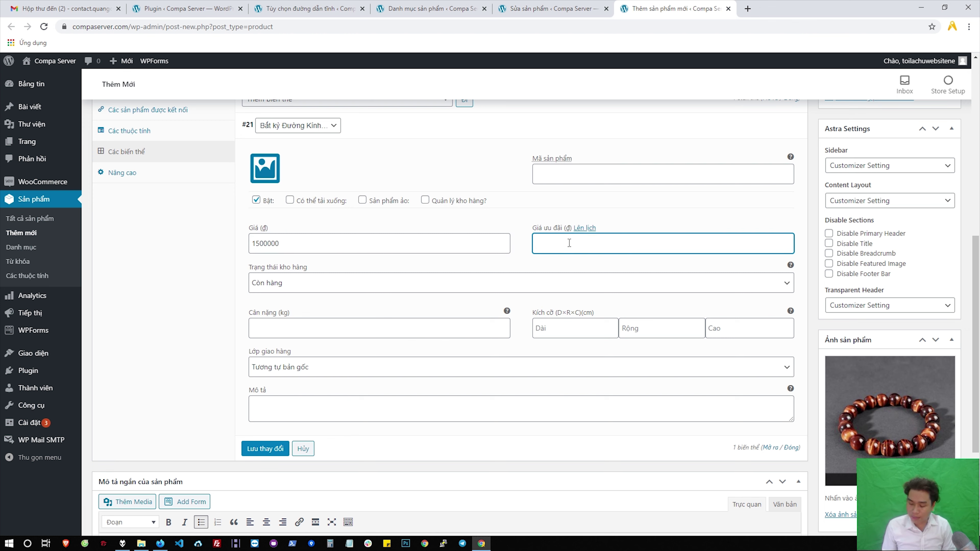
text(850)
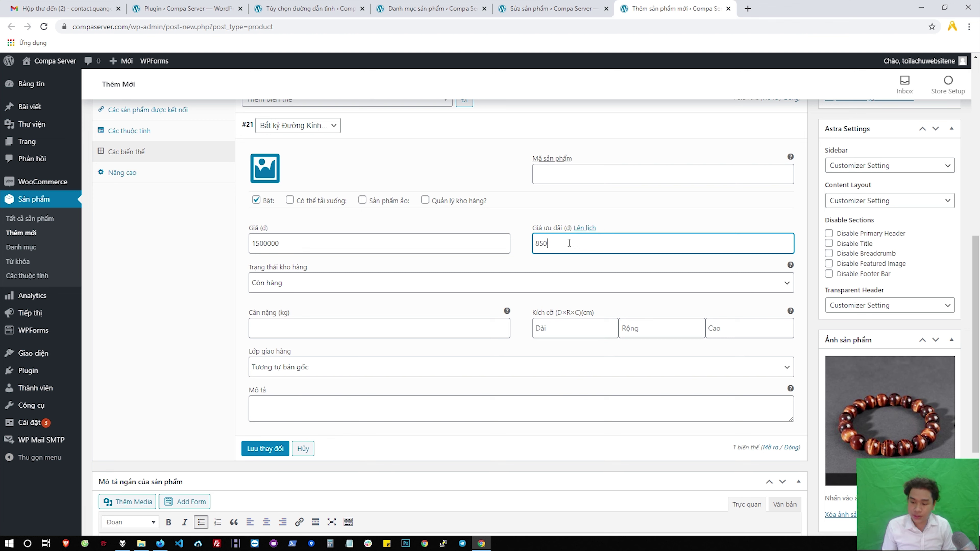
text(000)
click(167, 316)
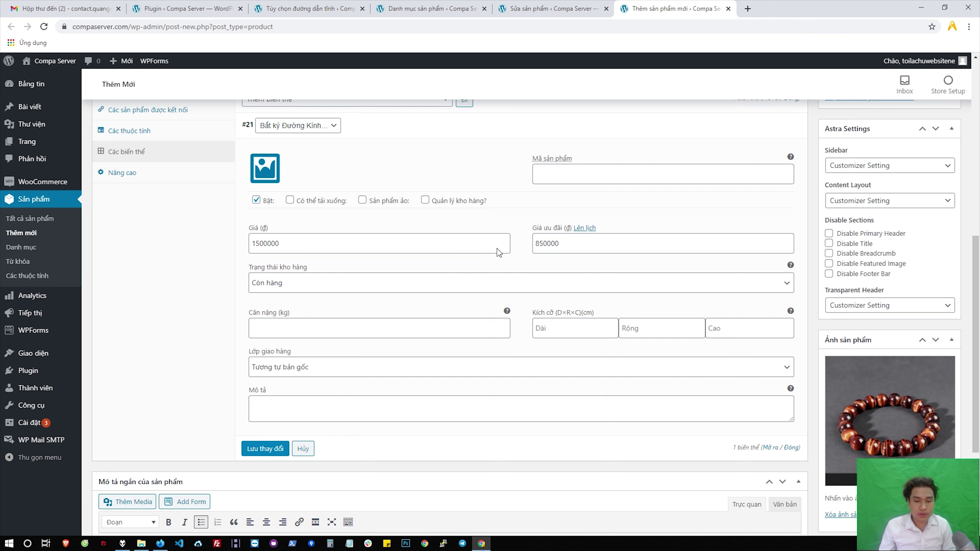
click(263, 287)
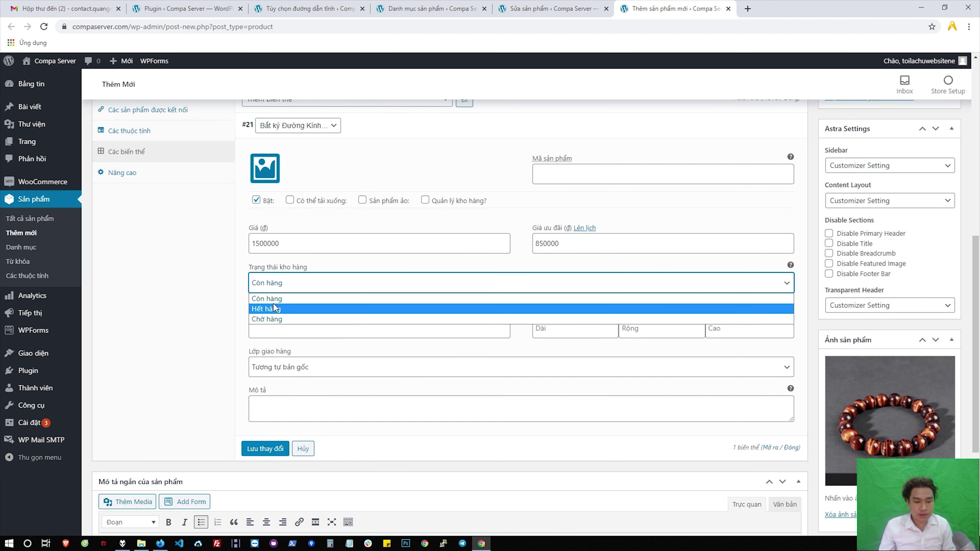
click(275, 305)
Set the variation's weight to 1 kg and save the changes.
scroll(185, 332, down, 1)
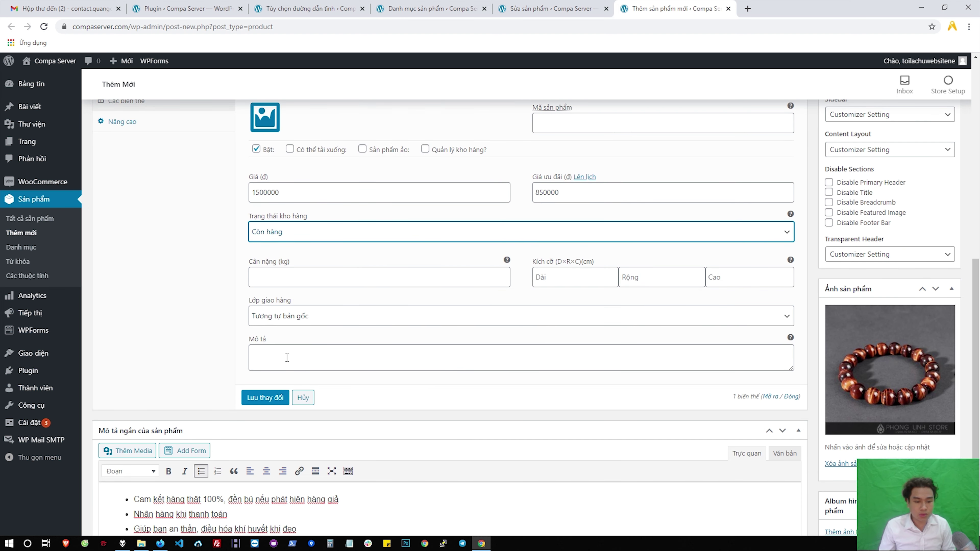
click(274, 276)
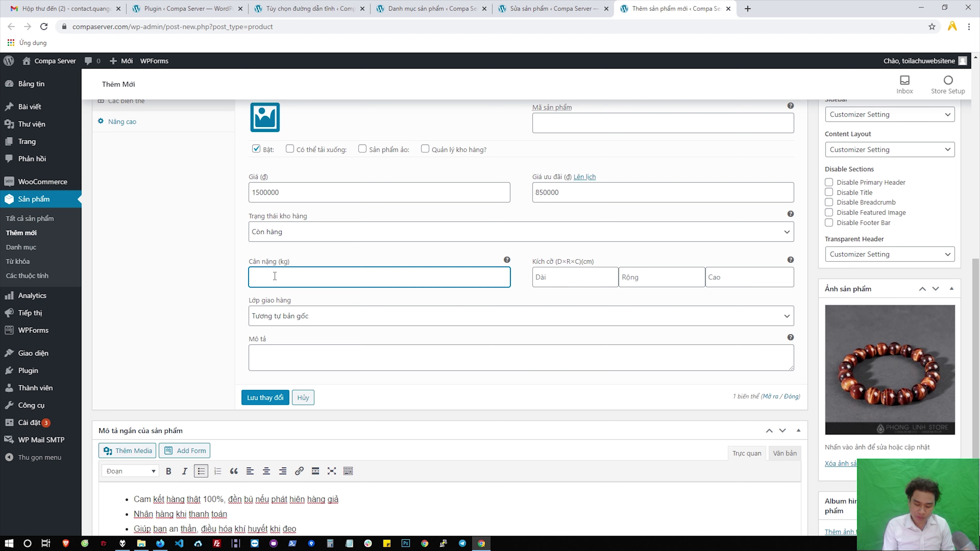
text(1)
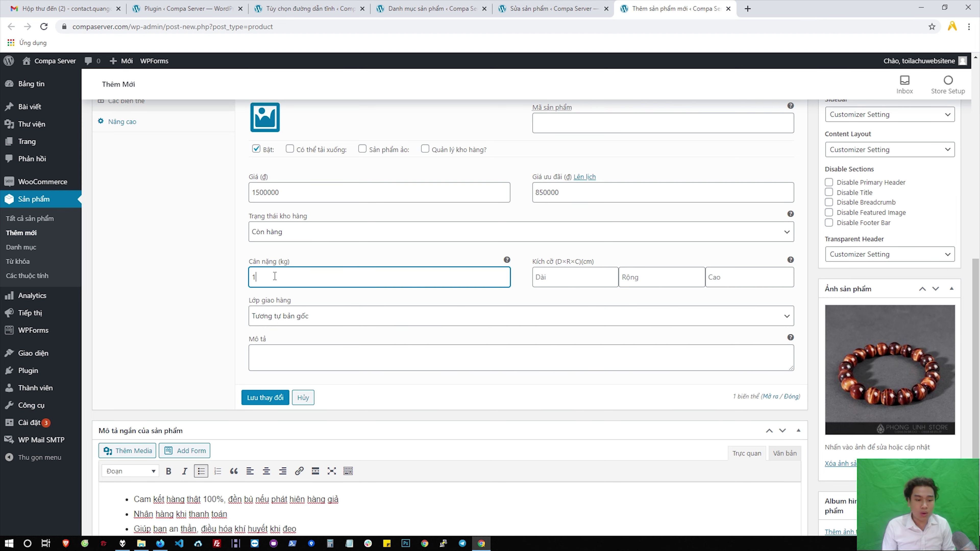
click(247, 397)
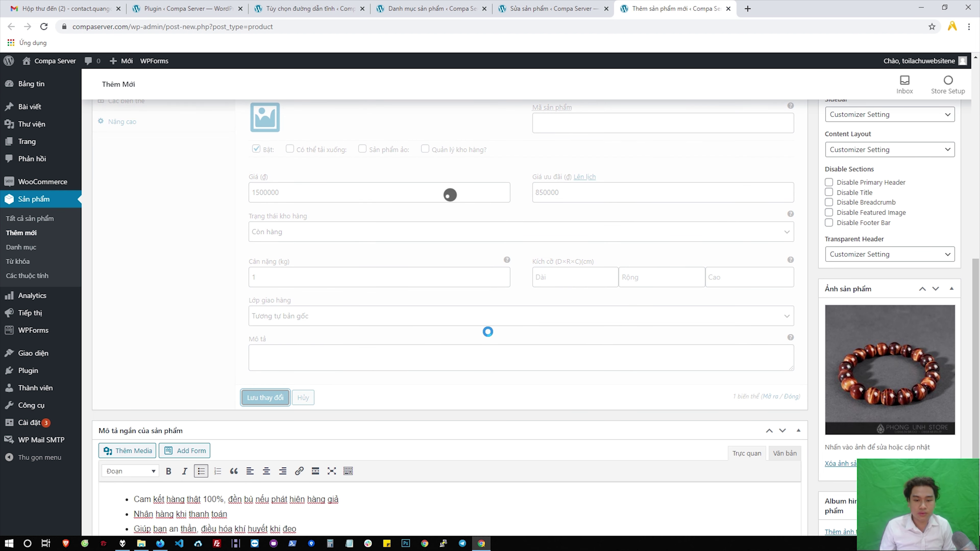
Publish the Mắt Hổ Nâu Đỏ bracelet and view its storefront page in a new tab.
scroll(515, 332, up, 10)
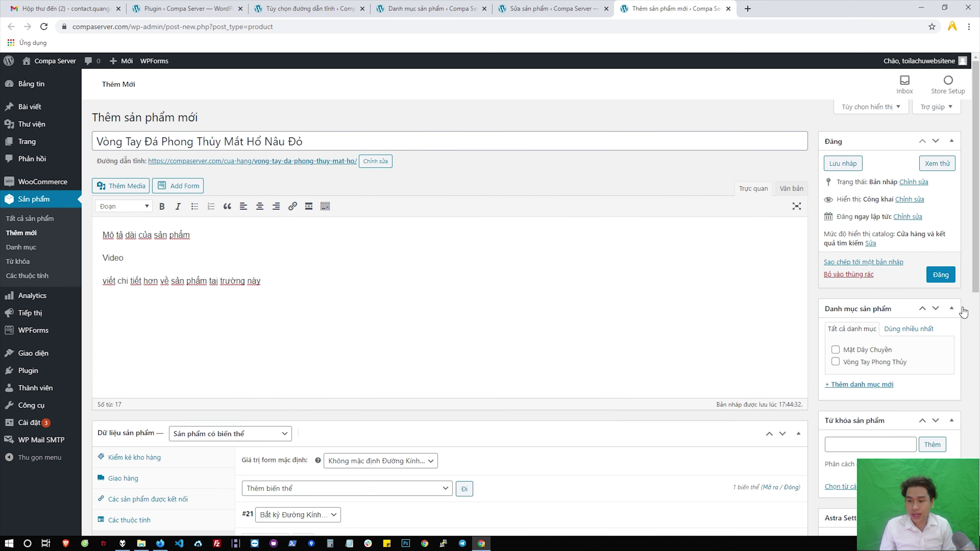
click(940, 275)
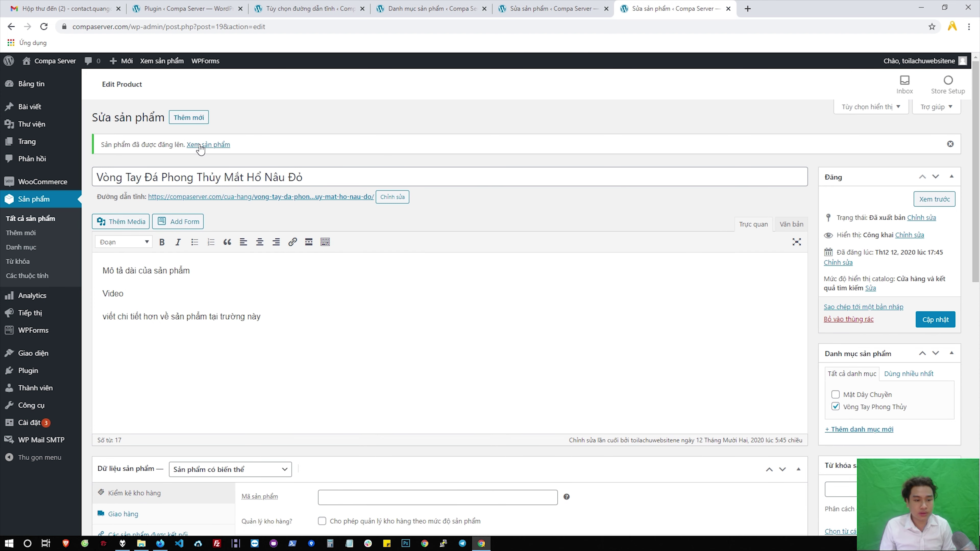
right_click(206, 145)
click(216, 150)
key(ctrl+Tab)
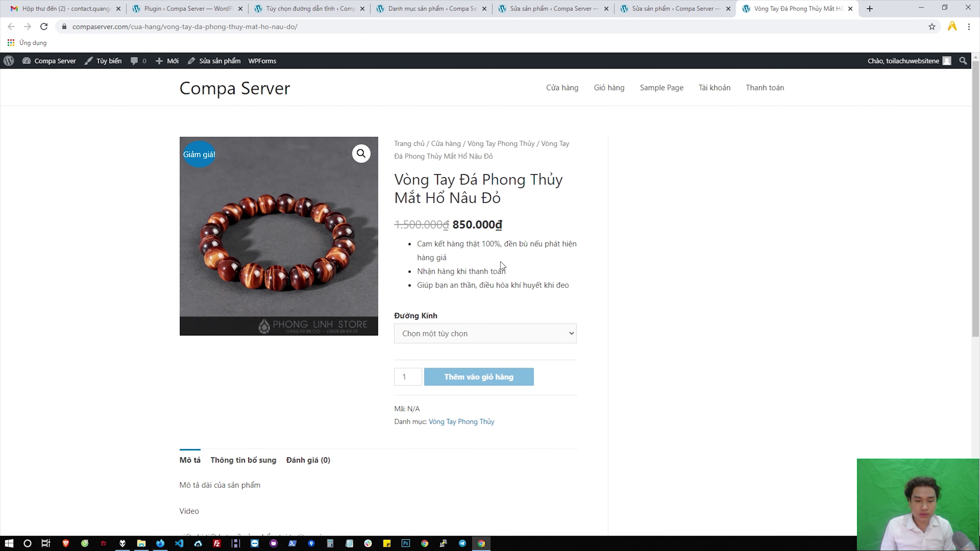
Check the storefront prices, try the 15 cm Đường Kính option, then reset the selection.
drag(391, 222, 508, 227)
click(508, 227)
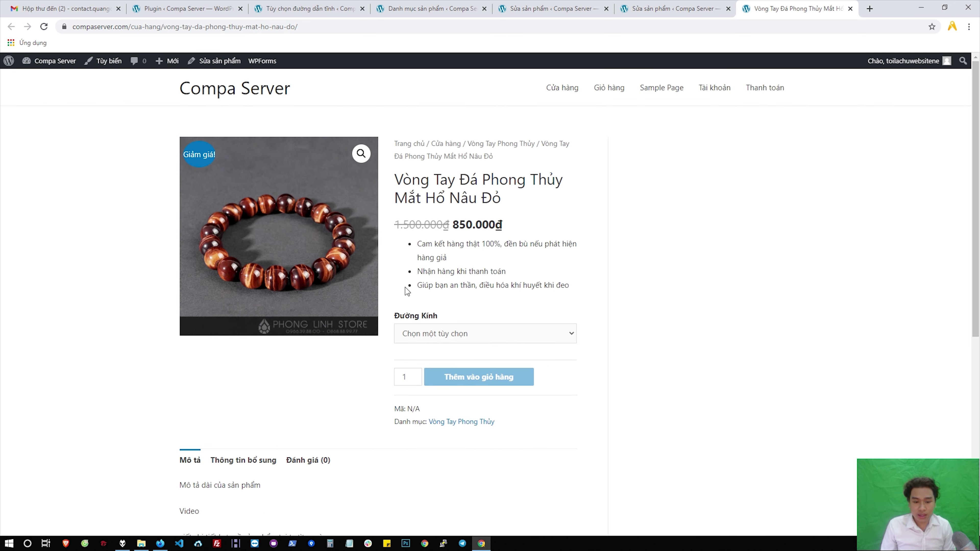
click(455, 334)
click(418, 323)
click(475, 333)
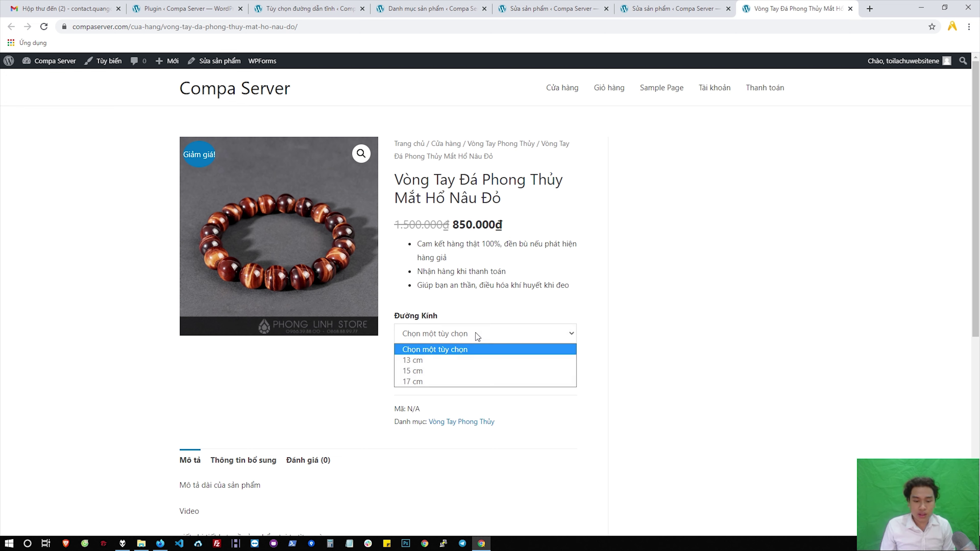
click(457, 369)
scroll(605, 278, down, 2)
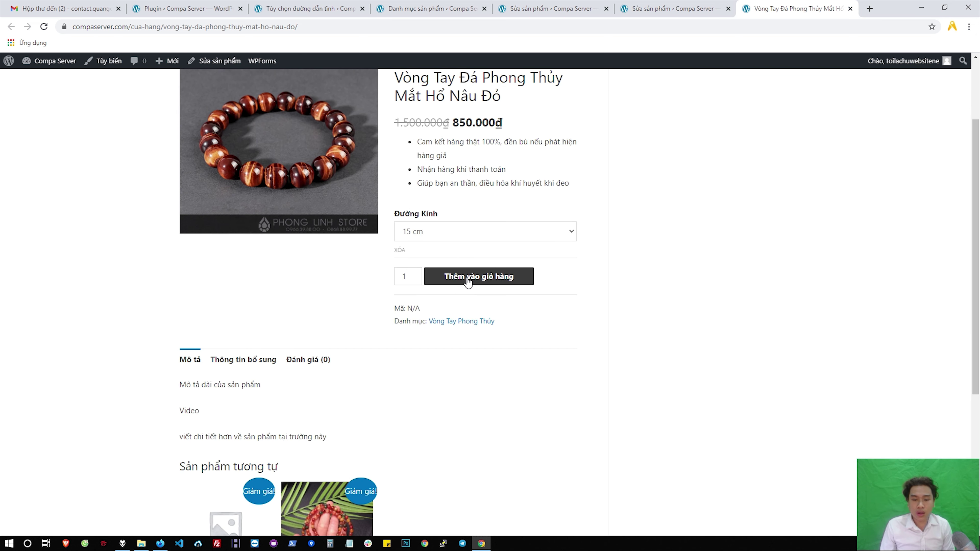
scroll(623, 278, up, 2)
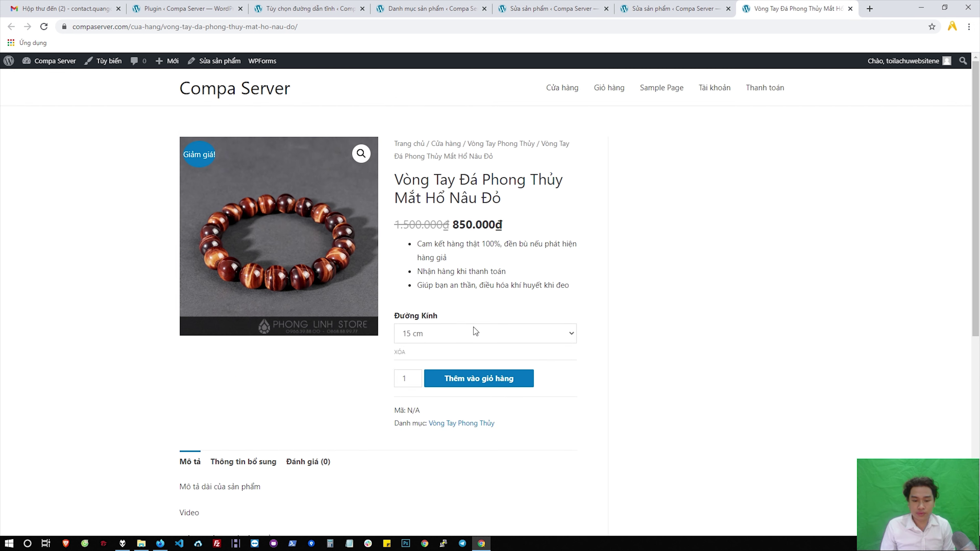
click(473, 328)
click(540, 349)
scroll(663, 320, down, 2)
scroll(343, 196, up, 2)
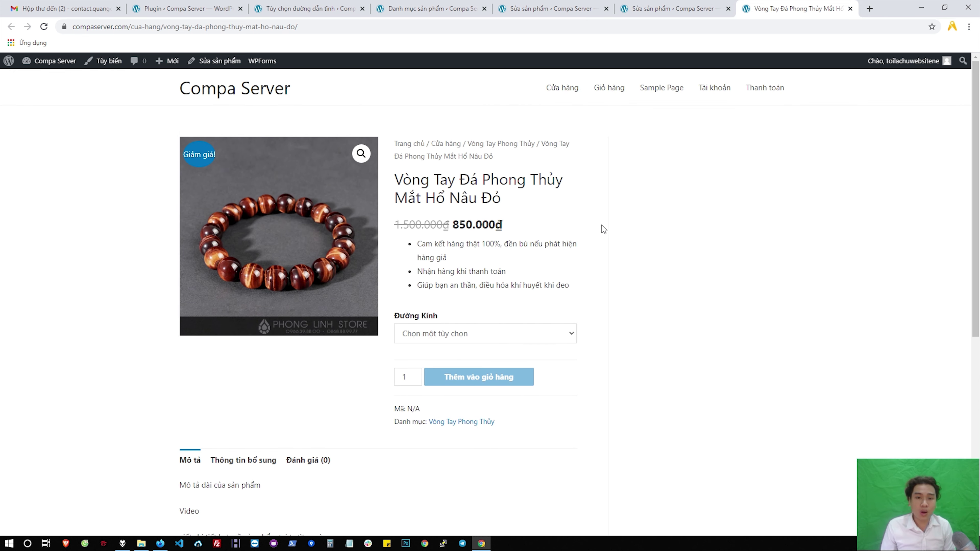
scroll(603, 227, down, 5)
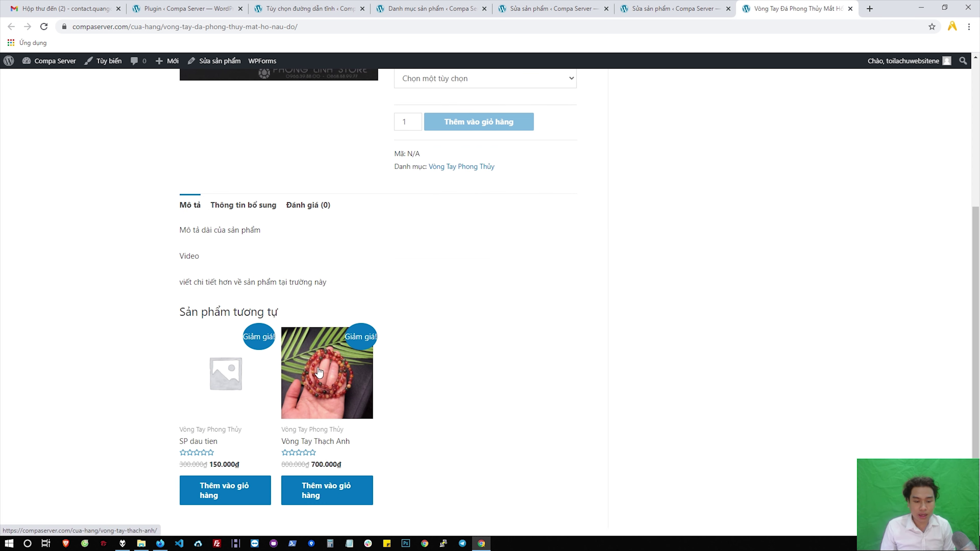
Open the related Vòng Tay Thạch Anh in a new tab, then return and choose 15 cm diameter.
right_click(315, 368)
click(364, 374)
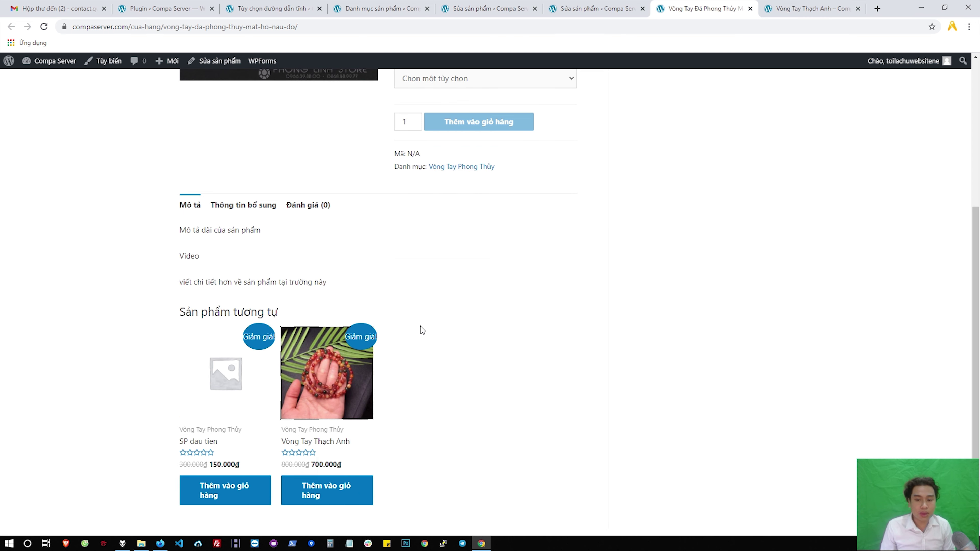
scroll(651, 225, up, 5)
click(775, 9)
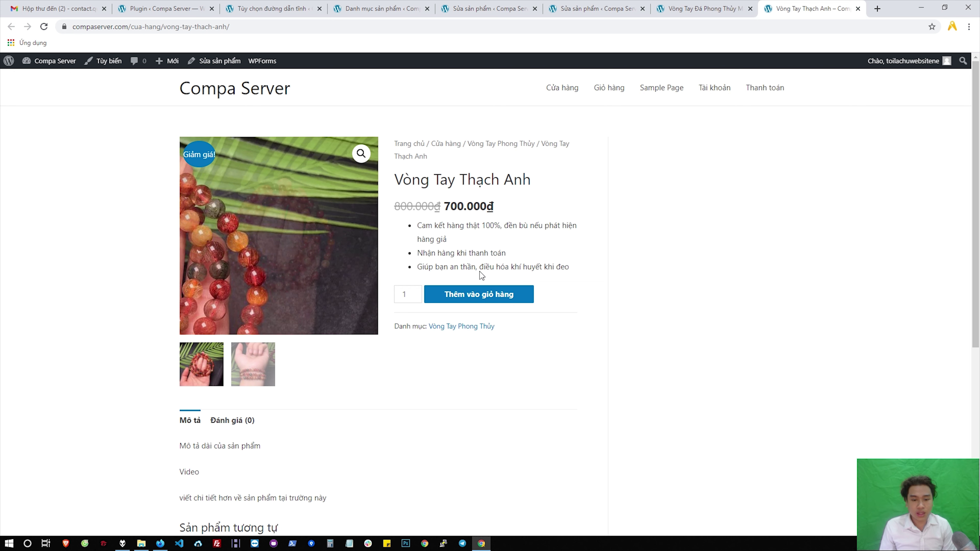
click(693, 4)
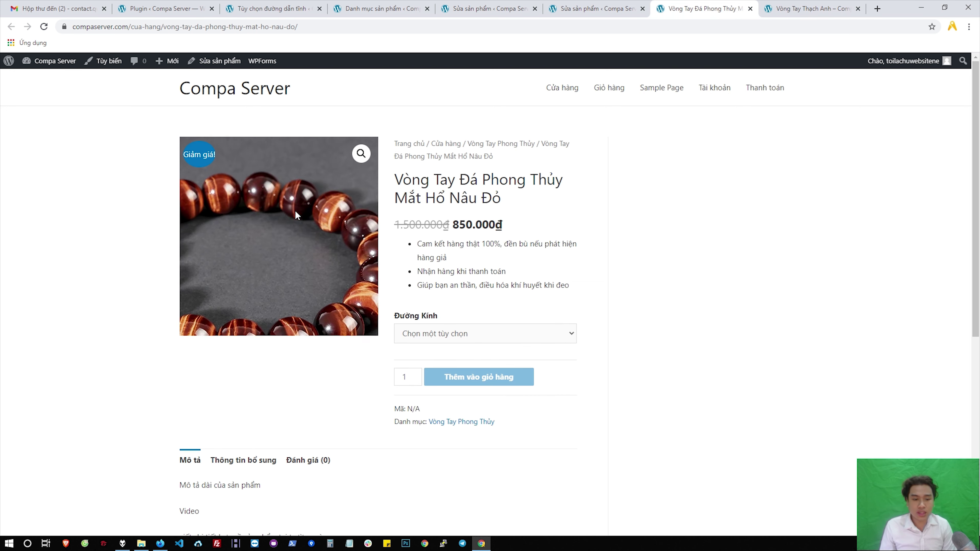
click(471, 335)
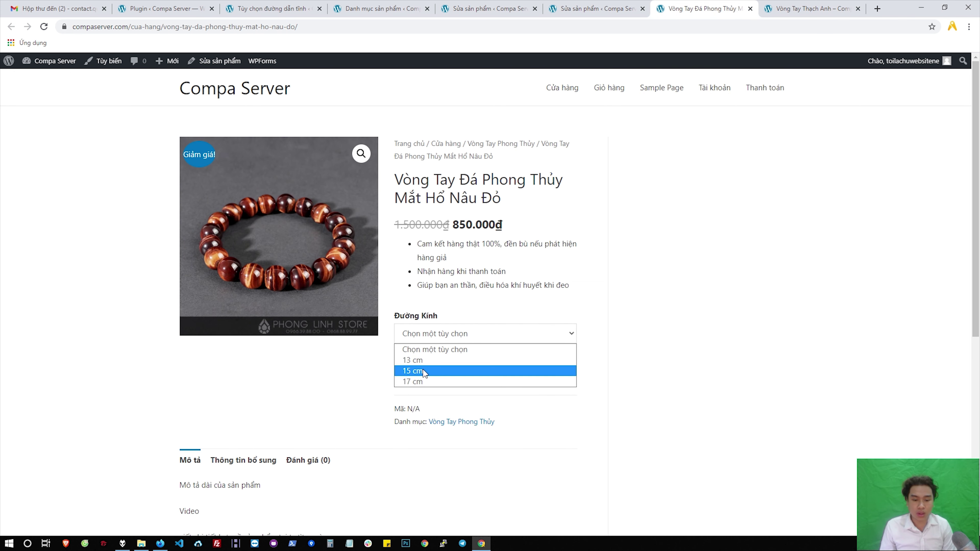
click(423, 370)
click(430, 336)
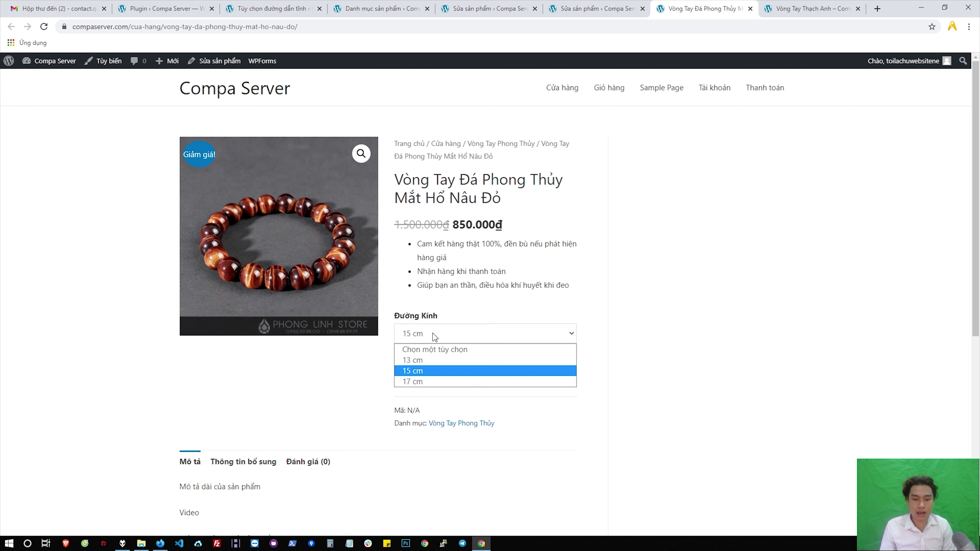
click(425, 369)
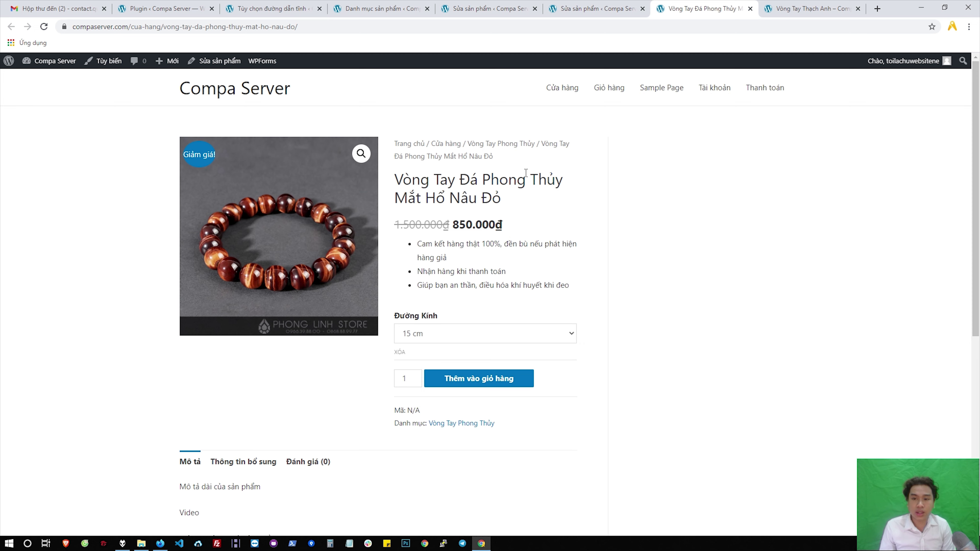
Close both storefront tabs and return to the Mắt Hổ Nâu Đỏ edit page.
middle_click(724, 5)
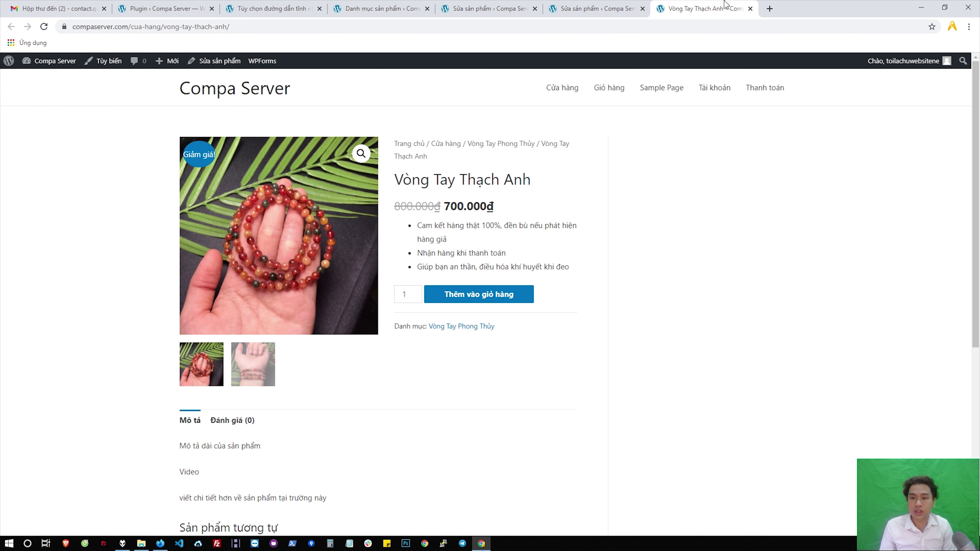
middle_click(724, 4)
click(580, 5)
click(662, 5)
click(571, 5)
click(657, 5)
click(565, 5)
click(644, 11)
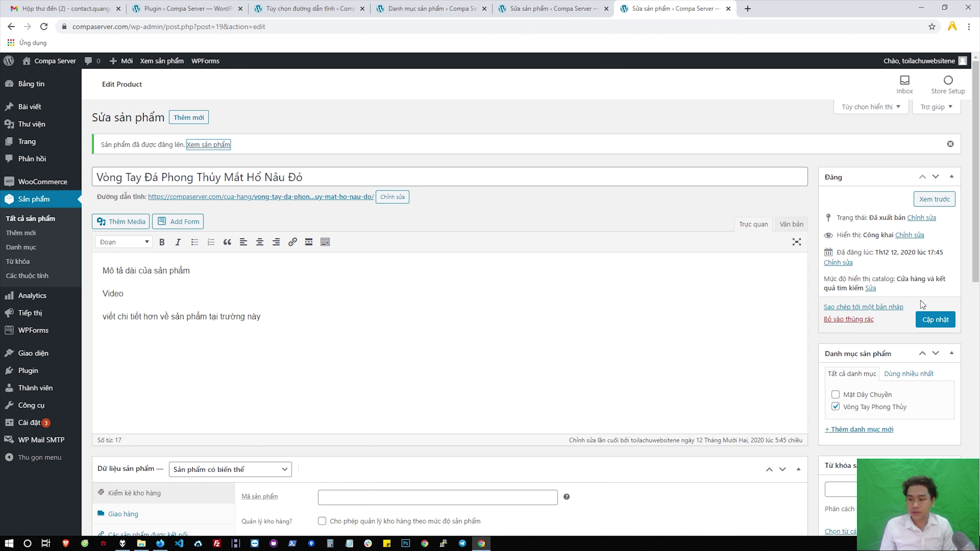
Open WooCommerce's Phiếu ưu đãi (Coupons) page in a new tab and switch to it.
click(453, 6)
click(544, 6)
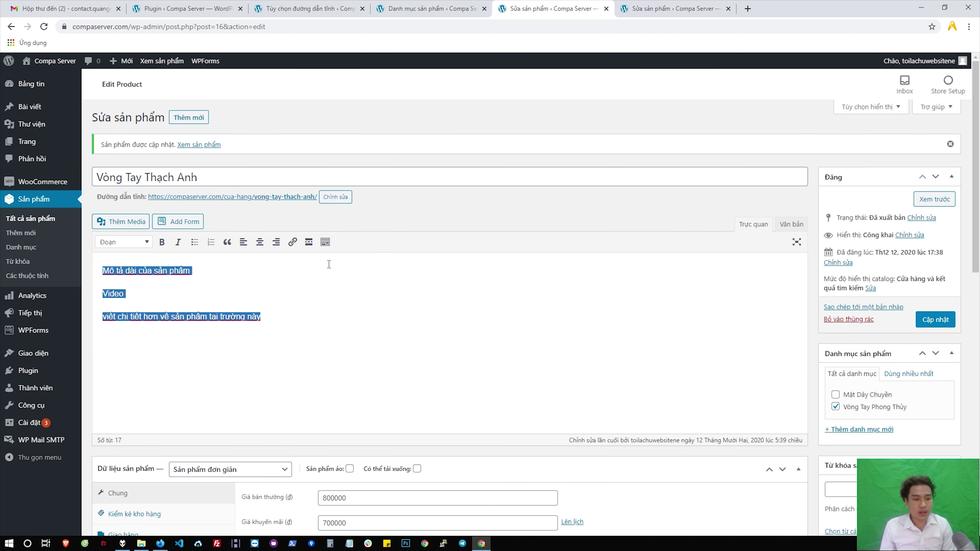
mouse_move(38, 182)
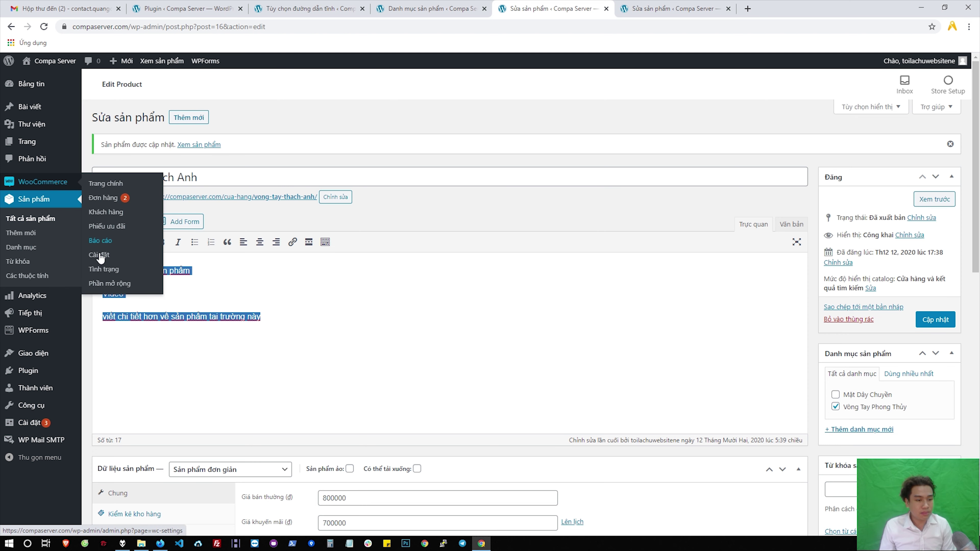
right_click(110, 229)
click(149, 235)
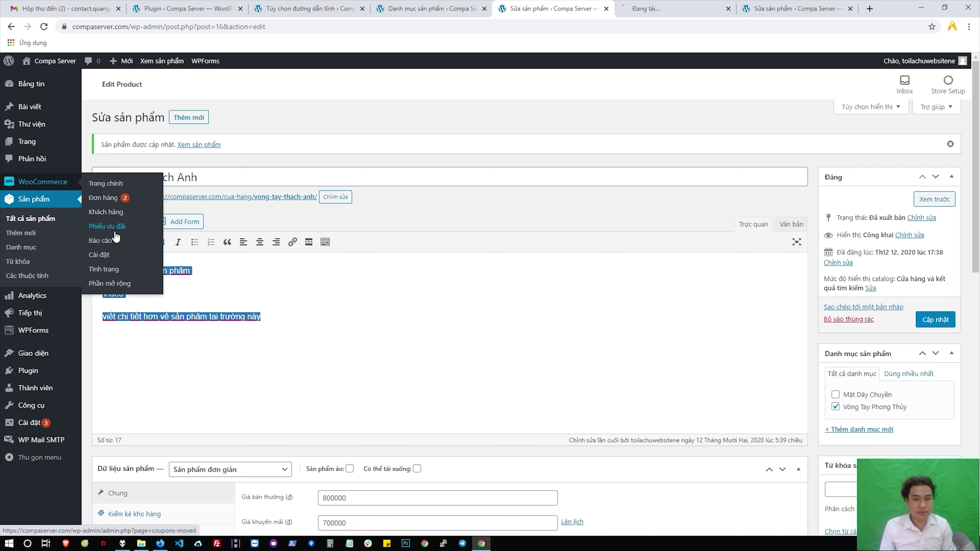
key(ctrl+Tab)
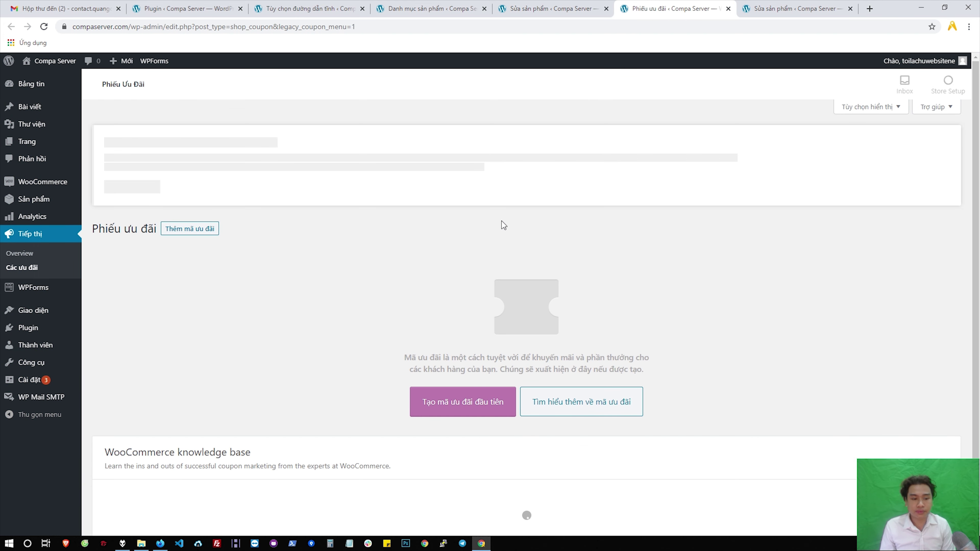
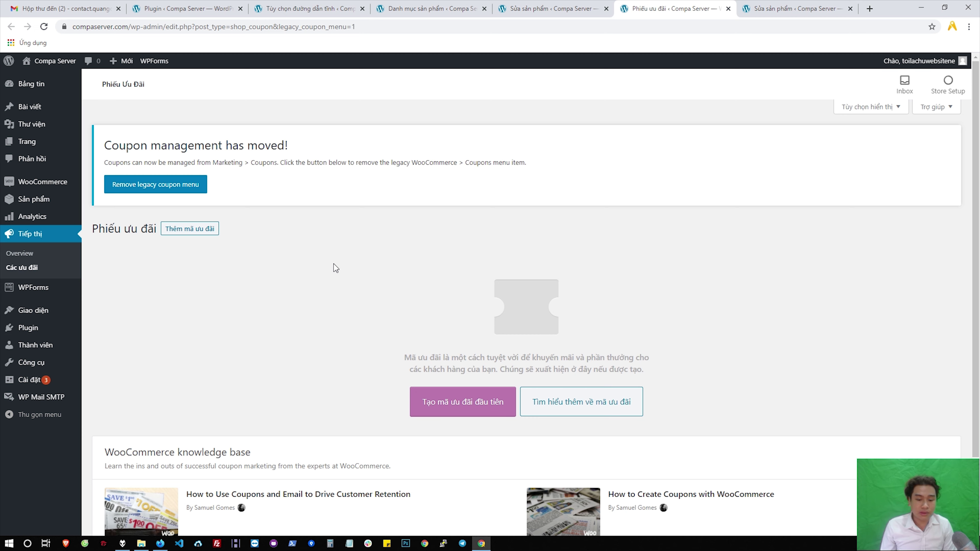
Start the first coupon and enter the code 20thang10facebook.
scroll(347, 255, down, 1)
scroll(243, 207, up, 1)
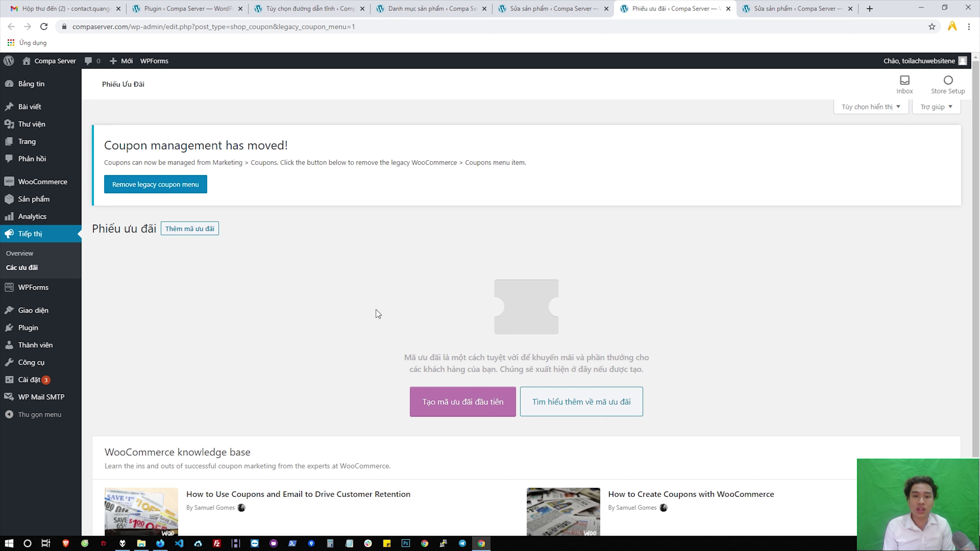
scroll(347, 292, down, 1)
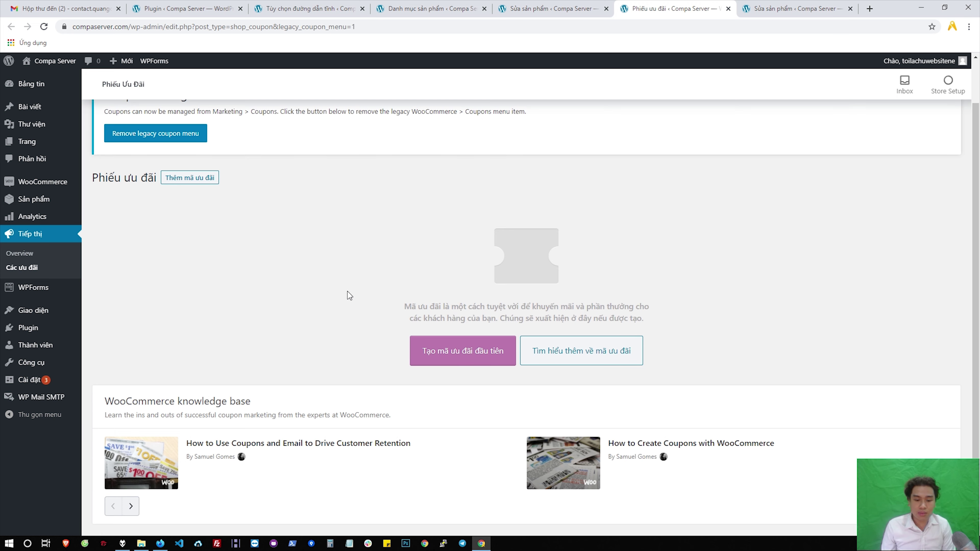
scroll(350, 295, up, 1)
scroll(405, 332, down, 1)
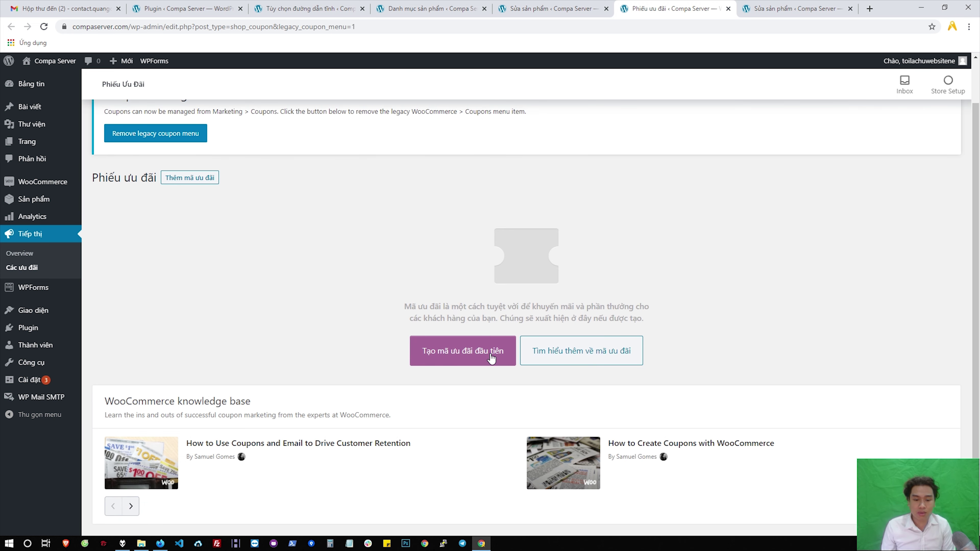
click(439, 357)
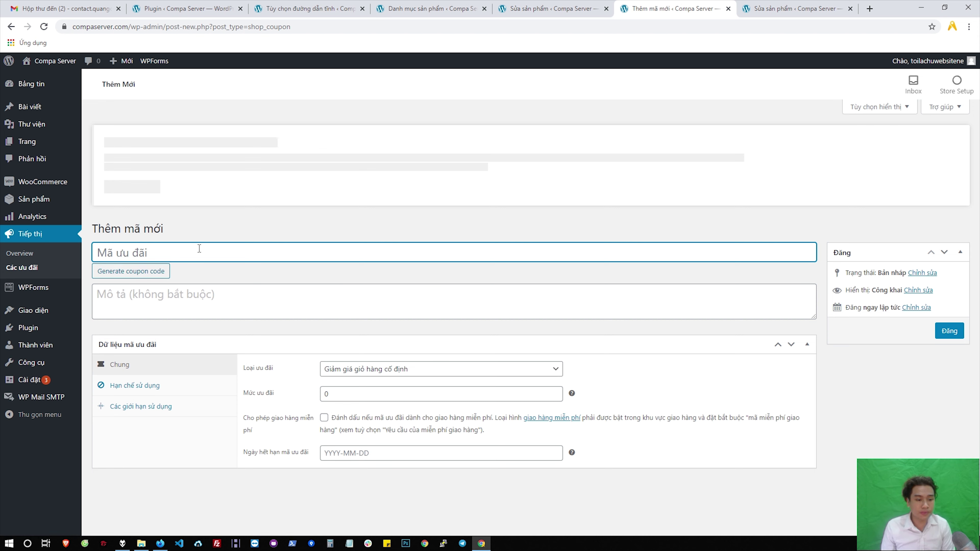
click(254, 290)
click(256, 247)
click(266, 229)
click(237, 253)
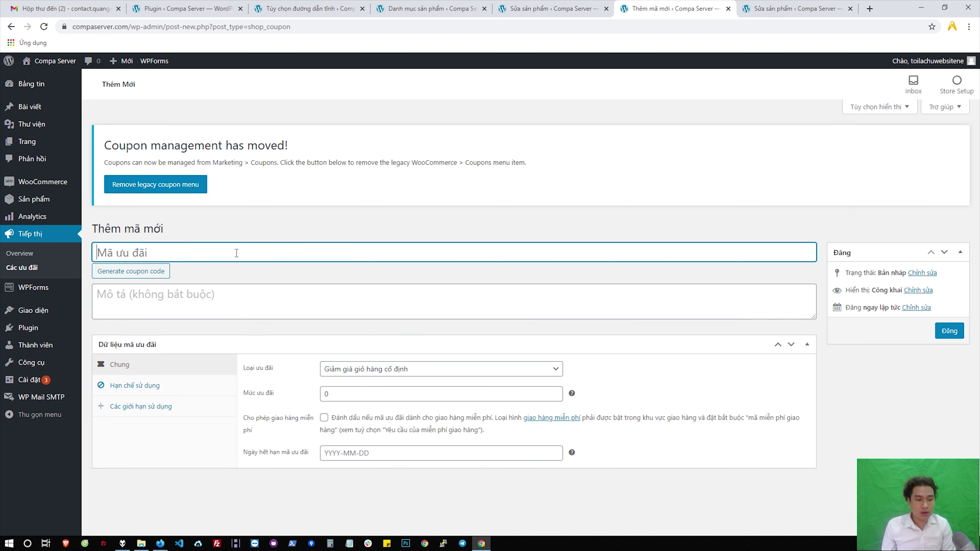
text(20thang10)
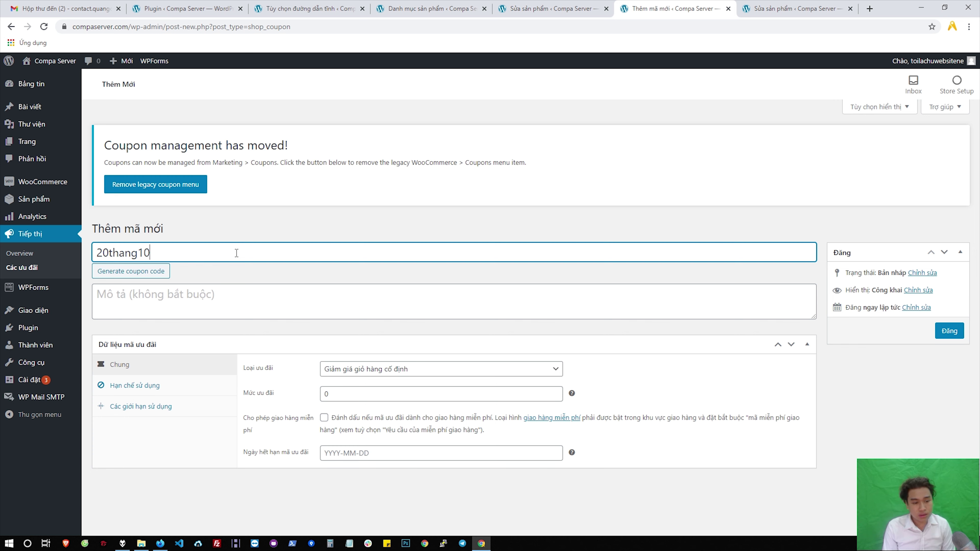
text(facebook)
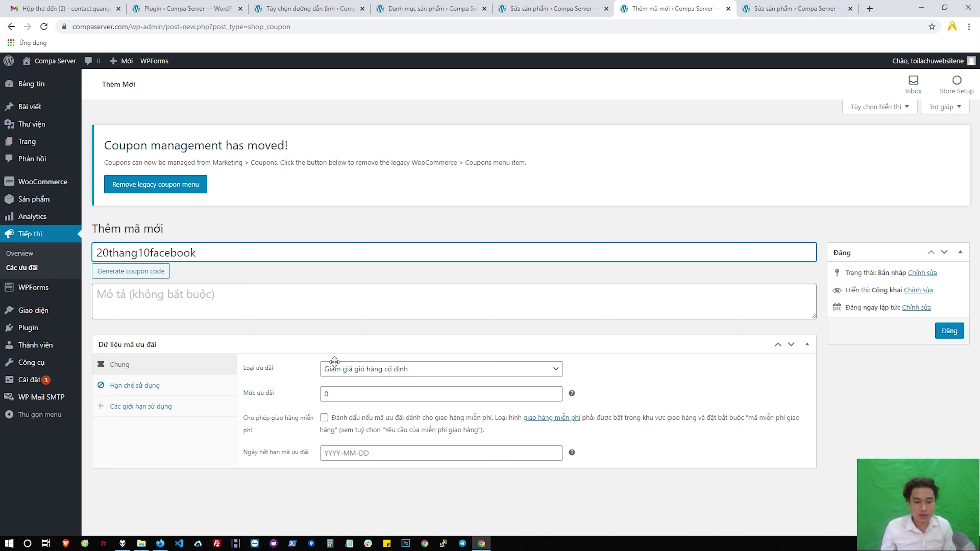
Make it a 15 percentage discount expiring 2020-12-13, then select the code text.
click(352, 371)
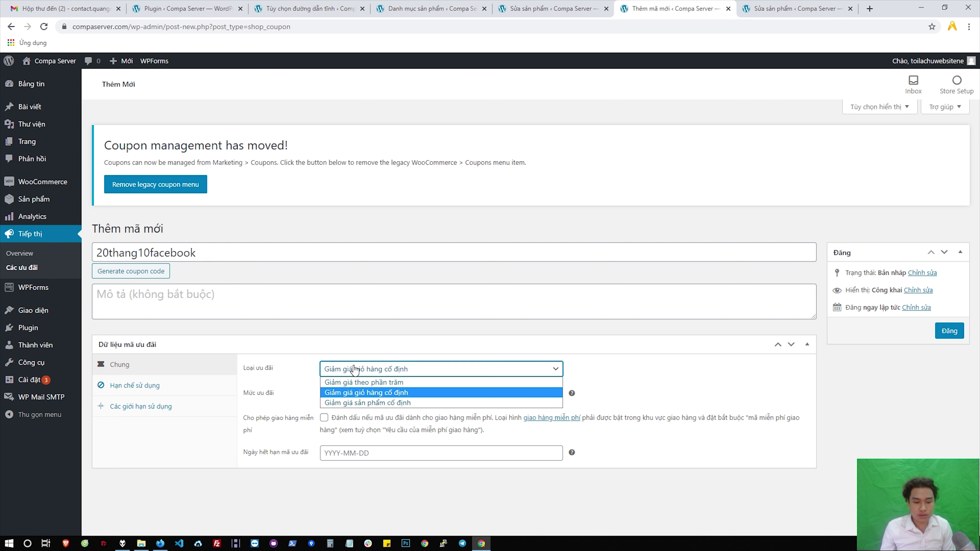
click(366, 383)
click(358, 391)
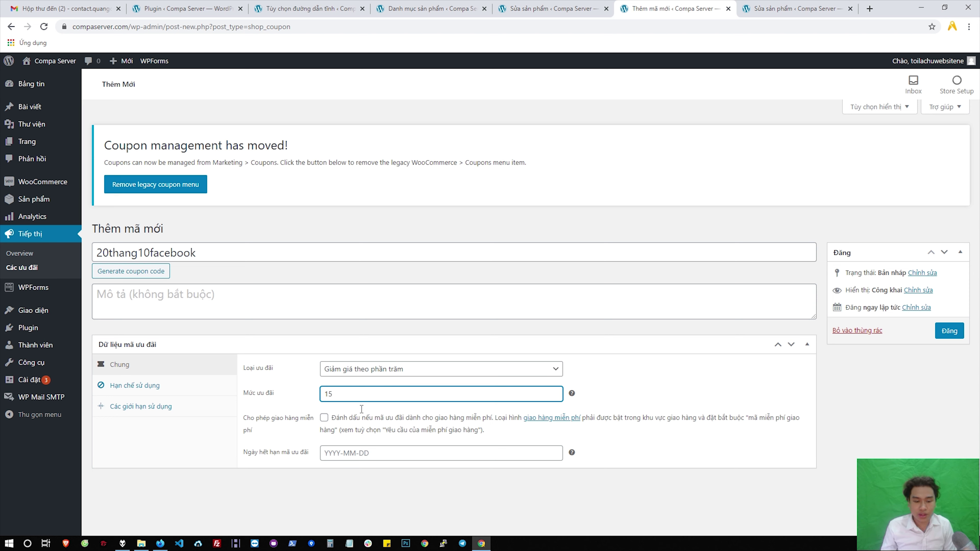
click(365, 452)
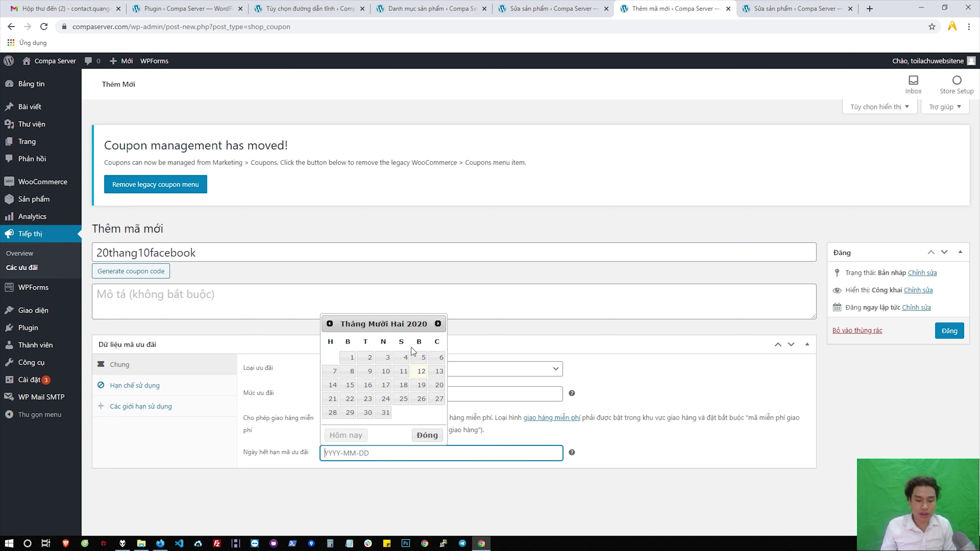
click(438, 371)
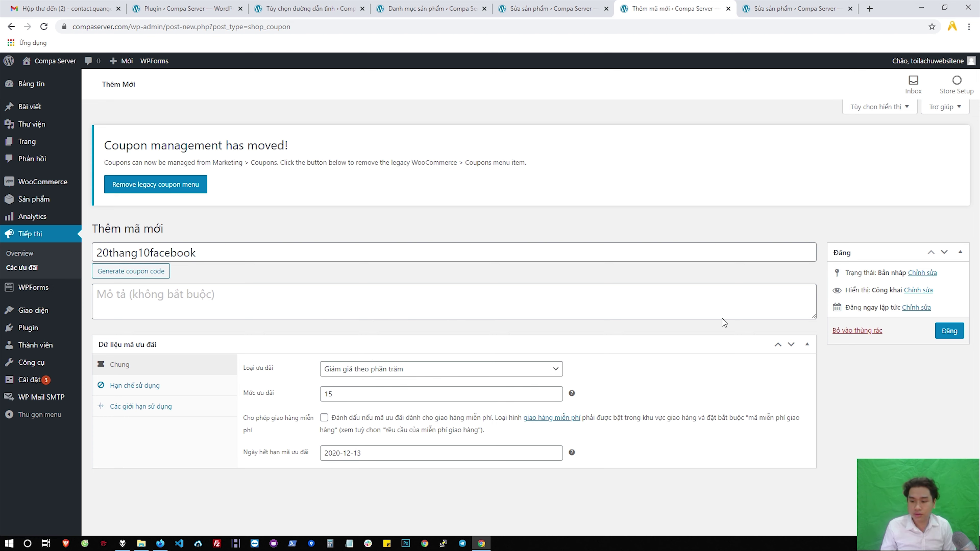
double_click(169, 253)
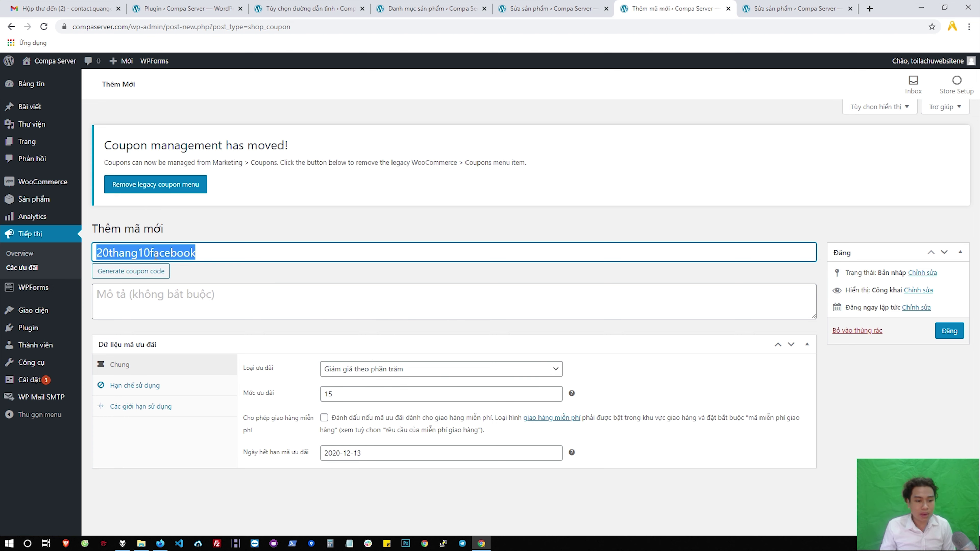
Copy the coupon code 20thang10facebook and paste it into a new tab's address bar.
right_click(170, 254)
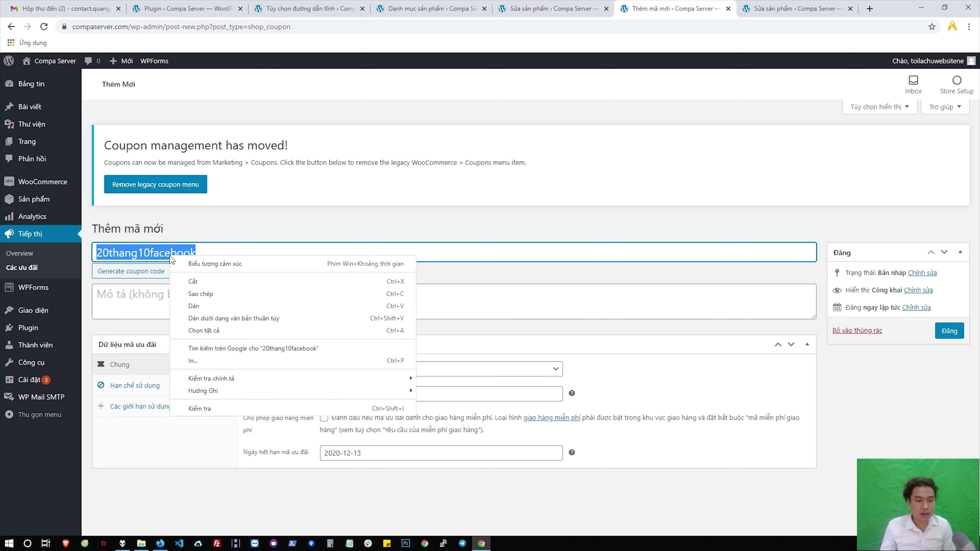
click(203, 295)
click(869, 8)
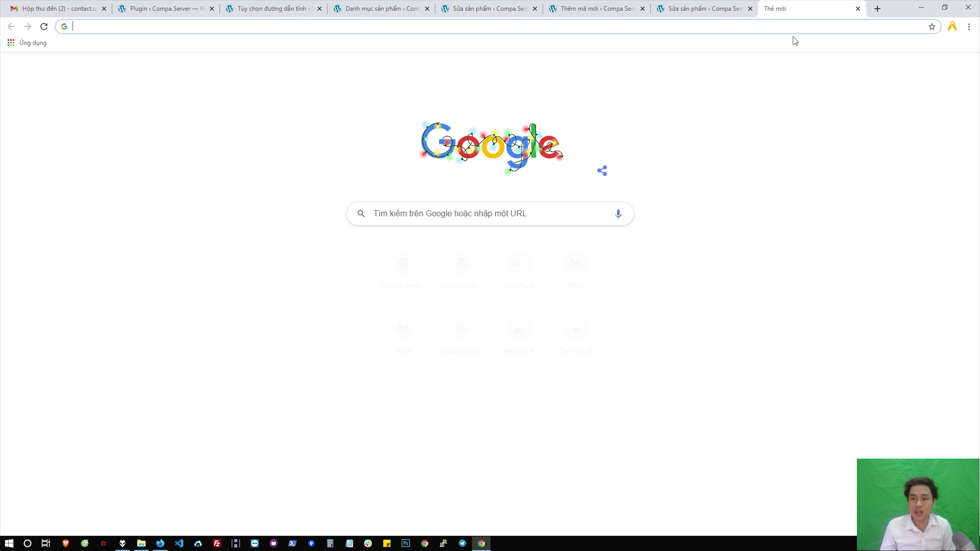
right_click(794, 25)
click(793, 94)
click(686, 130)
Return to the new coupon tab and publish the coupon.
click(684, 6)
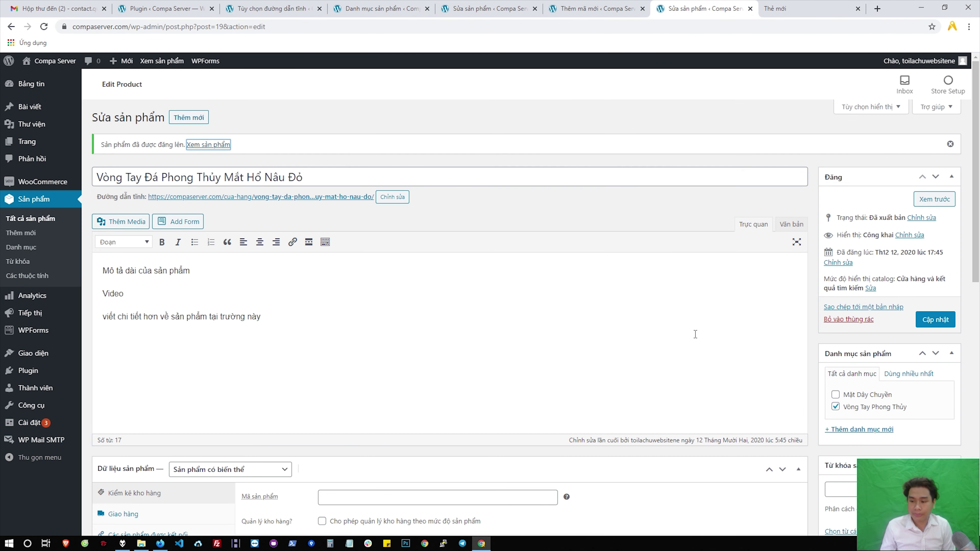
scroll(700, 335, down, 5)
scroll(701, 336, up, 4)
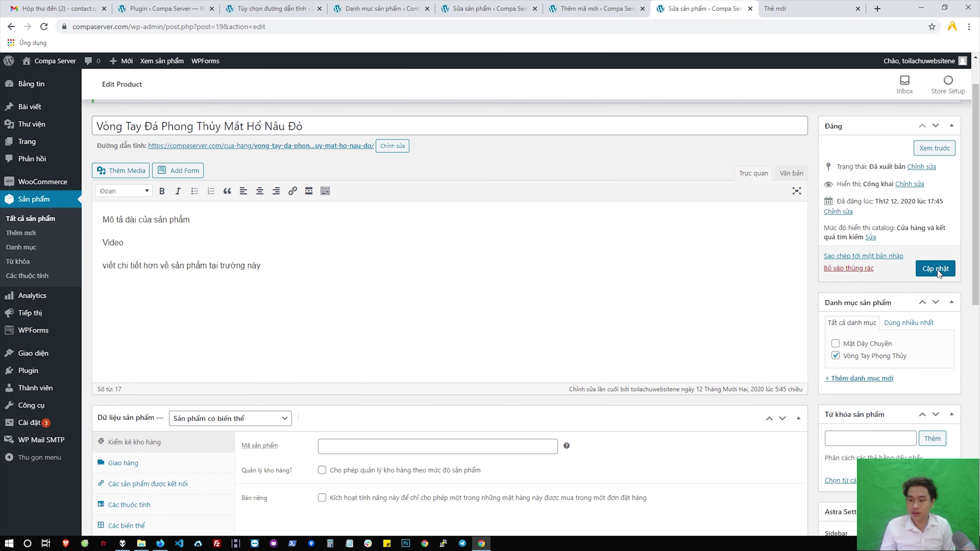
click(593, 6)
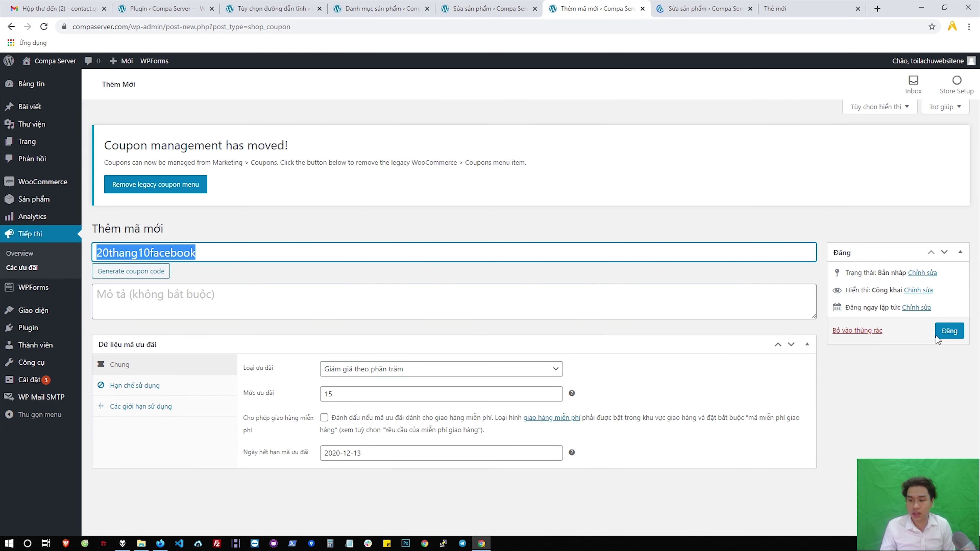
click(948, 332)
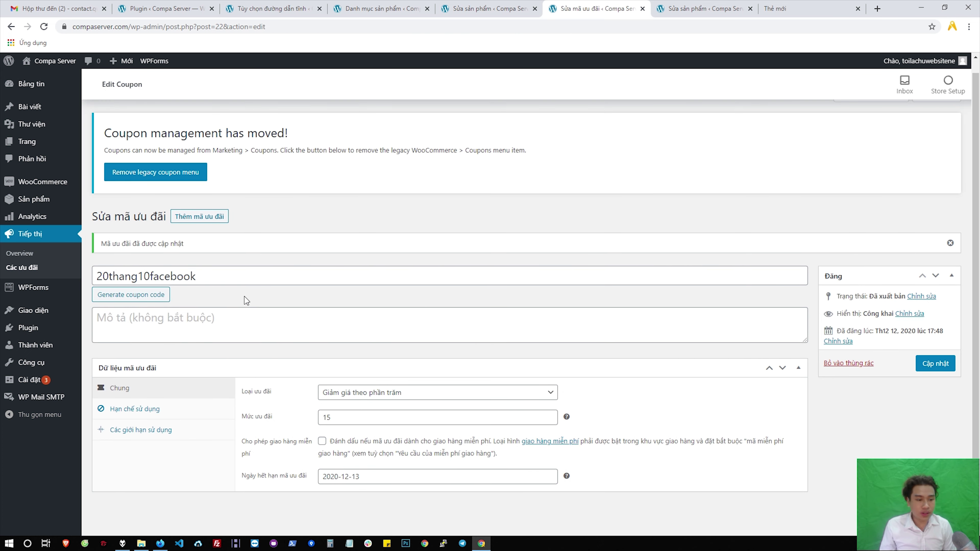
From All Products, open the Vòng Tay Đá Phong Thủy Mắt Hổ Nâu Đỏ shop page in a new tab, closing the duplicate edit tab.
drag(107, 257, 181, 257)
click(305, 250)
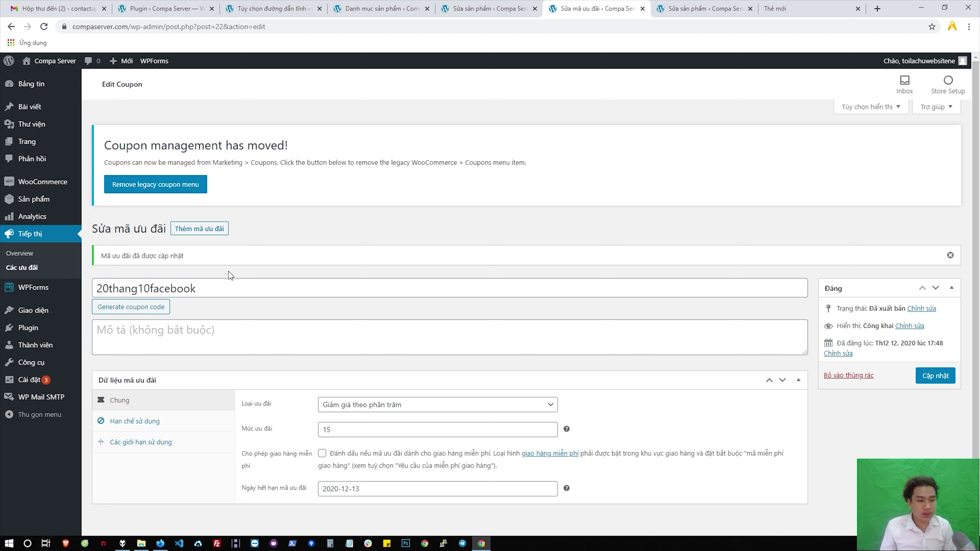
mouse_move(38, 189)
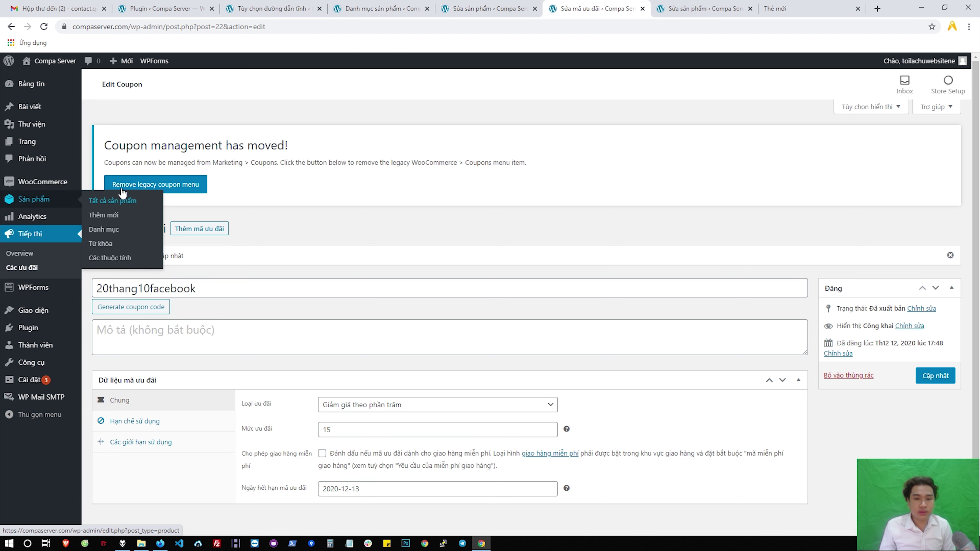
click(162, 185)
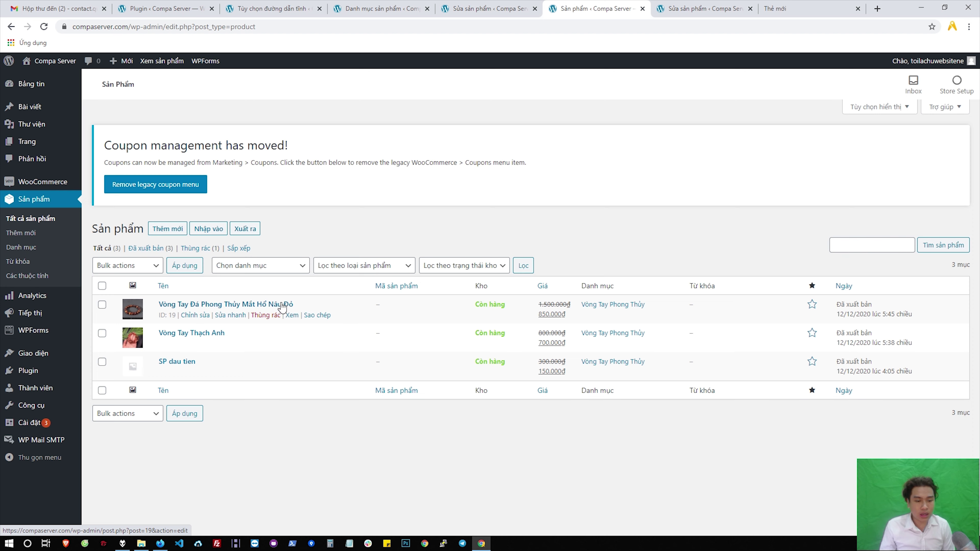
right_click(292, 314)
click(303, 326)
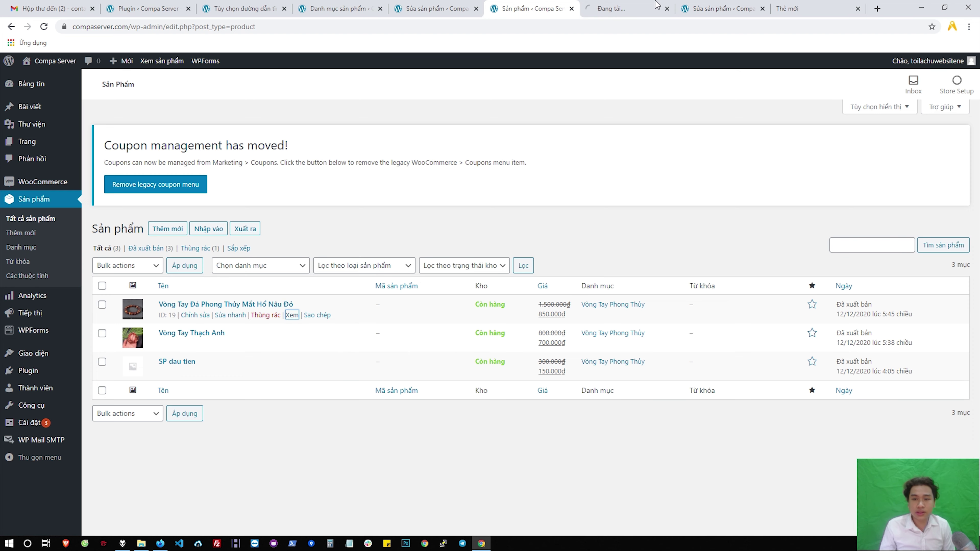
middle_click(697, 5)
click(629, 9)
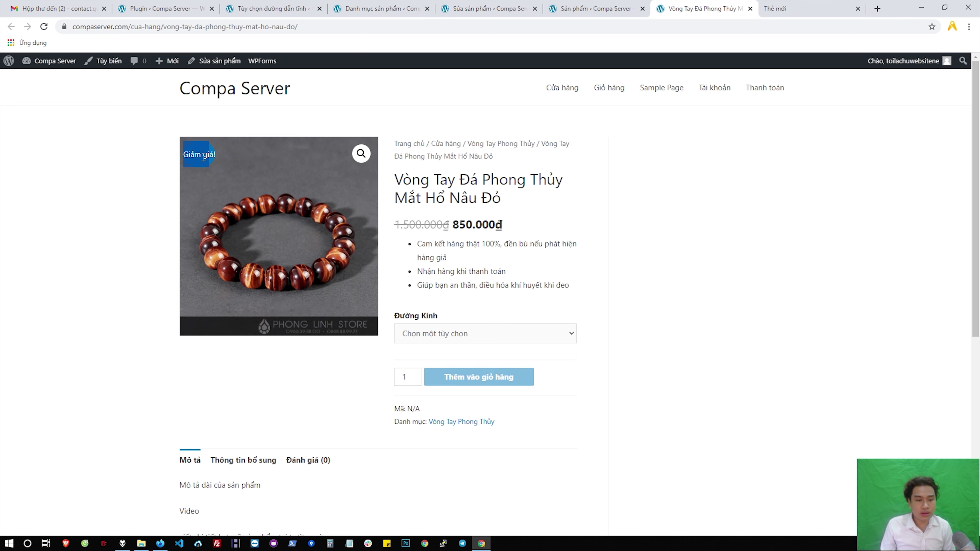
Choose the 15 cm diameter and add the bracelet to the cart.
scroll(651, 318, down, 2)
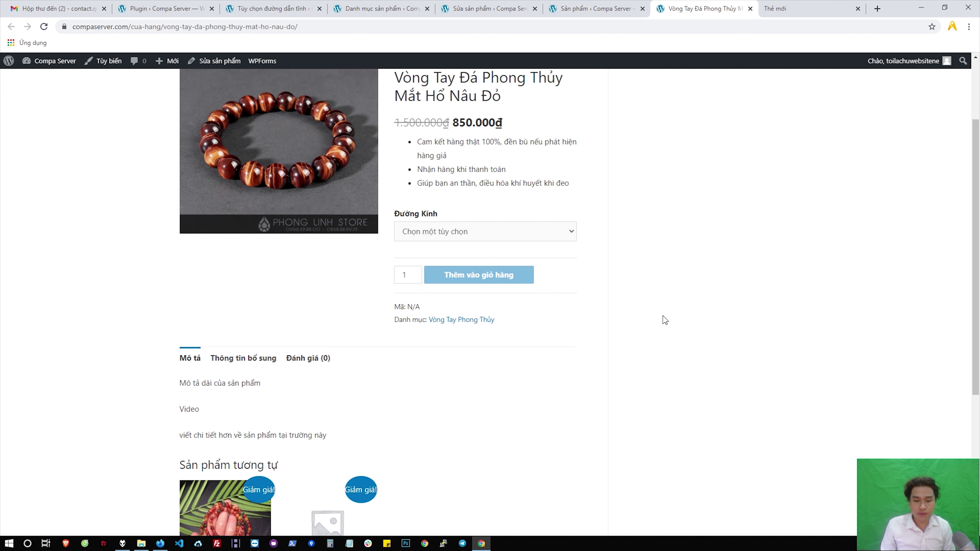
click(447, 232)
click(429, 269)
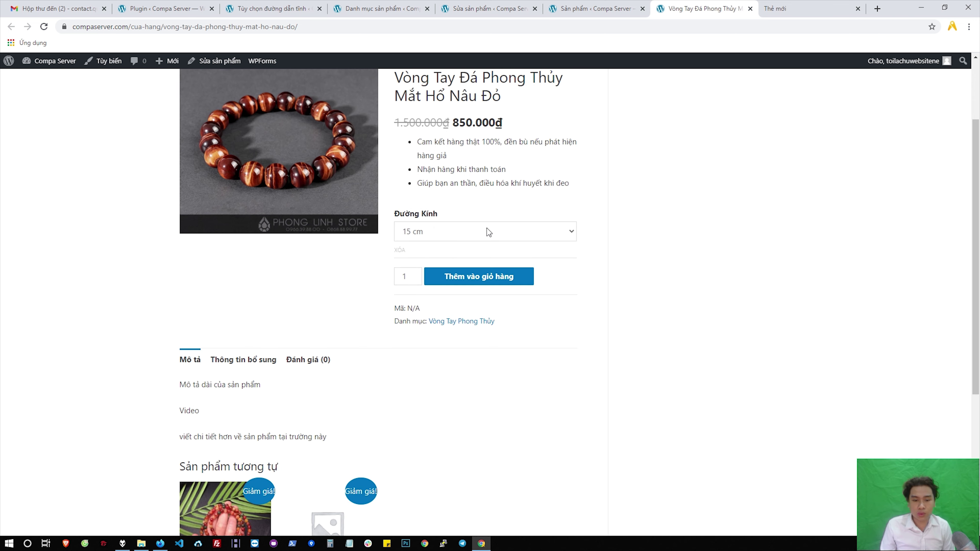
scroll(507, 226, up, 2)
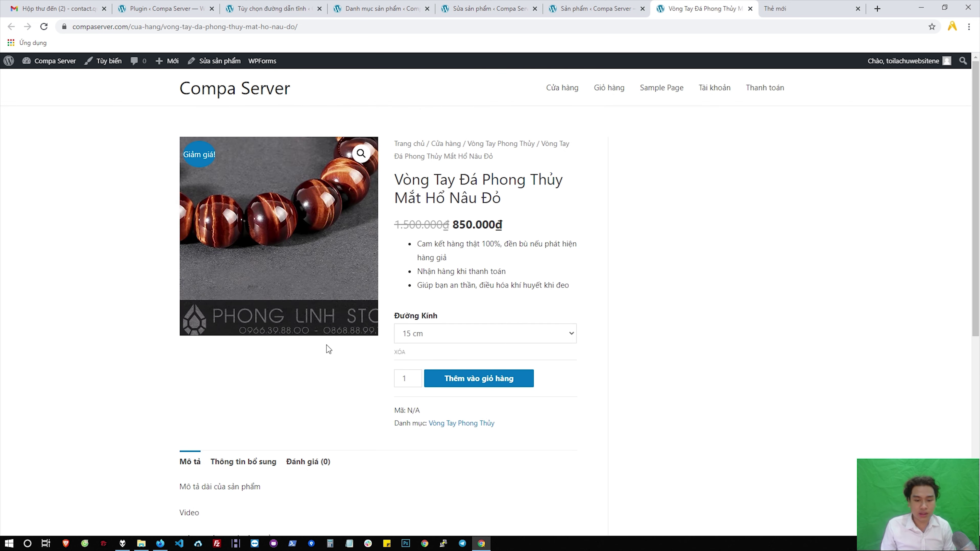
click(462, 384)
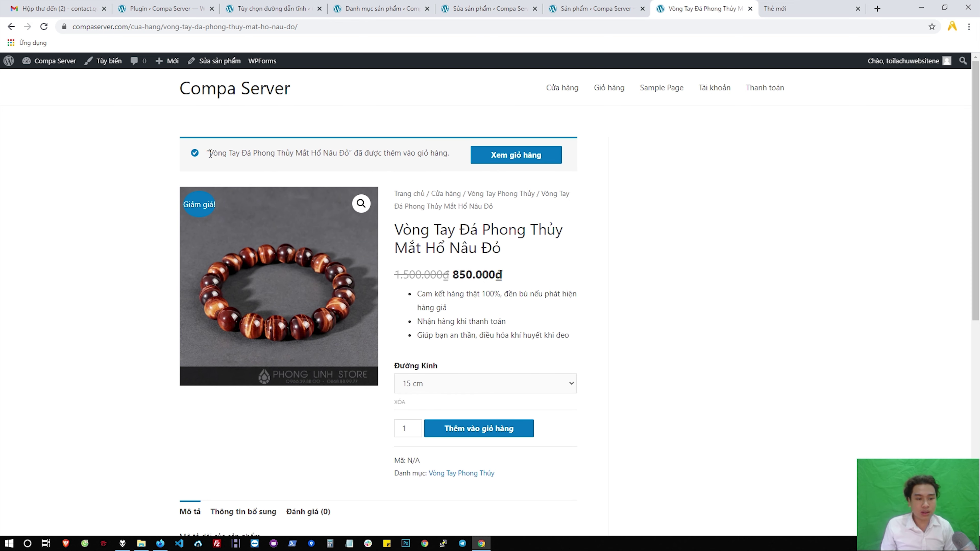
Check the added-to-cart notice and go to the shopping cart.
drag(207, 153, 442, 154)
click(442, 154)
drag(207, 153, 440, 150)
click(379, 153)
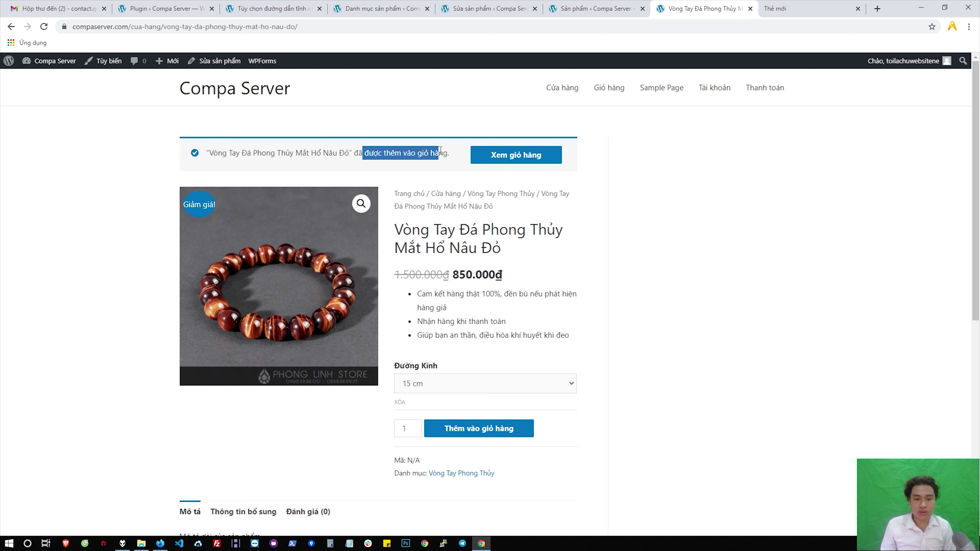
click(398, 154)
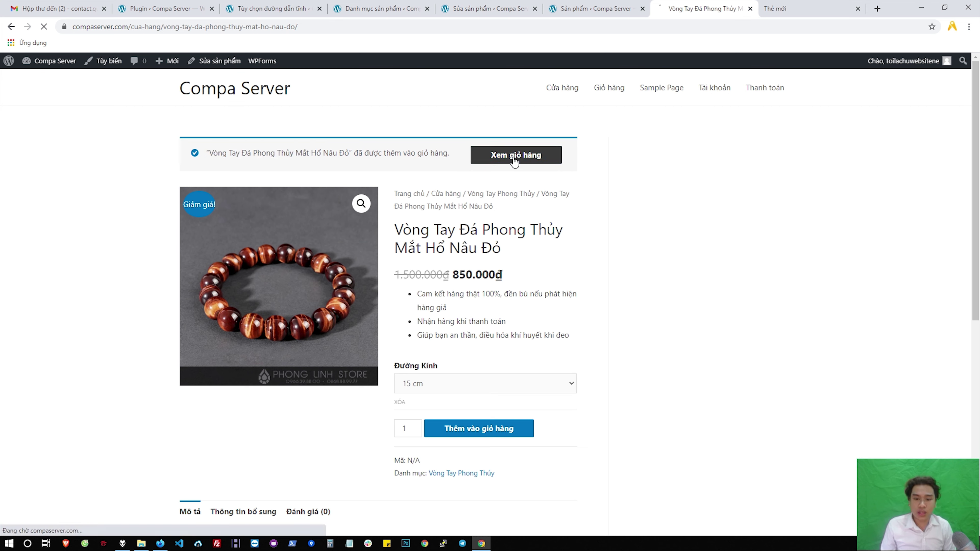
click(514, 159)
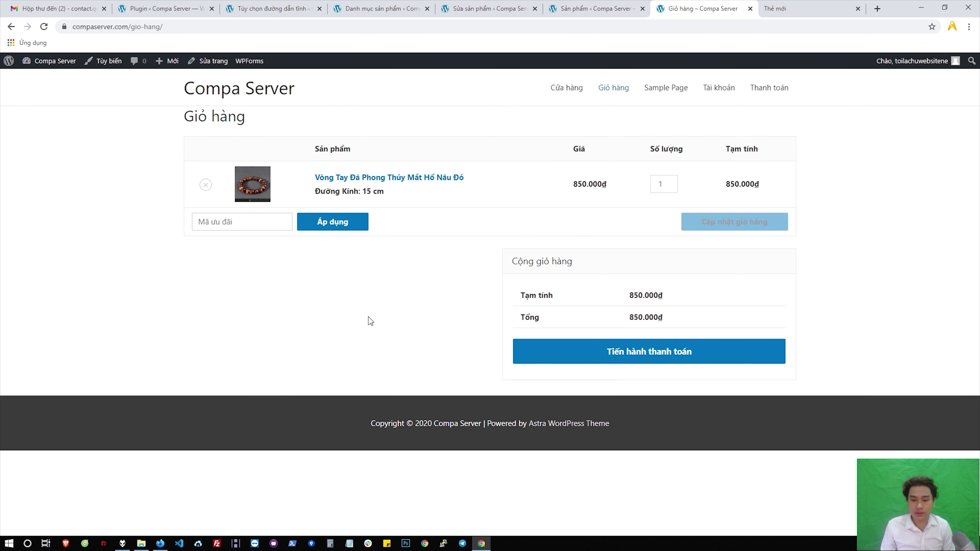
Review the cart totals, then copy the coupon code 20thang10facebook from the other tab.
drag(620, 291, 691, 312)
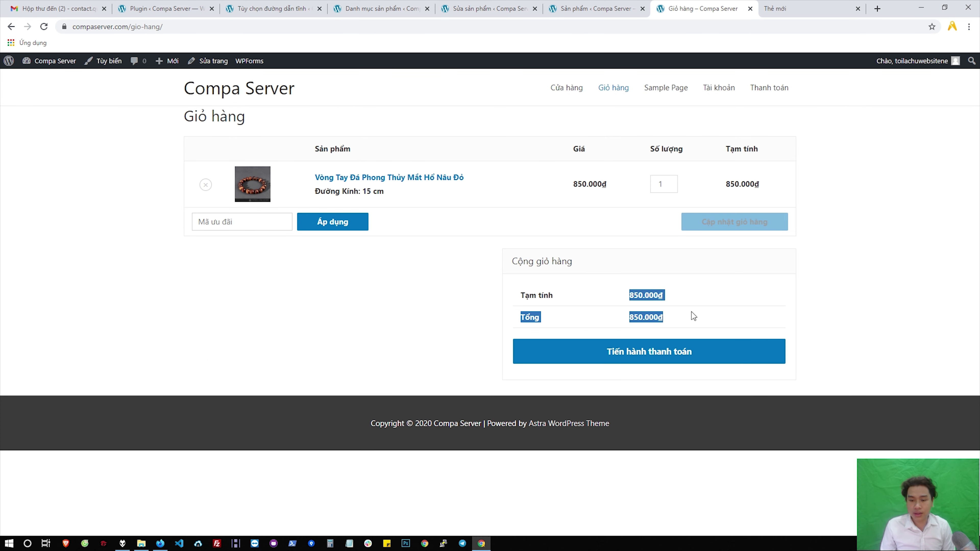
drag(519, 296, 683, 306)
click(675, 303)
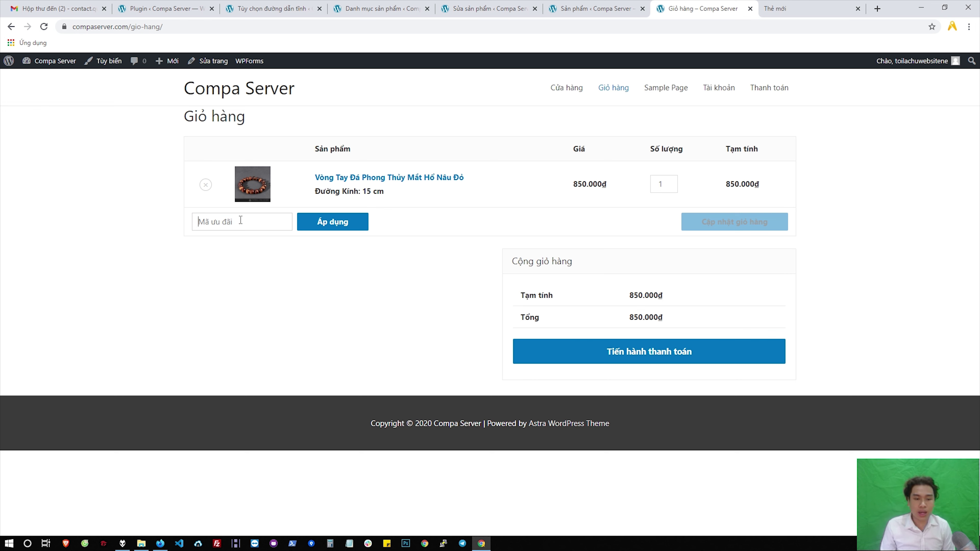
click(794, 8)
click(144, 28)
double_click(106, 30)
right_click(107, 31)
click(122, 82)
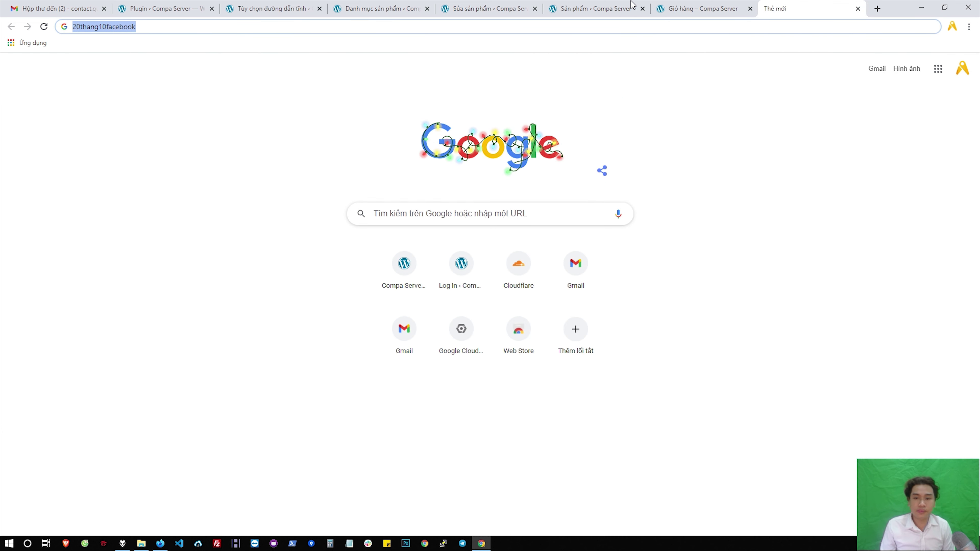
Apply coupon 20thang10facebook in the cart, then remove the coupon and the bracelet.
click(699, 6)
click(231, 222)
right_click(231, 223)
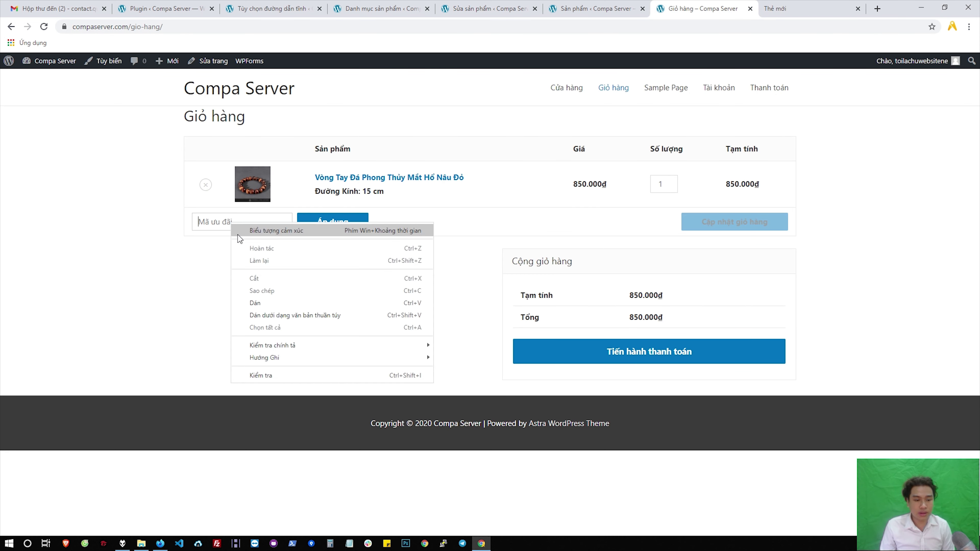
click(261, 302)
click(339, 227)
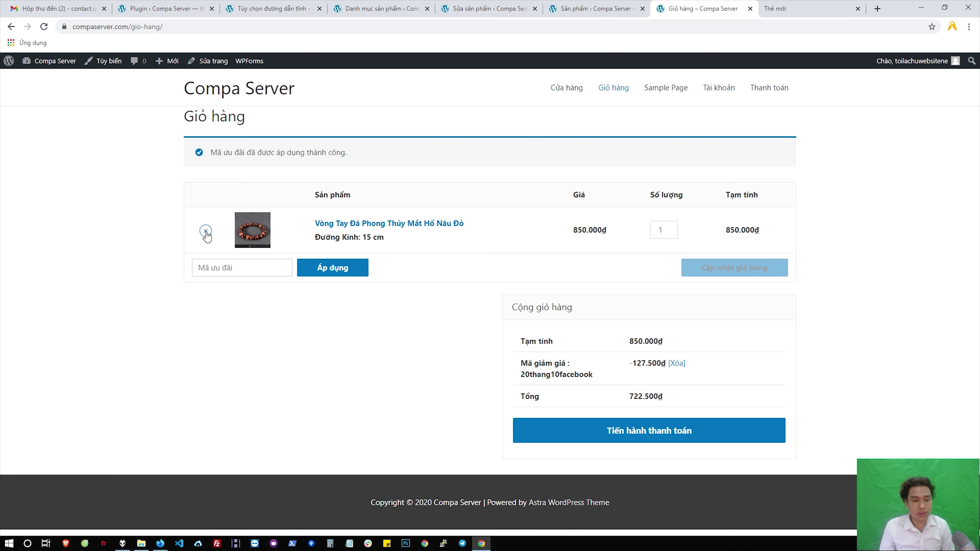
click(677, 363)
click(205, 230)
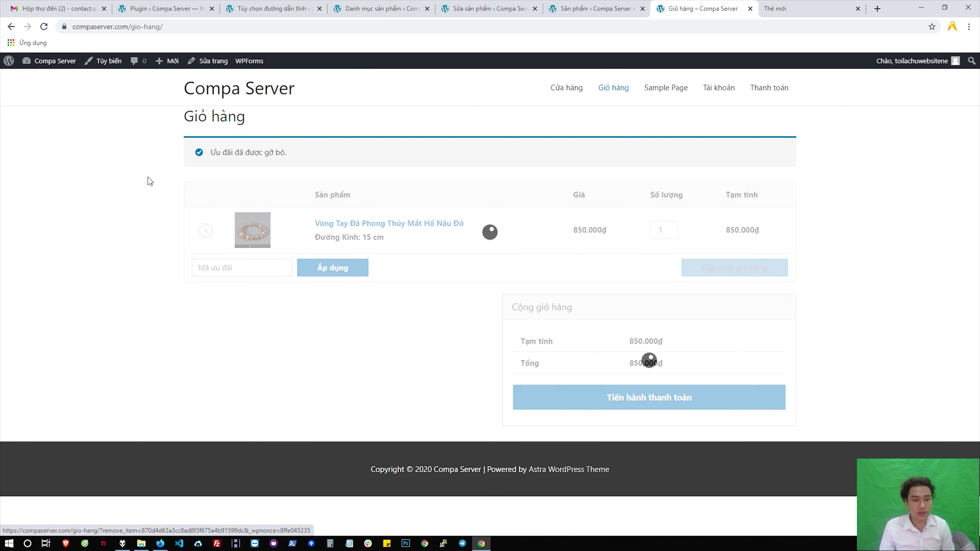
Close the admin product list tab and save the product edit page instead of leaving it.
click(597, 5)
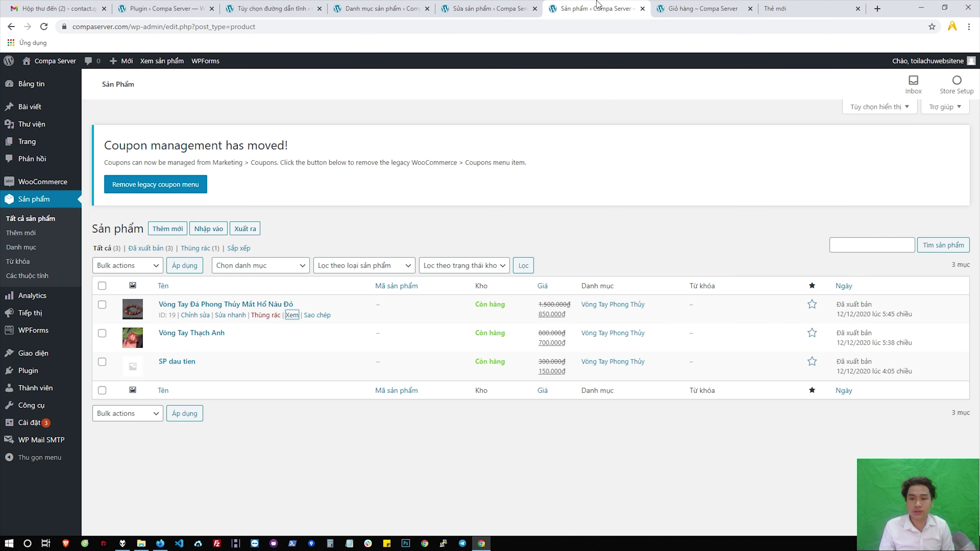
click(642, 8)
click(488, 9)
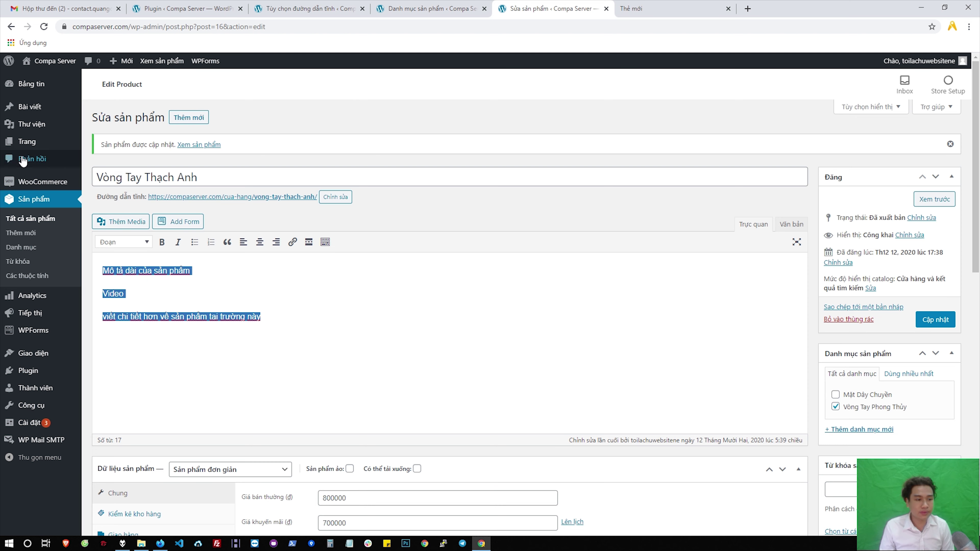
click(27, 219)
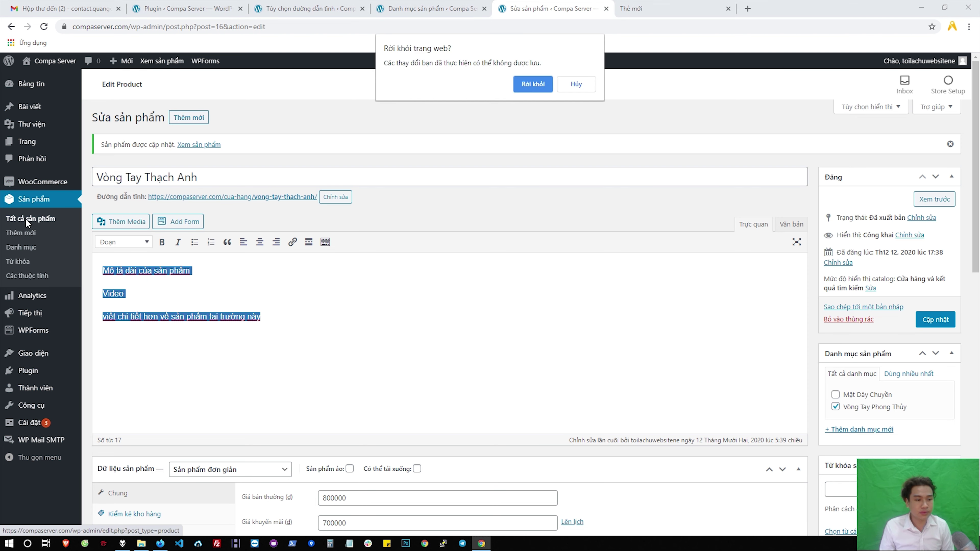
click(576, 84)
click(935, 319)
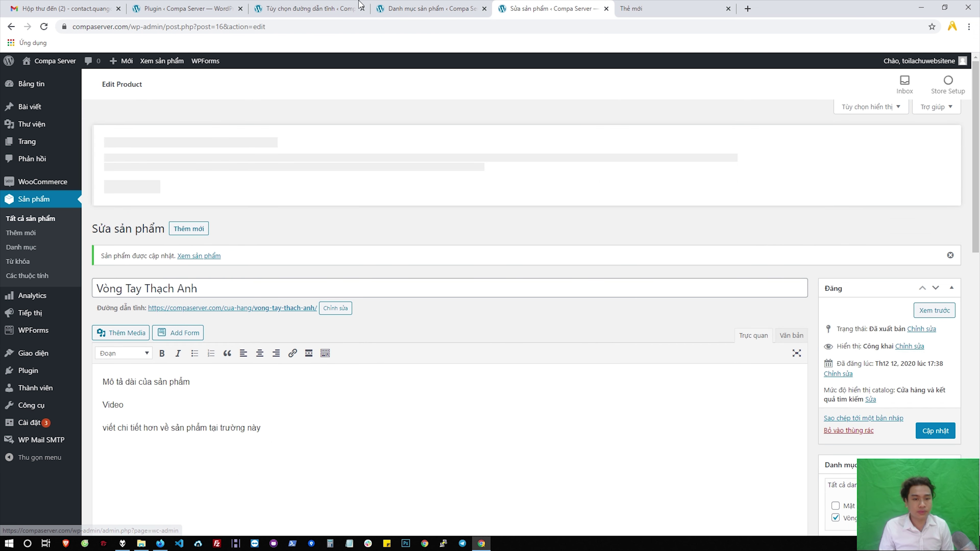
Close three leftover tabs and go to All Products, confirming leaving the edit page.
click(484, 9)
click(362, 8)
click(240, 9)
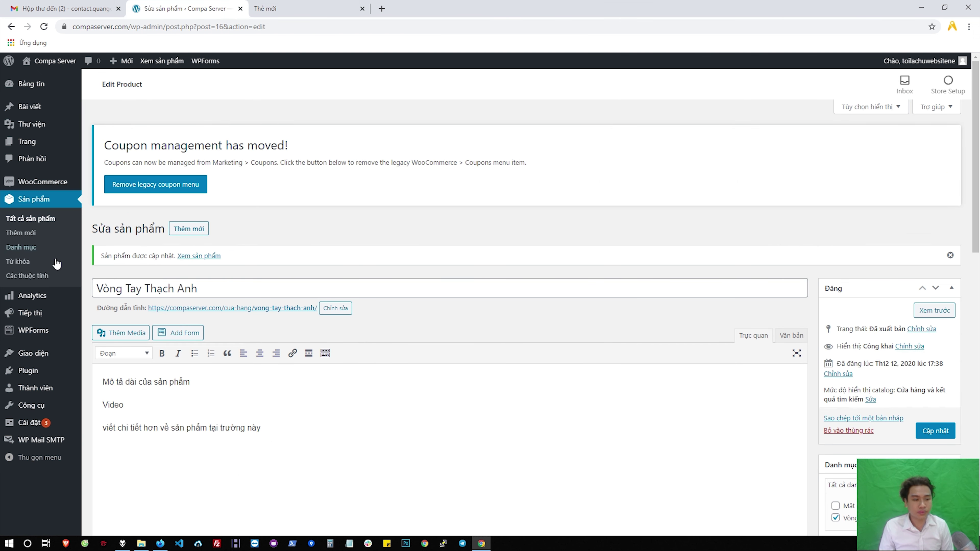
click(27, 219)
click(535, 84)
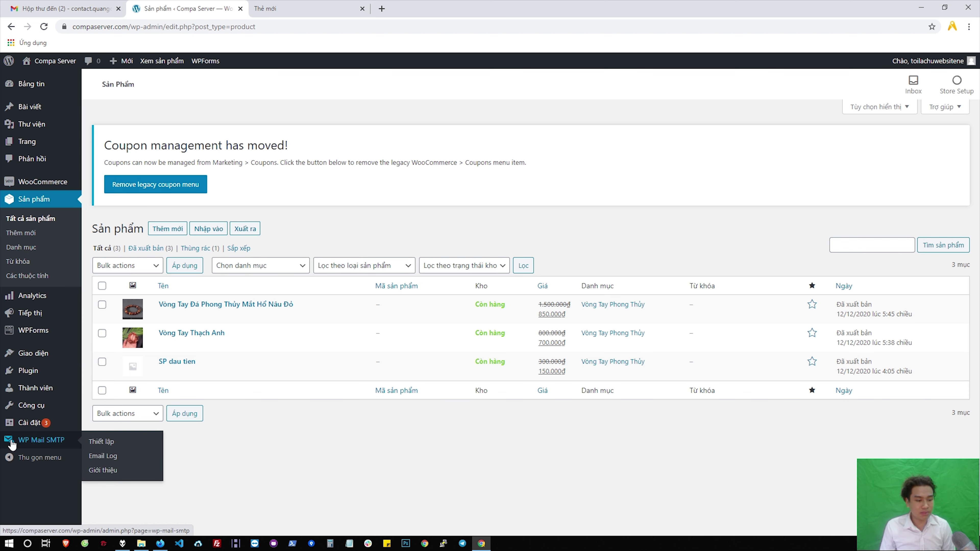
Open WP Mail SMTP settings in a new tab and choose Other SMTP as the mailer.
mouse_move(24, 447)
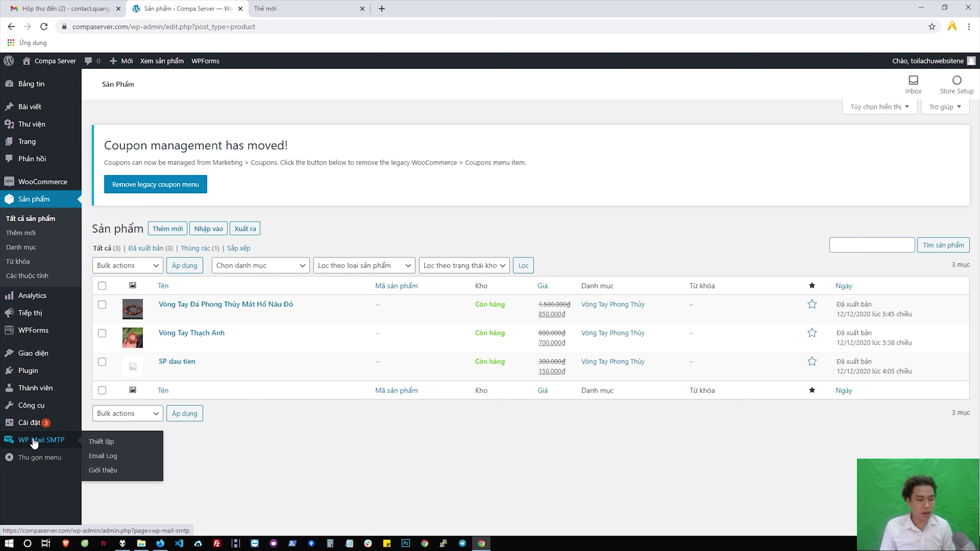
middle_click(102, 442)
click(312, 4)
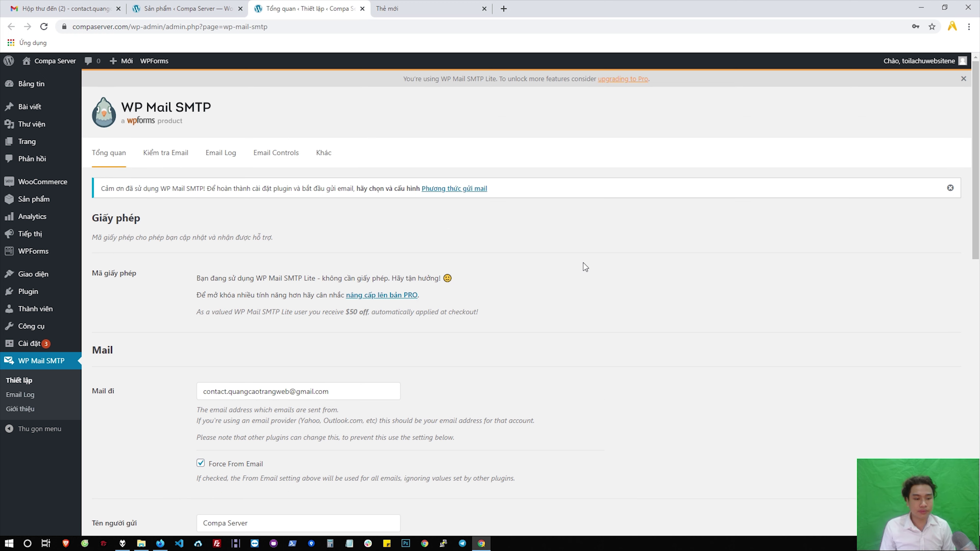
scroll(583, 263, down, 2)
scroll(584, 263, down, 4)
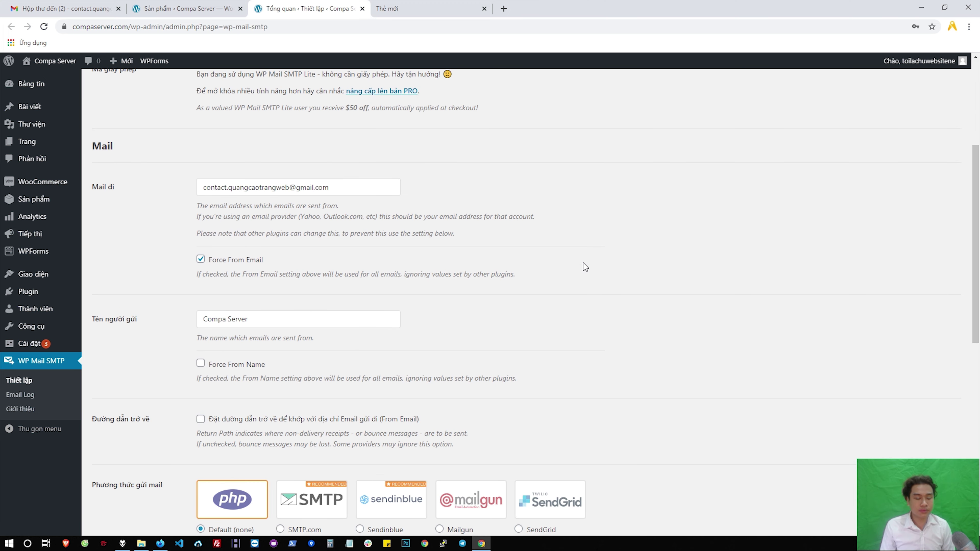
scroll(583, 262, up, 5)
scroll(584, 263, down, 9)
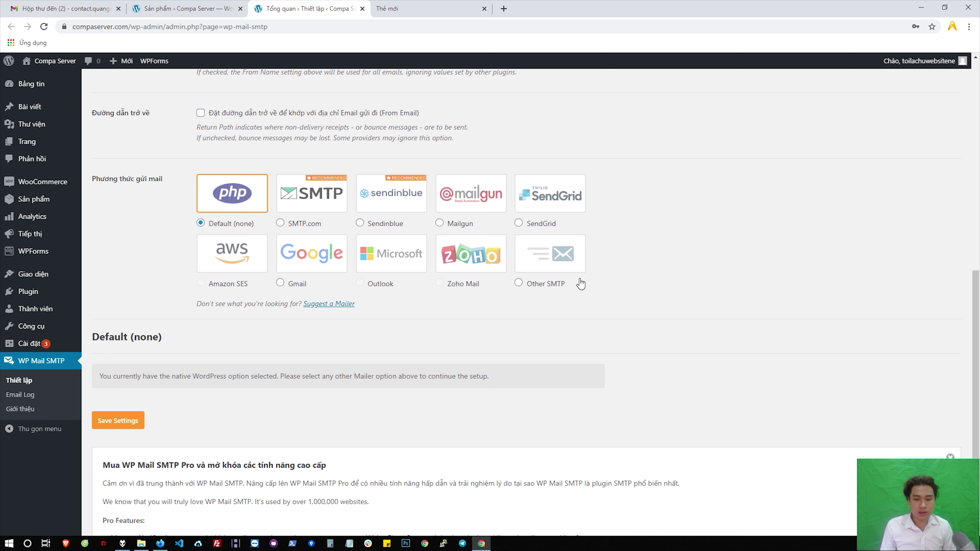
click(518, 282)
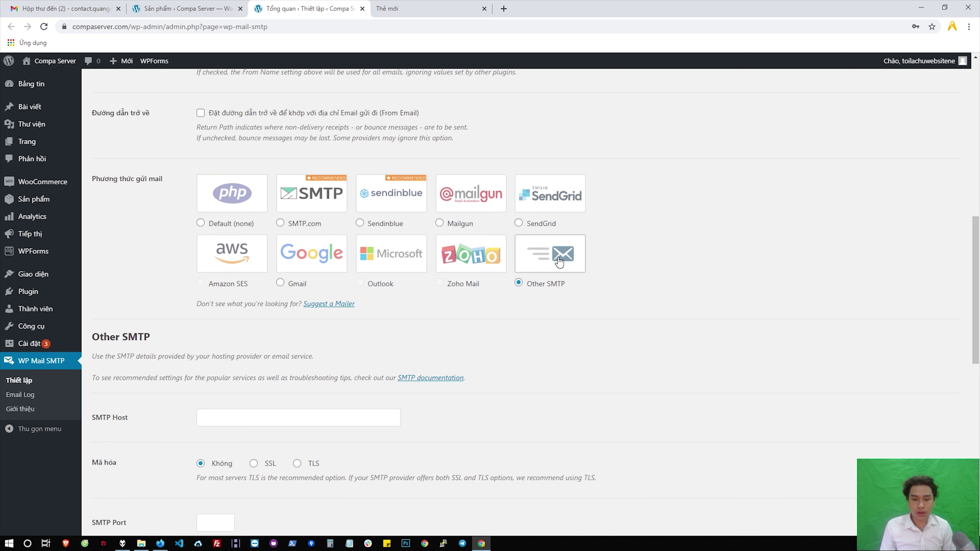
Select TLS encryption (port 587), then bring up the Gmail inbox.
scroll(663, 298, up, 10)
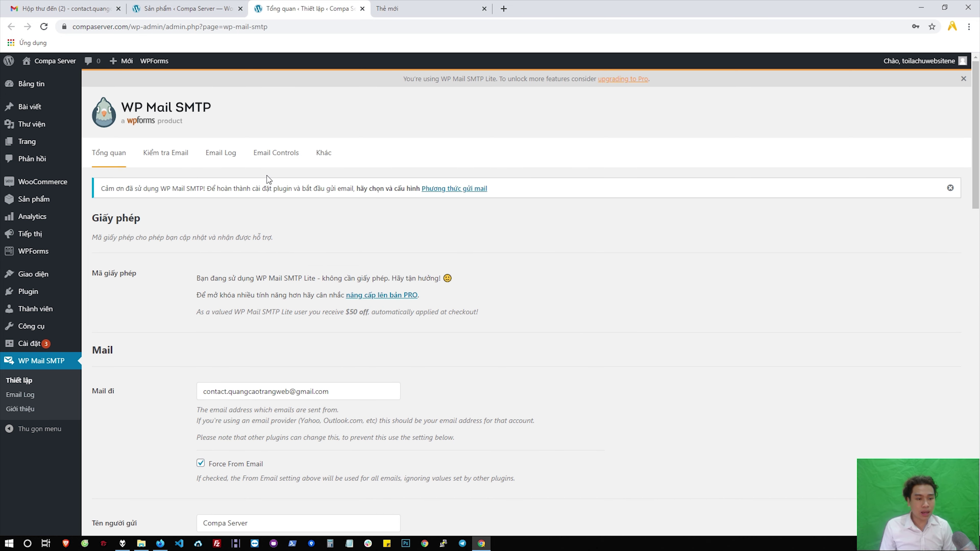
scroll(521, 250, down, 10)
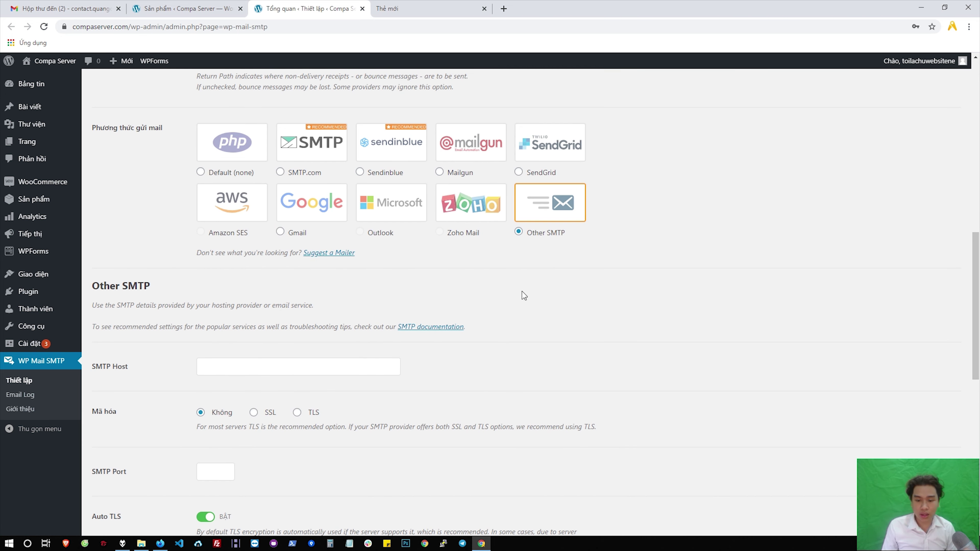
scroll(681, 236, down, 3)
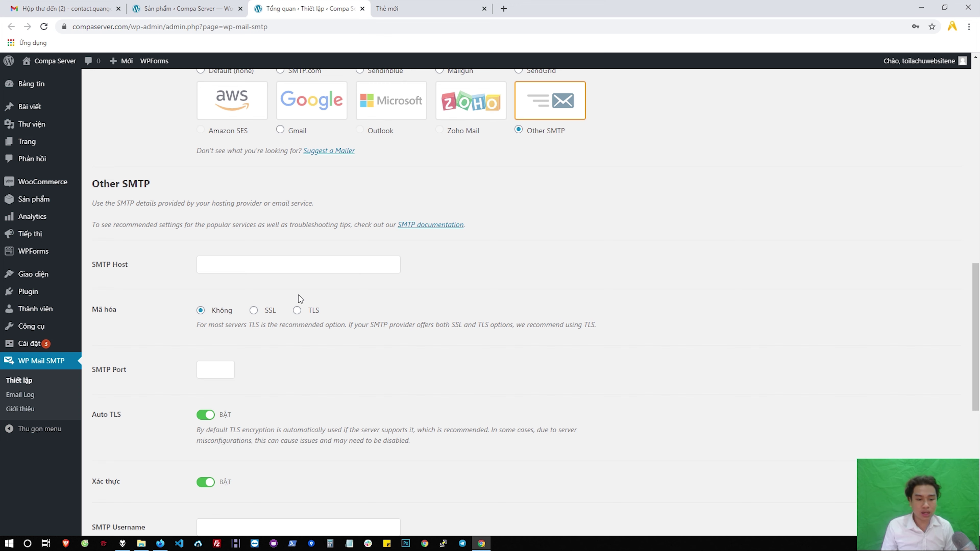
click(297, 311)
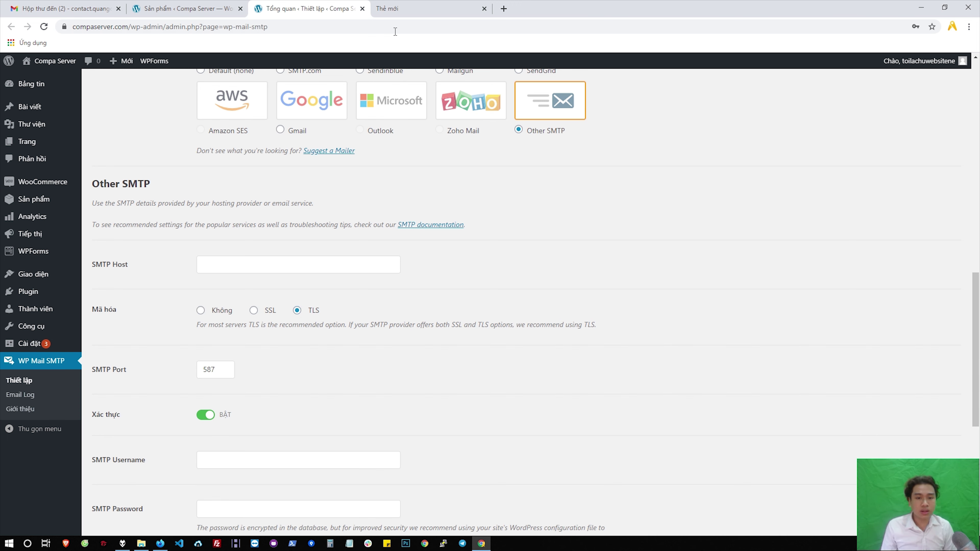
scroll(424, 209, up, 4)
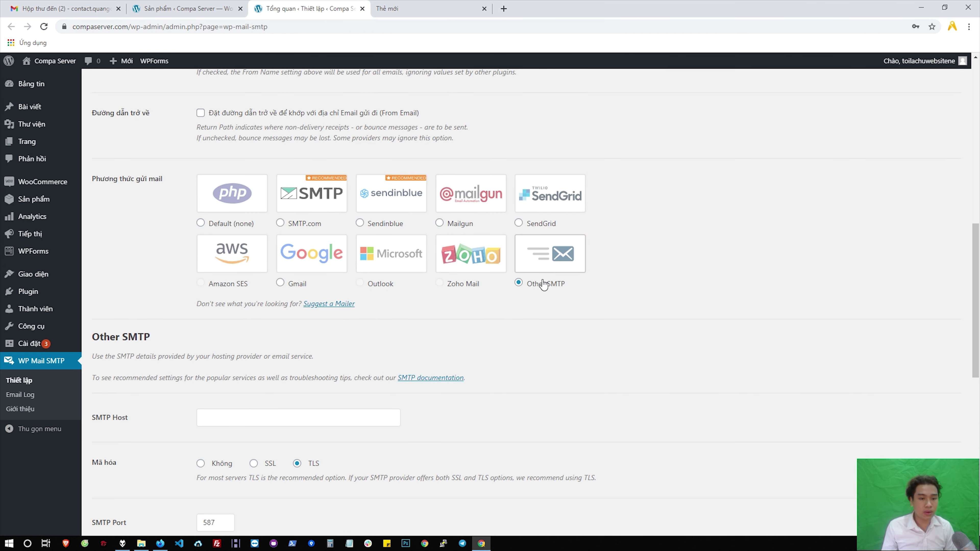
click(45, 7)
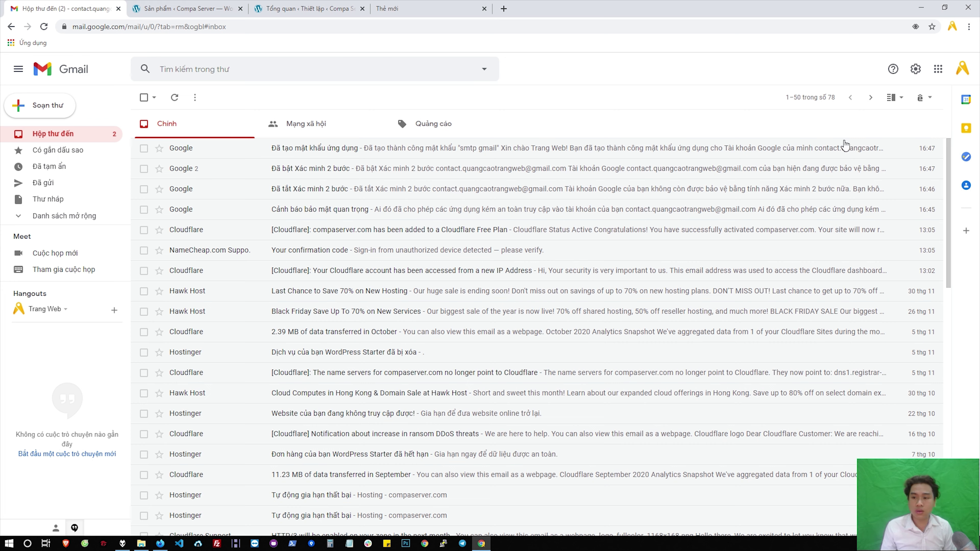
Open Google Account management in a new tab and go to its Security settings.
click(962, 68)
right_click(876, 187)
click(879, 194)
click(184, 6)
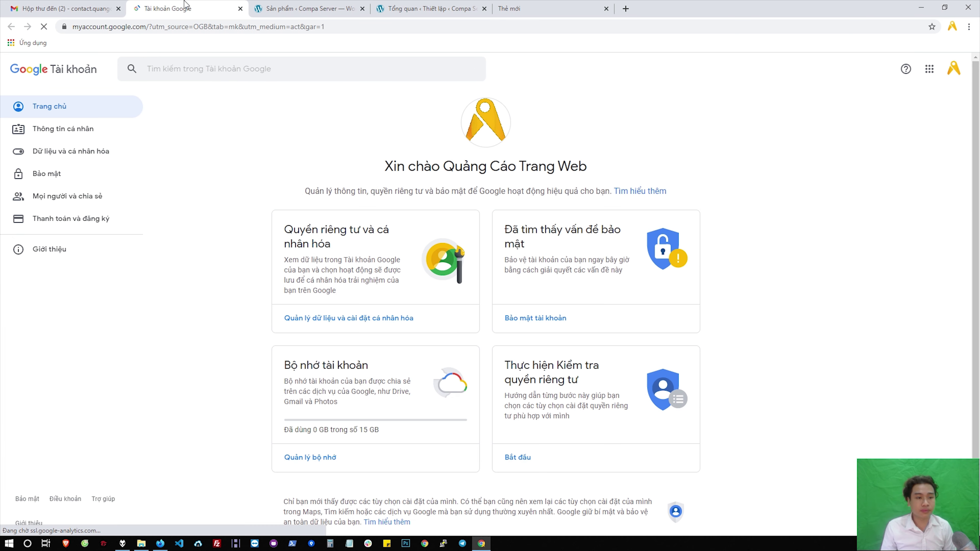
click(79, 152)
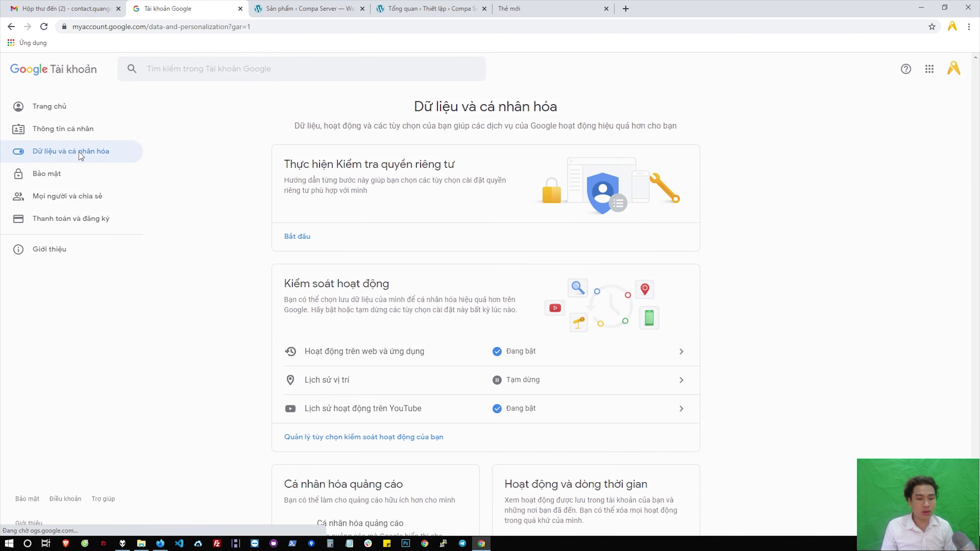
click(54, 172)
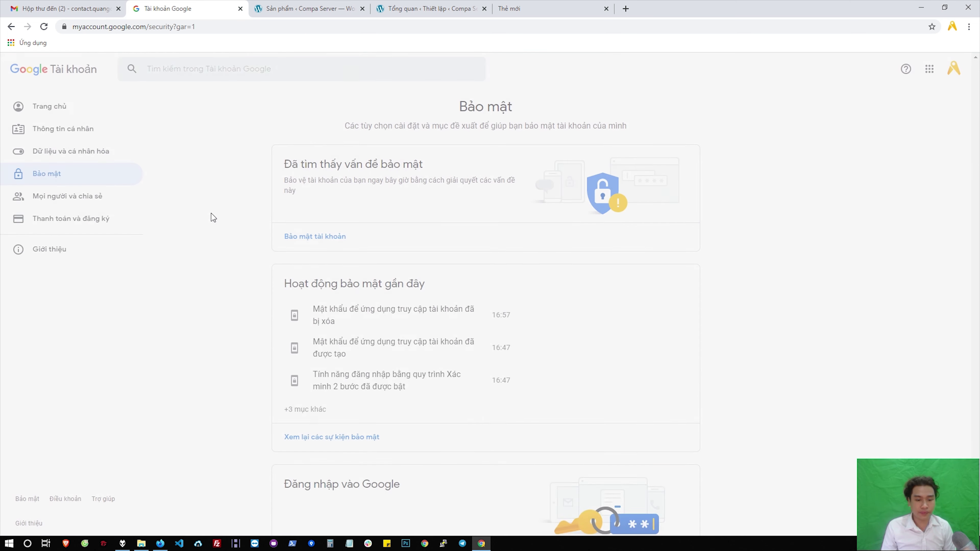
Open App passwords and re-enter the saved account password to sign in.
scroll(209, 212, down, 3)
scroll(200, 204, down, 5)
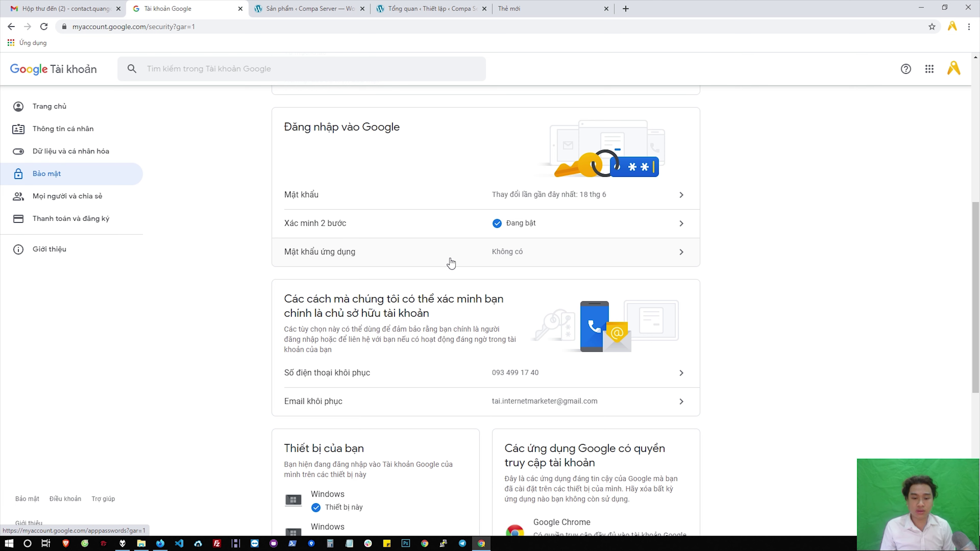
click(531, 259)
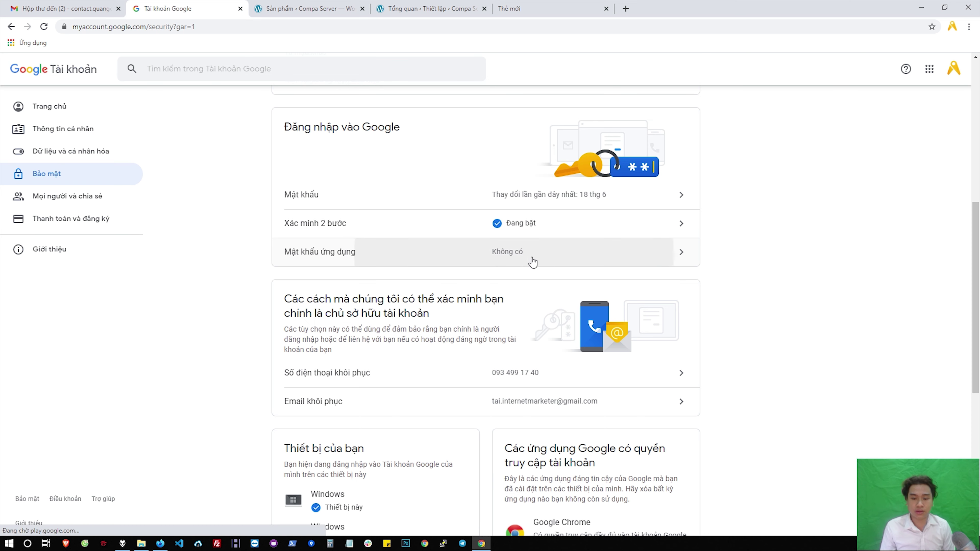
click(553, 297)
click(507, 320)
click(537, 357)
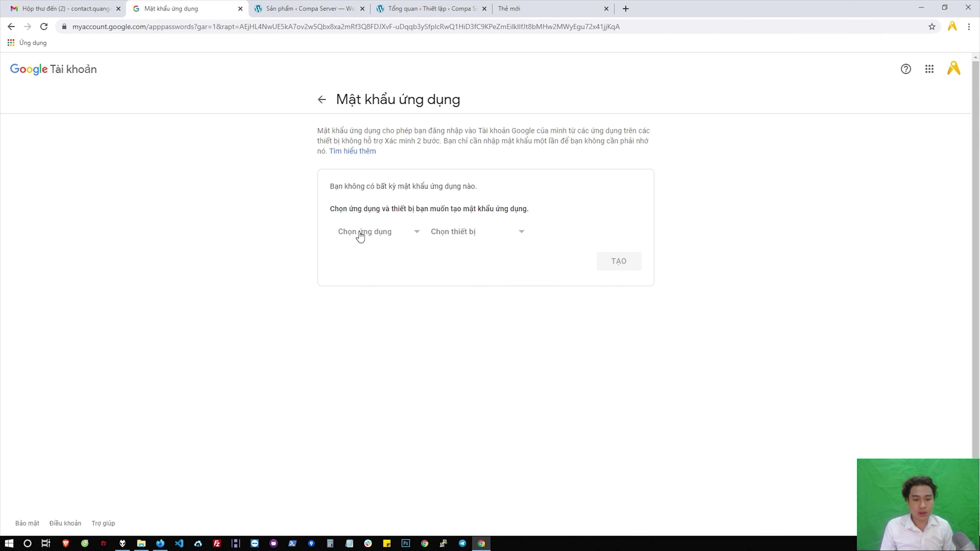
Generate an app password for a custom app named 'Gui Mail Dien Foem Mua Vong Tay'.
click(403, 237)
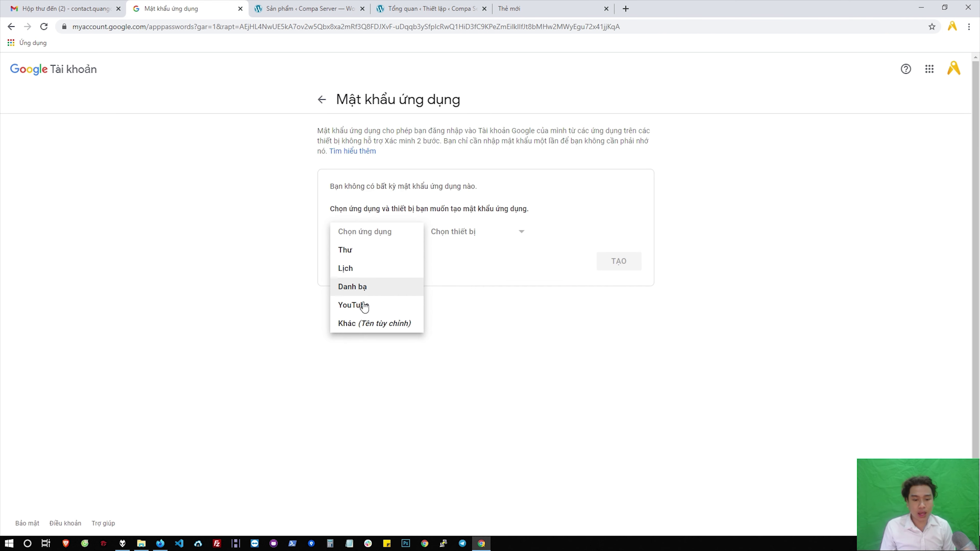
click(367, 325)
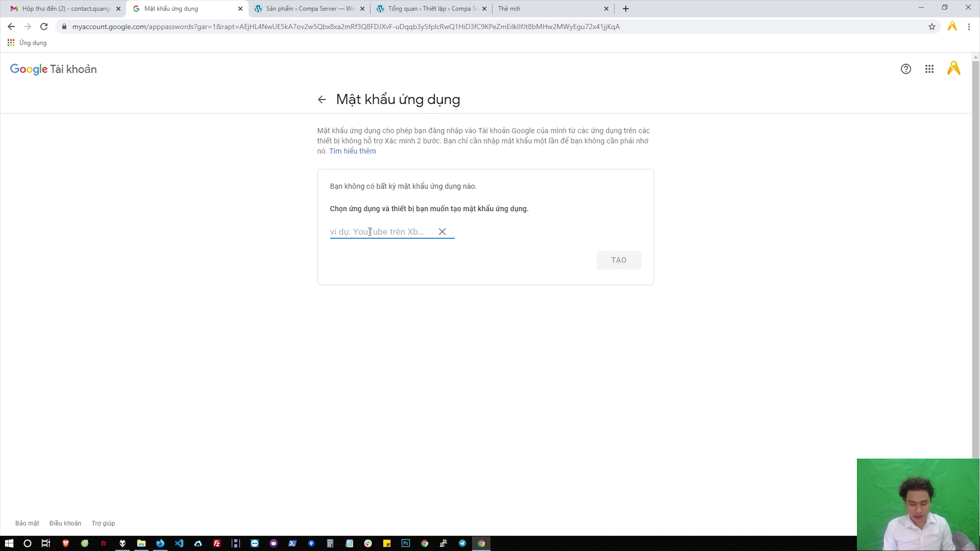
text(Gui Mail)
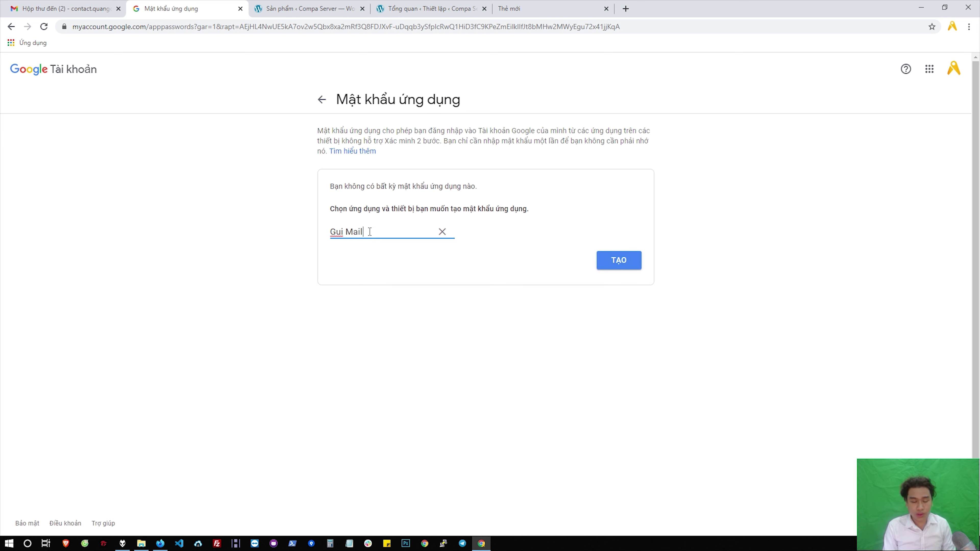
text( Dien Foem Mua)
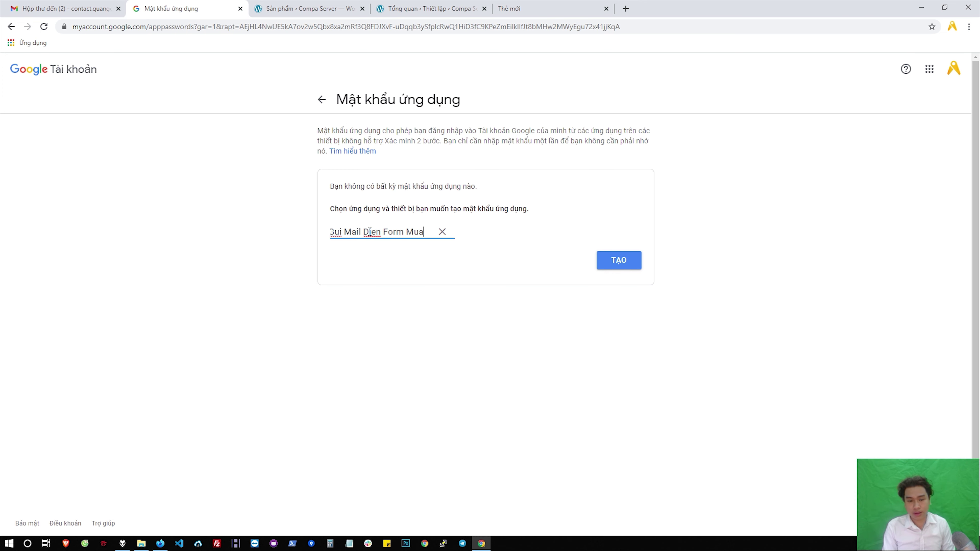
text( Vong Tay)
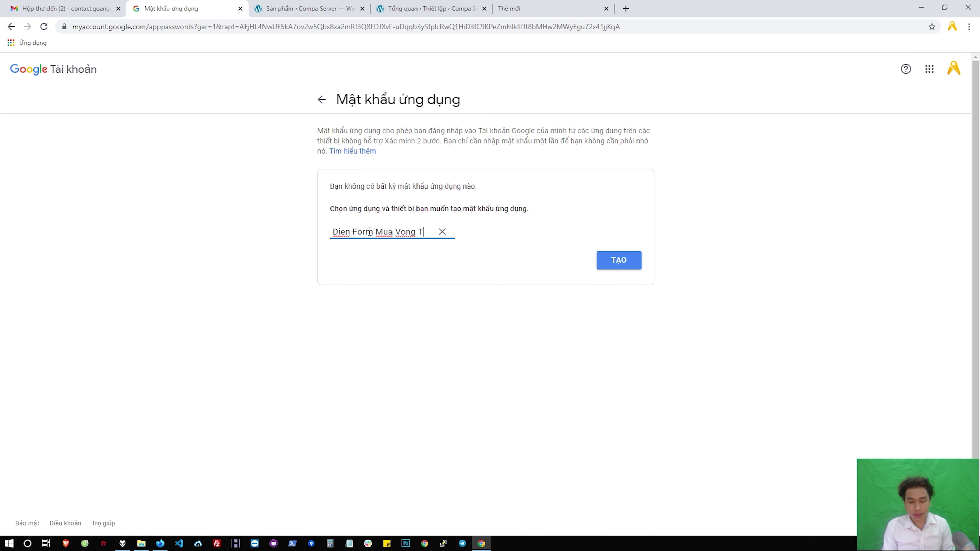
click(613, 267)
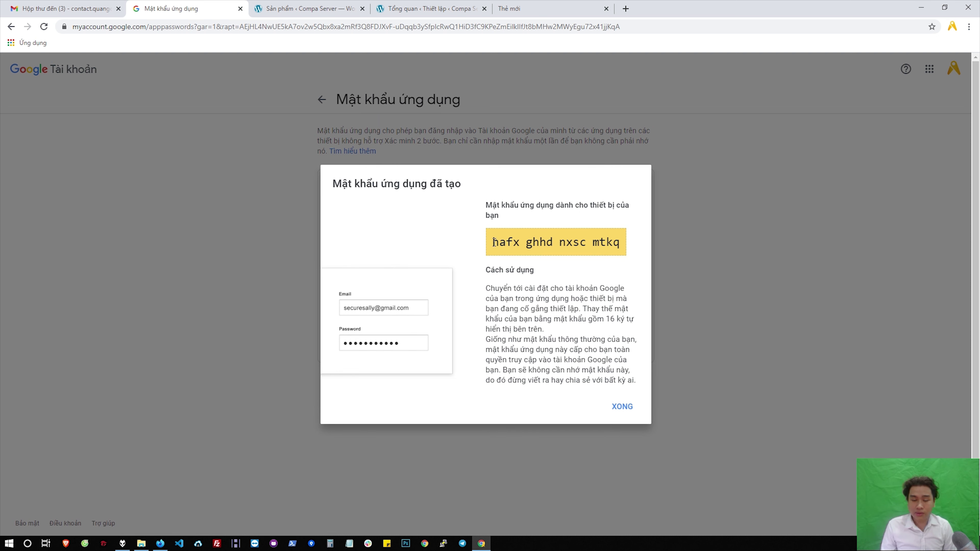
Copy the generated app password, then clear the address bar of the empty new tab.
drag(513, 242, 620, 243)
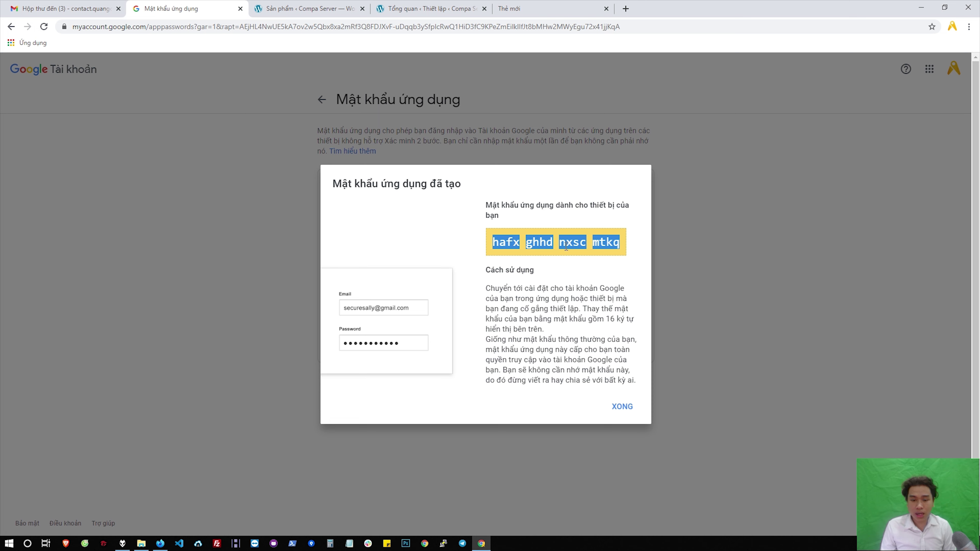
right_click(546, 244)
click(565, 252)
right_click(547, 250)
click(560, 253)
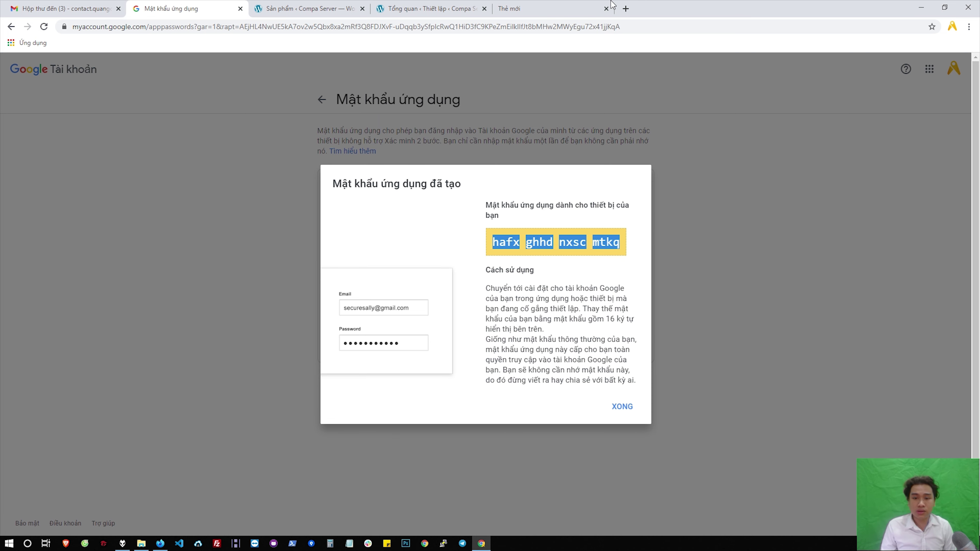
click(610, 4)
key(BackSpace)
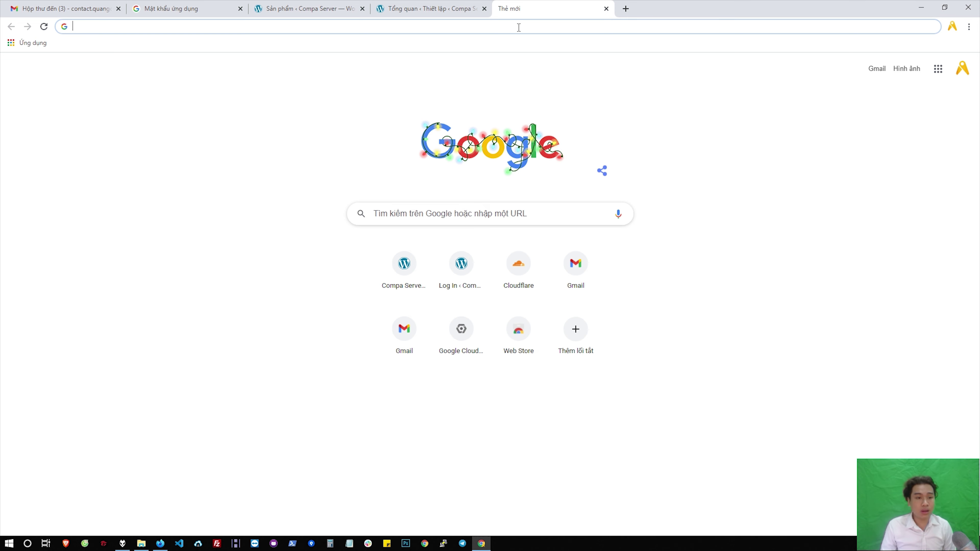
Paste the app password to check it, close the products admin tab, and return to WP Mail SMTP.
right_click(518, 27)
click(532, 97)
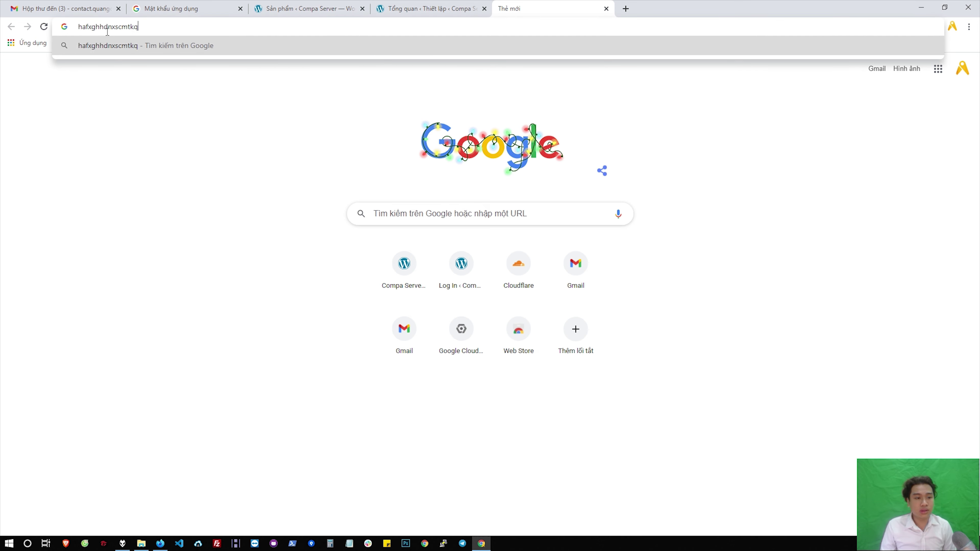
click(424, 8)
click(314, 8)
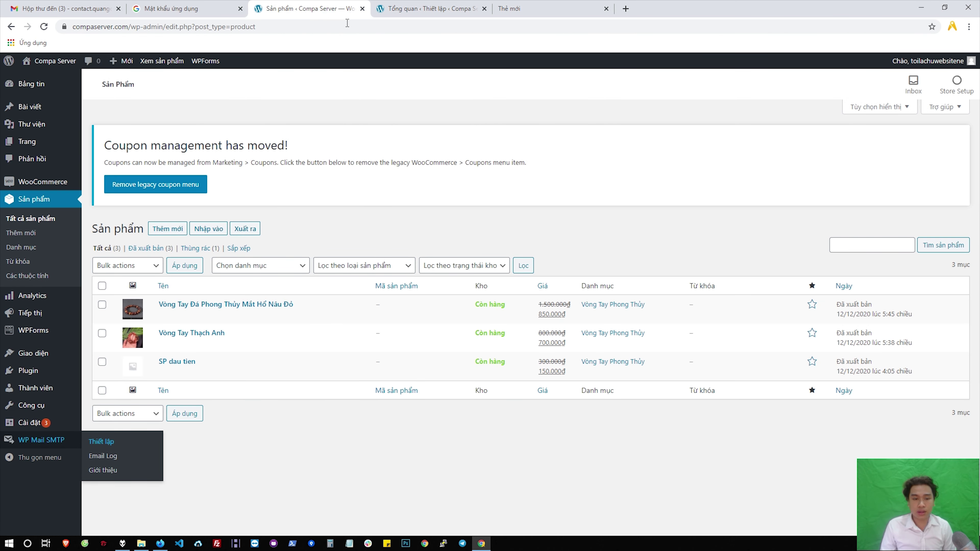
click(416, 8)
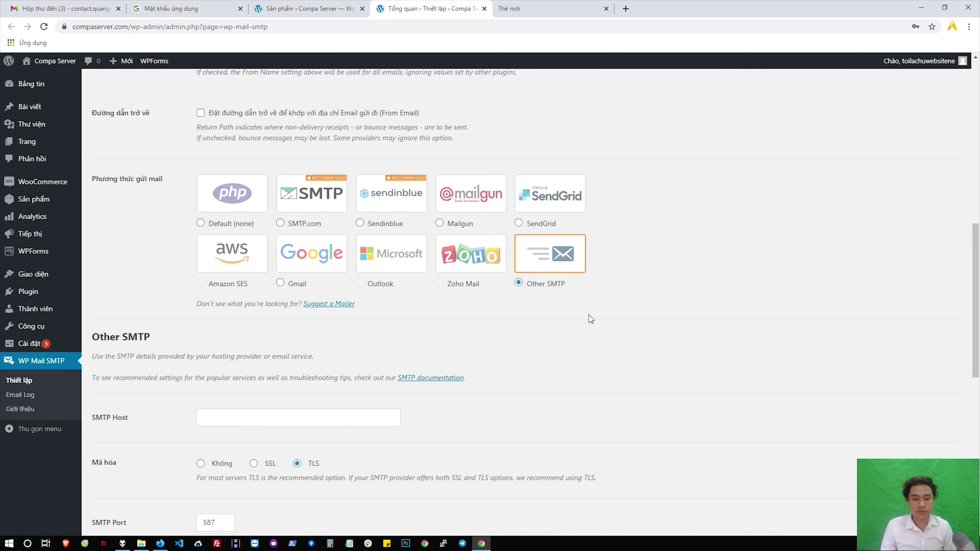
scroll(573, 287, down, 5)
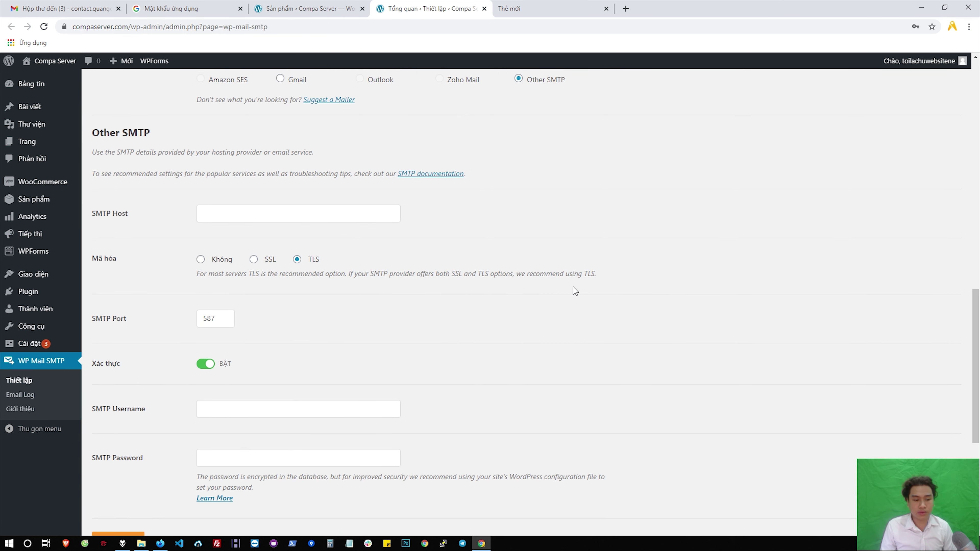
scroll(573, 288, up, 3)
click(289, 8)
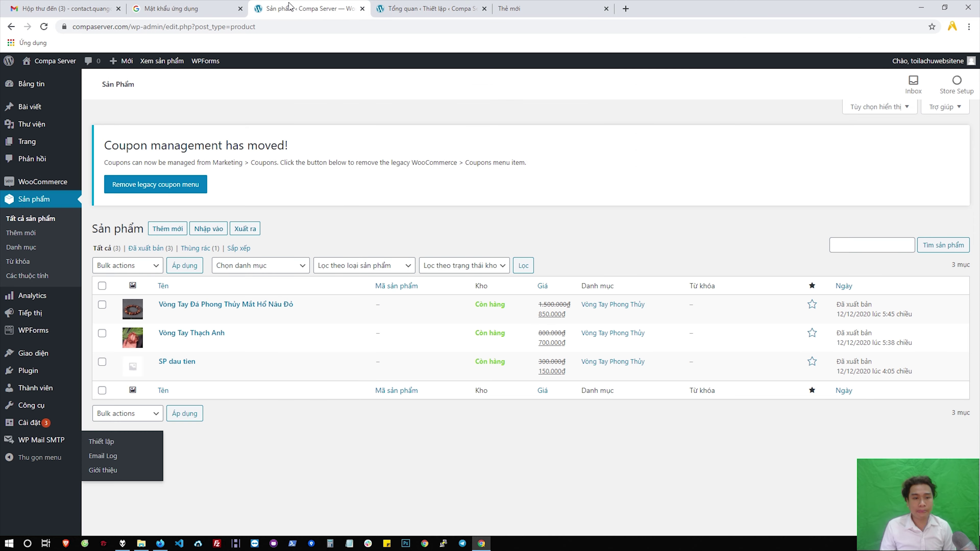
key(ctrl+w)
key(ctrl+shift+Tab)
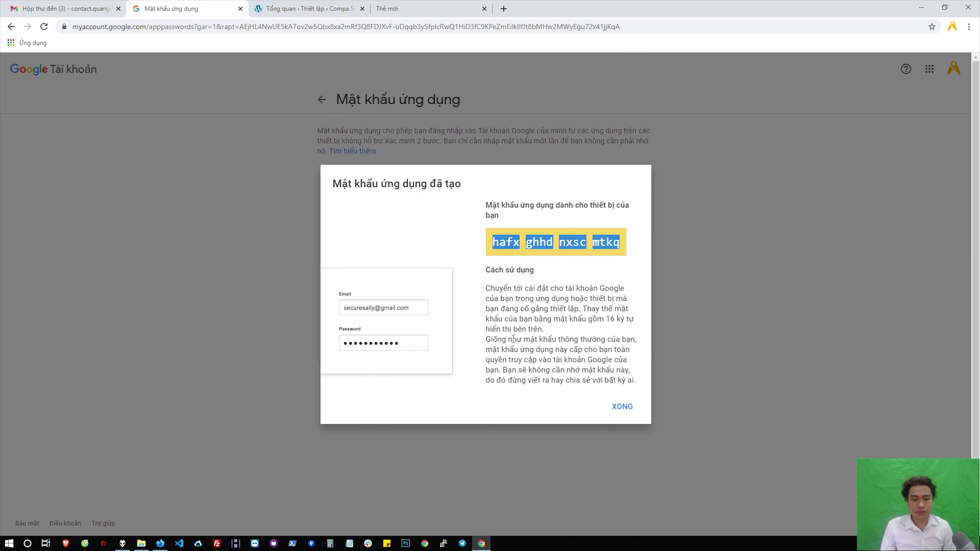
key(ctrl+Tab)
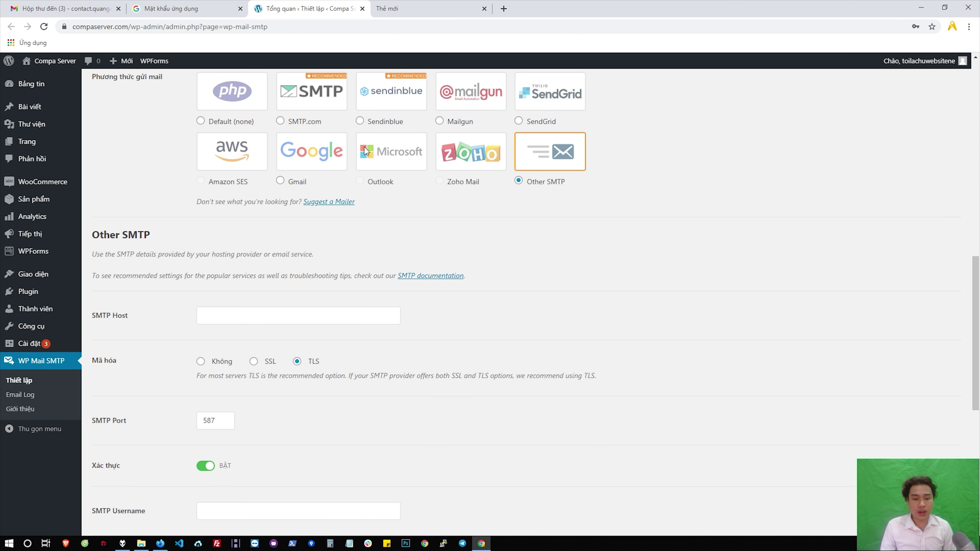
Set SMTP Host to smtp.gmail.com and move to the SMTP Username field.
scroll(566, 286, up, 3)
scroll(566, 286, down, 4)
scroll(569, 287, down, 1)
click(226, 218)
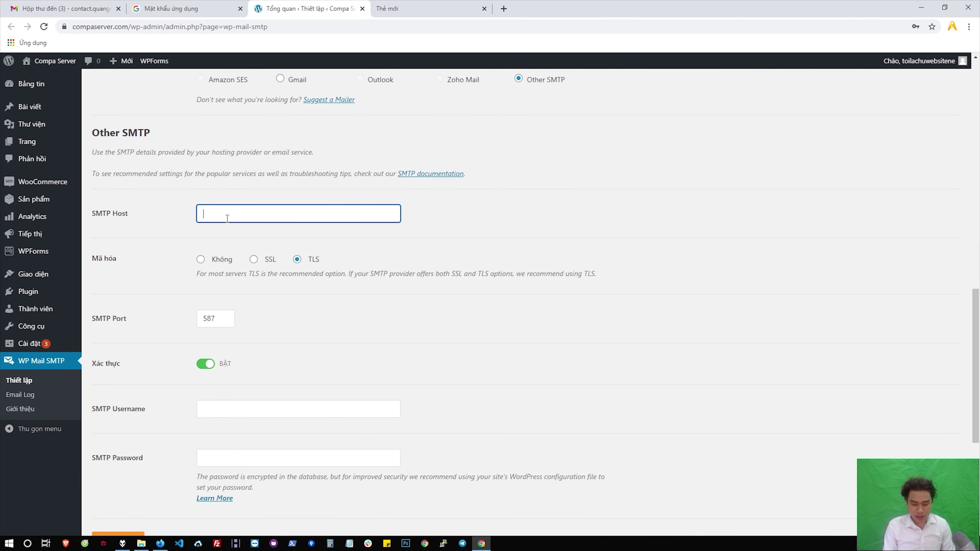
text(smtp.)
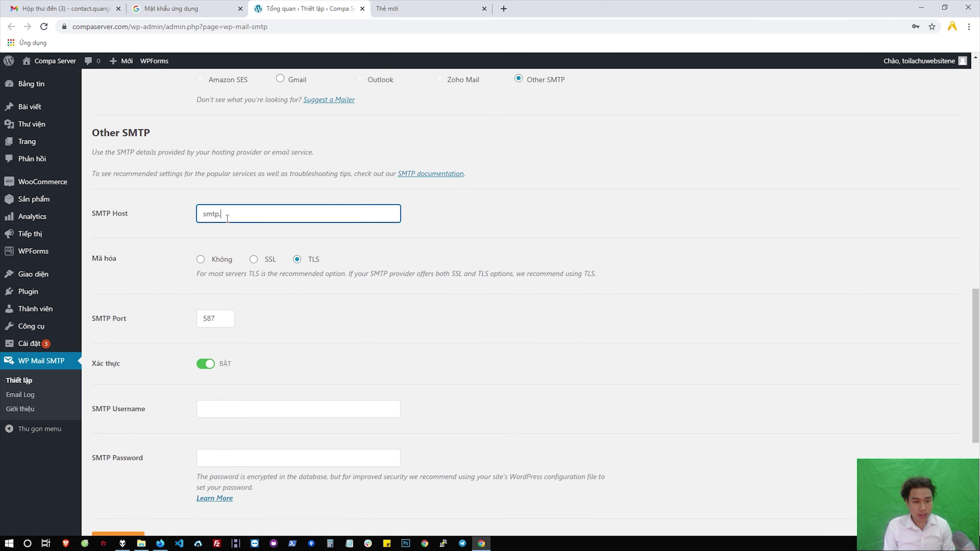
text(gmail.com)
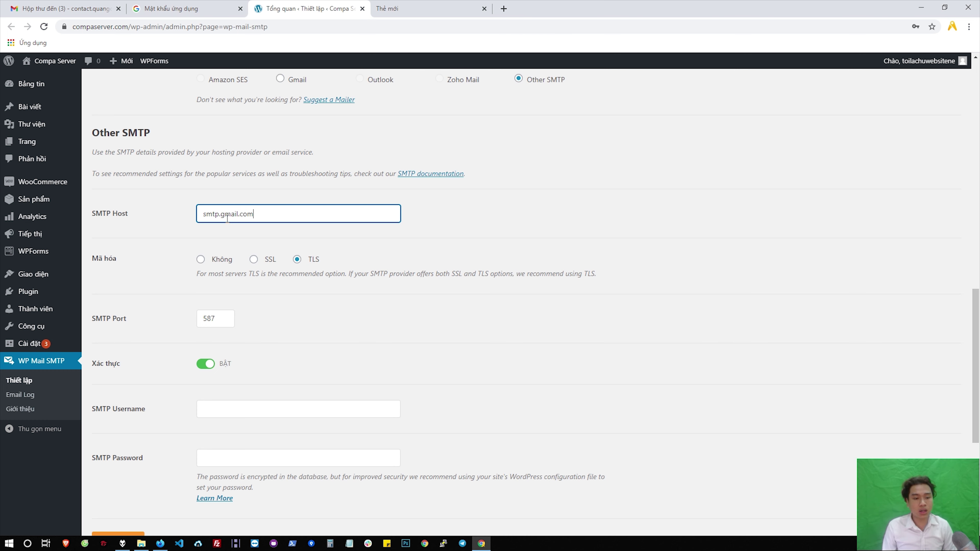
scroll(439, 284, down, 1)
scroll(386, 293, down, 1)
click(265, 305)
Copy the Gmail account's e-mail address from the account panel and return to WP Mail SMTP.
click(101, 5)
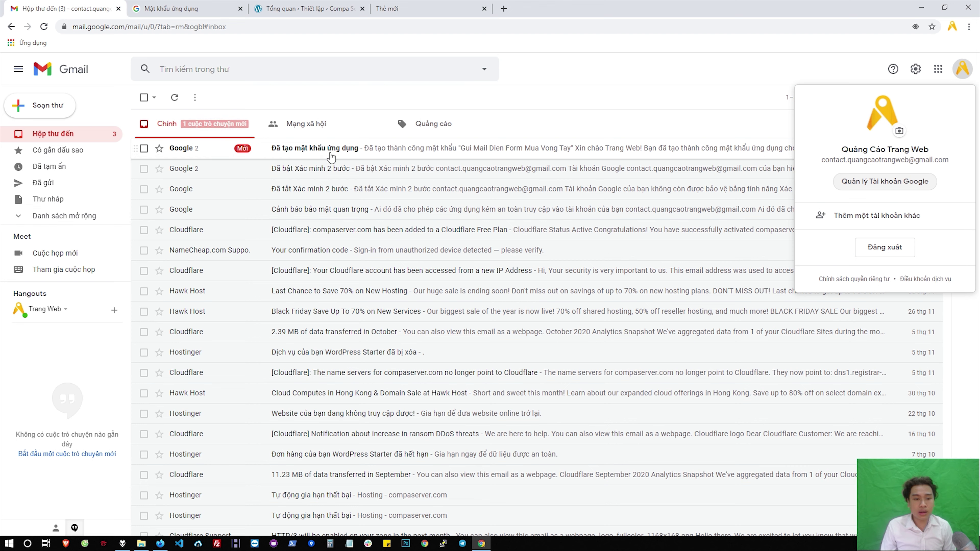
triple_click(885, 160)
right_click(885, 160)
click(898, 170)
click(744, 122)
click(962, 68)
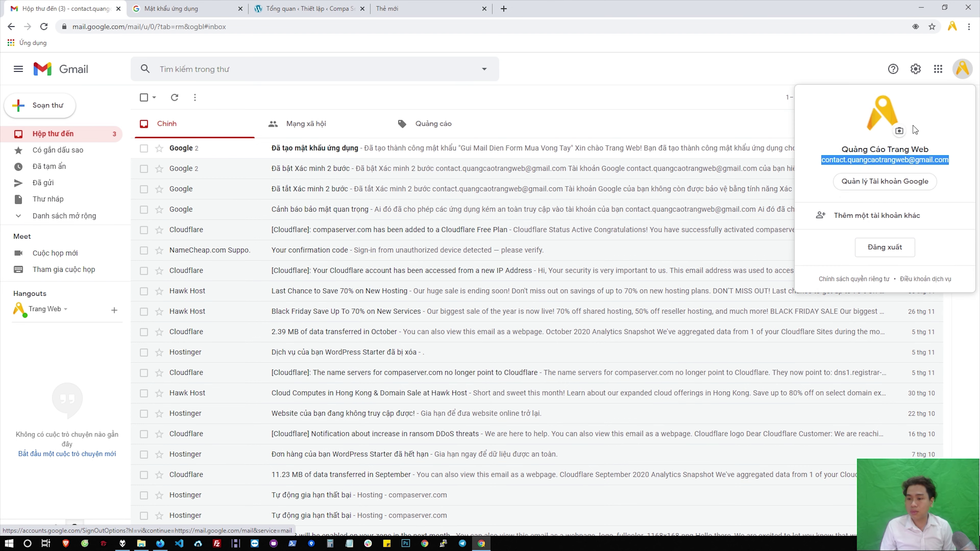
right_click(887, 164)
click(875, 170)
click(304, 8)
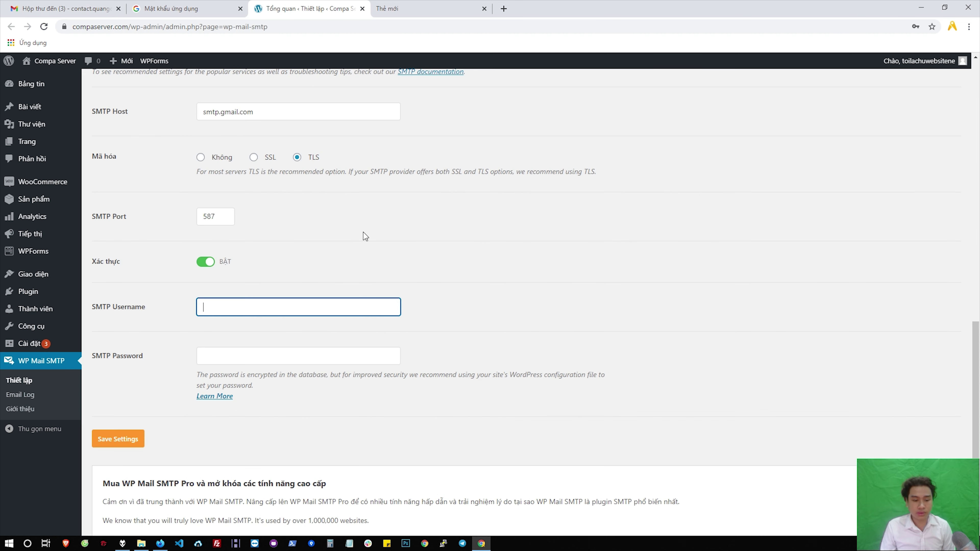
Paste the Gmail address into the SMTP Username field.
right_click(272, 312)
click(309, 394)
click(522, 275)
Copy the generated Gmail app password from the Google account tab.
click(175, 4)
click(562, 240)
triple_click(558, 245)
right_click(544, 242)
click(560, 259)
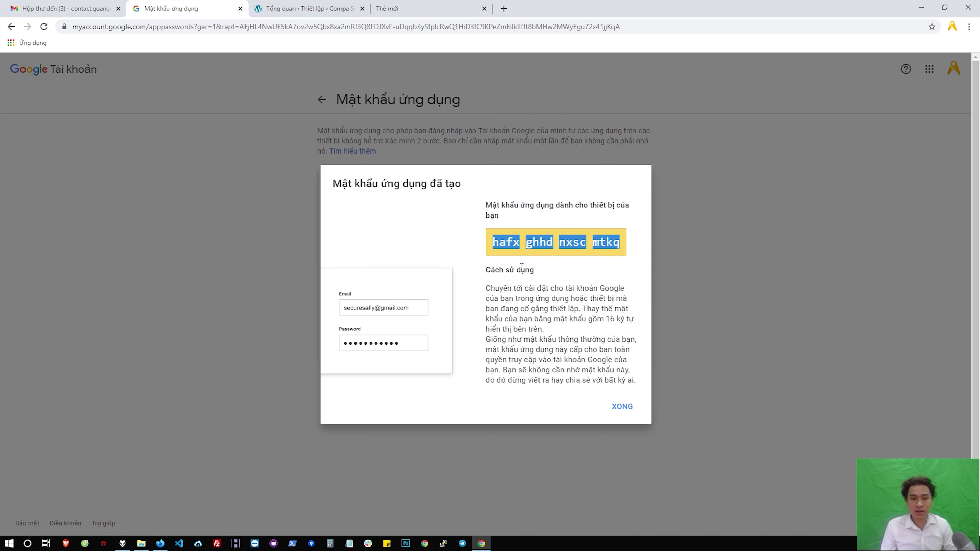
right_click(544, 242)
click(570, 248)
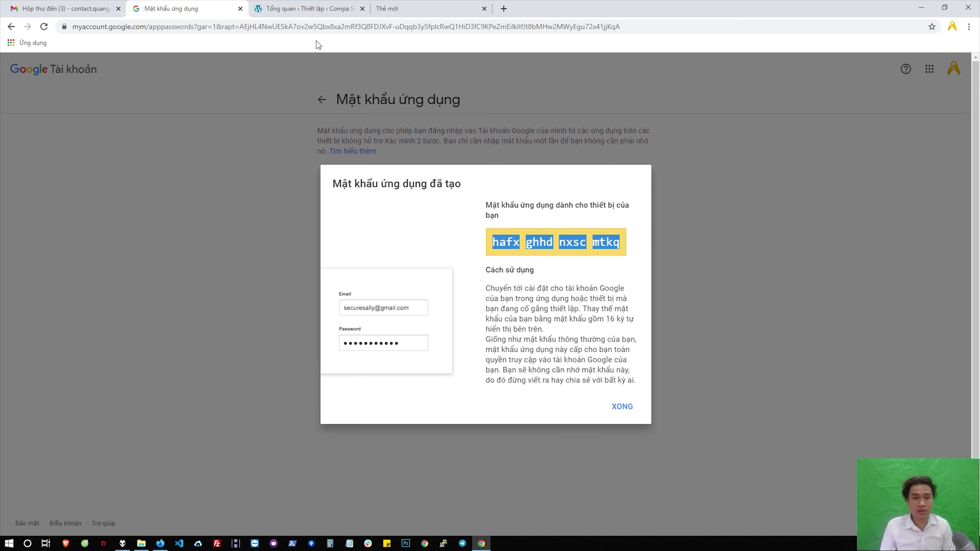
Paste the app password into SMTP Password and save the WP Mail SMTP settings.
click(332, 9)
click(220, 355)
right_click(220, 356)
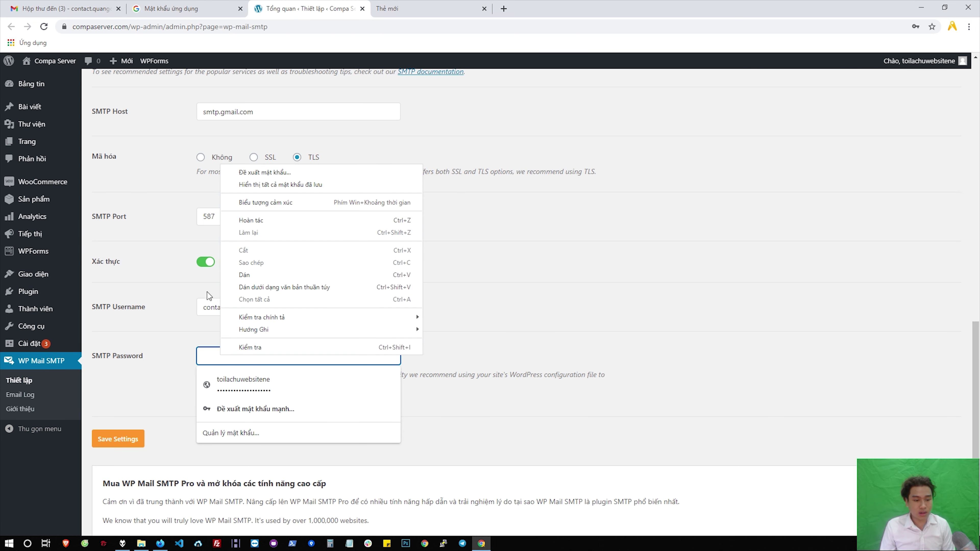
click(262, 270)
click(632, 290)
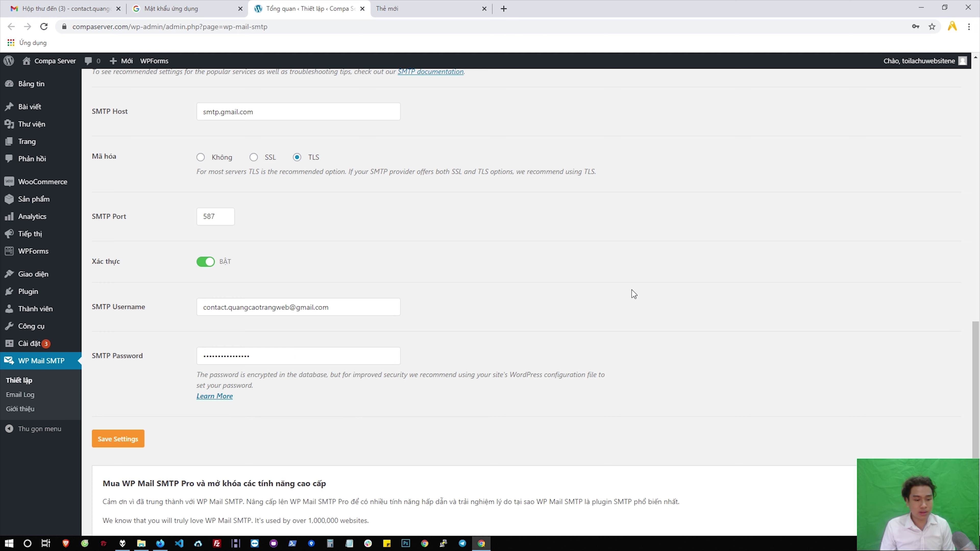
click(118, 439)
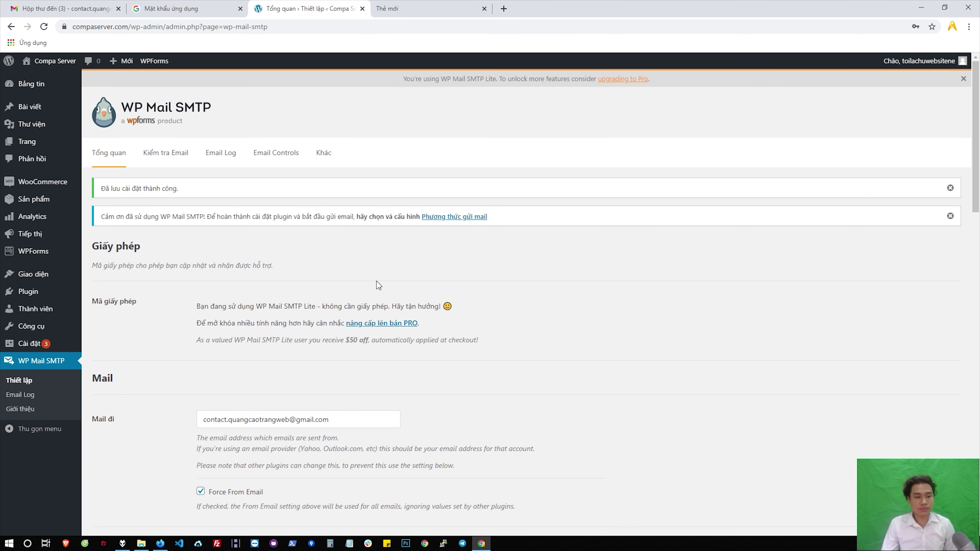
scroll(199, 216, down, 2)
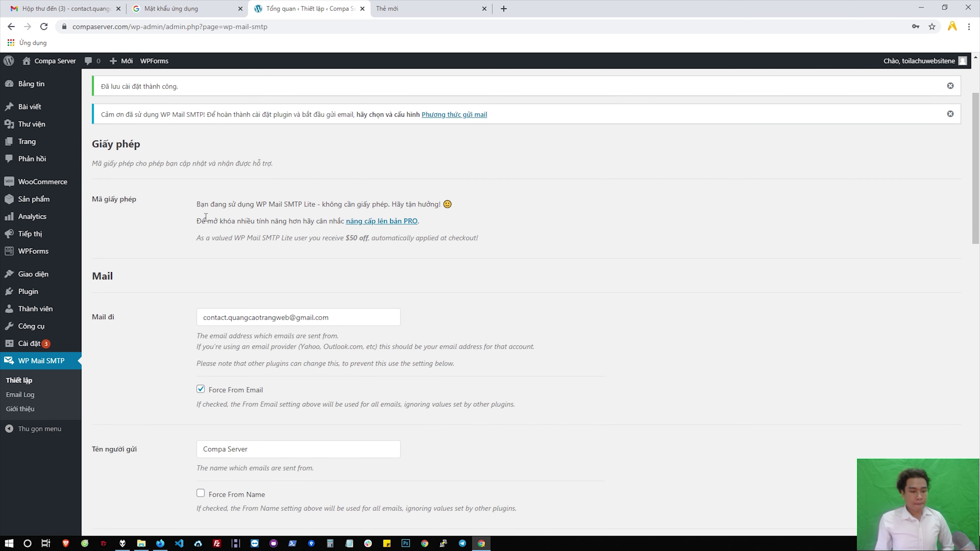
scroll(204, 218, down, 1)
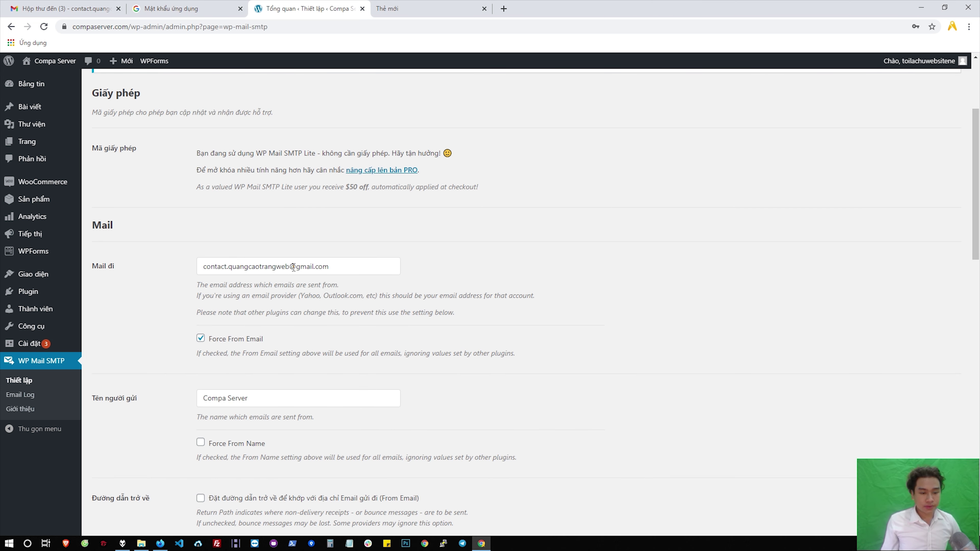
scroll(186, 265, up, 1)
scroll(275, 223, down, 2)
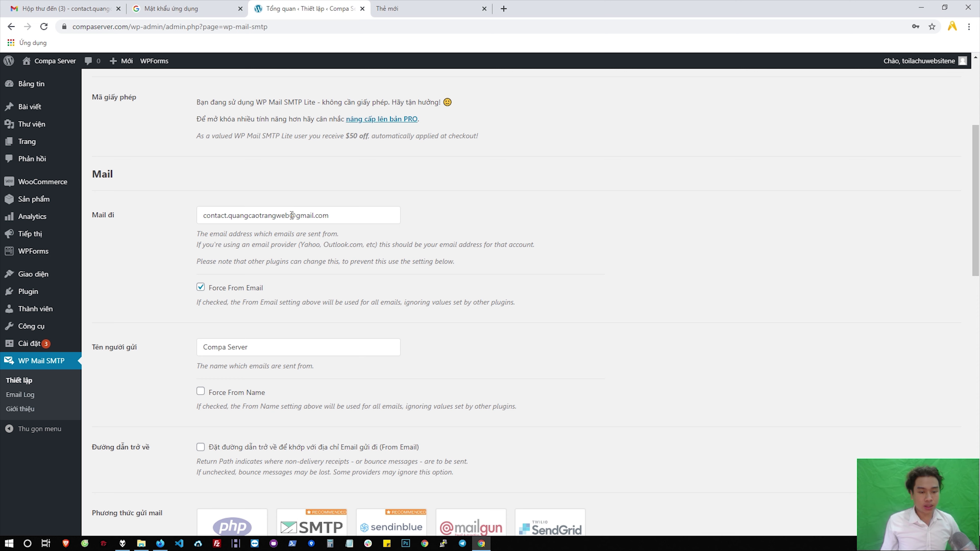
drag(289, 216, 193, 218)
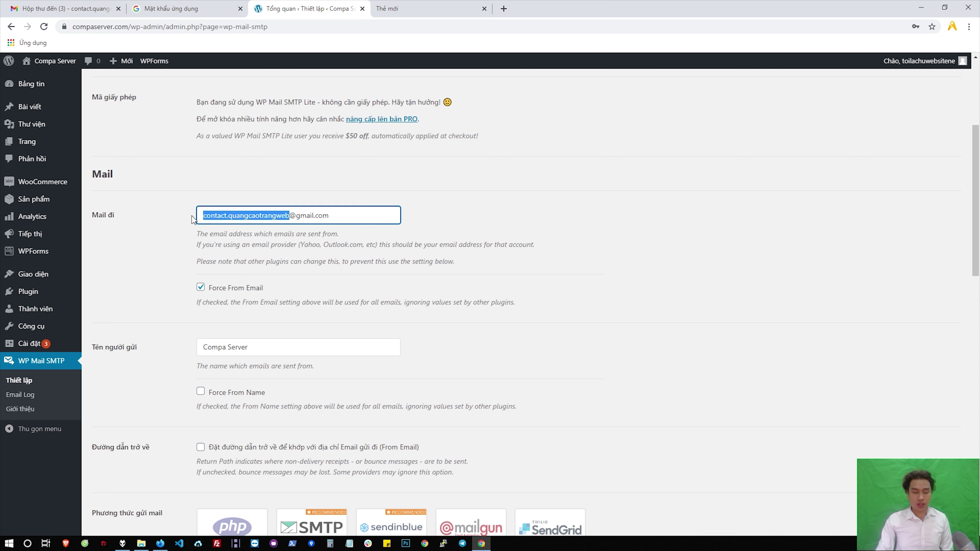
Rewrite the From Email's name part as 'Admin Web Ban Hang' with the spaces removed.
key(BackSpace)
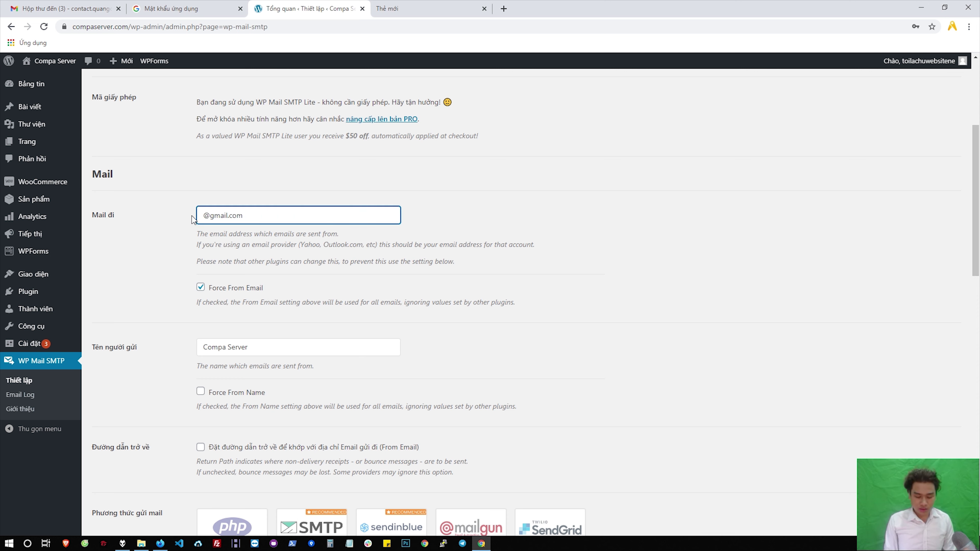
text(Admin)
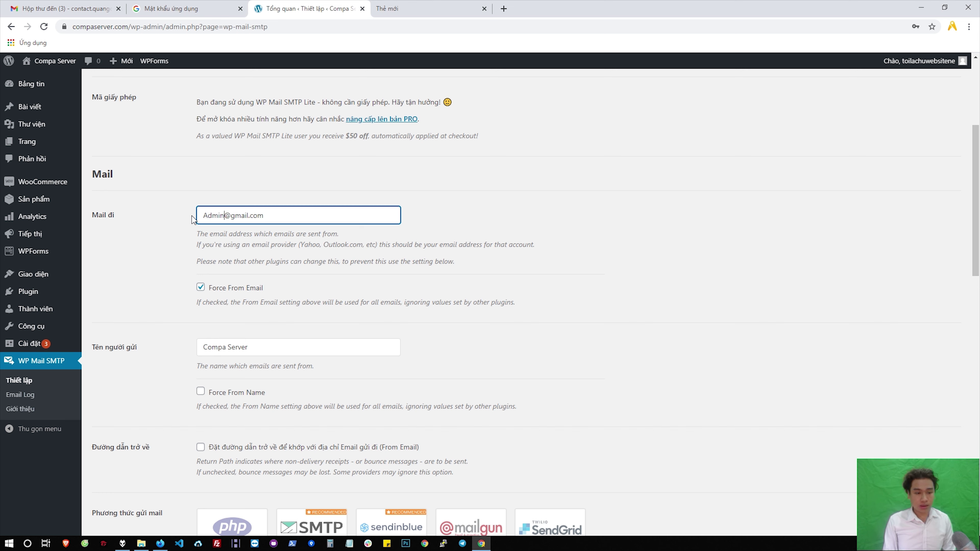
text( Web Ban H)
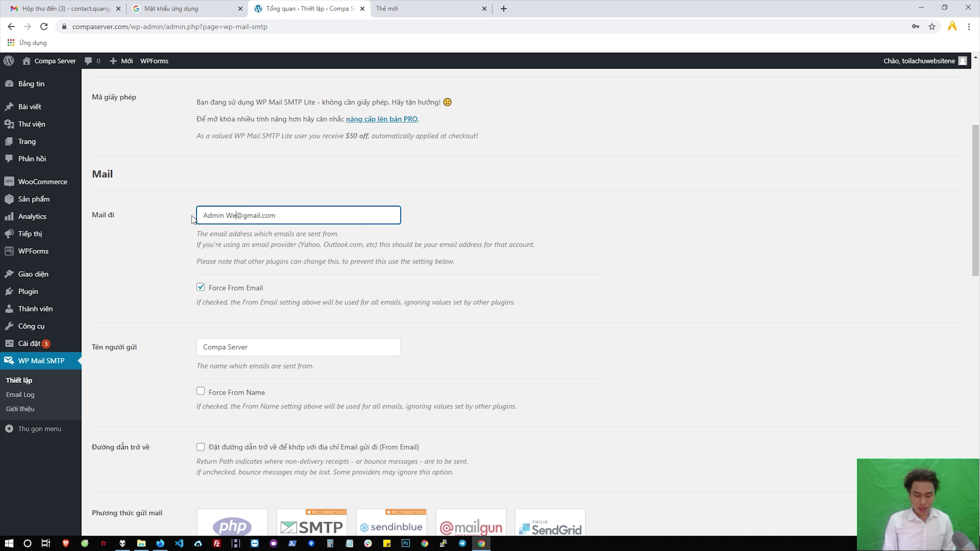
text(ang)
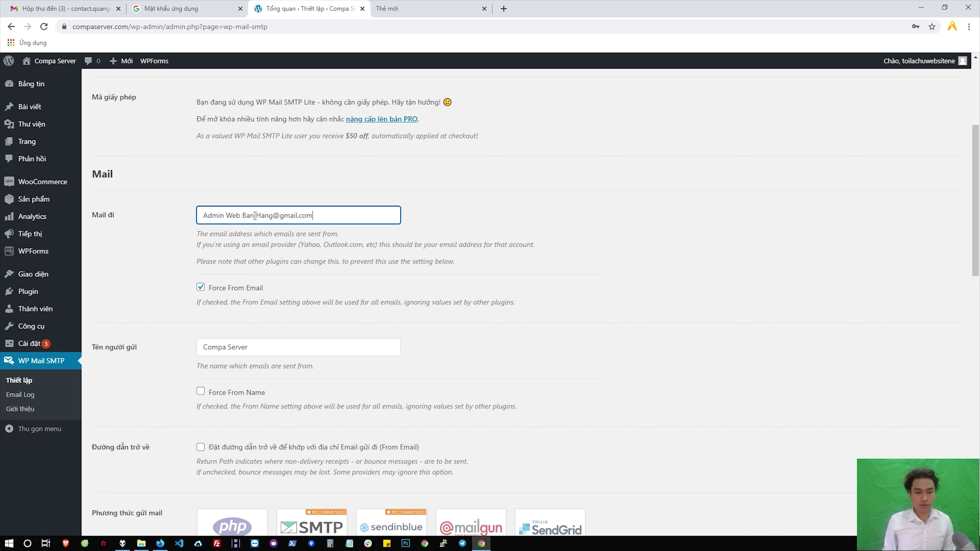
key(BackSpace)
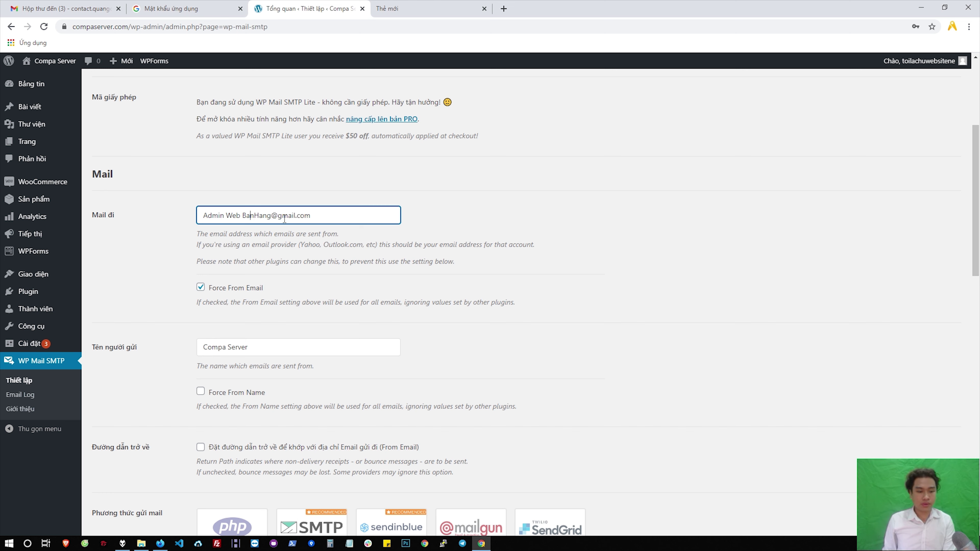
key(BackSpace)
key(Left)
key(Left)
key(Left)
key(BackSpace)
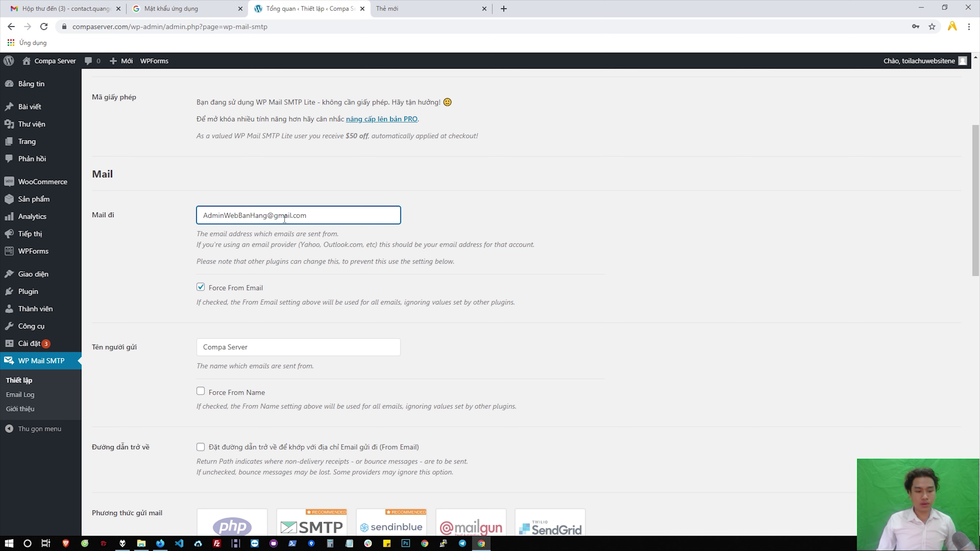
scroll(276, 239, down, 1)
Set From Name to 'Admin Web Ban Hang', enable Force From Name, and save.
triple_click(265, 296)
text(Admi)
text(n Web Ban Hang)
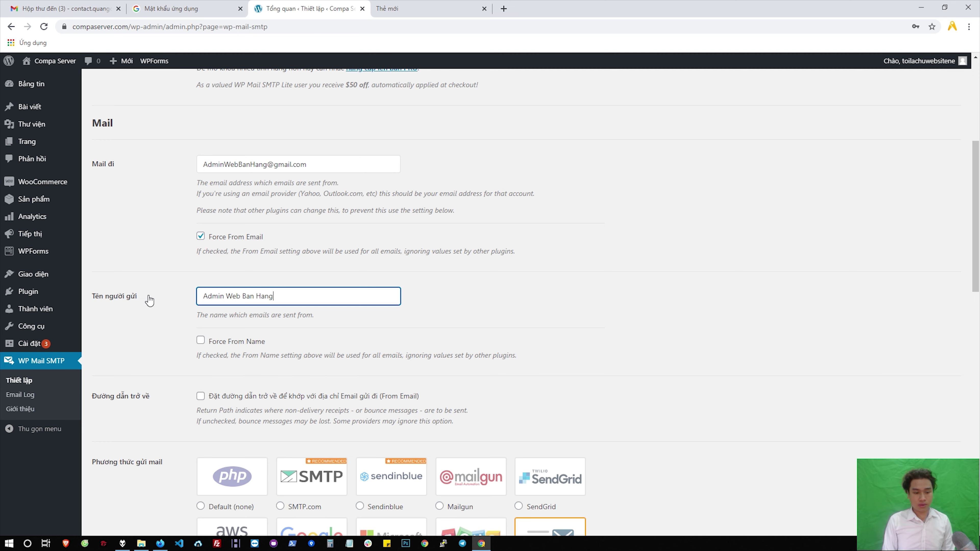
click(201, 341)
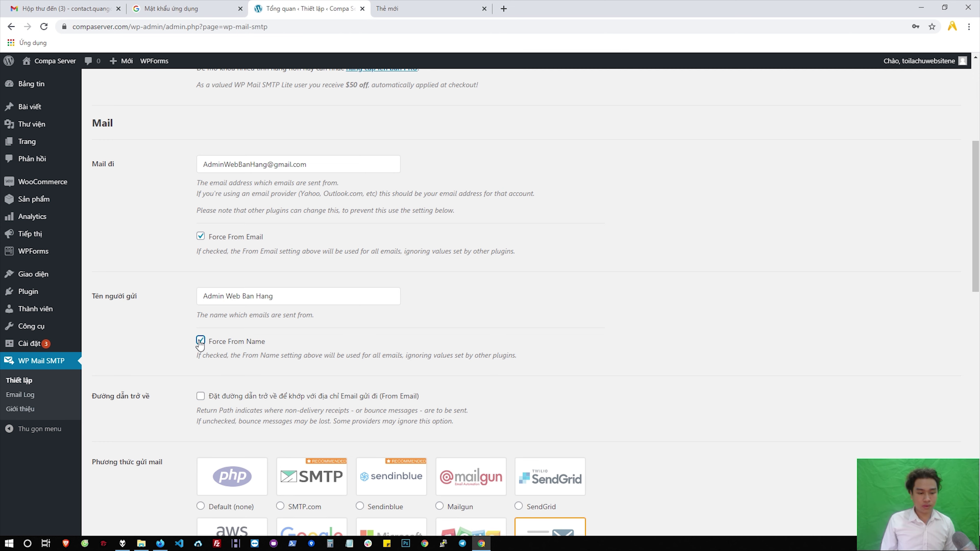
key(Return)
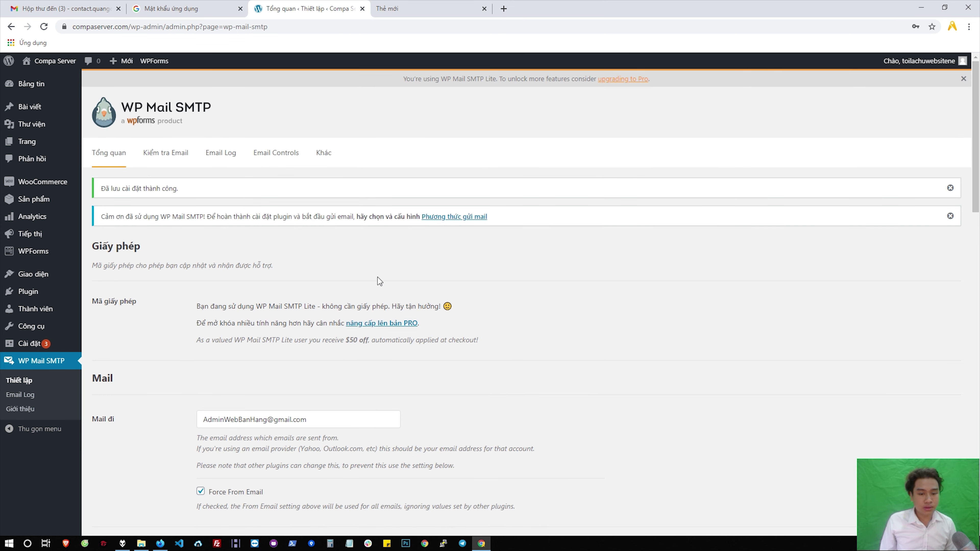
scroll(595, 307, down, 20)
click(133, 280)
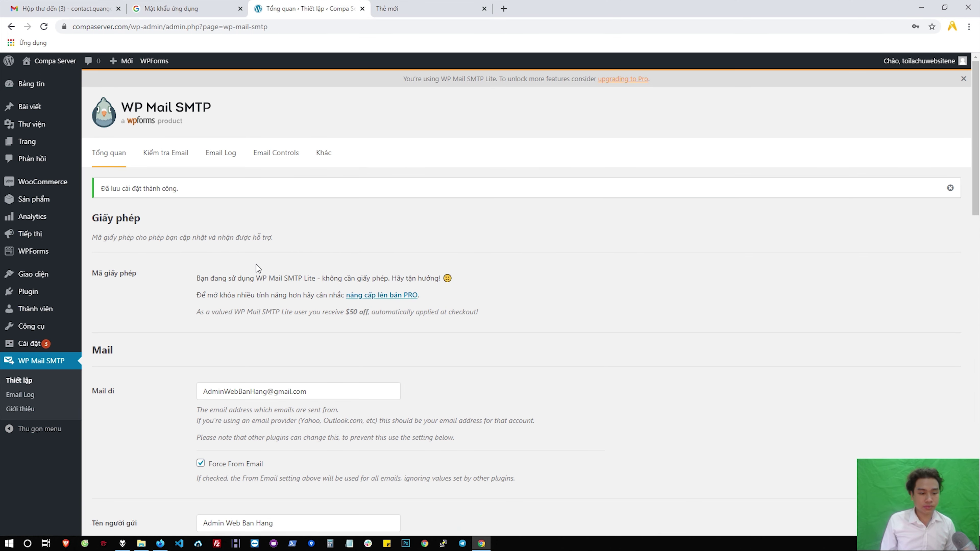
Go to the WP Mail SMTP Email Test (Kiểm tra Email) page.
scroll(510, 278, down, 12)
scroll(510, 278, up, 12)
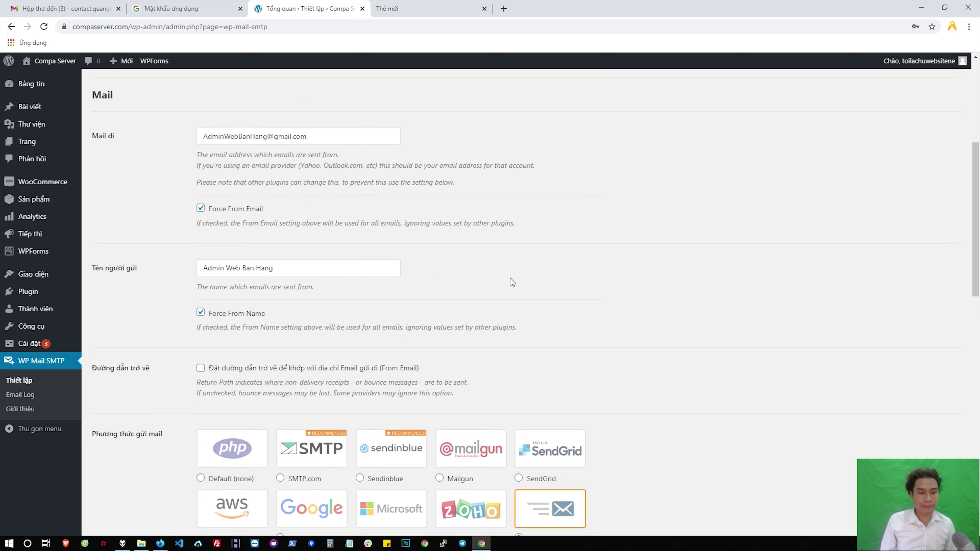
click(166, 154)
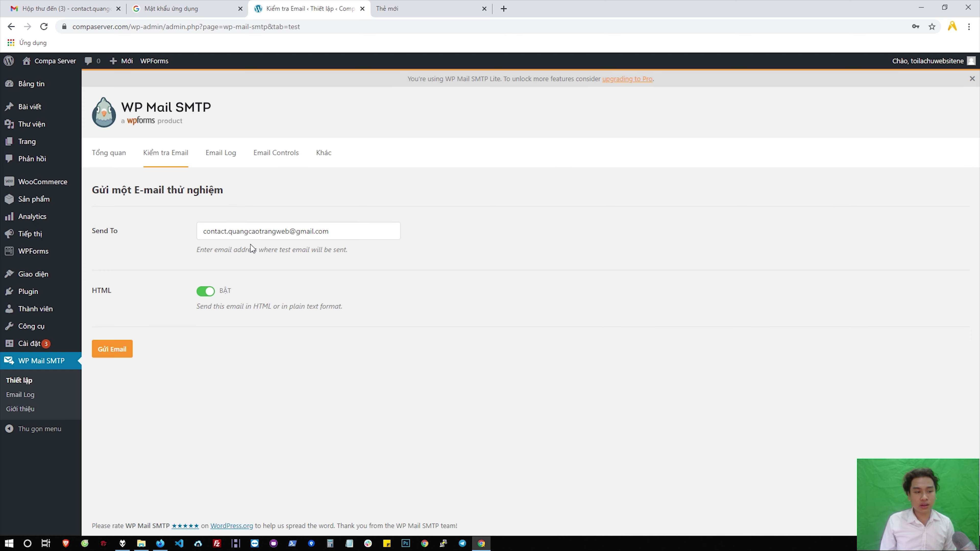
Check the signed-in Google account and the app-password email in Gmail.
drag(290, 232, 202, 232)
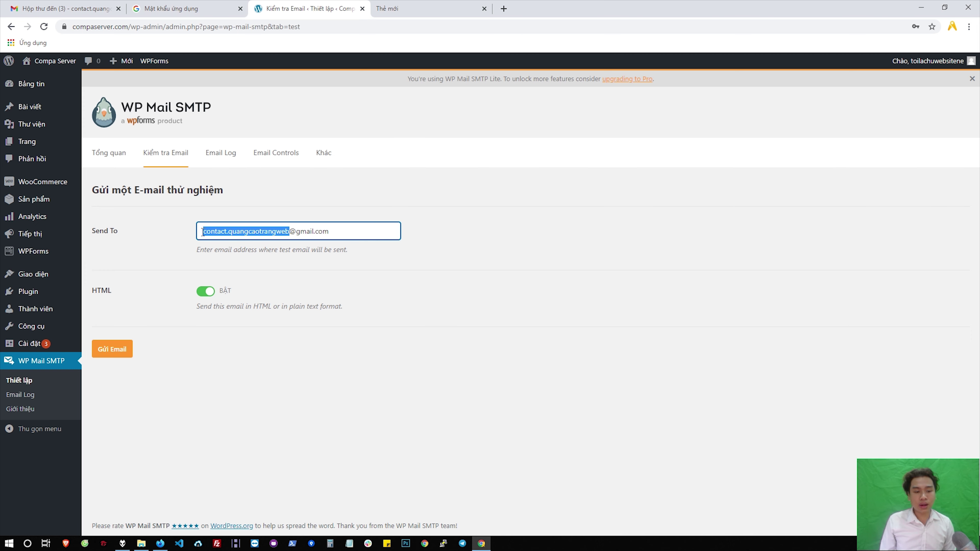
click(83, 9)
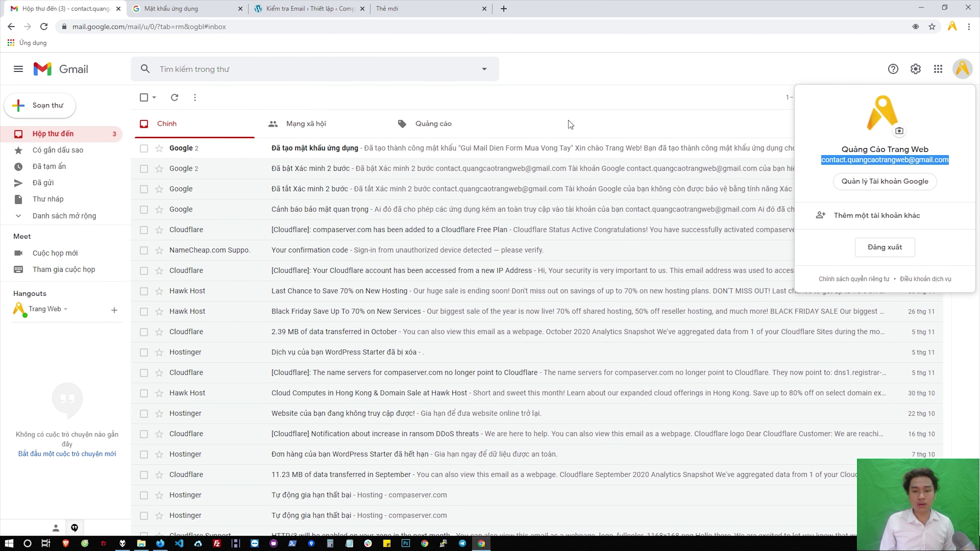
click(549, 162)
click(550, 152)
click(144, 98)
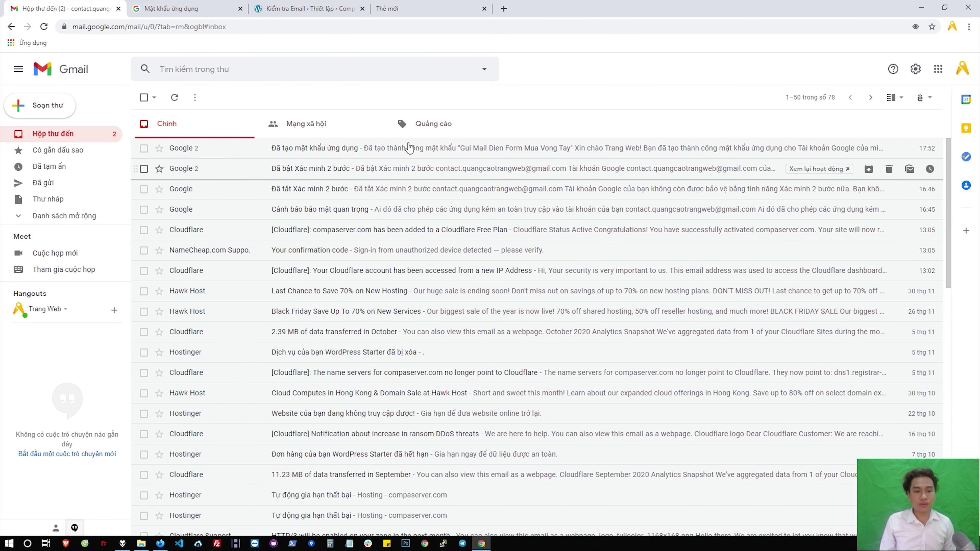
click(963, 71)
click(558, 105)
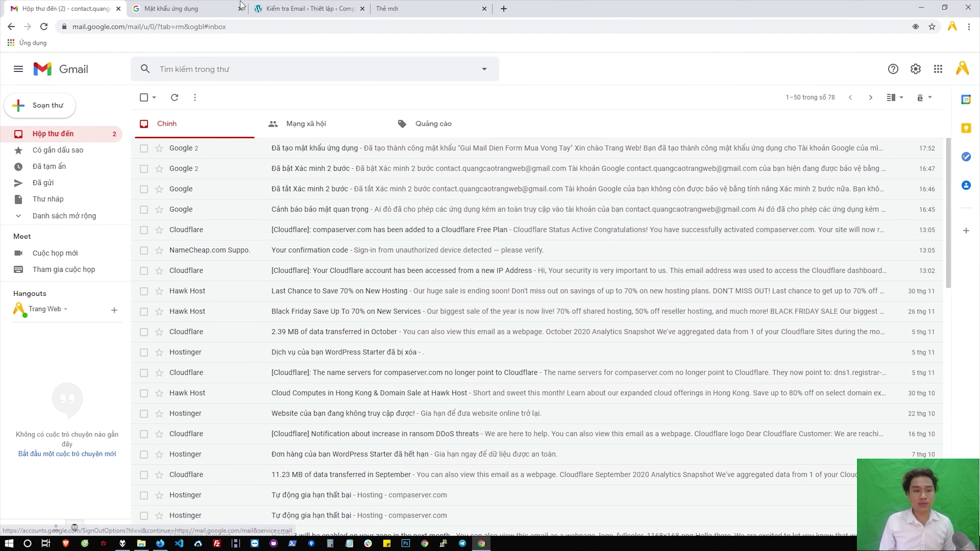
Send the HTML test email to the shop's Gmail address and confirm the success notice.
click(316, 5)
click(298, 289)
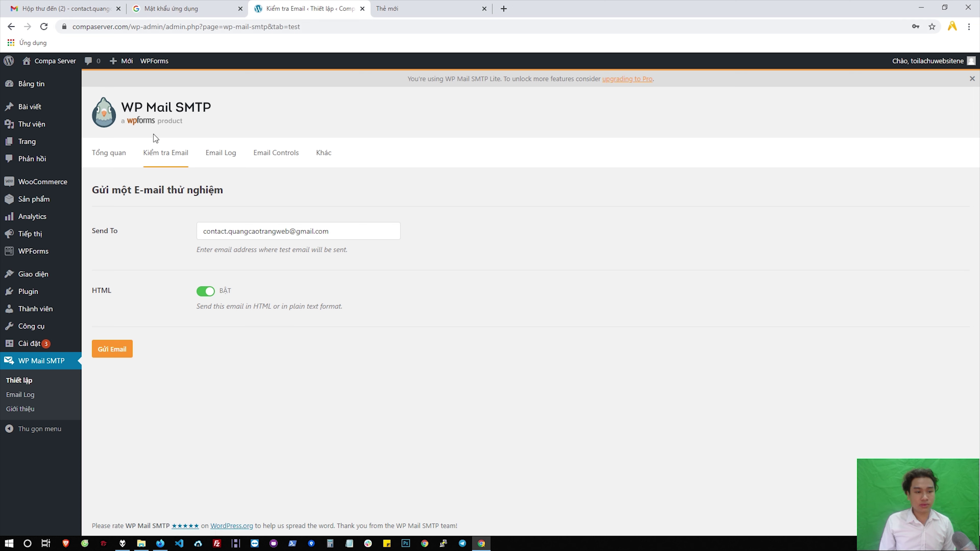
click(112, 349)
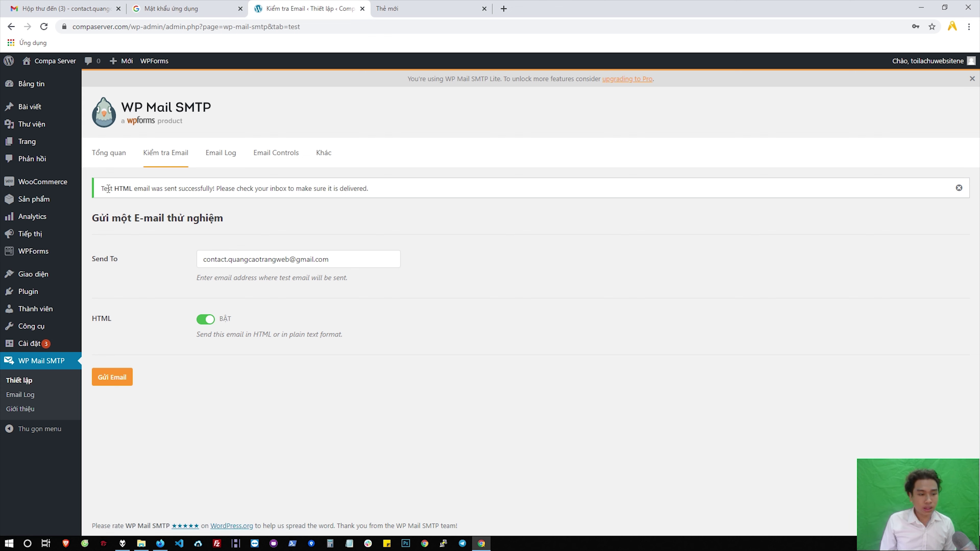
drag(109, 190, 145, 189)
click(249, 188)
click(222, 189)
drag(222, 189, 372, 190)
click(322, 191)
click(44, 5)
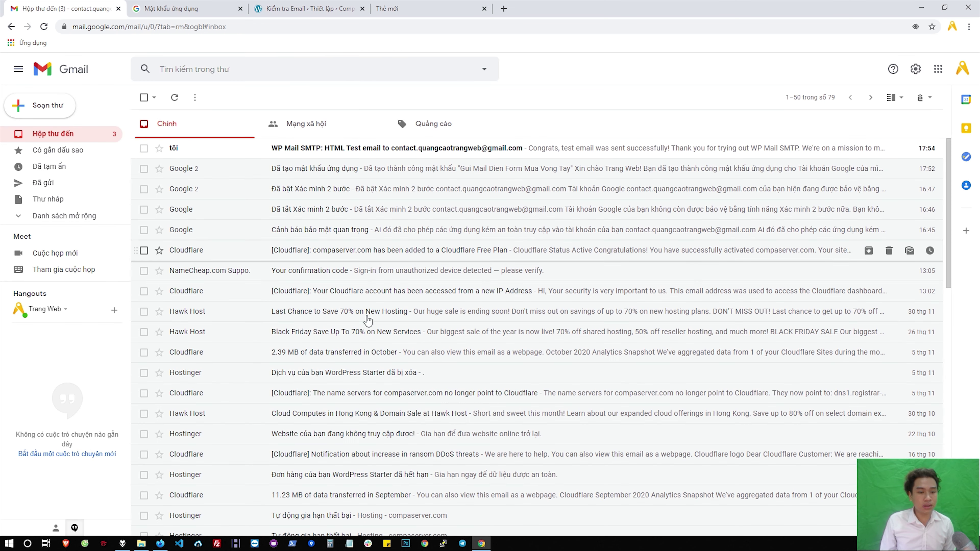
Read the 'WP Mail SMTP: HTML Test email' from Admin Web Ban Hang, then return to WordPress.
click(402, 150)
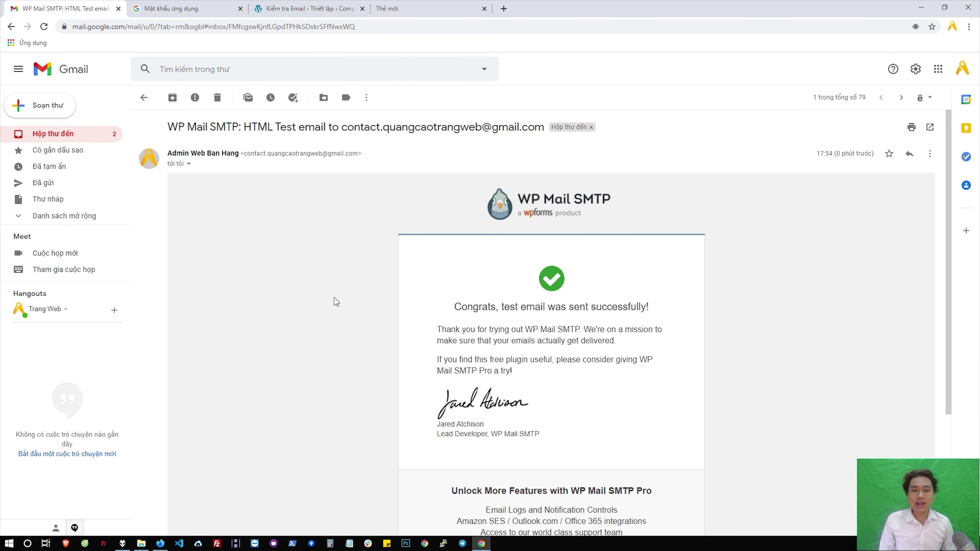
scroll(335, 299, down, 2)
scroll(339, 301, down, 1)
scroll(355, 303, up, 3)
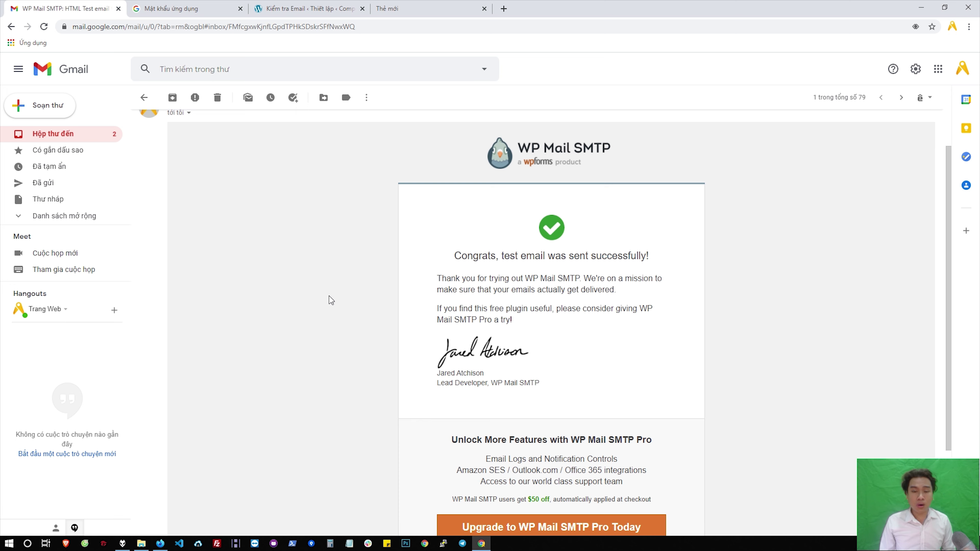
scroll(329, 296, up, 2)
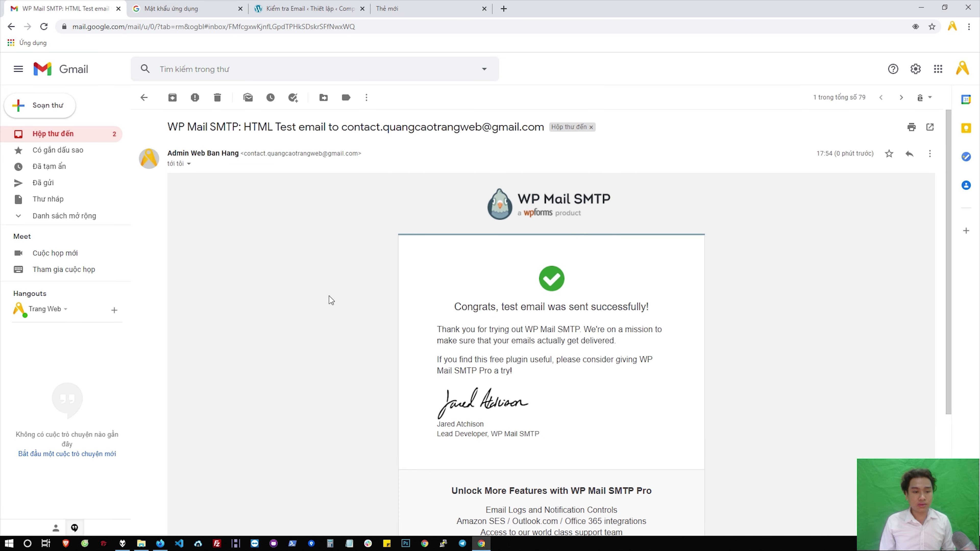
click(144, 101)
click(321, 145)
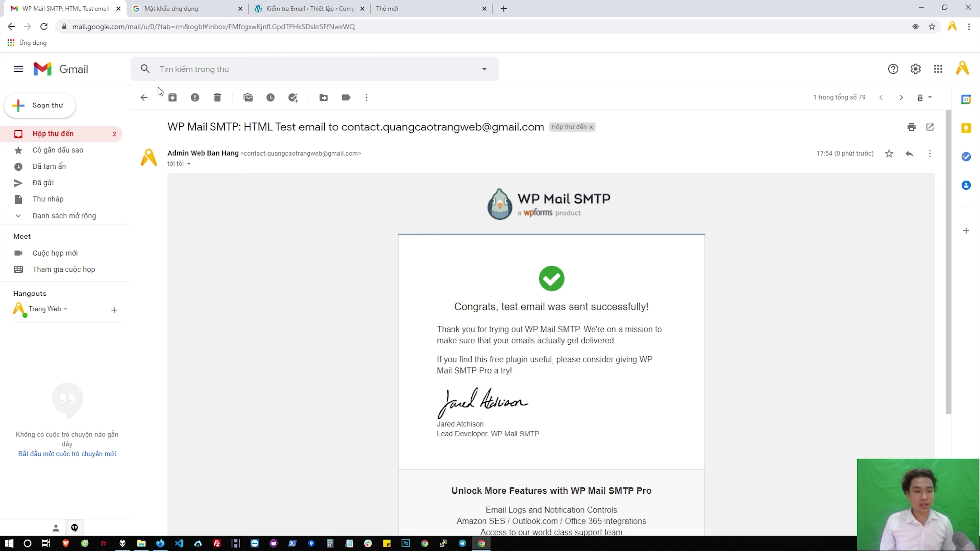
click(140, 98)
click(309, 9)
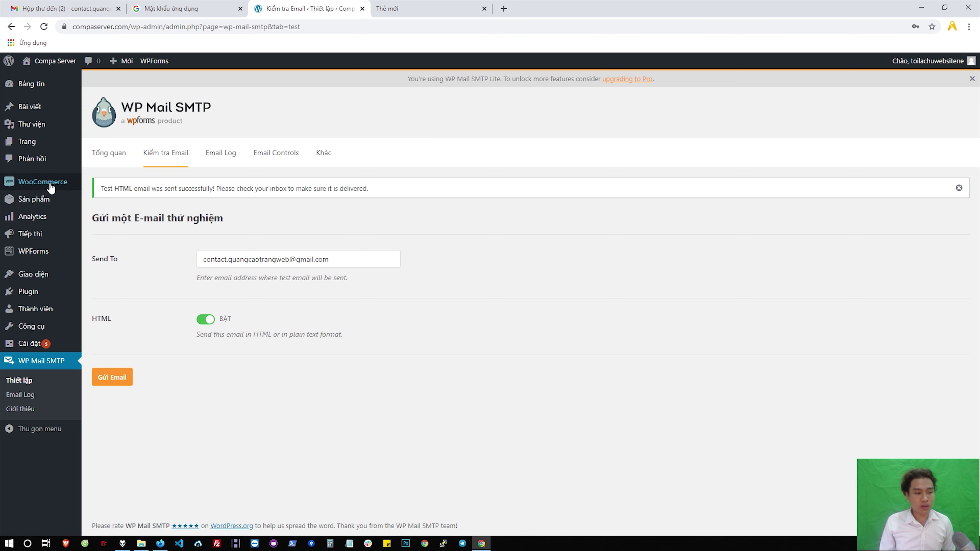
Open WooCommerce's Email settings and screen-capture the list of email notifications.
mouse_move(42, 187)
ctrl+click(99, 257)
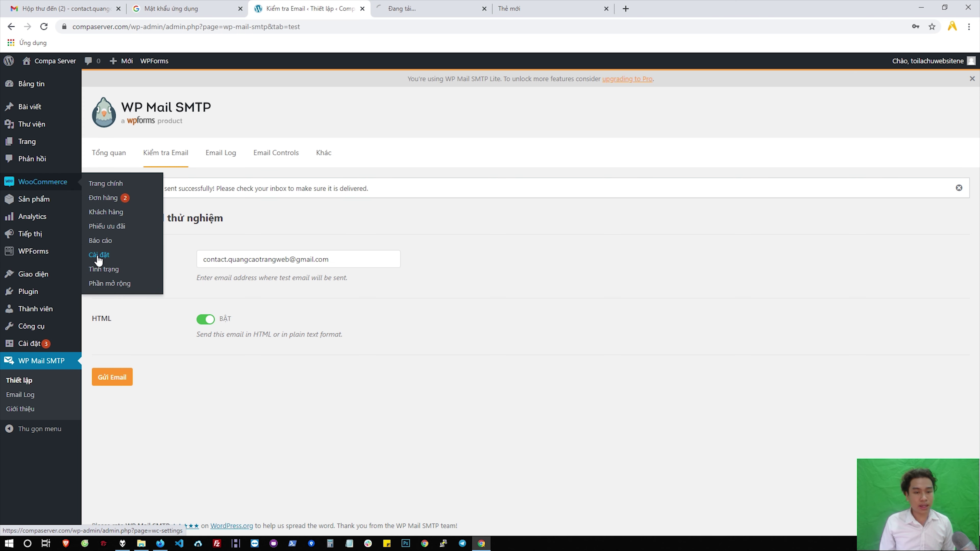
click(418, 10)
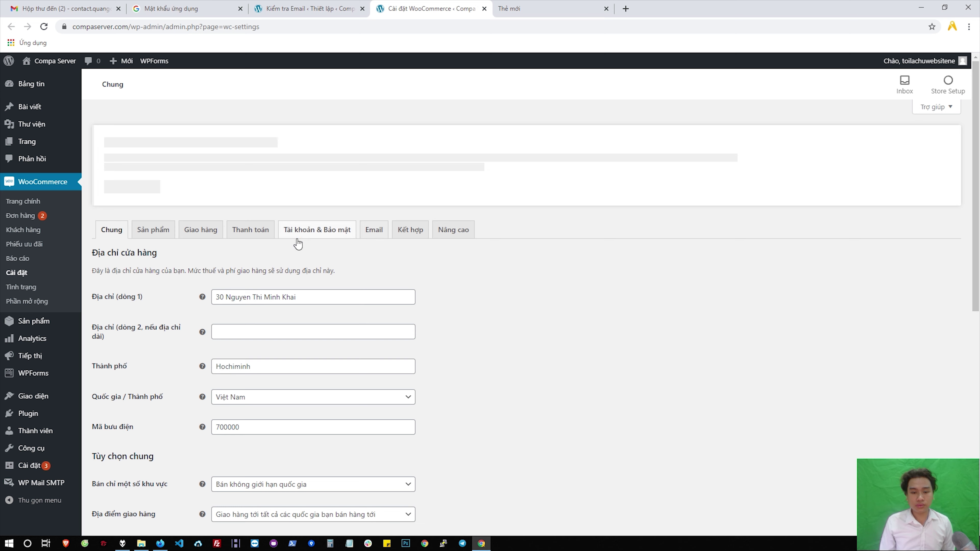
click(373, 231)
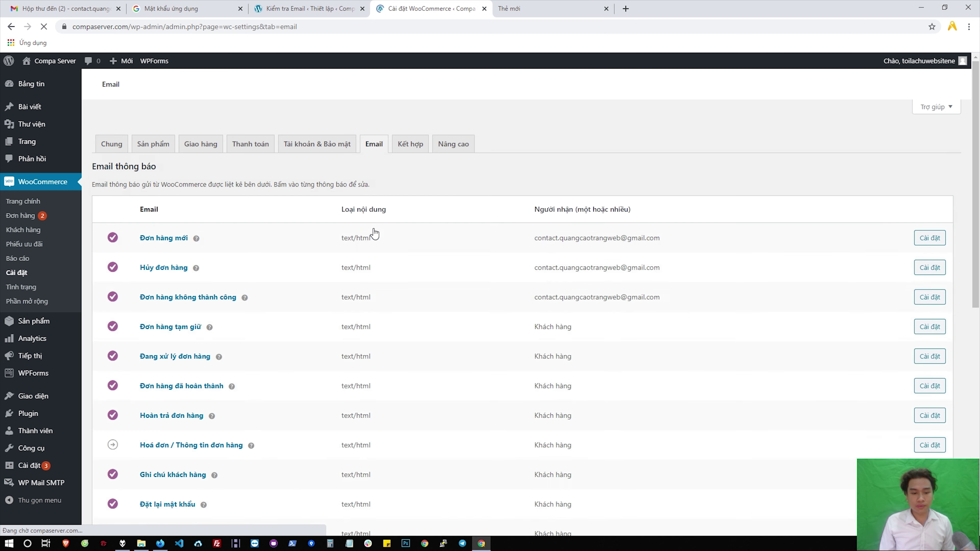
scroll(401, 238, down, 3)
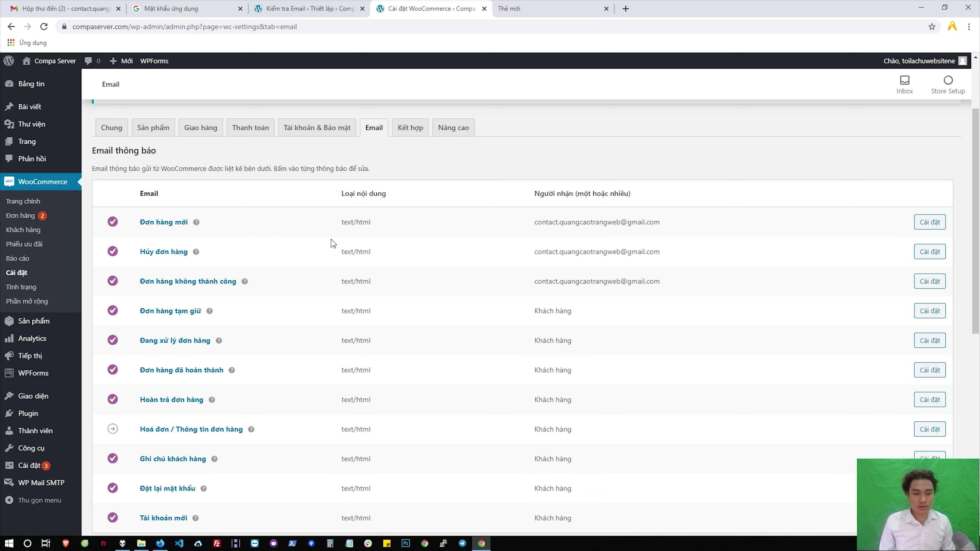
key(Print)
drag(102, 177, 964, 303)
key(ctrl+c)
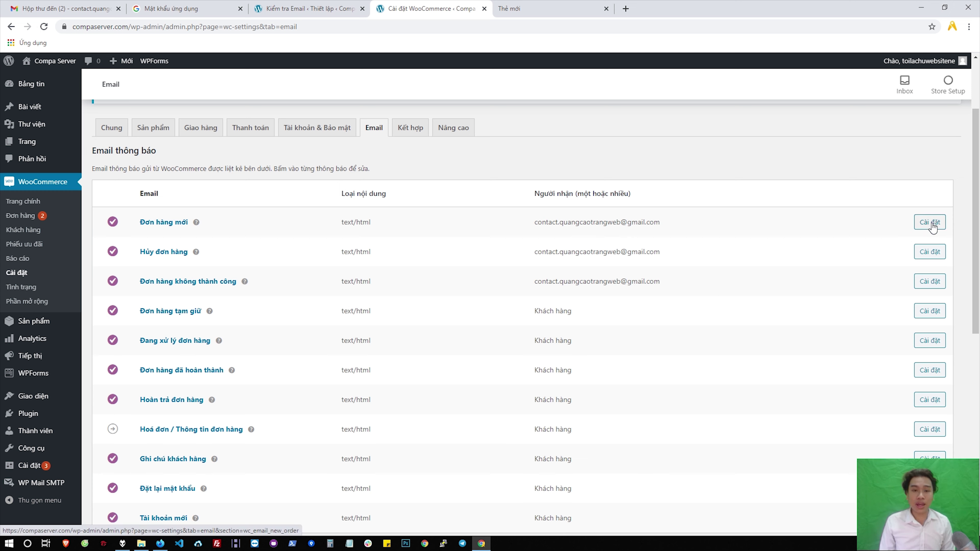
Save the Đơn hàng mới email settings, keeping the shop's Gmail address as recipient.
click(929, 222)
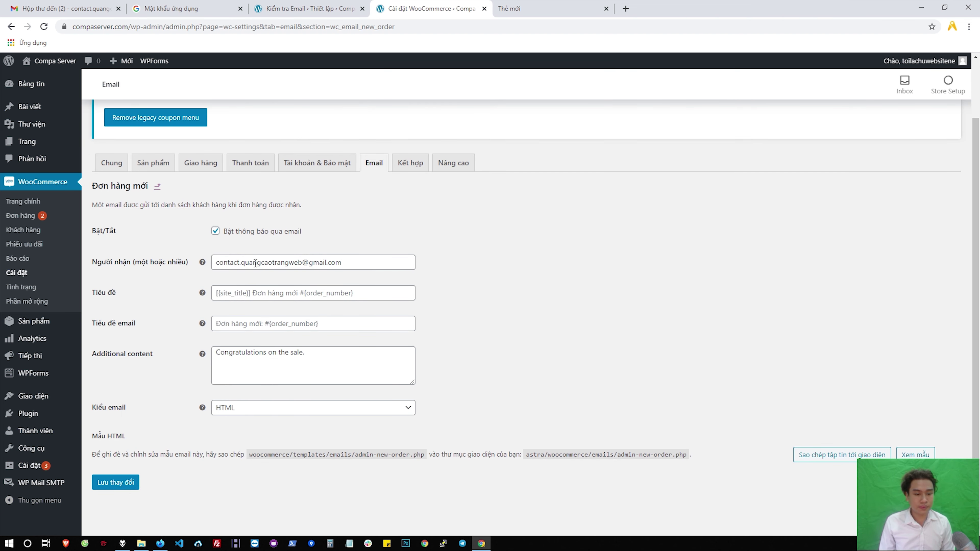
triple_click(304, 262)
click(260, 367)
click(125, 482)
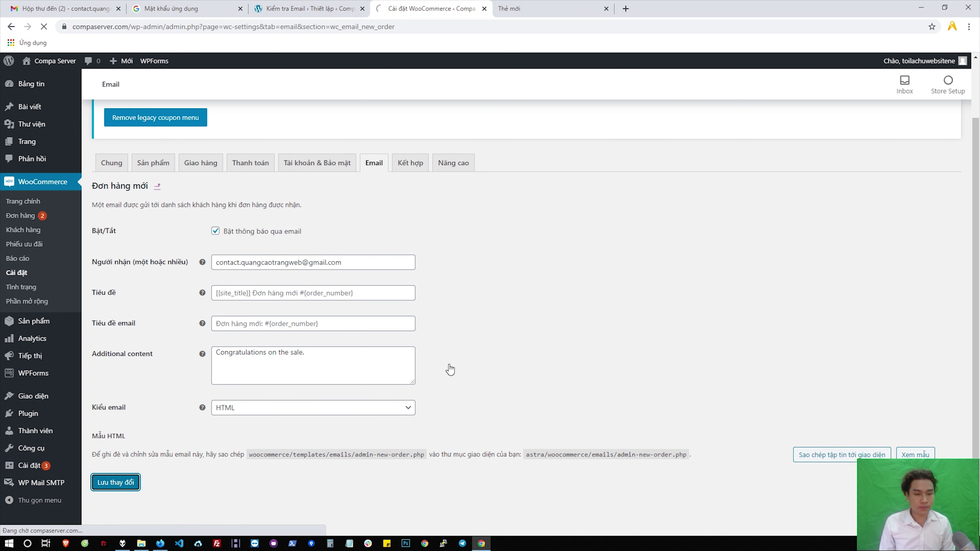
middle_click(534, 8)
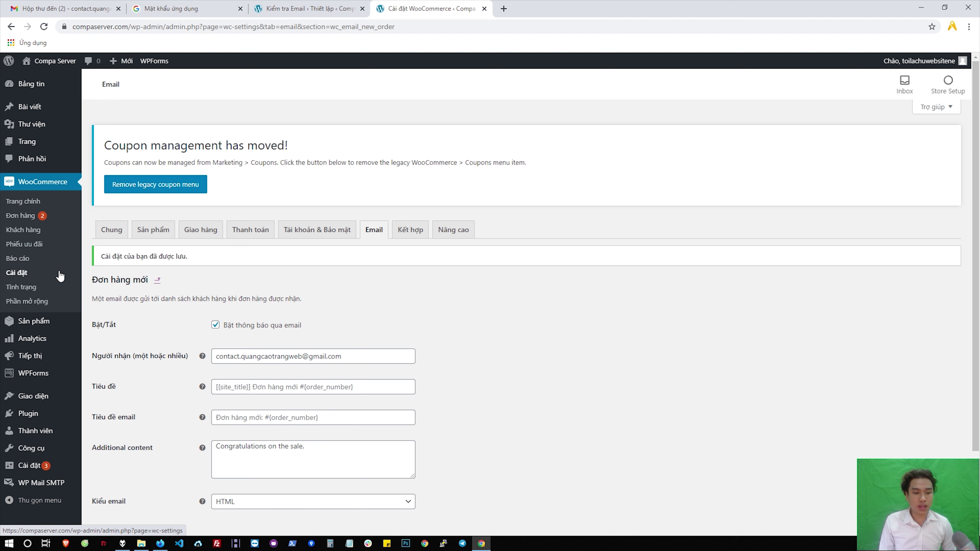
click(35, 324)
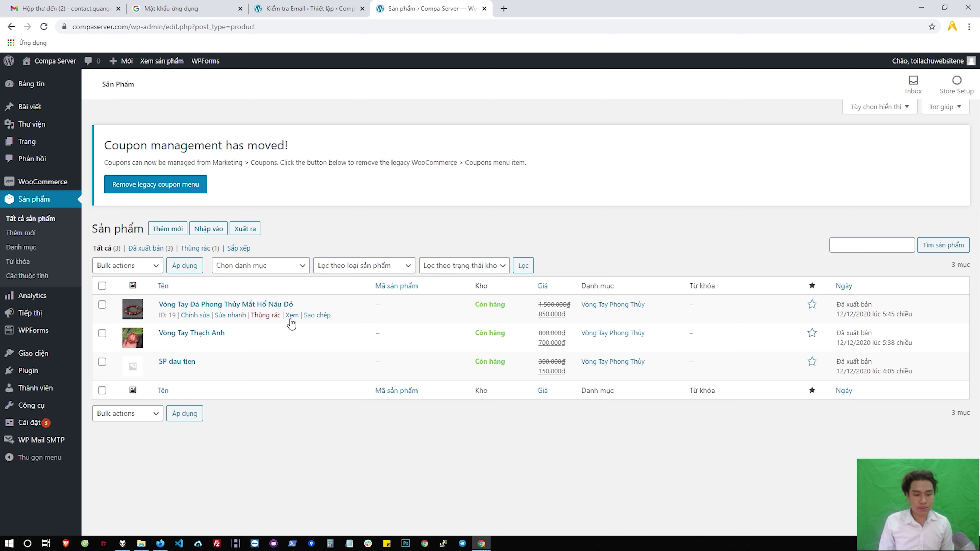
Open the Mắt Hổ bracelet product page in a new tab.
right_click(292, 315)
click(332, 325)
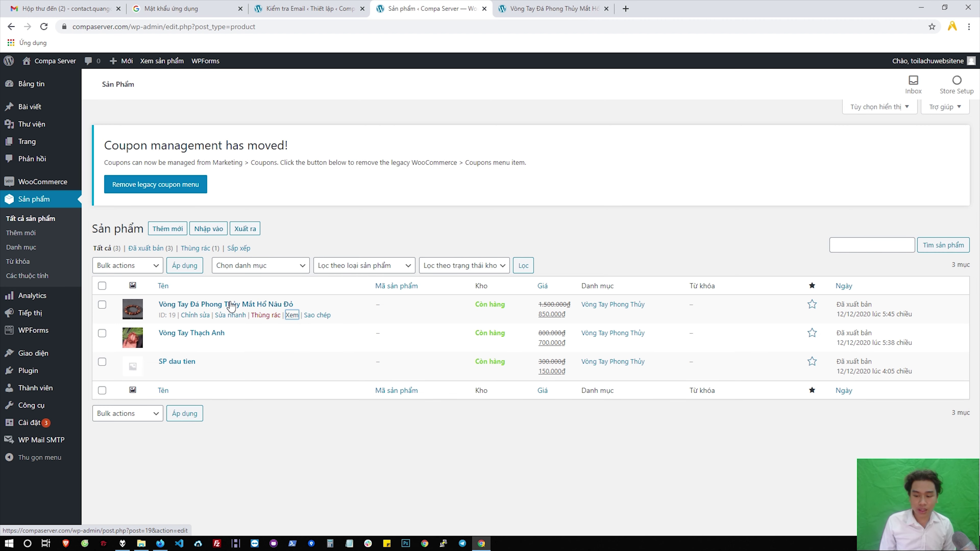
key(ctrl+Tab)
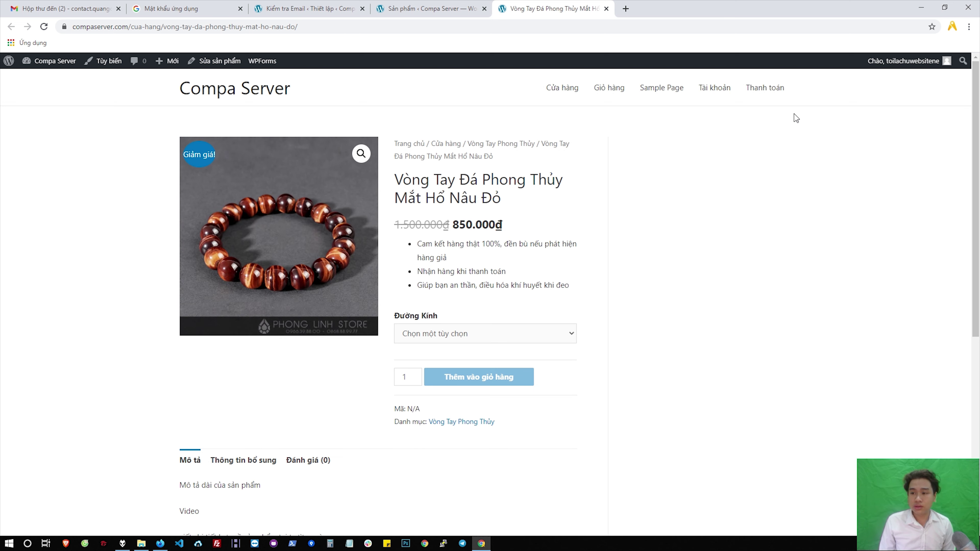
Open an incognito window and copy the bracelet product page's web address.
click(968, 27)
click(862, 67)
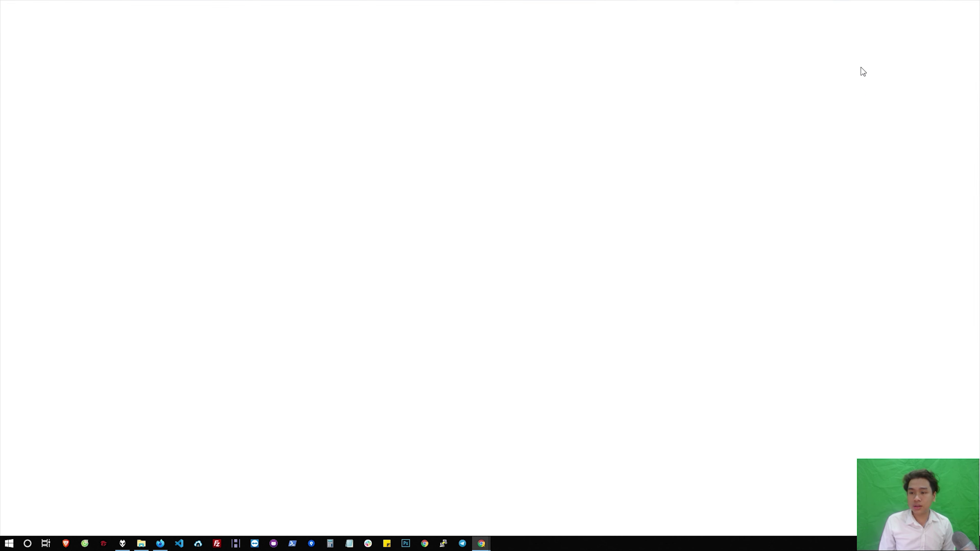
click(921, 7)
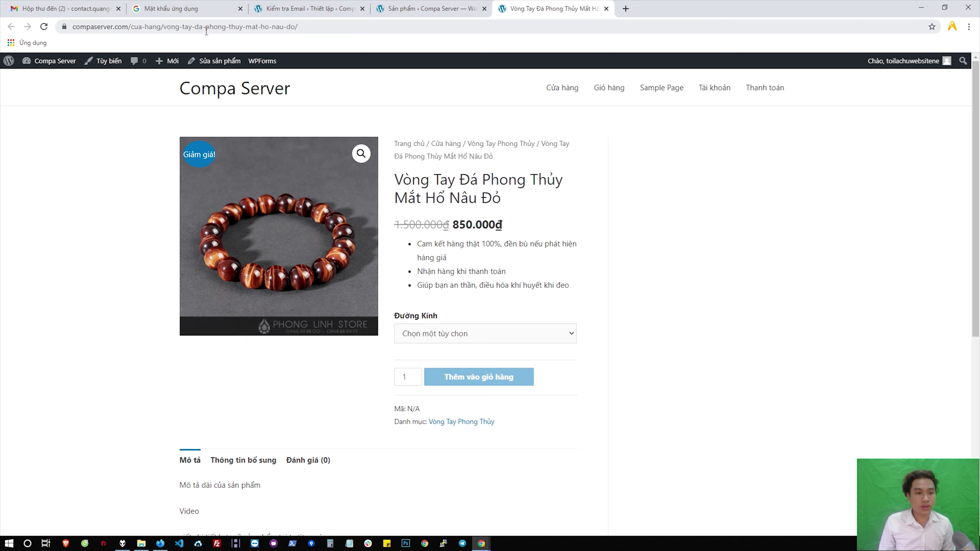
right_click(161, 29)
click(189, 85)
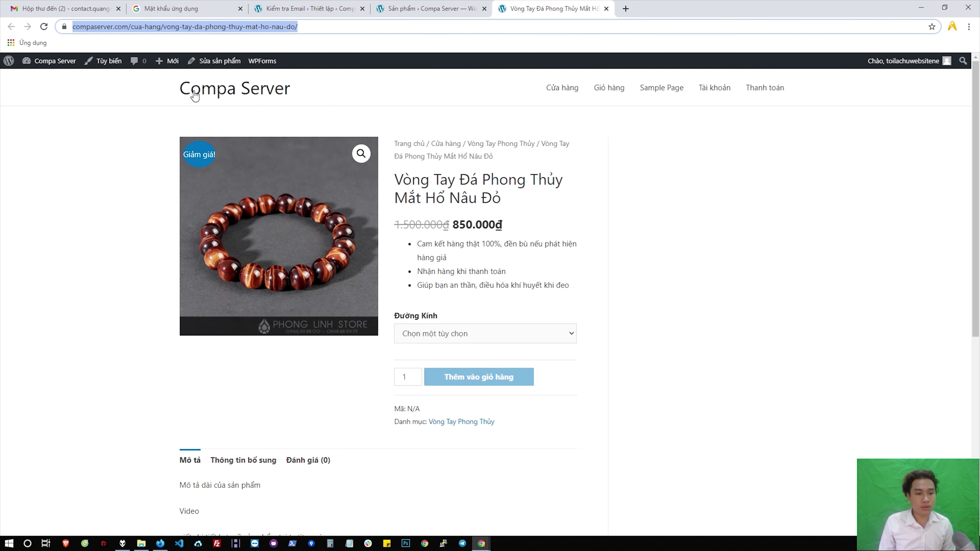
mouse_move(481, 543)
click(538, 498)
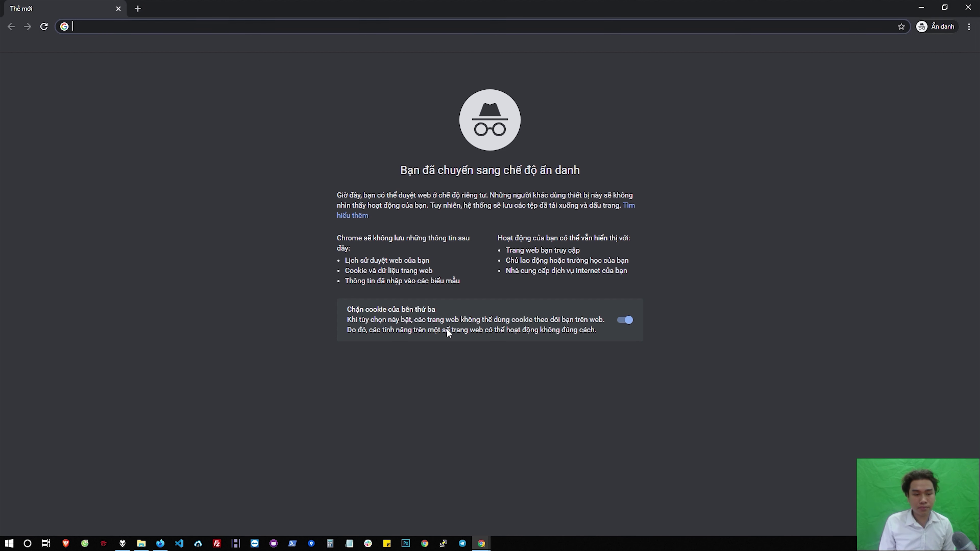
Load the Mắt Hổ bracelet page in incognito, choose 15 cm diameter, and add it to the cart.
right_click(201, 29)
click(291, 109)
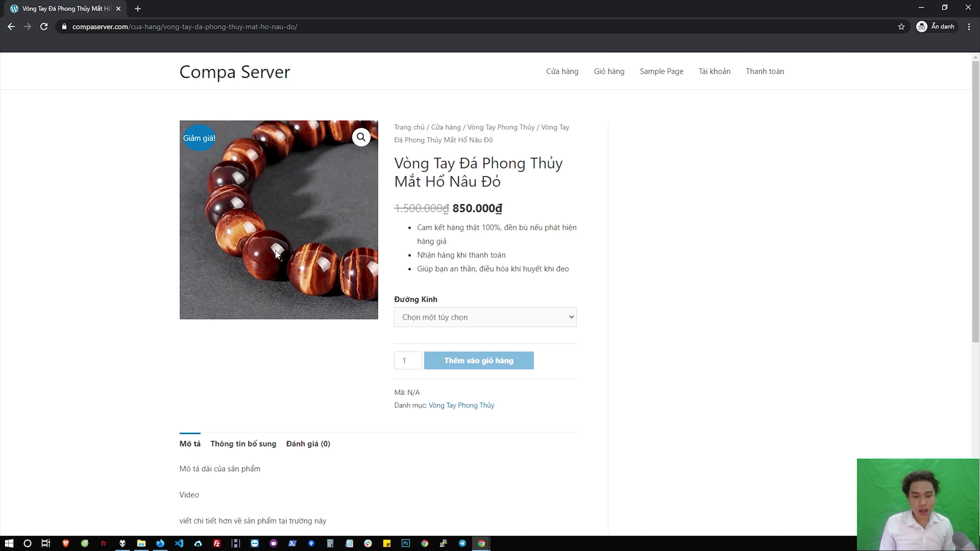
scroll(439, 232, down, 2)
click(440, 216)
click(420, 253)
scroll(382, 209, up, 1)
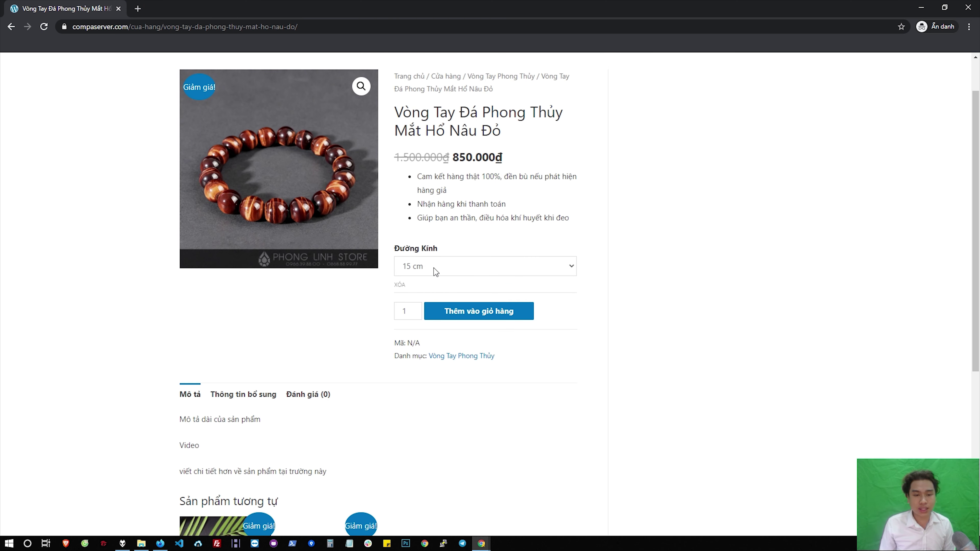
scroll(125, 268, up, 1)
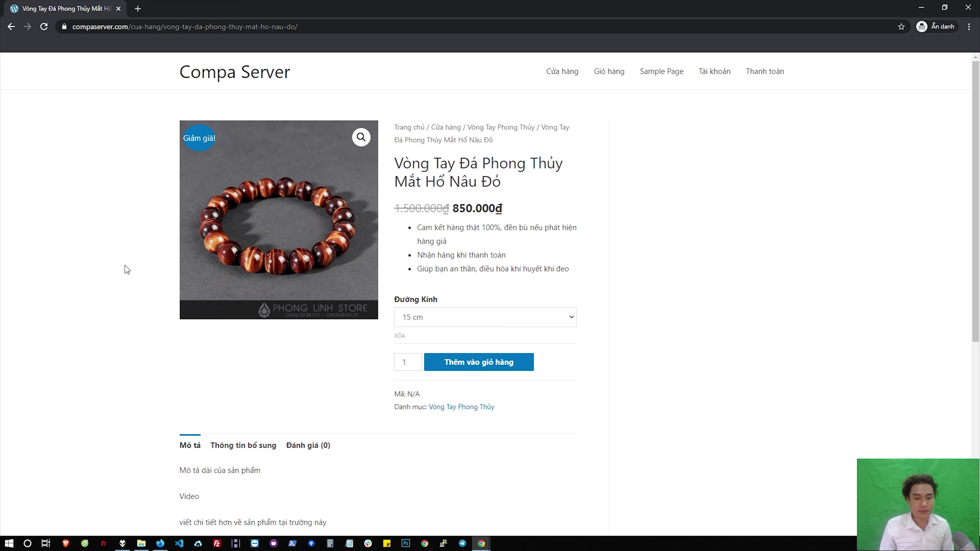
click(477, 363)
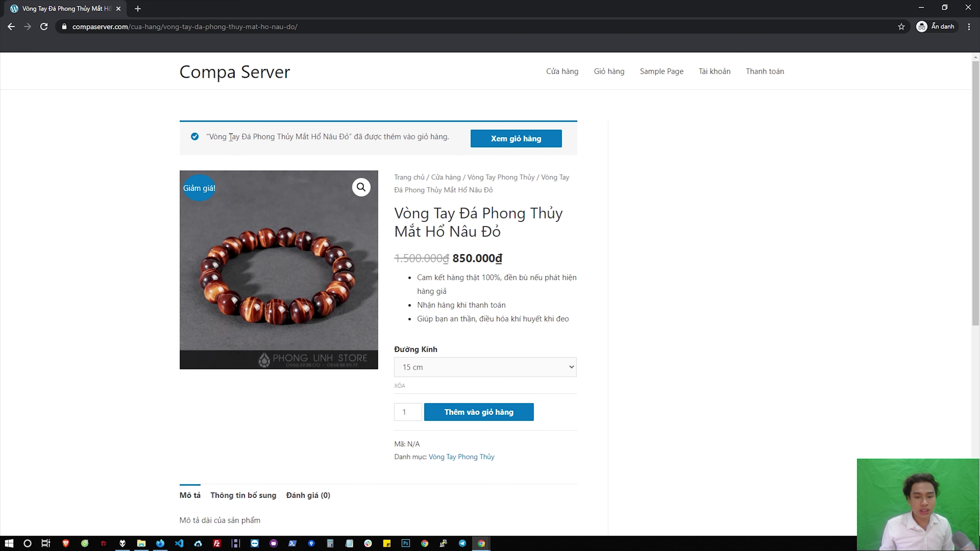
drag(217, 138, 444, 138)
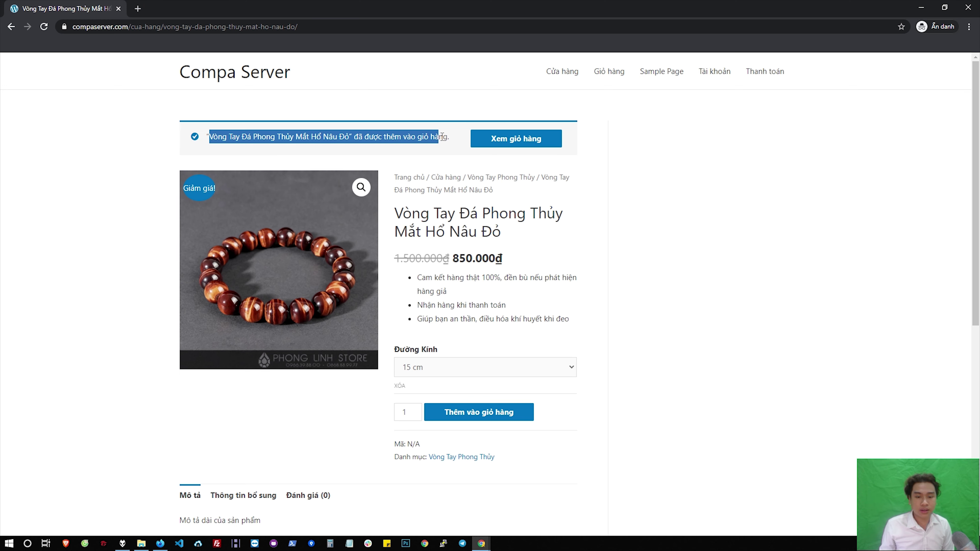
click(414, 137)
Apply coupon 20thang10facebook in the cart, bringing the total to 722.500đ, and go to checkout.
click(515, 138)
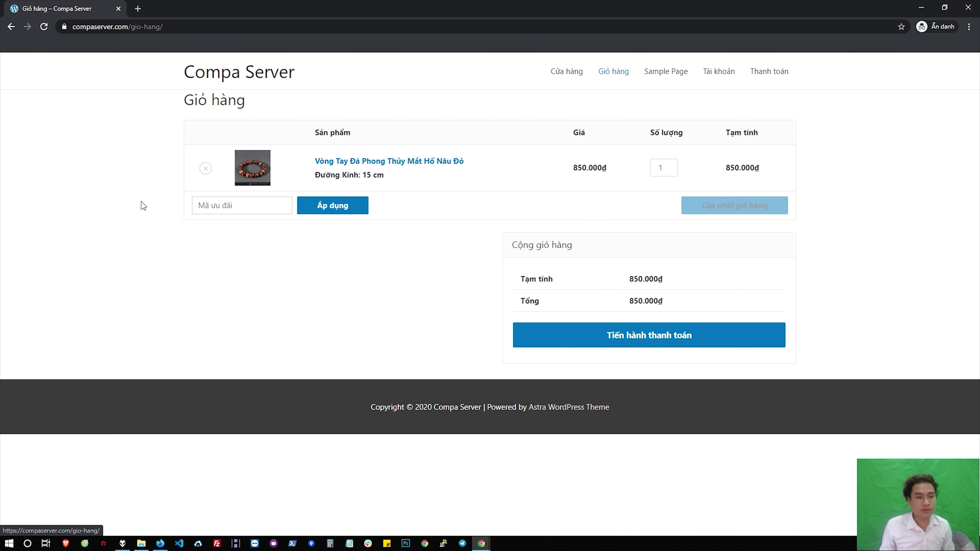
click(236, 207)
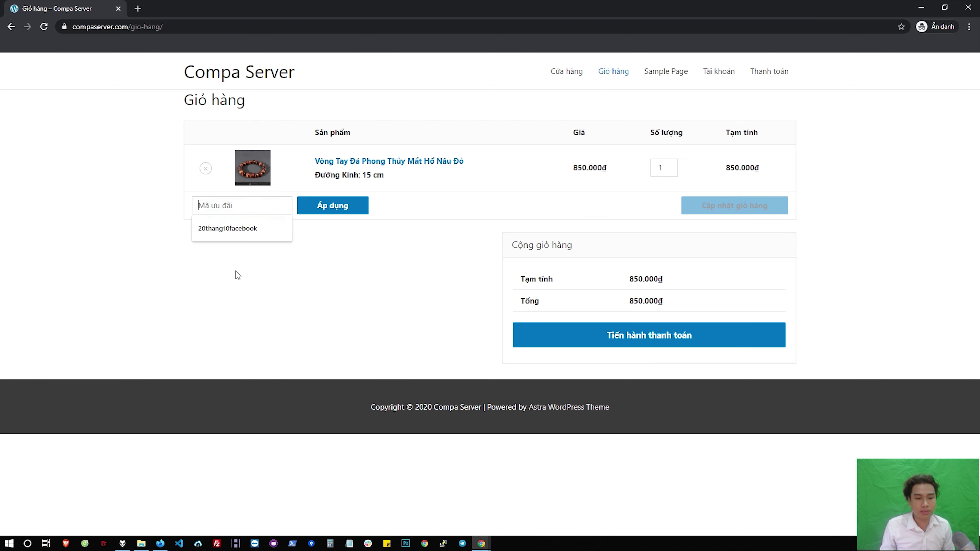
click(100, 247)
click(250, 205)
click(234, 230)
click(332, 205)
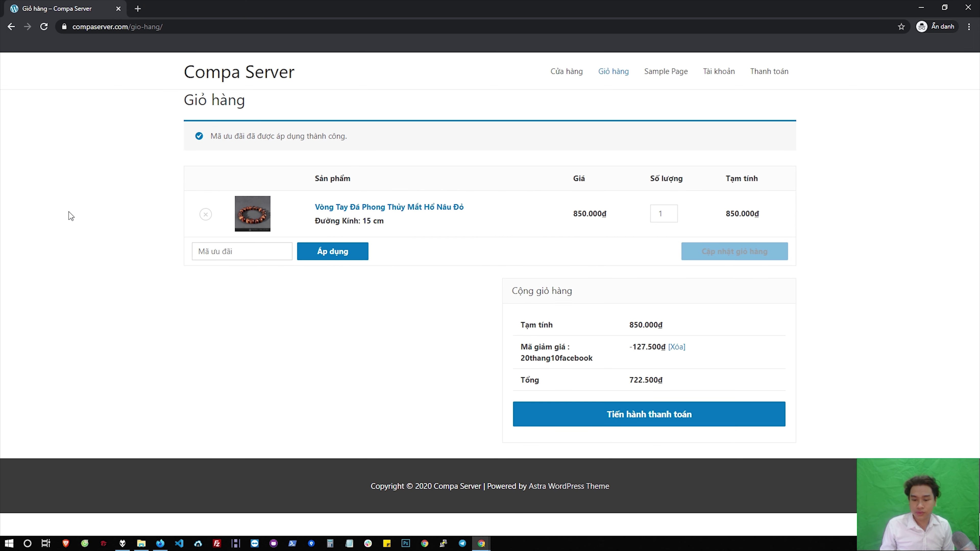
click(648, 421)
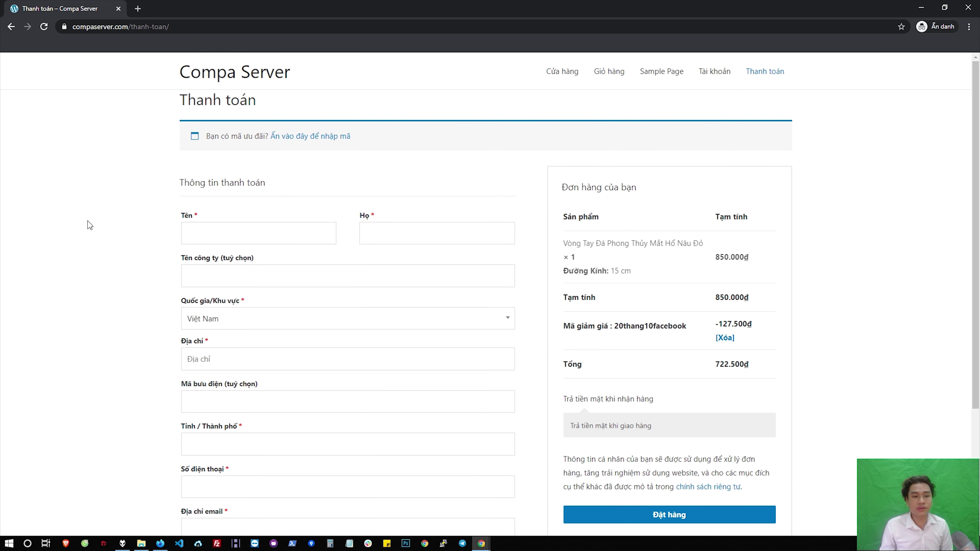
Review the cash-on-delivery note and enter the customer's first and last name.
scroll(87, 220, down, 3)
scroll(87, 220, up, 1)
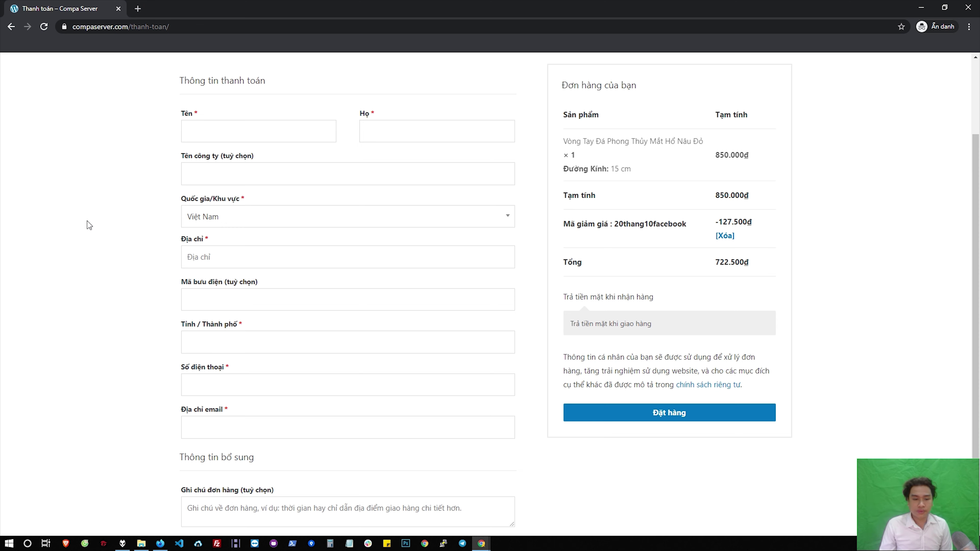
drag(581, 327, 651, 326)
click(661, 328)
drag(572, 325, 664, 324)
click(616, 322)
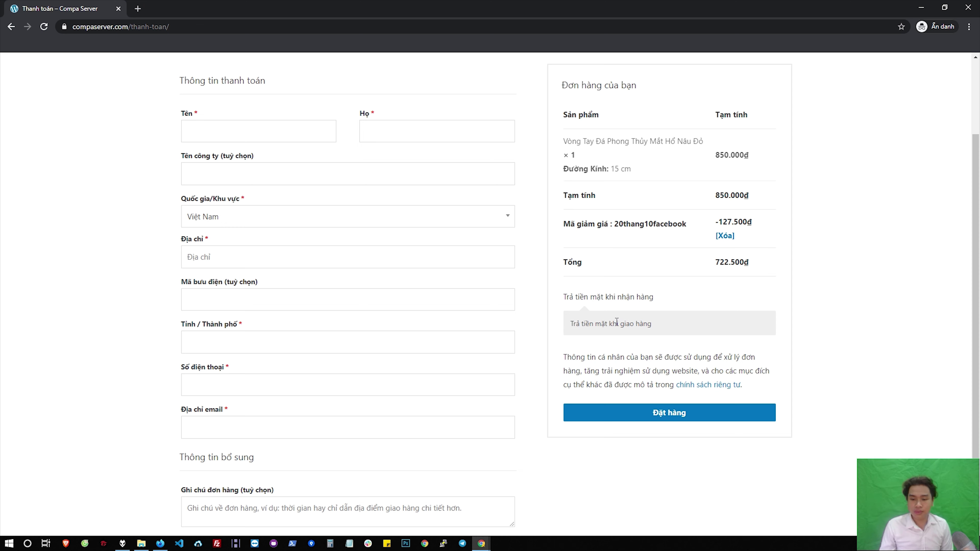
drag(574, 325, 652, 324)
click(625, 324)
scroll(49, 224, up, 3)
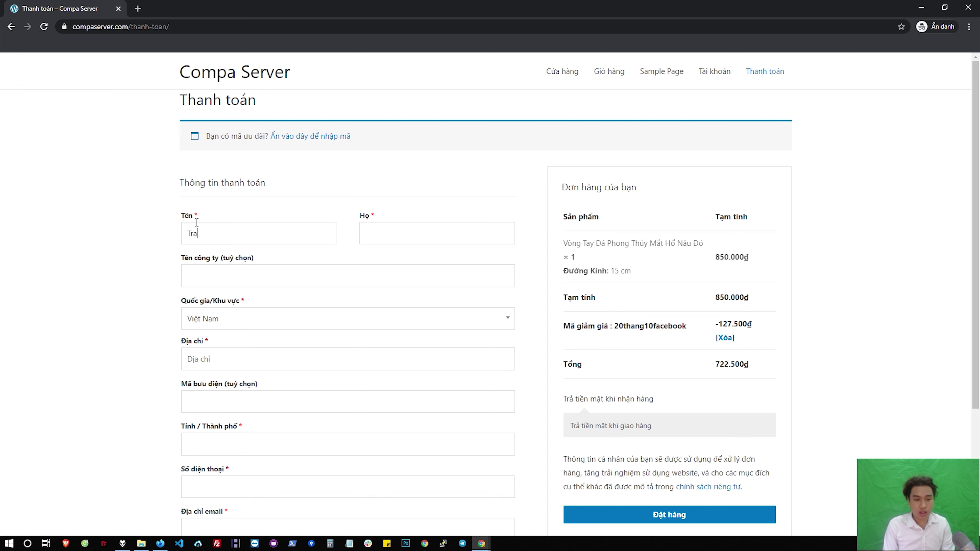
key(Tab)
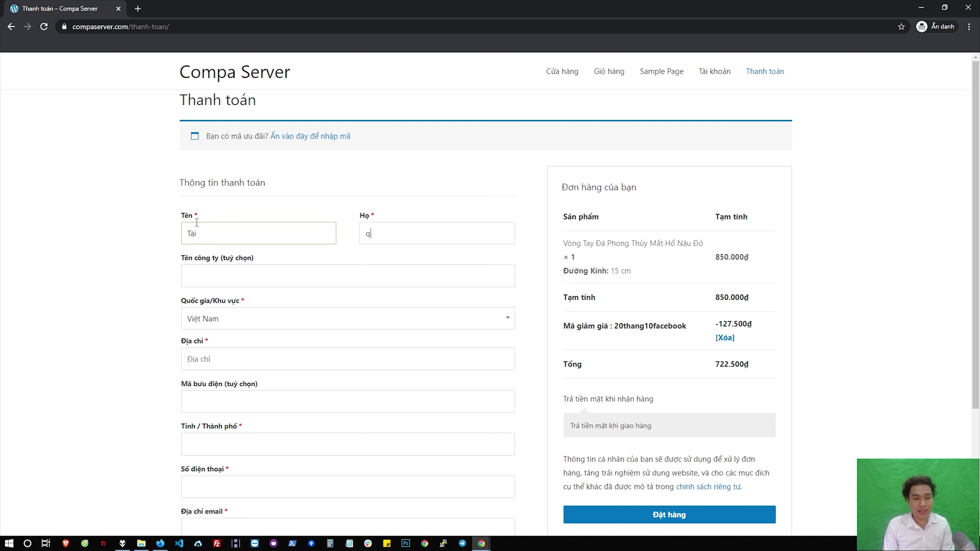
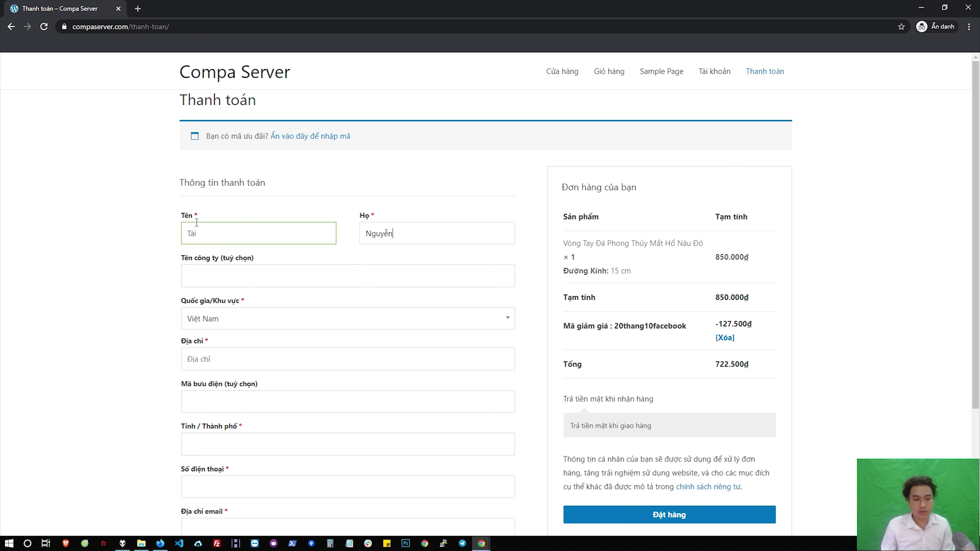
Keep Việt Nam as country, autofill the address and city, and enter the customer's phone and e-mail.
scroll(153, 242, down, 1)
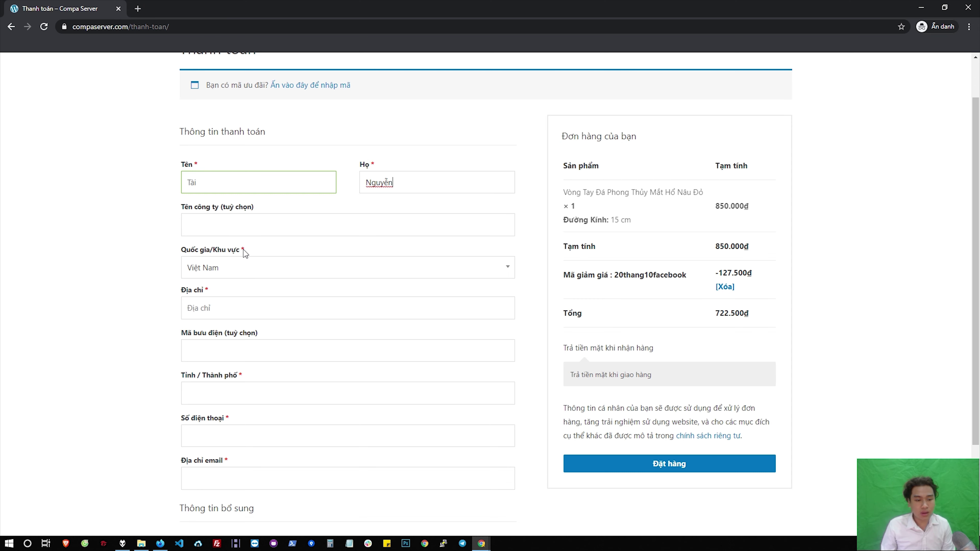
click(249, 270)
click(115, 289)
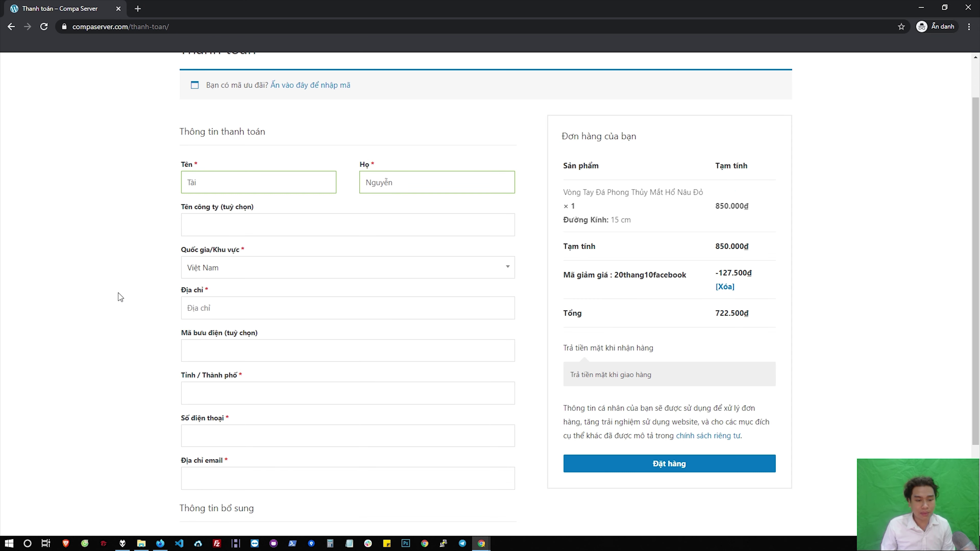
scroll(115, 289, down, 2)
click(225, 212)
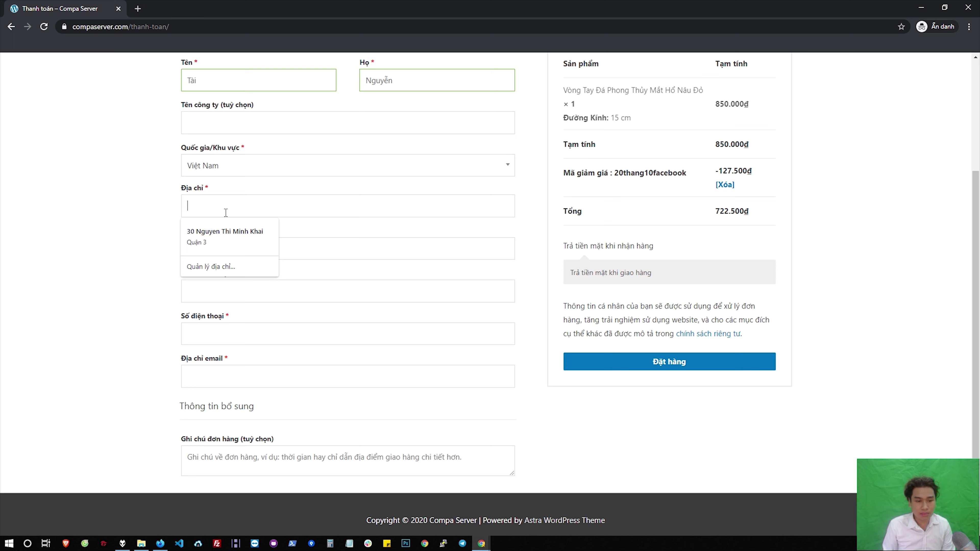
click(221, 231)
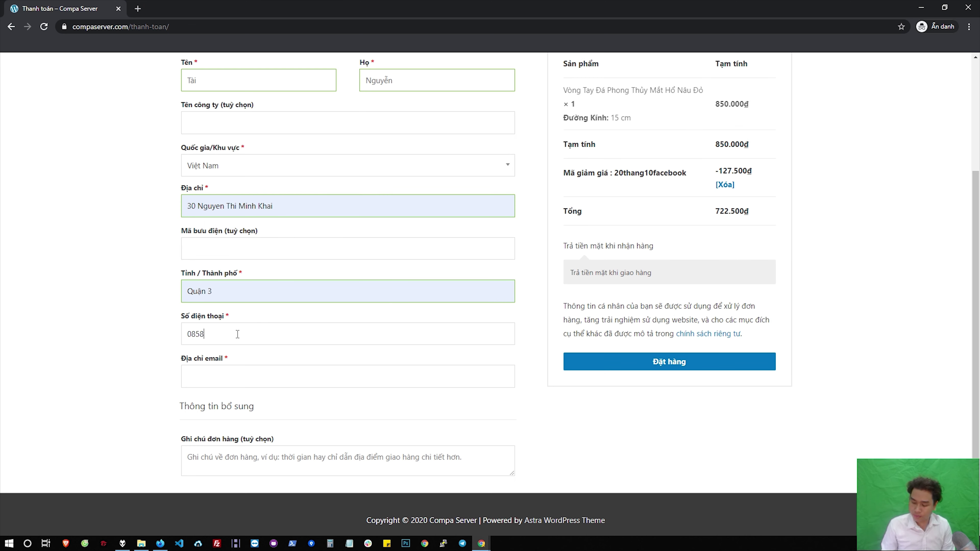
click(151, 362)
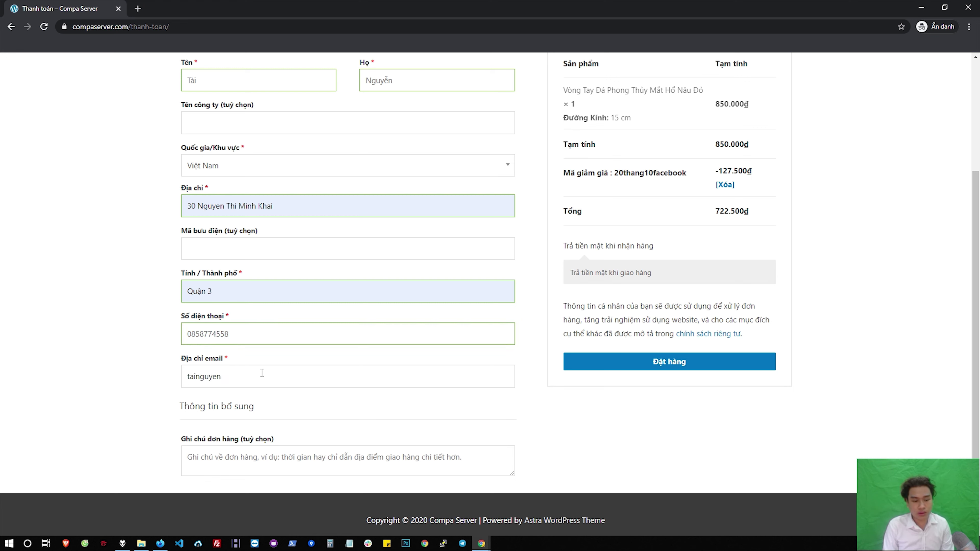
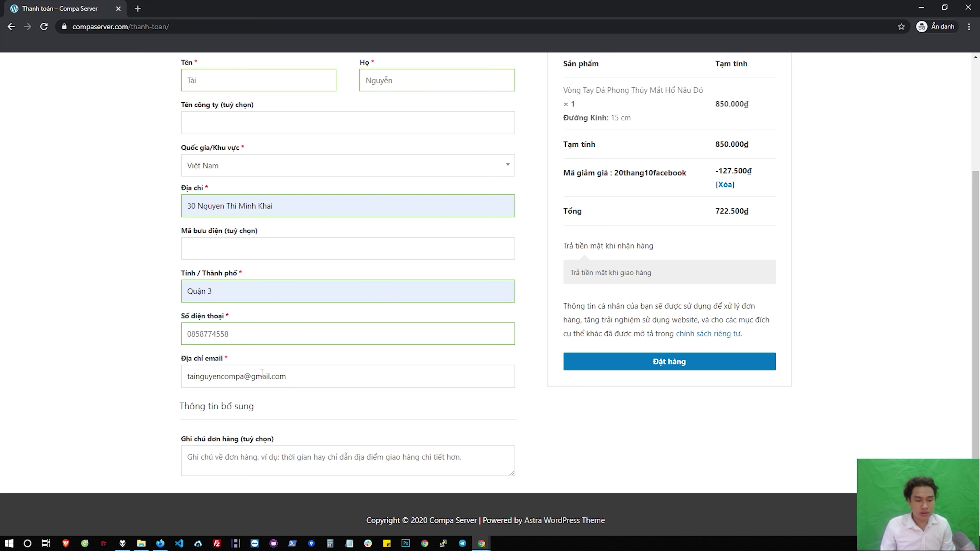
Write an order note asking delivery before 5h chiều on 13/12/2020.
scroll(186, 434, down, 1)
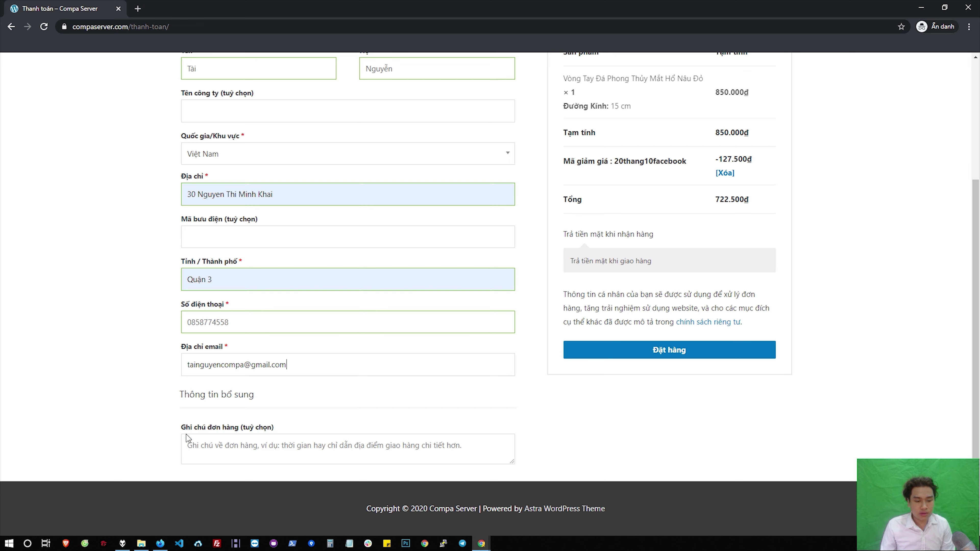
click(241, 446)
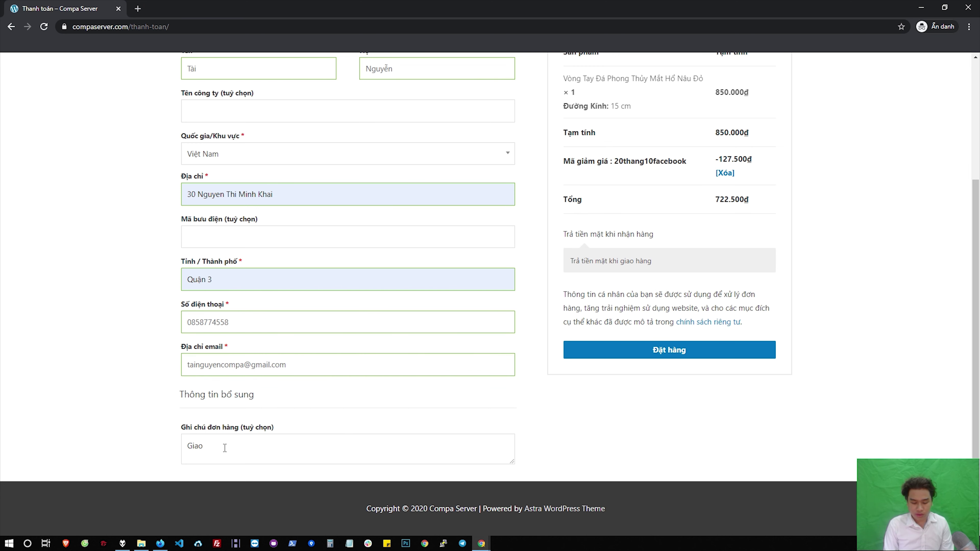
scroll(247, 313, up, 5)
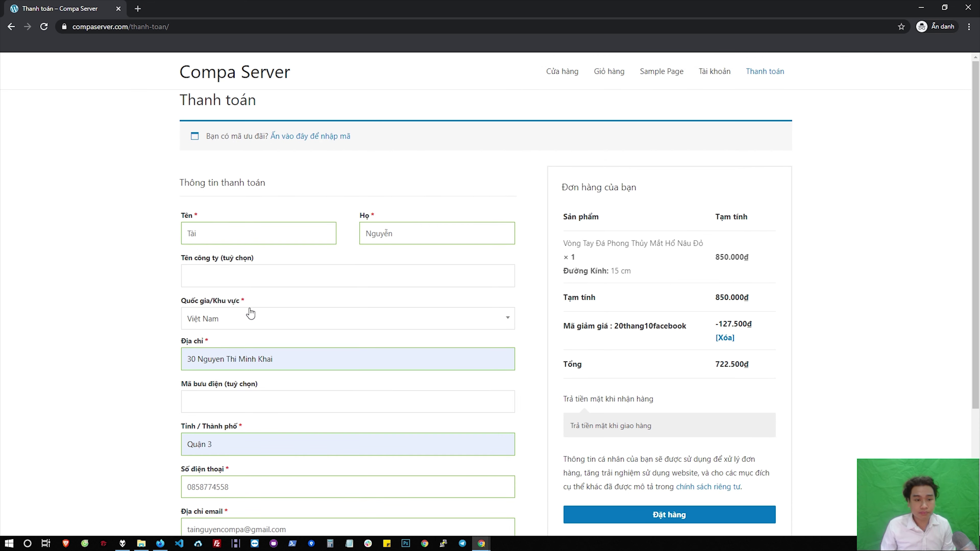
scroll(250, 313, down, 4)
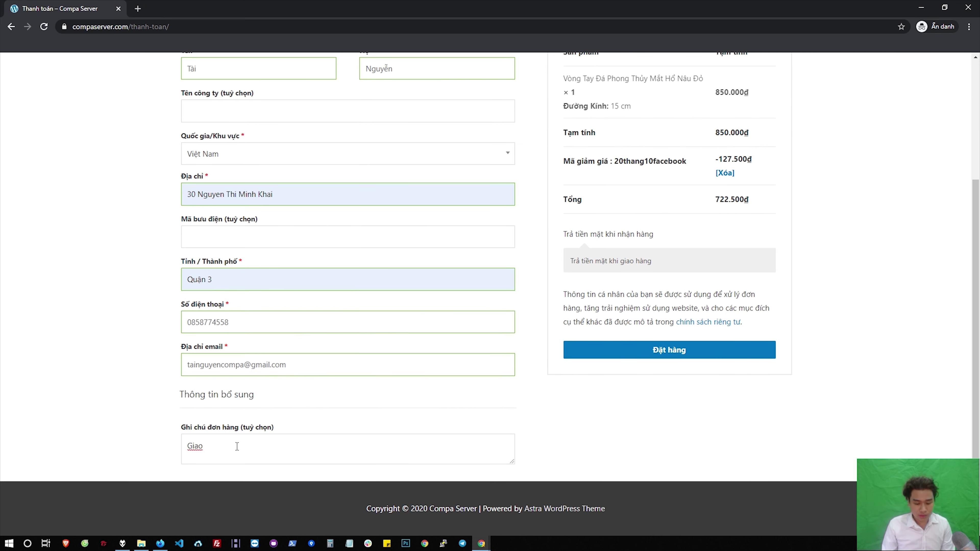
text(đơn hàng này cho tôi vào trướ)
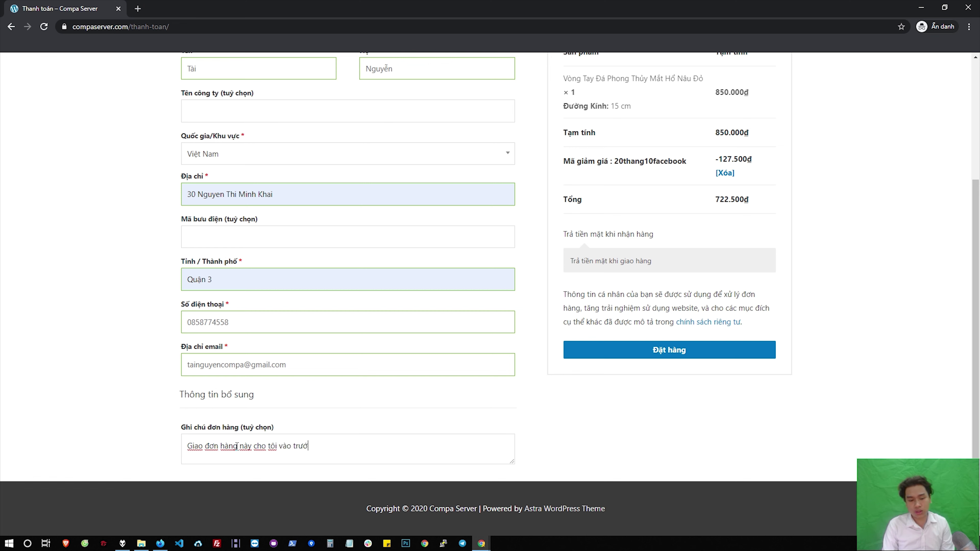
text(5h )
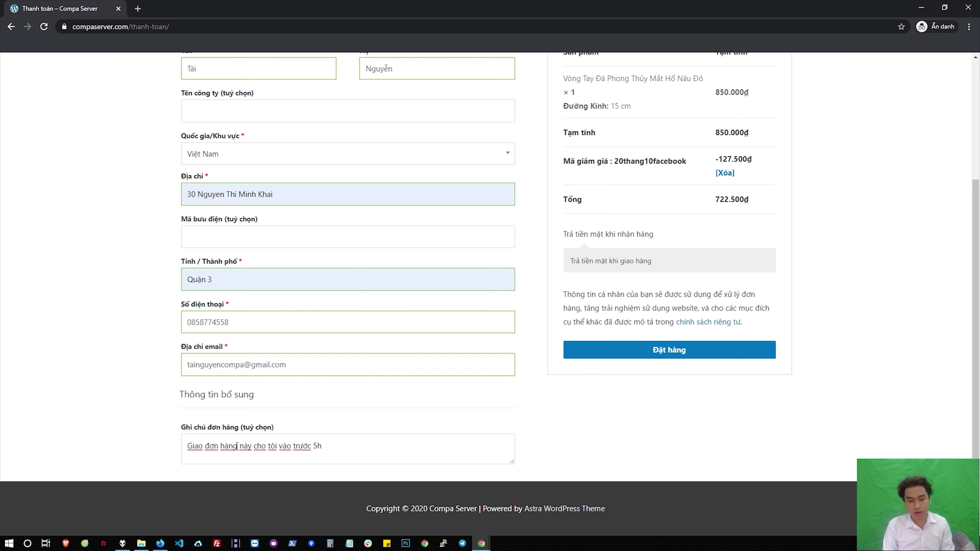
text(chiều mai ngày )
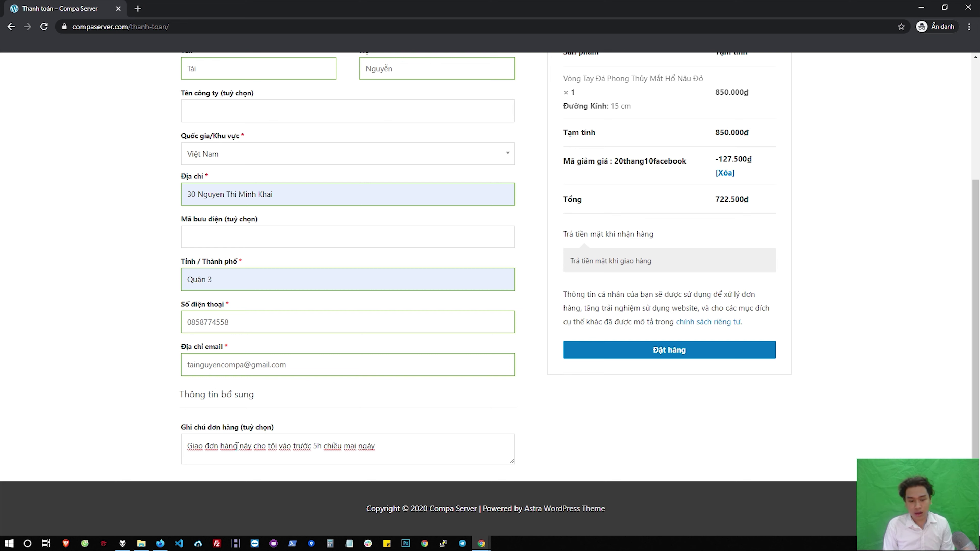
text(13/12/2020)
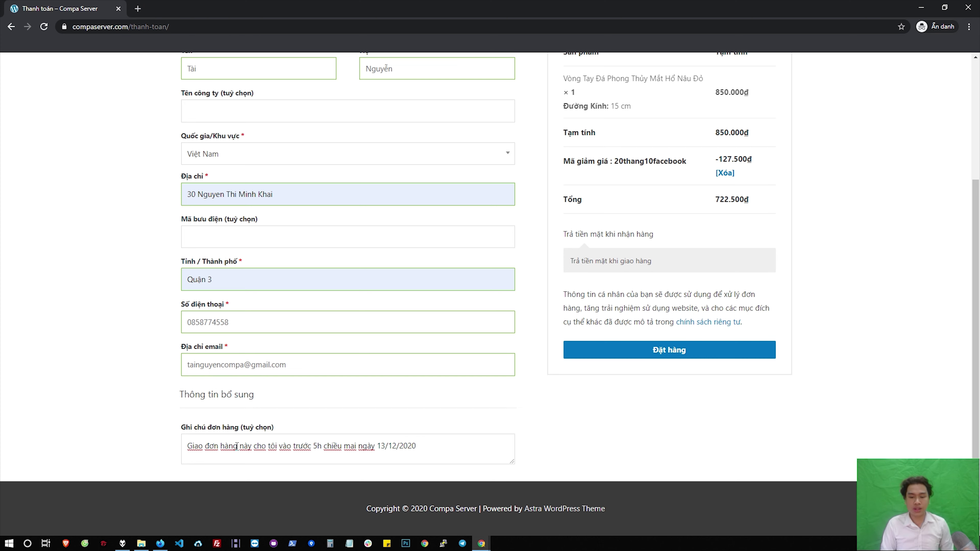
drag(238, 446, 386, 446)
click(386, 446)
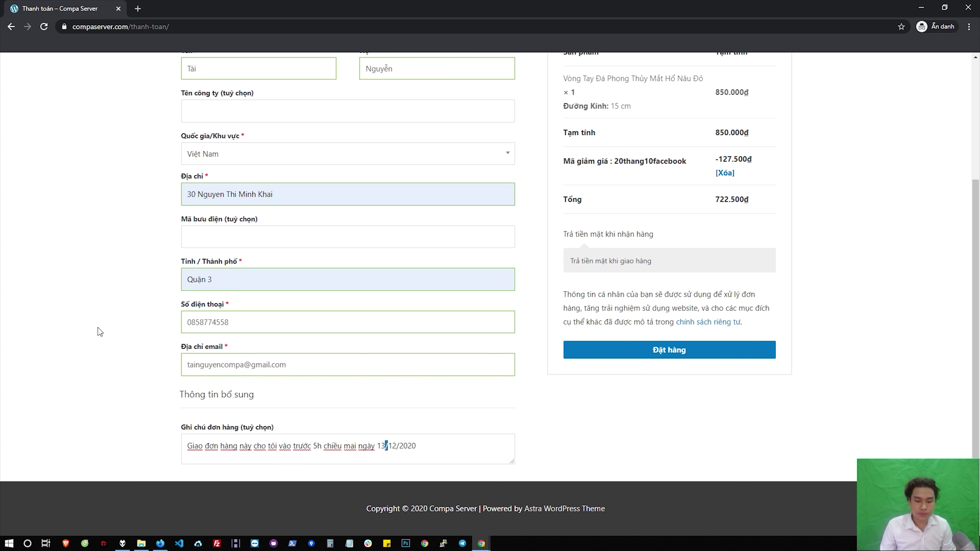
scroll(831, 310, up, 3)
scroll(710, 374, down, 2)
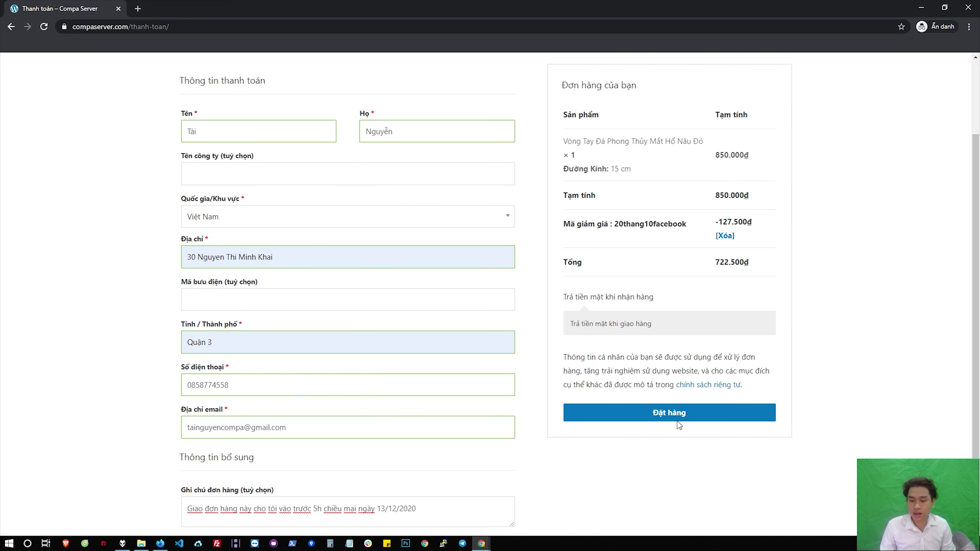
Place the order, then review the thank-you message, order summary row and order details table.
click(669, 417)
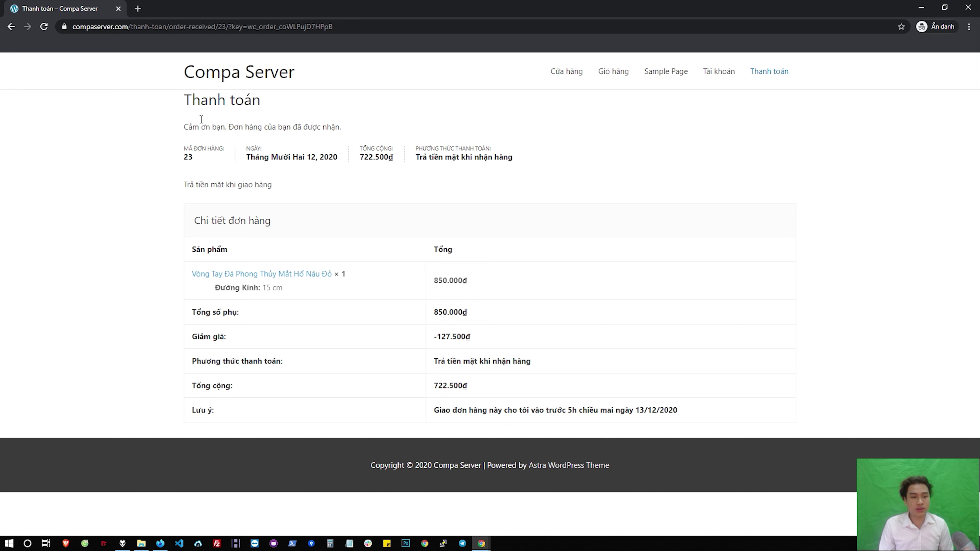
drag(186, 127, 352, 131)
click(296, 129)
drag(185, 156, 529, 170)
click(501, 169)
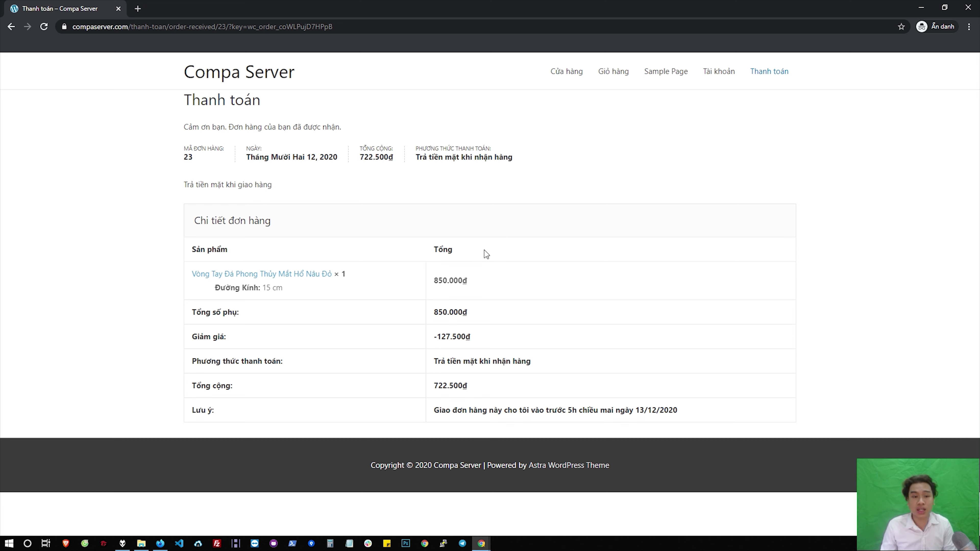
drag(192, 223, 780, 407)
click(588, 349)
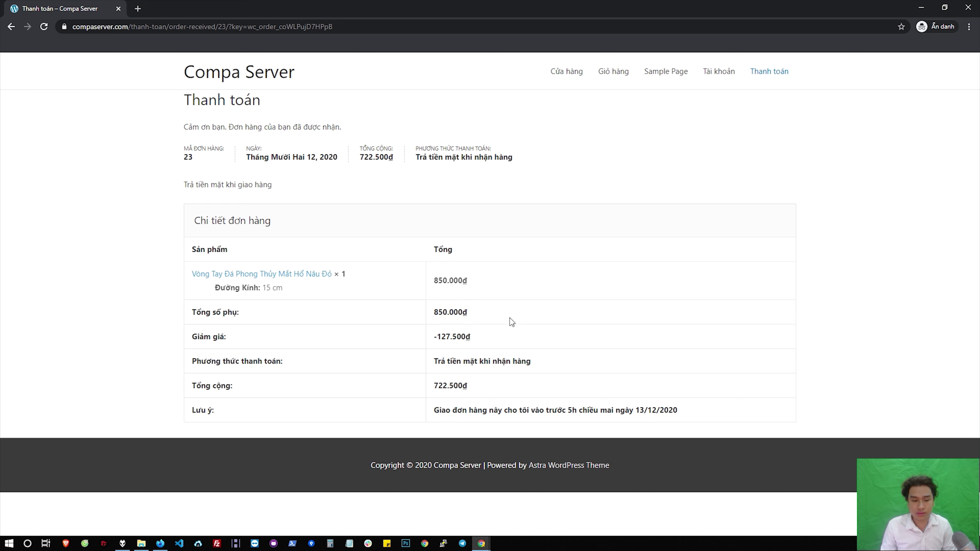
Check the subtotal, -127.500đ discount, payment method, 722.500đ total and delivery deadline.
drag(198, 317, 282, 317)
drag(210, 336, 263, 337)
click(392, 350)
drag(220, 361, 468, 386)
click(437, 359)
click(498, 398)
drag(565, 411, 676, 410)
click(642, 352)
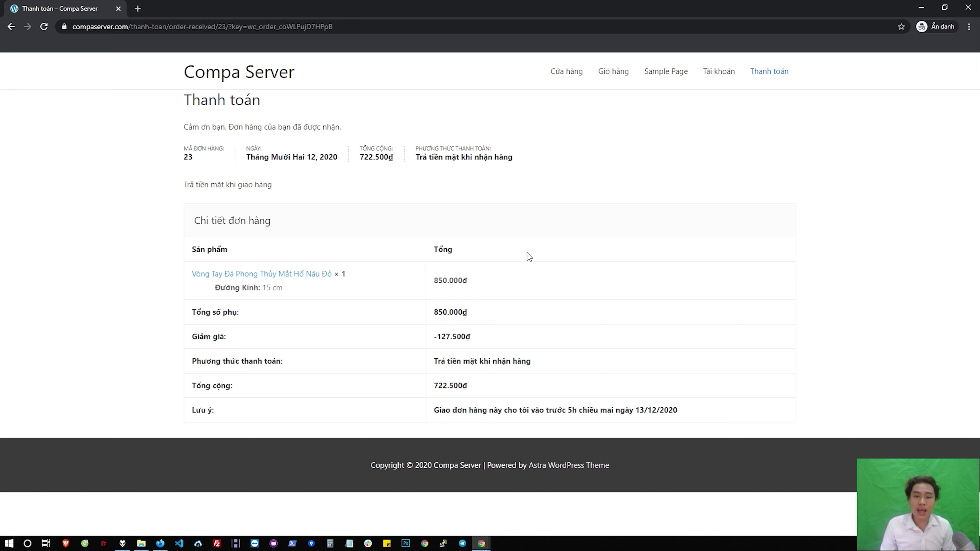
drag(184, 104, 541, 161)
click(556, 278)
Bring up the other Chrome window and switch to the Gmail inbox.
click(482, 544)
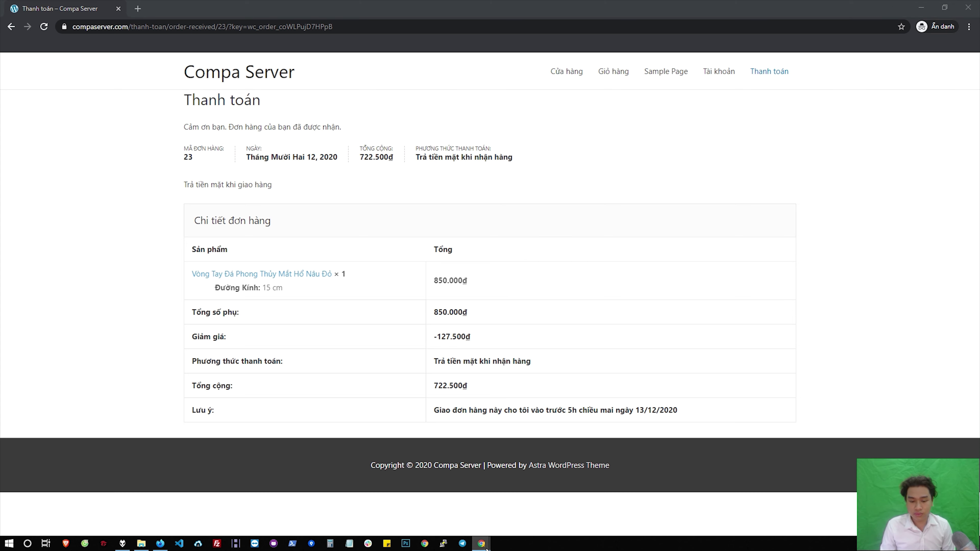
click(424, 502)
click(80, 5)
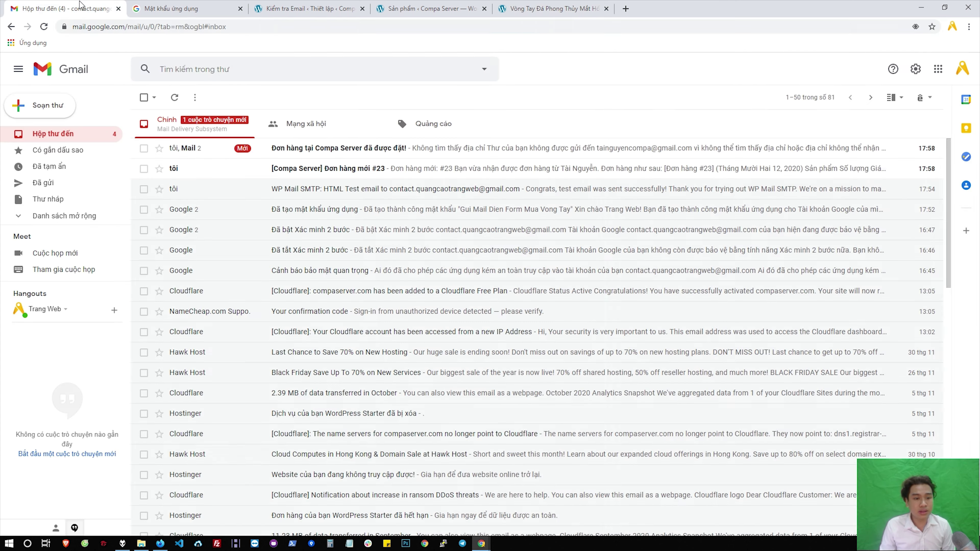
Glance at the top email, then open the '[Compa Server] Đơn hàng mới #23' notification.
click(349, 156)
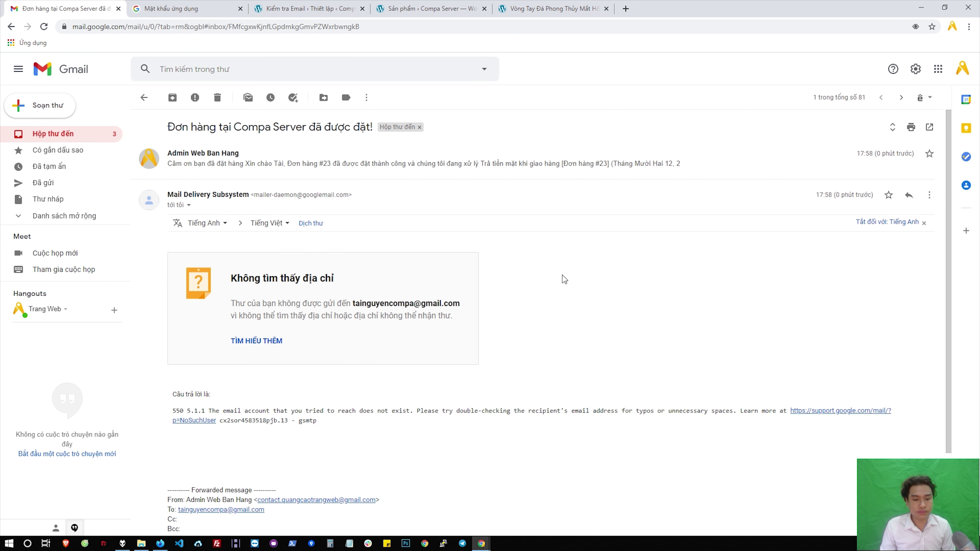
click(144, 97)
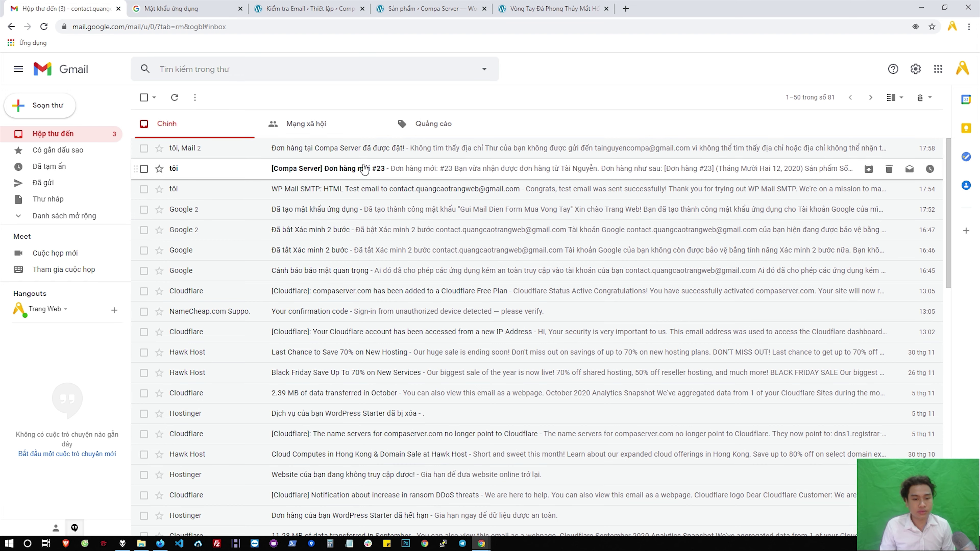
click(363, 169)
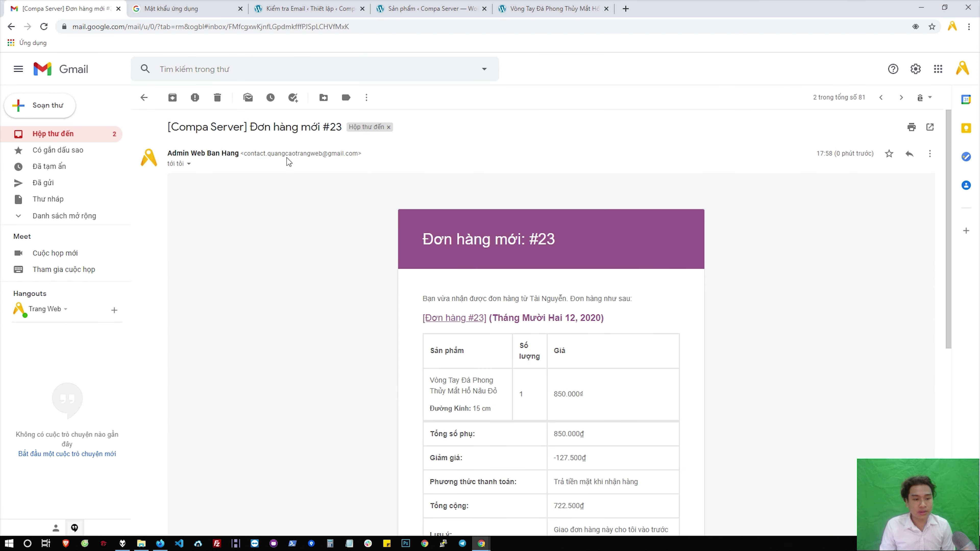
scroll(283, 203, down, 3)
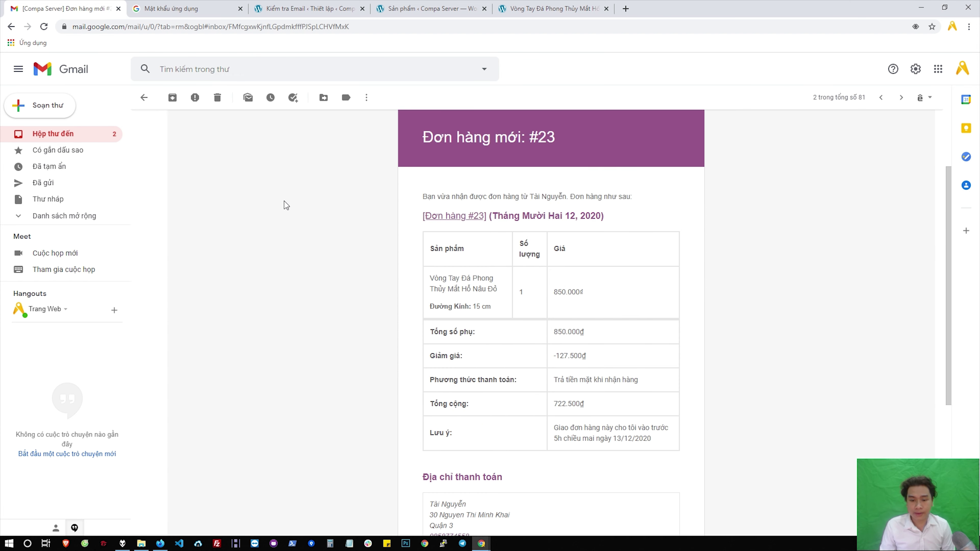
scroll(474, 251, up, 1)
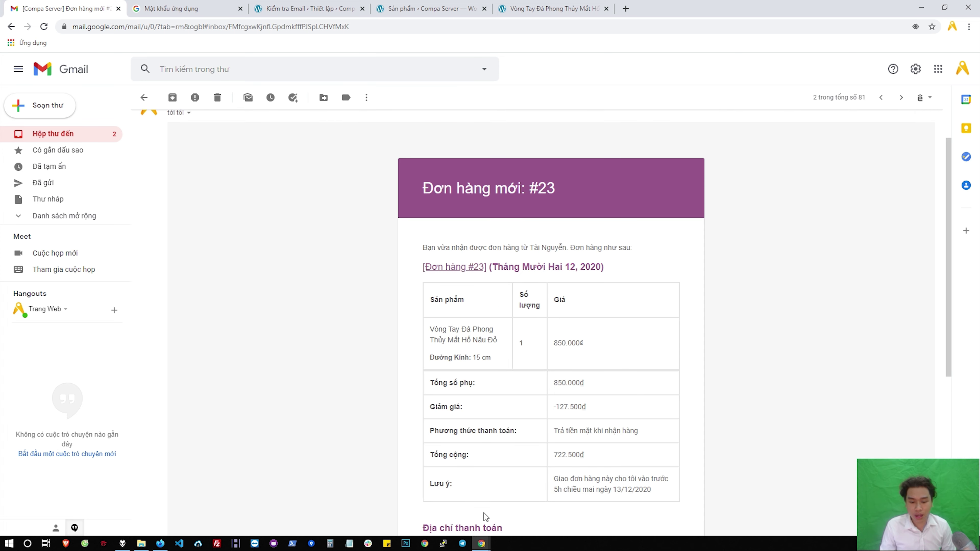
Compare the email's order #23 and 722.500đ total against the storefront confirmation page.
mouse_move(482, 544)
click(544, 507)
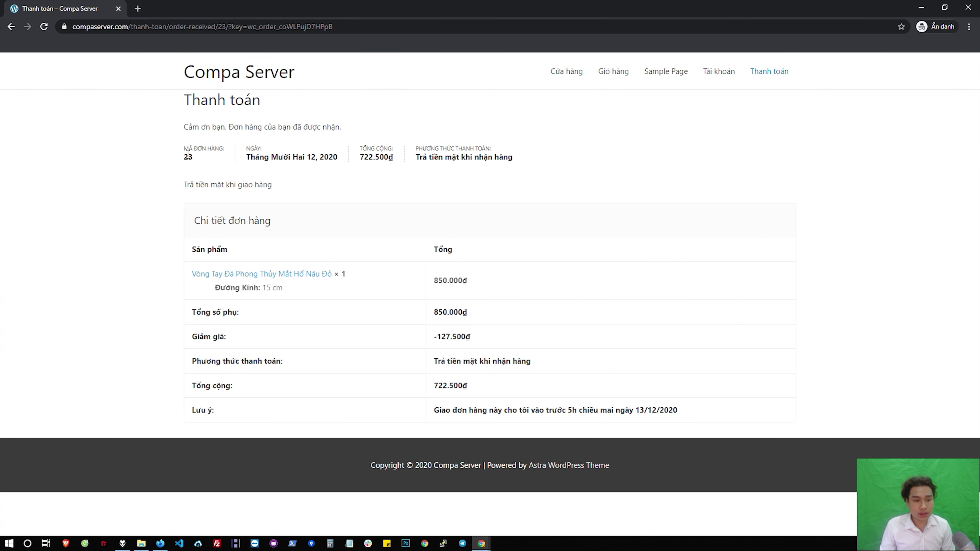
drag(187, 151, 199, 158)
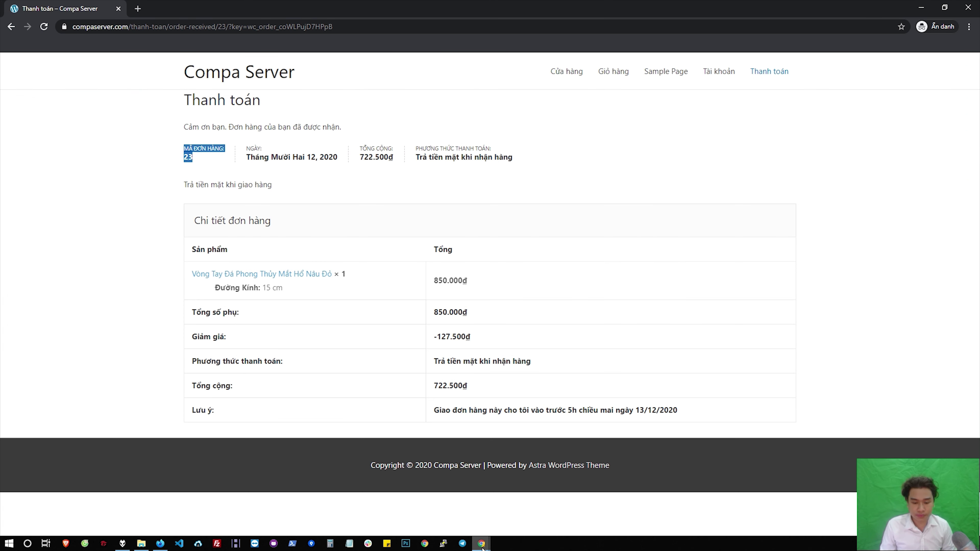
mouse_move(481, 544)
click(423, 502)
scroll(423, 270, down, 1)
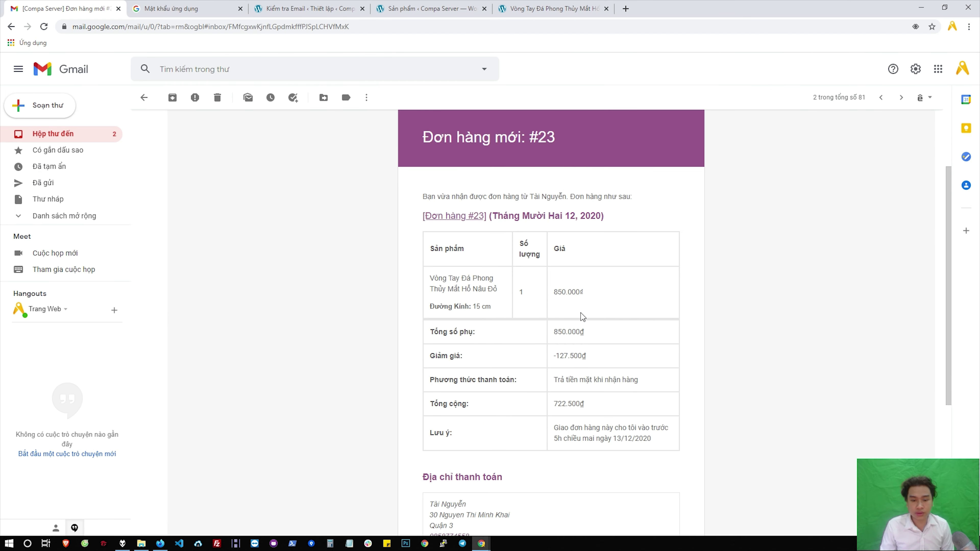
drag(432, 247, 594, 277)
click(566, 285)
scroll(563, 288, down, 2)
scroll(576, 286, down, 3)
scroll(576, 285, up, 6)
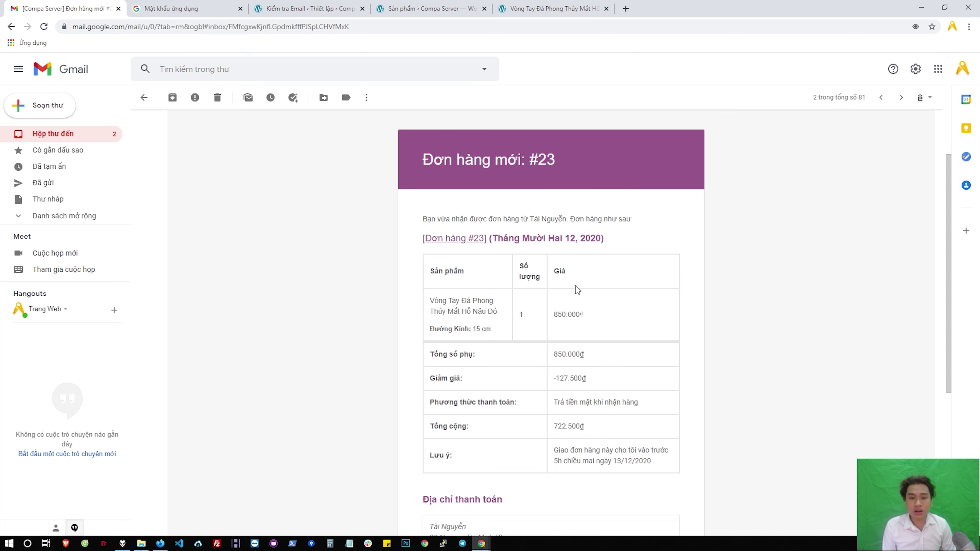
scroll(576, 285, up, 2)
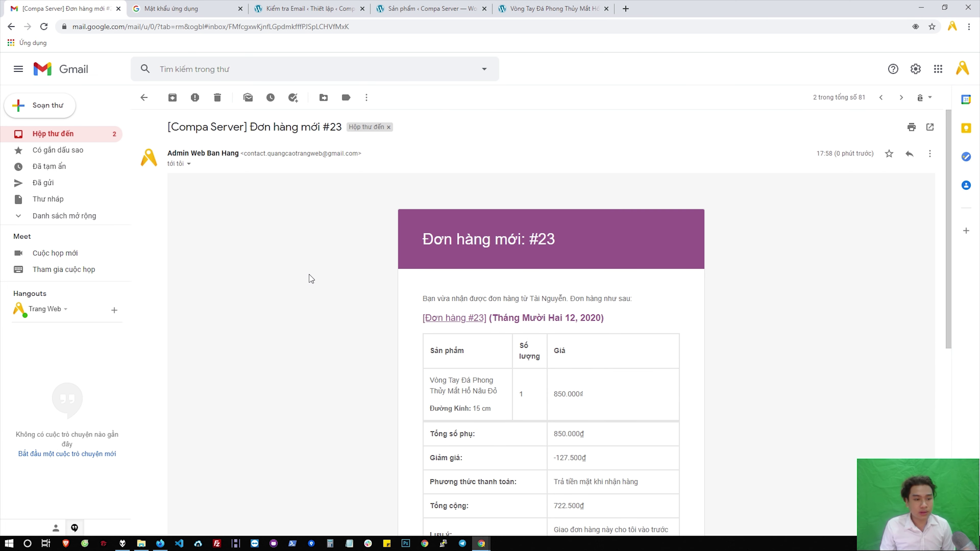
Expand Gmail's folder list, then return to the WordPress products page.
click(62, 216)
scroll(64, 189, down, 2)
scroll(64, 189, up, 2)
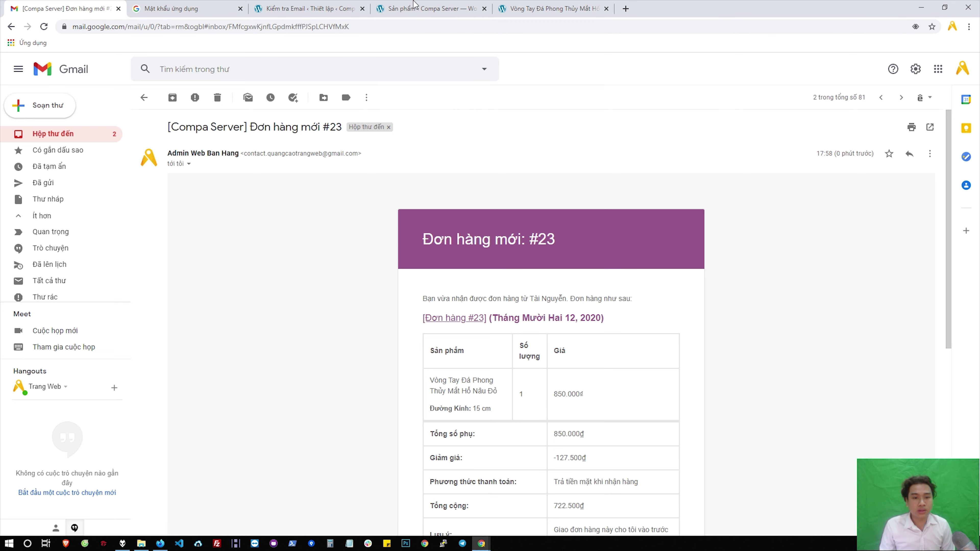
click(423, 8)
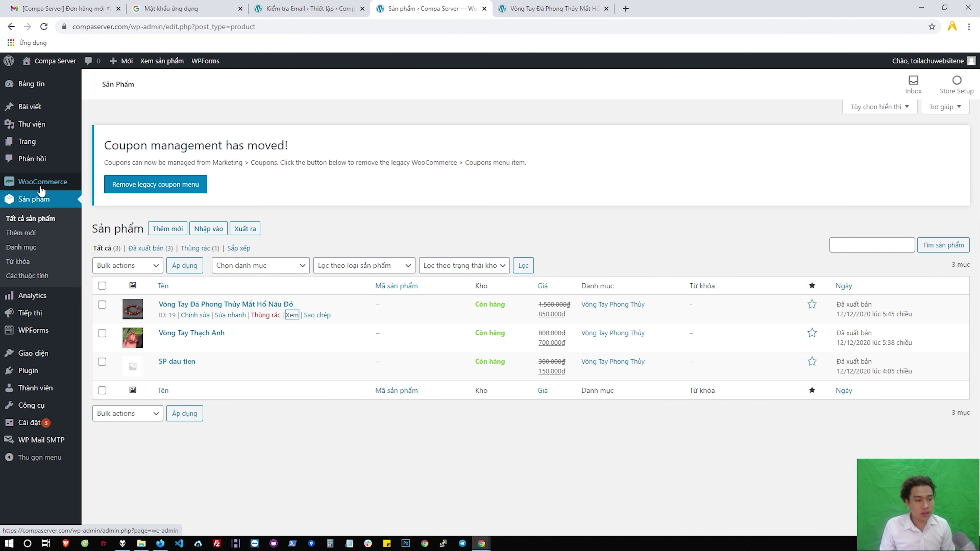
Open WooCommerce's orders list and load order #23 (722.500đ) in a new tab.
click(112, 199)
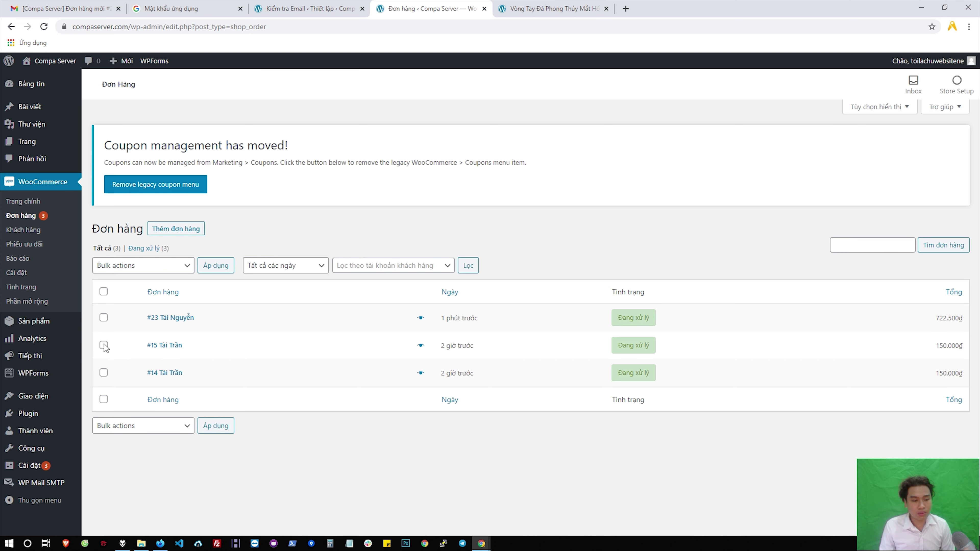
ctrl+click(180, 326)
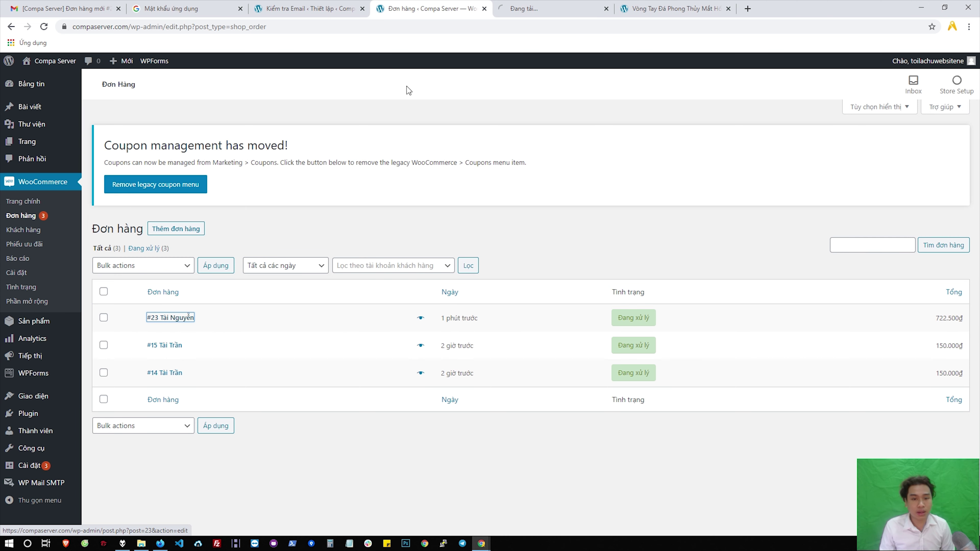
click(555, 8)
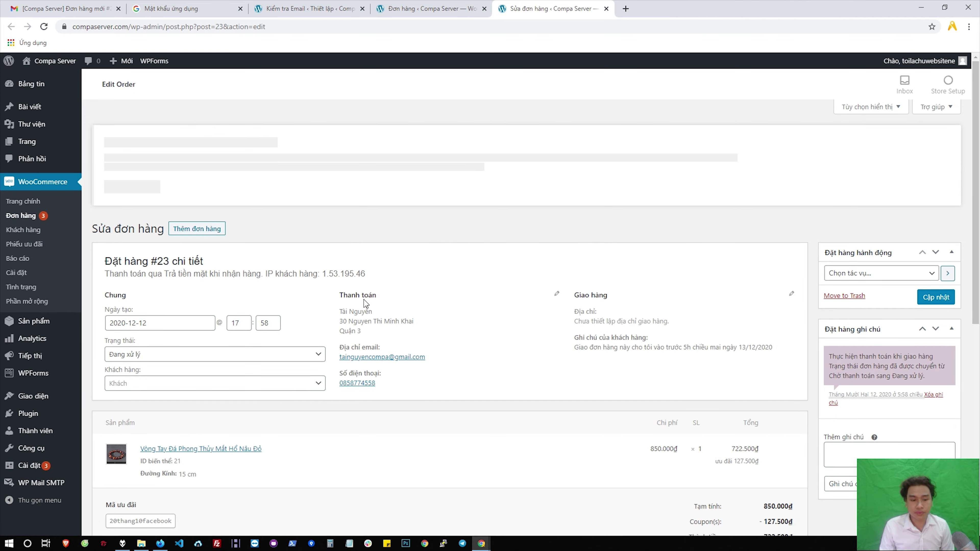
Inspect order #23's edit page: bracelet product link, customer IP address and creation date.
scroll(462, 329, down, 8)
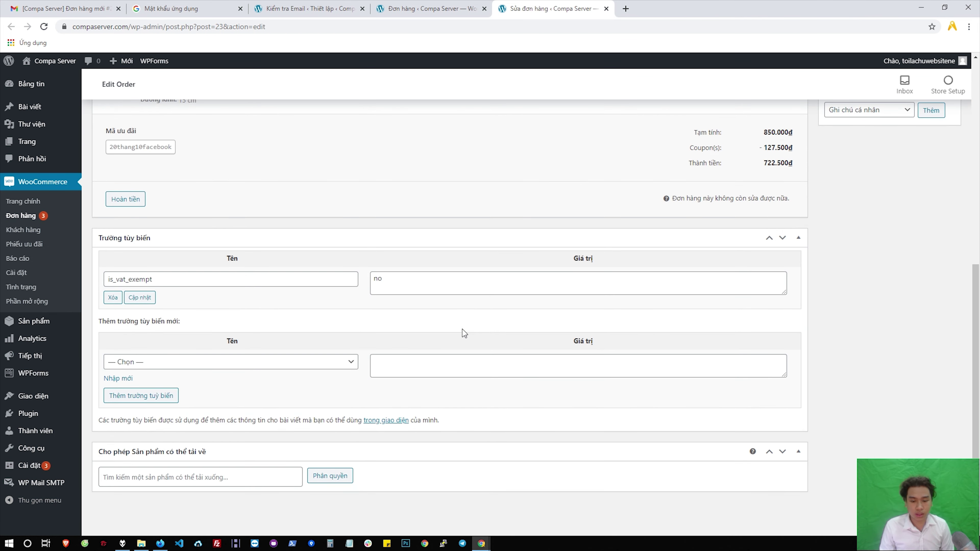
scroll(464, 328, up, 8)
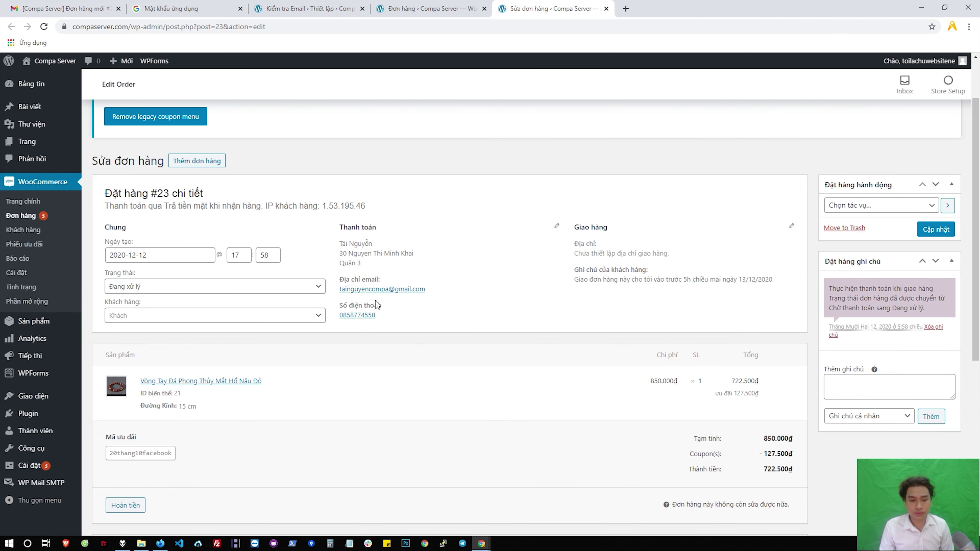
click(192, 383)
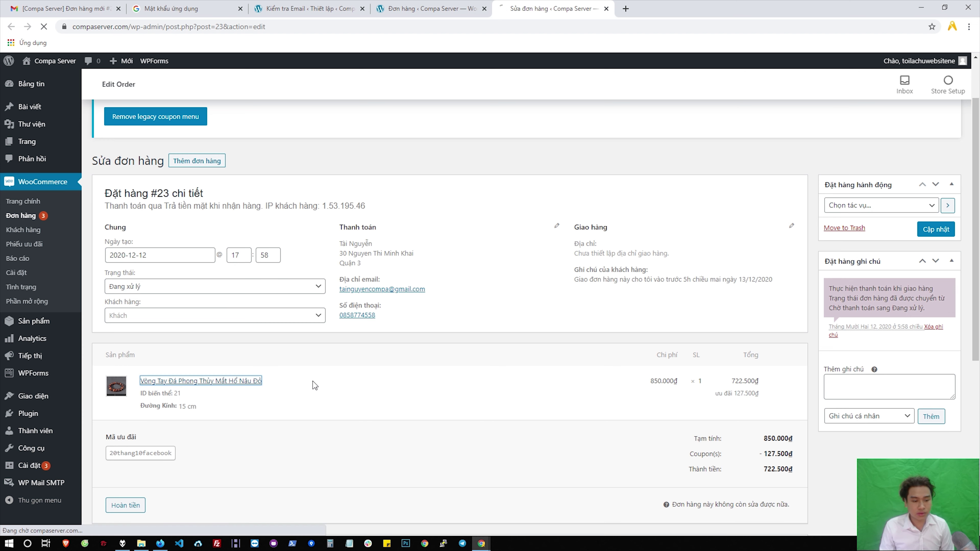
key(alt+Left)
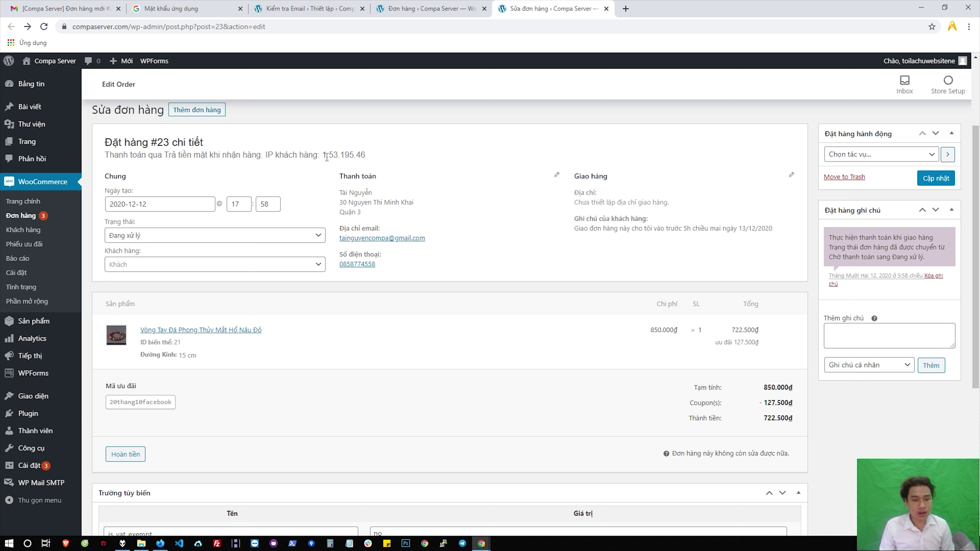
drag(320, 155, 365, 155)
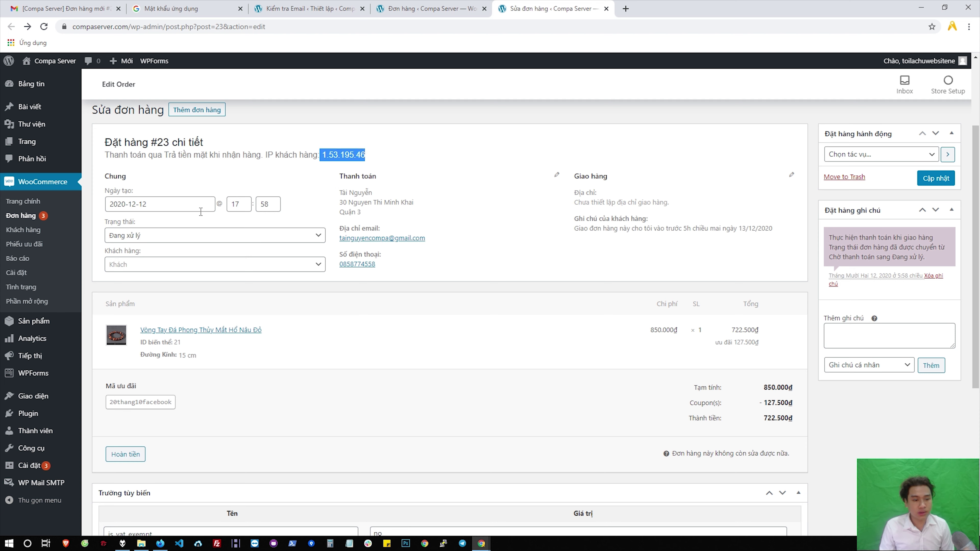
click(164, 207)
click(262, 255)
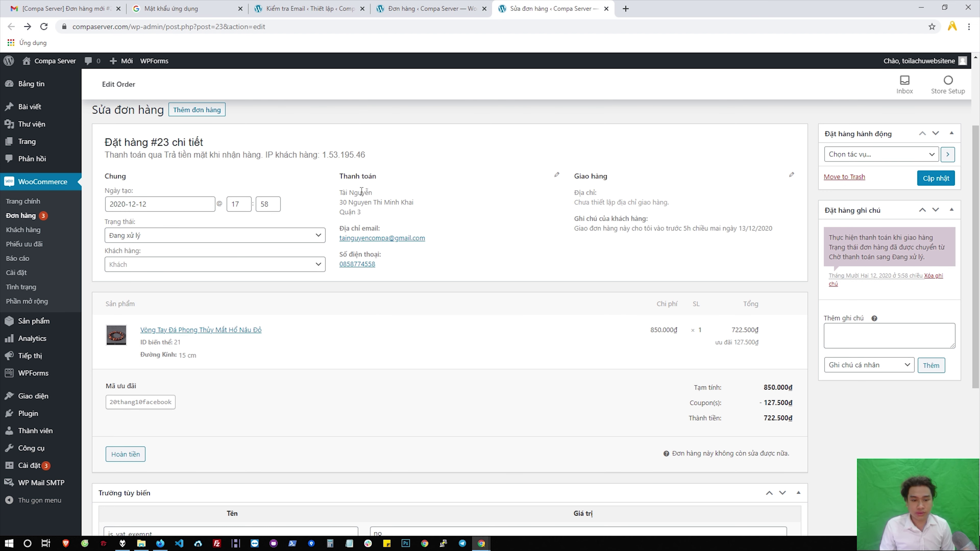
scroll(424, 239, down, 3)
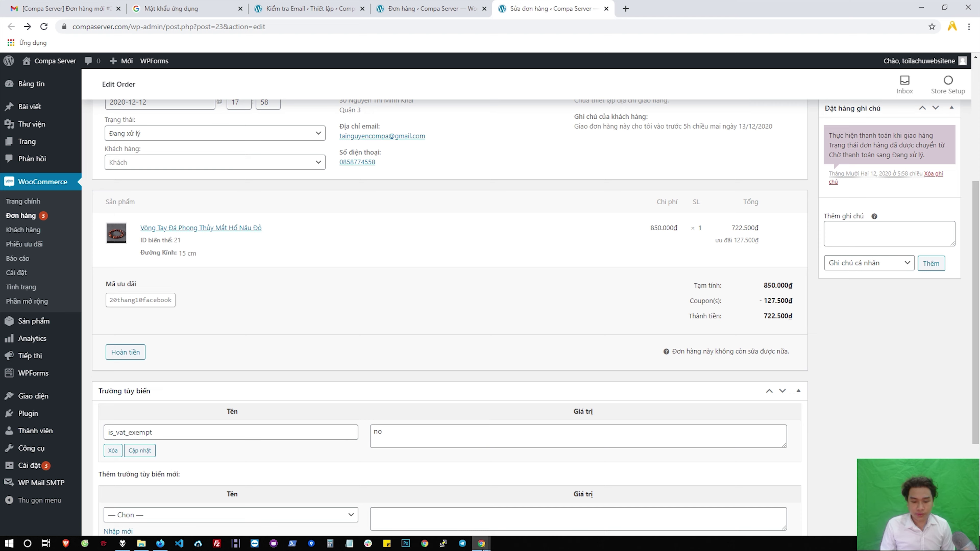
Compare order #23's coupon, discount and 722.500đ total with the storefront order-received page.
click(478, 494)
drag(194, 149, 486, 163)
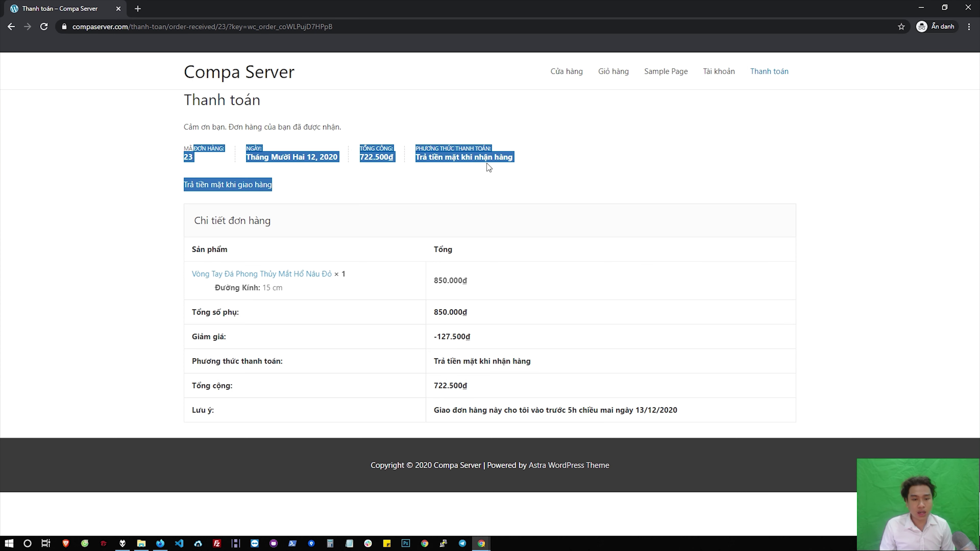
drag(191, 115, 413, 170)
click(457, 218)
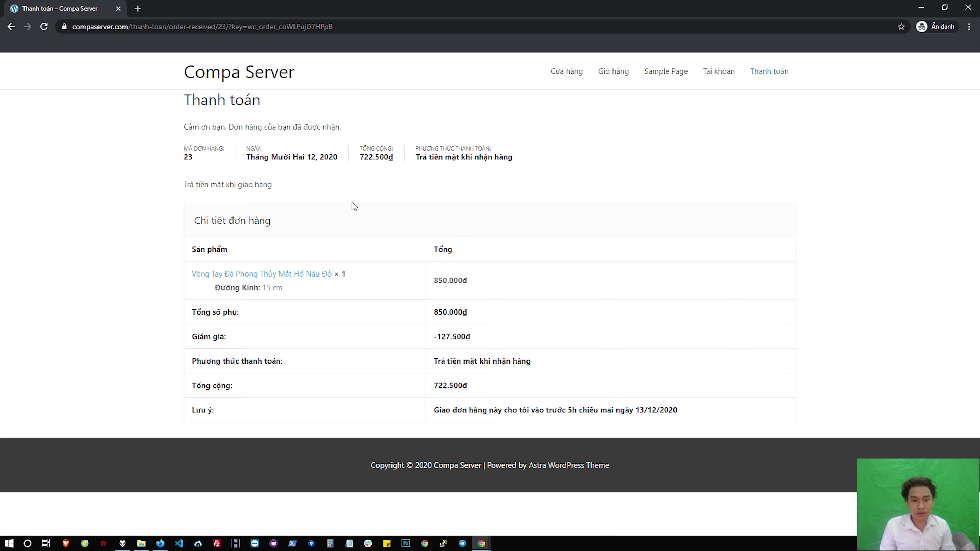
key(alt+Tab)
scroll(609, 281, up, 4)
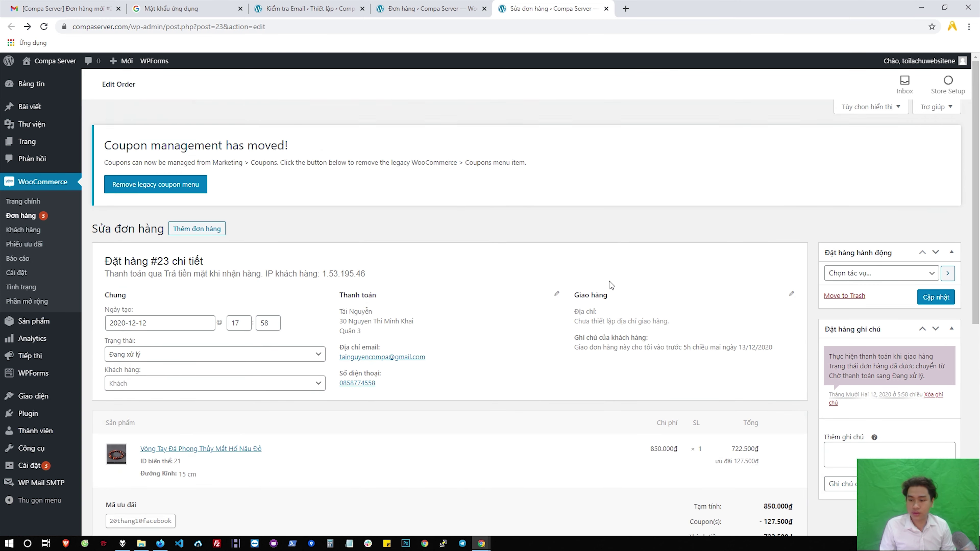
Open 'Xem cửa hàng' from the Compa Server admin-bar menu in a new tab.
scroll(617, 281, down, 2)
scroll(887, 414, up, 1)
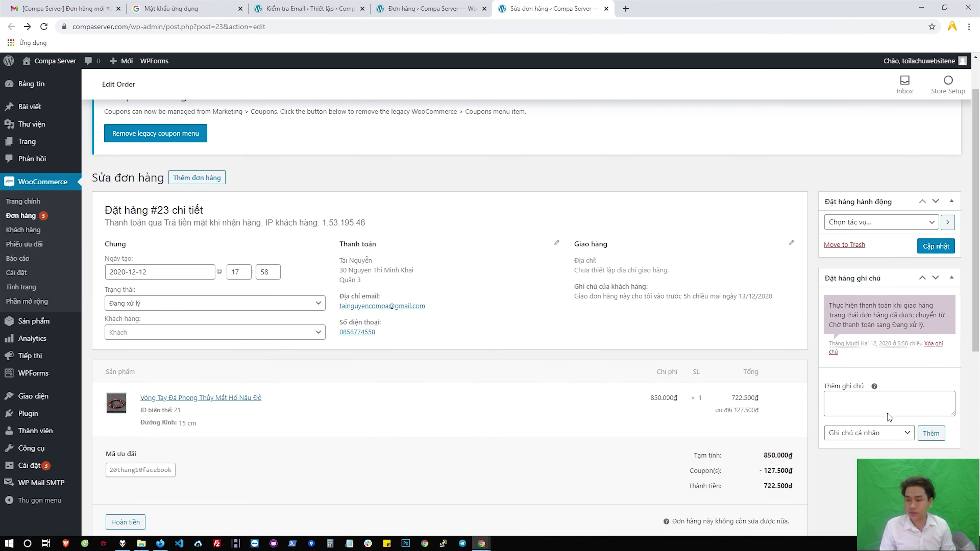
scroll(494, 222, up, 1)
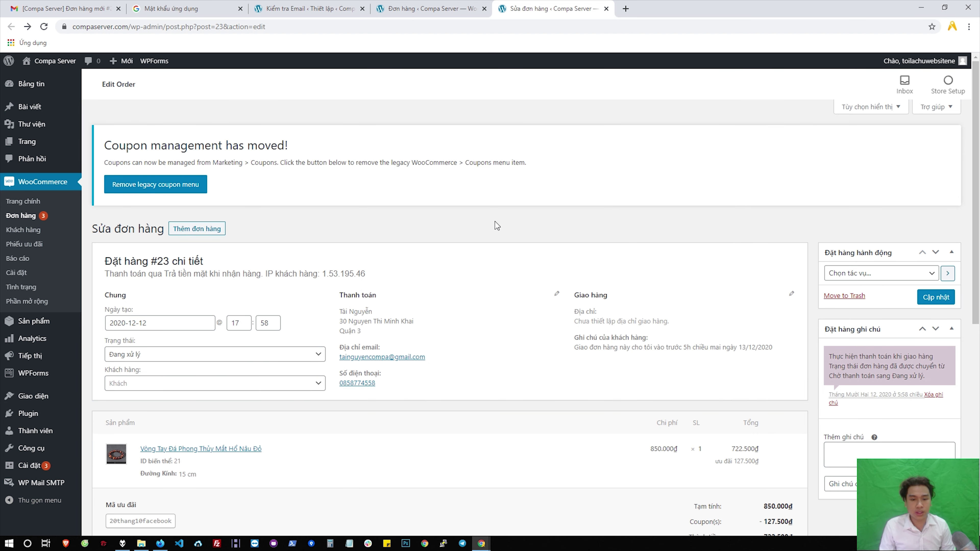
mouse_move(21, 112)
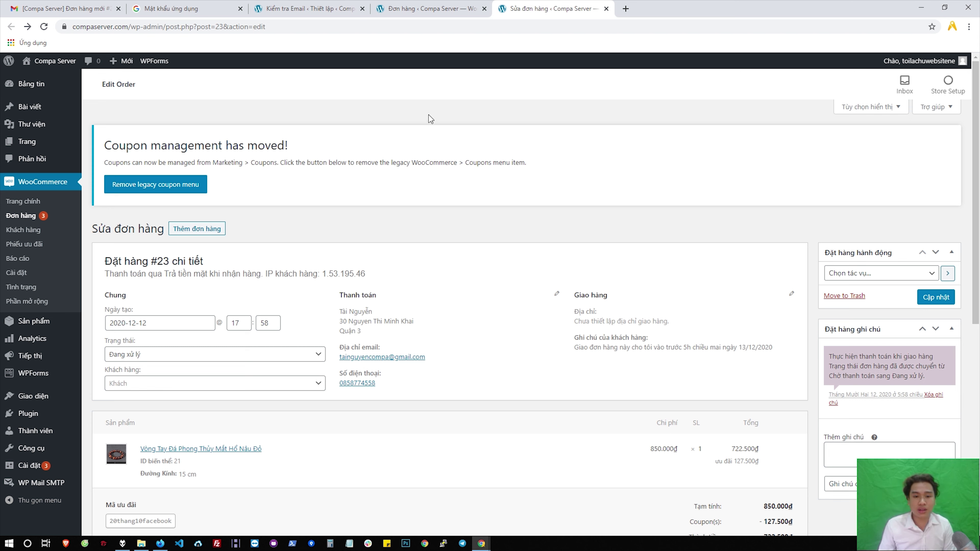
mouse_move(33, 92)
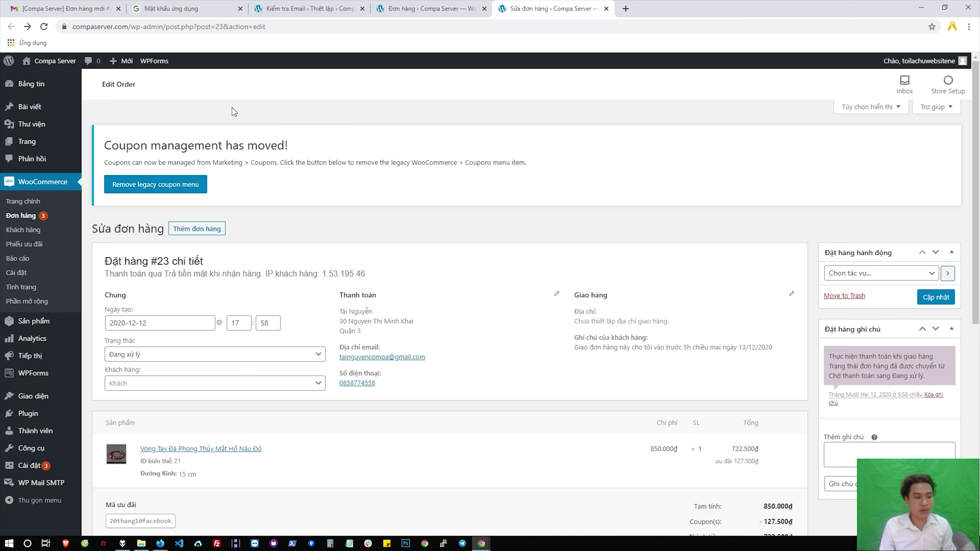
mouse_move(51, 60)
right_click(39, 79)
key(Escape)
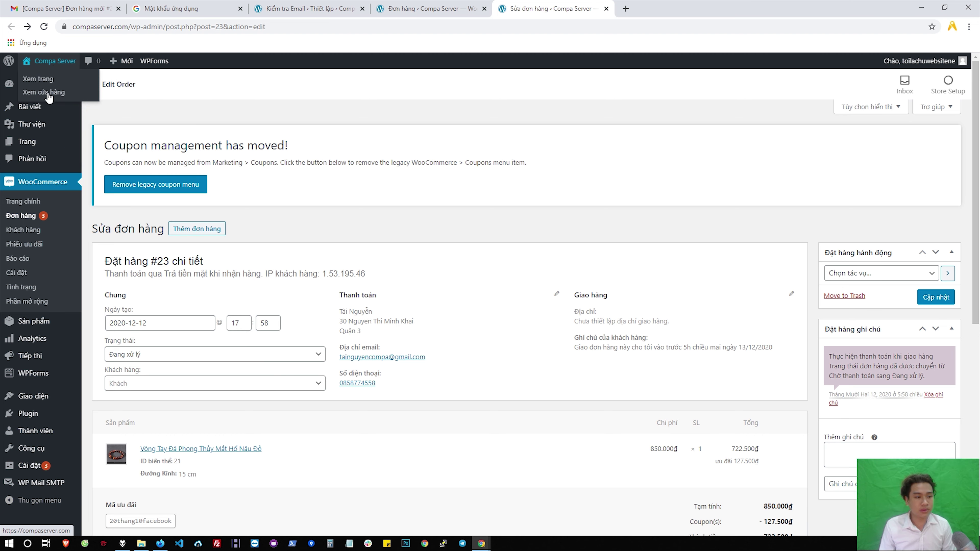
right_click(43, 91)
click(63, 98)
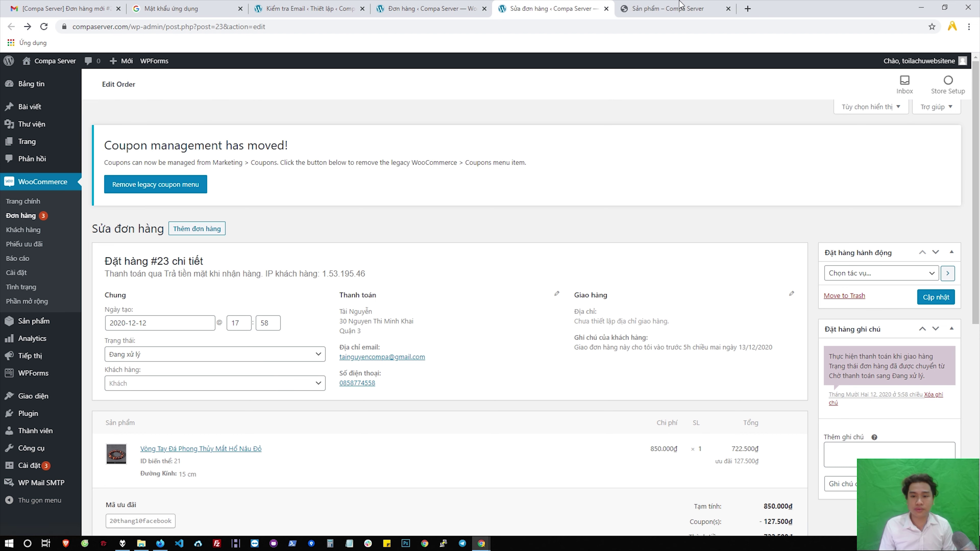
Switch to the Cửa hàng tab and review its three discounted products.
key(ctrl+Tab)
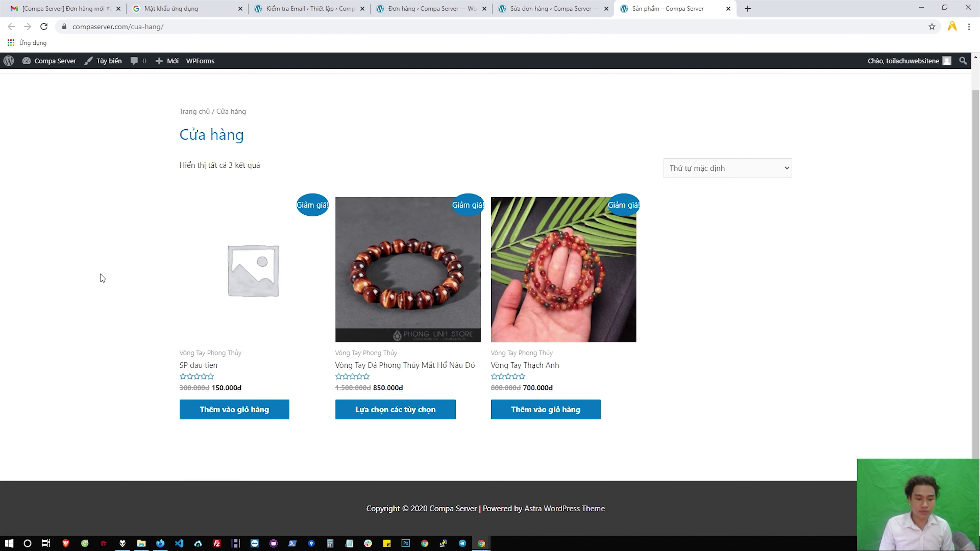
scroll(199, 289, up, 1)
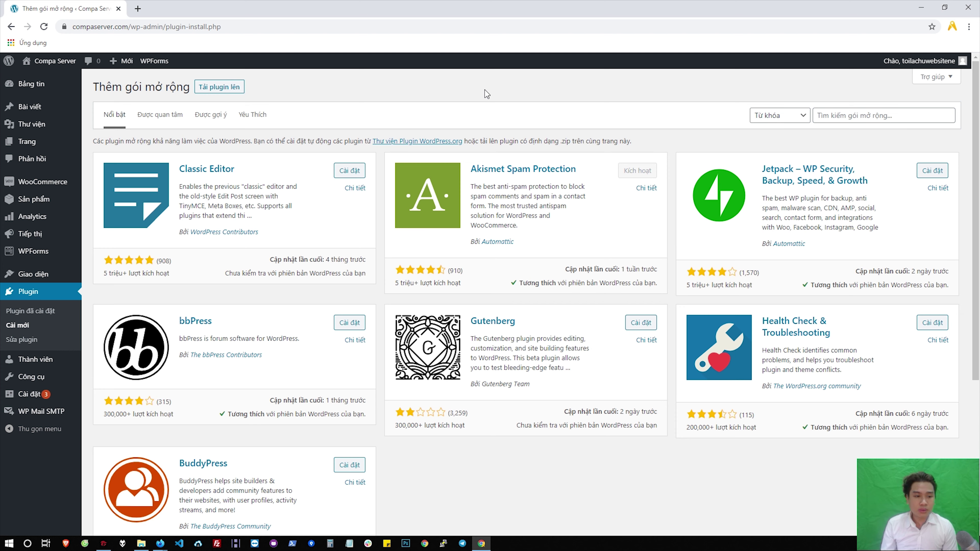
Install Jetpack from the Add Plugins page, then start searching for 'yoast seo'.
click(13, 329)
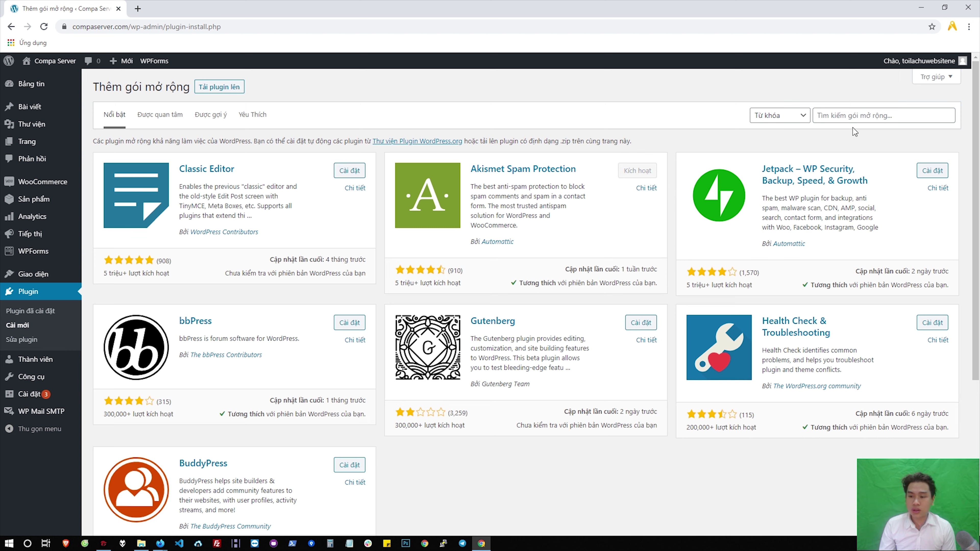
click(858, 116)
click(812, 96)
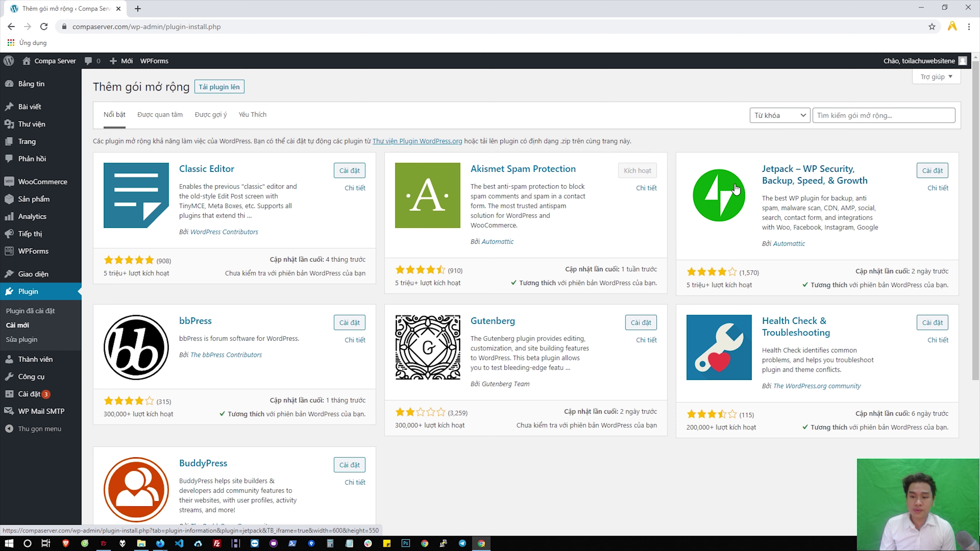
click(931, 171)
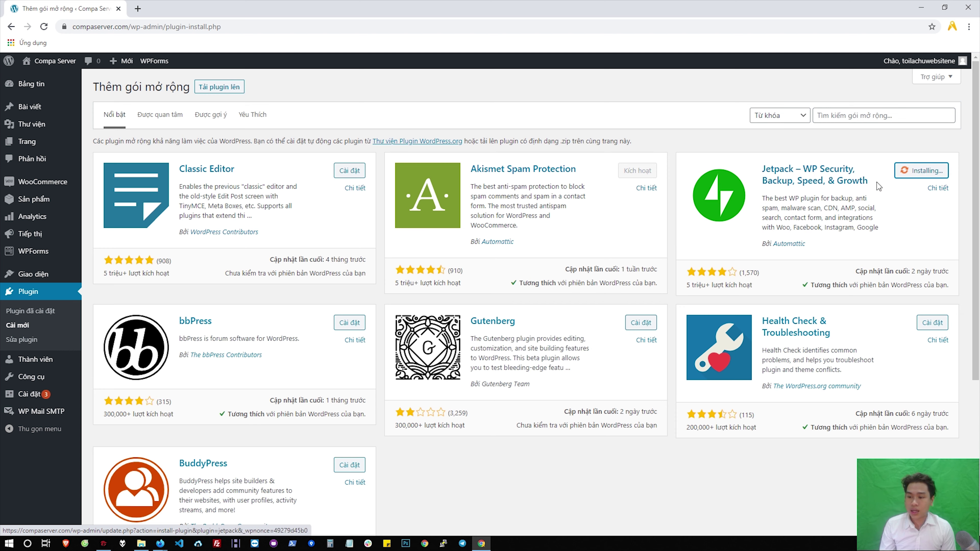
drag(737, 272, 949, 272)
click(738, 287)
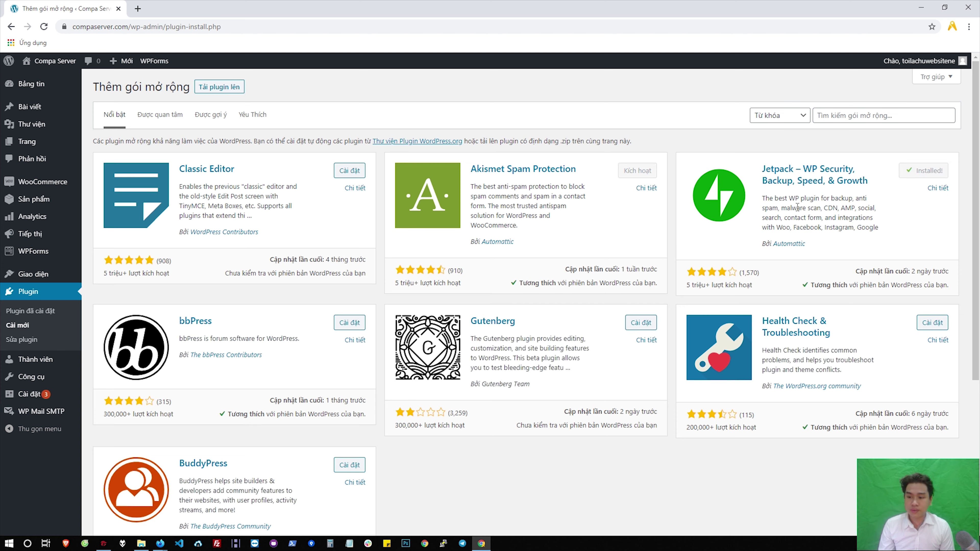
click(853, 118)
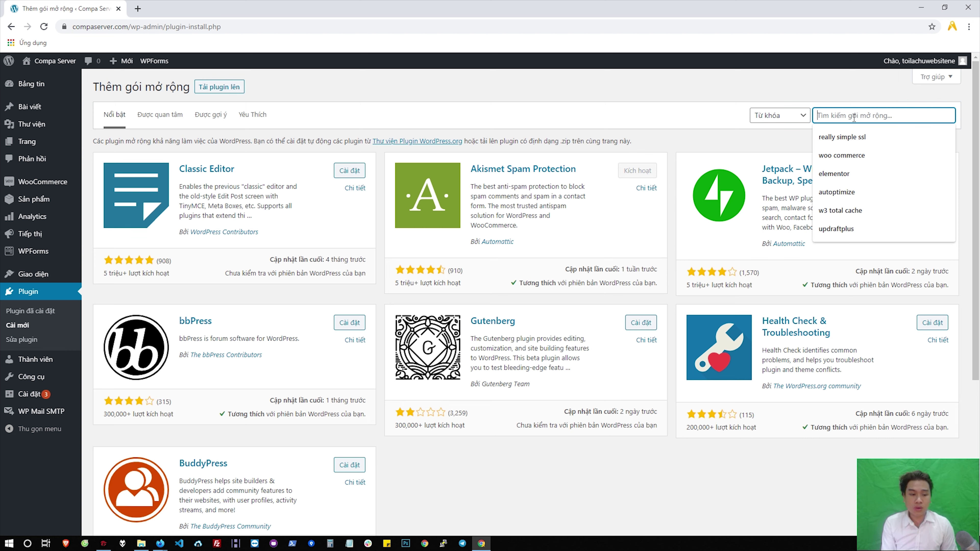
text(yoast seo)
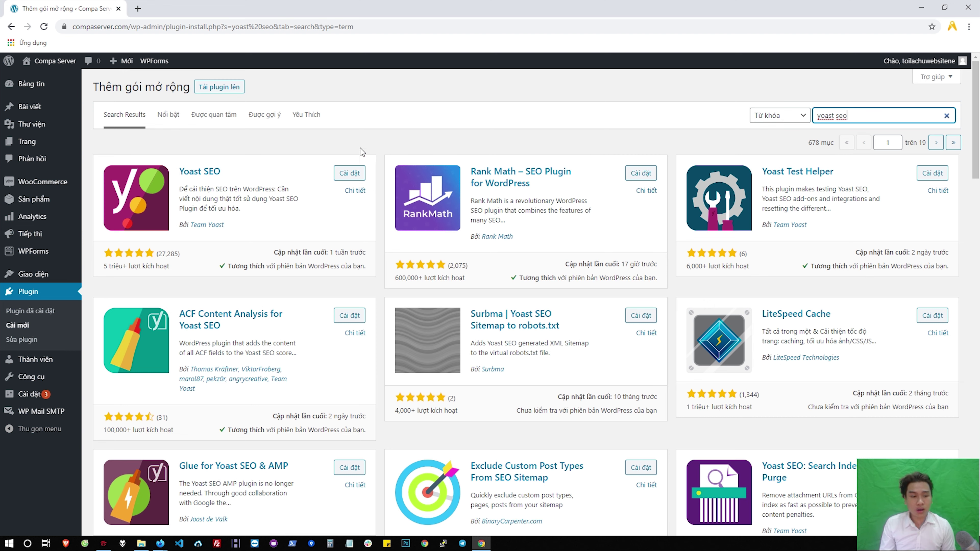
Install Yoast SEO from the search results and erase the 'yoast seo' search term.
drag(104, 271, 168, 268)
click(345, 174)
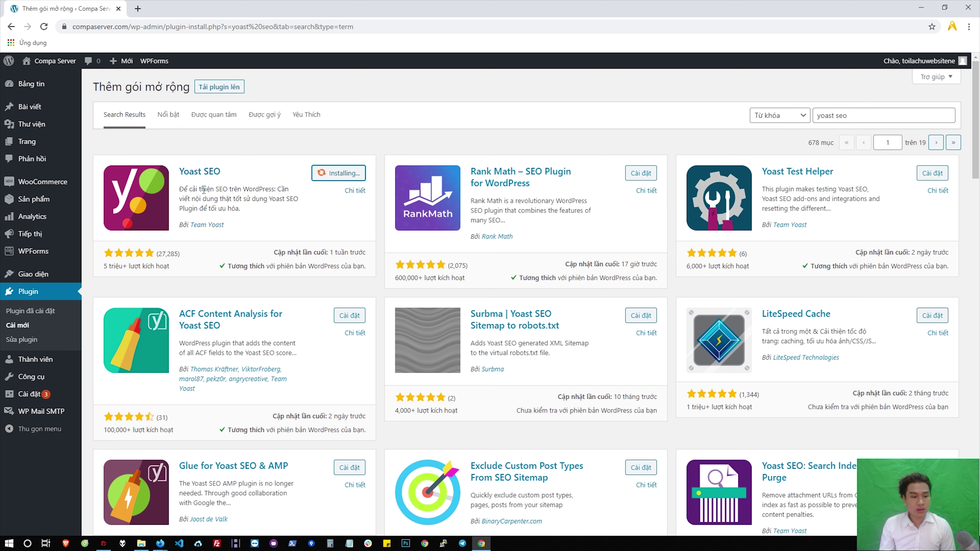
drag(186, 190, 285, 190)
click(245, 190)
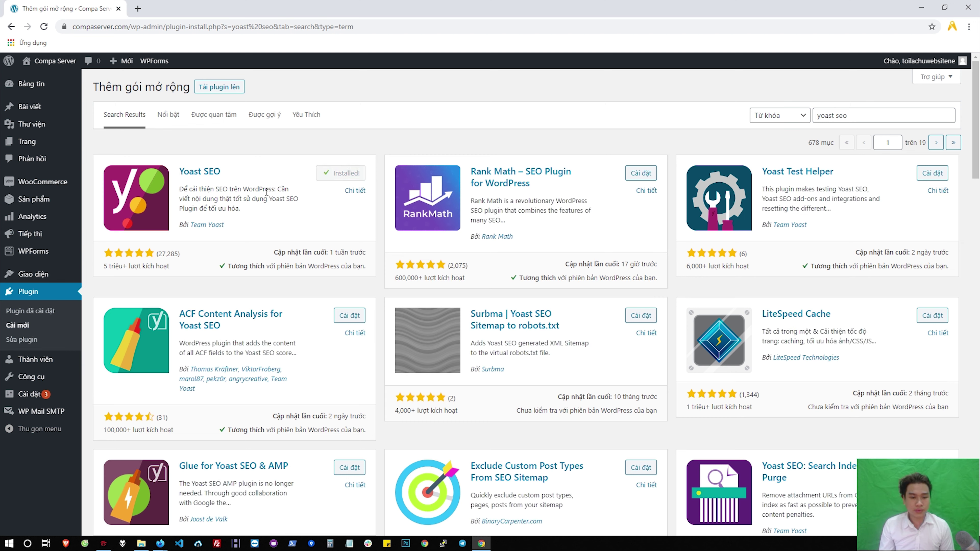
triple_click(859, 116)
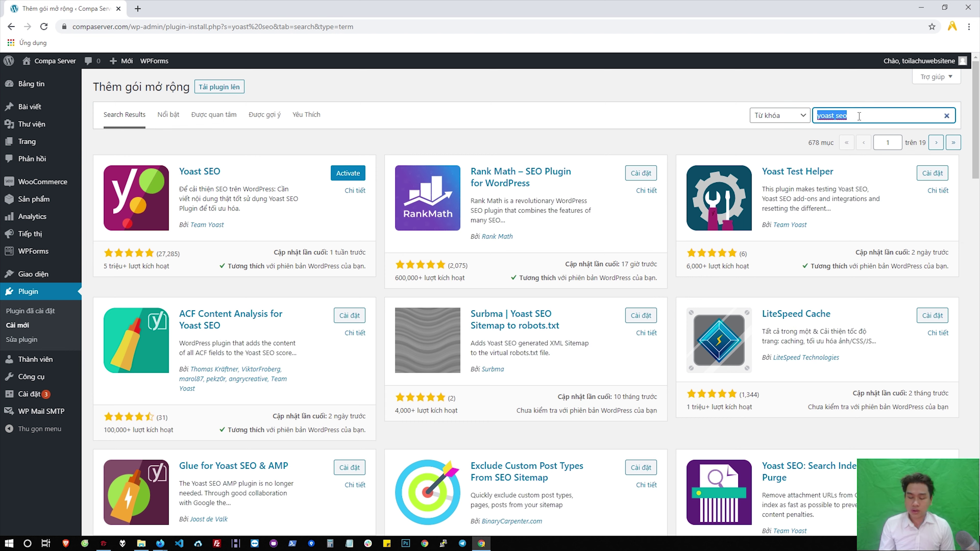
key(BackSpace)
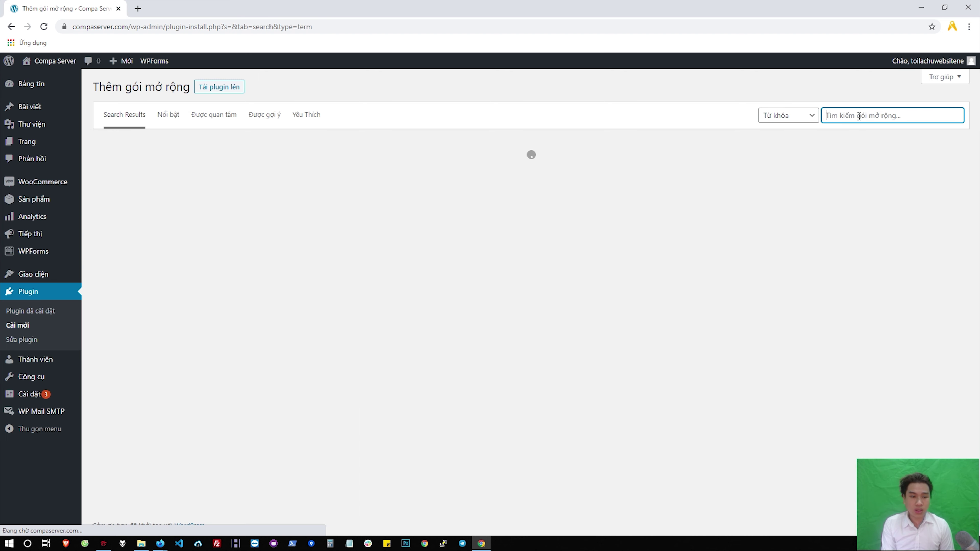
Search plugins for 'elementor' and install Elementor Website Builder and Essential Addons for Elementor.
text(lem)
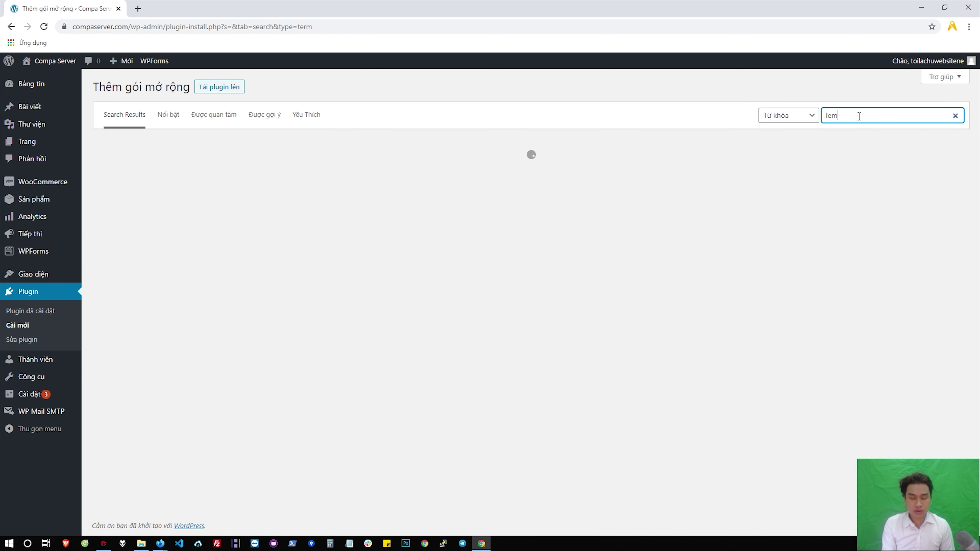
key(BackSpace)
key(BackSpace)
key(BackSpace)
text(ele)
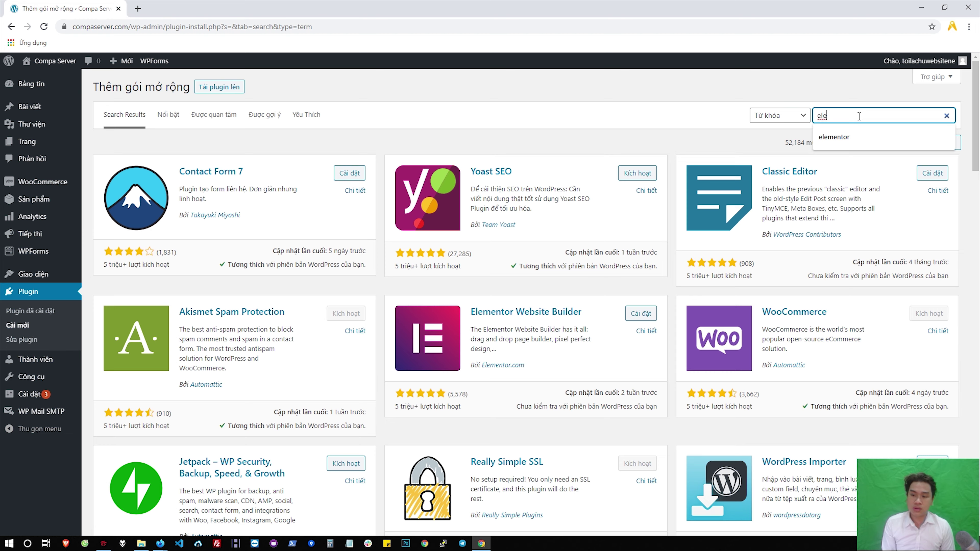
text(mentor)
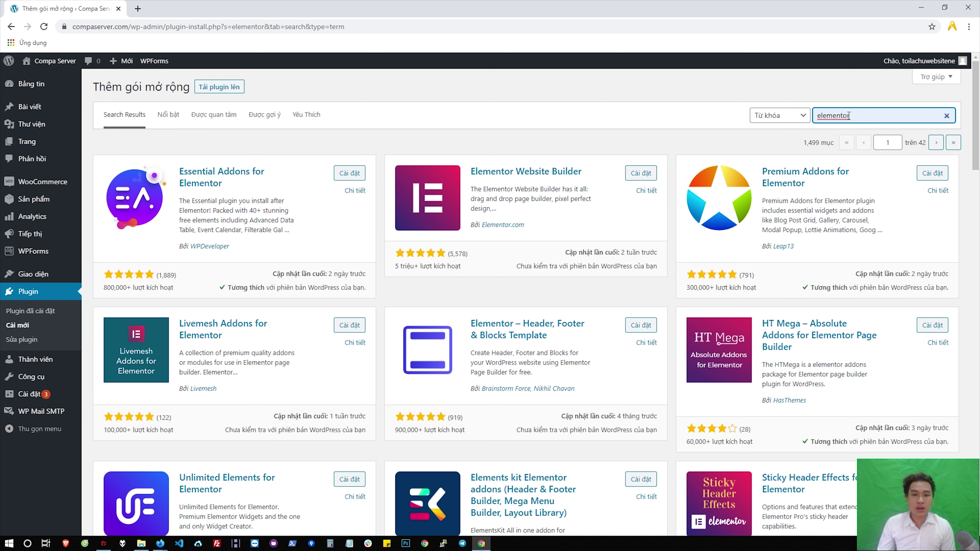
click(632, 175)
click(352, 175)
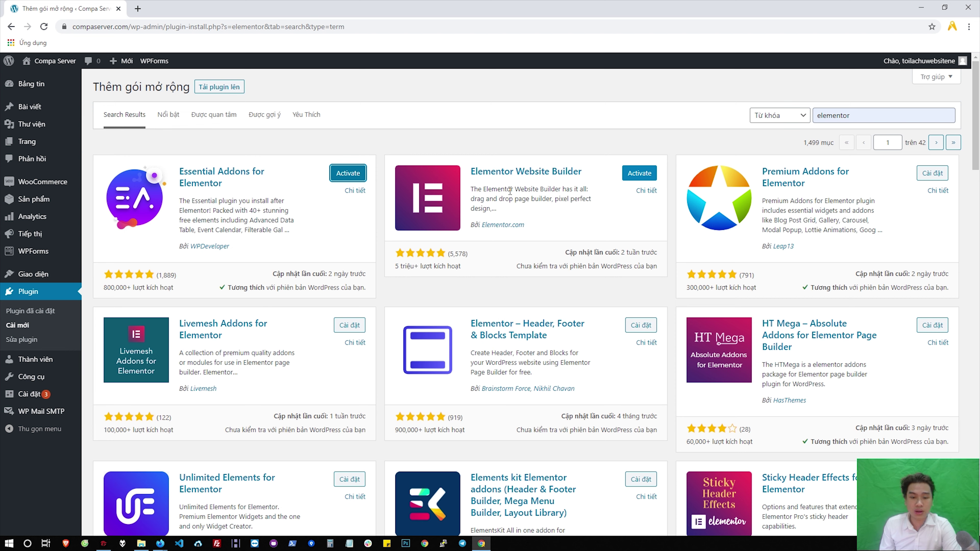
click(45, 313)
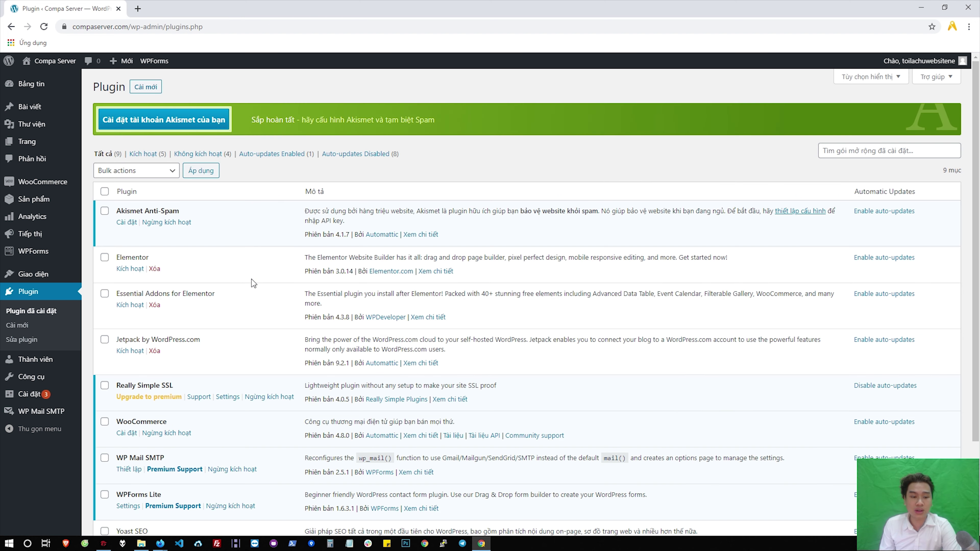
Bulk-activate Yoast SEO, Jetpack, Essential Addons for Elementor and Elementor with Kích hoạt.
scroll(279, 278, down, 3)
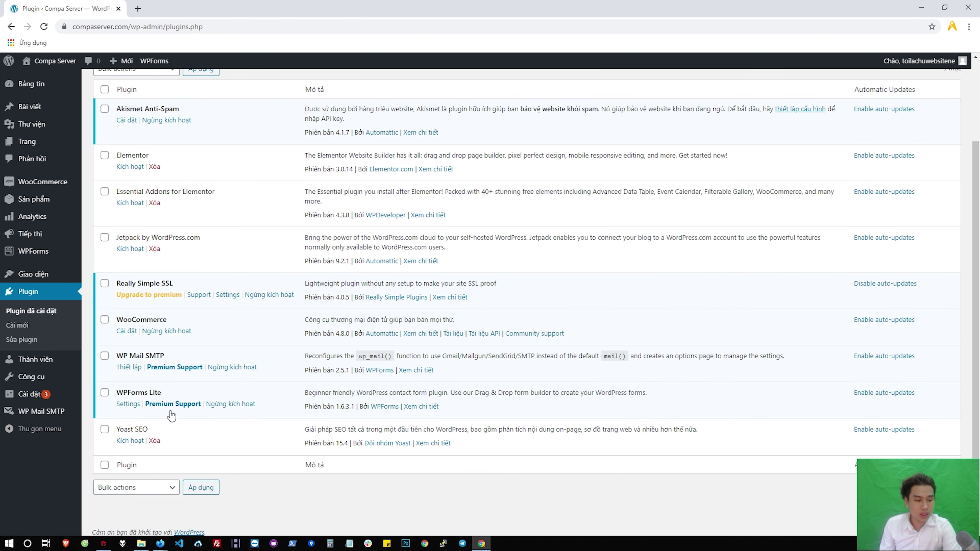
click(104, 430)
click(104, 238)
click(105, 191)
click(105, 155)
scroll(116, 154, up, 1)
click(135, 122)
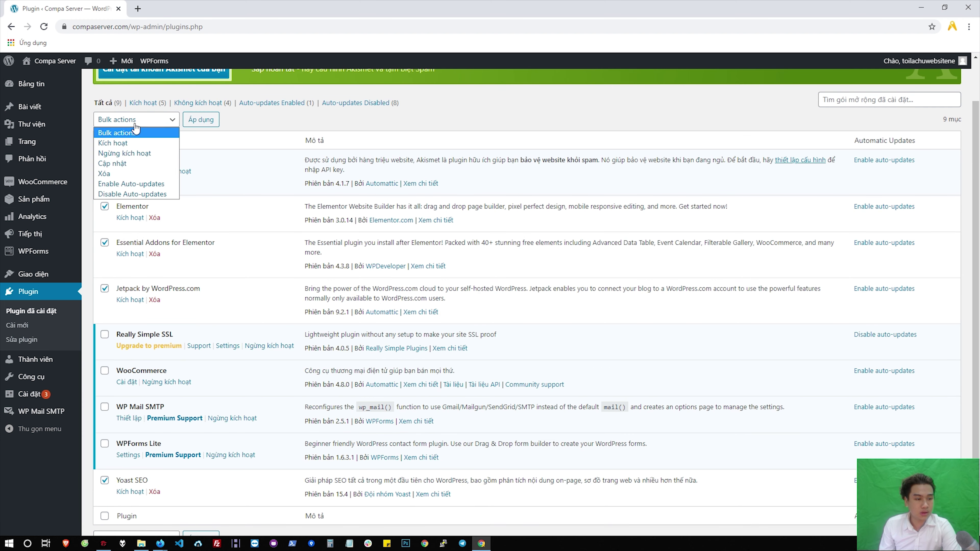
click(131, 143)
click(197, 122)
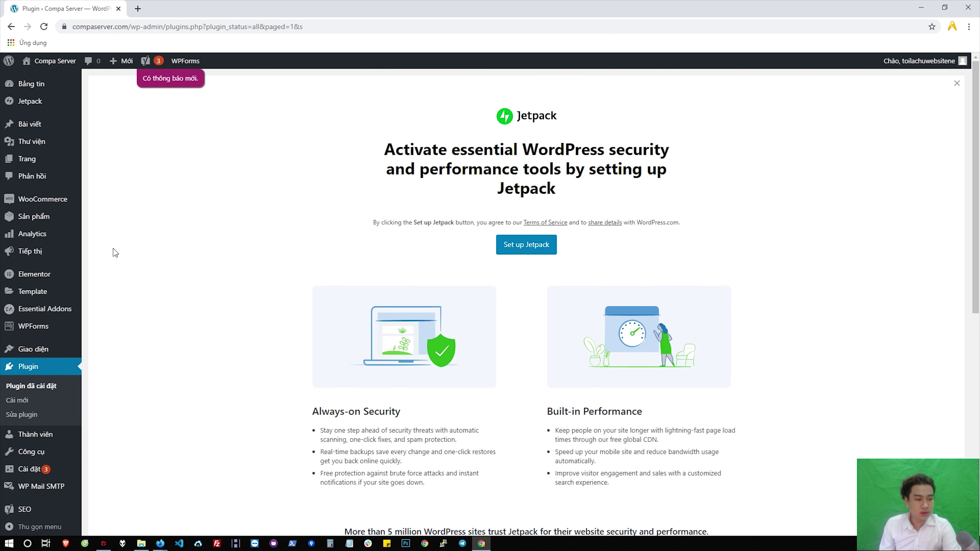
Go to Giao diện > Giao diện to view the installed themes.
scroll(117, 242, down, 2)
scroll(55, 269, up, 1)
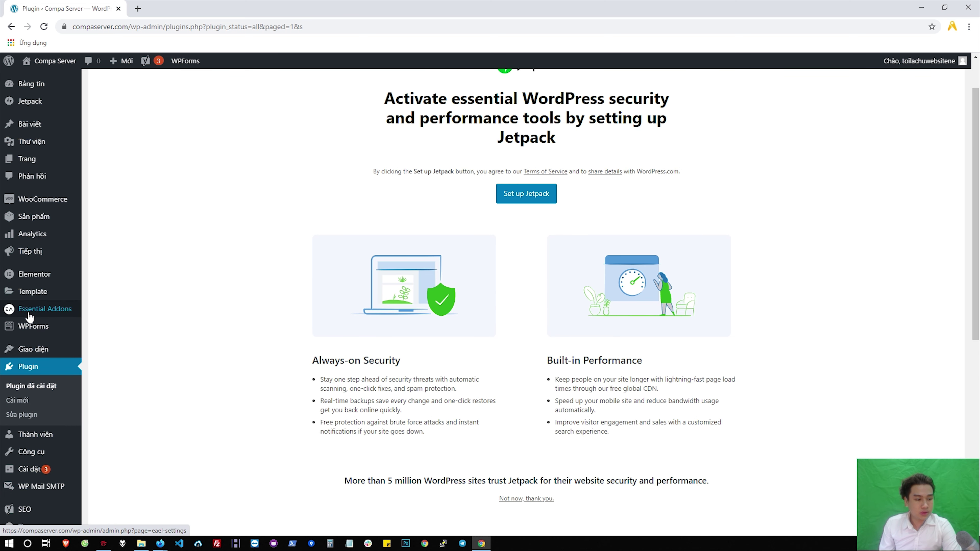
mouse_move(82, 353)
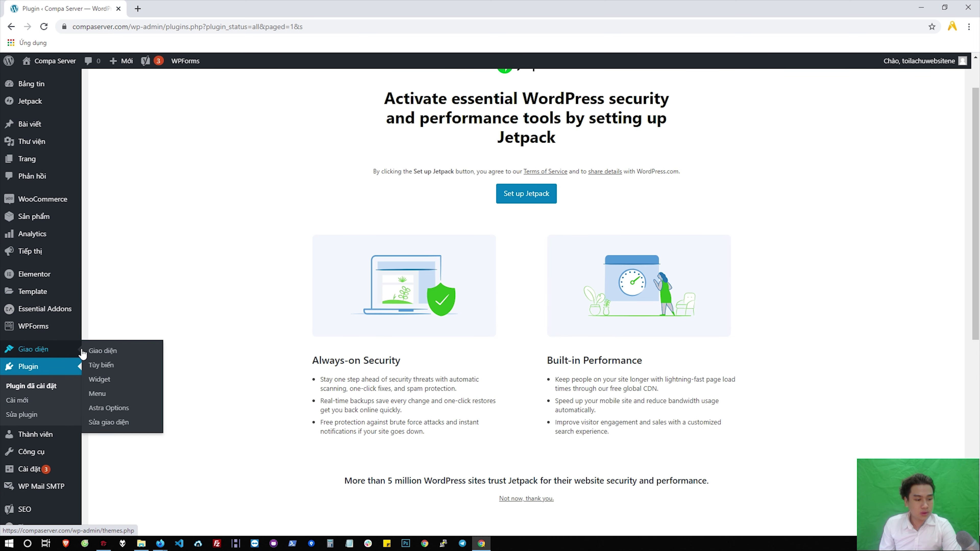
click(106, 351)
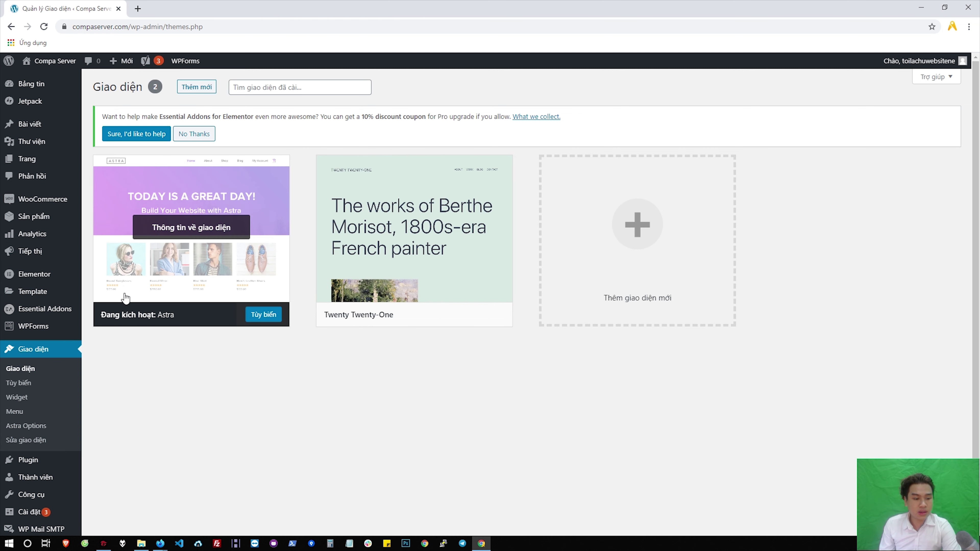
double_click(165, 317)
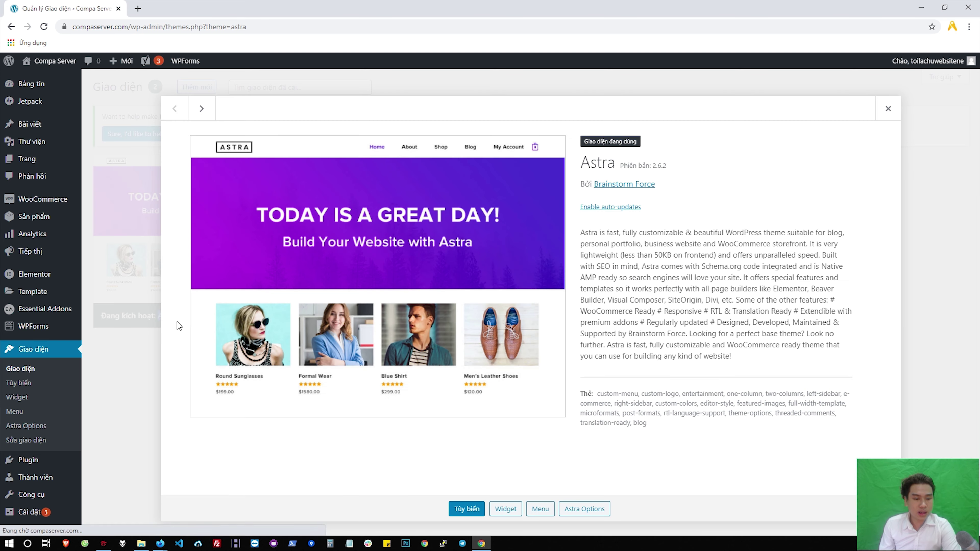
click(888, 109)
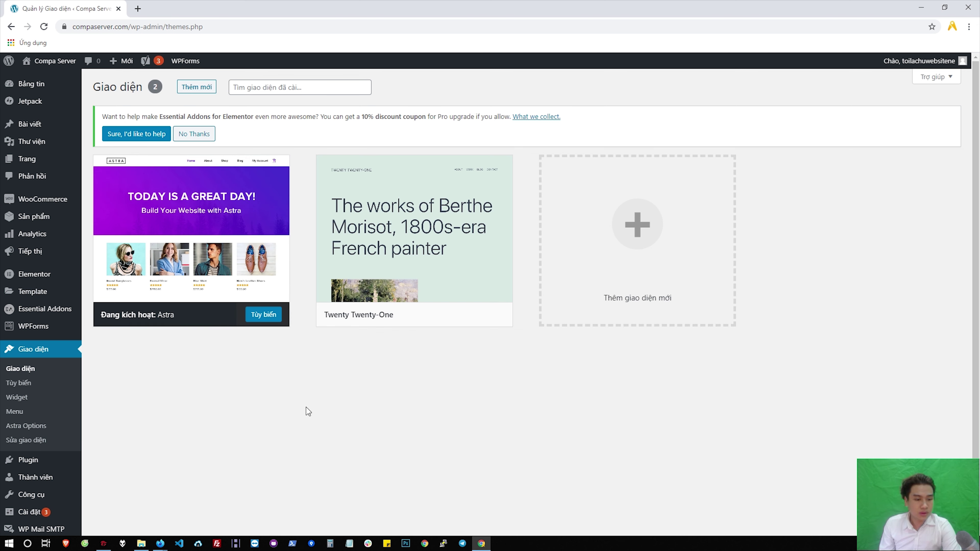
mouse_move(221, 266)
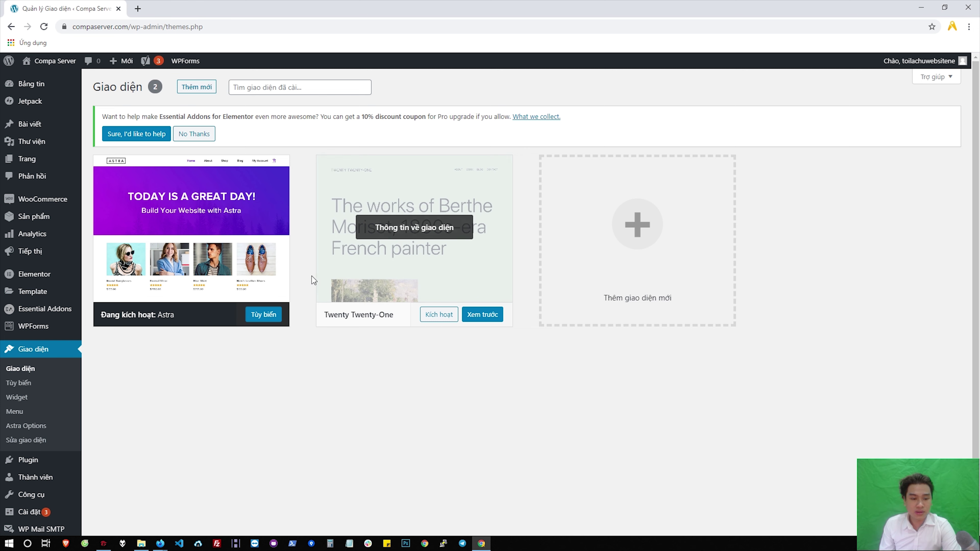
mouse_move(189, 228)
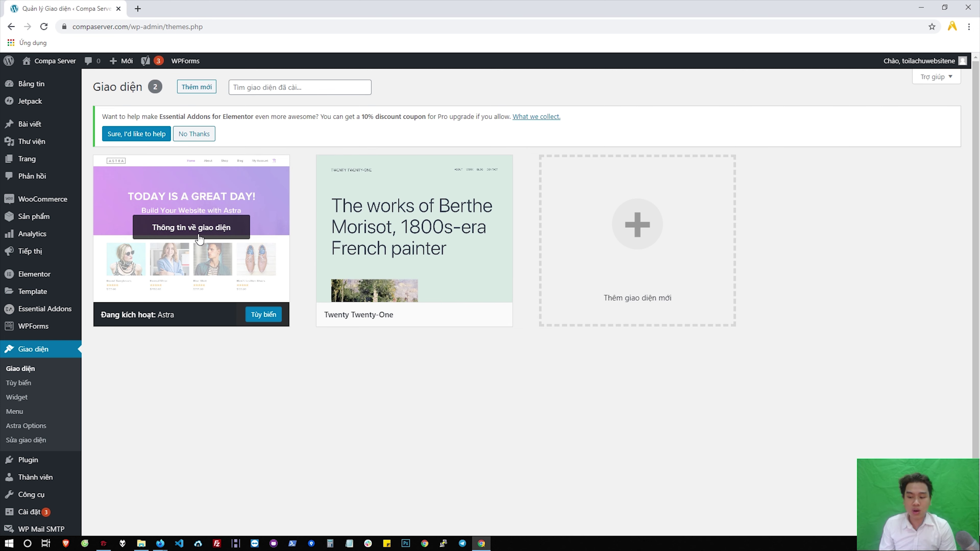
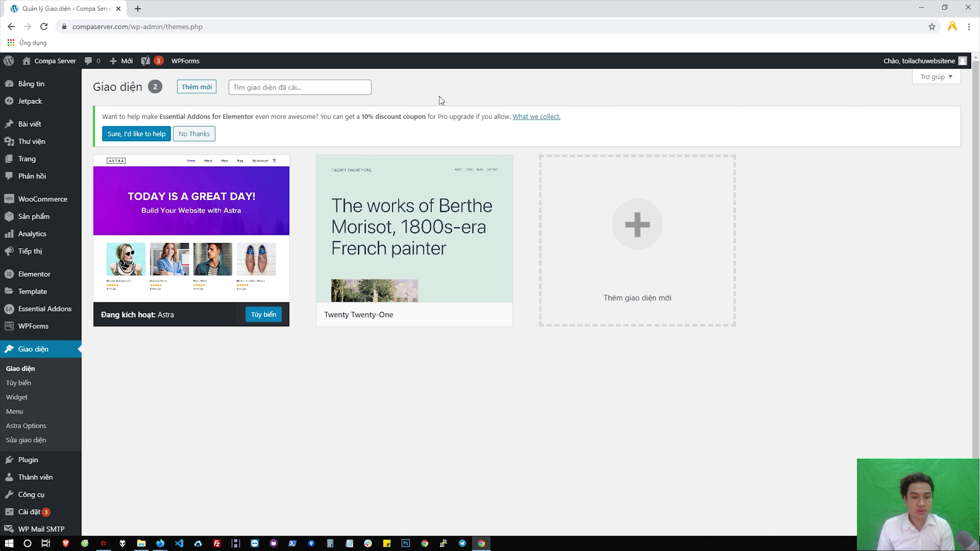
Open the site's front page in a new browser tab.
right_click(38, 79)
click(69, 84)
click(165, 8)
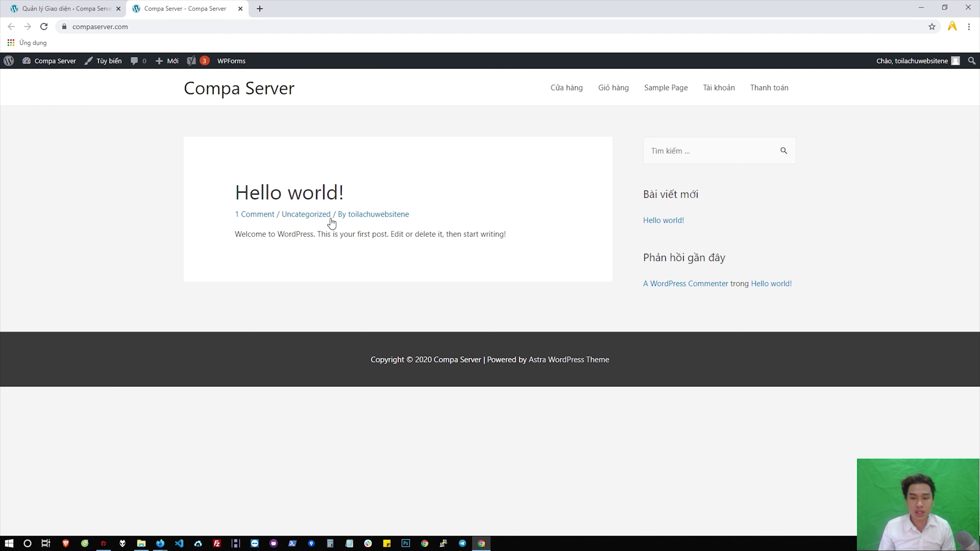
click(77, 8)
click(173, 7)
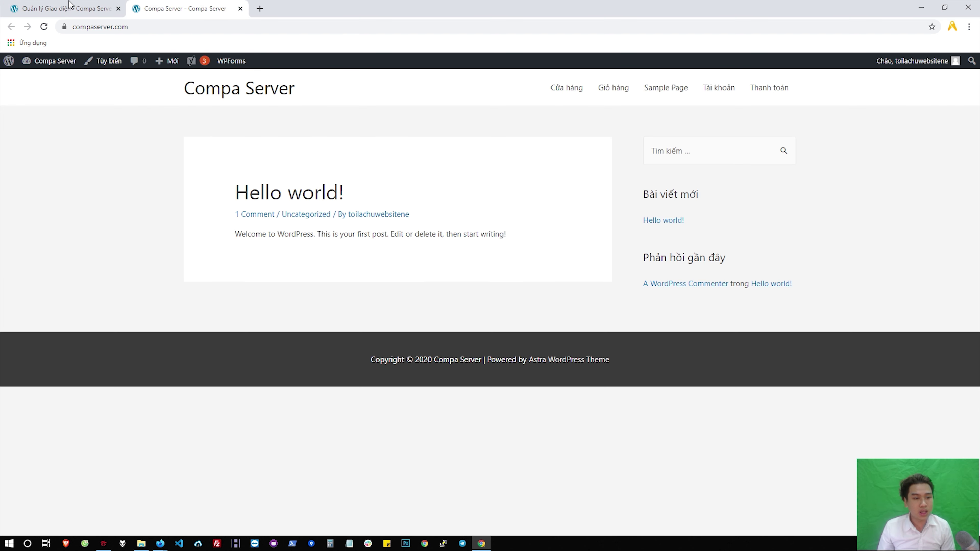
Launch the theme customizer and look briefly at its Global settings.
click(107, 67)
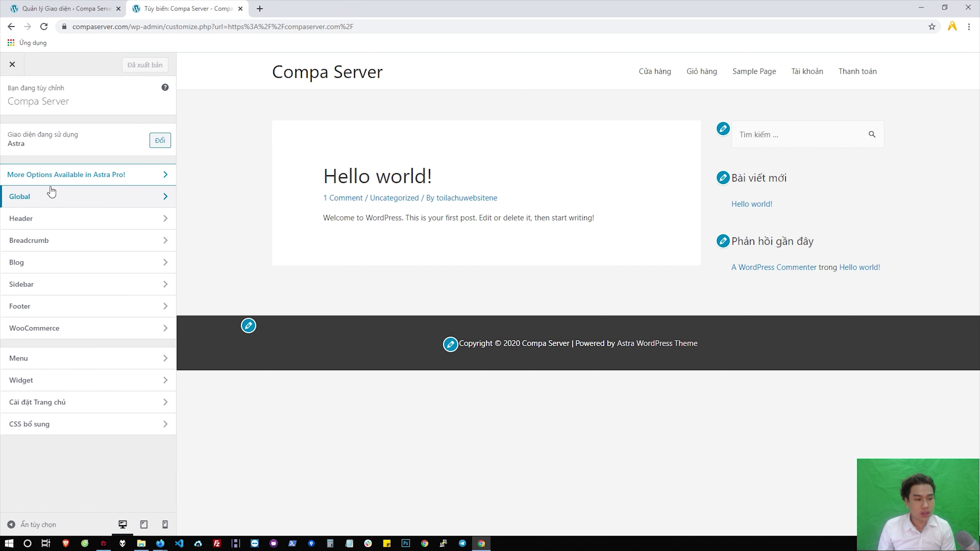
click(29, 198)
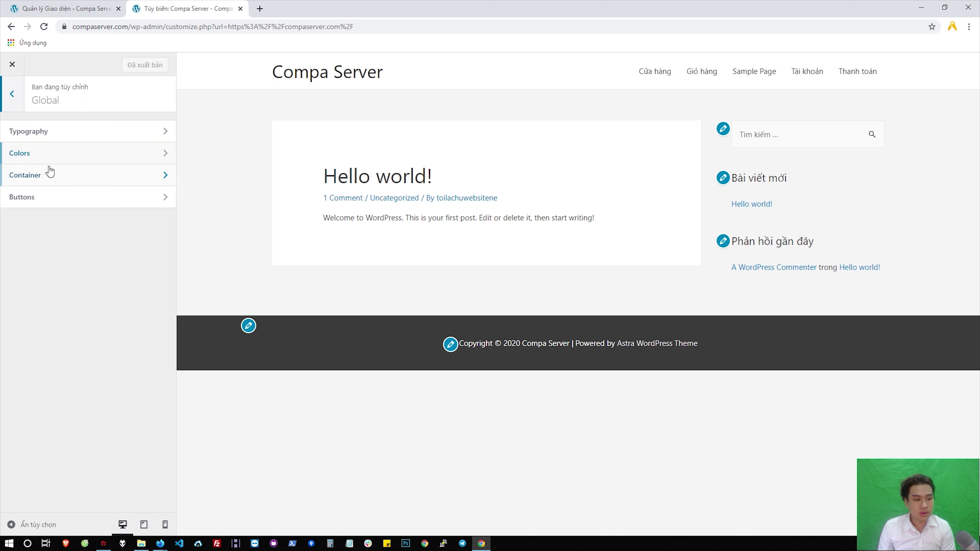
click(23, 105)
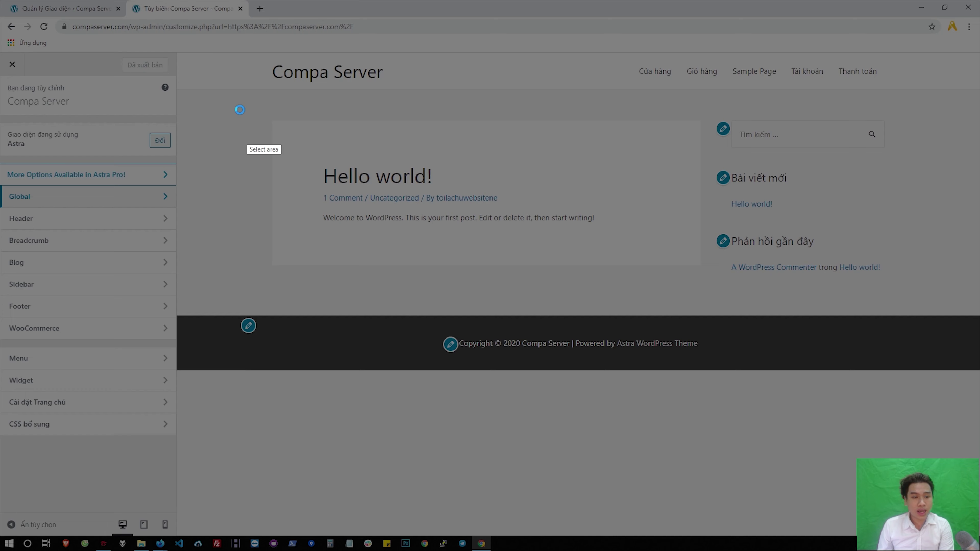
Screenshot the site header, then go to Header › Site Identity.
key(Print)
mouse_move(185, 47)
mouse_down()
mouse_move(978, 116)
mouse_move(974, 101)
mouse_up()
key(ctrl+c)
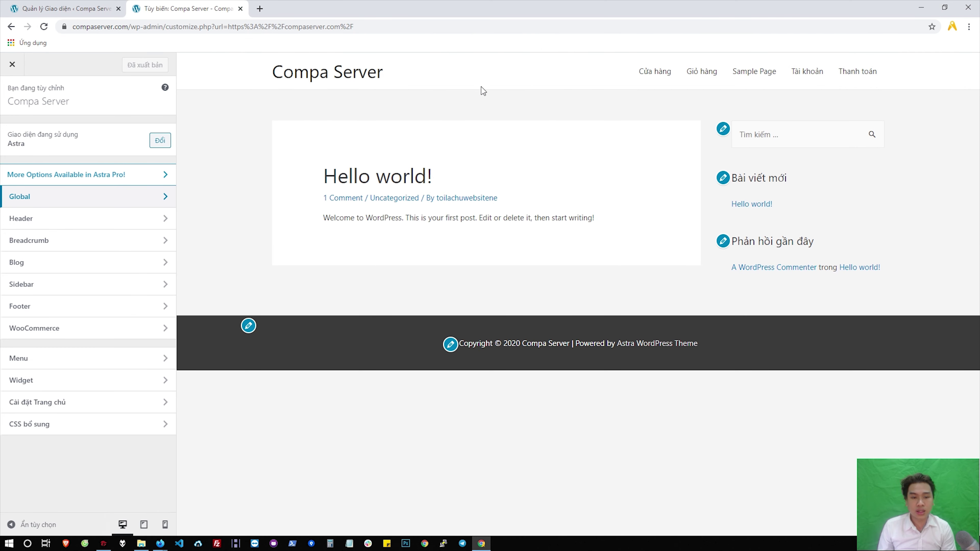
click(39, 220)
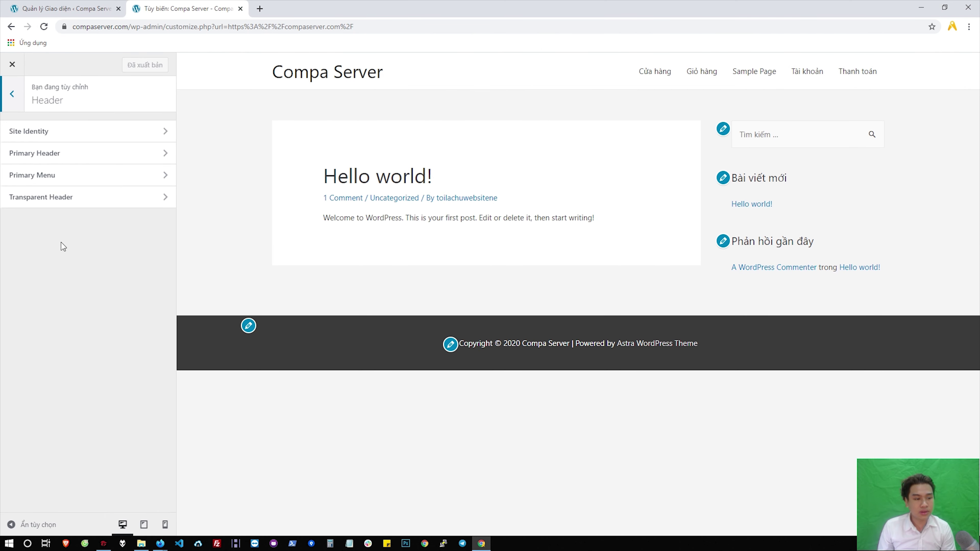
click(45, 139)
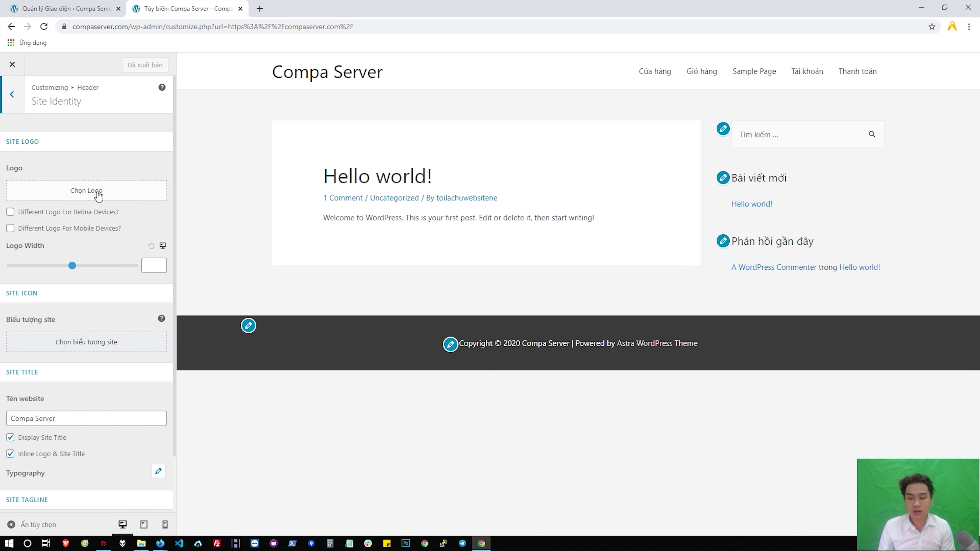
Upload logo-compamarketing.png from the Desktop as the site logo image.
click(98, 195)
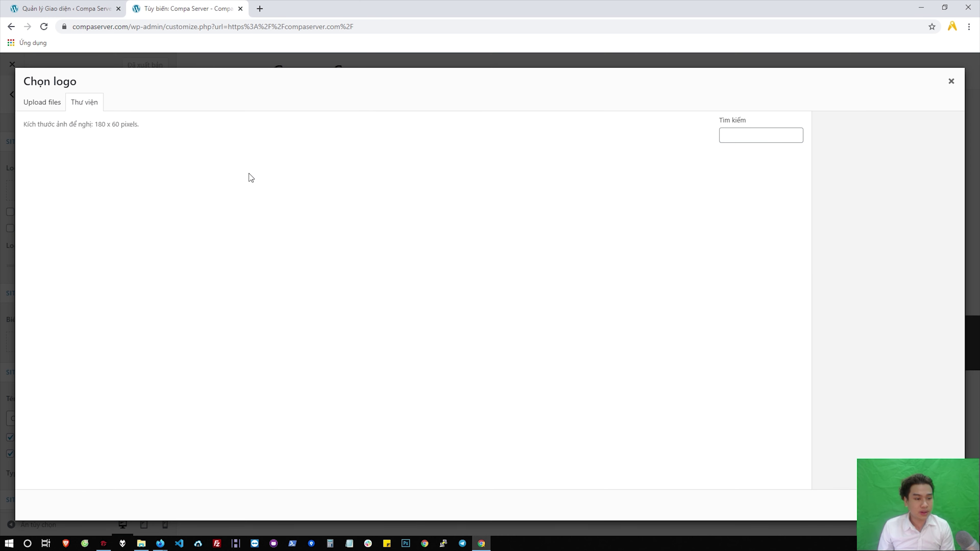
click(43, 103)
click(490, 279)
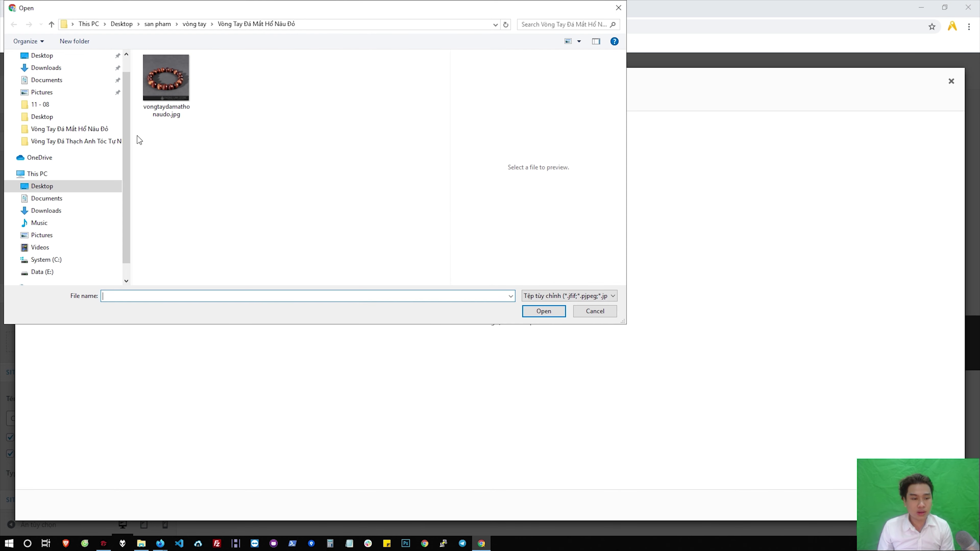
click(46, 187)
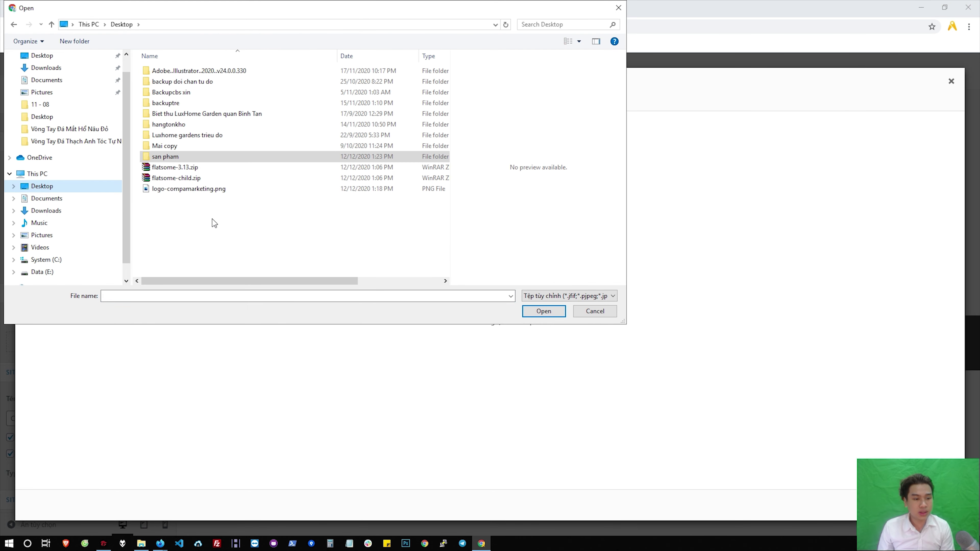
click(182, 190)
click(542, 311)
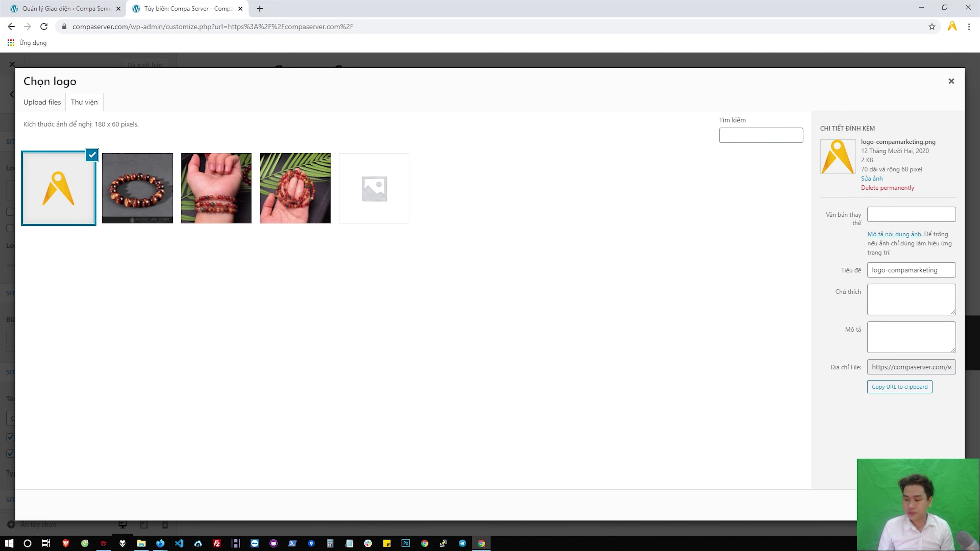
Crop the logo to its bottom edge, apply it, and keep the default logo width.
click(941, 505)
drag(489, 116, 489, 95)
click(941, 505)
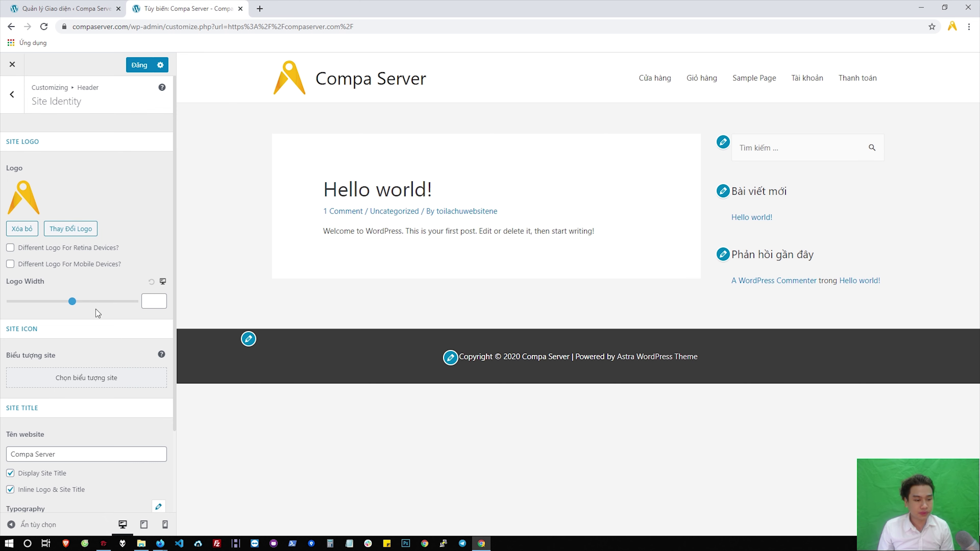
drag(71, 304, 74, 305)
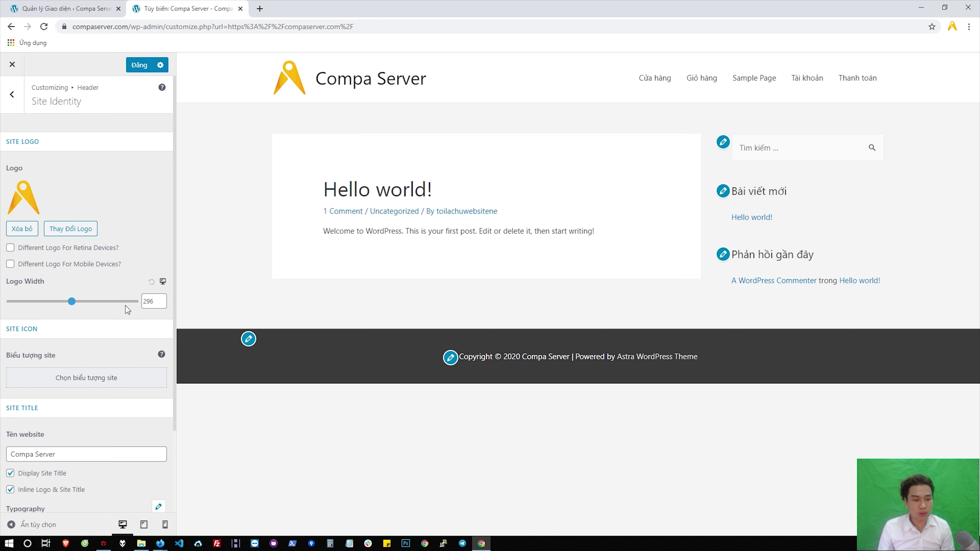
click(151, 281)
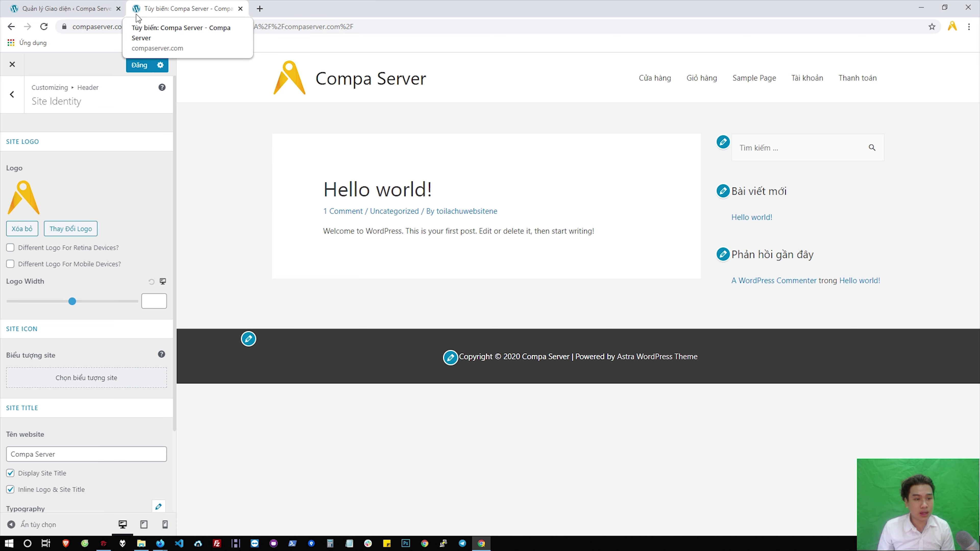
Set the uploaded Compa Server logo as the site icon, cropping and applying it.
click(94, 379)
click(45, 200)
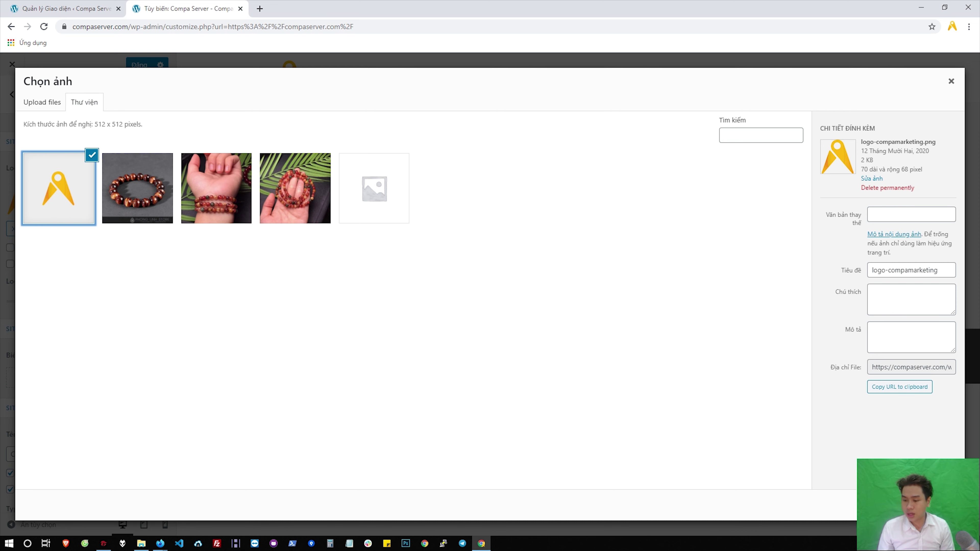
click(925, 505)
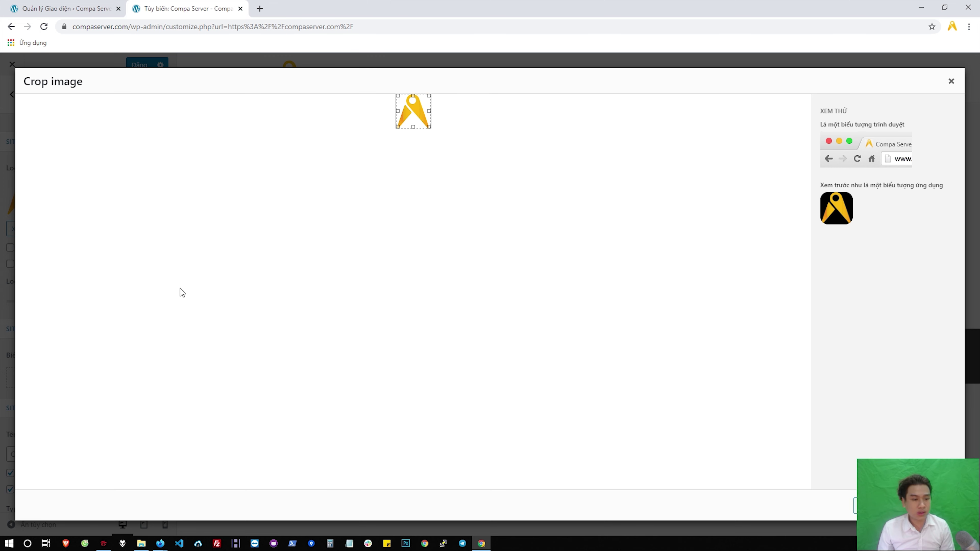
click(871, 505)
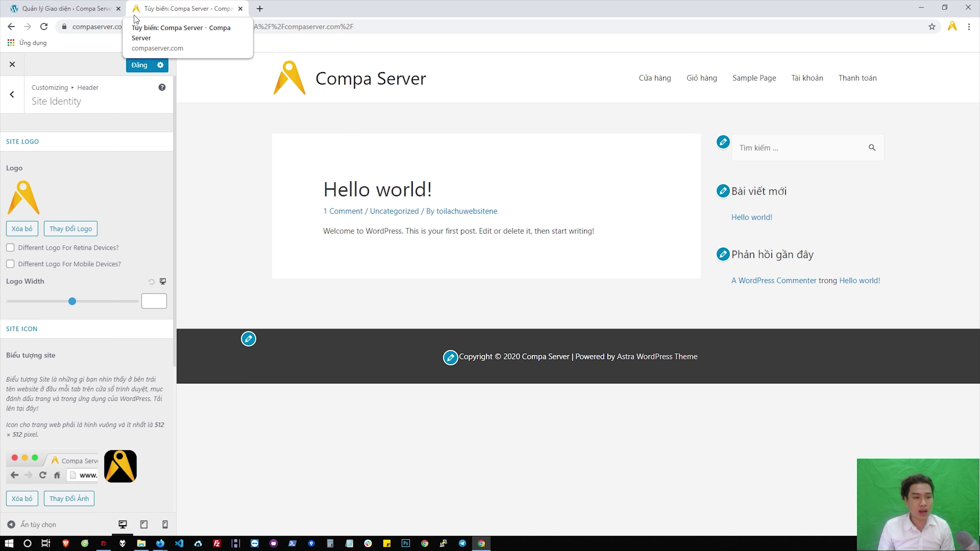
Turn Display Site Tagline on, then back off.
scroll(108, 289, down, 5)
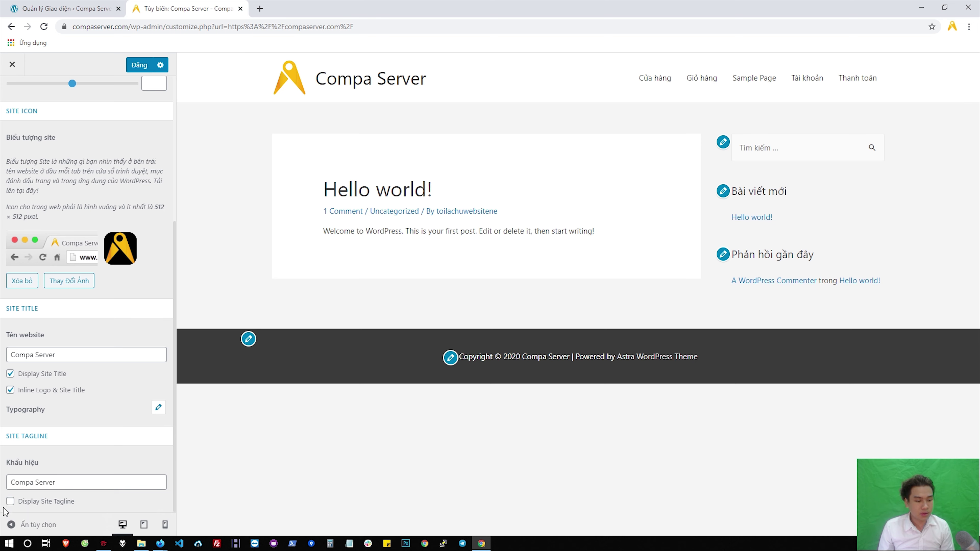
click(11, 501)
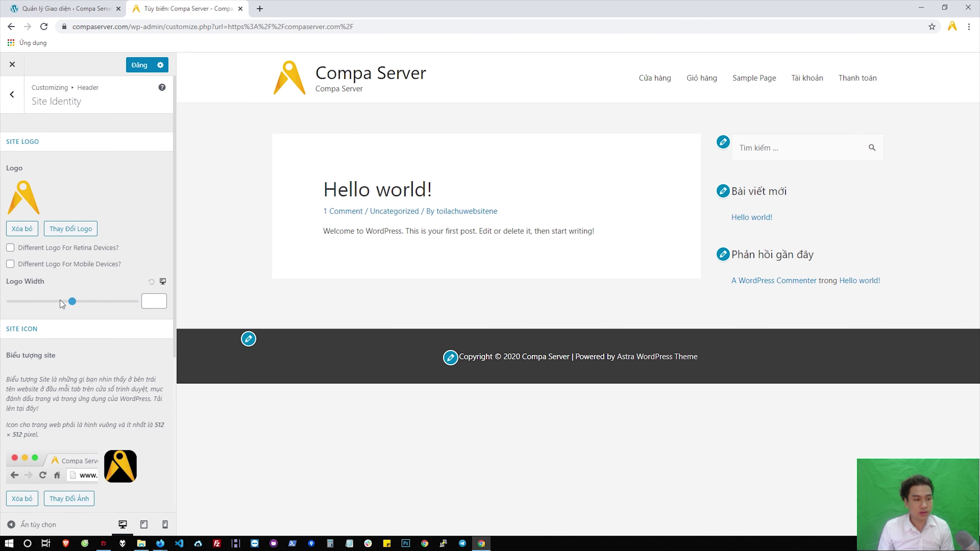
click(10, 480)
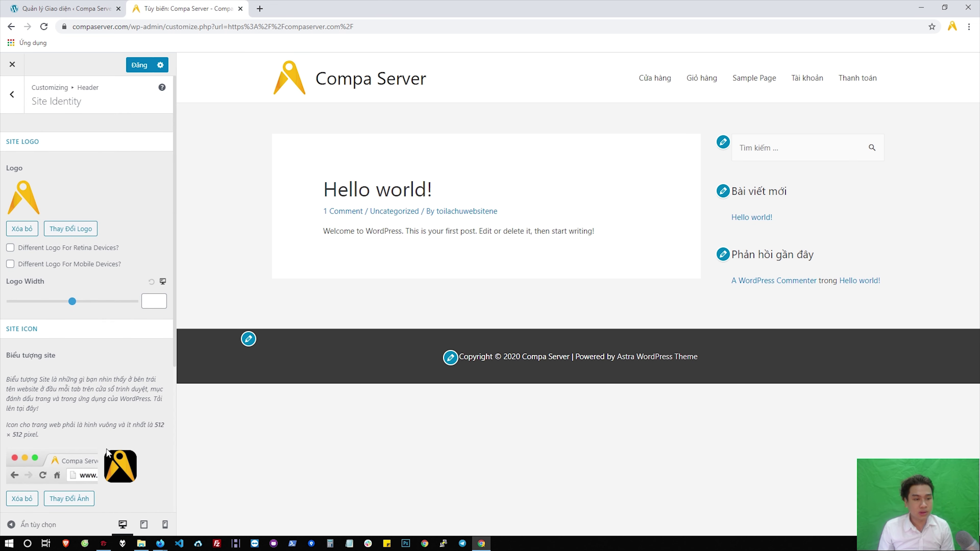
Publish the new logo and site icon changes.
click(140, 66)
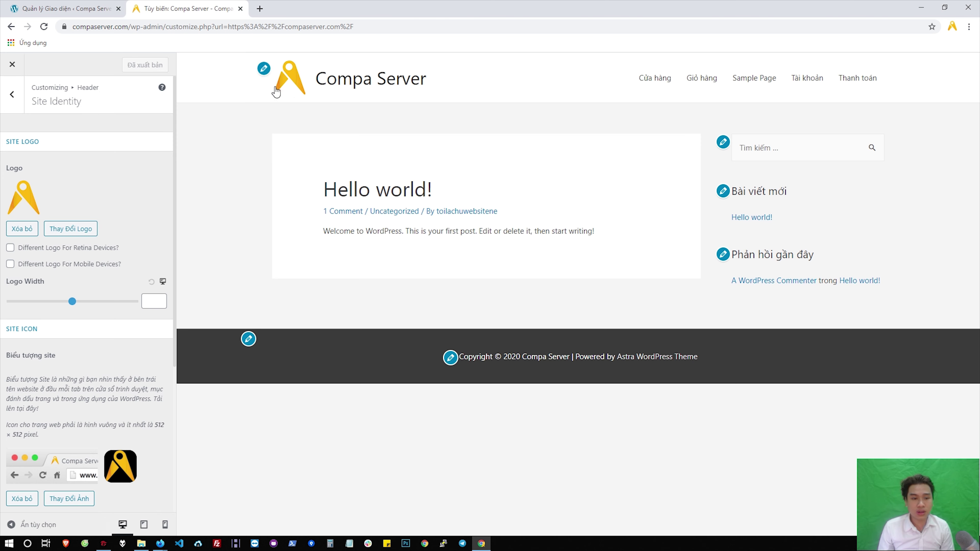
scroll(41, 262, down, 5)
scroll(40, 259, up, 5)
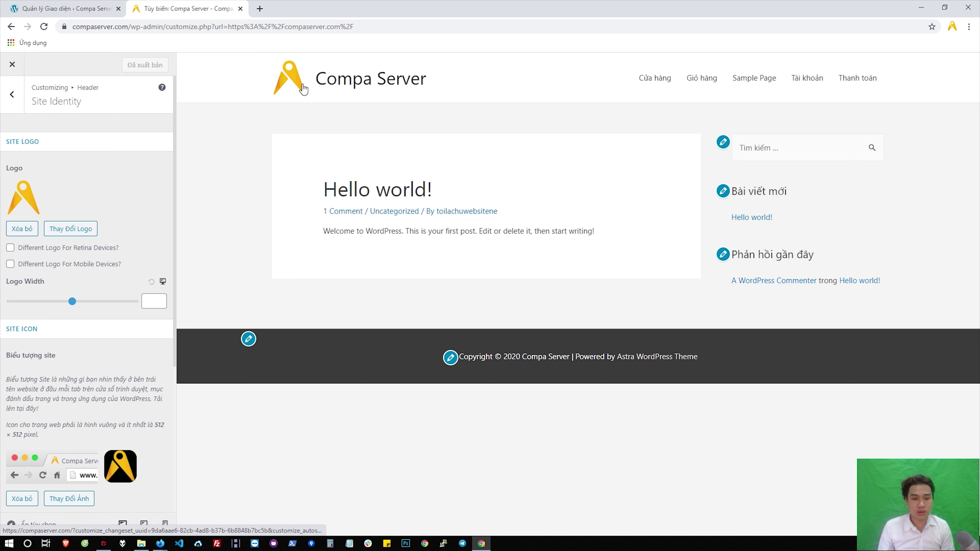
Capture the header menu area and return to the main customizer sections.
click(11, 96)
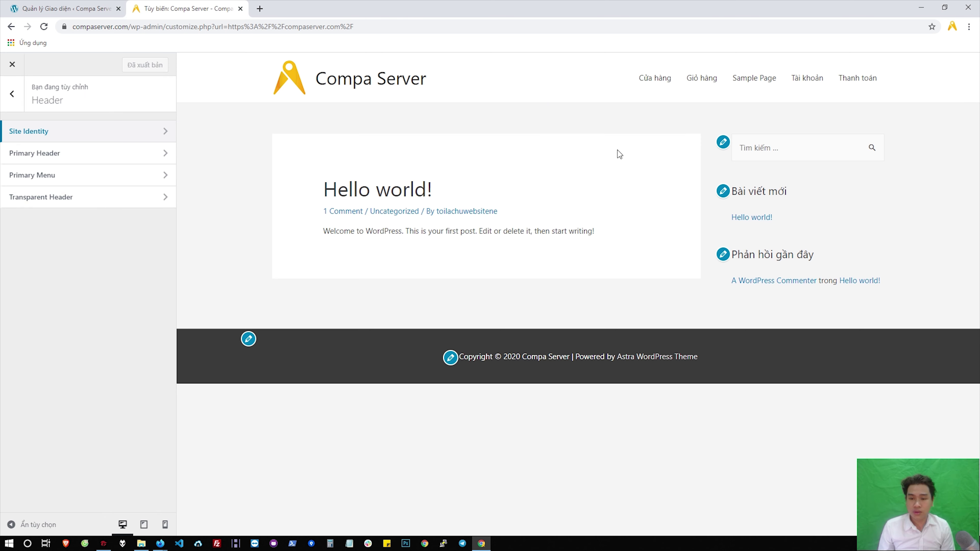
key(Print)
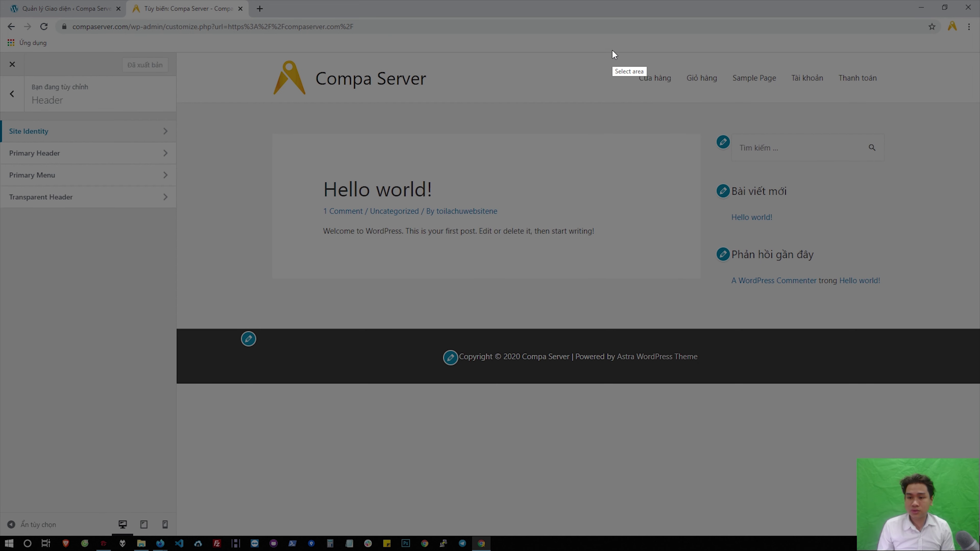
drag(612, 50, 903, 103)
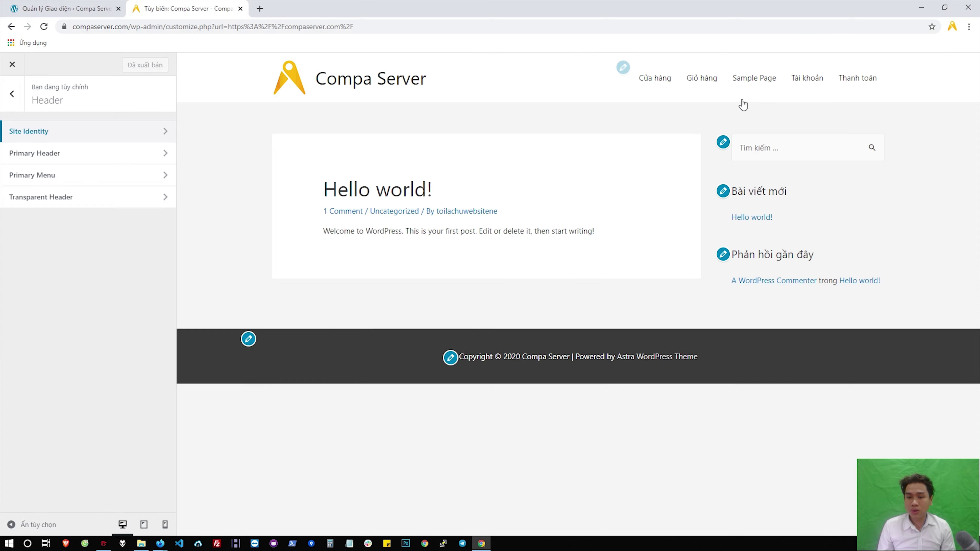
click(11, 97)
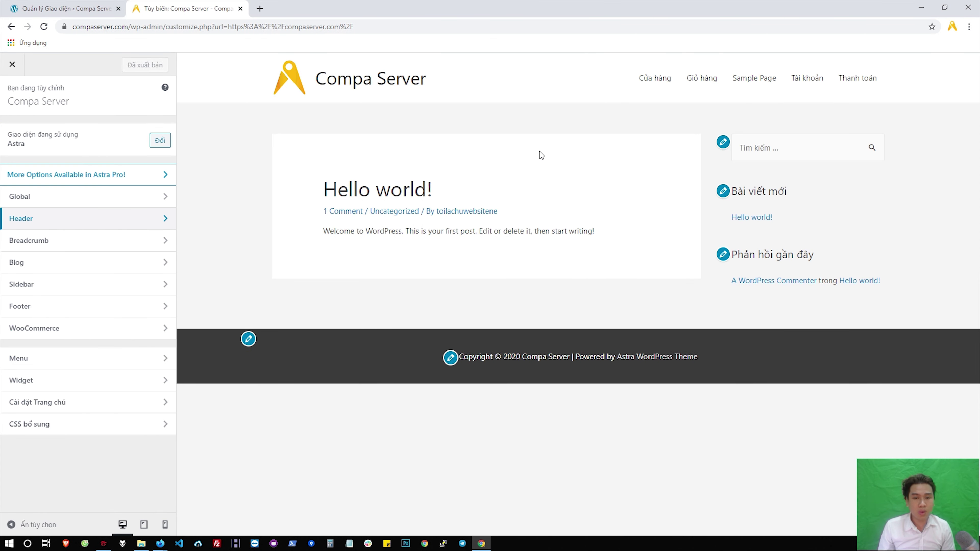
Open Appearance › Menus and compare it with the customizer preview tab.
click(43, 7)
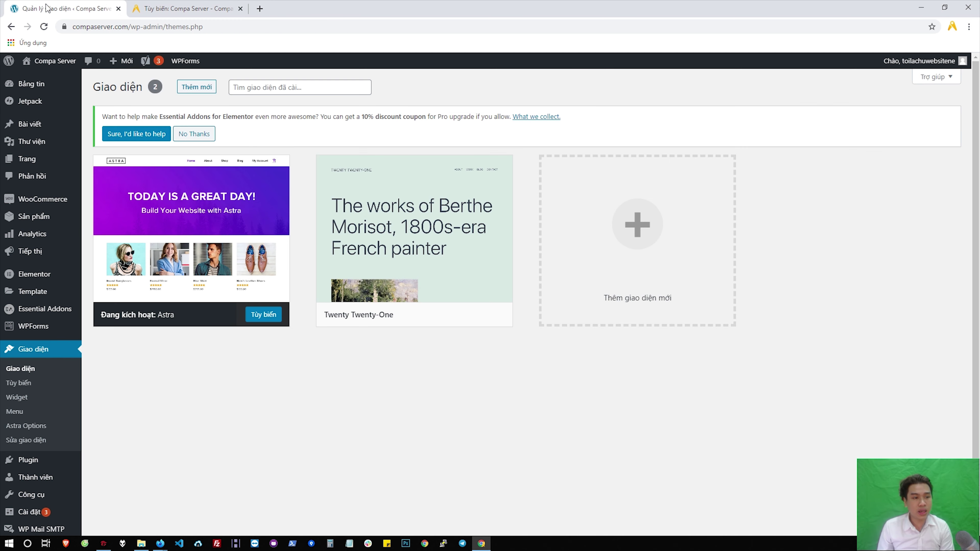
scroll(39, 231, down, 1)
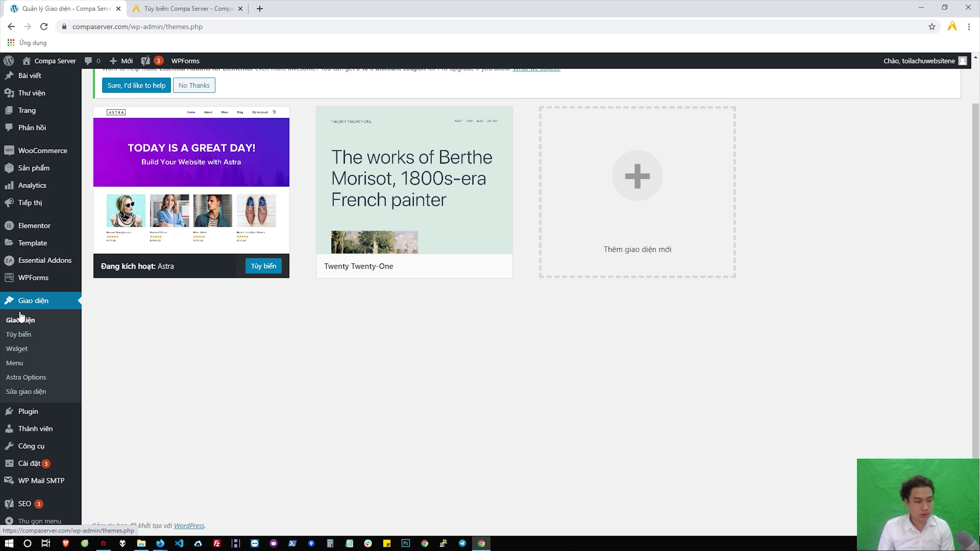
click(14, 363)
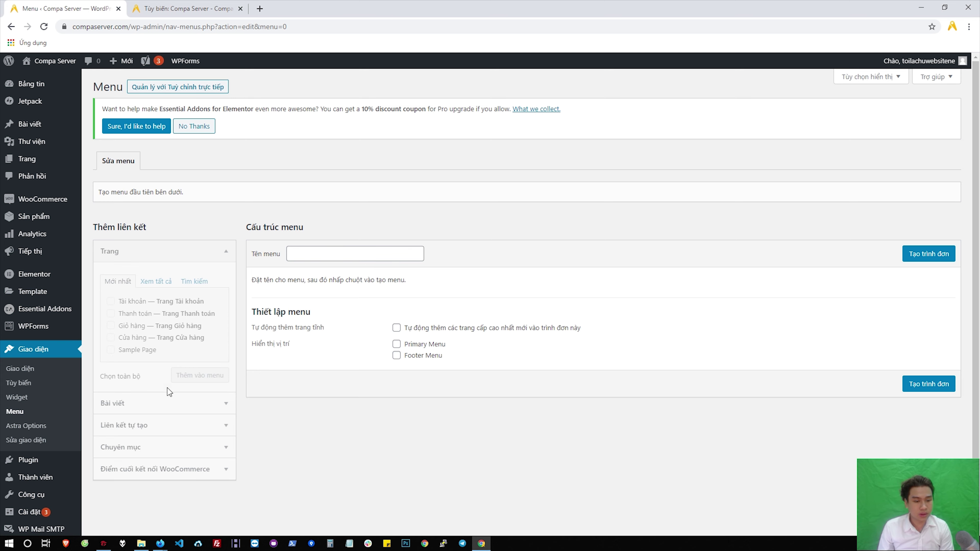
click(169, 4)
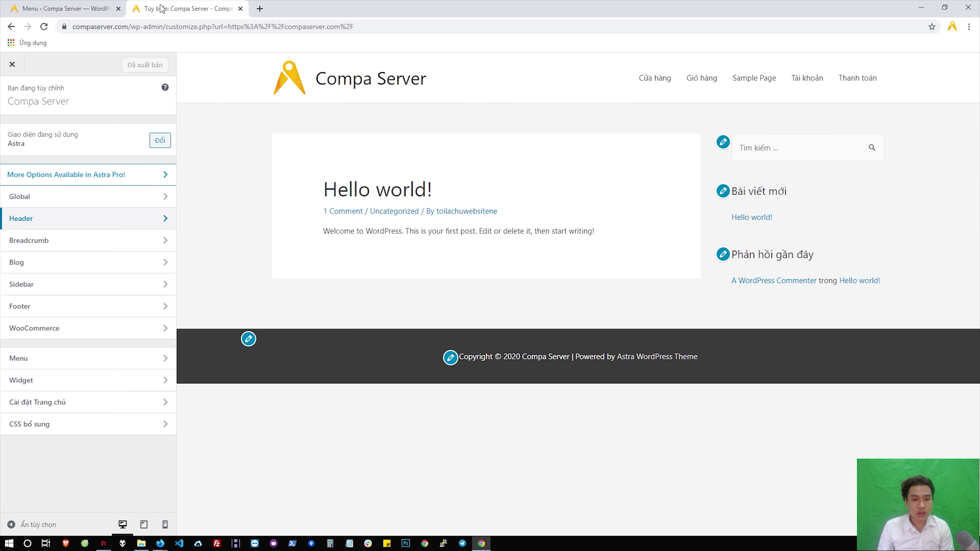
key(ctrl+Tab)
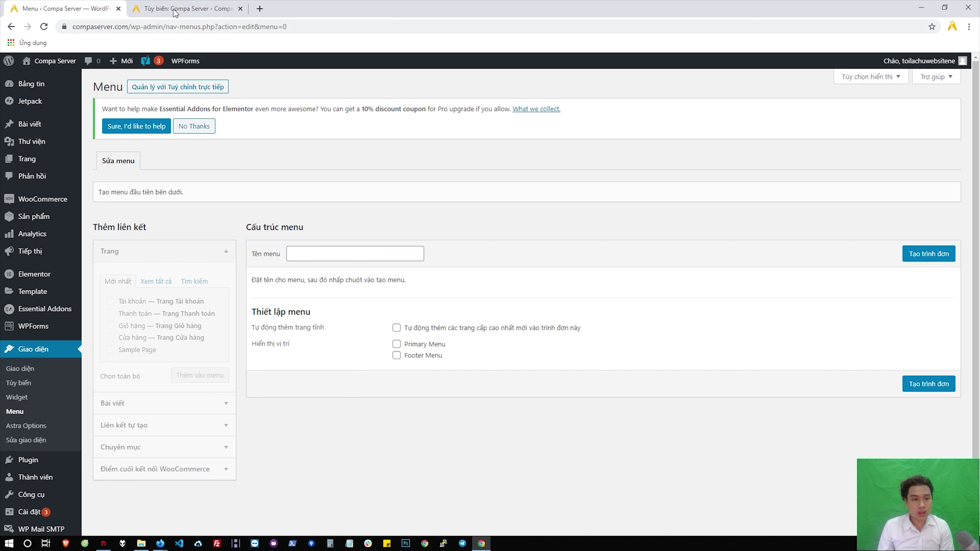
click(175, 11)
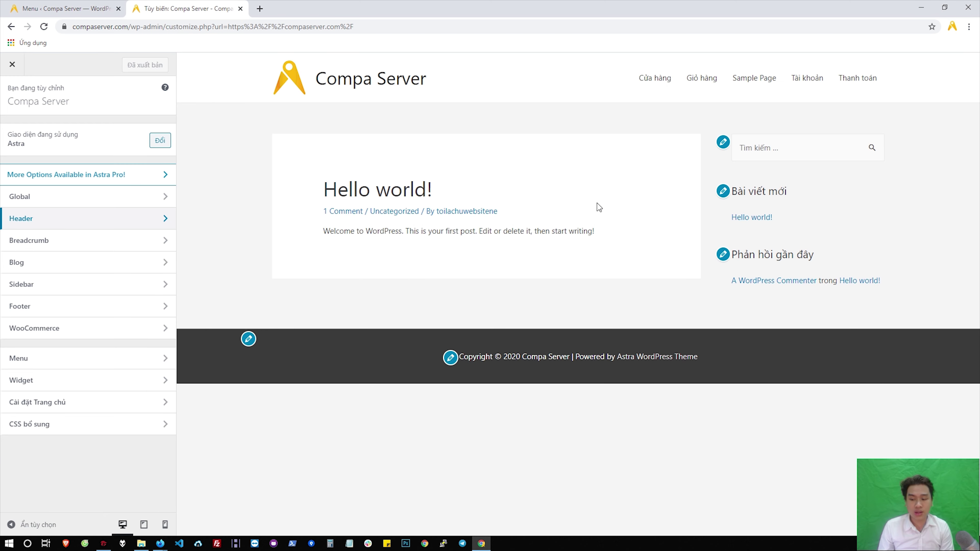
key(ctrl+Tab)
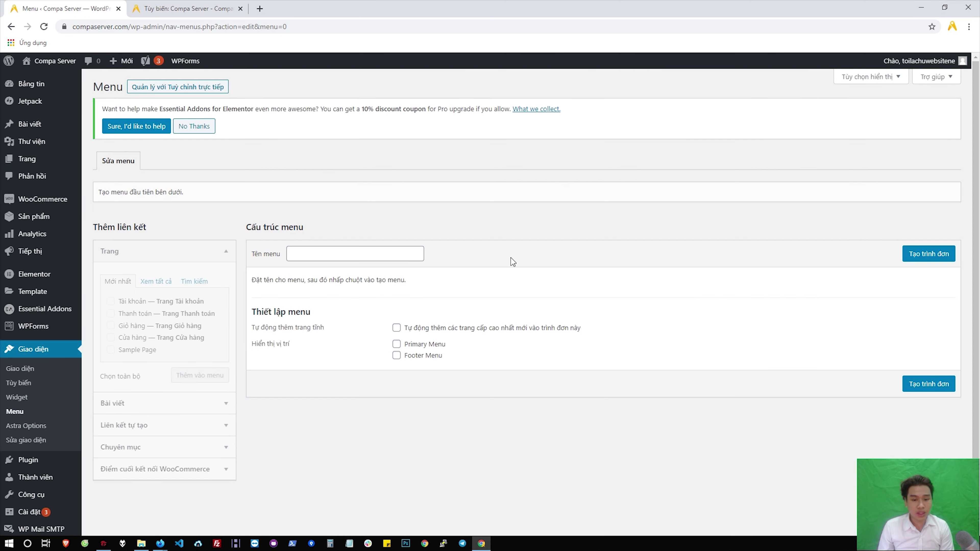
Create a menu named 'Menu Cua Toi' assigned to the Primary Menu location.
click(324, 255)
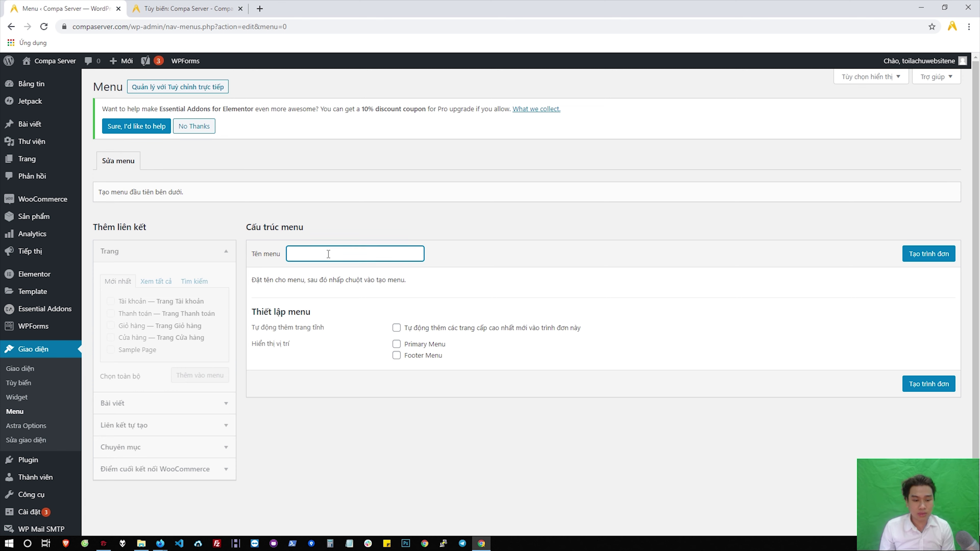
text(Menu)
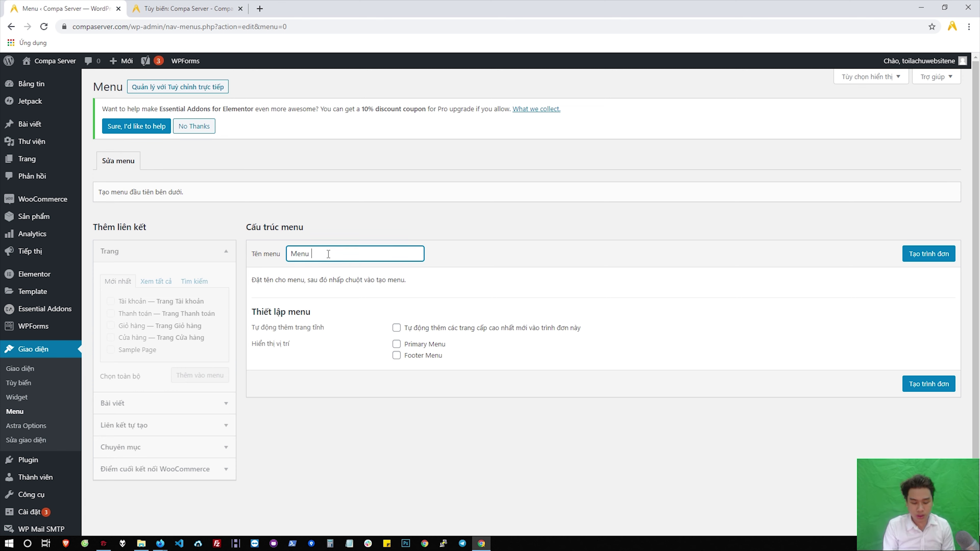
text(i)
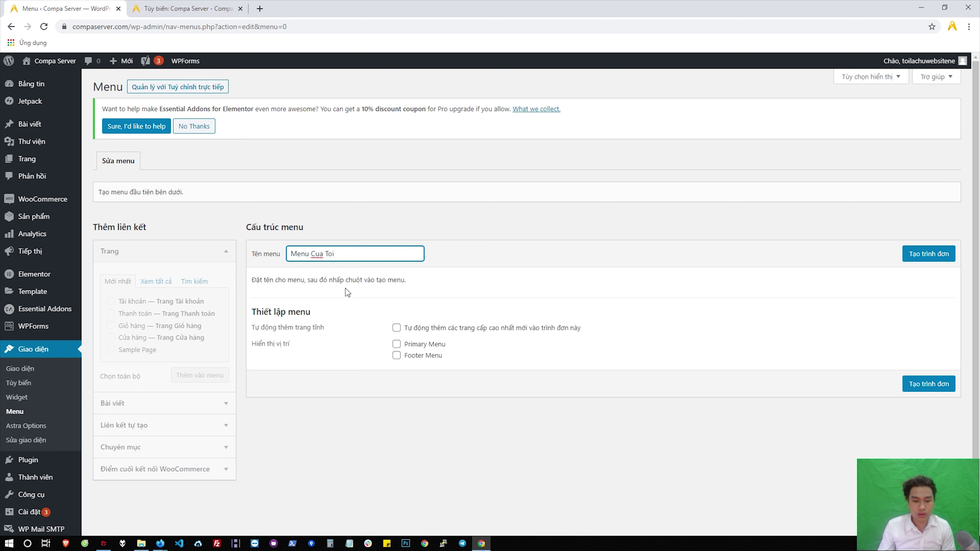
click(396, 344)
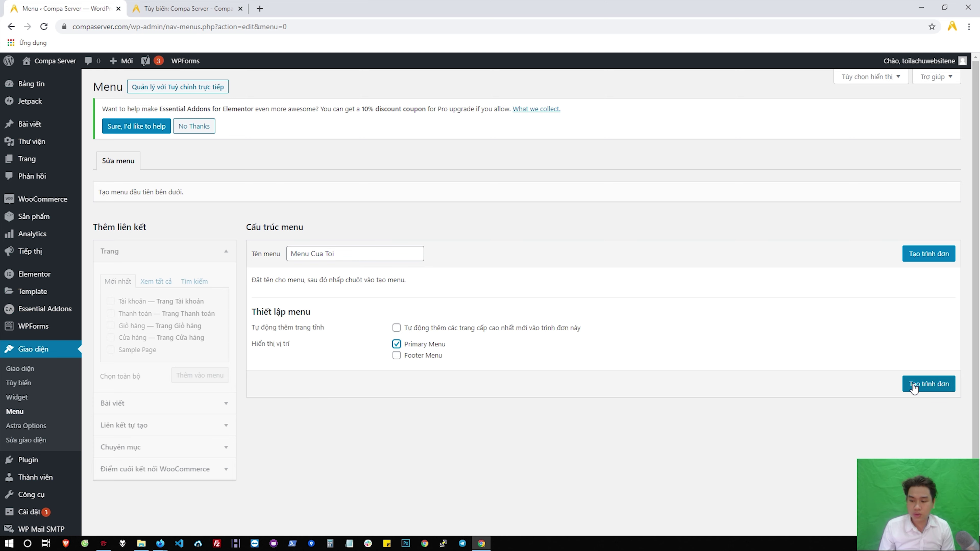
click(925, 390)
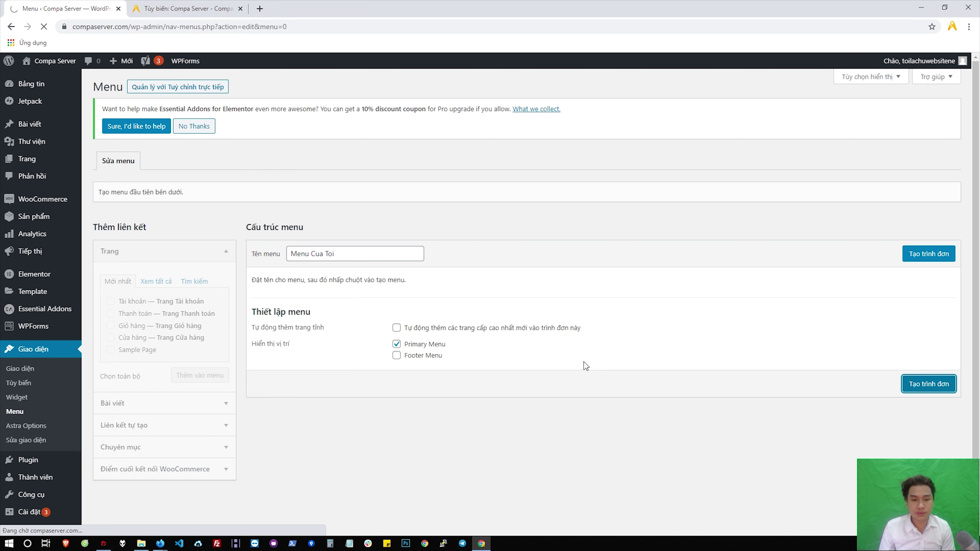
Show all pages under Trang and tick Trang chủ.
scroll(343, 285, down, 1)
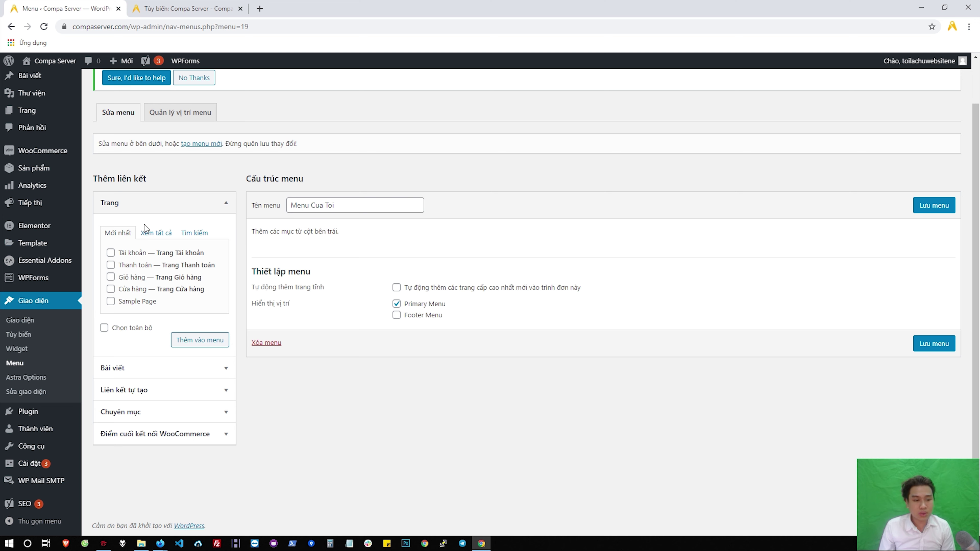
click(160, 236)
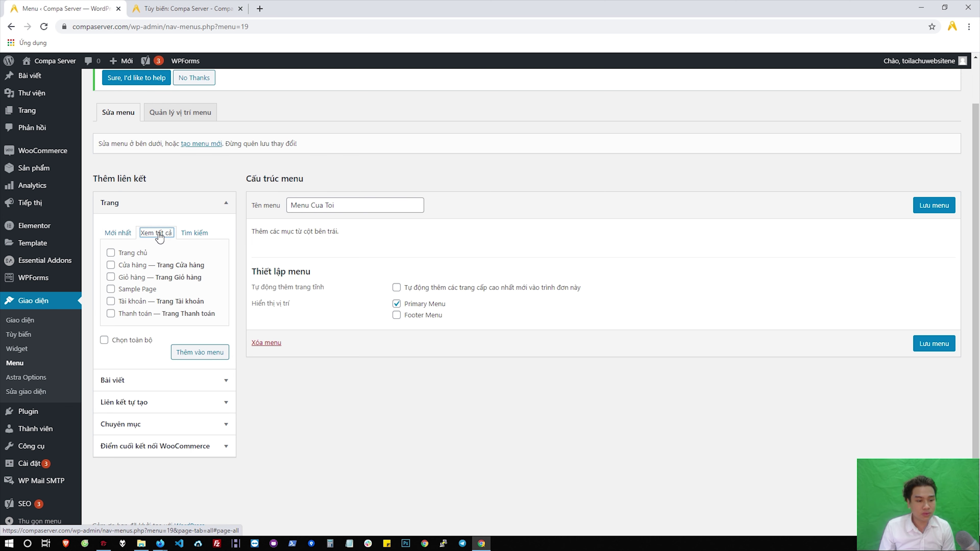
click(111, 253)
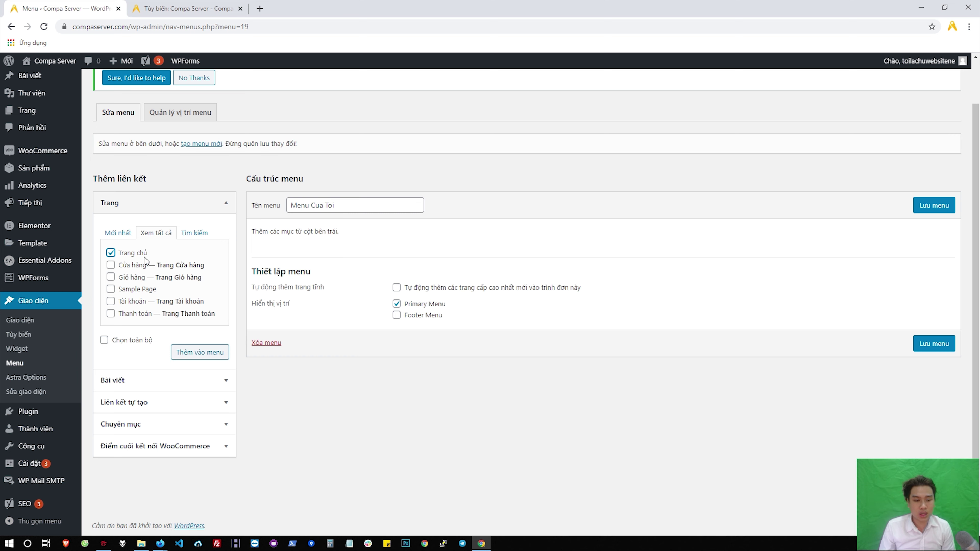
Add Trang chủ to Menu Cua Toi, remove its URL's trailing '/', and save.
click(199, 354)
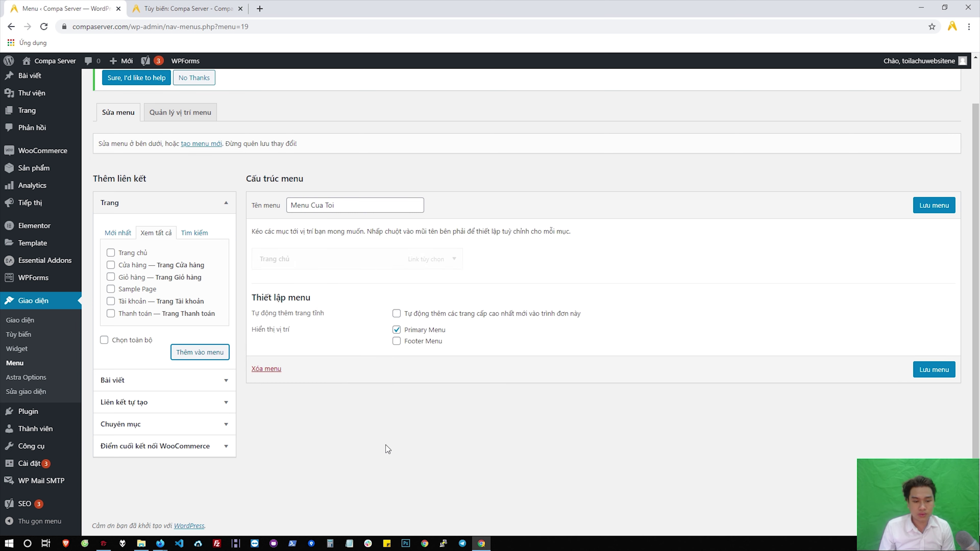
click(454, 259)
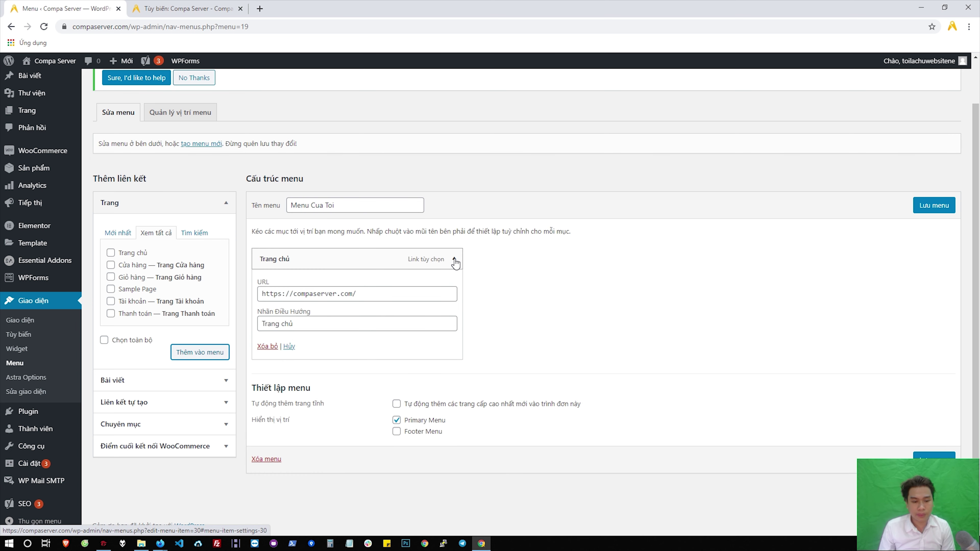
click(355, 297)
key(BackSpace)
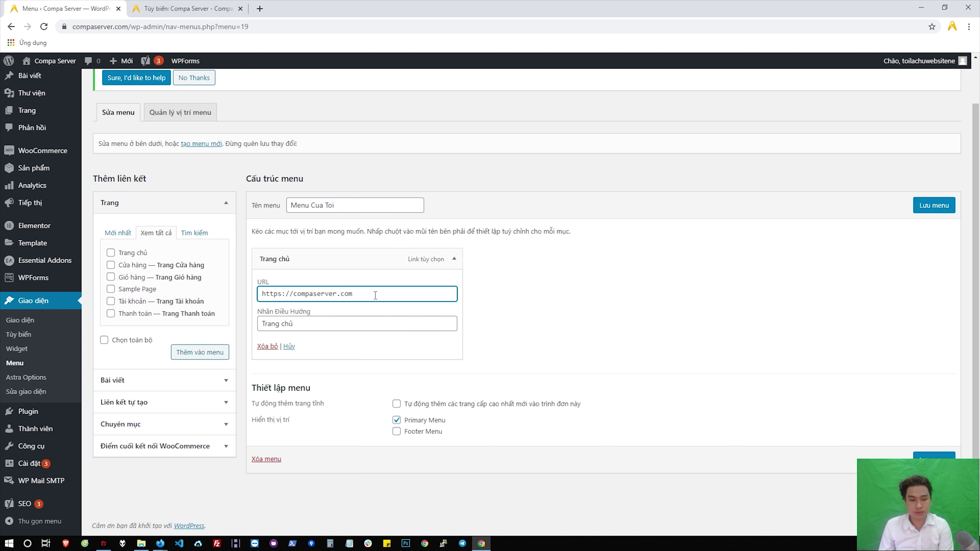
click(454, 258)
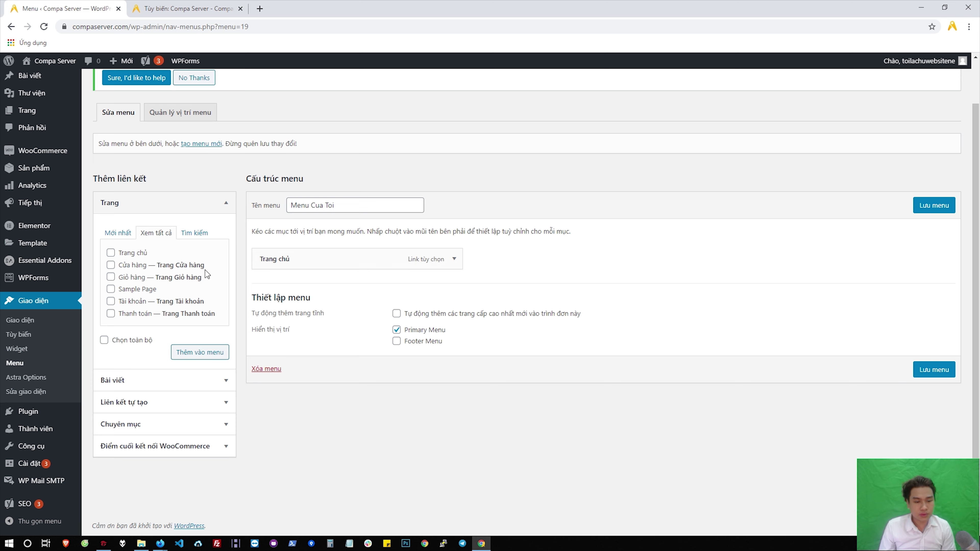
click(934, 204)
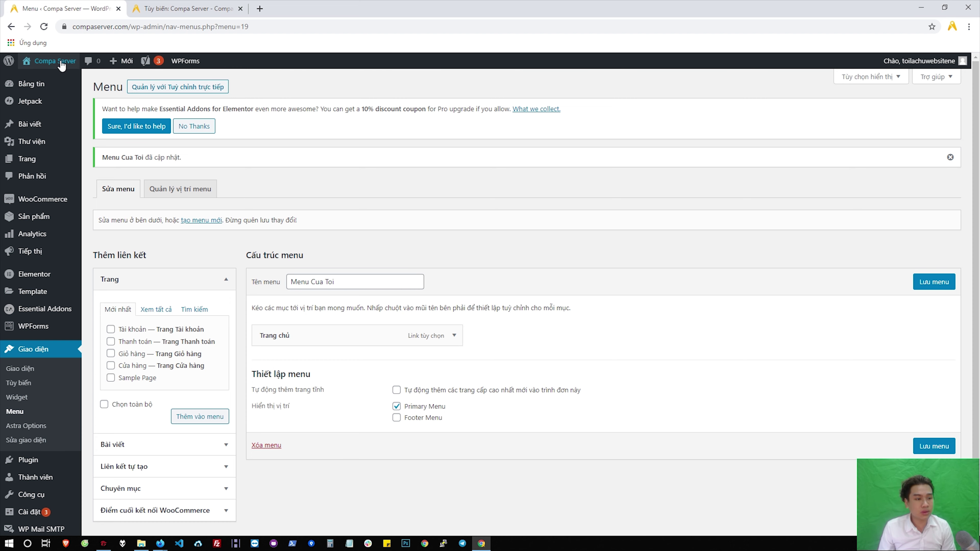
Open the live site in a new tab to see the header menu.
mouse_move(50, 62)
right_click(41, 80)
click(61, 89)
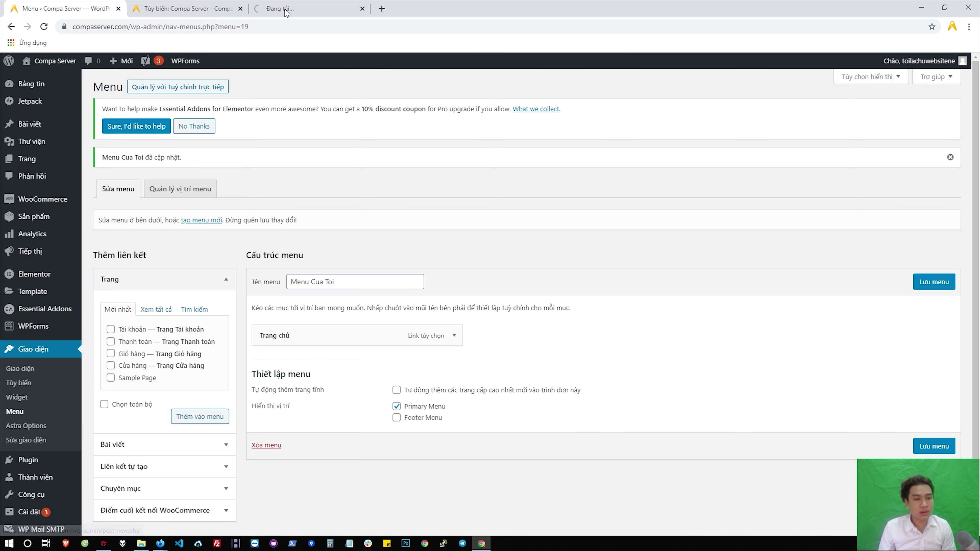
click(293, 8)
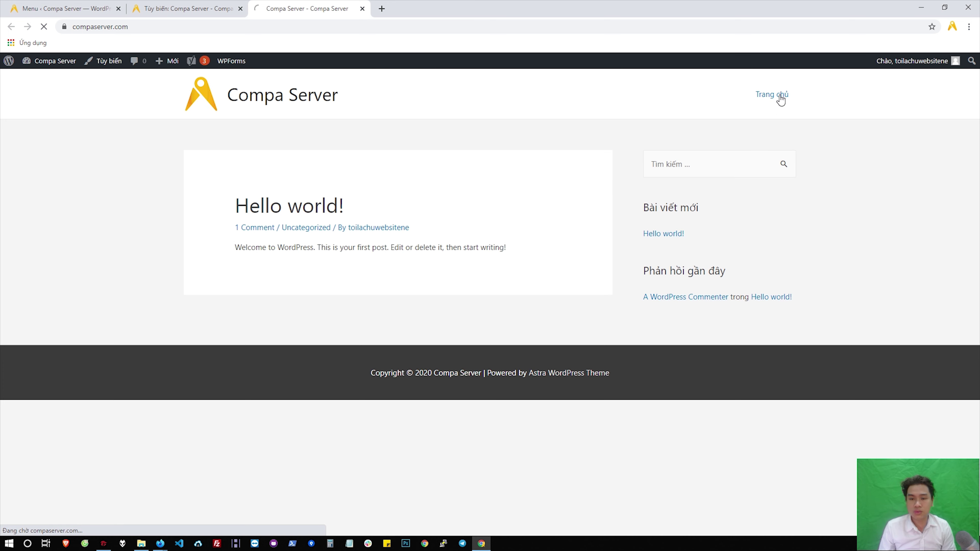
click(71, 8)
middle_click(309, 3)
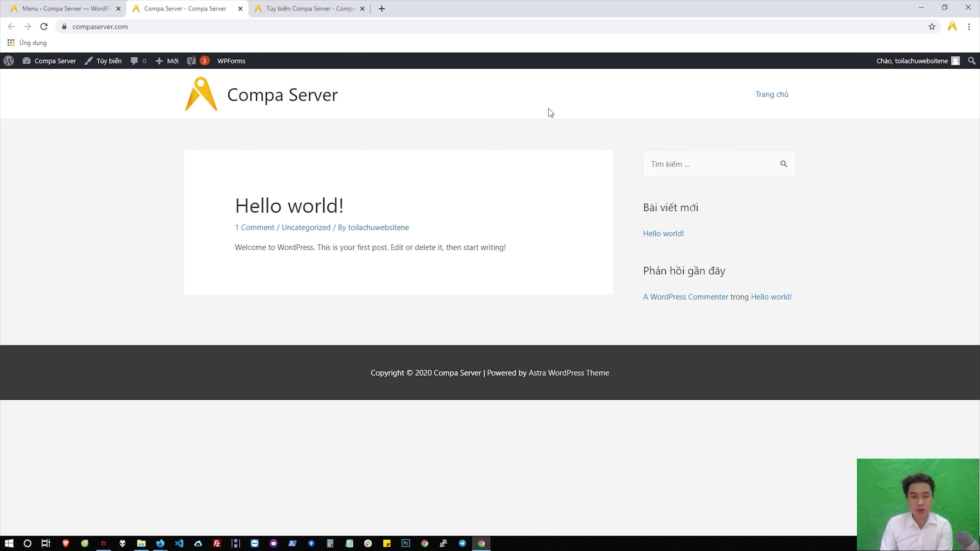
Screenshot the header showing Trang chủ, then return to the menu editor.
key(Print)
drag(653, 63, 845, 122)
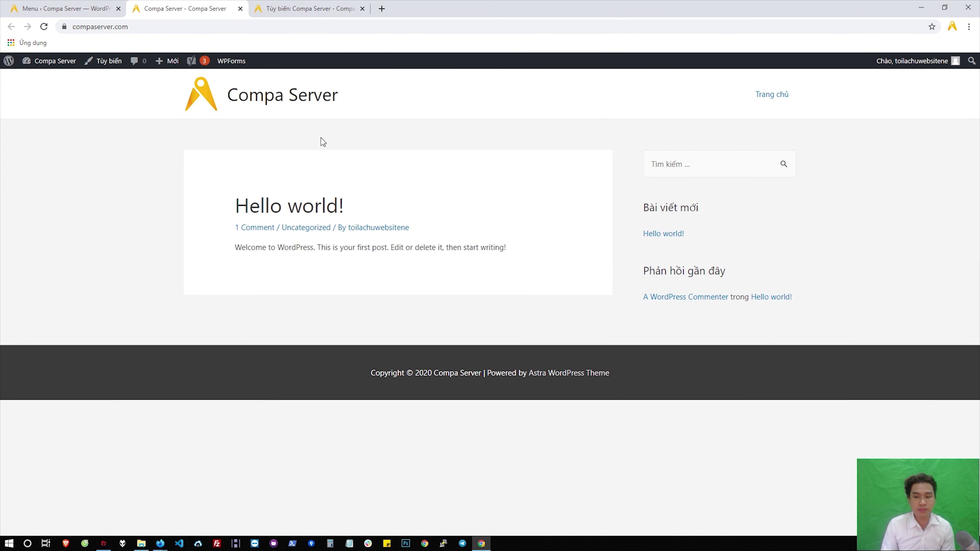
key(ctrl+shift+Tab)
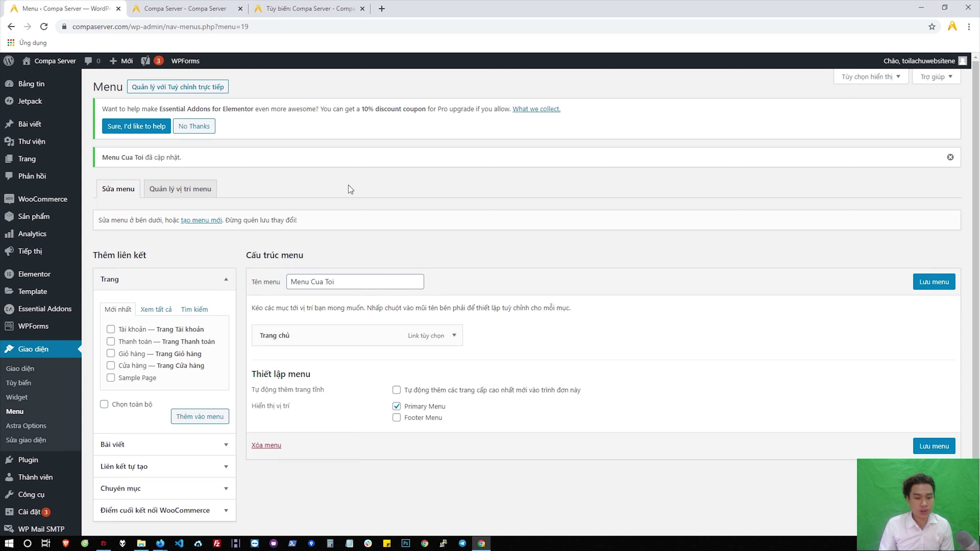
click(170, 8)
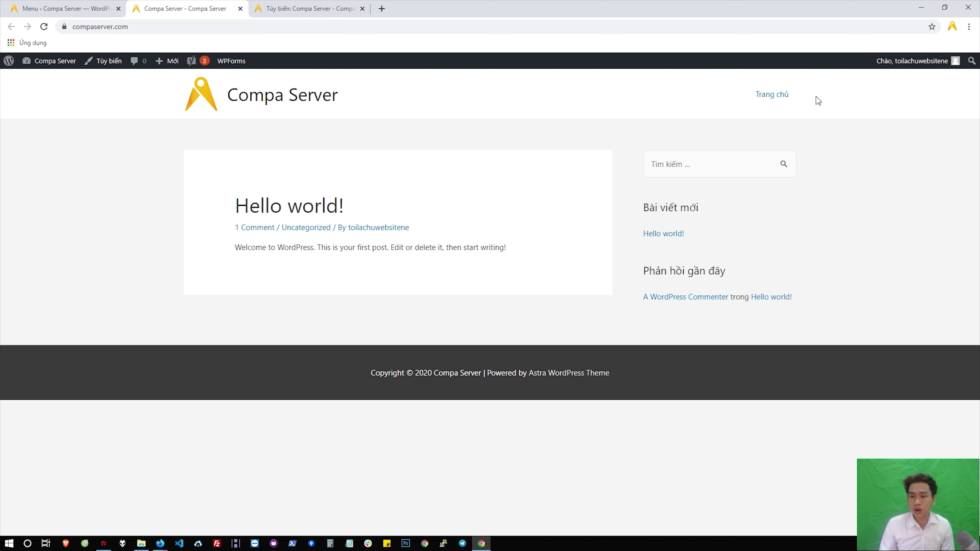
click(66, 7)
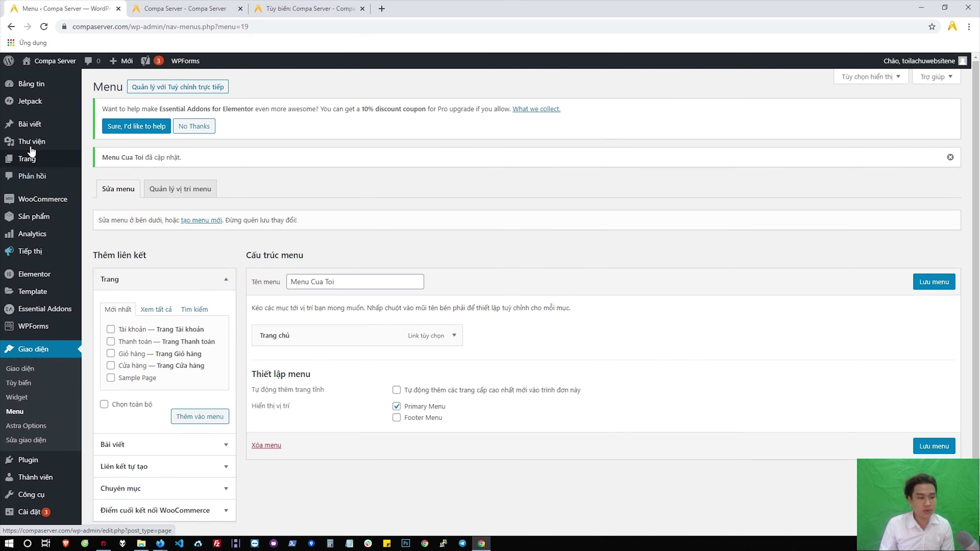
Open the pages list and start a new page in a new tab.
mouse_move(56, 164)
middle_click(101, 164)
click(397, 8)
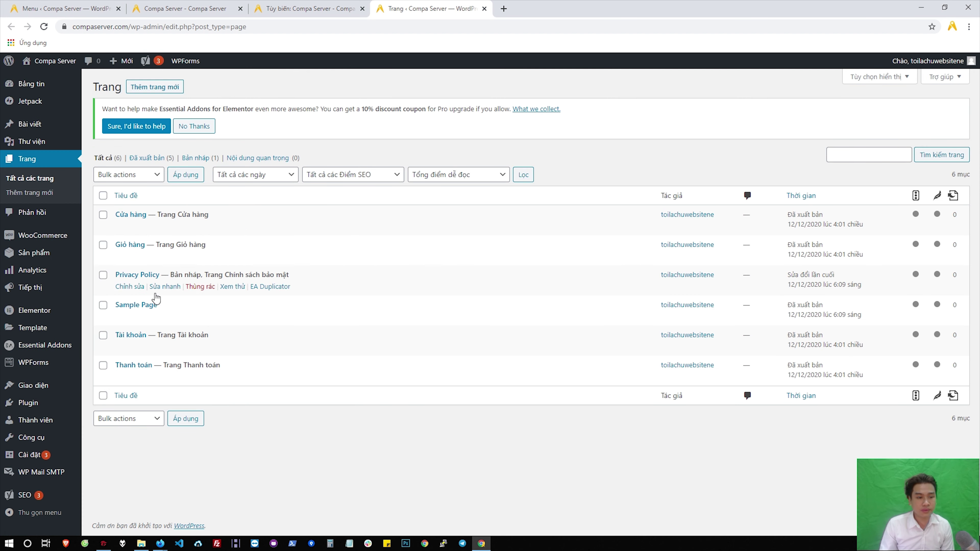
middle_click(165, 87)
key(ctrl+Tab)
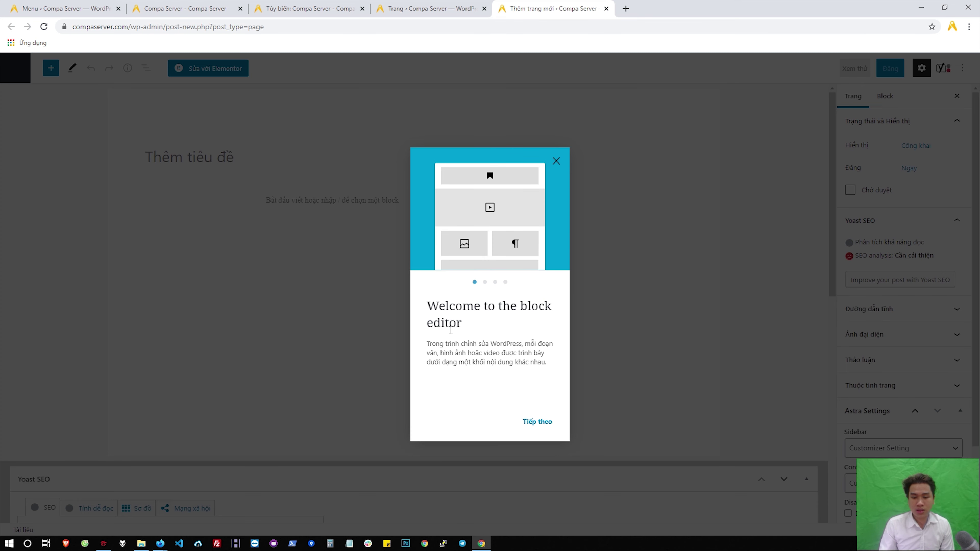
click(555, 161)
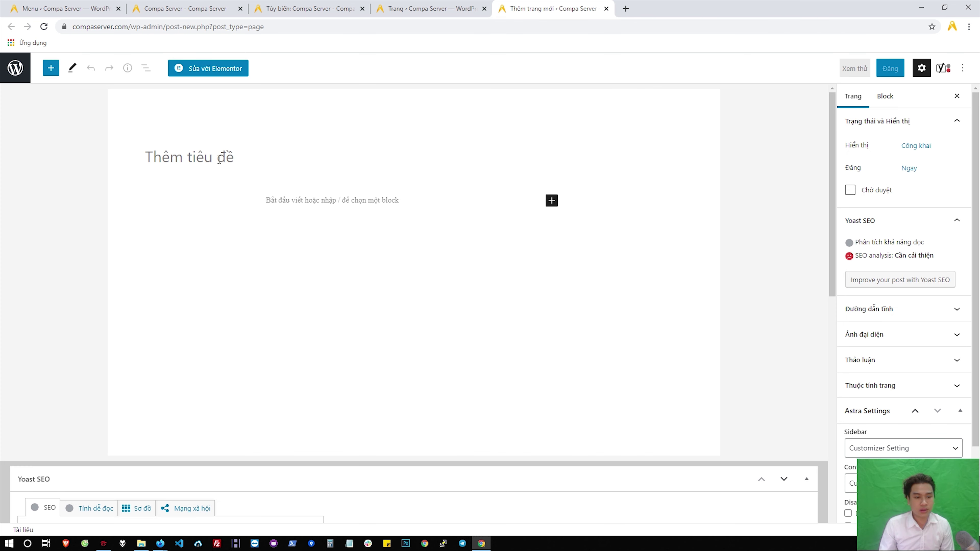
Title the page 'Giới Thiệu' and write its two intro paragraphs.
text(Giới )
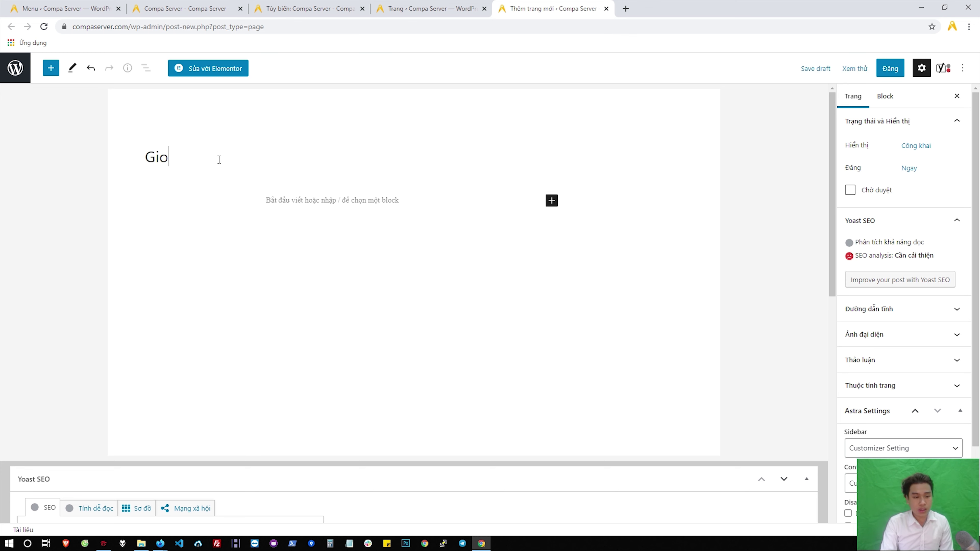
text(Thiệu)
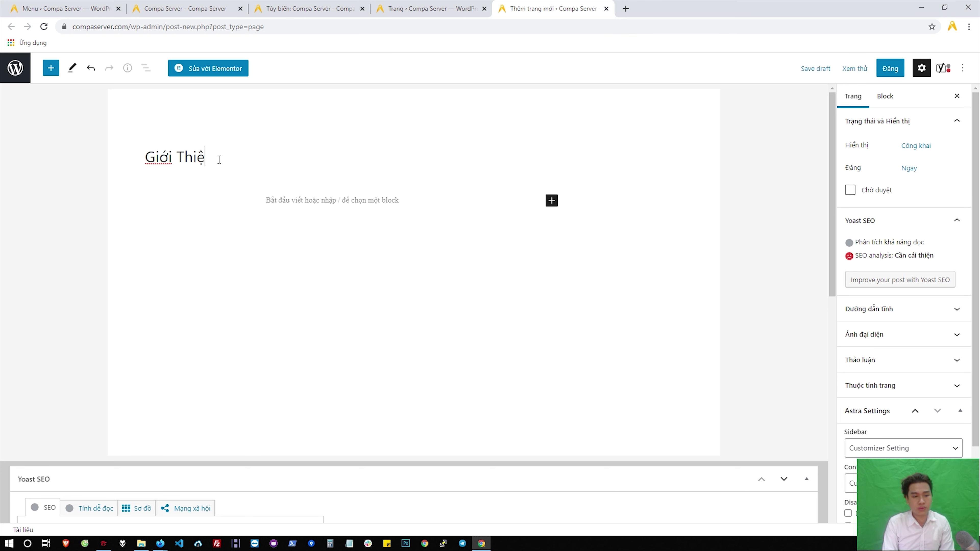
click(315, 203)
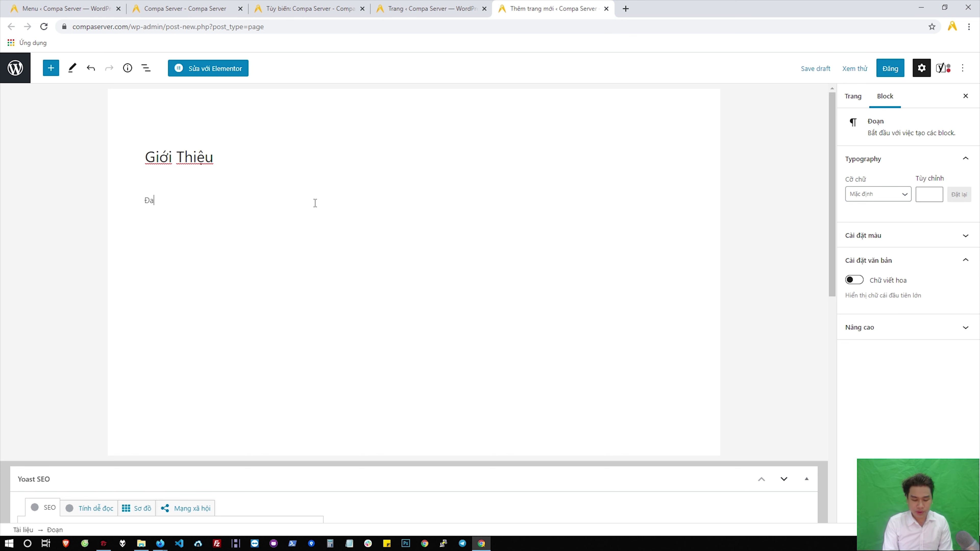
text(Đây là phần)
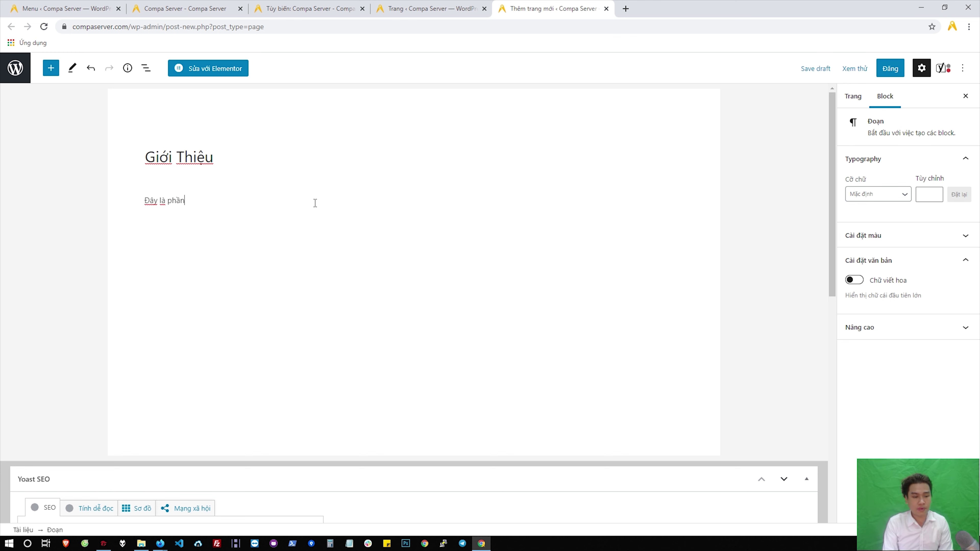
text( giới thiệu của chúng tôi)
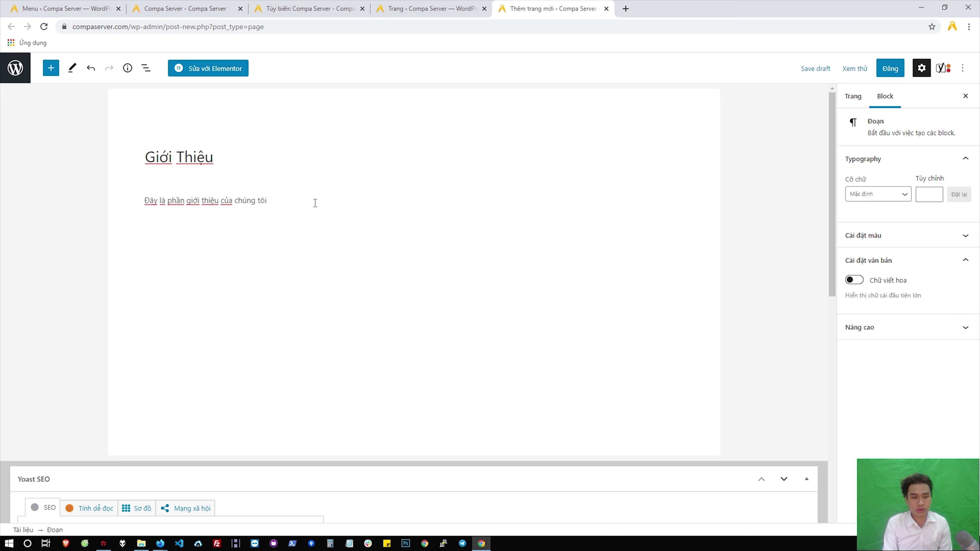
key(Return)
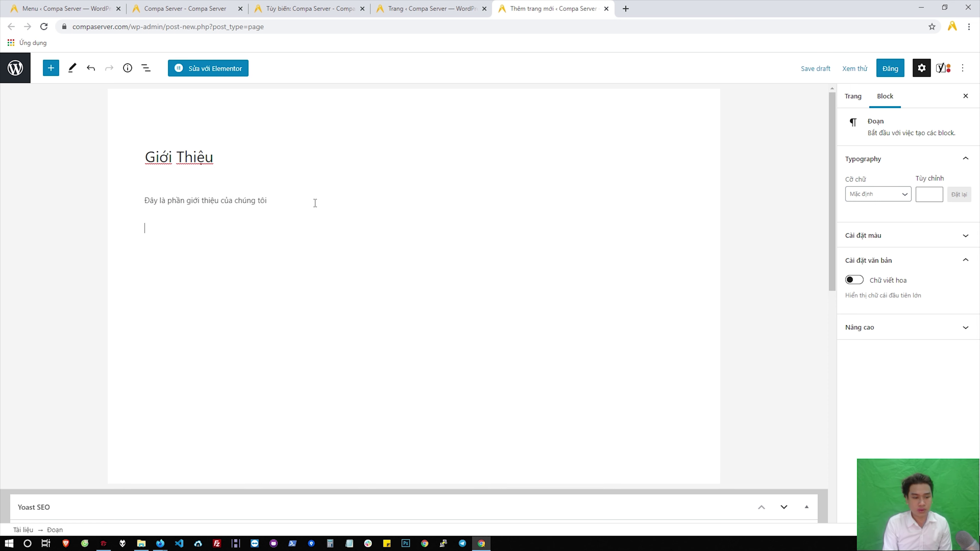
text(Chúng tôi cung câ)
text(p dịch vụ, sản phâ)
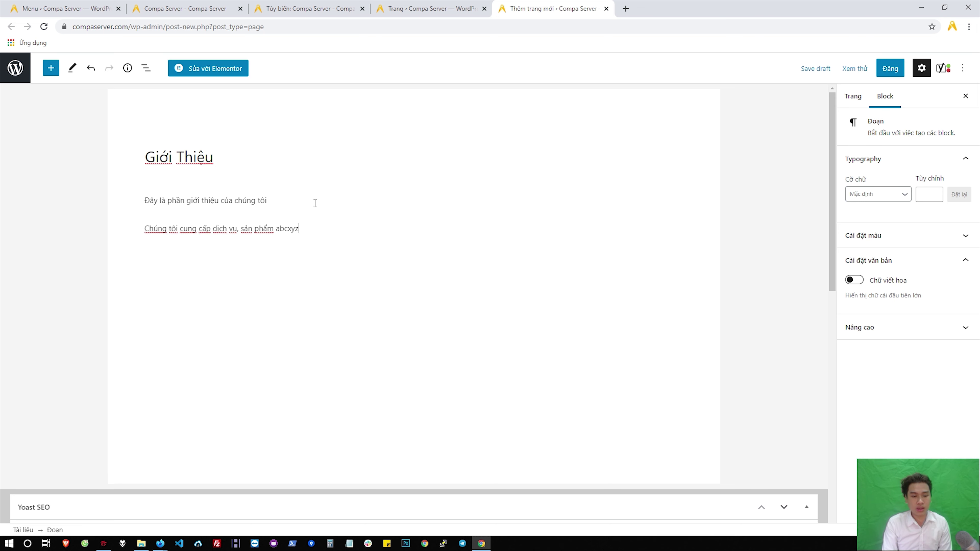
text(....)
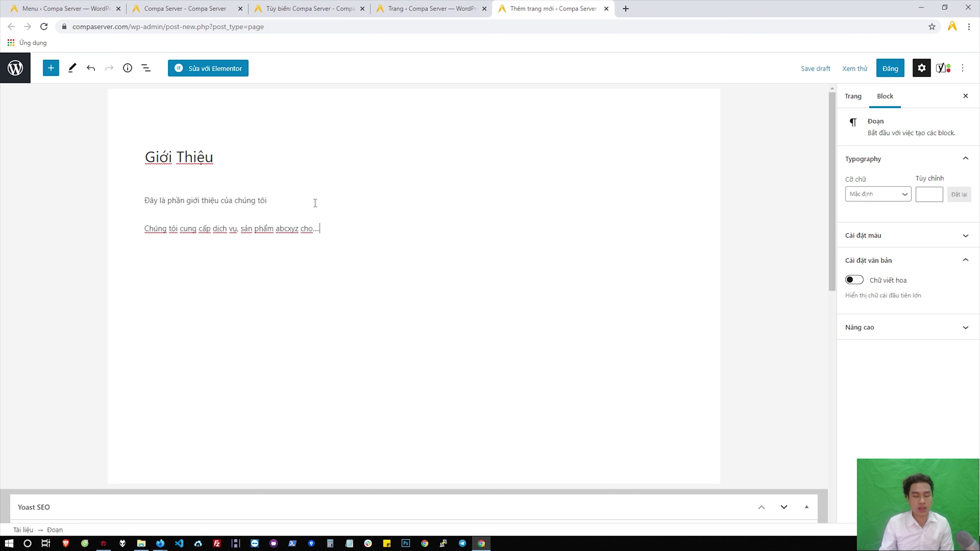
Publish the Giới Thiệu page and view it live in a new tab.
click(853, 96)
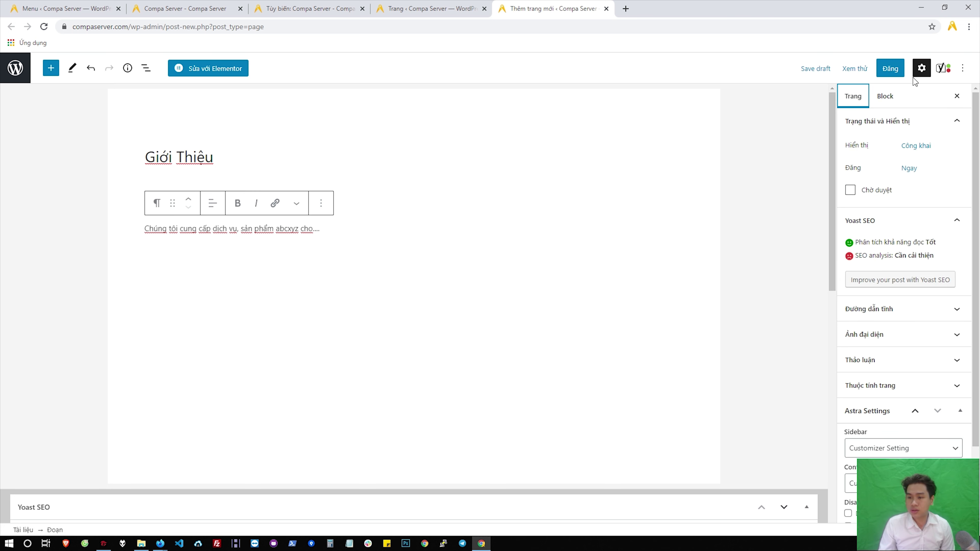
click(881, 70)
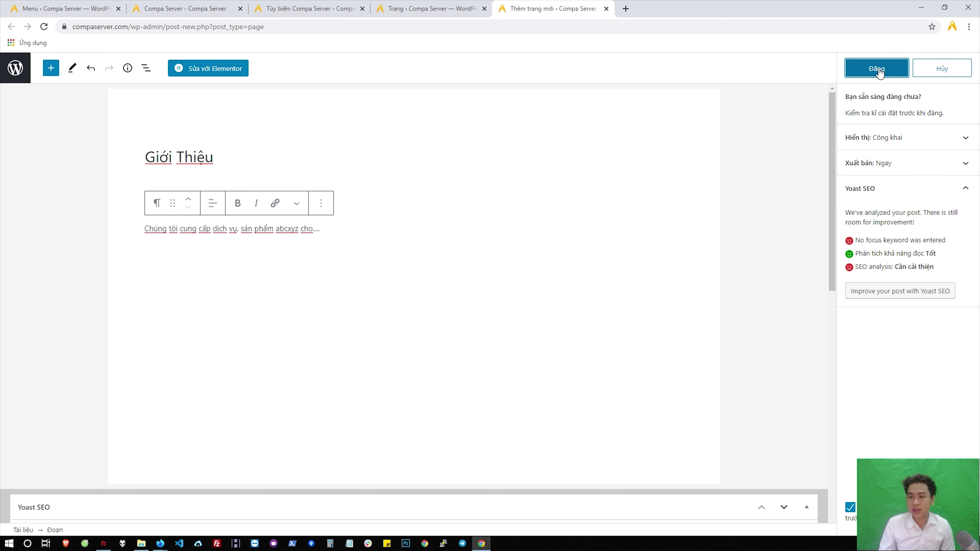
click(878, 70)
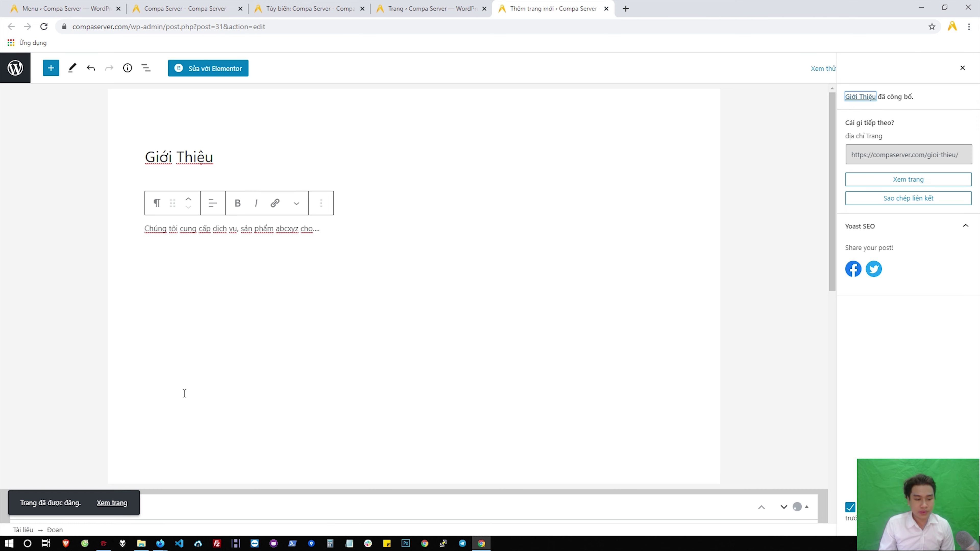
right_click(113, 503)
click(160, 425)
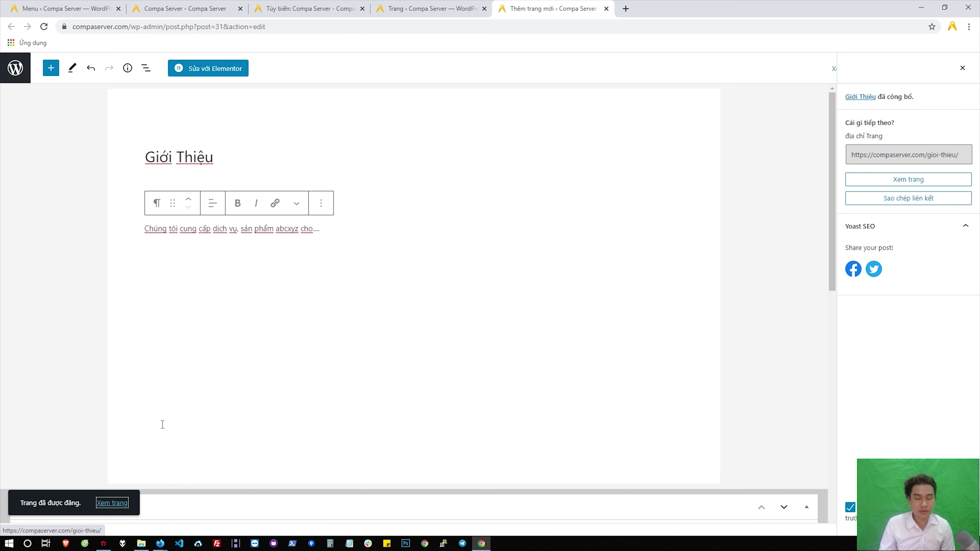
click(663, 8)
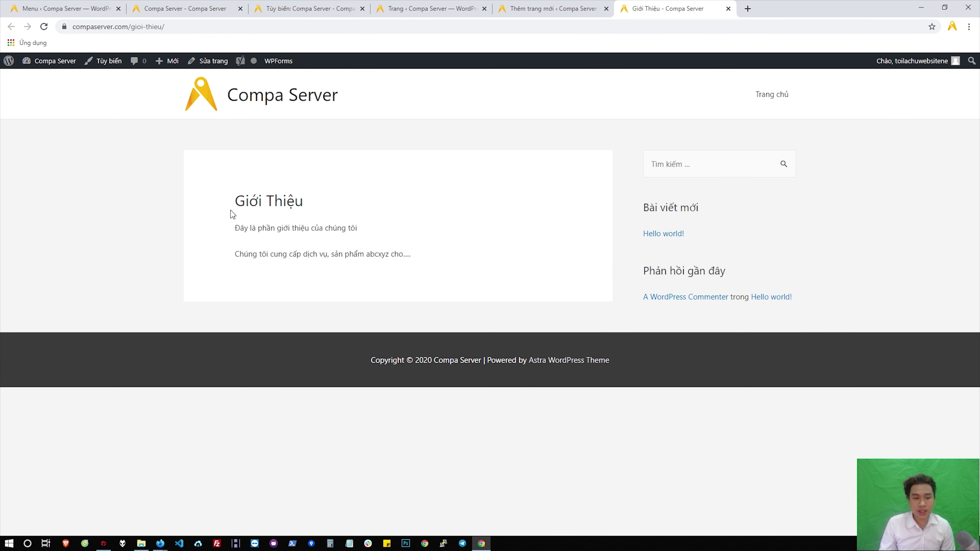
Close the live page tab and reload the Menus admin screen.
middle_click(669, 5)
click(51, 5)
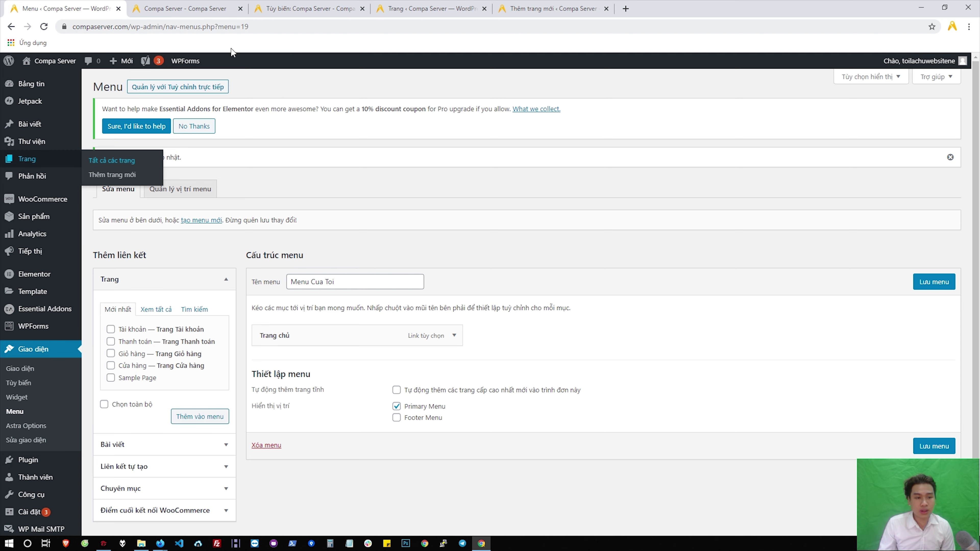
click(248, 30)
key(Return)
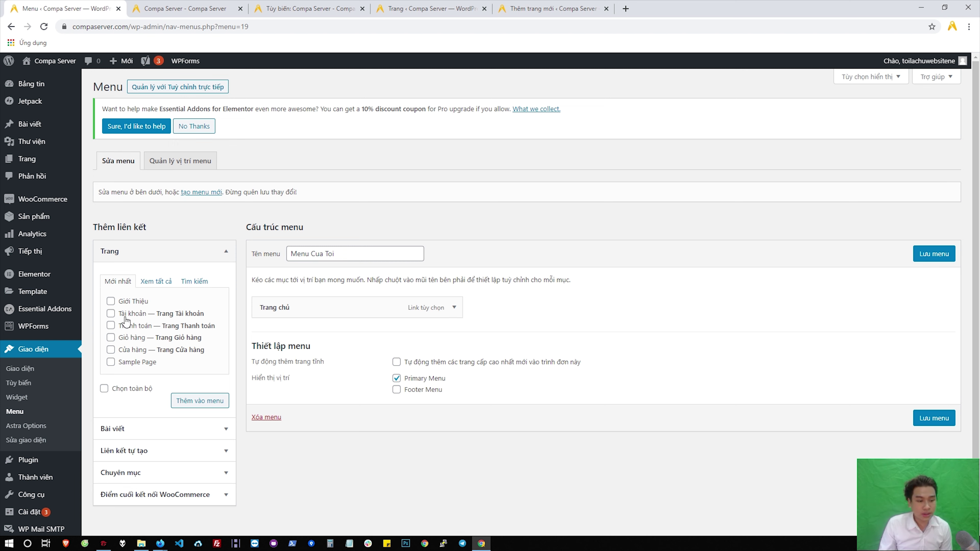
click(111, 301)
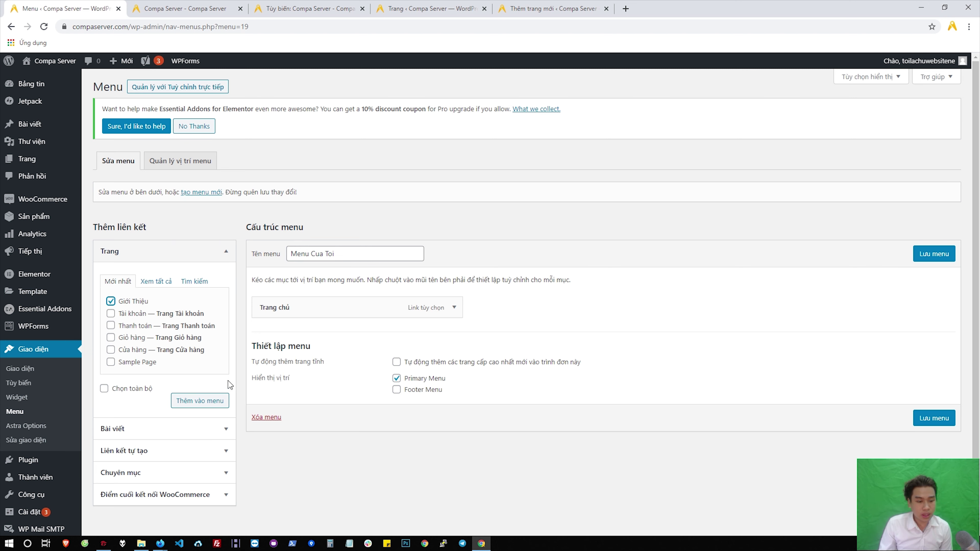
click(110, 301)
click(15, 412)
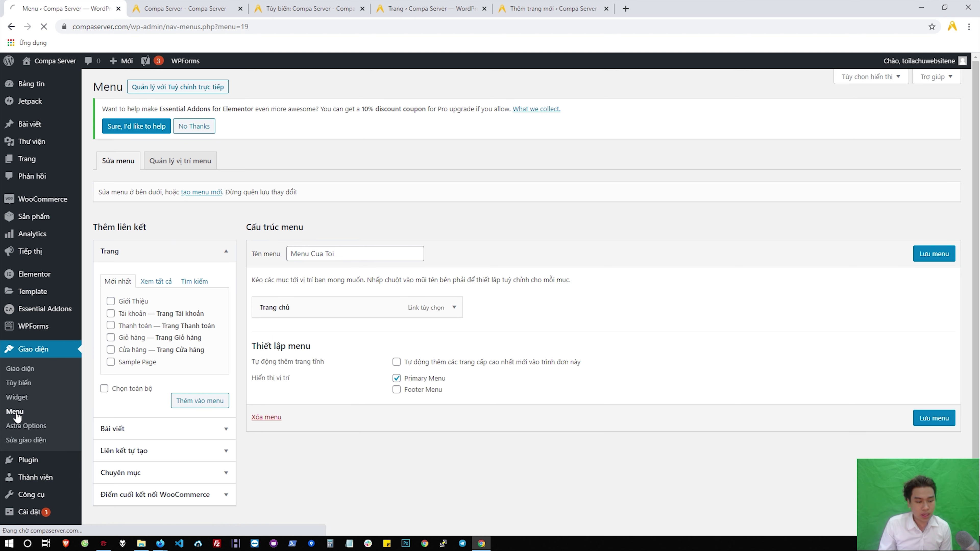
Add Giới Thiệu to Menu Cua Toi and save the menu.
click(130, 303)
click(194, 404)
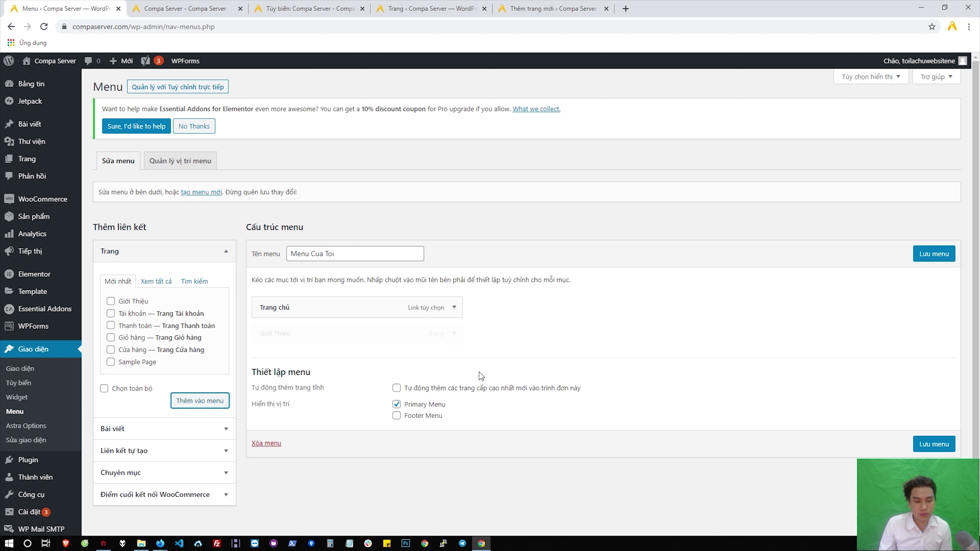
scroll(443, 432, down, 1)
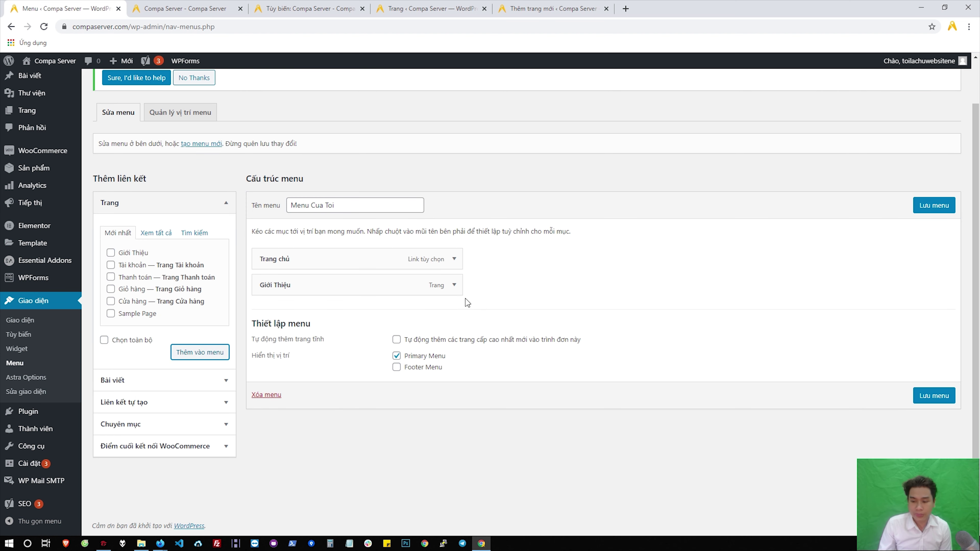
click(930, 404)
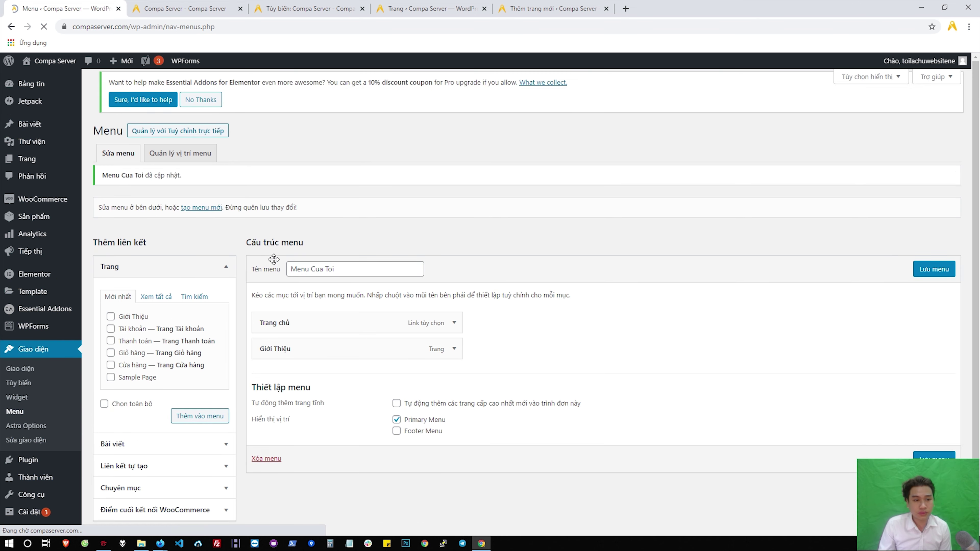
click(200, 6)
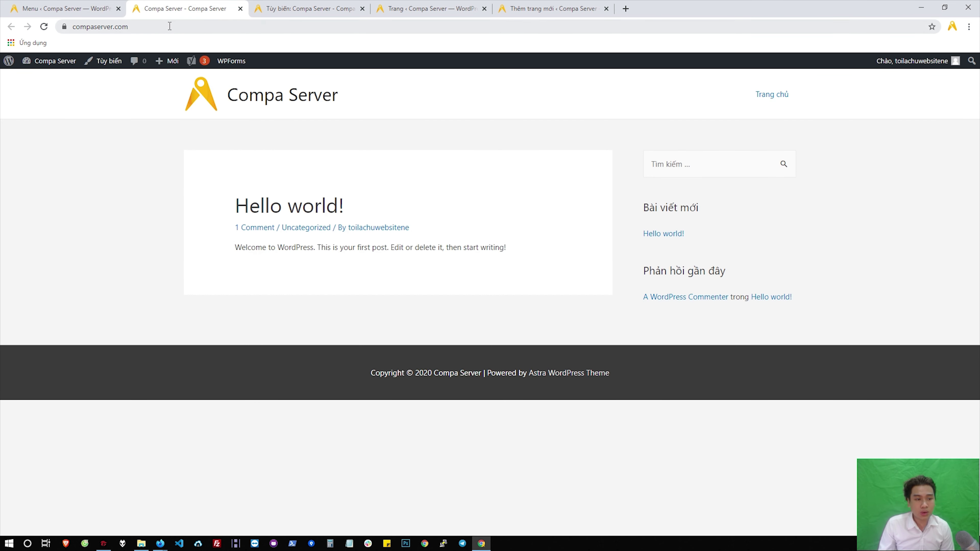
Reload the front page to confirm Giới Thiệu appears in the header menu, then close that tab.
click(169, 27)
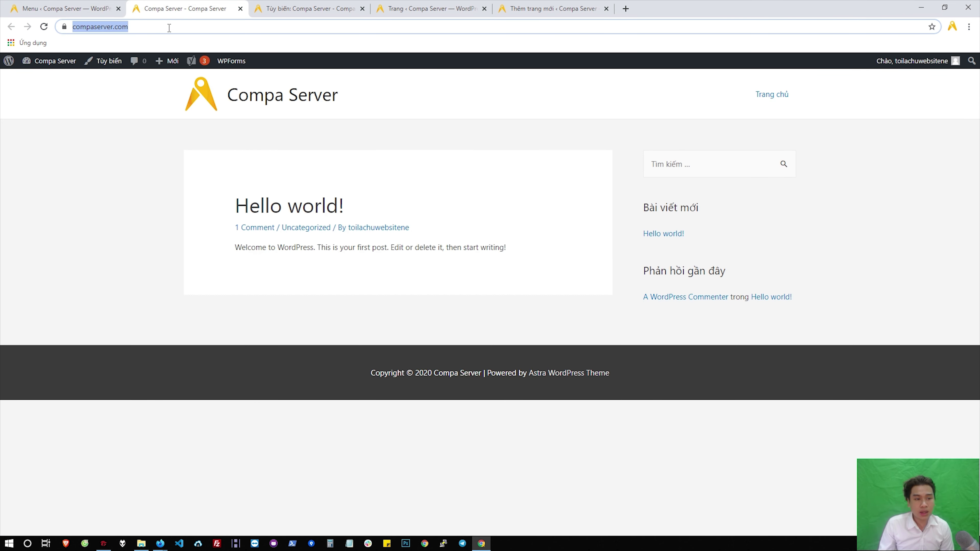
key(Return)
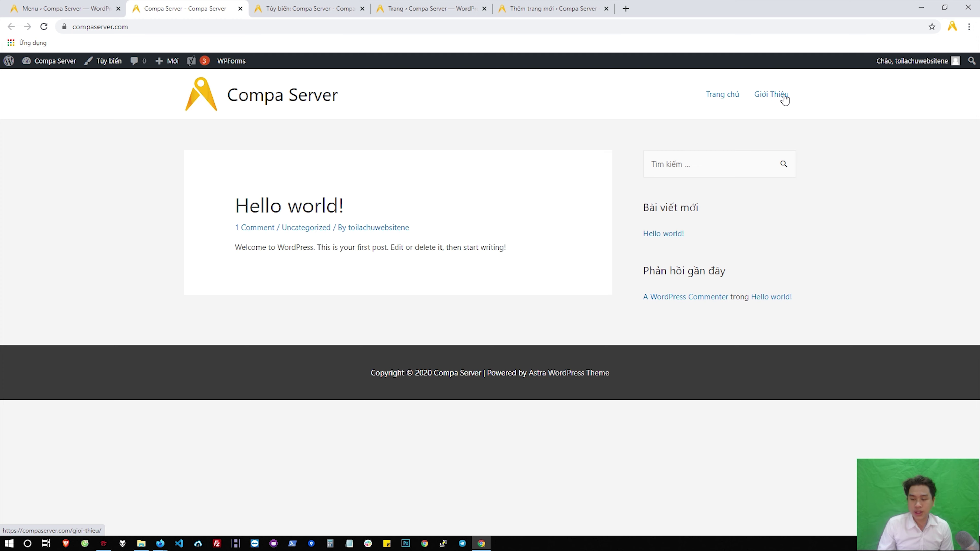
key(ctrl+w)
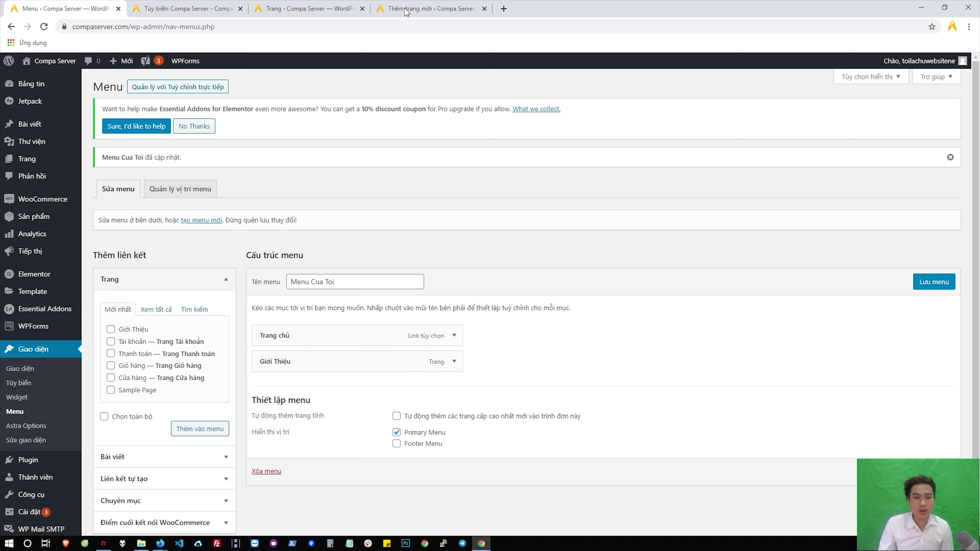
Start a new page titled 'Liên Hệ Chung Tôi'.
click(289, 9)
click(38, 180)
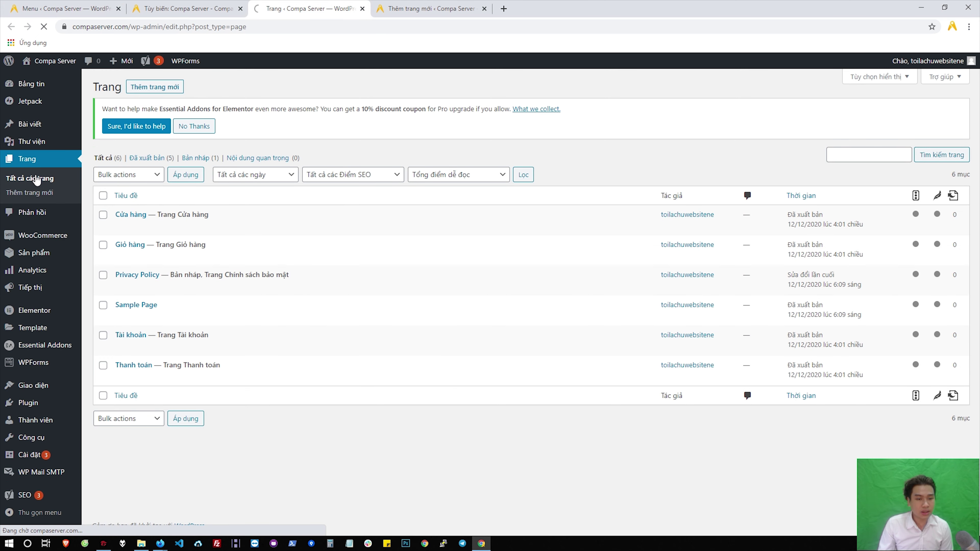
click(156, 89)
middle_click(545, 7)
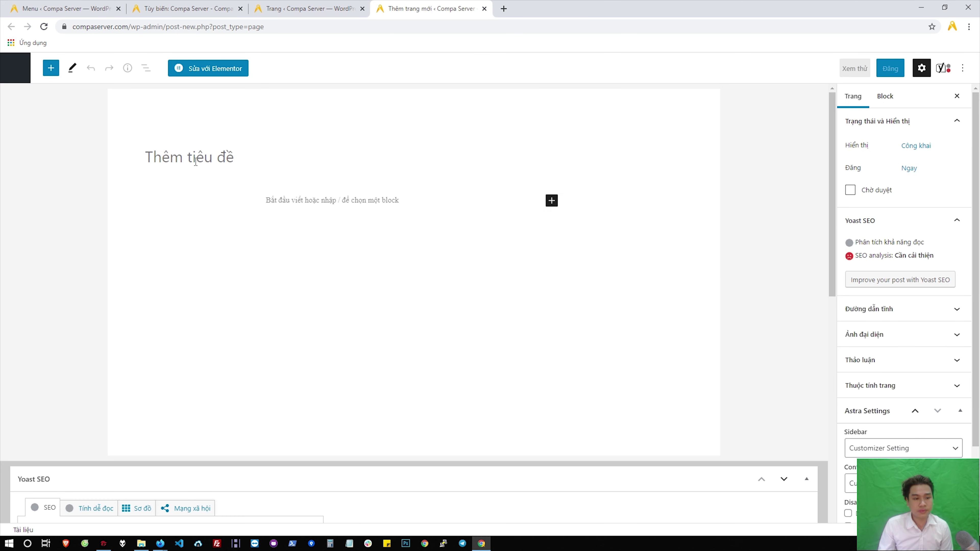
text(Liên Hệ Chung Tôi)
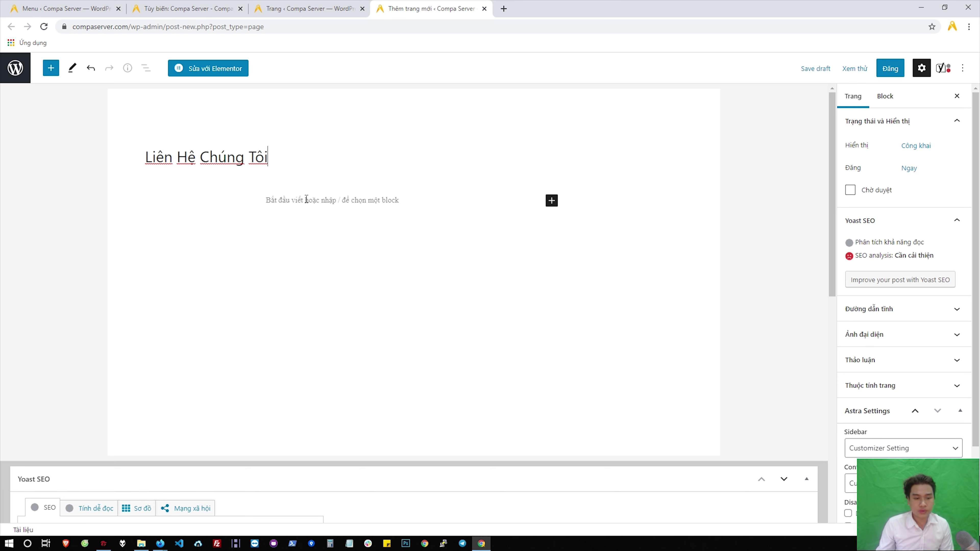
Write the intro paragraph inviting visitors to get in touch via the channels below or the form.
click(307, 199)
text(Liên hew6)
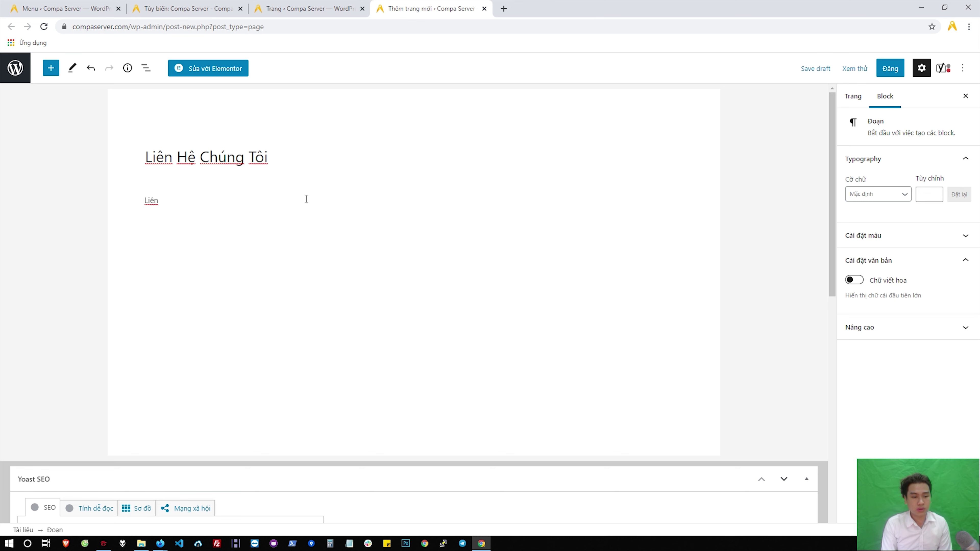
key(BackSpace)
text(Bạn có)
text(ên he)
text( chúng)
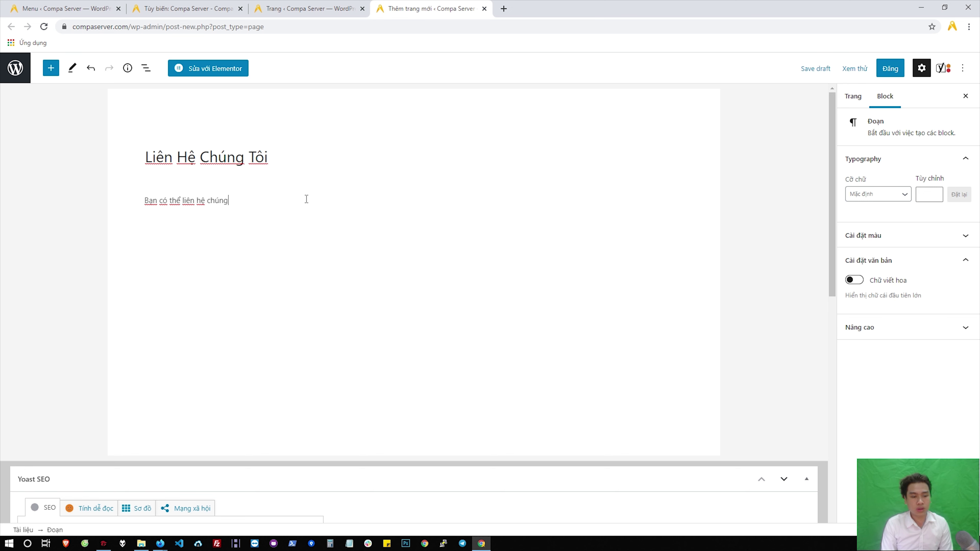
text( tôpi)
text(oi)
text( qua các kênh sau hoặc đi)
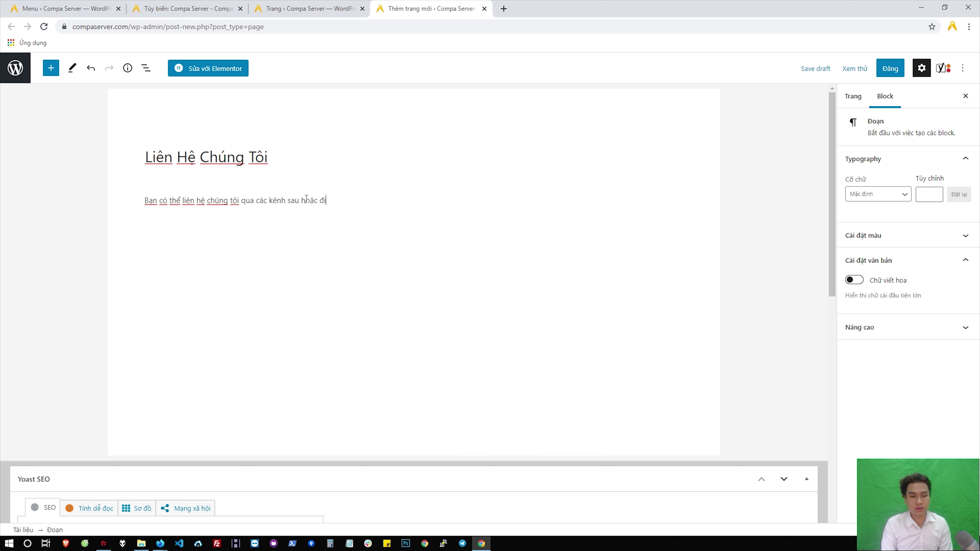
text(ền form)
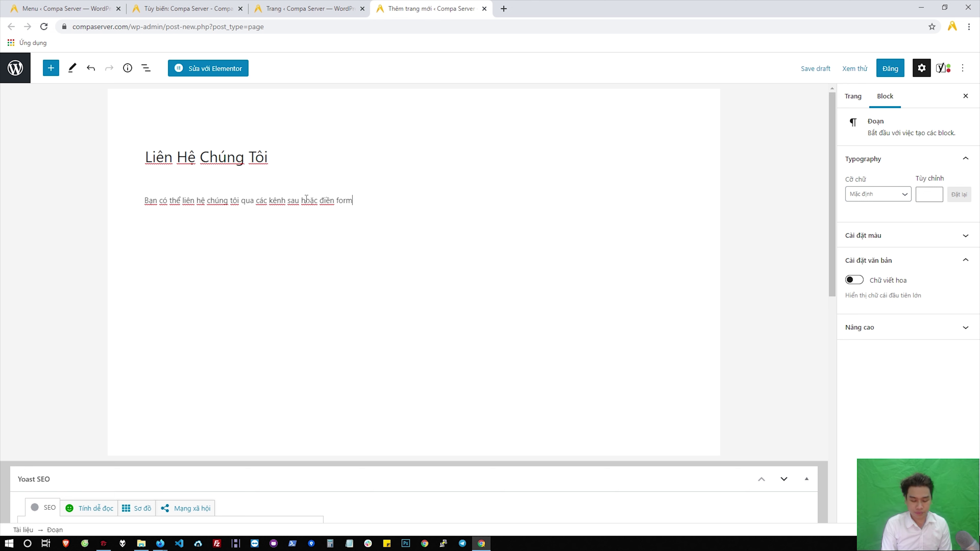
text( bên dưới.)
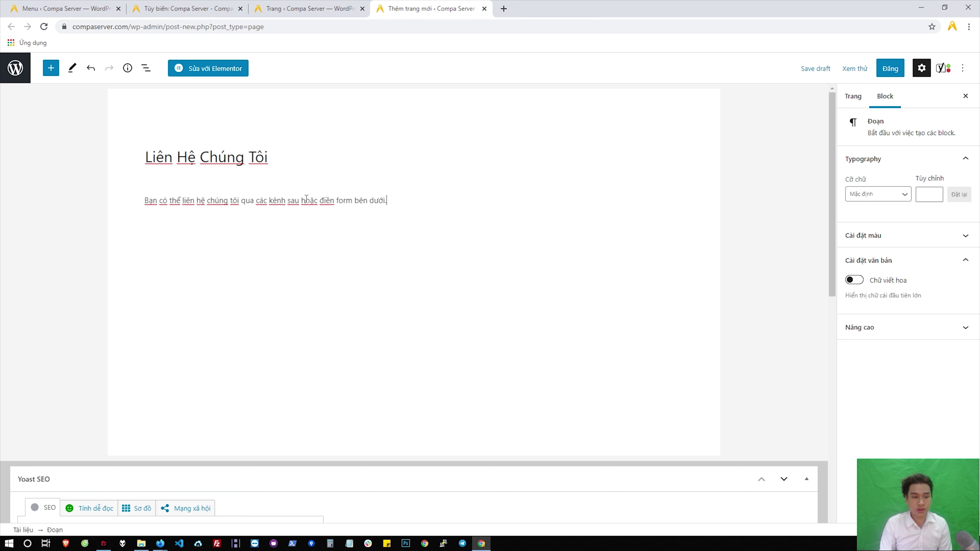
Add a bulleted list with Facebook, Zalo, Youtube and Tiktok placeholder items.
key(Return)
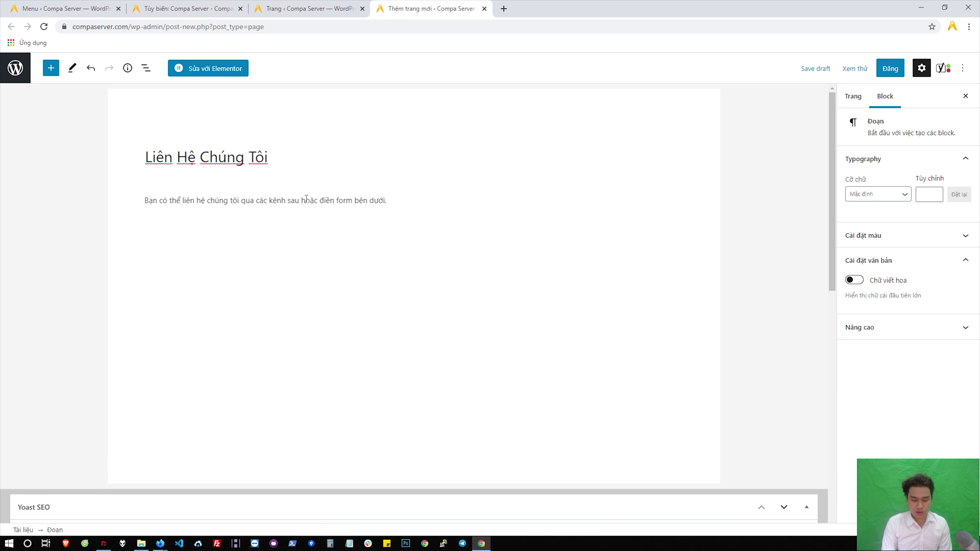
text(- Facebook: ...)
key(Return)
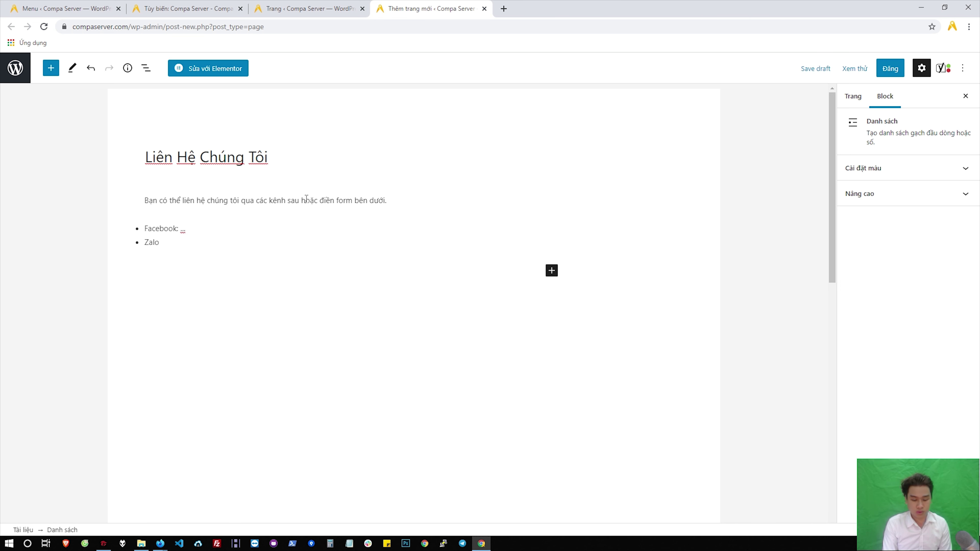
text(Zalo::...)
key(Return)
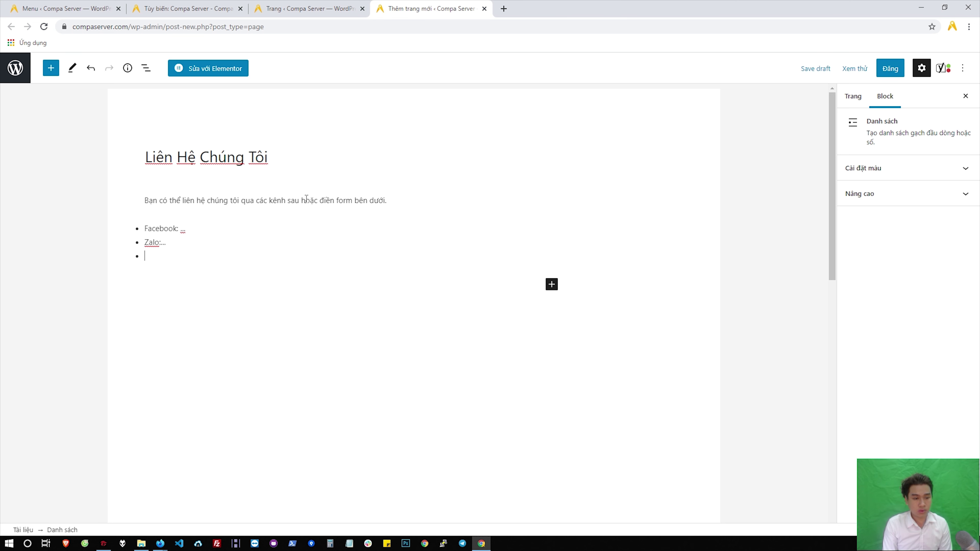
text(Youtube:...)
key(Return)
text(Tiktok)
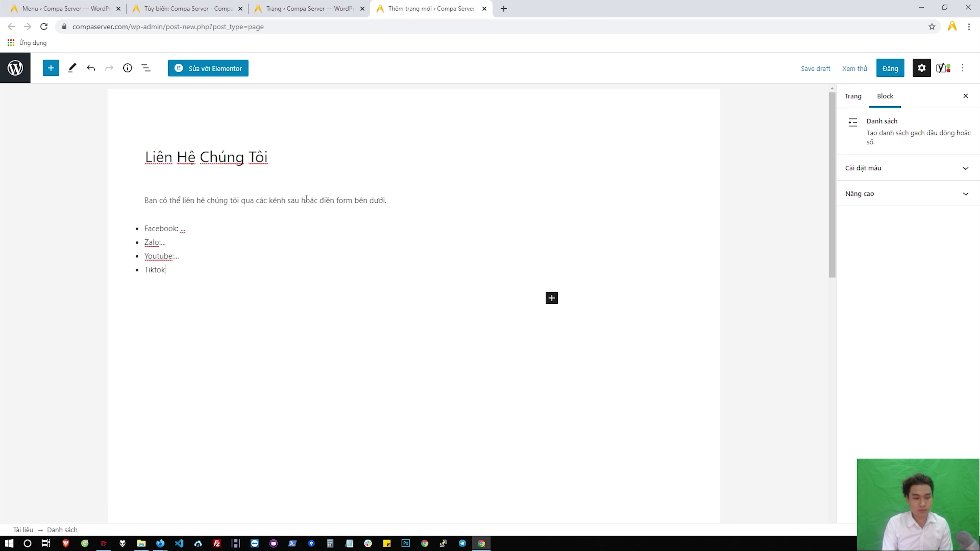
text(:....)
key(Return)
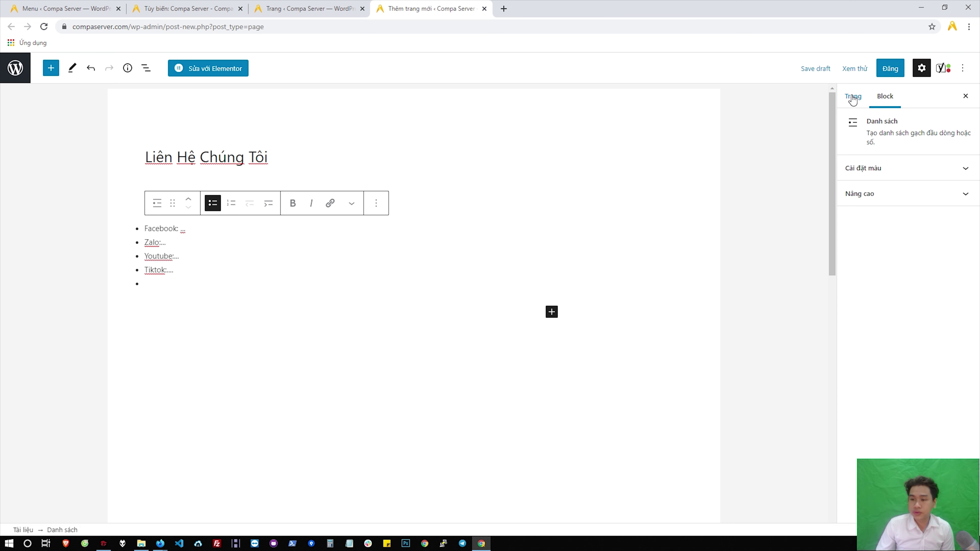
Publish the Liên Hệ Chúng Tôi page from the page settings sidebar.
click(852, 97)
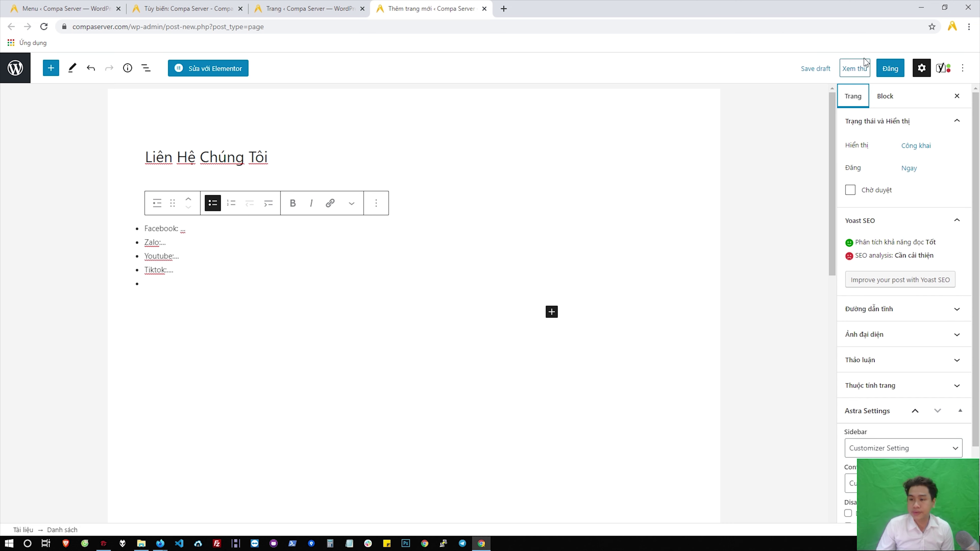
click(889, 69)
click(884, 68)
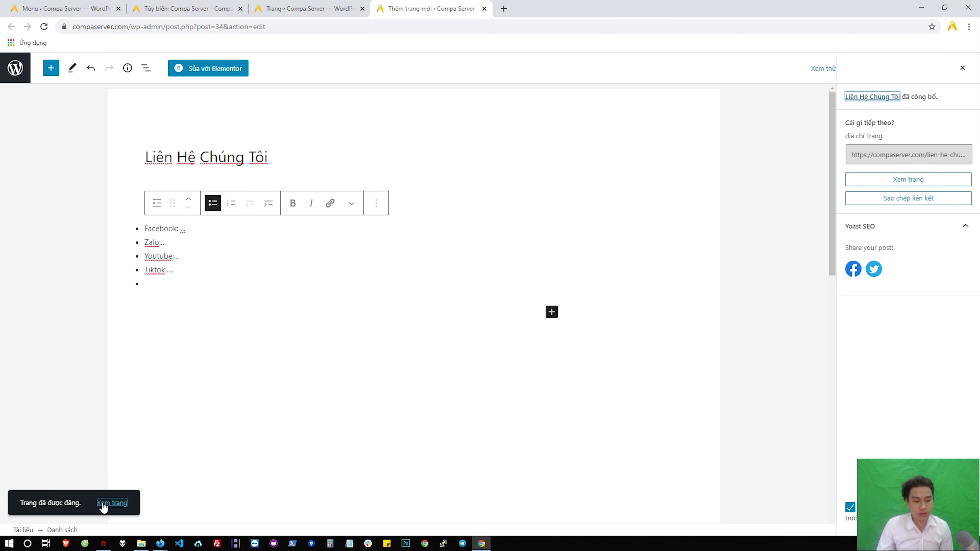
View the published contact page in a new tab, then return to the menu editor.
click(104, 503)
right_click(107, 506)
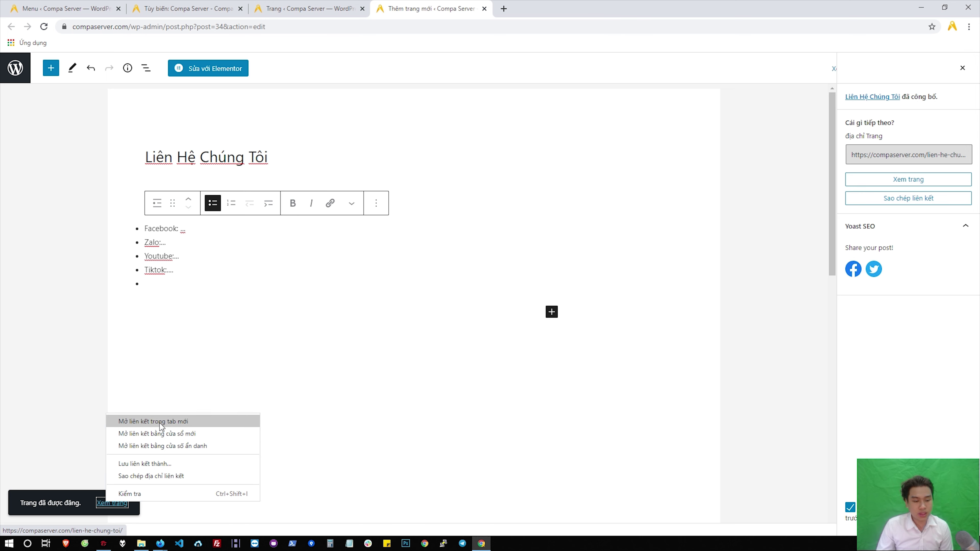
click(159, 422)
click(534, 9)
drag(233, 195, 404, 284)
click(319, 227)
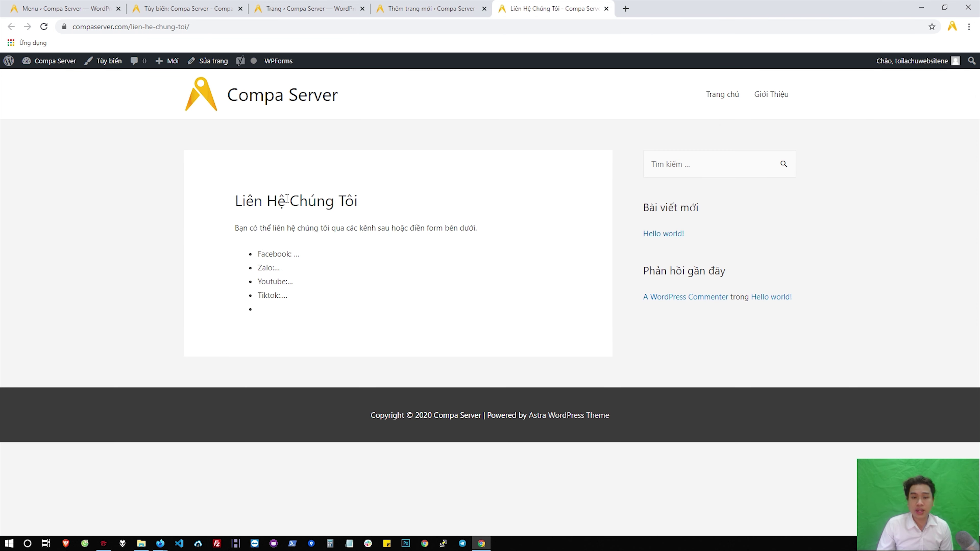
click(62, 8)
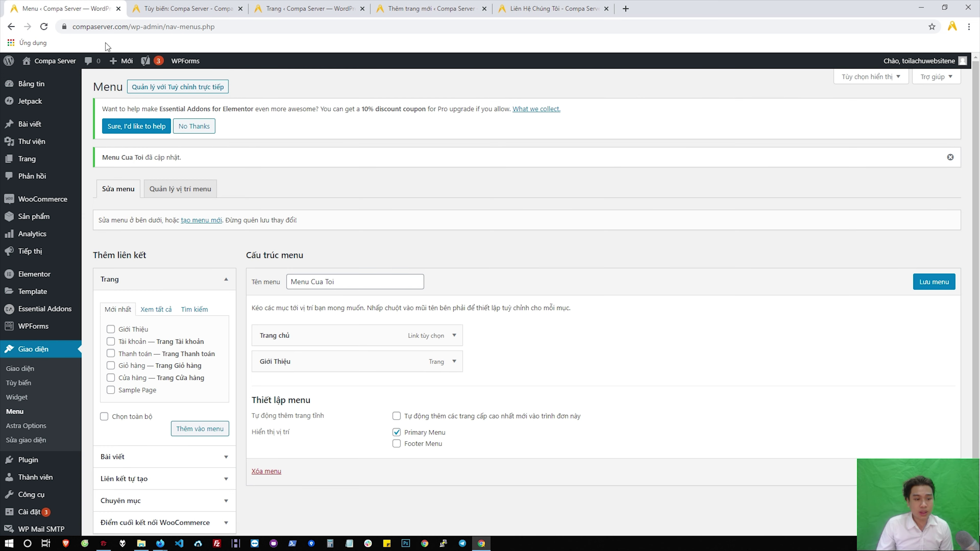
Tick Liên Hệ Chúng Tôi in the full pages list and add it to Menu Cua Toi.
scroll(332, 341, down, 1)
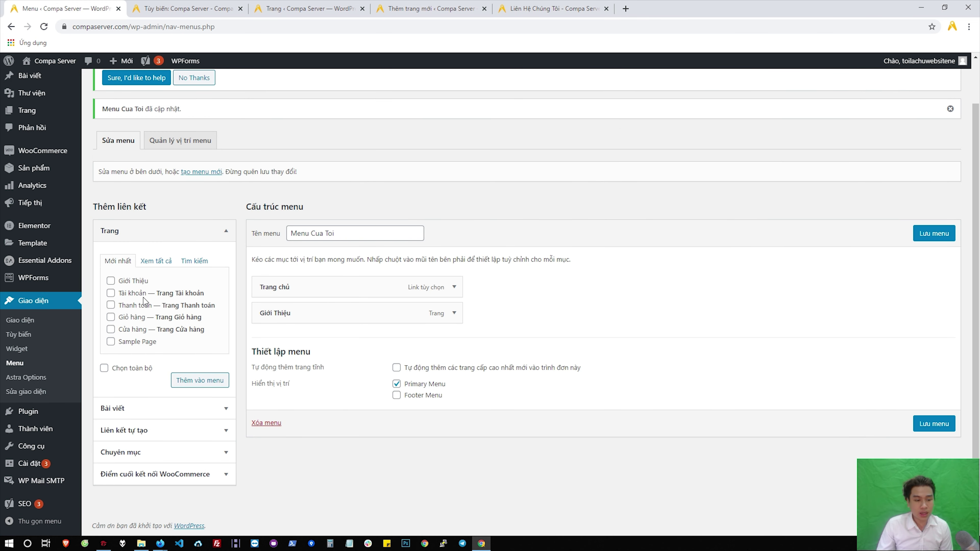
click(42, 377)
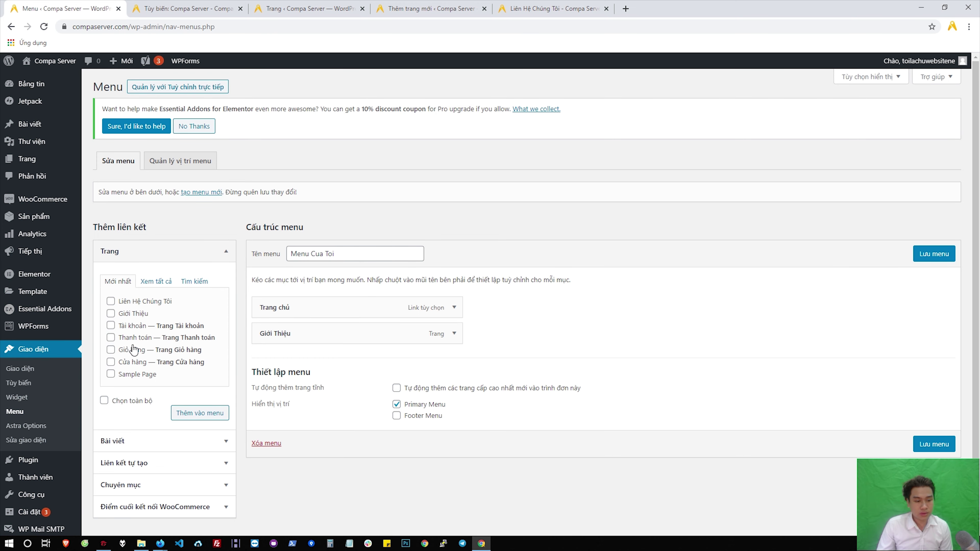
click(138, 283)
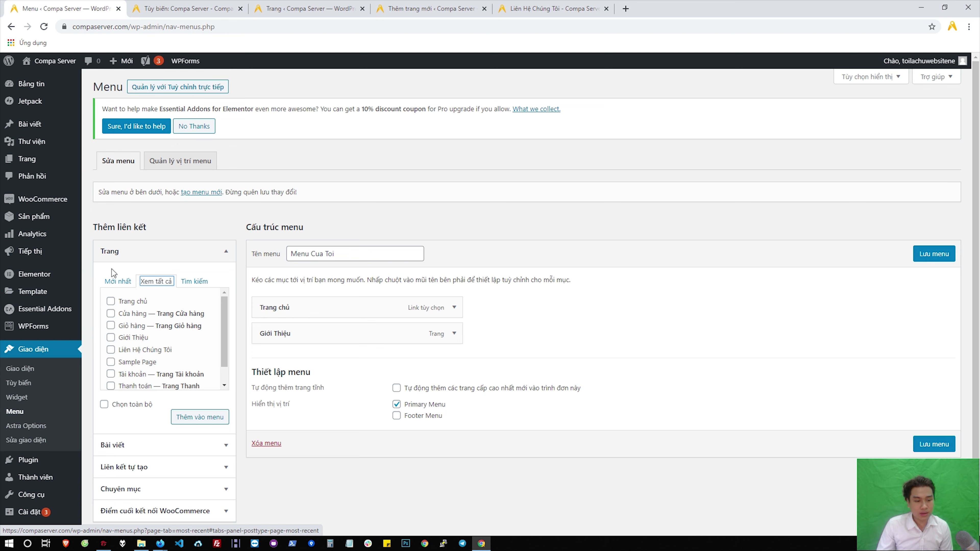
click(117, 284)
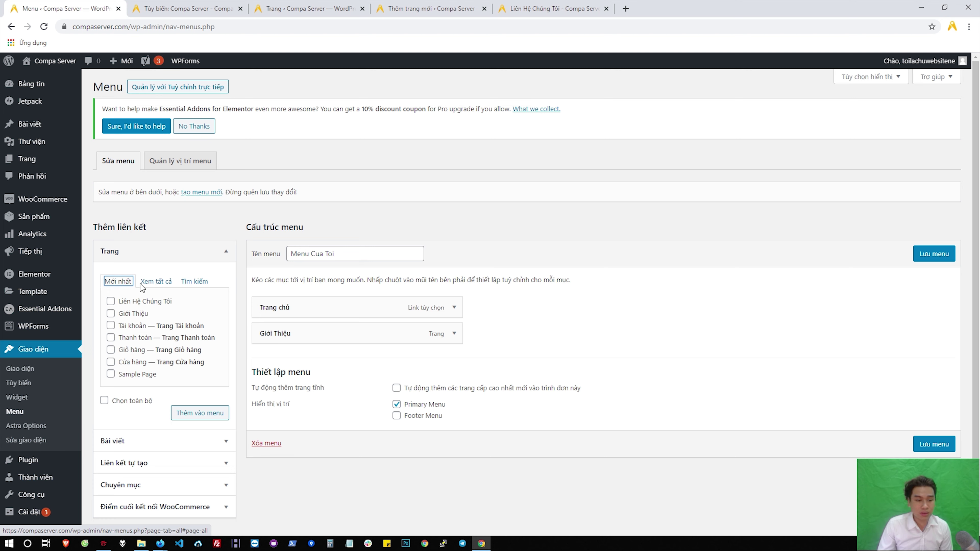
click(159, 285)
click(225, 313)
click(111, 350)
click(205, 417)
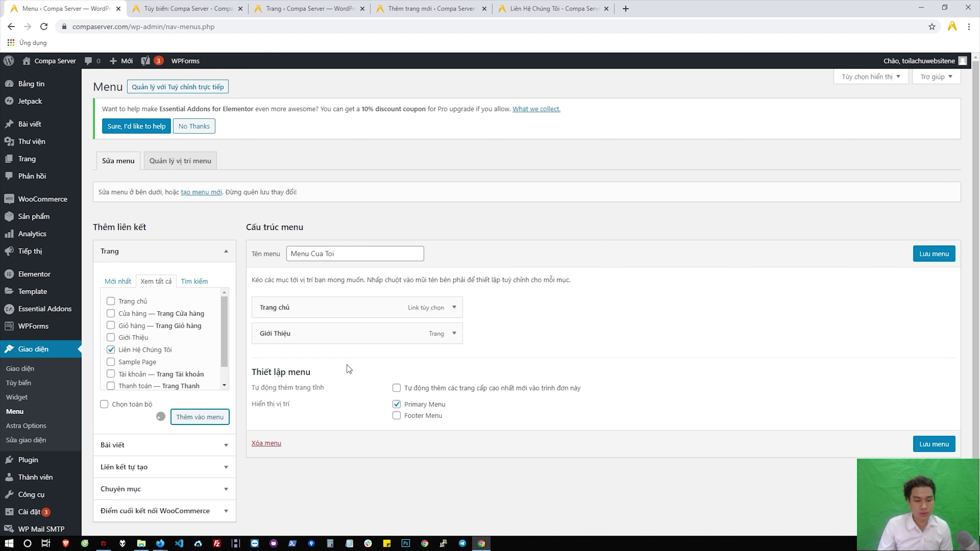
Save Menu Cua Toi and open the site homepage in a new tab.
scroll(884, 413, down, 1)
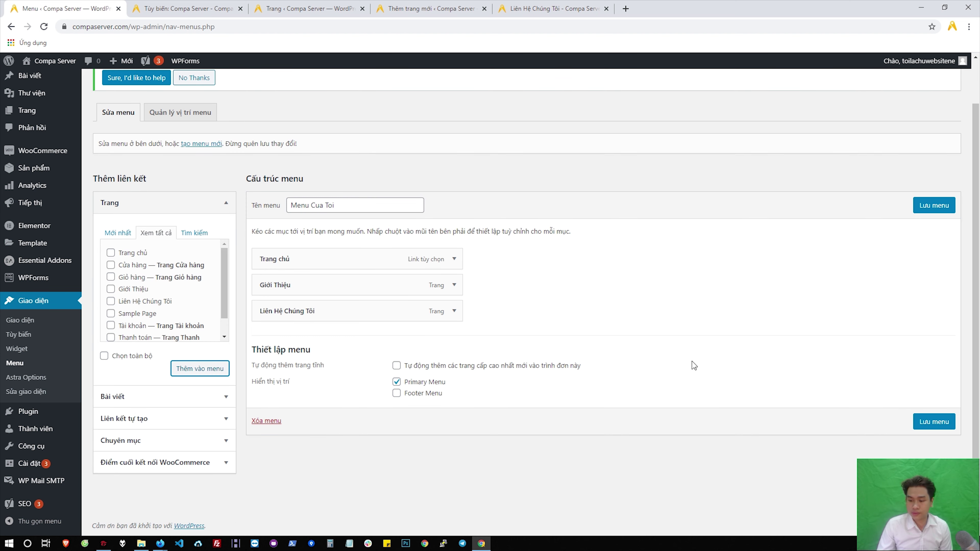
click(929, 424)
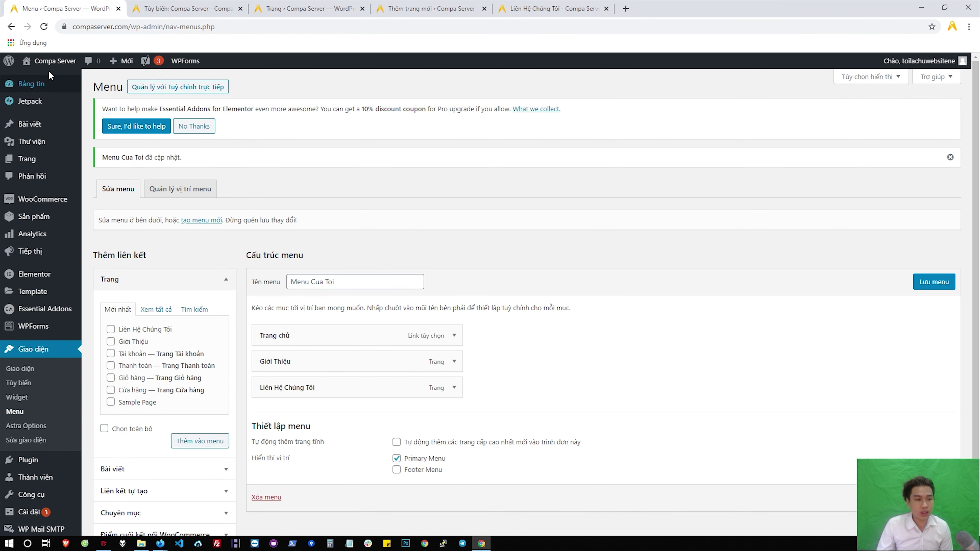
mouse_move(50, 60)
right_click(33, 80)
click(57, 91)
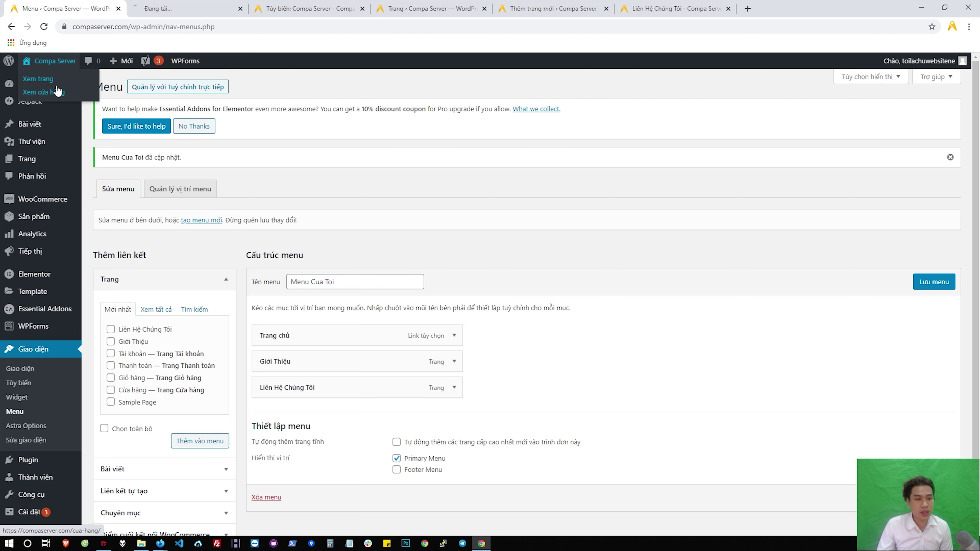
Check the live homepage menu and the contact page text, then close the contact page tab.
click(186, 8)
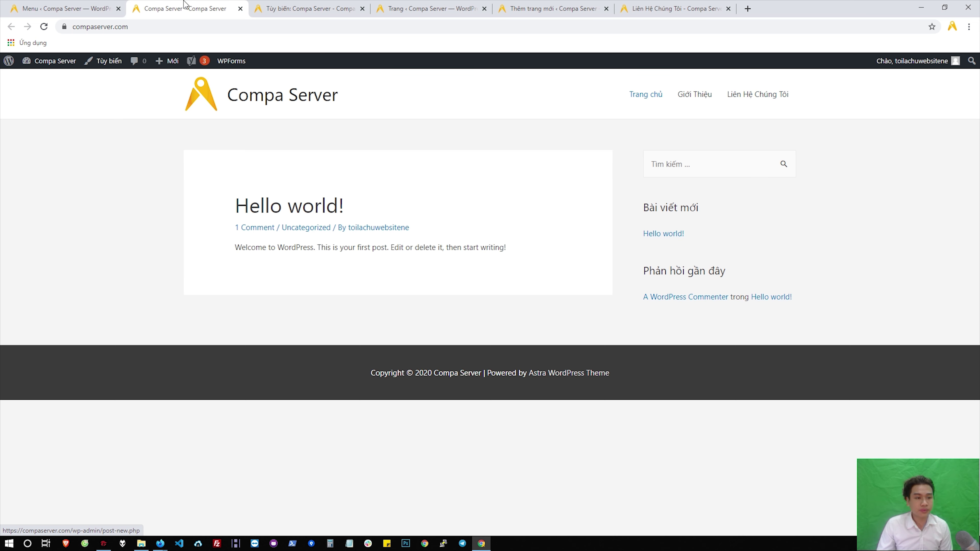
click(658, 6)
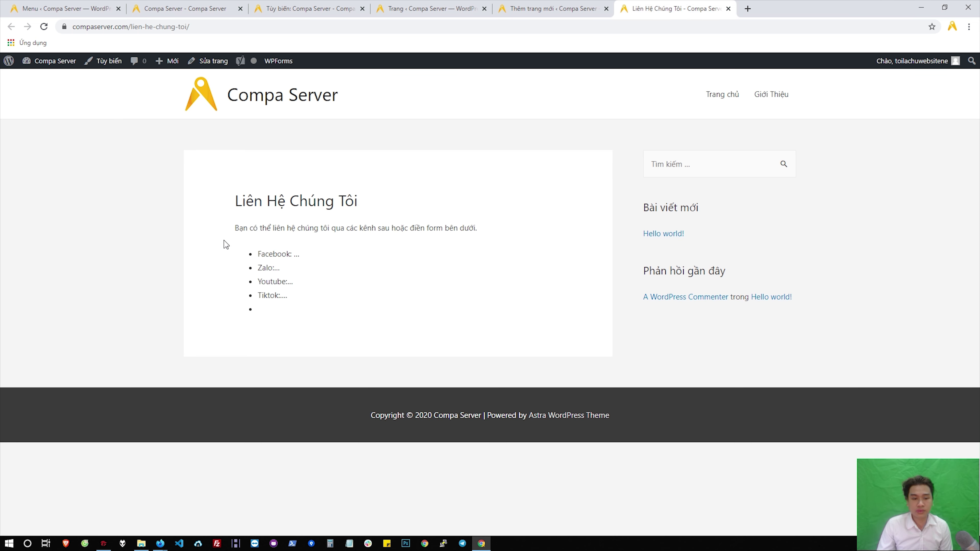
drag(247, 196, 331, 322)
click(282, 207)
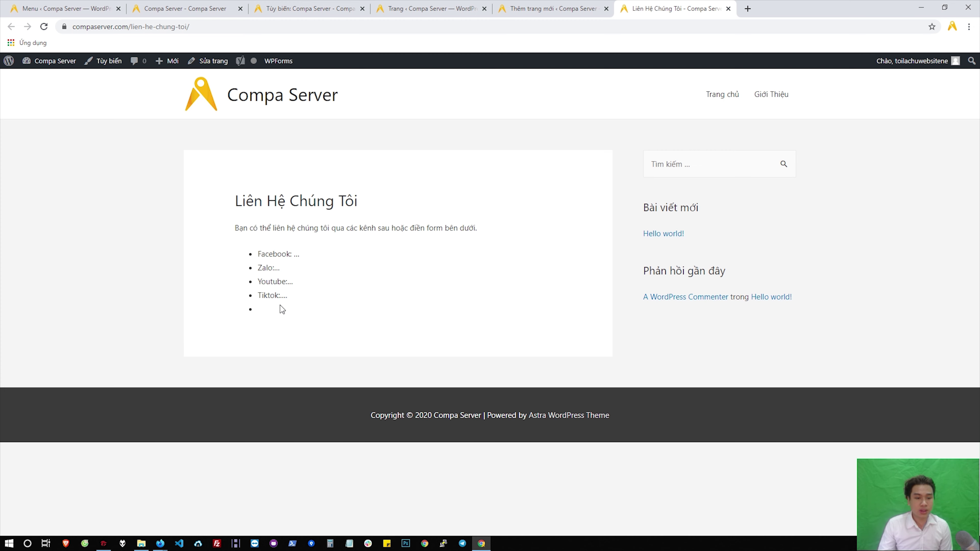
key(ctrl+w)
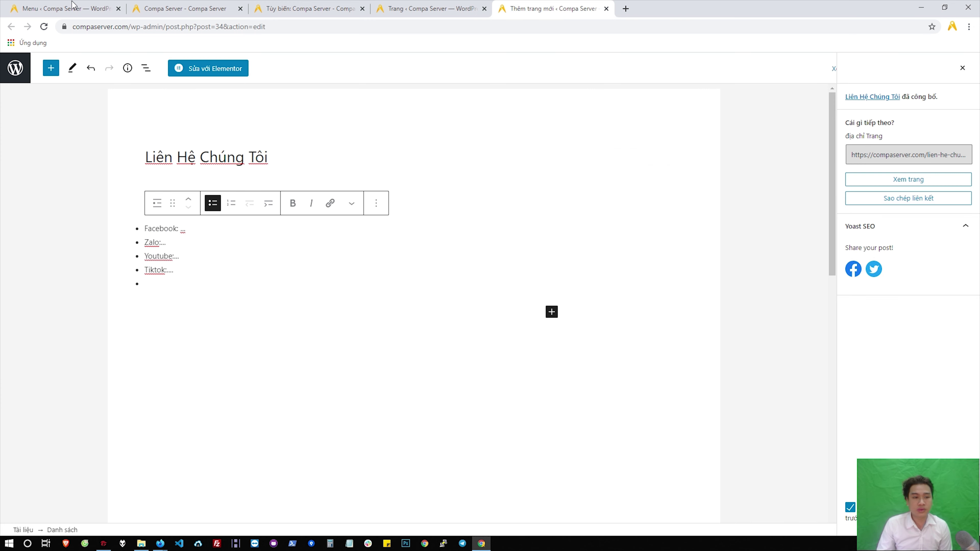
Open WPForms' All Forms overview in a new tab from the admin sidebar.
click(164, 7)
click(67, 8)
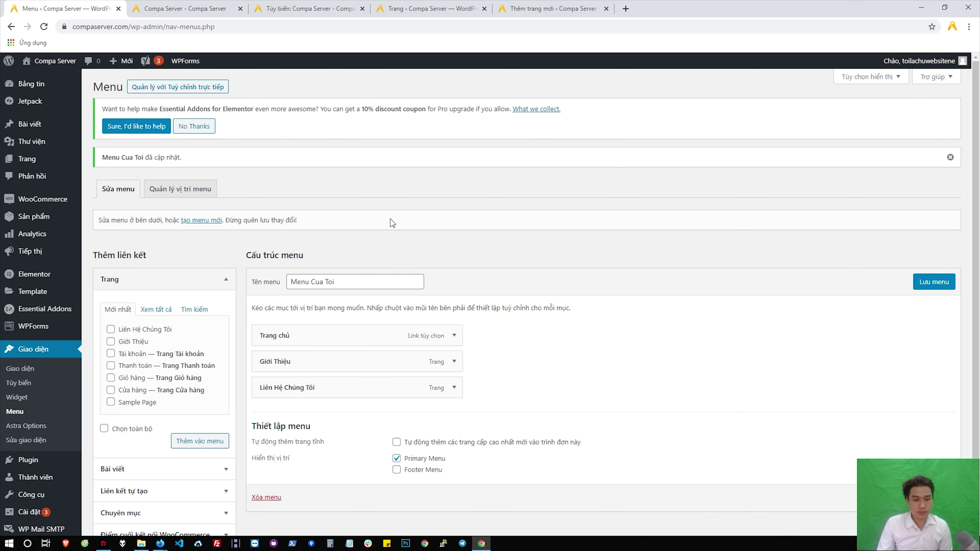
scroll(449, 328, down, 1)
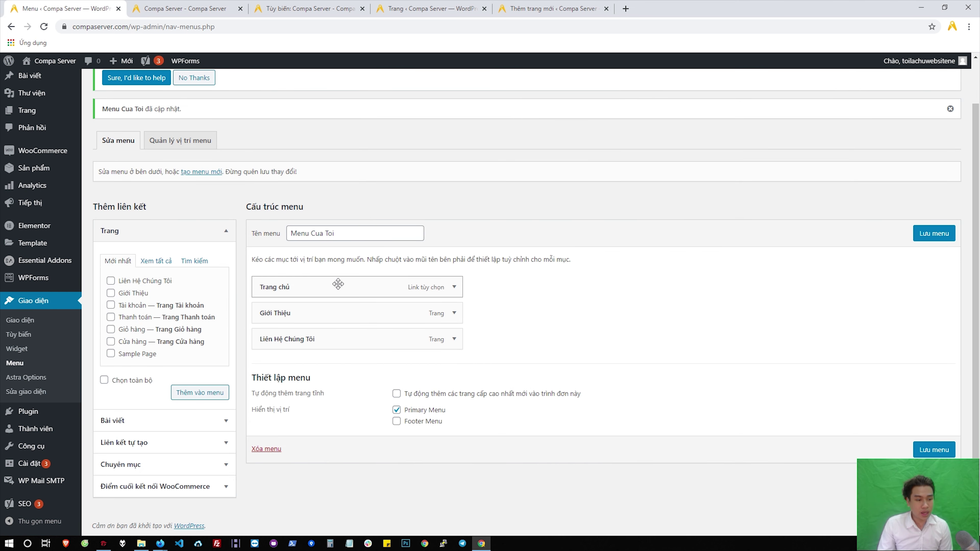
mouse_move(16, 282)
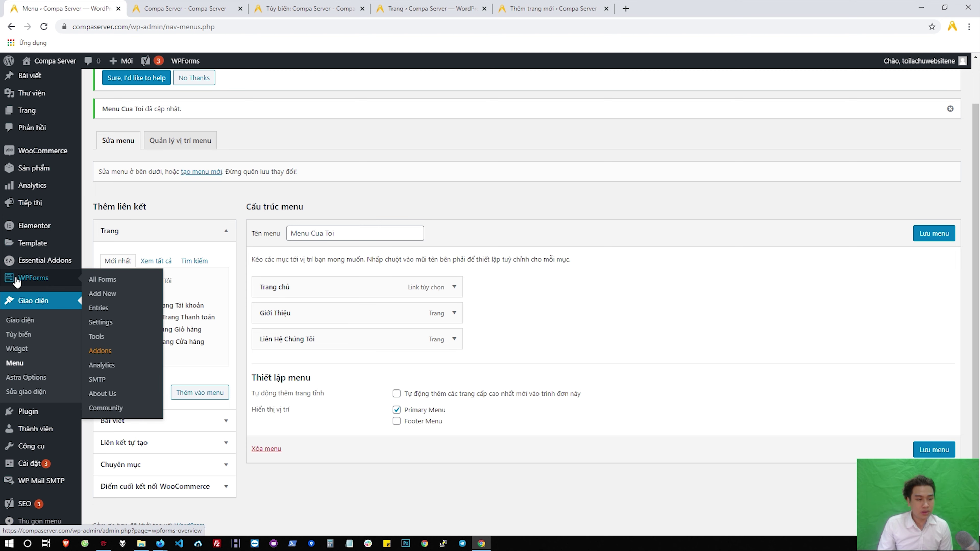
middle_click(102, 279)
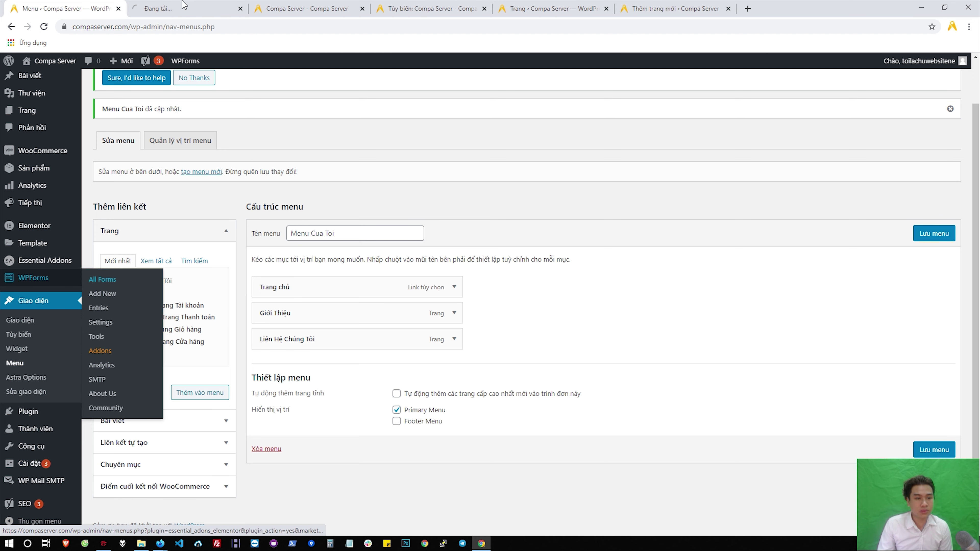
click(183, 5)
scroll(258, 238, up, 3)
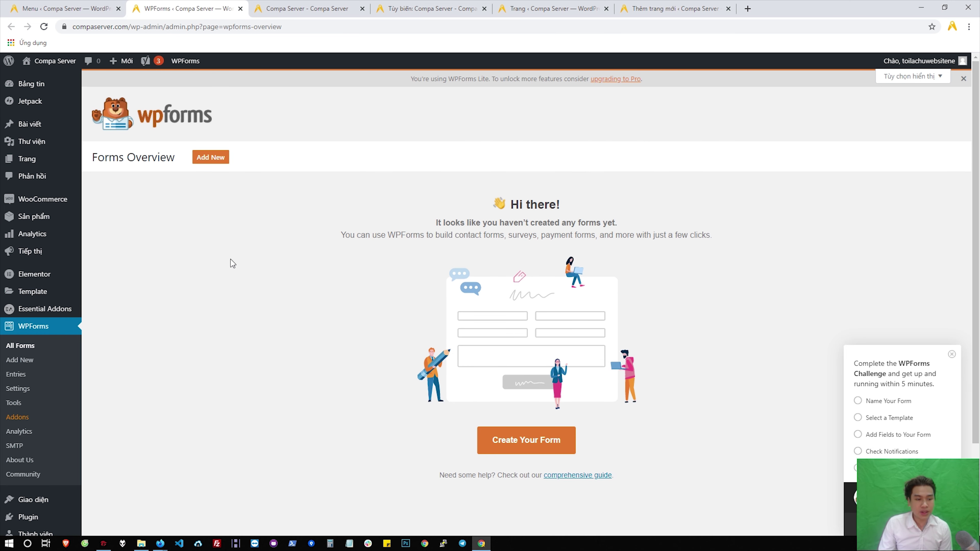
Create form 'FormLienHe' from the Simple Contact Form template, save it, and exit the builder.
click(215, 167)
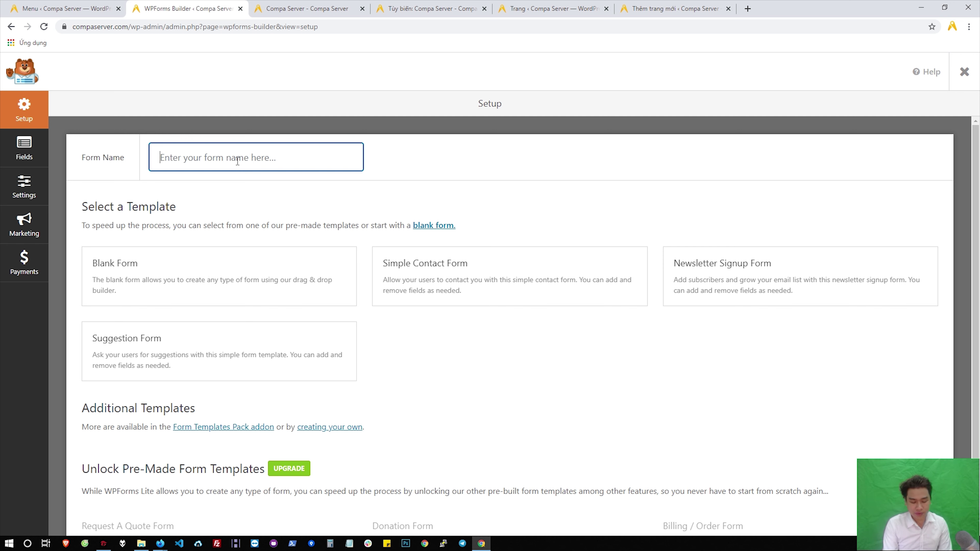
text(FormLienHe)
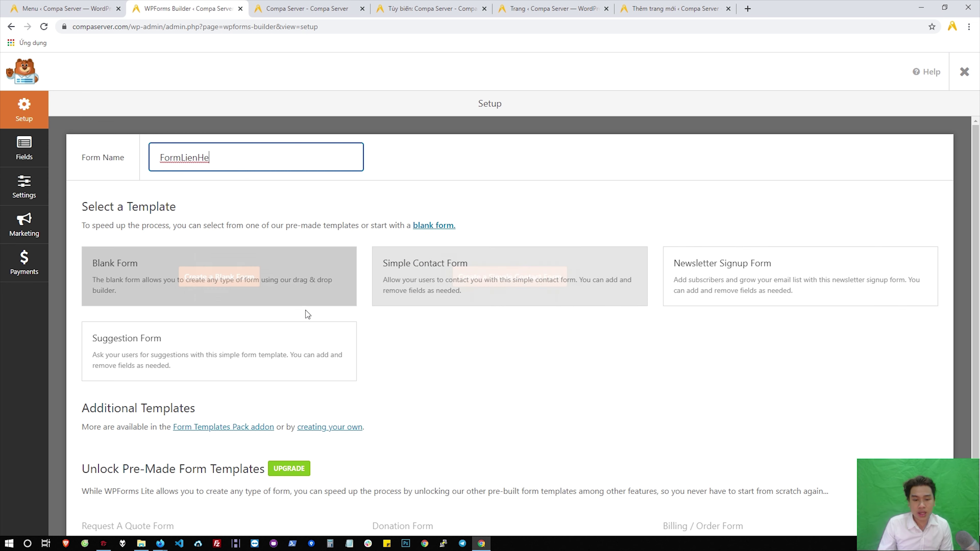
mouse_move(517, 284)
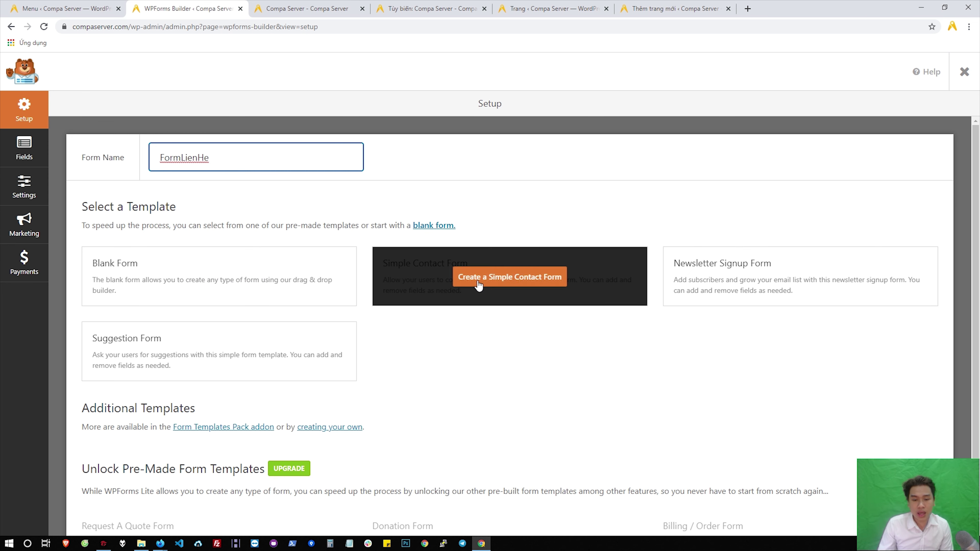
click(524, 285)
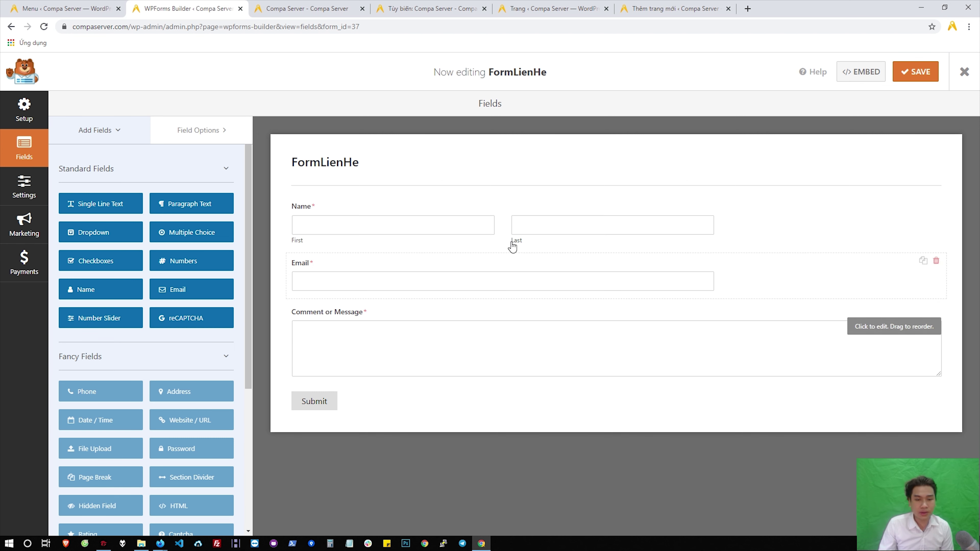
click(915, 72)
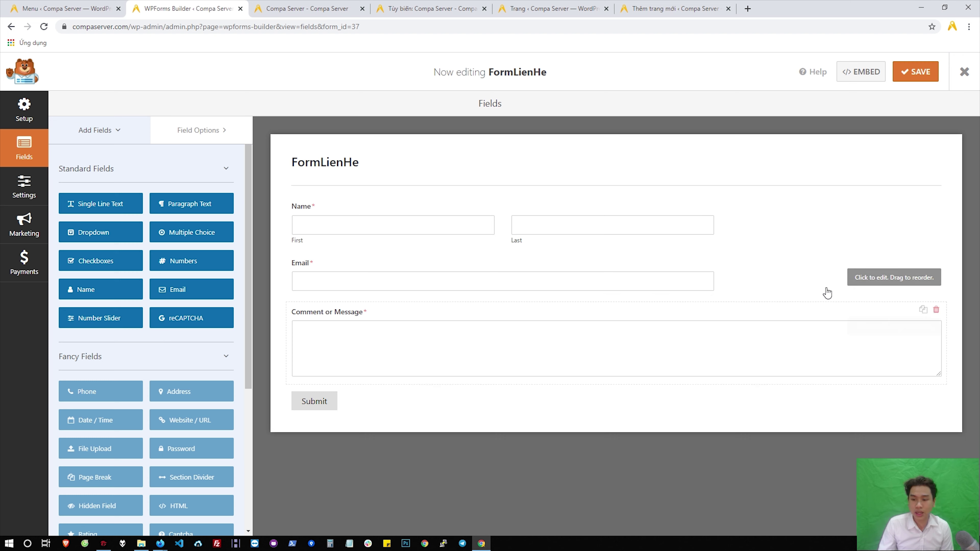
click(964, 71)
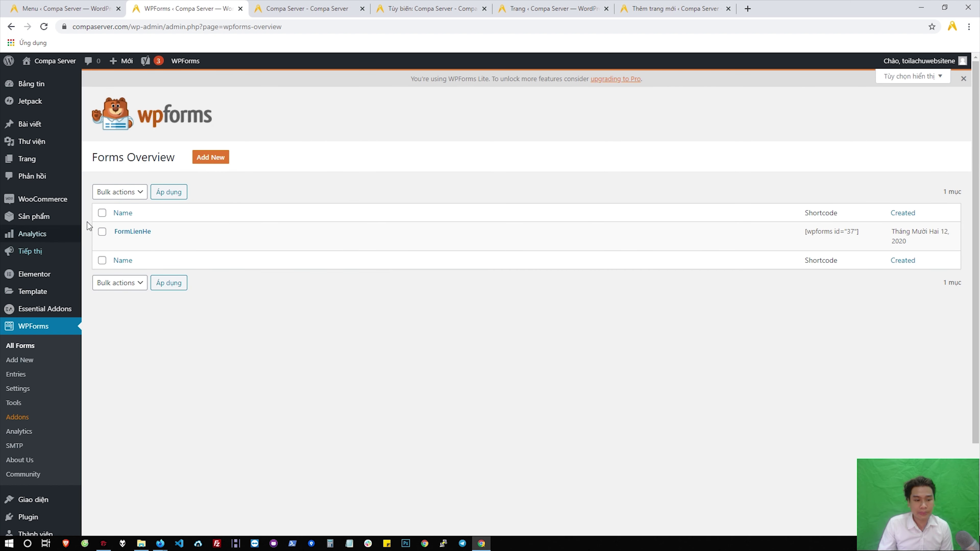
Copy the FormLienHe shortcode [wpforms id="37"] from the forms overview.
mouse_move(586, 246)
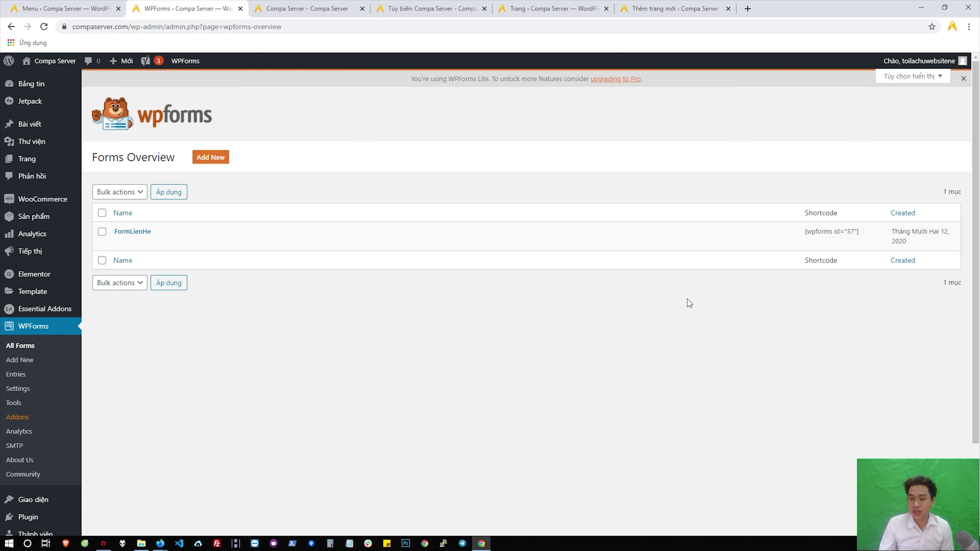
drag(807, 210, 838, 213)
click(817, 213)
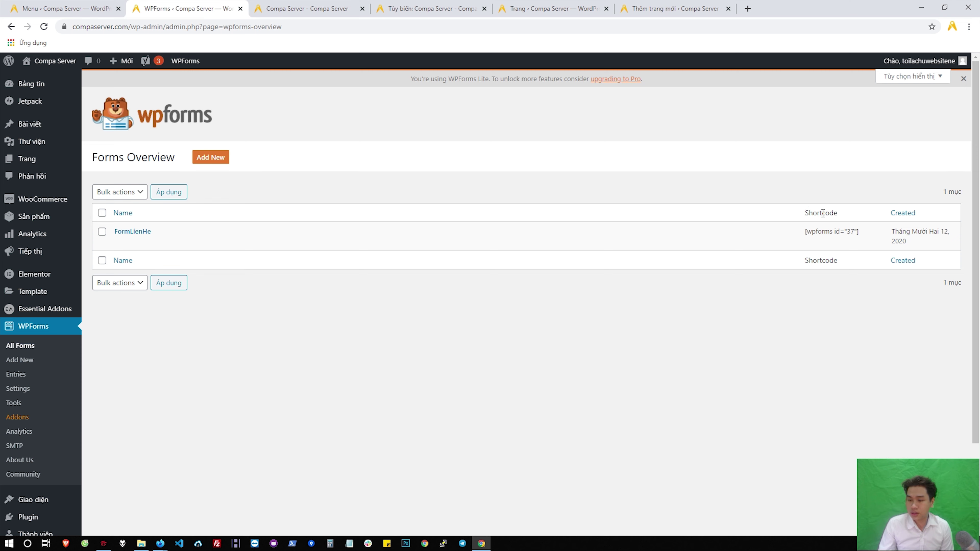
drag(805, 234, 857, 232)
right_click(854, 233)
click(851, 240)
click(730, 324)
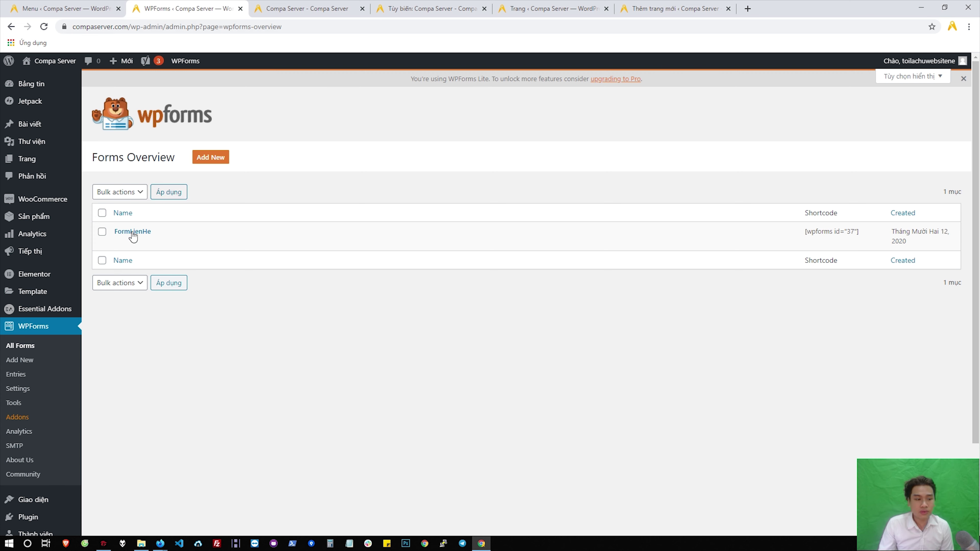
Open the All Pages list in a new tab.
mouse_move(26, 164)
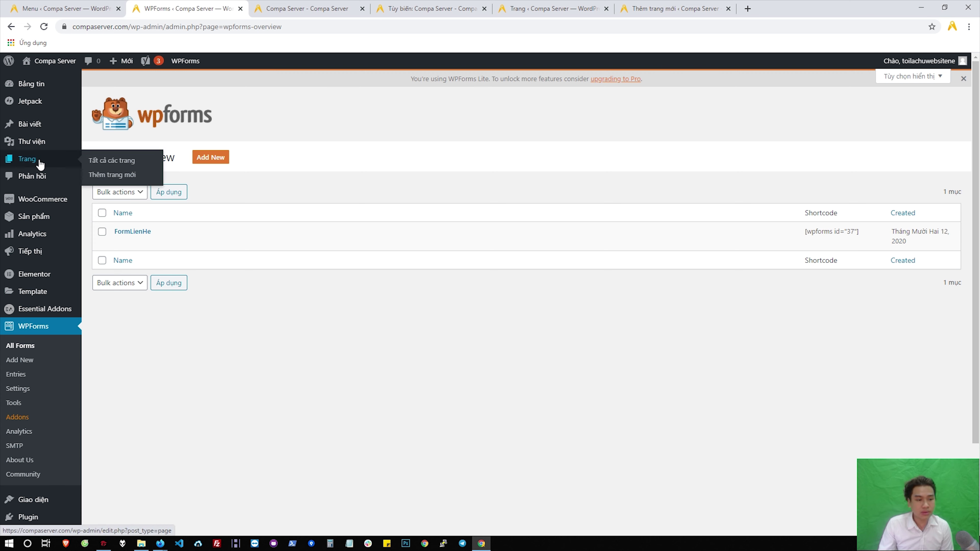
middle_click(112, 161)
click(281, 11)
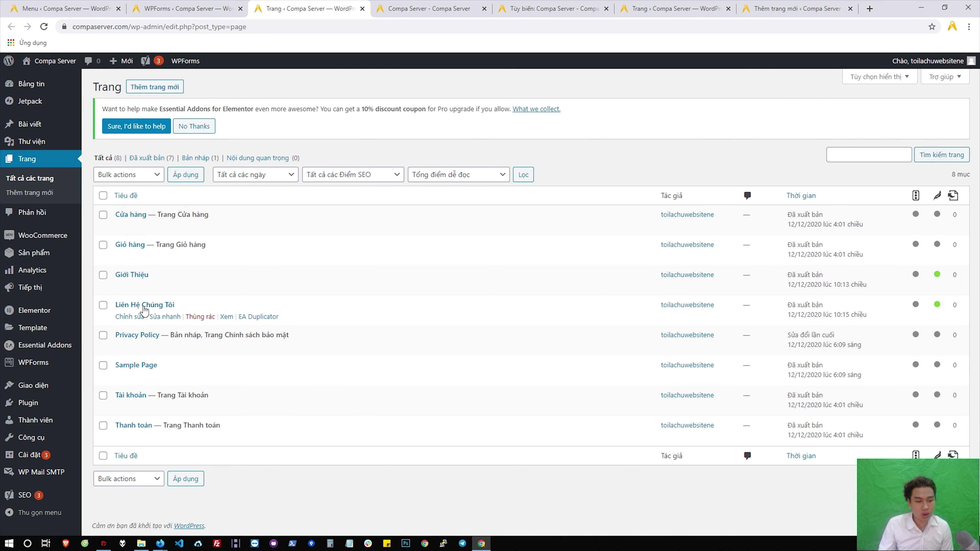
Open Liên Hệ Chúng Tôi for editing in a new tab and turn its empty last bullet into a paragraph.
right_click(128, 322)
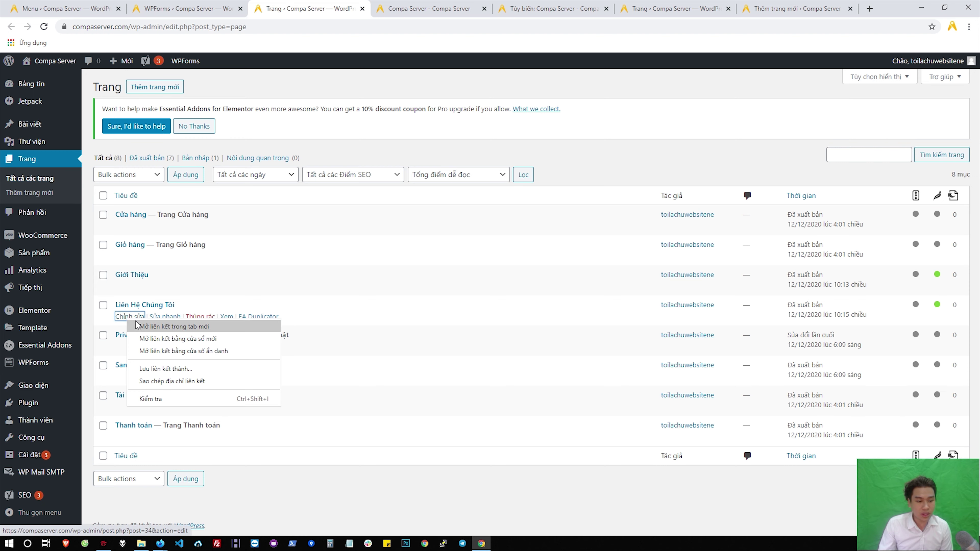
click(145, 328)
click(370, 8)
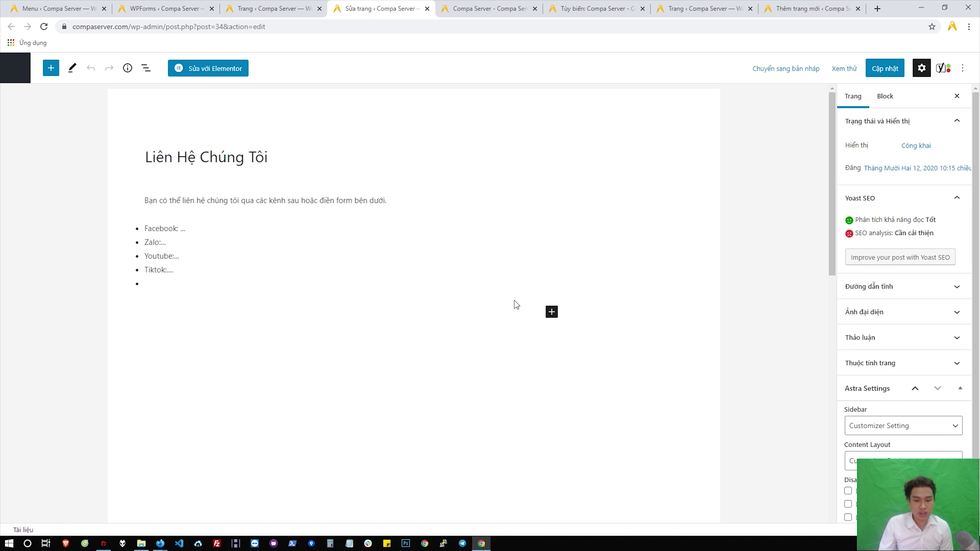
click(181, 284)
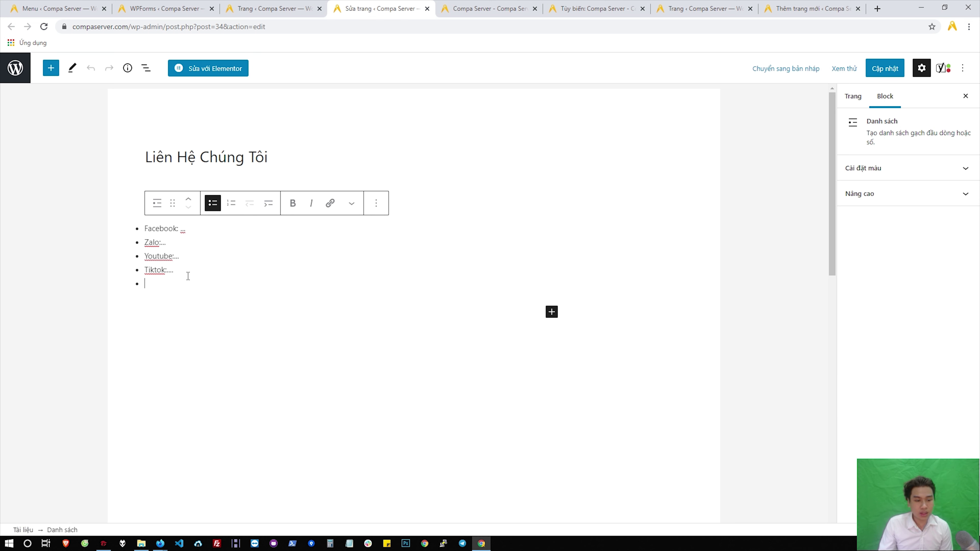
key(Return)
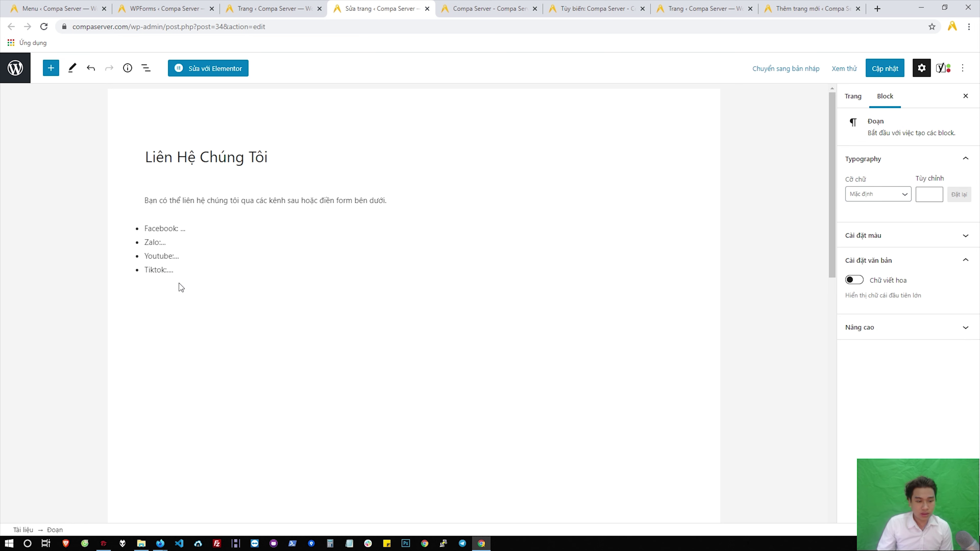
Insert a WPForms block showing FormLienHe below the list and update the page.
click(673, 297)
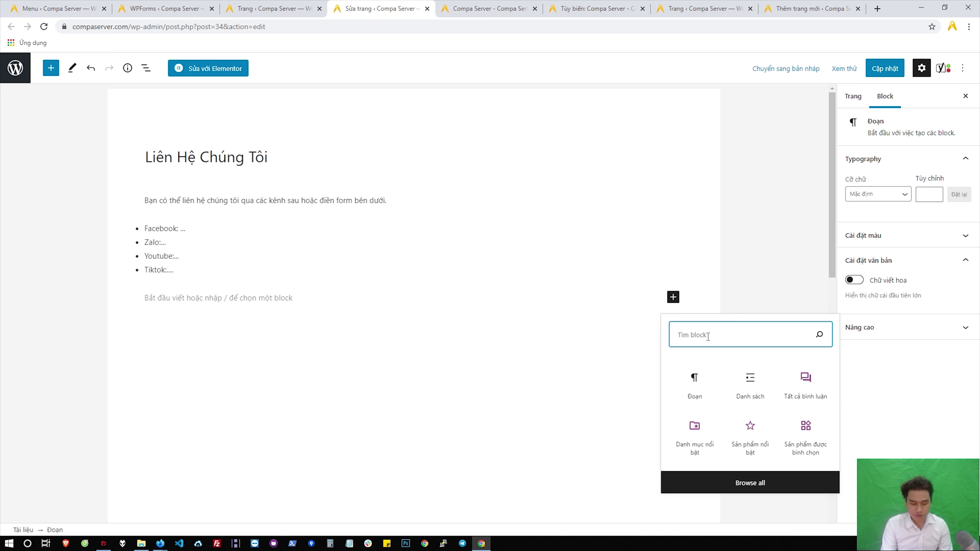
text(form)
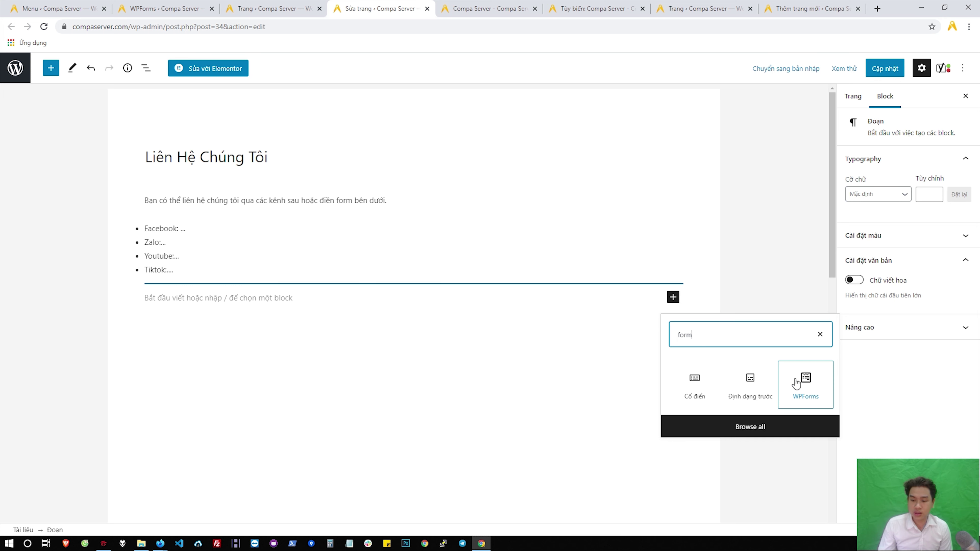
click(807, 388)
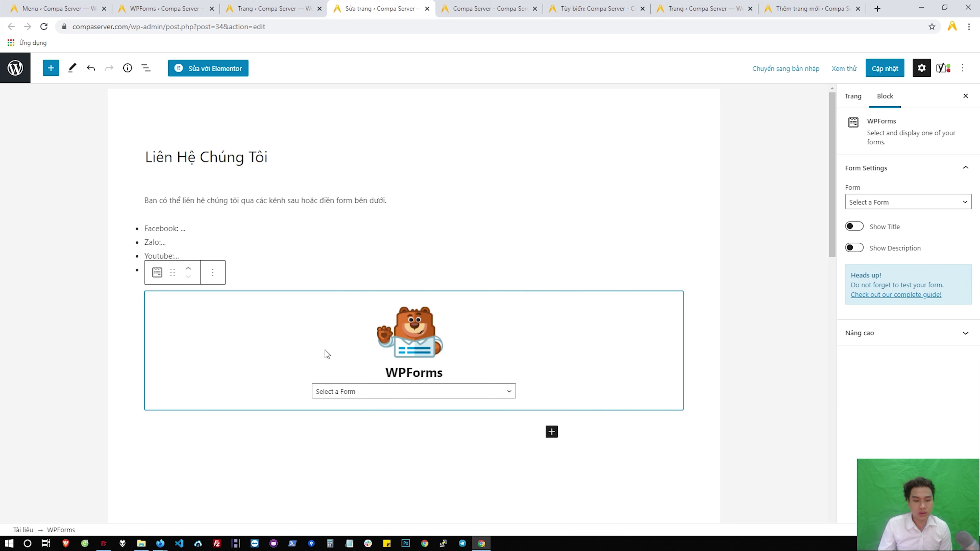
click(351, 391)
click(335, 413)
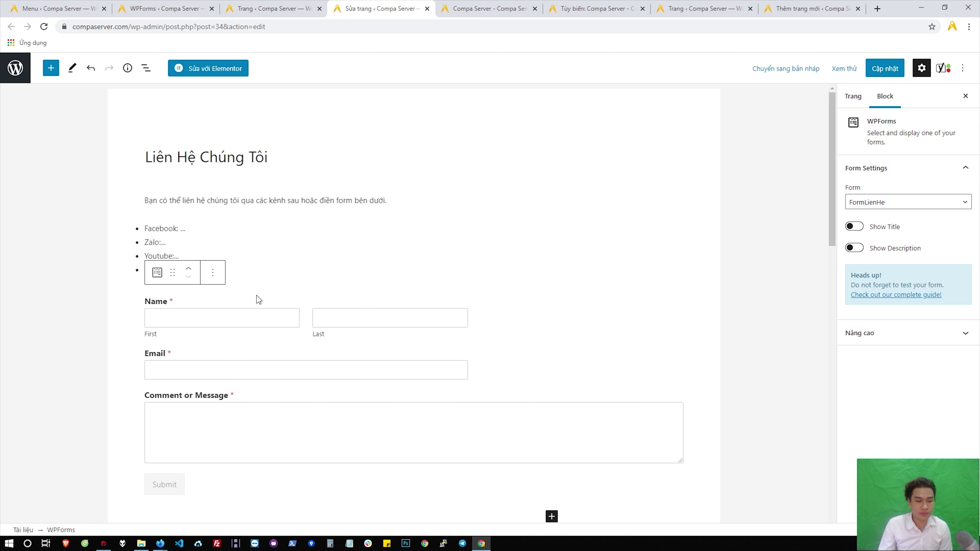
scroll(255, 299, down, 1)
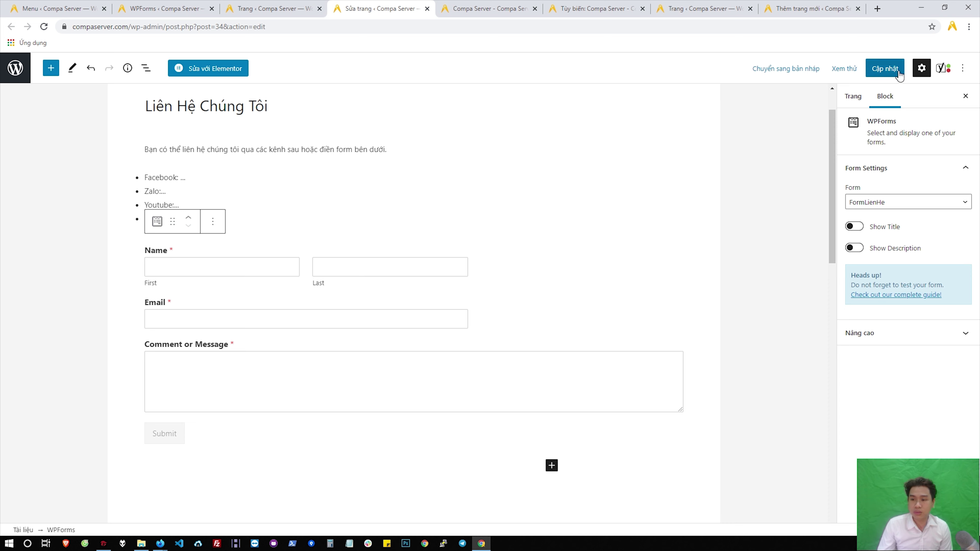
click(885, 70)
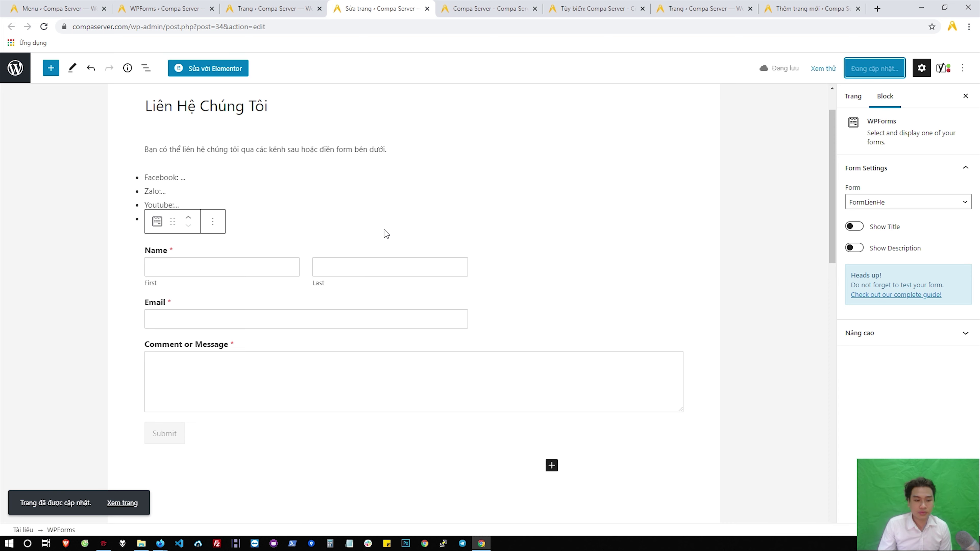
Open the live Liên Hệ Chúng Tôi page in a new tab.
right_click(122, 503)
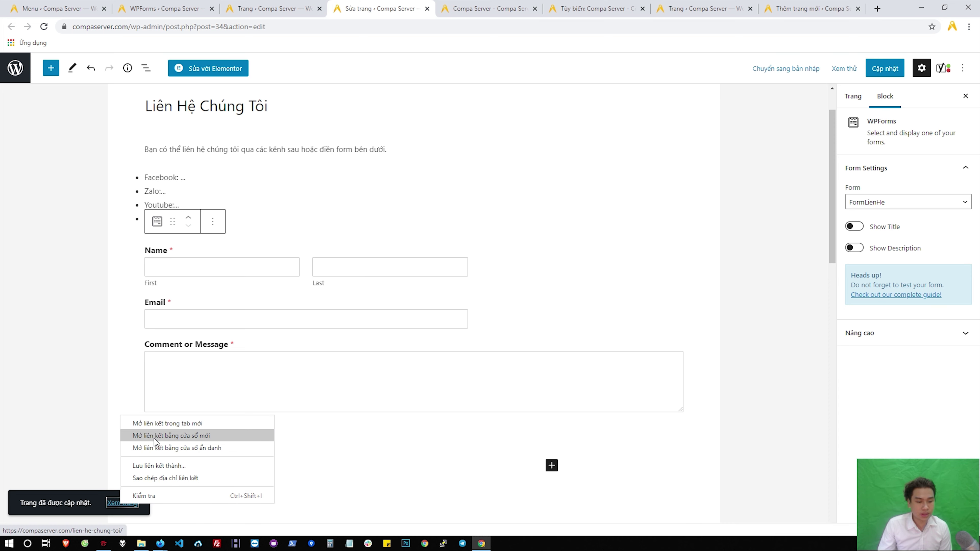
click(154, 423)
click(441, 10)
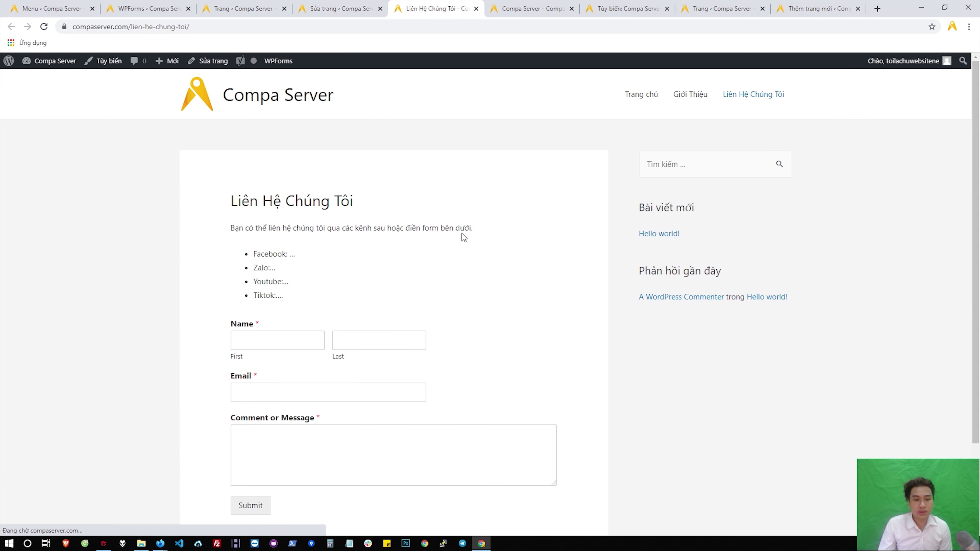
scroll(84, 306, down, 3)
Try out the contact form's First name, Last name, Email and message fields.
click(376, 234)
click(274, 236)
click(276, 285)
key(Tab)
click(281, 294)
click(278, 235)
click(358, 234)
click(700, 314)
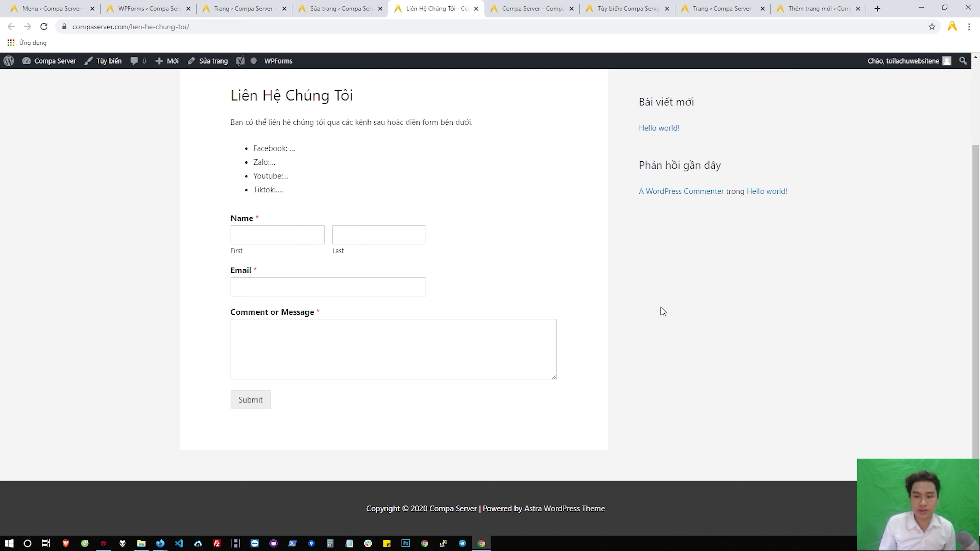
scroll(460, 262, up, 3)
Close the live contact page tab and both page editor tabs, including Thêm trang mới.
key(ctrl+w)
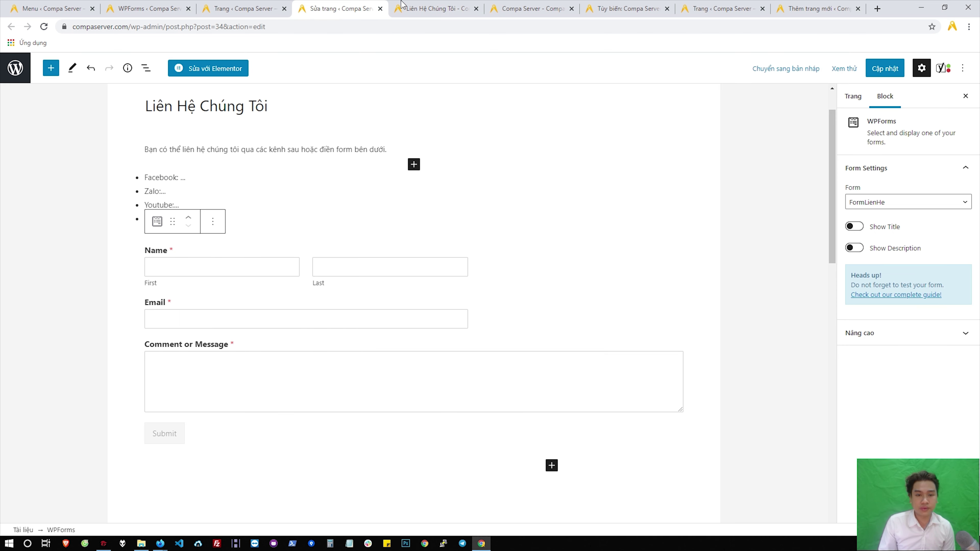
key(ctrl+shift+Tab)
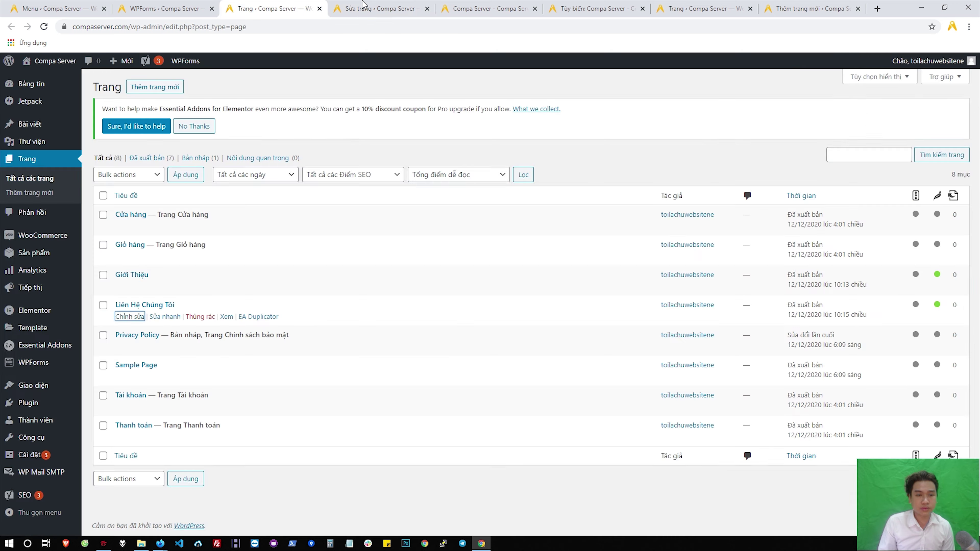
click(370, 5)
key(ctrl+w)
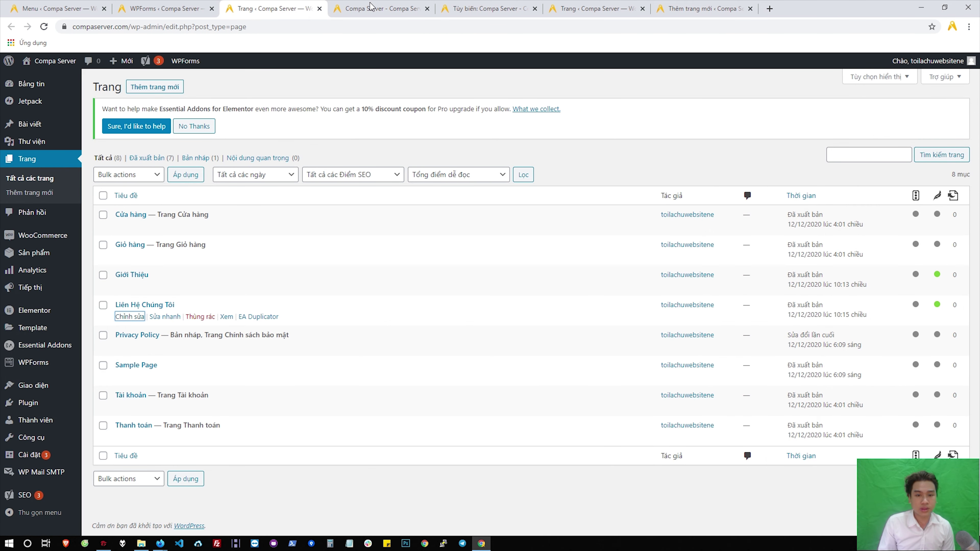
click(200, 5)
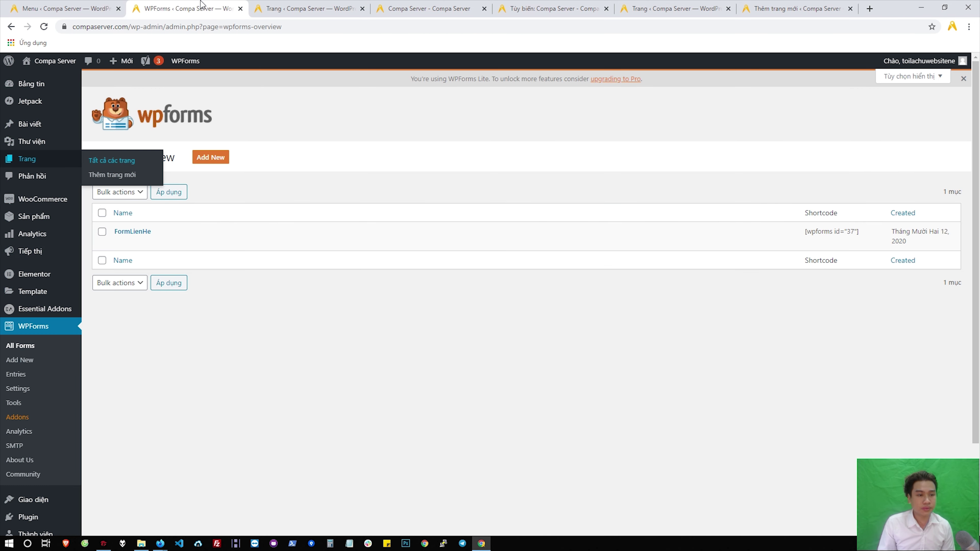
click(49, 4)
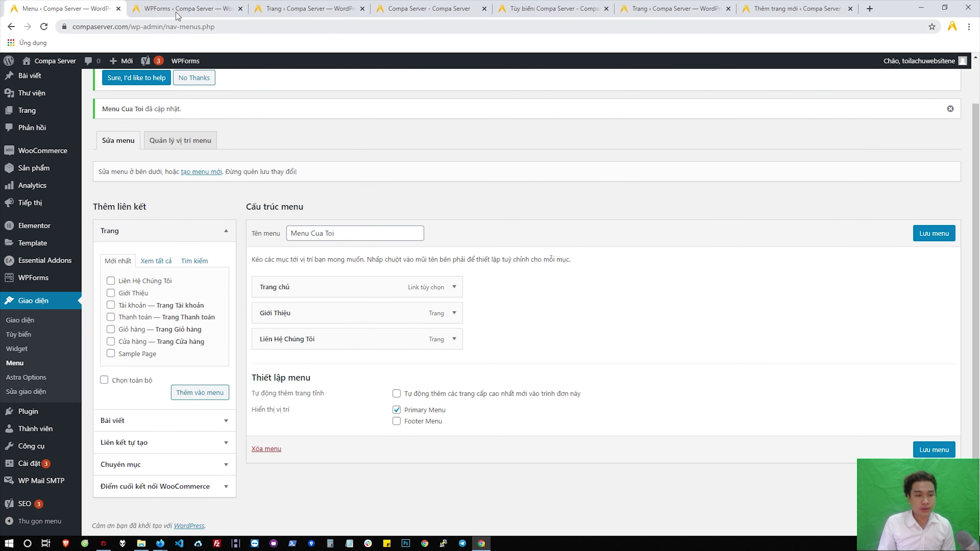
click(764, 4)
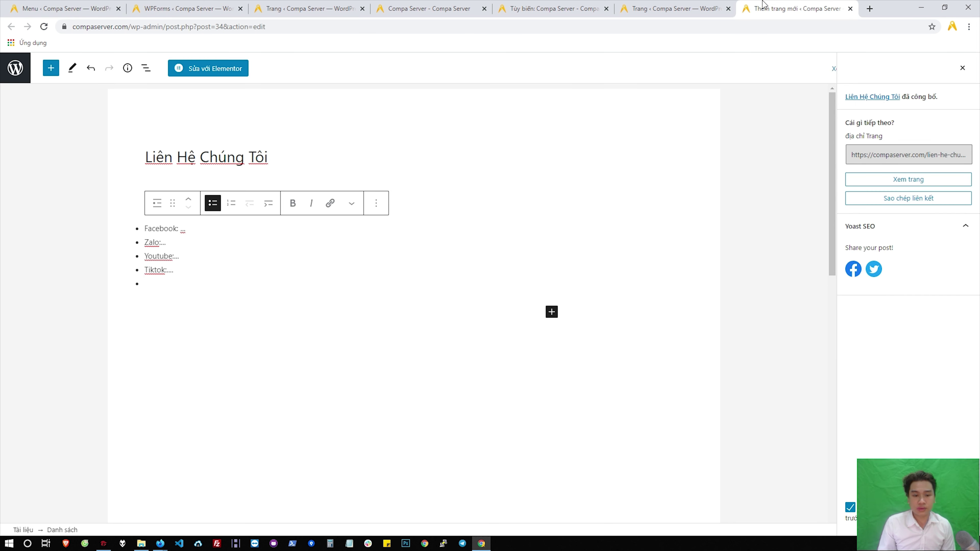
key(ctrl+w)
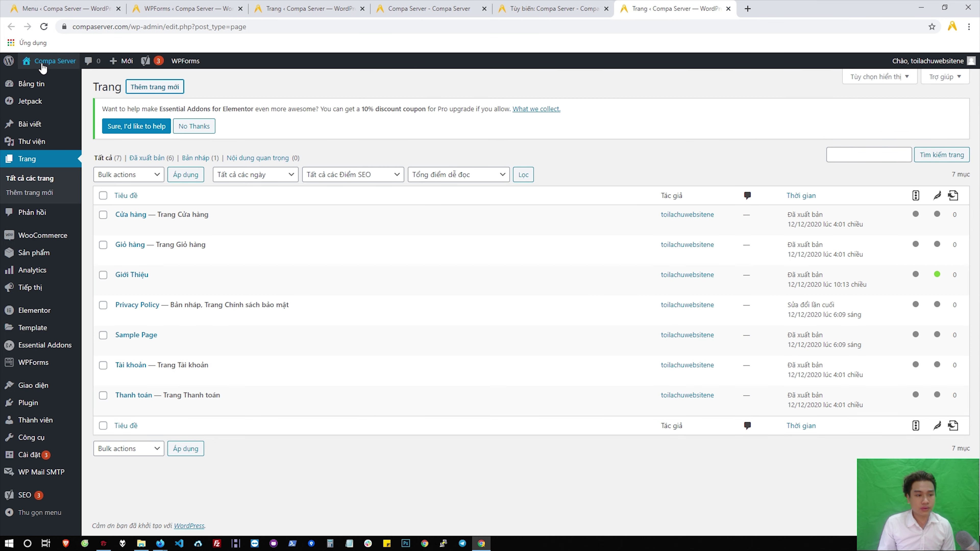
Open the site front page and browse its Giới Thiệu and Liên Hệ Chúng Tôi menu links.
click(34, 79)
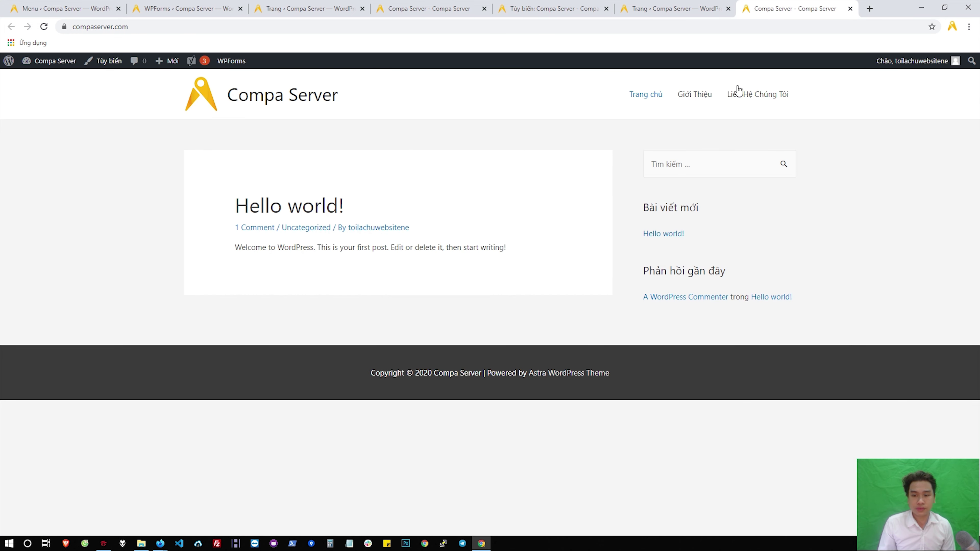
click(694, 95)
click(759, 98)
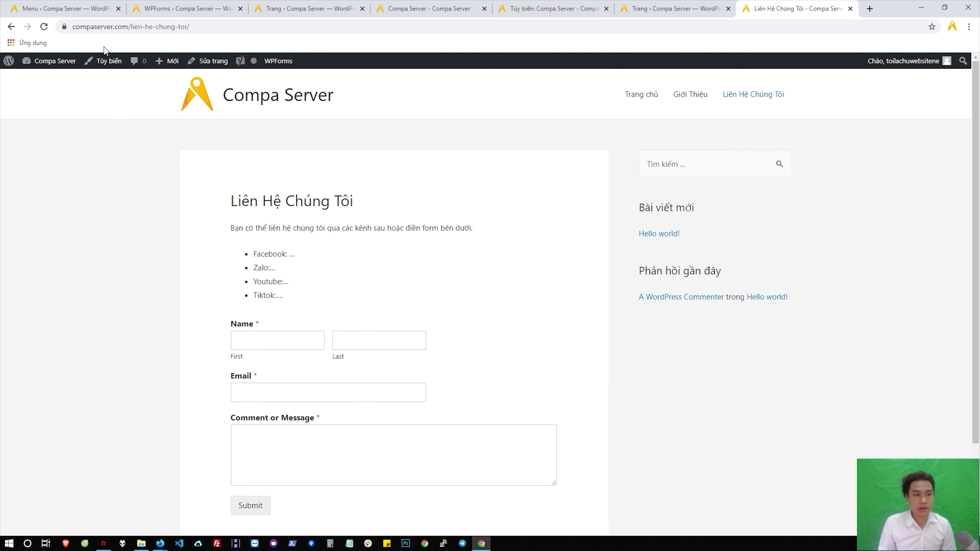
click(47, 5)
click(789, 6)
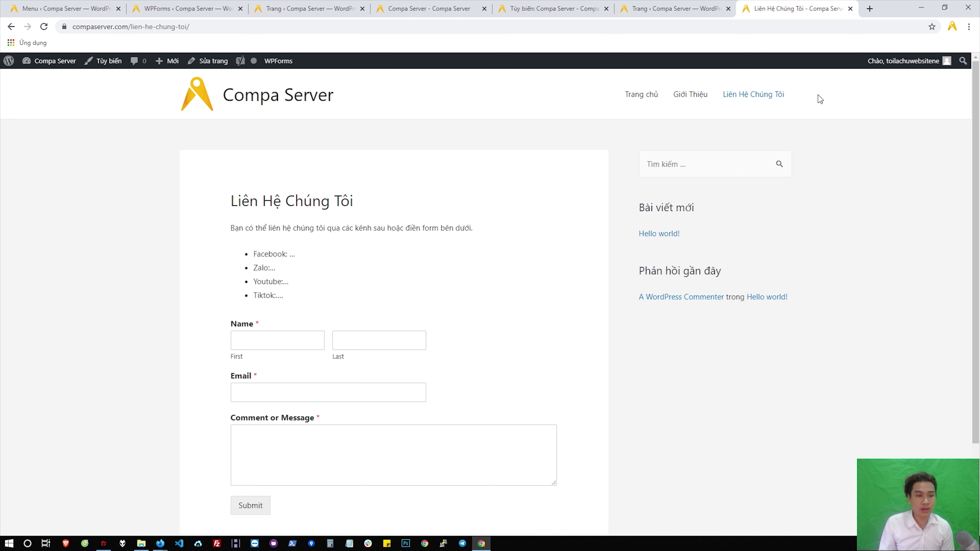
click(32, 4)
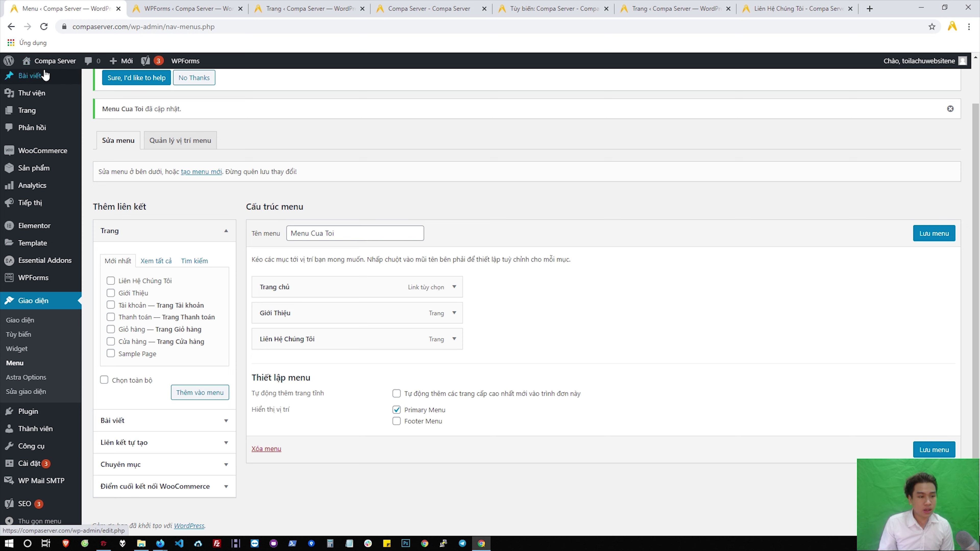
Open the Cửa hàng shop page in a new tab and inspect its web address.
mouse_move(50, 64)
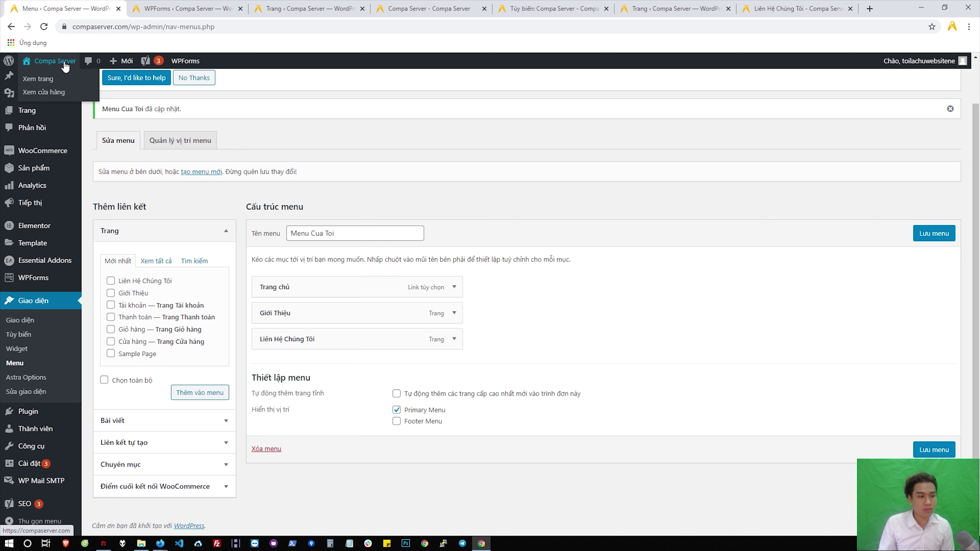
right_click(37, 99)
click(52, 104)
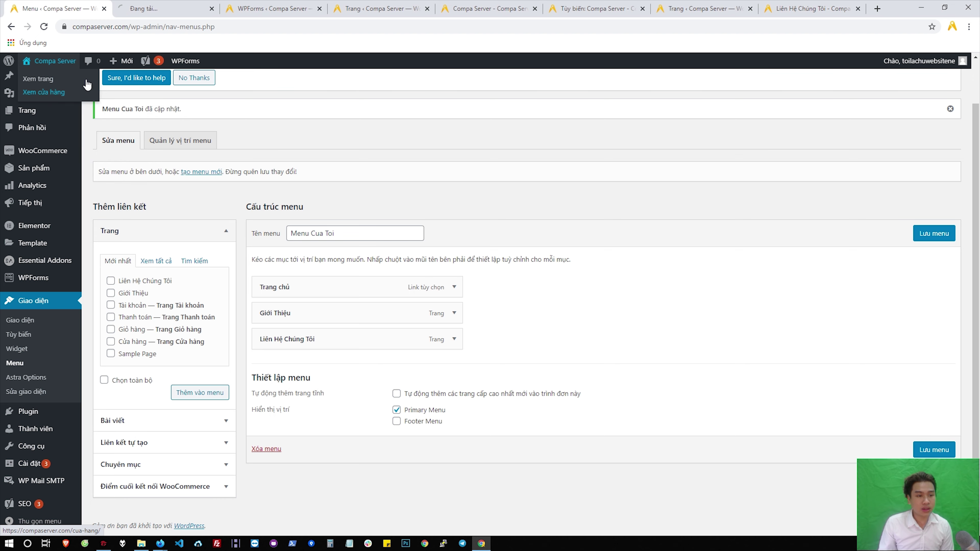
click(127, 10)
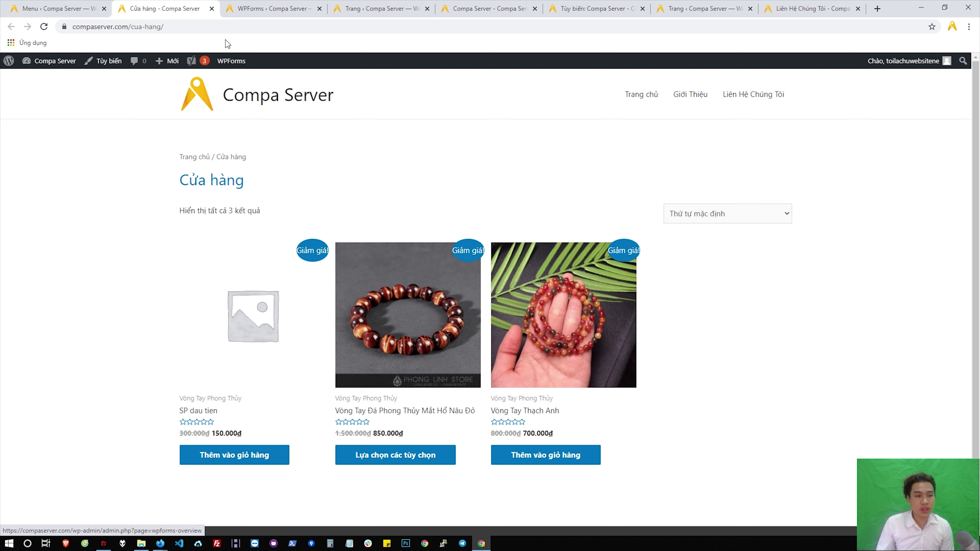
click(188, 25)
drag(193, 27, 37, 24)
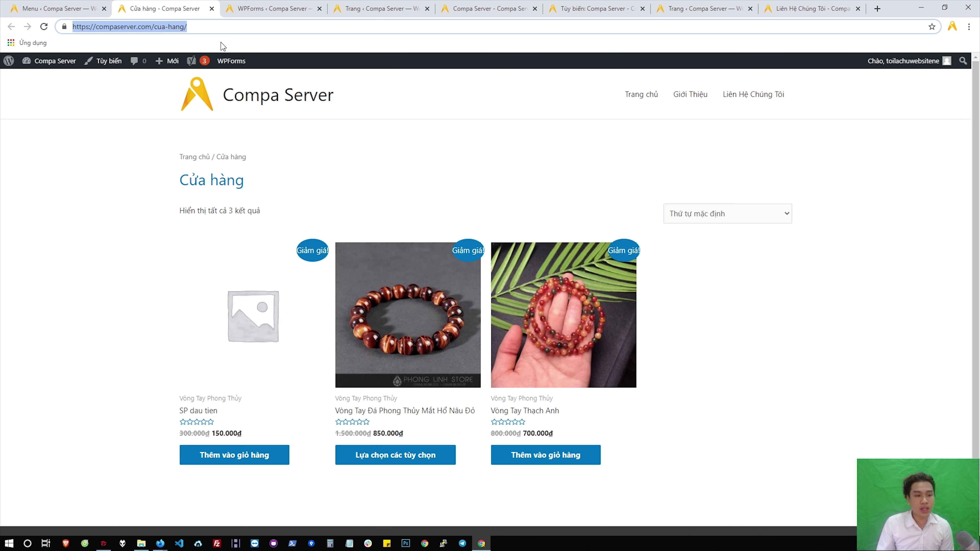
click(48, 10)
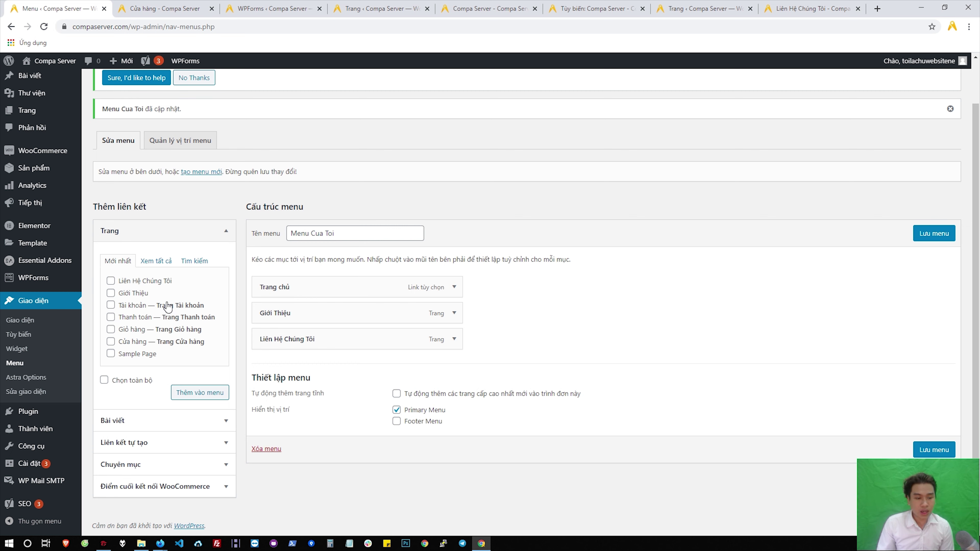
Toggle the Trang box's Xem tất cả and Tìm kiếm tabs, then expand Liên kết tự tạo.
click(157, 261)
click(193, 261)
click(156, 261)
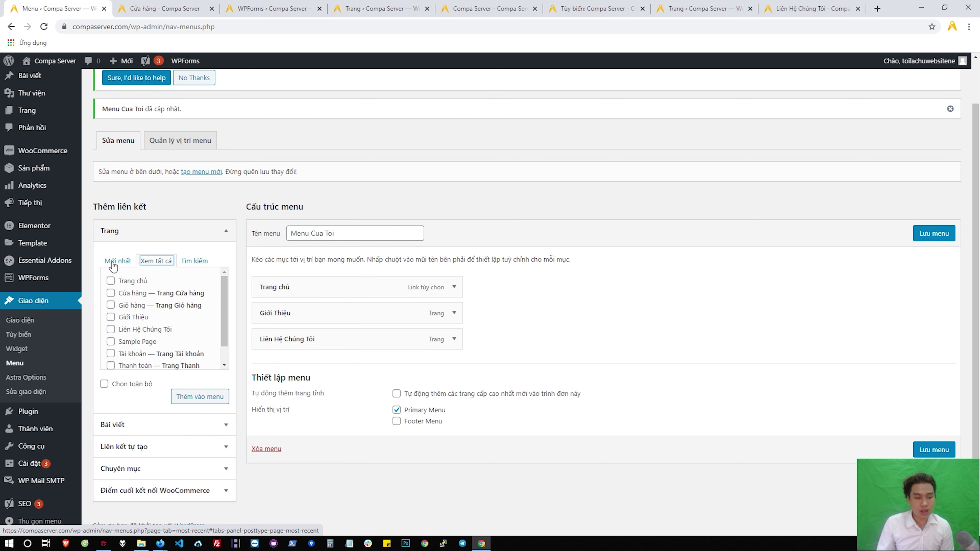
click(228, 448)
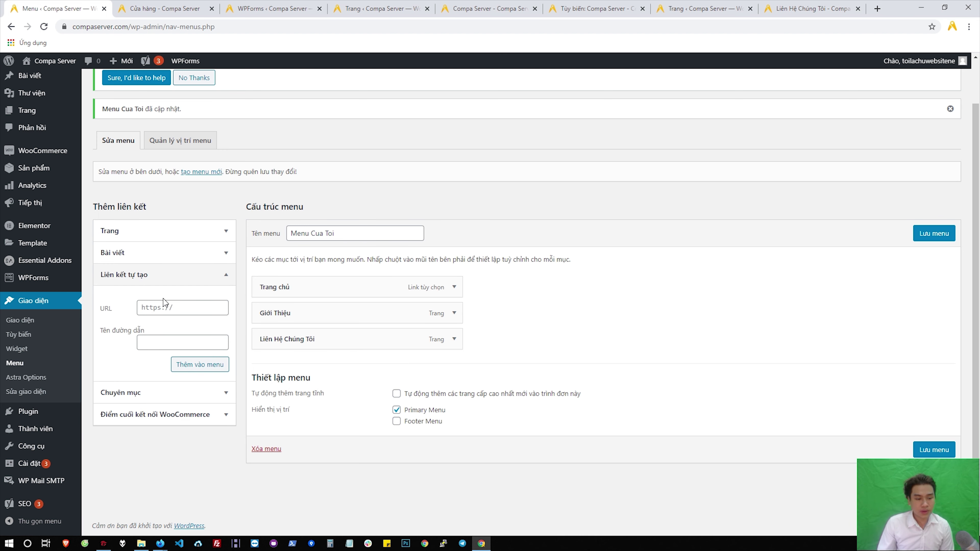
Copy the shop page's full web address.
click(174, 8)
click(176, 31)
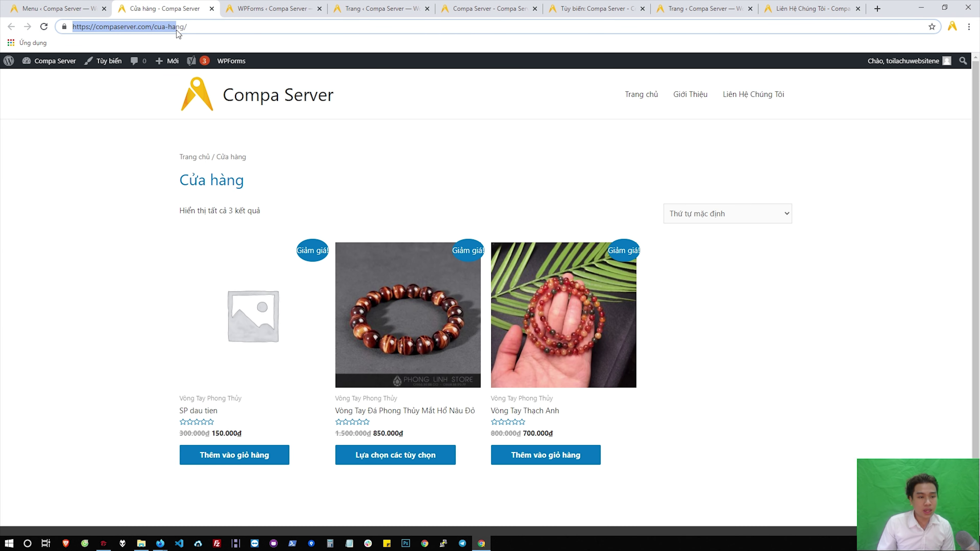
click(212, 27)
key(ctrl+a)
right_click(212, 27)
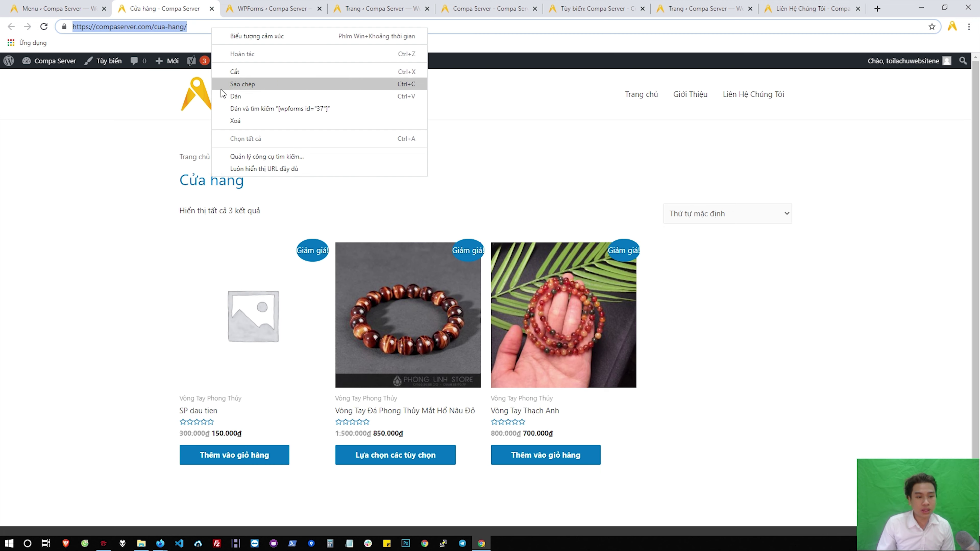
click(247, 82)
click(30, 6)
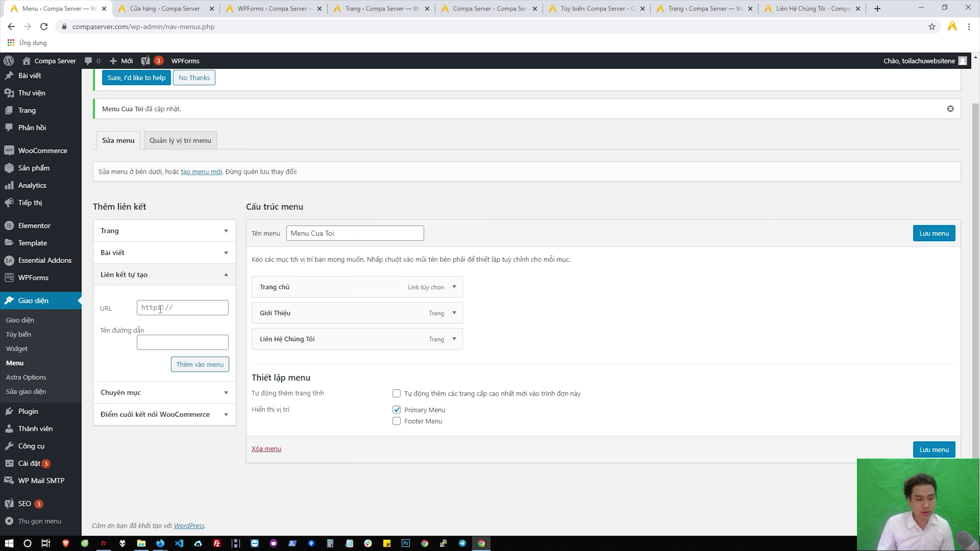
Add a custom link with the shop URL and link text 'Cửa Hàng' to Menu Cua Toi.
click(162, 307)
right_click(168, 304)
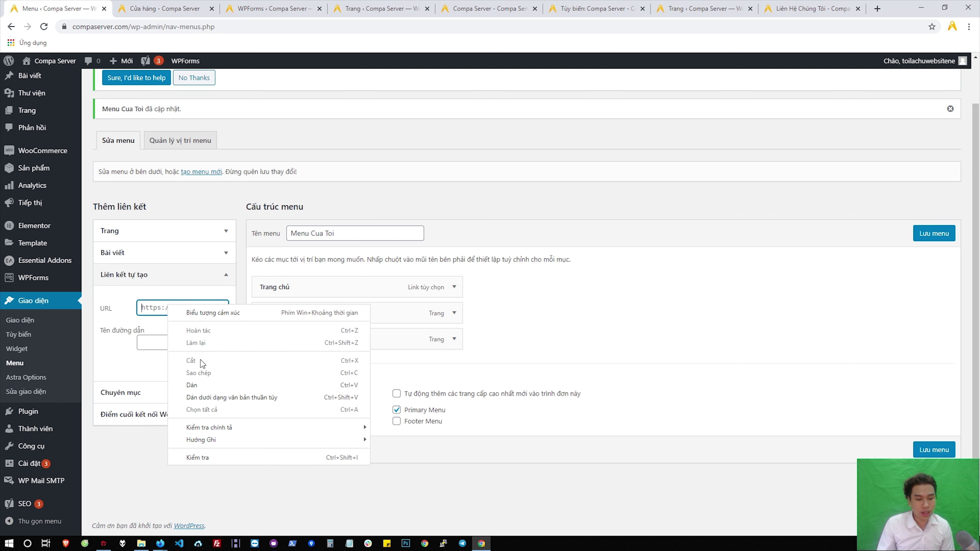
click(199, 384)
click(157, 346)
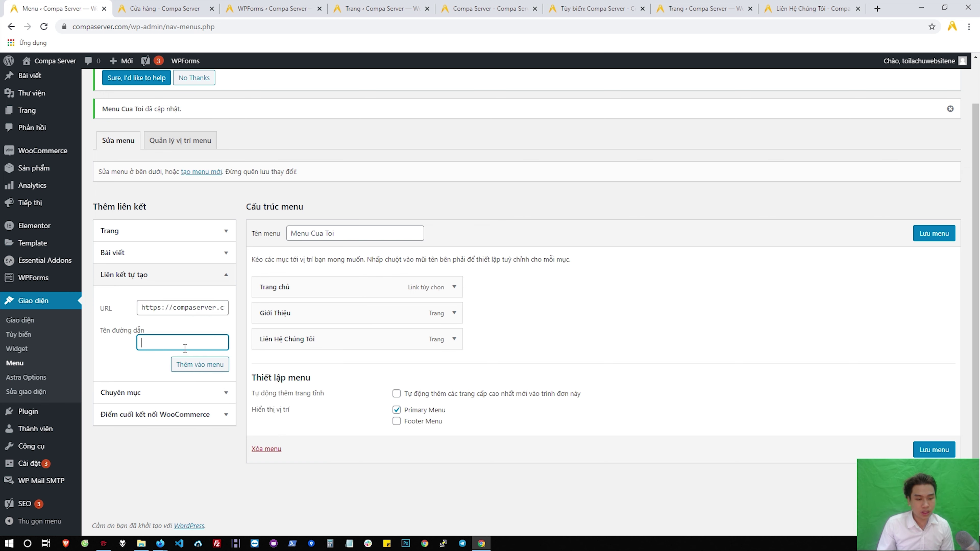
text(Cưửa)
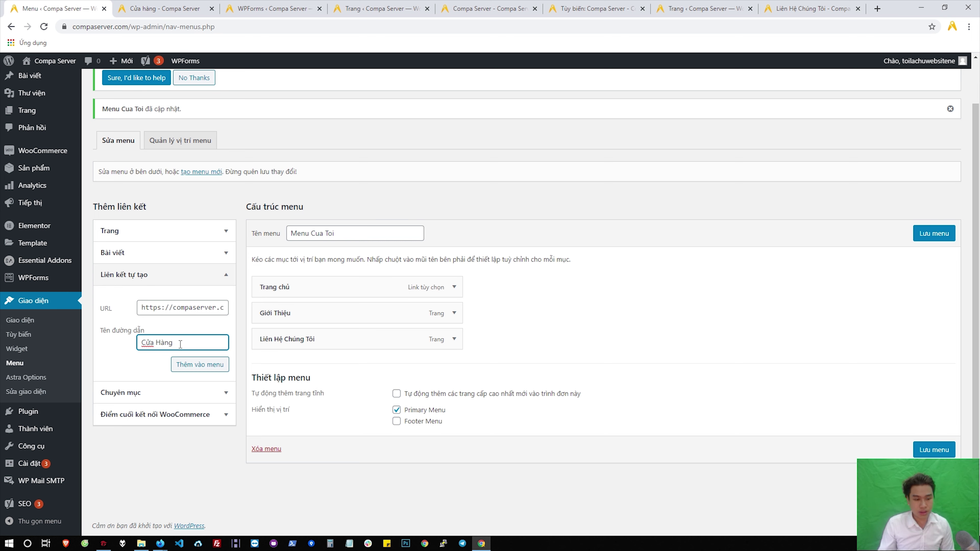
click(189, 371)
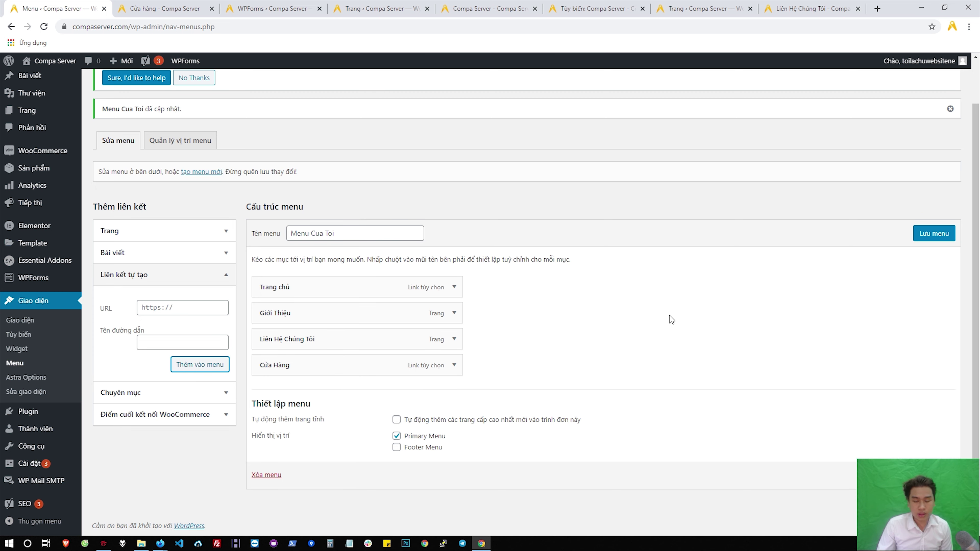
Save the menu and open the live front page in a new tab.
click(930, 236)
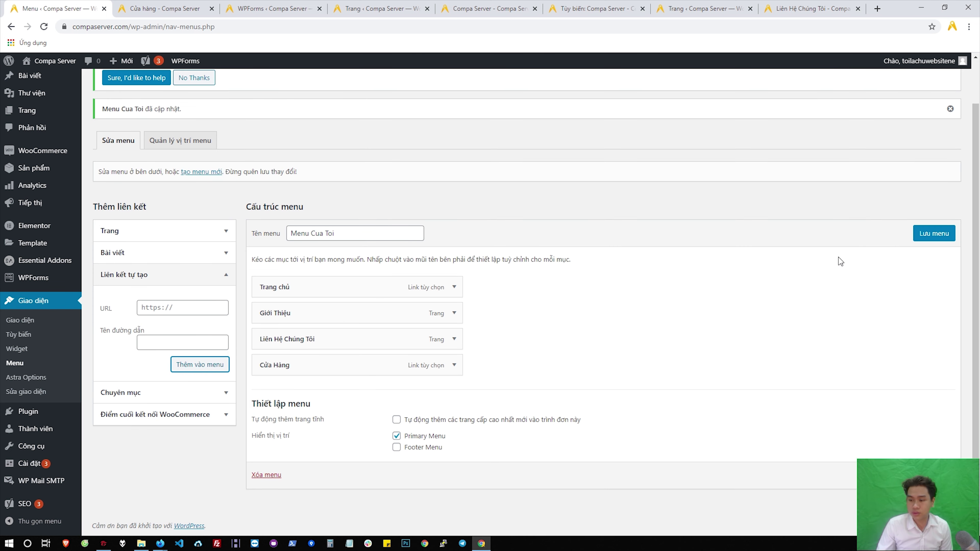
click(934, 238)
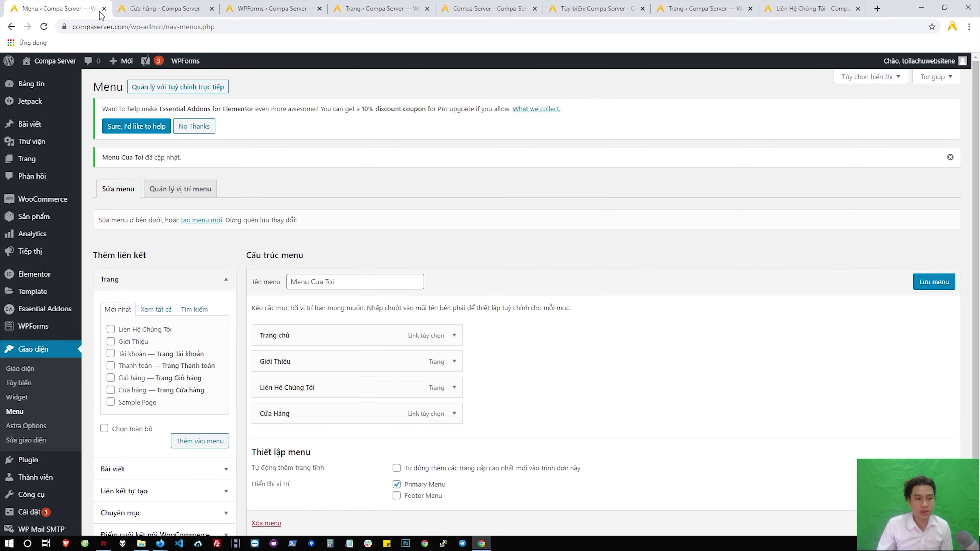
middle_click(69, 86)
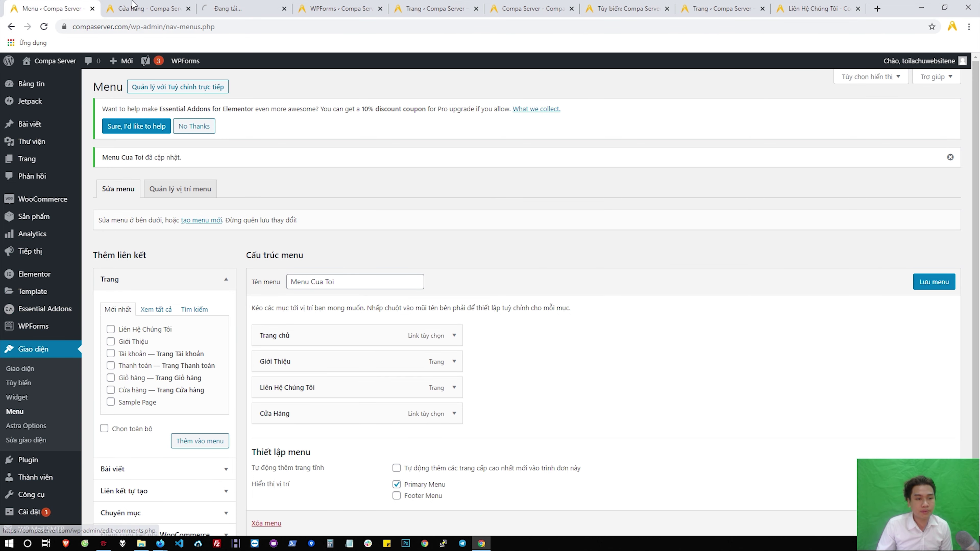
click(231, 9)
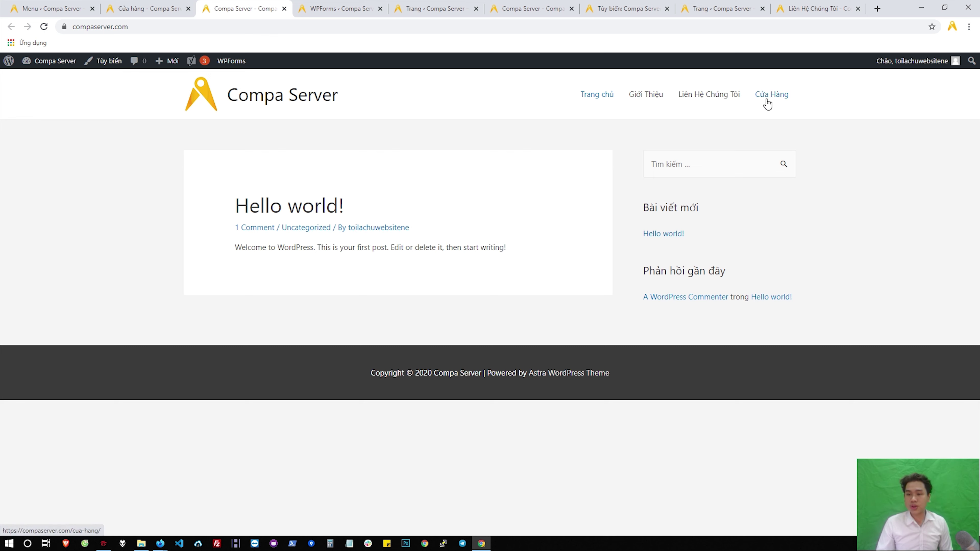
Load the shop page through the new Cửa Hàng menu link, then close the extra shop tabs.
click(776, 99)
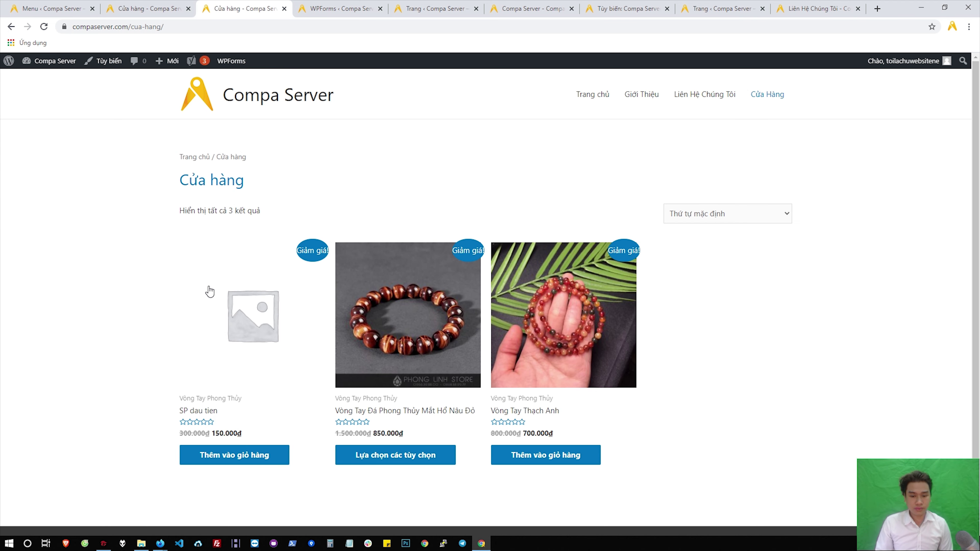
scroll(468, 269, down, 1)
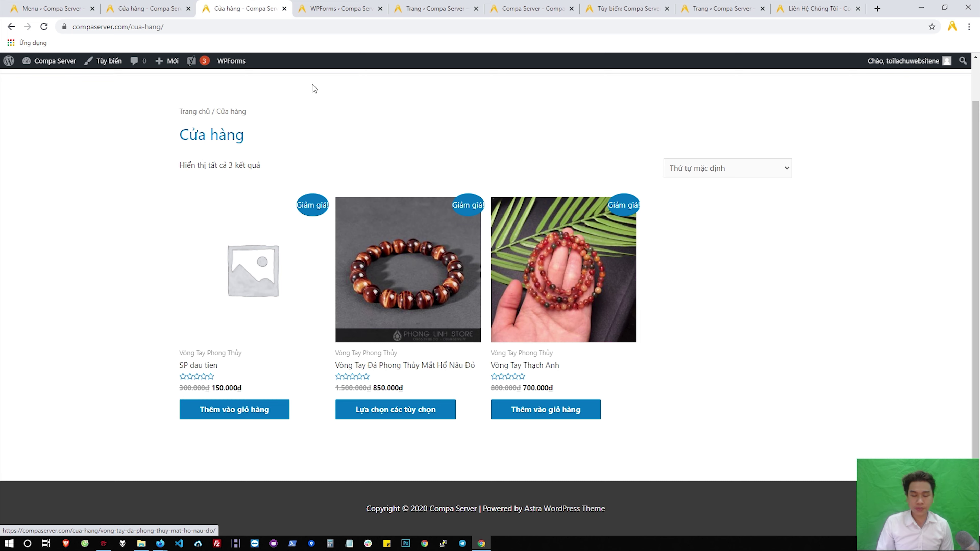
click(189, 6)
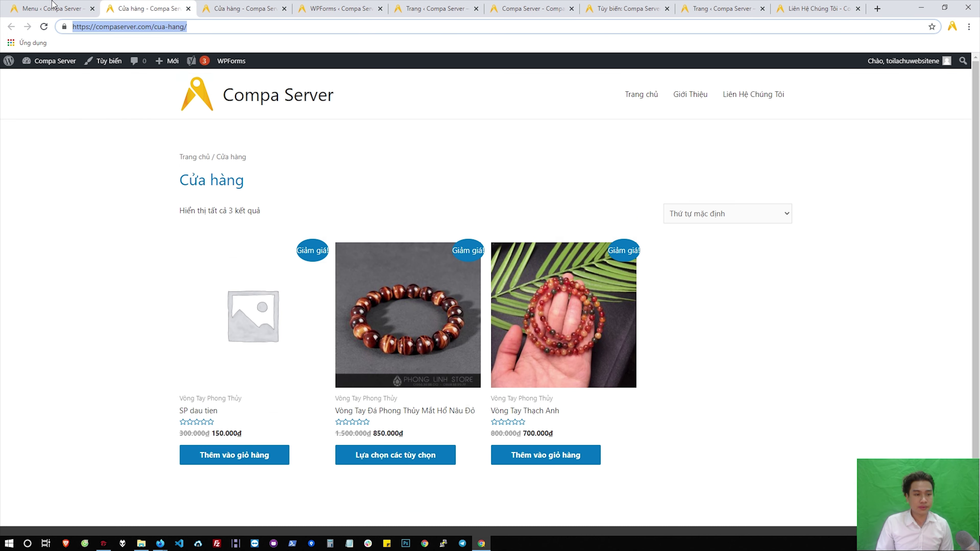
click(188, 7)
Close the front page, pages list and WPForms tabs, leaving only the Menus editor.
click(247, 7)
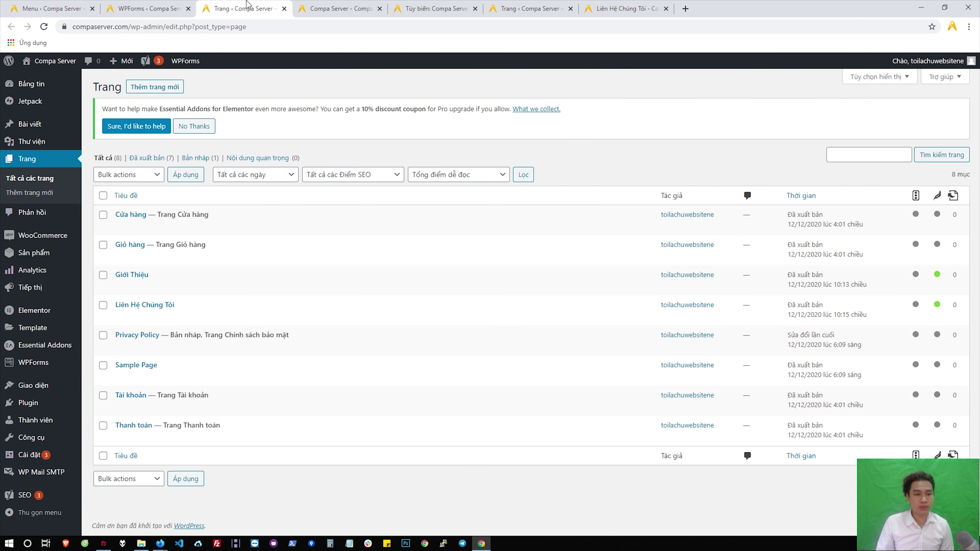
click(312, 6)
key(ctrl+w)
key(ctrl+w)
key(ctrl+w)
key(ctrl+w)
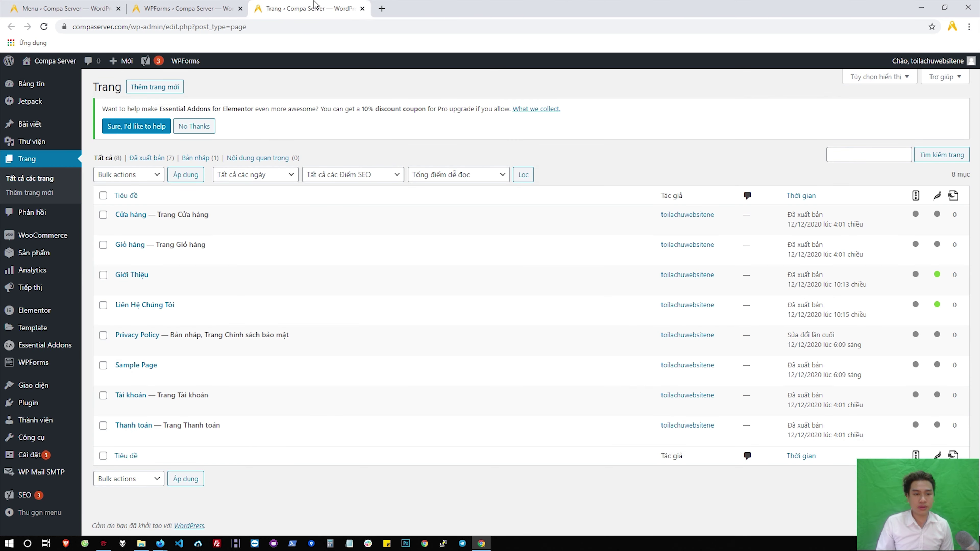
key(ctrl+shift+Tab)
middle_click(290, 4)
click(68, 3)
middle_click(175, 4)
scroll(391, 239, down, 1)
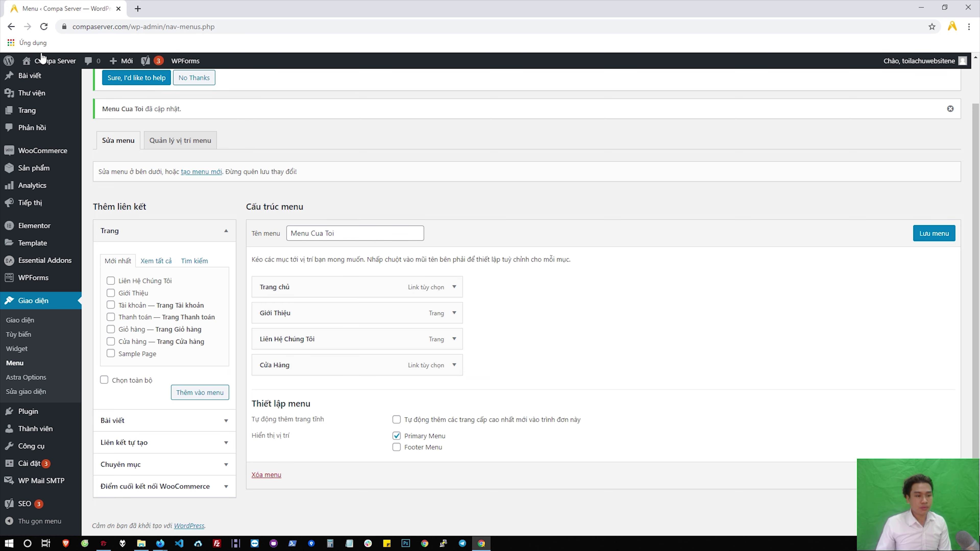
Open the live Compa Server front page in a new tab via Visit Site.
mouse_move(42, 61)
middle_click(37, 78)
click(200, 7)
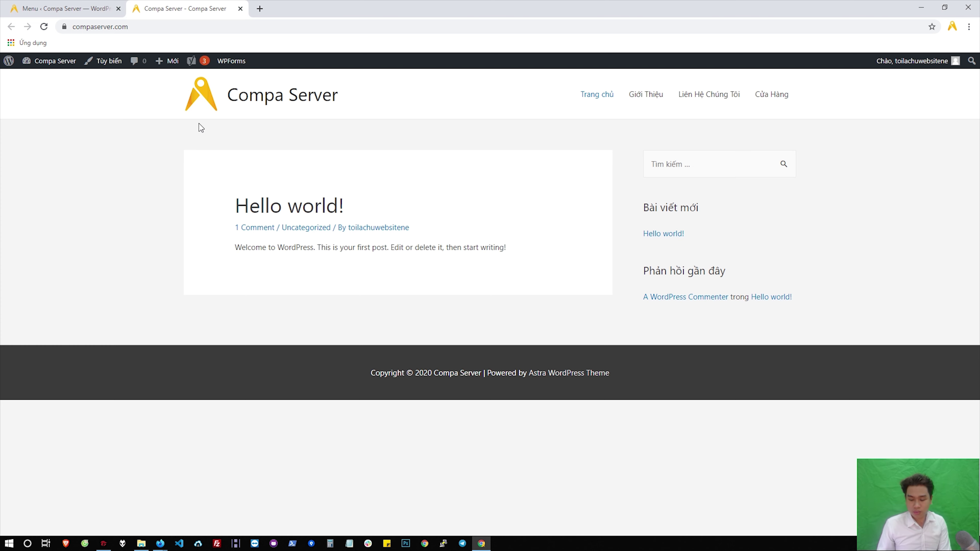
Take a screen capture of the front page's content area.
key(Print)
drag(181, 115, 814, 334)
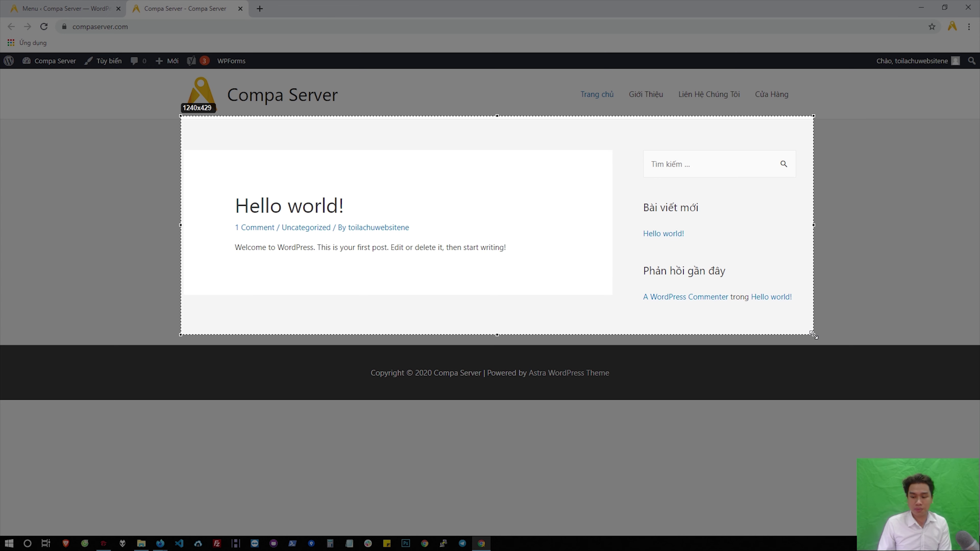
key(ctrl+c)
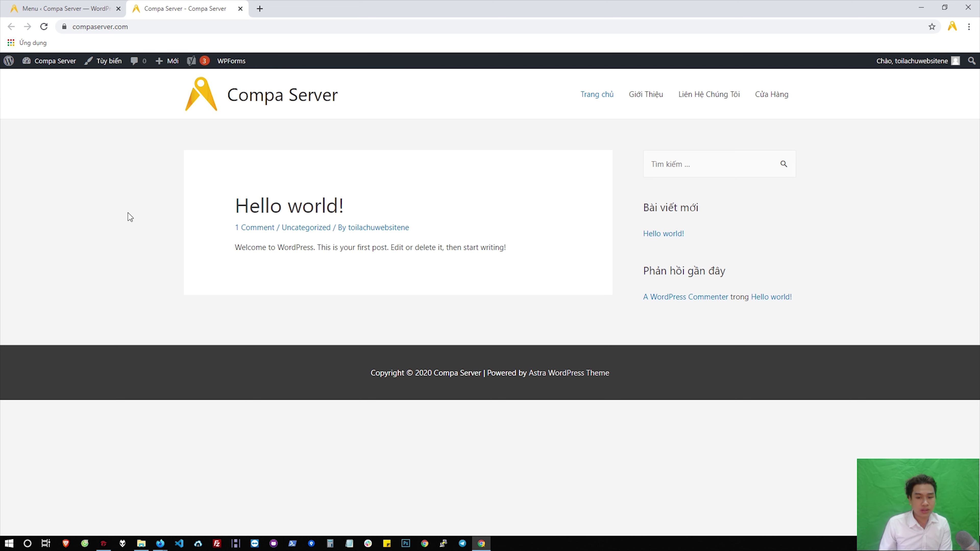
Create a new page titled 'Trang Home'.
click(63, 6)
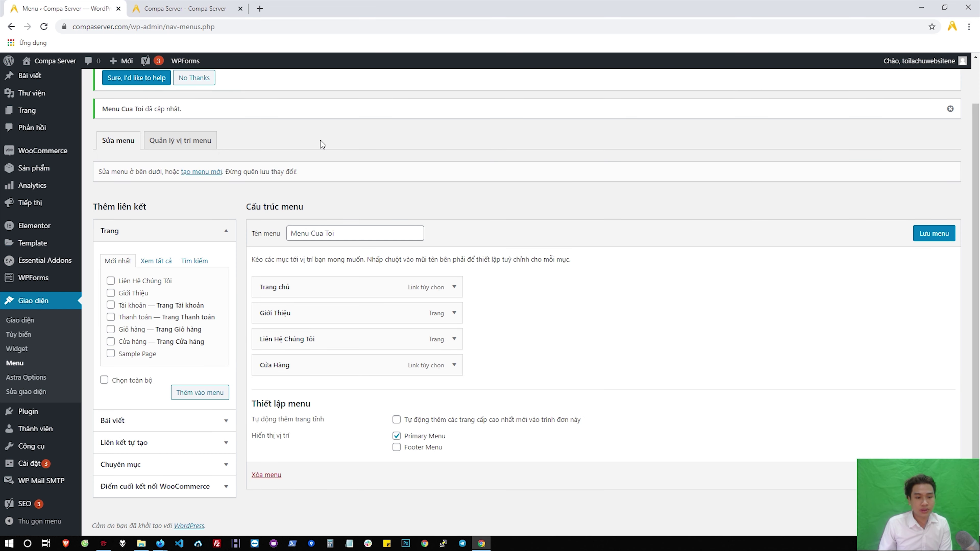
scroll(320, 145, up, 1)
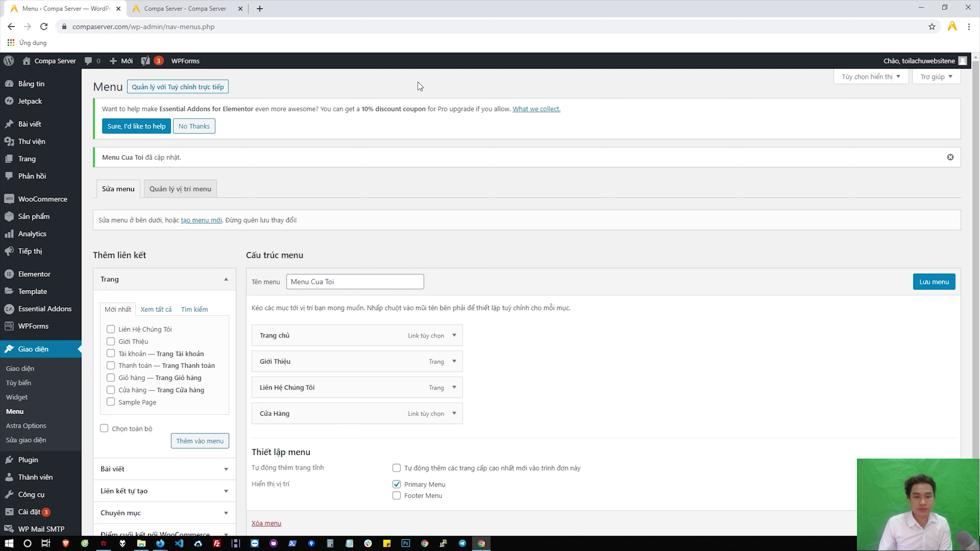
mouse_move(24, 162)
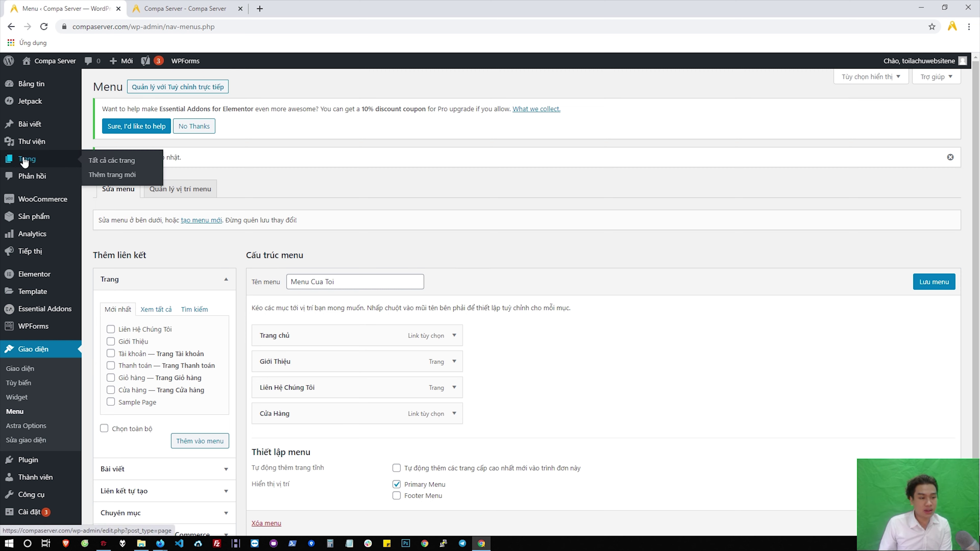
middle_click(111, 174)
click(309, 9)
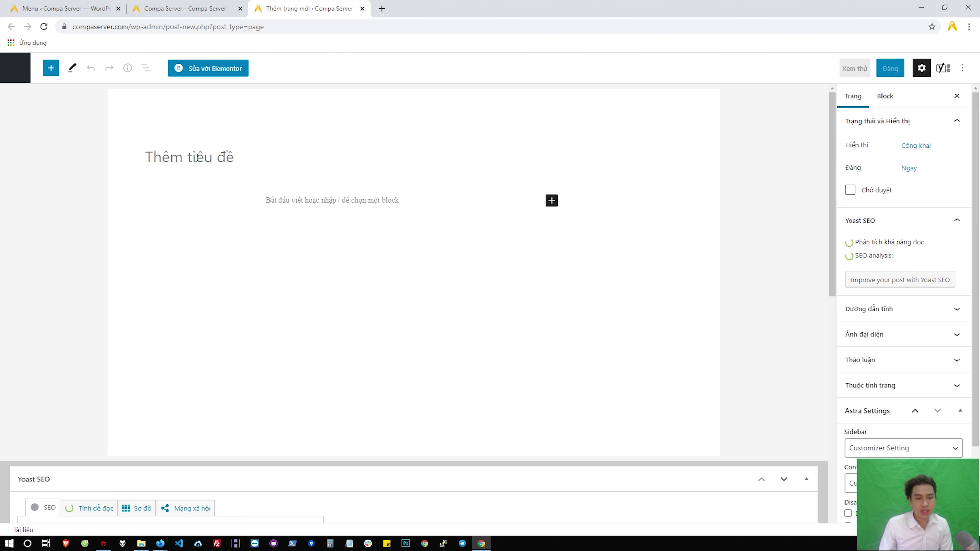
text(Trang Home)
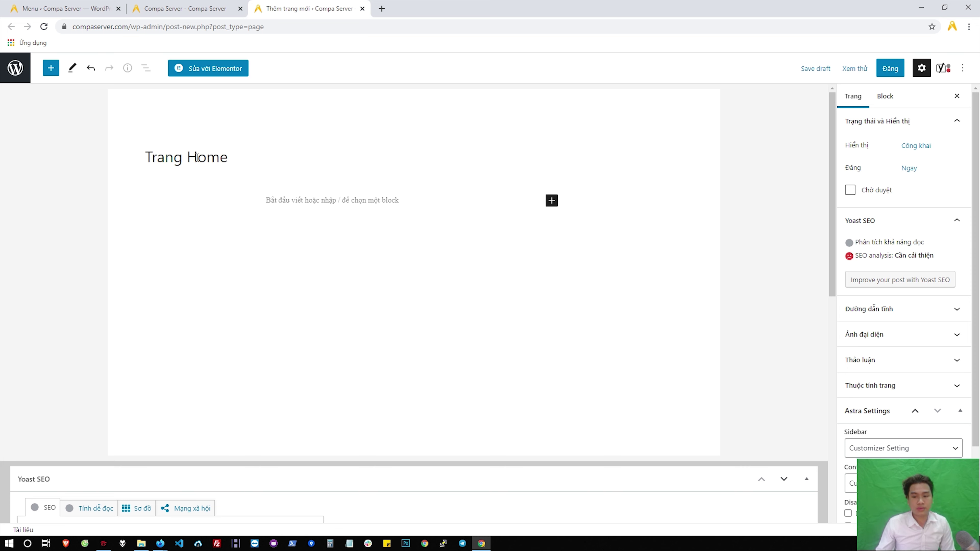
Set the page template to Elementor Full Width and publish the page.
scroll(878, 282, down, 3)
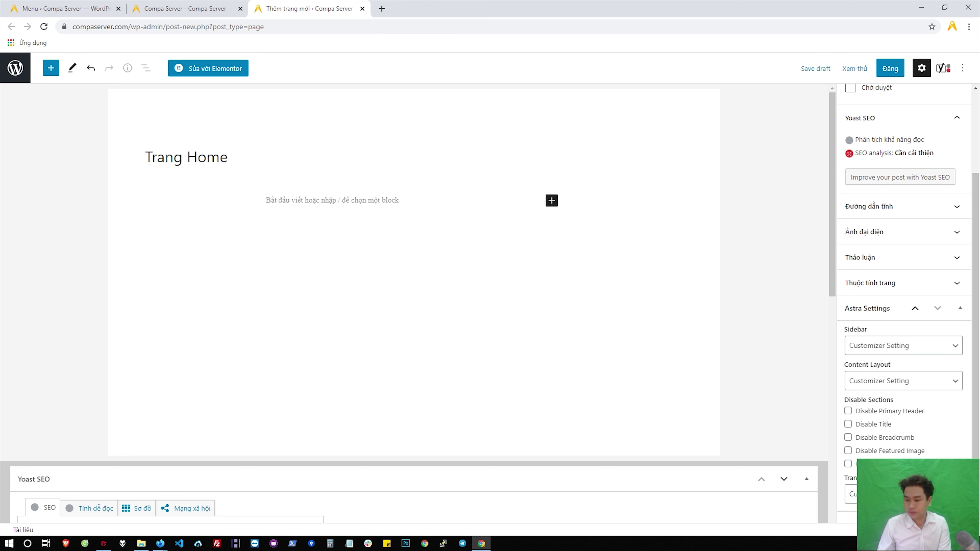
scroll(956, 273, up, 3)
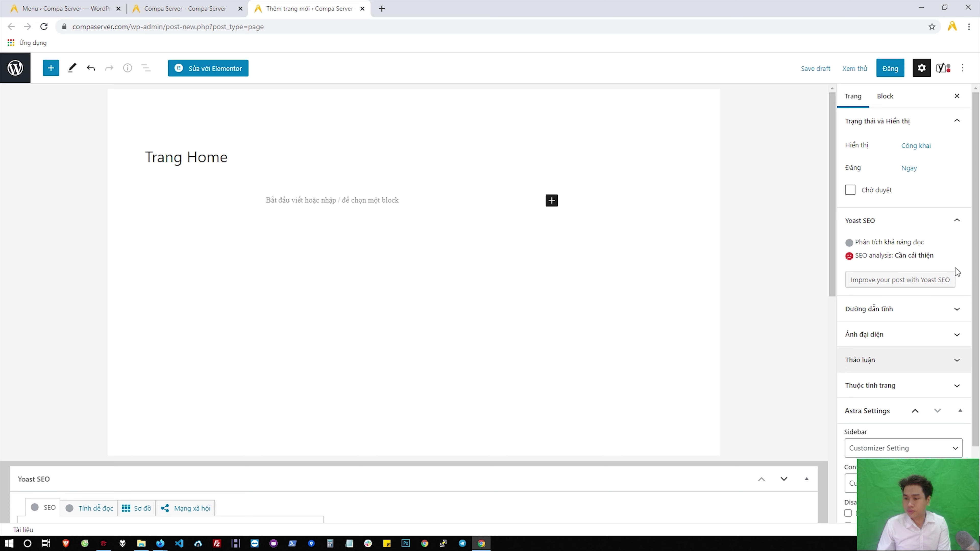
scroll(952, 278, down, 3)
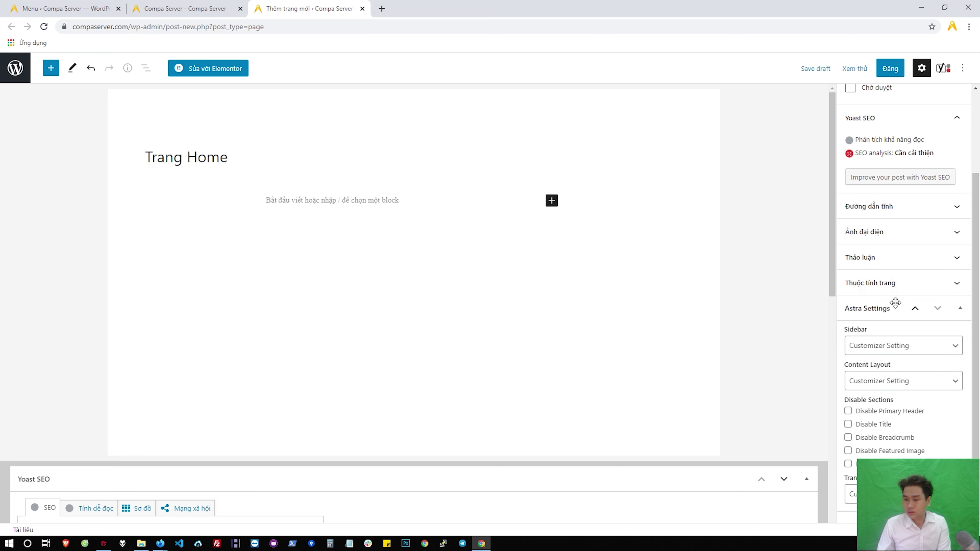
click(955, 283)
click(920, 317)
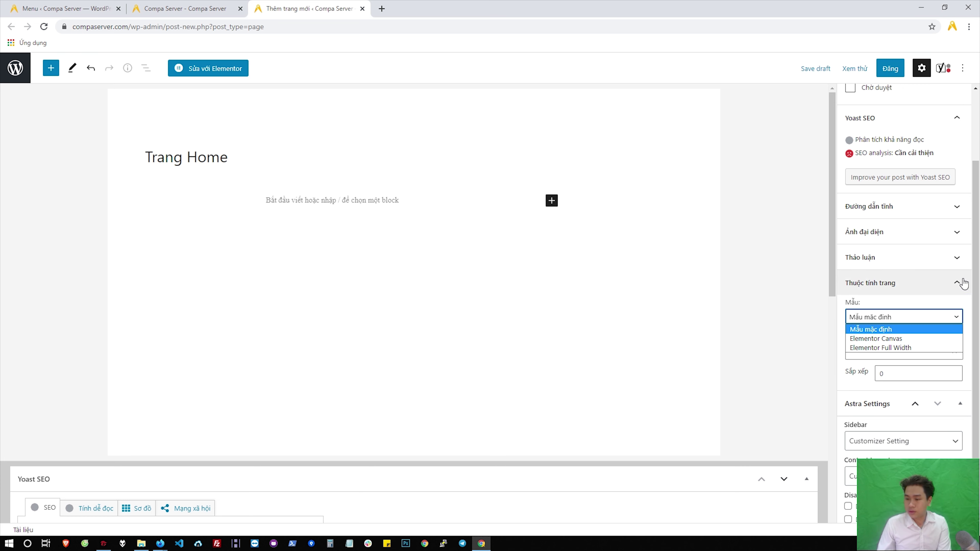
click(955, 283)
scroll(917, 239, up, 3)
scroll(917, 239, down, 3)
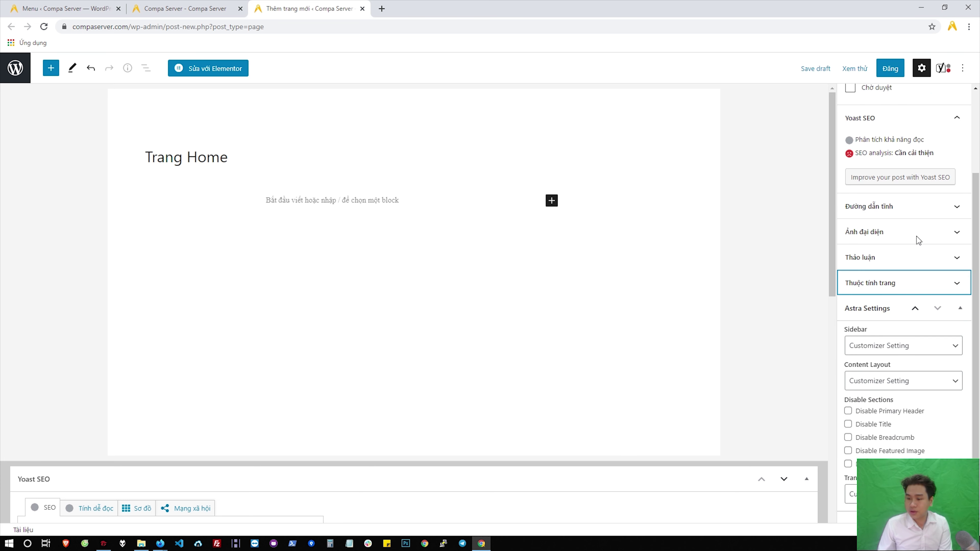
click(957, 288)
click(903, 317)
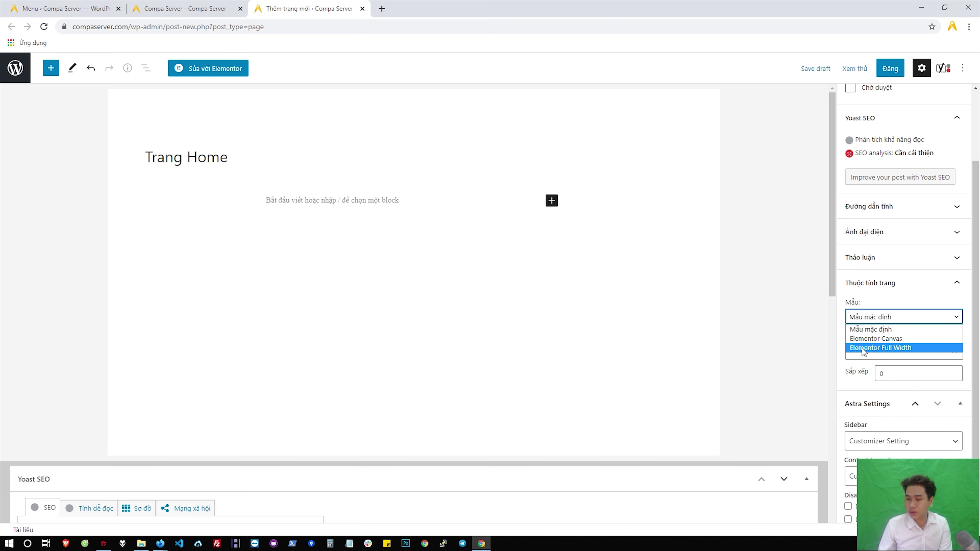
click(895, 347)
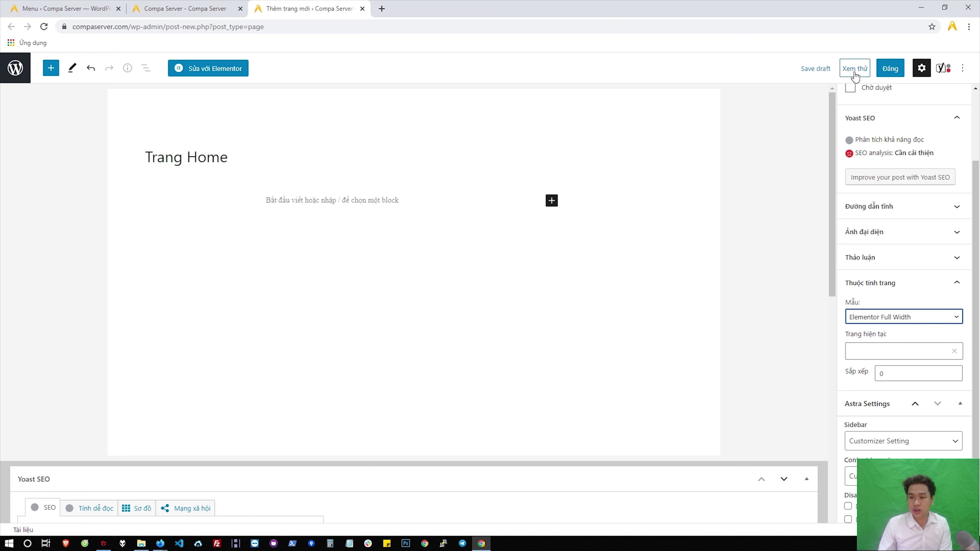
click(889, 70)
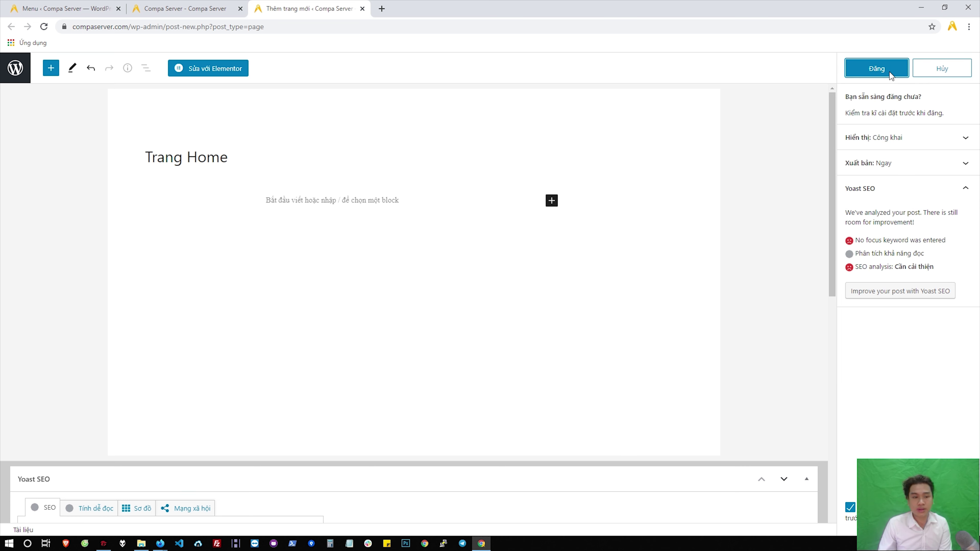
click(889, 71)
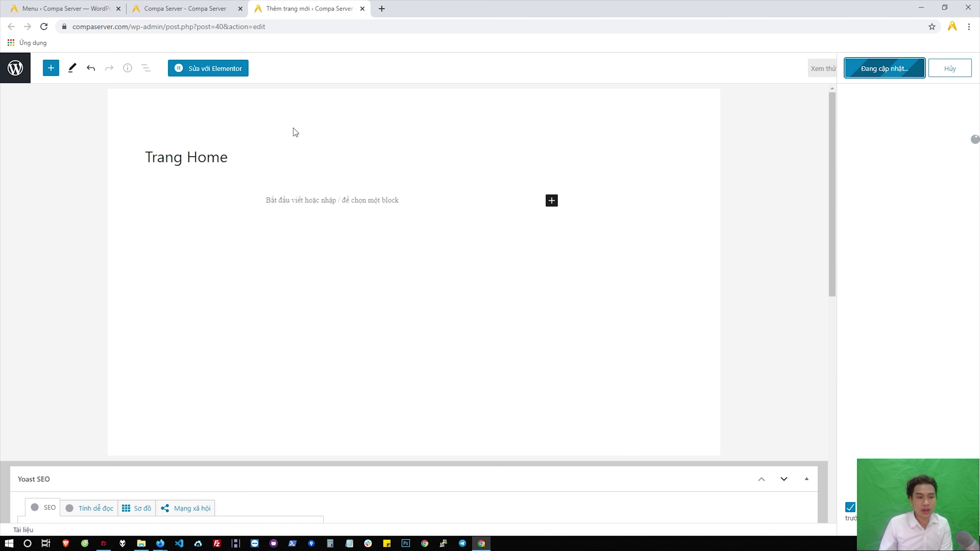
Open Trang Home in Elementor, dismiss the Yoast tip, and bring up the section structure choices.
click(214, 72)
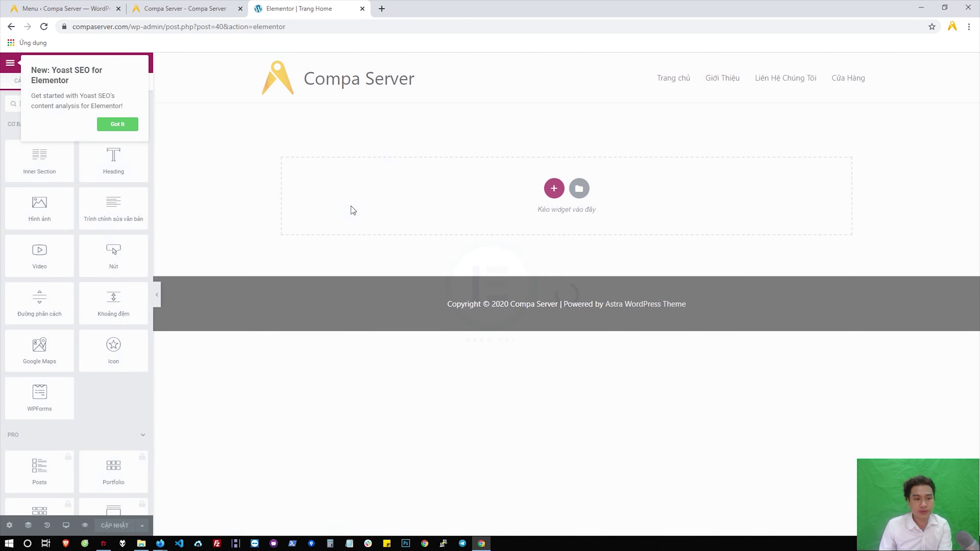
click(118, 125)
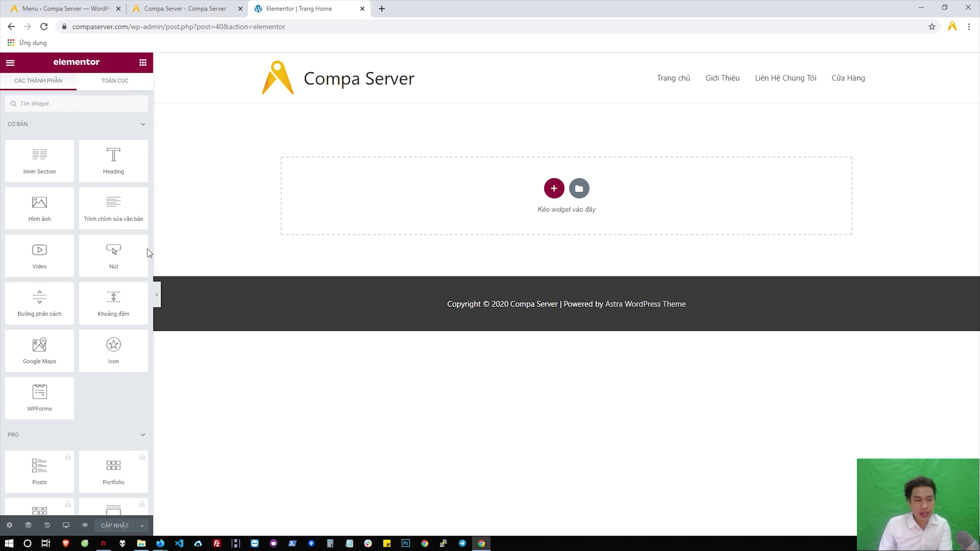
scroll(104, 261, down, 4)
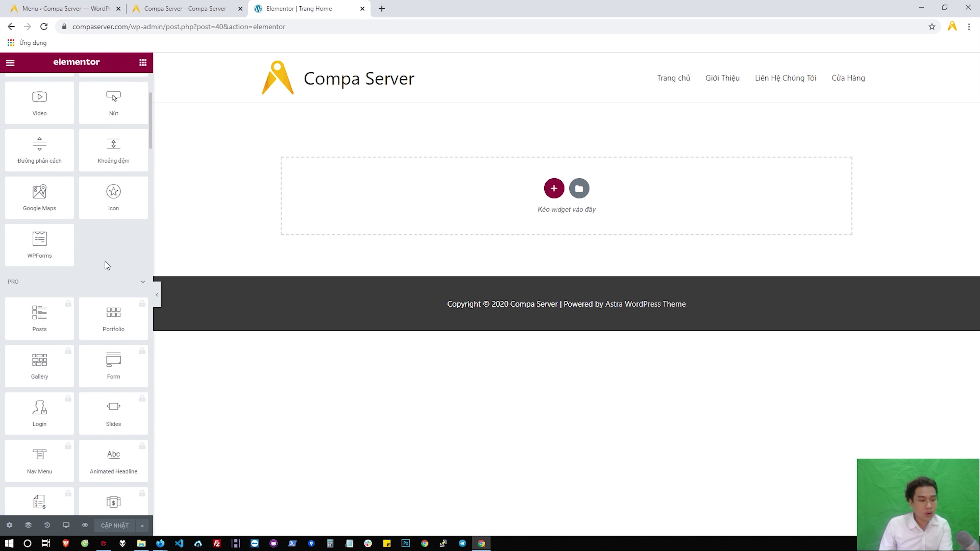
scroll(108, 265, up, 4)
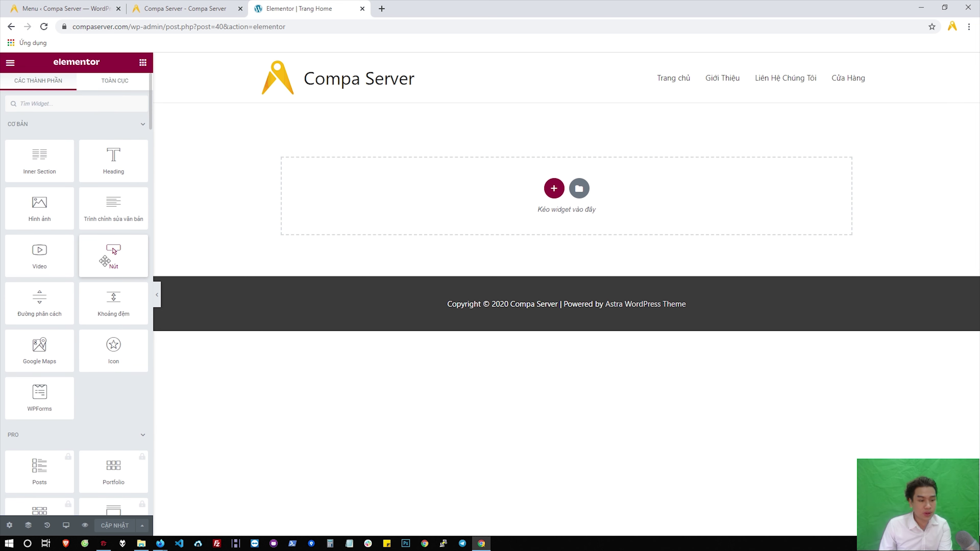
scroll(105, 261, down, 20)
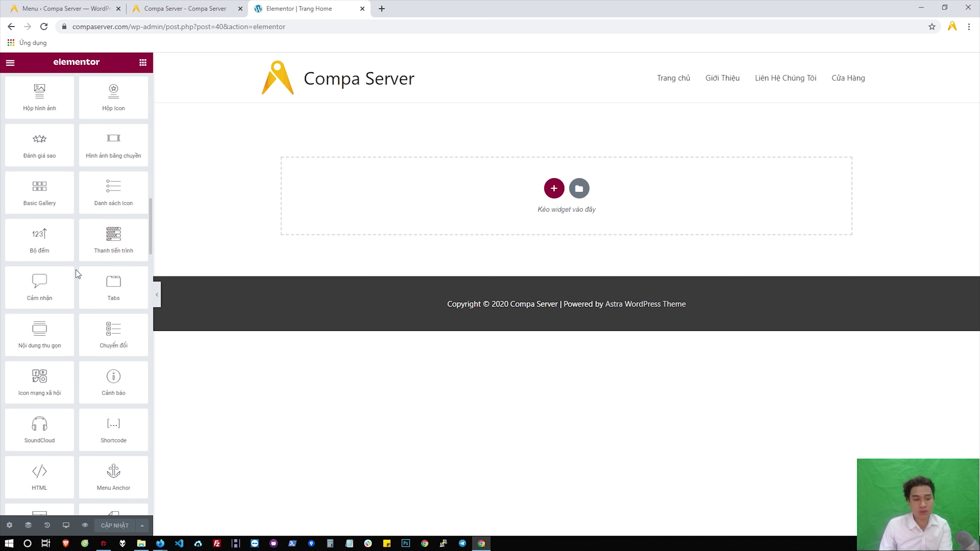
scroll(66, 284, up, 20)
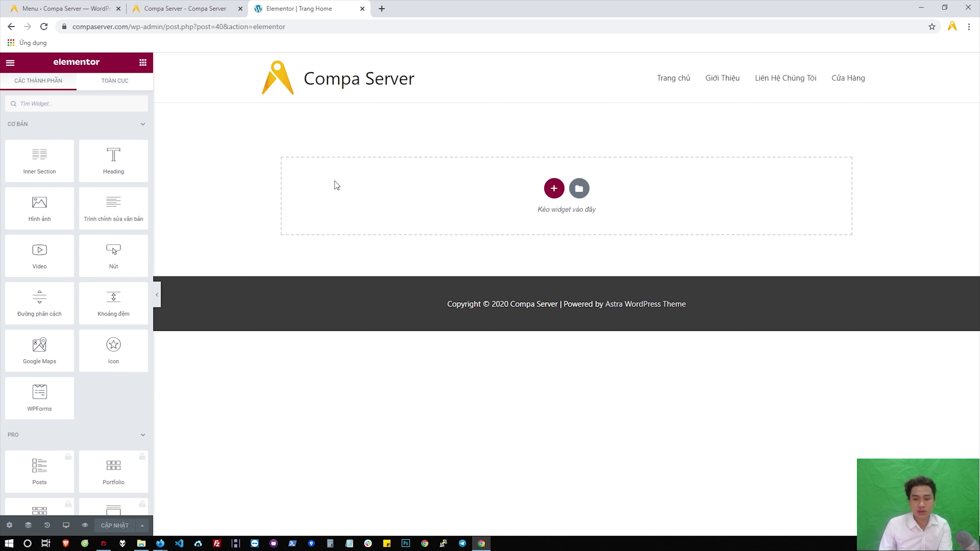
click(554, 192)
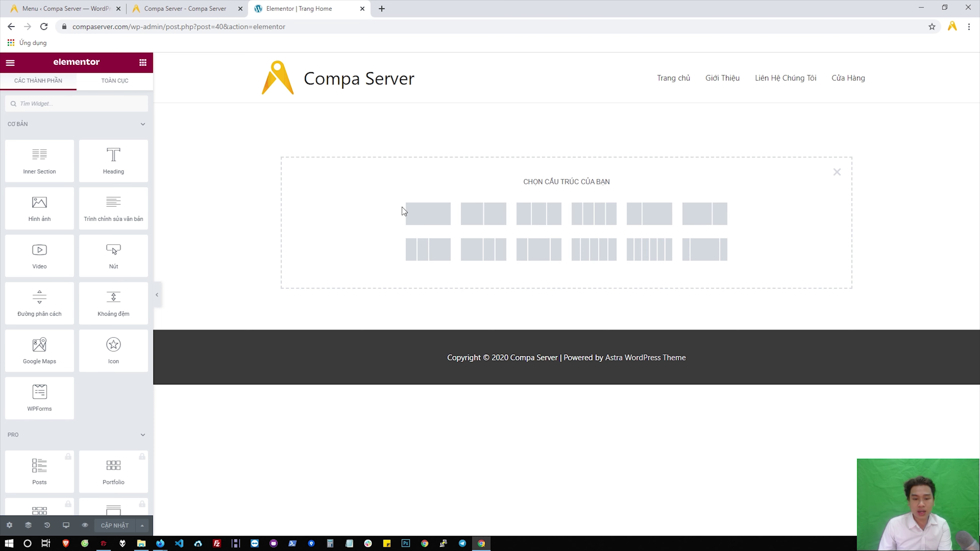
Add a single-column section and set its content width to Full Width.
click(422, 219)
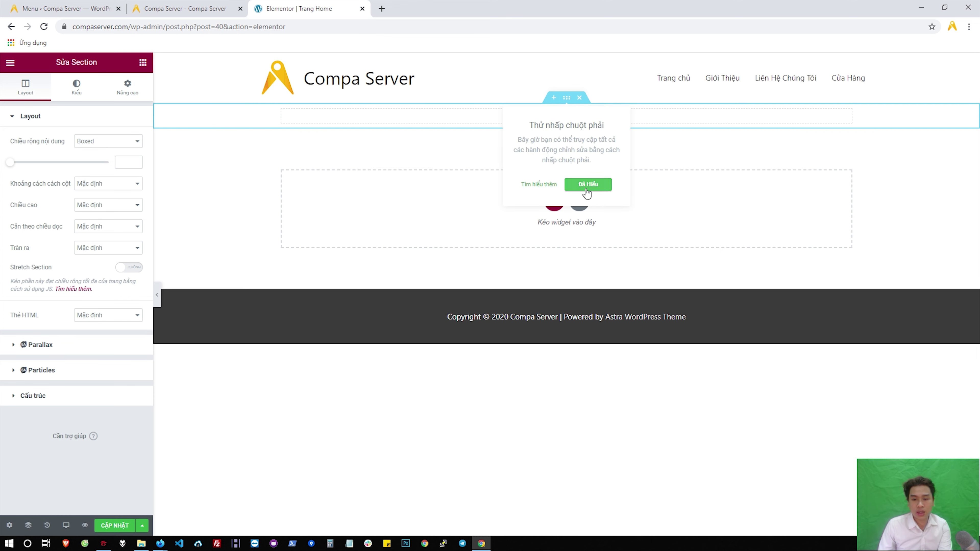
click(586, 189)
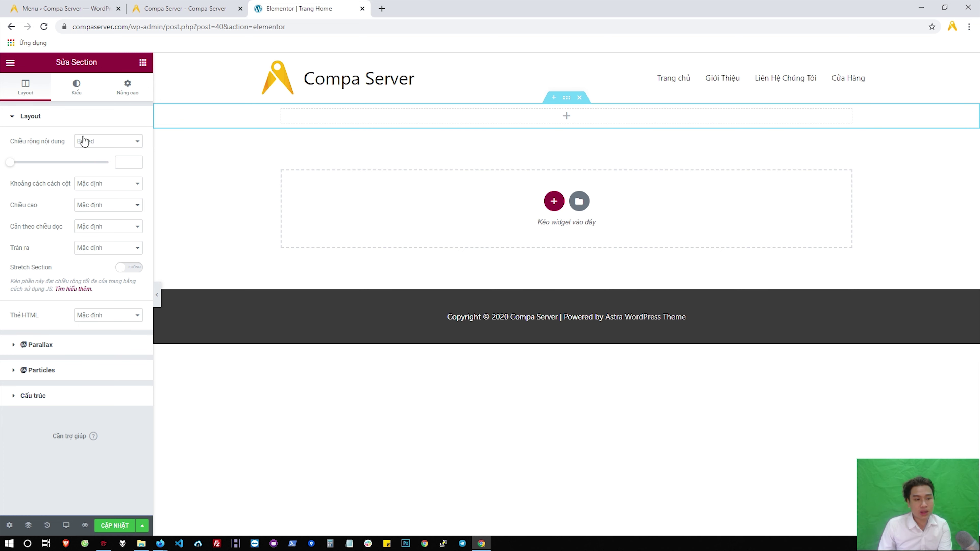
click(108, 143)
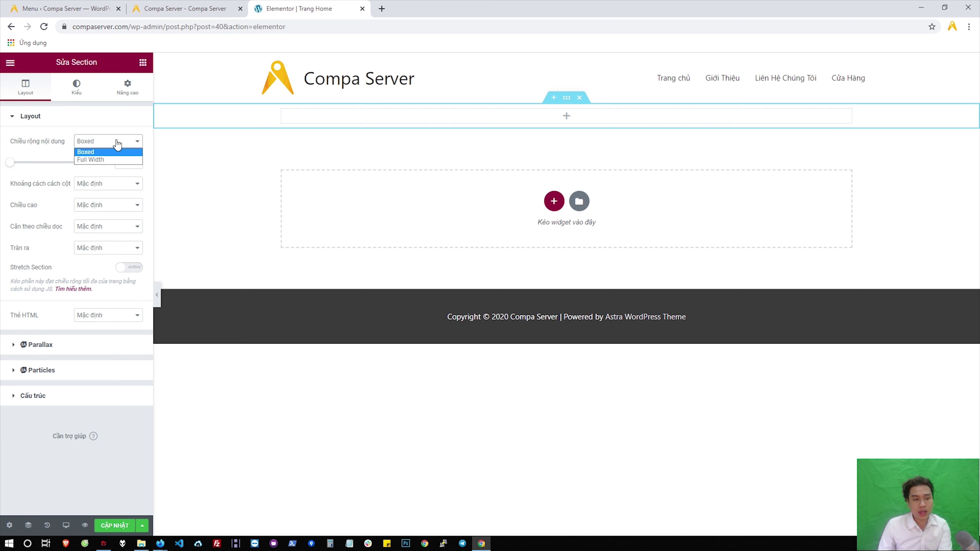
click(115, 141)
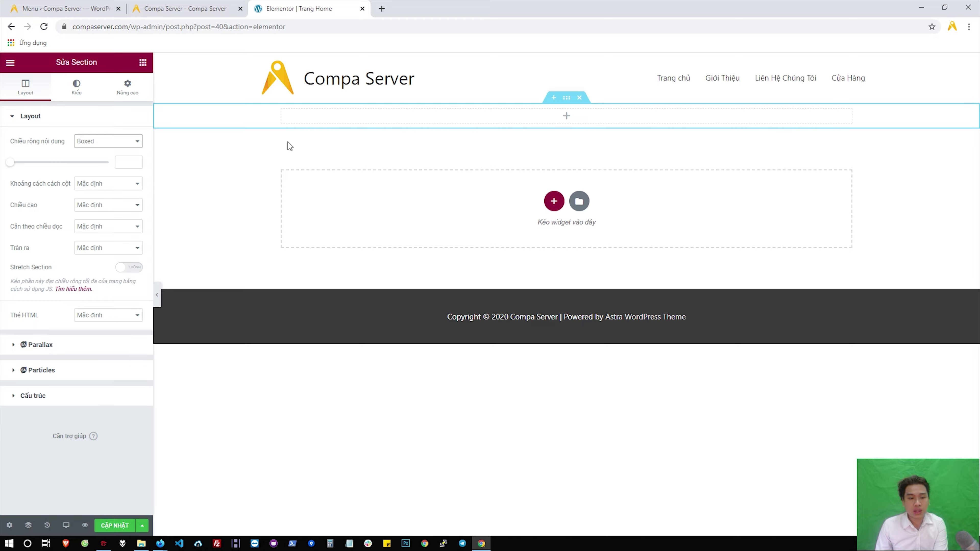
key(Print)
drag(276, 105, 851, 145)
click(93, 143)
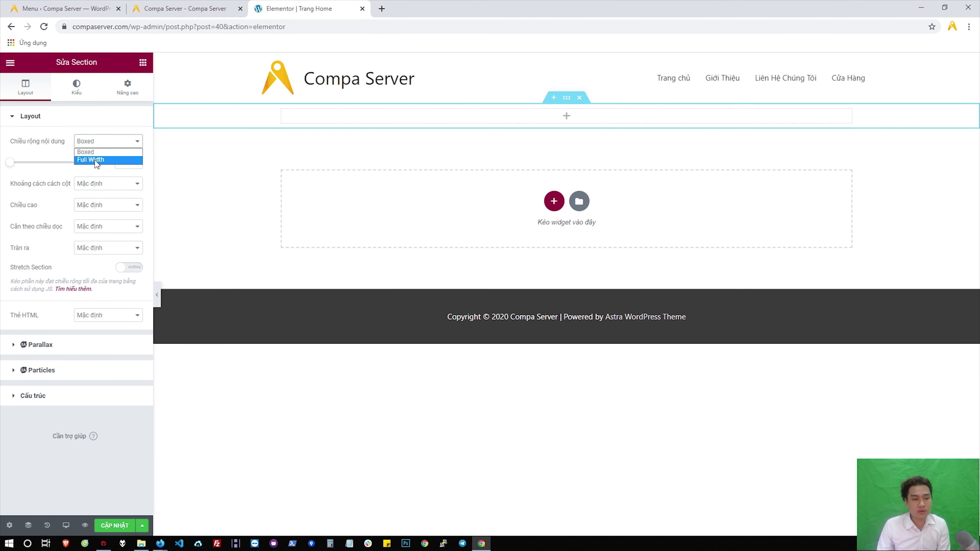
click(94, 160)
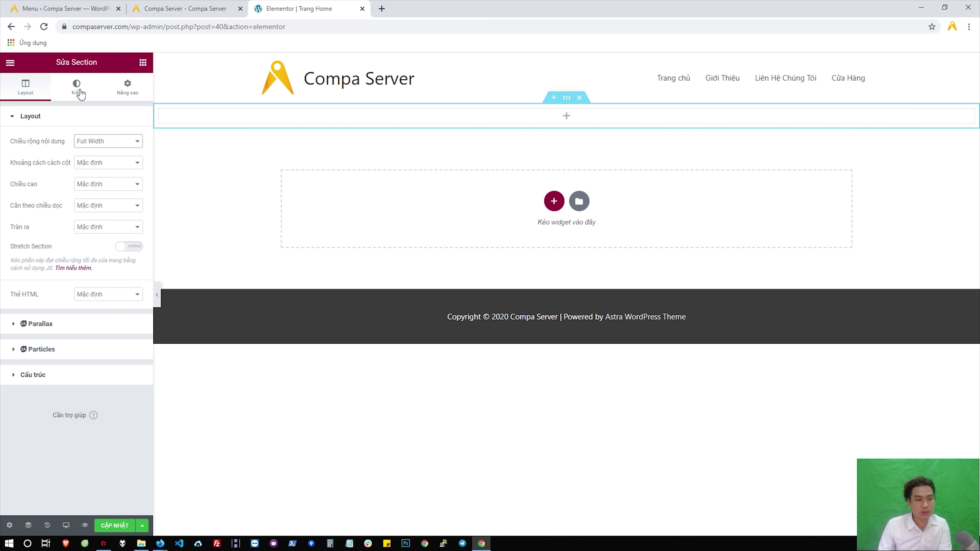
Choose the Cổ điển (classic) background type in the section's Style settings.
click(79, 92)
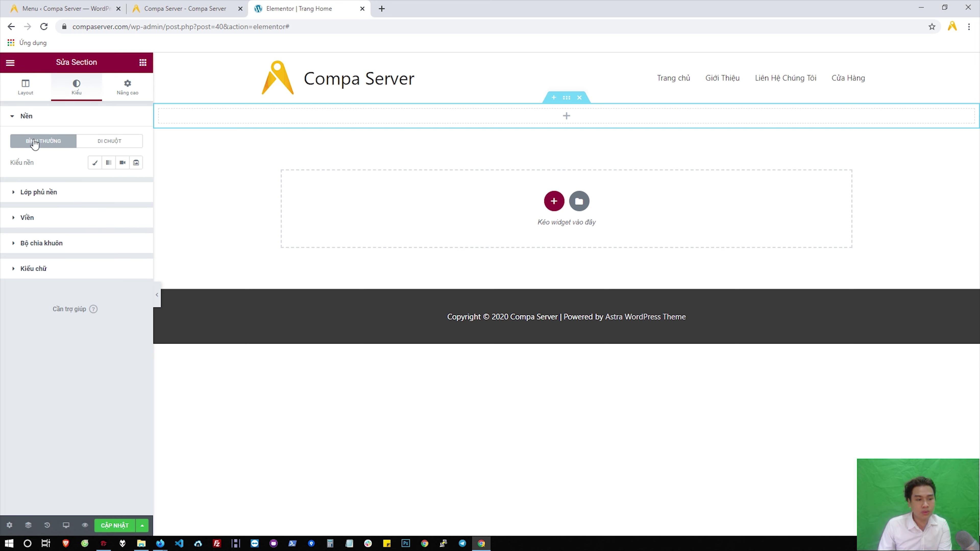
click(25, 96)
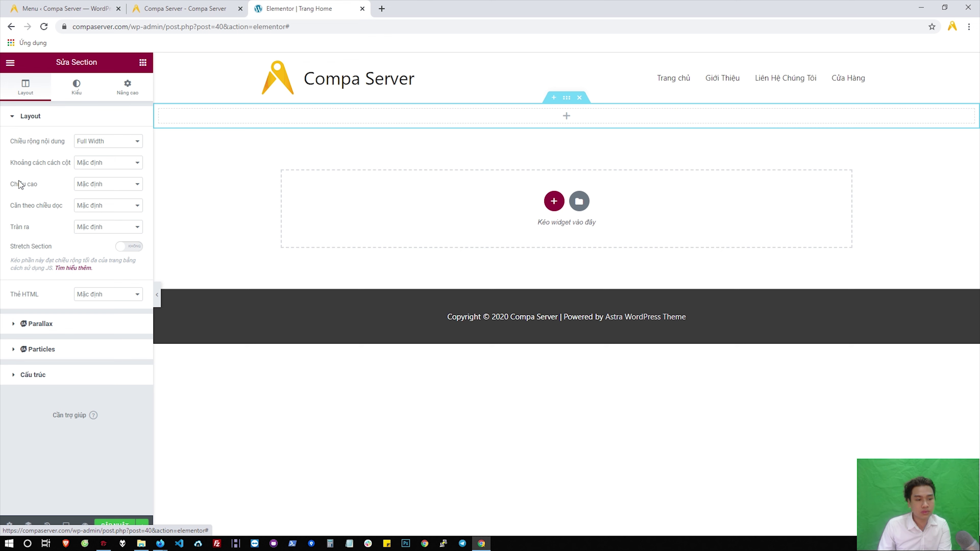
click(15, 328)
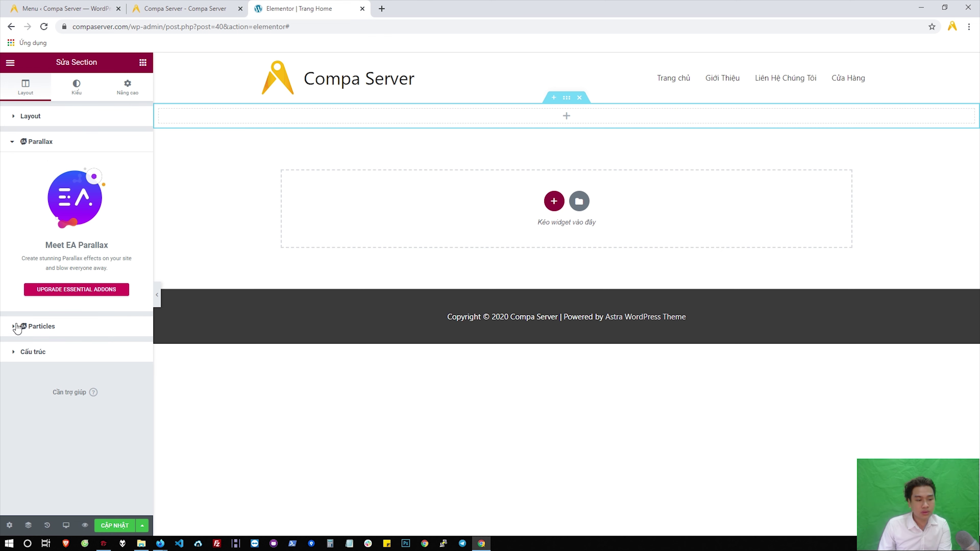
click(11, 144)
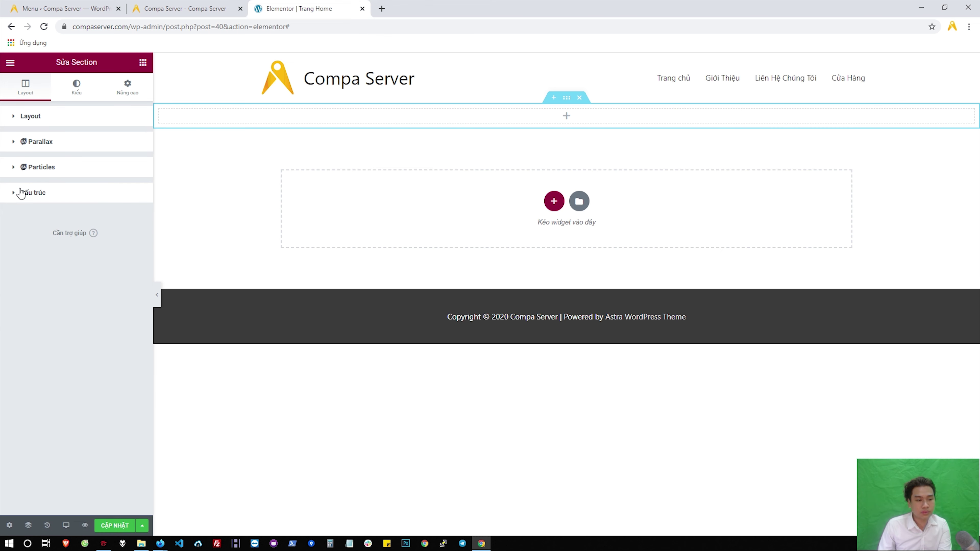
click(78, 92)
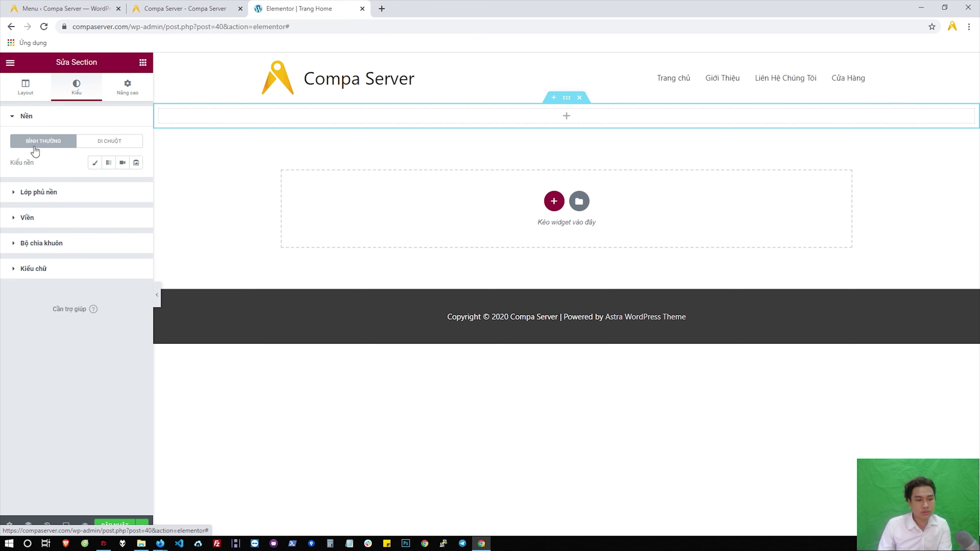
click(95, 165)
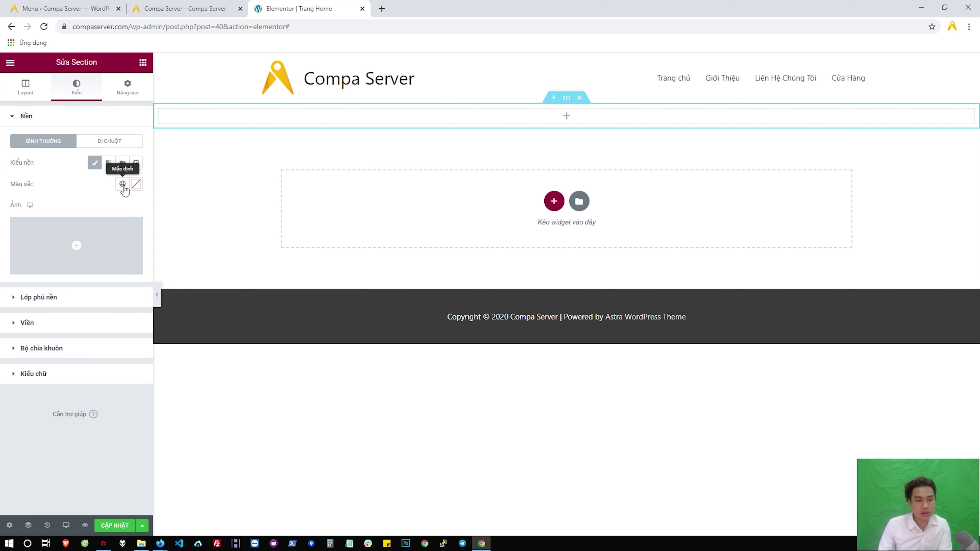
Set the section's classic background colour to dark brown #643A3A, then return to the Elements panel.
click(136, 185)
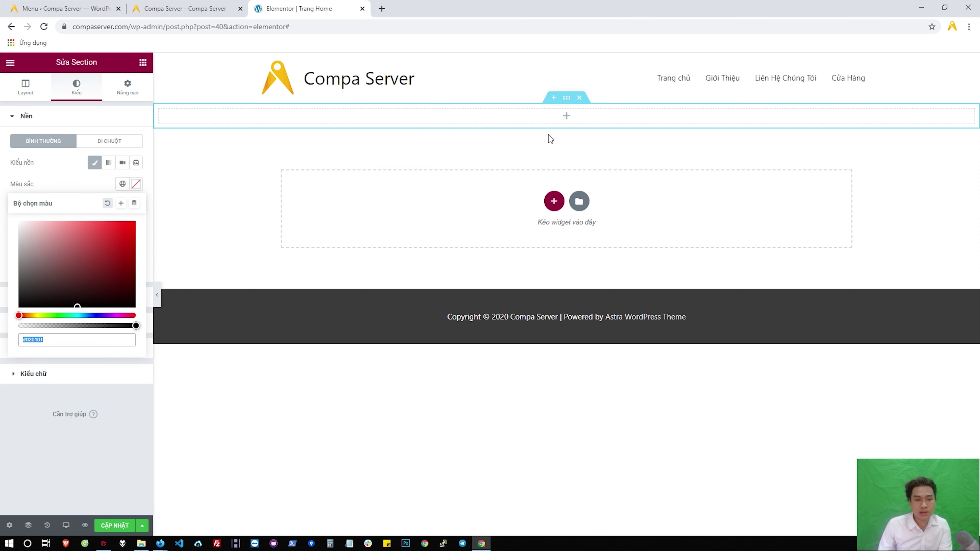
drag(84, 279, 70, 245)
click(22, 449)
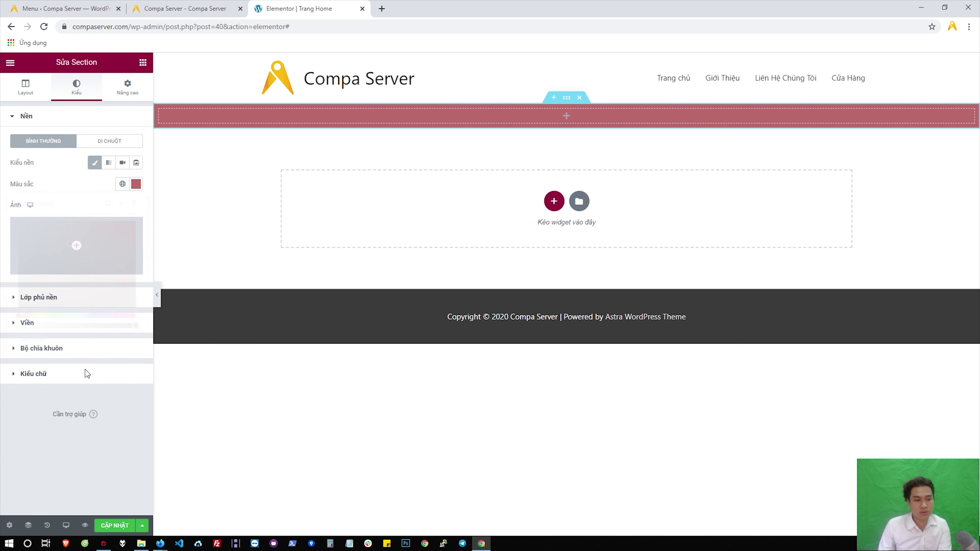
click(13, 298)
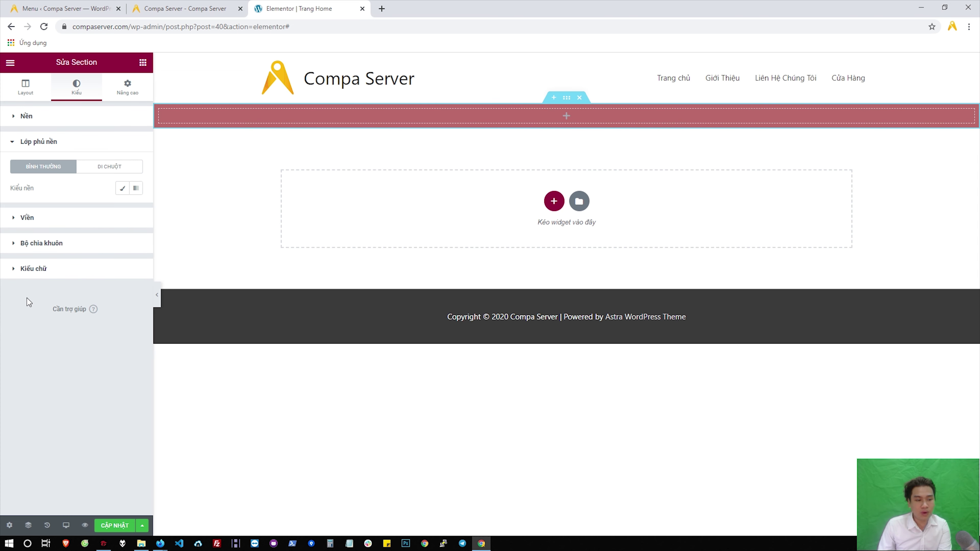
click(11, 143)
click(13, 115)
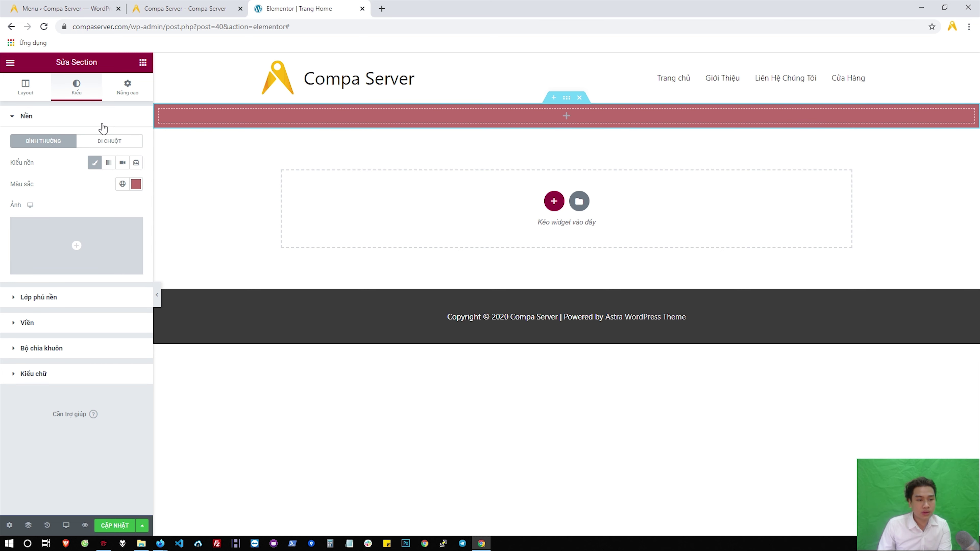
click(109, 163)
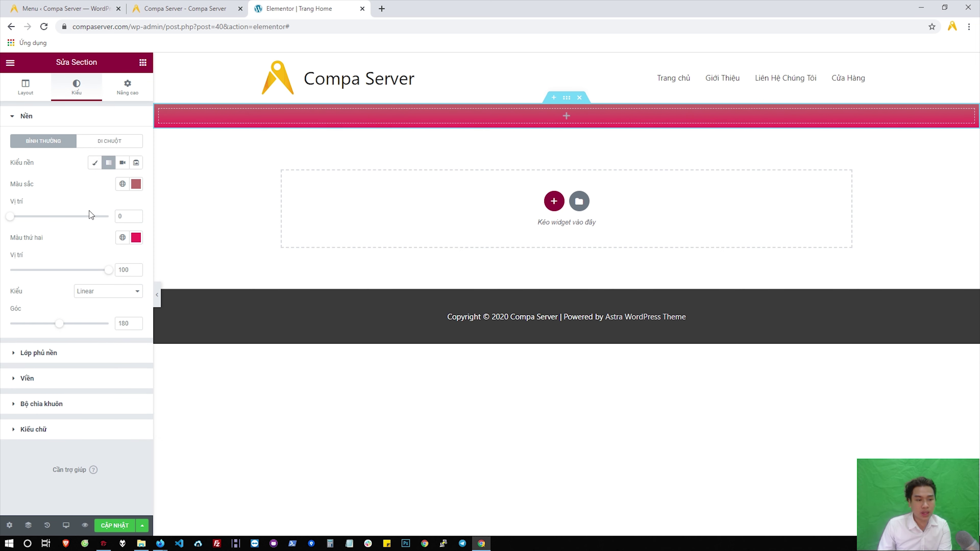
click(96, 166)
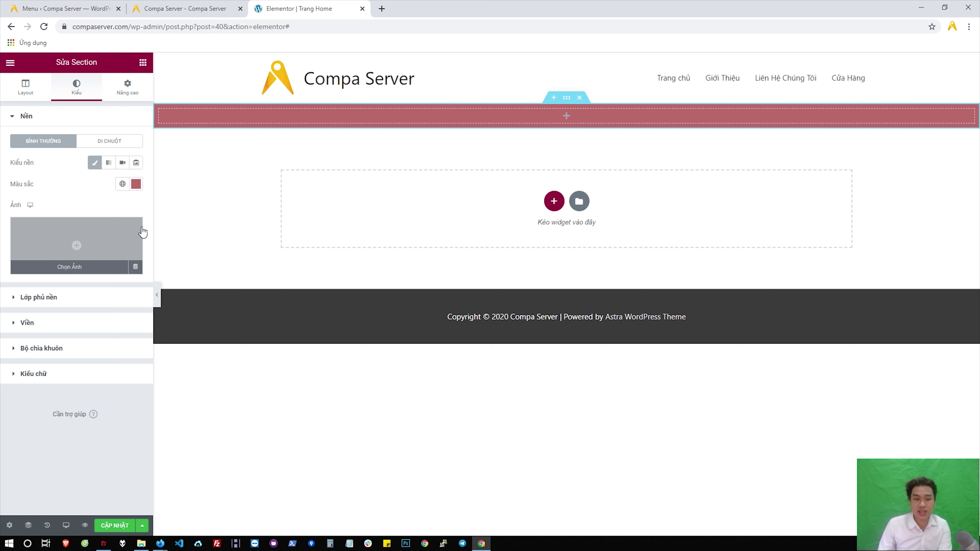
click(135, 184)
click(40, 231)
drag(40, 230, 55, 279)
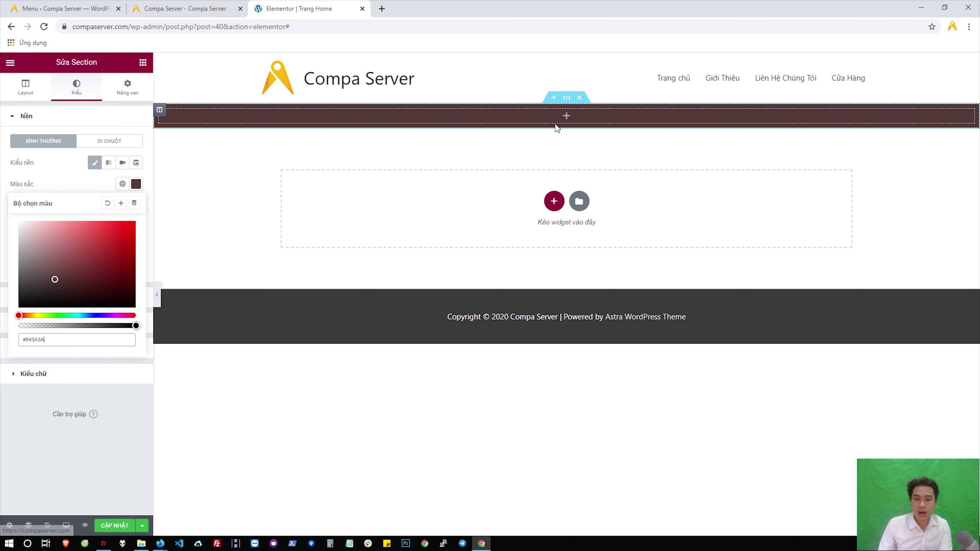
click(566, 116)
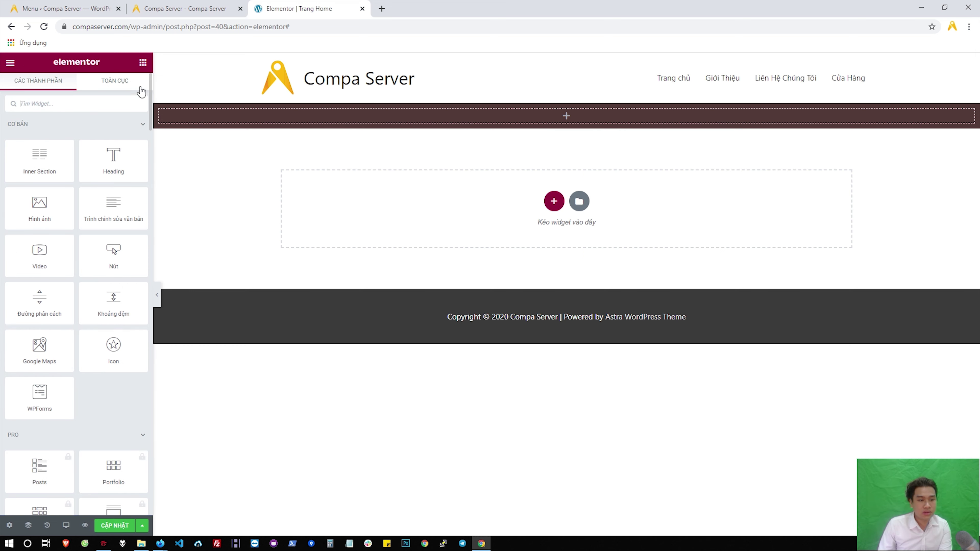
Check the global widgets, return to basic widgets, then open and browse the template library.
click(123, 85)
click(59, 85)
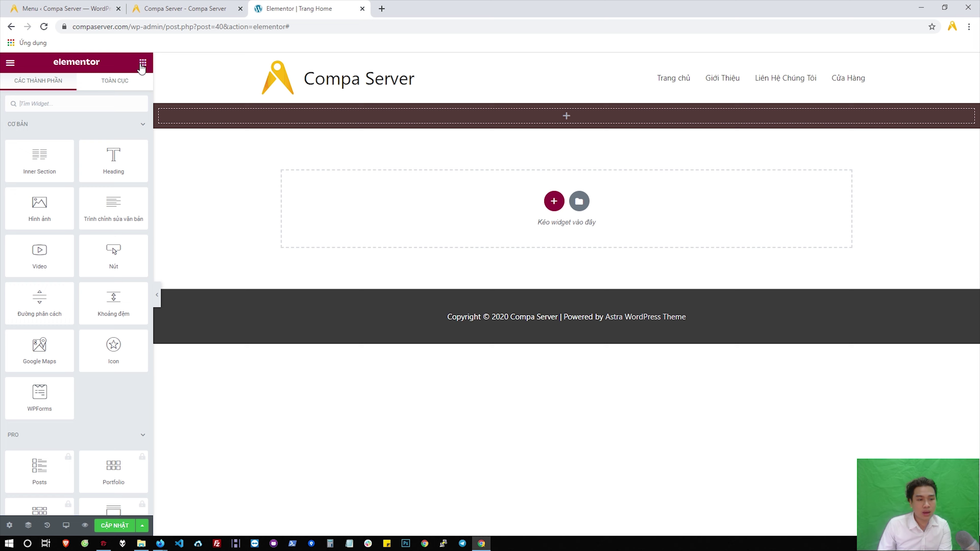
click(578, 201)
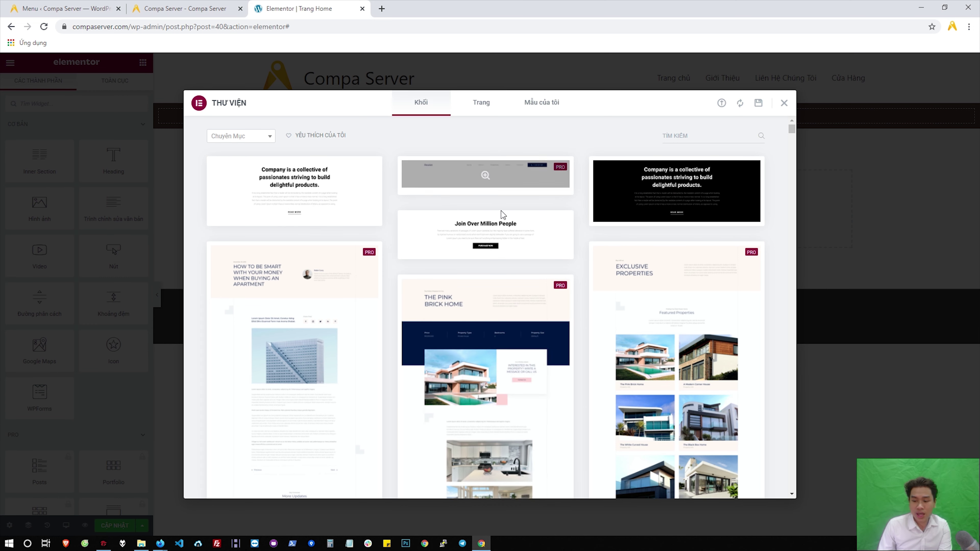
scroll(498, 208, down, 15)
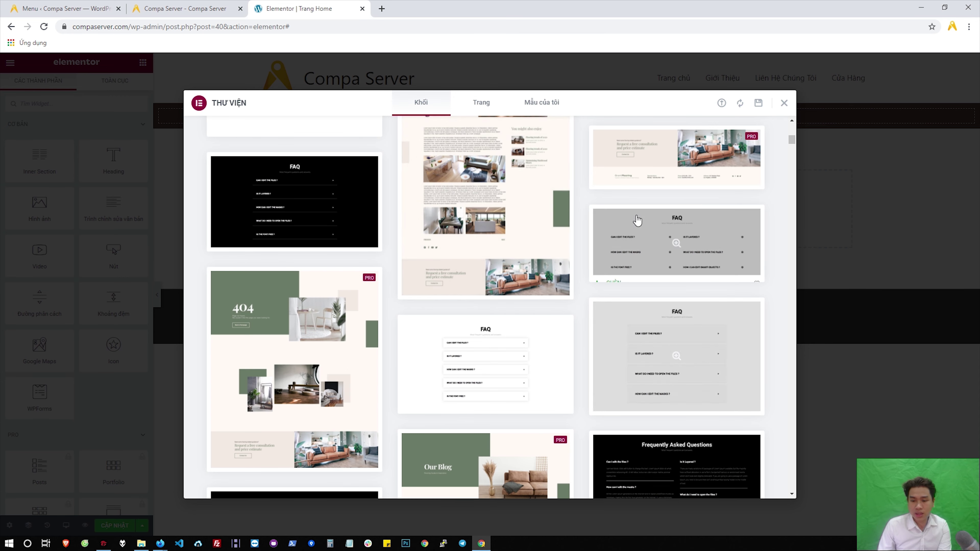
scroll(423, 318, down, 4)
scroll(424, 317, up, 20)
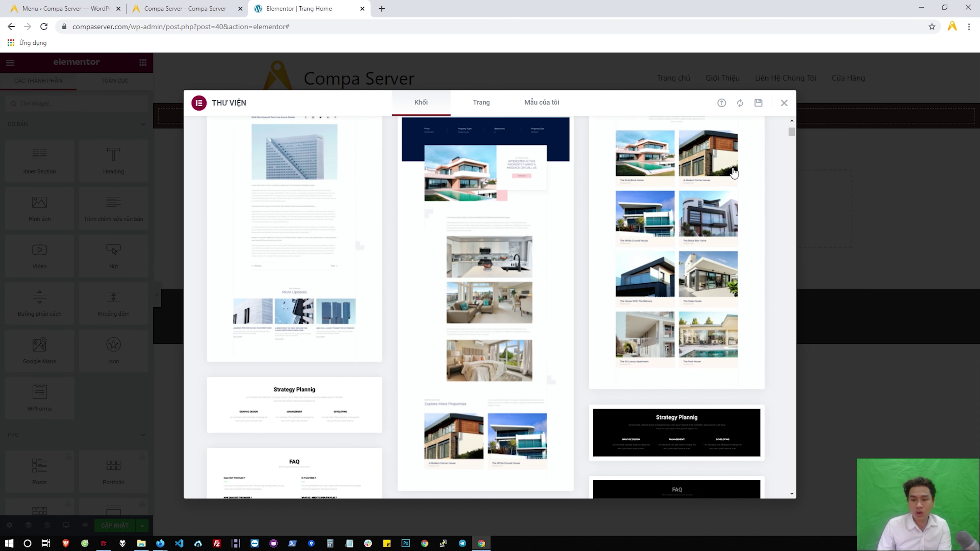
Filter the library's blocks to the Hero category.
click(257, 137)
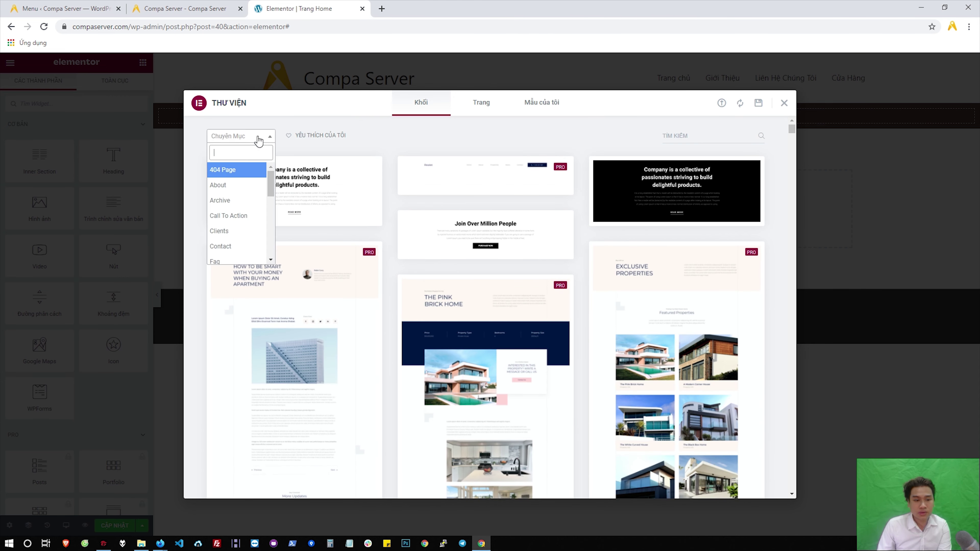
scroll(272, 185, down, 3)
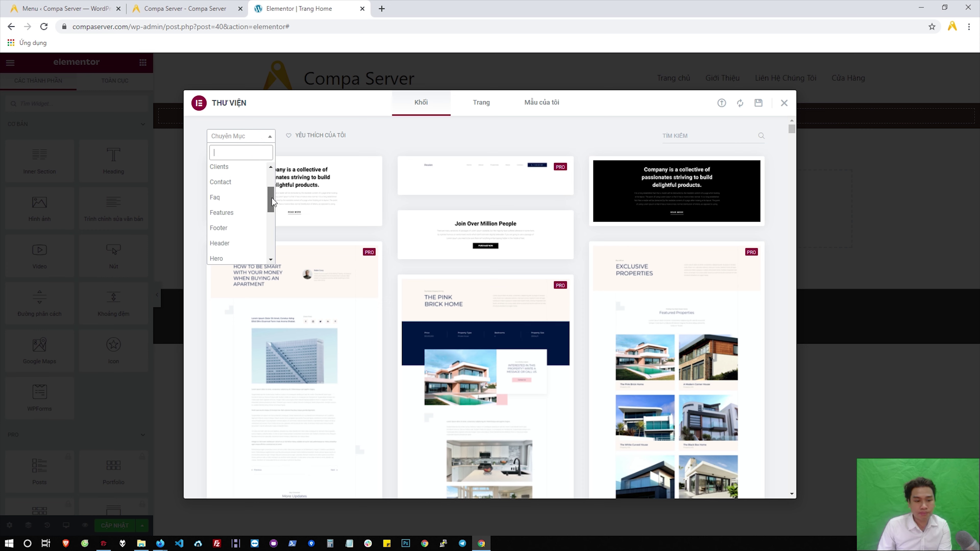
scroll(257, 168, up, 5)
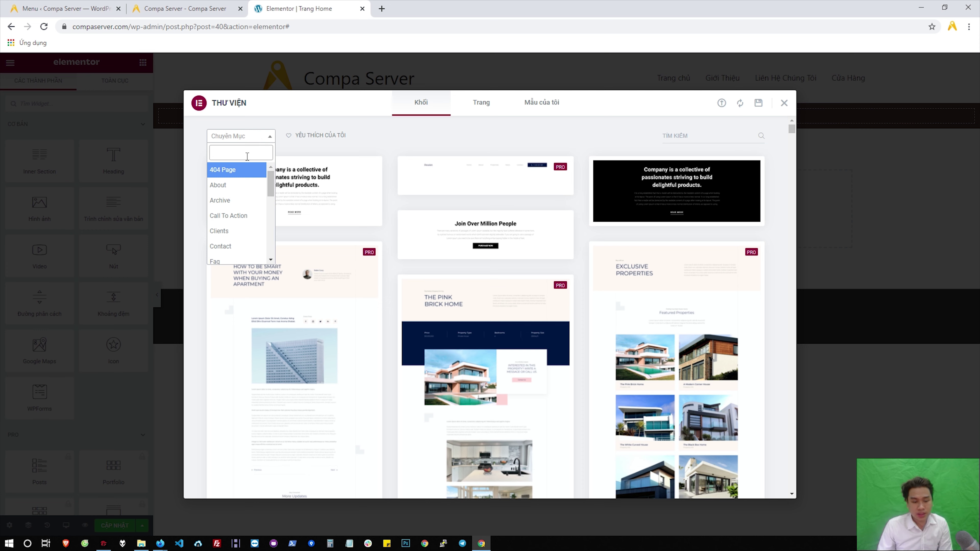
text(ho)
key(BackSpace)
key(BackSpace)
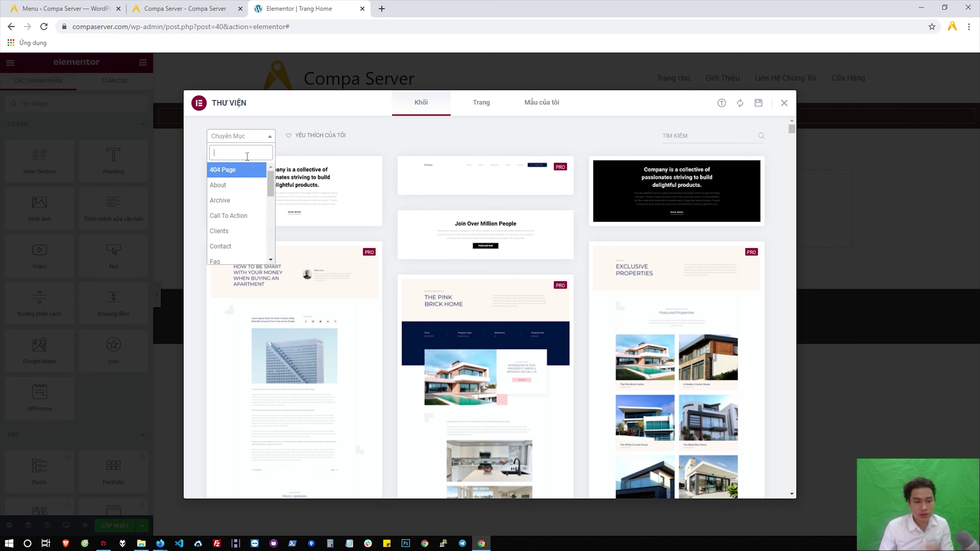
scroll(246, 204, down, 1)
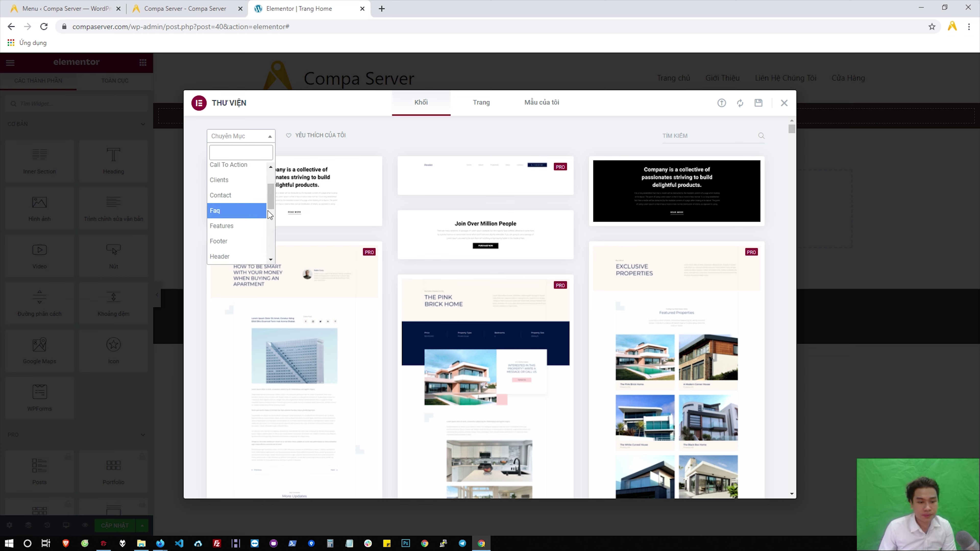
scroll(271, 197, down, 1)
scroll(270, 205, down, 2)
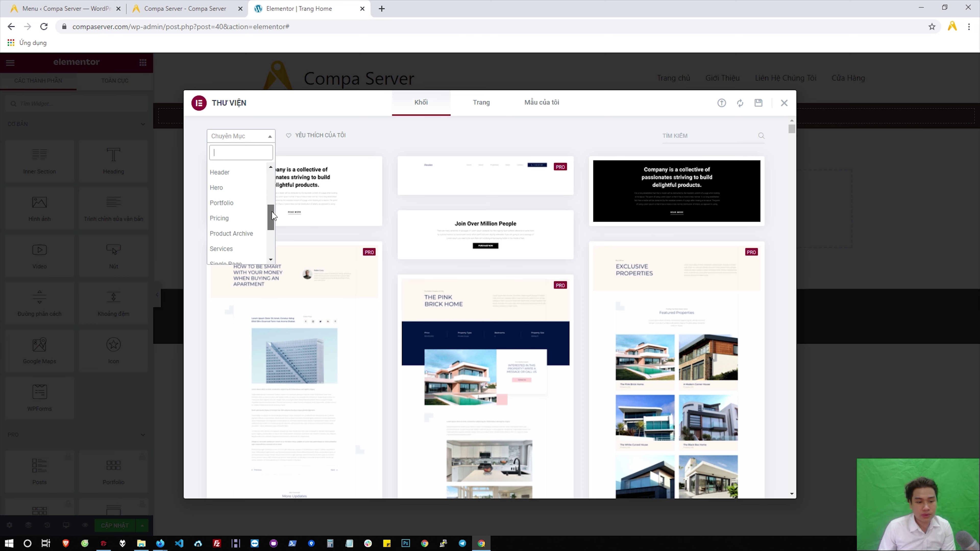
click(223, 187)
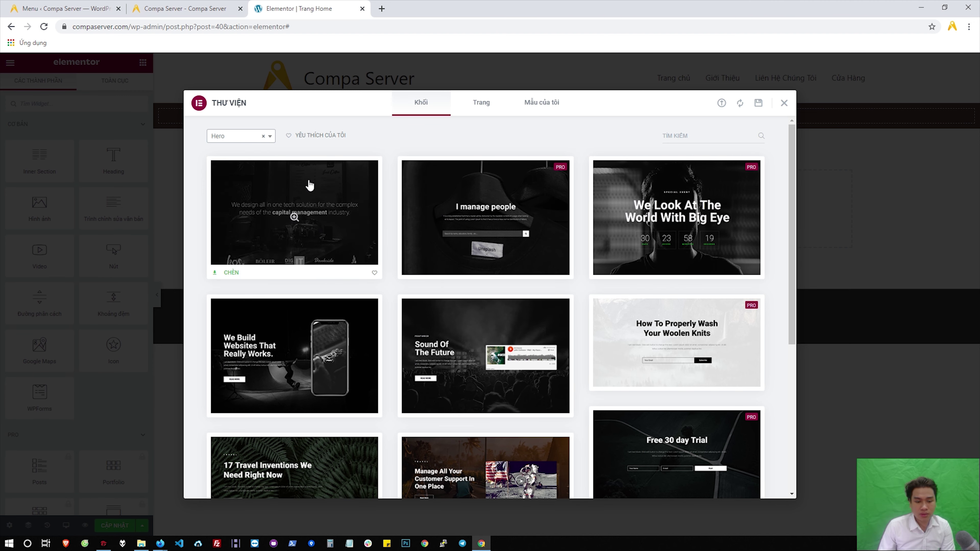
Browse the Hero blocks, then switch the library to its Pages (Trang) templates.
scroll(403, 247, down, 3)
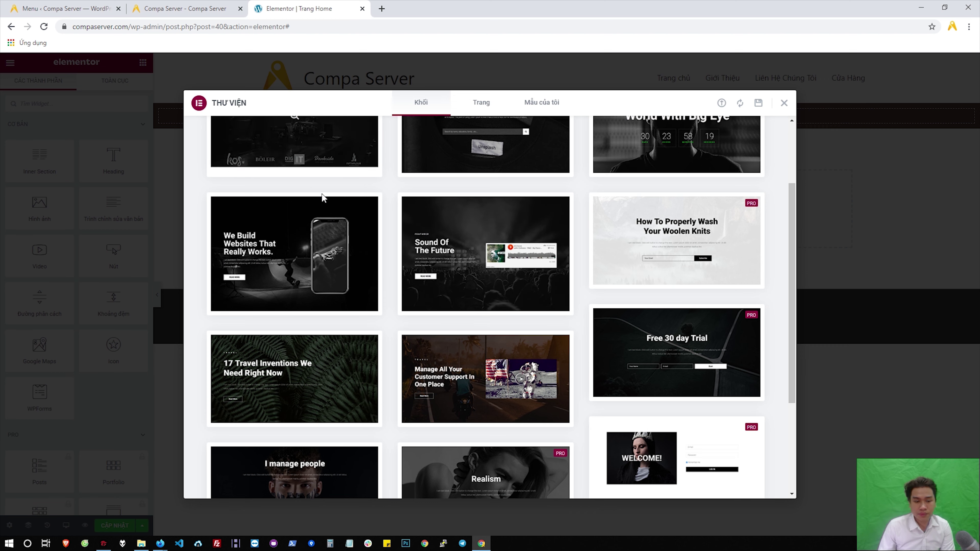
scroll(306, 247, down, 4)
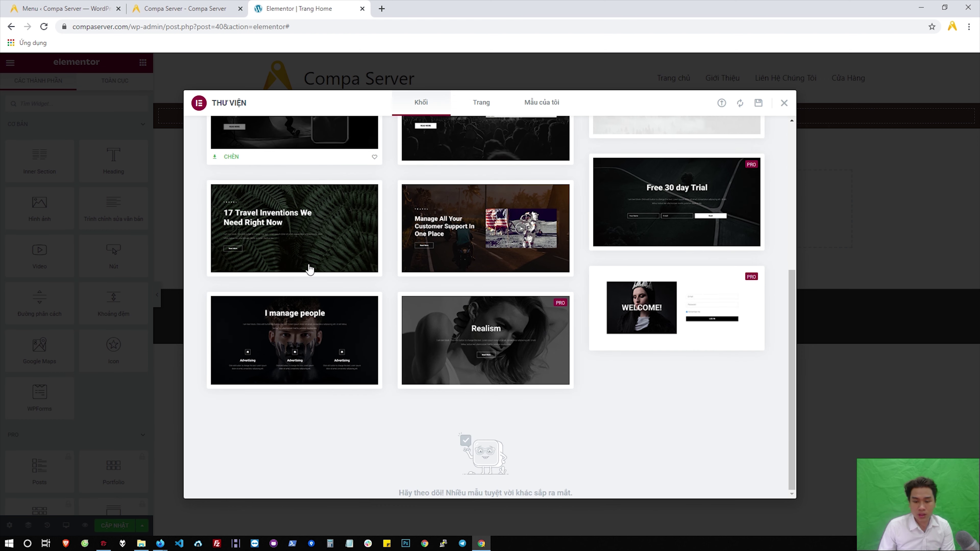
scroll(297, 254, up, 6)
scroll(296, 253, up, 2)
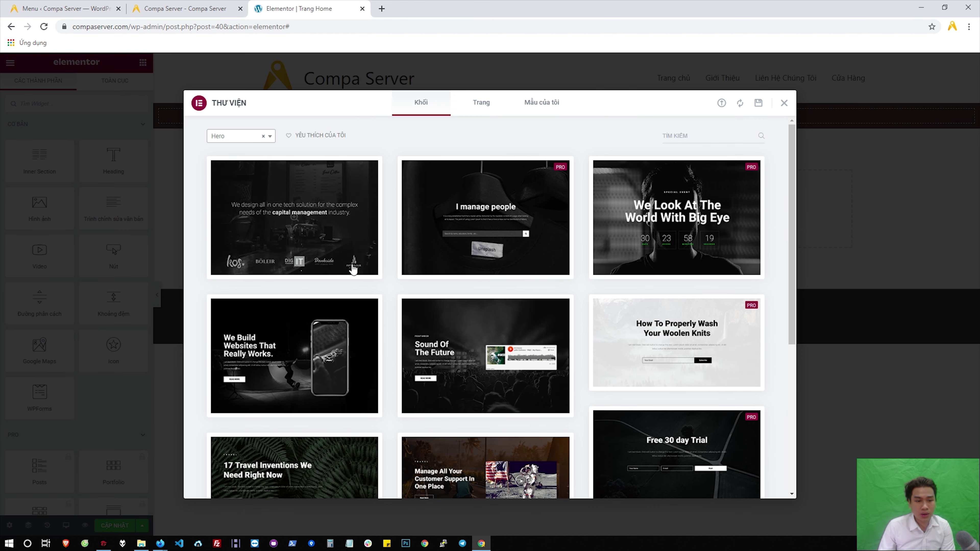
click(270, 137)
drag(270, 218, 273, 242)
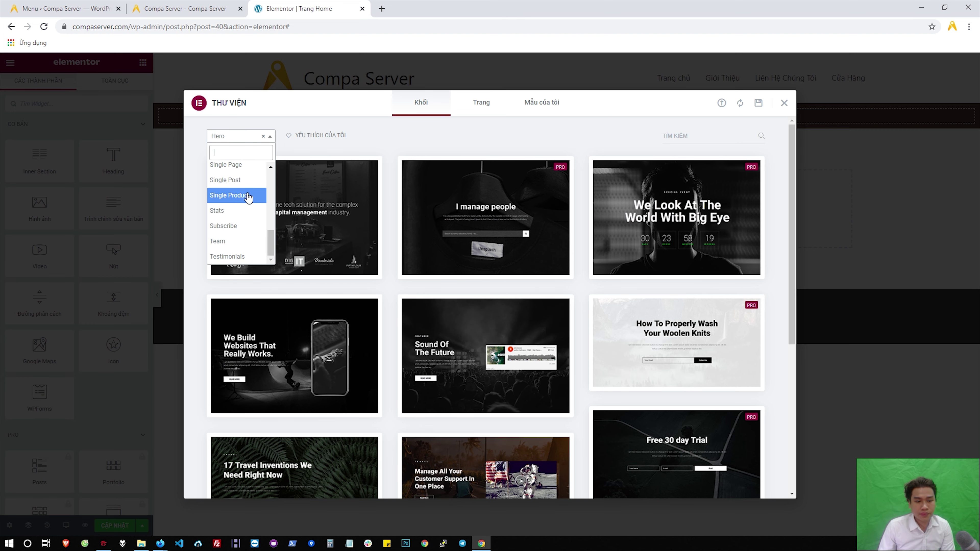
click(481, 103)
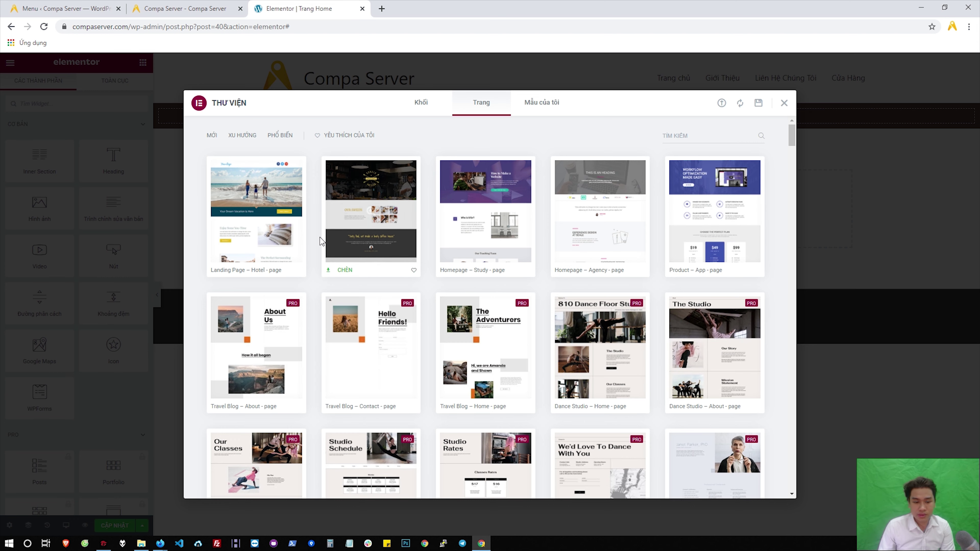
Browse the page templates and sort them by Trending, then by New.
scroll(339, 208, down, 1)
scroll(521, 219, down, 2)
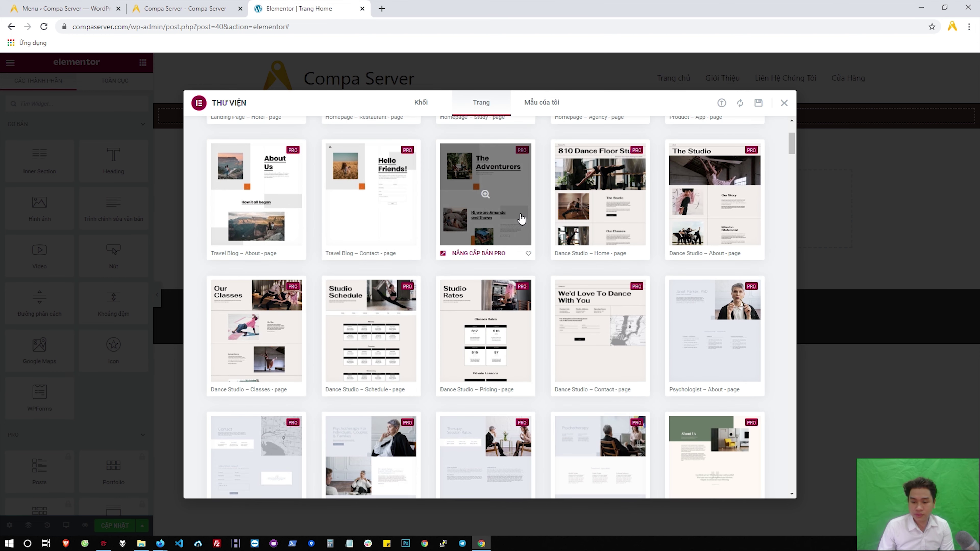
scroll(437, 230, down, 4)
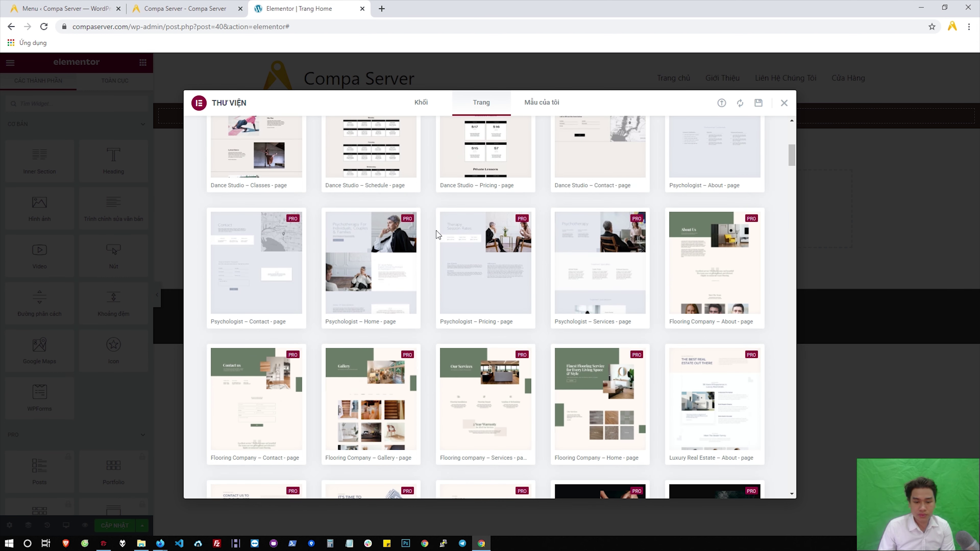
scroll(545, 271, down, 4)
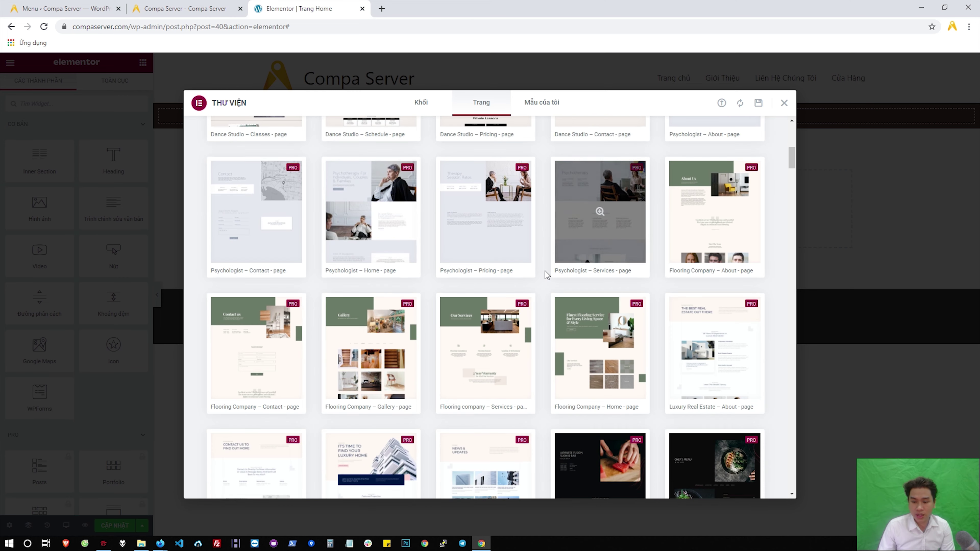
scroll(545, 271, up, 10)
scroll(545, 271, up, 1)
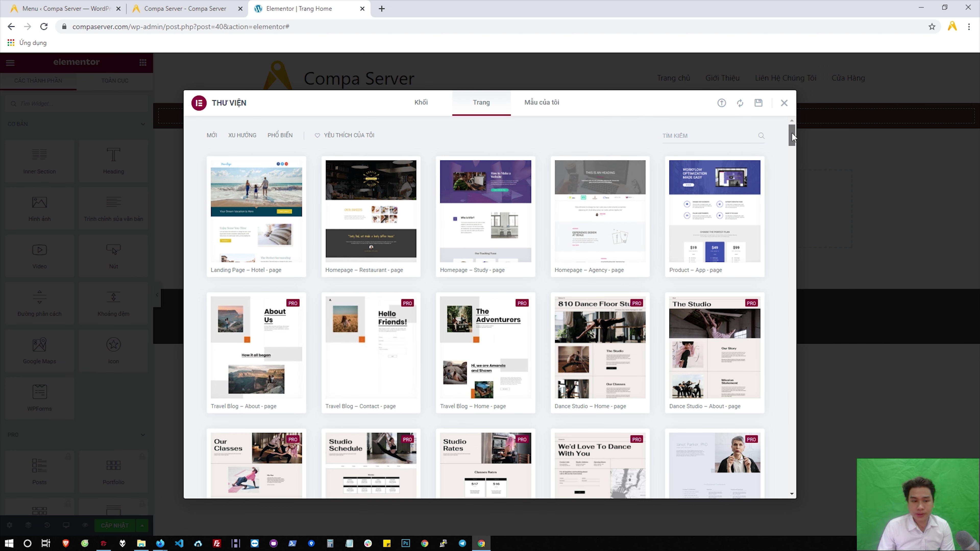
click(241, 136)
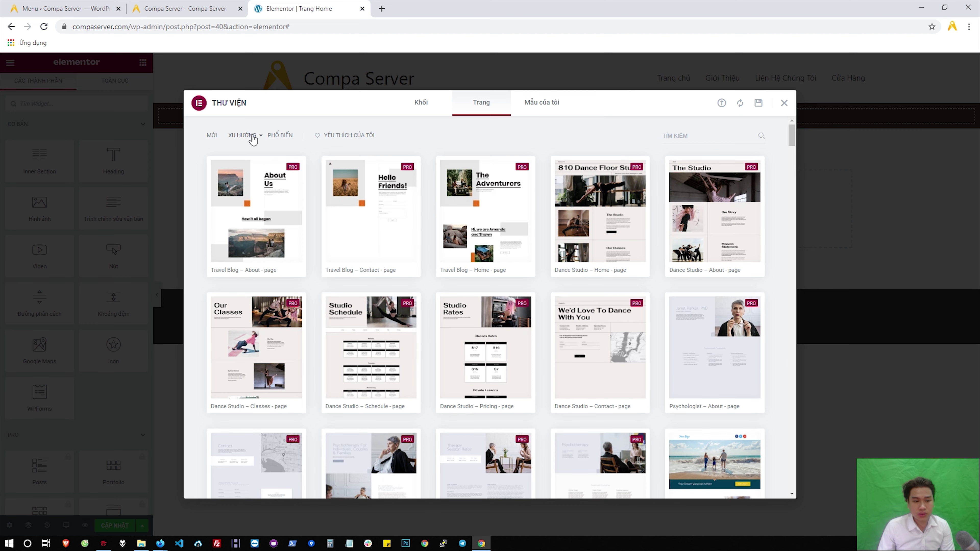
click(213, 136)
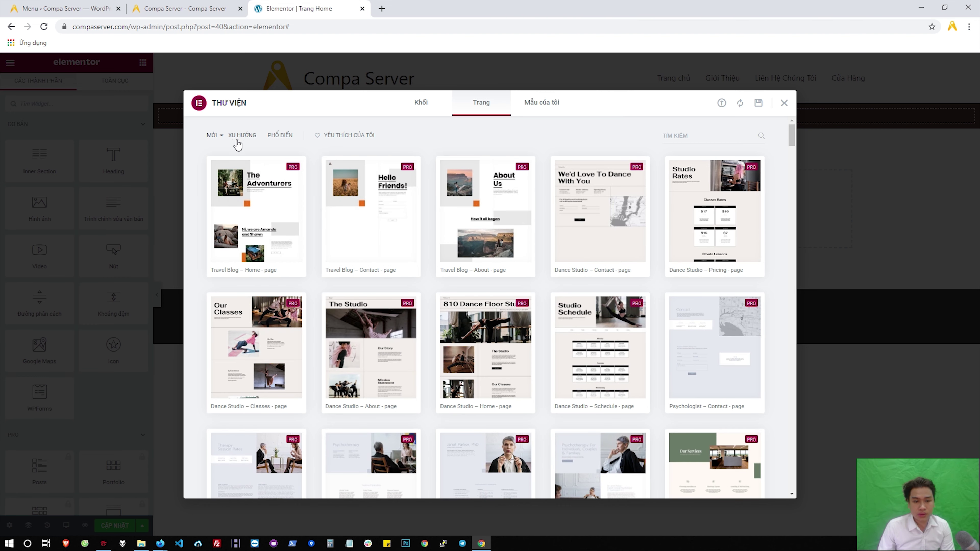
Preview the Homepage – Business page template.
scroll(538, 209, down, 8)
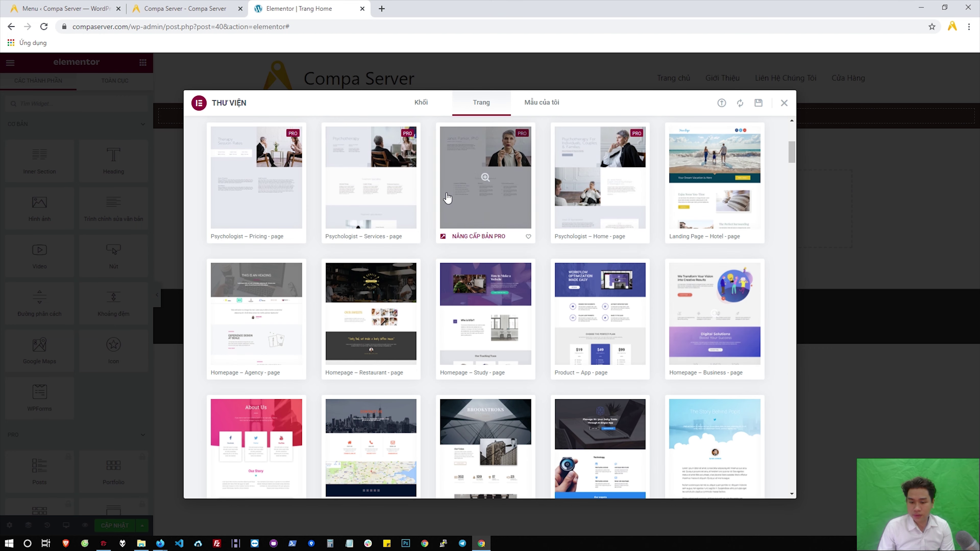
scroll(432, 193, down, 4)
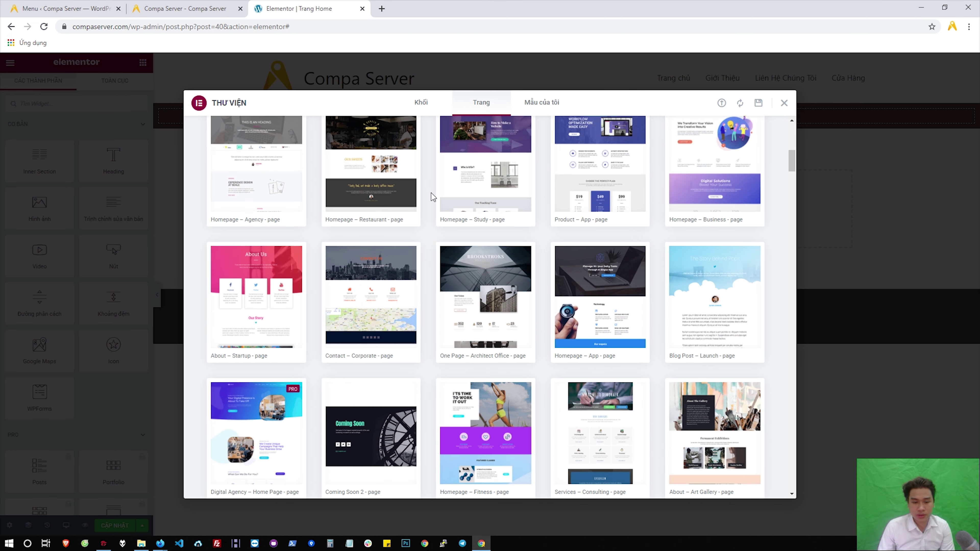
scroll(661, 167, up, 3)
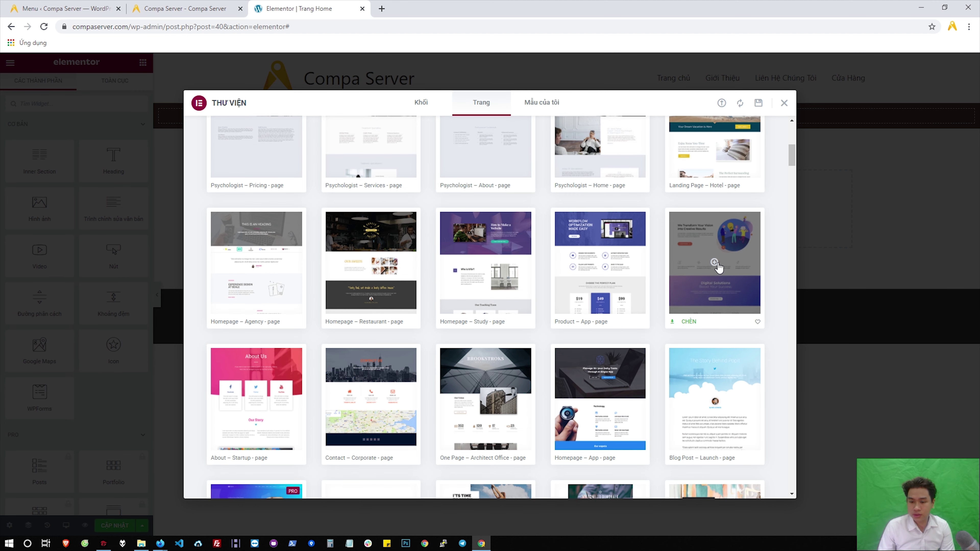
click(715, 264)
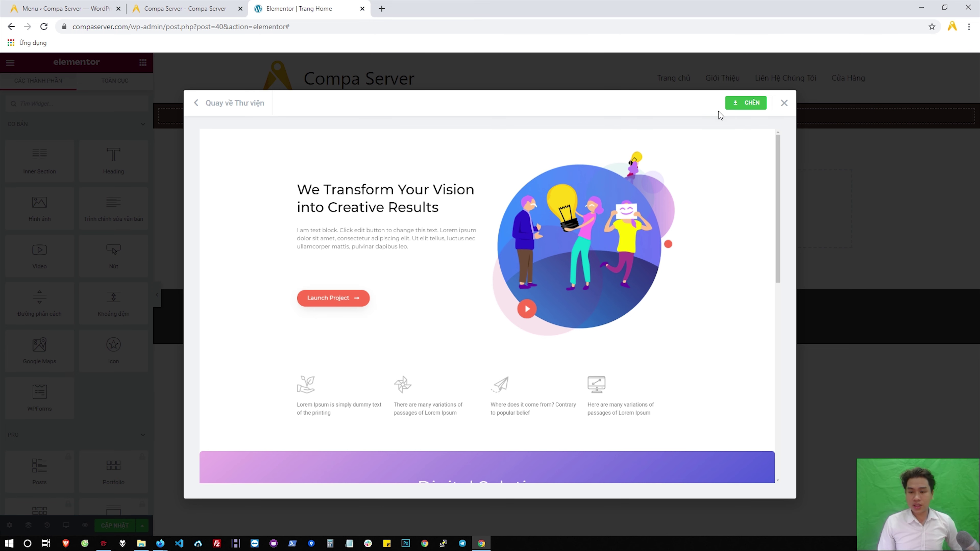
Insert Homepage – Business with CHÈN and start the library connection via BẮT ĐẦU.
click(745, 110)
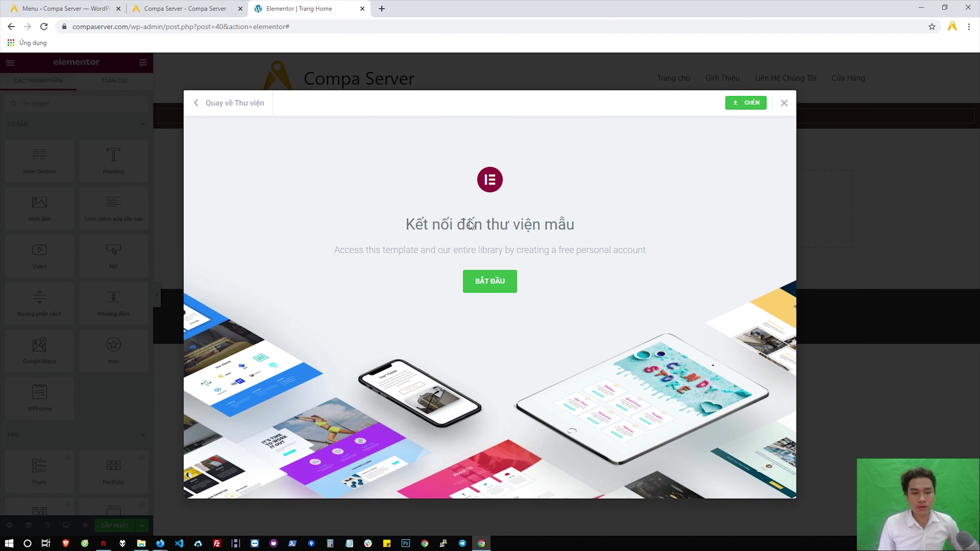
click(498, 285)
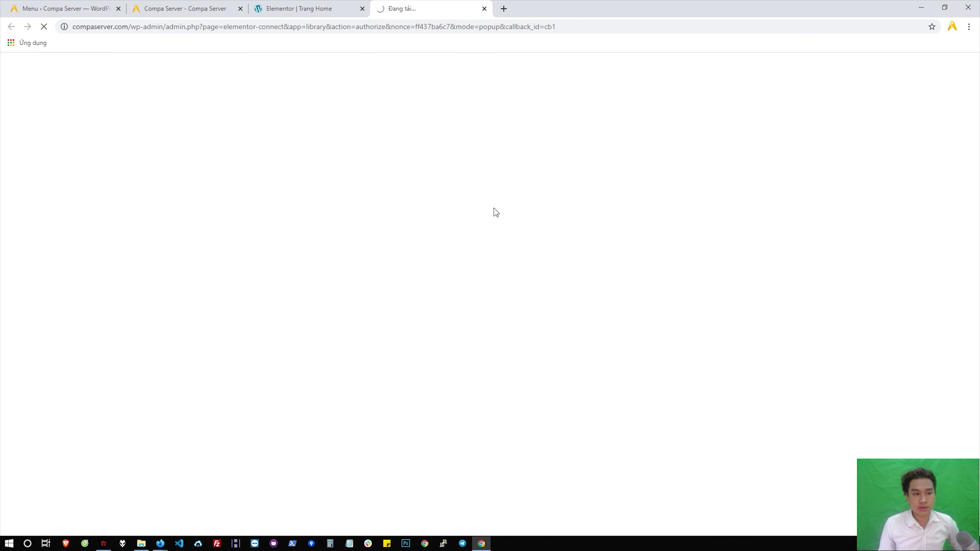
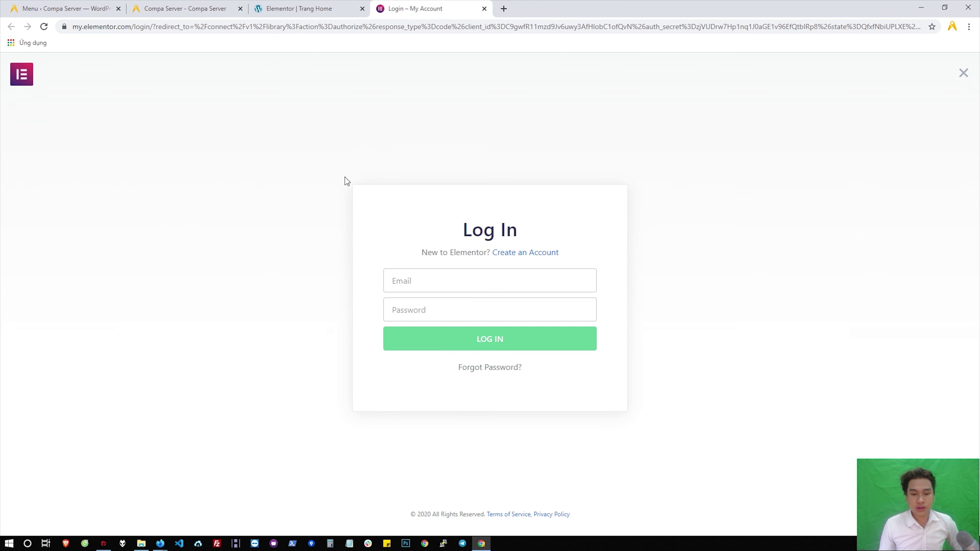
Start an Elementor account sign-up using the saved e-mail address and a new password.
click(502, 254)
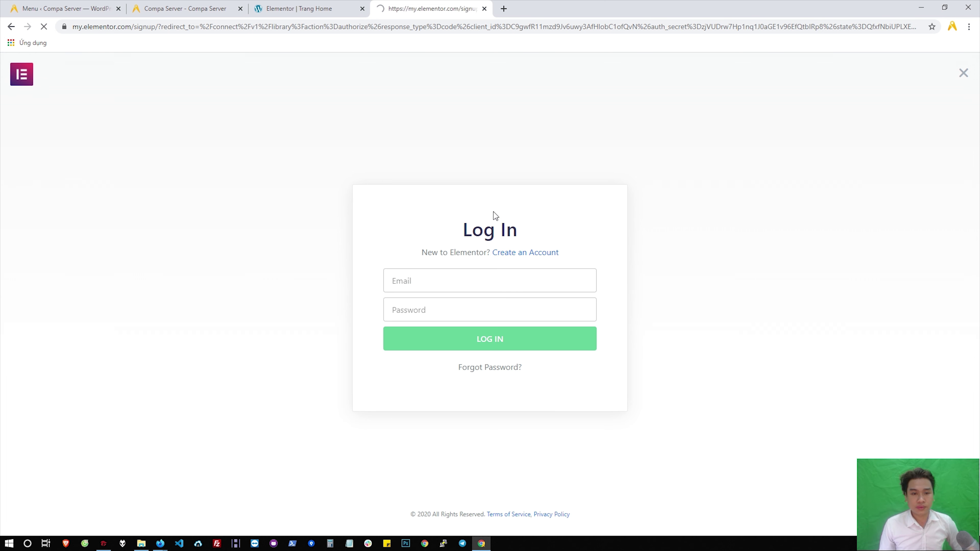
click(437, 284)
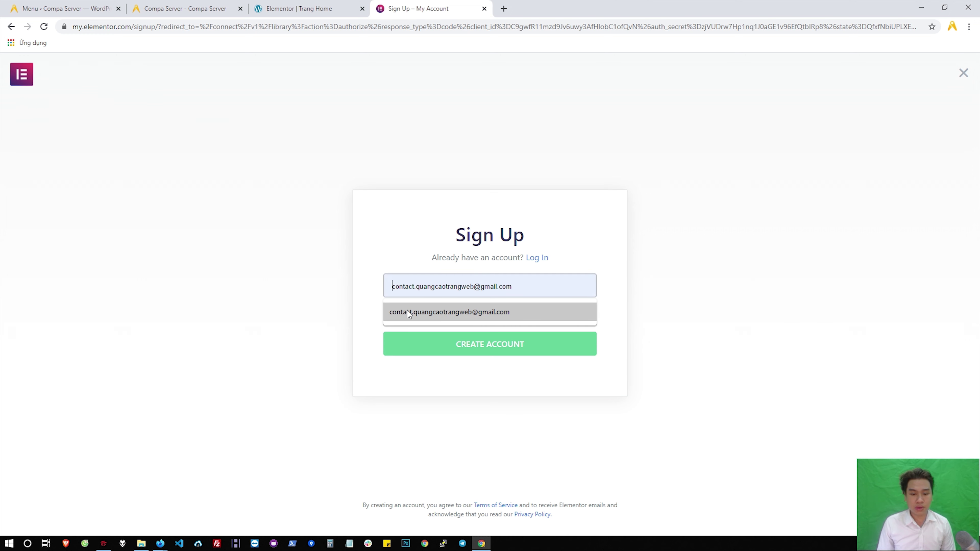
click(397, 311)
click(434, 313)
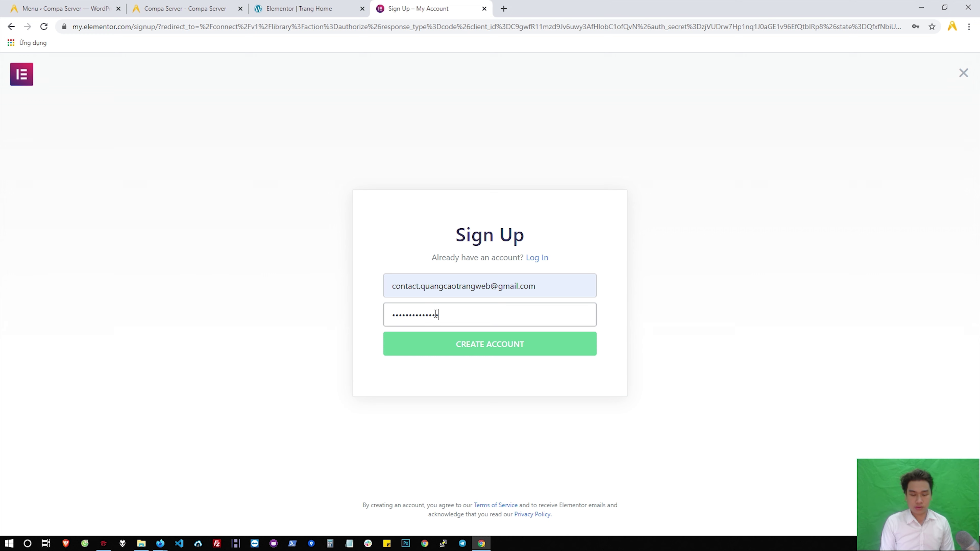
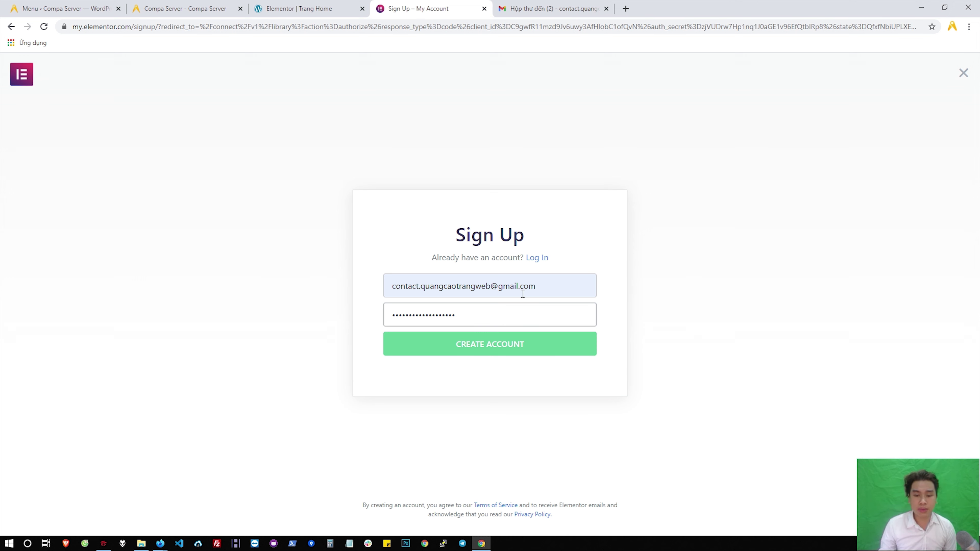
Submit the sign-up, save the password in Chrome, connect compaserver.com to the Template Library, then check Gmail.
click(482, 346)
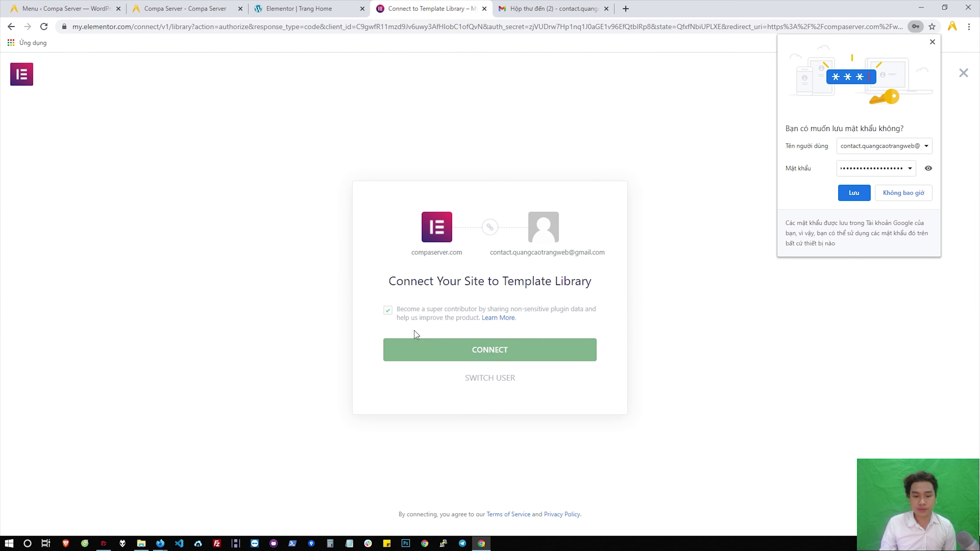
click(852, 194)
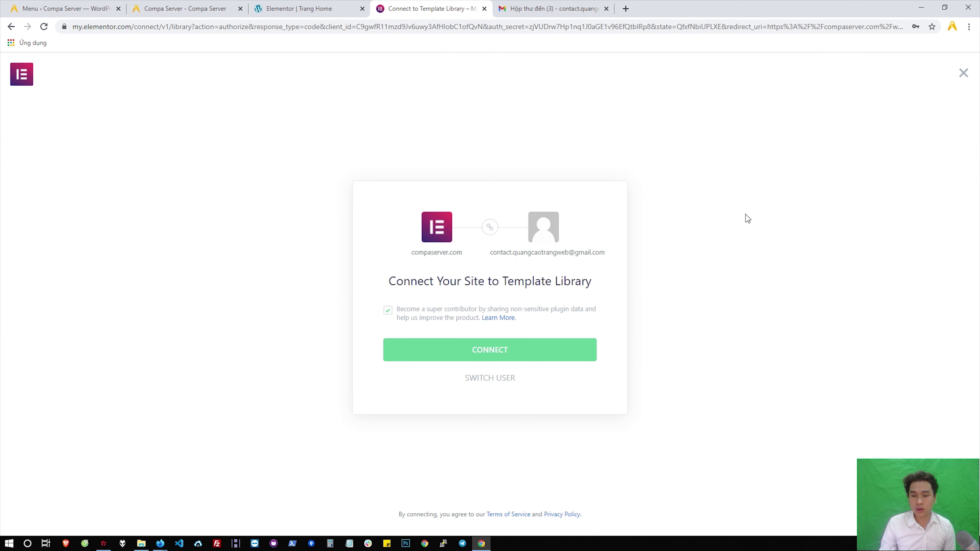
click(481, 357)
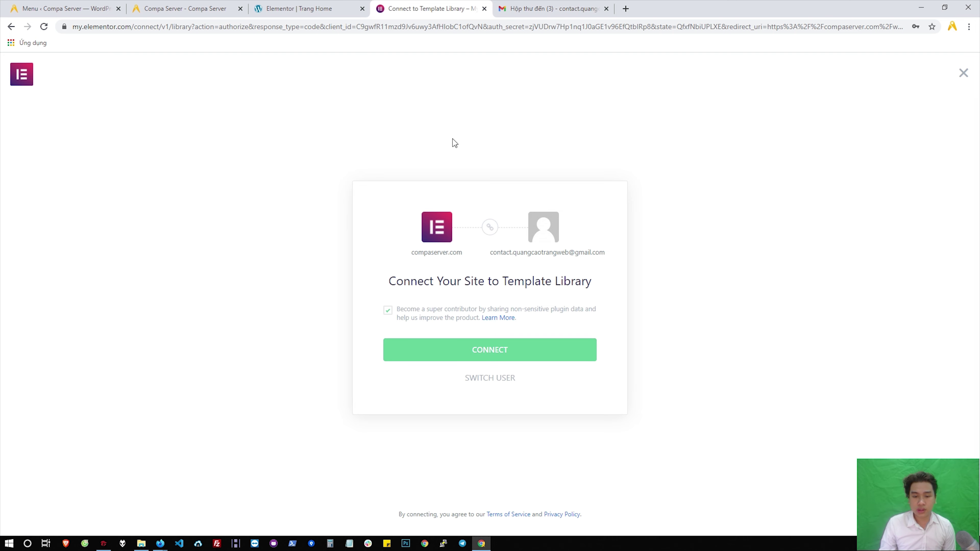
click(549, 7)
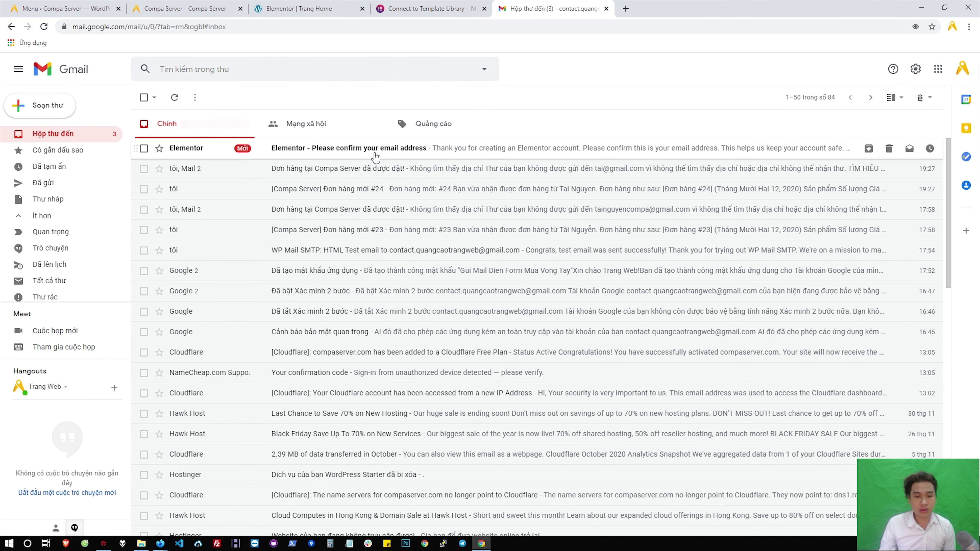
Confirm the account address from Elementor's confirmation email and close the verification tab.
click(372, 153)
drag(183, 219, 393, 218)
click(393, 217)
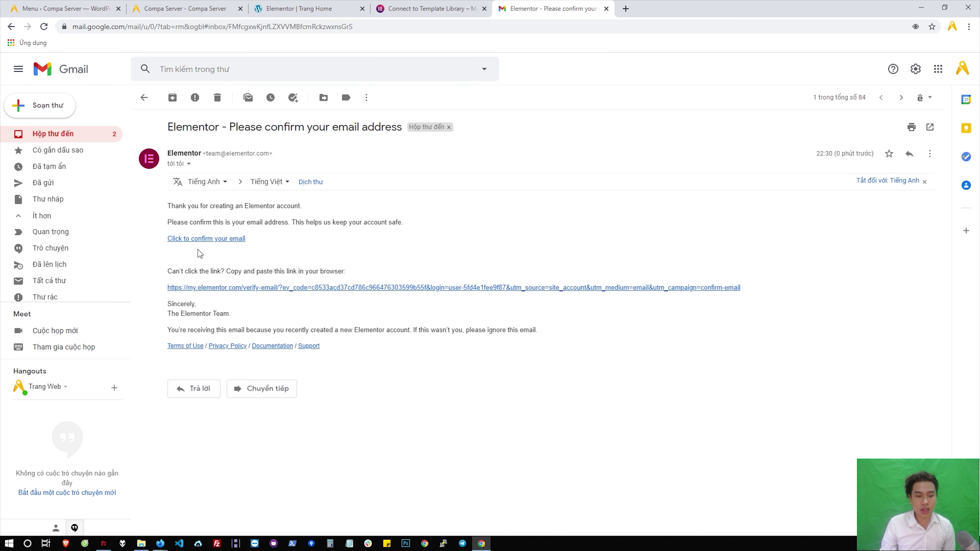
click(206, 239)
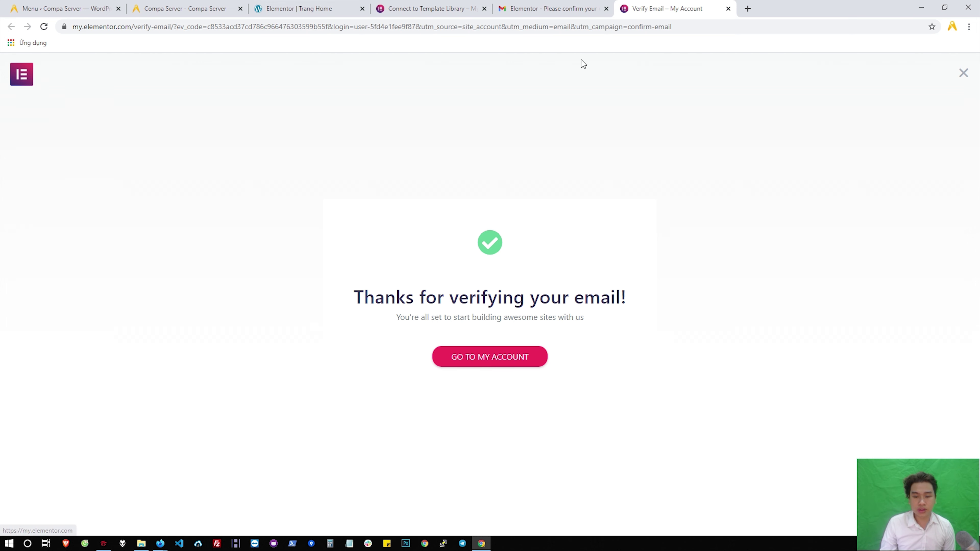
click(728, 8)
Reconnect the site to the Template Library and return to the home page editor.
click(444, 6)
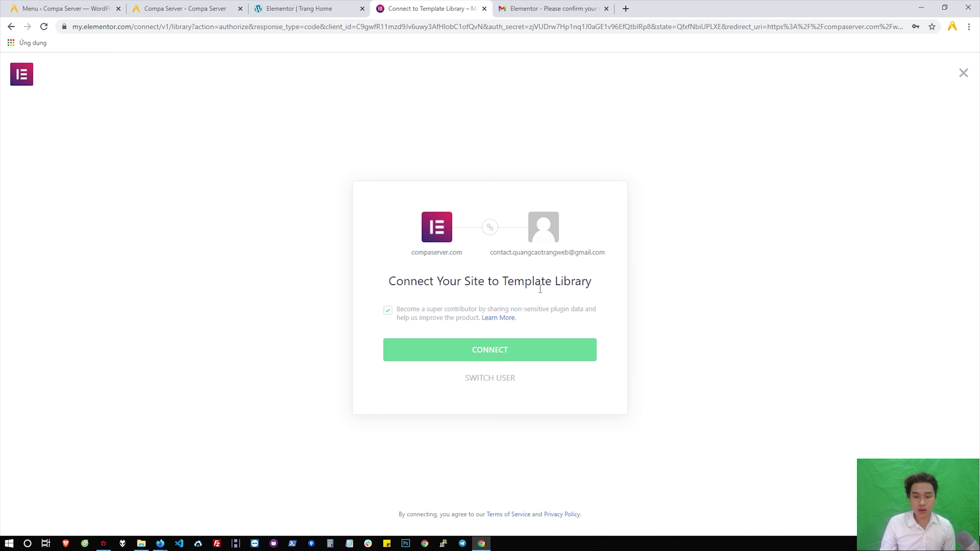
click(486, 351)
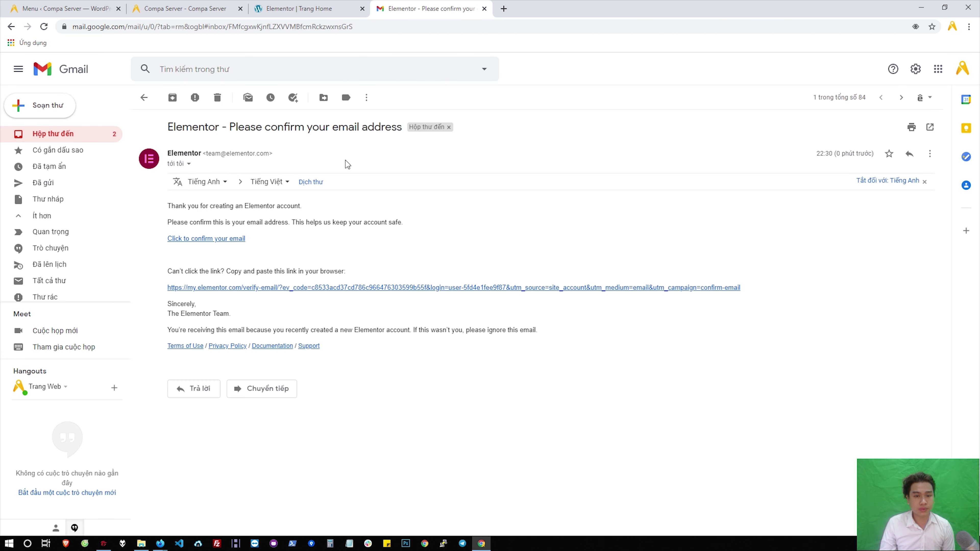
click(345, 9)
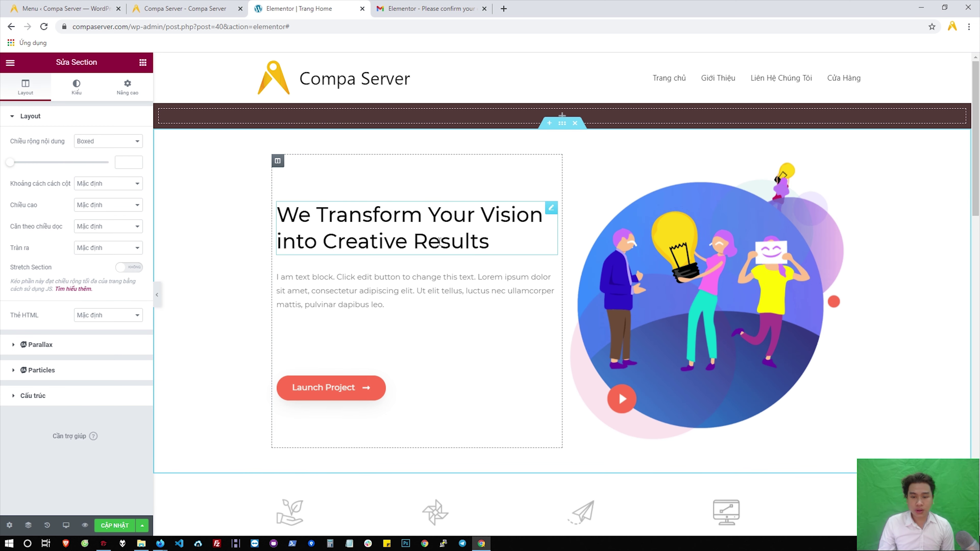
Scroll through the home page to review the inserted template's hero, banner, counters and Our Team sections.
scroll(439, 242, down, 12)
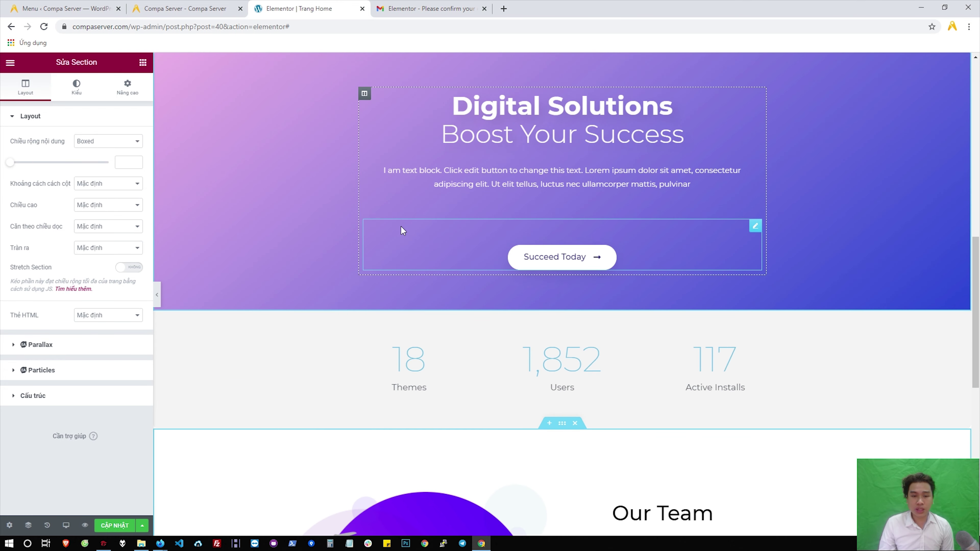
scroll(402, 225, down, 4)
scroll(427, 234, down, 7)
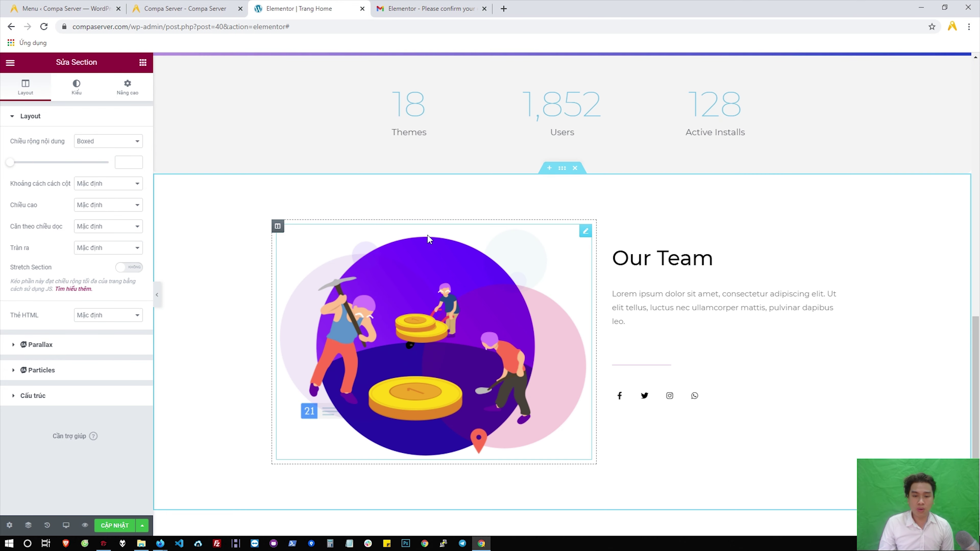
scroll(427, 234, up, 20)
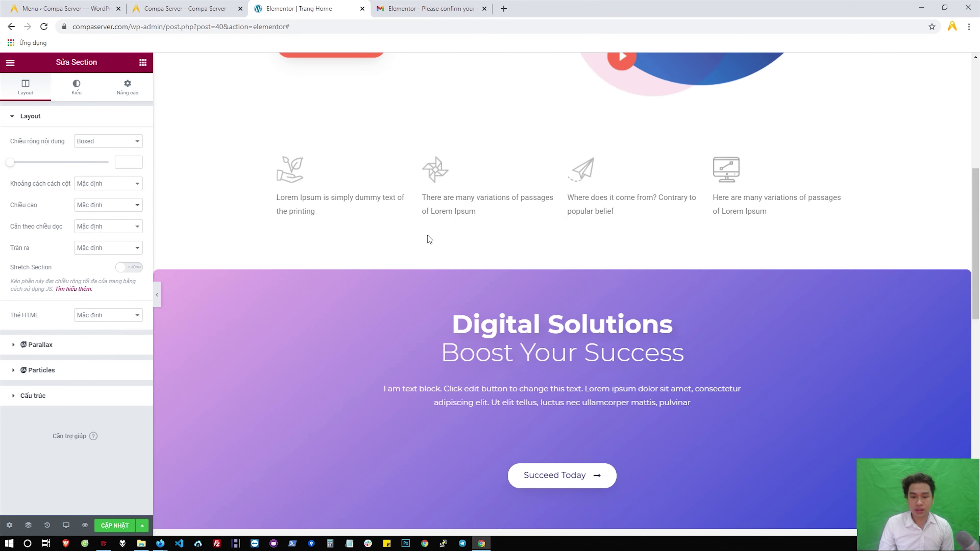
scroll(454, 183, down, 12)
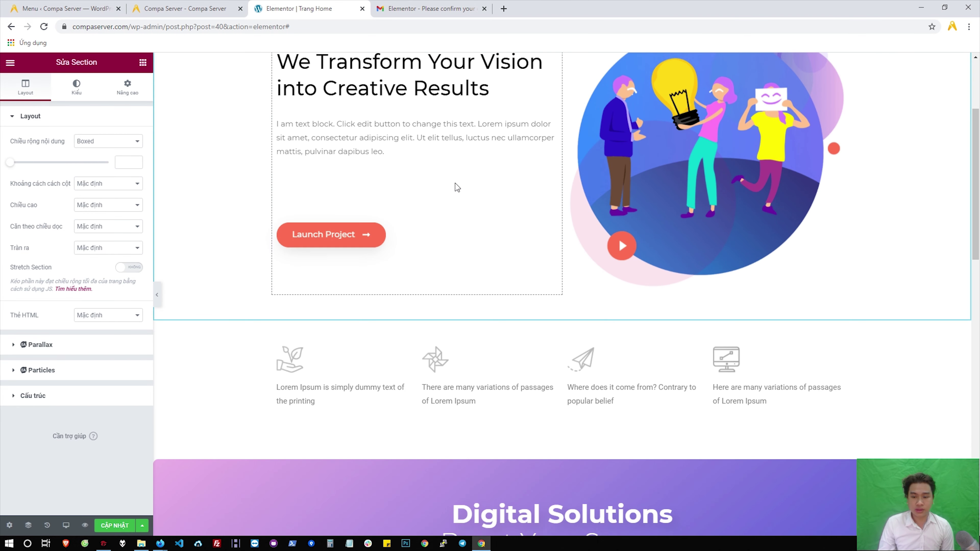
scroll(454, 183, down, 10)
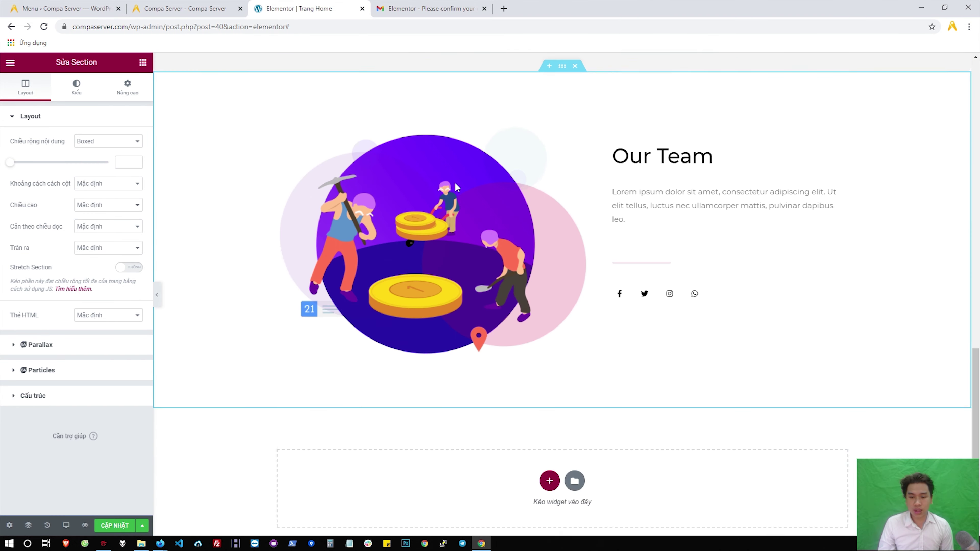
scroll(454, 183, up, 14)
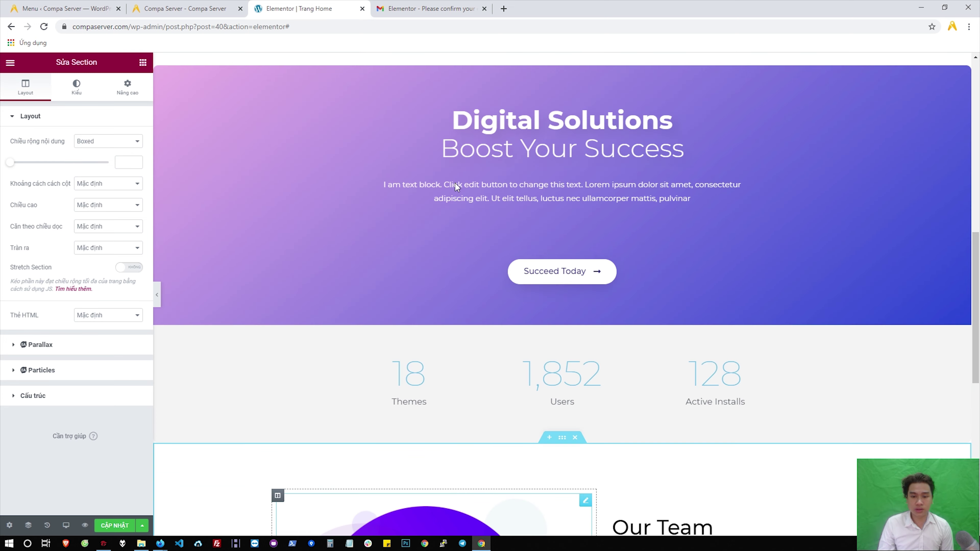
scroll(455, 183, up, 3)
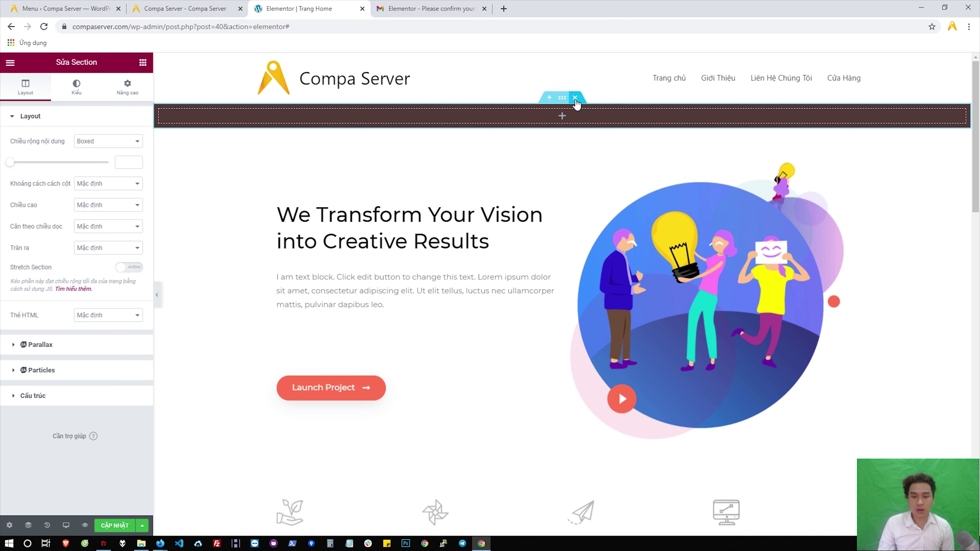
click(575, 98)
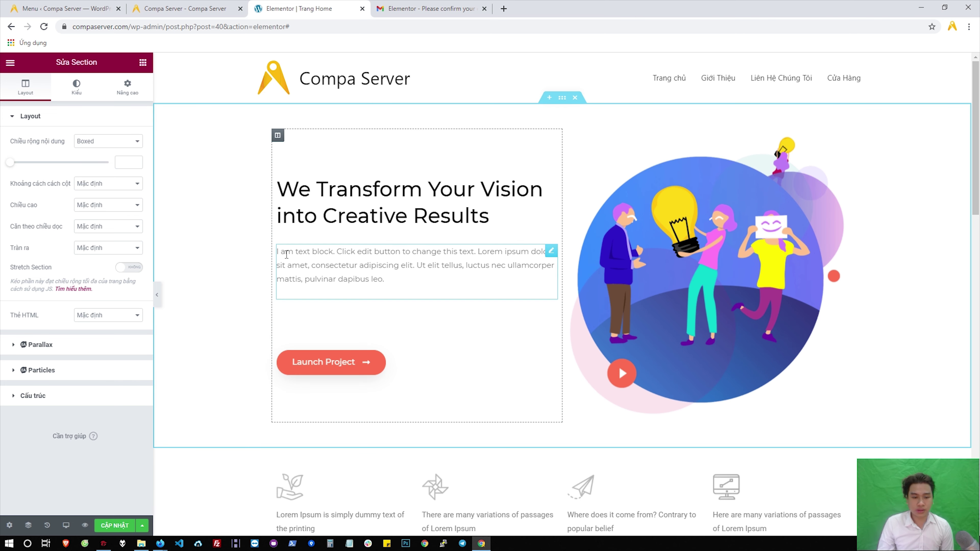
double_click(348, 189)
key(ctrl+a)
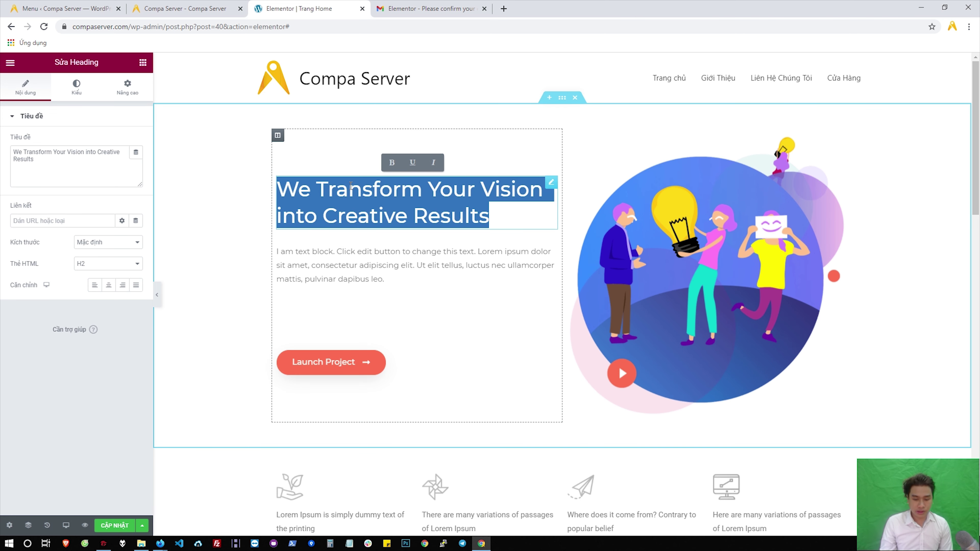
text(Đây là)
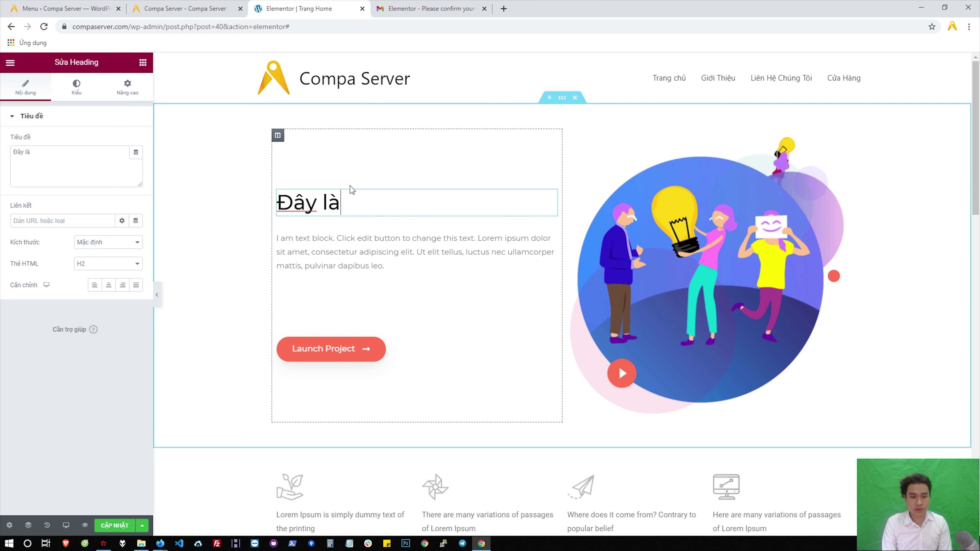
text( giao diện )
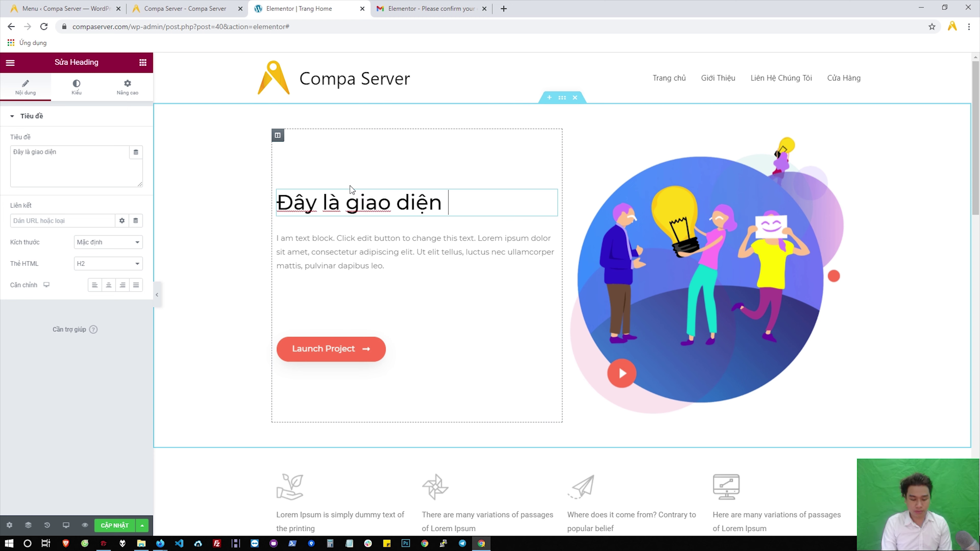
text(mẫu websi)
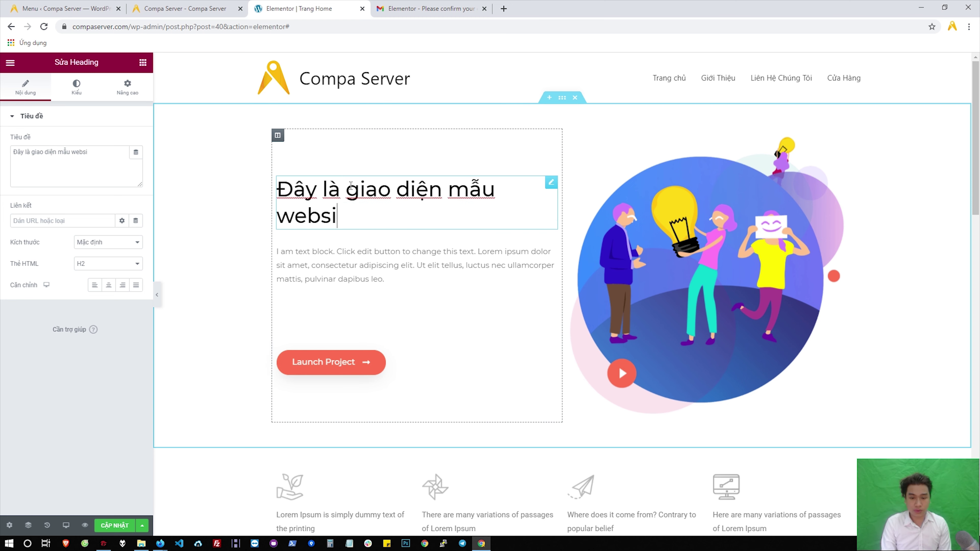
text(te bán hàng)
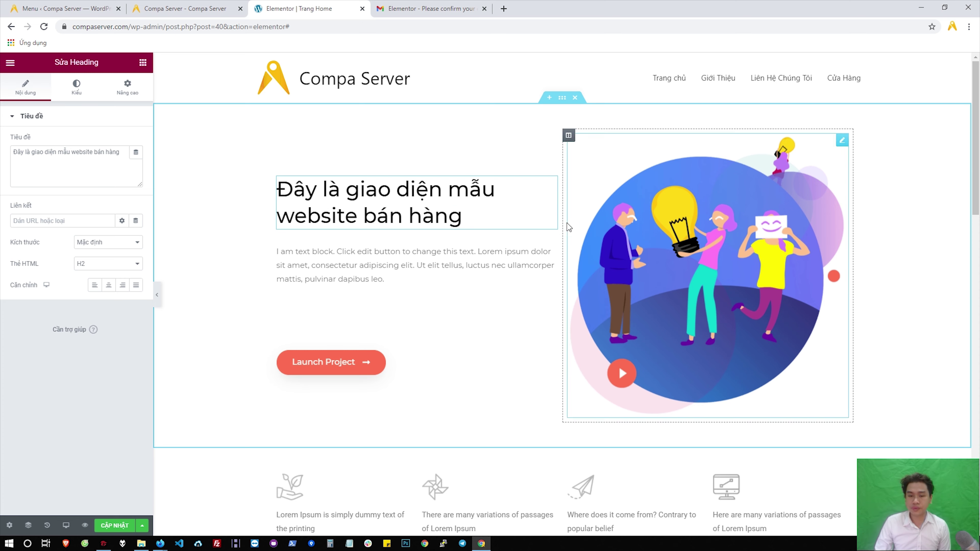
scroll(555, 232, down, 4)
scroll(494, 214, up, 4)
click(219, 259)
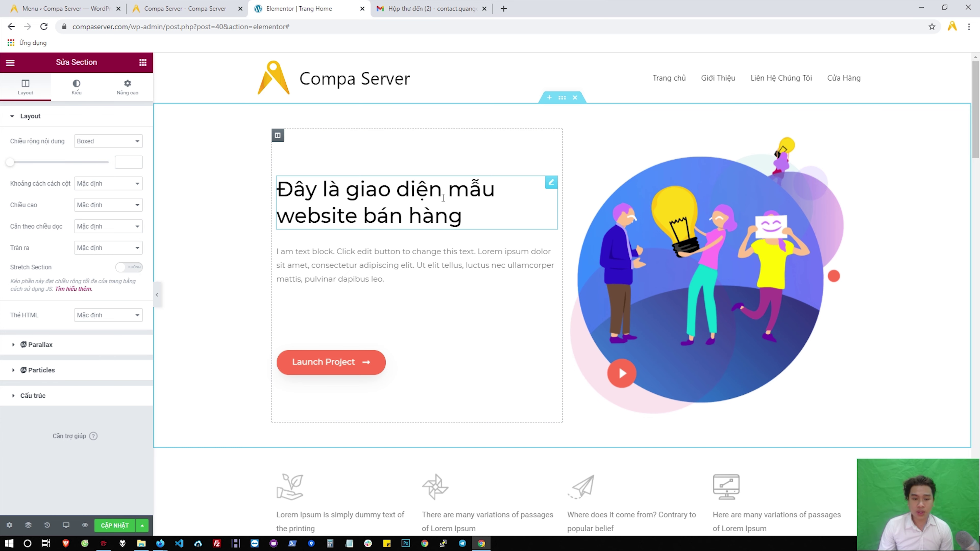
scroll(443, 198, down, 10)
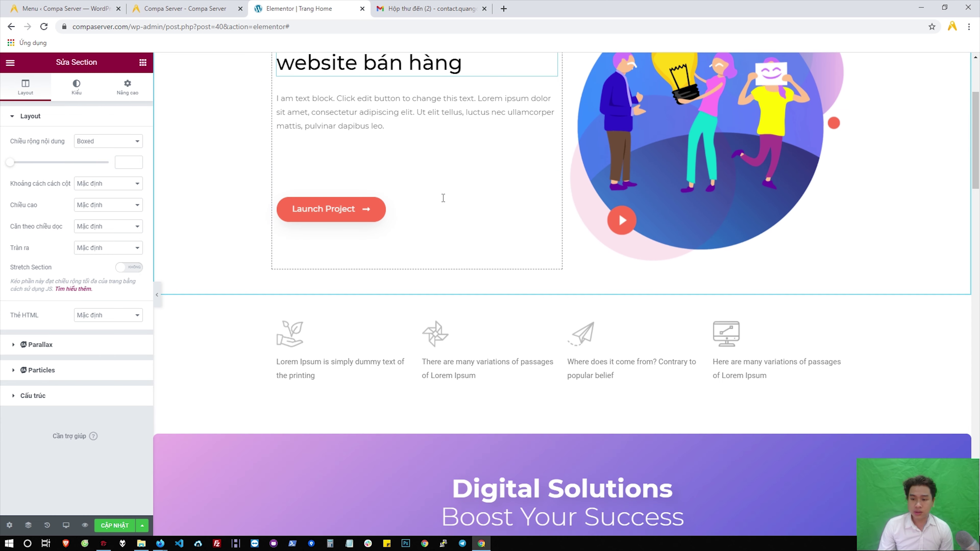
scroll(443, 198, down, 8)
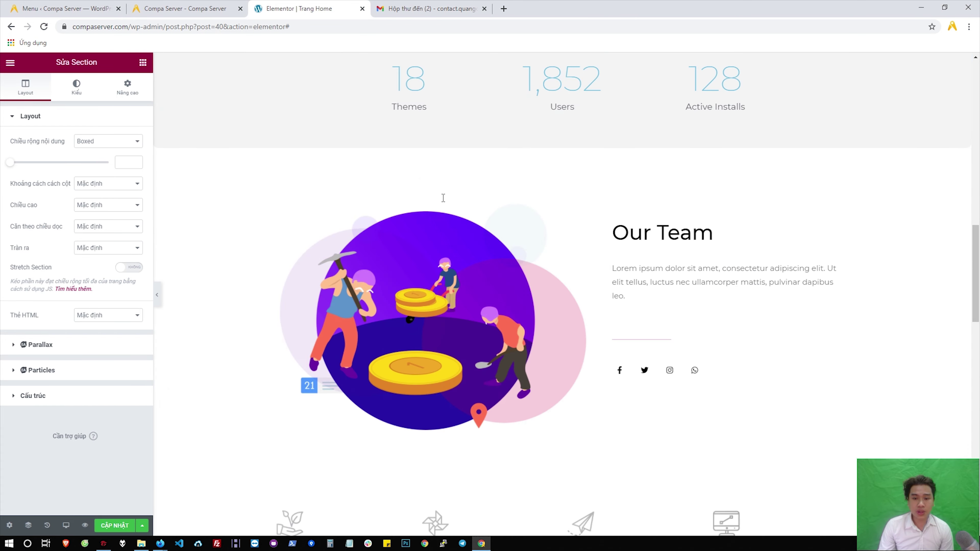
scroll(443, 198, up, 10)
scroll(443, 198, down, 8)
scroll(443, 198, up, 9)
scroll(443, 198, down, 8)
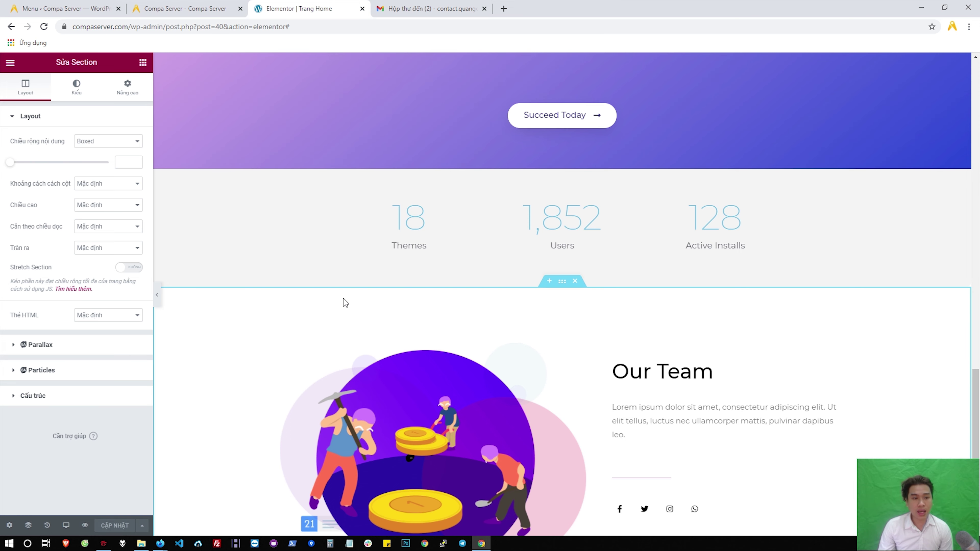
Reload the live homepage, still showing the Hello world post, then close that tab.
click(171, 4)
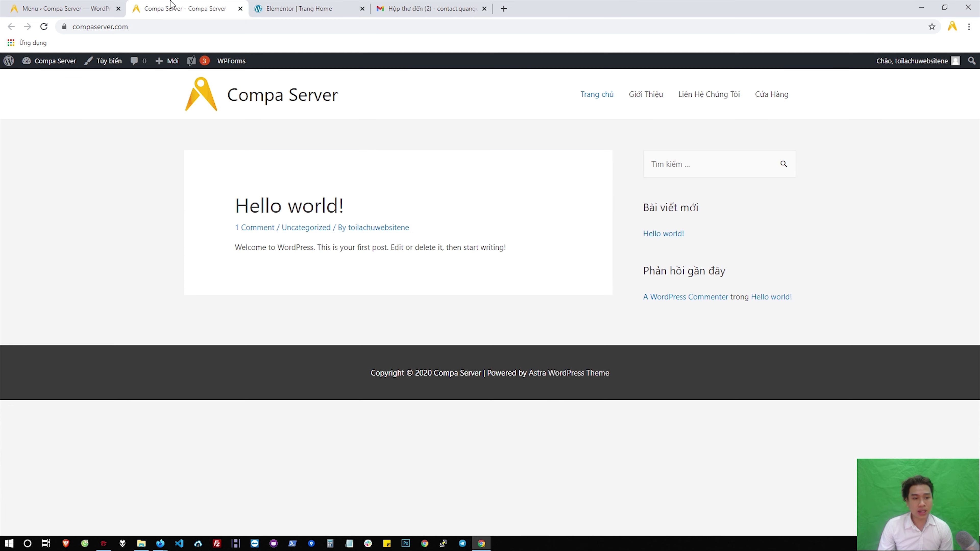
click(158, 28)
key(Return)
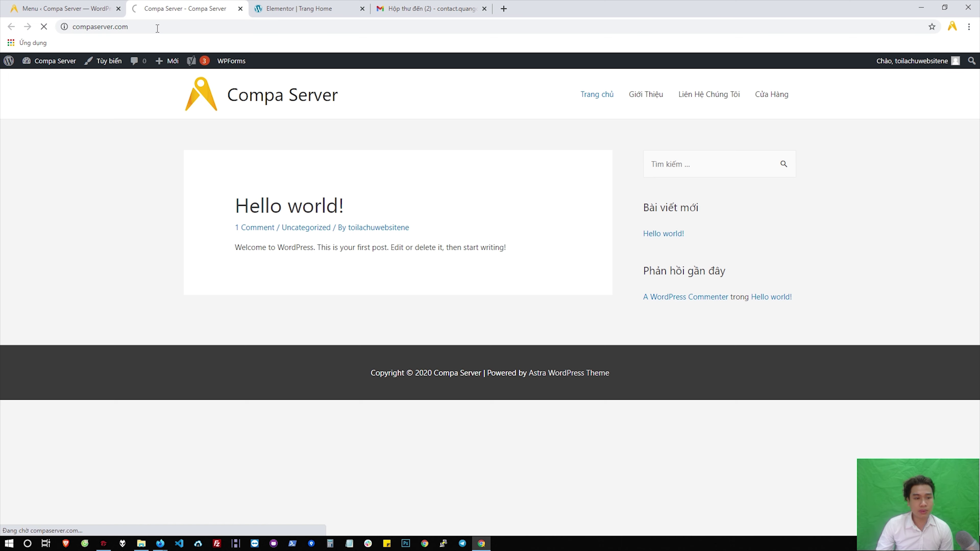
click(303, 7)
click(186, 4)
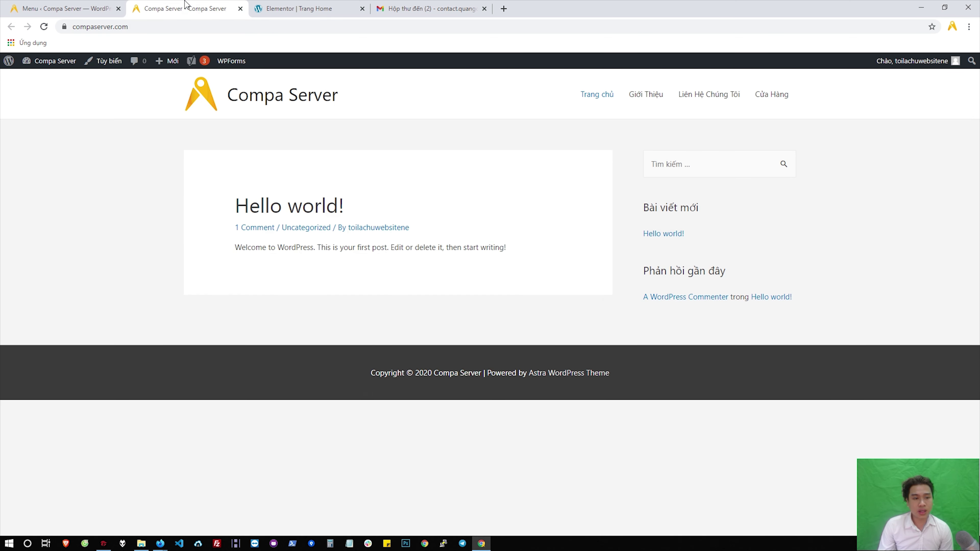
click(77, 5)
middle_click(173, 5)
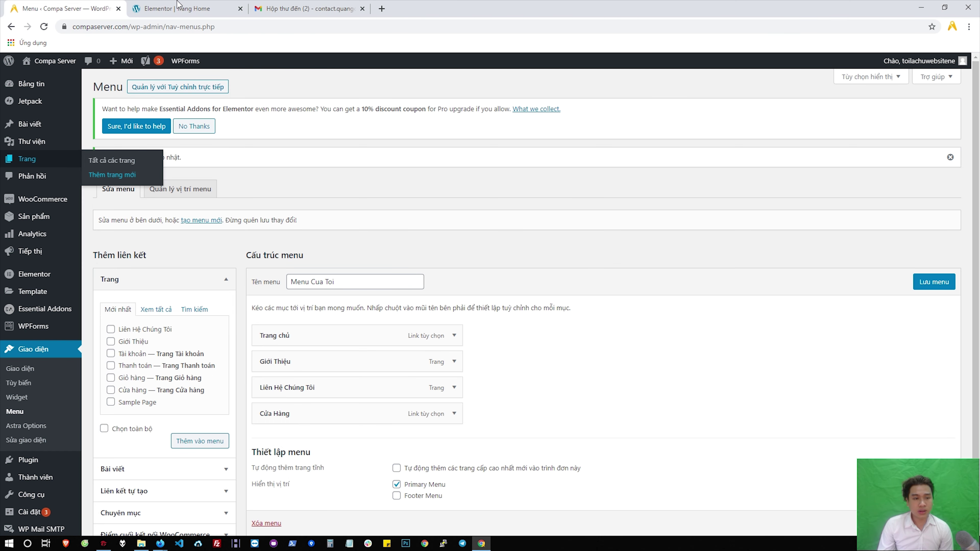
Return to the Menus admin page and scroll down to the Settings menu.
click(182, 5)
scroll(369, 261, up, 10)
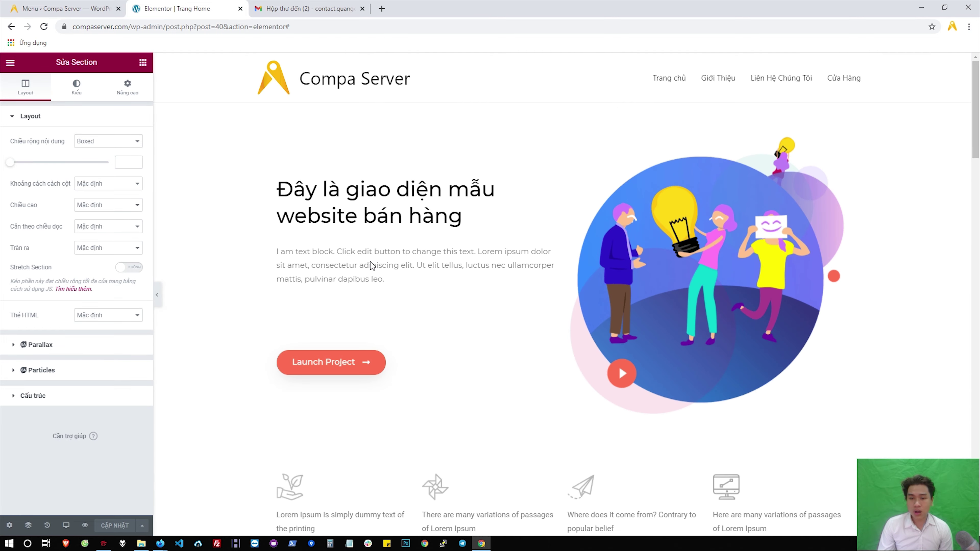
scroll(397, 216, down, 12)
scroll(397, 216, up, 6)
scroll(397, 220, down, 10)
click(61, 10)
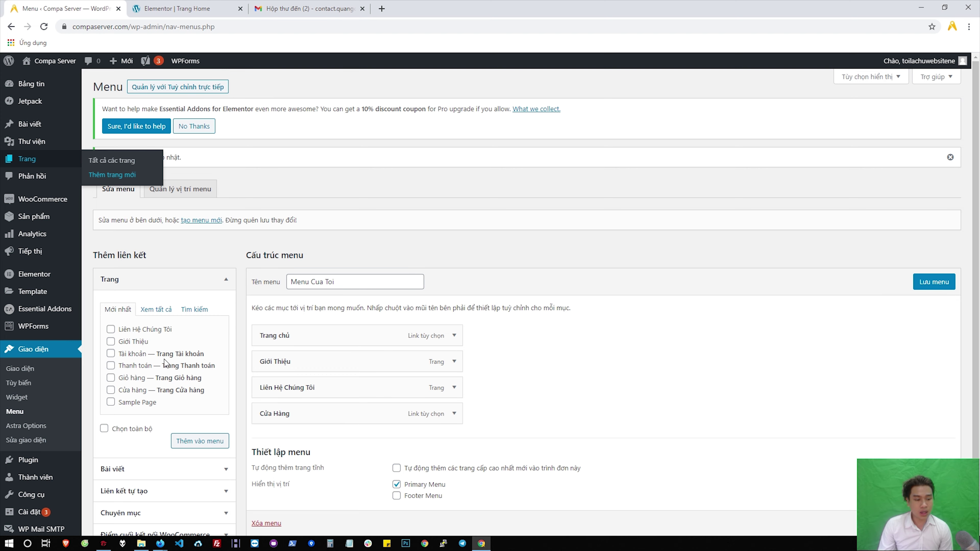
scroll(164, 363, down, 1)
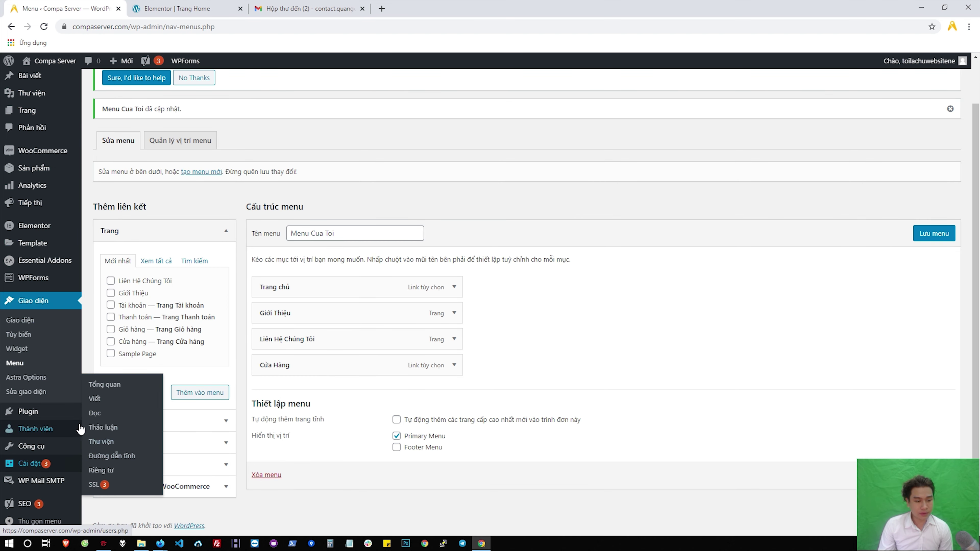
mouse_move(30, 465)
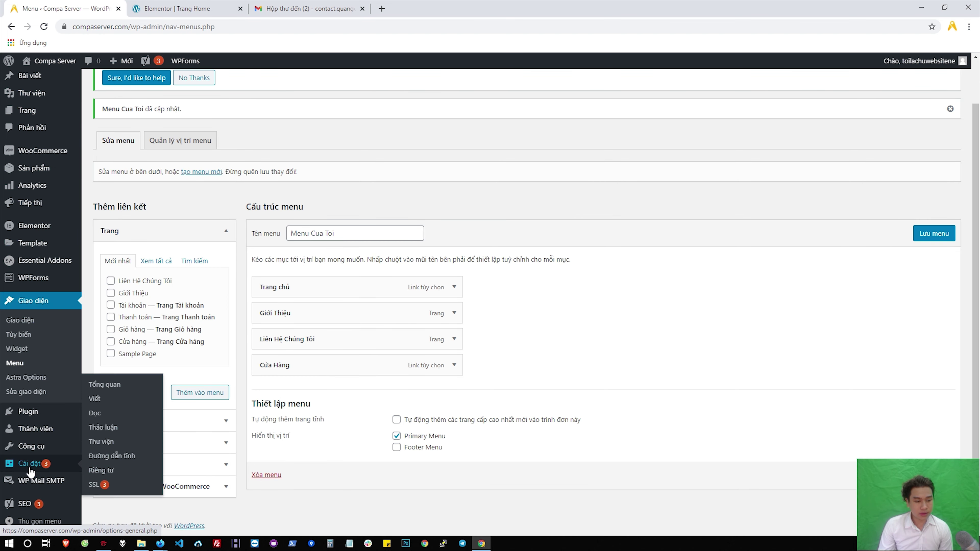
Set Reading to a static homepage showing Trang Home and save the changes.
click(95, 414)
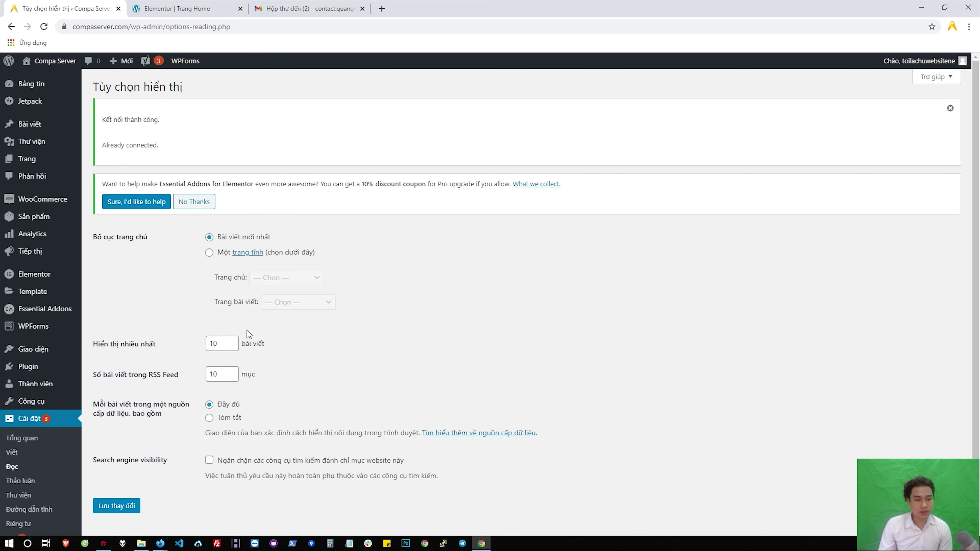
drag(97, 240, 134, 241)
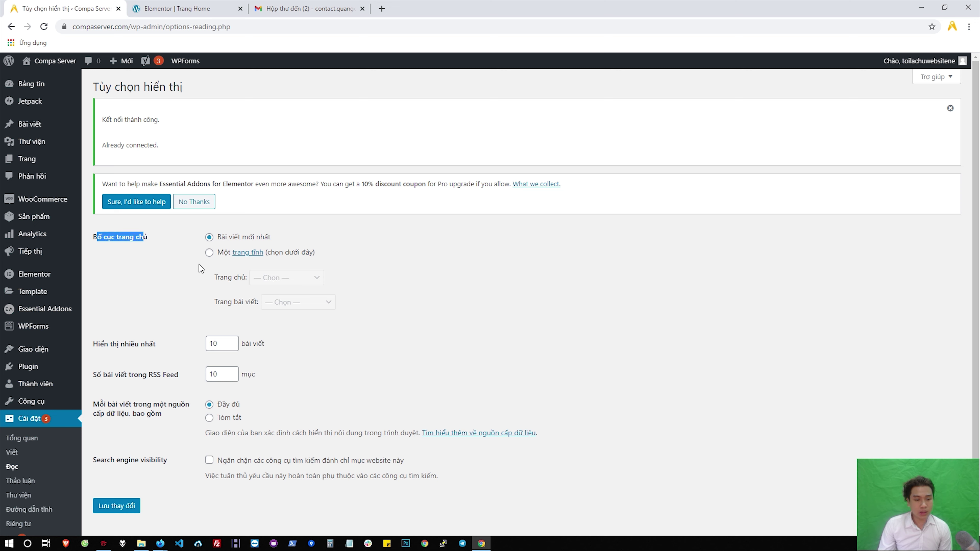
click(208, 254)
click(288, 280)
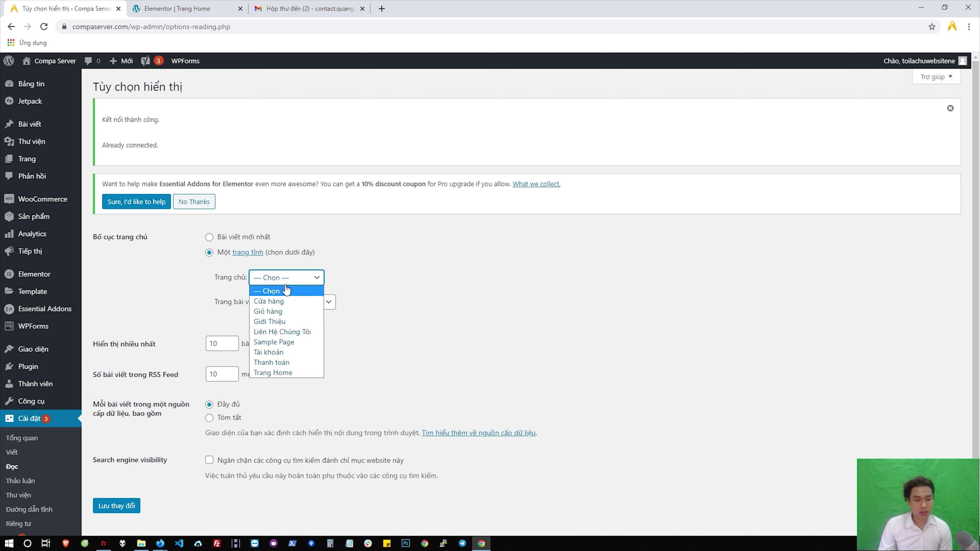
click(289, 372)
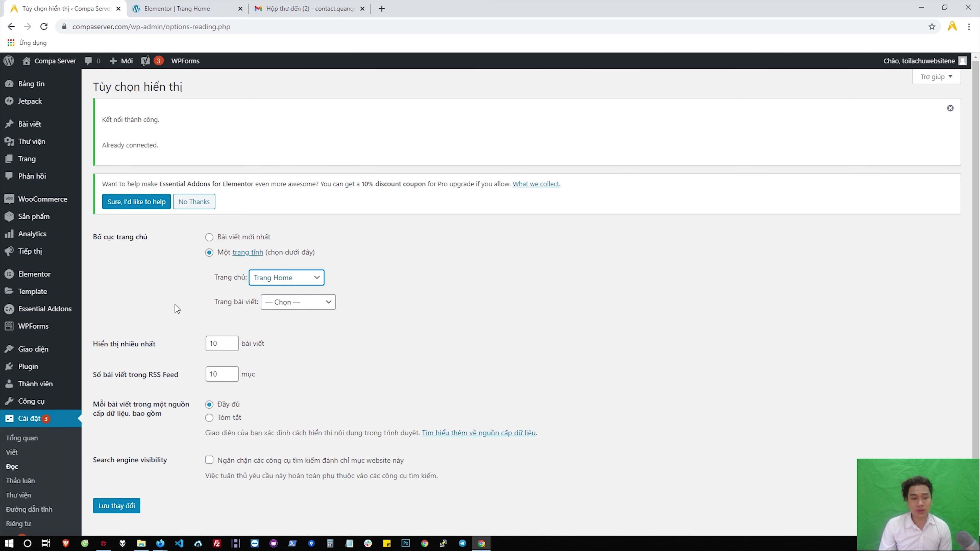
scroll(167, 295, down, 2)
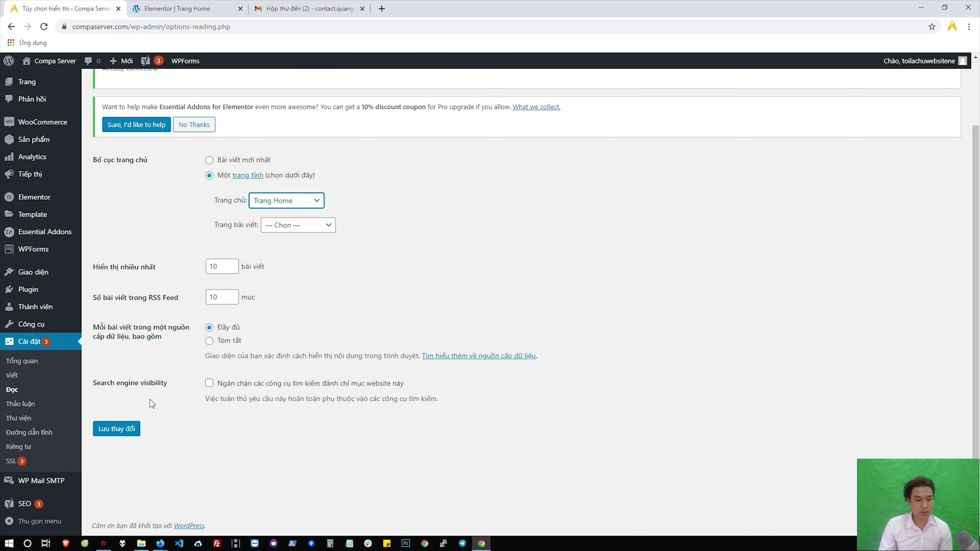
click(122, 429)
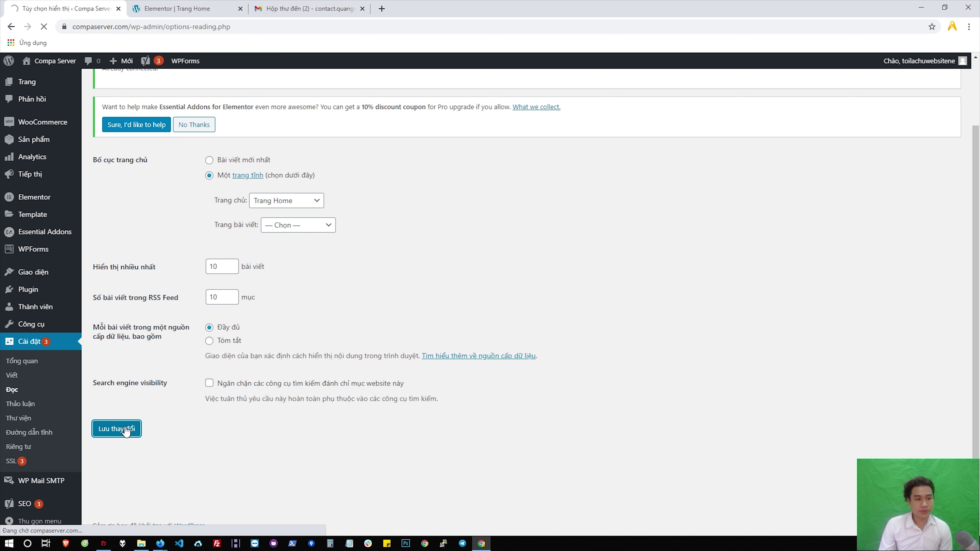
mouse_move(47, 68)
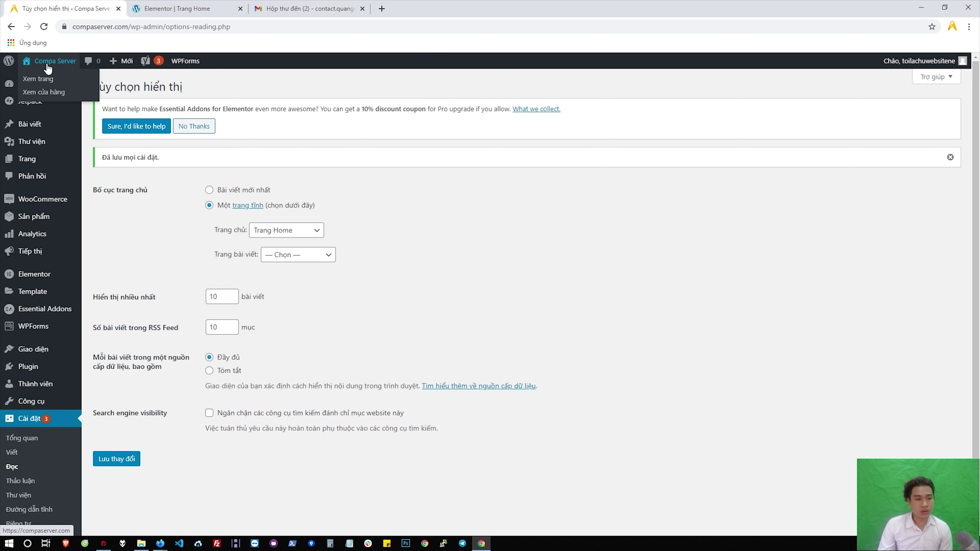
right_click(43, 82)
Open the live site in a new tab and scroll through the new Trang Home homepage design.
click(75, 82)
click(185, 8)
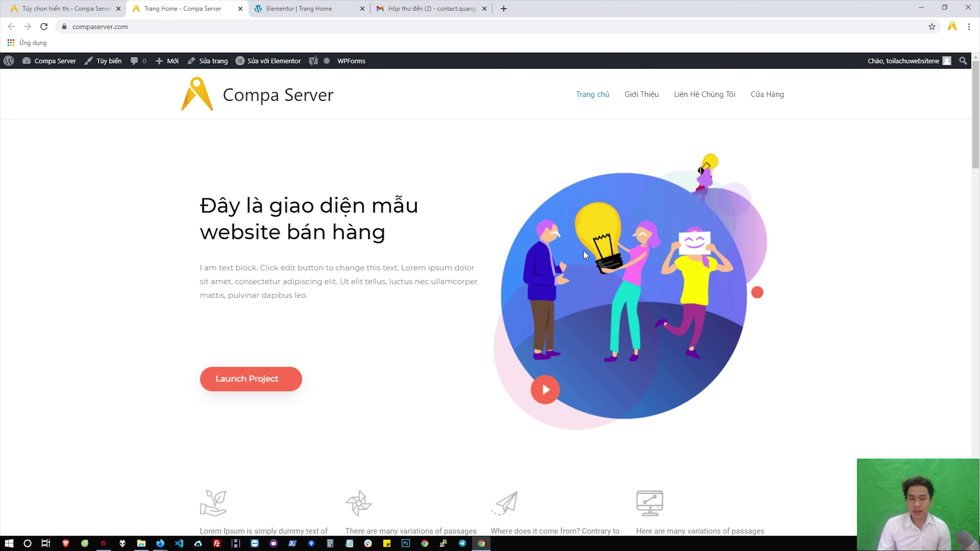
drag(195, 222, 457, 262)
click(276, 215)
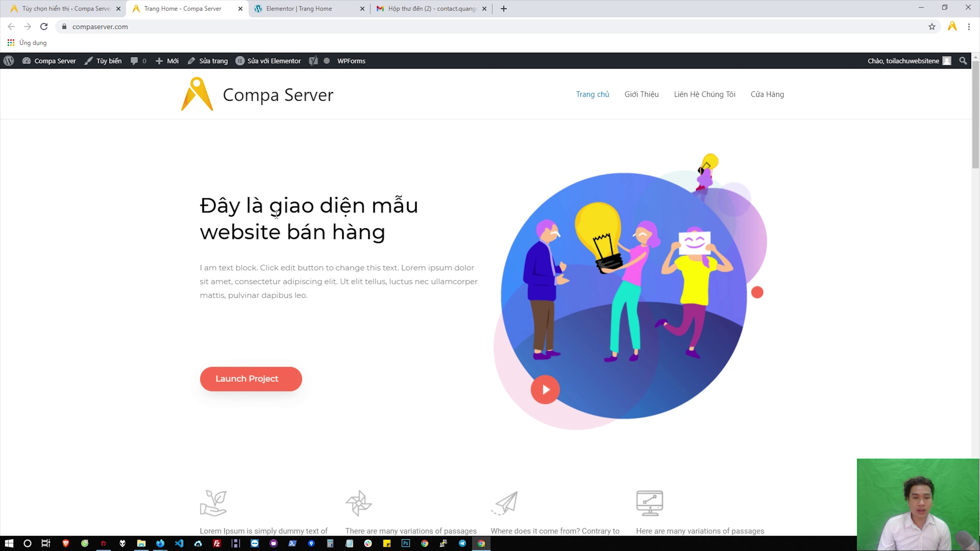
scroll(138, 217, down, 10)
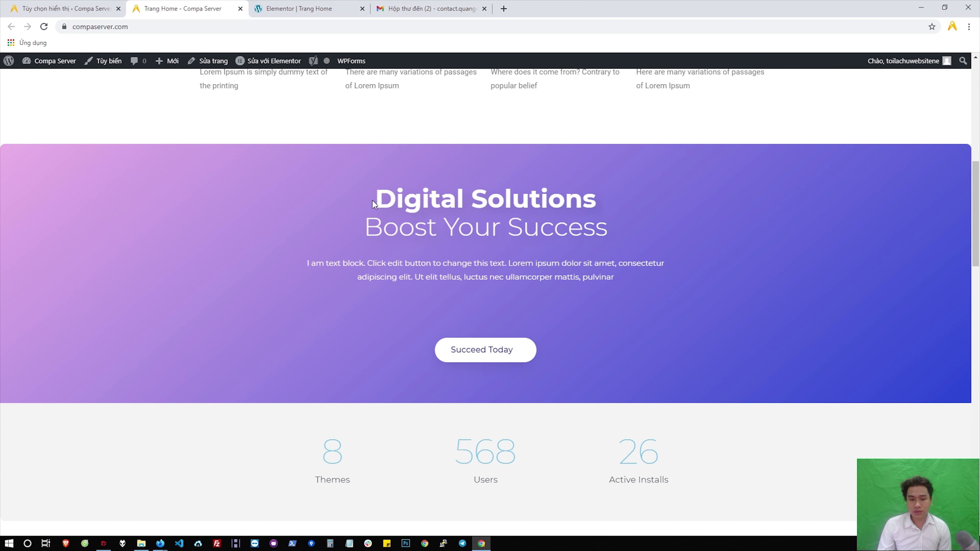
drag(373, 204, 662, 264)
click(375, 198)
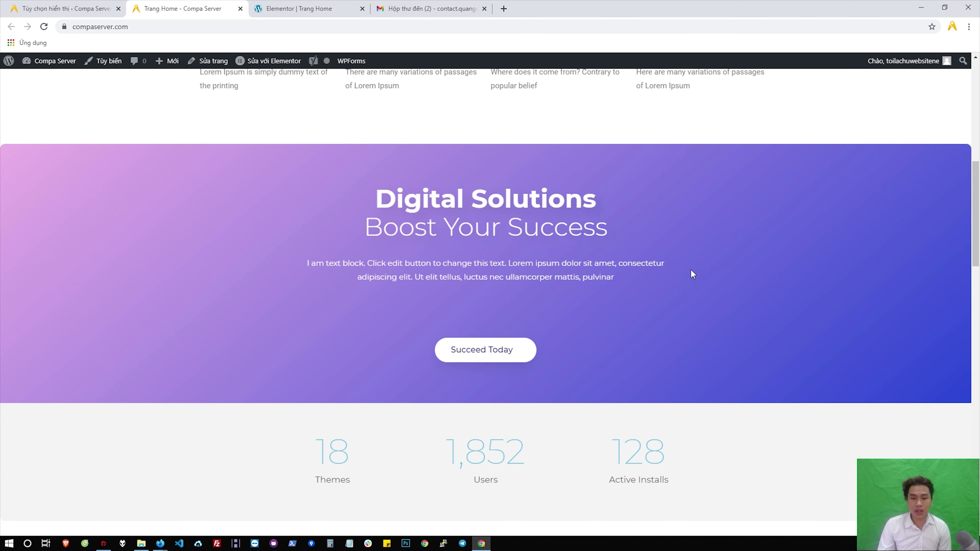
scroll(219, 216, down, 15)
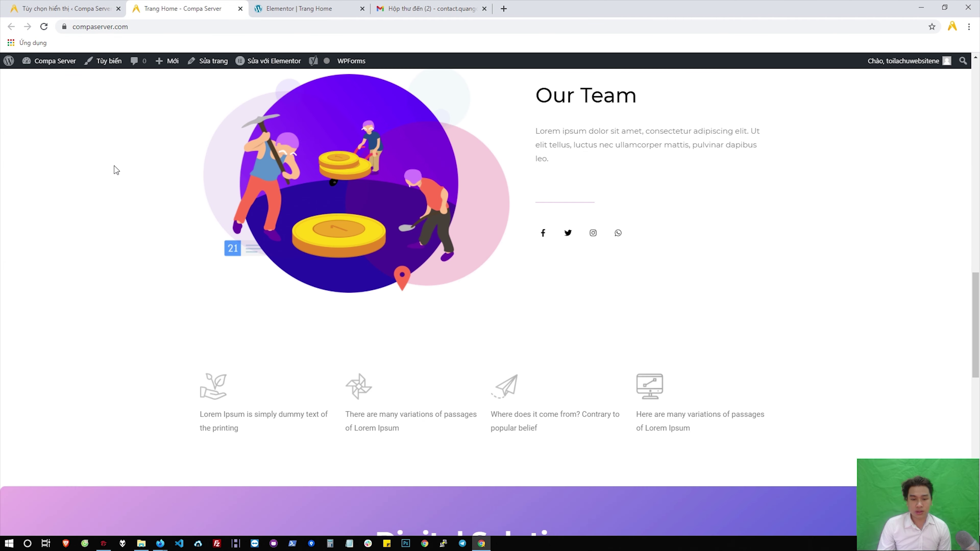
scroll(114, 165, down, 10)
scroll(114, 166, up, 6)
scroll(115, 165, up, 15)
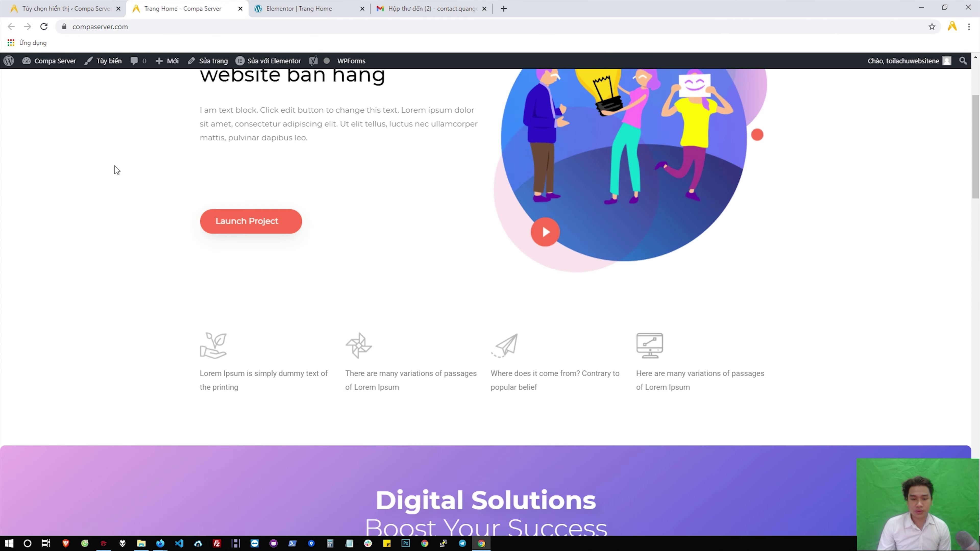
scroll(261, 282, down, 15)
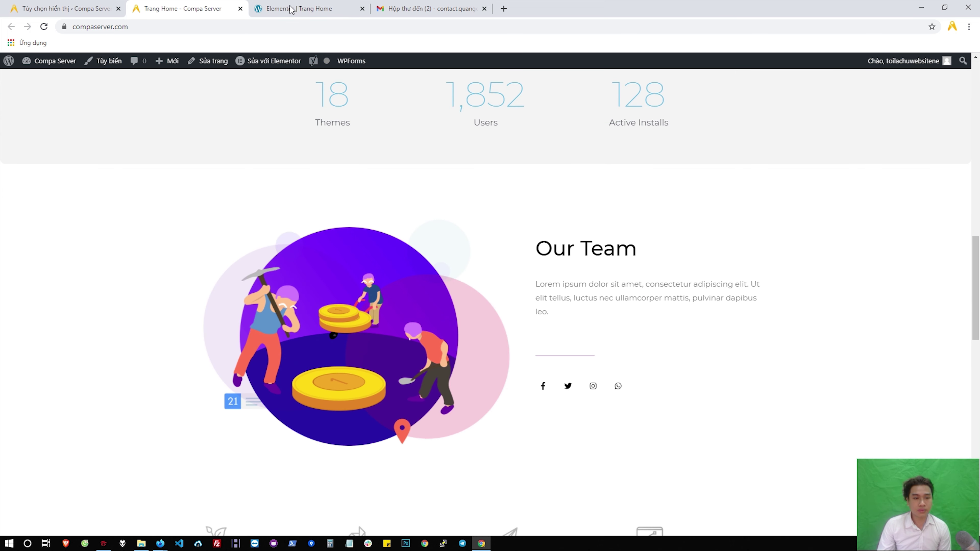
click(295, 8)
Close the live tab and inspect the hero section's style and advanced spacing settings.
middle_click(189, 8)
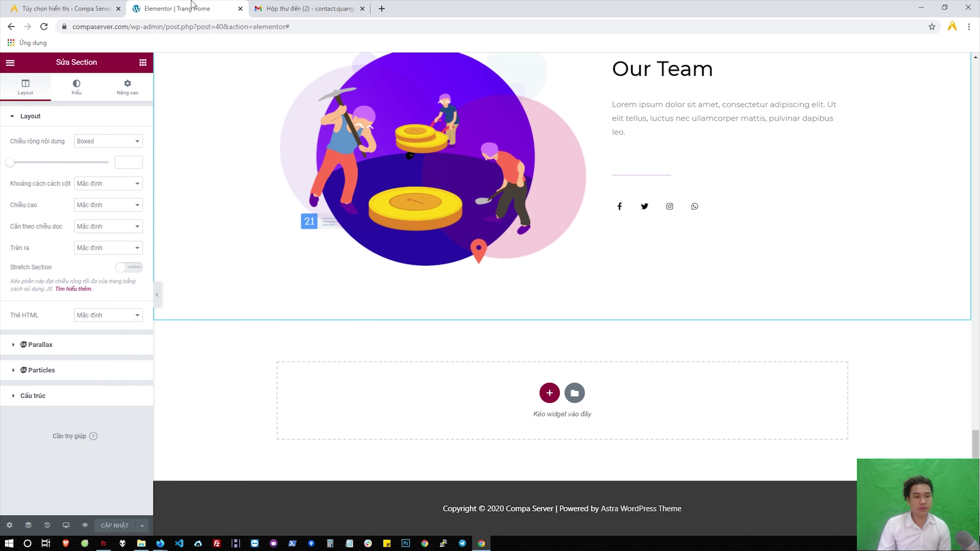
scroll(232, 297, up, 20)
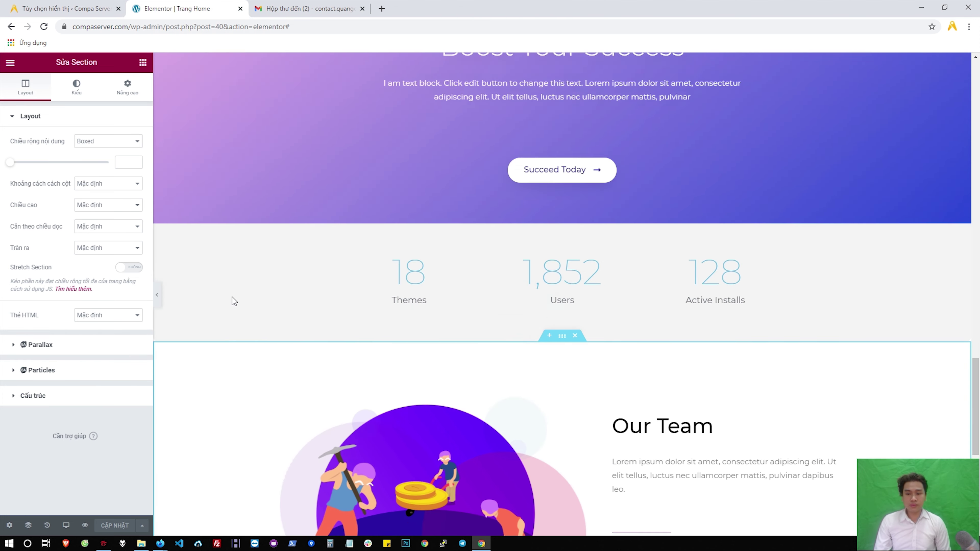
scroll(232, 297, up, 20)
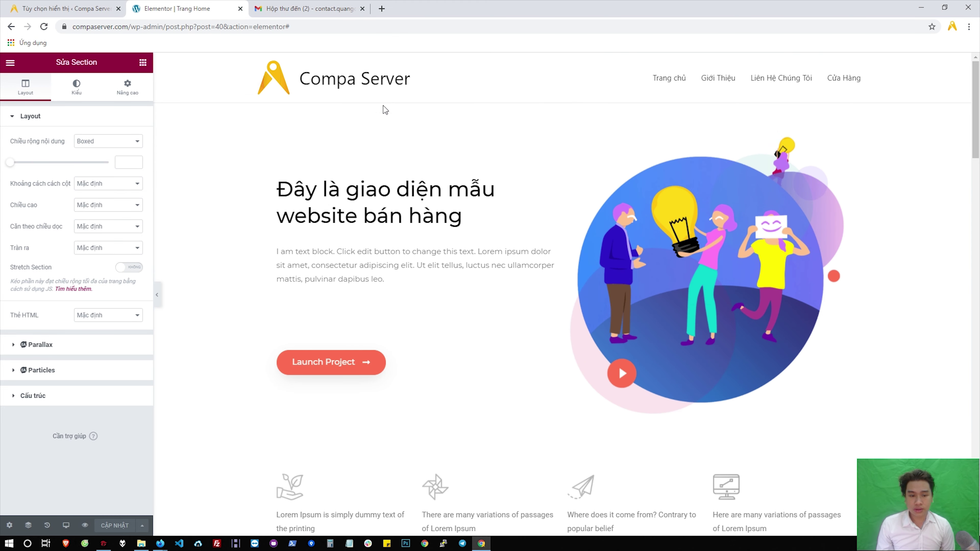
mouse_move(563, 101)
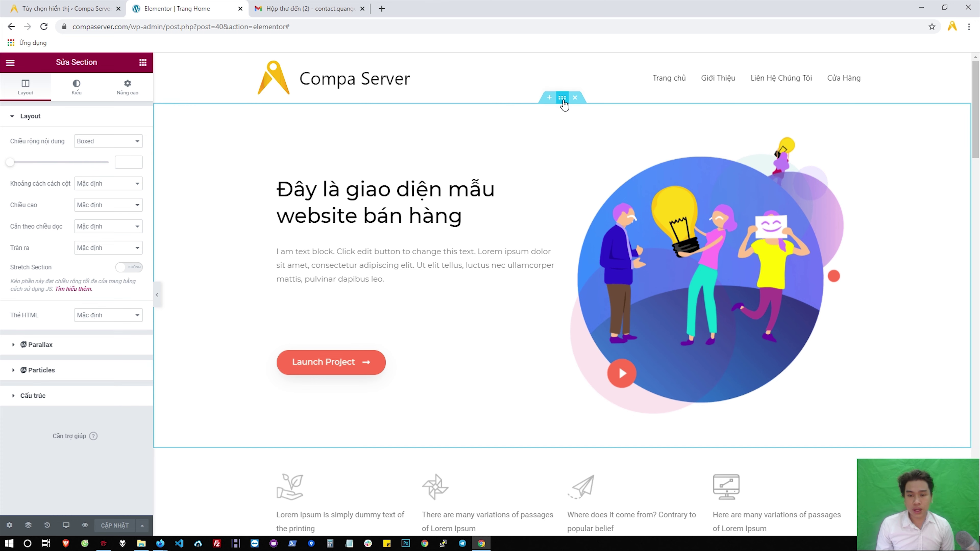
right_click(563, 101)
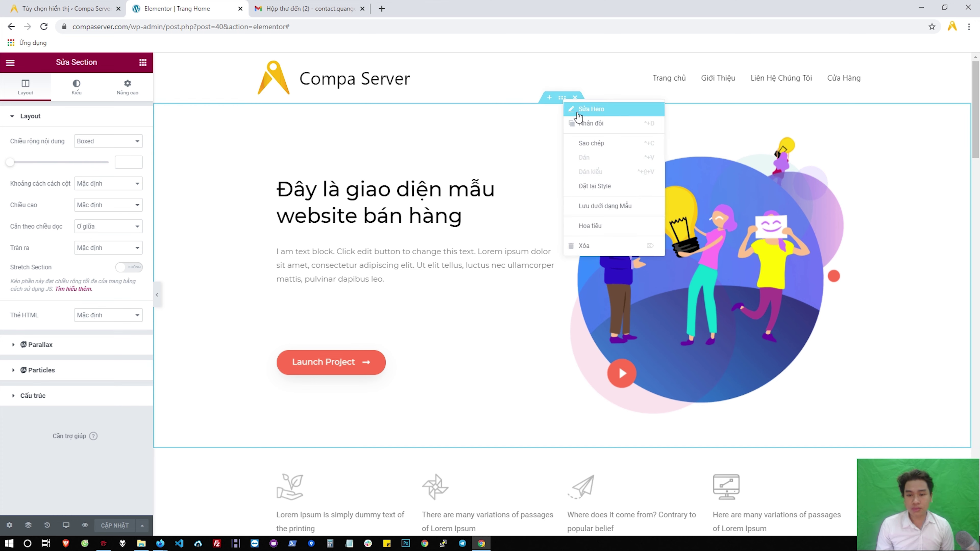
click(585, 110)
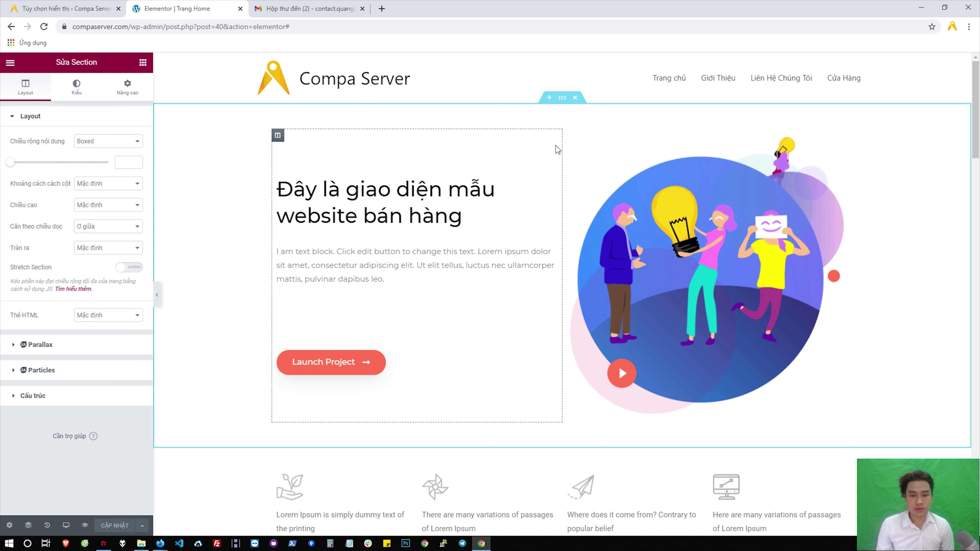
click(76, 86)
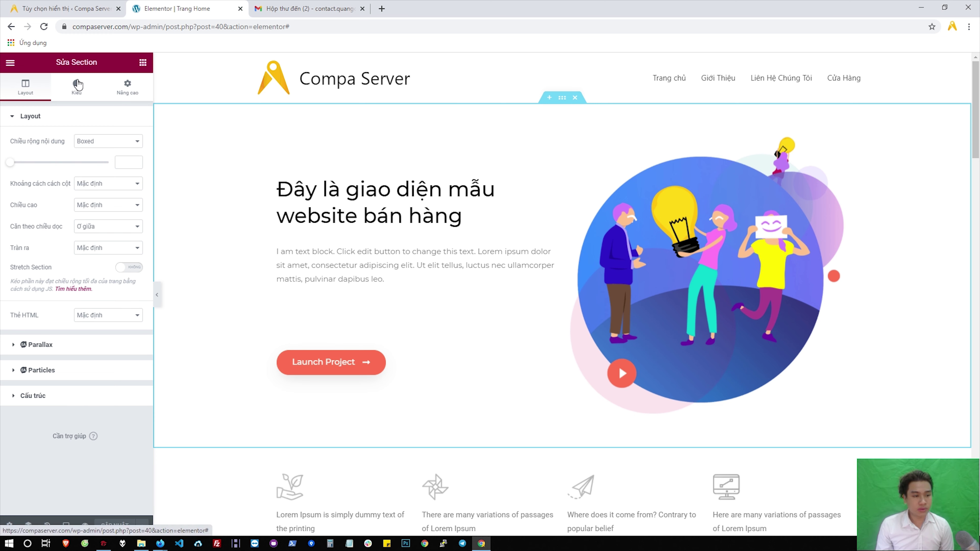
click(127, 92)
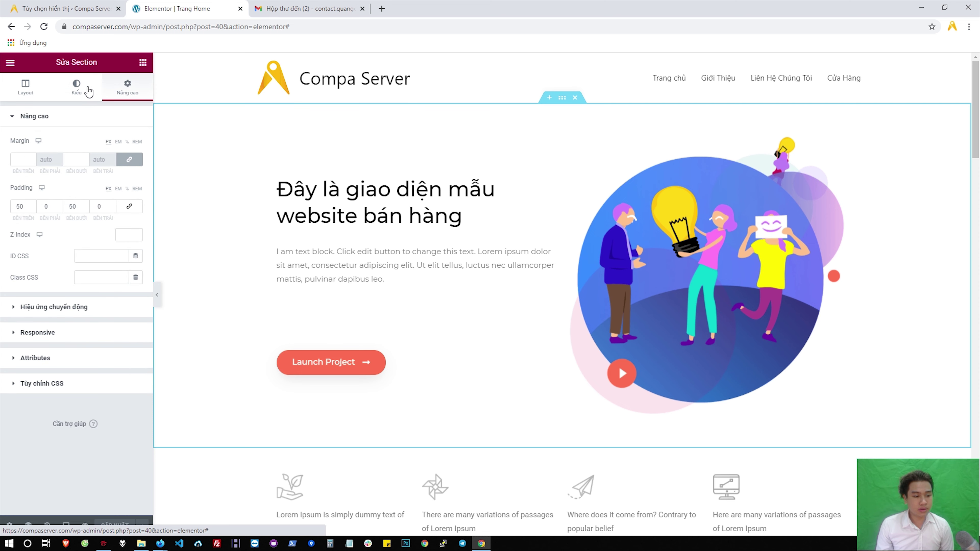
click(88, 92)
Select the hero heading and change its text colour to a dark red.
click(410, 200)
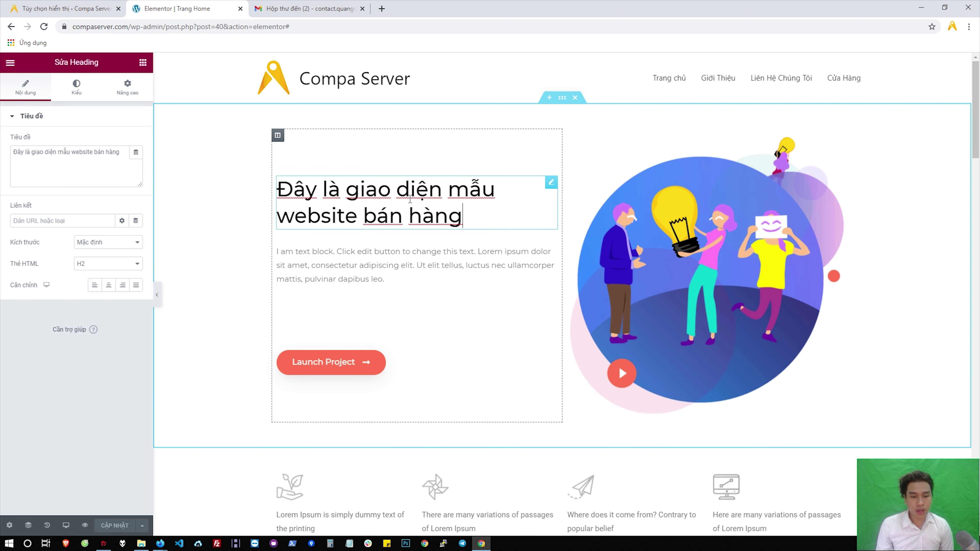
triple_click(432, 205)
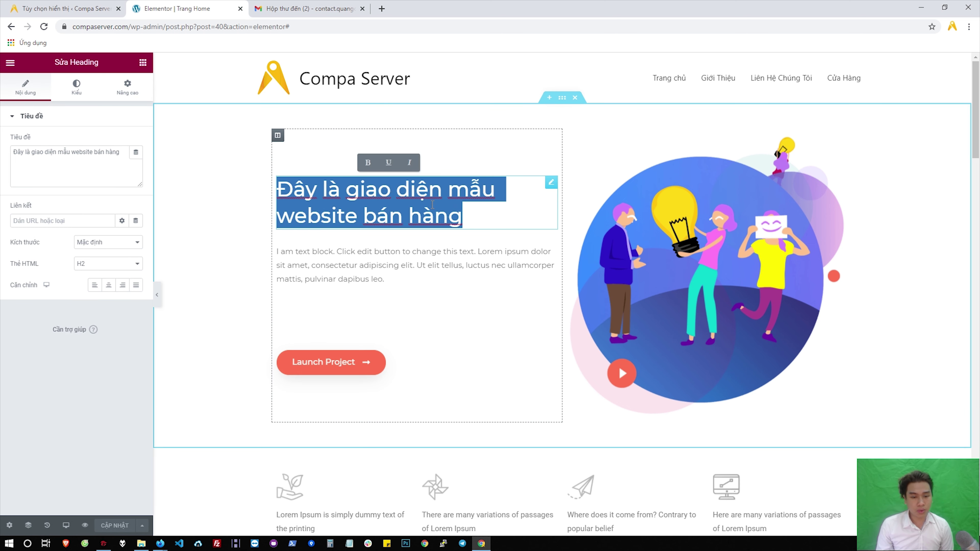
click(76, 86)
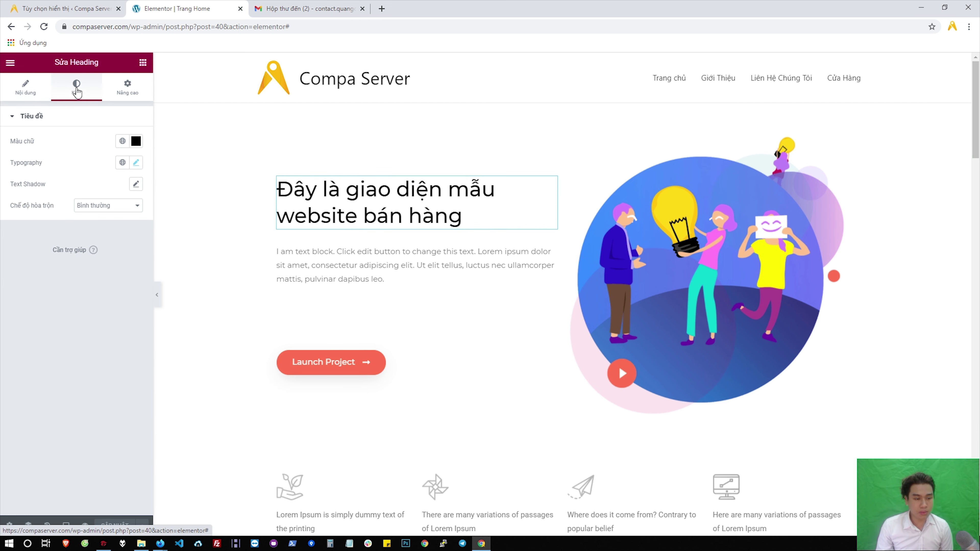
right_click(549, 189)
click(555, 193)
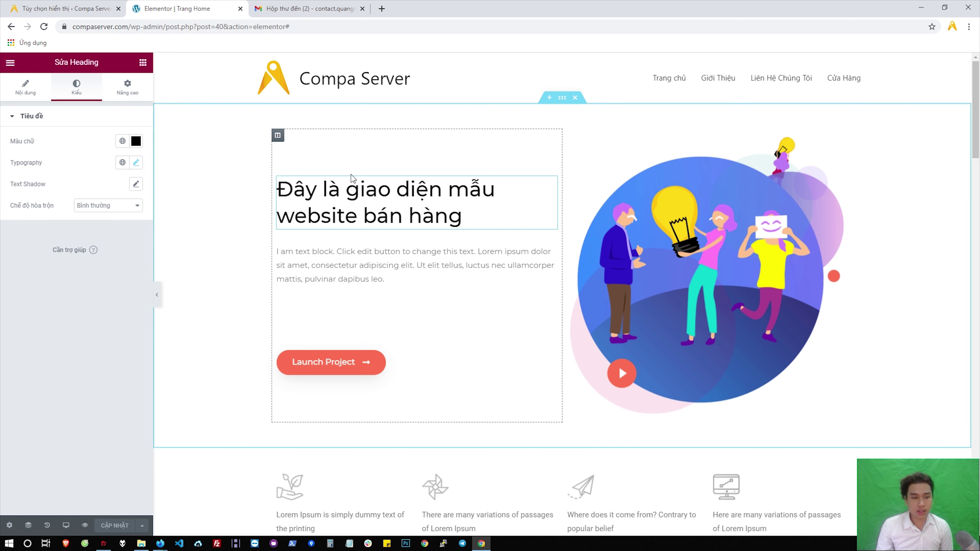
click(31, 97)
click(82, 98)
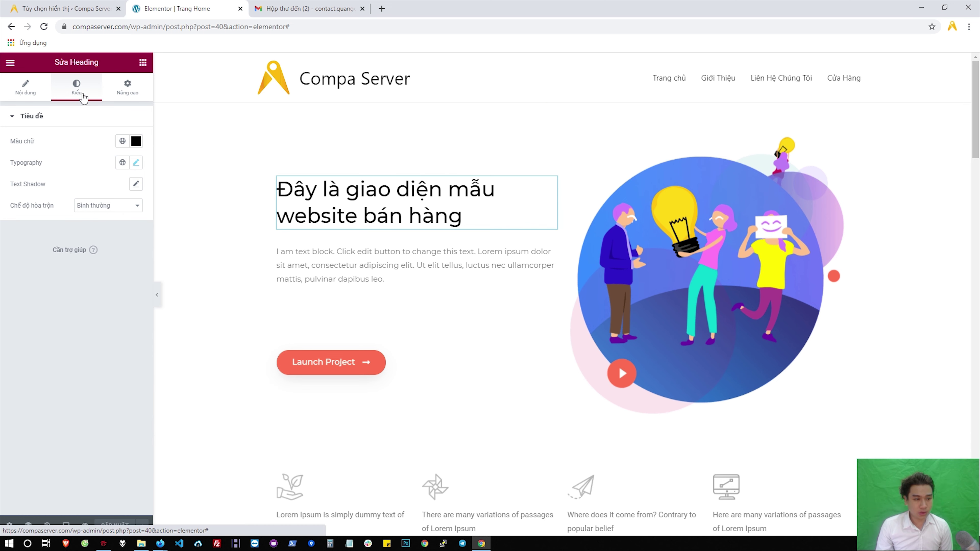
click(136, 140)
mouse_move(112, 185)
mouse_down()
mouse_move(125, 207)
mouse_move(96, 227)
mouse_move(77, 210)
mouse_move(104, 205)
mouse_move(112, 230)
mouse_move(55, 204)
mouse_move(118, 235)
mouse_up()
Change the Launch Project button's label to 'Tới Shop' and begin editing its link.
click(89, 318)
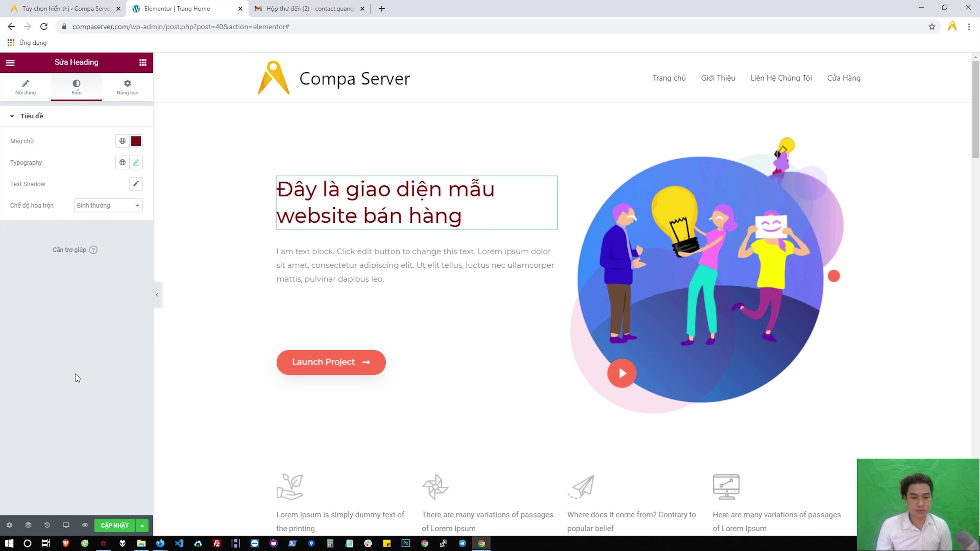
click(352, 363)
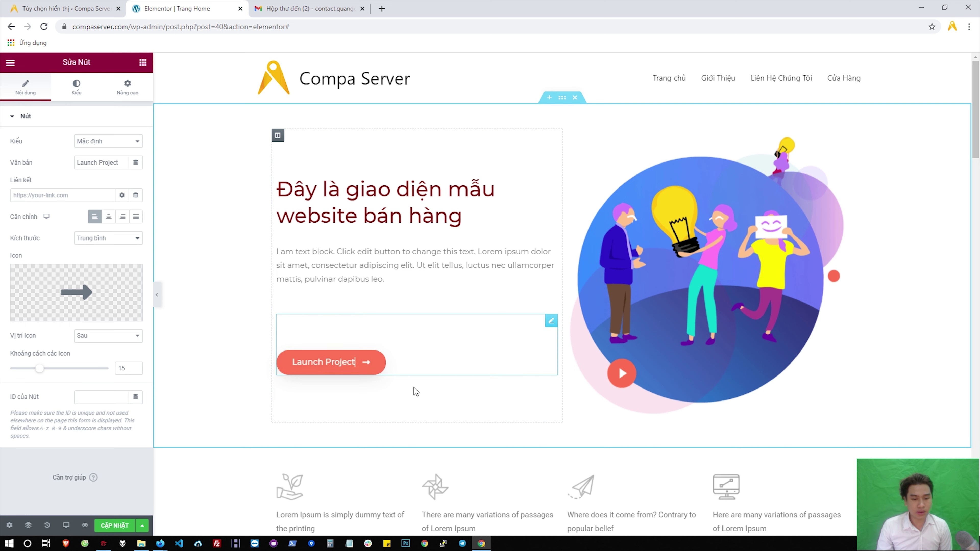
triple_click(108, 162)
text(Tới Shop)
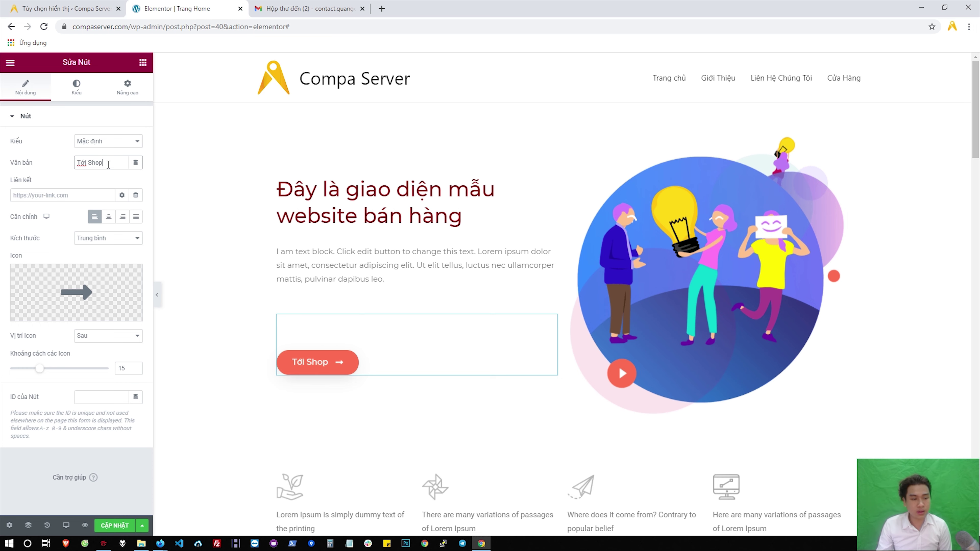
click(67, 195)
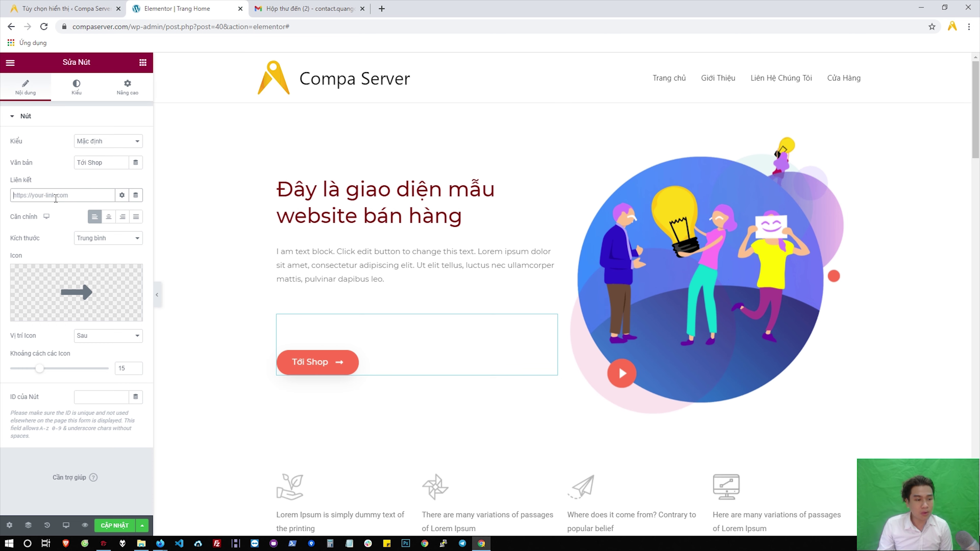
click(65, 6)
Capture the admin sidebar and draw a red arrow pointing at the shop link.
mouse_move(56, 65)
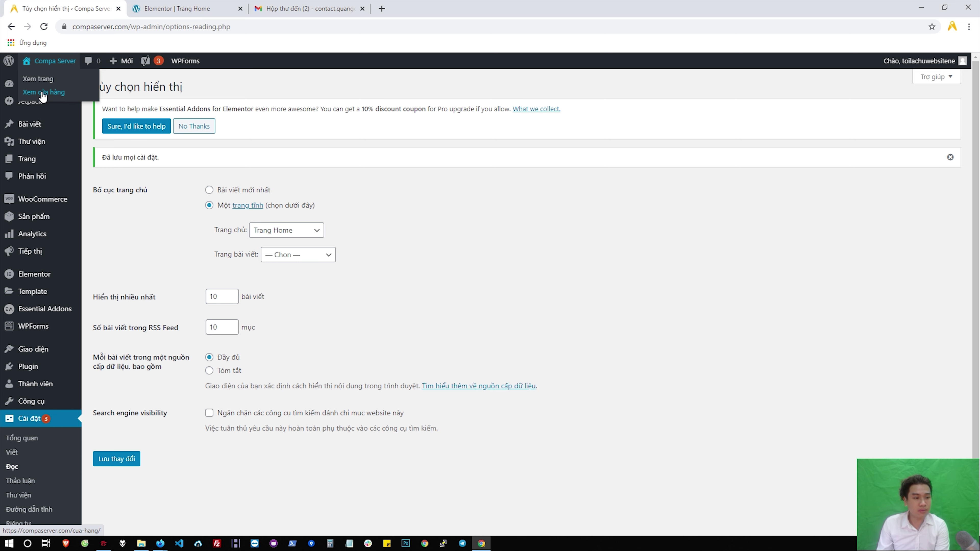
key(Print)
drag(1, 61, 138, 538)
drag(120, 497, 105, 509)
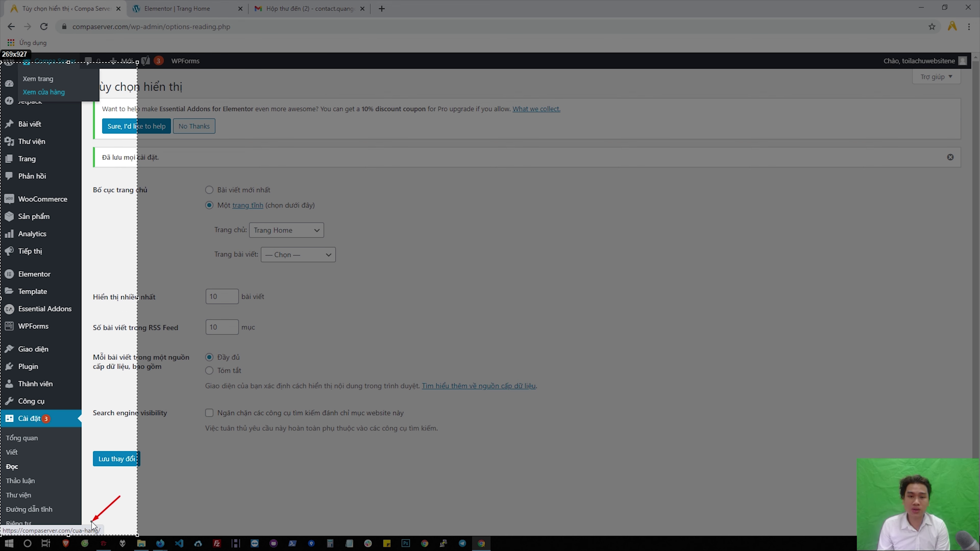
drag(92, 522, 92, 522)
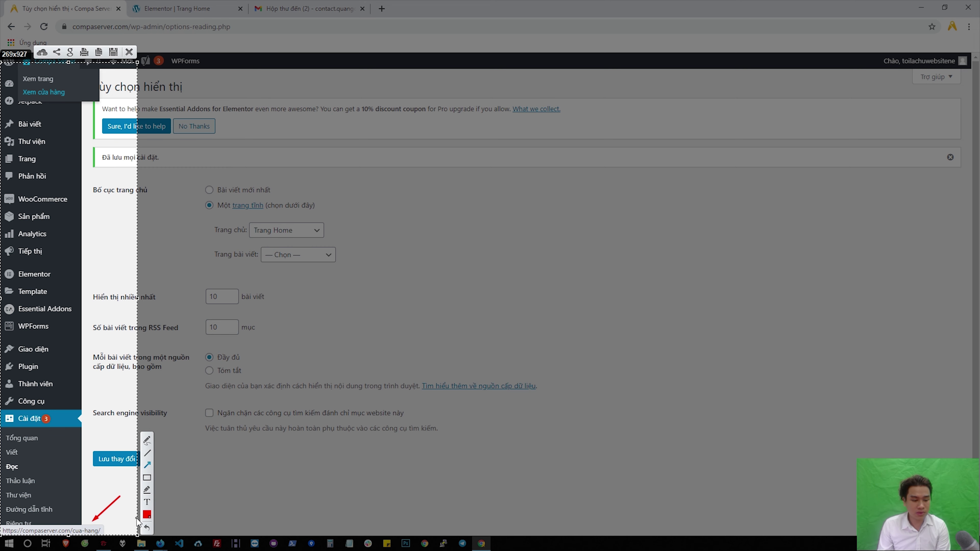
key(ctrl+c)
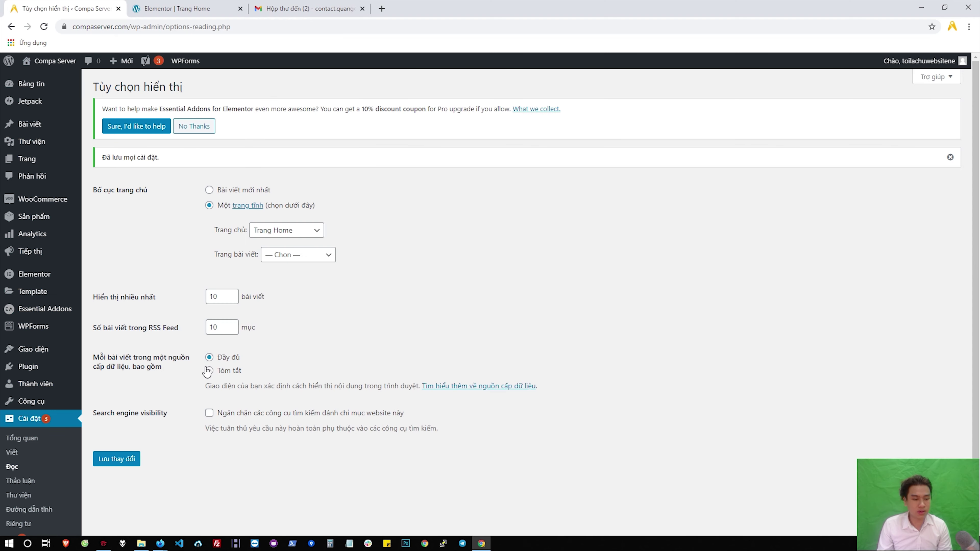
Copy the shop page address compaserver.com/cua-hang/ for the button's link and open the Icon Library.
right_click(37, 94)
click(77, 103)
click(190, 7)
click(194, 30)
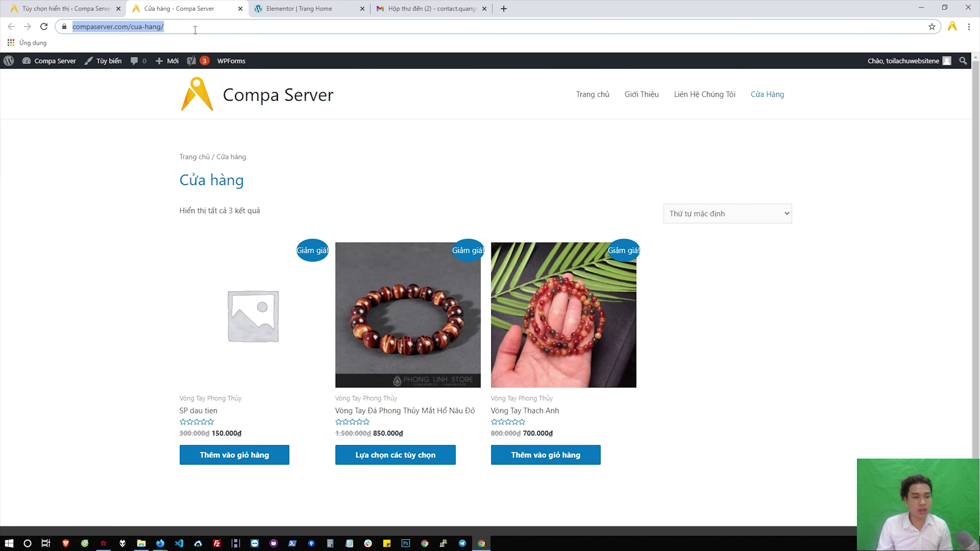
click(294, 8)
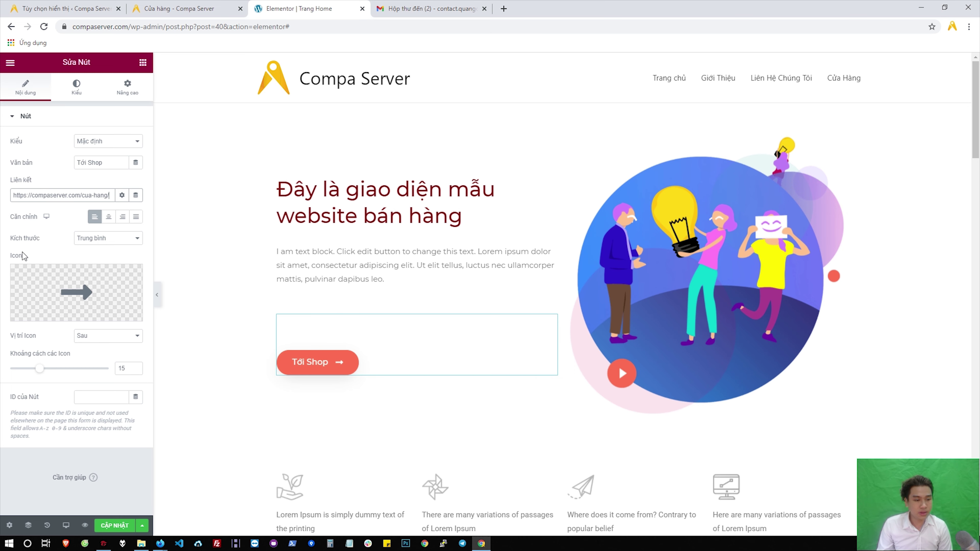
mouse_move(92, 281)
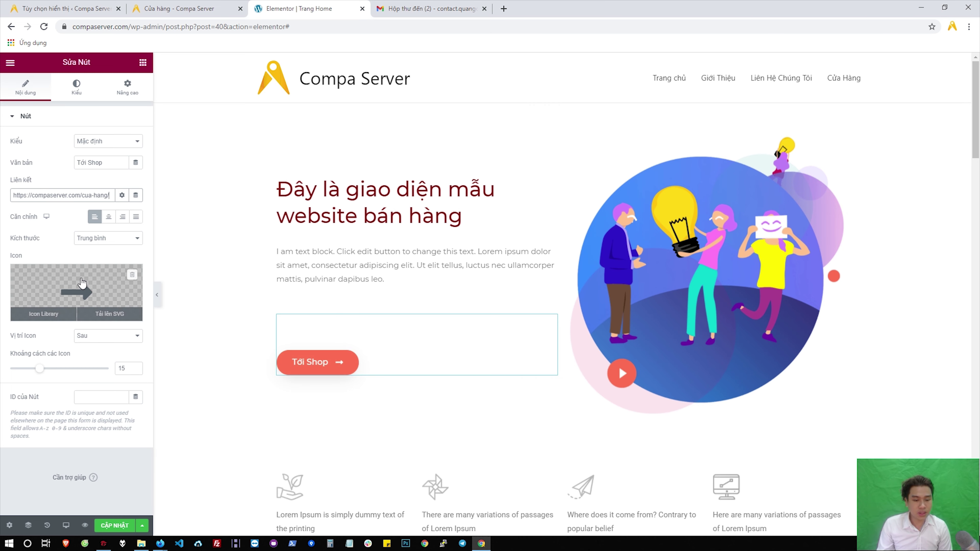
click(76, 284)
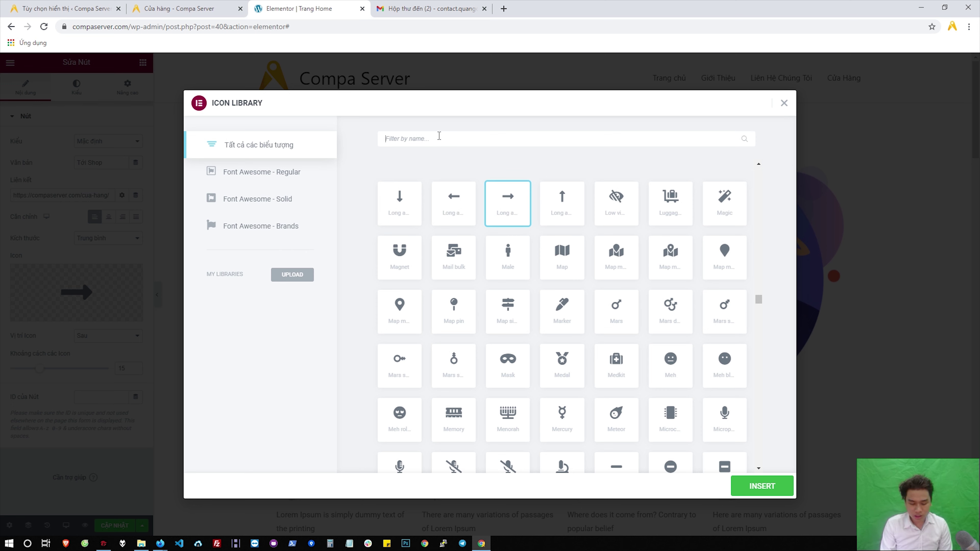
Filter the Icon Library by 'shop' and insert the shopping-basket icon into the Tới Shop button.
text(shop)
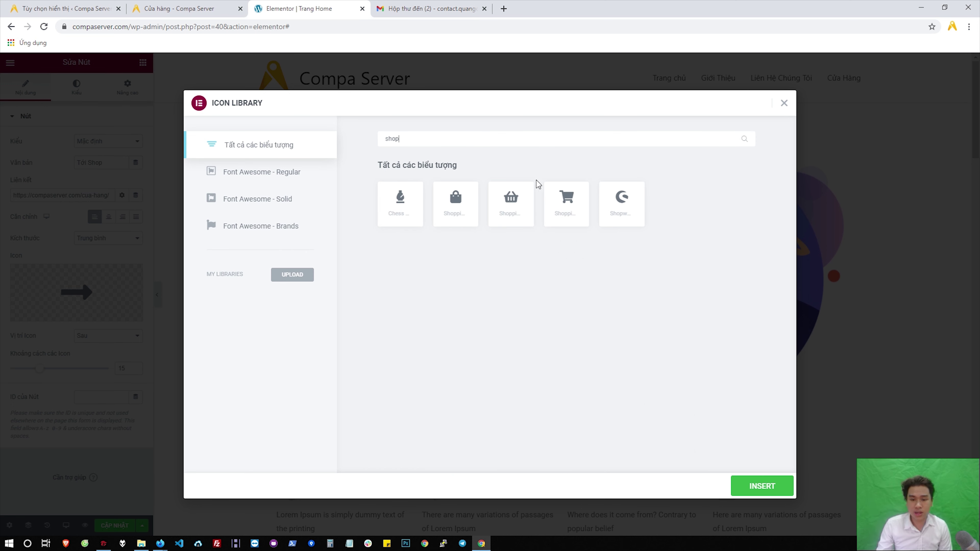
click(509, 201)
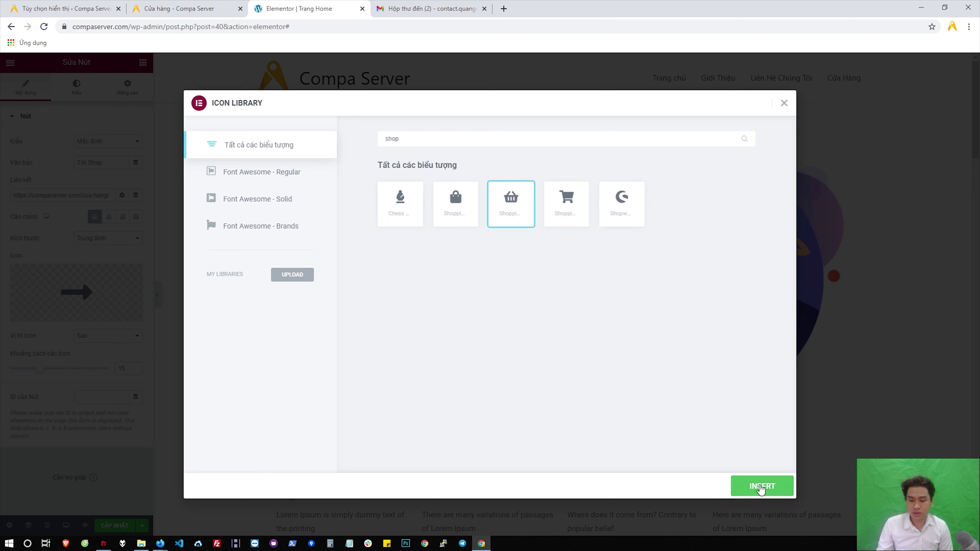
click(761, 485)
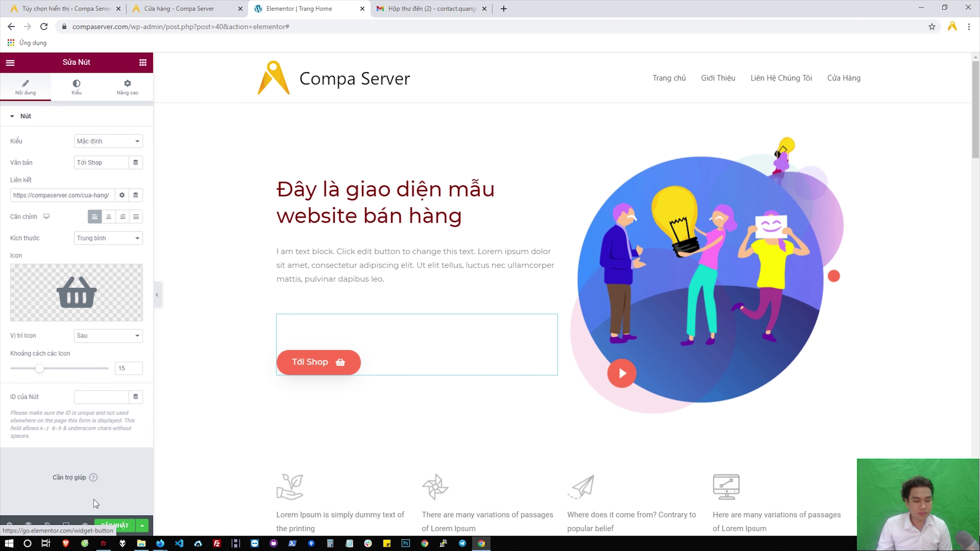
Save the updated homepage and load the live site's homepage by removing /cua-hang/ from the address.
click(116, 525)
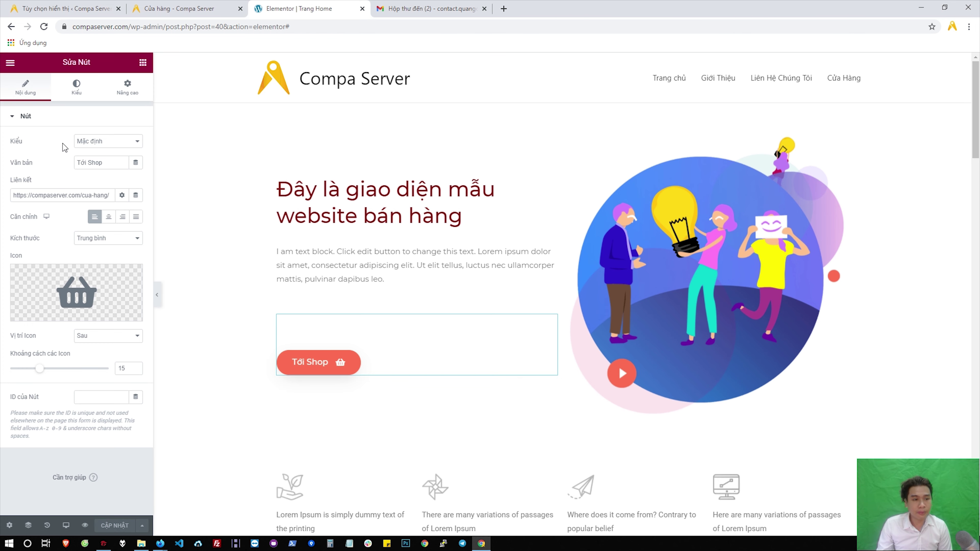
click(182, 12)
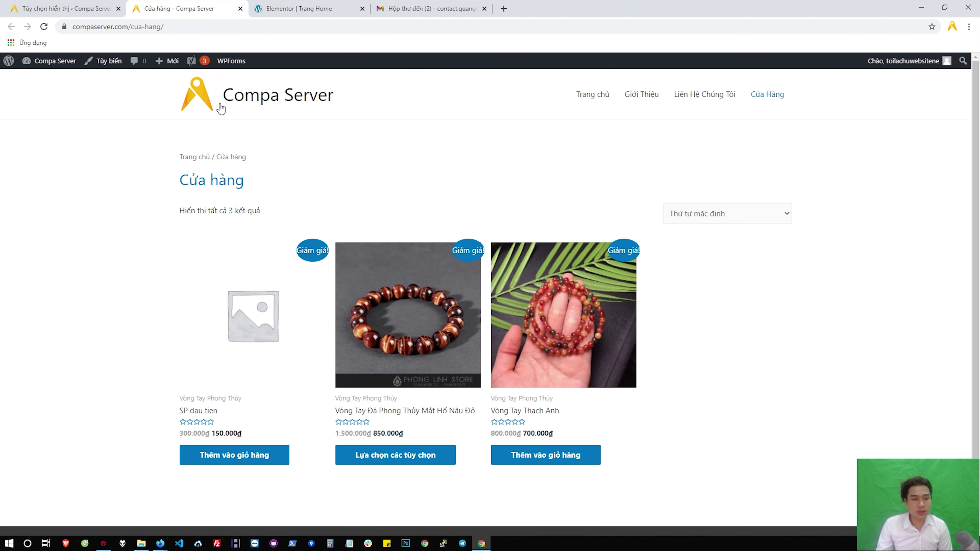
drag(128, 26, 334, 43)
key(BackSpace)
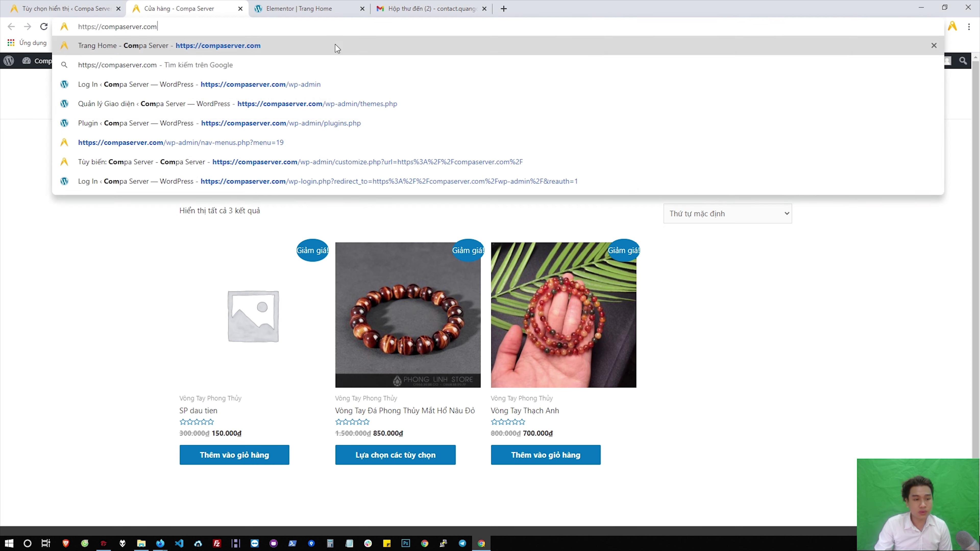
key(Return)
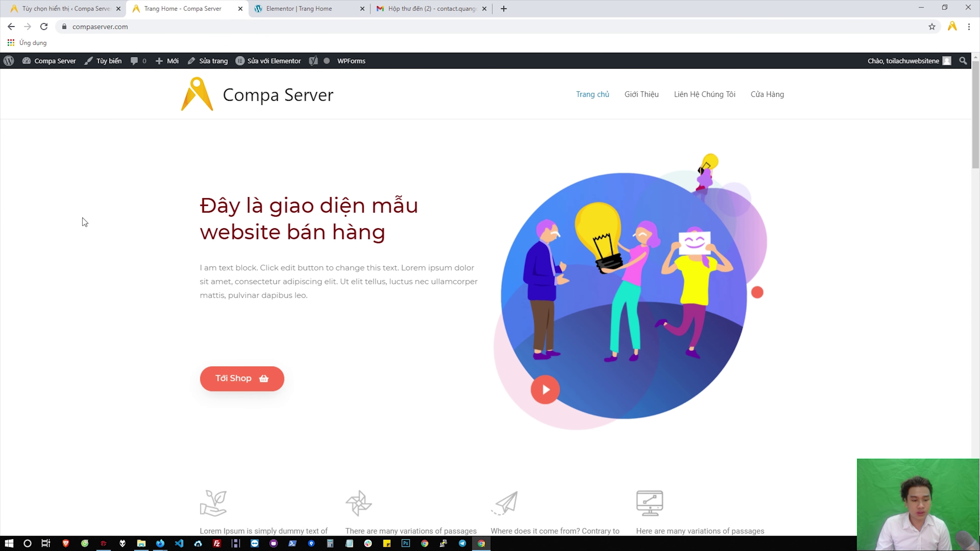
scroll(115, 231, down, 3)
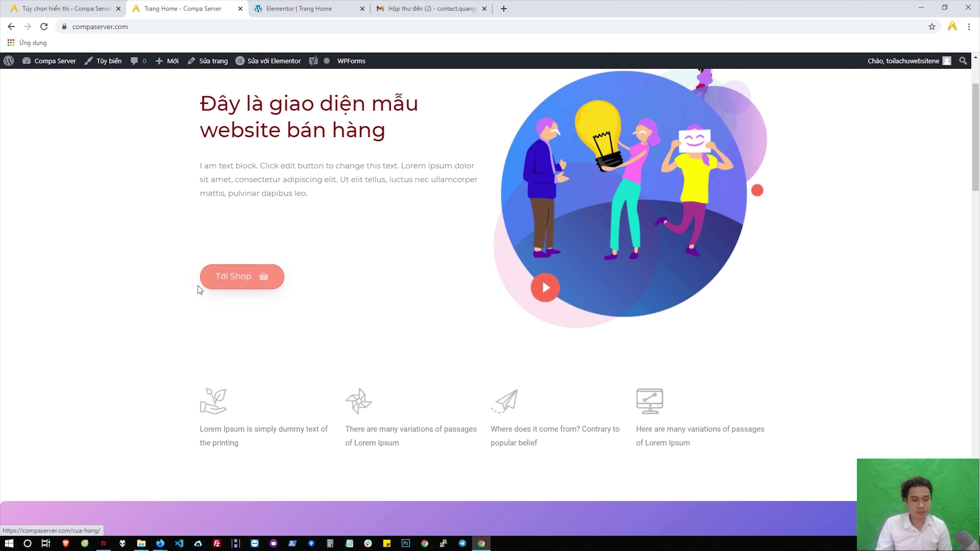
Open the Tới Shop link in a new tab, check the shop and the Vòng Tay Thạch Anh product, then return to the editor.
middle_click(246, 281)
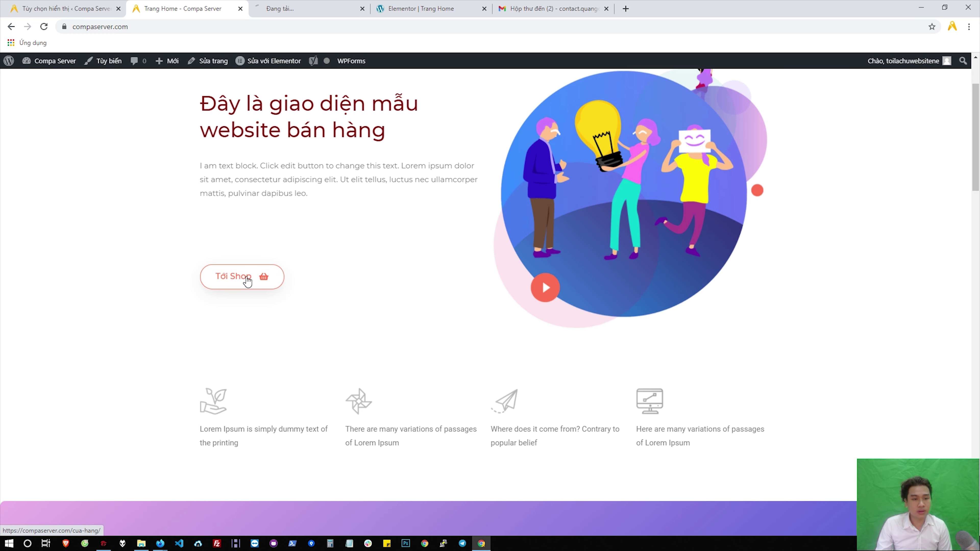
click(279, 6)
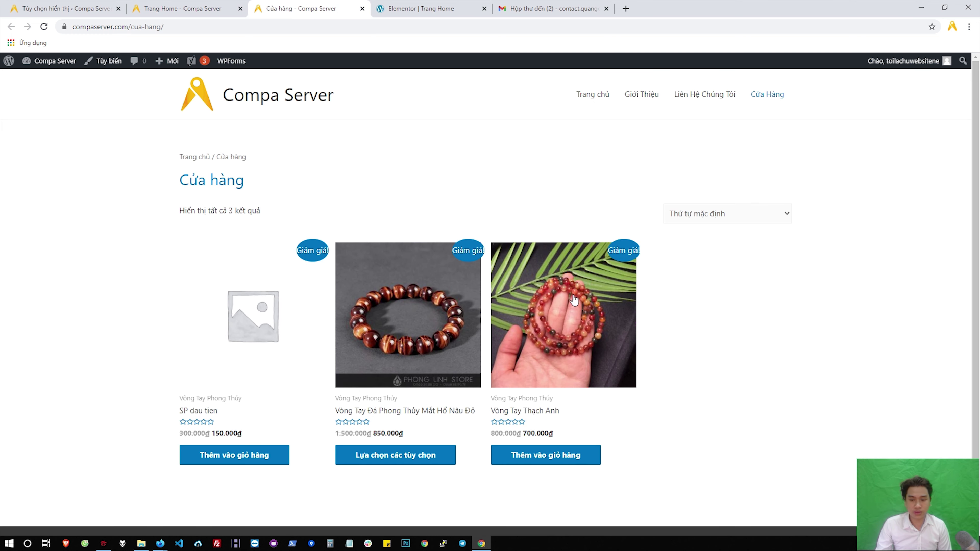
scroll(689, 315, down, 2)
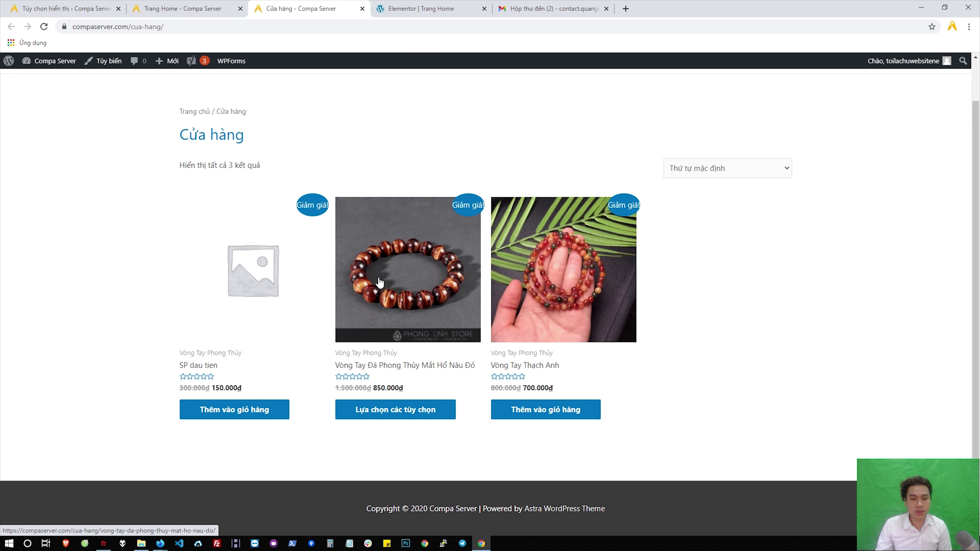
click(405, 311)
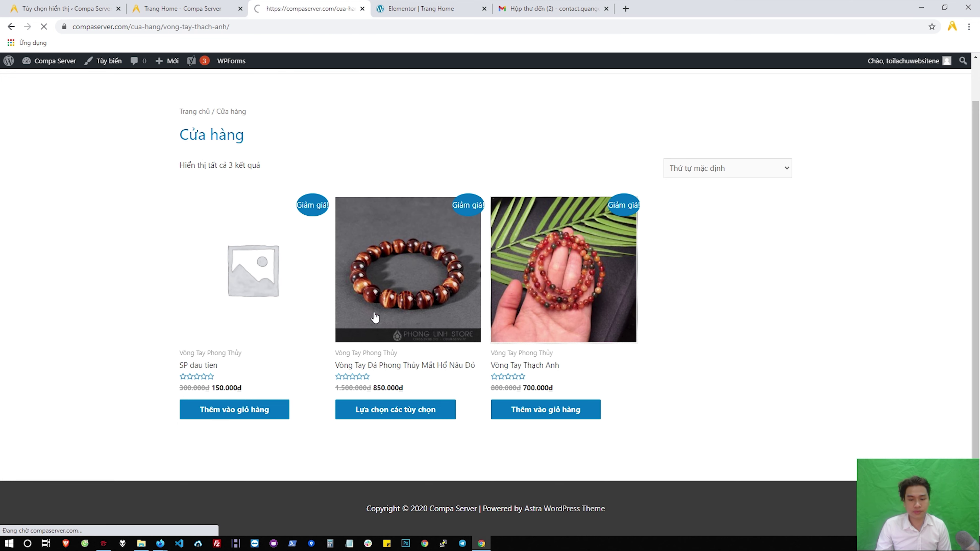
scroll(142, 270, down, 5)
scroll(147, 271, up, 5)
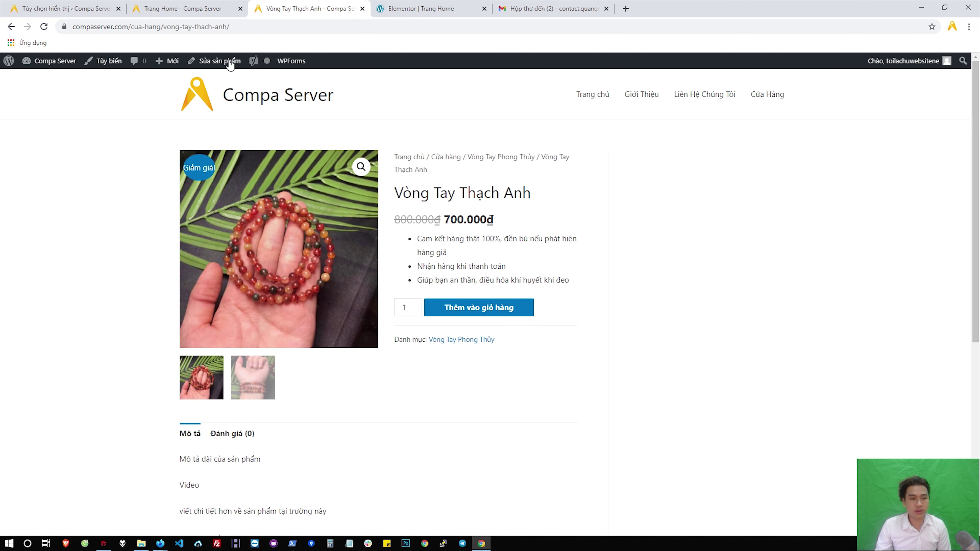
middle_click(272, 6)
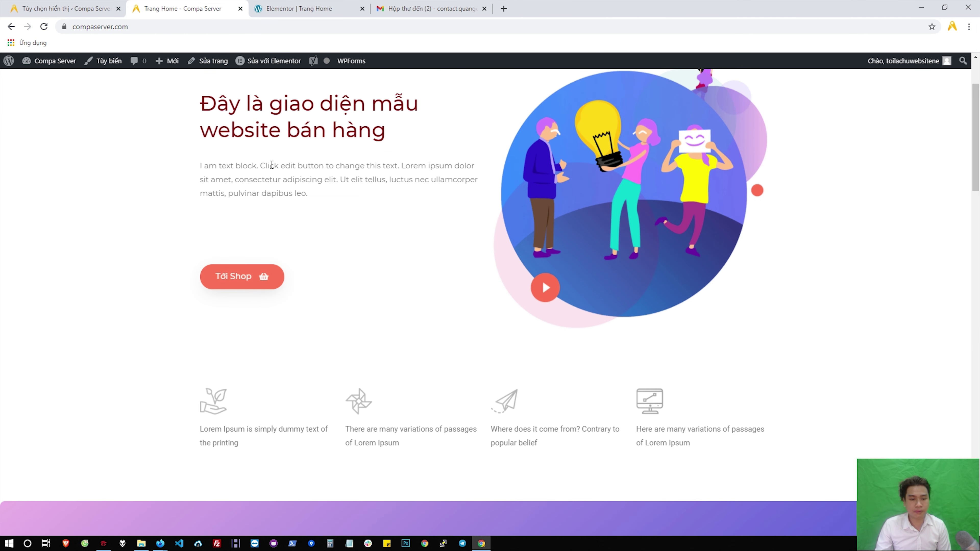
click(327, 6)
Review the button's Style and Content settings, then collapse the button section.
click(74, 89)
click(27, 90)
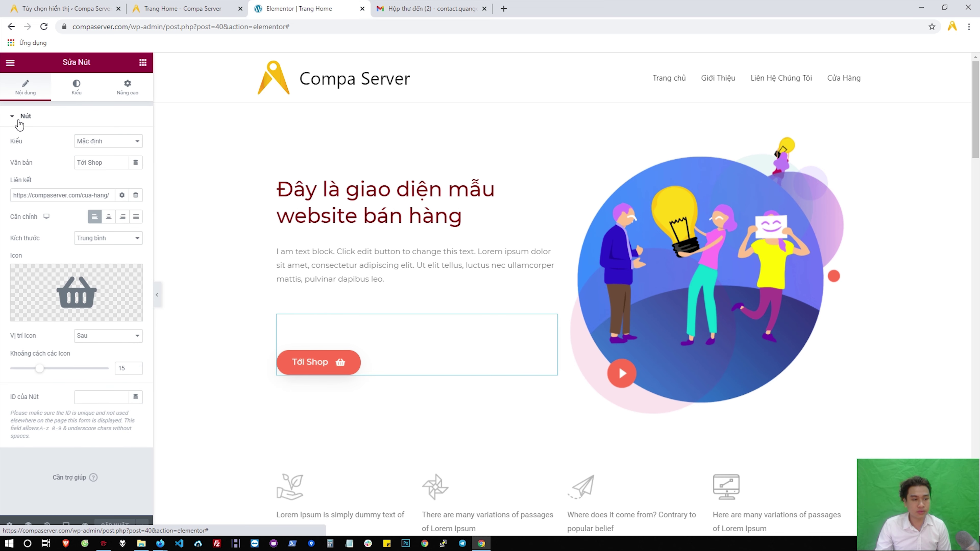
click(17, 117)
scroll(386, 305, down, 3)
scroll(388, 308, up, 3)
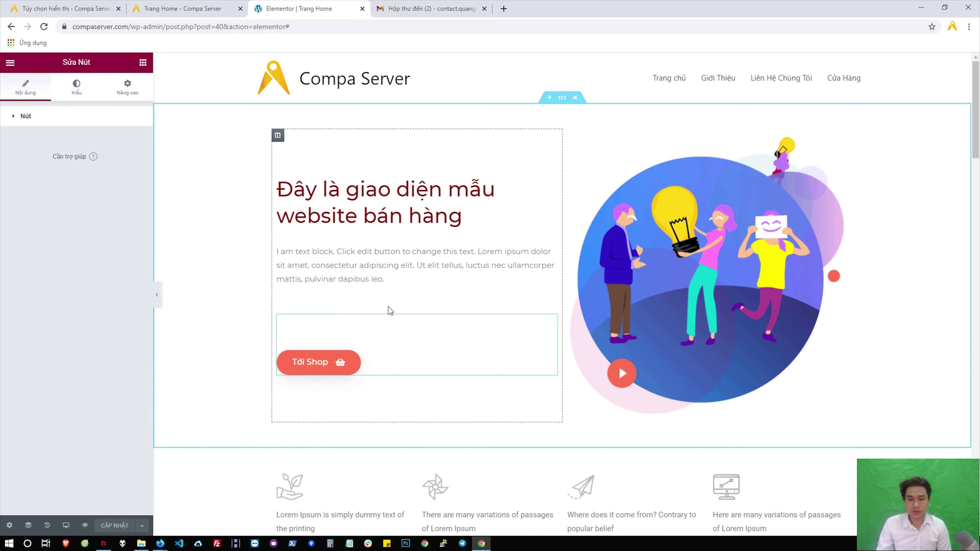
scroll(410, 305, down, 10)
scroll(414, 303, up, 7)
scroll(412, 304, up, 3)
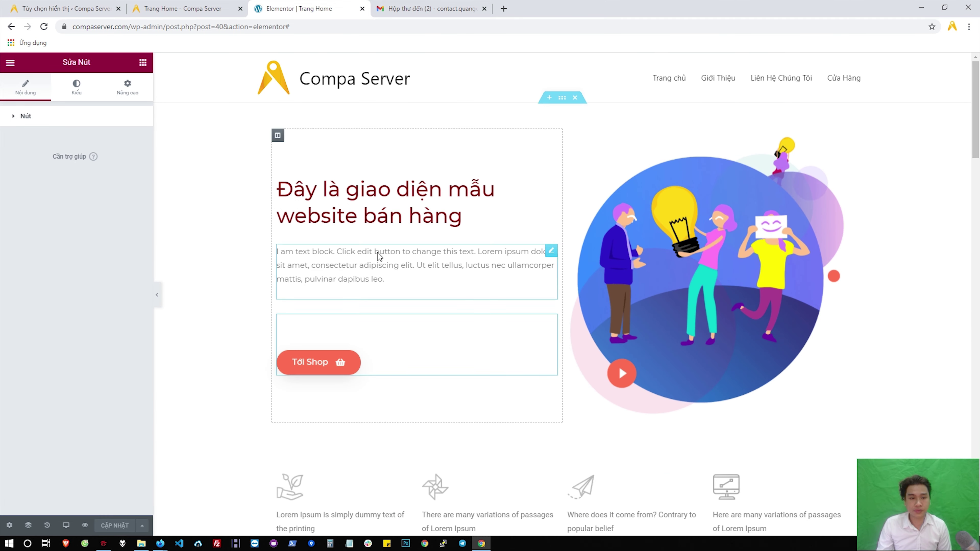
Open the WooCommerce Tất cả sản phẩm product list in a new tab and view it.
click(43, 9)
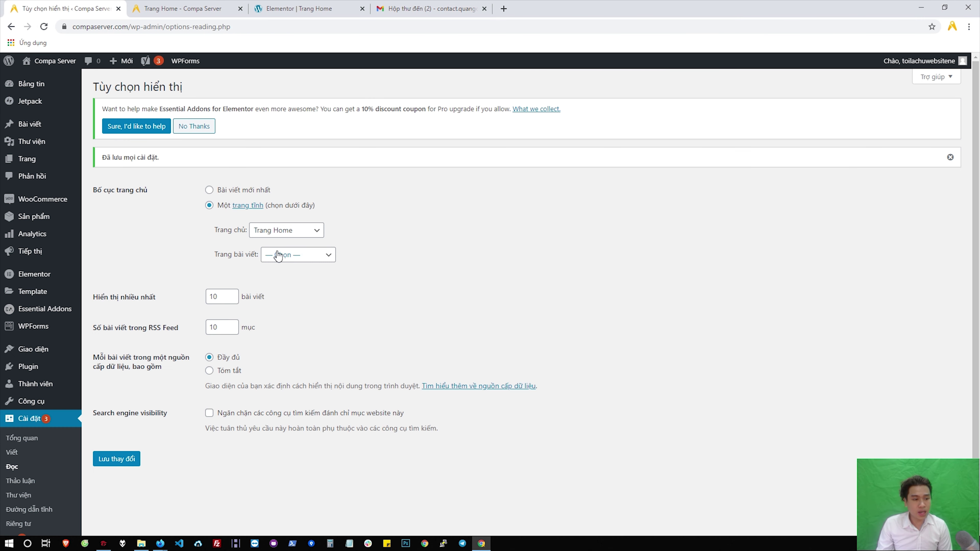
mouse_move(26, 222)
right_click(98, 219)
click(122, 224)
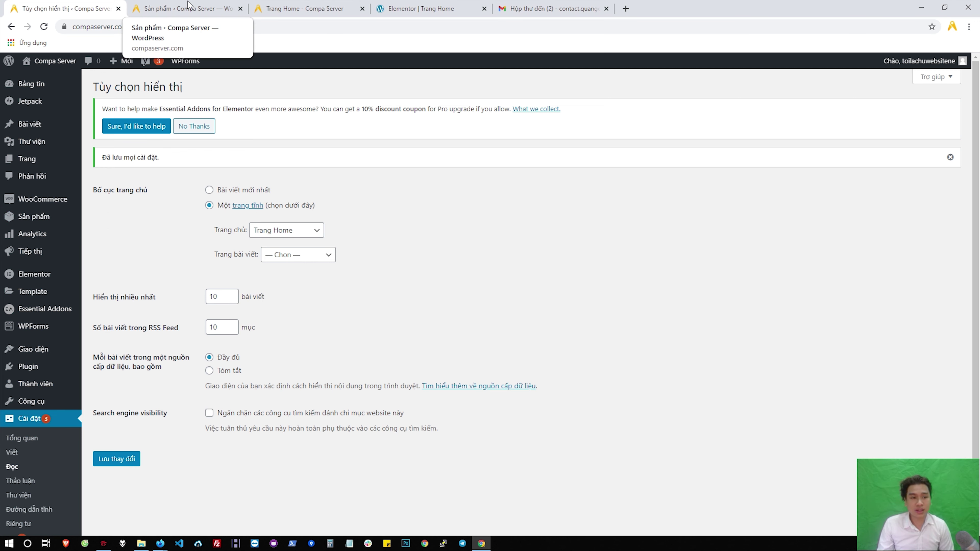
click(167, 5)
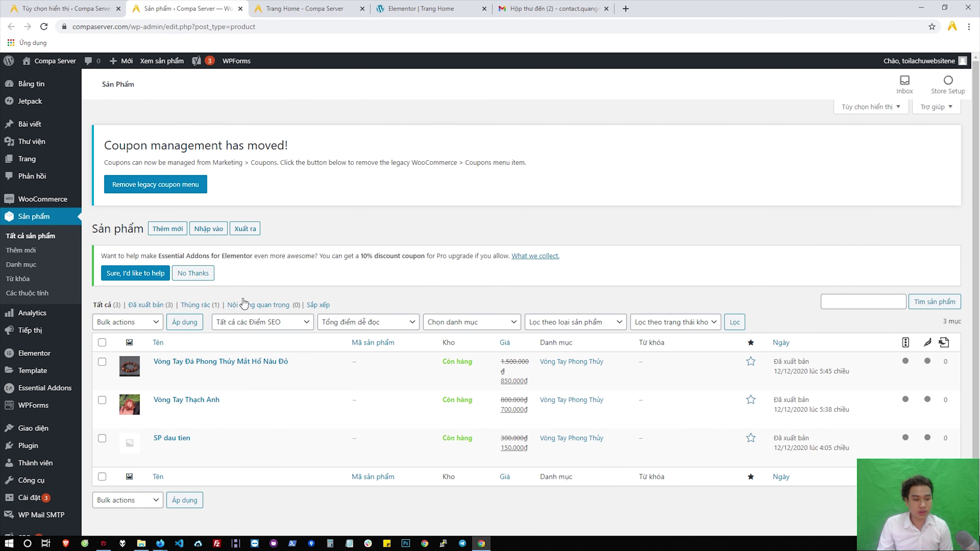
Open the Thêm mới add-product page in a new tab and switch to it.
scroll(236, 317, down, 1)
right_click(166, 195)
click(176, 203)
click(317, 4)
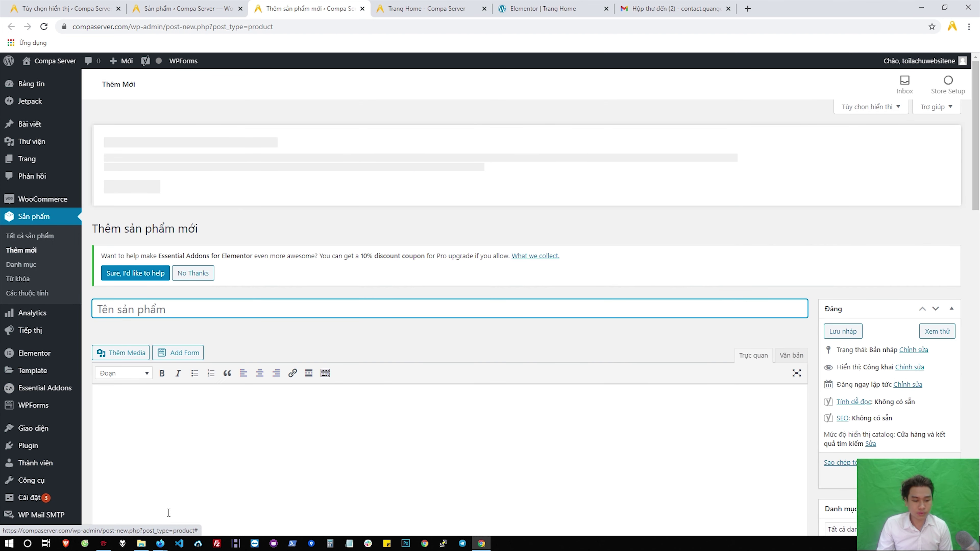
click(141, 544)
Browse File Explorer to Desktop > san pham and look inside the mặt phật folder.
click(190, 256)
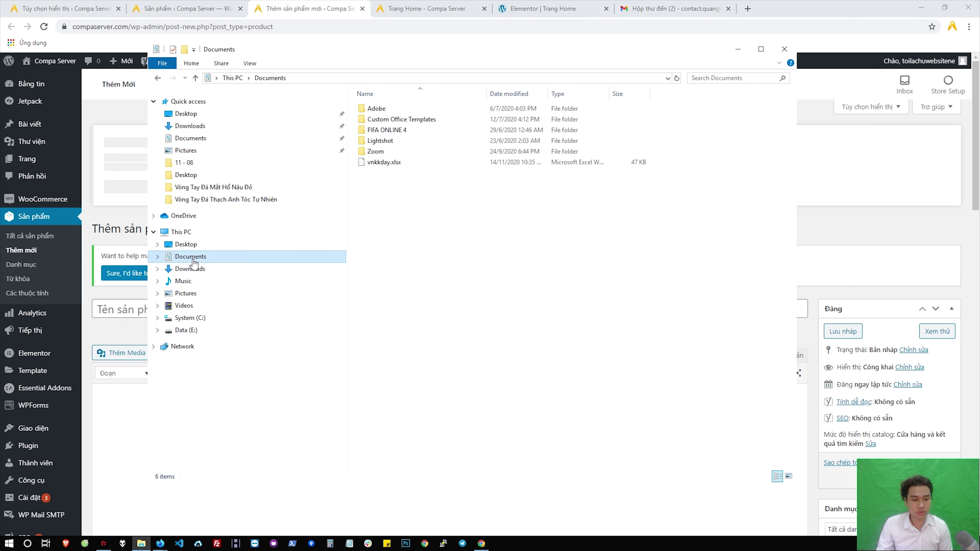
click(185, 244)
click(599, 313)
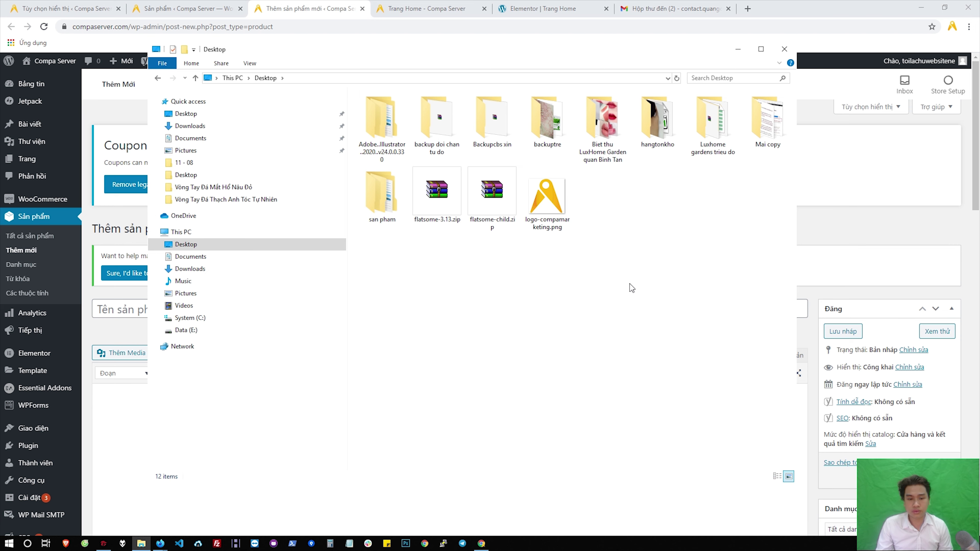
double_click(386, 195)
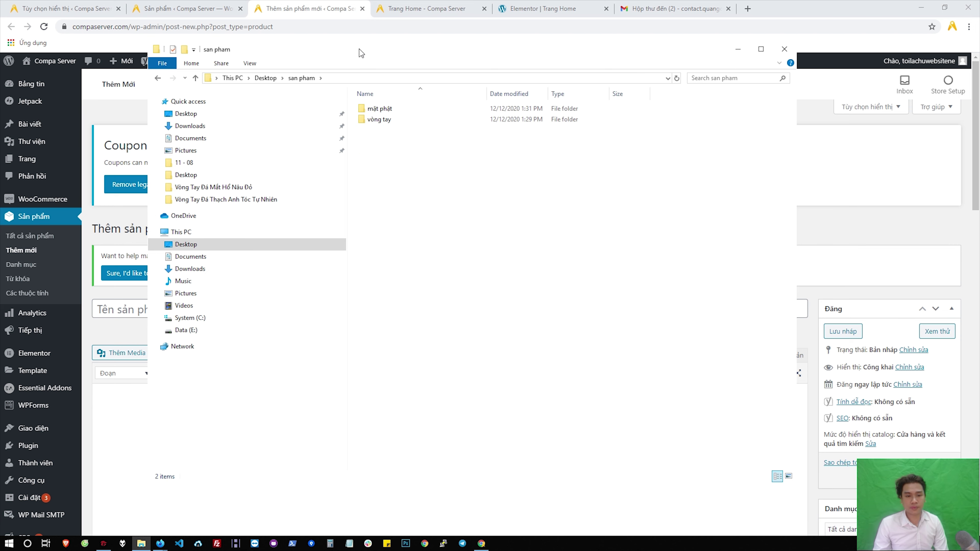
drag(363, 52, 591, 128)
double_click(565, 180)
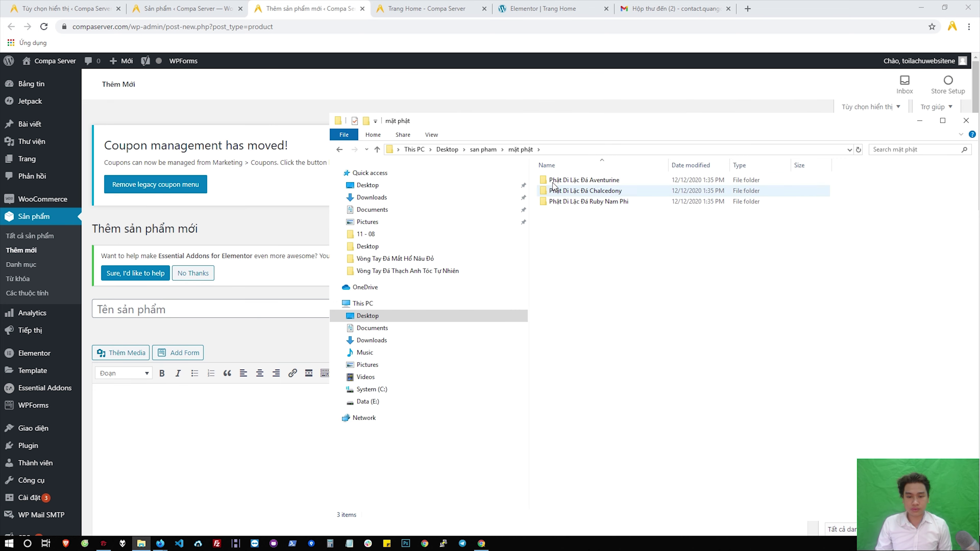
Open the vòng tay folder and inspect the Thạch Anh Tóc and Mất Hổ Nâu Đỏ bracelet folders.
click(483, 150)
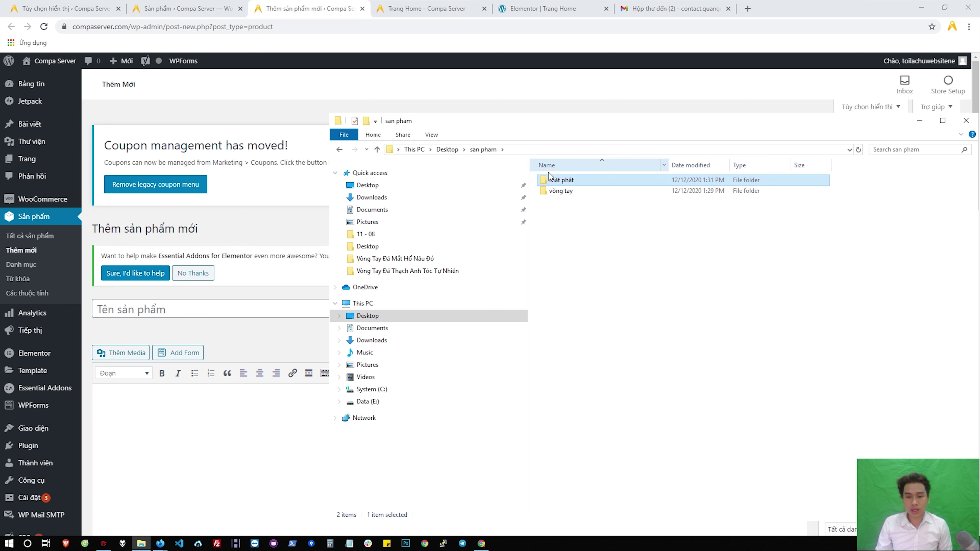
double_click(561, 191)
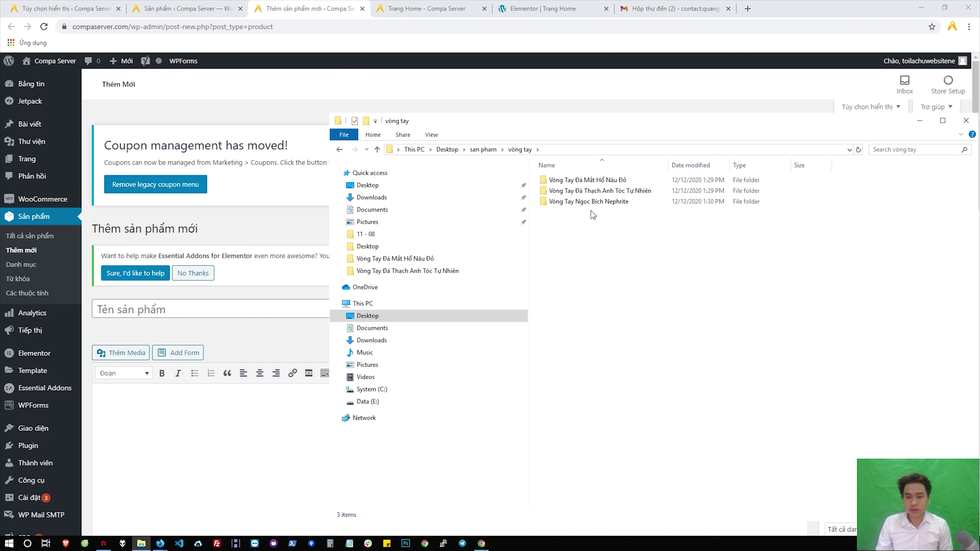
double_click(594, 191)
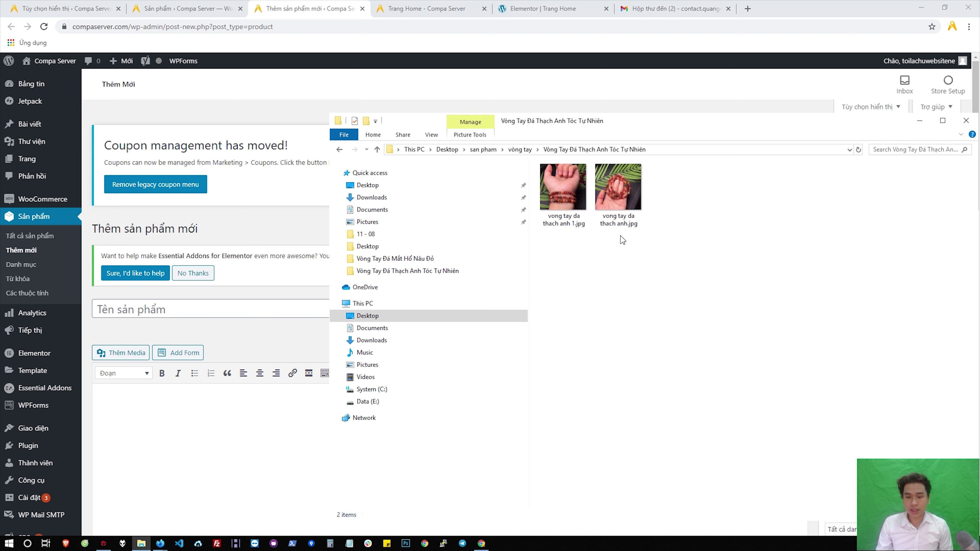
click(520, 150)
double_click(601, 178)
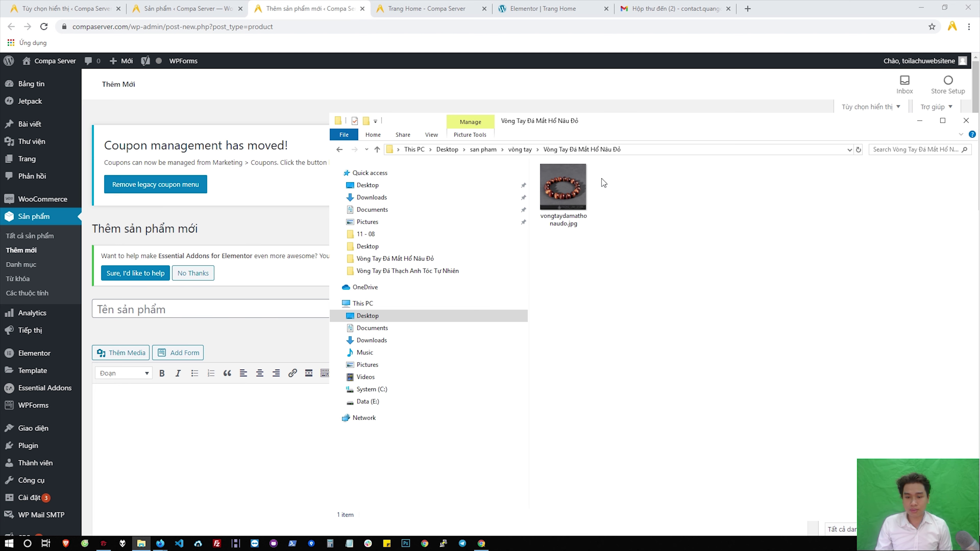
click(520, 150)
double_click(608, 180)
click(520, 150)
Select the Vòng Tay Ngọc Bích Nephrite folder and copy its name through rename mode.
click(595, 205)
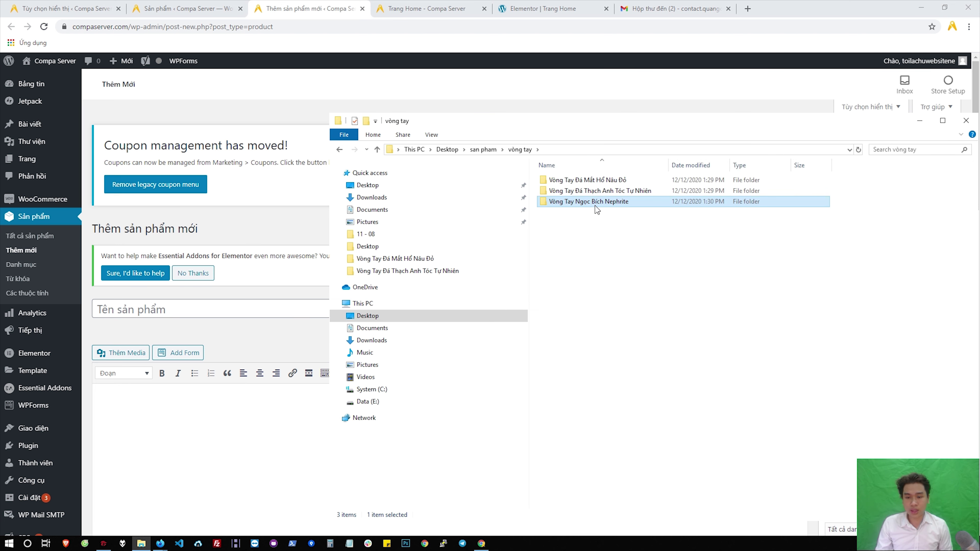
double_click(595, 205)
click(525, 148)
click(605, 201)
key(ctrl+c)
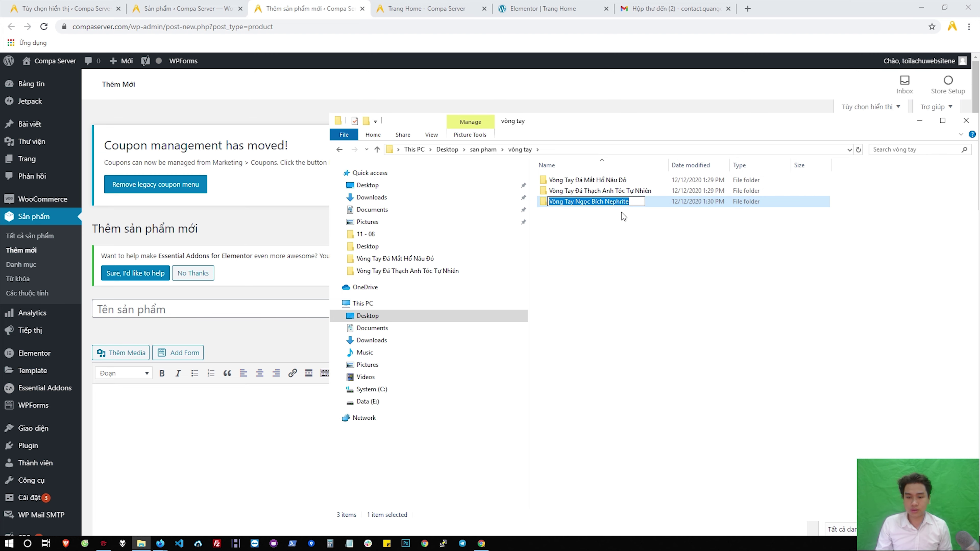
click(621, 216)
Paste 'Vòng Tay Ngọc Bích Nephrite' into the product name field and start the description.
click(234, 313)
right_click(246, 315)
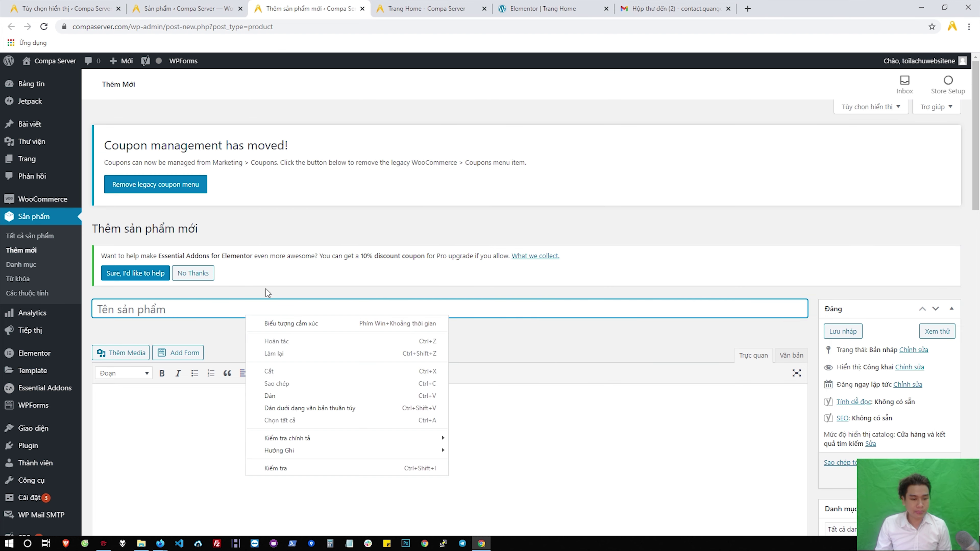
click(281, 395)
scroll(319, 338, down, 3)
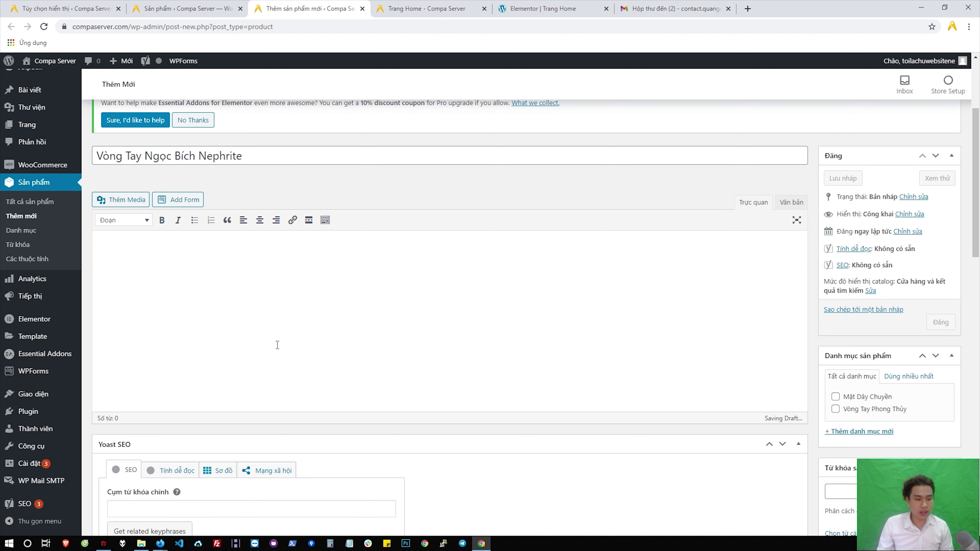
click(192, 265)
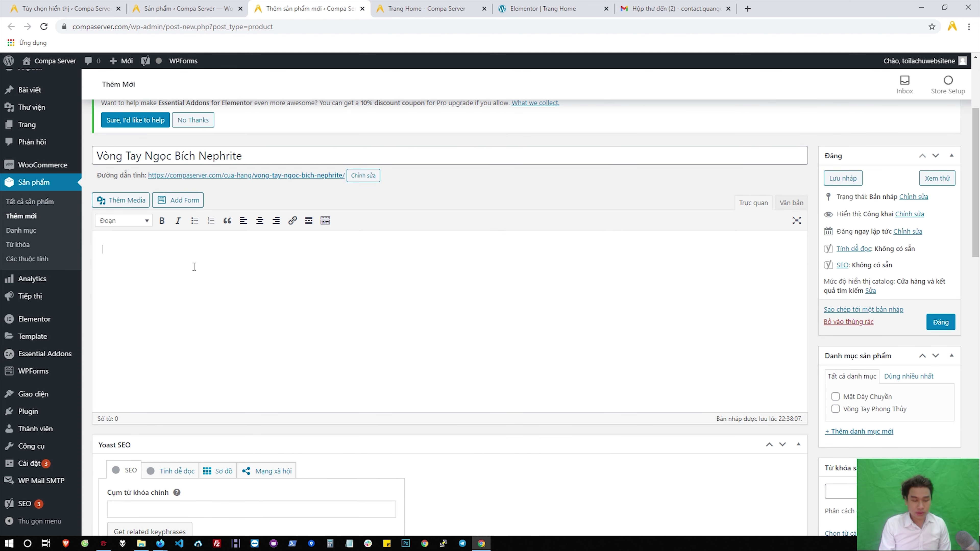
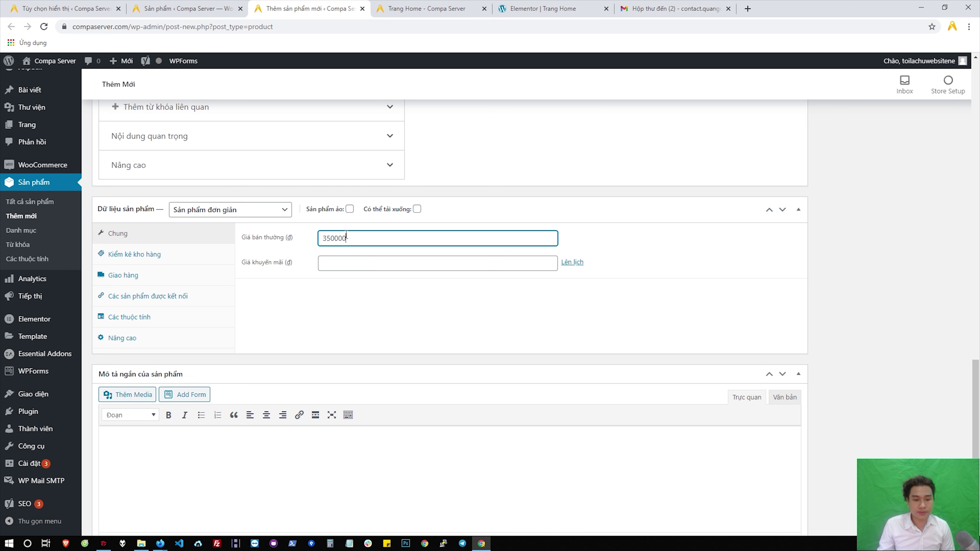
Enter 300000 as the product's sale price.
click(366, 262)
text(300000)
scroll(363, 265, down, 1)
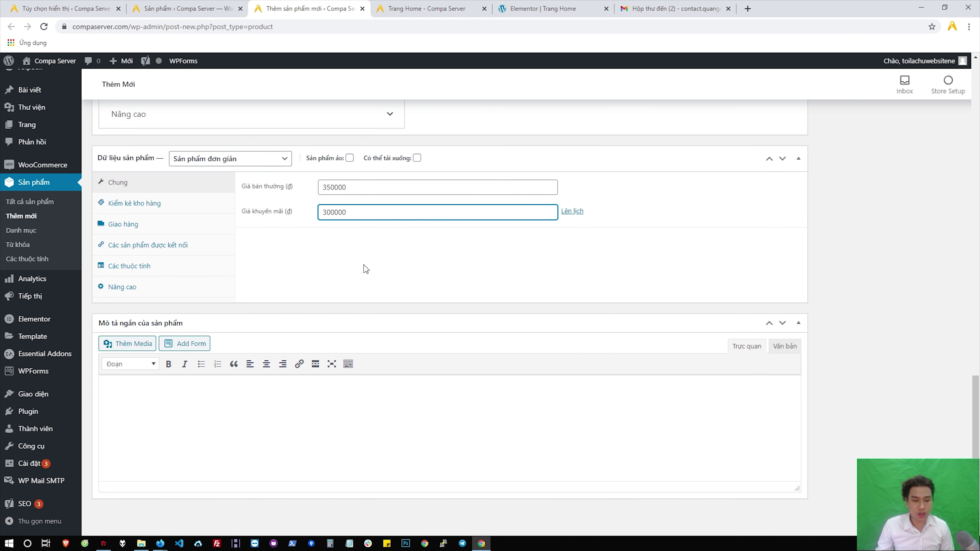
Write a three-bullet short description: 24/7 delivery, pay on receipt, double refund for counterfeits.
click(243, 407)
text(- h)
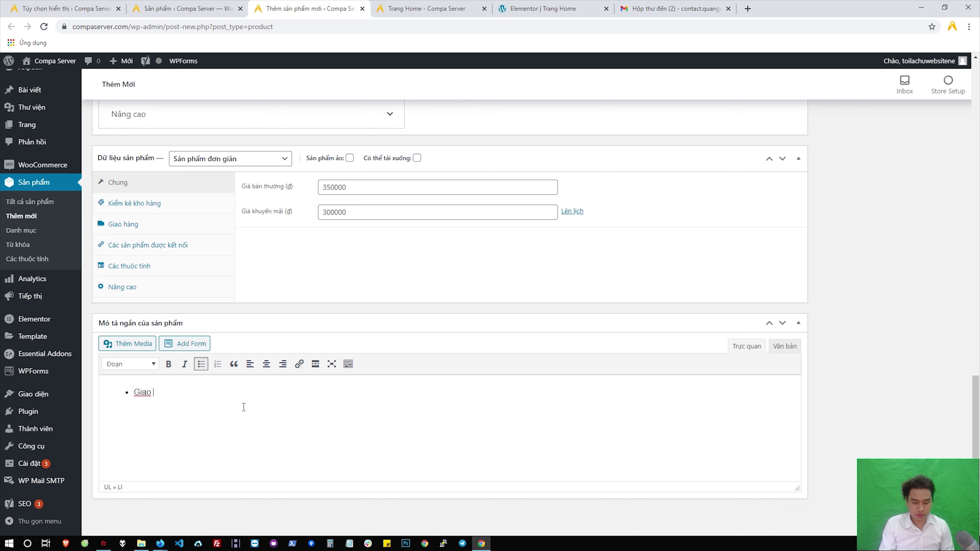
text(iao hàng 24/7)
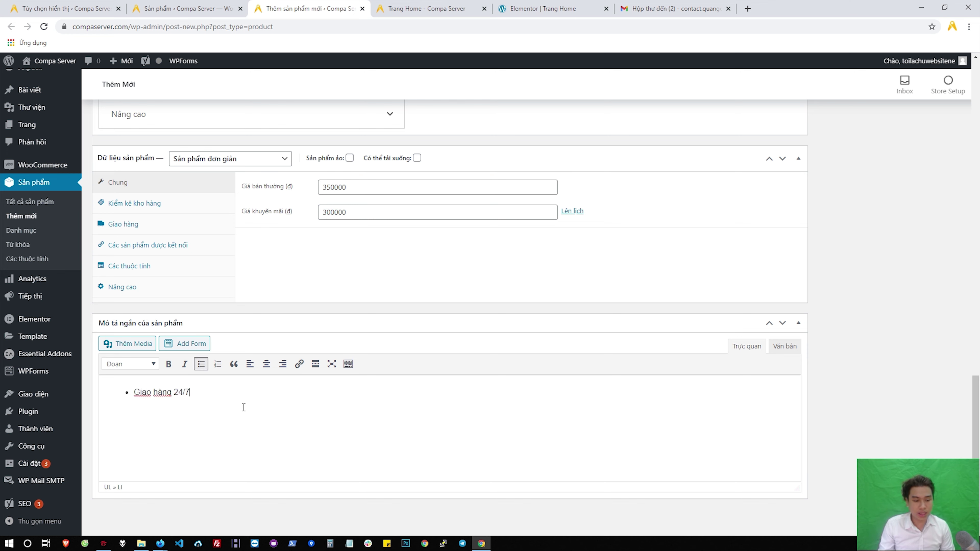
key(Return)
text(Nha)
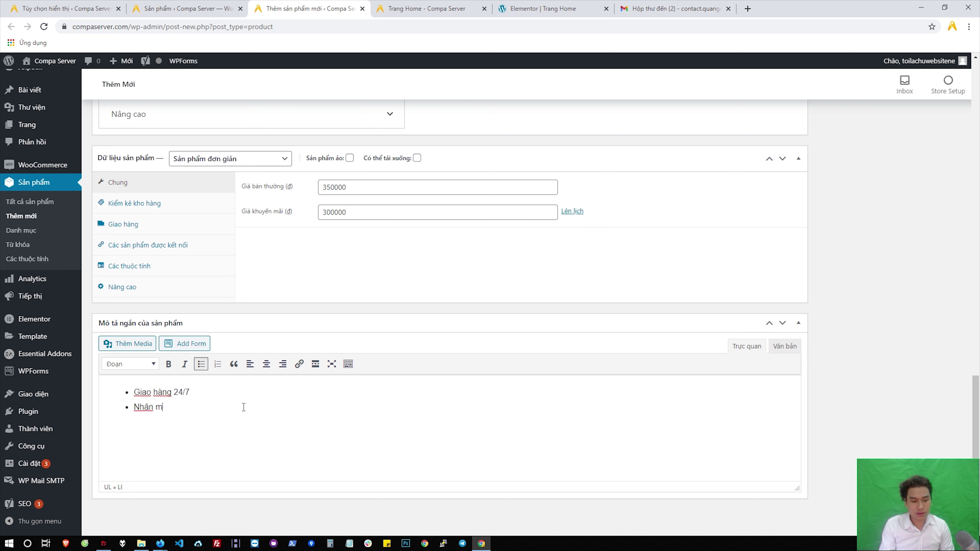
text(n hàng mới )
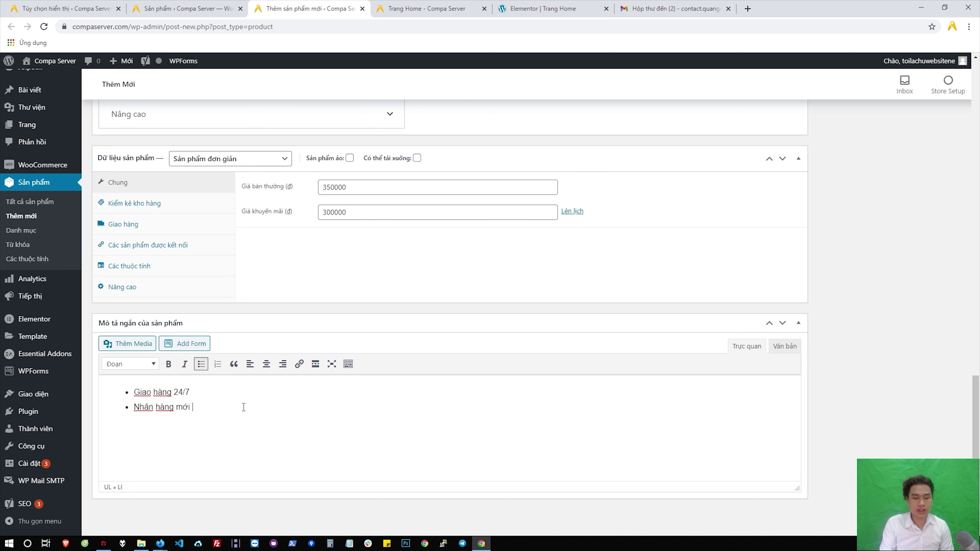
text(trả tiềnPhát hiện hàng giả đền gấp đôi)
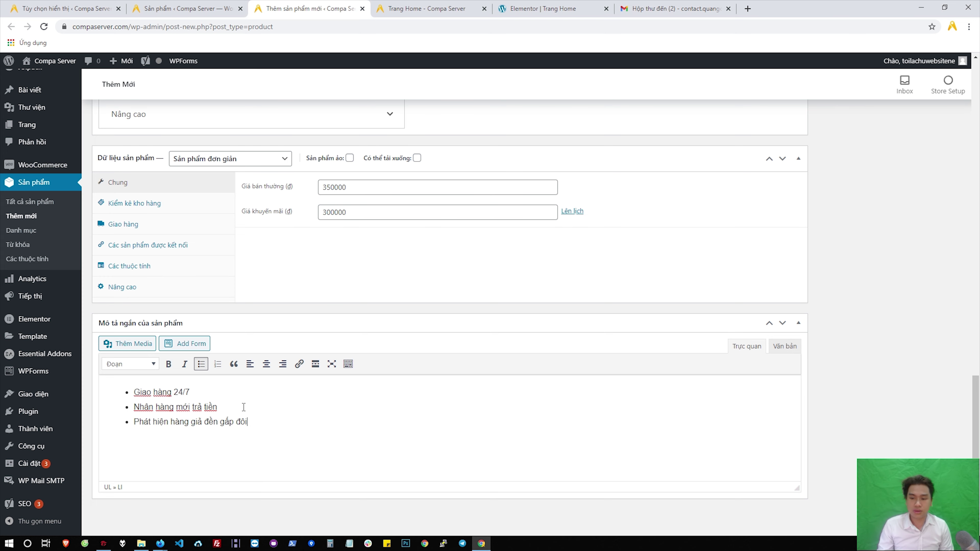
scroll(458, 311, up, 7)
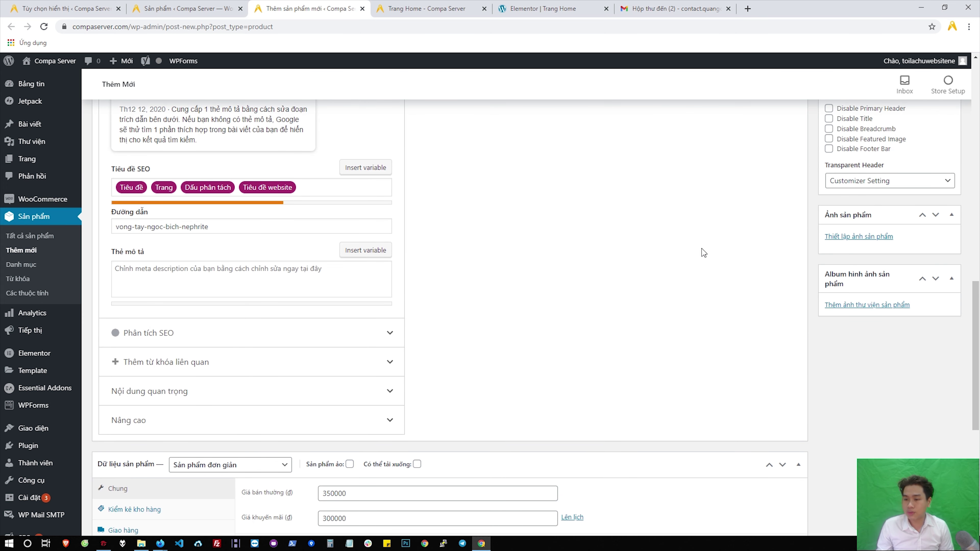
Upload both jade bracelet photos and set vongtayngocbiach.jpg as the product image.
click(842, 236)
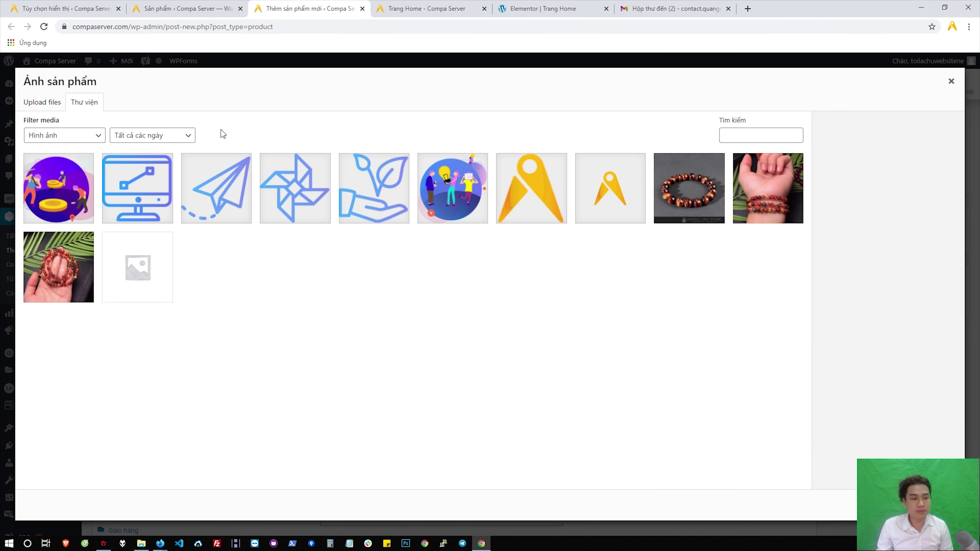
click(41, 103)
click(511, 289)
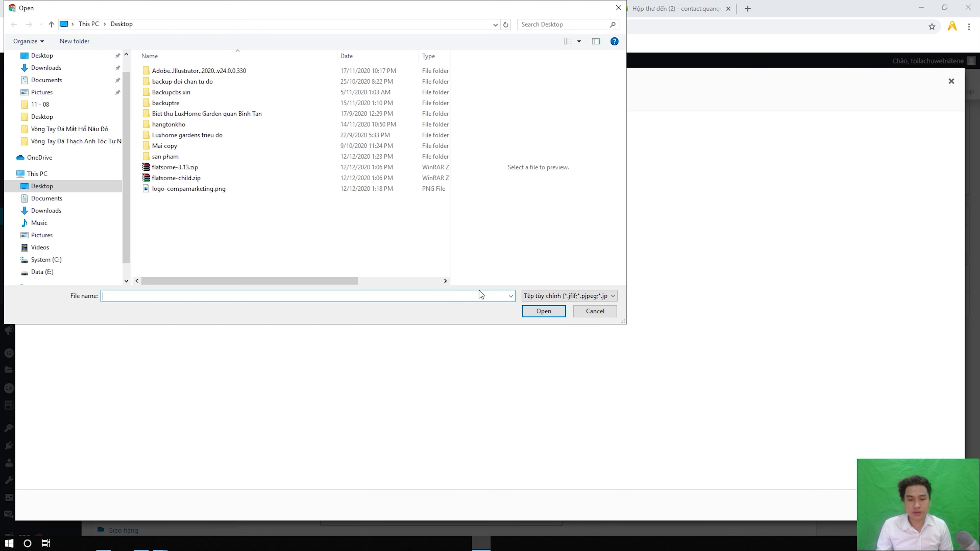
double_click(167, 158)
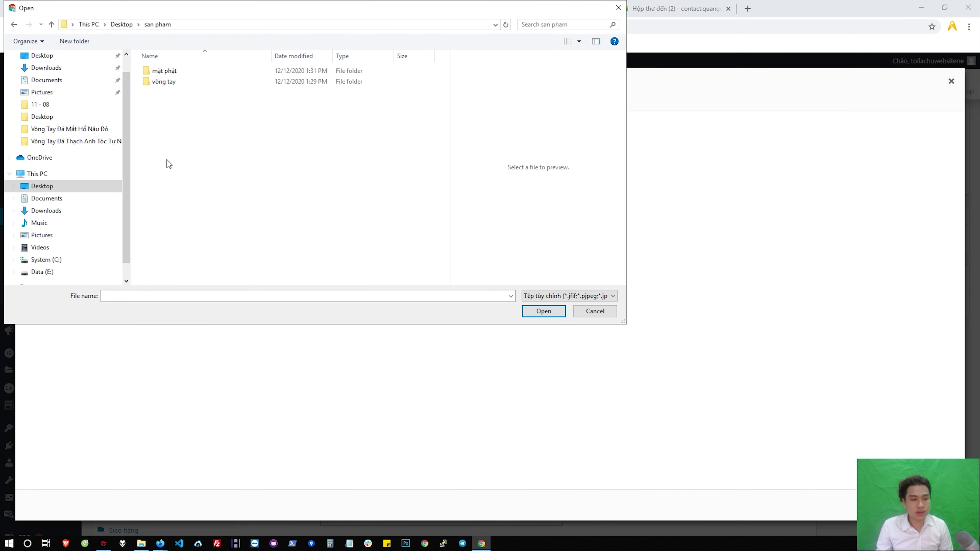
double_click(166, 81)
click(191, 85)
double_click(191, 93)
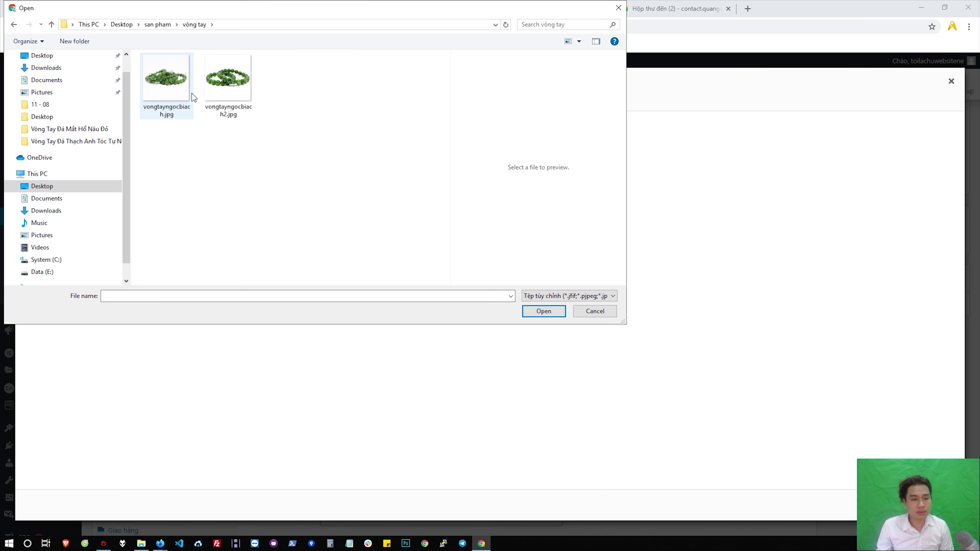
drag(247, 182, 142, 54)
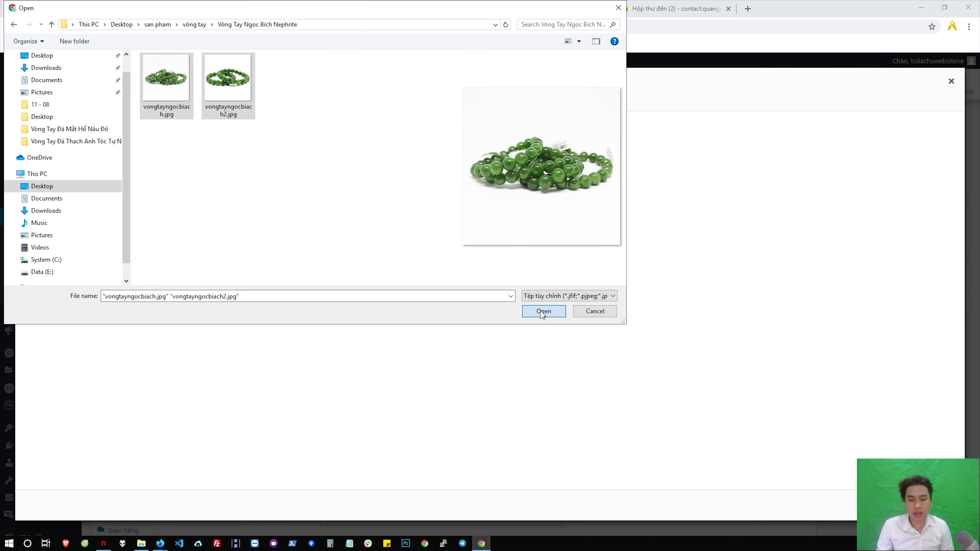
click(542, 312)
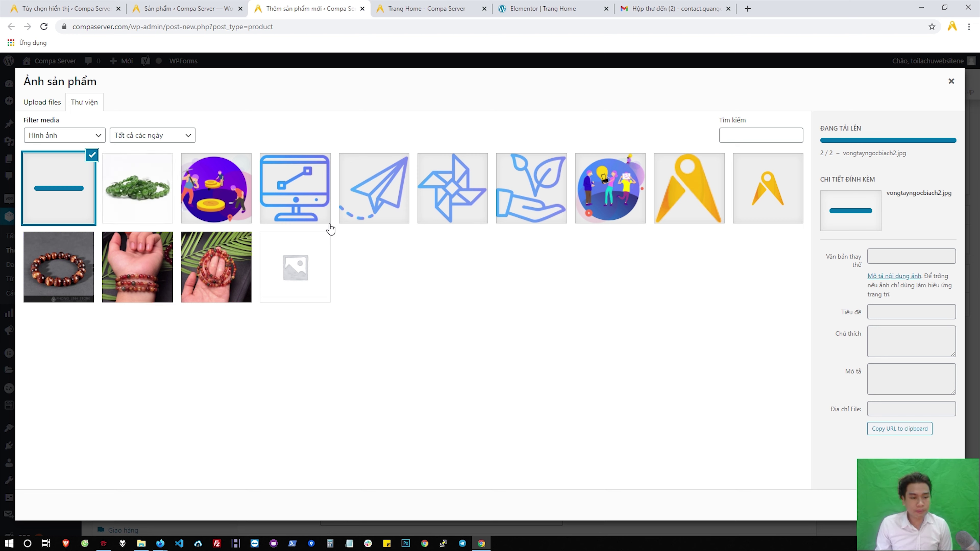
click(135, 174)
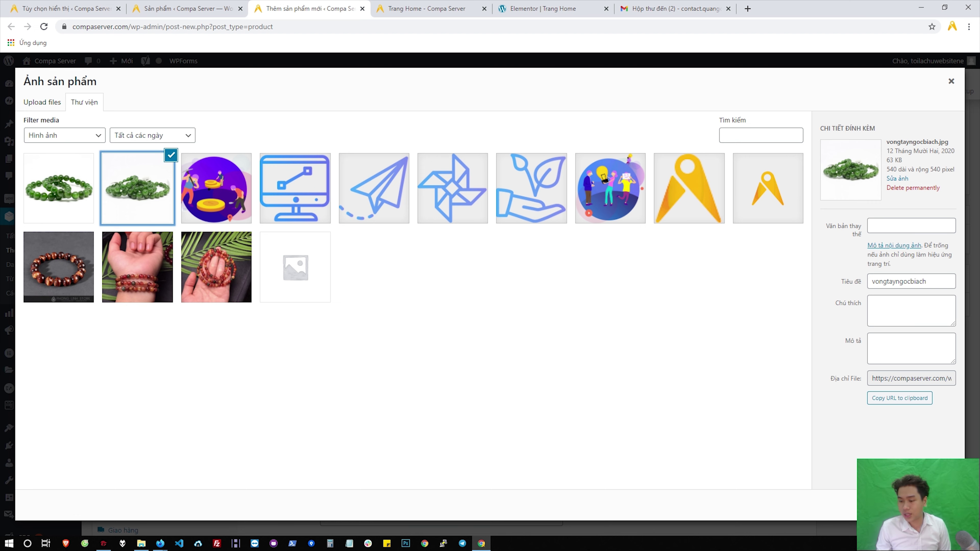
click(922, 505)
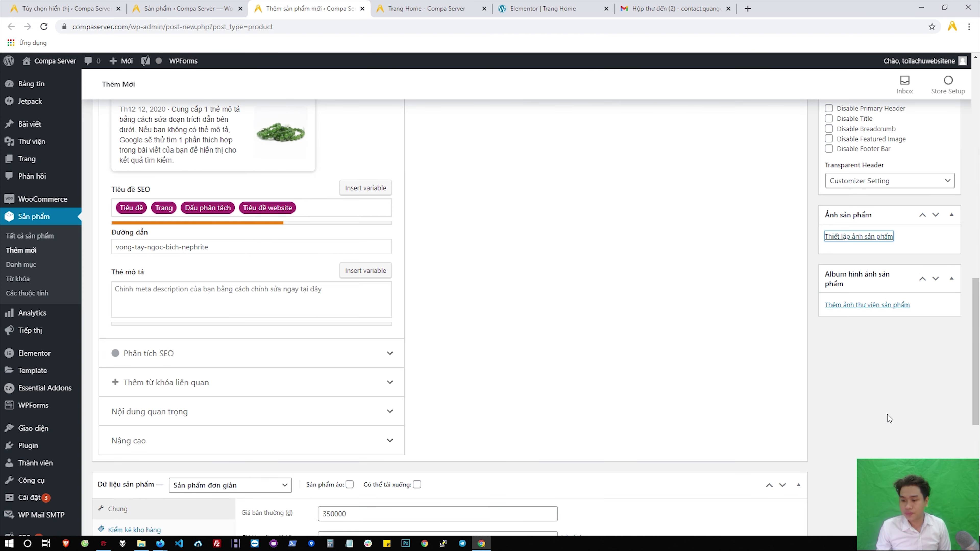
Add the other jade bracelet photo to the product gallery.
scroll(860, 417, down, 5)
click(858, 204)
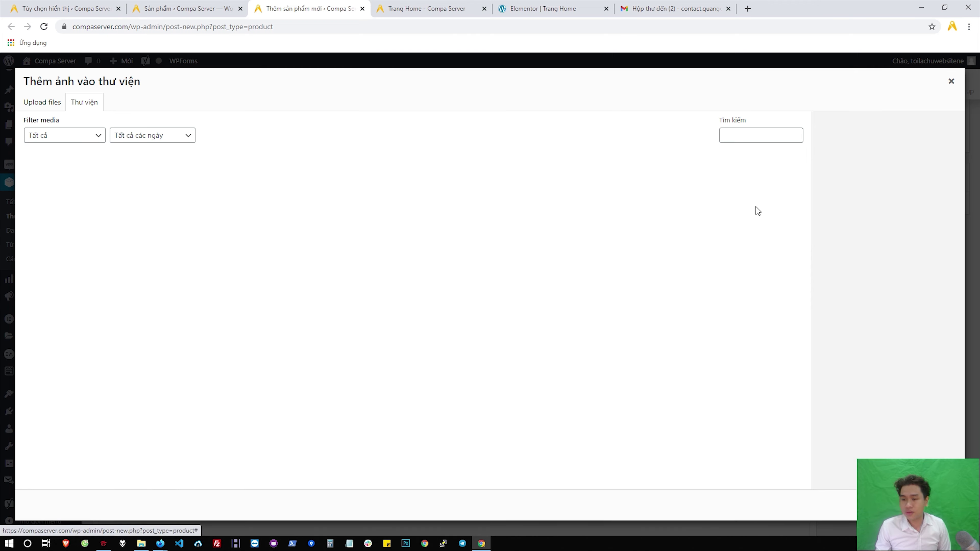
click(71, 196)
click(922, 505)
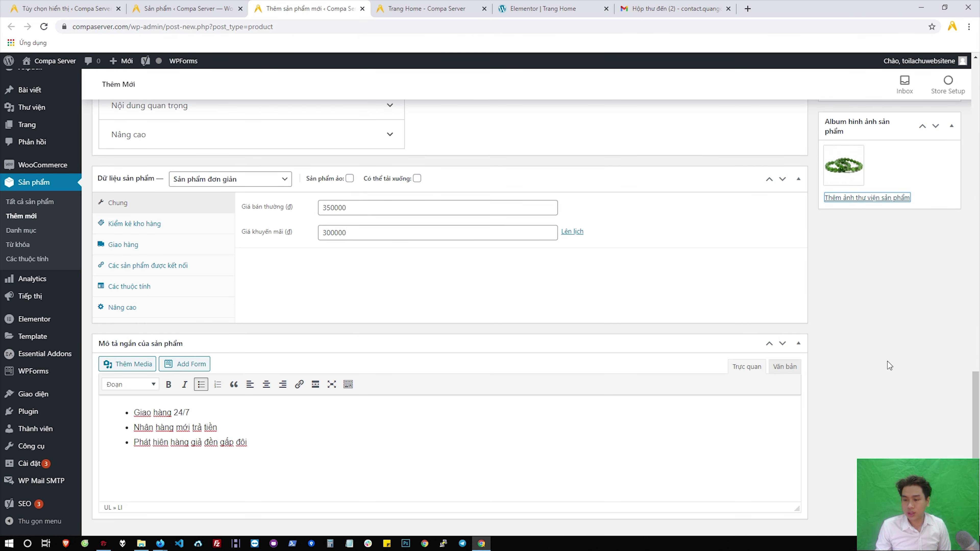
Publish the Vòng Tay Ngọc Bích Nephrite product.
scroll(887, 361, down, 1)
scroll(889, 374, up, 5)
scroll(896, 388, up, 15)
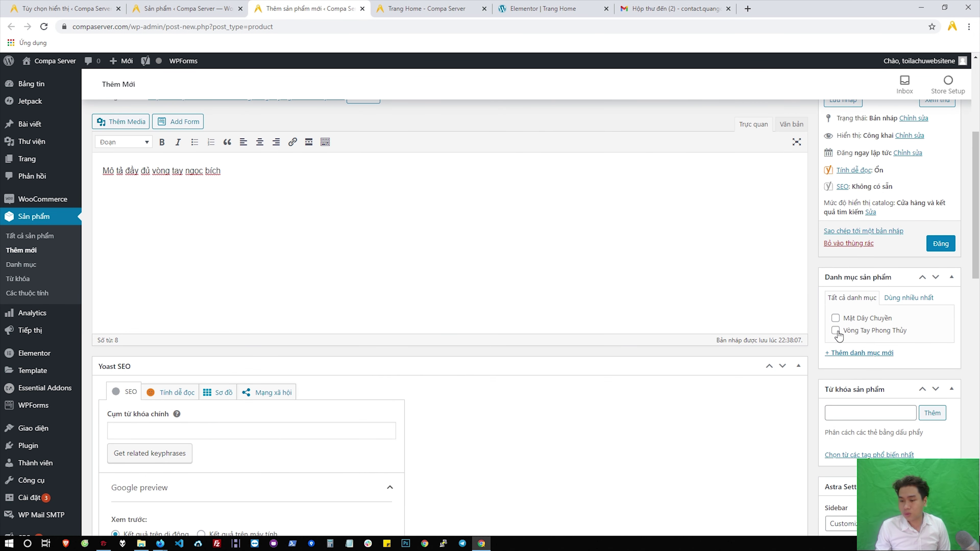
click(937, 245)
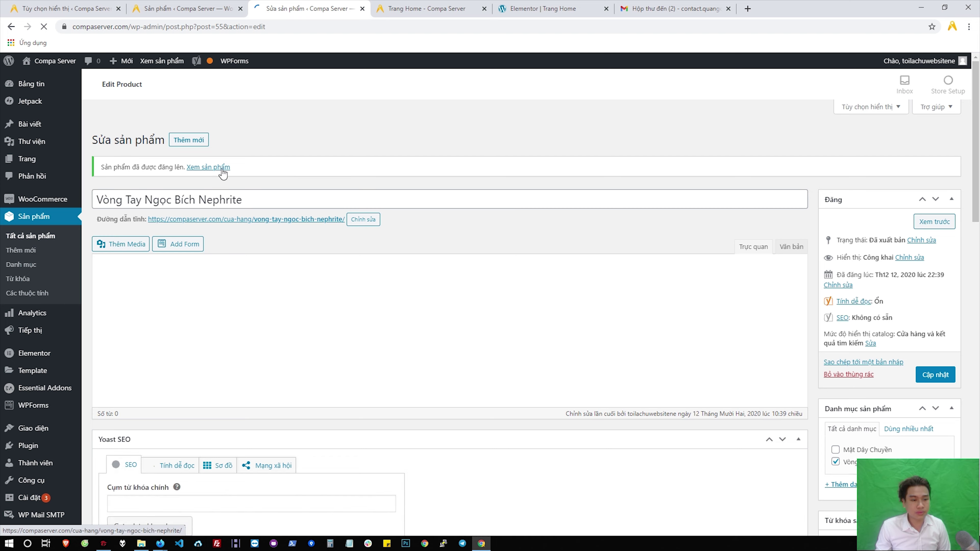
View the published product page in a new tab, check its photo, then close it.
right_click(213, 168)
click(267, 116)
scroll(281, 170, down, 1)
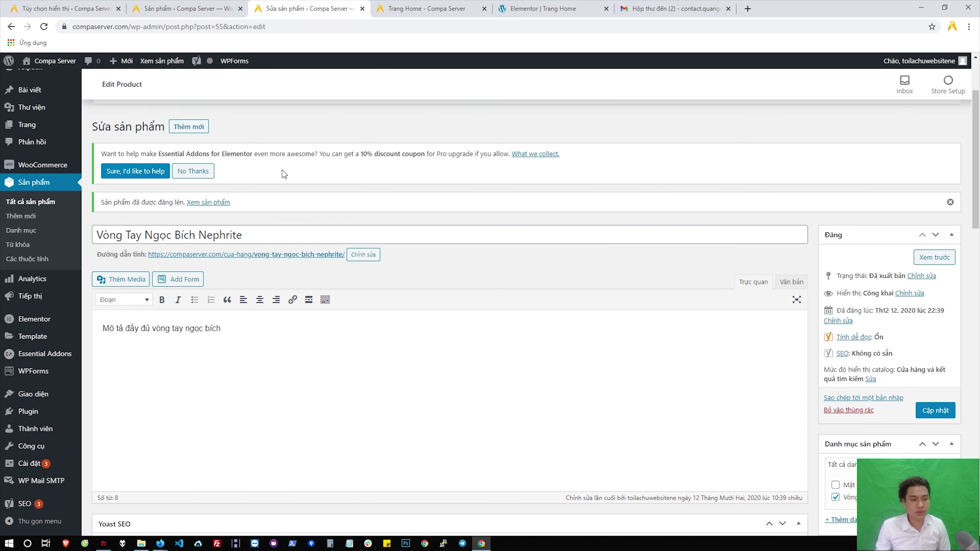
right_click(200, 209)
click(227, 208)
key(ctrl+Tab)
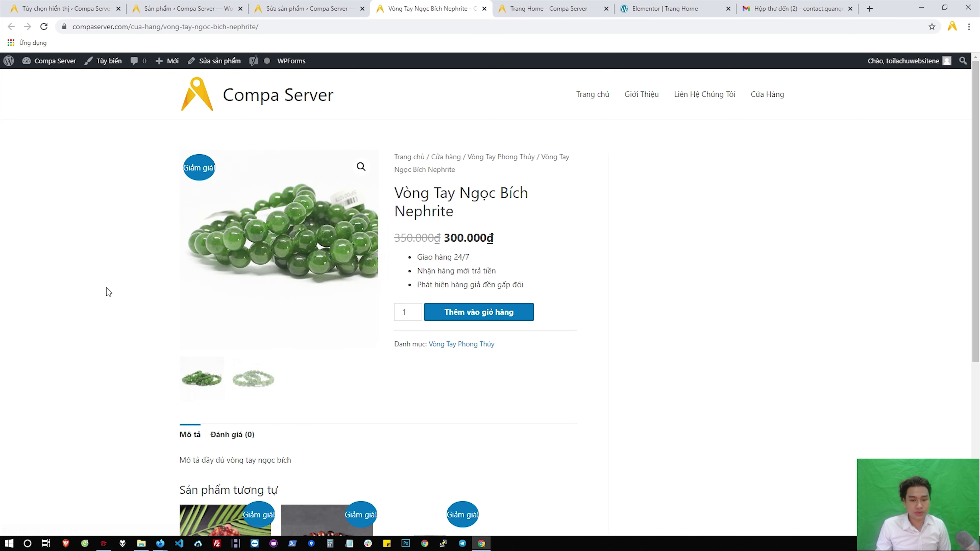
scroll(310, 309, down, 2)
scroll(272, 194, up, 1)
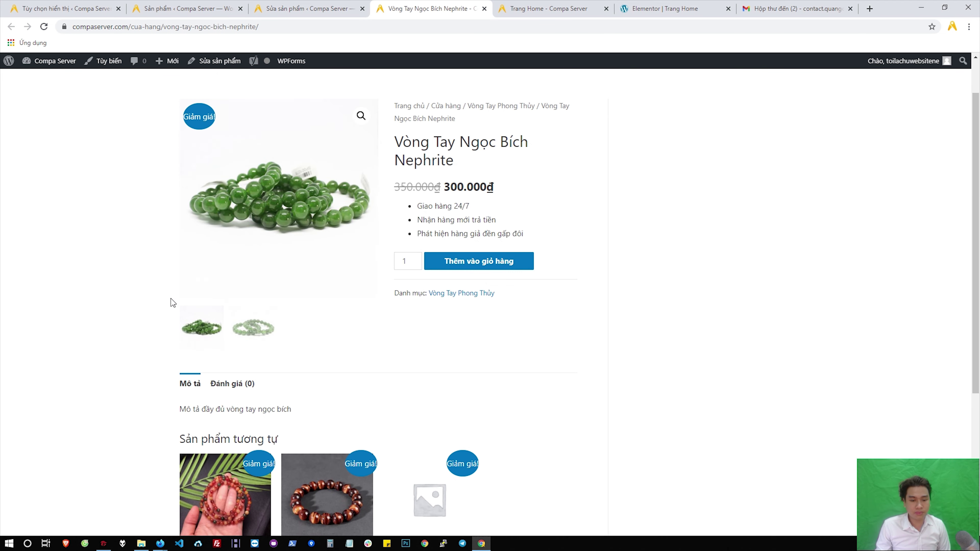
click(361, 116)
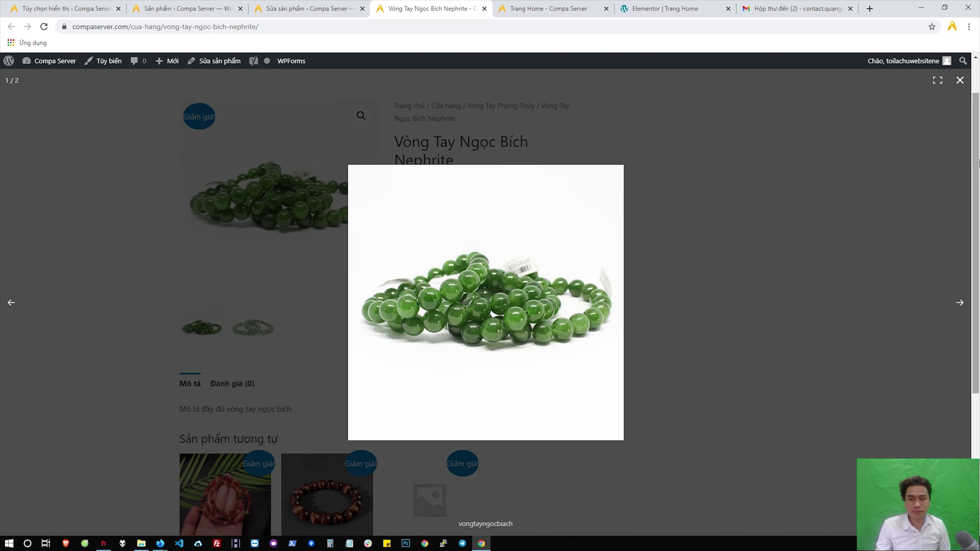
click(959, 81)
key(ctrl+w)
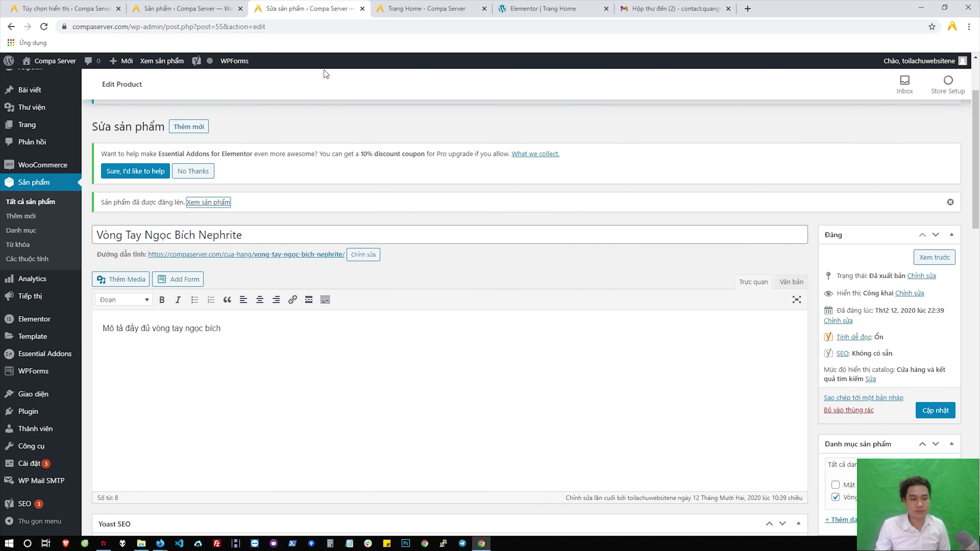
Open a blank Add New product form in a new tab.
scroll(323, 154, up, 3)
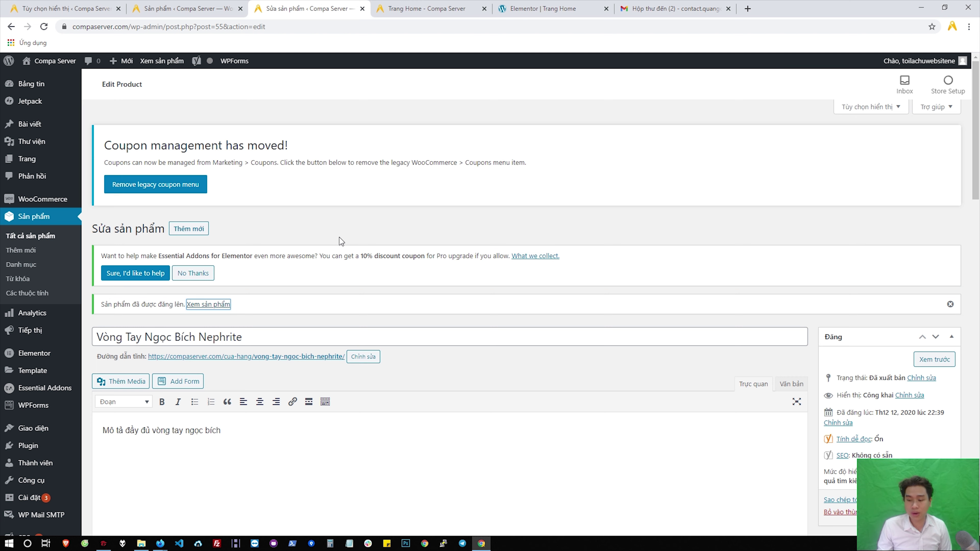
right_click(183, 234)
click(213, 236)
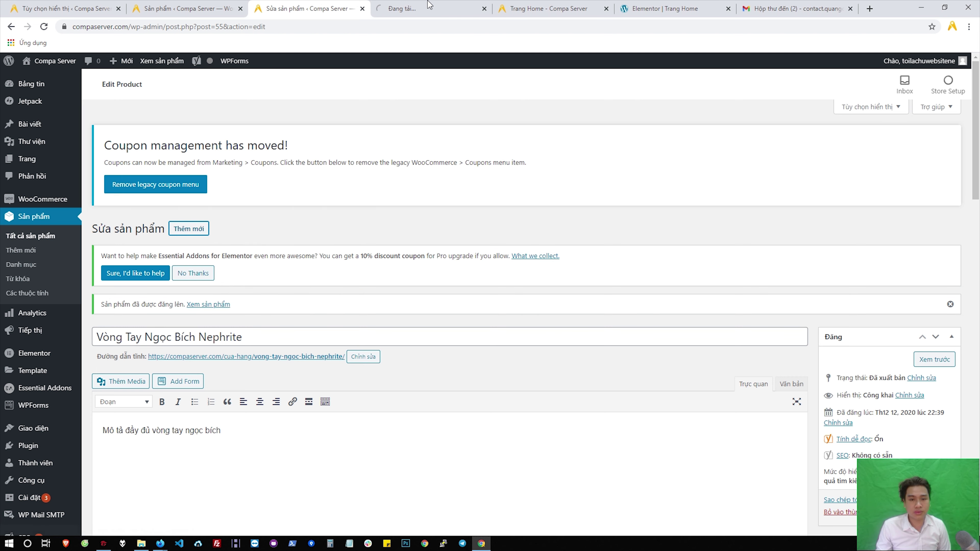
click(440, 6)
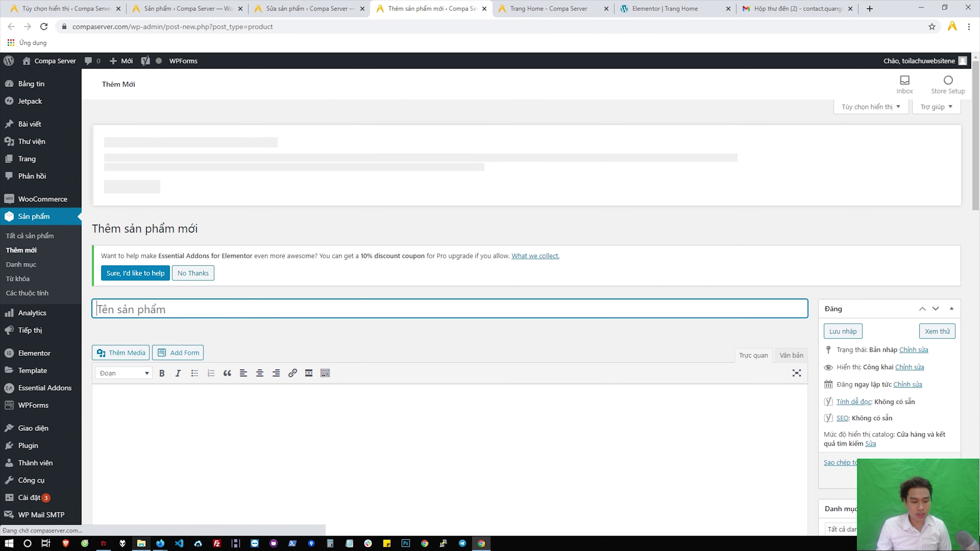
click(141, 543)
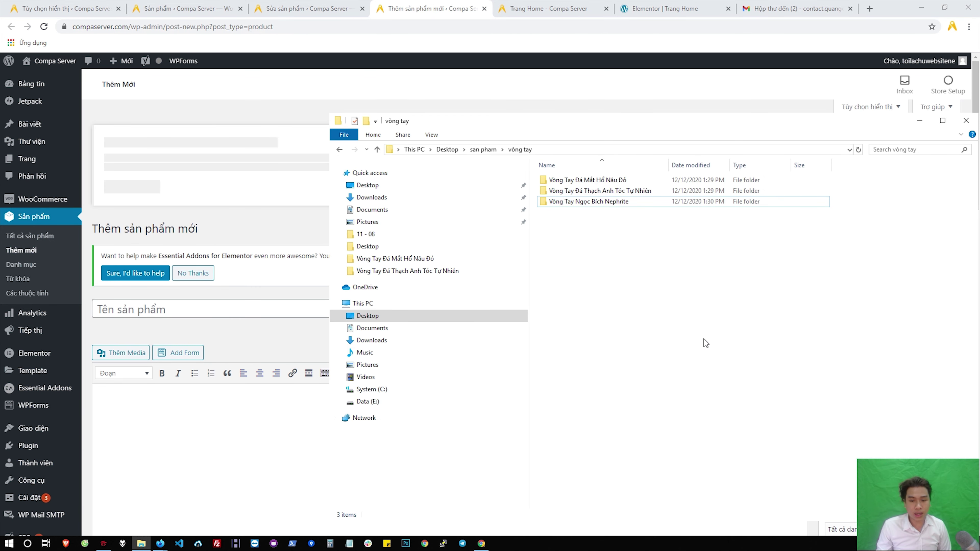
Copy the Aventurine folder name from mặt phật and paste it as the title 'Phật Di Lặc Đá Aventurine'.
click(482, 149)
double_click(558, 180)
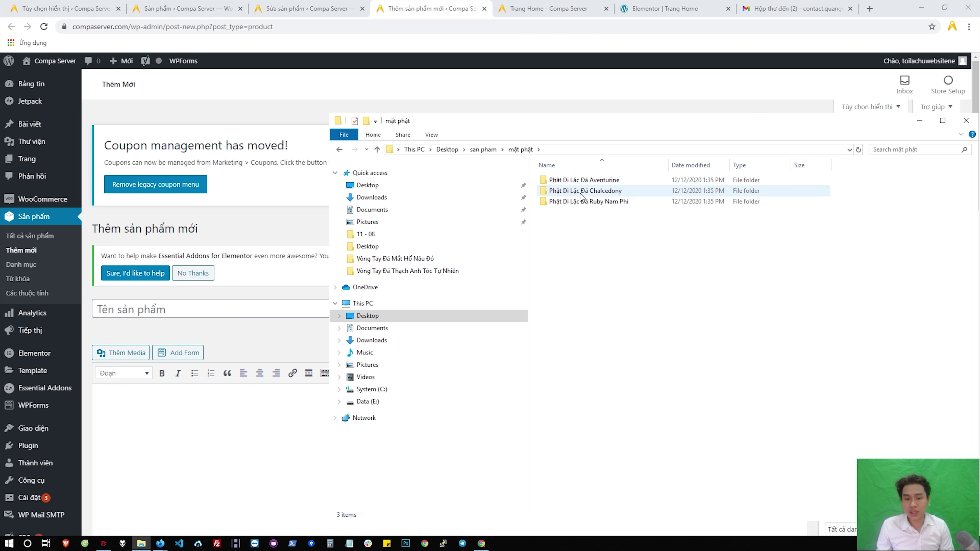
click(572, 180)
key(F2)
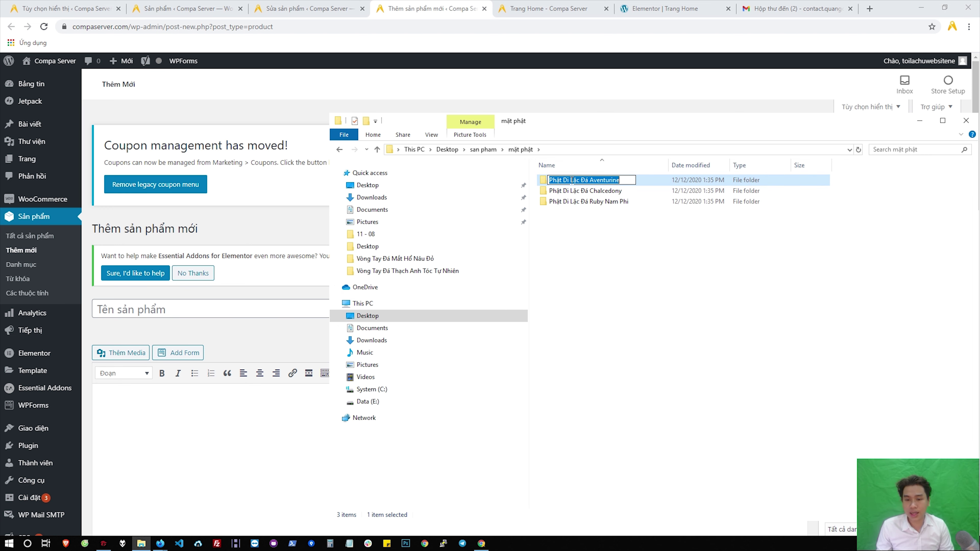
click(639, 276)
click(593, 184)
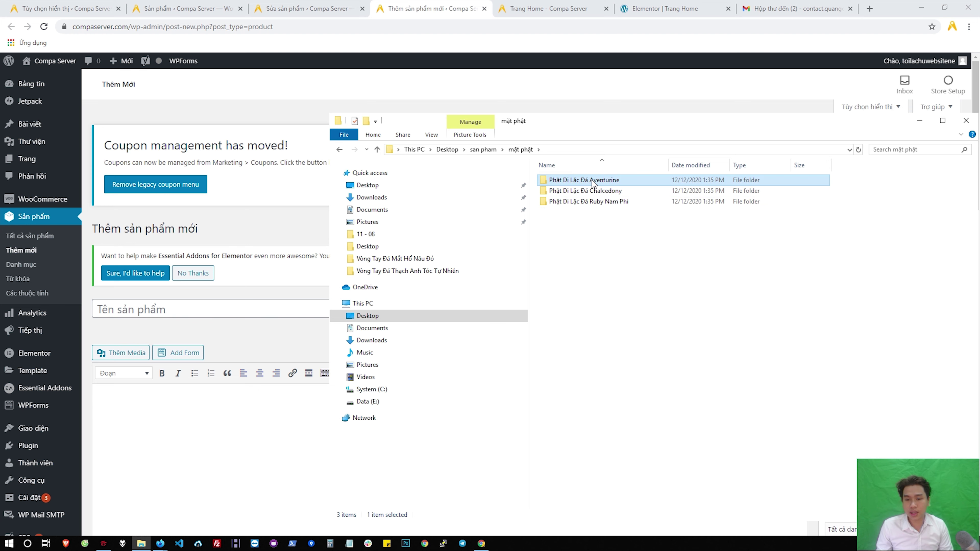
click(594, 290)
click(580, 180)
key(F2)
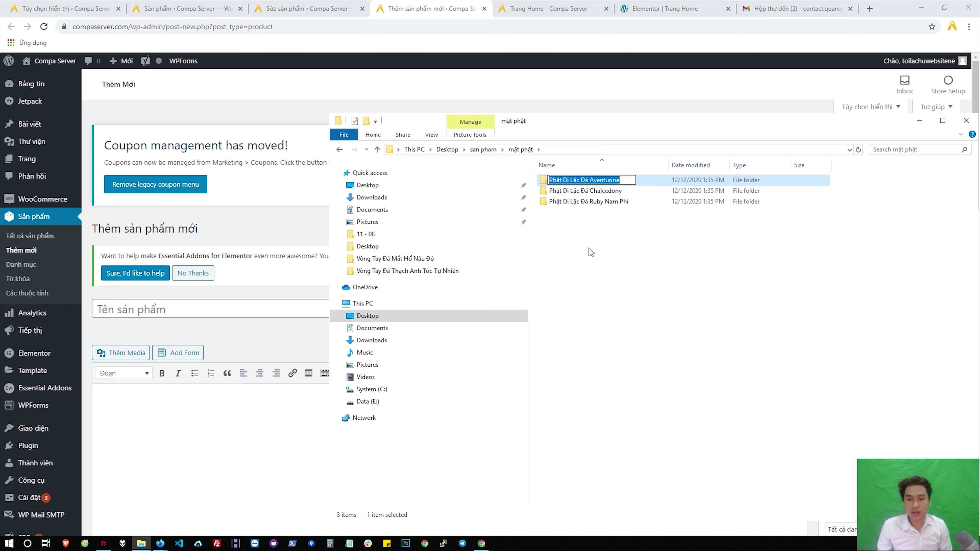
key(ctrl+c)
click(208, 309)
key(ctrl+v)
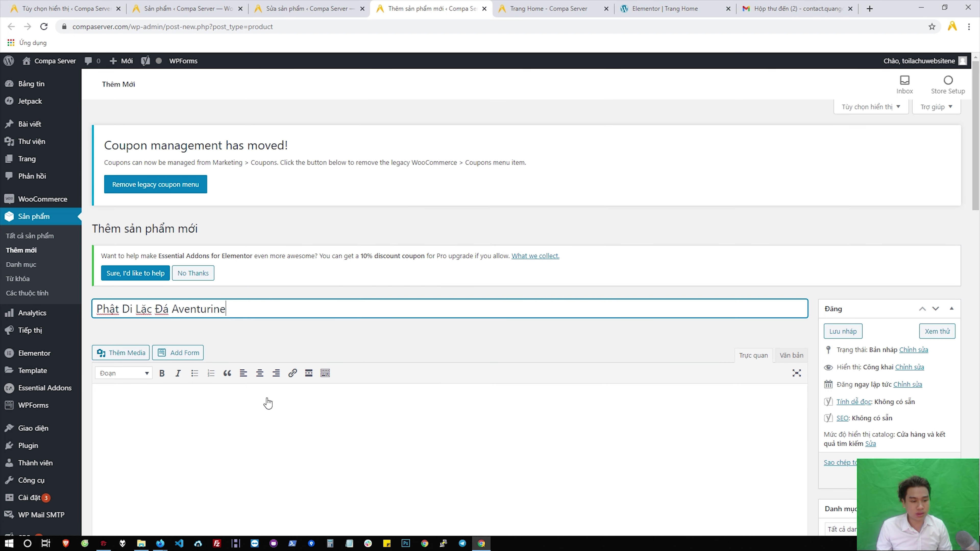
Write the description 'Mô tả đầy đủ' followed by the pasted product name.
scroll(249, 346, down, 4)
click(239, 292)
text(m)
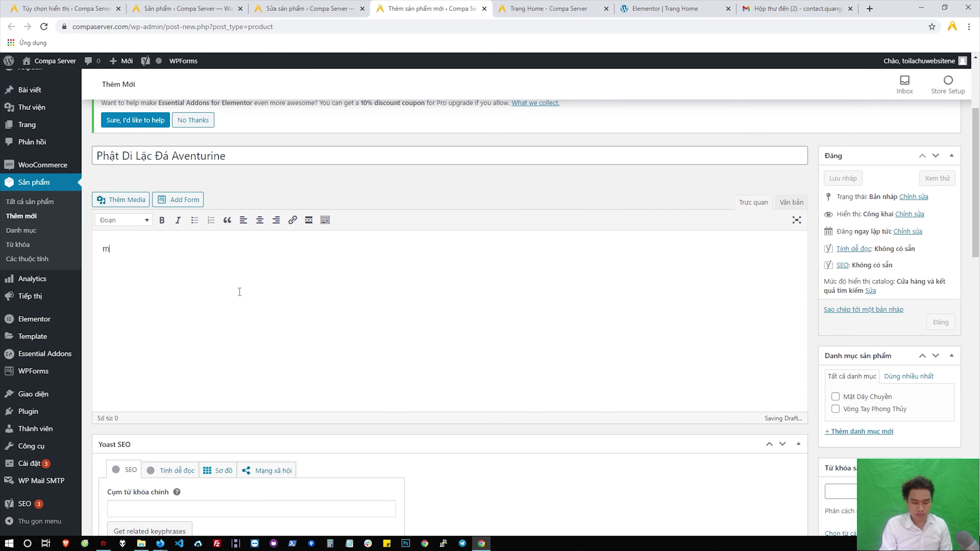
text(ô tả đâyu)
key(BackSpace)
text(f ddur)
key(ctrl+v)
Set the regular price to 900000 and the sale price to 800000.
scroll(240, 292, down, 15)
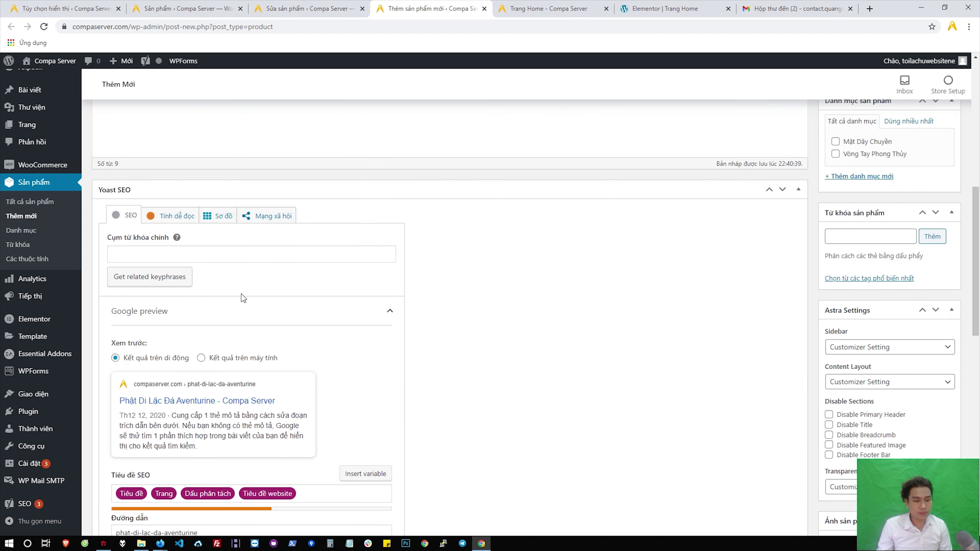
click(349, 186)
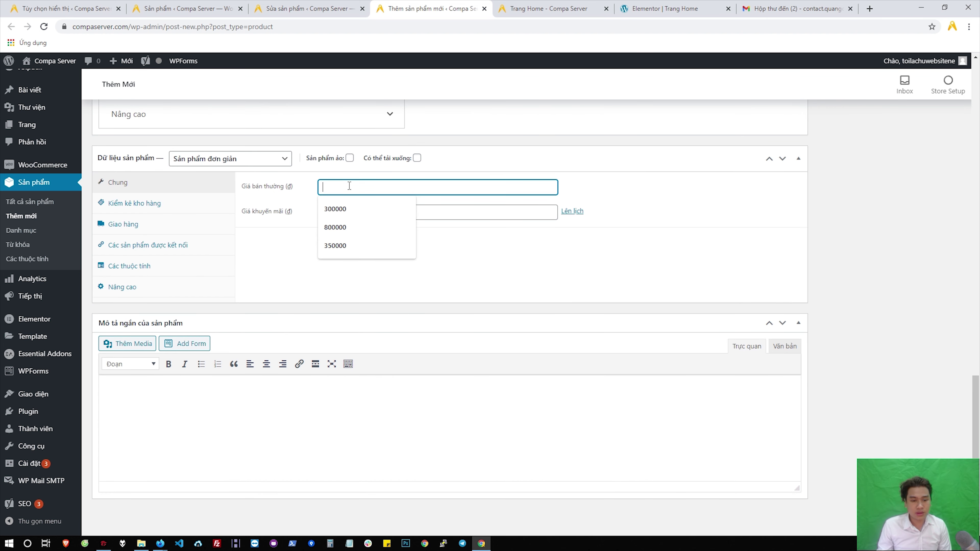
text(900000)
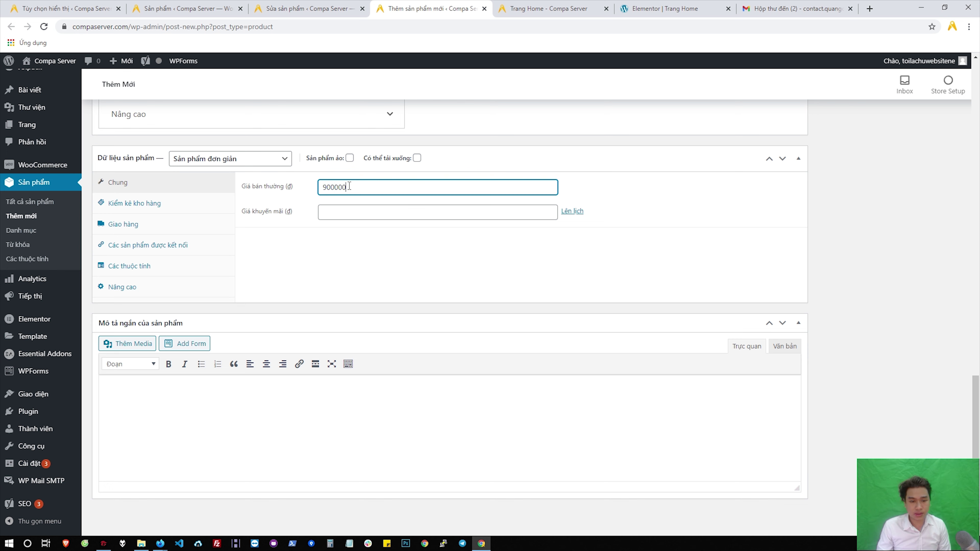
key(Tab)
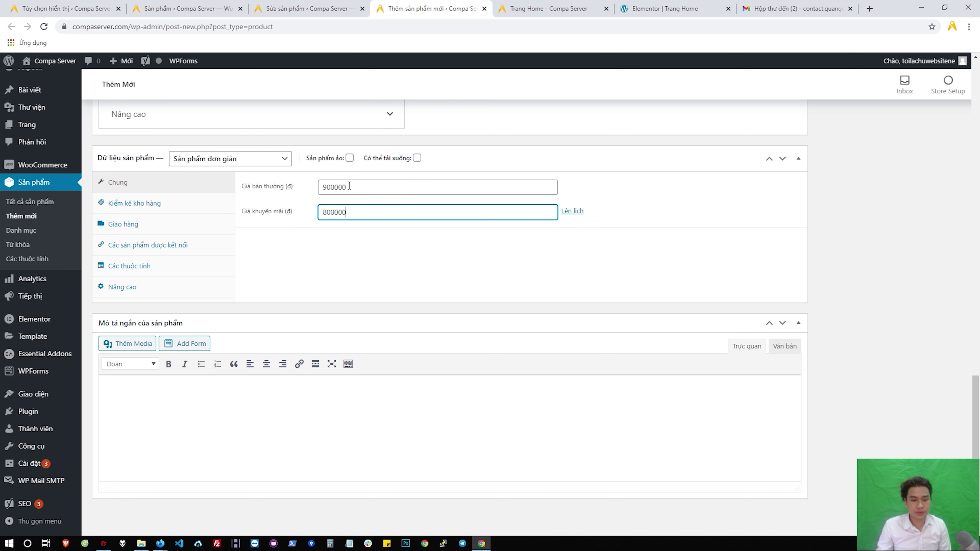
Start a bulleted short description with 'phát hiện hàng giả đền x3' and a pay-on-receipt bullet.
click(248, 409)
text(- phát hiện hàng g)
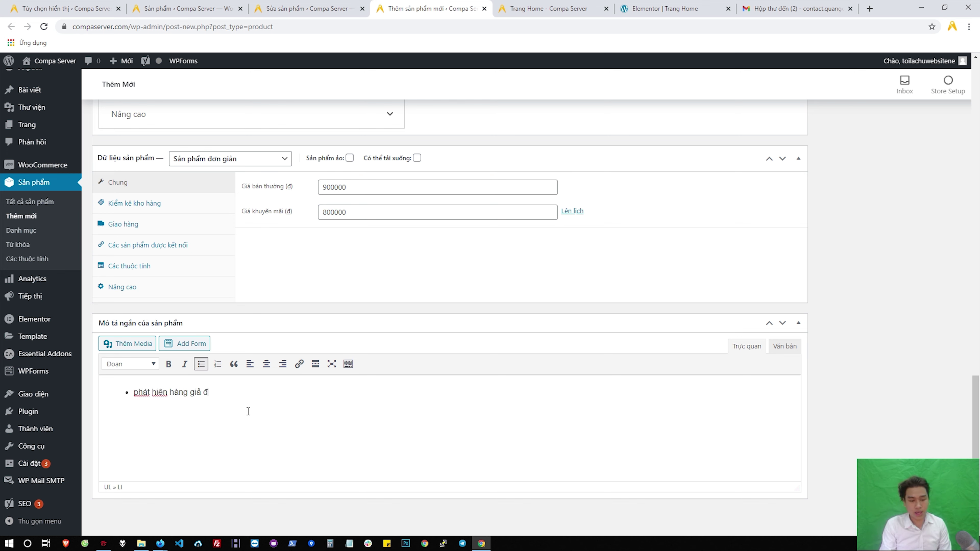
text(iả đền x3)
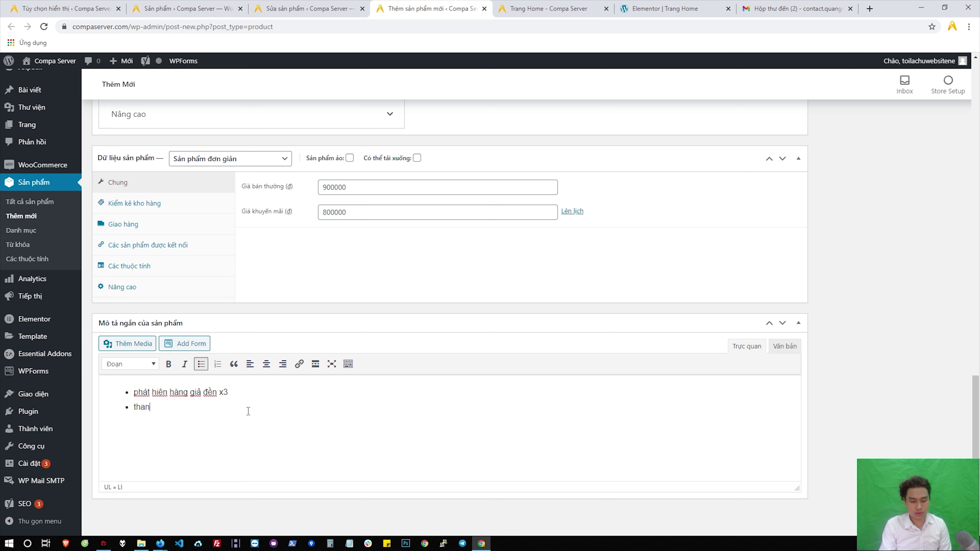
text(nha)
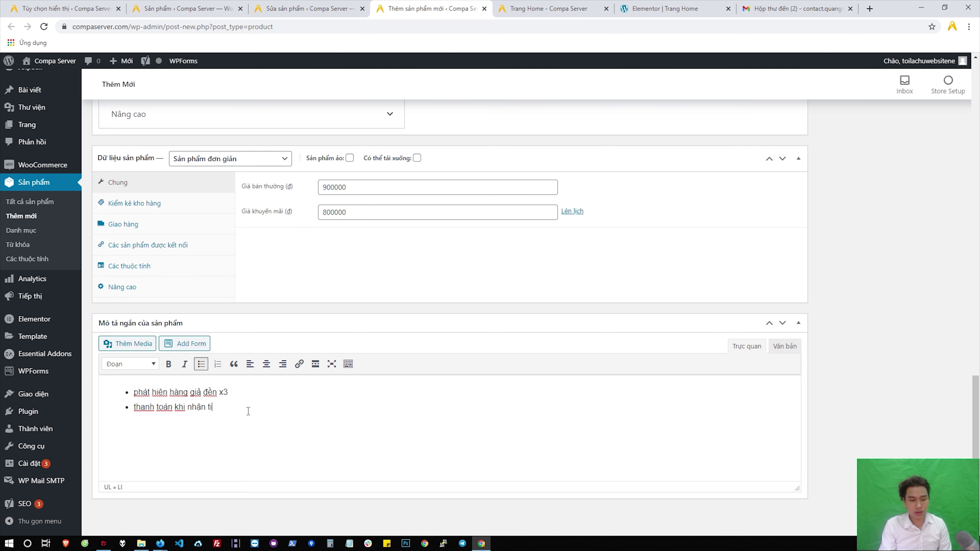
text(n tiền)
Put the product in the Mặt Dây Chuyền category.
scroll(870, 261, up, 10)
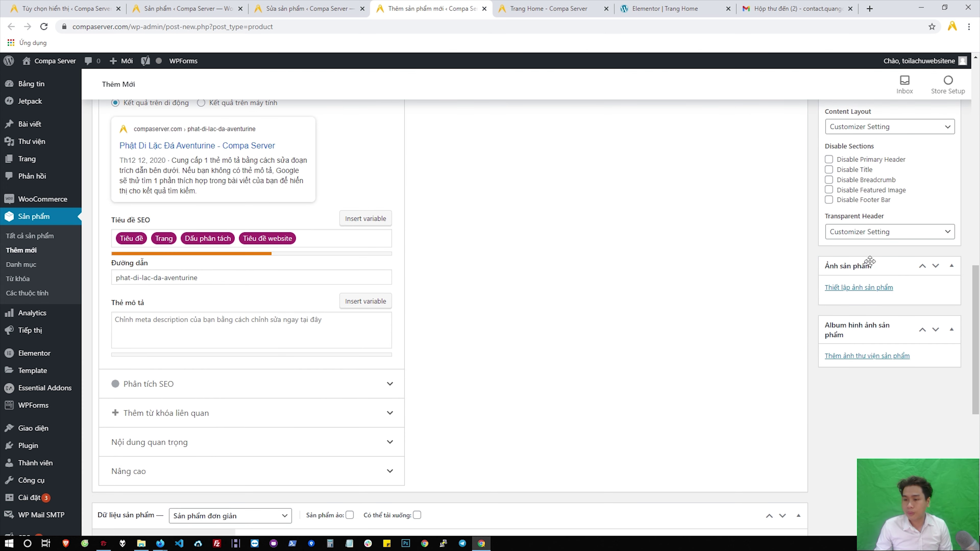
scroll(857, 257, up, 5)
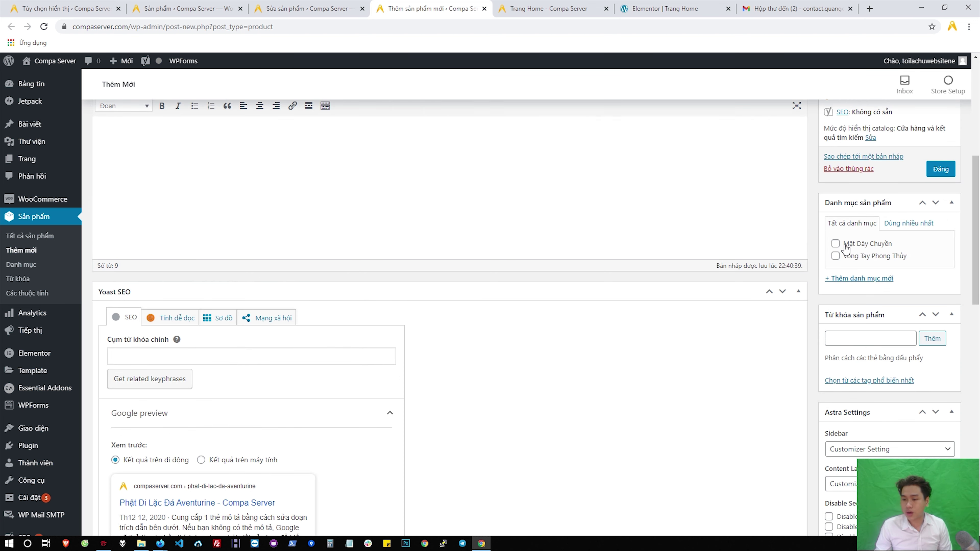
click(835, 244)
Upload aventurine-2-1024x1024.jpg from the Aventurine folder and set it as the product image.
scroll(893, 274, down, 10)
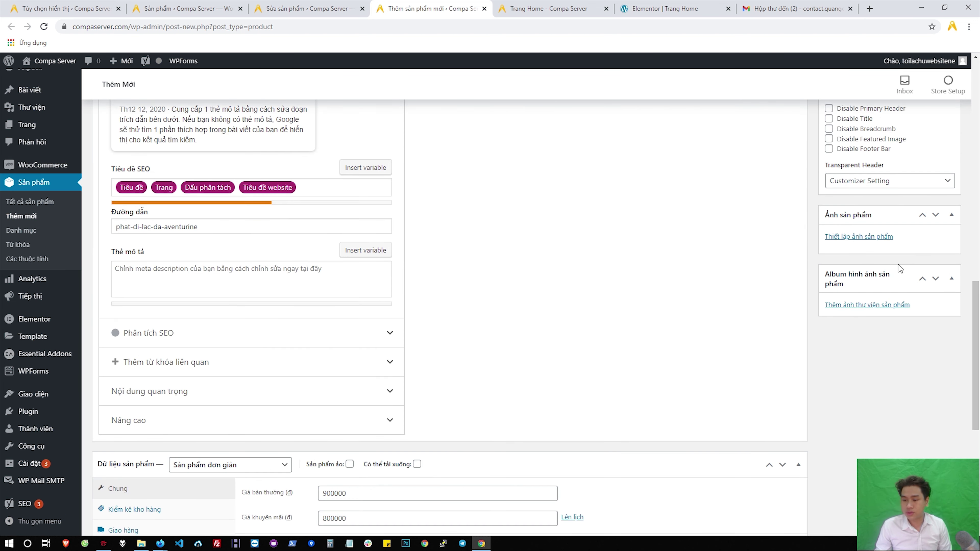
click(858, 236)
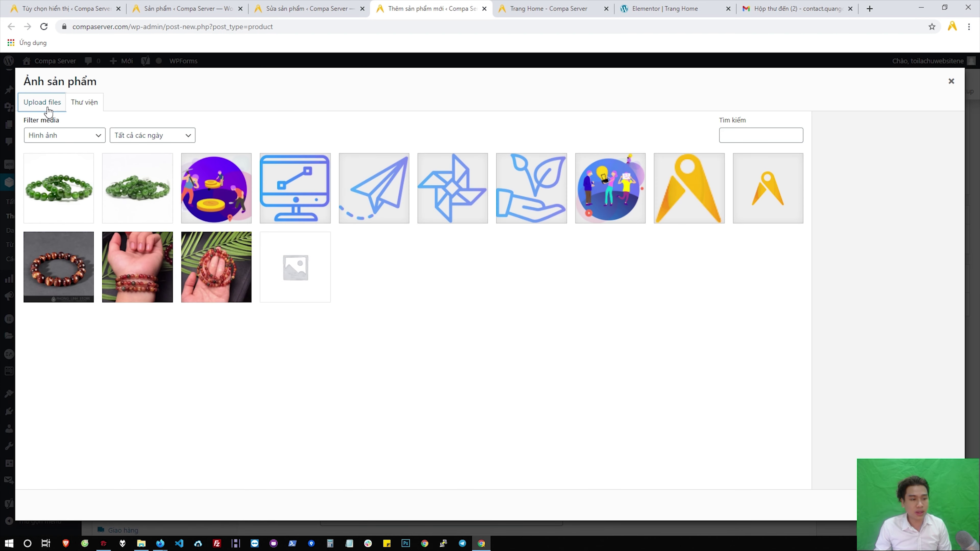
click(49, 112)
click(495, 279)
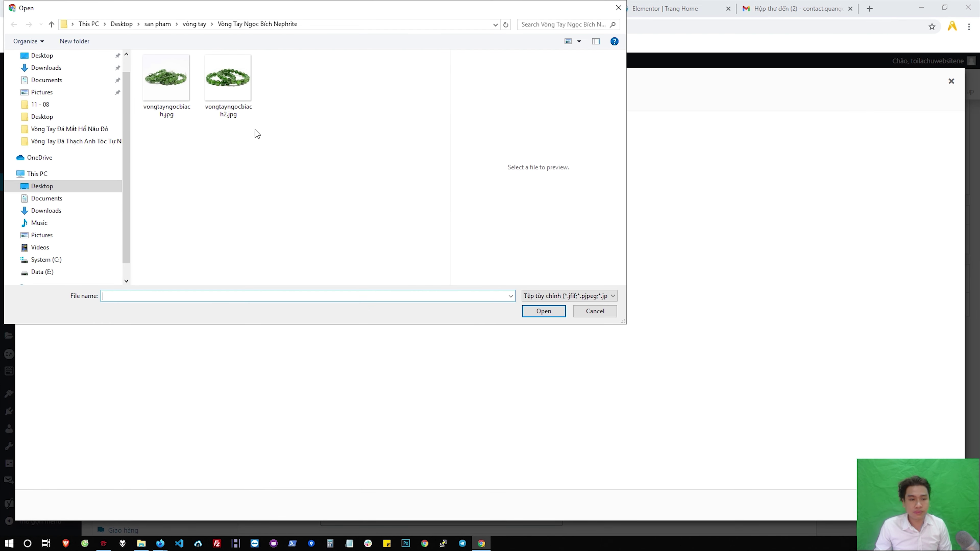
click(197, 25)
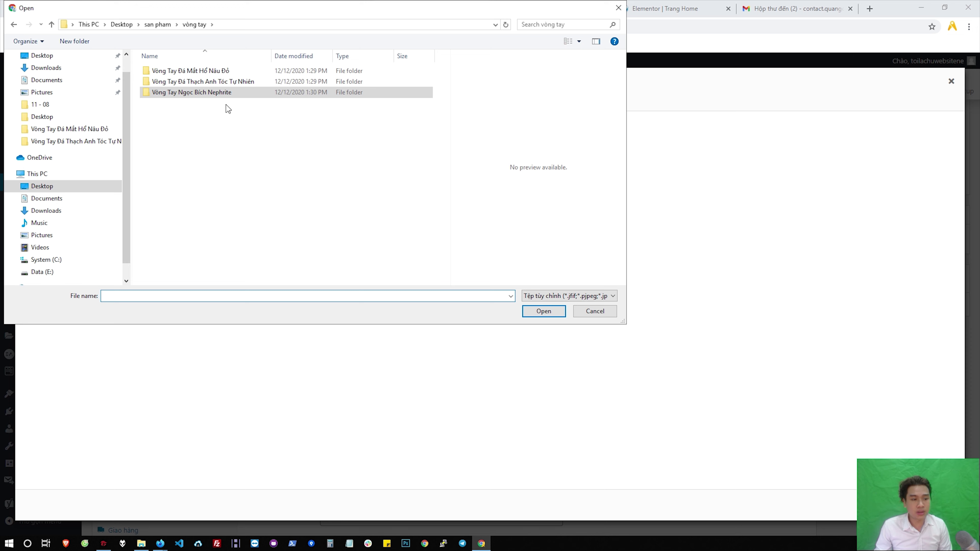
click(171, 28)
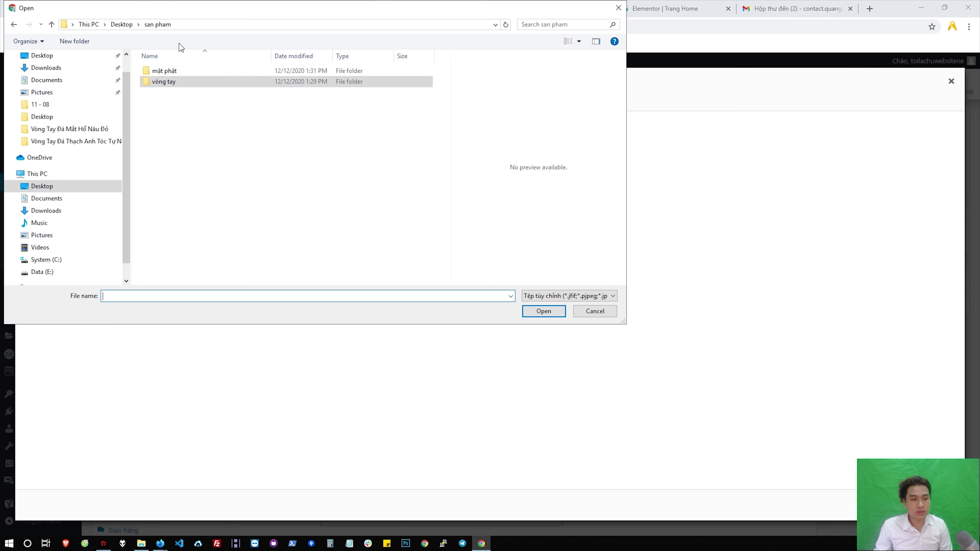
double_click(171, 71)
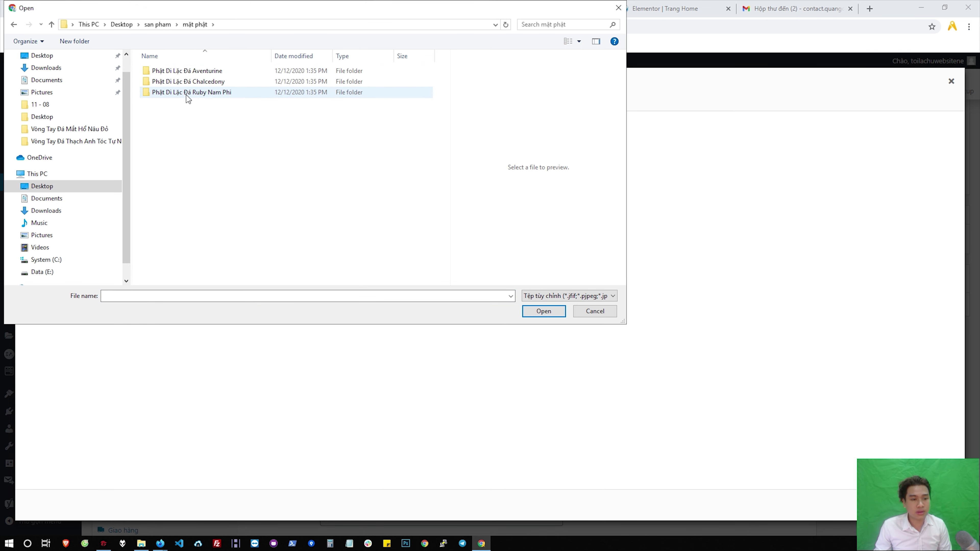
double_click(188, 71)
click(166, 83)
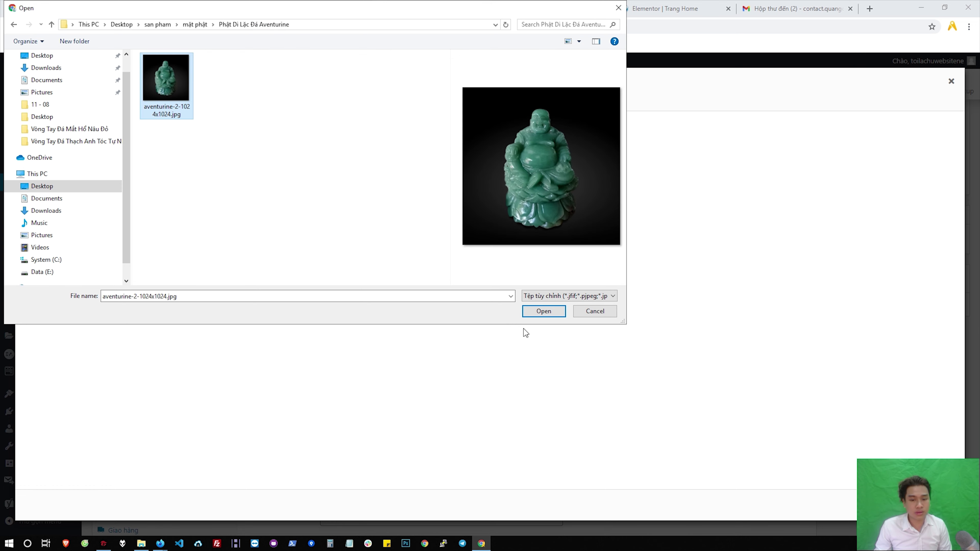
click(542, 311)
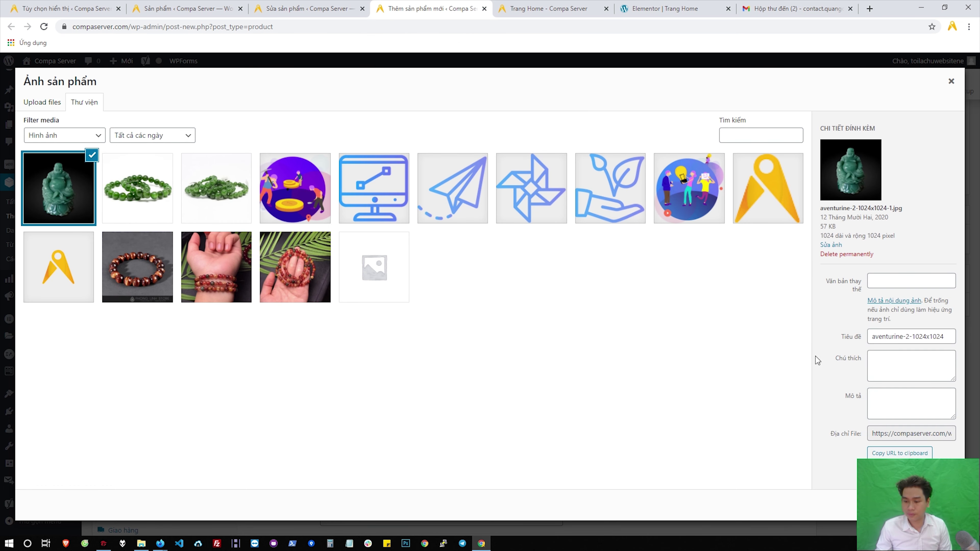
click(925, 505)
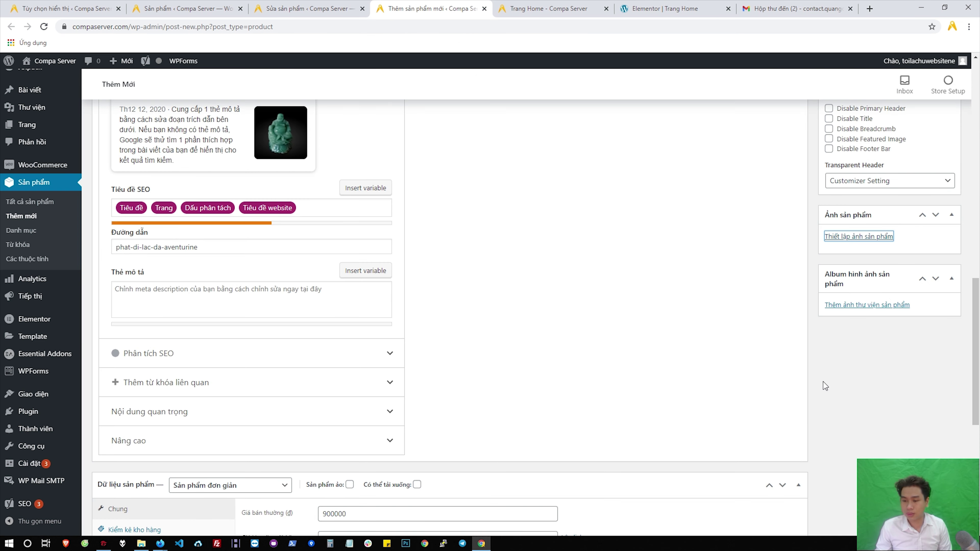
Publish the Aventurine product.
scroll(886, 395, up, 15)
scroll(469, 281, down, 2)
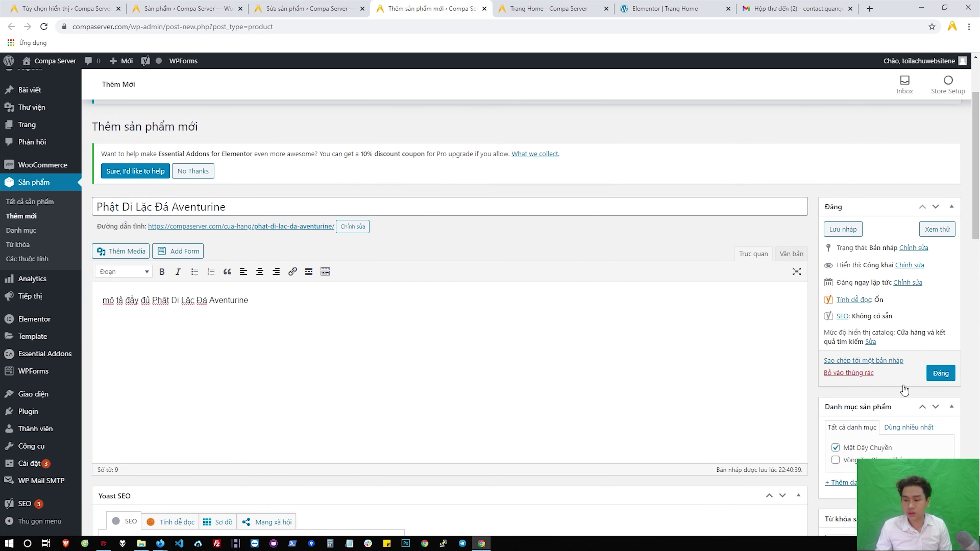
click(932, 374)
Open blank add-new-product forms in new tabs and switch to one.
scroll(503, 324, down, 4)
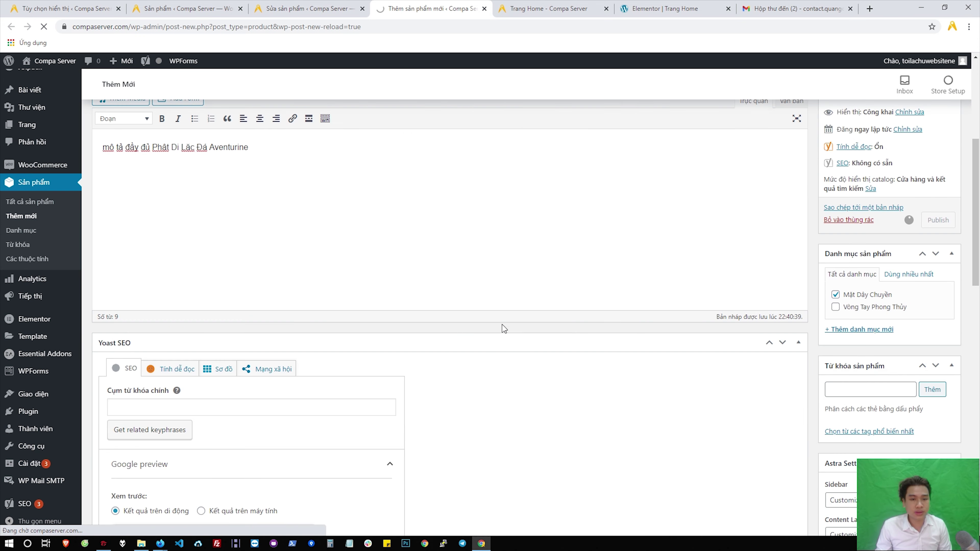
scroll(502, 325, up, 8)
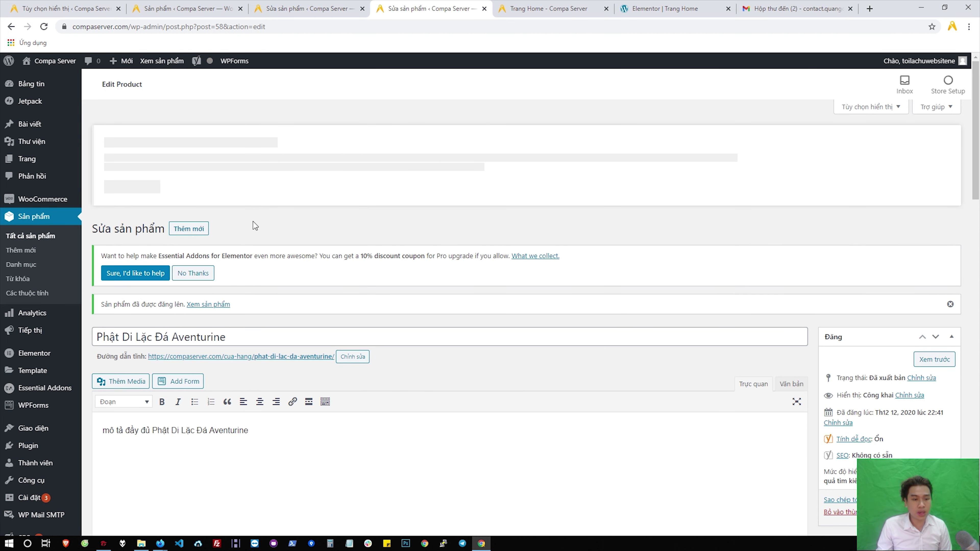
right_click(185, 232)
click(205, 237)
right_click(193, 234)
click(220, 239)
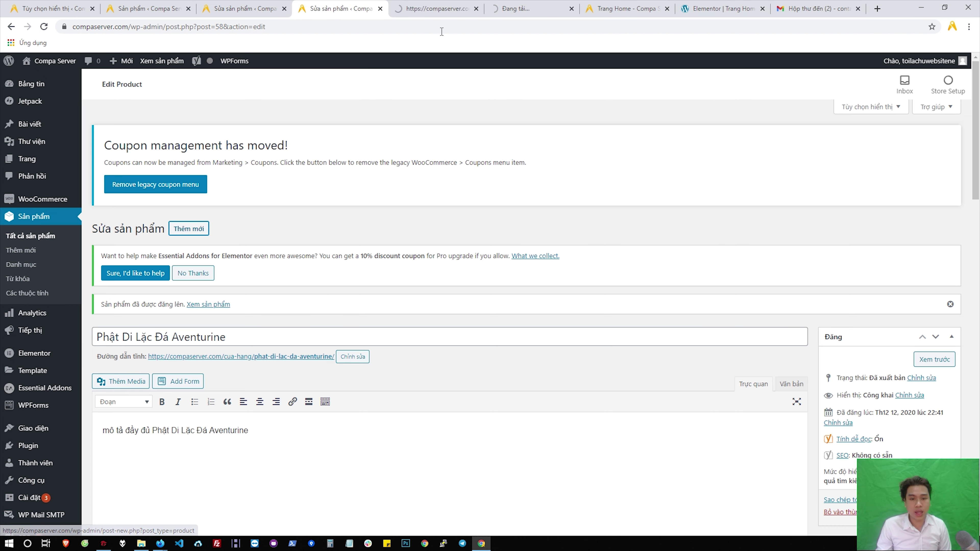
click(432, 9)
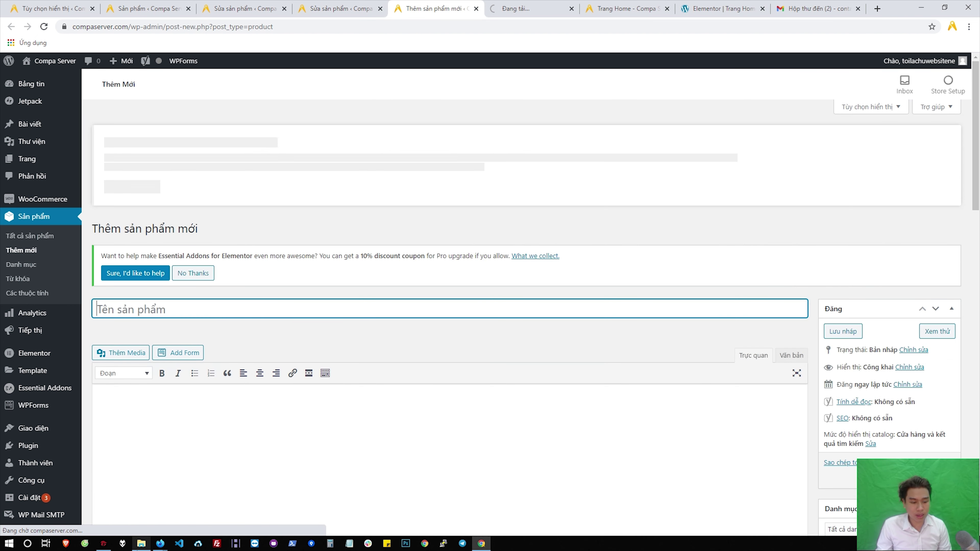
Copy the Chalcedony folder name from File Explorer.
click(141, 543)
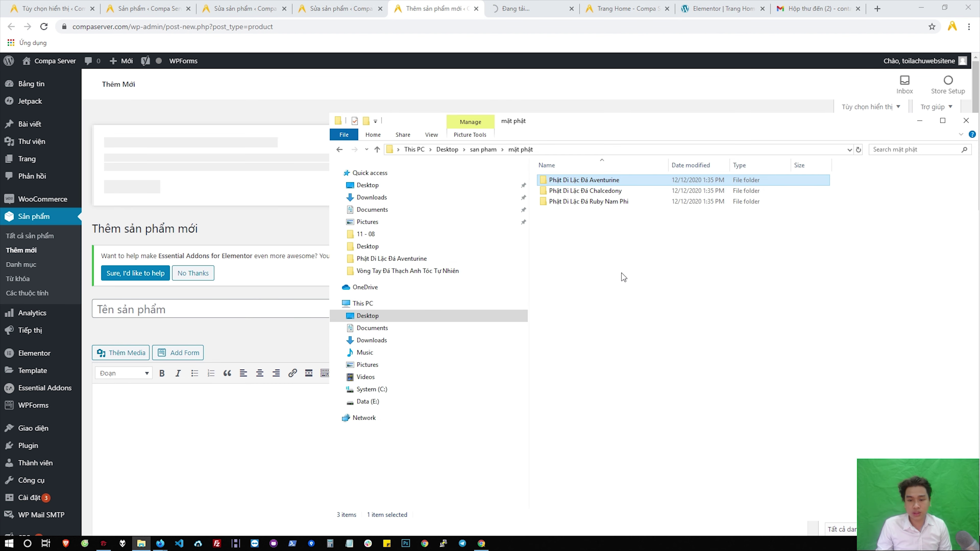
click(585, 190)
key(F2)
key(ctrl+c)
click(209, 313)
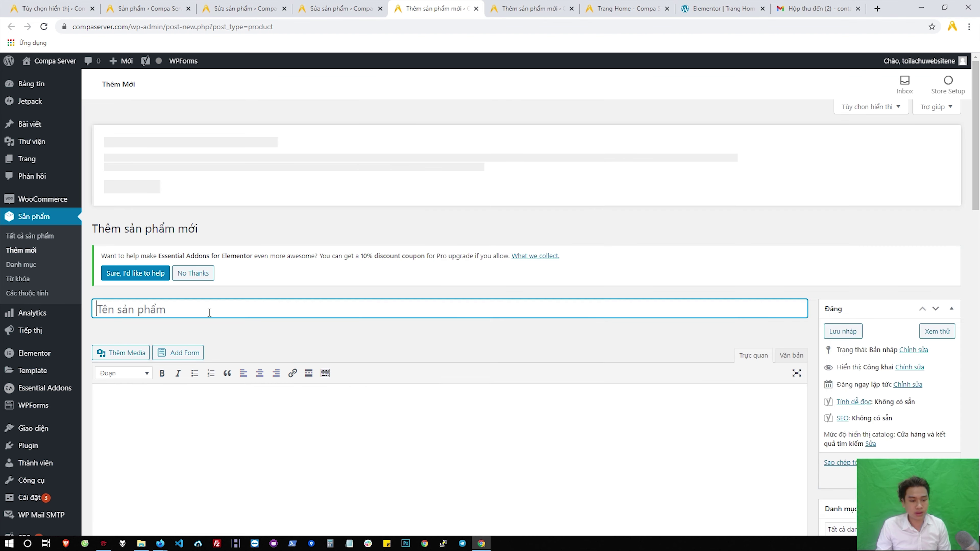
Title the product 'Phật Di Lặc Đá Chalcedony' and write the description 'Mô tả đầy đủ' plus its name.
key(ctrl+v)
click(220, 440)
text(Mô tả d)
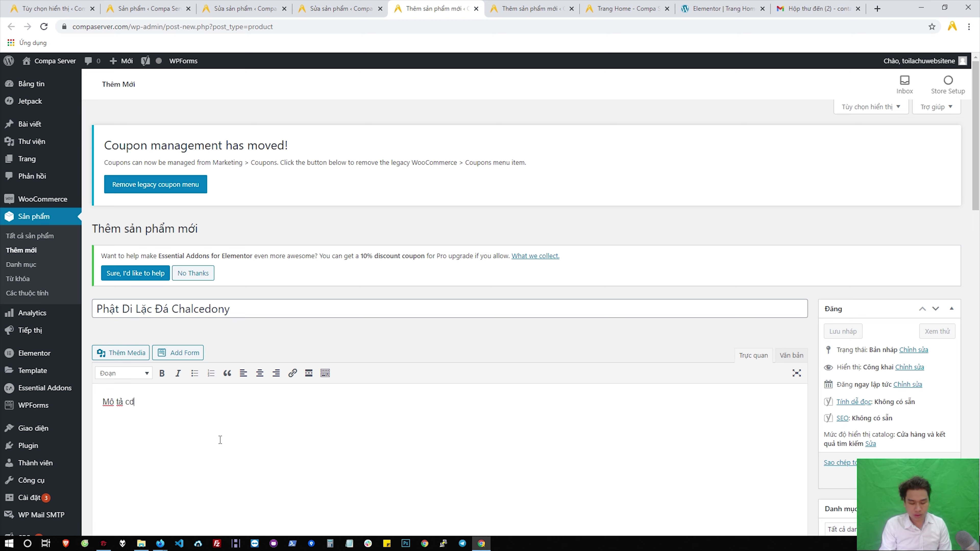
text(ầy đủ)
key(ctrl+v)
Set the regular price to 600000 and the sale price to 400000.
scroll(220, 440, down, 20)
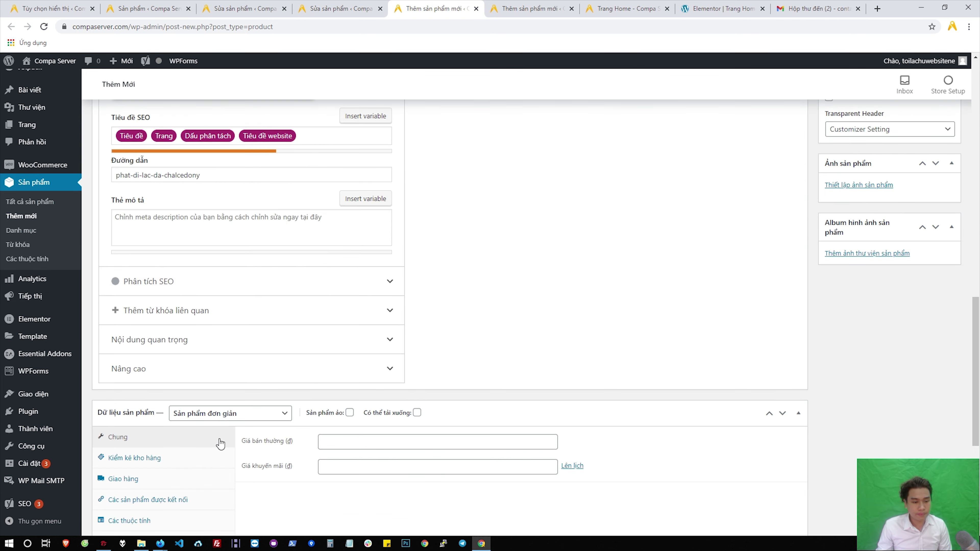
scroll(220, 444, down, 5)
click(368, 238)
text(6)
key(Tab)
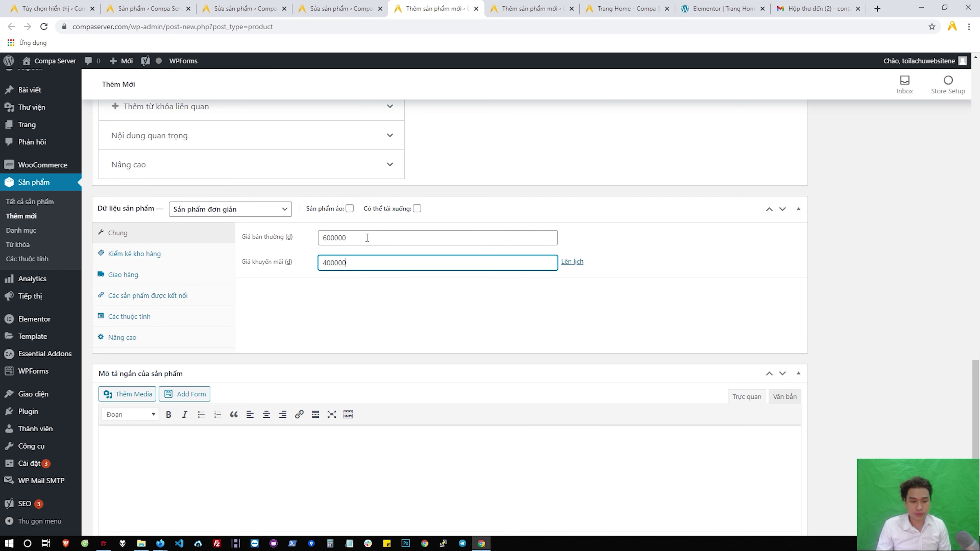
Write a bulleted short description: triple refund for counterfeits, pay only on receipt.
scroll(321, 407, down, 2)
click(310, 409)
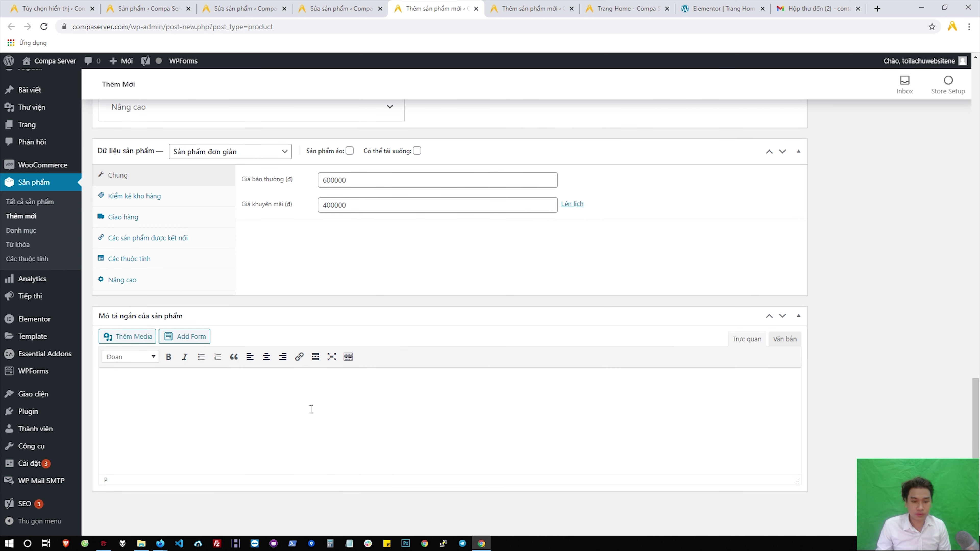
key(alt+shift+u)
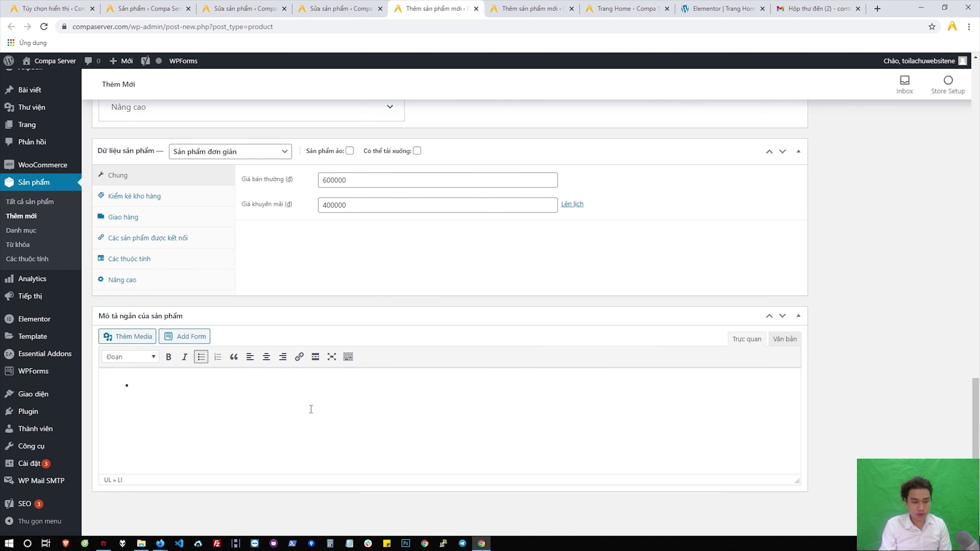
text(Phát hiện hàng giả đeền x3)
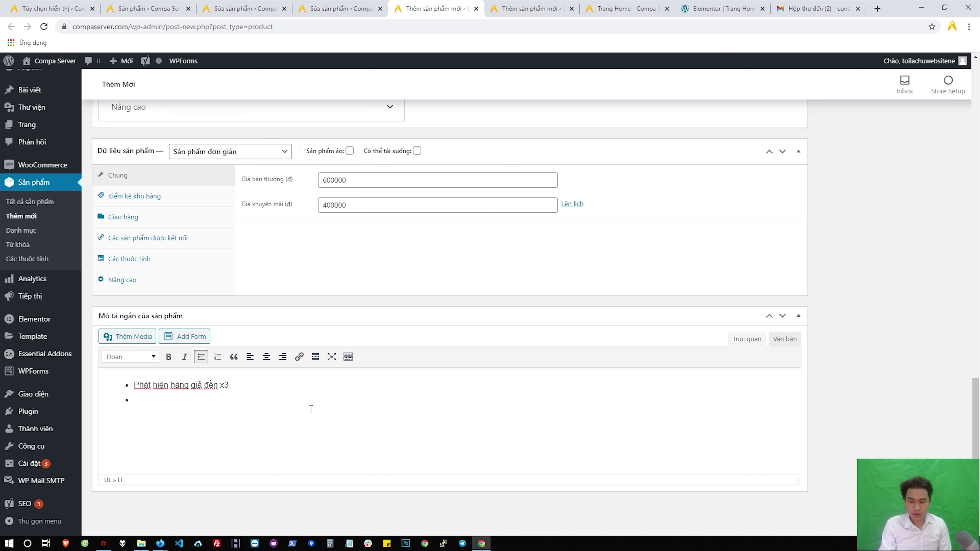
text(Nha)
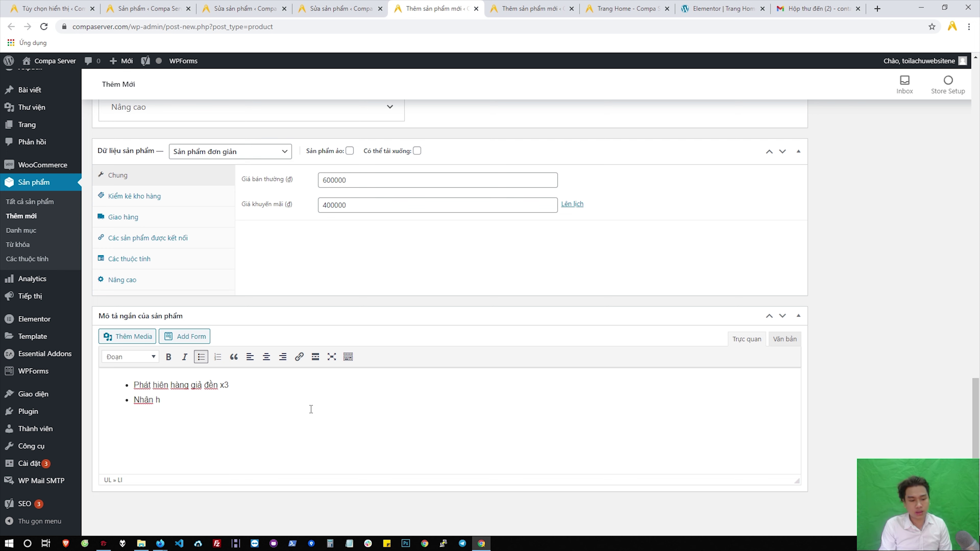
text(Chỉ trả tiền khi nhận được hang)
scroll(652, 274, up, 7)
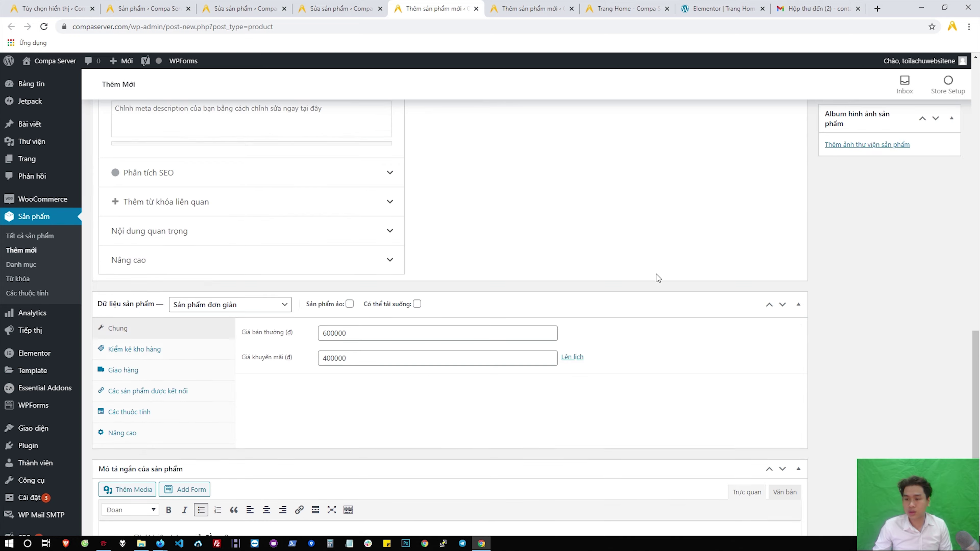
Upload caxedony-2-1024x1024.jpg as the product image and publish the Chalcedony product.
scroll(873, 243, up, 8)
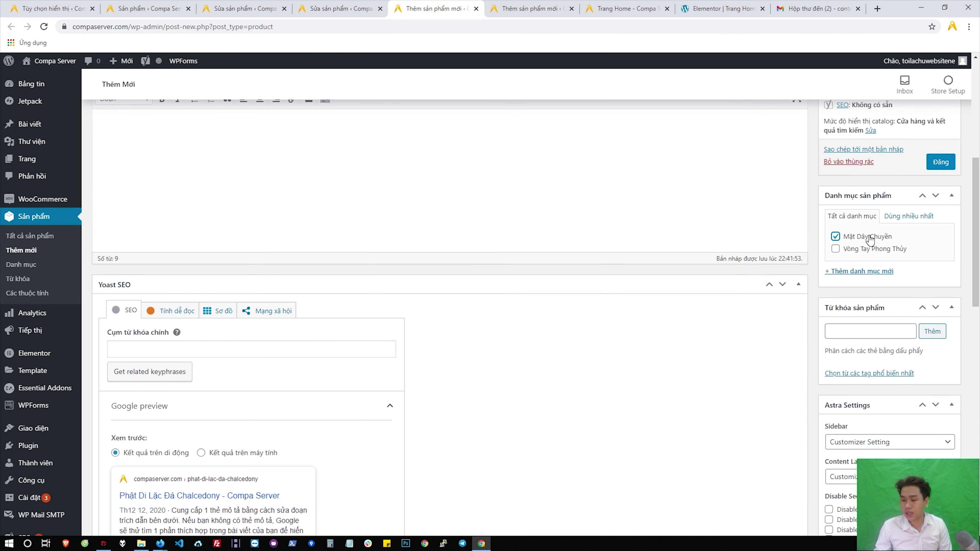
scroll(871, 240, down, 9)
click(859, 280)
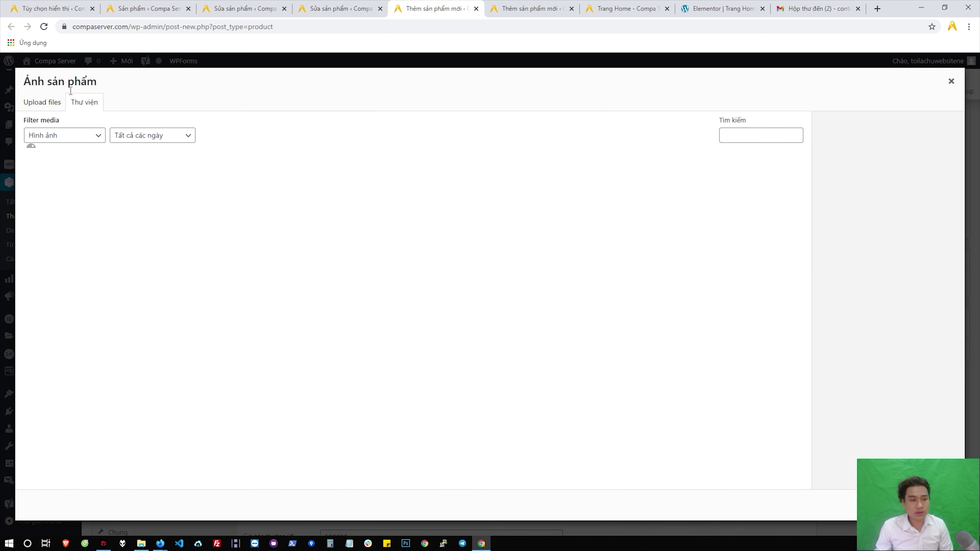
click(52, 107)
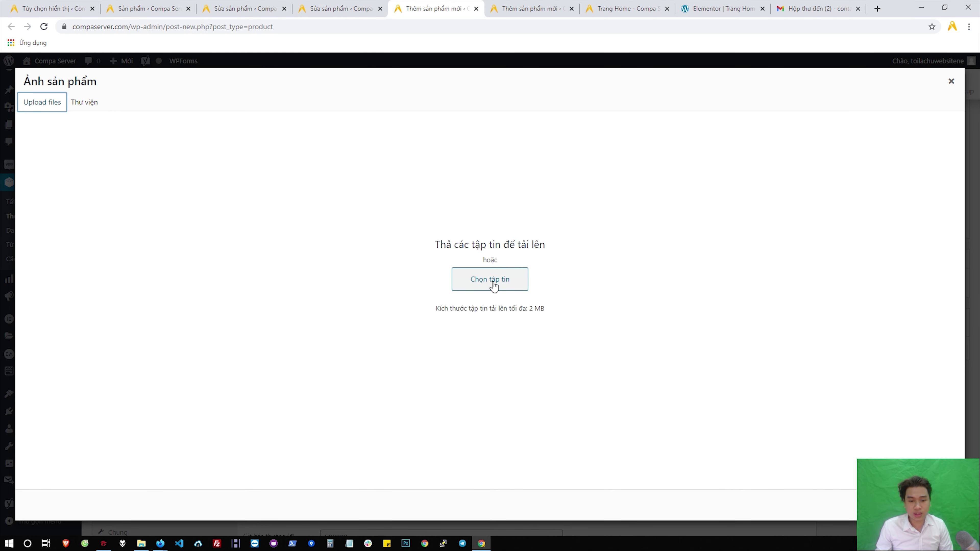
click(490, 280)
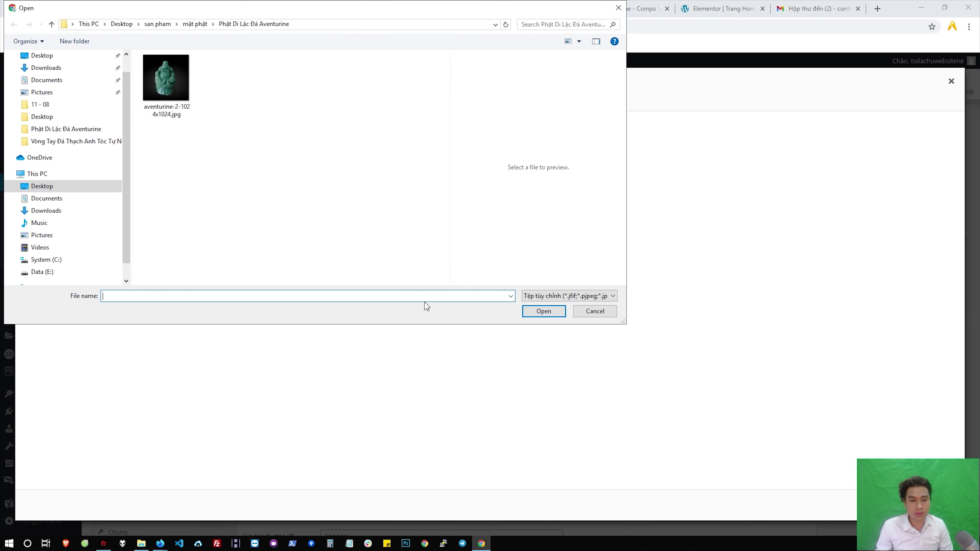
click(194, 27)
double_click(211, 79)
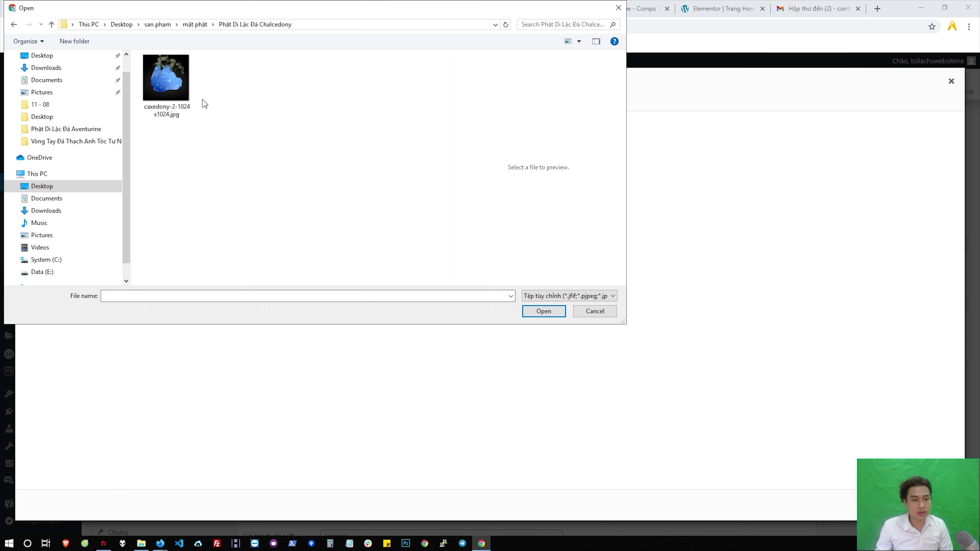
click(180, 86)
click(544, 311)
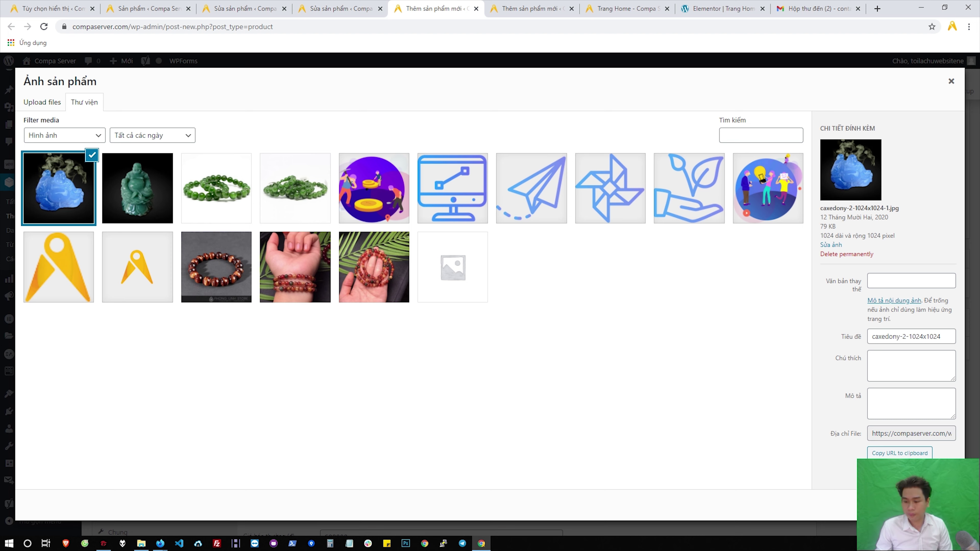
click(918, 506)
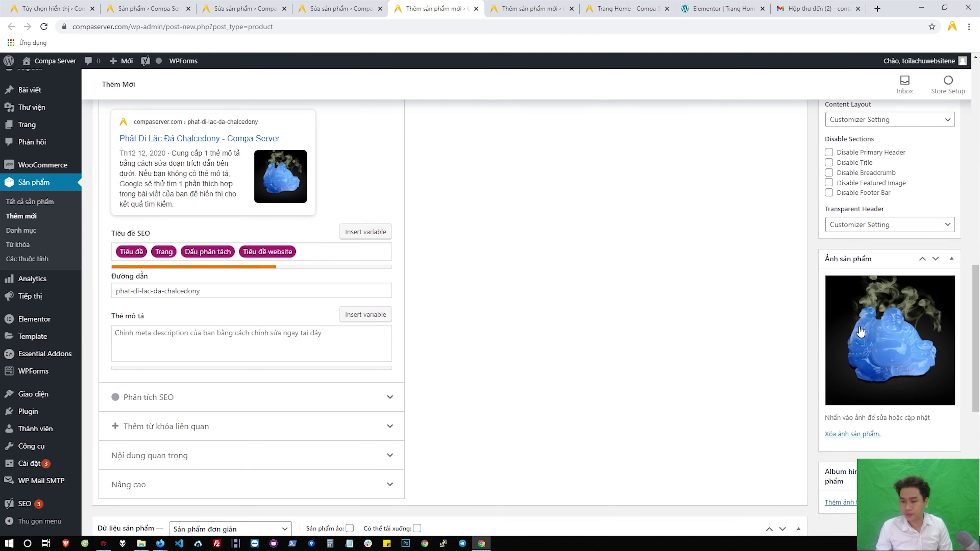
scroll(900, 207, up, 10)
click(941, 374)
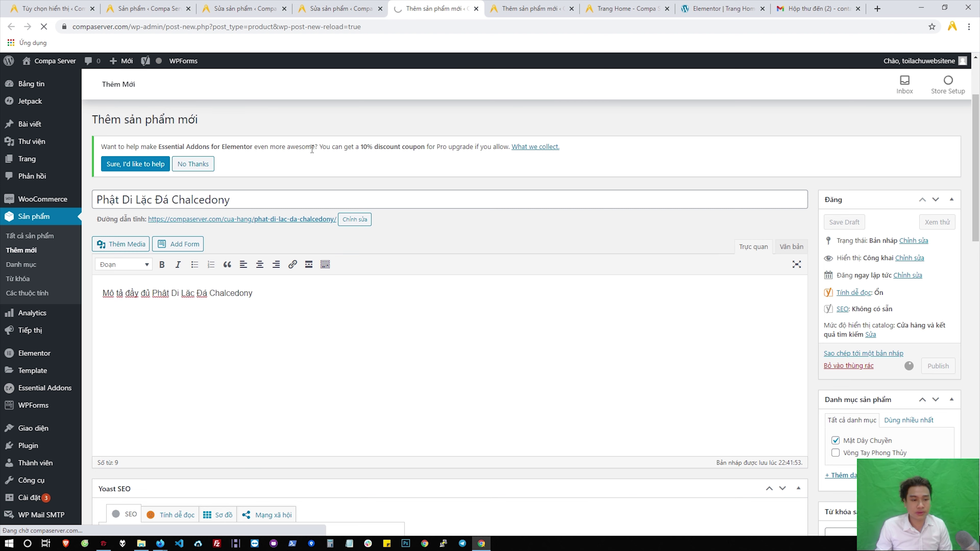
Start a new product titled 'Phật Di Lặc Đá Ruby Nam Phi' with a 'Moô tả đầy đủ' description.
click(531, 8)
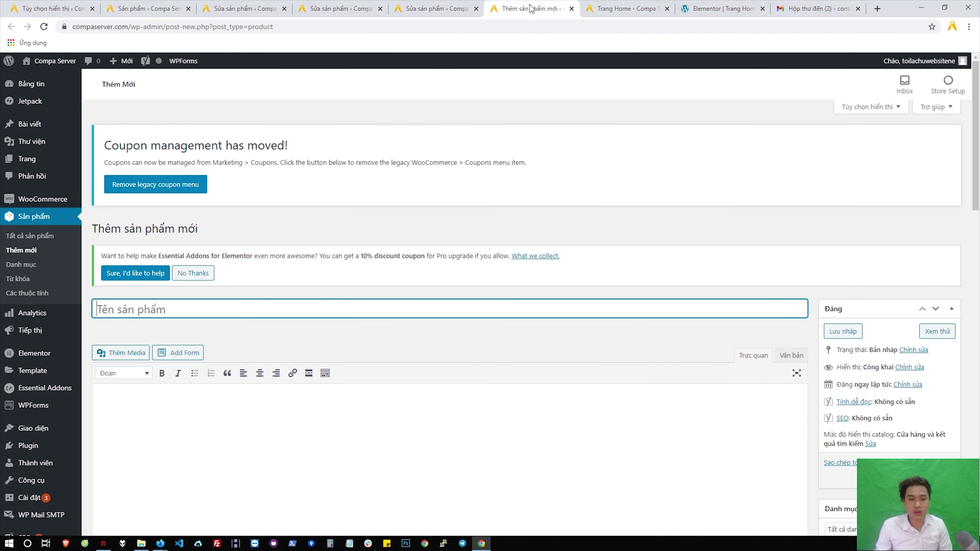
click(141, 544)
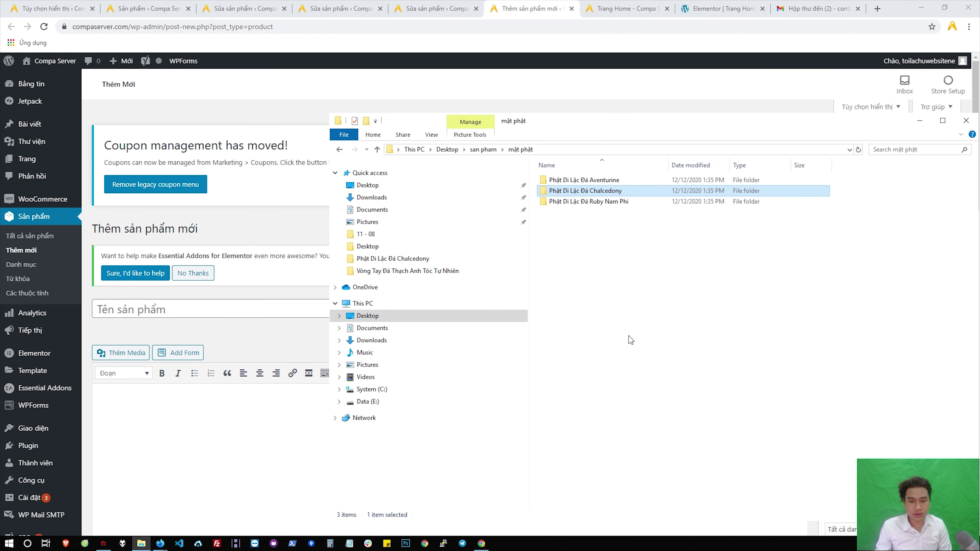
click(615, 201)
click(615, 201)
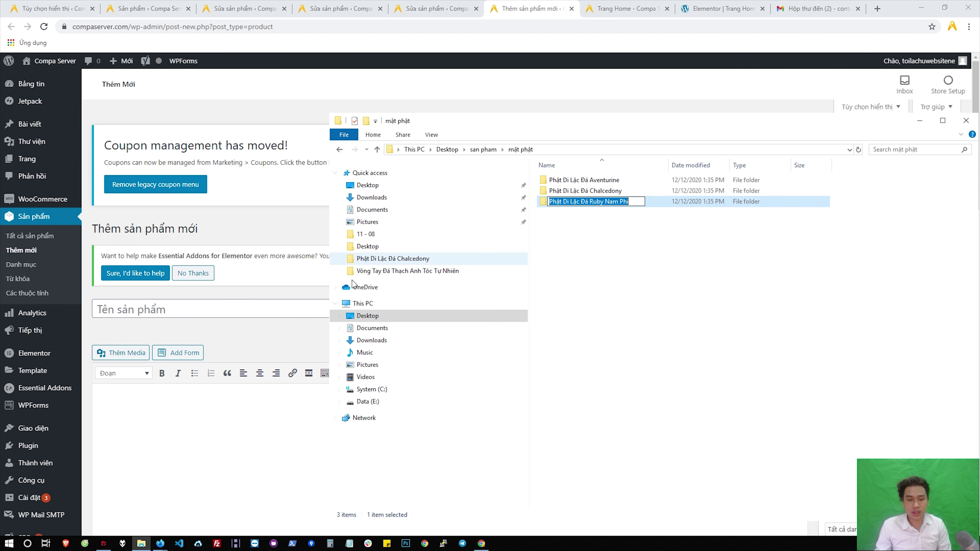
key(ctrl+c)
click(179, 312)
key(ctrl+v)
click(196, 414)
text(Moô tả đầy đủ)
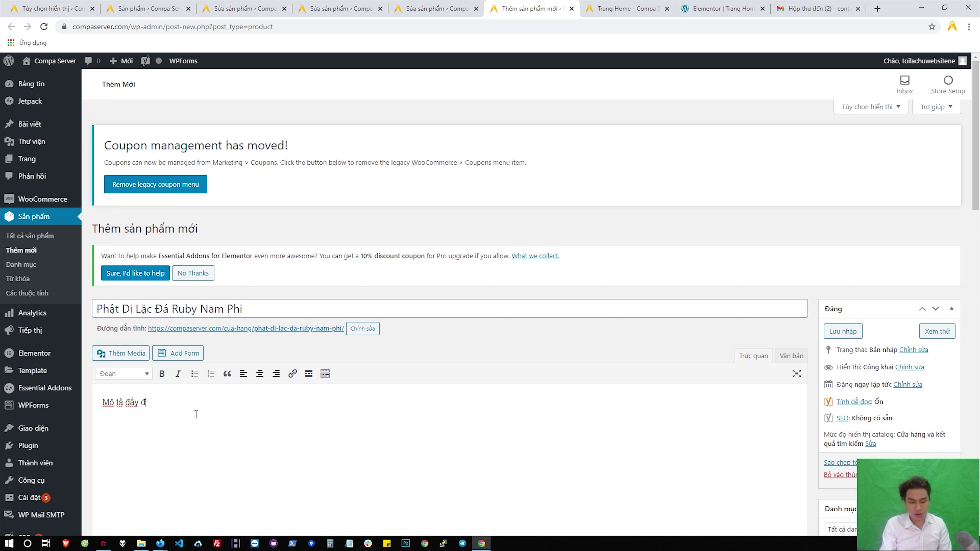
key(ctrl+v)
Set the product's regular price to 700.
scroll(247, 401, down, 15)
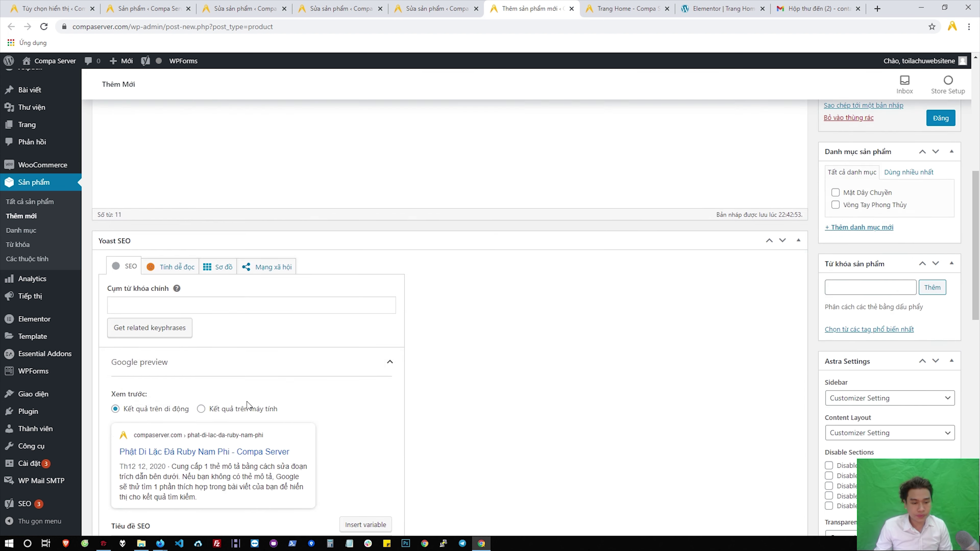
scroll(247, 401, down, 10)
click(360, 187)
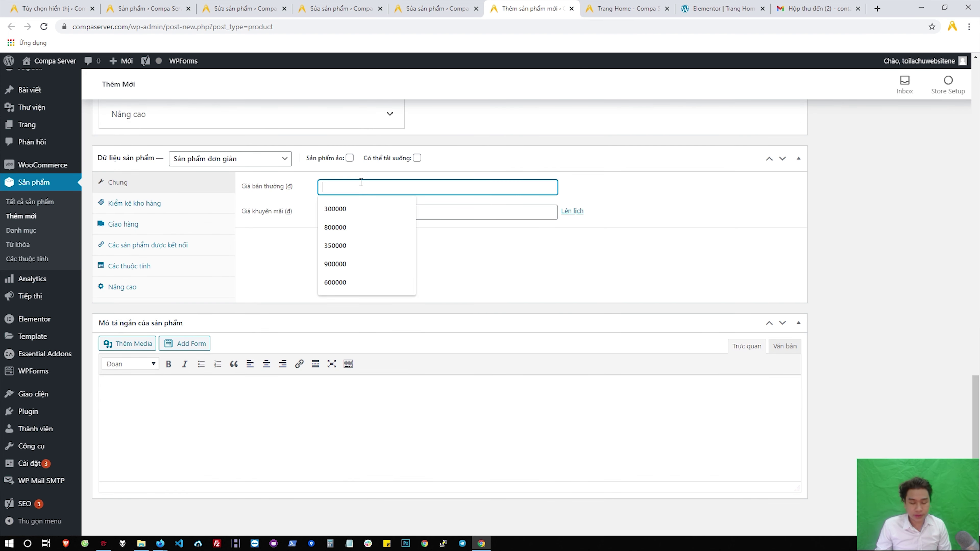
text(700000)
key(Tab)
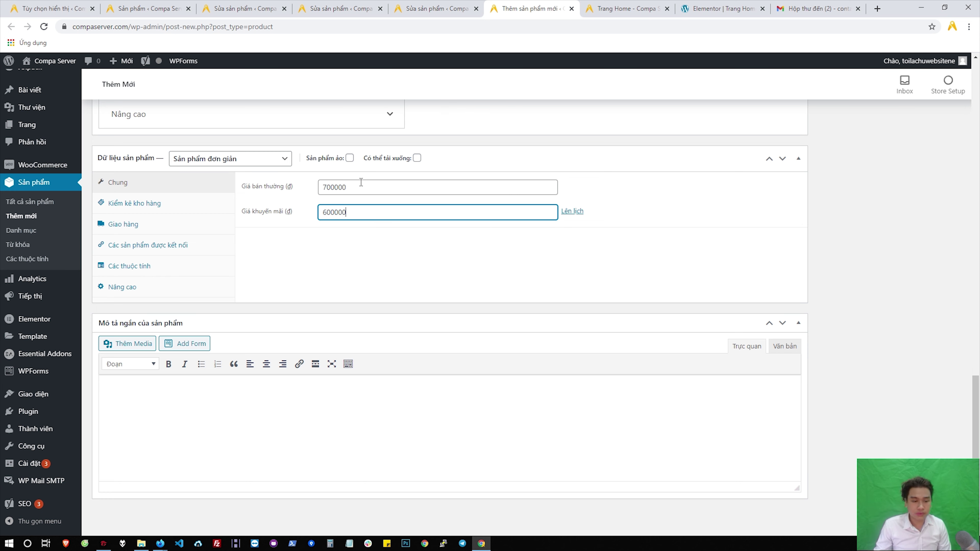
Fill the short description with the two bullet lines copied from the Chalcedony product.
click(278, 410)
key(alt+shift+u)
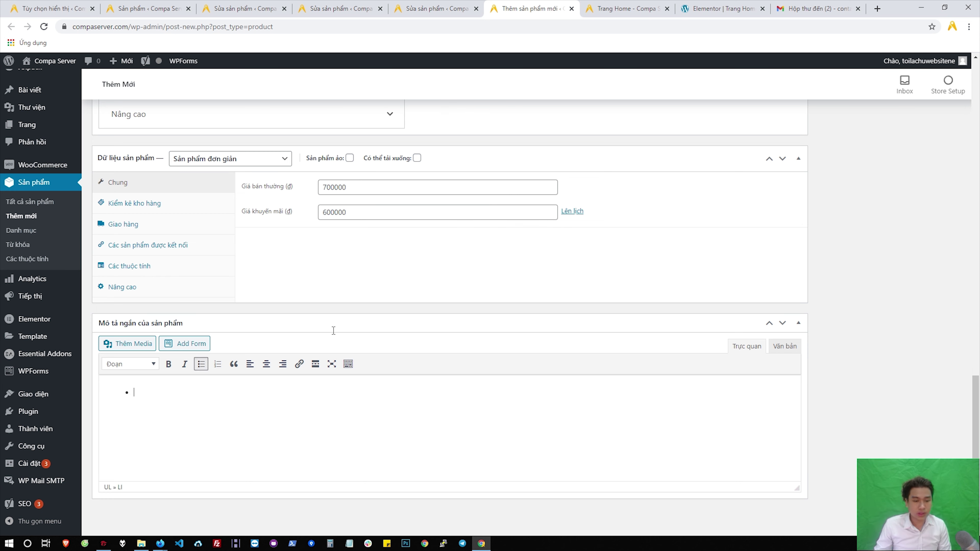
click(417, 5)
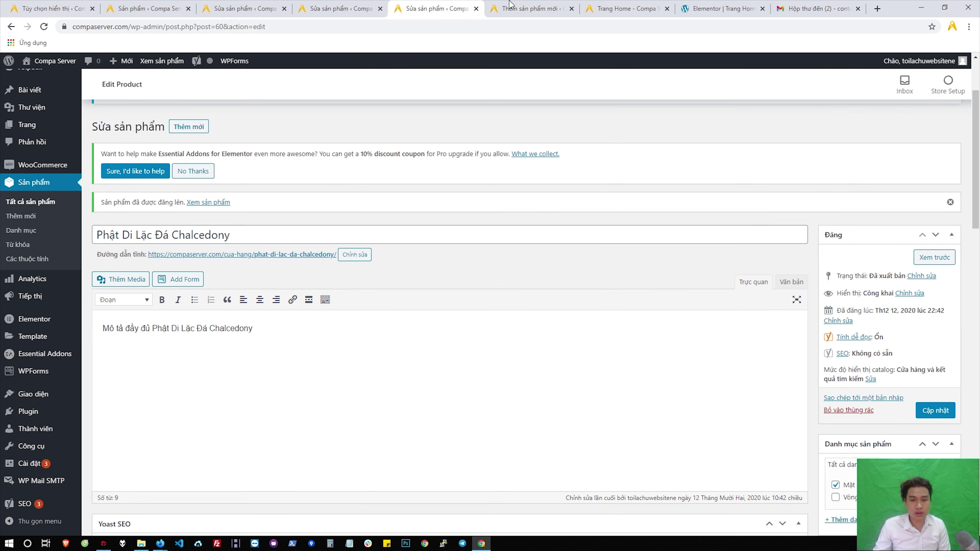
scroll(312, 359, down, 20)
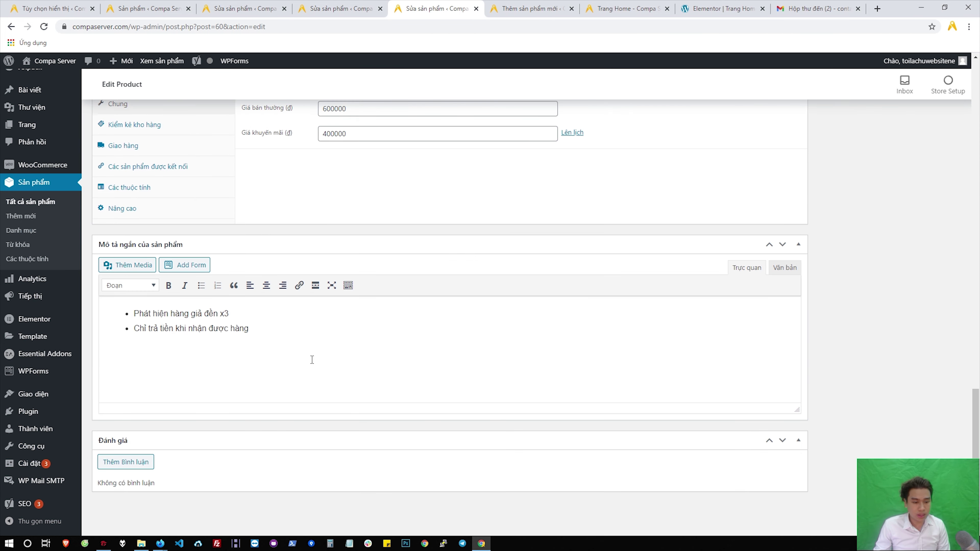
drag(266, 330, 133, 312)
click(555, 8)
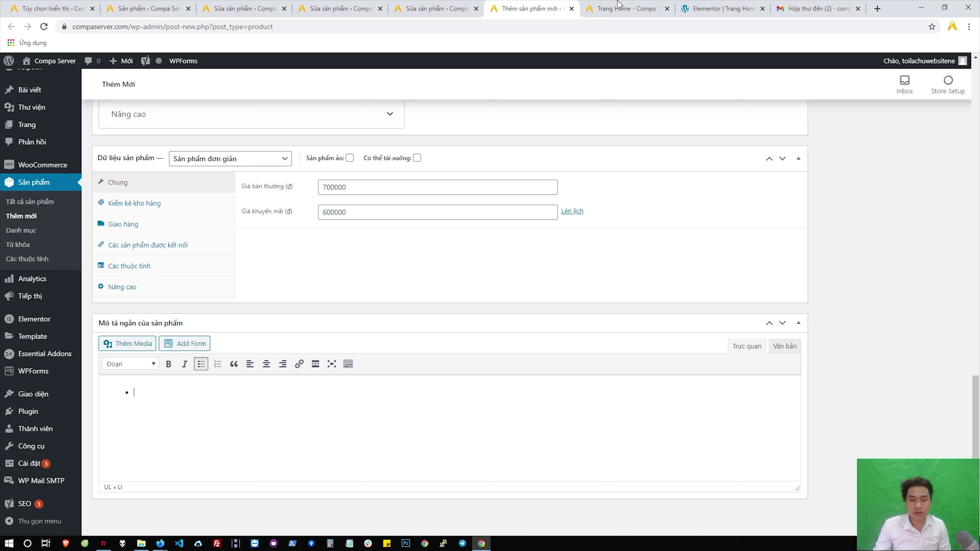
key(BackSpace)
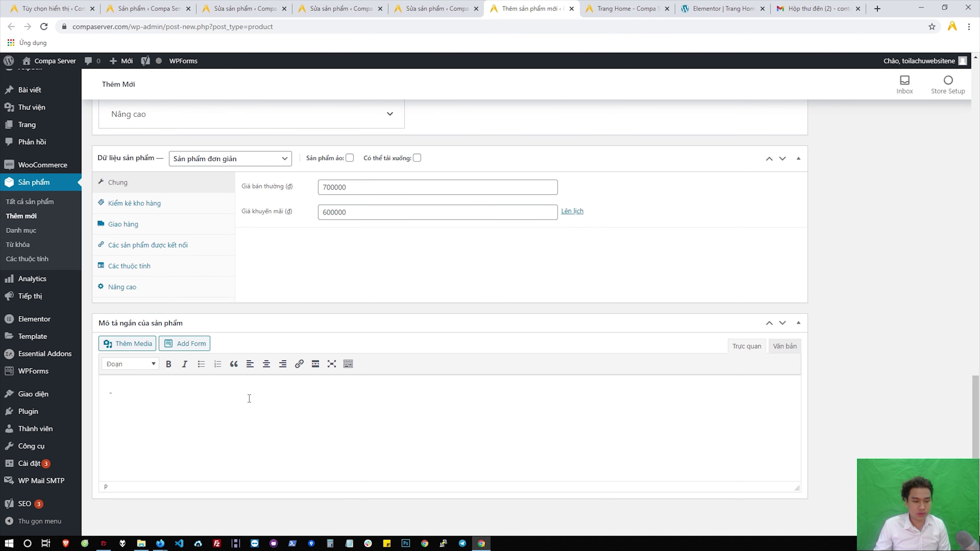
key(ctrl+v)
scroll(805, 360, up, 15)
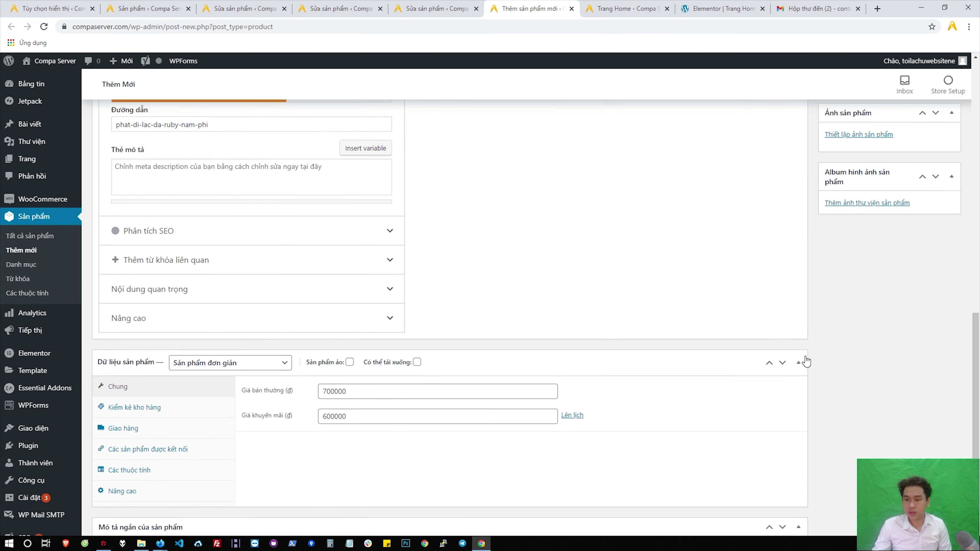
scroll(839, 366, up, 3)
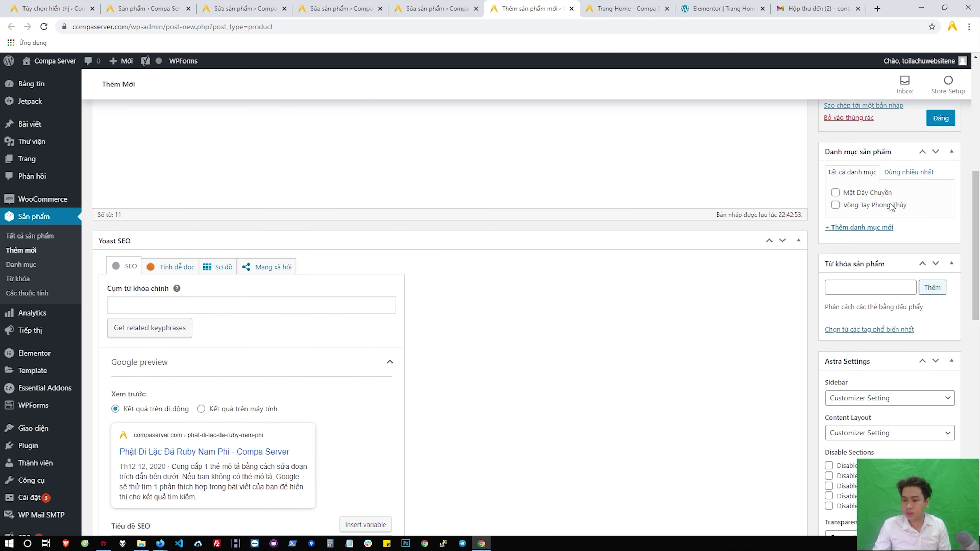
Put the product in Mặt Dây Chuyền and upload ruby-3-1024x1024.jpg as its product image.
click(835, 194)
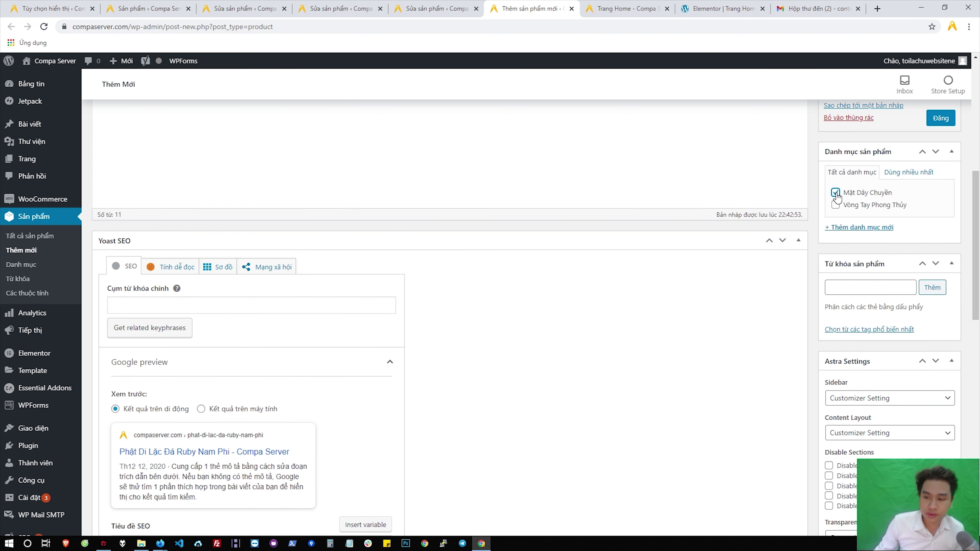
scroll(856, 251, down, 9)
click(862, 288)
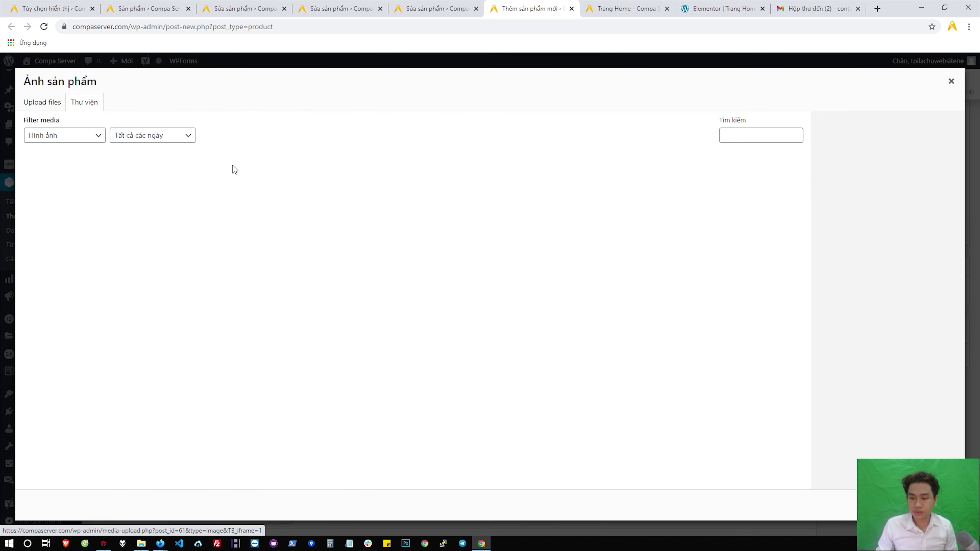
click(42, 102)
click(466, 280)
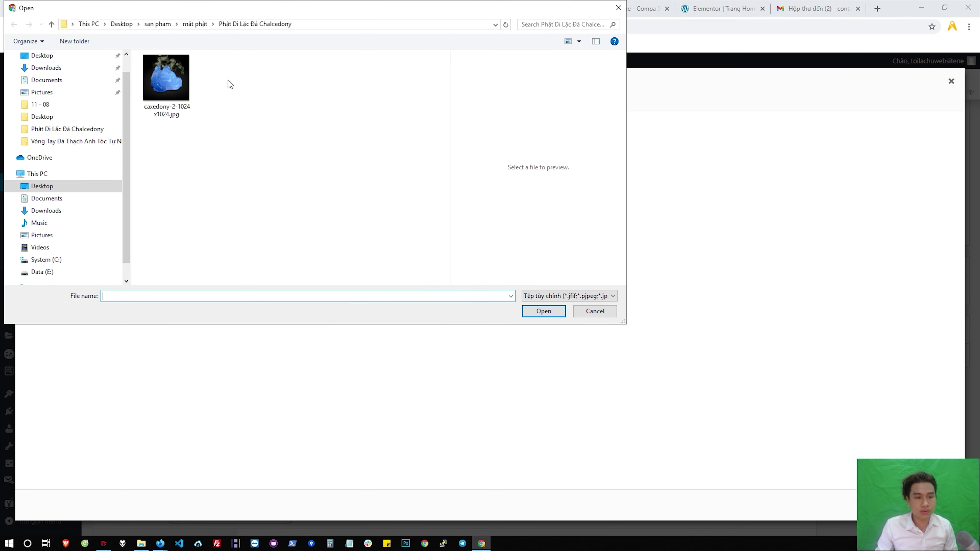
click(201, 23)
double_click(200, 93)
double_click(175, 82)
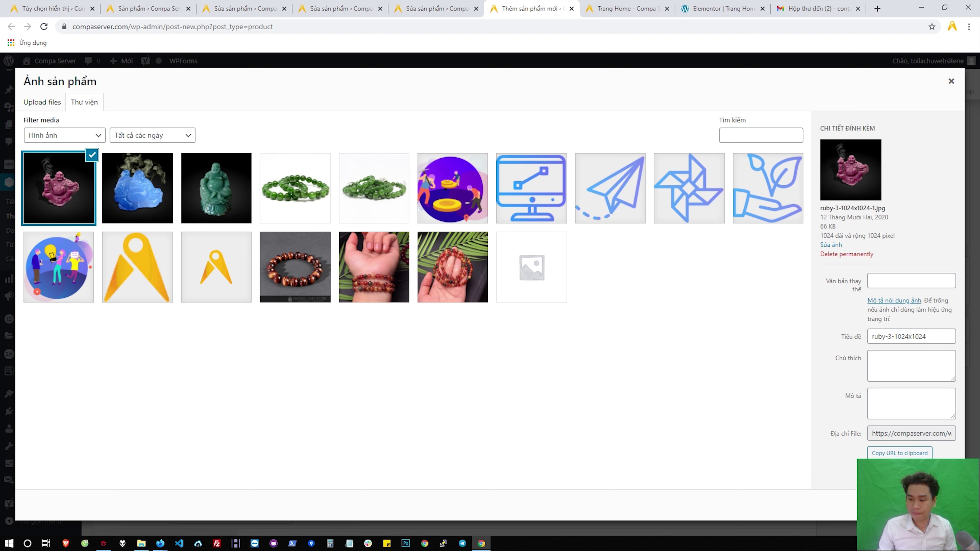
click(925, 505)
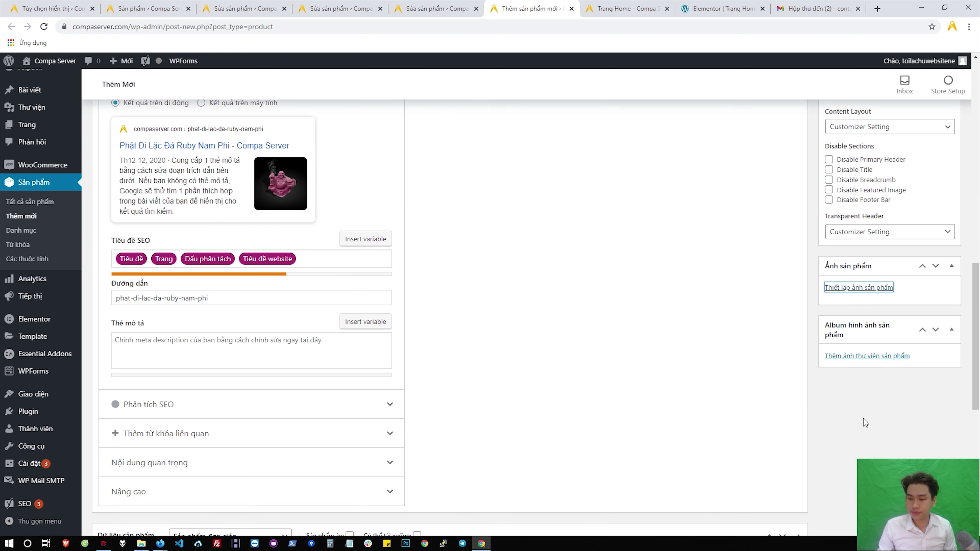
Publish the Phật Di Lặc Đá Ruby Nam Phi product.
scroll(860, 409, down, 5)
scroll(857, 397, up, 15)
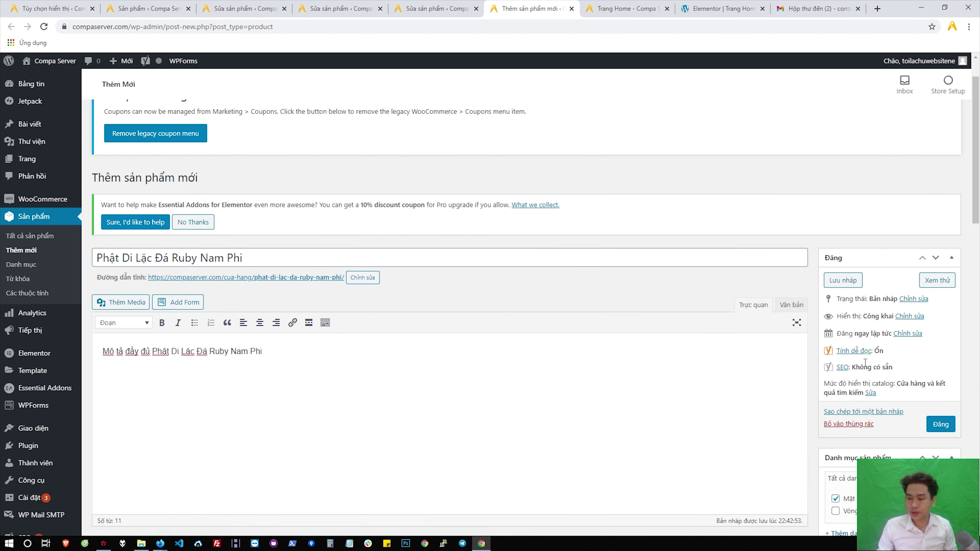
scroll(856, 397, down, 3)
click(939, 321)
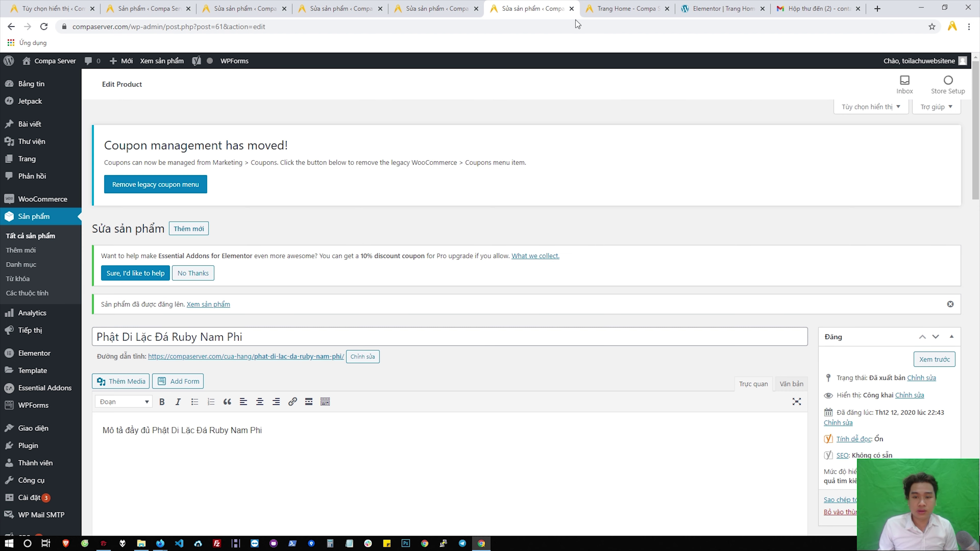
Review the storefront home page and save the Chalcedony product with Update.
click(614, 8)
scroll(329, 243, up, 3)
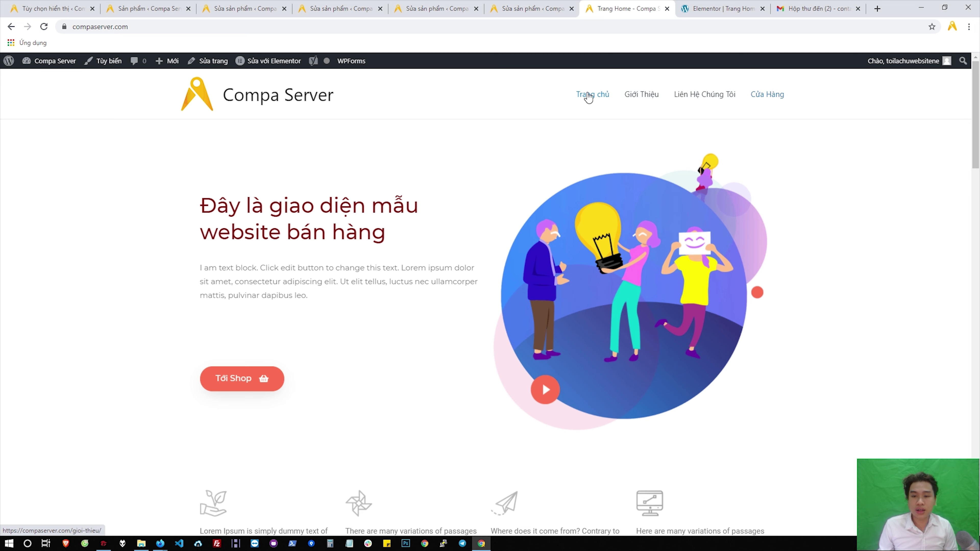
click(513, 12)
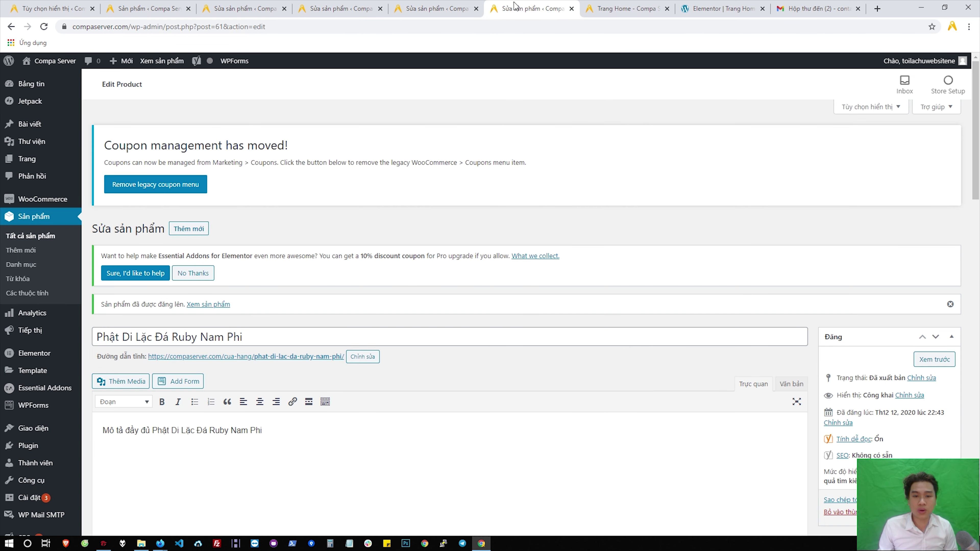
click(571, 8)
key(ctrl+w)
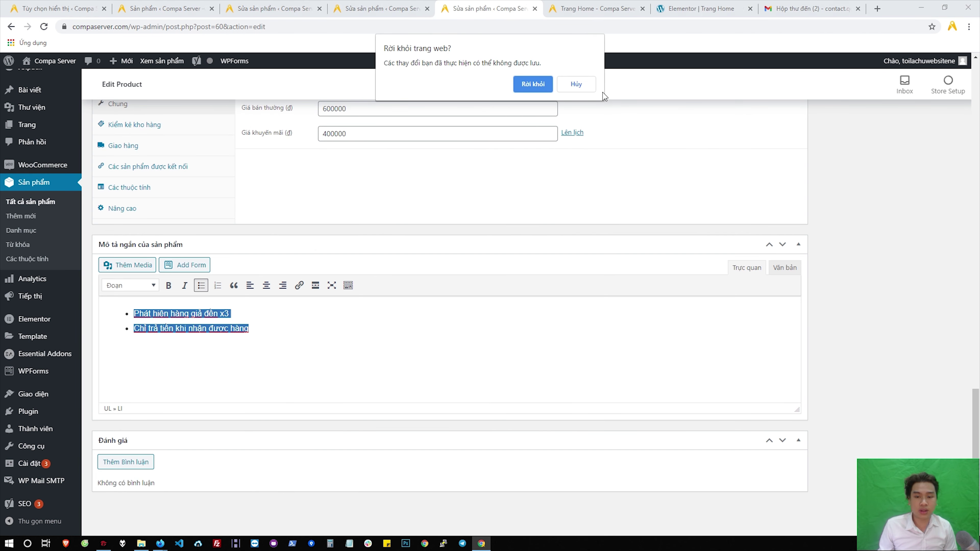
key(Escape)
scroll(868, 226, up, 20)
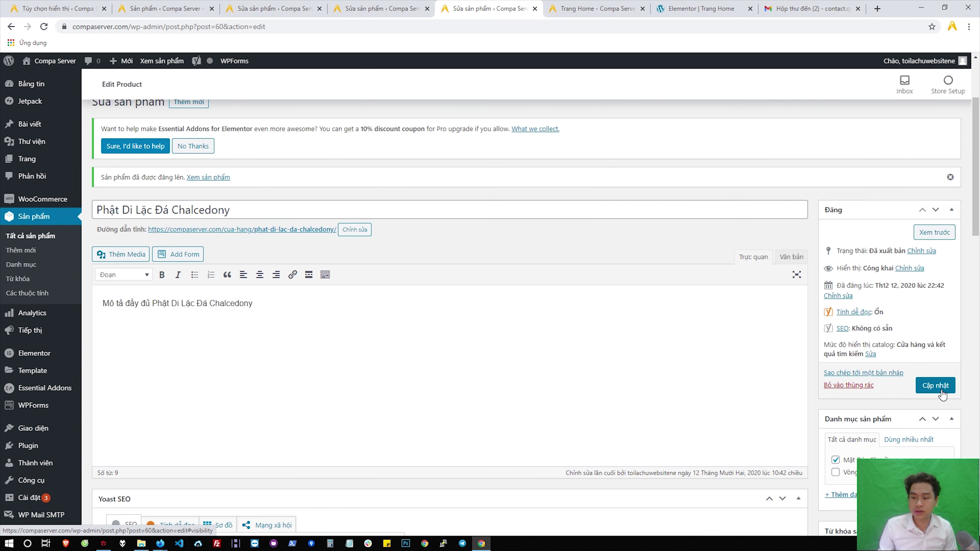
click(937, 386)
Close the Aventurine, Chalcedony, Ngọc Bích, product list and storefront home tabs.
click(378, 4)
key(ctrl+w)
key(Return)
middle_click(421, 5)
middle_click(277, 5)
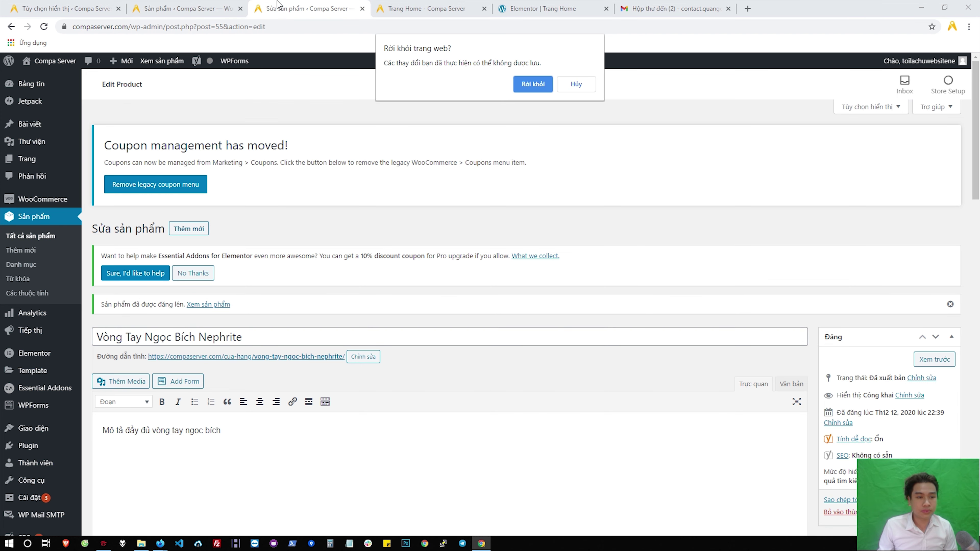
click(521, 84)
click(186, 7)
middle_click(181, 8)
middle_click(173, 6)
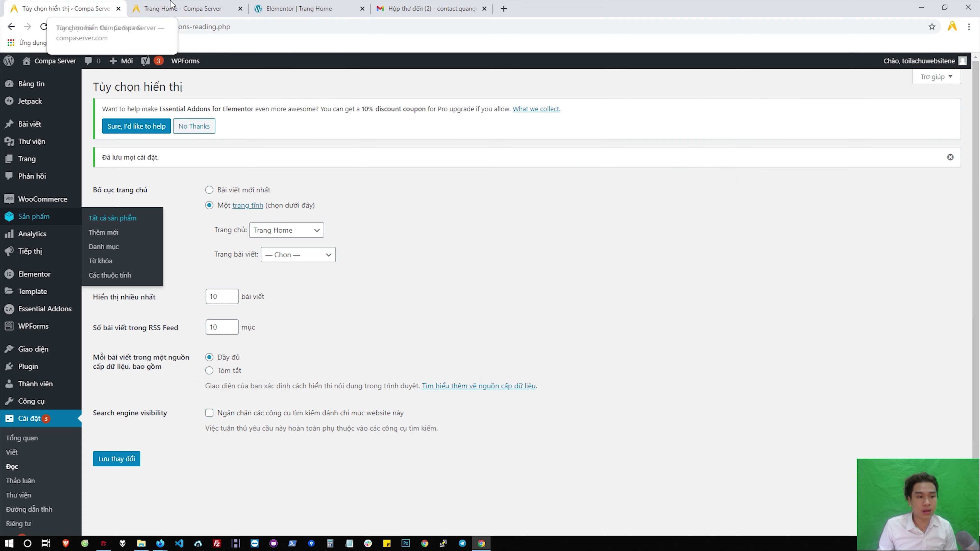
click(173, 6)
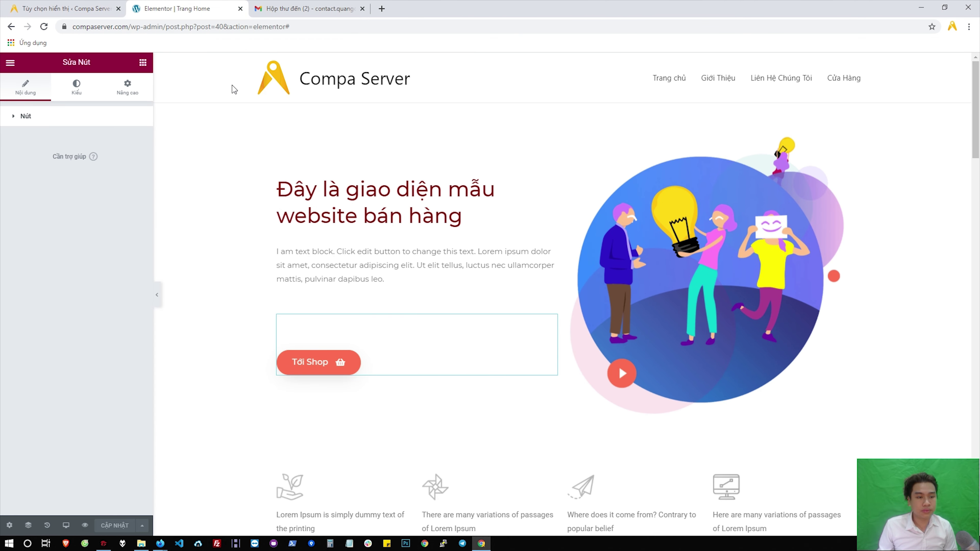
Go to Products > Categories from the Reading settings page.
click(51, 7)
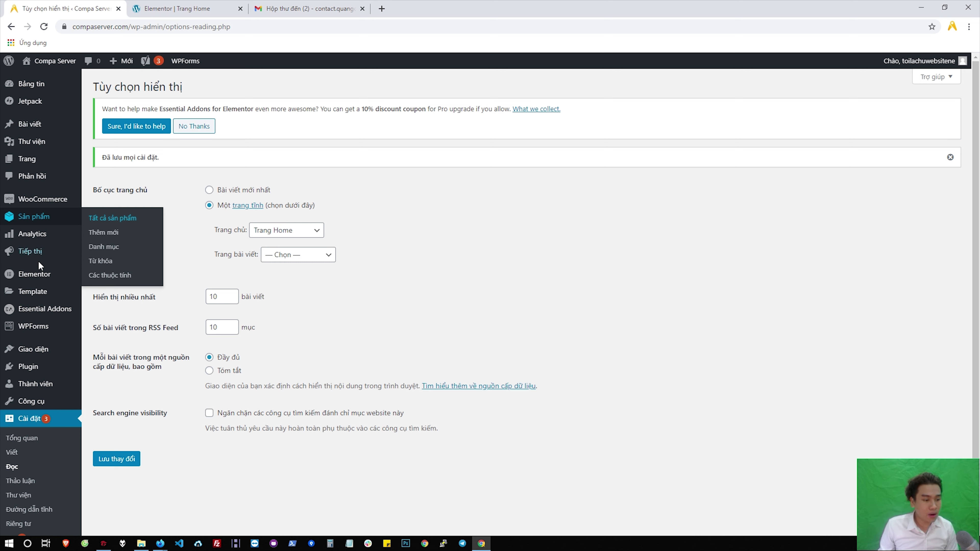
mouse_move(25, 355)
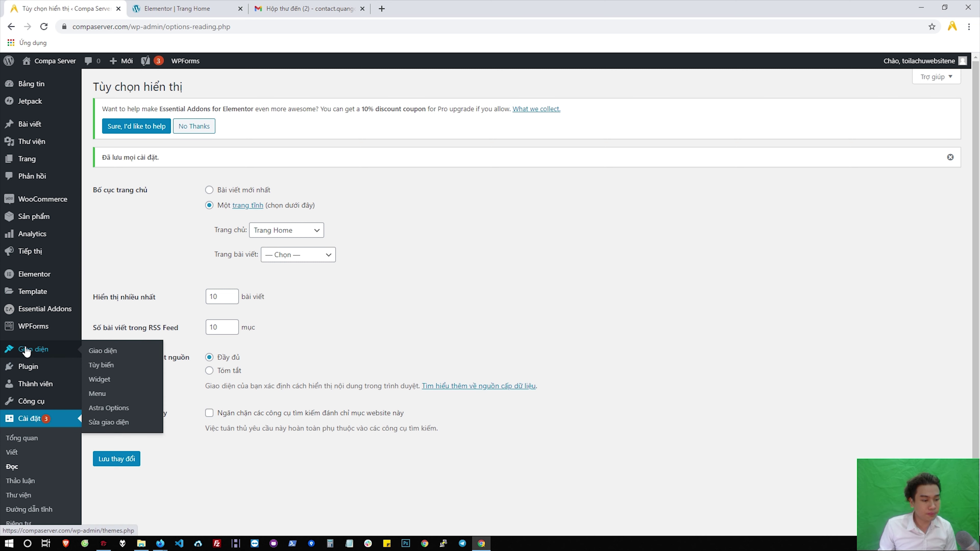
mouse_move(38, 217)
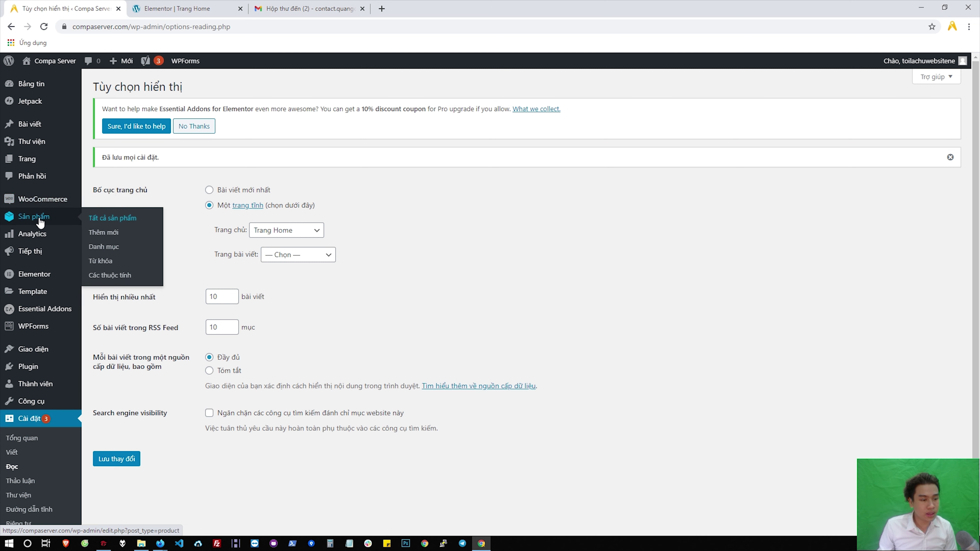
click(105, 250)
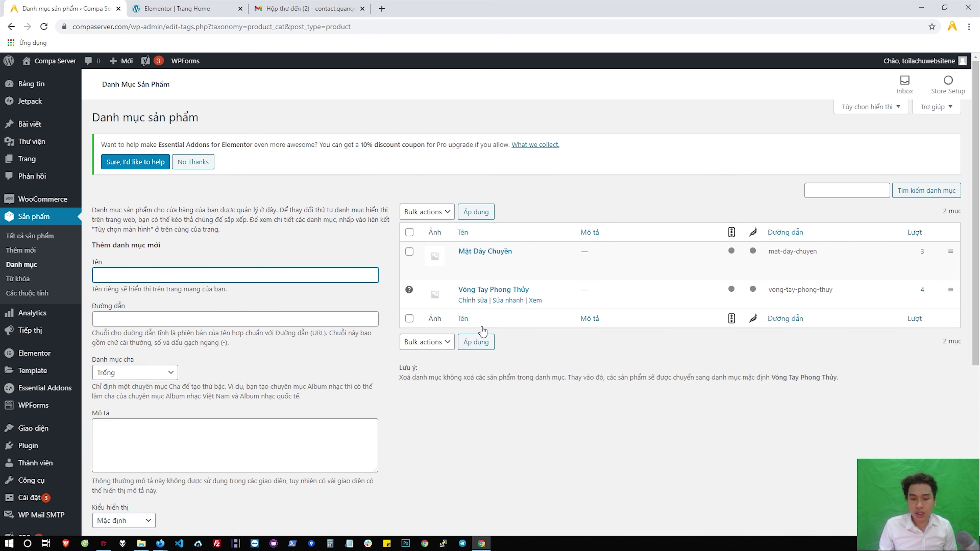
Open the Mặt Dây Chuyền and Vòng Tay Phong Thủy storefront pages in new tabs.
mouse_move(552, 272)
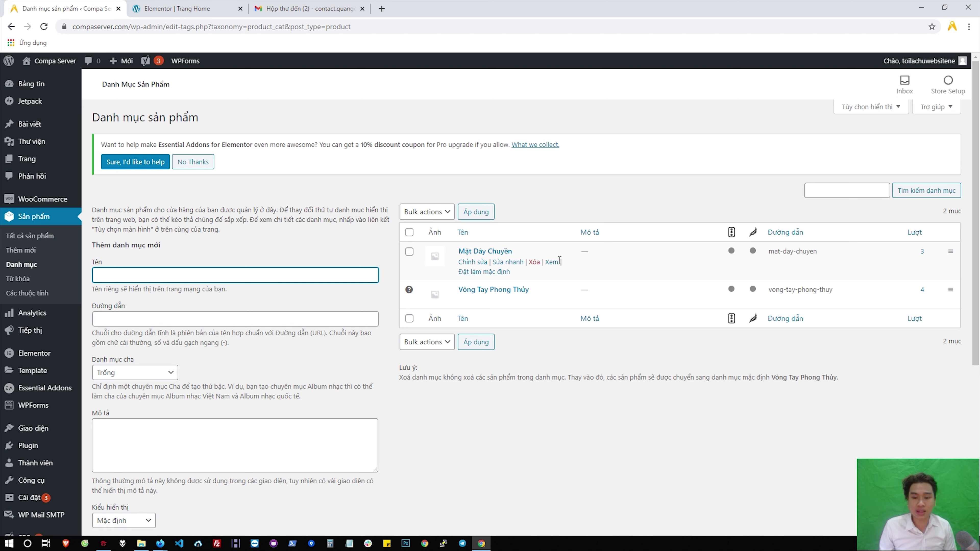
right_click(552, 266)
click(565, 272)
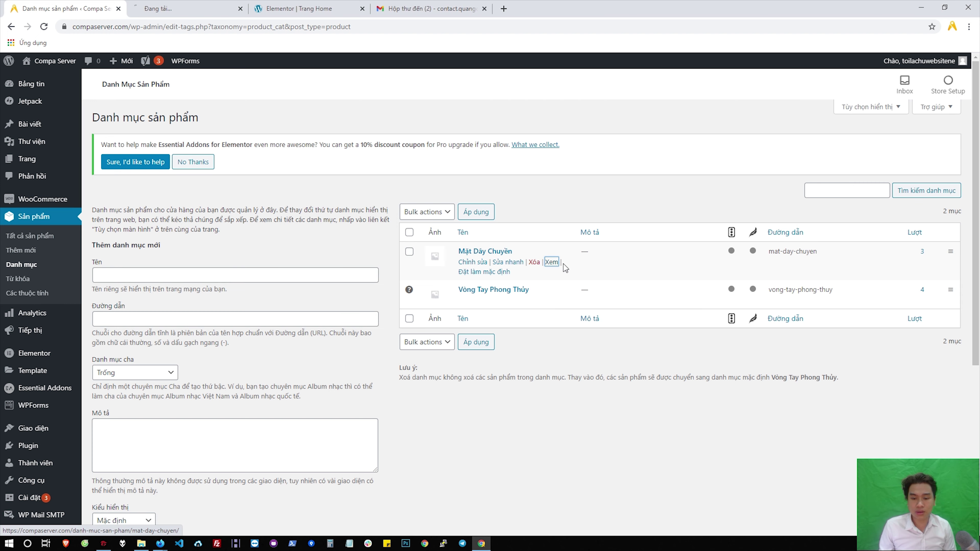
right_click(538, 305)
click(552, 310)
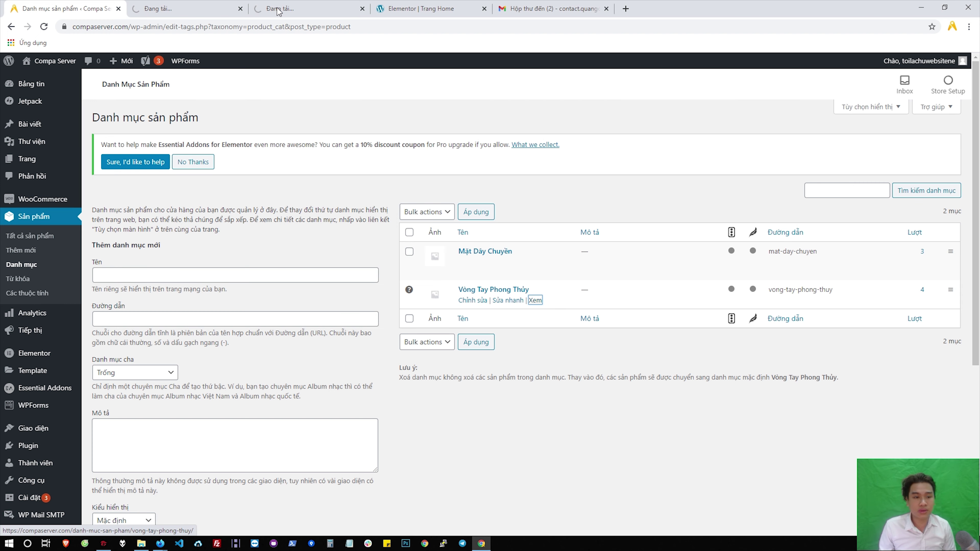
Review both category pages, then open All Products in a new tab.
click(189, 8)
scroll(89, 169, down, 2)
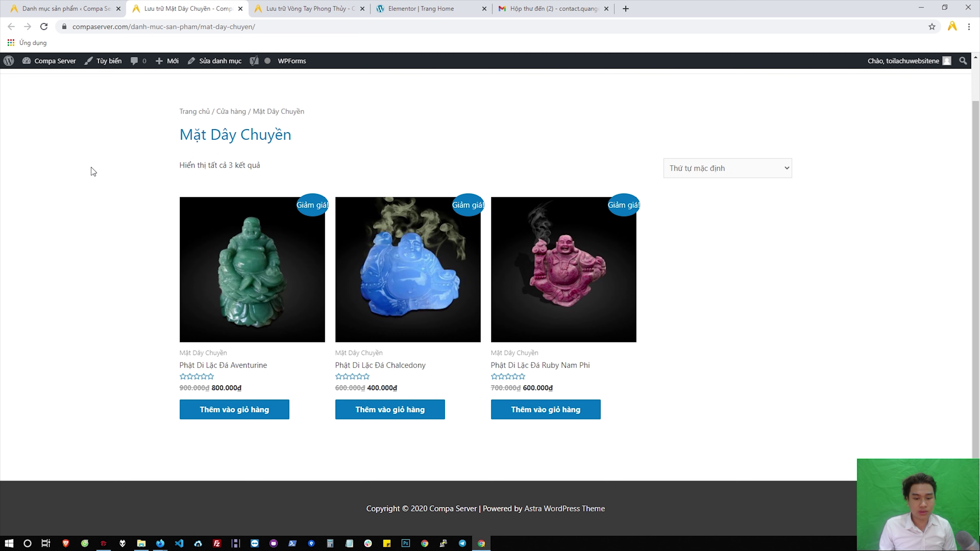
triple_click(187, 140)
click(230, 166)
click(297, 7)
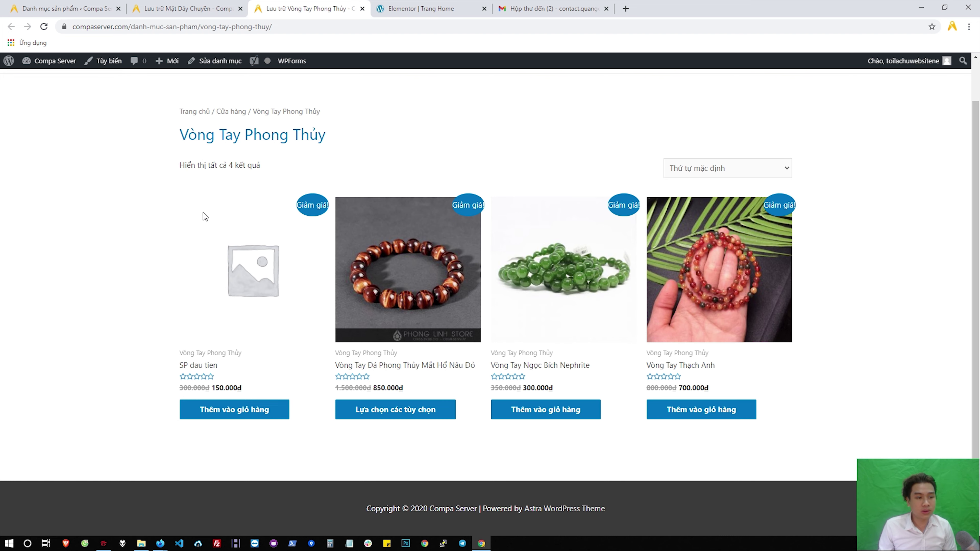
click(62, 8)
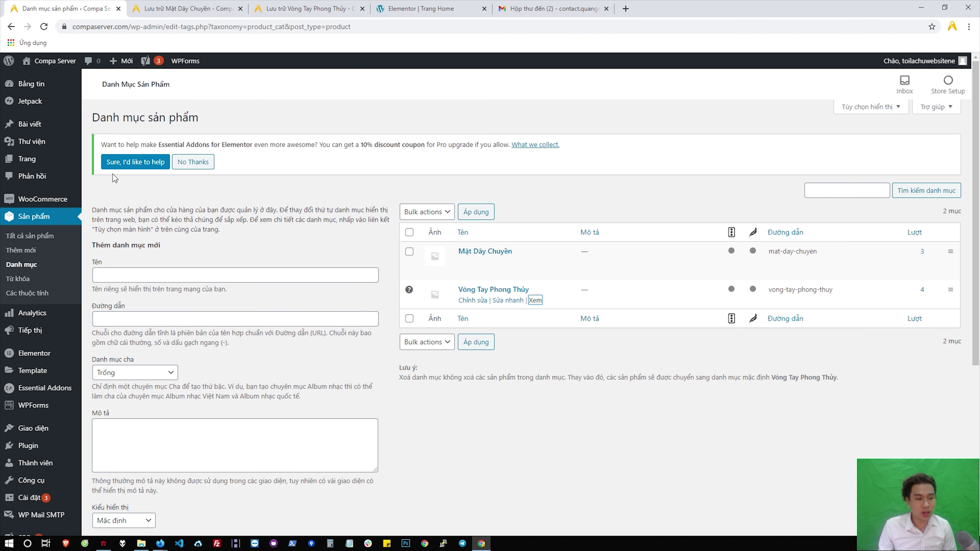
middle_click(30, 236)
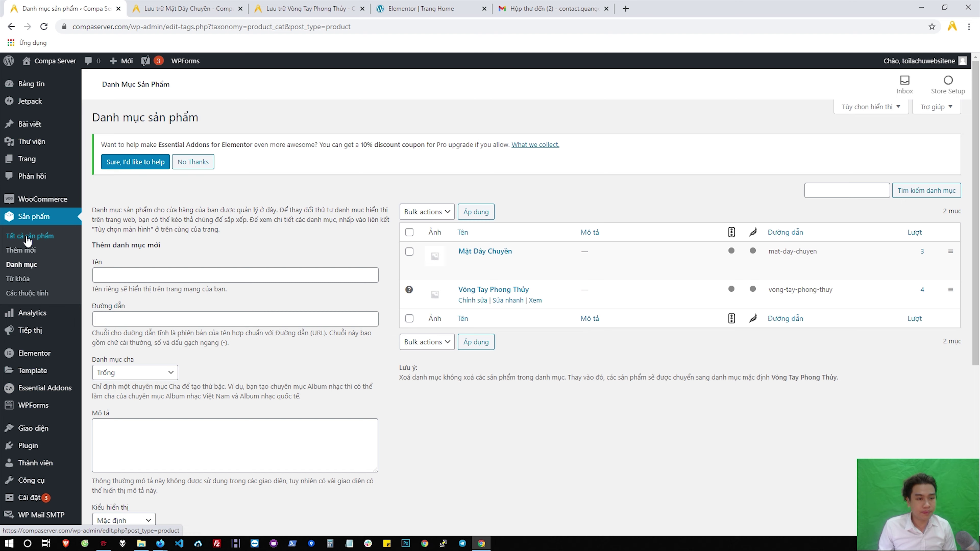
Move the 'SP dau tien' product to the trash.
click(373, 4)
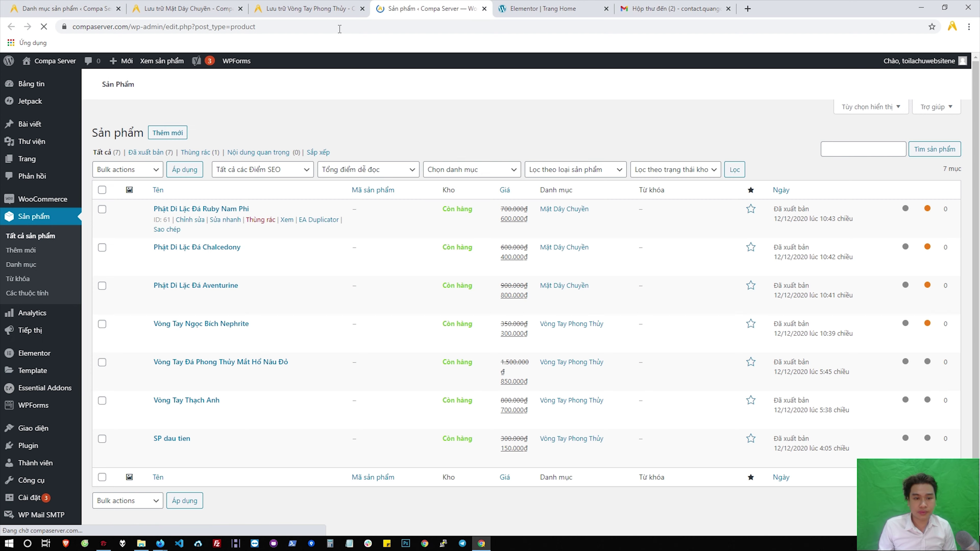
scroll(178, 437, down, 3)
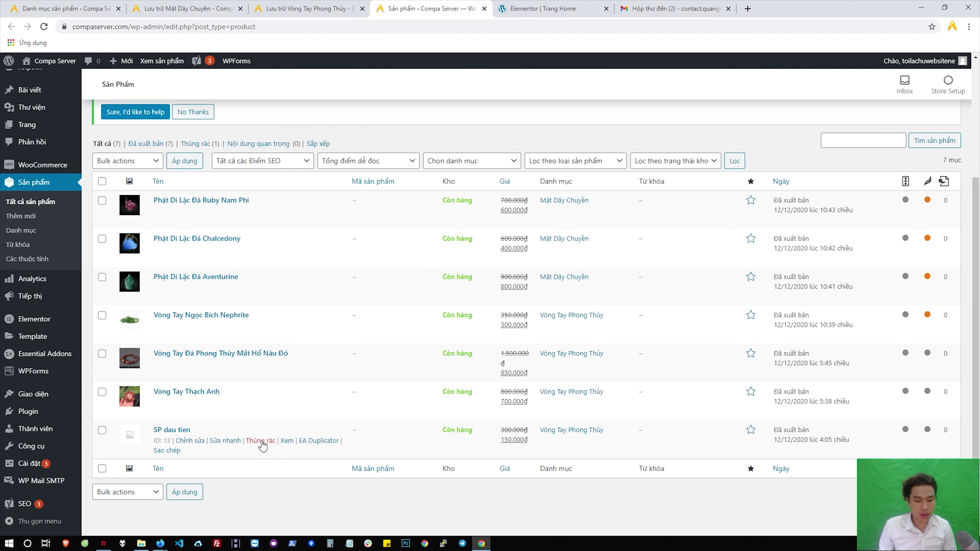
click(261, 441)
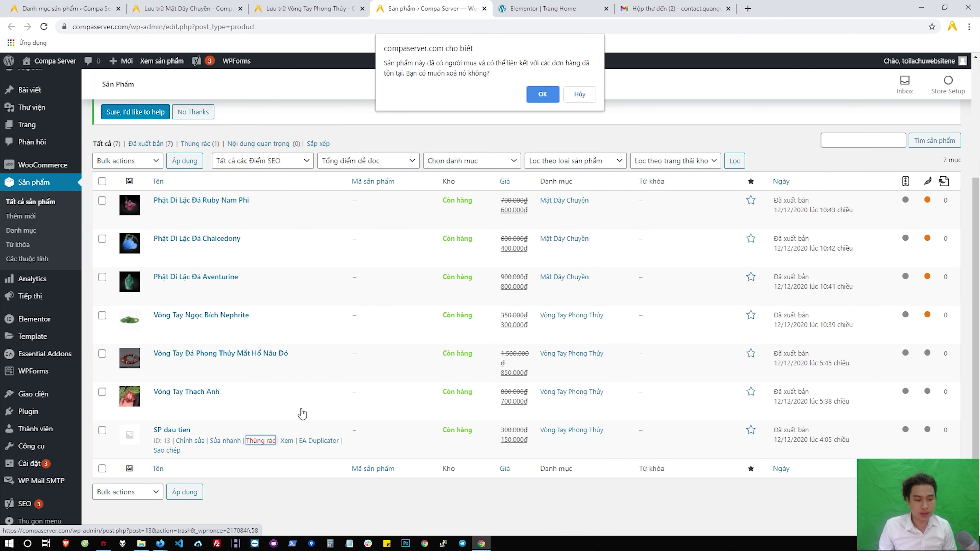
click(541, 95)
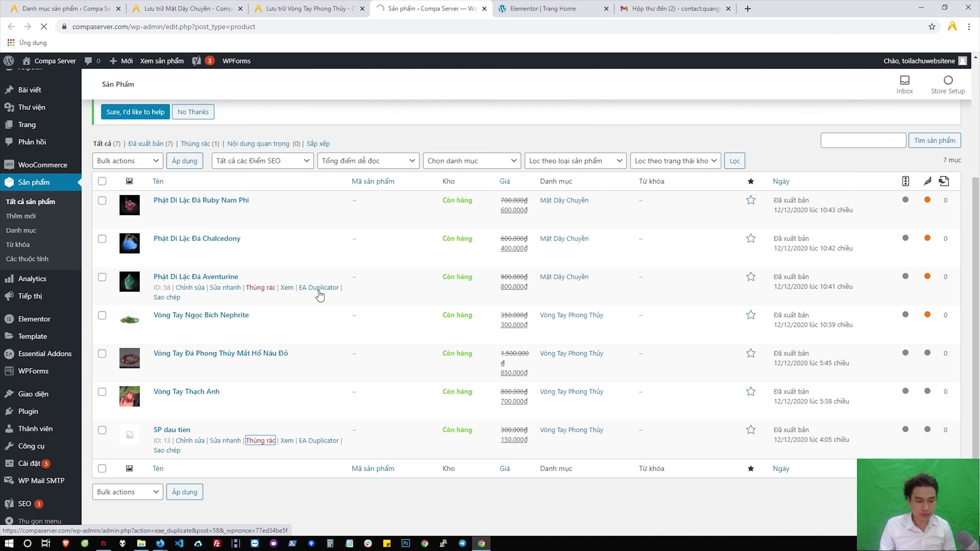
scroll(328, 330, down, 3)
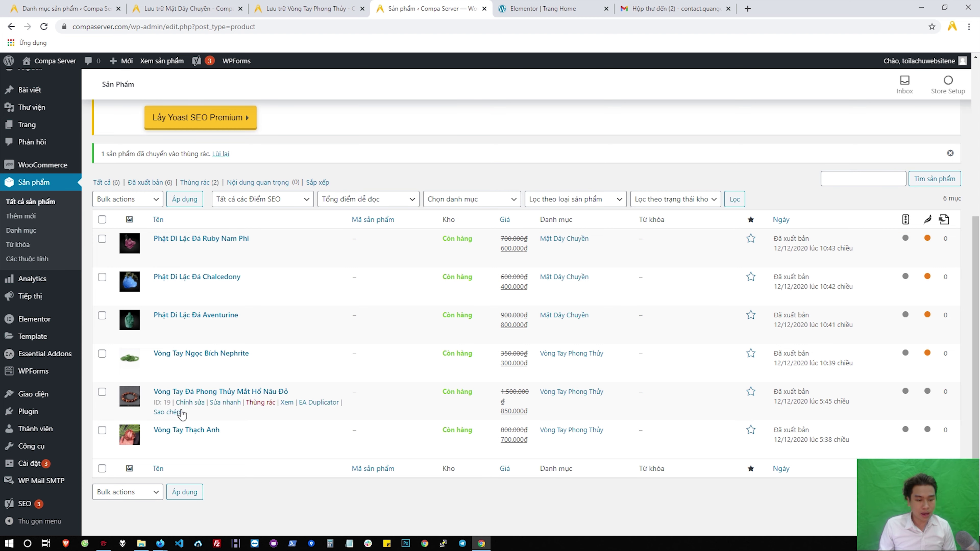
Check the Vòng Tay Phong Thủy storefront page and close the product list tab.
click(545, 6)
click(443, 6)
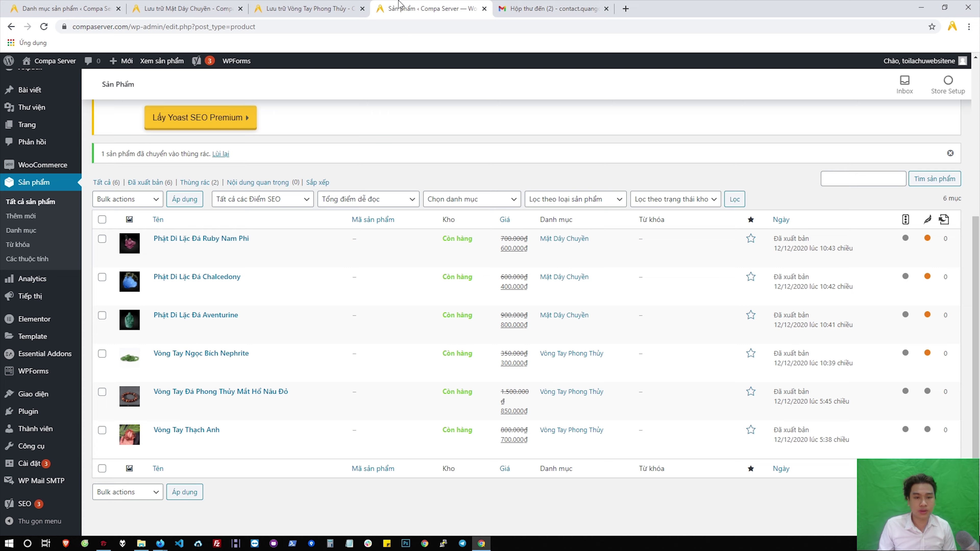
key(ctrl+shift+Tab)
scroll(475, 129, up, 1)
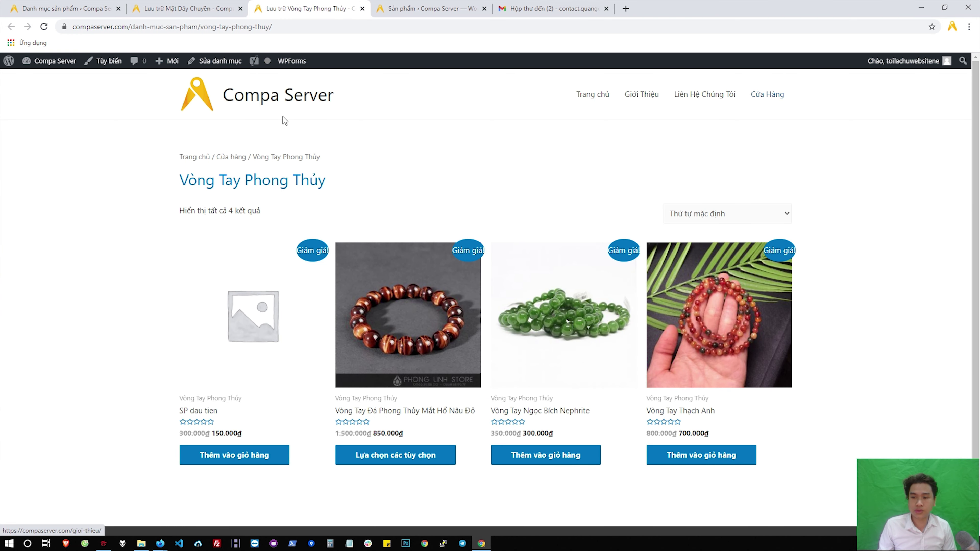
middle_click(413, 7)
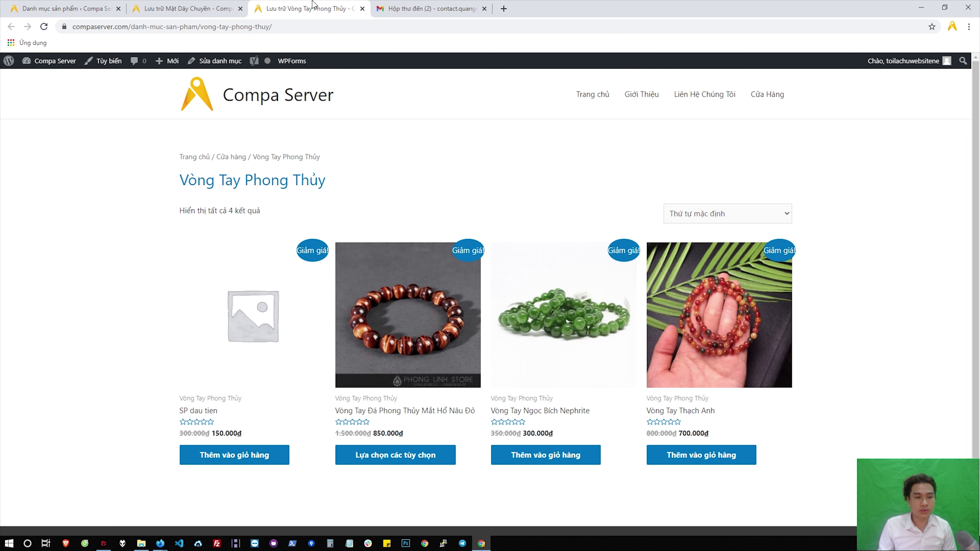
Open Giao diện > Menu in a new tab and switch to it.
click(185, 7)
click(293, 7)
click(185, 8)
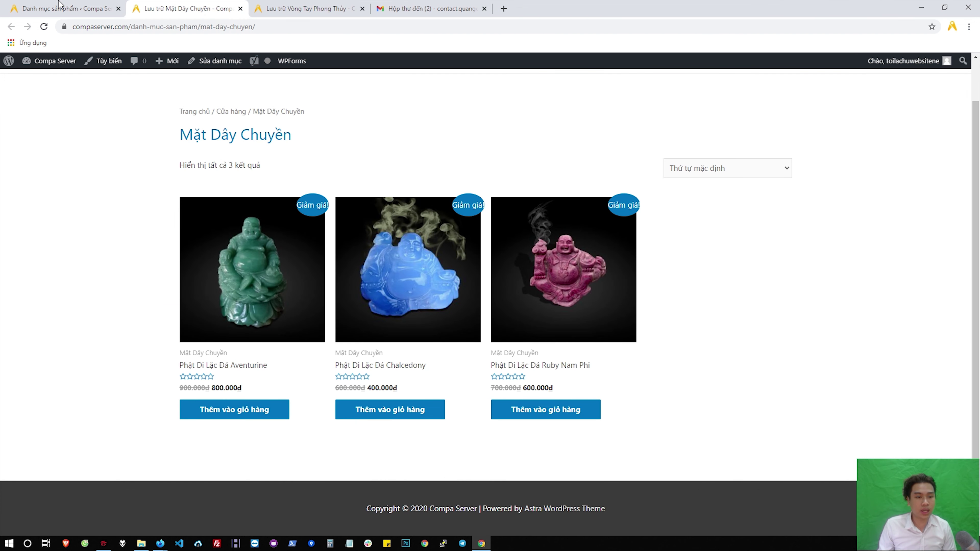
click(59, 5)
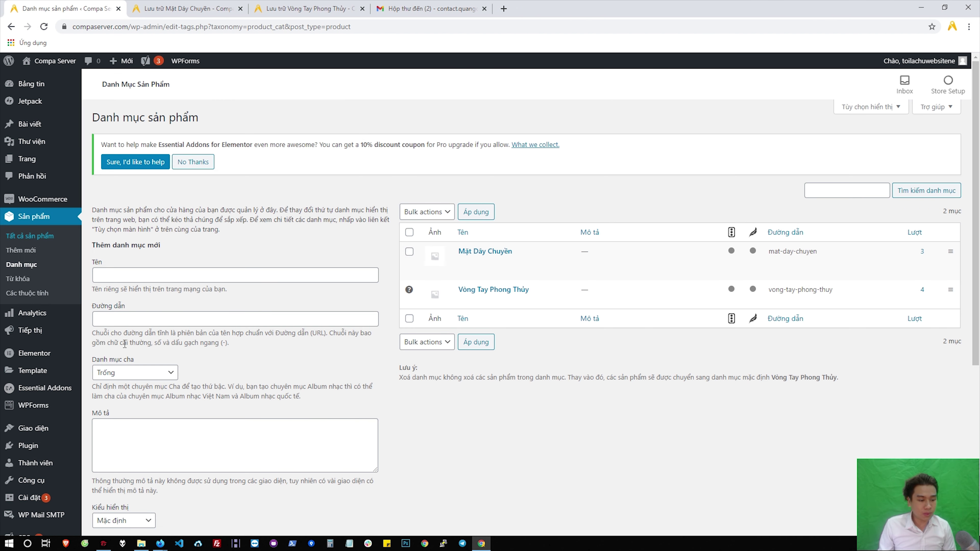
mouse_move(9, 430)
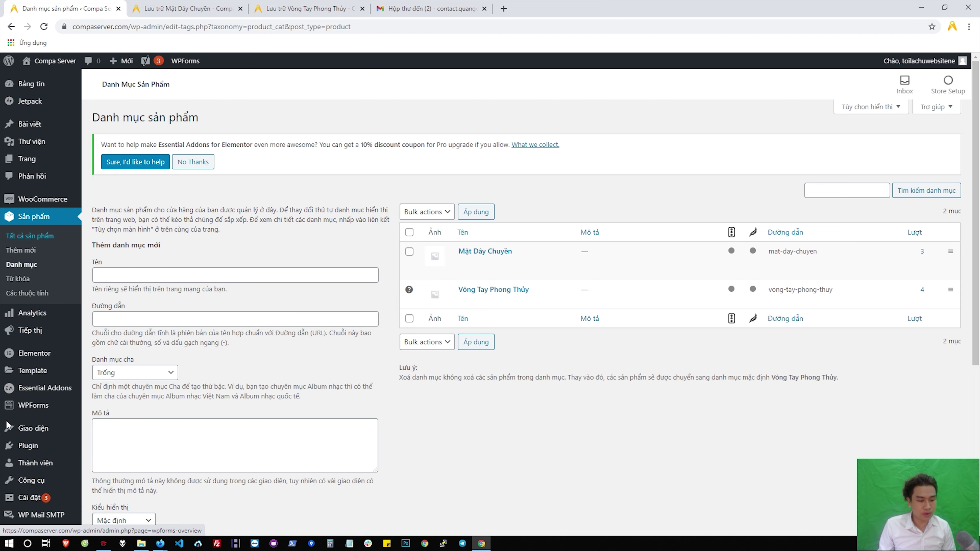
middle_click(97, 473)
click(216, 8)
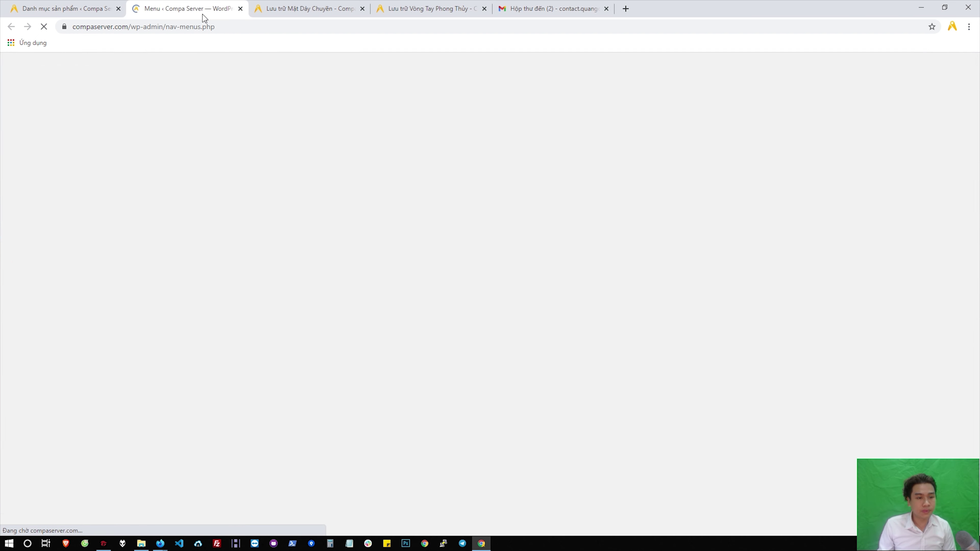
Inspect the Cửa Hàng menu item and reload the Vòng Tay Phong Thủy storefront page.
scroll(360, 276, down, 1)
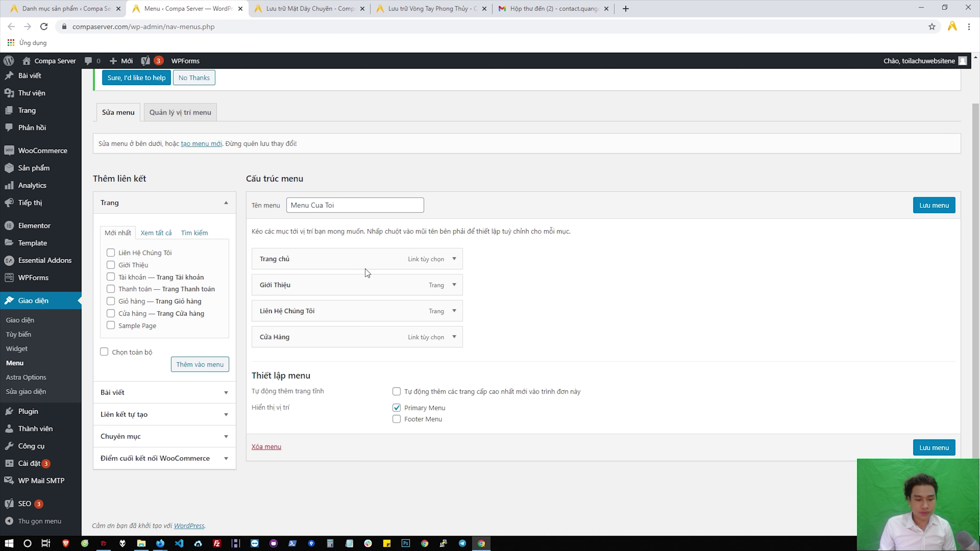
click(454, 338)
click(454, 337)
click(332, 6)
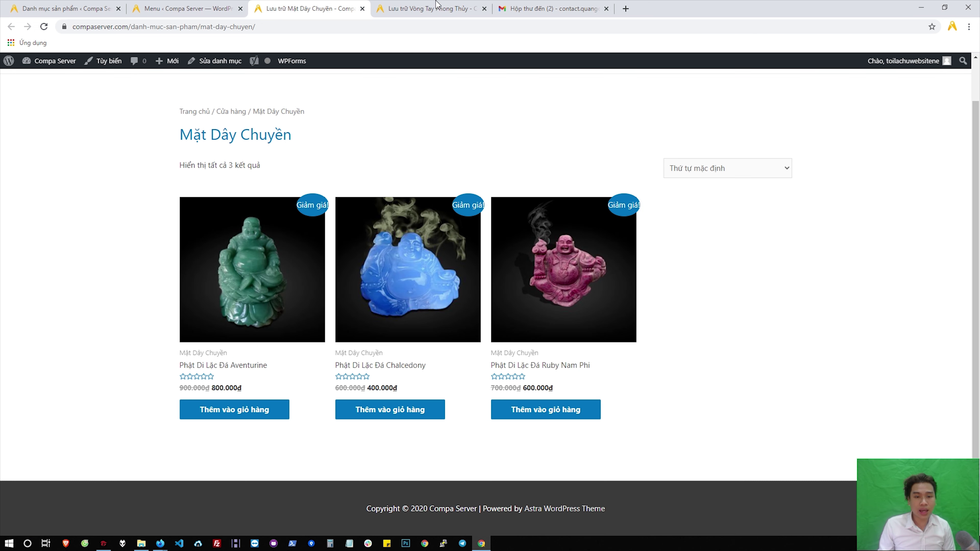
key(ctrl+Tab)
key(F5)
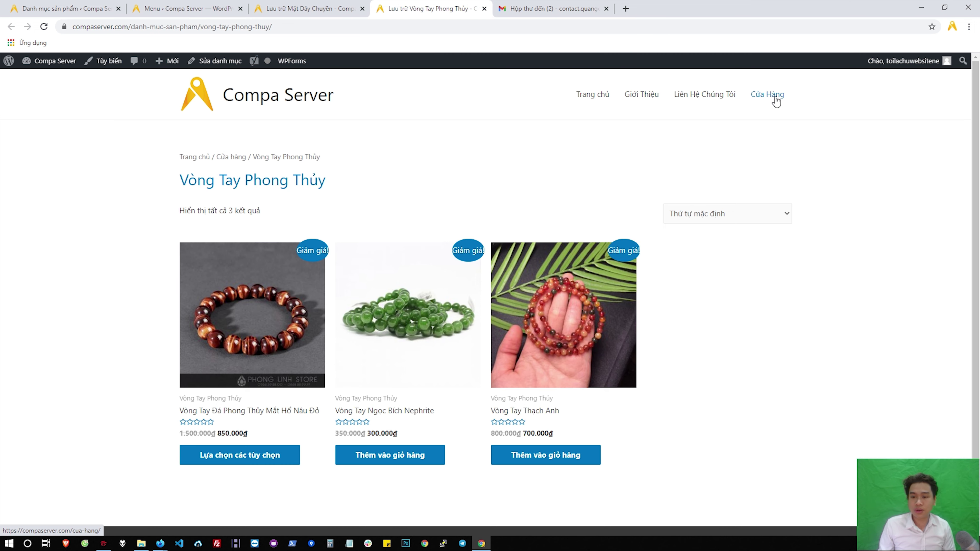
Recheck the Cửa Hàng item's link and expand the Liên kết tự tạo section.
click(165, 10)
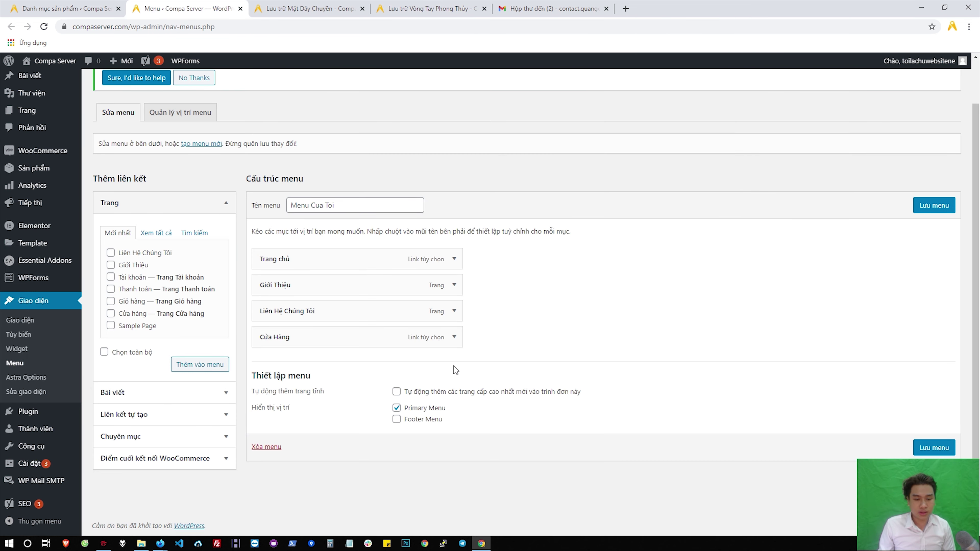
click(454, 337)
scroll(513, 337, down, 2)
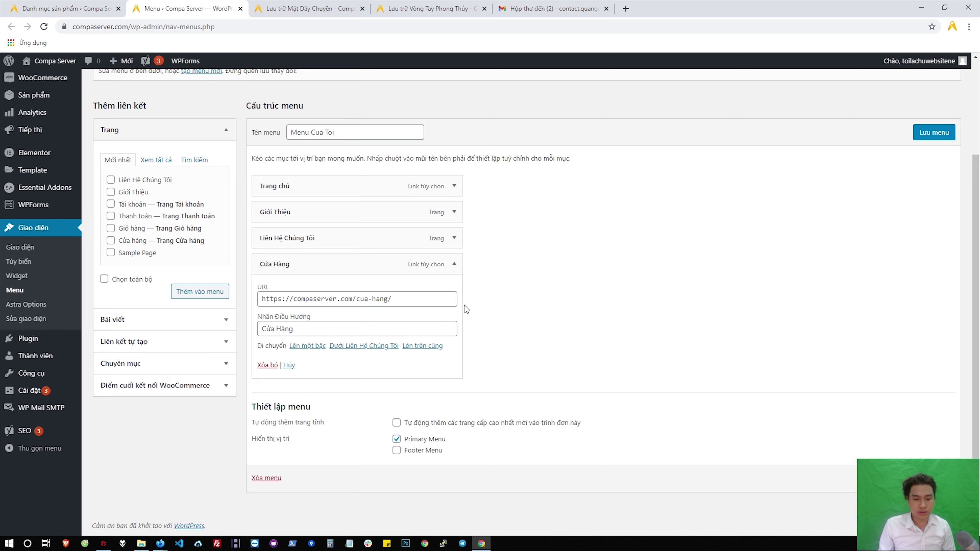
click(454, 337)
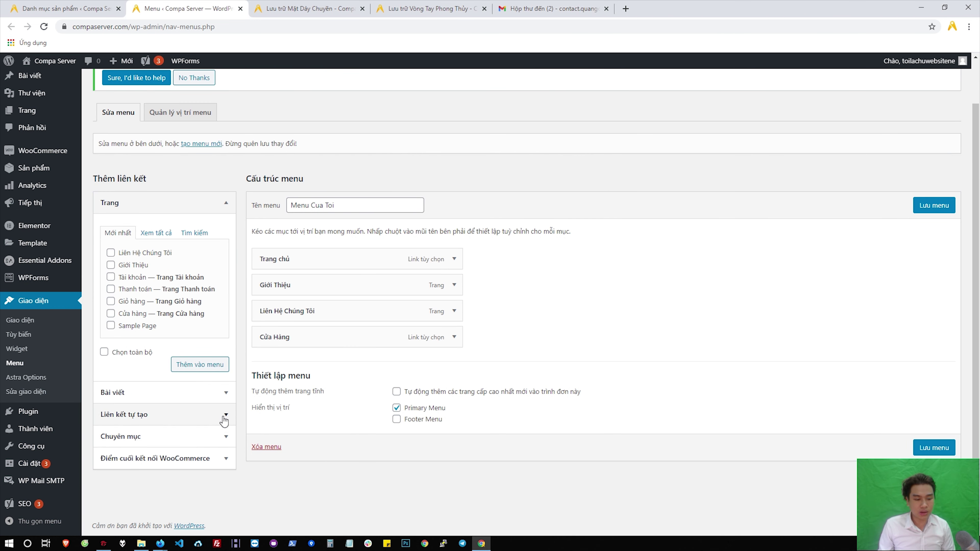
click(224, 419)
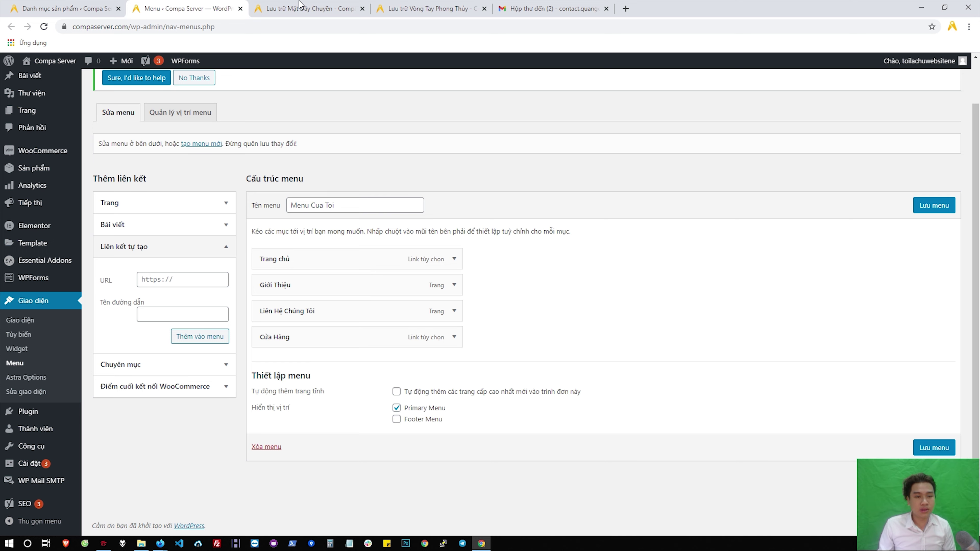
Enter 'Mặt Dây Chuyền' as the custom link's name, copied from the category heading.
click(297, 9)
click(302, 28)
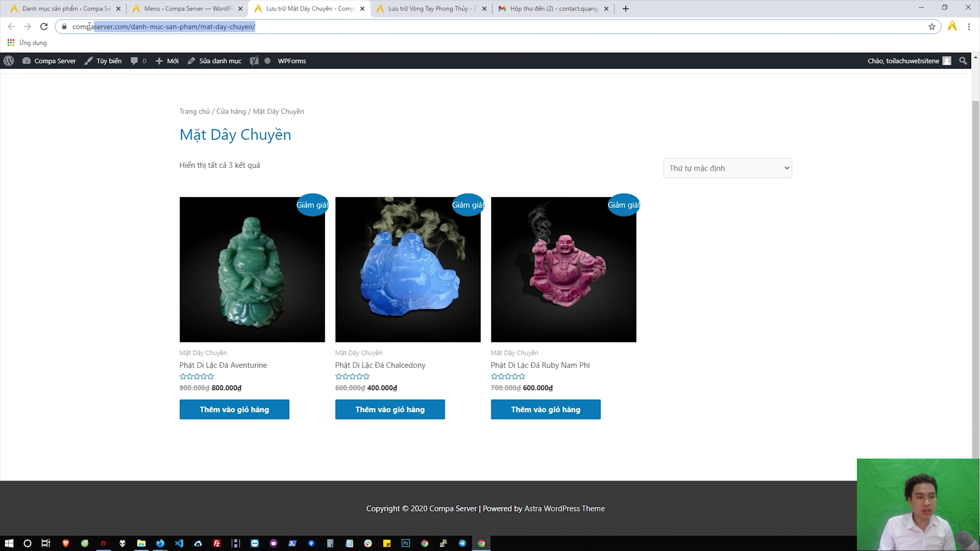
triple_click(229, 135)
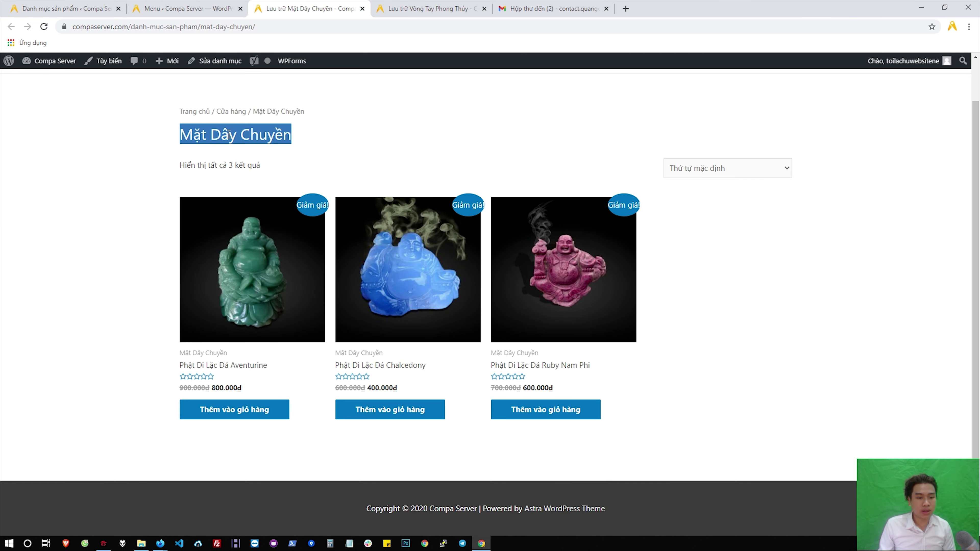
triple_click(229, 134)
key(ctrl+c)
click(179, 10)
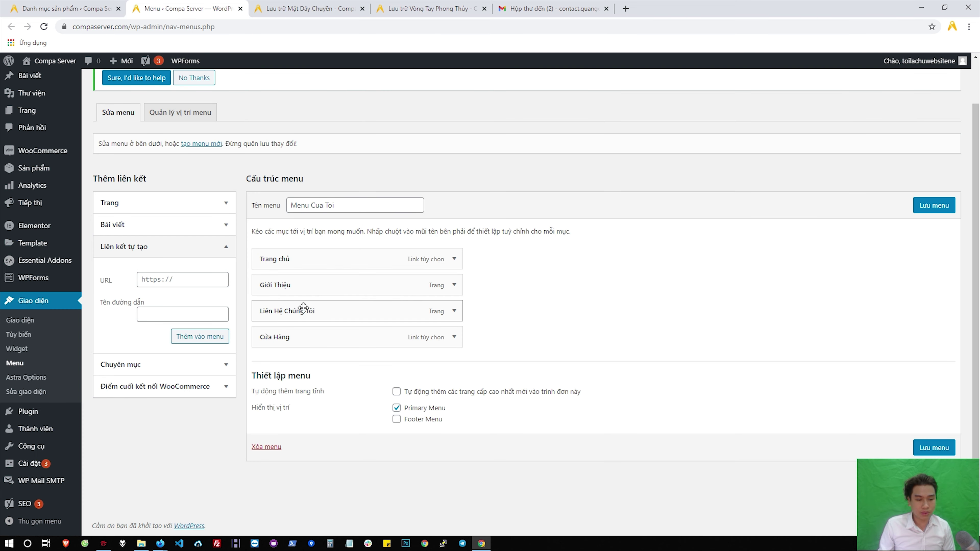
click(154, 311)
key(ctrl+v)
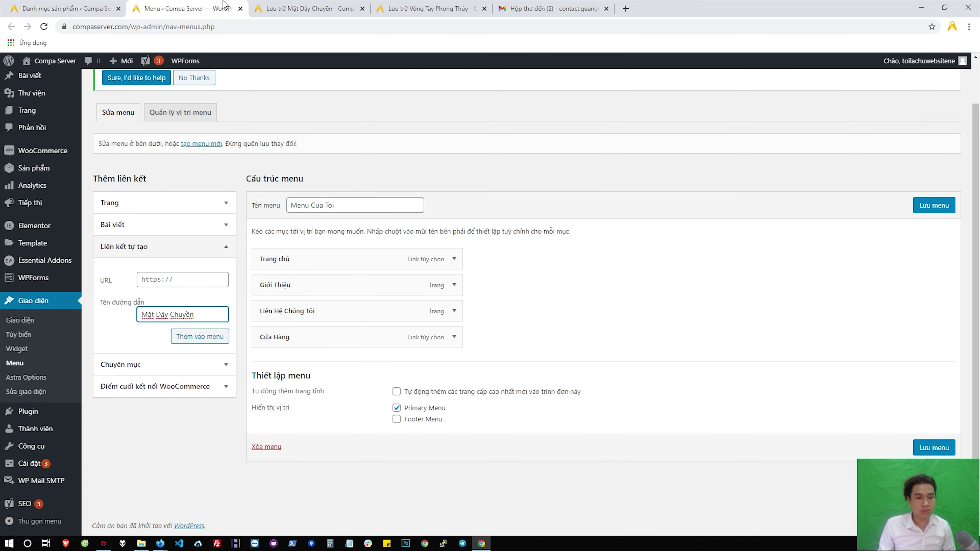
Paste the category page URL, add the link, and nest it under Cửa Hàng.
click(305, 8)
key(ctrl+l)
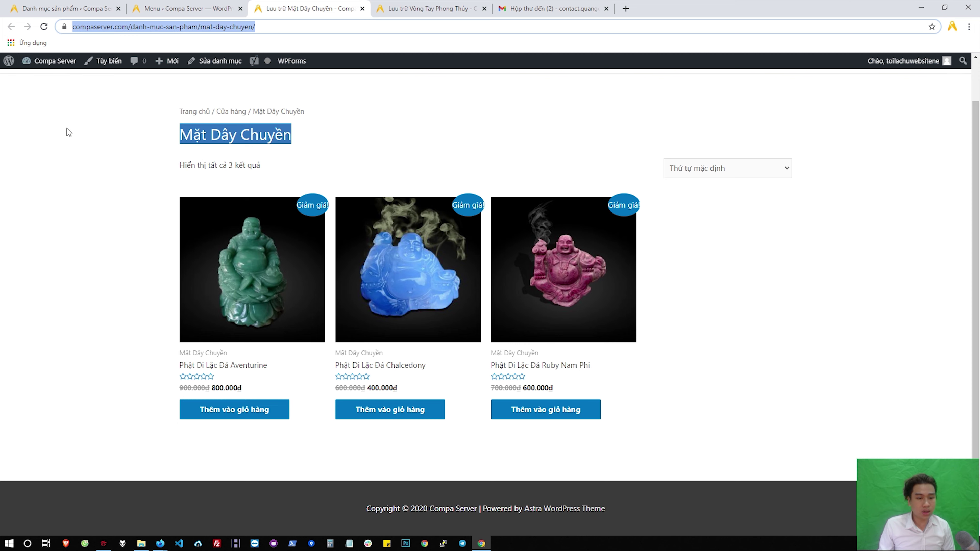
click(54, 5)
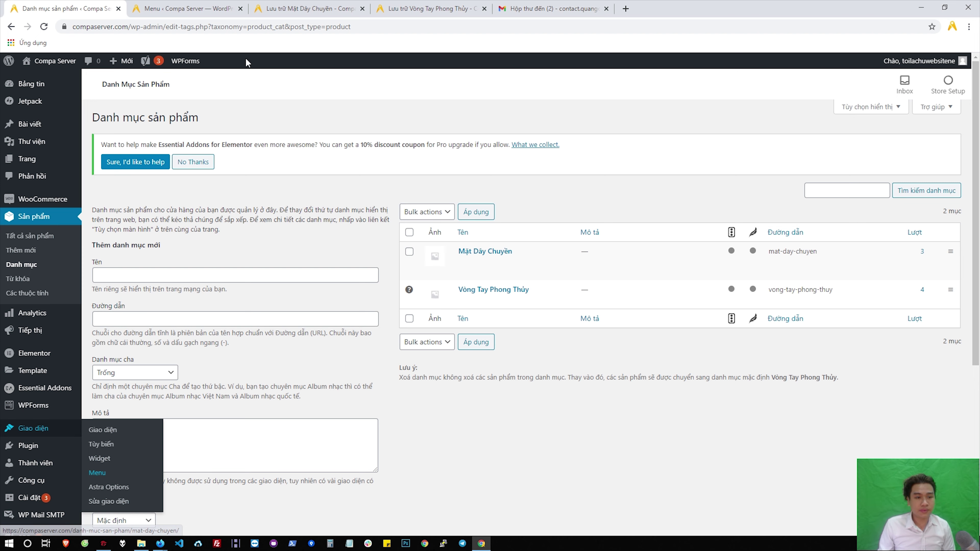
click(218, 5)
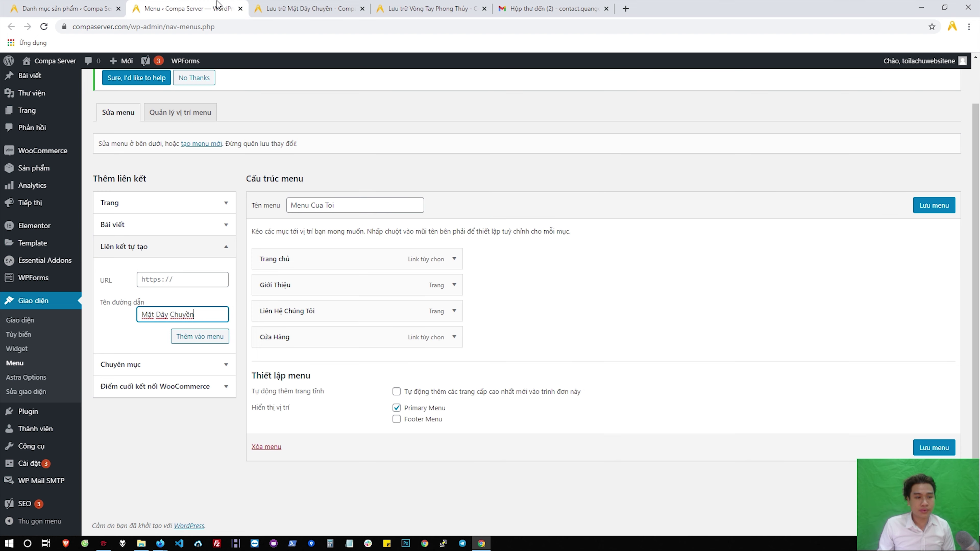
click(178, 279)
key(ctrl+v)
click(193, 343)
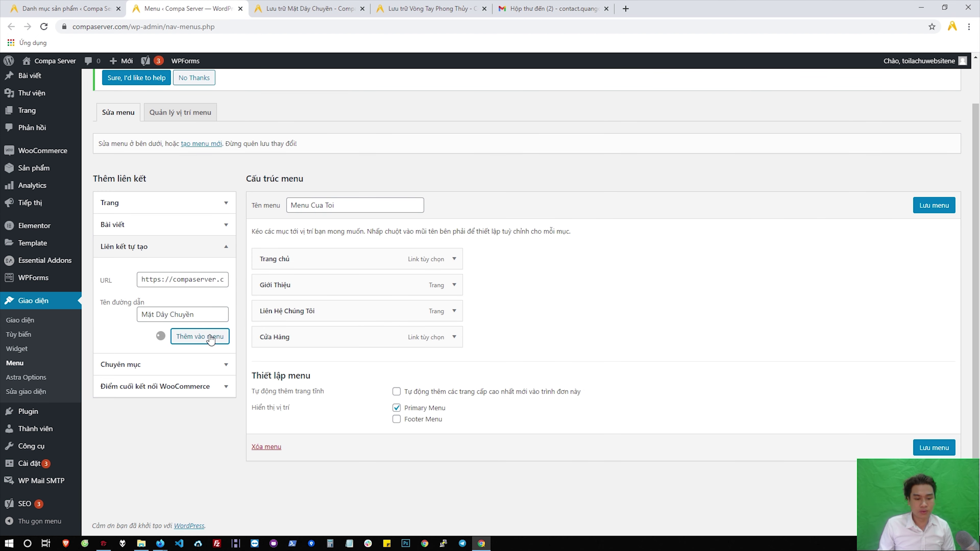
drag(291, 363, 311, 361)
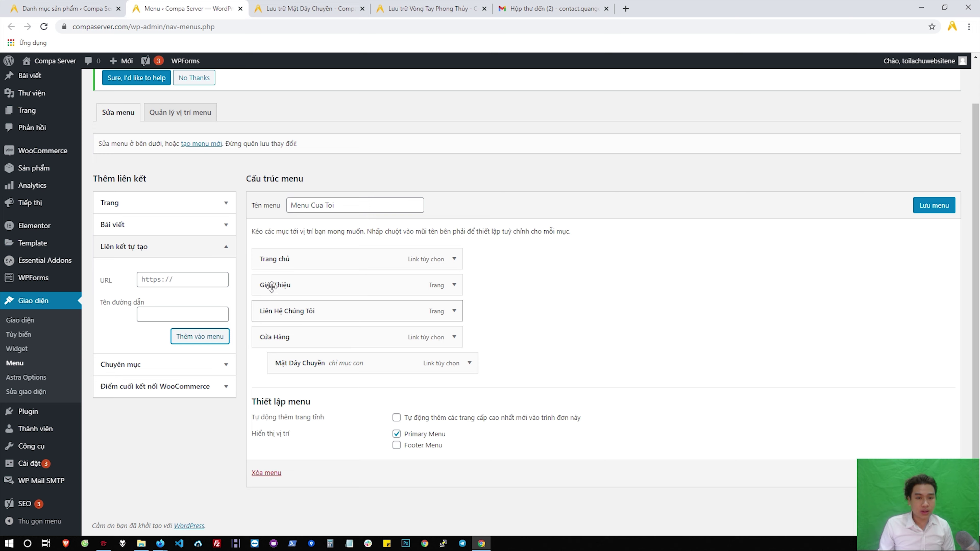
key(ctrl+4)
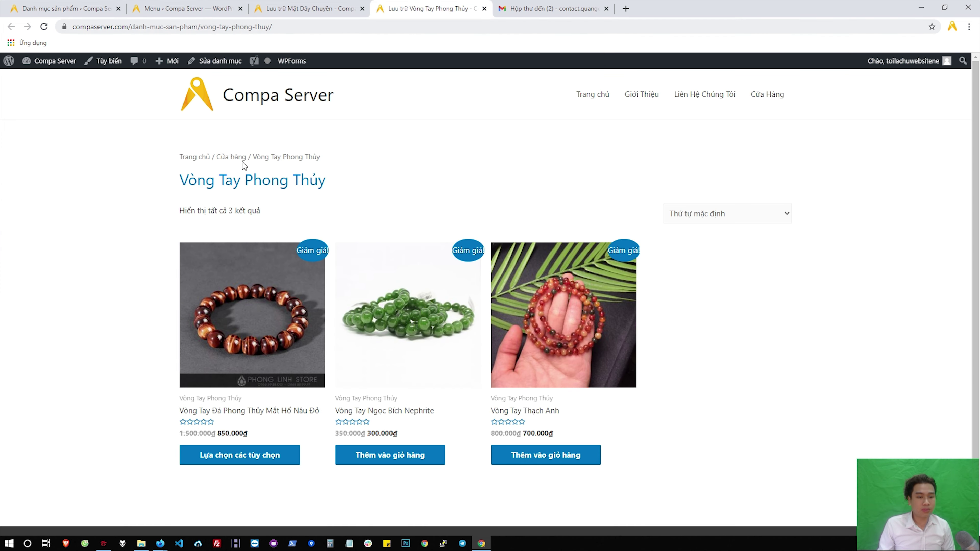
Enter 'Vòng Tay Phong Thủy' as the custom link's name, copied from the category heading.
triple_click(242, 177)
key(ctrl+c)
key(ctrl+2)
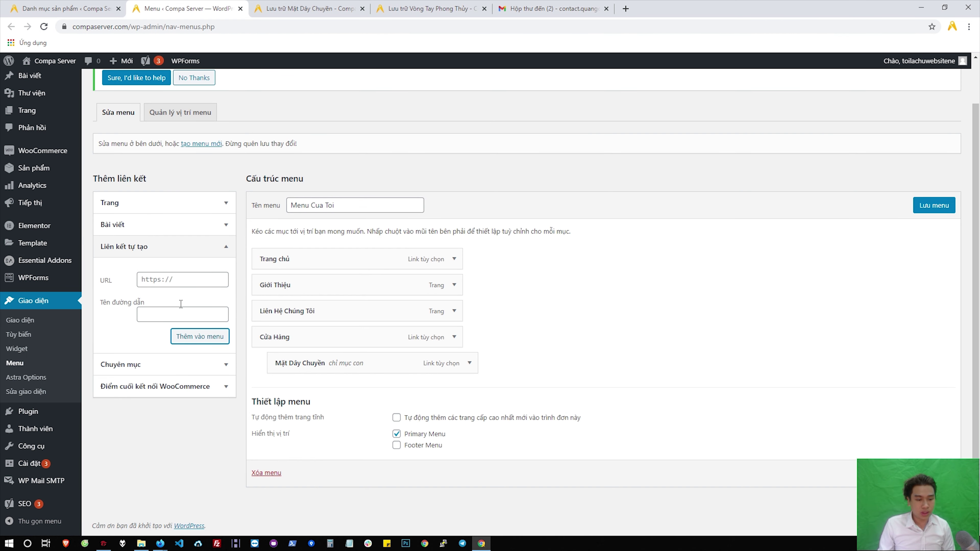
click(227, 247)
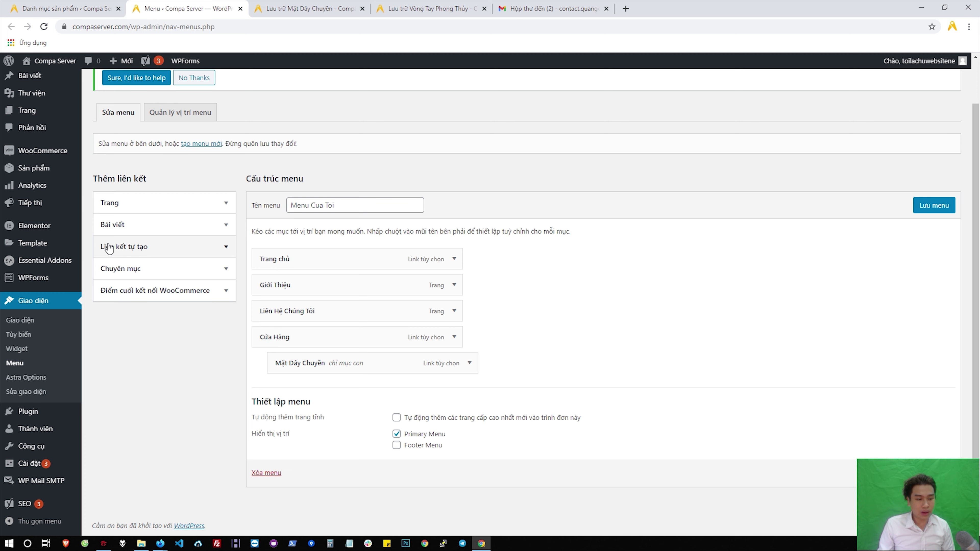
click(224, 247)
click(141, 313)
key(ctrl+v)
click(204, 275)
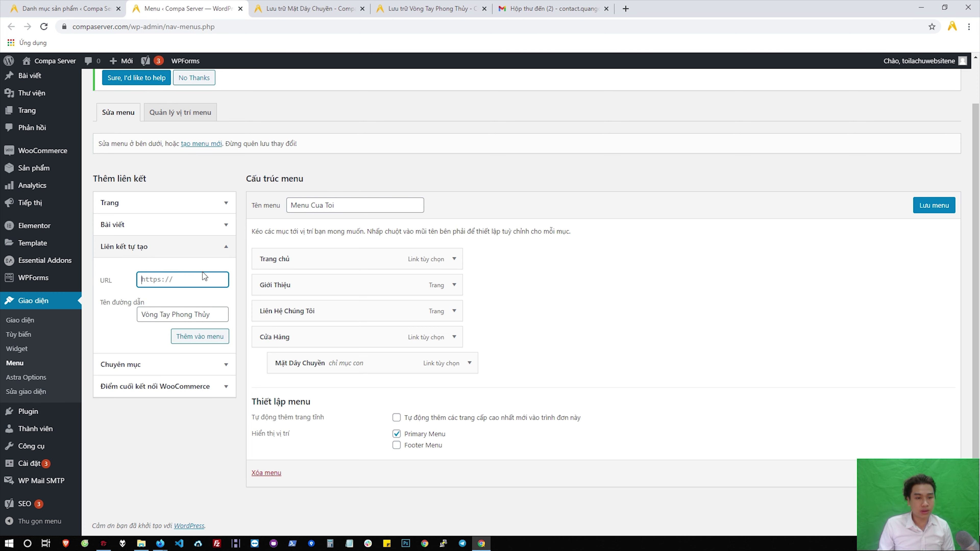
Paste the Vòng Tay Phong Thủy page URL, add the link, and indent it under Cửa Hàng.
click(402, 5)
click(310, 29)
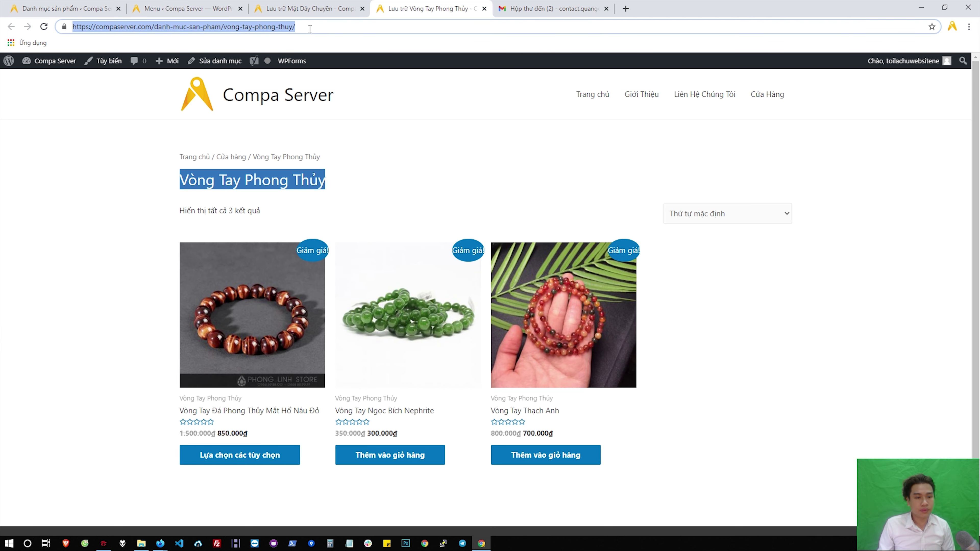
click(49, 5)
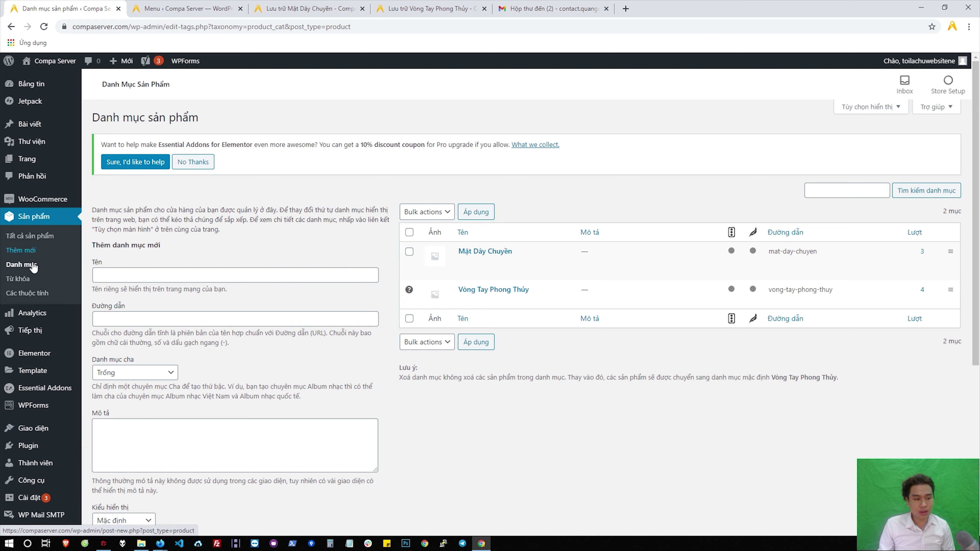
mouse_move(531, 304)
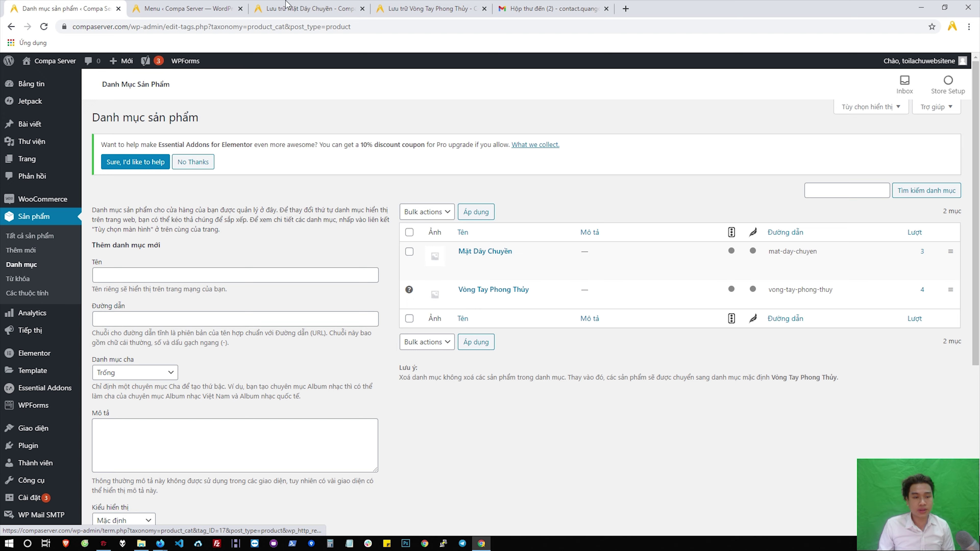
click(186, 9)
key(ctrl+v)
click(196, 338)
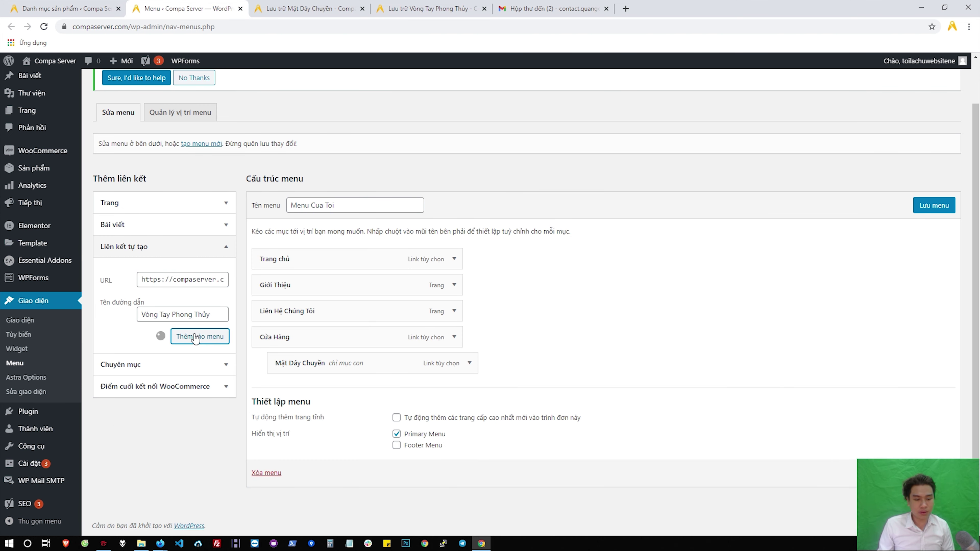
drag(332, 390, 372, 389)
Take a screenshot of the Cửa Hàng group with its two sub-items.
scroll(424, 382, down, 1)
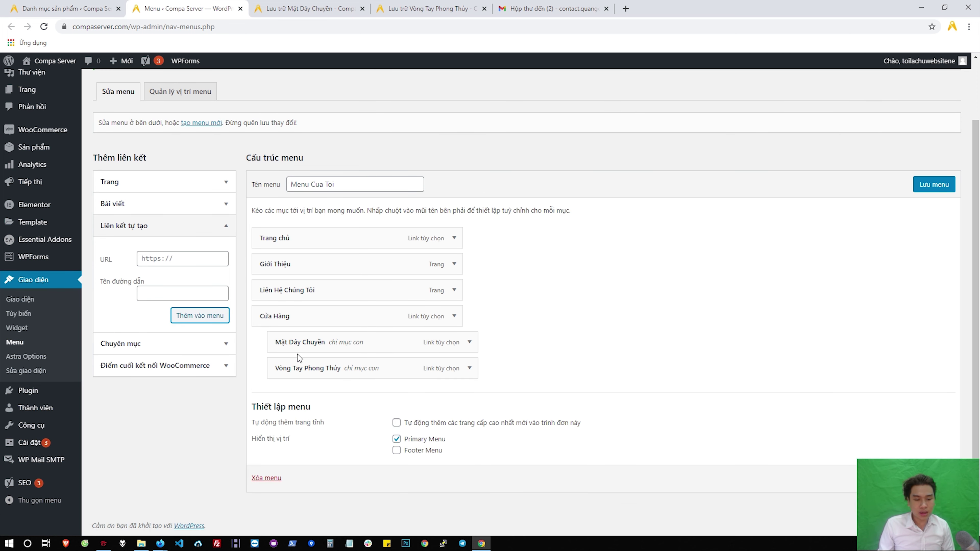
key(Print)
drag(247, 303, 497, 394)
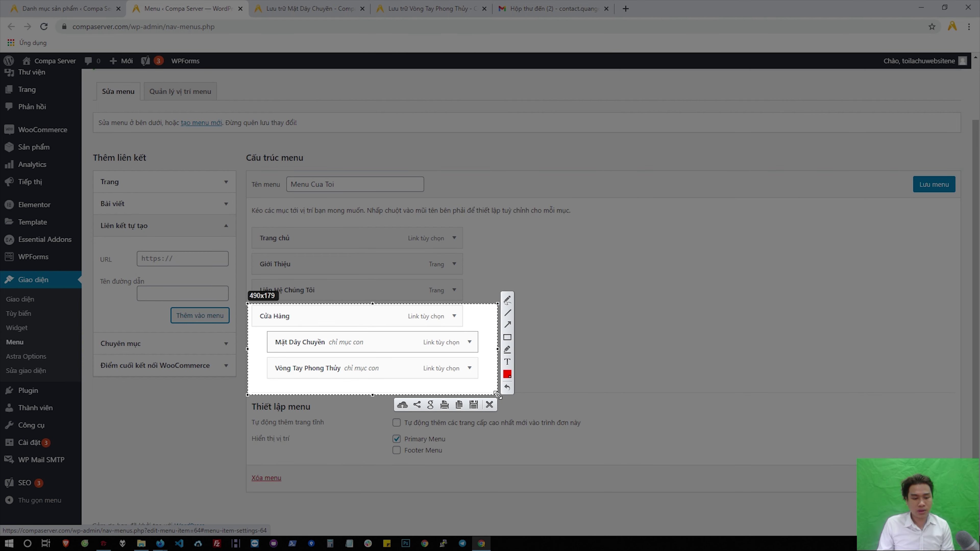
key(ctrl+c)
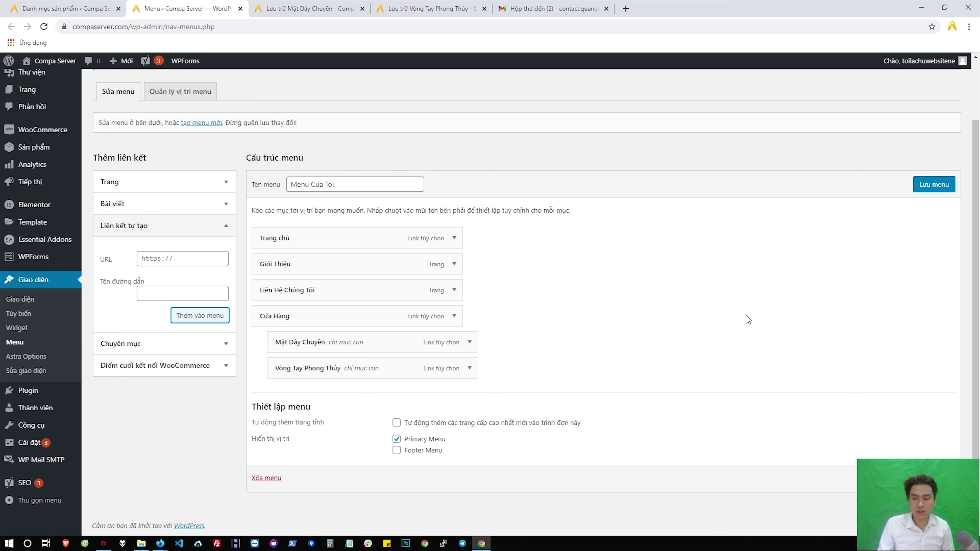
Save Menu Cua Toi and open its Mặt Dây Chuyền and Vòng Tay Phong Thủy sub-items from the storefront.
click(935, 186)
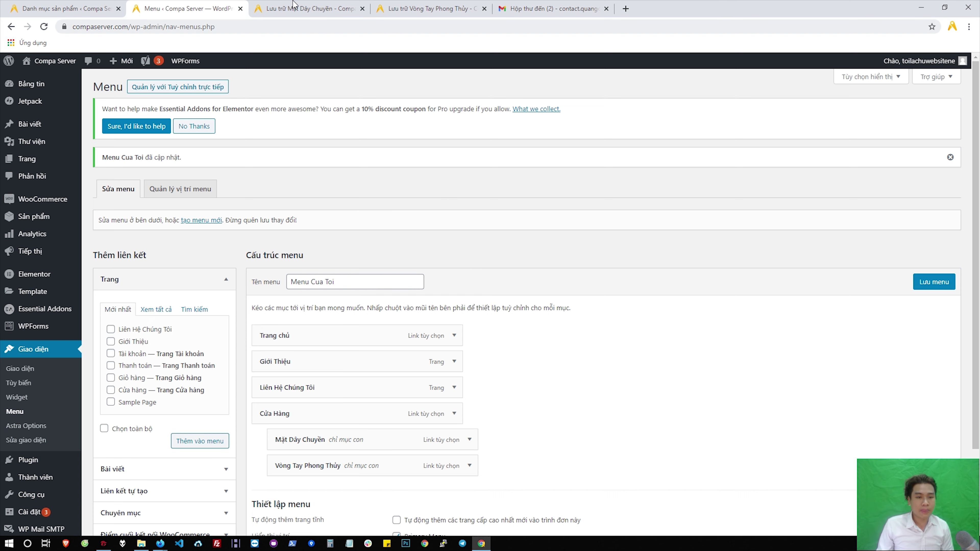
click(298, 15)
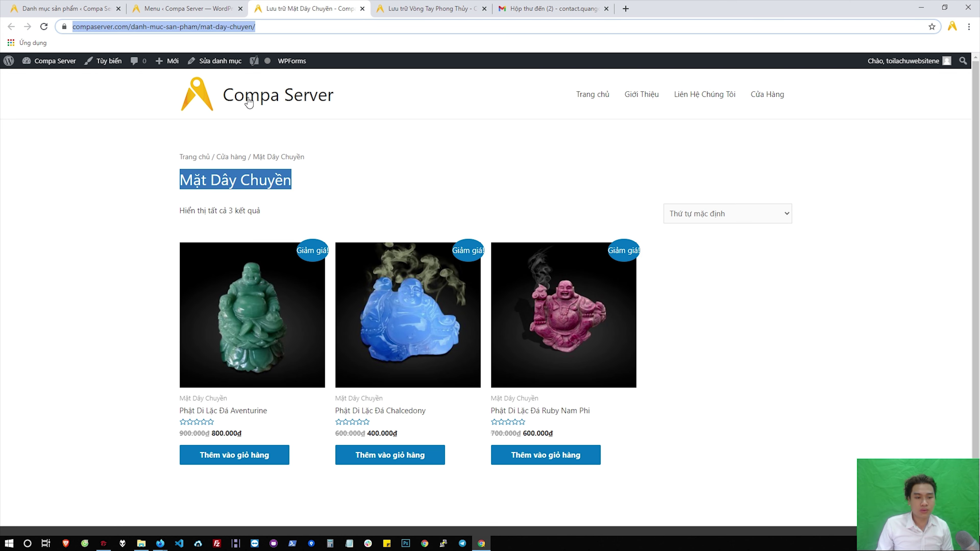
click(249, 103)
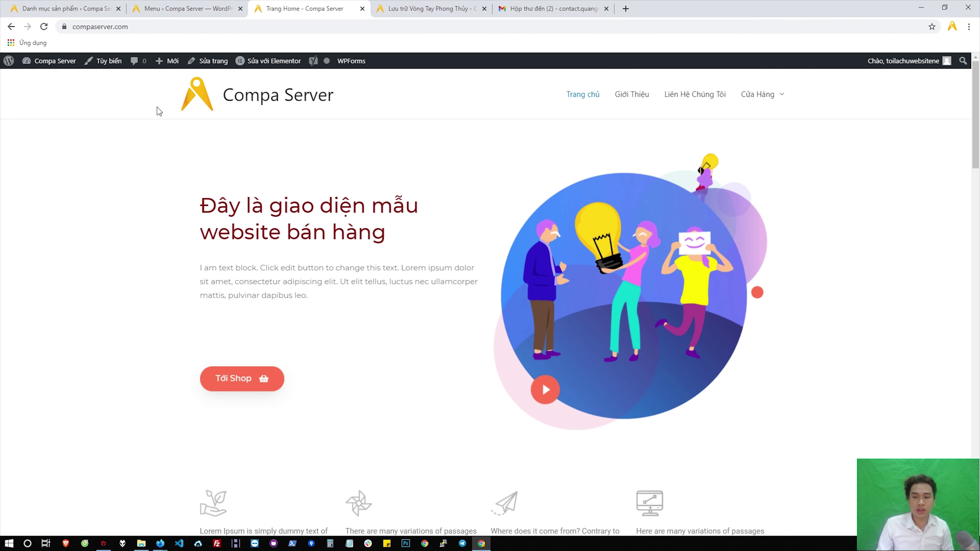
mouse_move(781, 97)
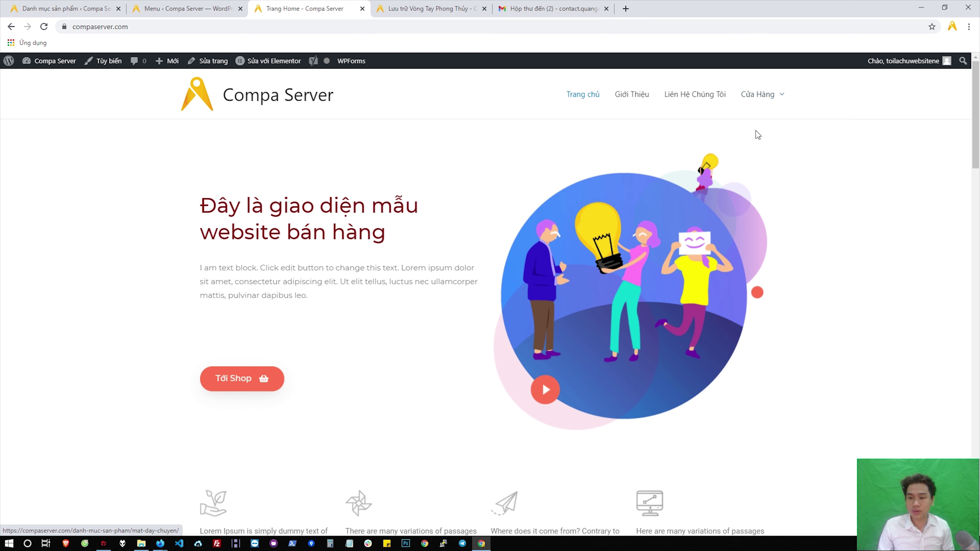
click(767, 133)
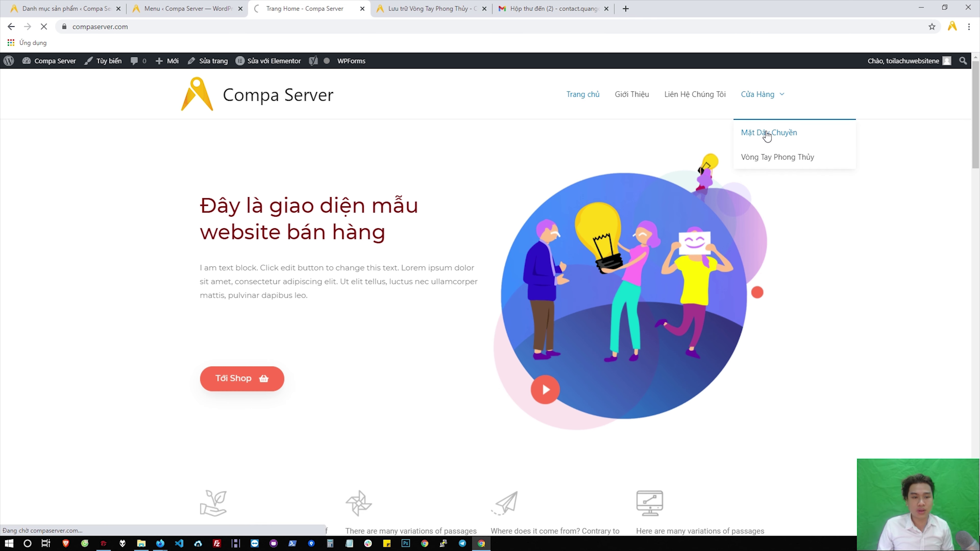
scroll(191, 314, down, 2)
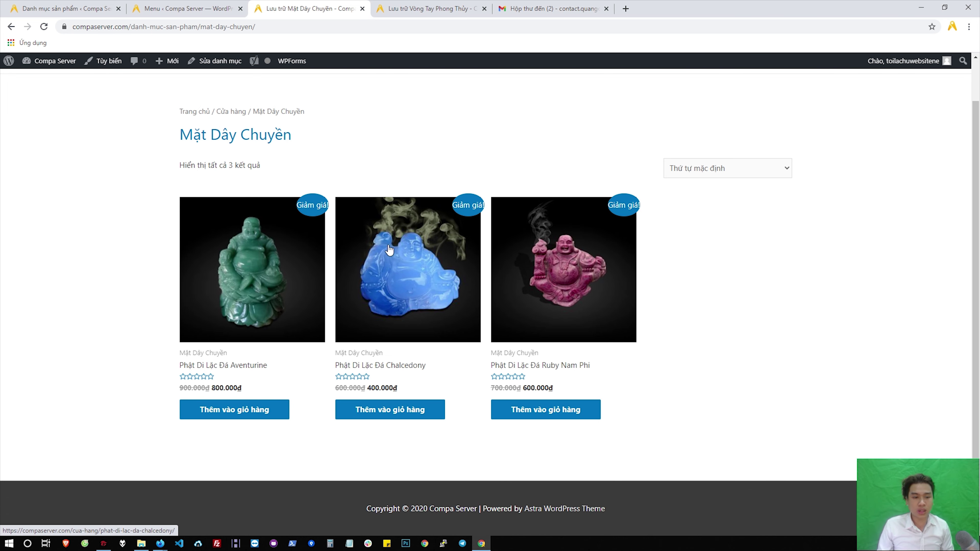
scroll(787, 116, up, 2)
click(782, 101)
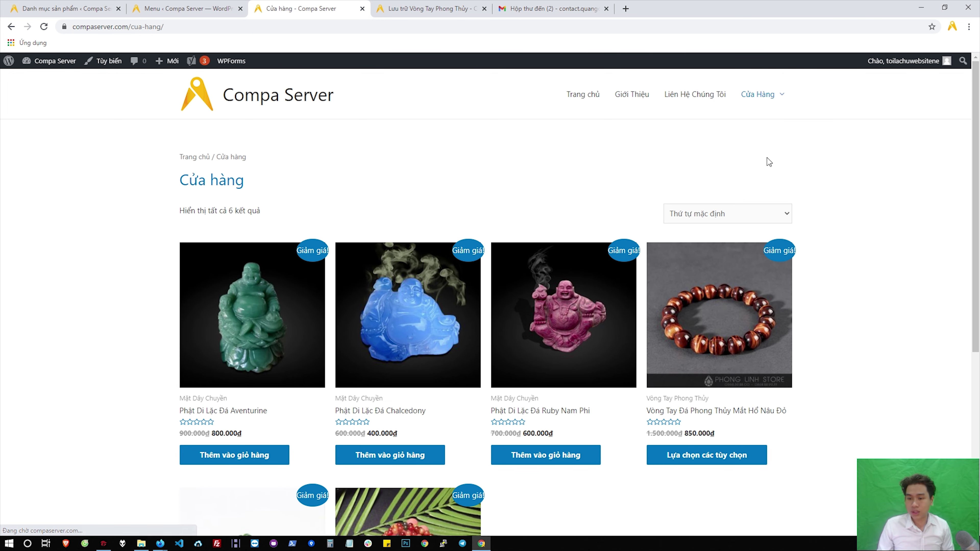
click(767, 159)
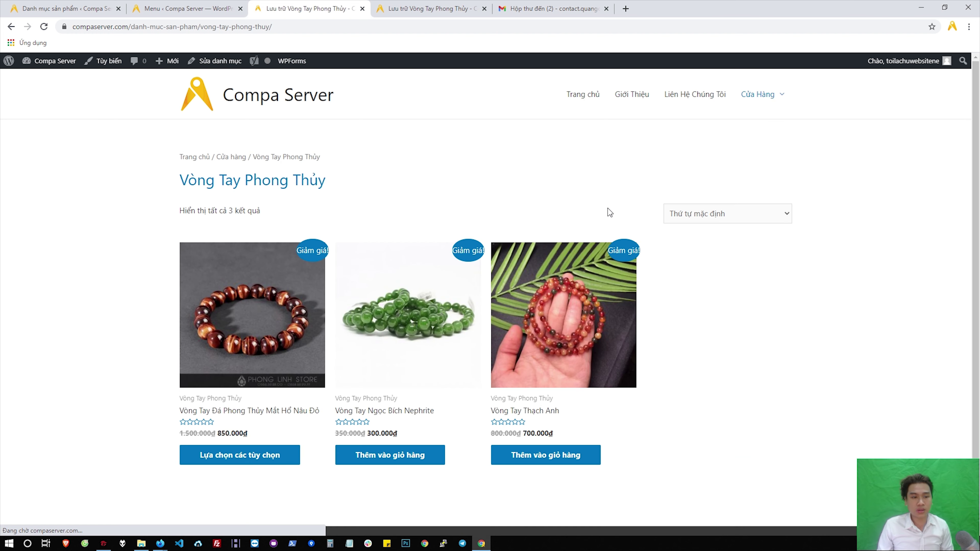
Browse the Vòng Tay Phong Thủy category page and view its sort options without changing them.
mouse_move(759, 96)
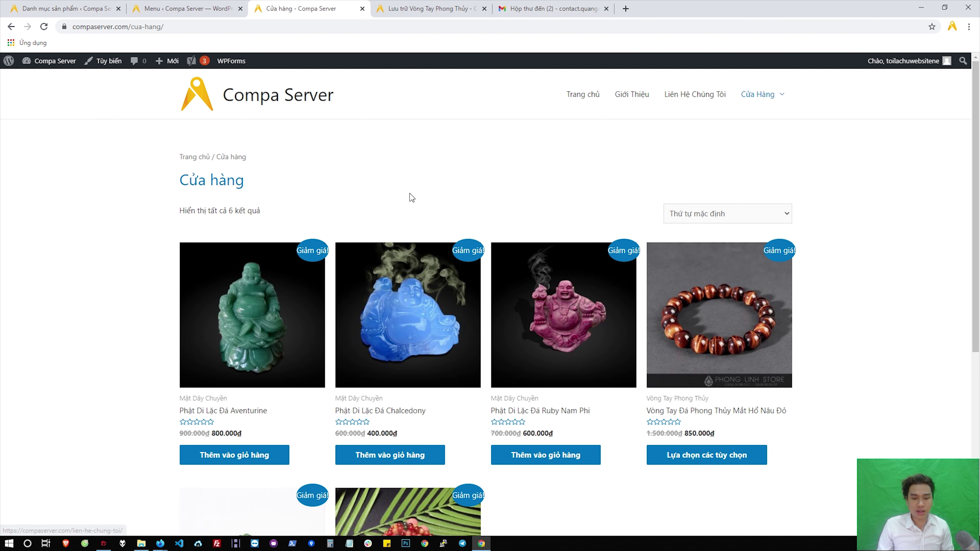
scroll(409, 193, down, 4)
scroll(232, 216, down, 3)
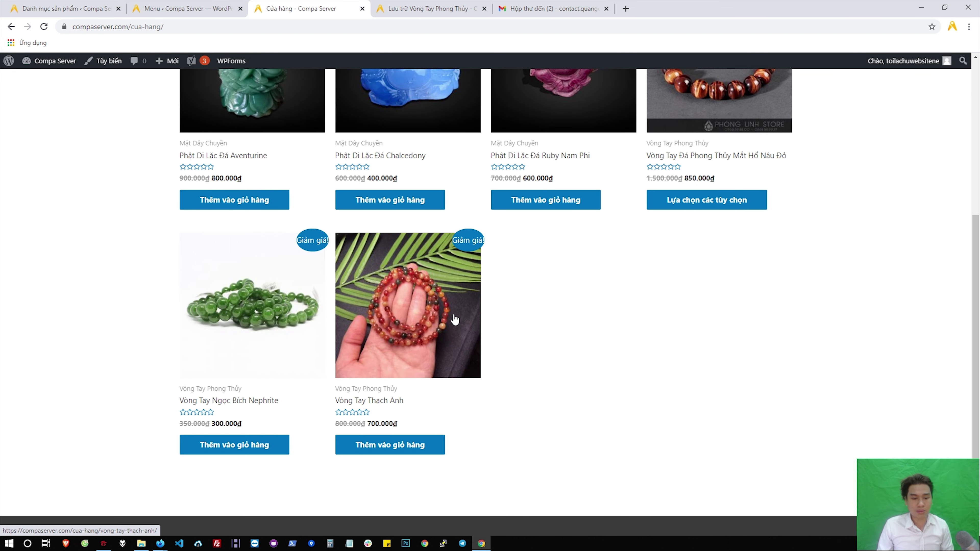
scroll(454, 270, up, 5)
scroll(454, 319, down, 1)
scroll(454, 319, up, 3)
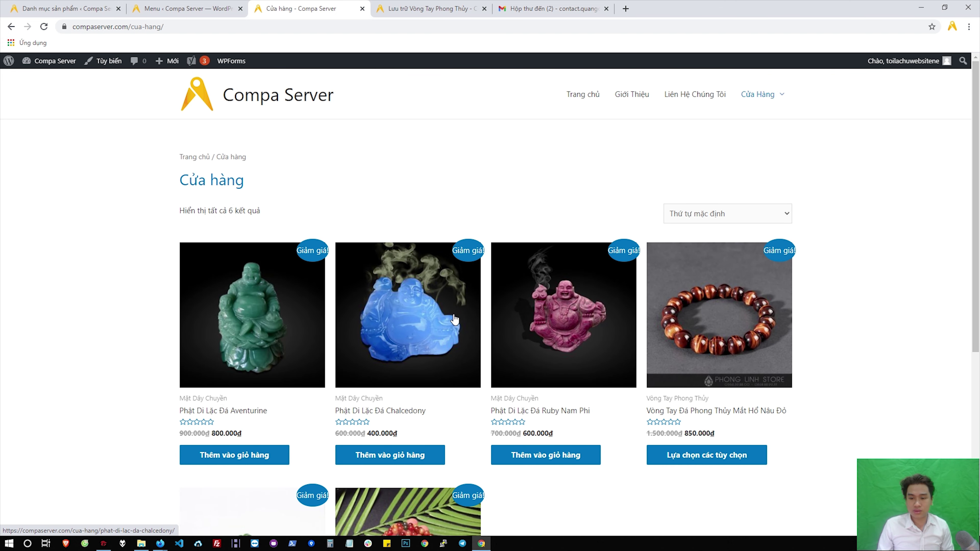
click(735, 214)
click(831, 188)
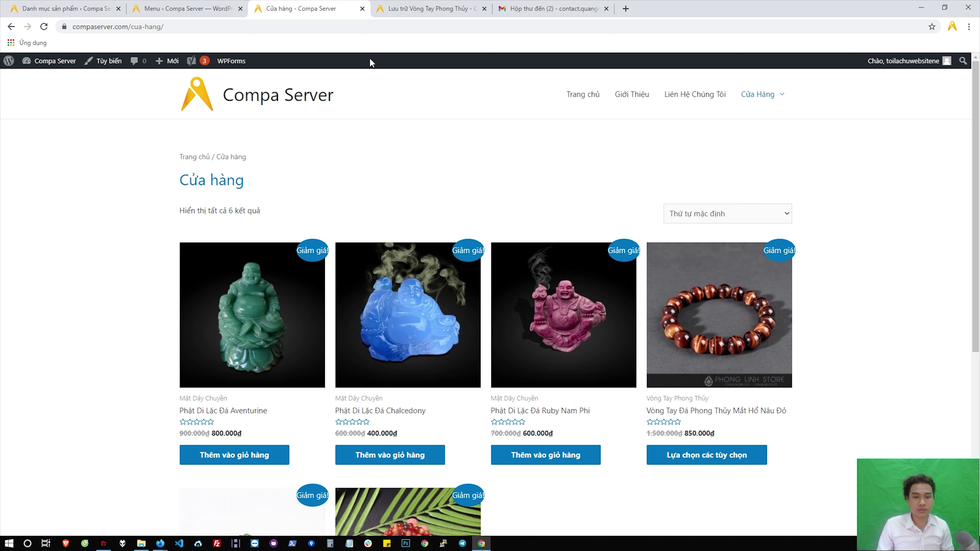
Close the storefront category and shop tabs and open the admin Pages list.
click(421, 8)
middle_click(414, 4)
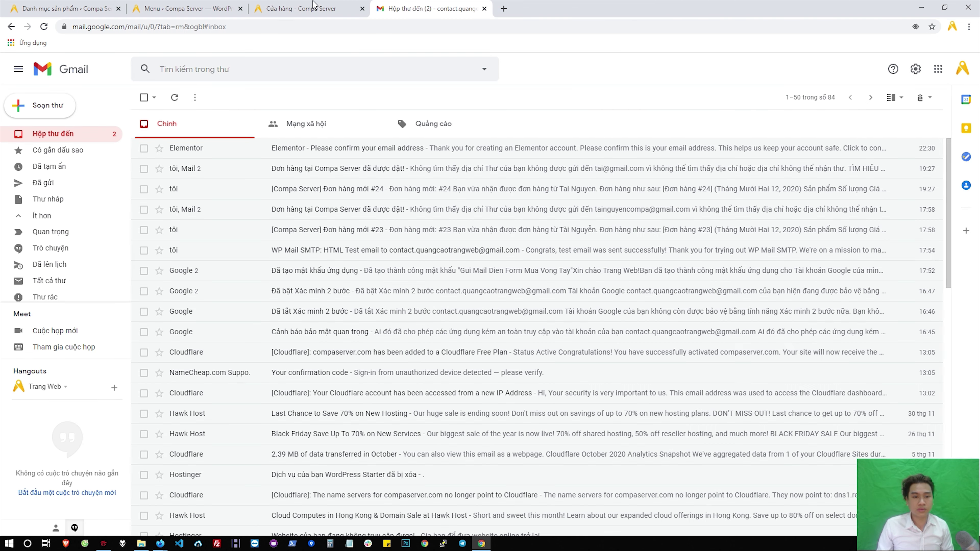
middle_click(307, 5)
click(193, 5)
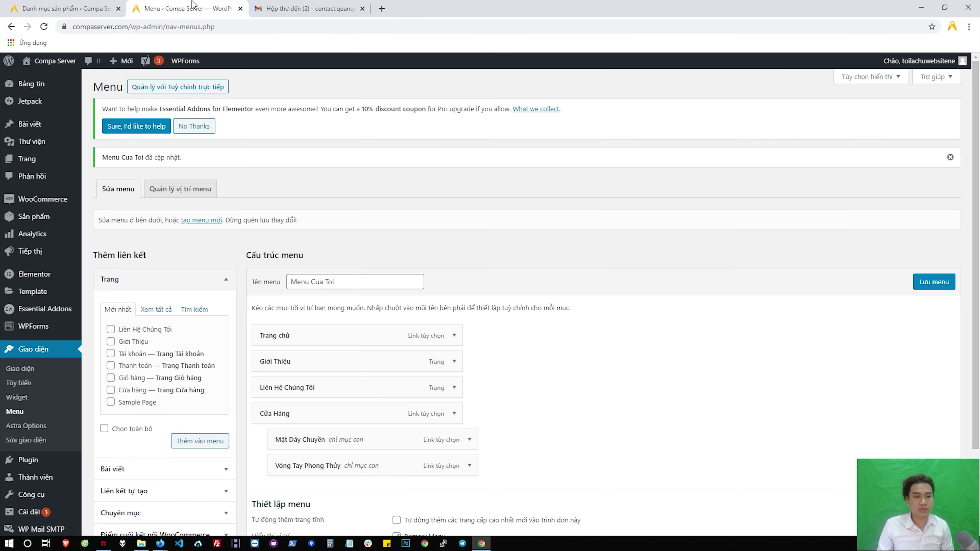
click(49, 6)
mouse_move(15, 162)
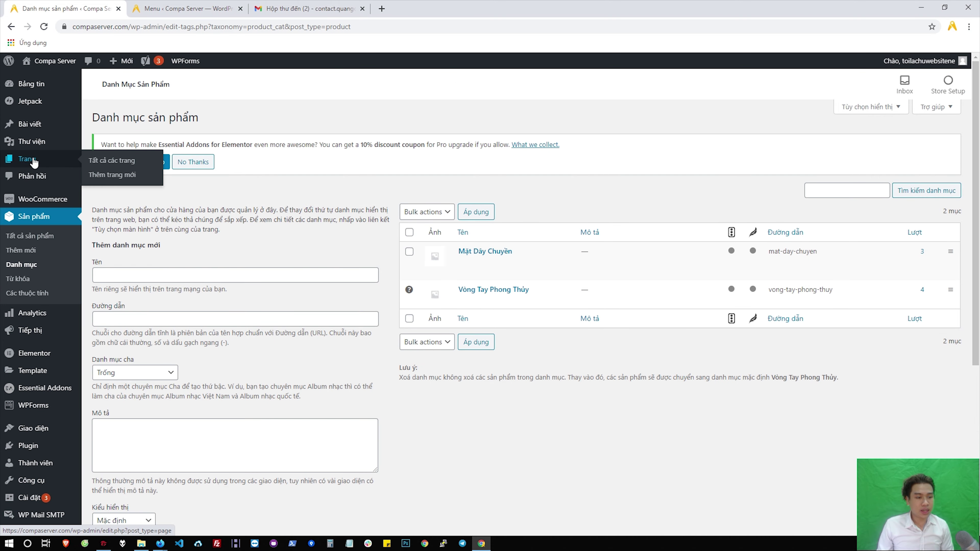
ctrl+shift+click(97, 162)
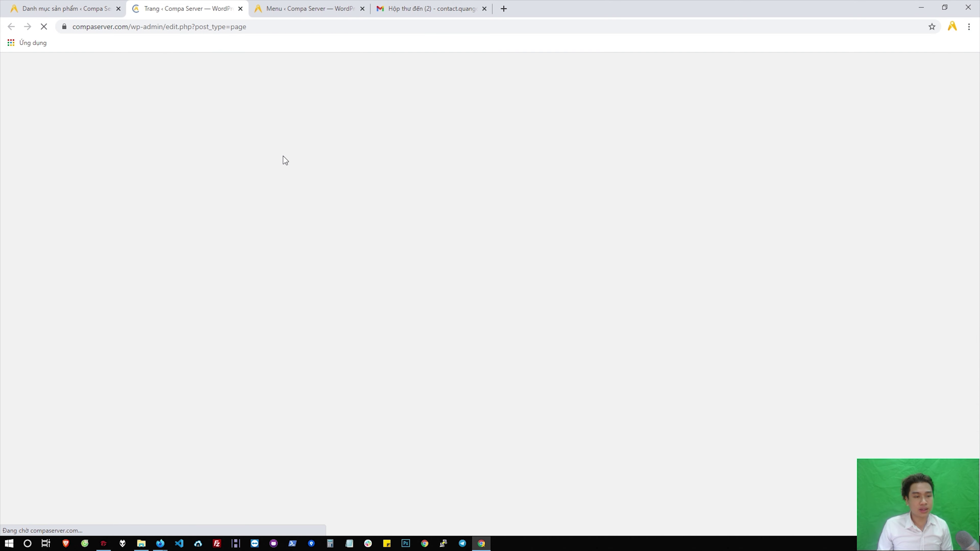
Open Trang Home's 'Sửa với Elementor' link in a new tab and switch to it.
scroll(275, 236, down, 1)
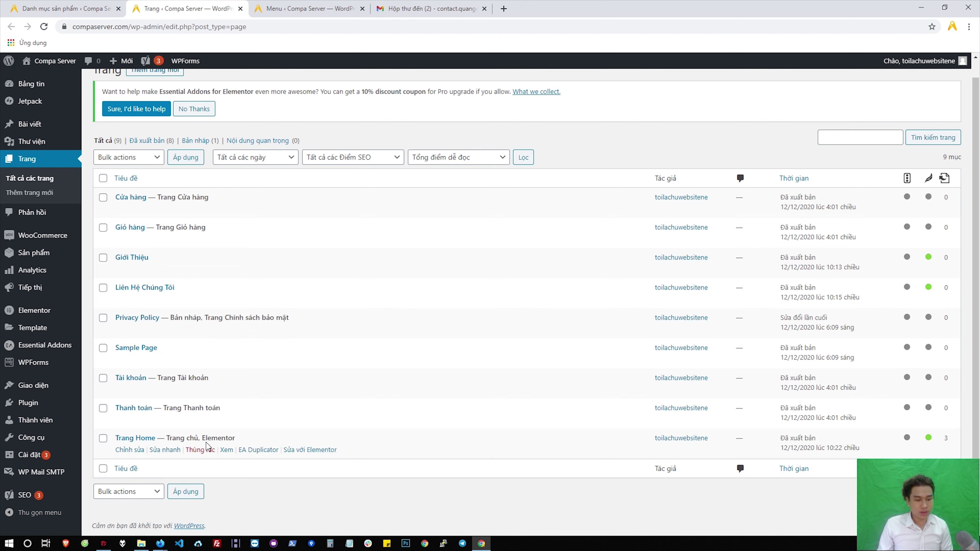
drag(172, 435, 235, 435)
click(218, 435)
right_click(288, 450)
click(334, 370)
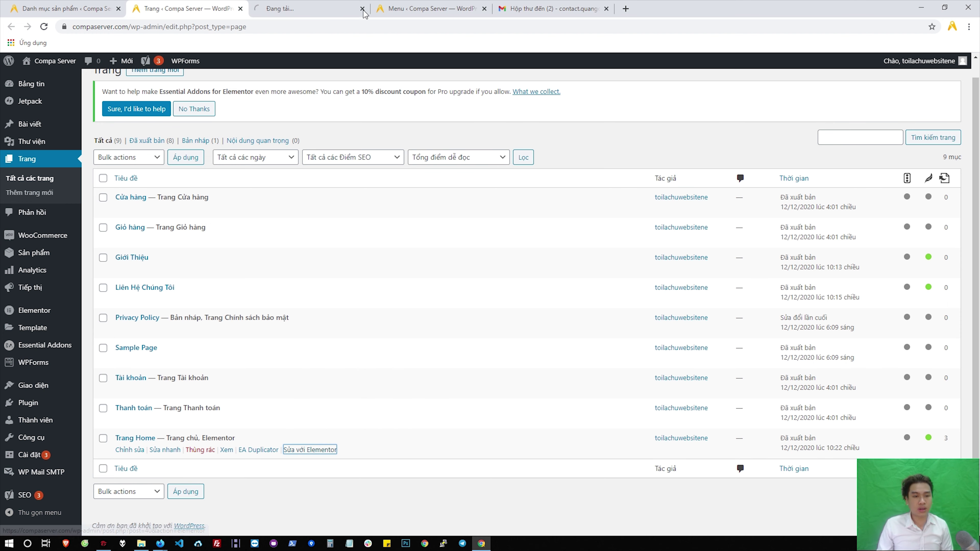
click(306, 7)
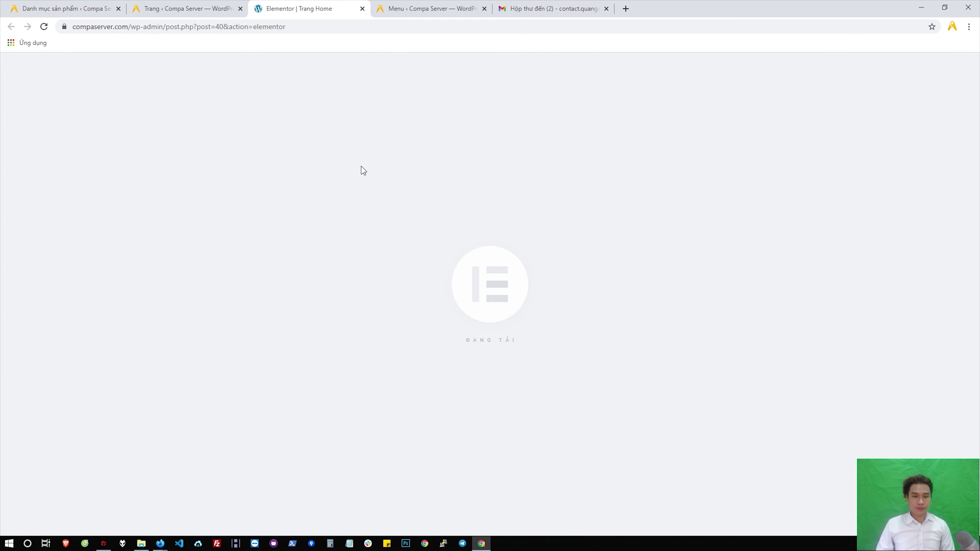
Add a one-column section at the bottom of Trang Home and open it with Sửa Section.
scroll(472, 212, down, 6)
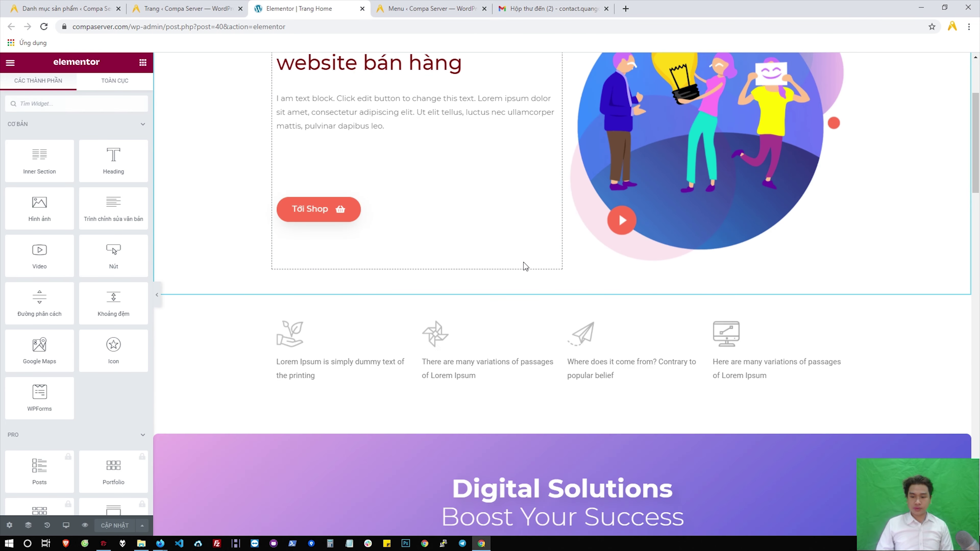
scroll(518, 250, down, 2)
scroll(519, 249, down, 3)
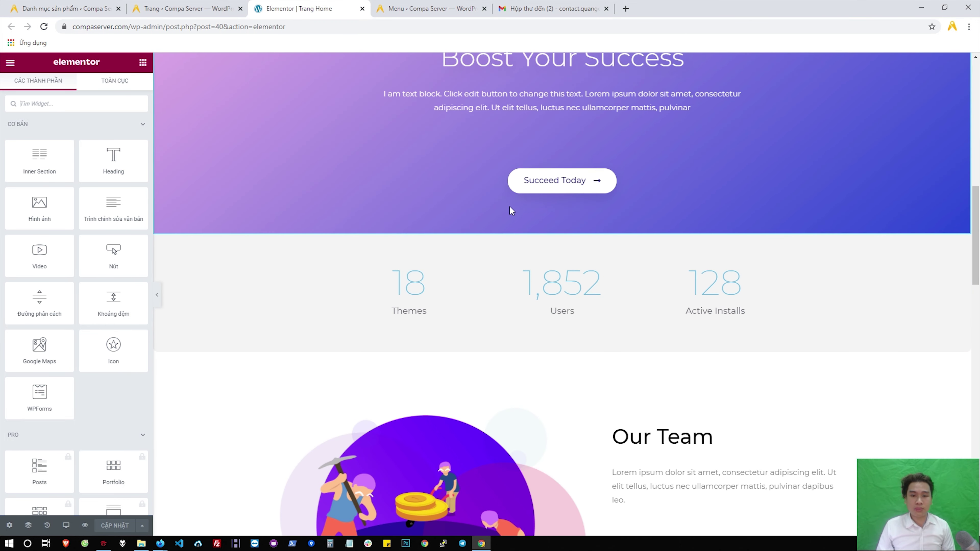
scroll(509, 205, down, 3)
scroll(510, 207, down, 15)
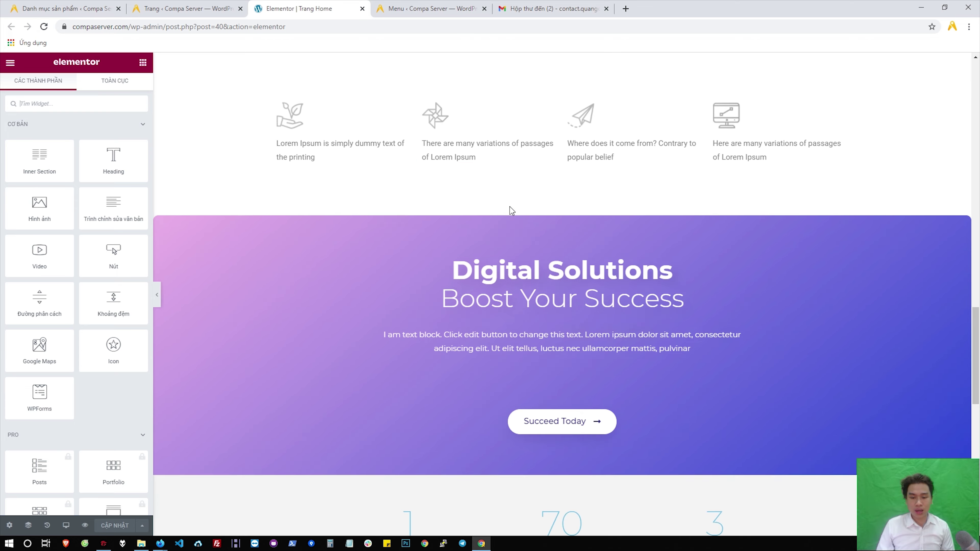
scroll(510, 207, down, 6)
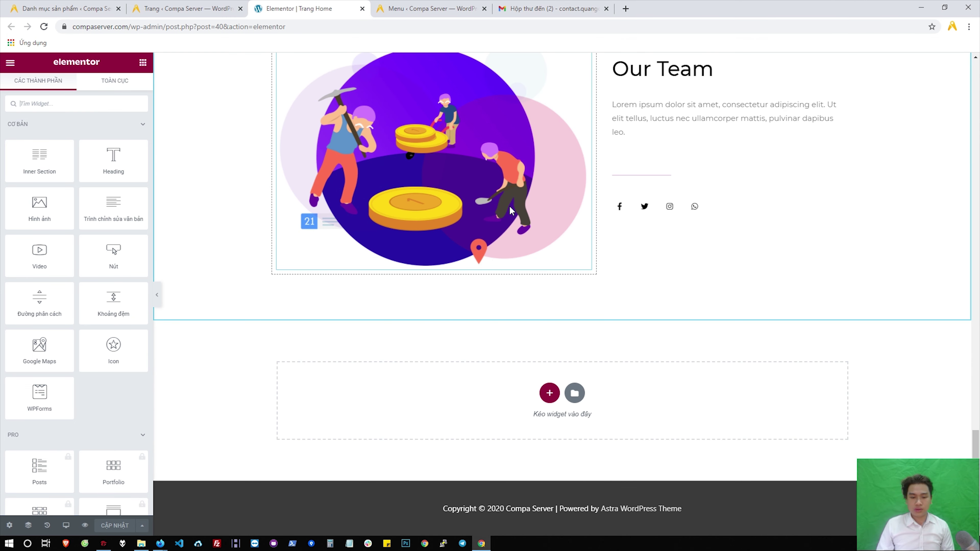
scroll(509, 205, up, 4)
scroll(510, 207, down, 2)
scroll(511, 210, down, 1)
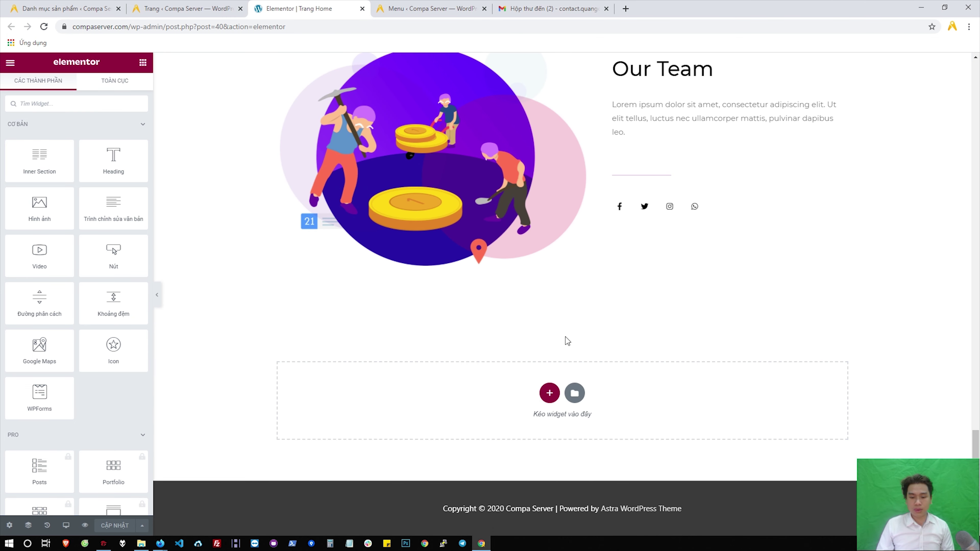
scroll(548, 395, up, 3)
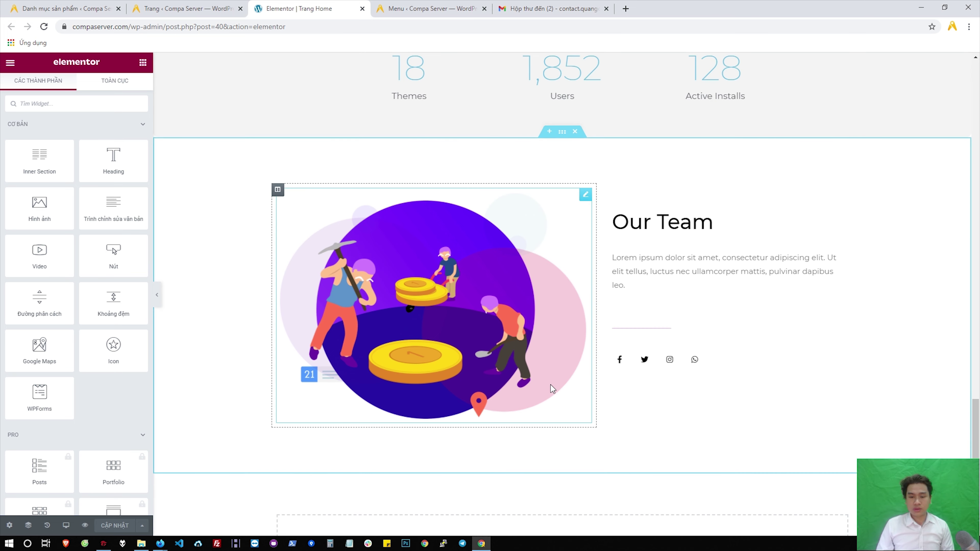
scroll(547, 394, down, 2)
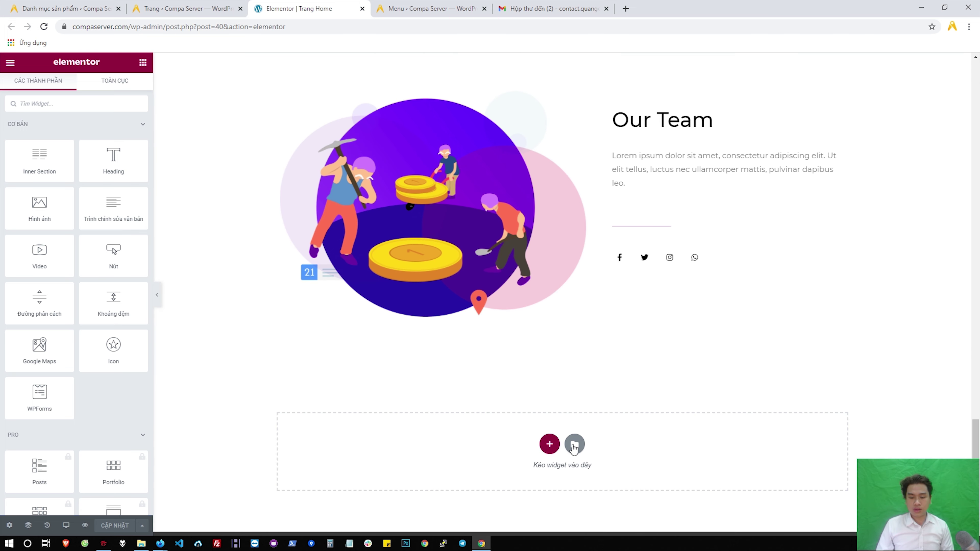
click(549, 445)
scroll(558, 433, down, 2)
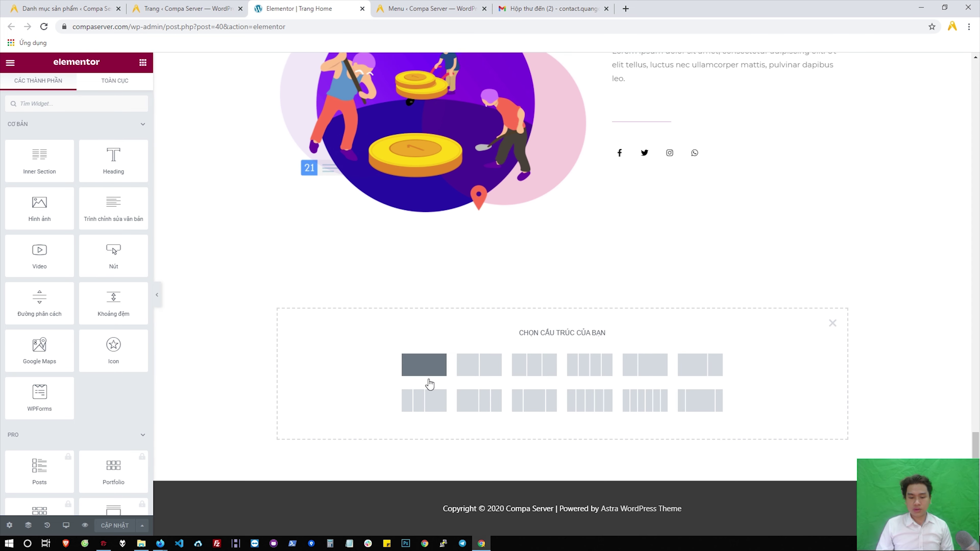
click(424, 364)
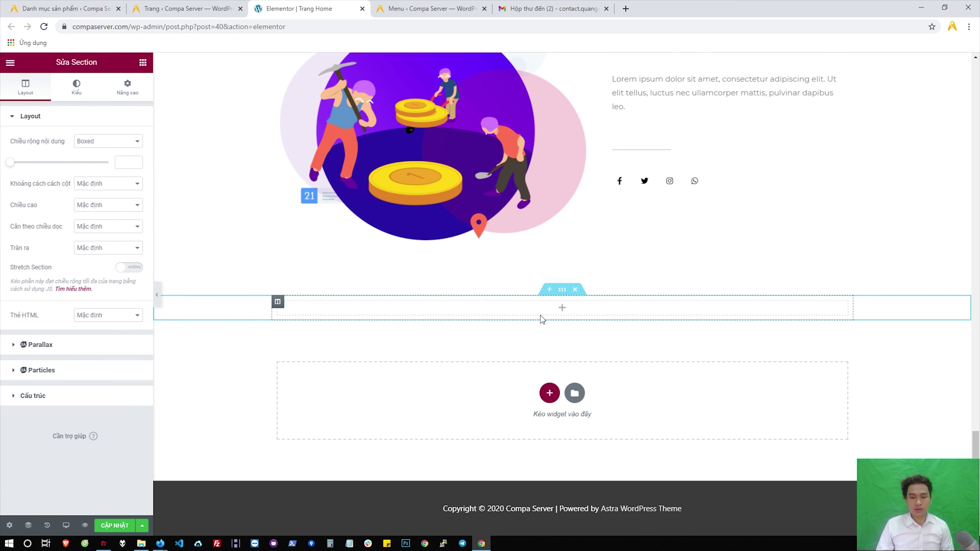
right_click(564, 297)
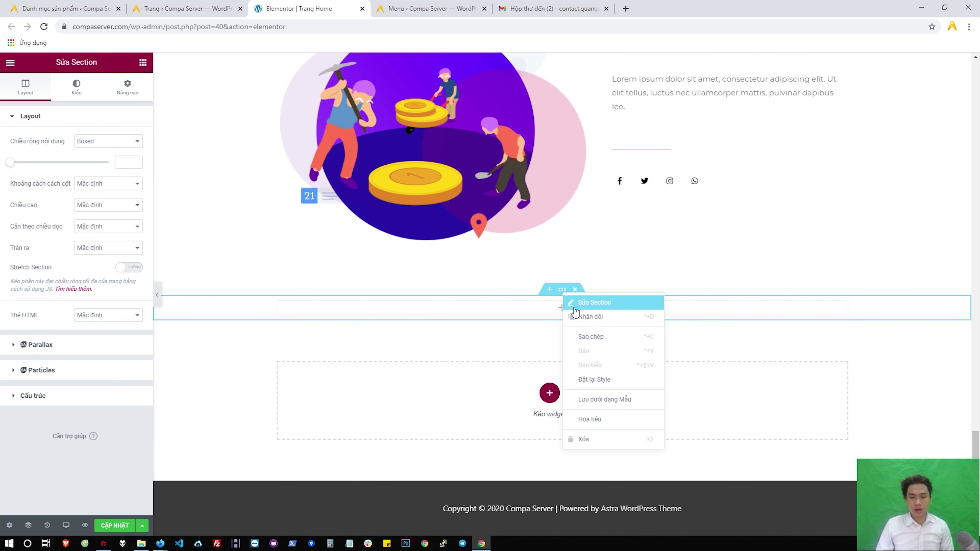
click(580, 305)
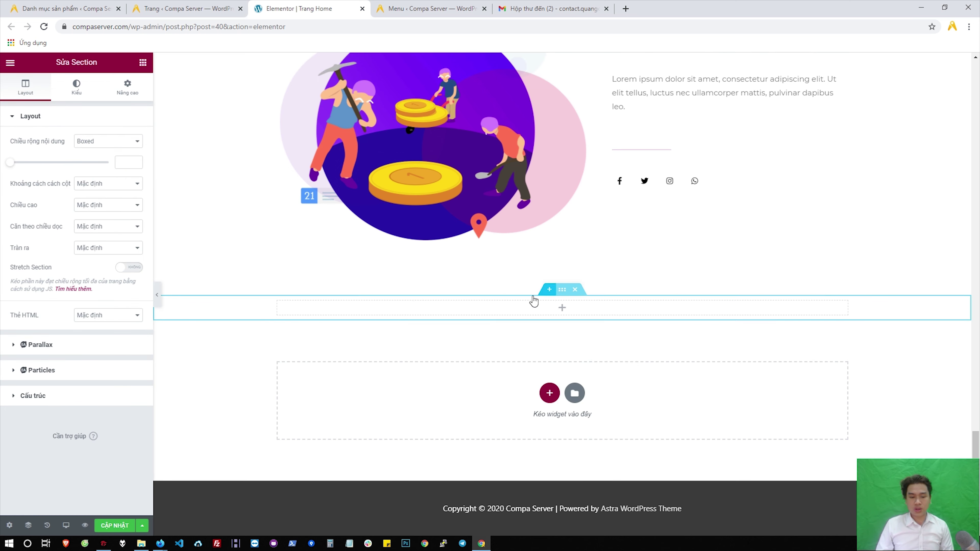
Search the widget panel for 'prod' and drag Product Grid into the empty section.
click(563, 309)
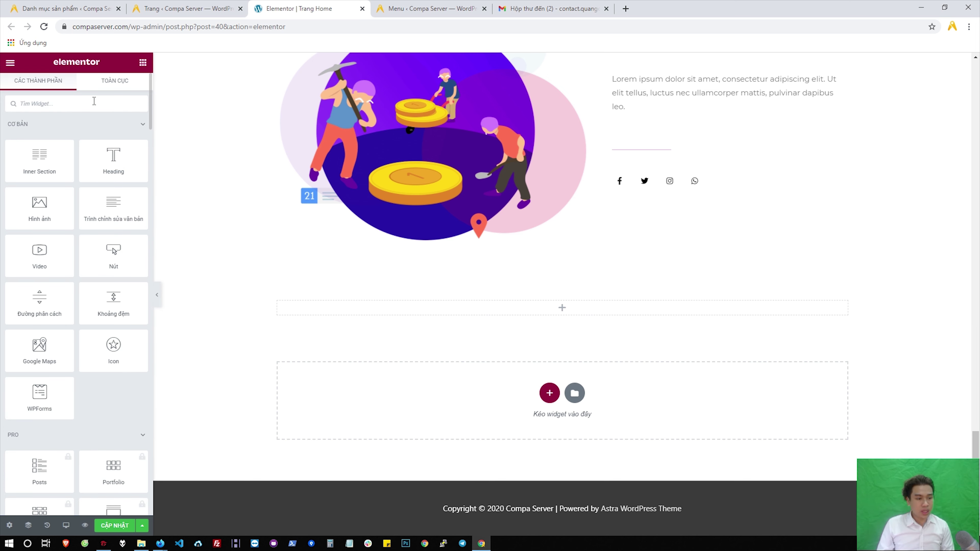
text(pro)
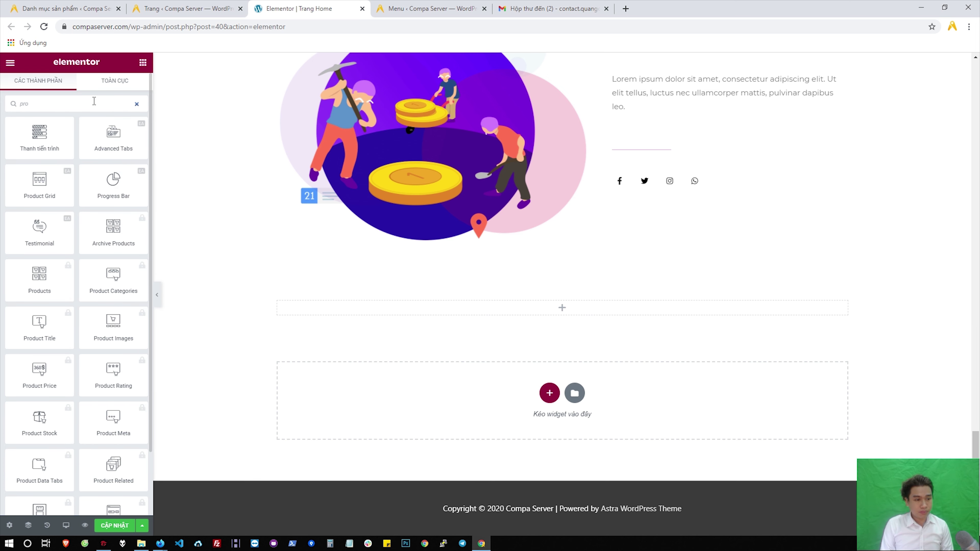
key(BackSpace)
key(BackSpace)
key(BackSpace)
text(sảnm)
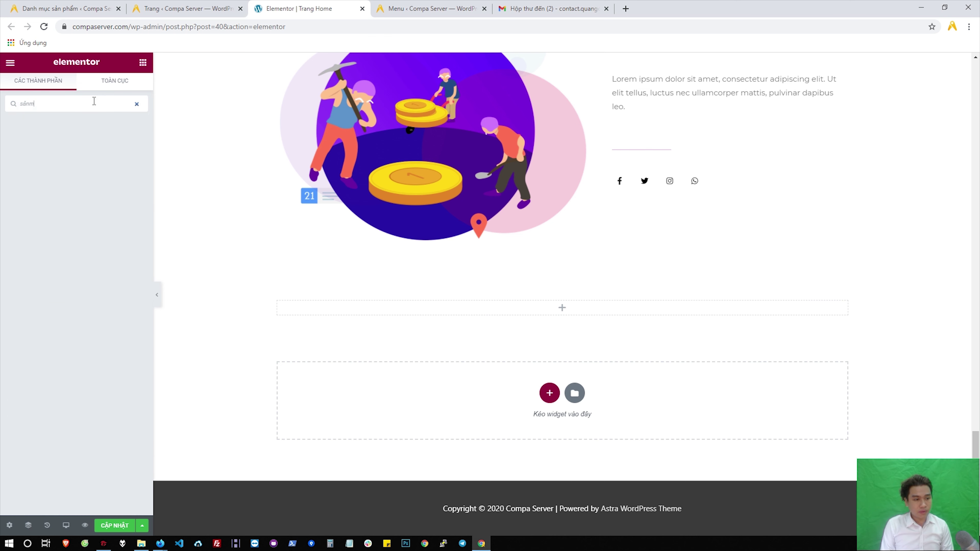
key(BackSpace)
key(BackSpace)
key(BackSpace)
key(BackSpace)
text(produc)
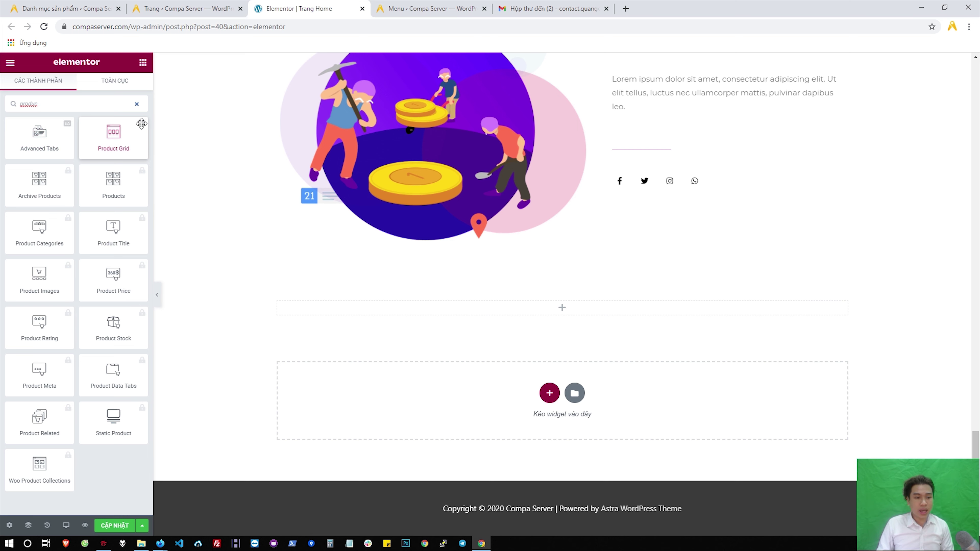
drag(129, 131, 573, 310)
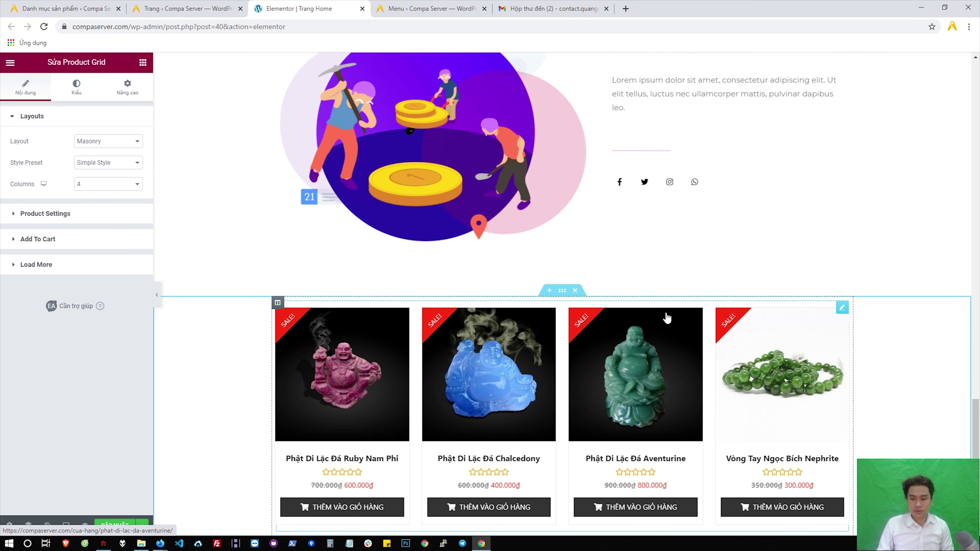
Switch the product grid layout from Masonry to Grid, then to List.
scroll(672, 315, down, 4)
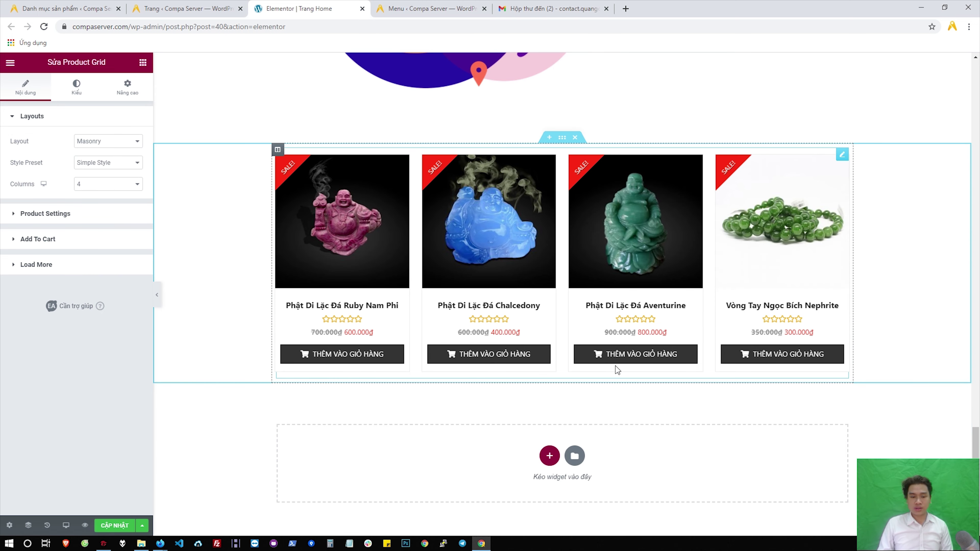
scroll(615, 366, up, 5)
scroll(614, 369, down, 4)
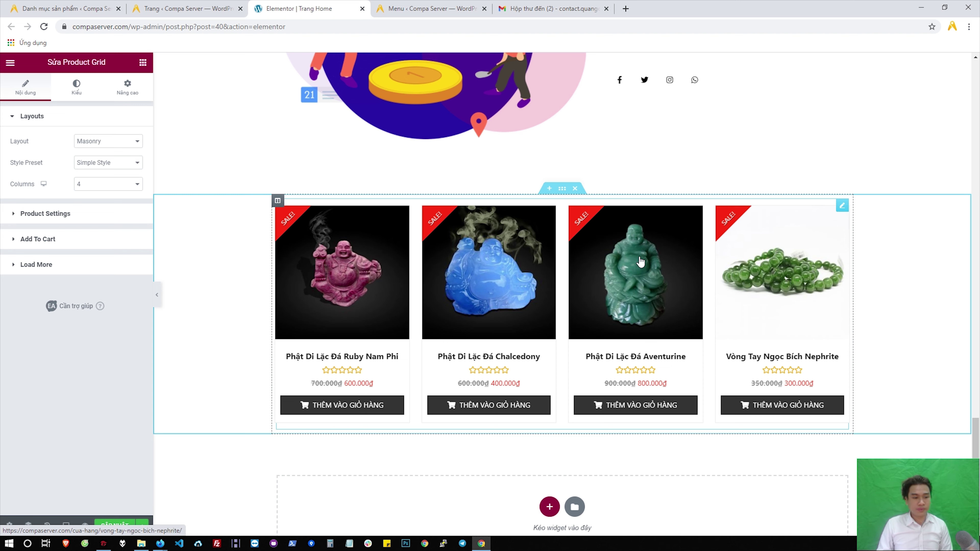
click(109, 141)
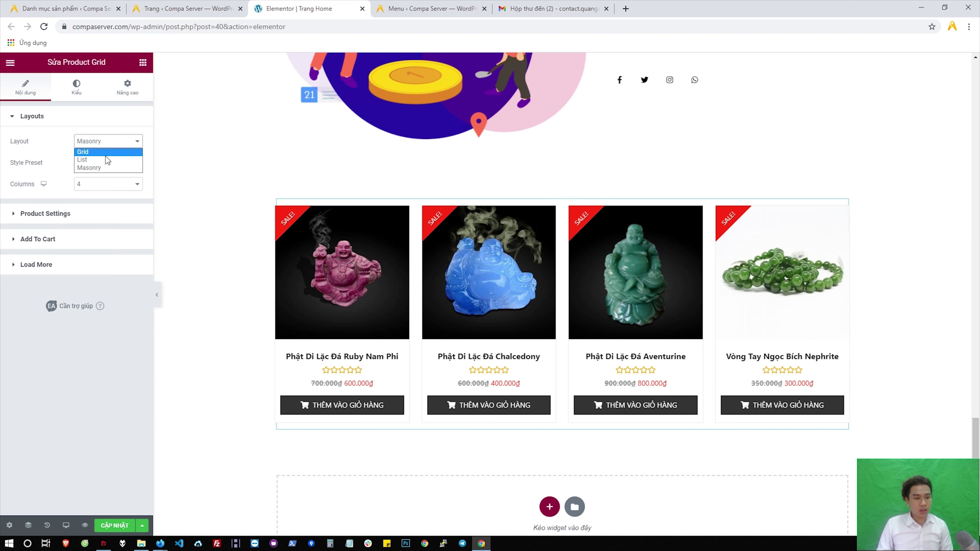
click(108, 155)
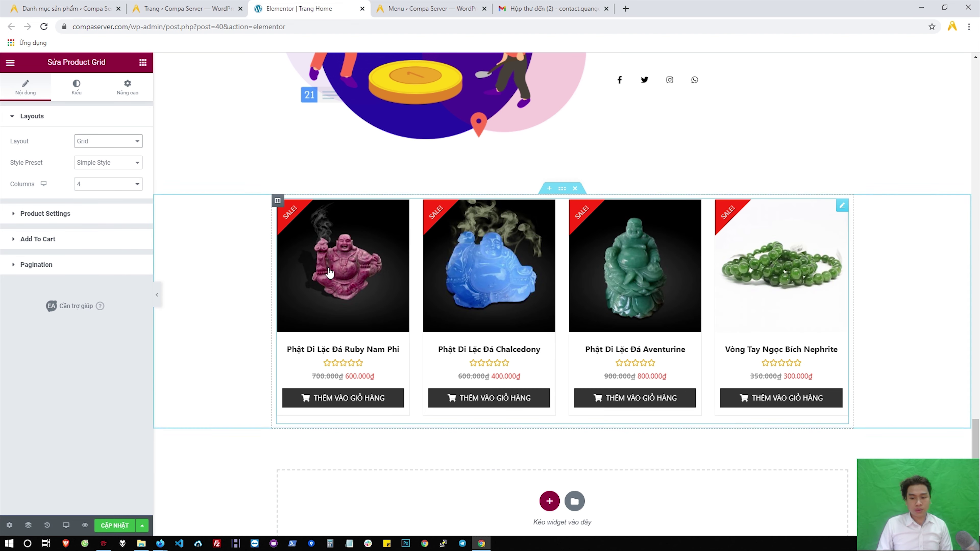
click(95, 144)
click(100, 159)
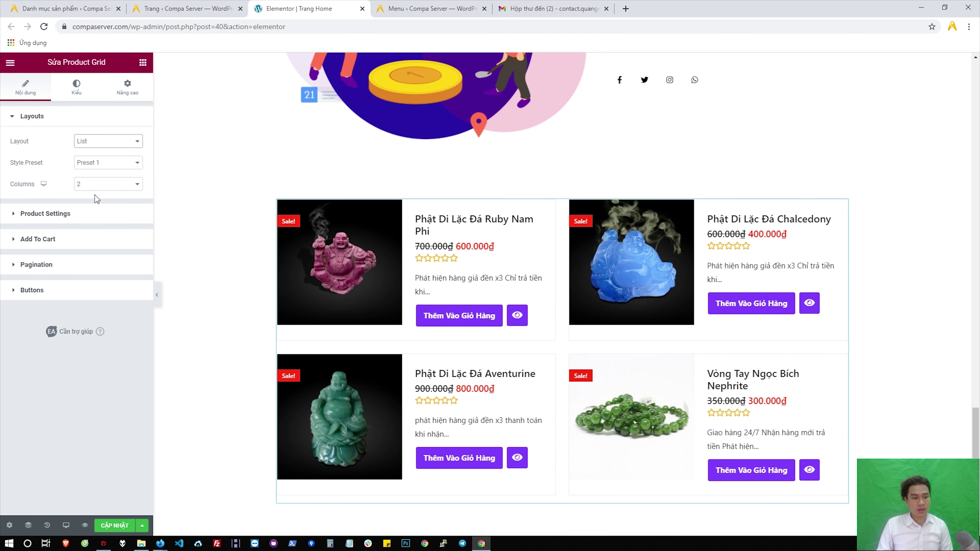
Try the List layout in 1 column, then 2 columns.
click(99, 185)
click(99, 184)
click(97, 185)
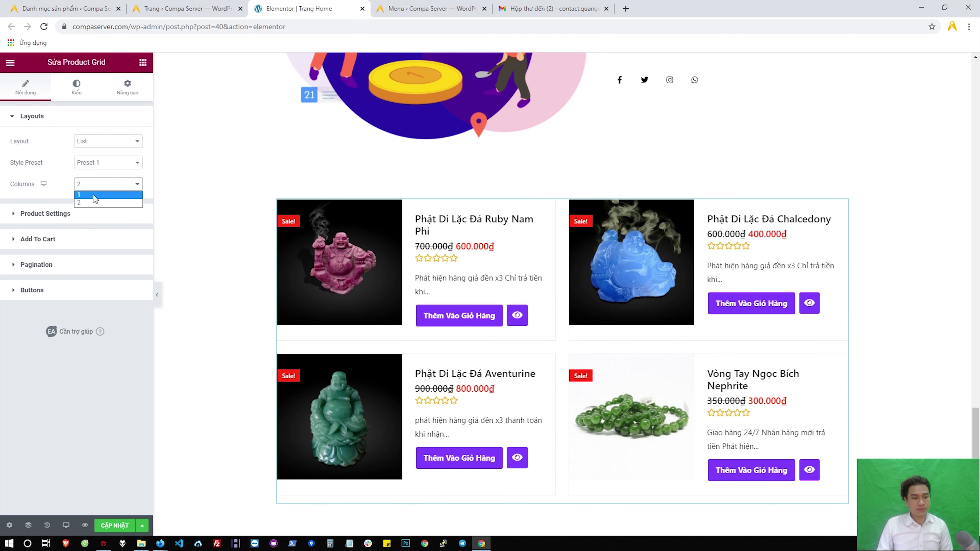
click(95, 195)
click(101, 186)
click(99, 203)
Try Style Presets 3, 4 and 2, then set the layout back to Grid.
click(99, 163)
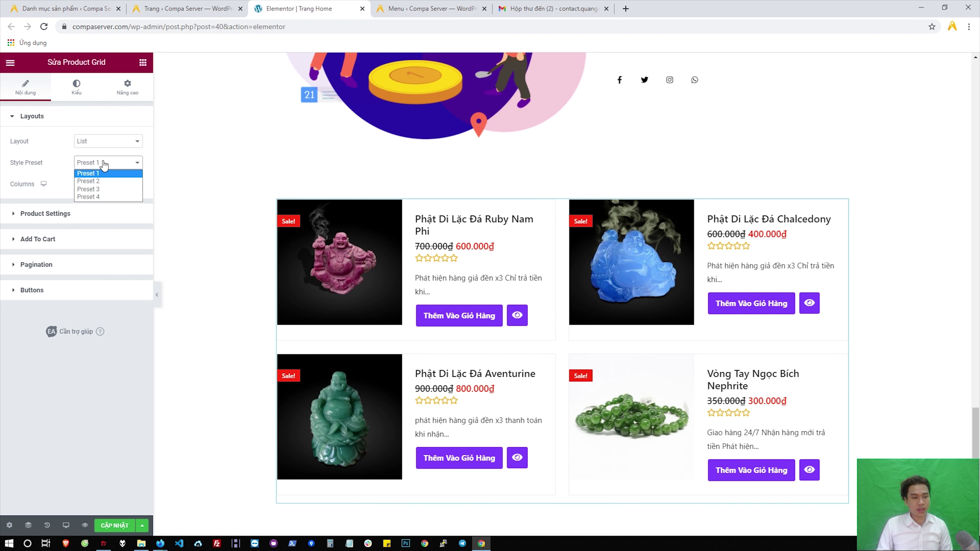
click(98, 193)
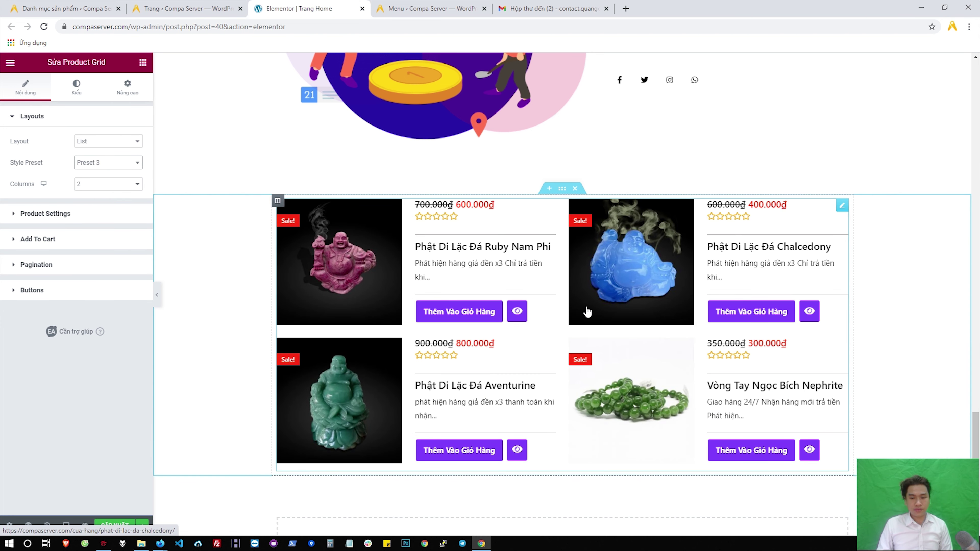
click(108, 162)
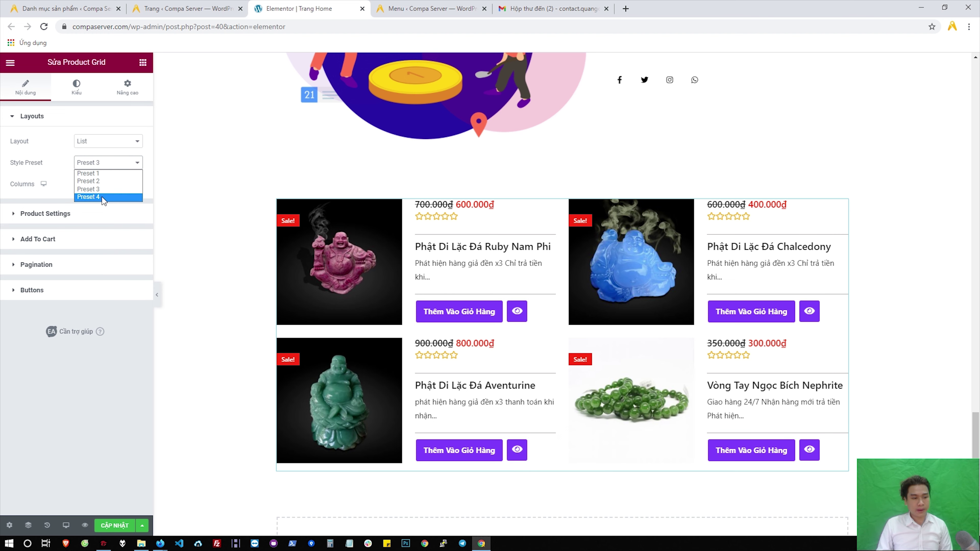
click(102, 198)
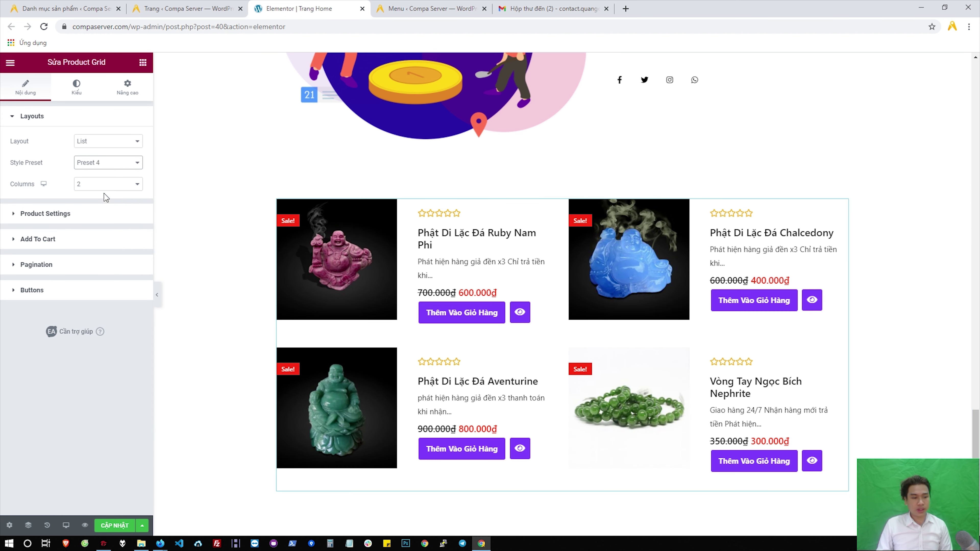
click(93, 164)
click(92, 180)
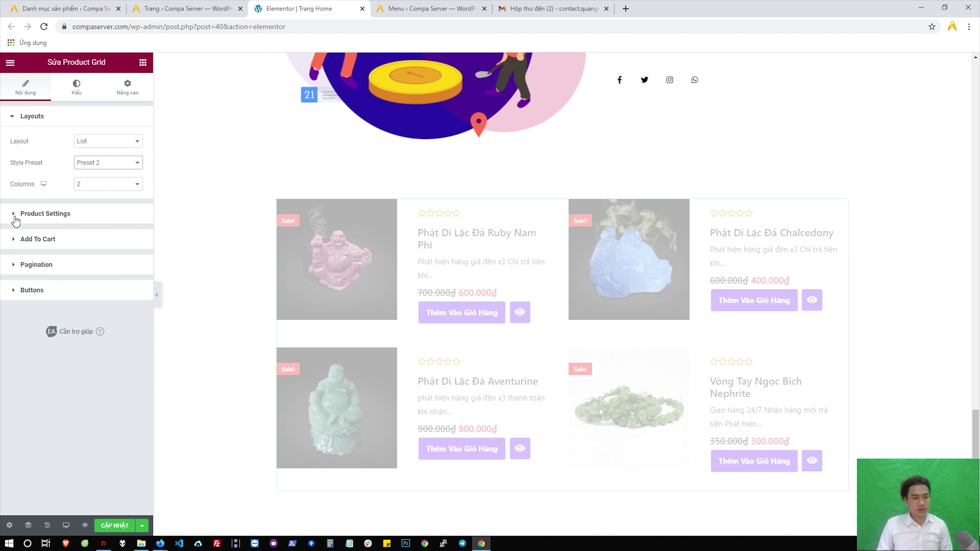
click(101, 145)
click(103, 151)
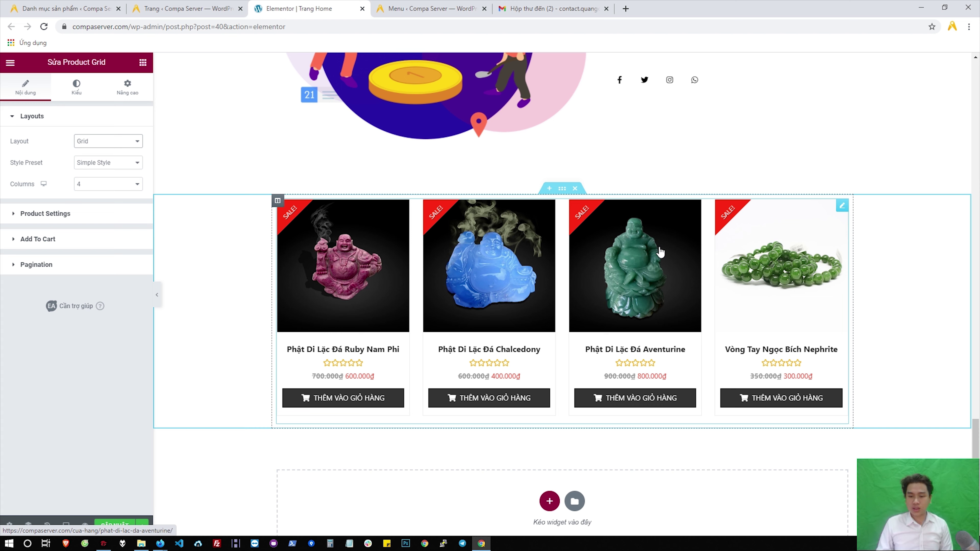
Limit the first grid to 3 Mặt Dây Chuyền products, hiding ratings but keeping prices.
click(18, 215)
click(119, 168)
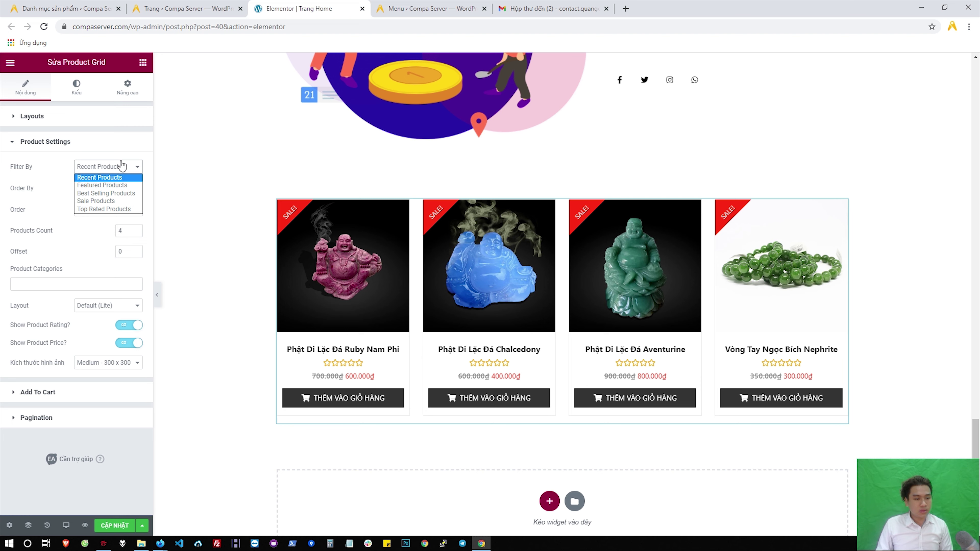
click(117, 168)
click(45, 285)
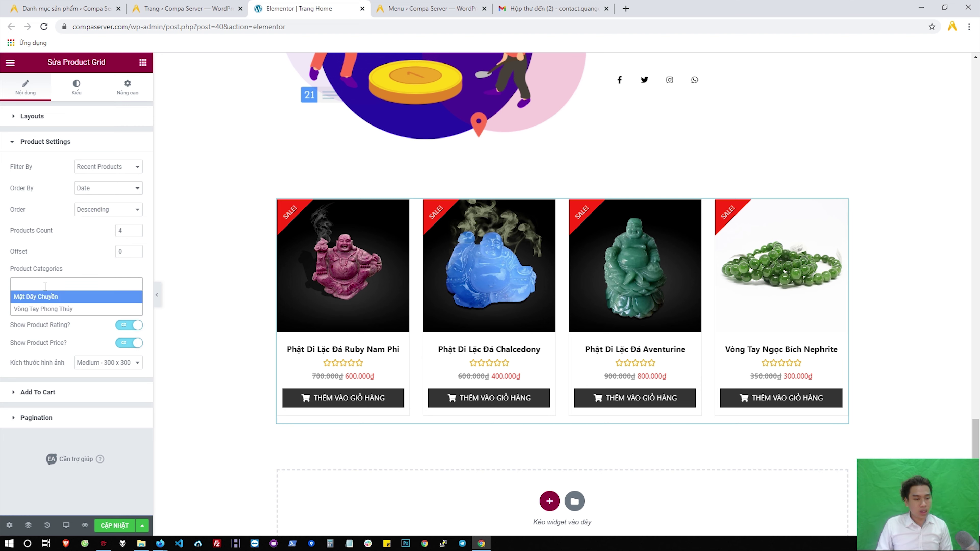
click(42, 298)
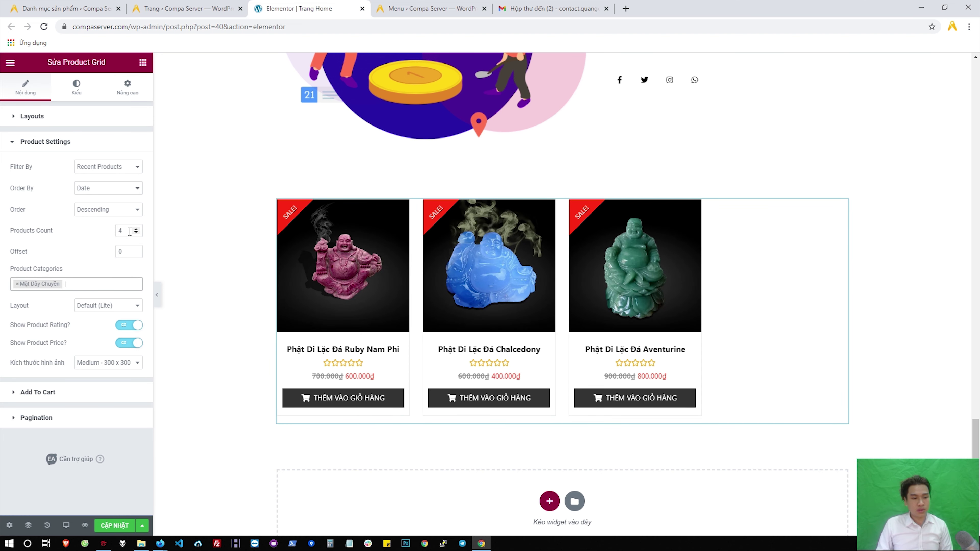
click(136, 233)
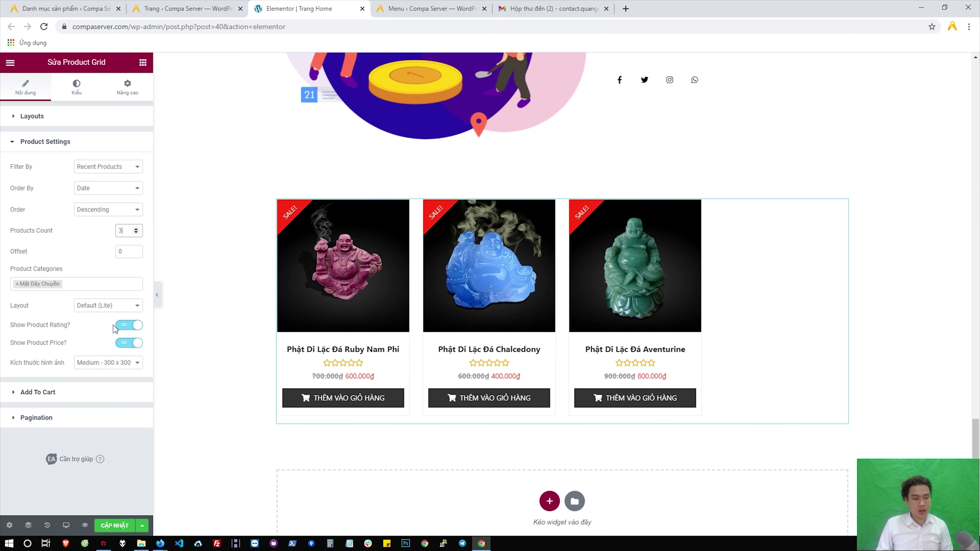
click(124, 326)
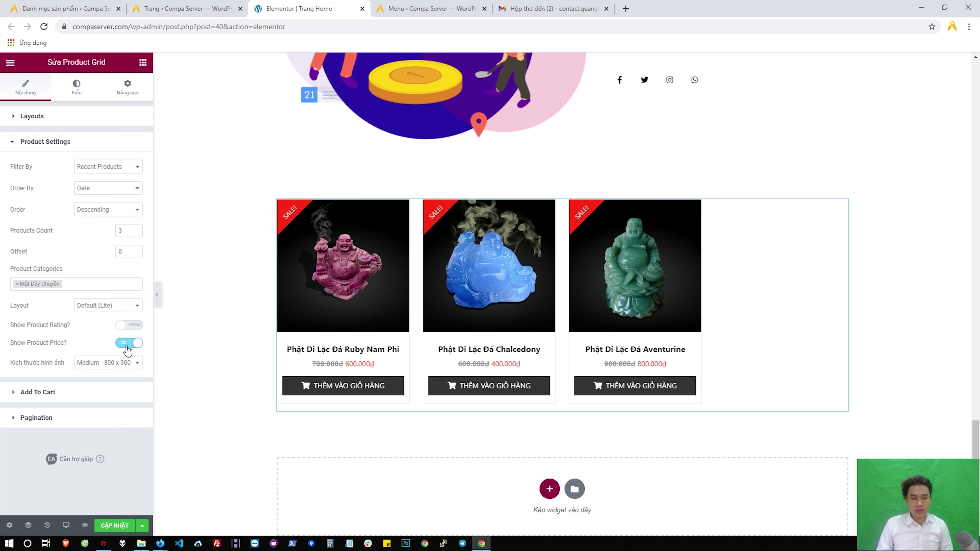
click(127, 344)
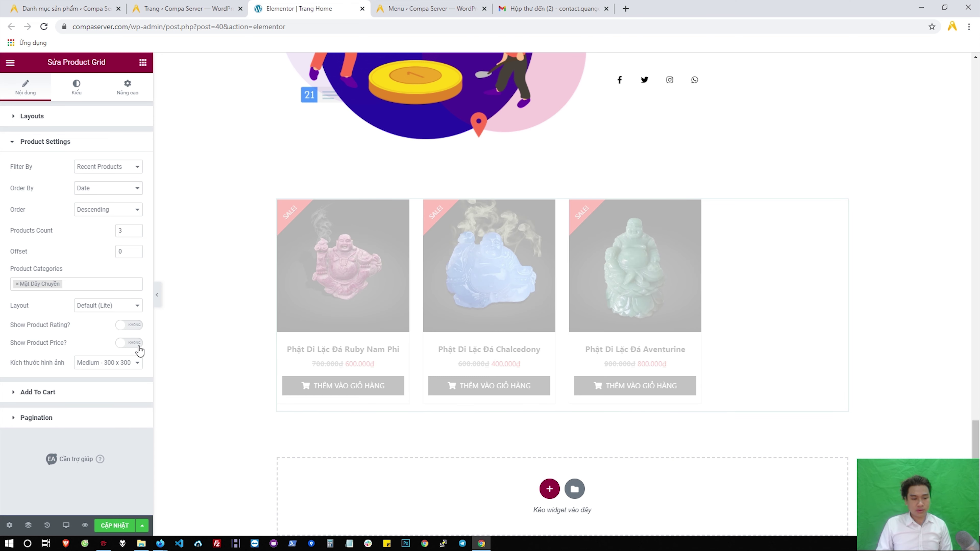
click(138, 346)
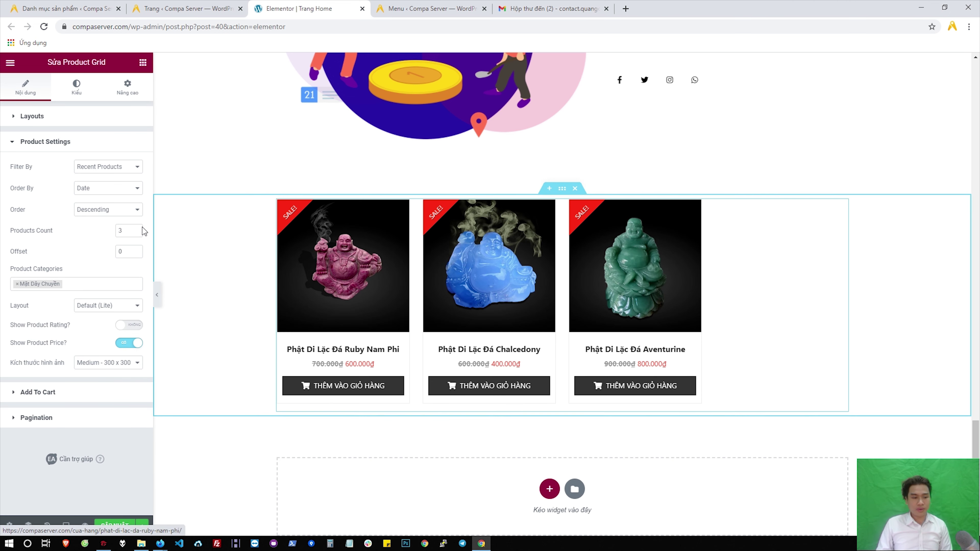
click(16, 392)
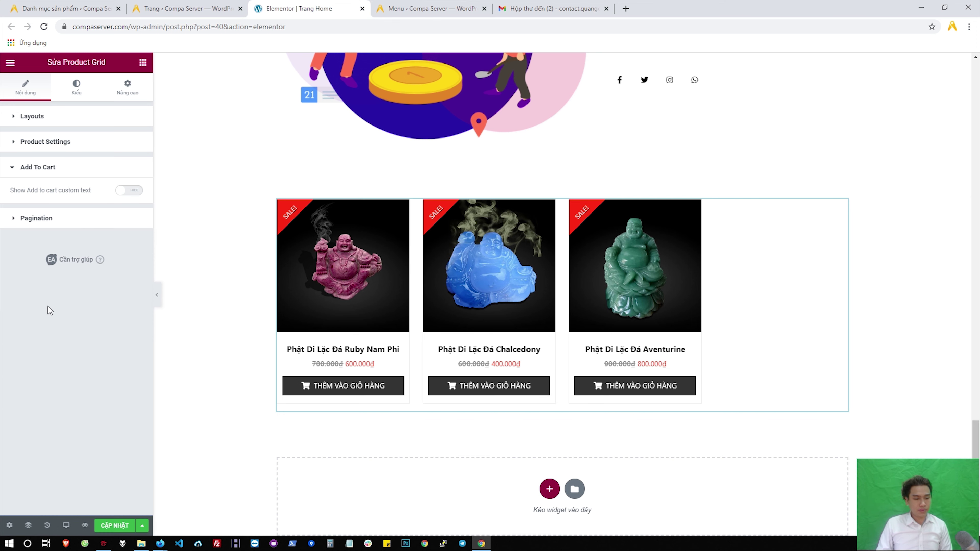
click(13, 223)
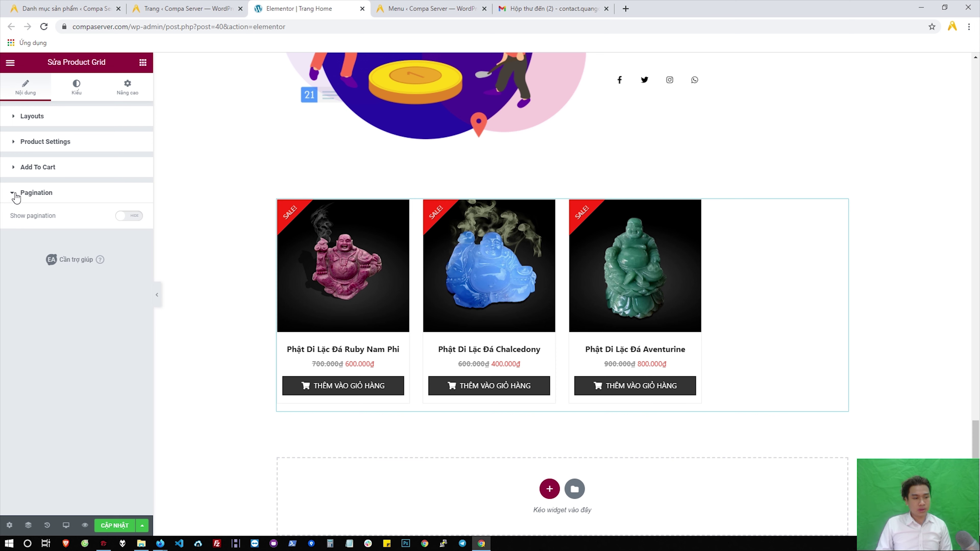
click(14, 141)
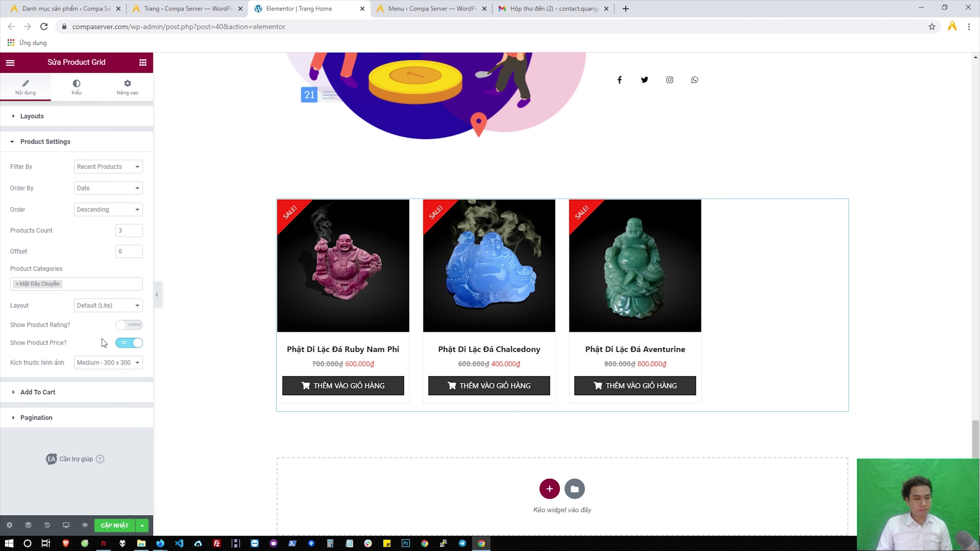
Set the first product grid's Columns to 3.
click(17, 121)
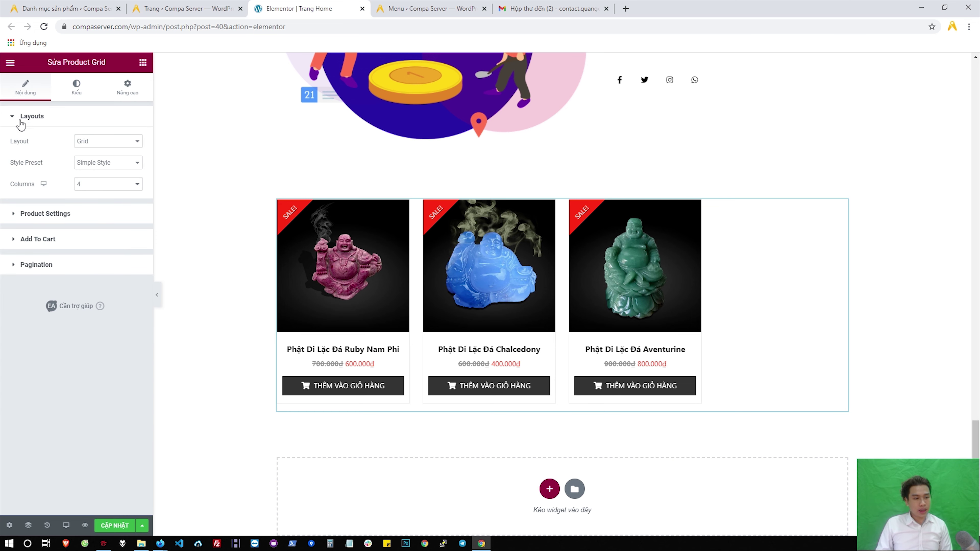
click(107, 185)
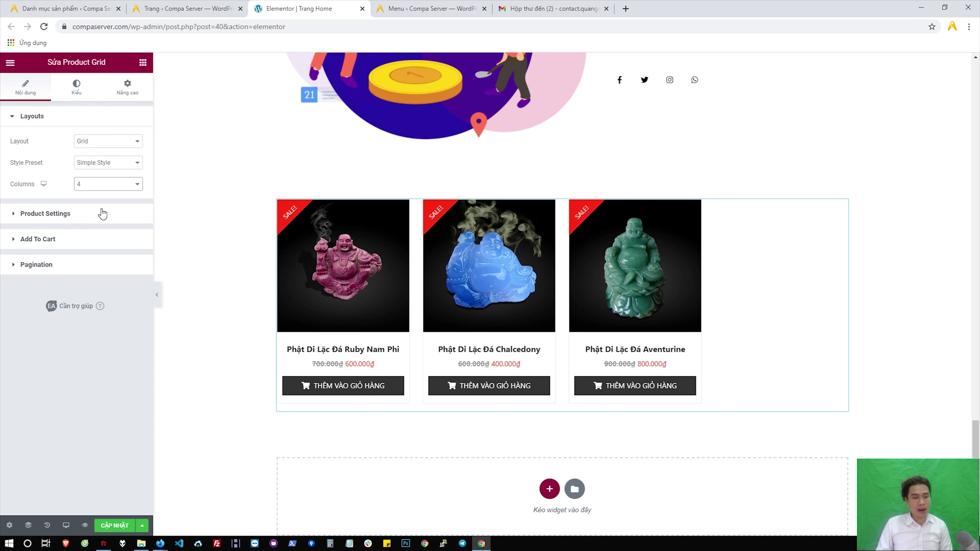
click(103, 211)
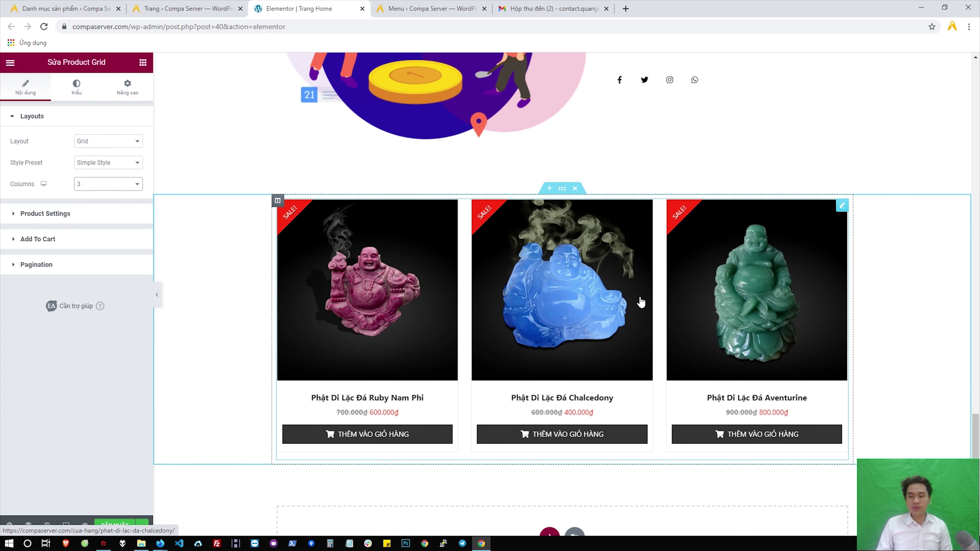
scroll(641, 302, down, 3)
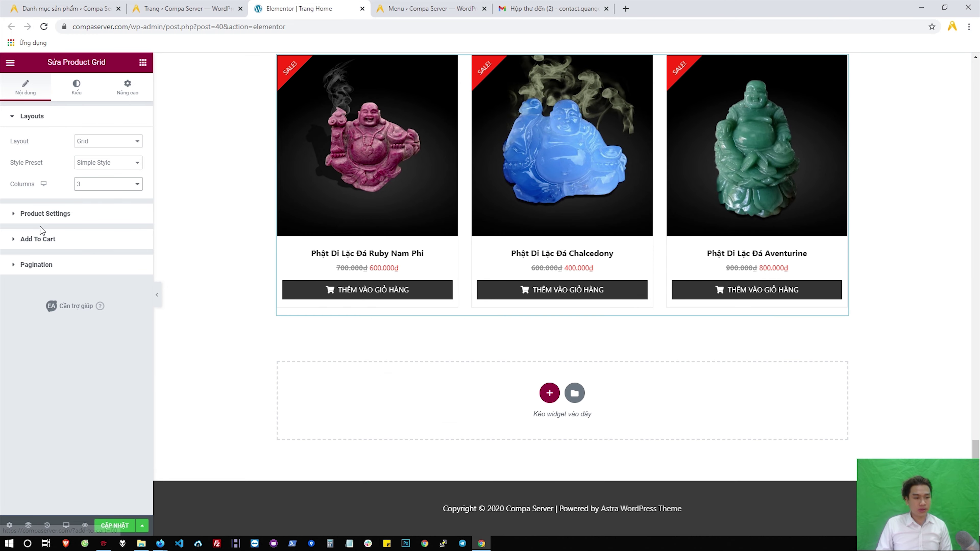
scroll(594, 231, up, 15)
scroll(596, 234, down, 15)
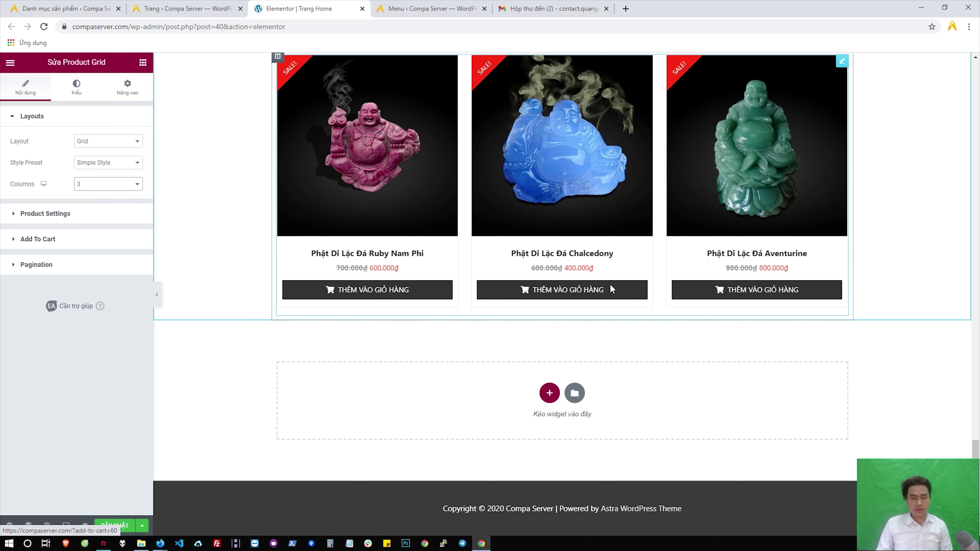
click(14, 118)
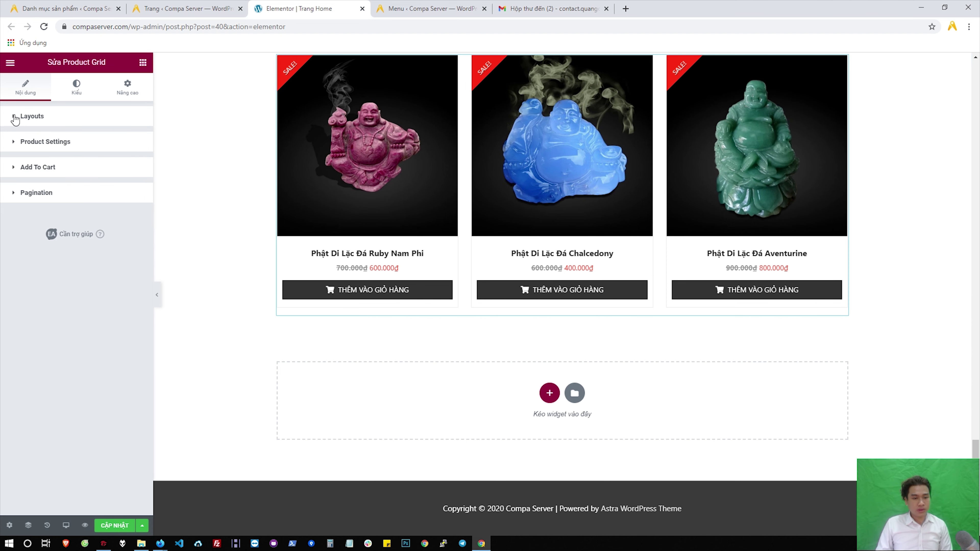
scroll(577, 307, up, 2)
scroll(577, 311, down, 2)
scroll(576, 307, up, 2)
scroll(576, 306, down, 2)
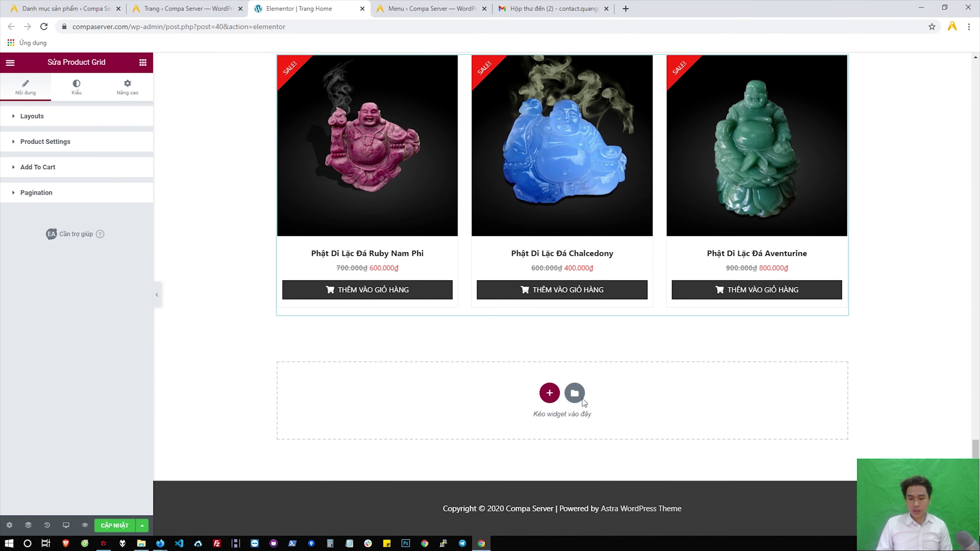
Add a single-column section below the first grid and drag a Product Grid ('product' search) into it.
click(575, 393)
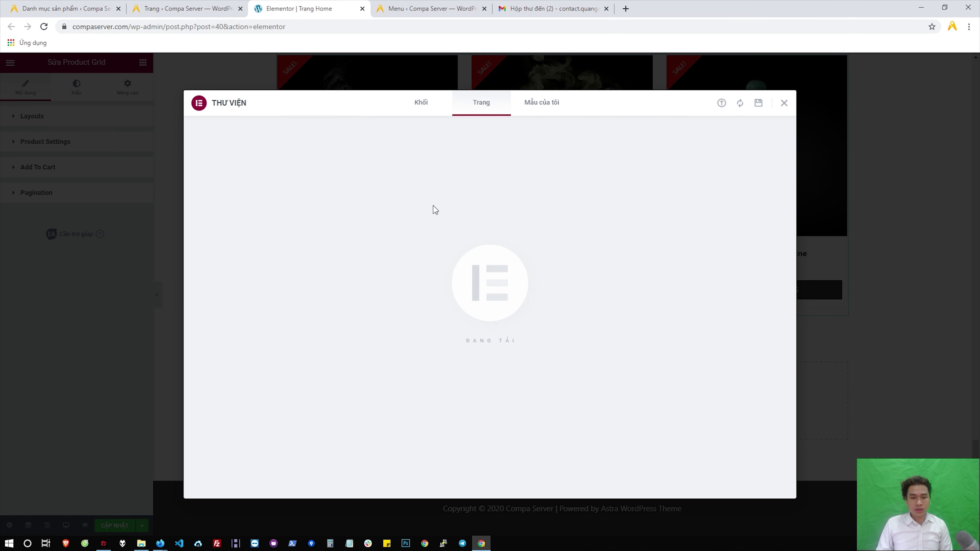
click(783, 103)
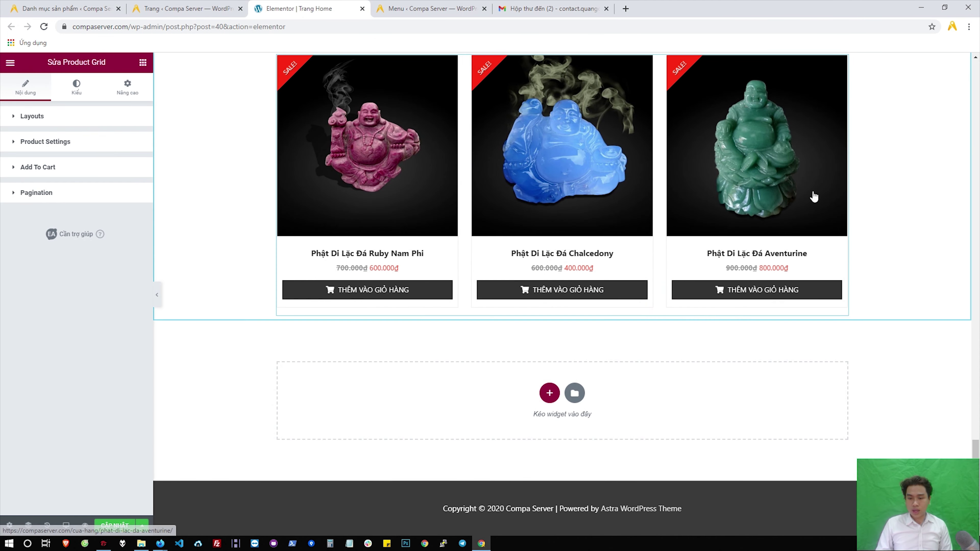
click(549, 396)
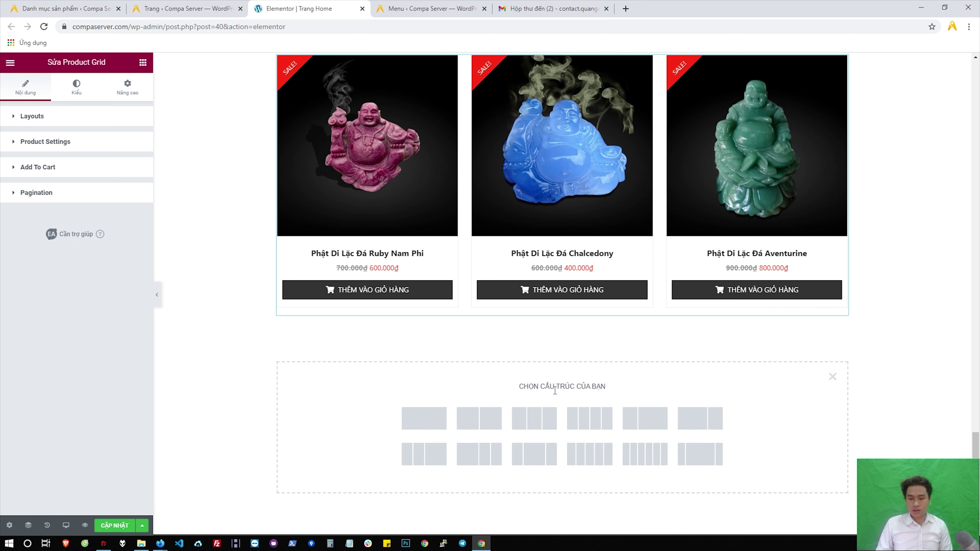
click(426, 422)
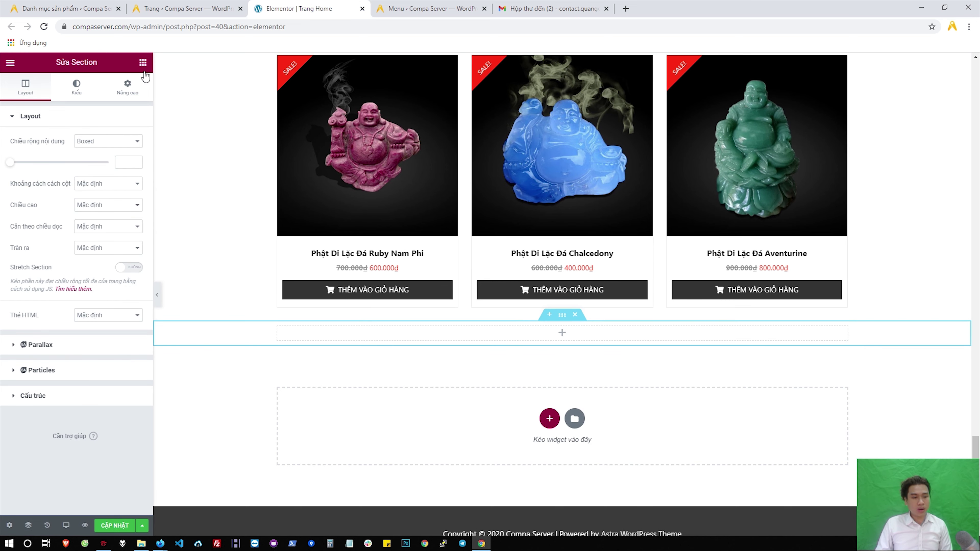
click(143, 63)
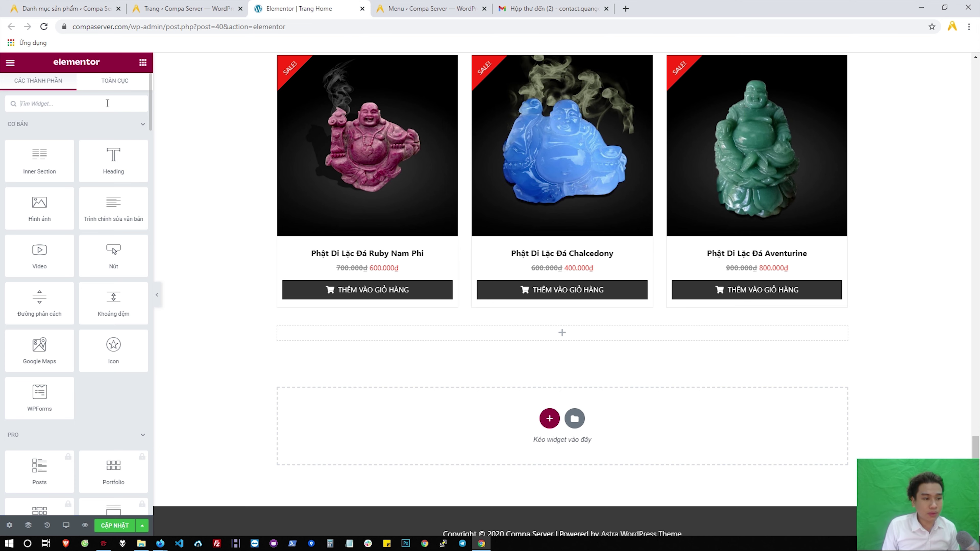
text(pro)
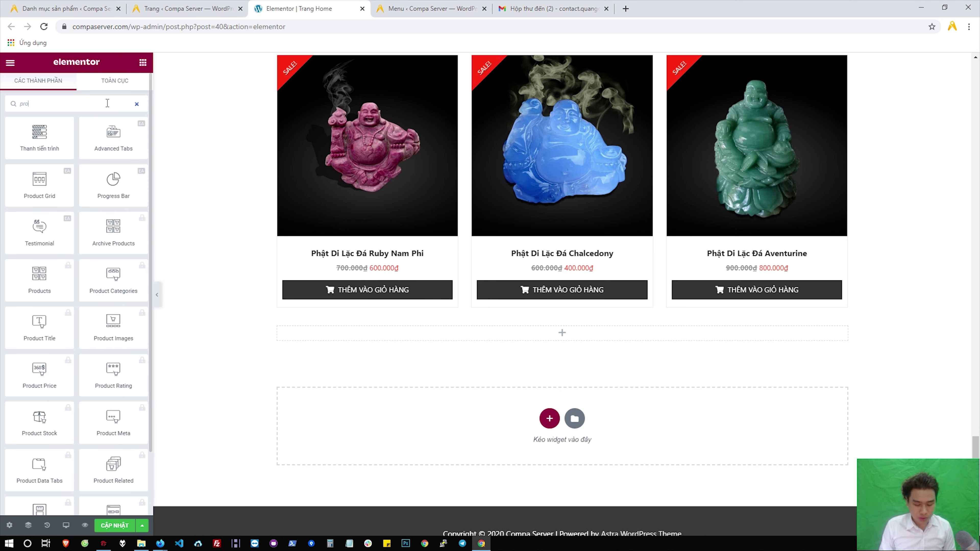
text(duct)
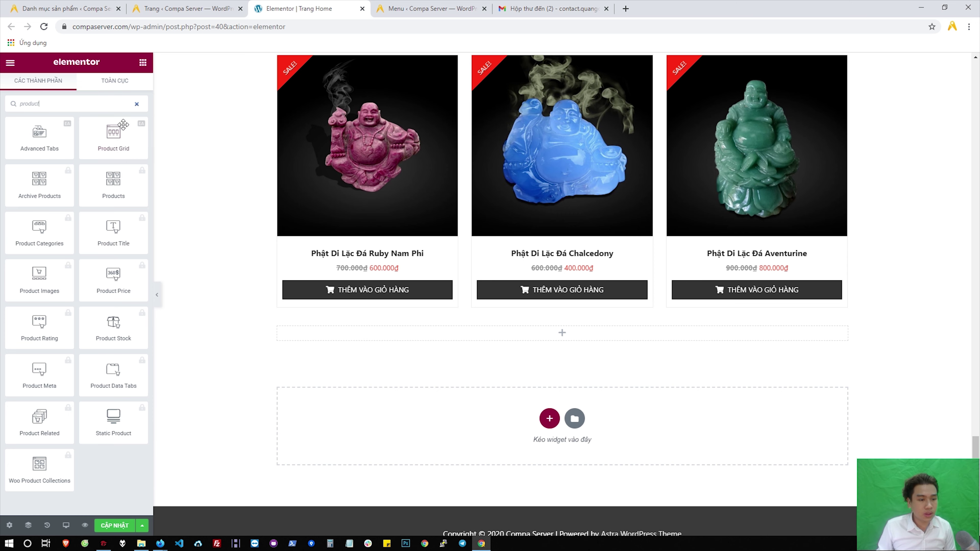
drag(111, 137, 553, 343)
Set the second product grid to 3 columns.
scroll(573, 392, down, 2)
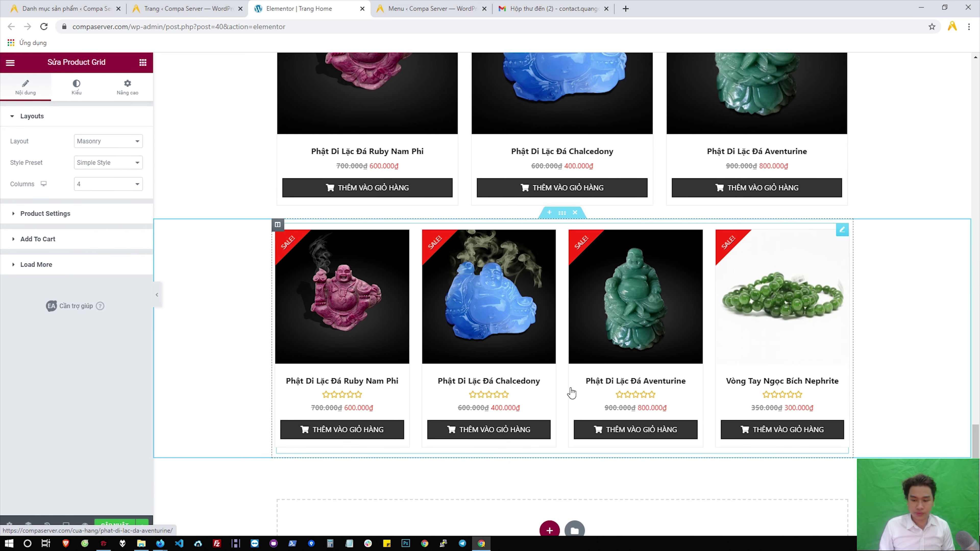
click(96, 184)
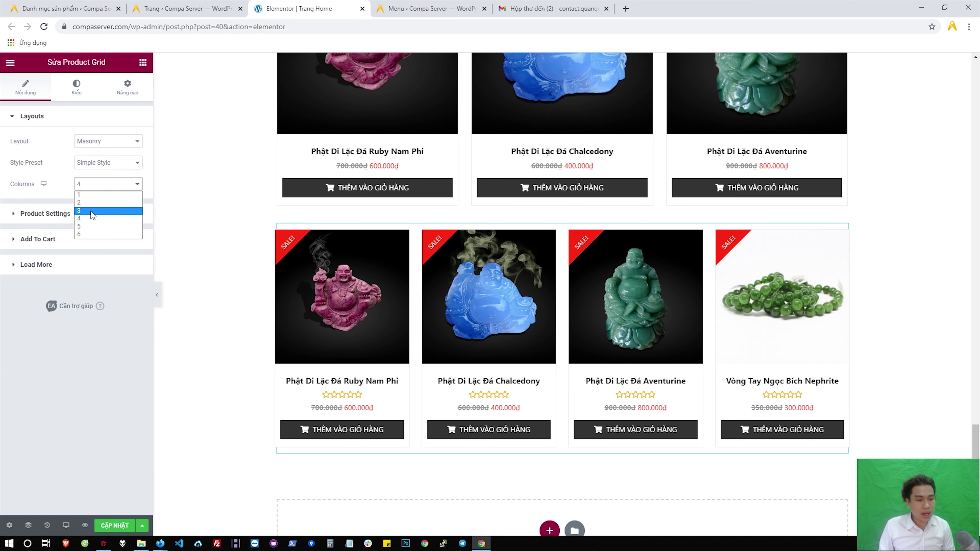
click(91, 214)
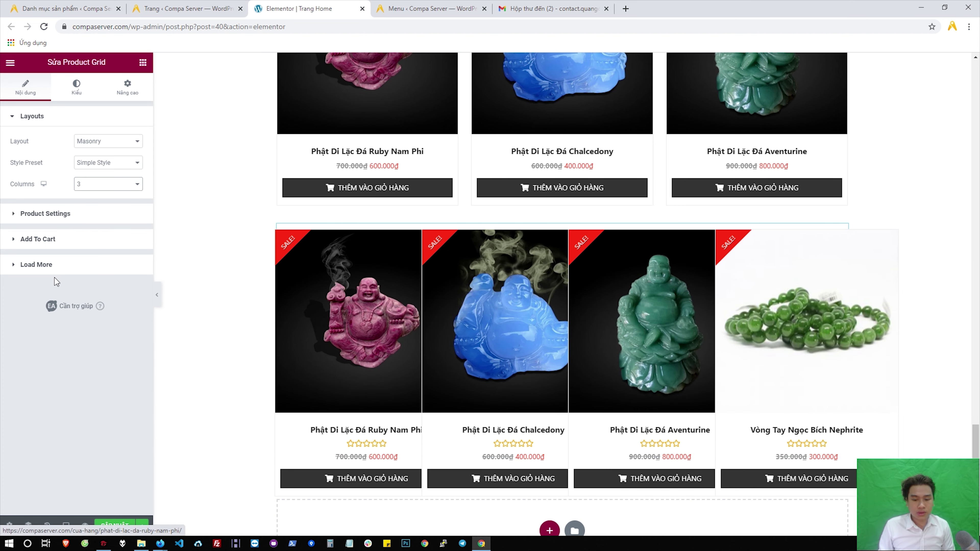
click(73, 92)
click(26, 93)
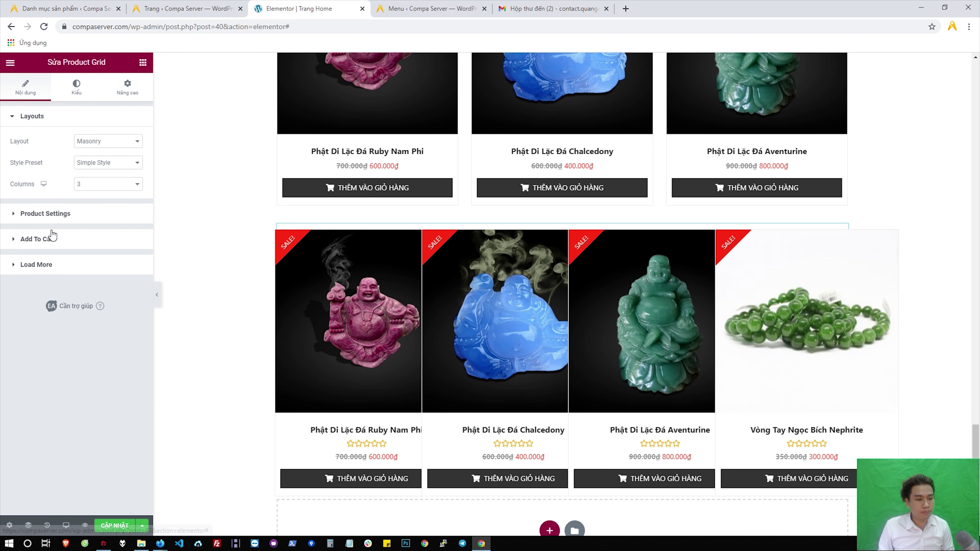
Show 3 Vòng Tay Phong Thủy products in the second grid with star ratings hidden.
click(17, 216)
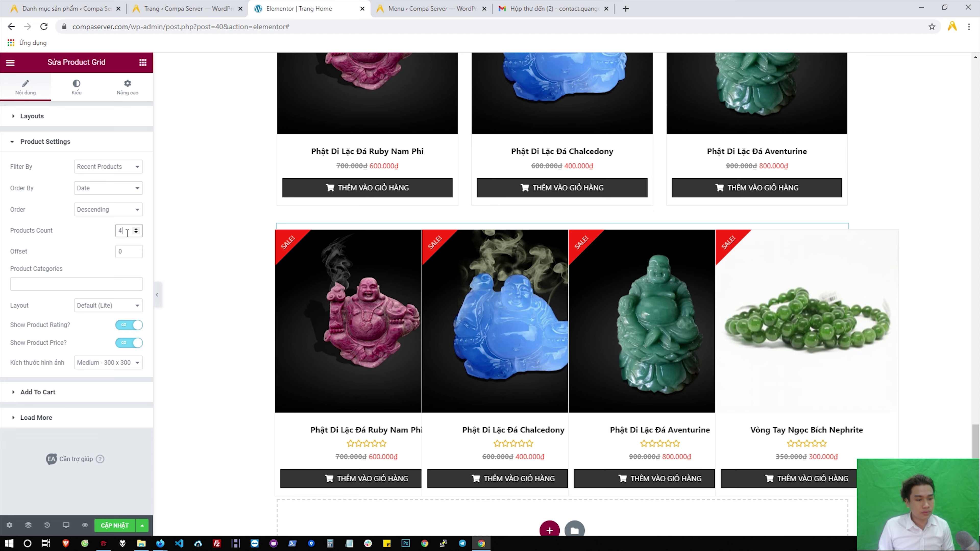
key(BackSpace)
text(3)
click(45, 285)
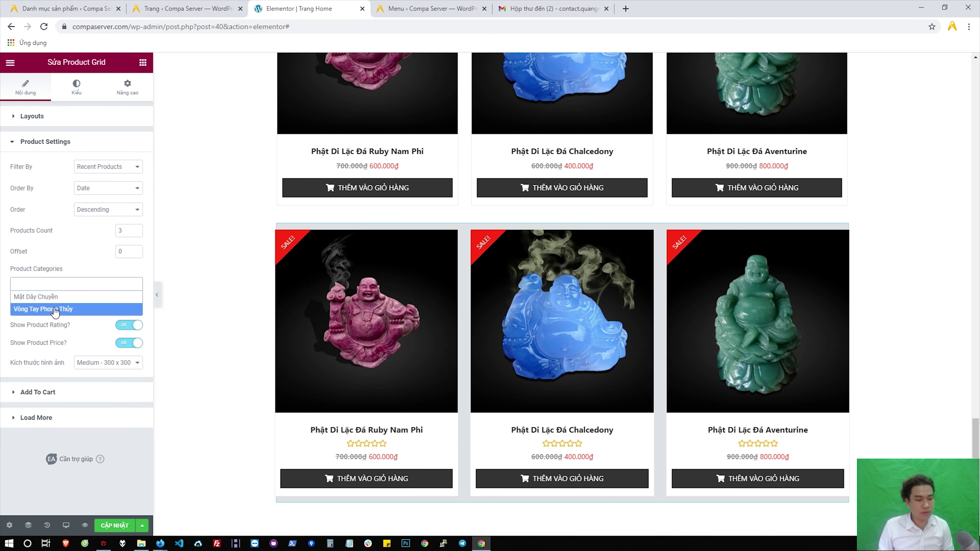
click(48, 309)
scroll(883, 328, down, 2)
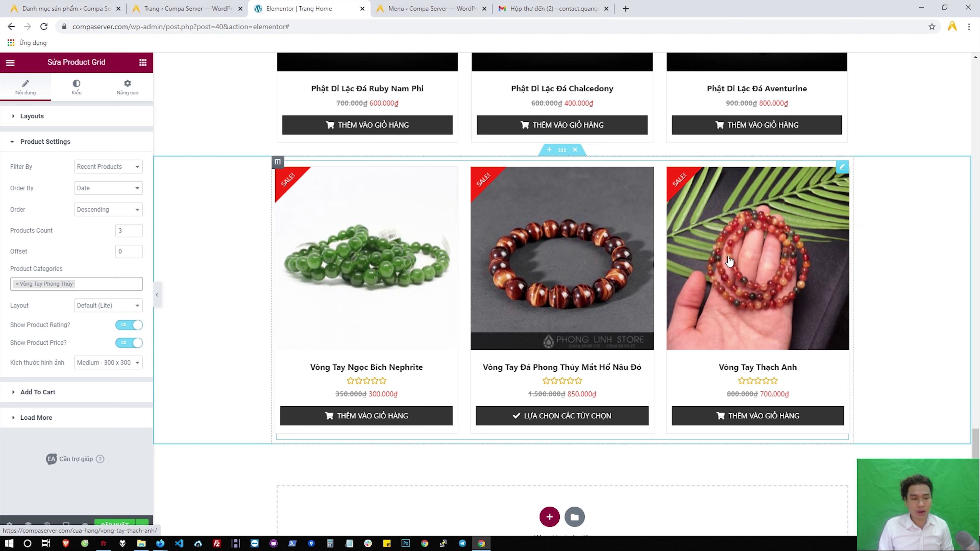
click(118, 327)
scroll(606, 320, down, 1)
scroll(607, 320, up, 14)
scroll(607, 321, down, 6)
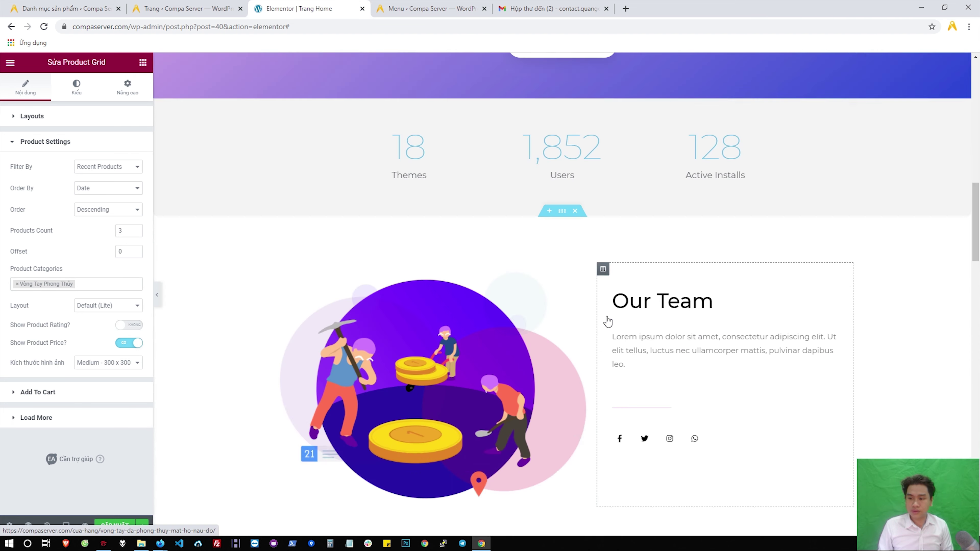
scroll(607, 320, up, 10)
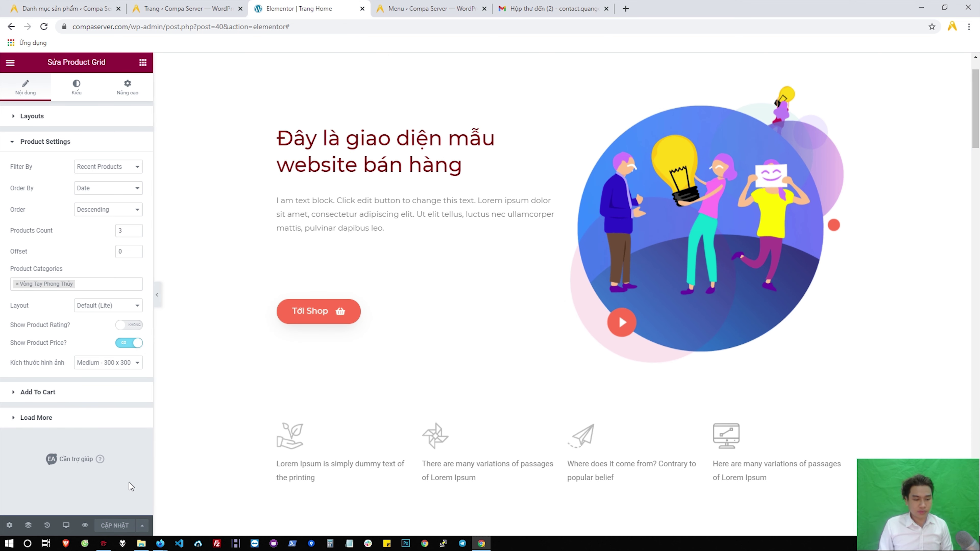
Open the site's front-end home page in a new tab from the admin.
click(23, 5)
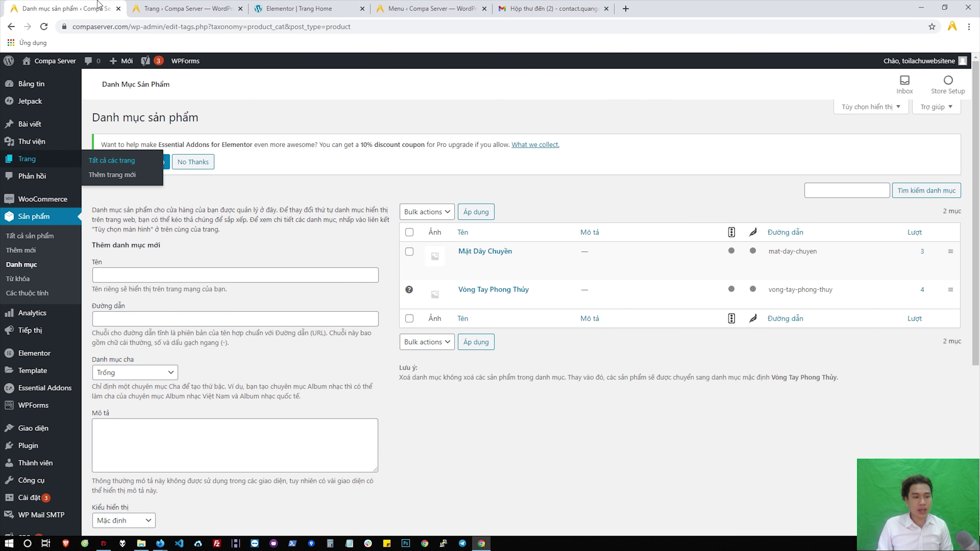
mouse_move(50, 62)
right_click(21, 77)
click(66, 88)
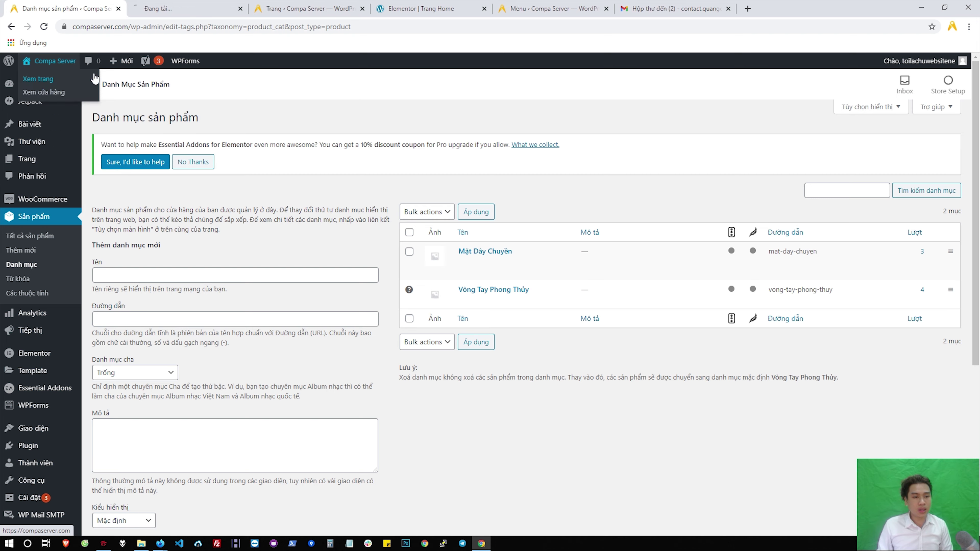
click(166, 8)
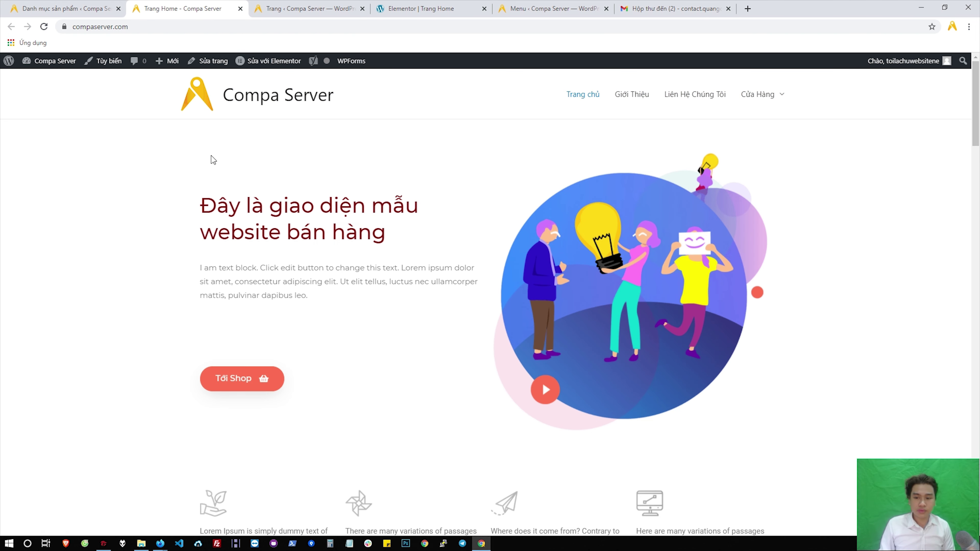
Scroll through the live home page's product grids, then return to the 'Elementor | Trang Home' tab.
scroll(211, 156, down, 15)
scroll(218, 155, down, 18)
scroll(218, 155, down, 10)
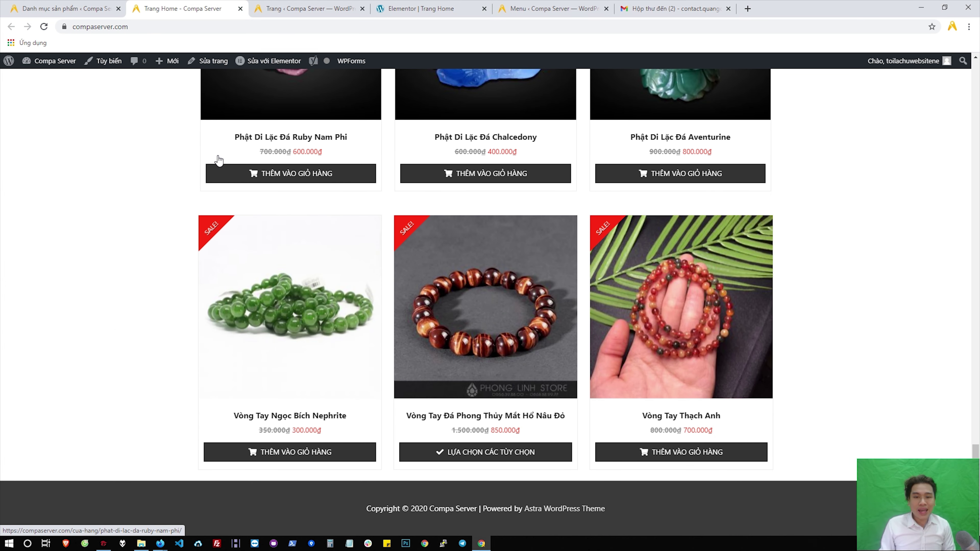
scroll(226, 208, up, 4)
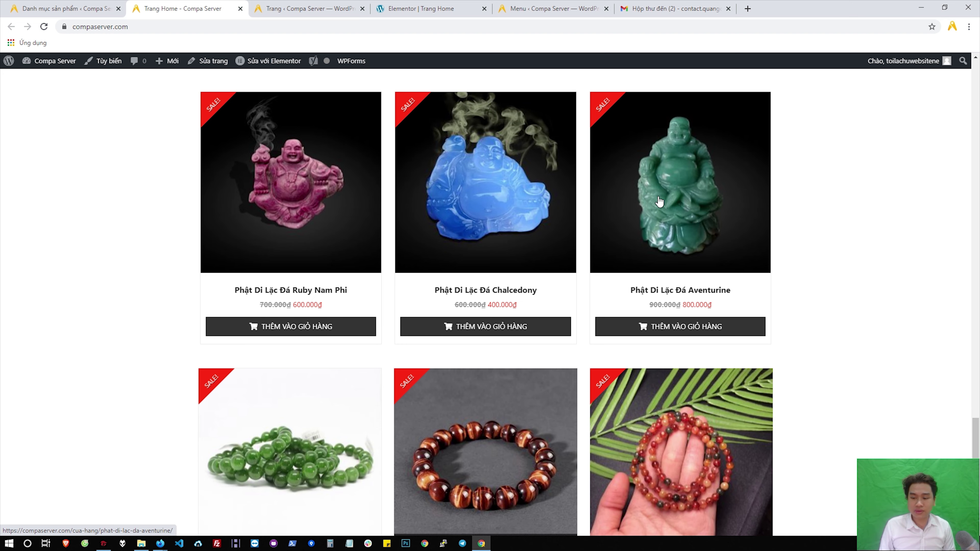
scroll(213, 231, down, 4)
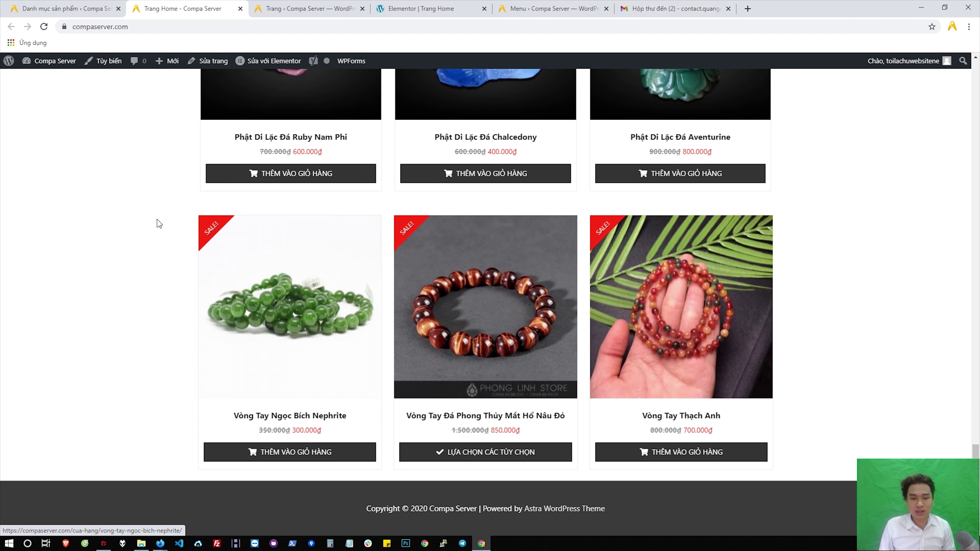
scroll(825, 325, up, 15)
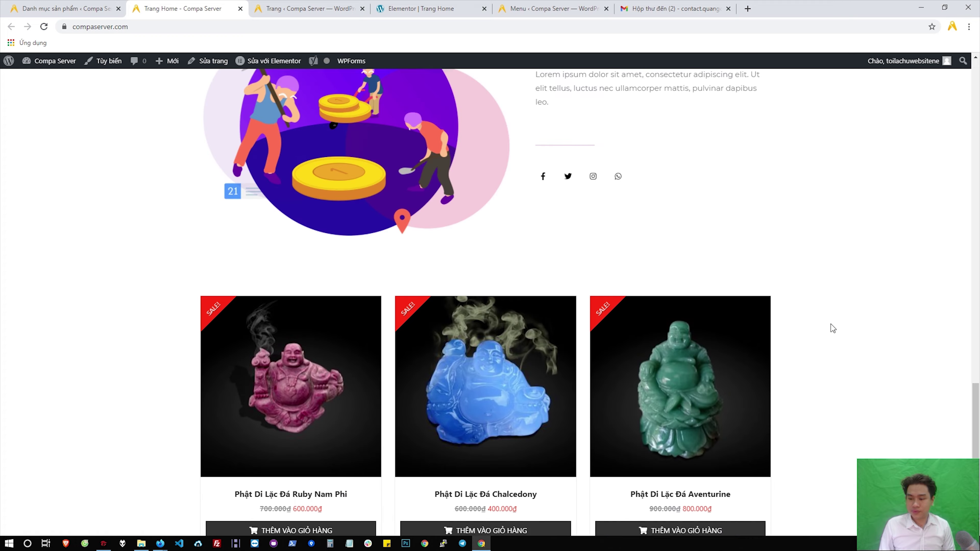
scroll(832, 328, up, 8)
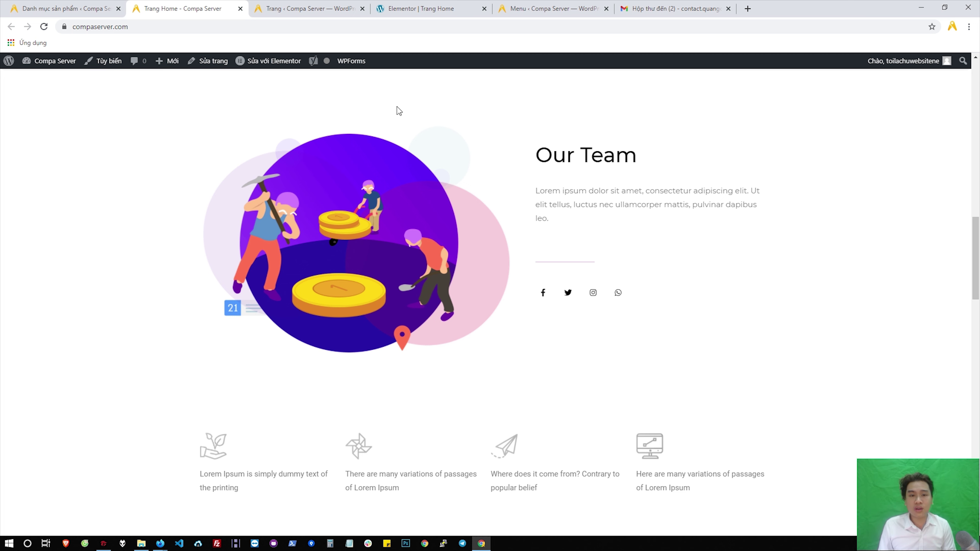
click(409, 10)
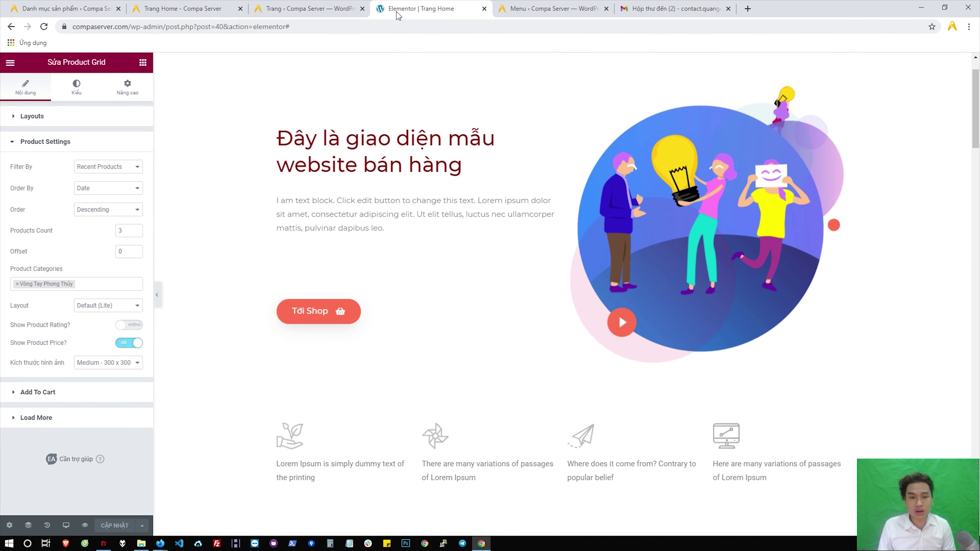
Collapse the product grid's query settings, show its Layouts options, and scroll through the preview.
click(9, 142)
click(16, 116)
scroll(552, 272, up, 2)
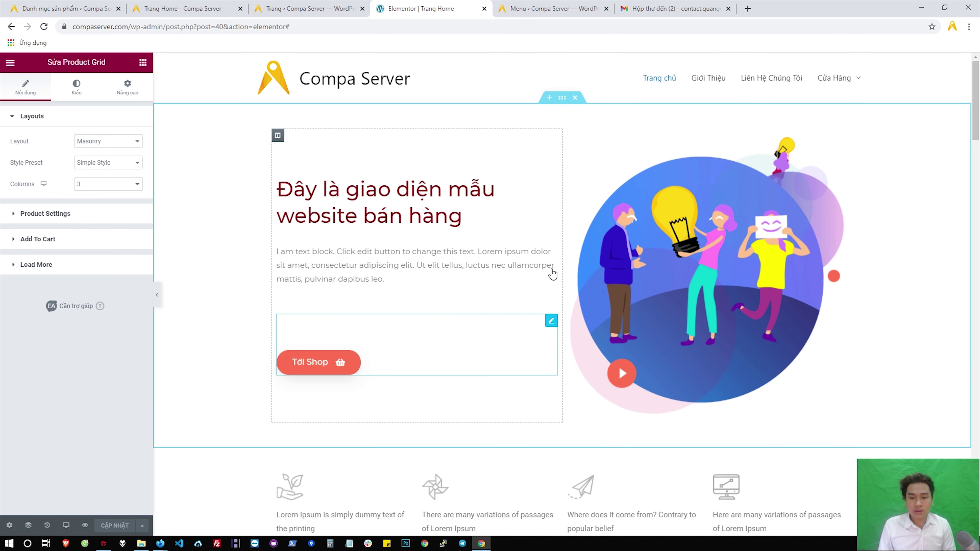
scroll(761, 217, down, 8)
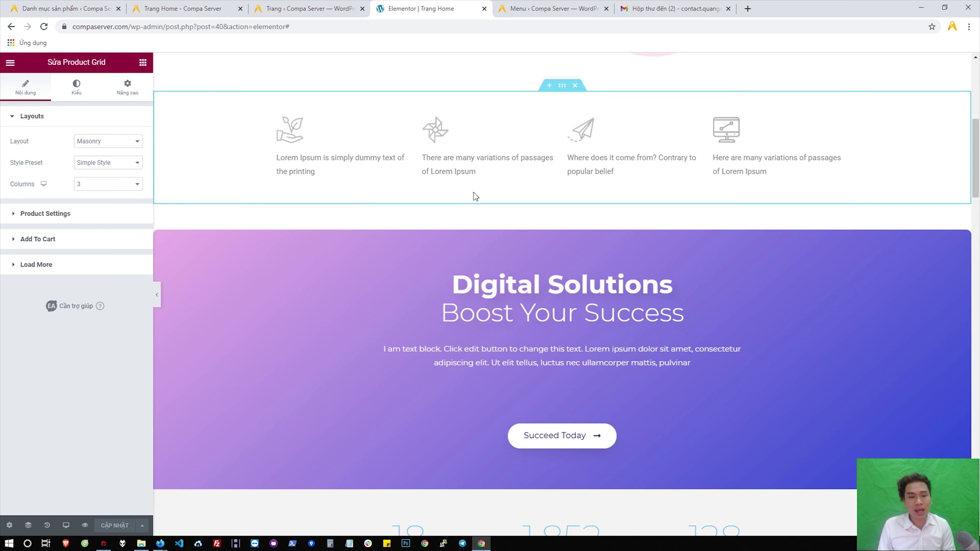
scroll(438, 242, down, 1)
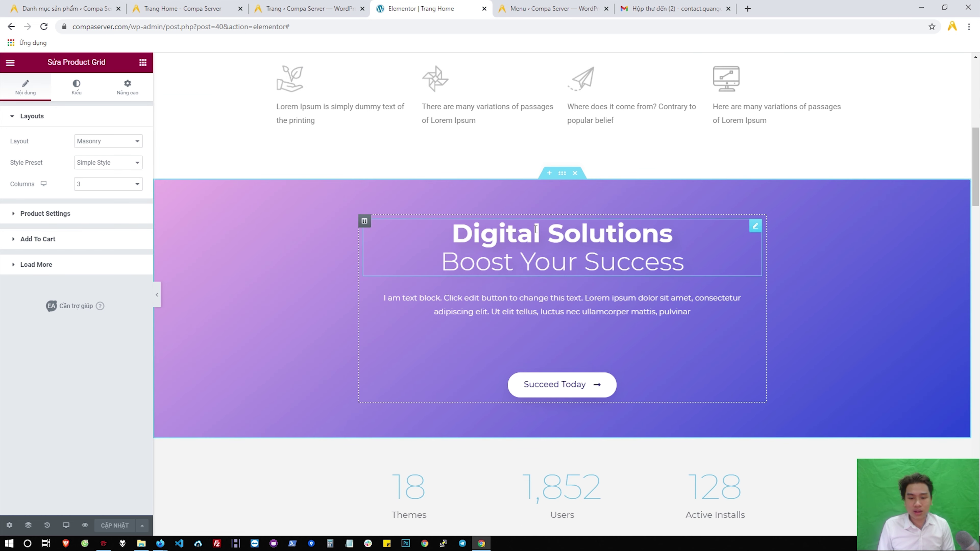
scroll(537, 229, down, 4)
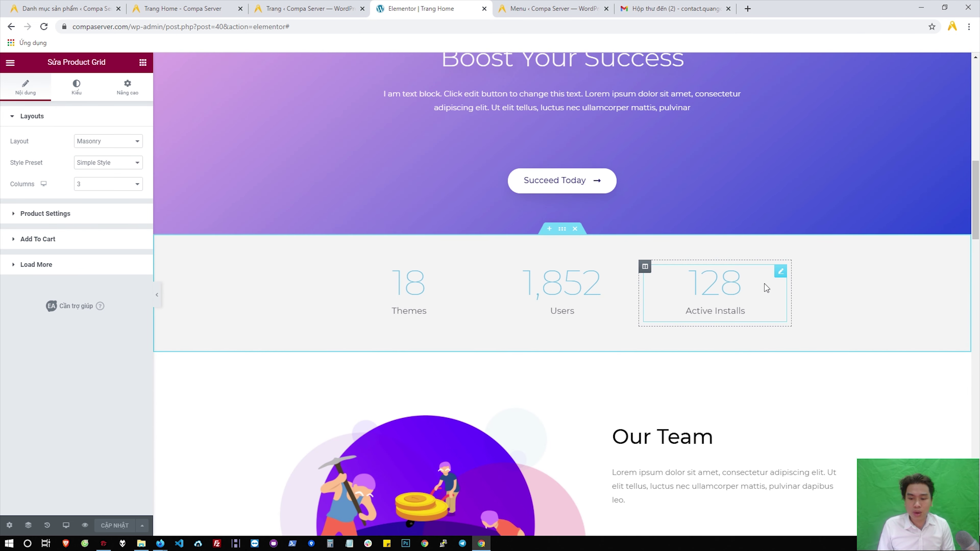
scroll(691, 310, down, 6)
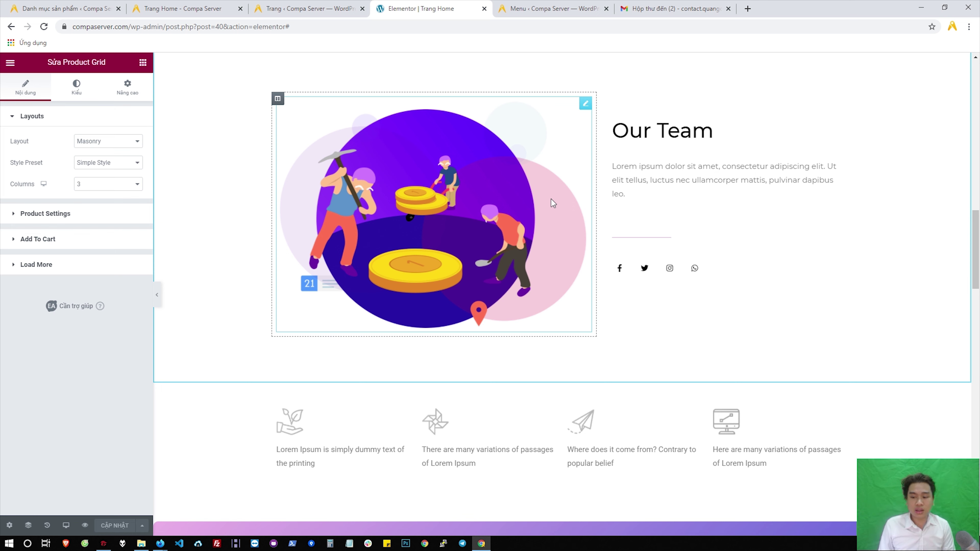
scroll(436, 207, down, 15)
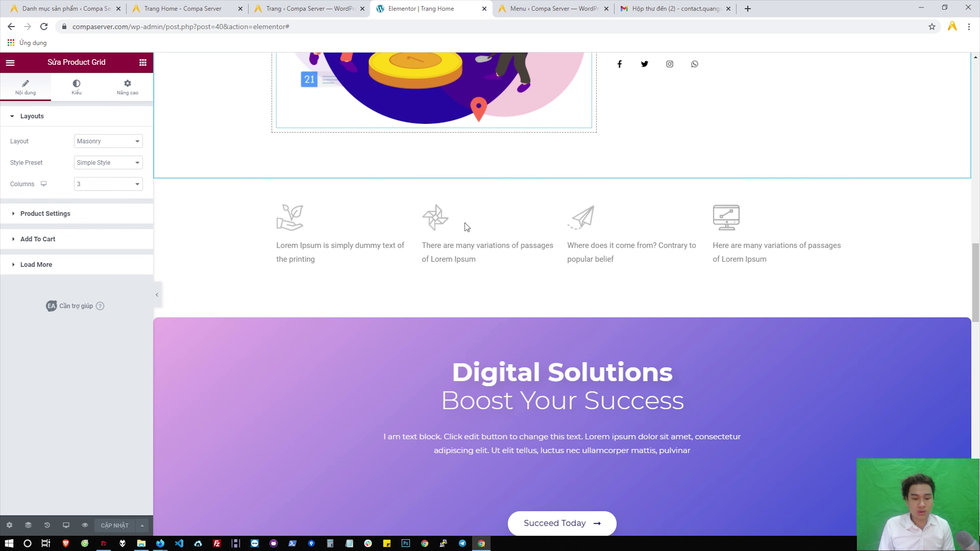
scroll(465, 223, down, 10)
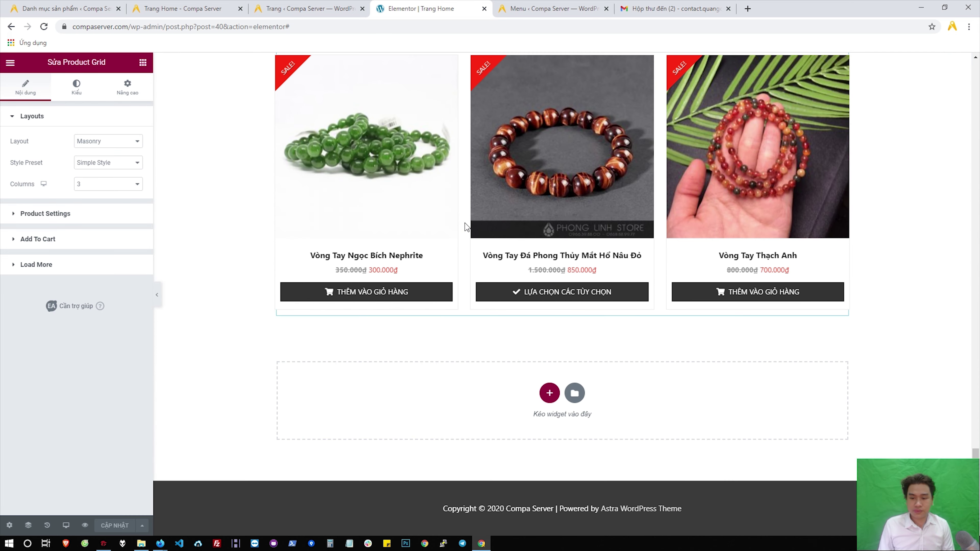
scroll(465, 223, up, 3)
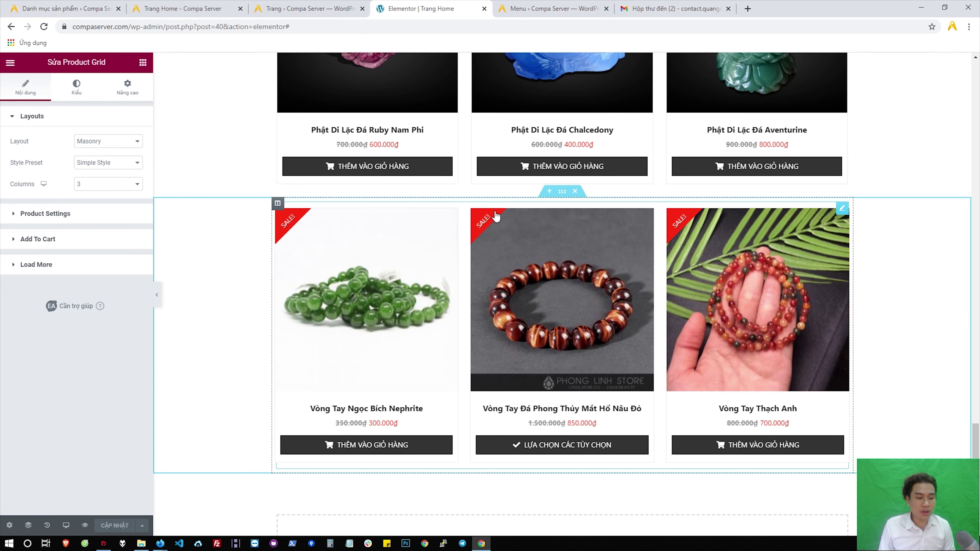
scroll(459, 226, up, 15)
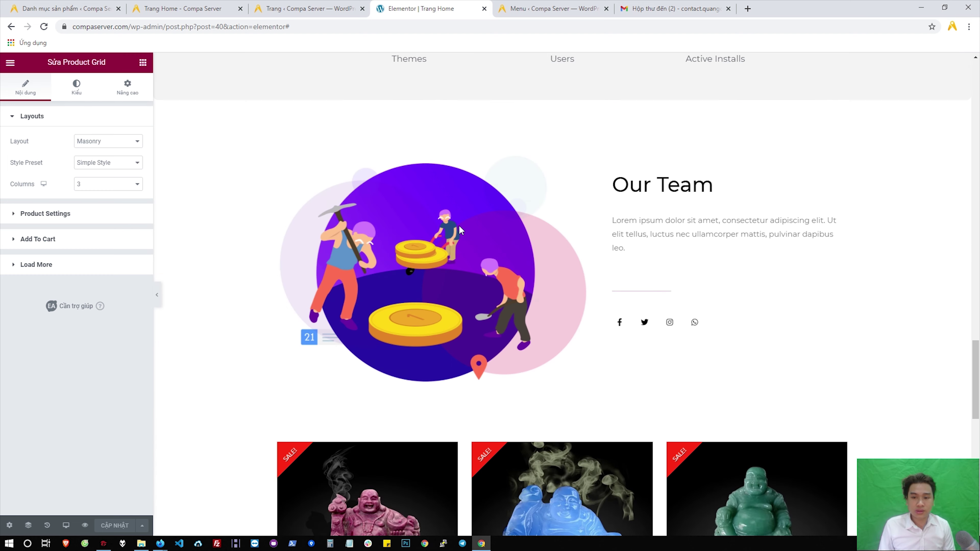
scroll(459, 227, up, 5)
scroll(372, 159, up, 5)
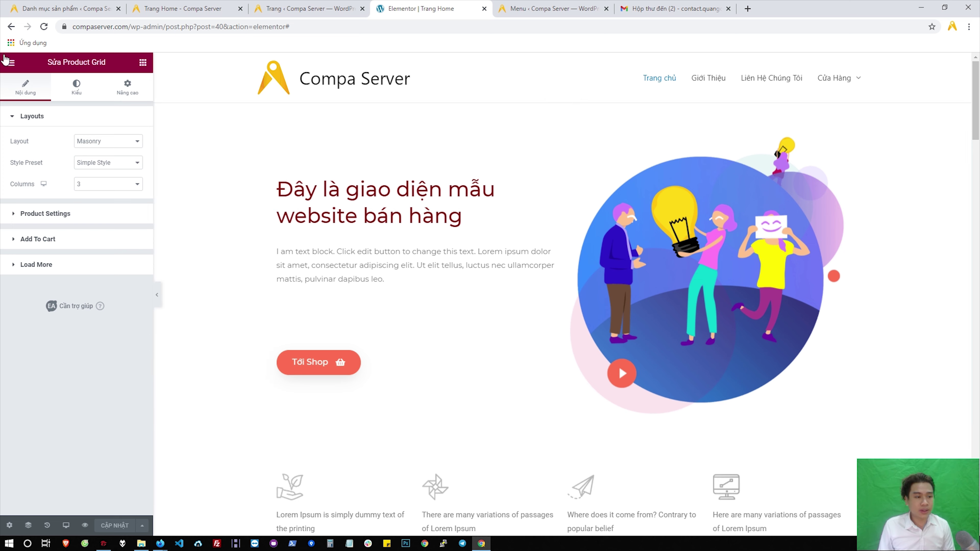
Compare against the live home page, then browse the grid's Kiểu, Nâng cao and Nội dung tabs.
click(179, 6)
click(437, 4)
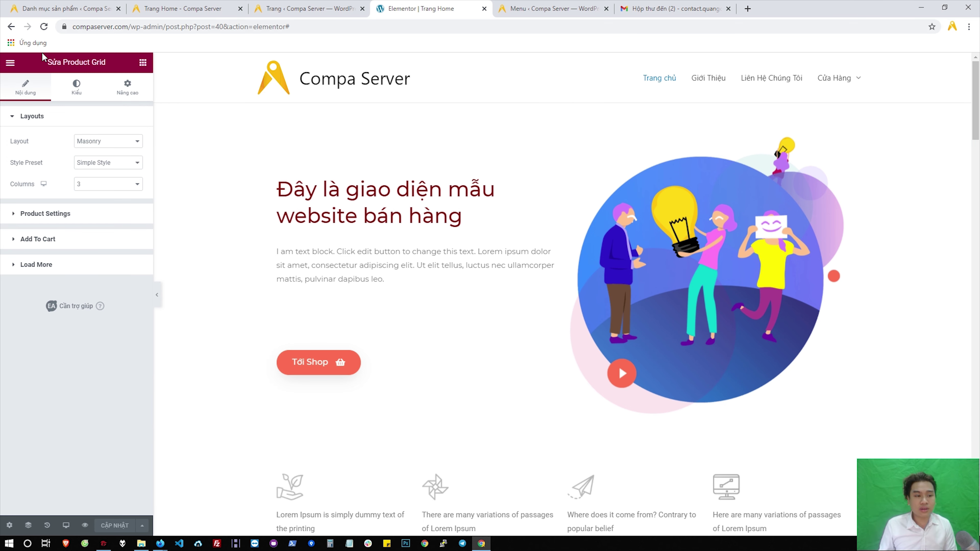
click(76, 87)
click(127, 88)
click(37, 90)
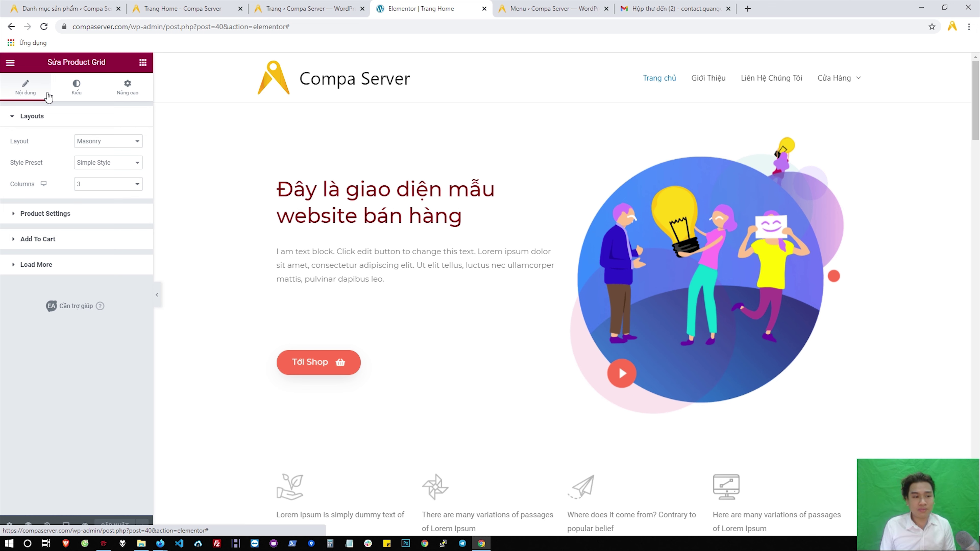
click(76, 86)
click(41, 90)
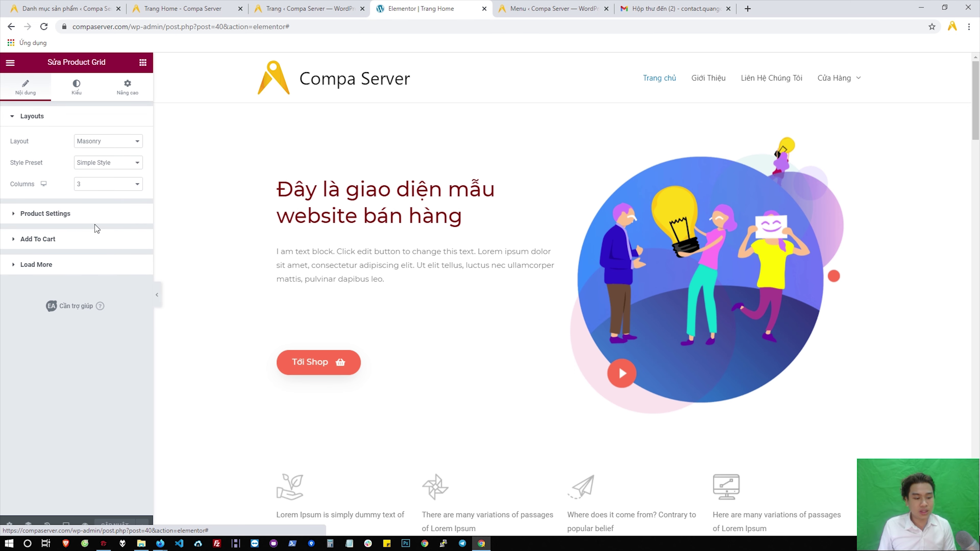
Leave the grid settings unchanged and return to the live 'Trang Home' page.
scroll(396, 183, down, 10)
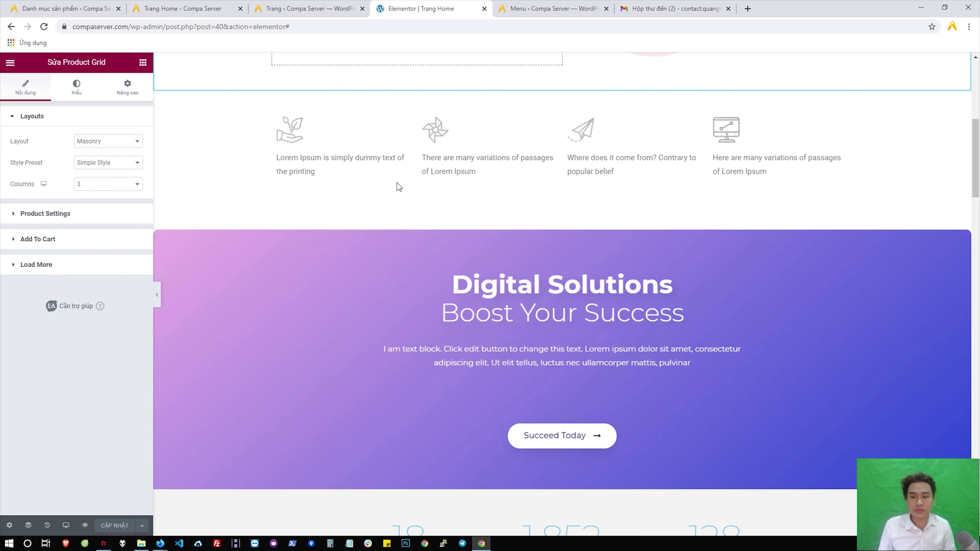
scroll(397, 182, up, 15)
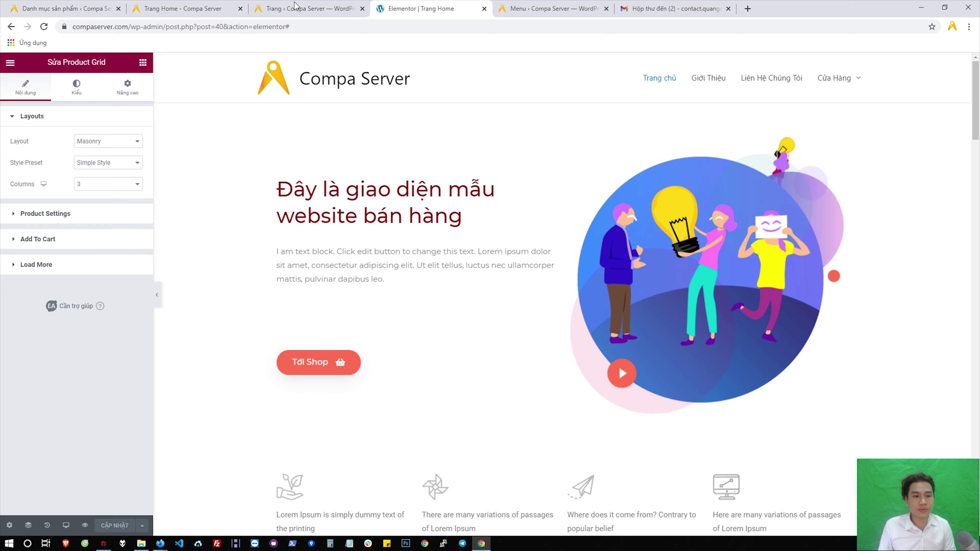
click(304, 8)
click(178, 8)
Reload the live home page and open the Phật Di Lặc Đá Ruby Nam Phi product page.
scroll(168, 191, up, 10)
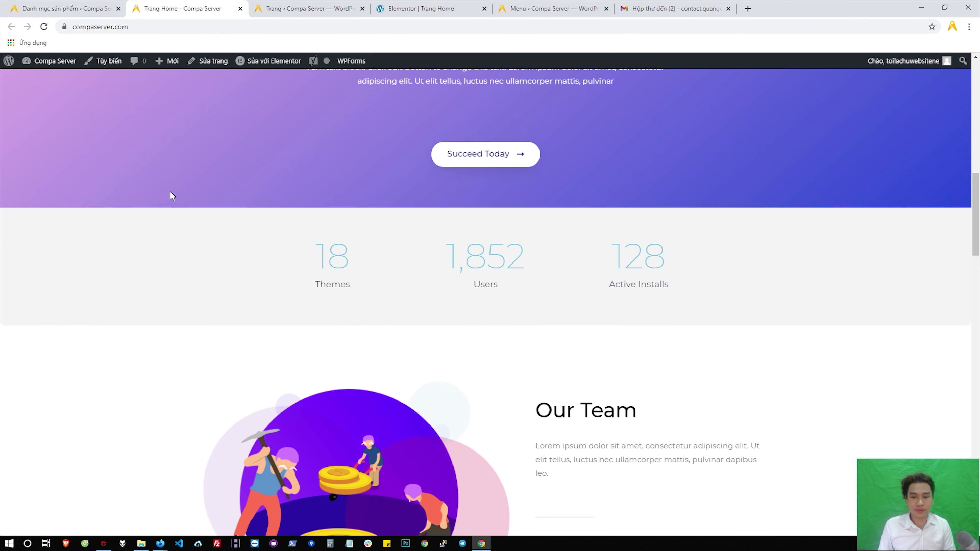
scroll(174, 191, up, 5)
click(181, 27)
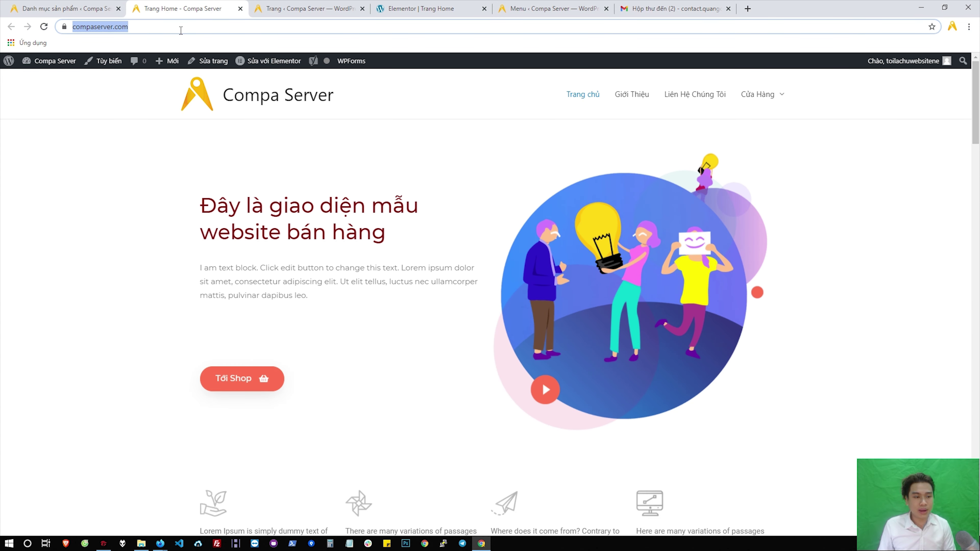
key(Return)
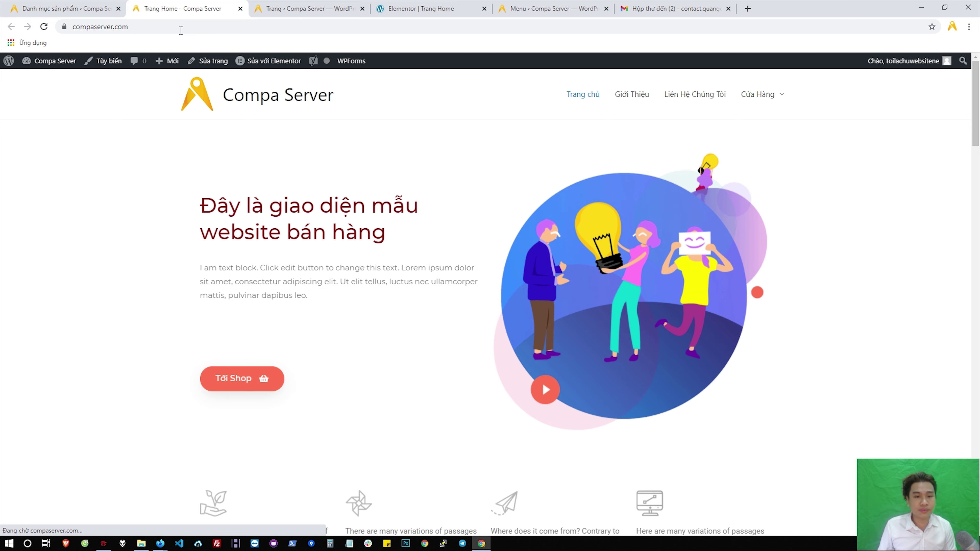
scroll(128, 195, down, 6)
drag(976, 165, 970, 476)
click(299, 199)
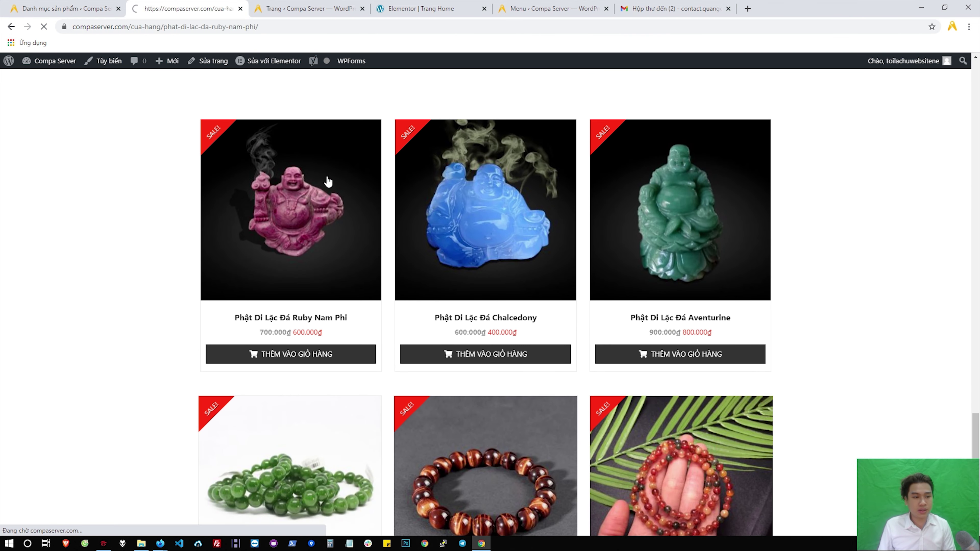
Add the ruby Buddha statue to the cart and go to the cart page.
scroll(28, 243, down, 3)
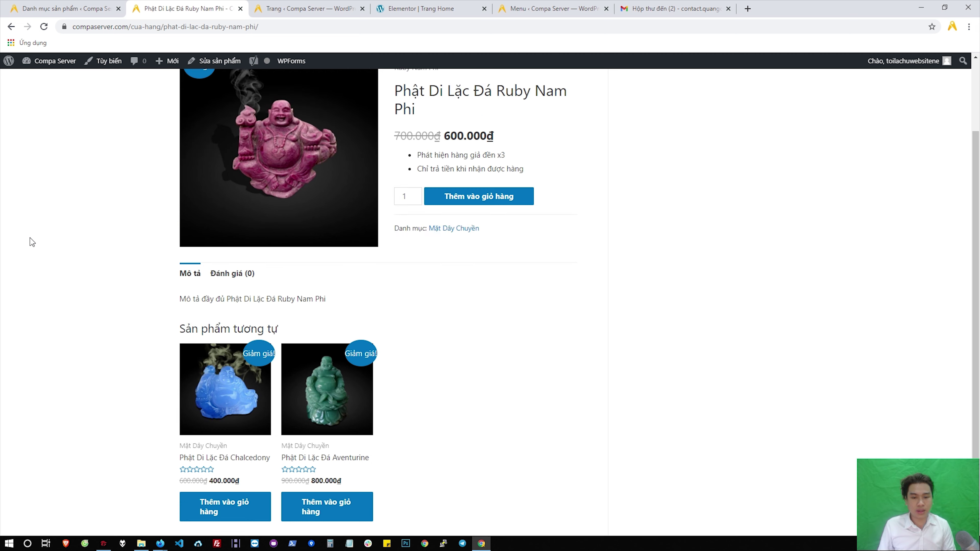
scroll(30, 237, up, 3)
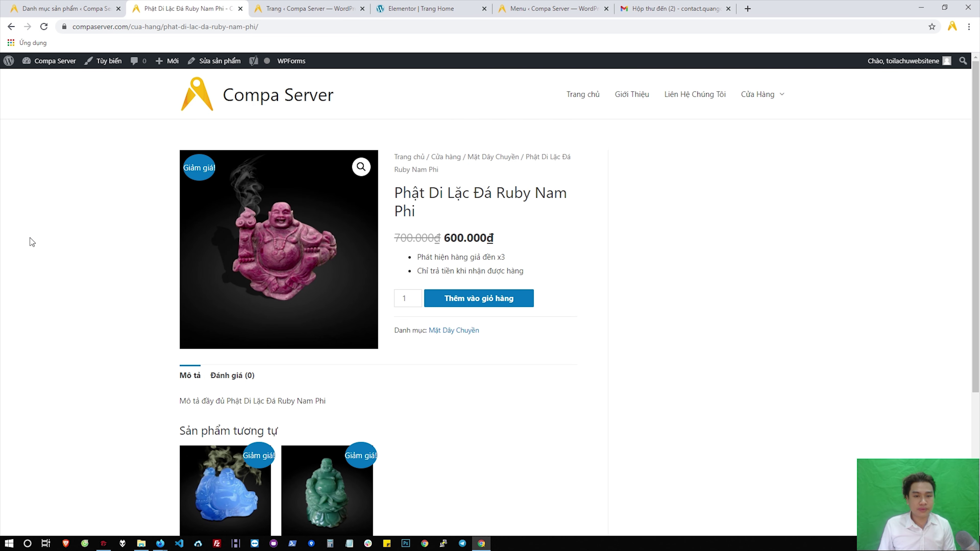
scroll(30, 237, down, 1)
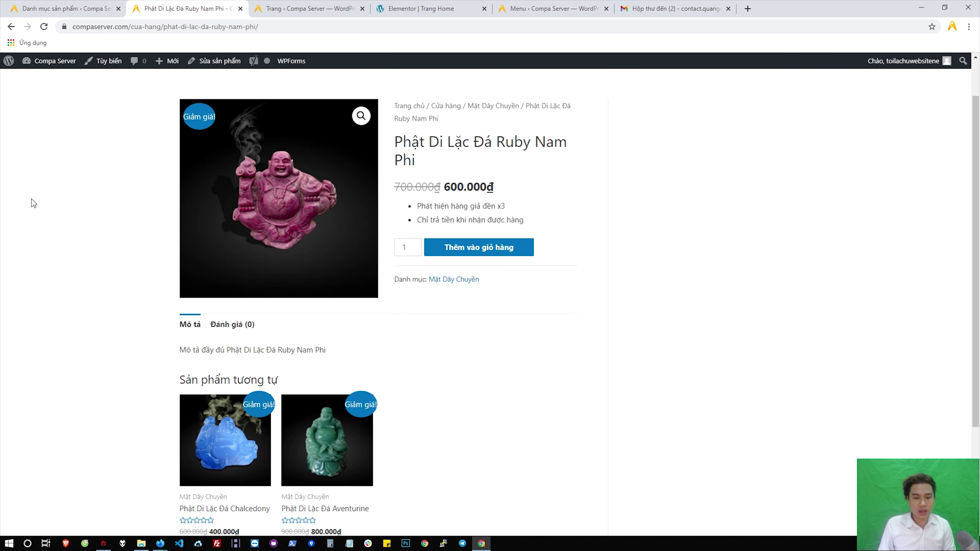
scroll(35, 198, up, 1)
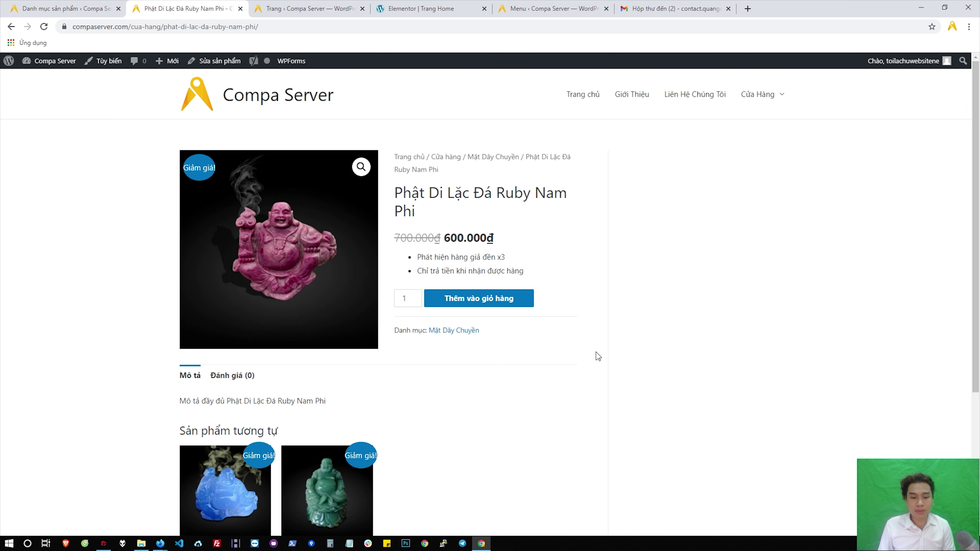
click(464, 306)
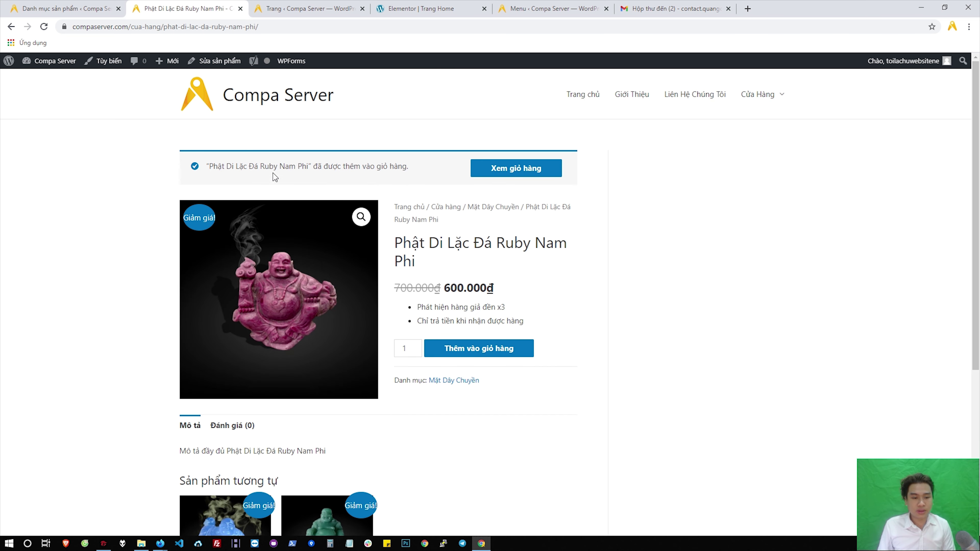
drag(218, 166, 331, 170)
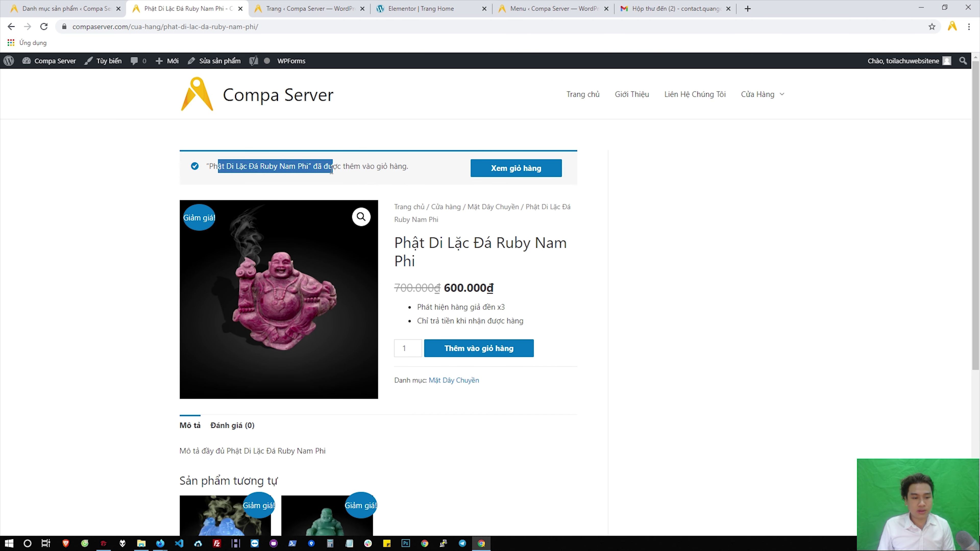
click(265, 167)
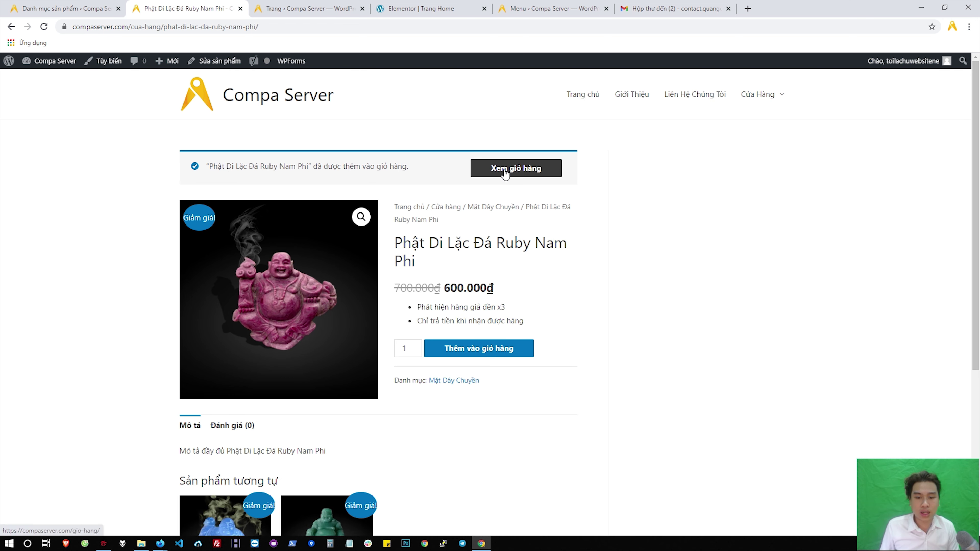
click(517, 169)
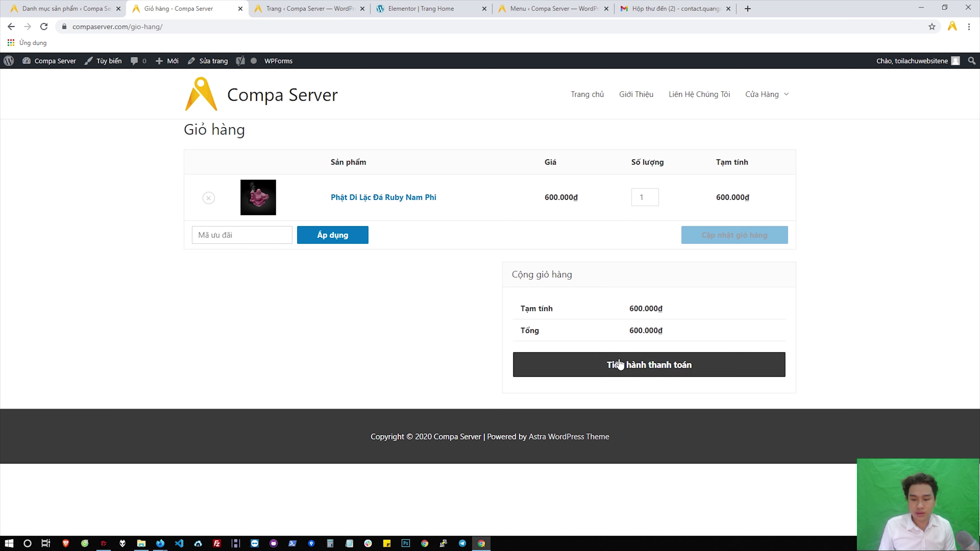
Proceed to checkout and enter the customer's first and last name.
click(639, 372)
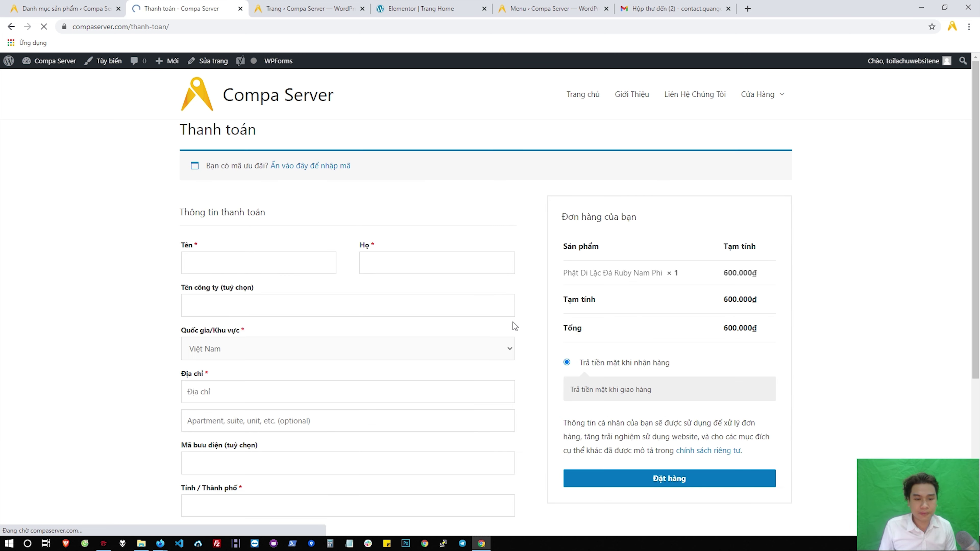
scroll(63, 232, down, 4)
scroll(62, 232, up, 1)
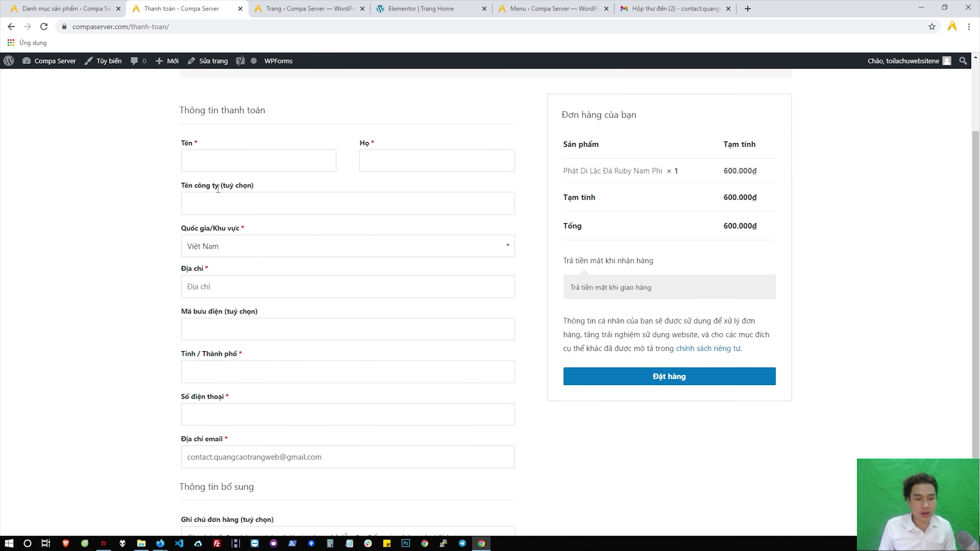
click(211, 157)
key(Tab)
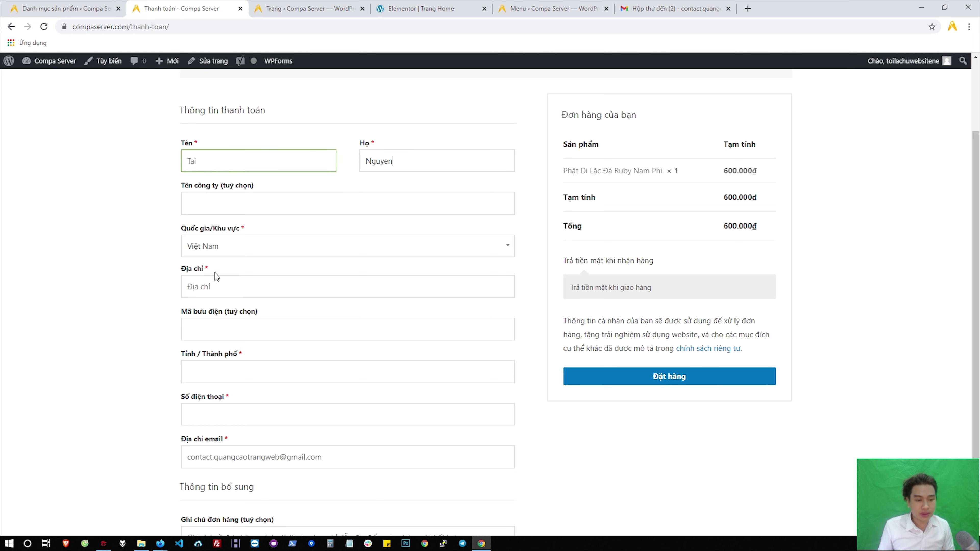
Fill the street address and city from the saved suggestion and enter the customer's phone number.
scroll(116, 267, down, 1)
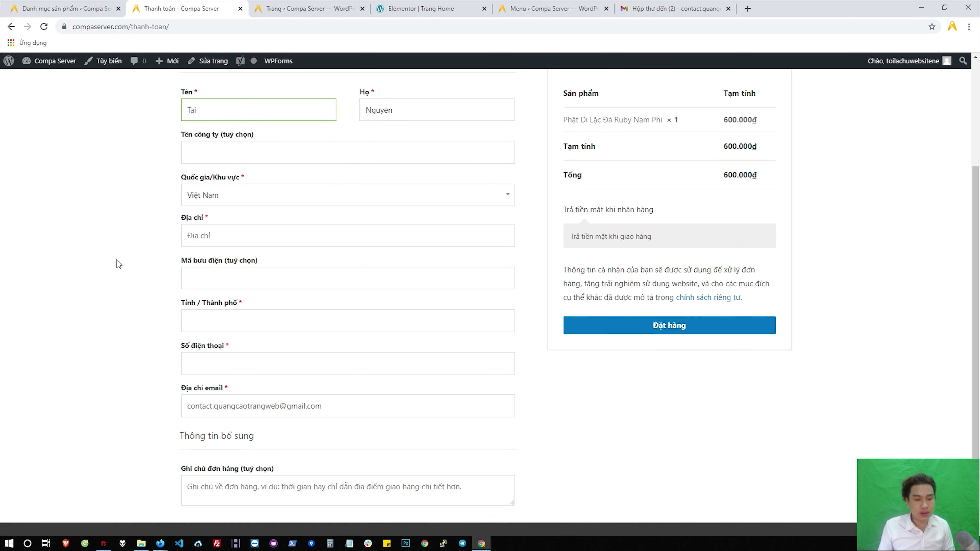
click(228, 236)
click(216, 265)
scroll(192, 314, down, 1)
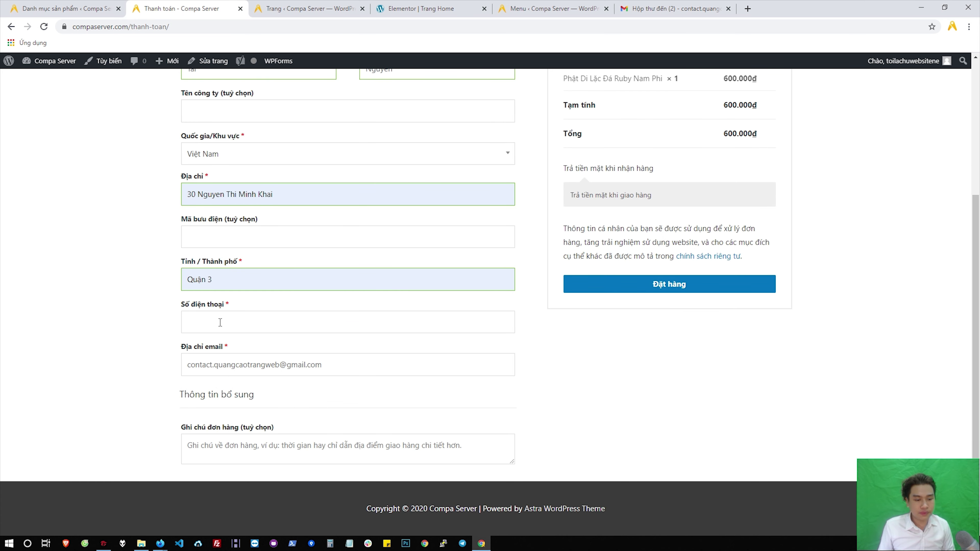
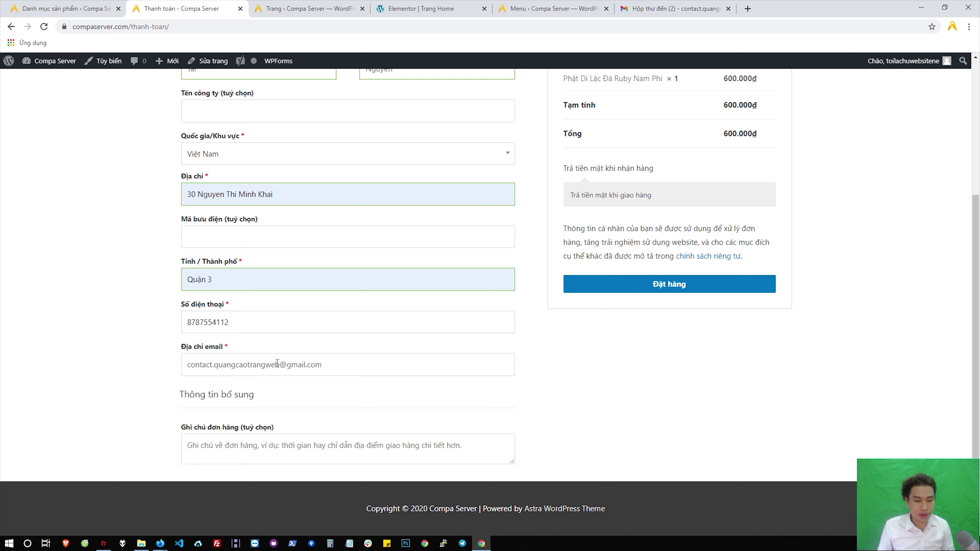
drag(278, 364, 4, 362)
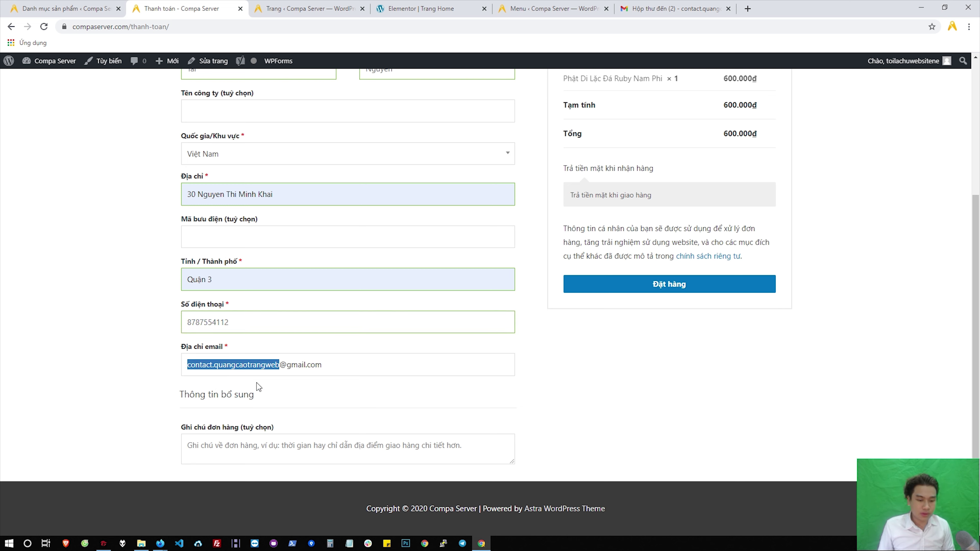
click(121, 380)
Add the order note 'Giao hàng gấp cho tớ nhé' and place the cash-on-delivery order.
click(243, 447)
text(Giao hàng gấp cho tớ nhé)
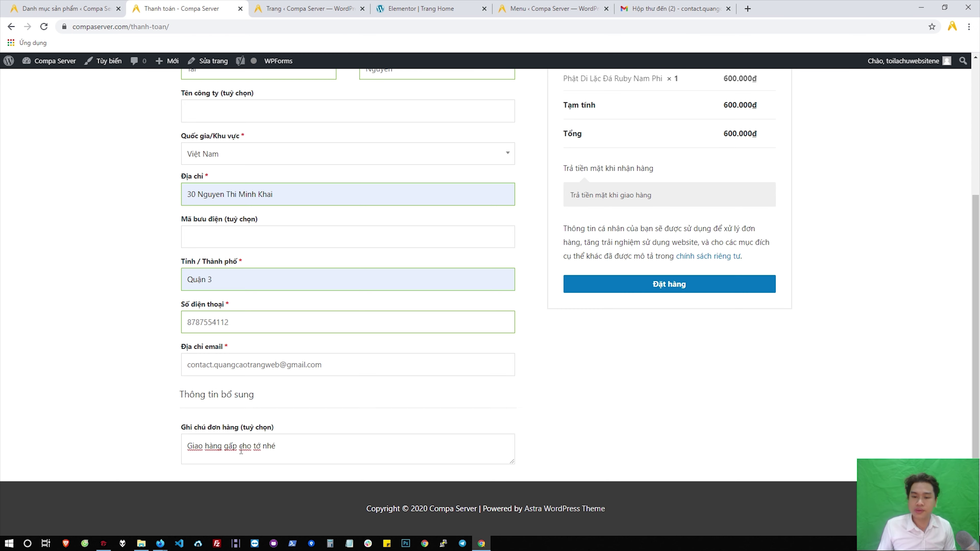
scroll(823, 293, up, 4)
scroll(821, 278, down, 3)
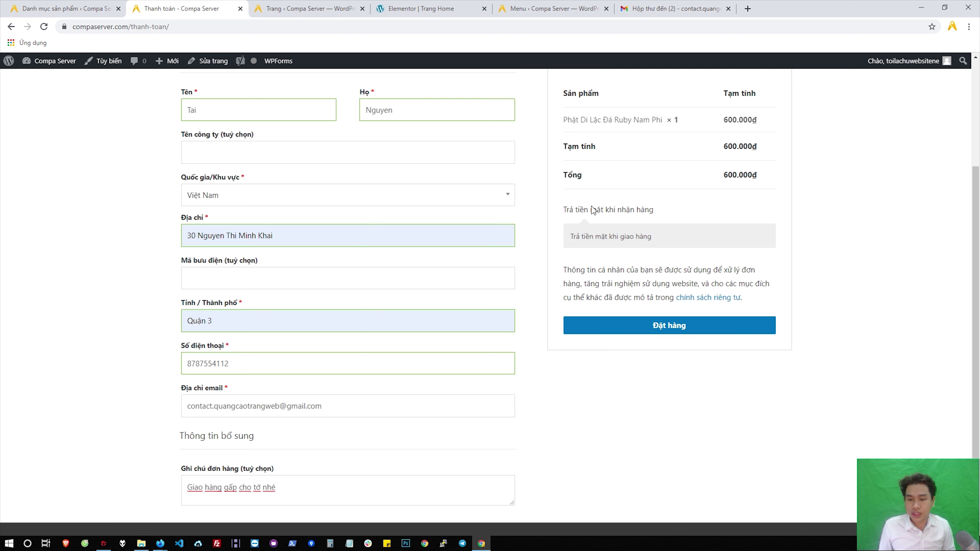
drag(593, 210, 623, 224)
click(580, 230)
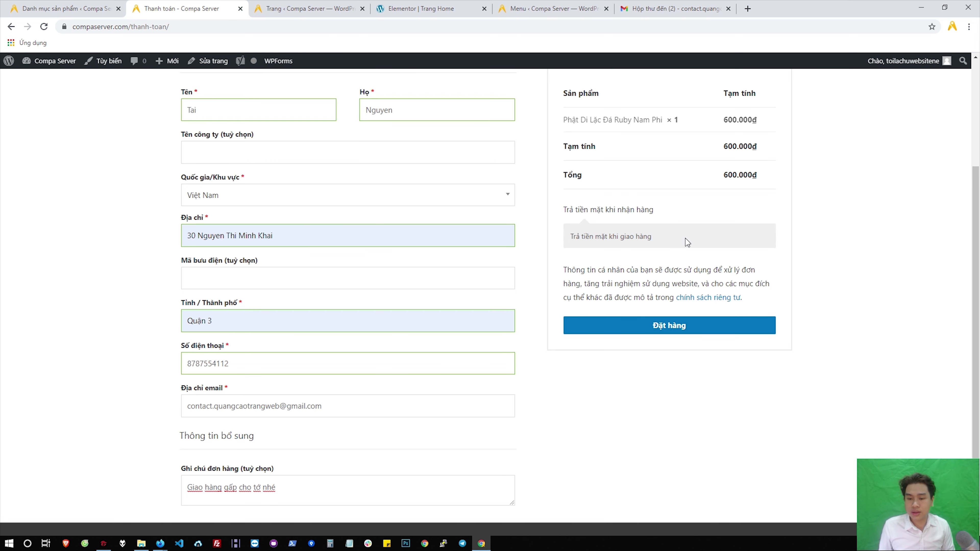
click(671, 331)
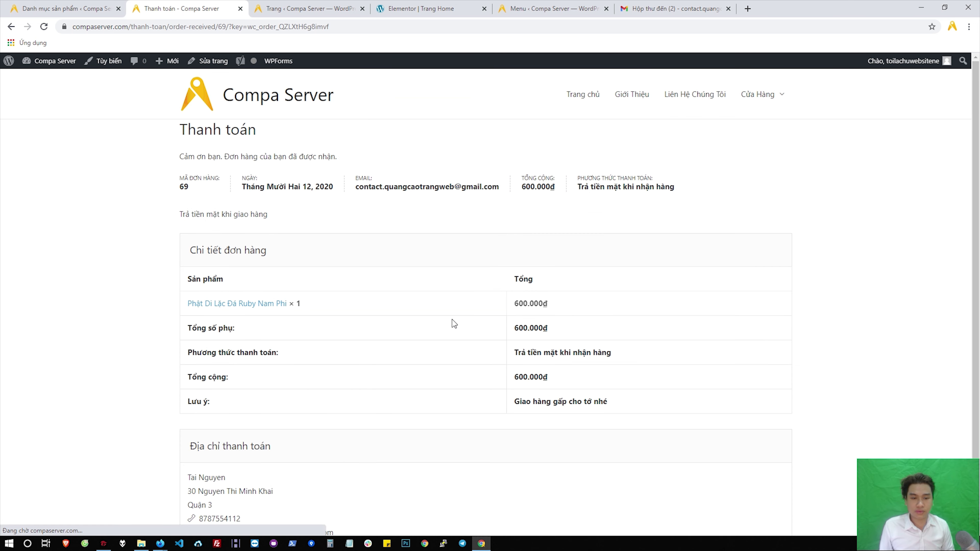
Check order 69's 600.000đ confirmation details, then return to the WordPress admin tab.
drag(184, 174, 691, 191)
click(428, 215)
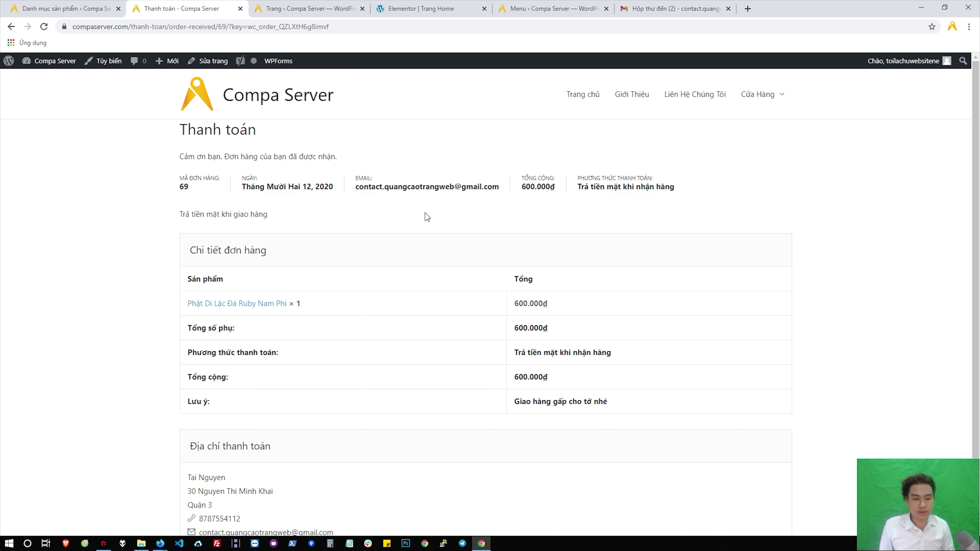
scroll(435, 212, down, 2)
scroll(463, 229, up, 2)
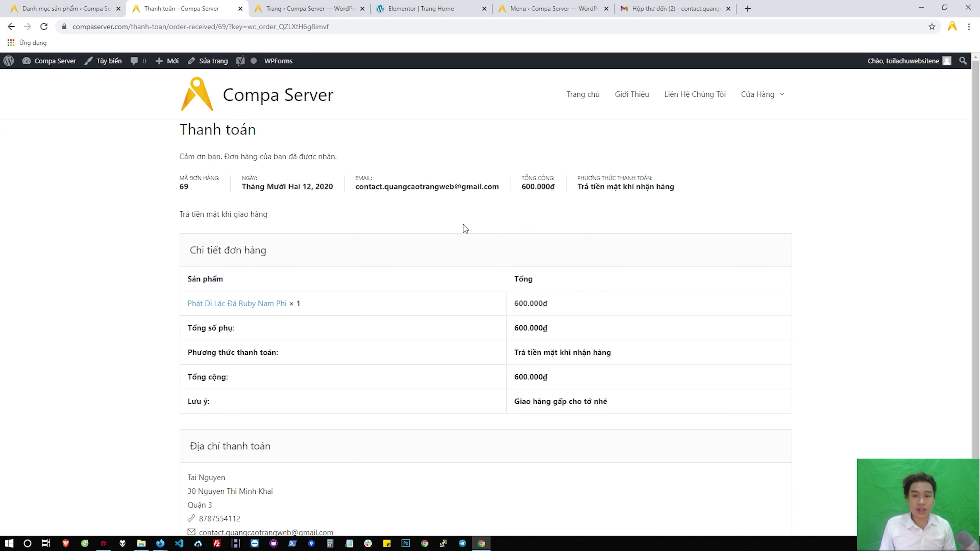
click(64, 8)
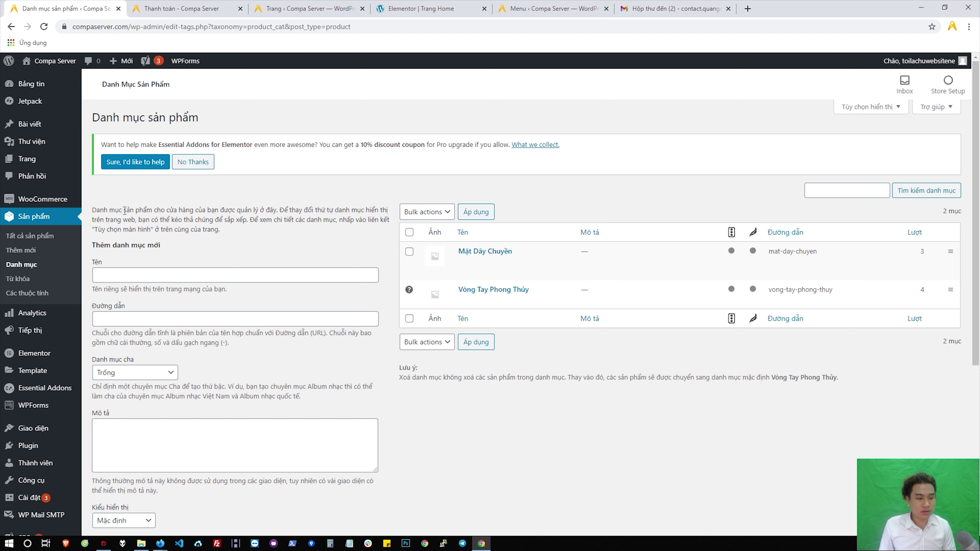
Open the WooCommerce orders list and note order number 69 on the confirmation page.
mouse_move(36, 203)
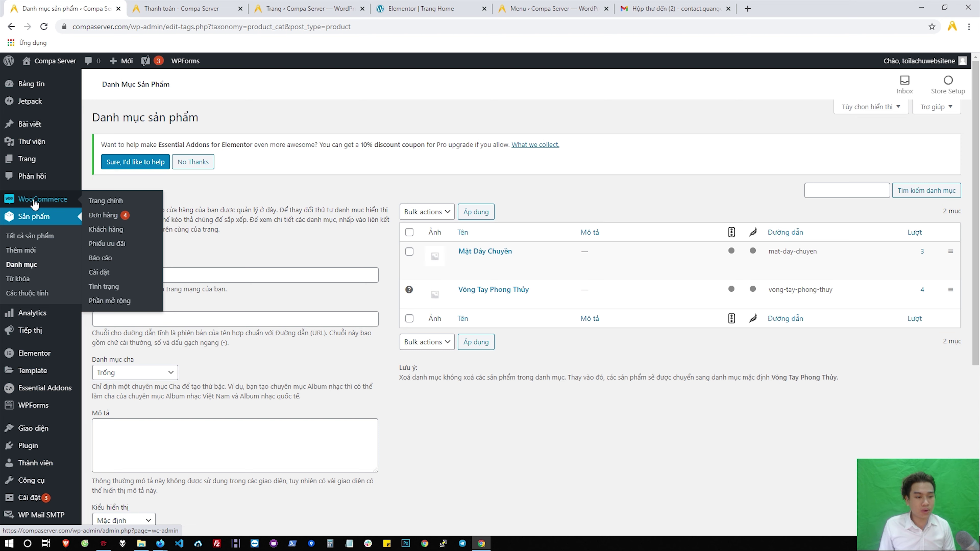
click(104, 216)
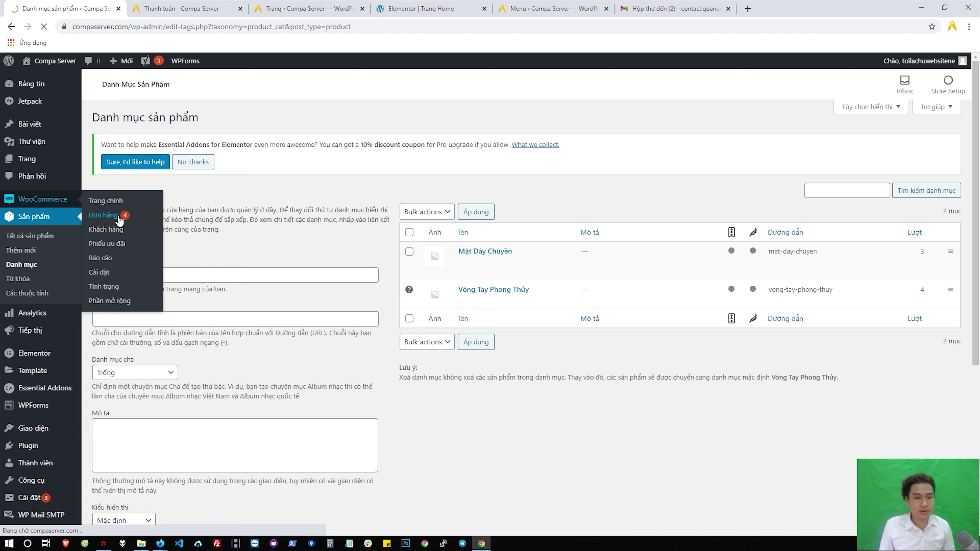
click(282, 7)
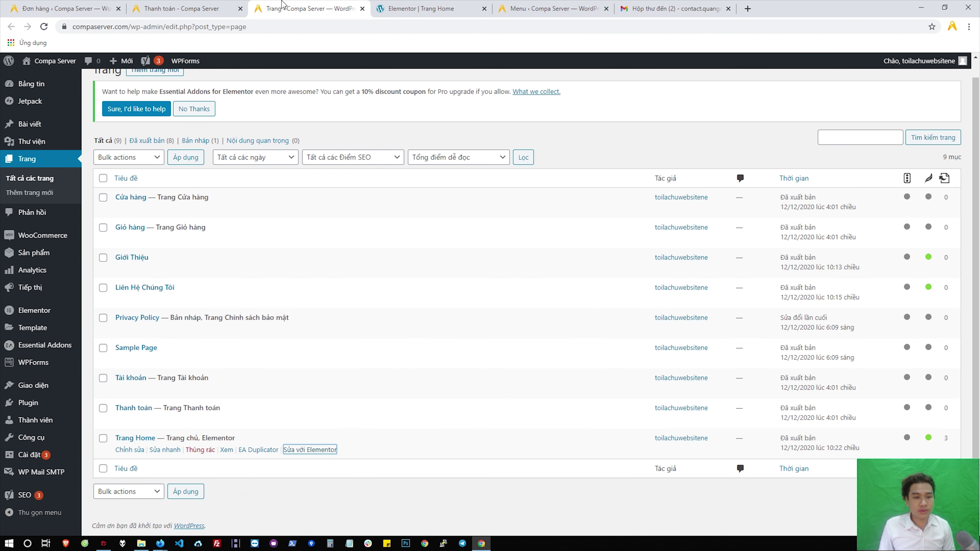
click(213, 7)
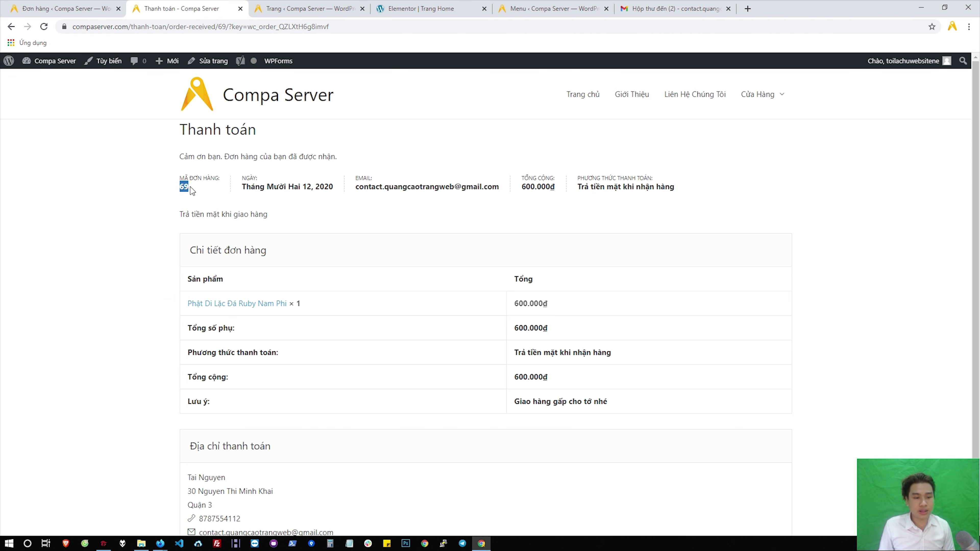
drag(355, 186, 412, 187)
Open order #69 from the orders list and review its billing name and street.
click(66, 8)
scroll(280, 164, down, 2)
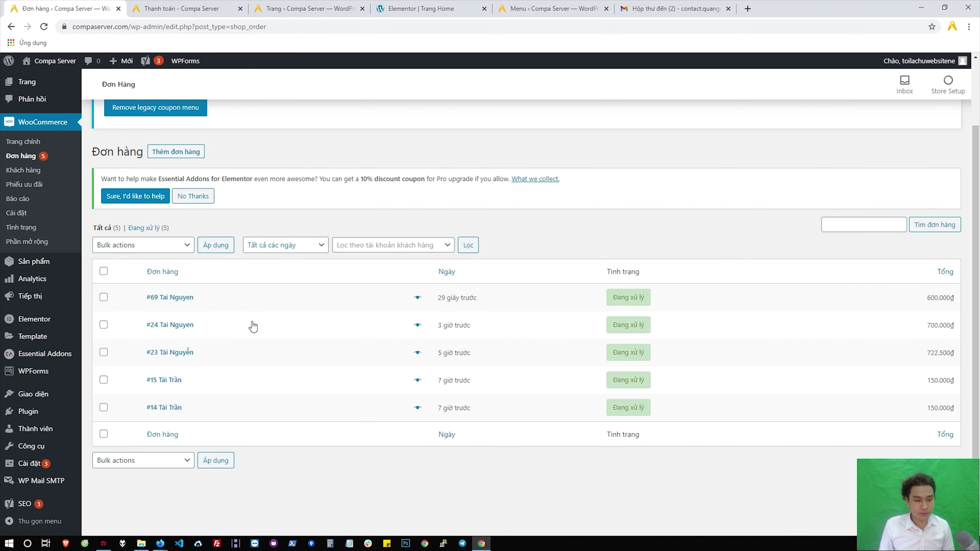
click(181, 299)
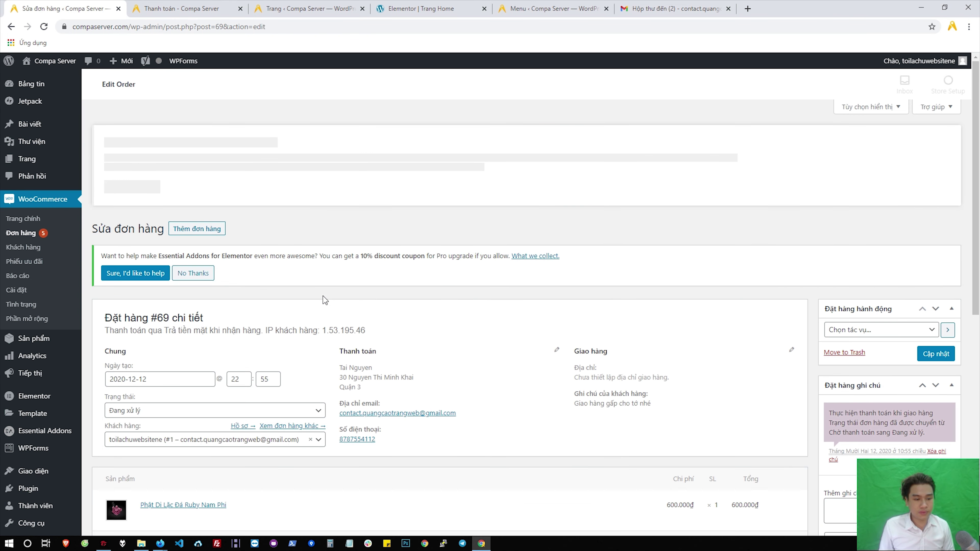
scroll(323, 295, down, 3)
drag(348, 171, 409, 175)
click(422, 152)
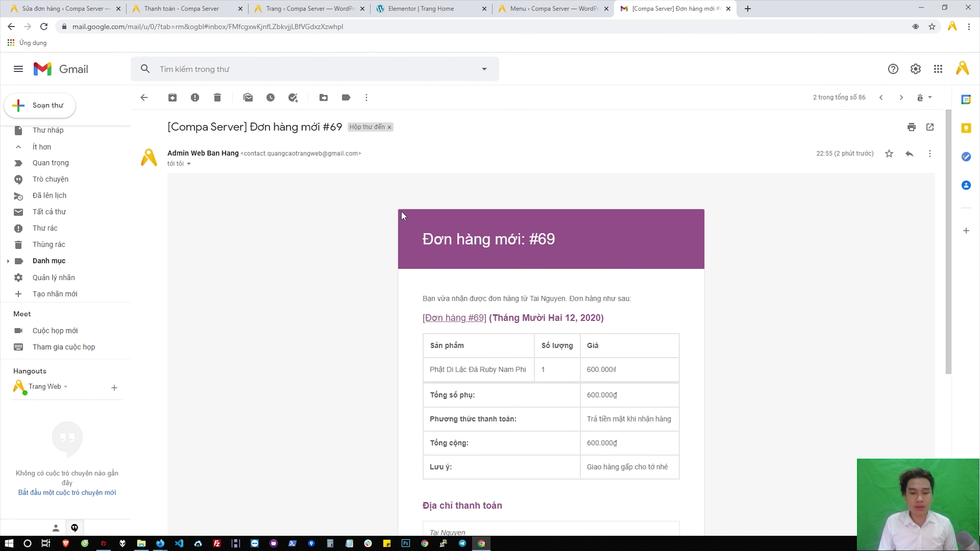
drag(424, 242, 573, 251)
click(573, 251)
scroll(573, 250, down, 2)
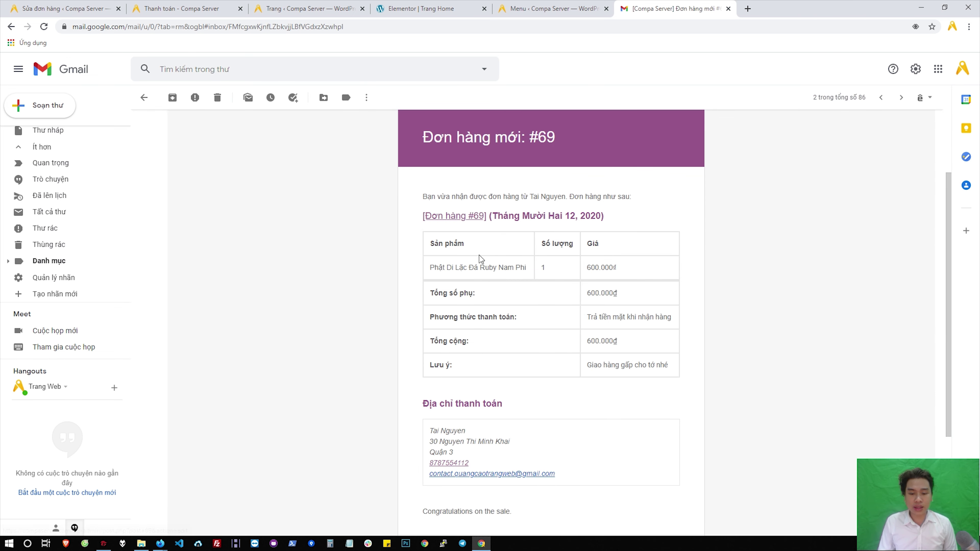
drag(424, 240, 588, 317)
click(590, 293)
scroll(593, 293, down, 3)
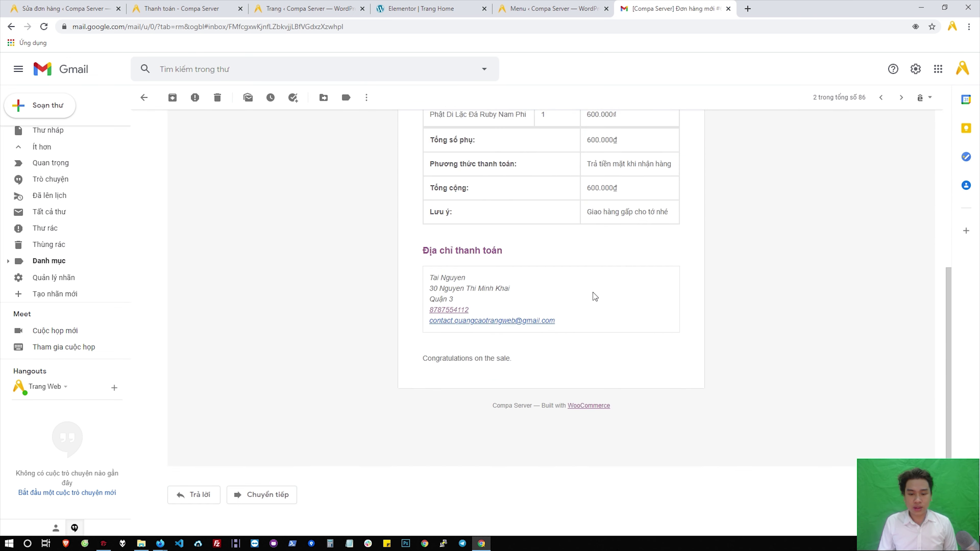
scroll(594, 297, up, 4)
scroll(594, 296, up, 2)
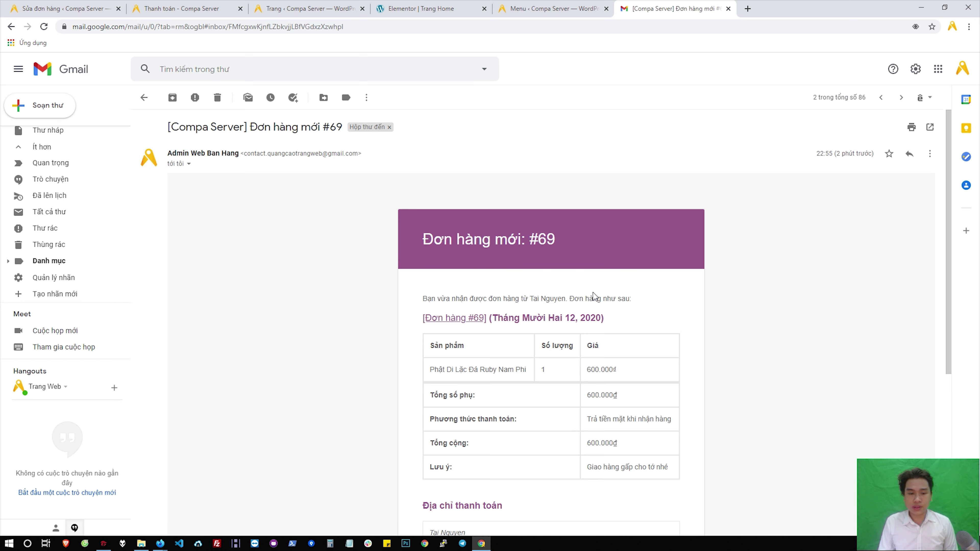